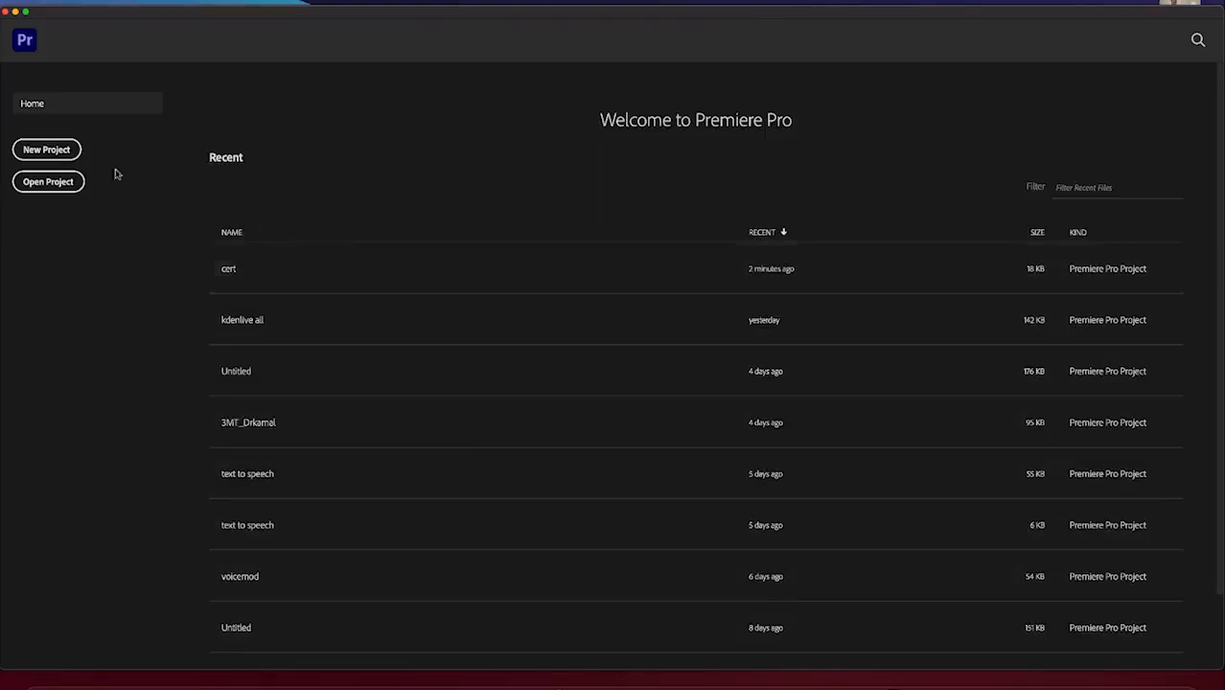
# Step: Start a new project and name it "Microsoft applications Intro"
pyautogui.click(60, 152)
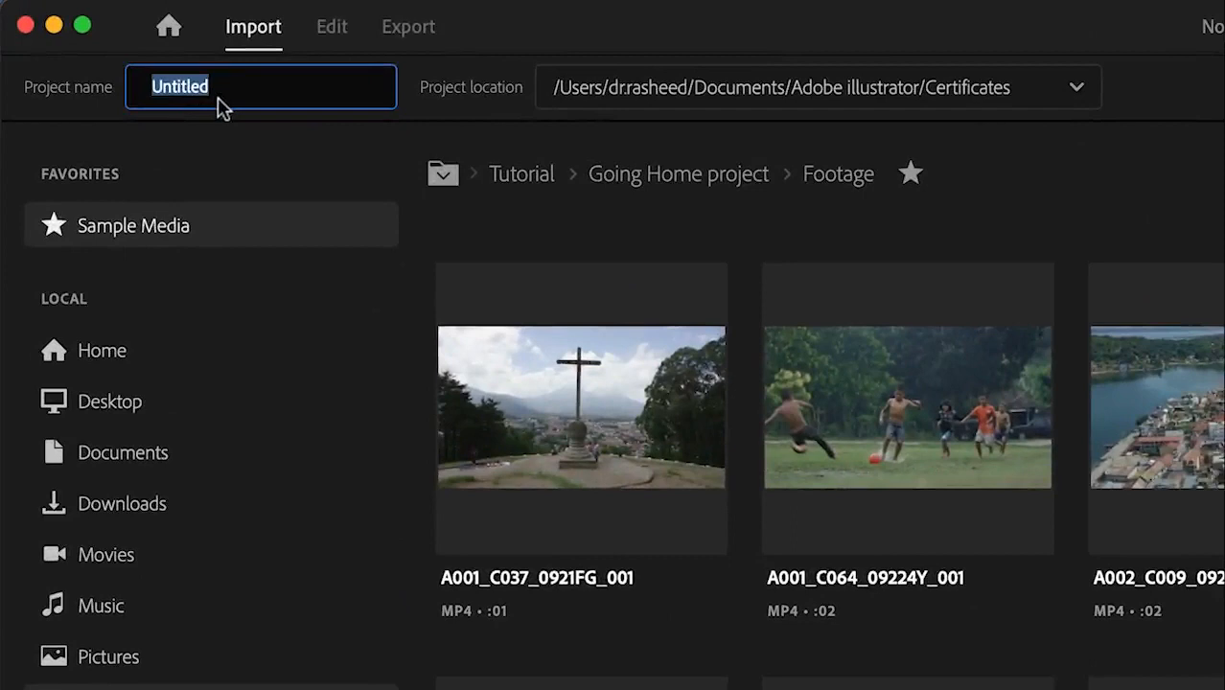
pyautogui.write('Microsoft applications Intor')
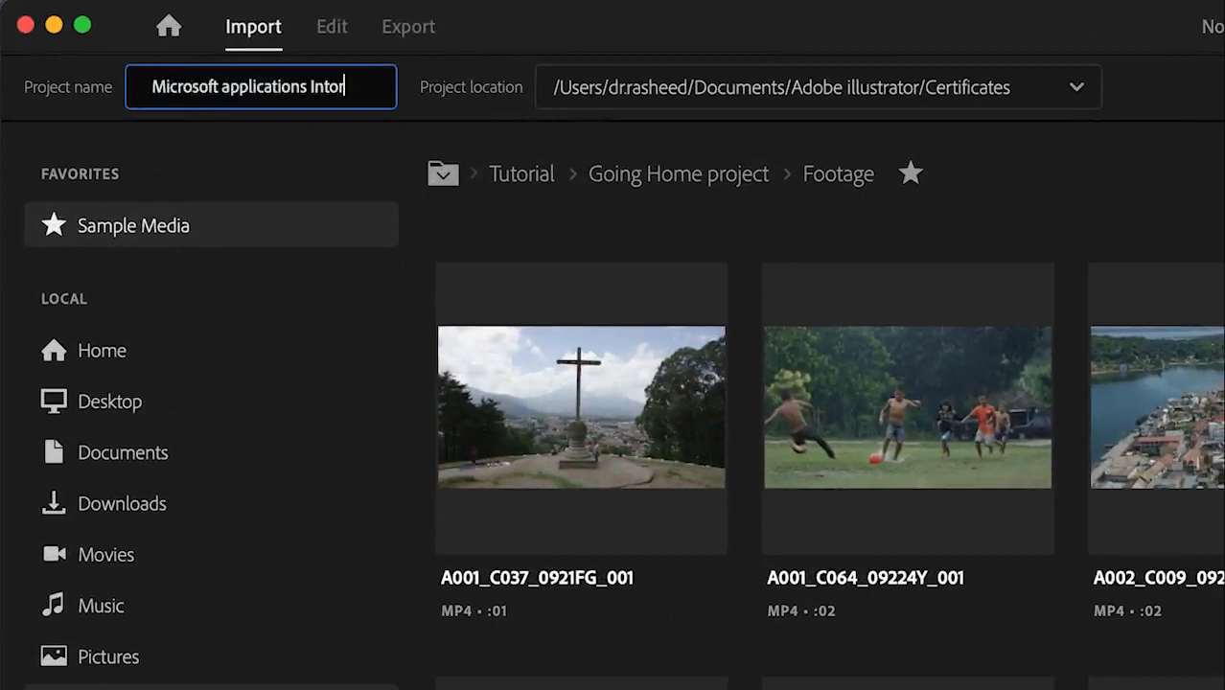
pyautogui.press('BackSpace')
pyautogui.press('BackSpace')
pyautogui.write('ro')
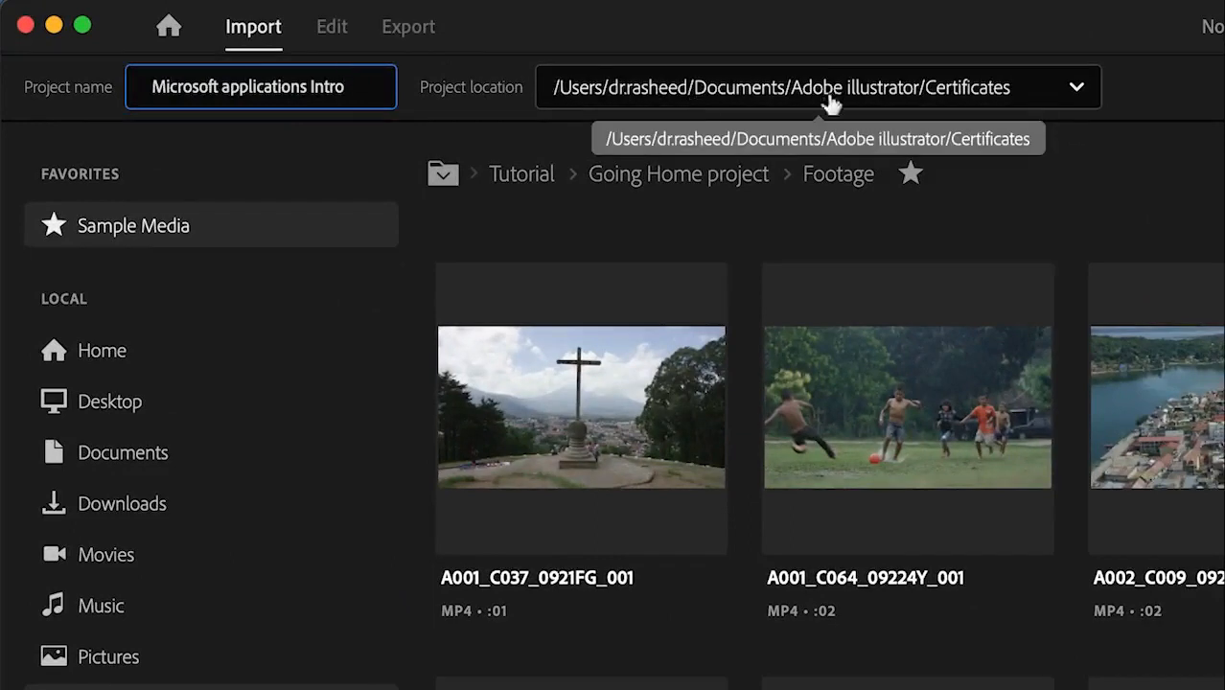
# Step: Set the project location to the "Adobe premiere pro Tutorial" folder inside Documents/Skillshare
pyautogui.click(1077, 88)
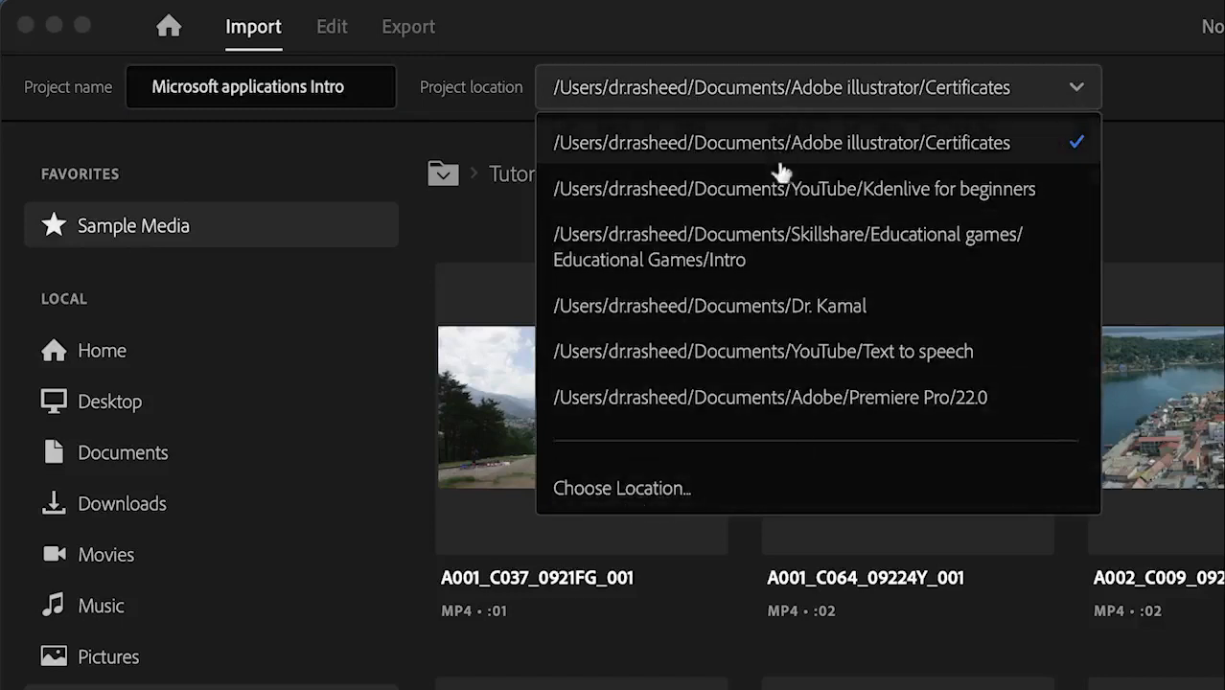
pyautogui.click(648, 494)
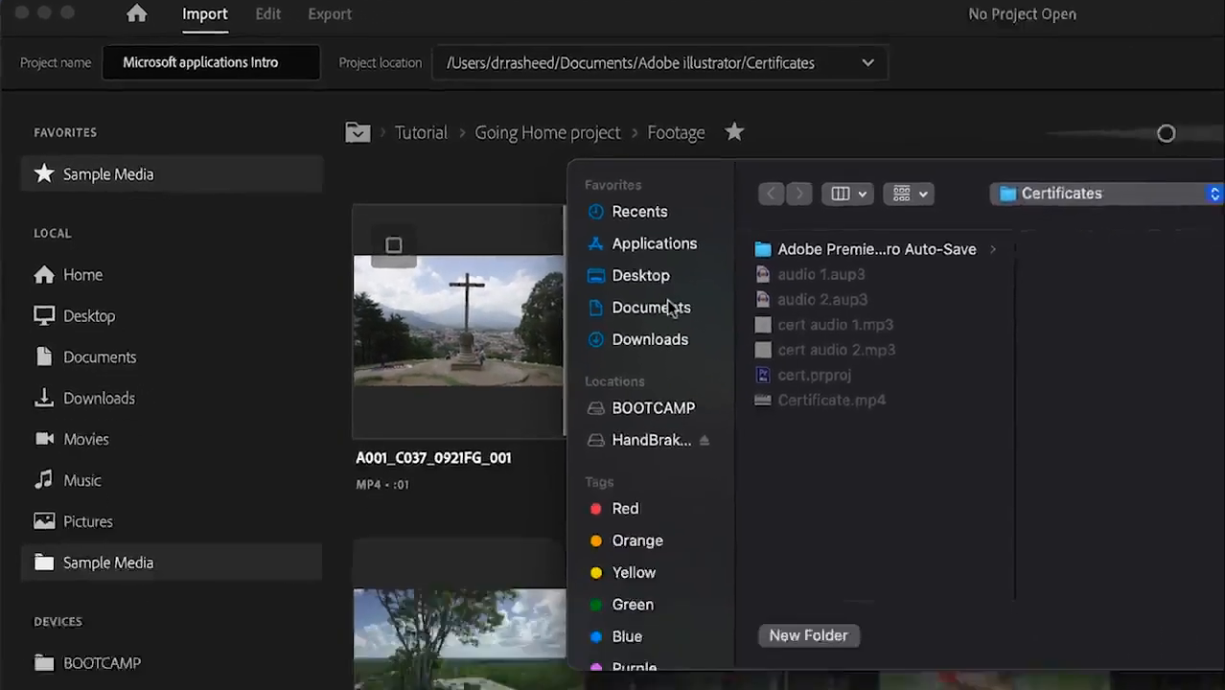
pyautogui.click(807, 391)
pyautogui.scroll(-5, 489, 259)
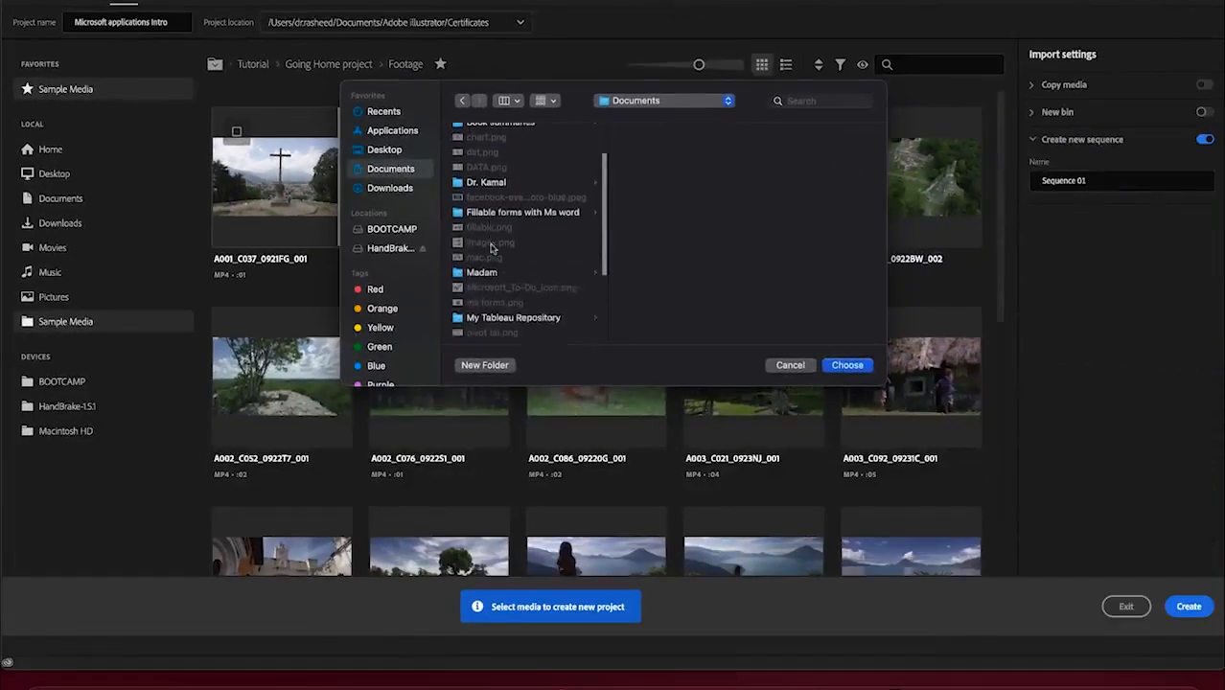
pyautogui.click(483, 324)
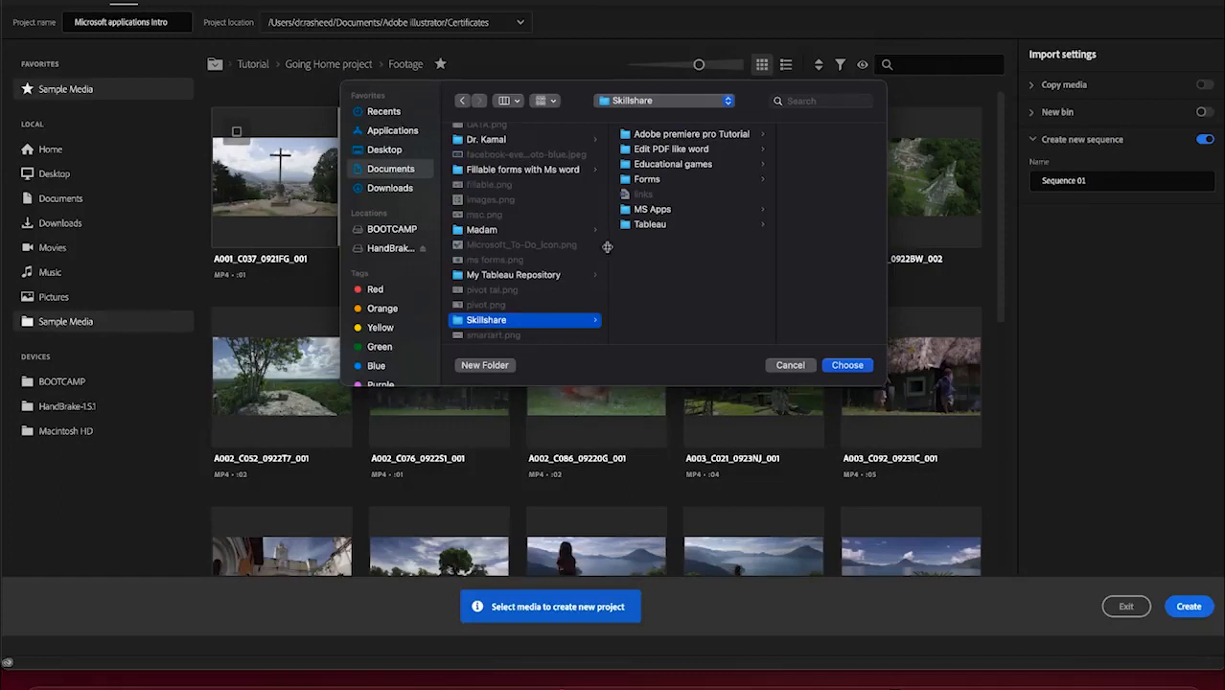
pyautogui.click(683, 138)
pyautogui.press('Return')
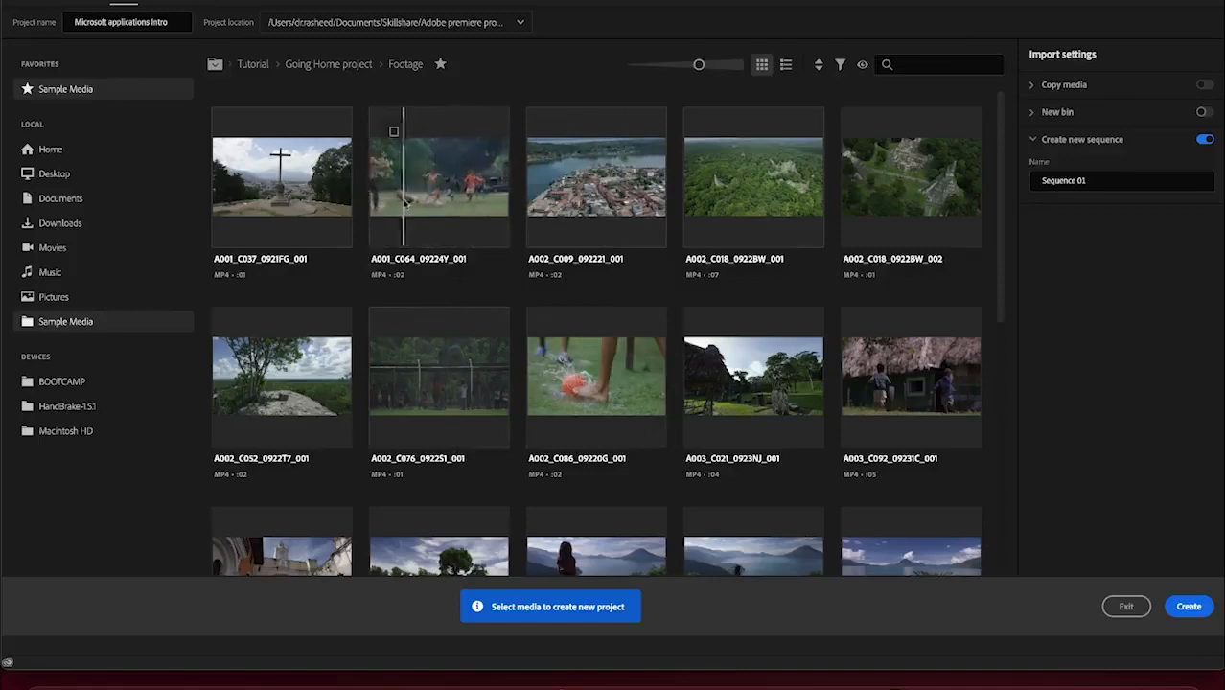
# Step: Show the sample footage in list view and turn off Create new sequence for the project
pyautogui.scroll(-5, 568, 306)
pyautogui.scroll(5, 568, 306)
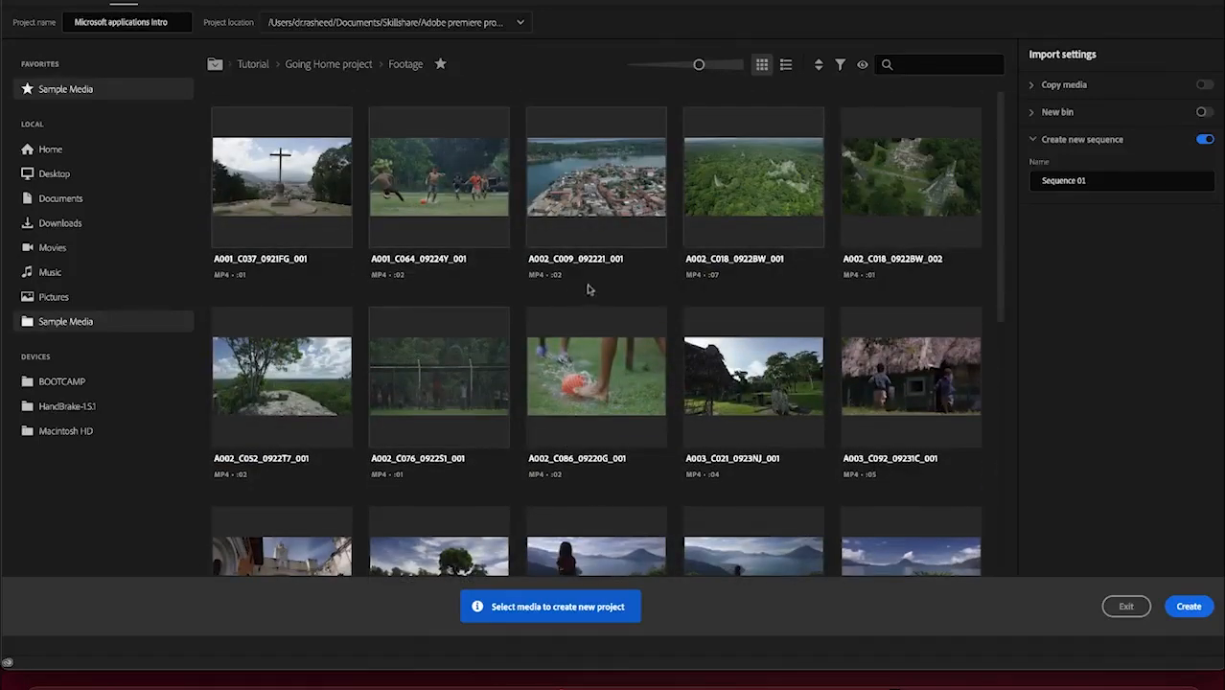
pyautogui.scroll(-5, 616, 397)
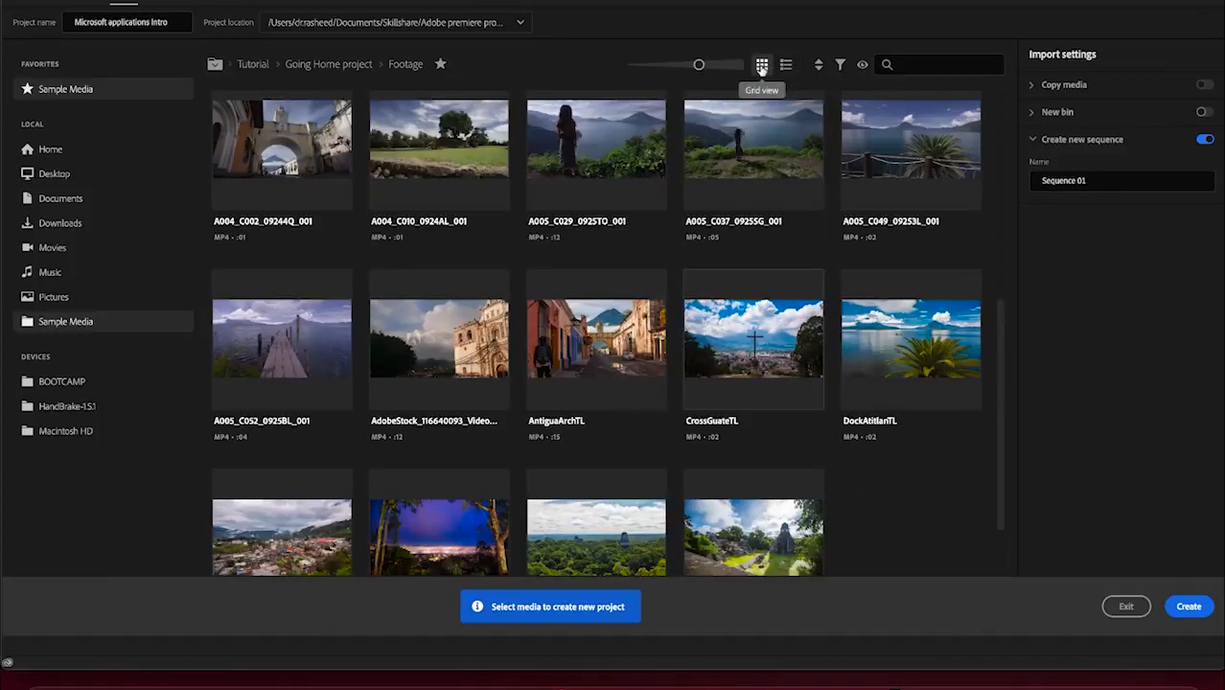
pyautogui.click(786, 67)
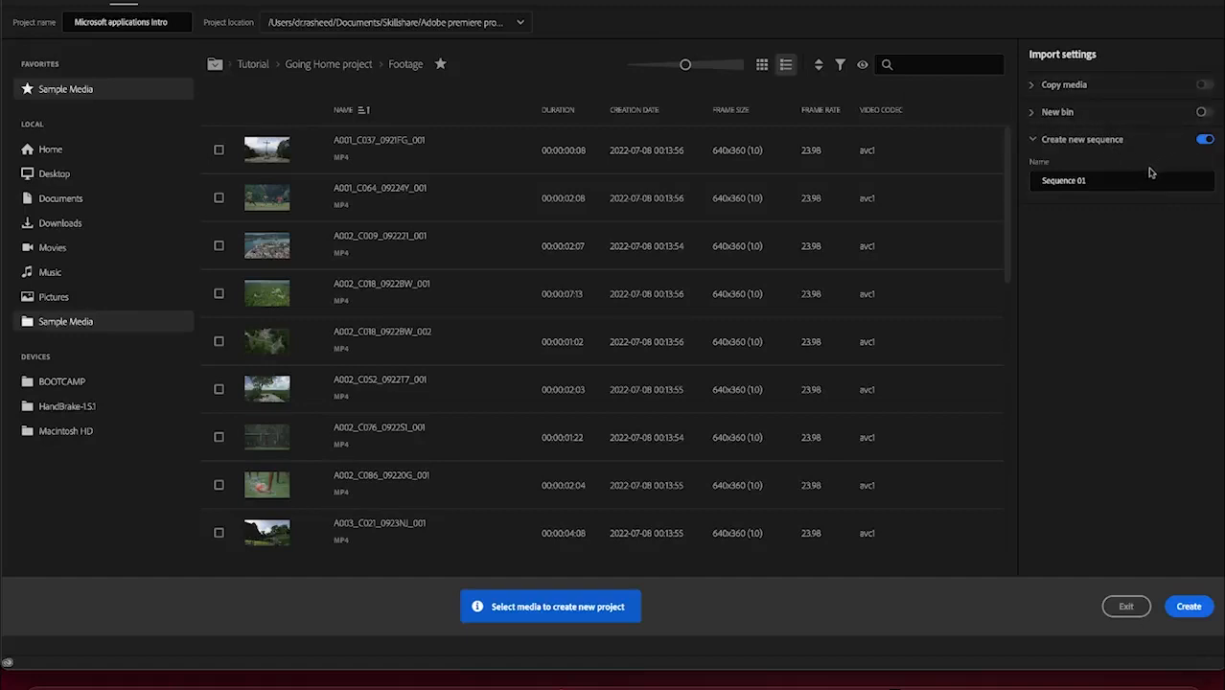
pyautogui.click(1206, 141)
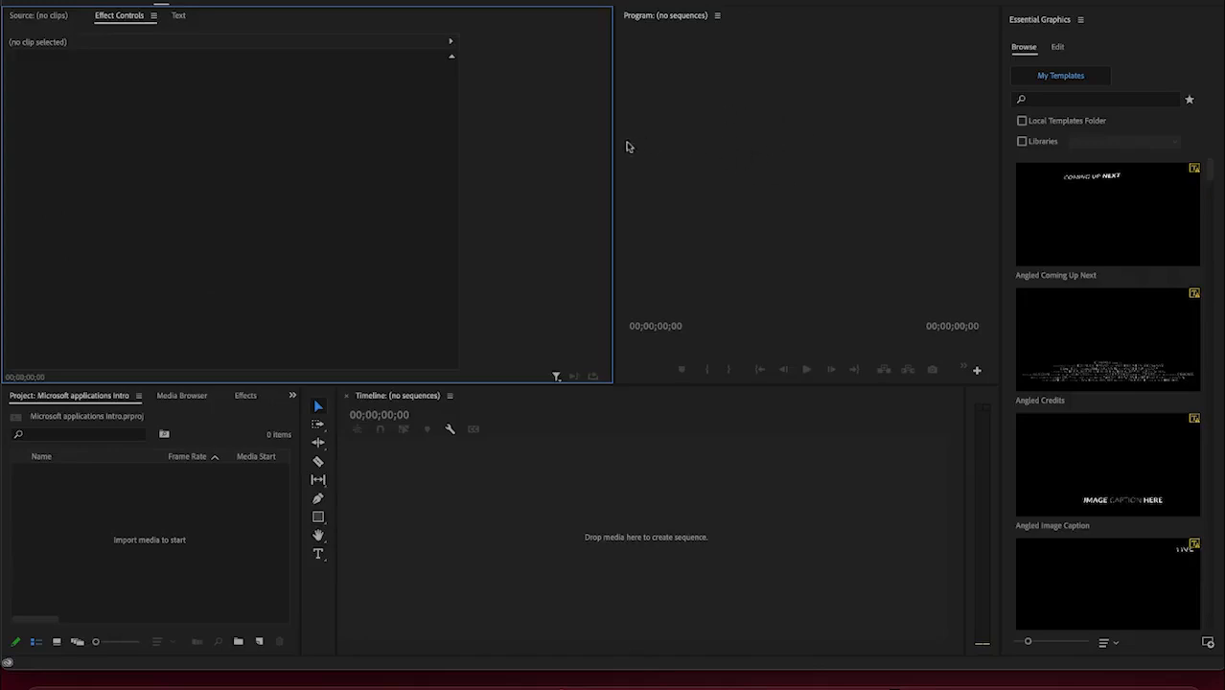
# Step: Narrow the Effect Controls panel to enlarge the Program monitor, and view the contents of the Media Browser and Effects panels
pyautogui.moveTo(614, 148); pyautogui.dragTo(406, 160)
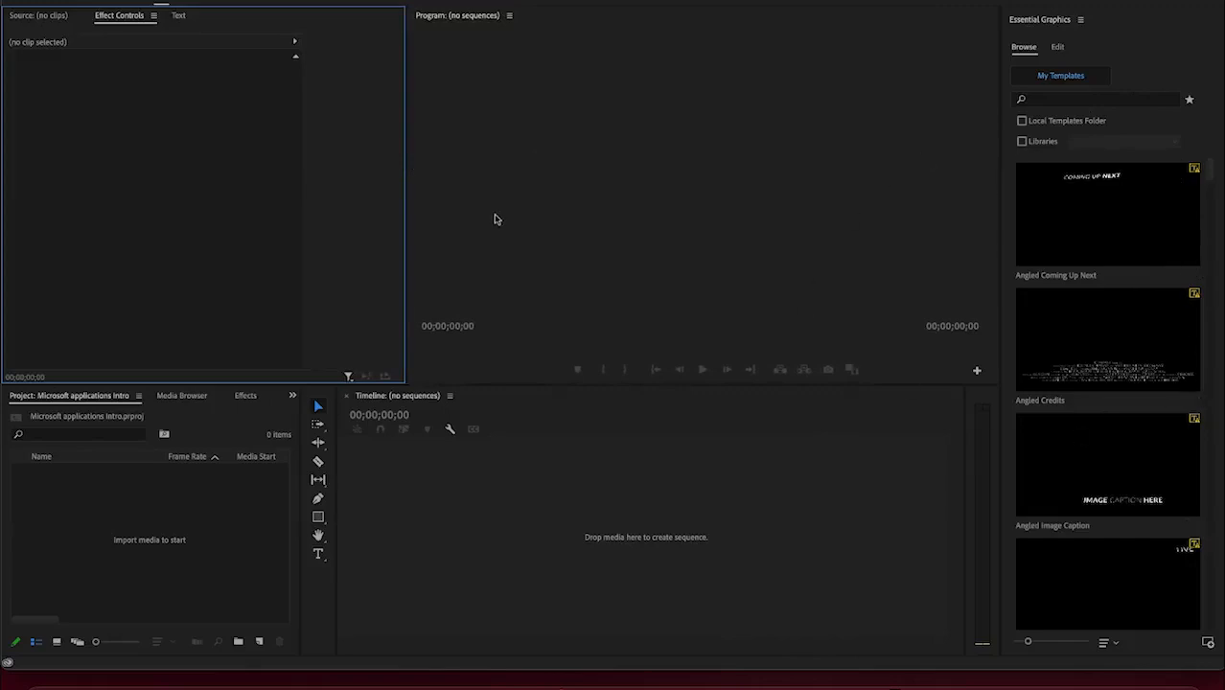
pyautogui.click(173, 396)
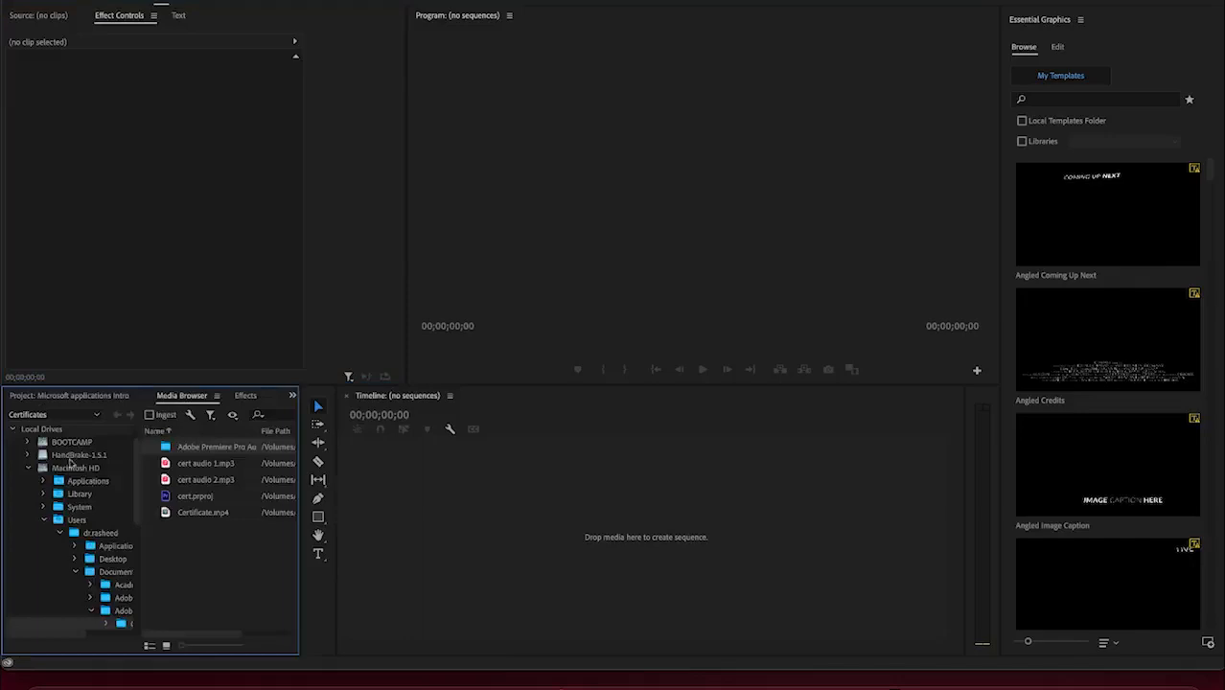
pyautogui.click(247, 396)
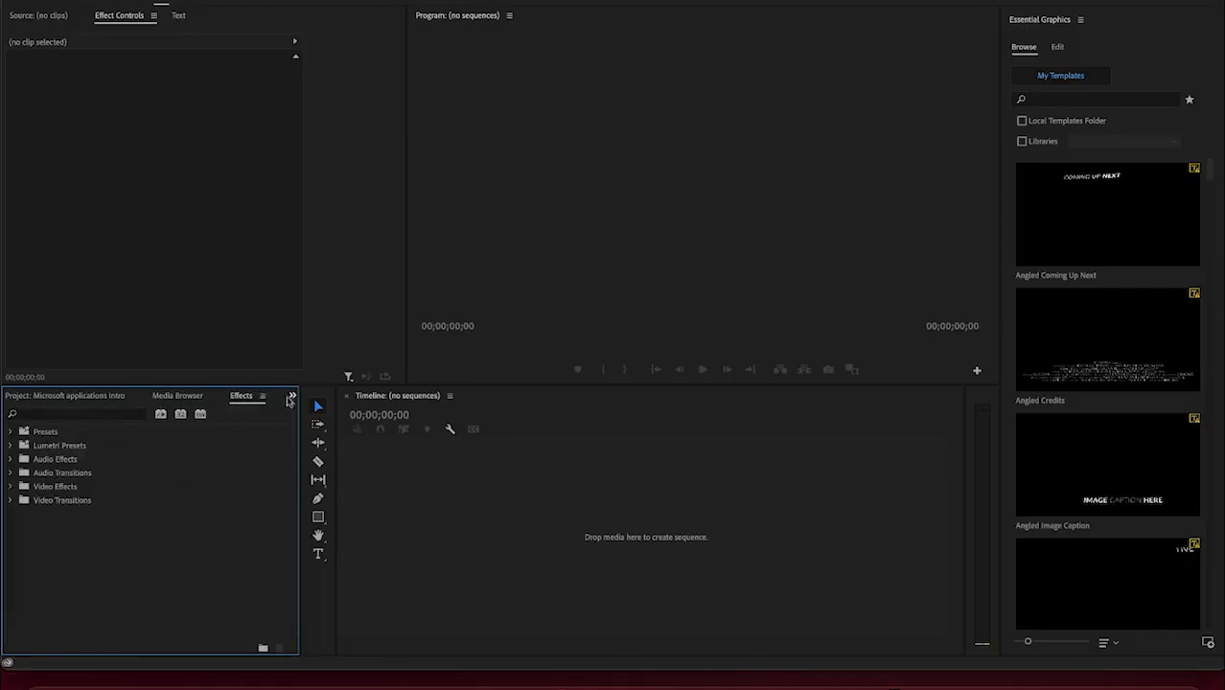
pyautogui.click(292, 397)
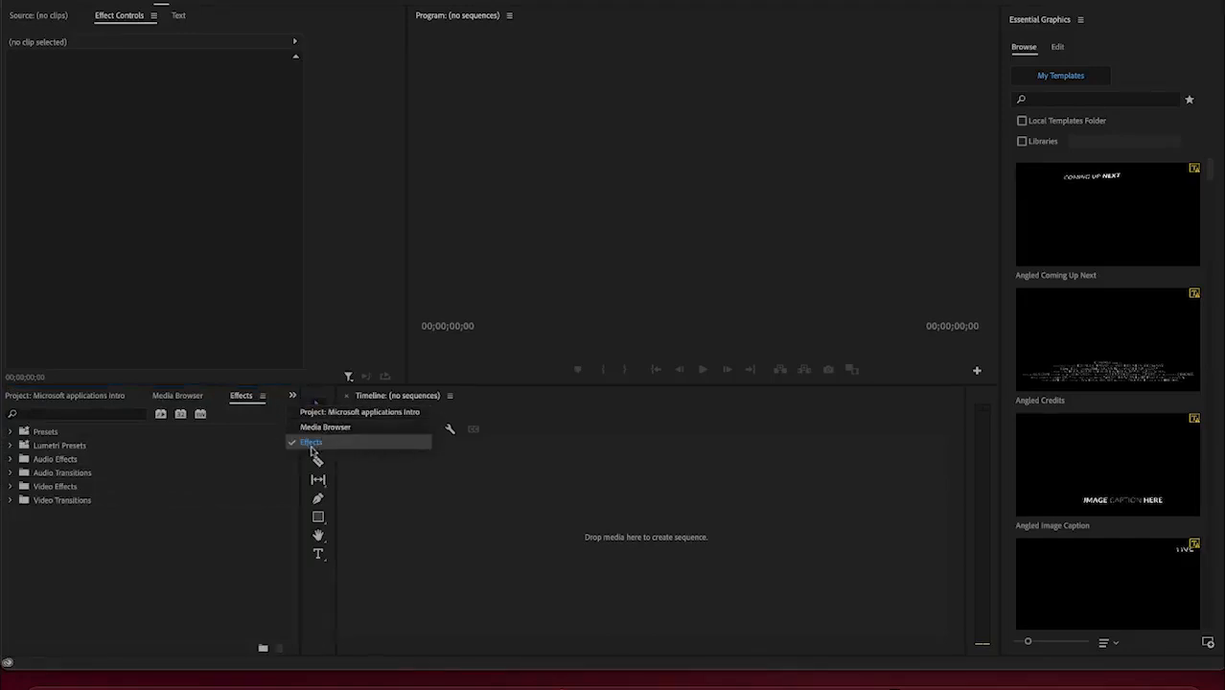
pyautogui.click(311, 446)
pyautogui.click(207, 489)
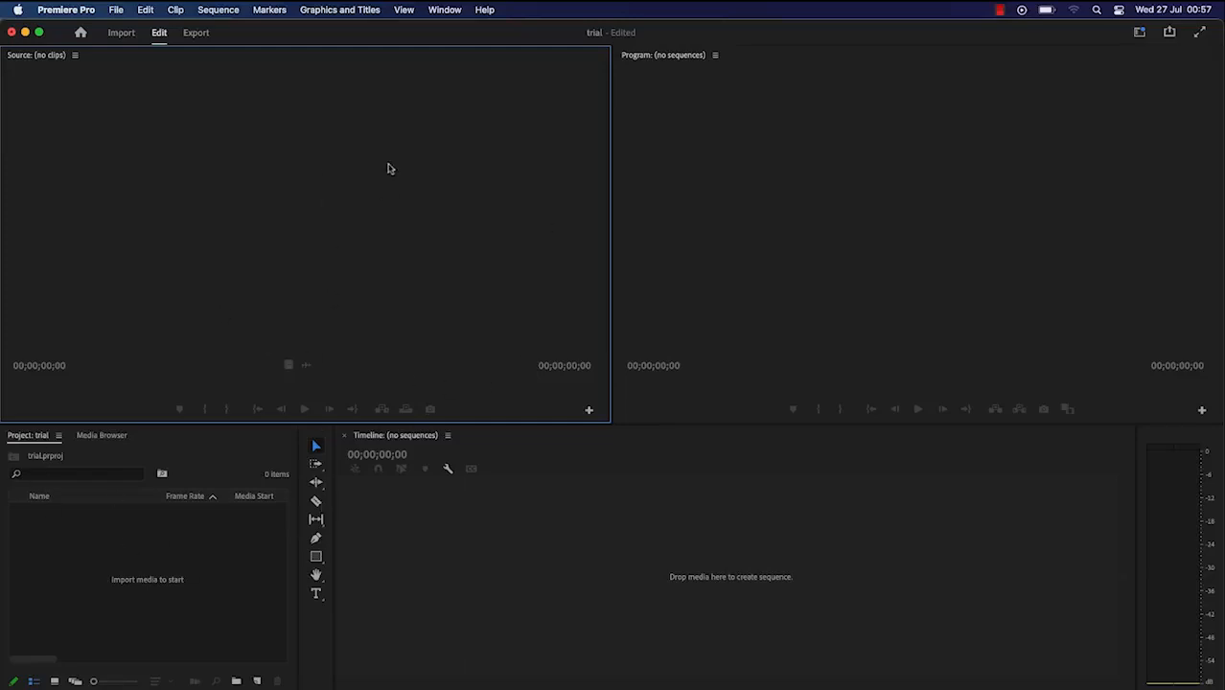
# Step: Look through the available panels and workspaces, including the option for resetting to the saved layout
pyautogui.click(446, 12)
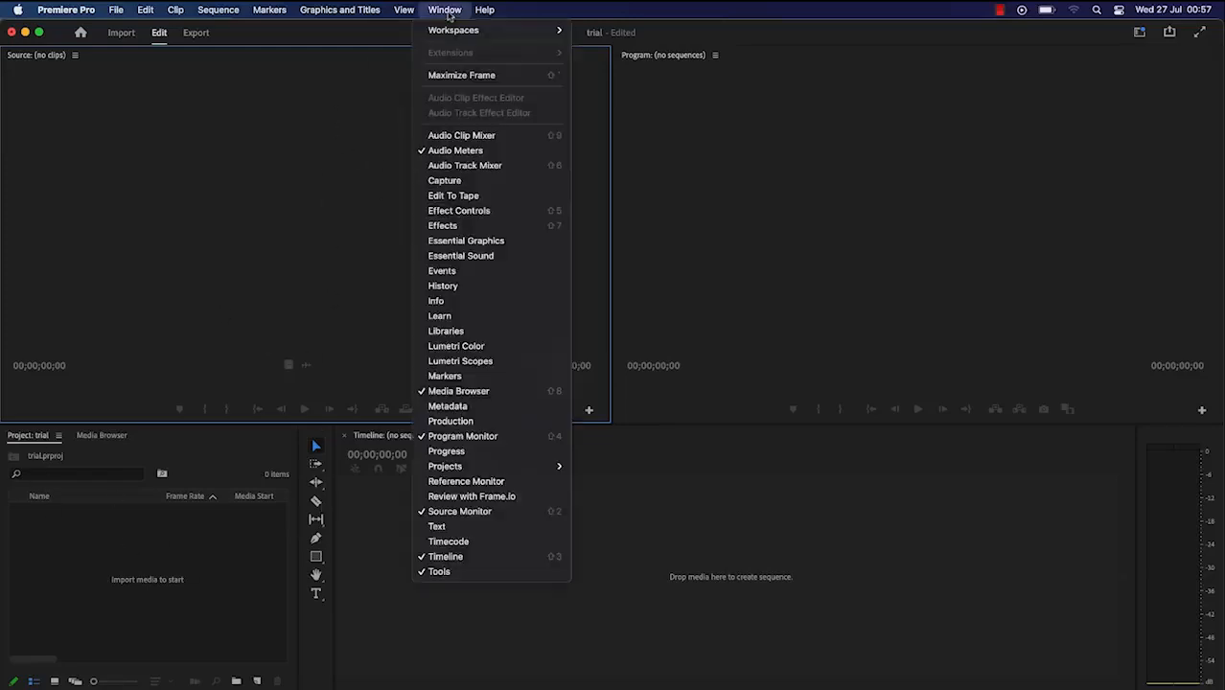
pyautogui.moveTo(458, 31)
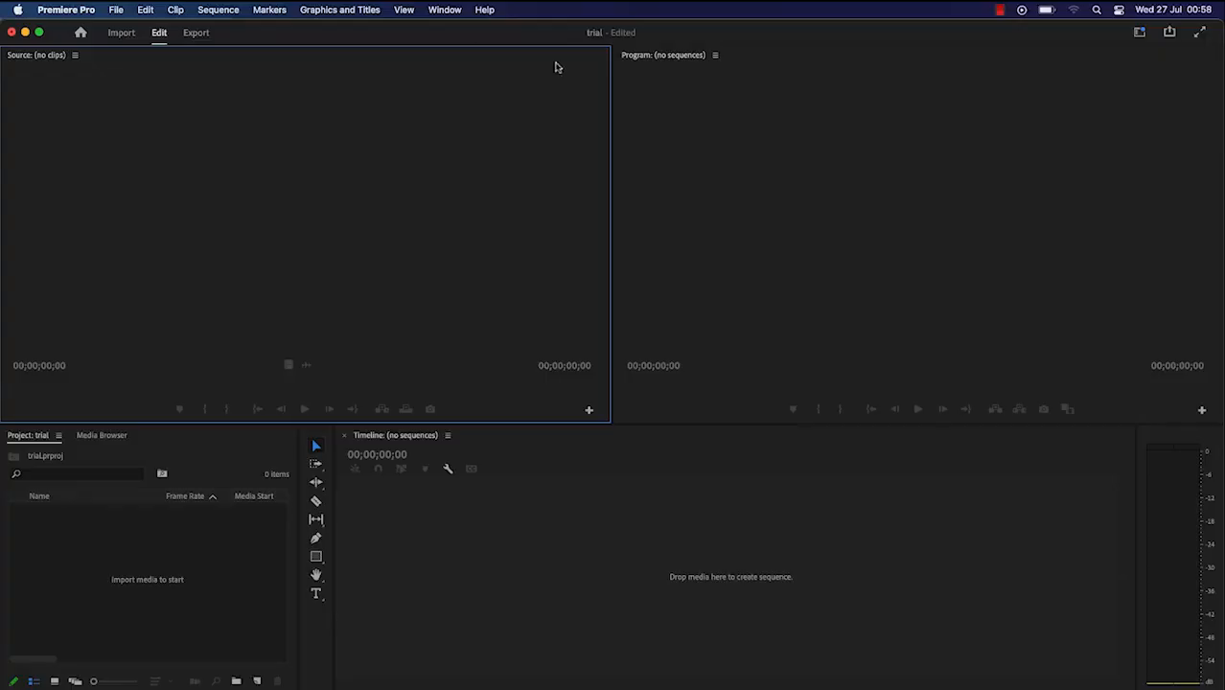
pyautogui.click(452, 14)
pyautogui.moveTo(550, 32)
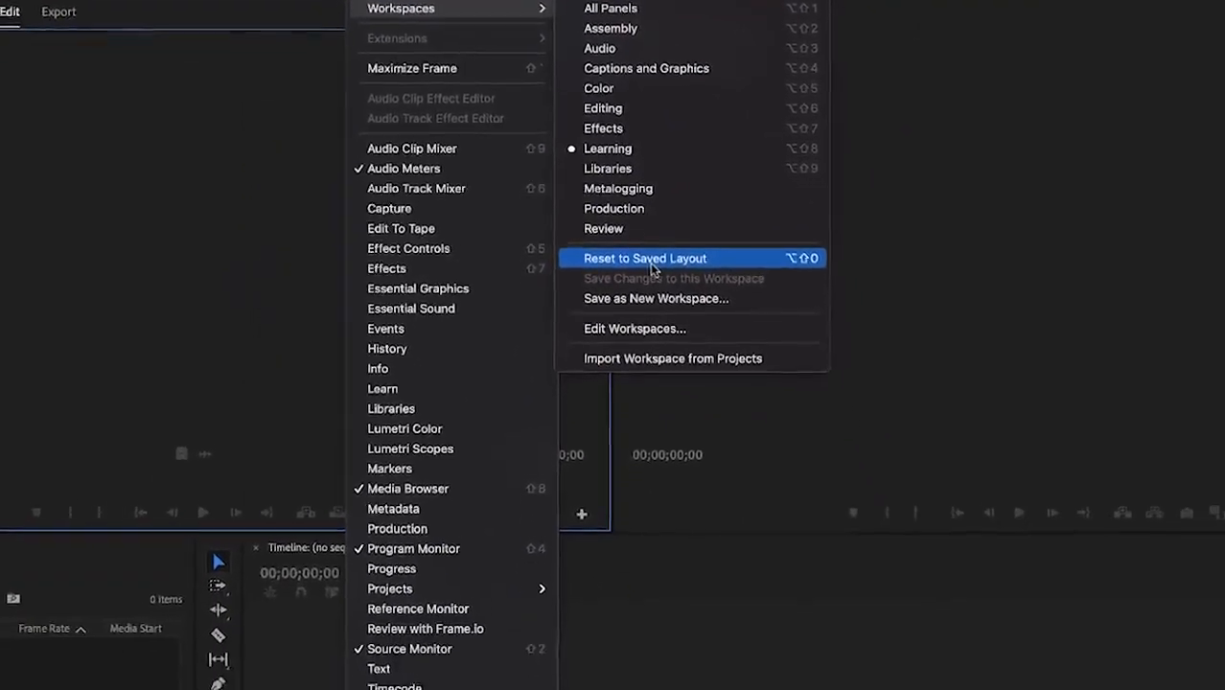
pyautogui.click(669, 219)
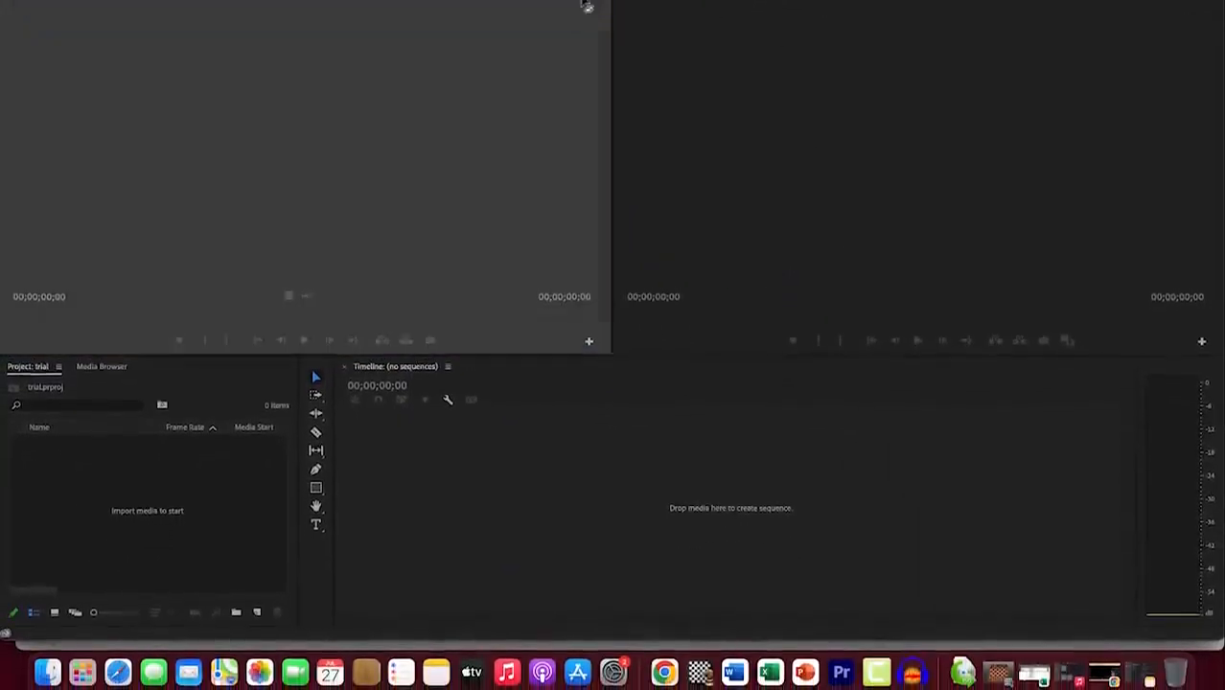
# Step: Dock the Source monitor in the Program monitor's group and move the Project panel to a full-width row above the Timeline
pyautogui.moveTo(584, 4); pyautogui.dragTo(559, 3)
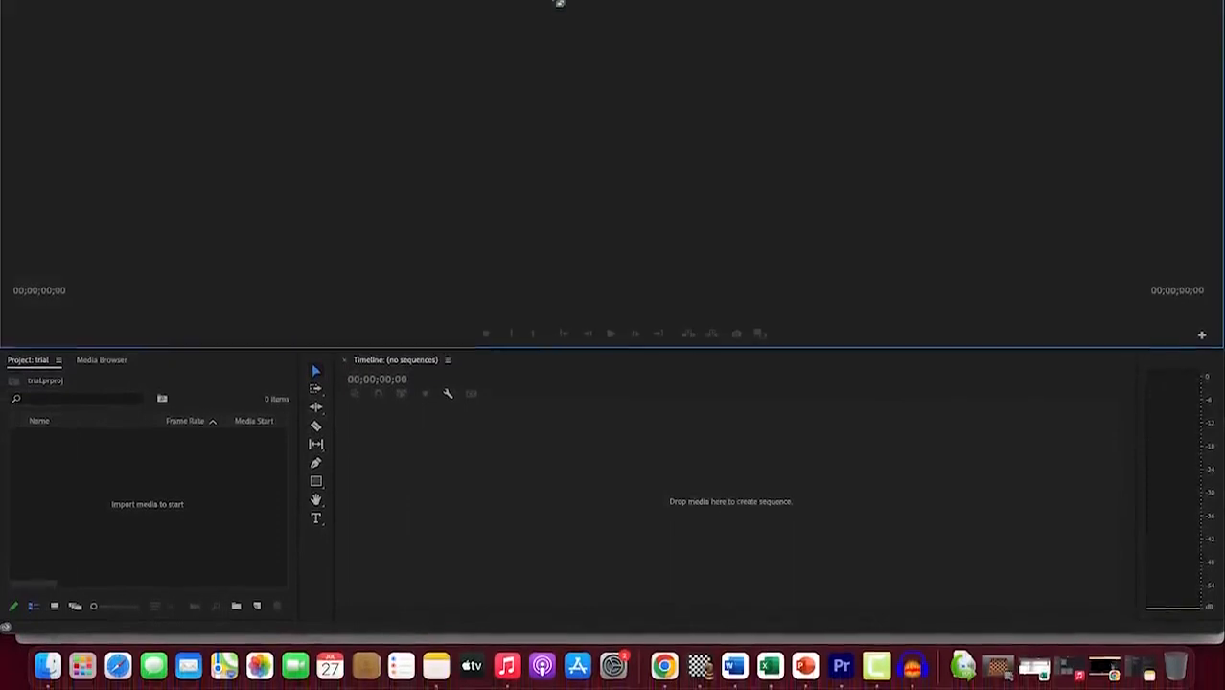
pyautogui.click(218, 361)
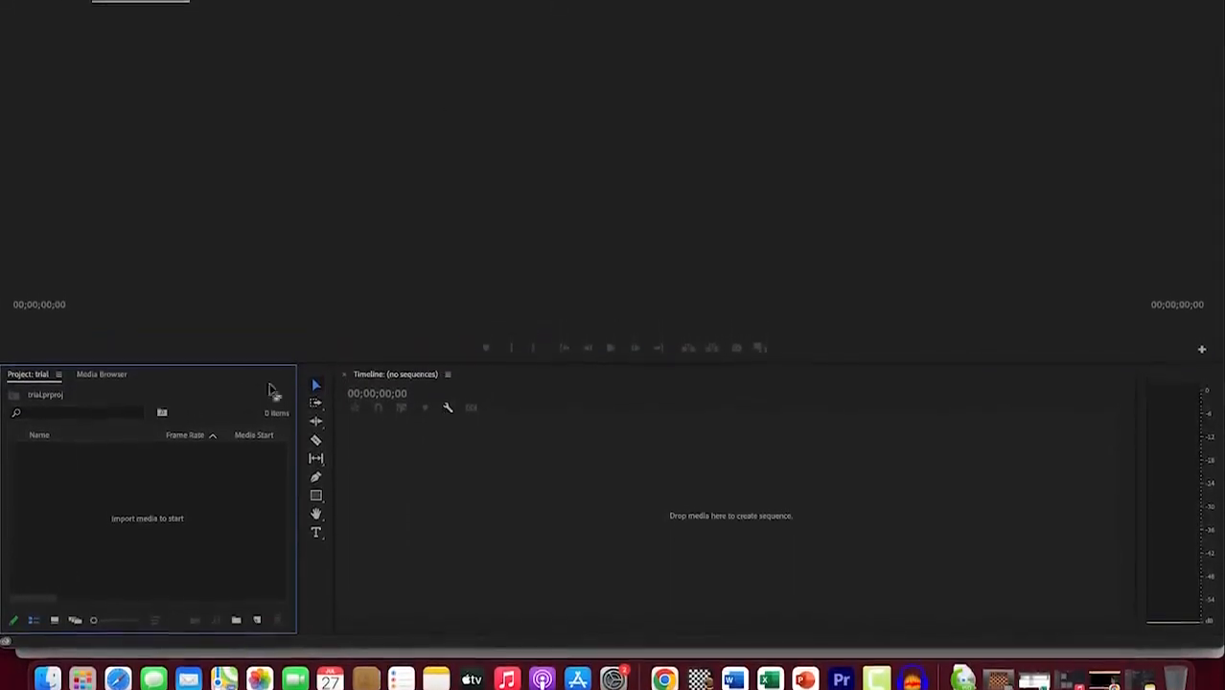
pyautogui.moveTo(249, 369); pyautogui.dragTo(450, 337)
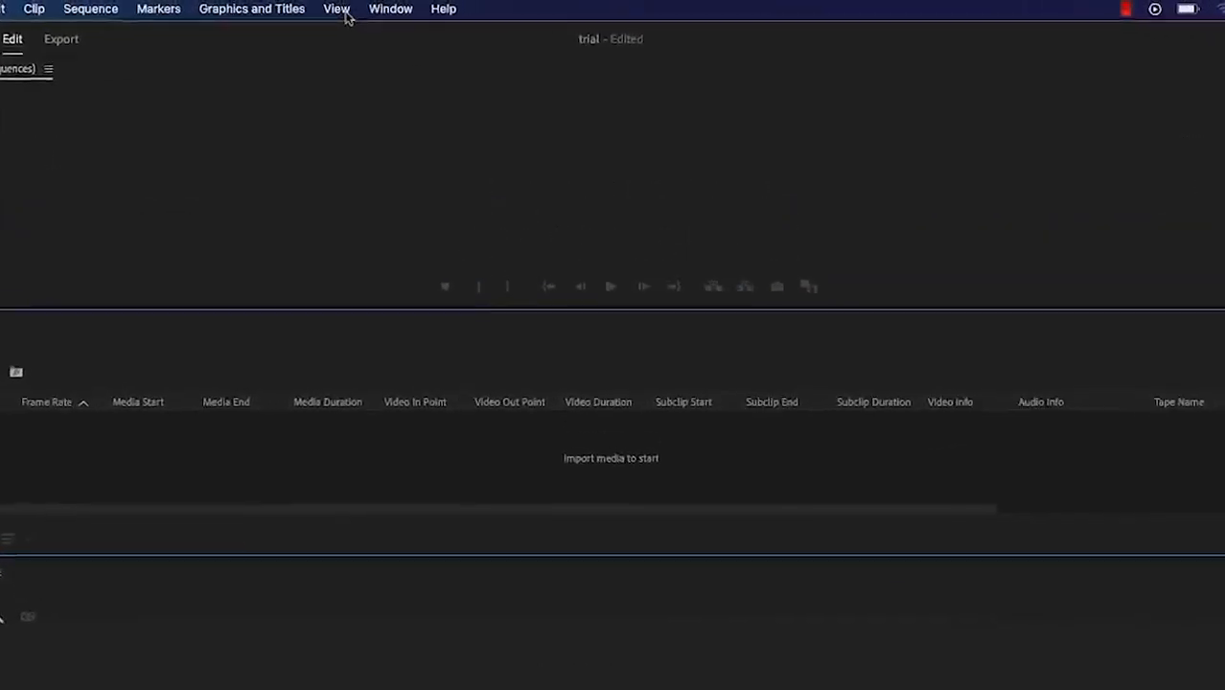
# Step: Reset the Learning workspace to its saved layout and close the Learn panel
pyautogui.click(414, 8)
pyautogui.moveTo(397, 48)
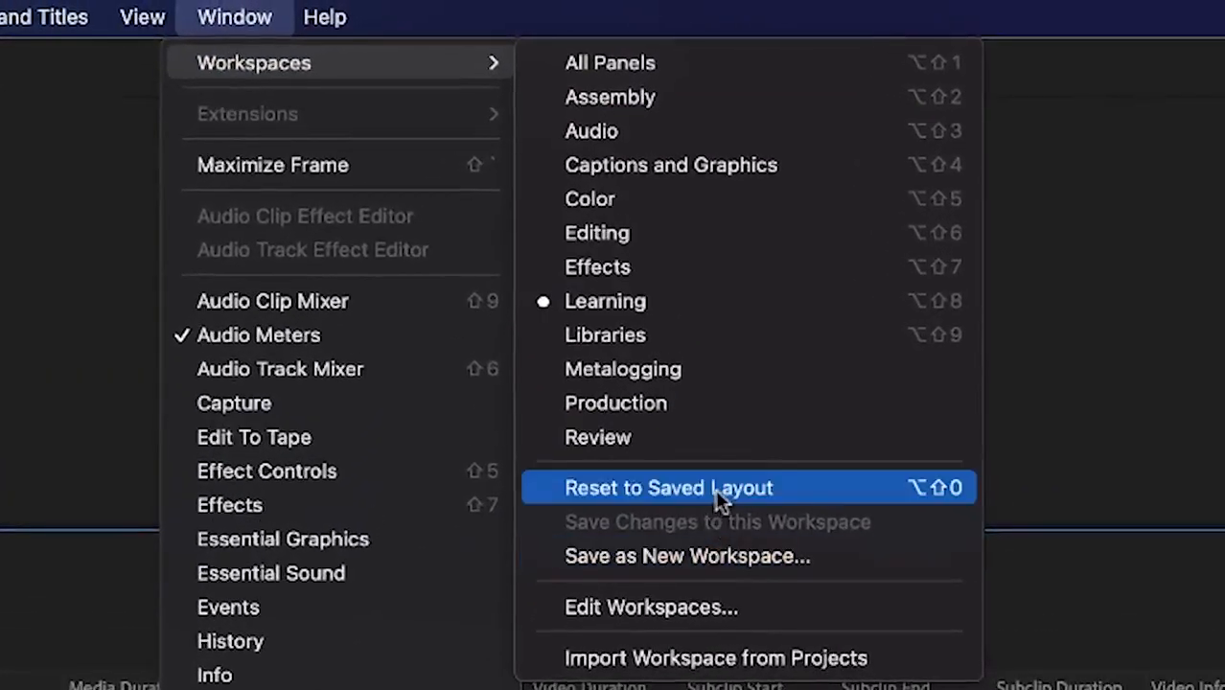
pyautogui.click(715, 488)
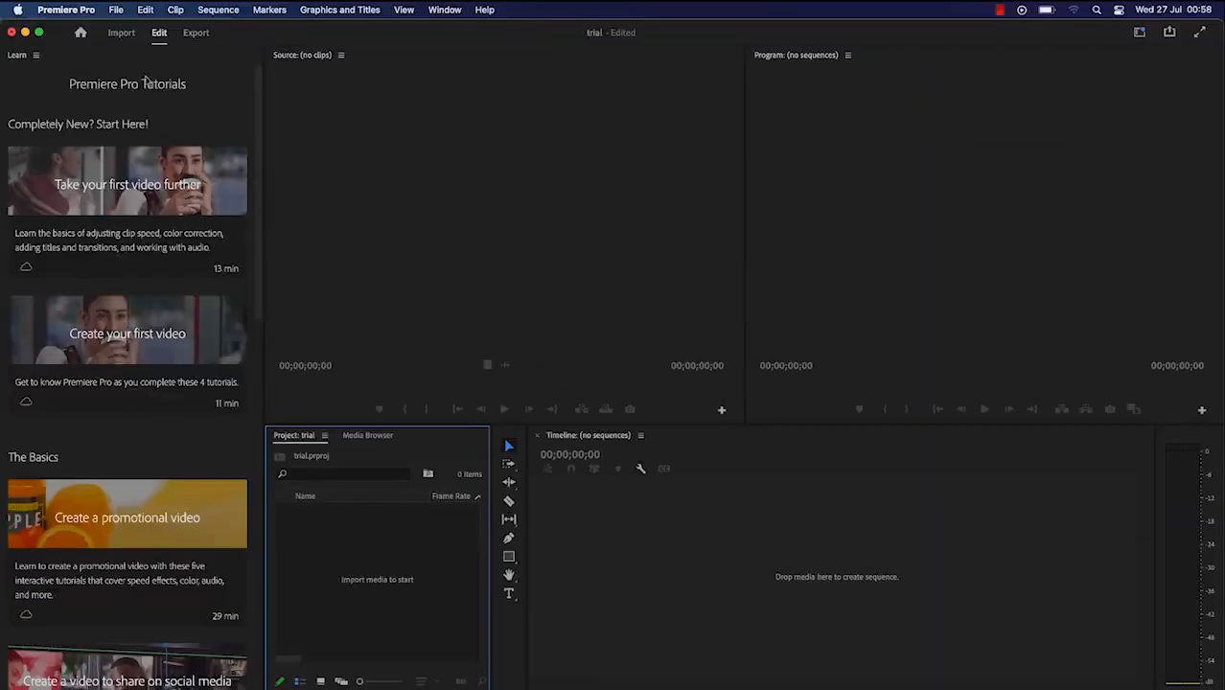
pyautogui.click(35, 56)
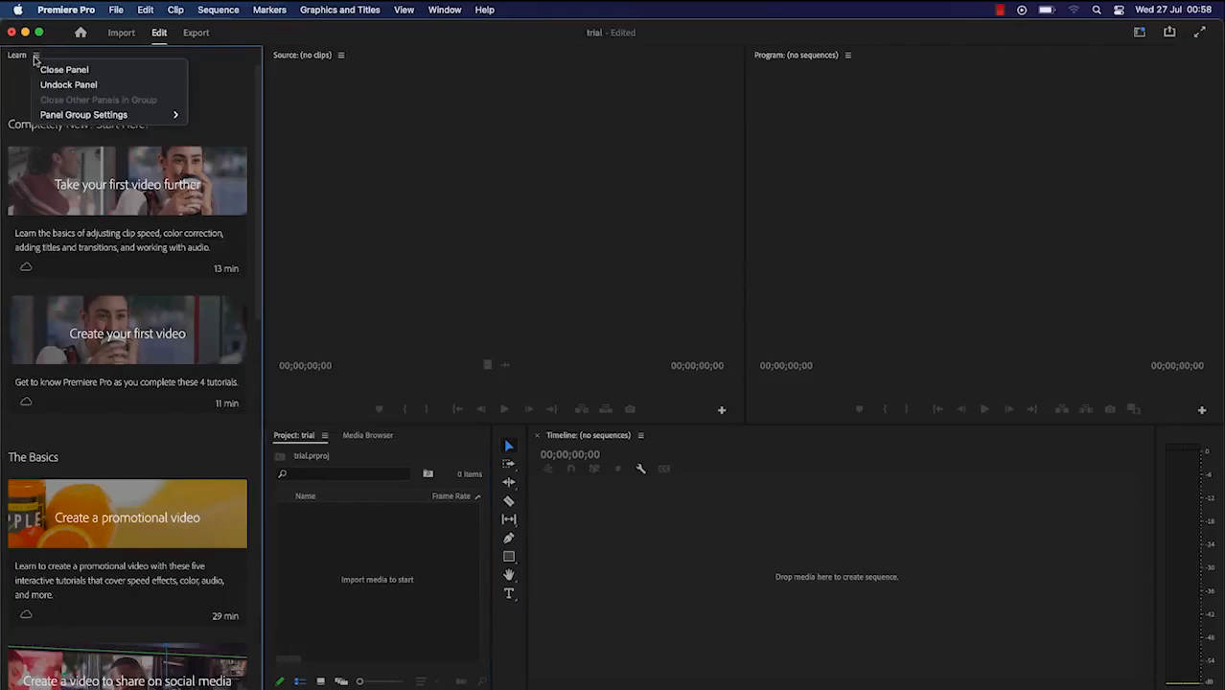
pyautogui.click(48, 70)
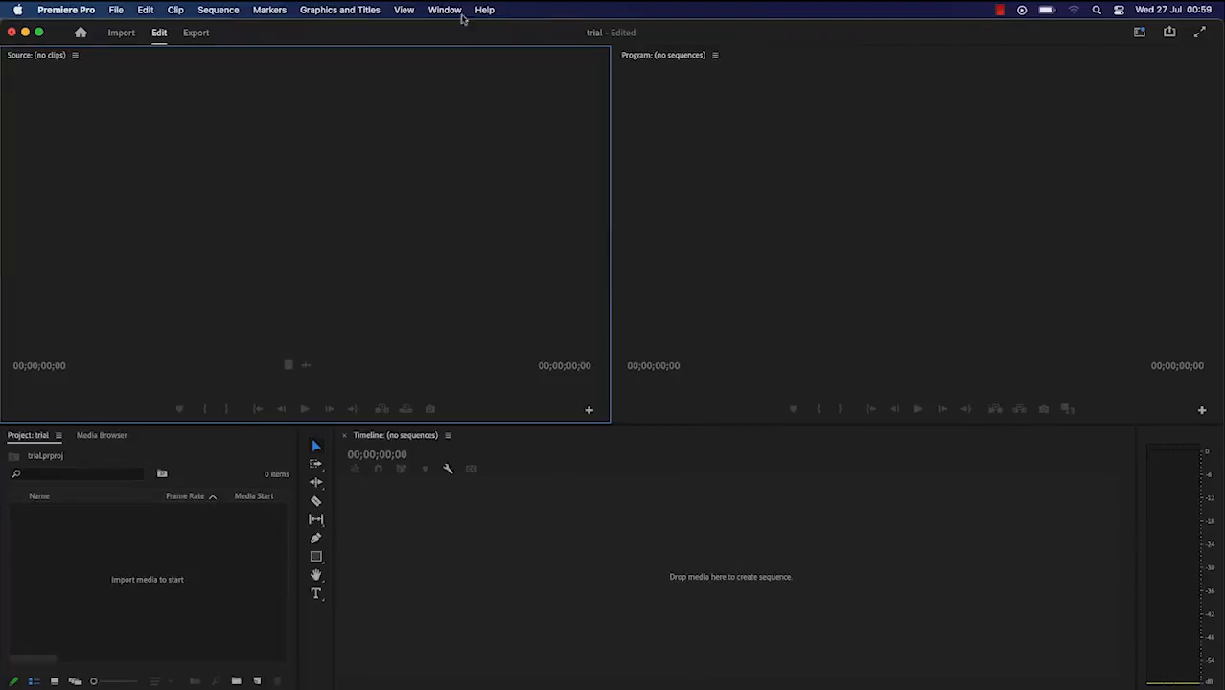
# Step: Save the current panel layout as a new workspace named "My wokspace"
pyautogui.click(454, 11)
pyautogui.moveTo(488, 36)
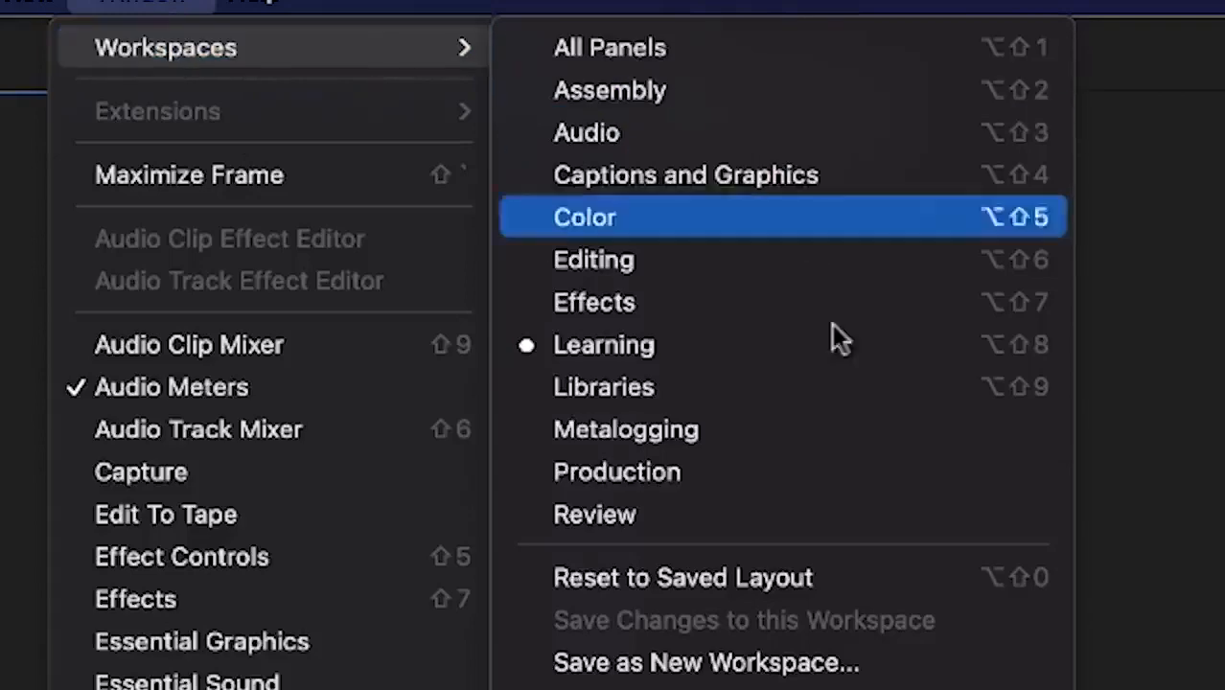
pyautogui.click(856, 675)
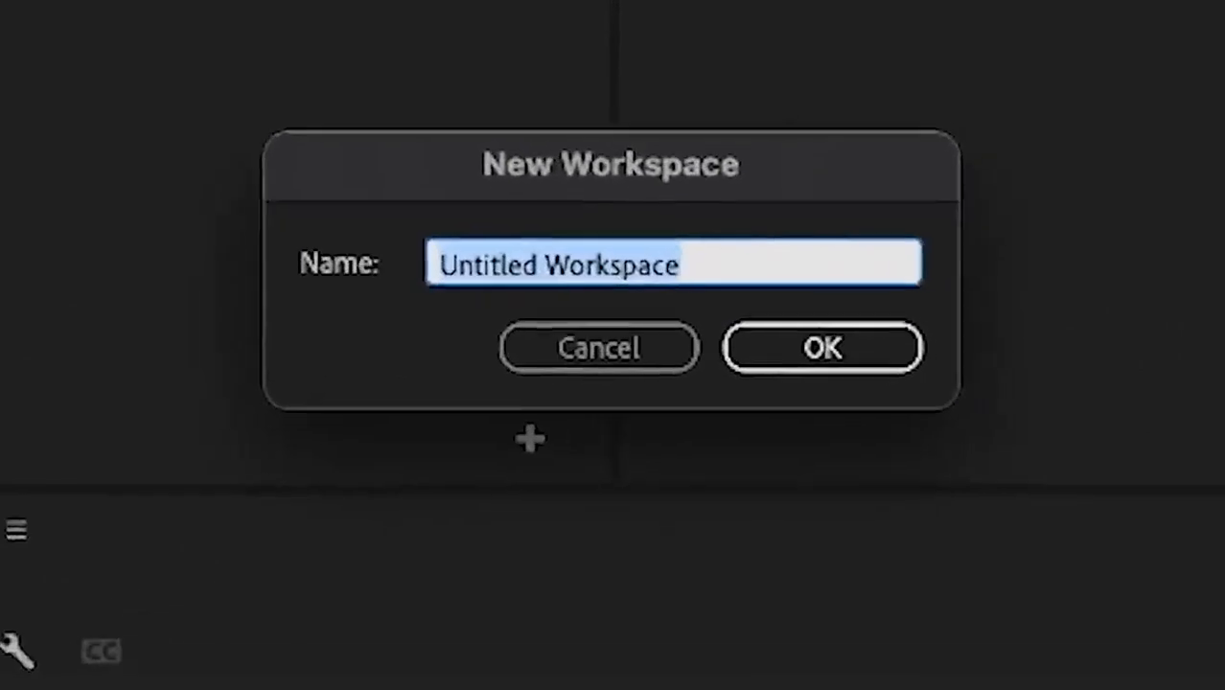
pyautogui.write('My woks')
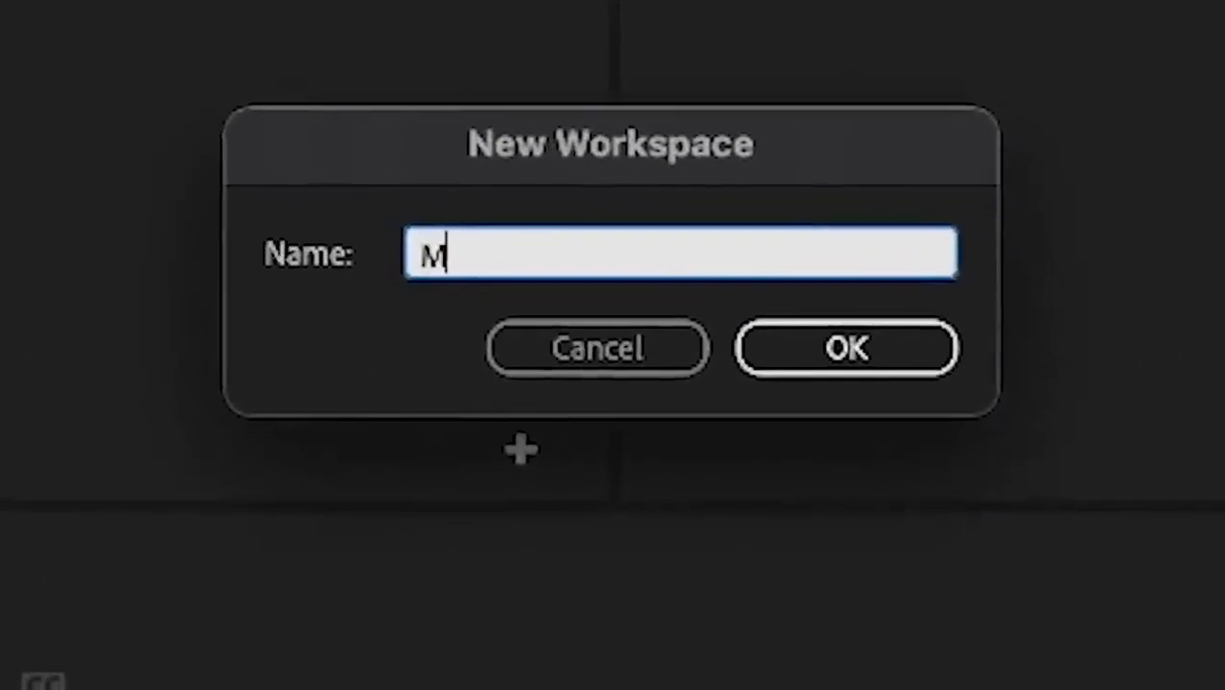
pyautogui.write('pace')
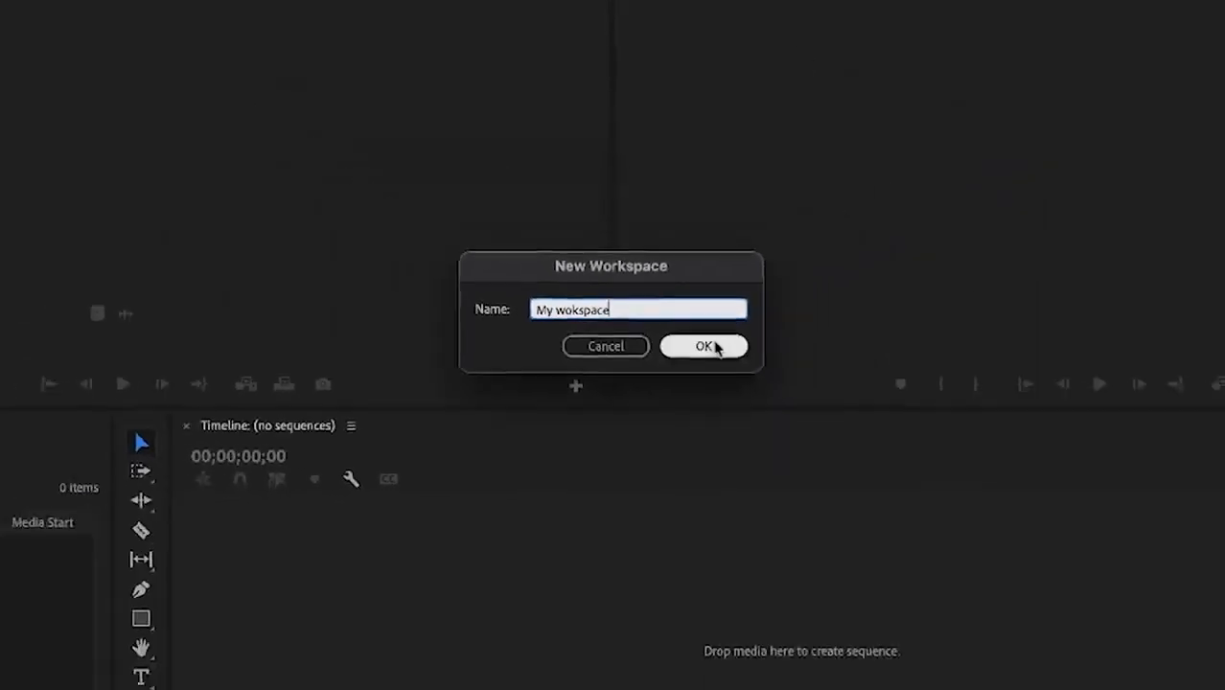
pyautogui.click(714, 347)
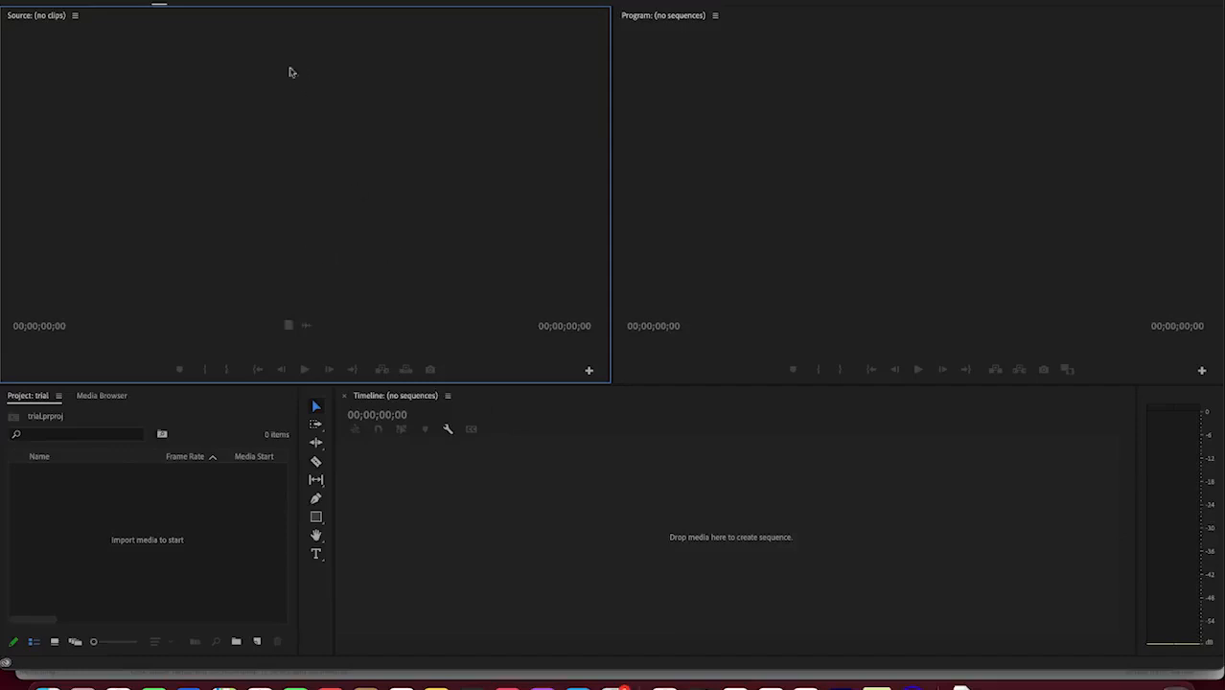
# Step: Reset the "My wokspace" workspace to its saved layout
pyautogui.click(433, 1)
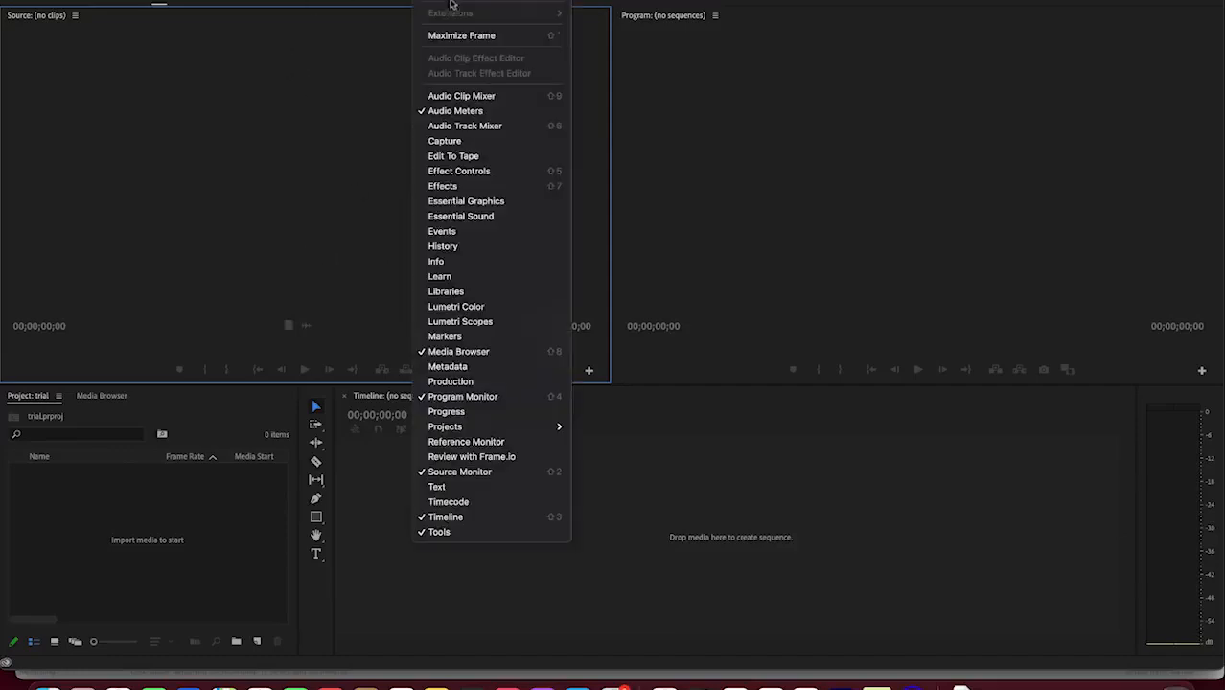
pyautogui.moveTo(450, 3)
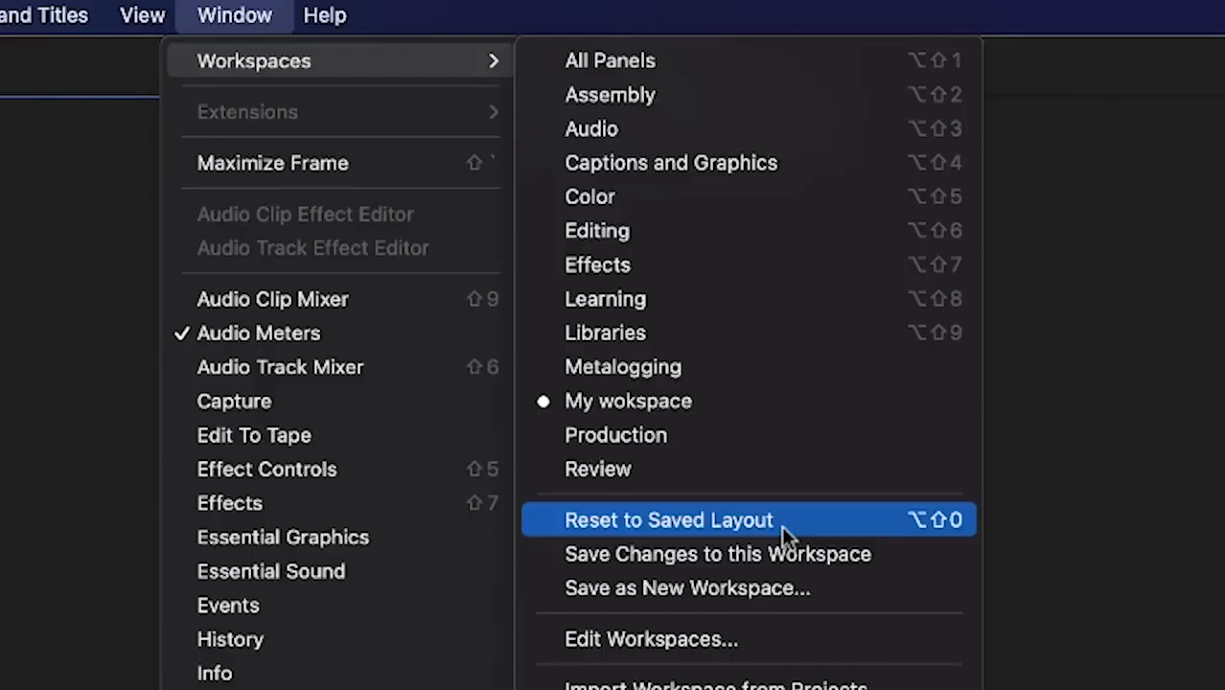
pyautogui.click(781, 524)
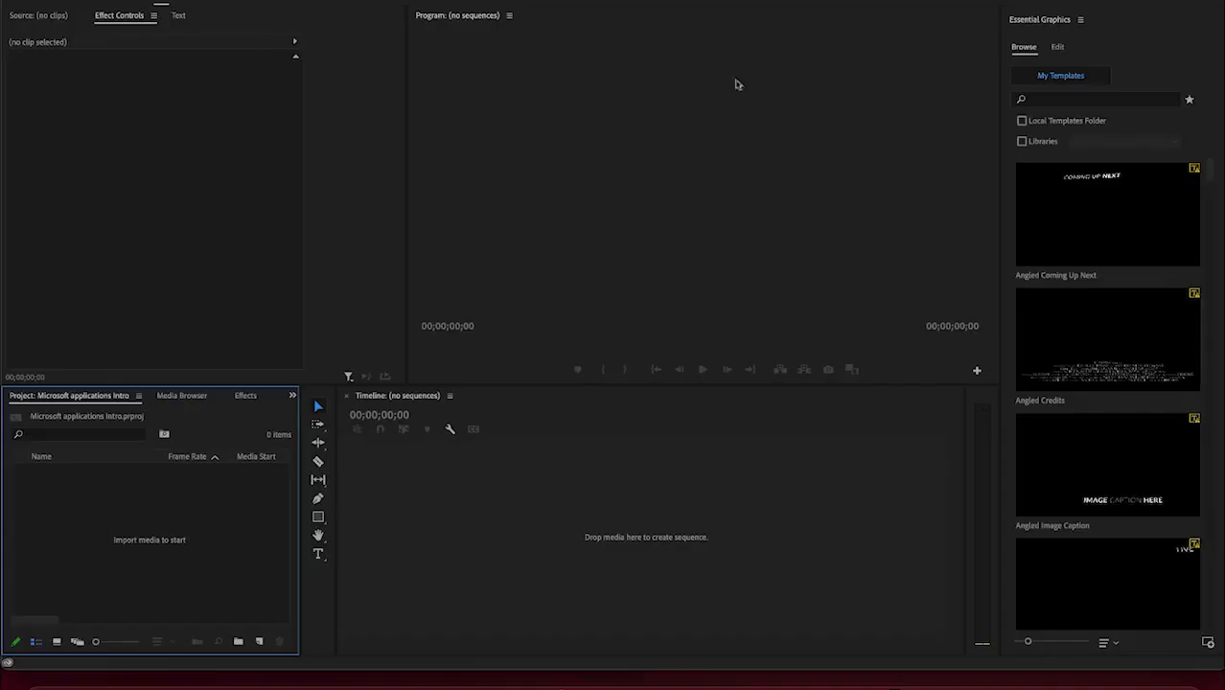
pyautogui.rightClick(125, 519)
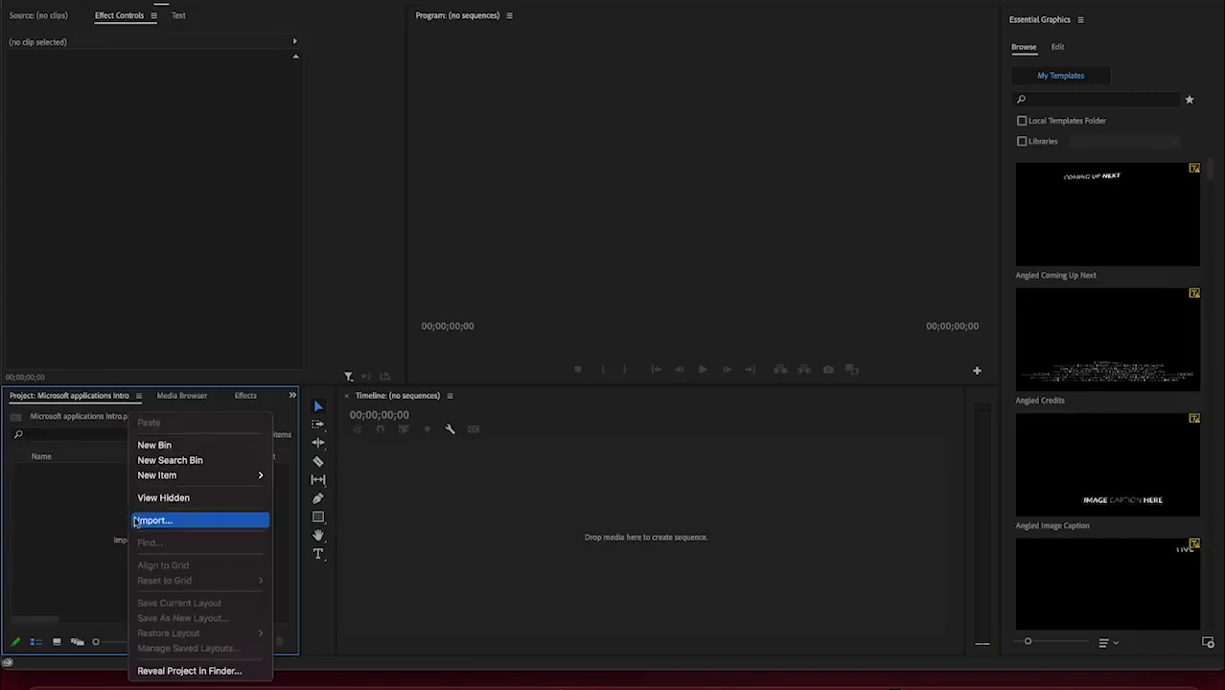
pyautogui.click(135, 521)
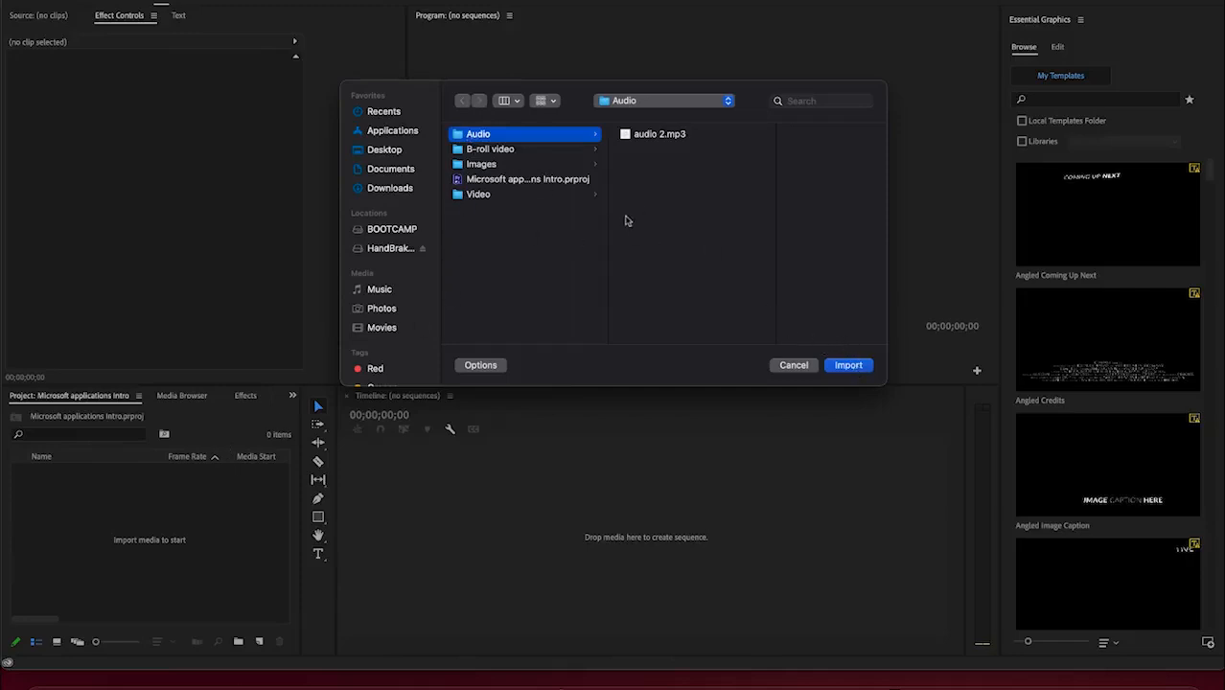
pyautogui.click(794, 365)
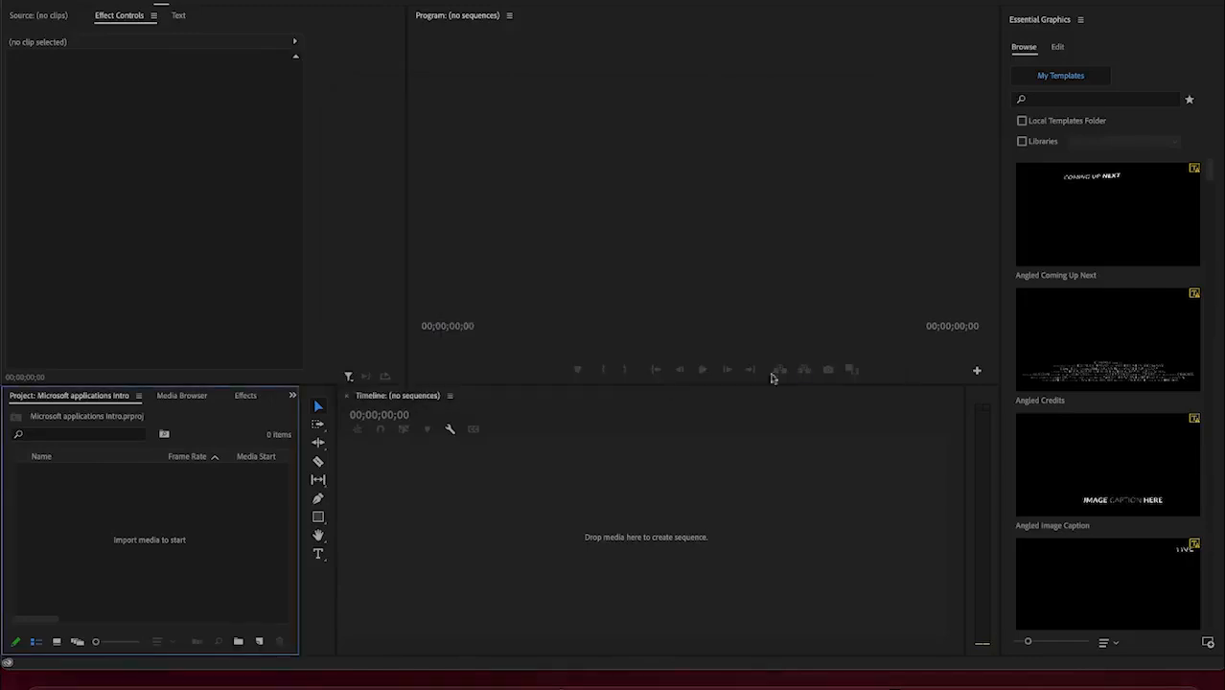
# Step: Browse the Macintosh HD drive in the Media Browser to the Adobe premiere pro tutorial folder inside Skillshare
pyautogui.click(180, 396)
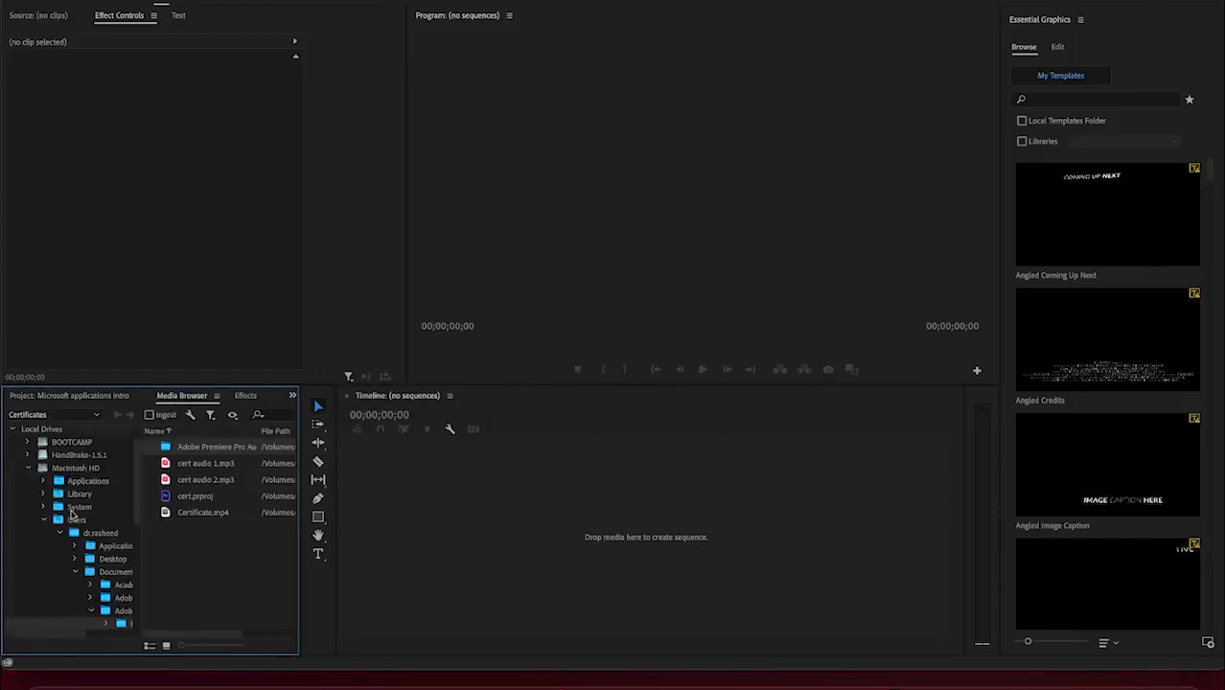
pyautogui.click(29, 469)
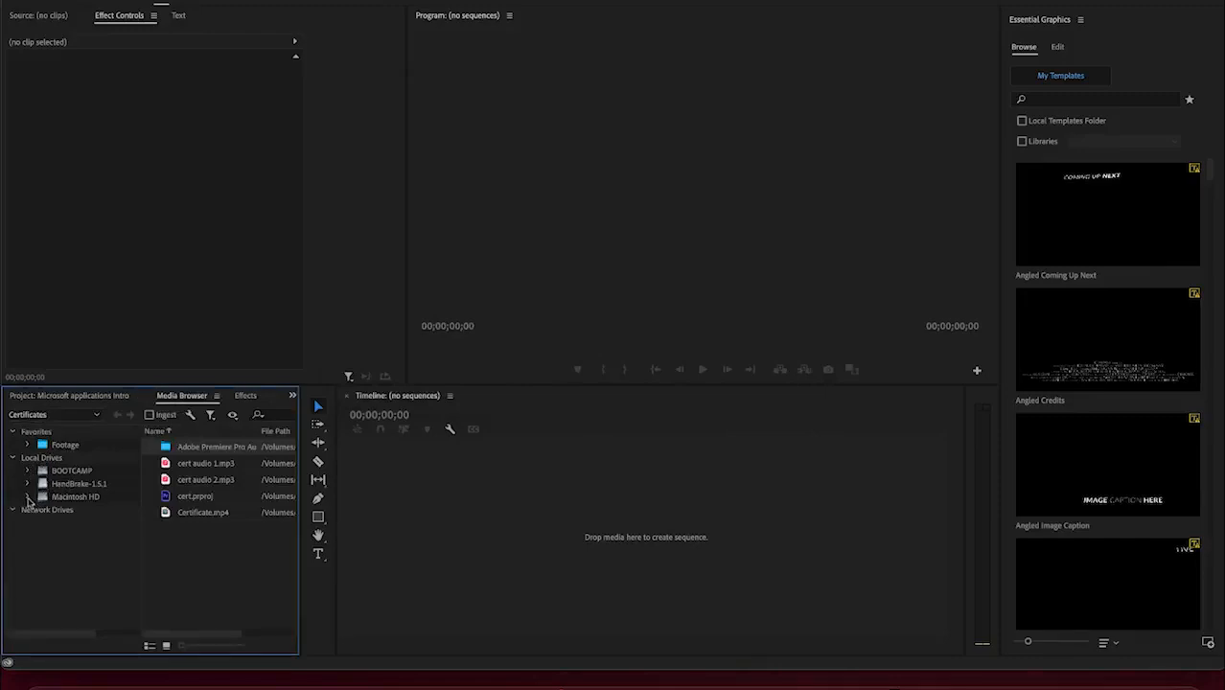
pyautogui.click(28, 498)
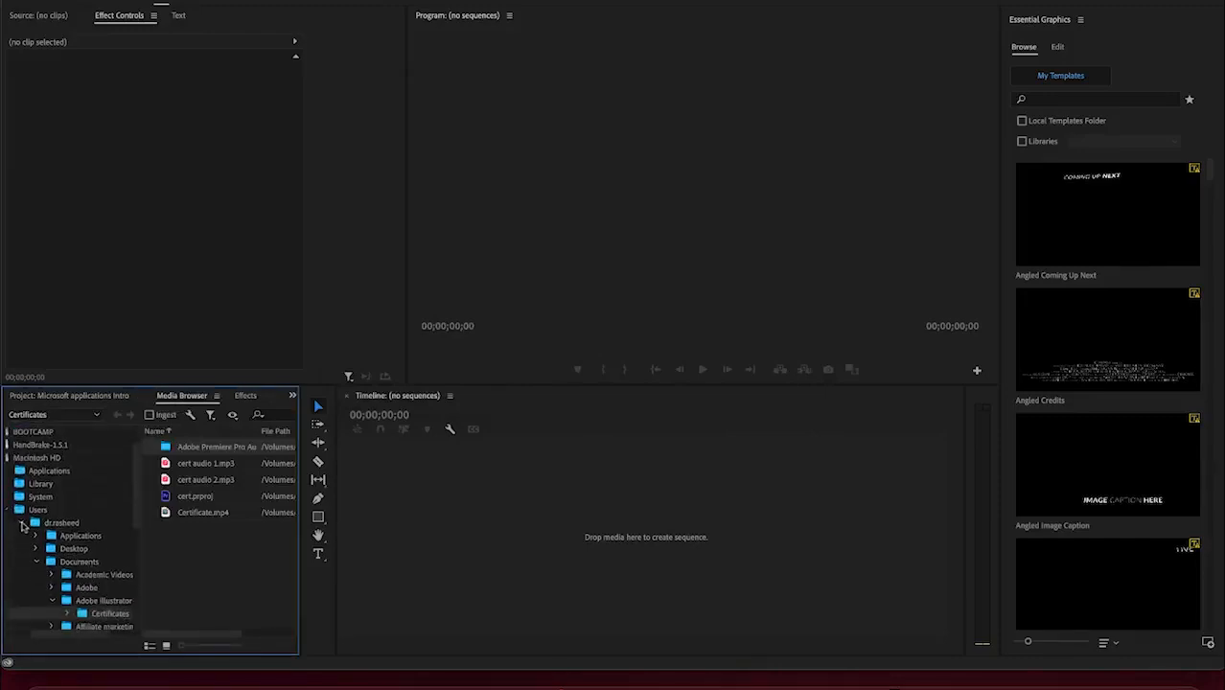
pyautogui.click(23, 524)
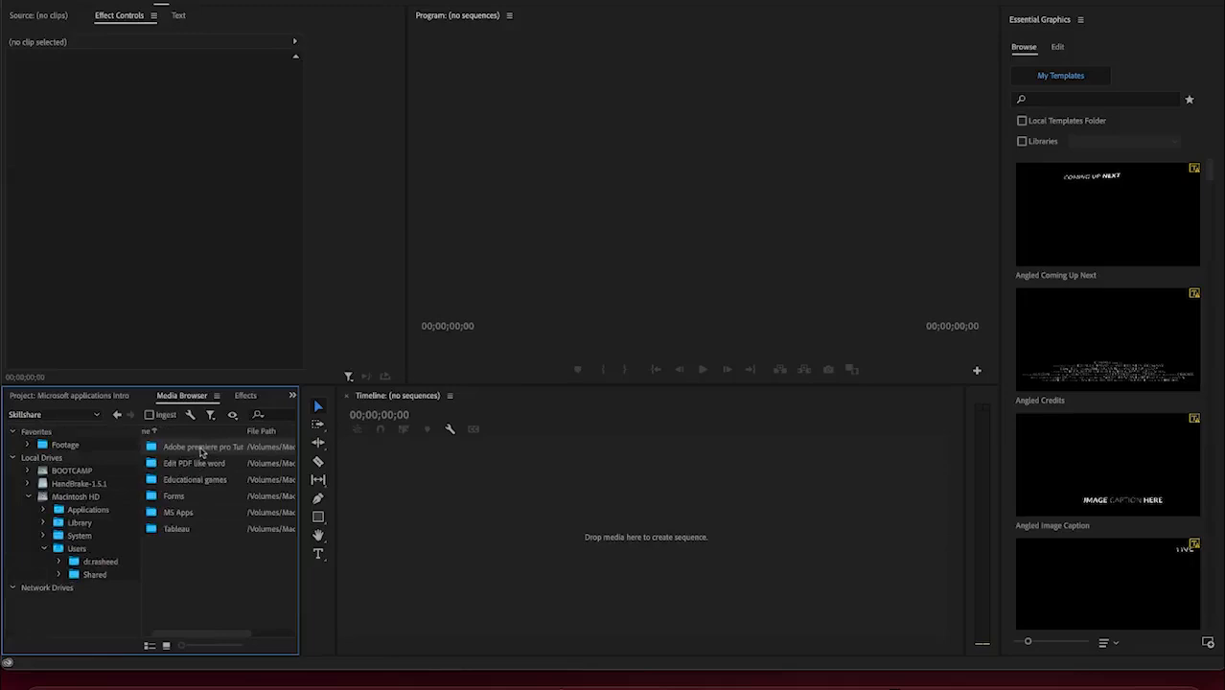
pyautogui.doubleClick(201, 449)
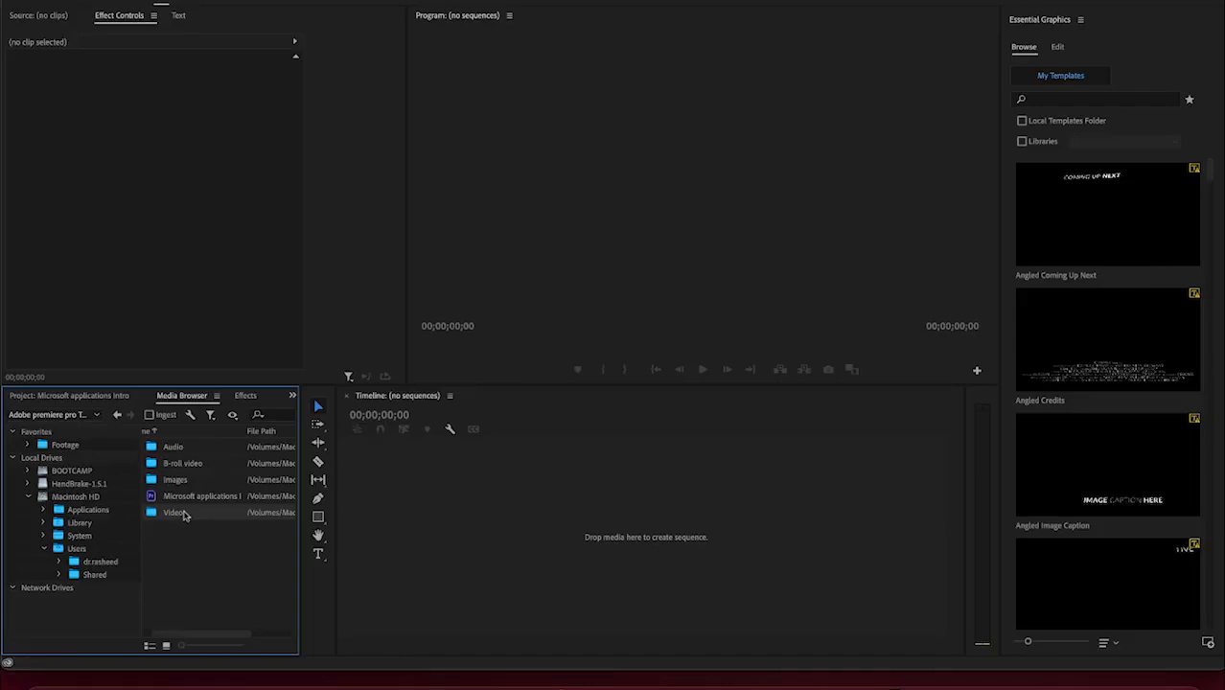
# Step: Import the Audio, B-roll video, Images and Video folders together into the project
pyautogui.keyDown('shift'); pyautogui.click(188, 452); pyautogui.keyUp('shift')
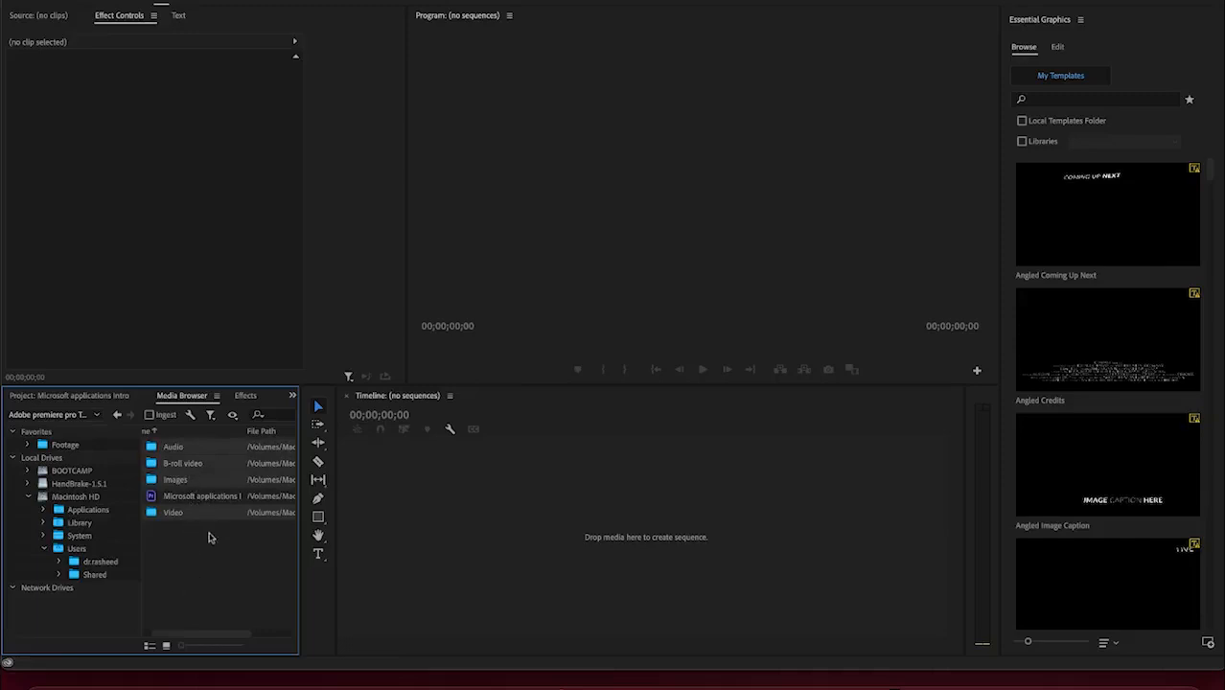
pyautogui.rightClick(194, 473)
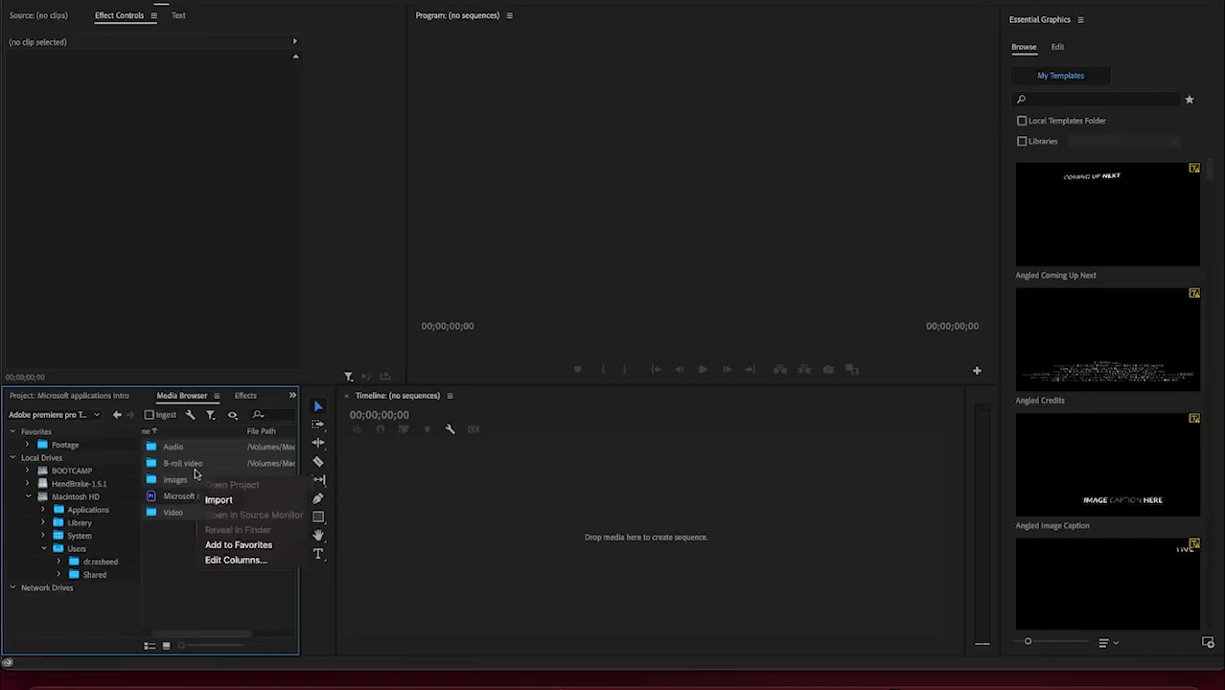
pyautogui.click(218, 499)
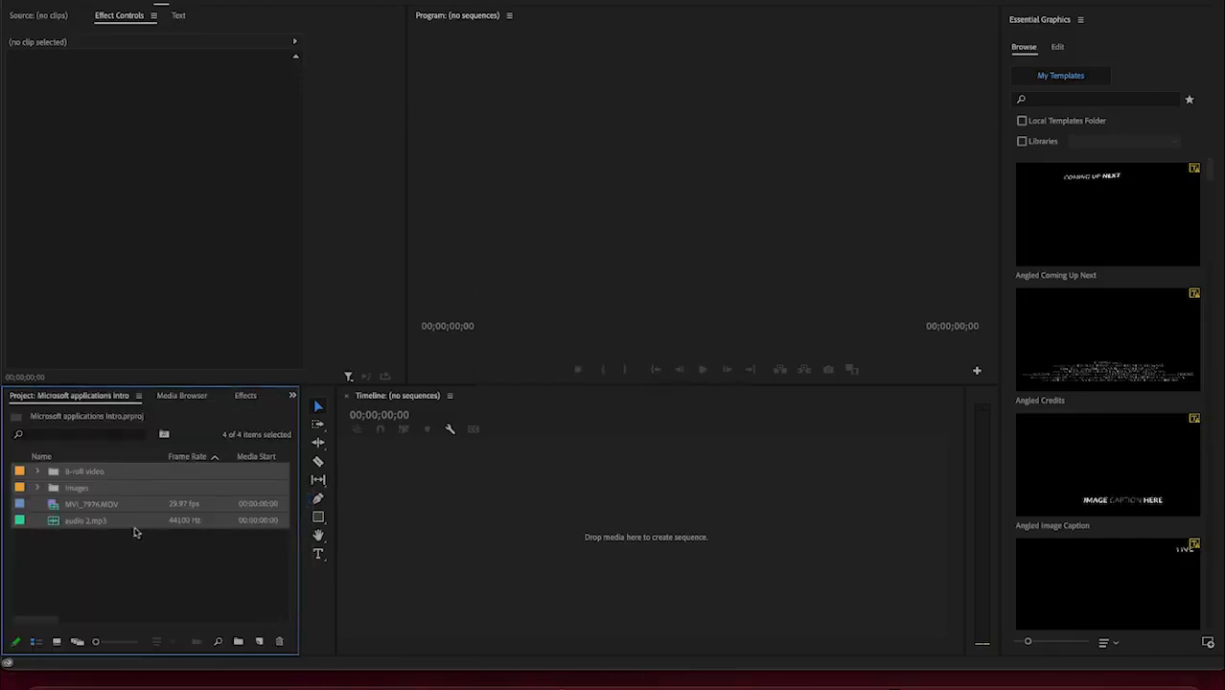
pyautogui.click(136, 565)
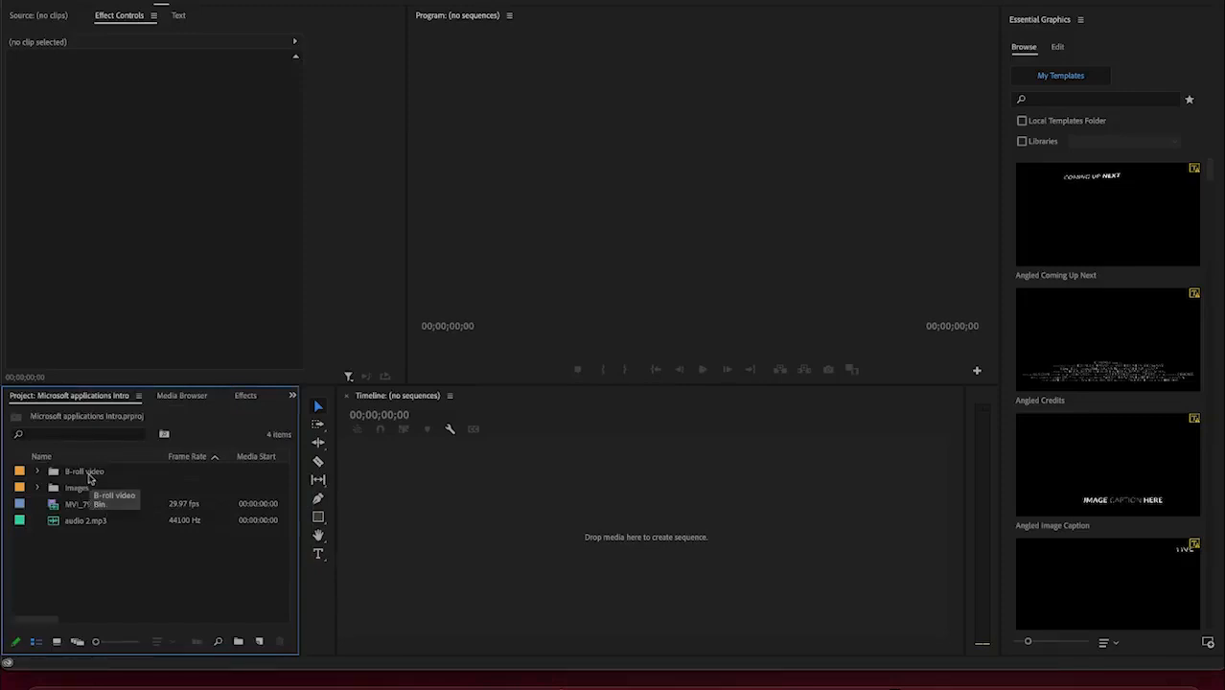
# Step: Examine the contents of the B-roll video and Images bins and the imported video and audio clips
pyautogui.click(39, 472)
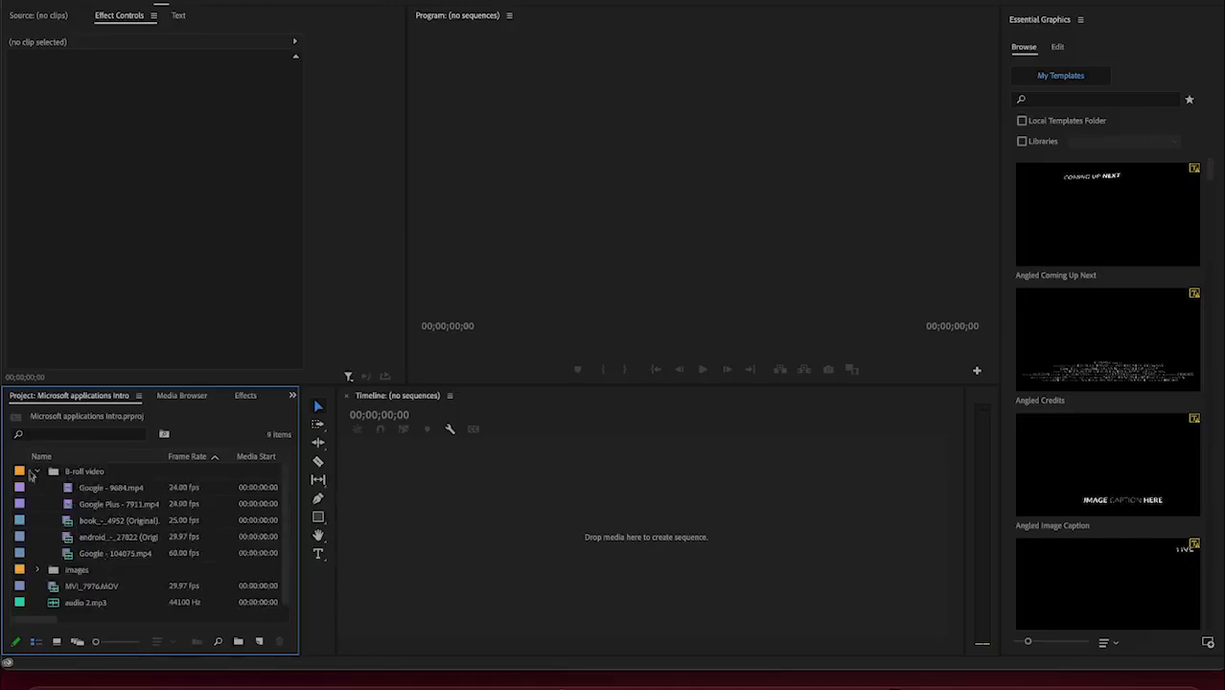
pyautogui.click(37, 472)
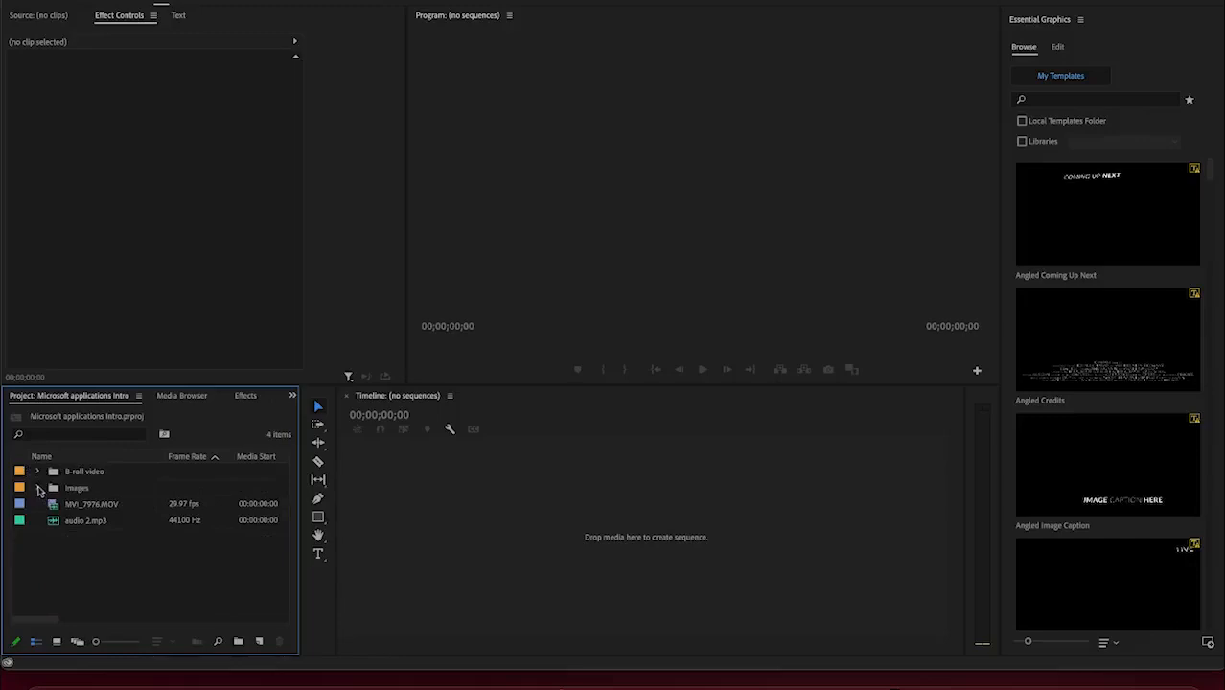
pyautogui.click(38, 488)
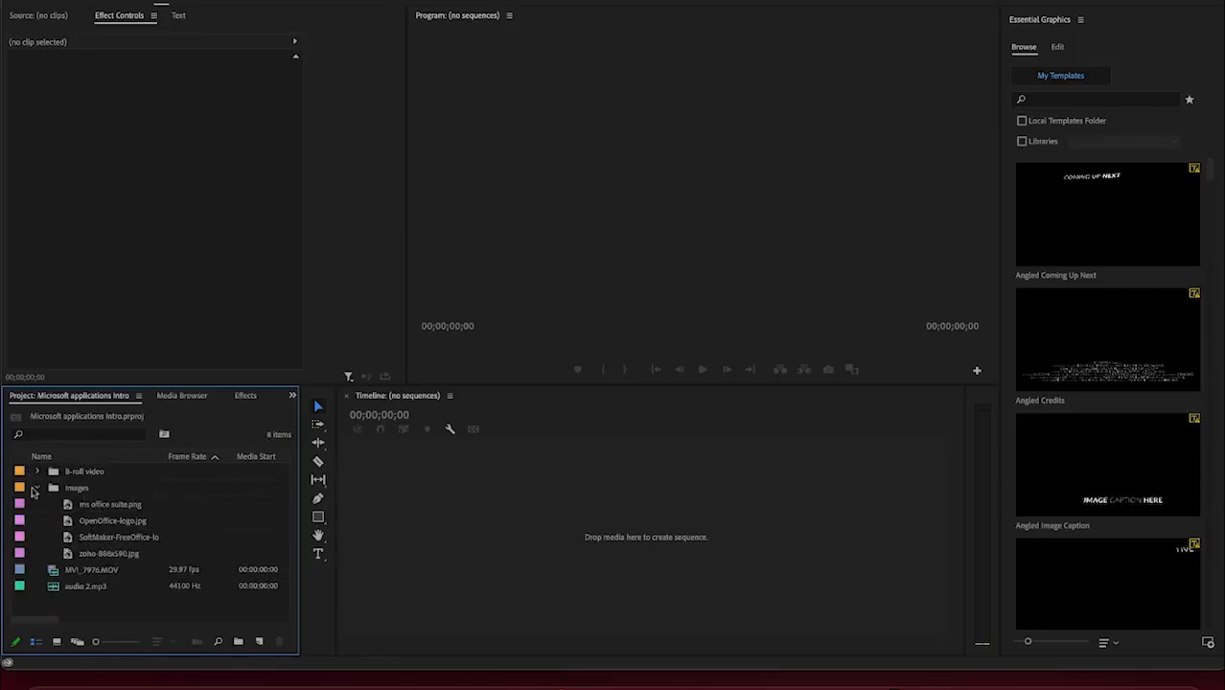
pyautogui.click(37, 488)
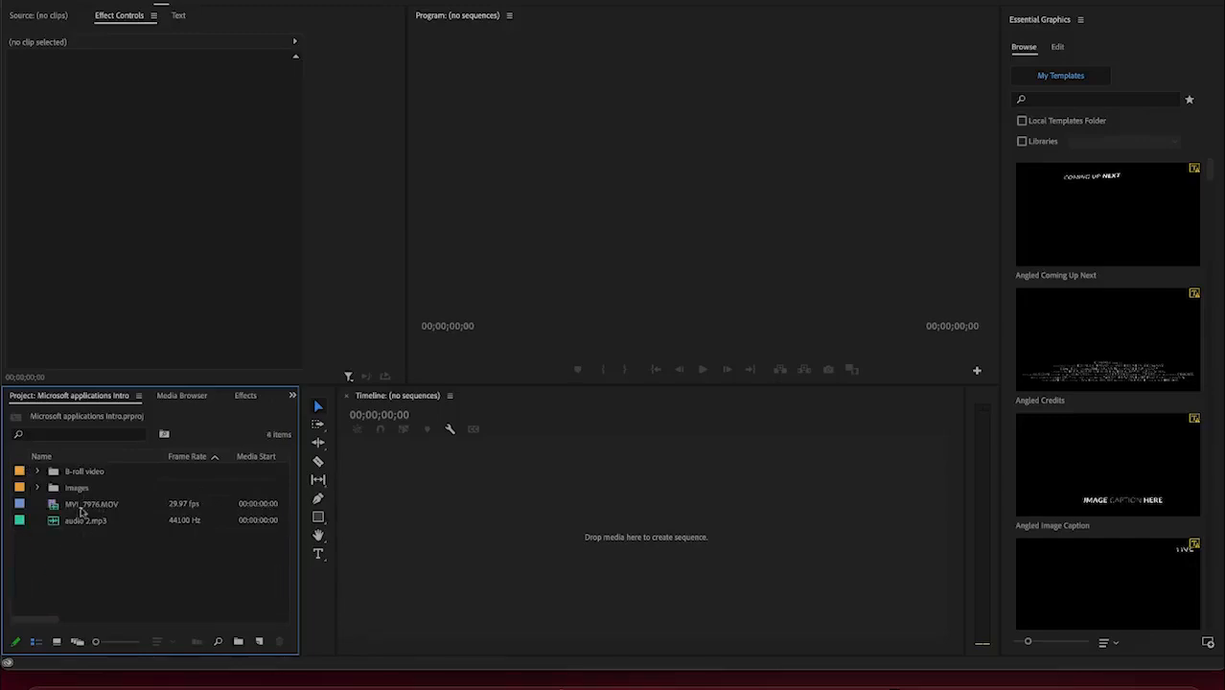
pyautogui.click(72, 505)
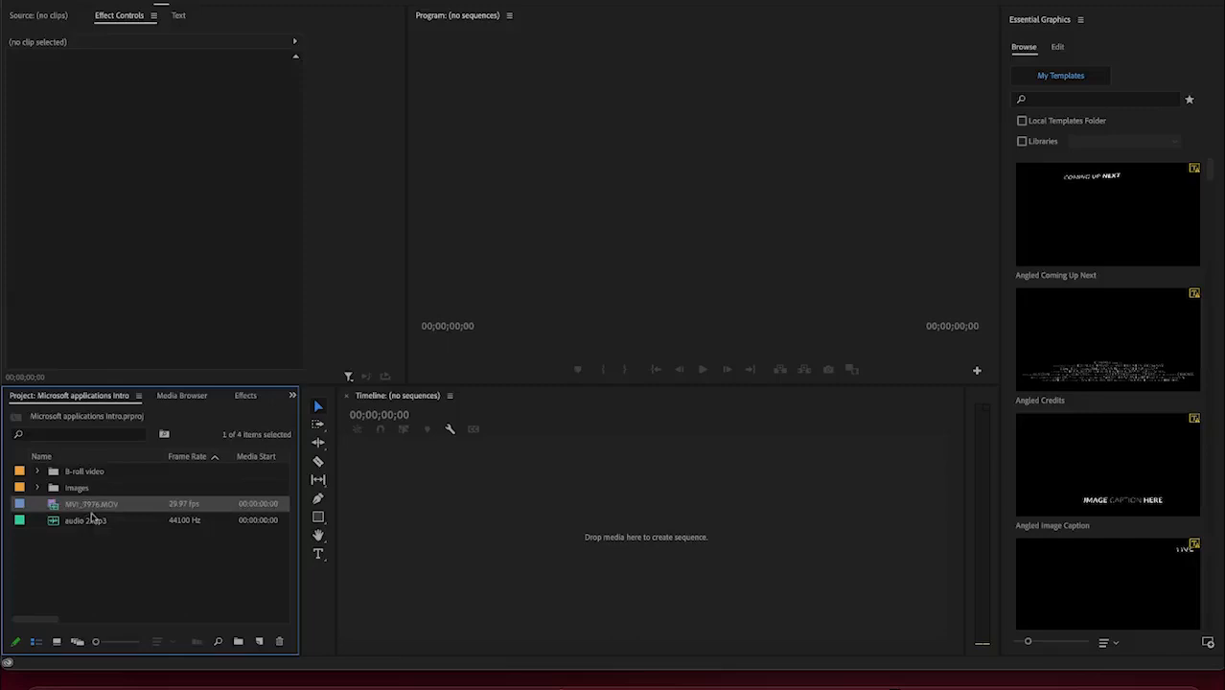
pyautogui.click(97, 525)
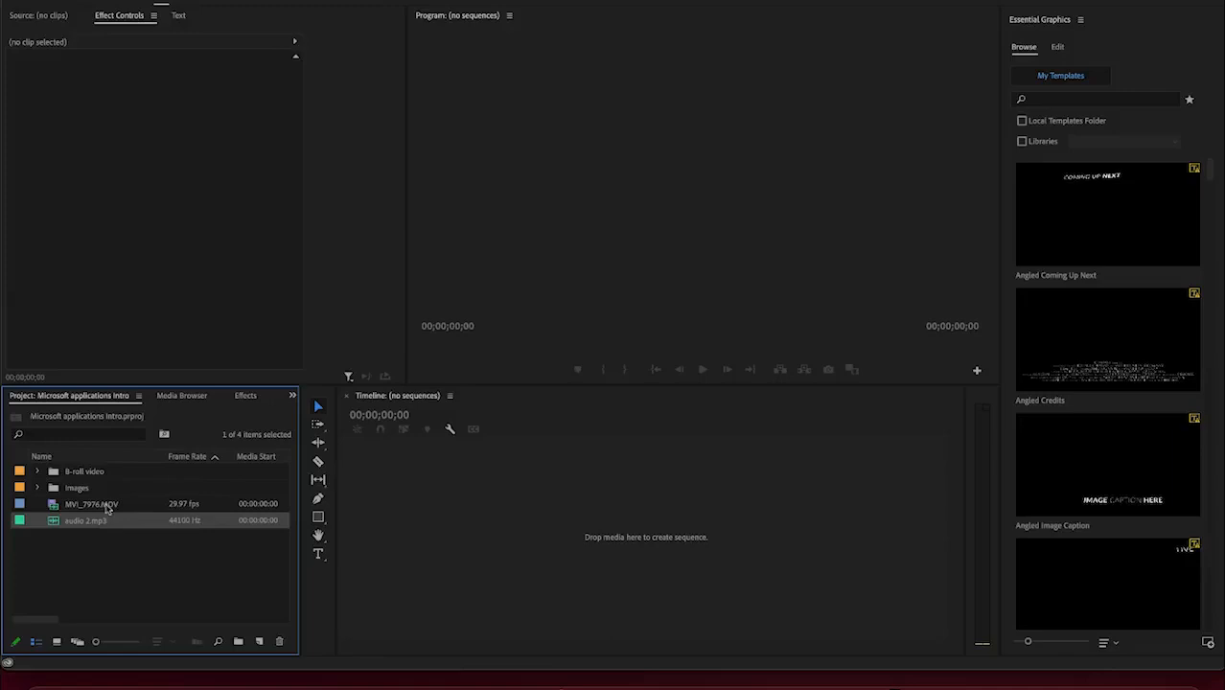
pyautogui.click(86, 548)
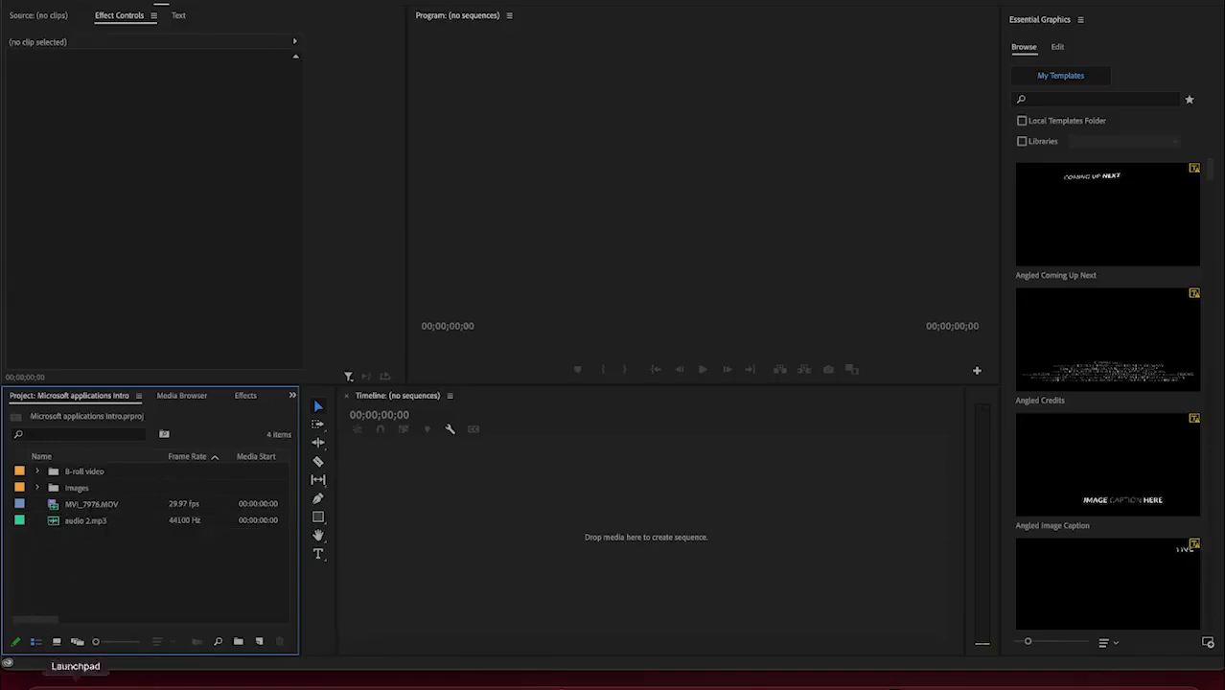
# Step: View the project items as enlarged thumbnails in icon view and return to list view
pyautogui.click(56, 644)
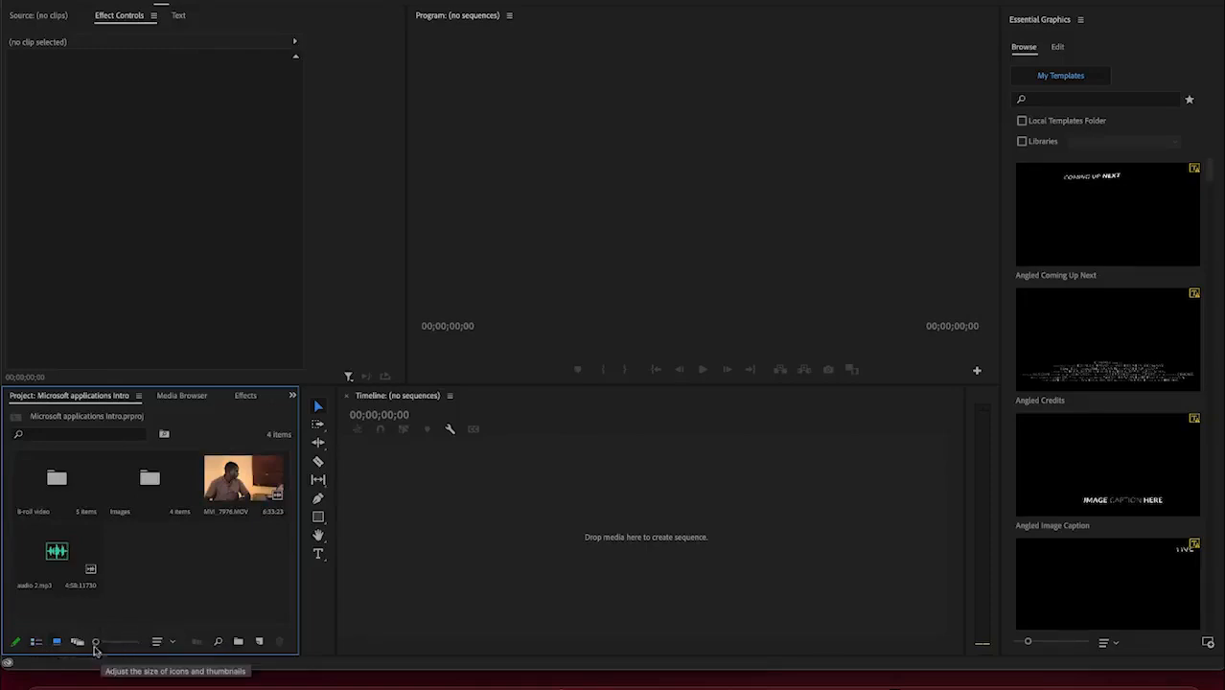
pyautogui.moveTo(96, 643)
pyautogui.mouseDown()
pyautogui.moveTo(115, 644)
pyautogui.moveTo(95, 644)
pyautogui.mouseUp()
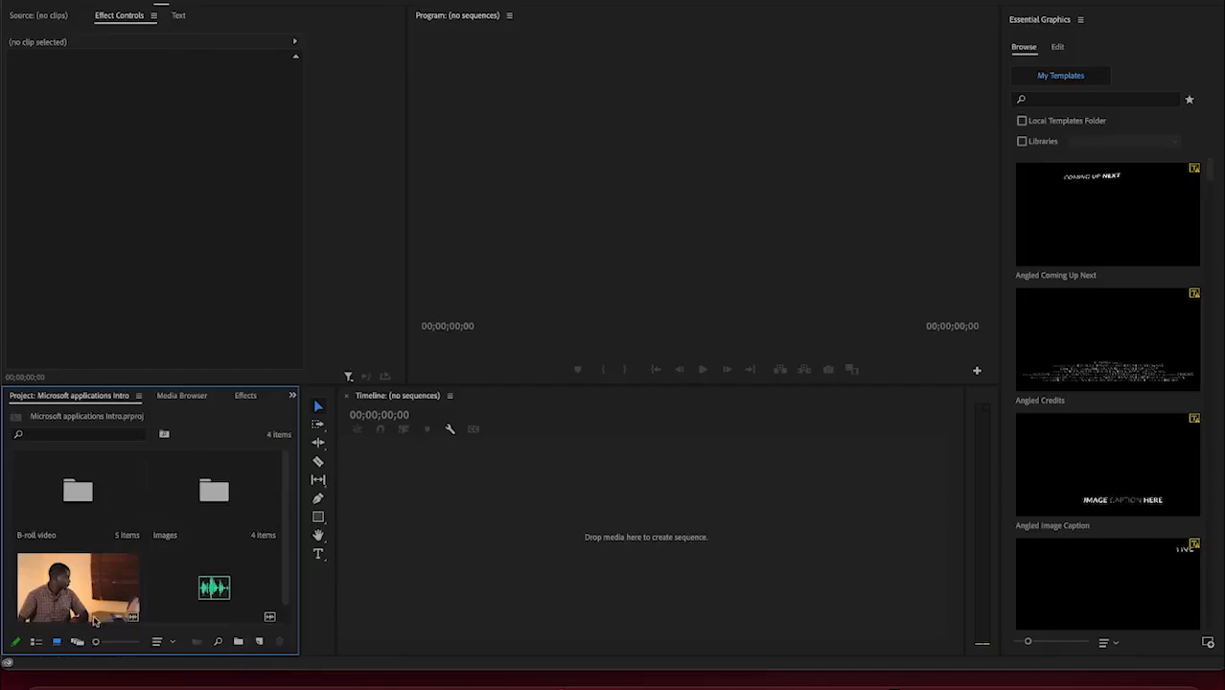
pyautogui.click(39, 642)
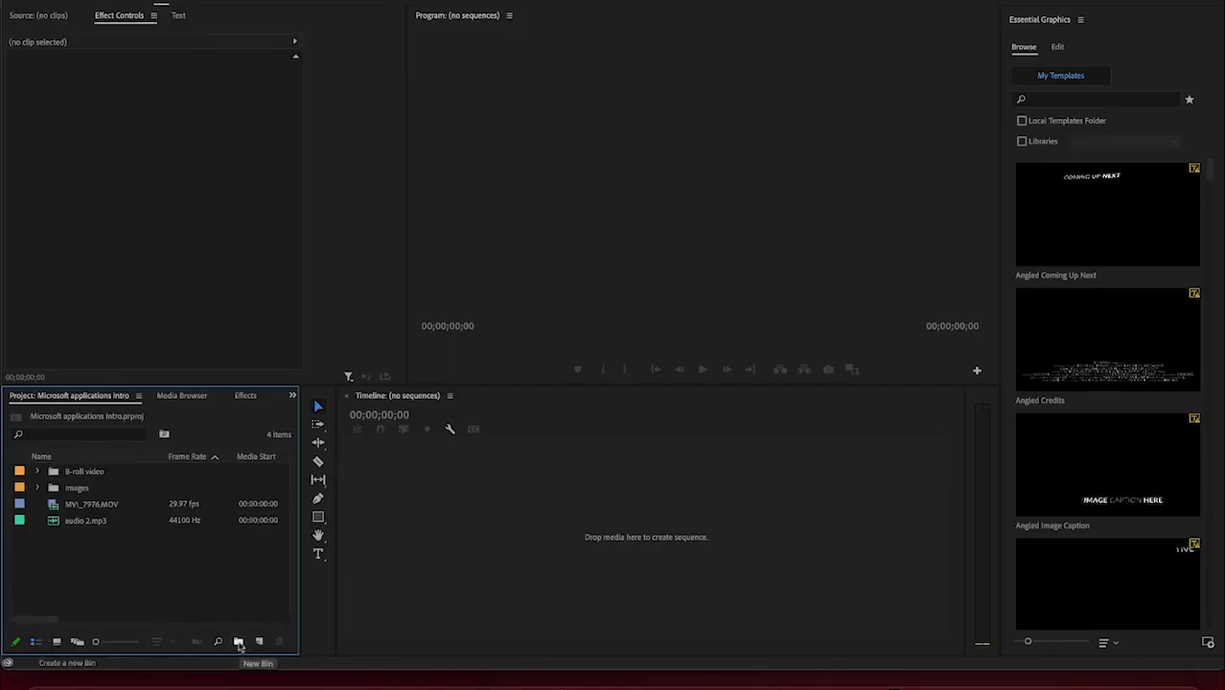
# Step: Create a new bin named "Video" at the top level of the project
pyautogui.click(83, 488)
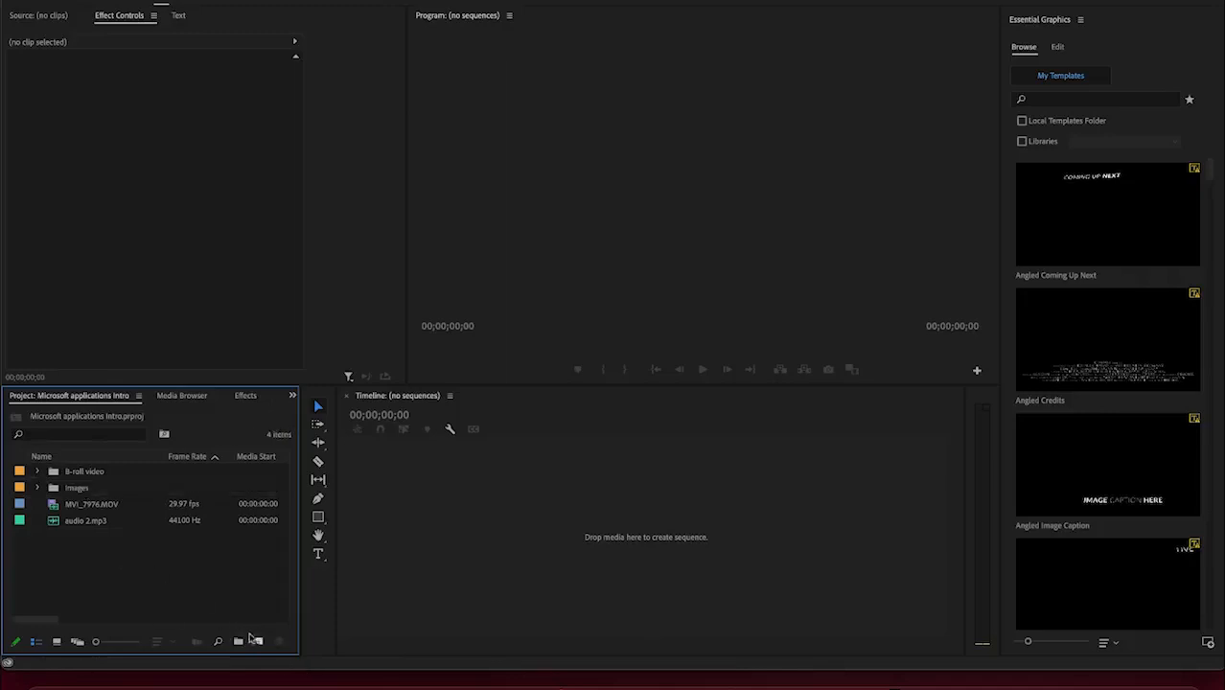
pyautogui.click(239, 642)
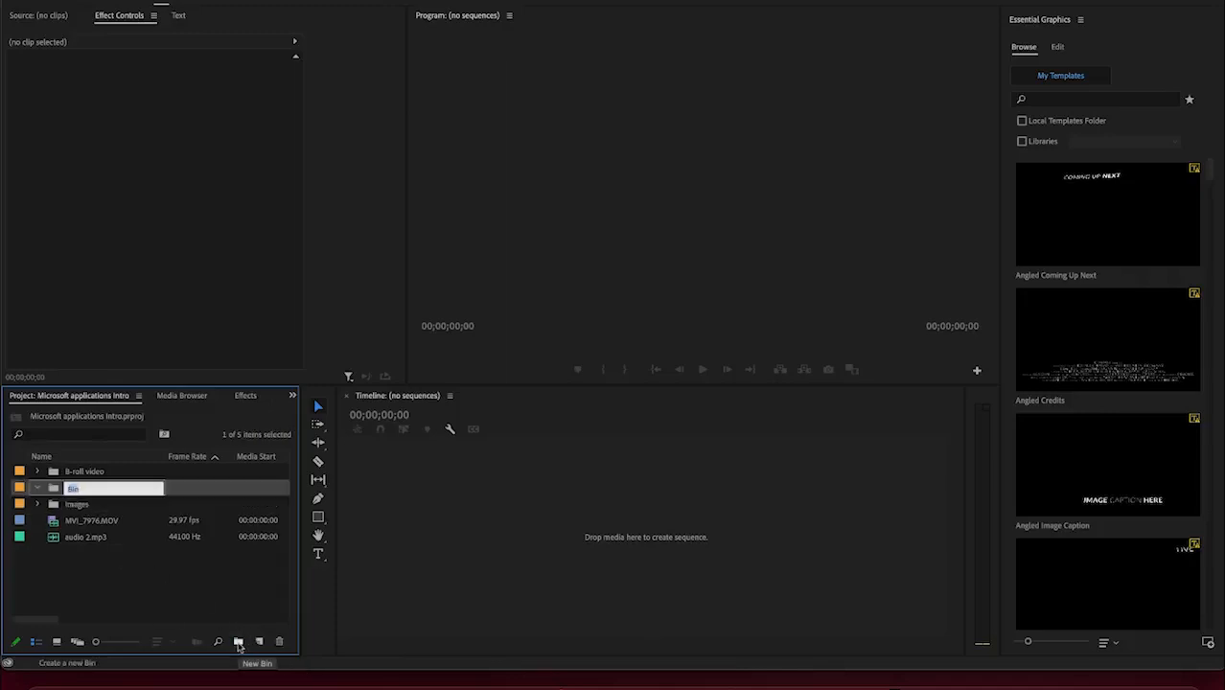
pyautogui.write('Video')
pyautogui.press('Return')
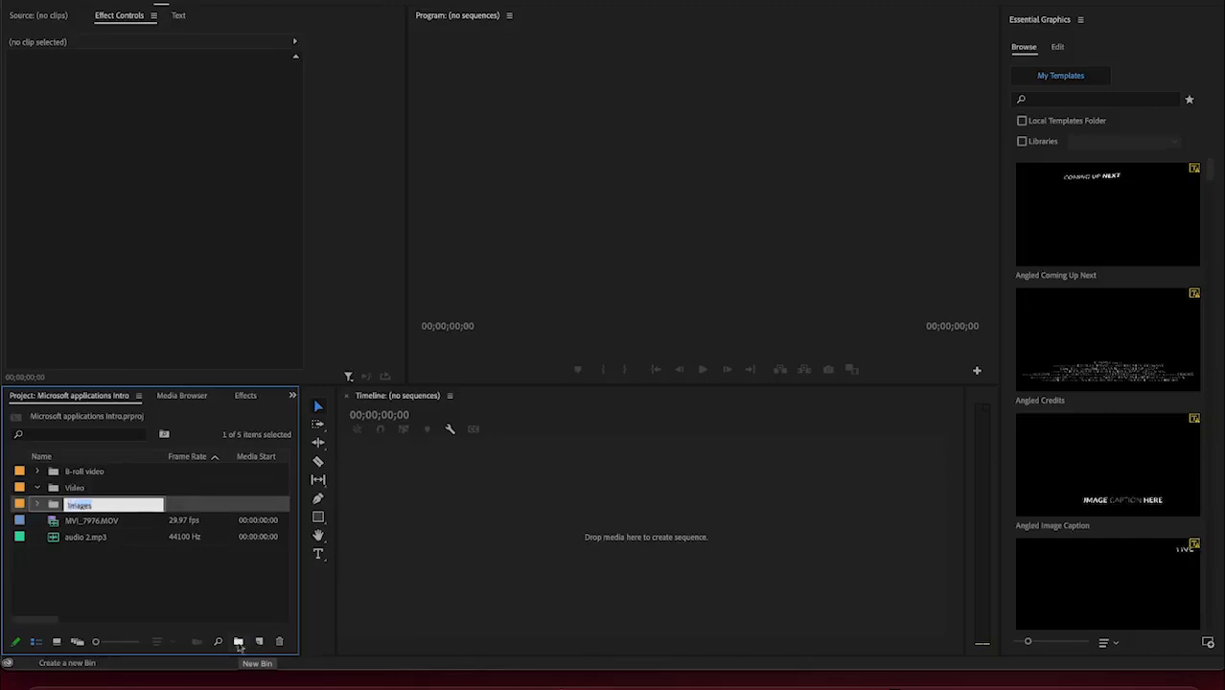
pyautogui.click(152, 579)
# Step: Create another top-level bin named "Audio" in the project
pyautogui.click(238, 644)
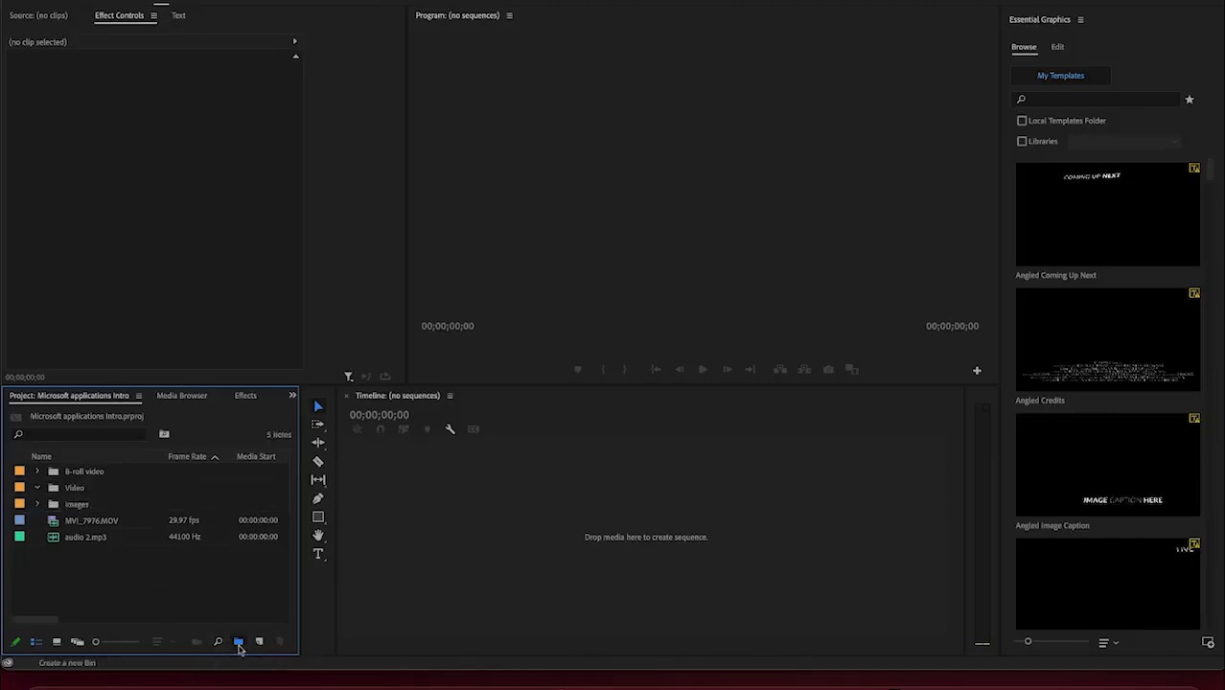
pyautogui.write('Audio')
pyautogui.press('Return')
pyautogui.click(134, 587)
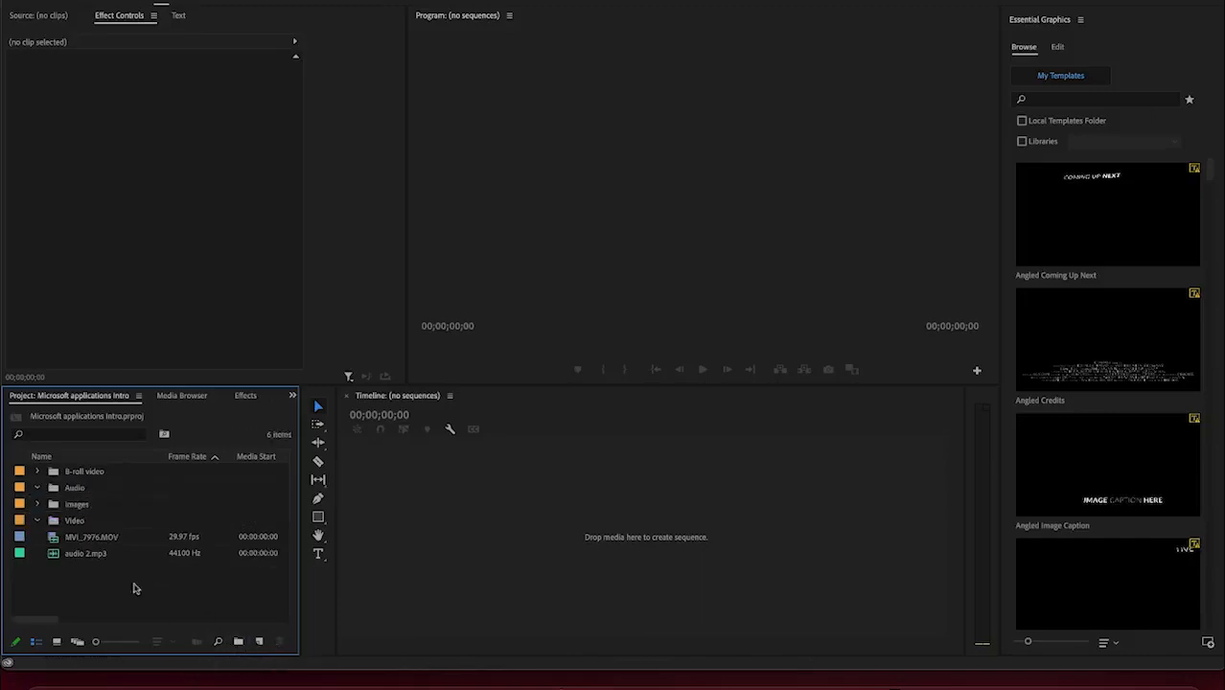
# Step: Move MVI_7976.MOV into the Video bin and audio 2.mp3 into the Audio bin, collapsing both bins
pyautogui.moveTo(89, 541)
pyautogui.mouseDown()
pyautogui.moveTo(84, 464)
pyautogui.moveTo(85, 523)
pyautogui.mouseUp()
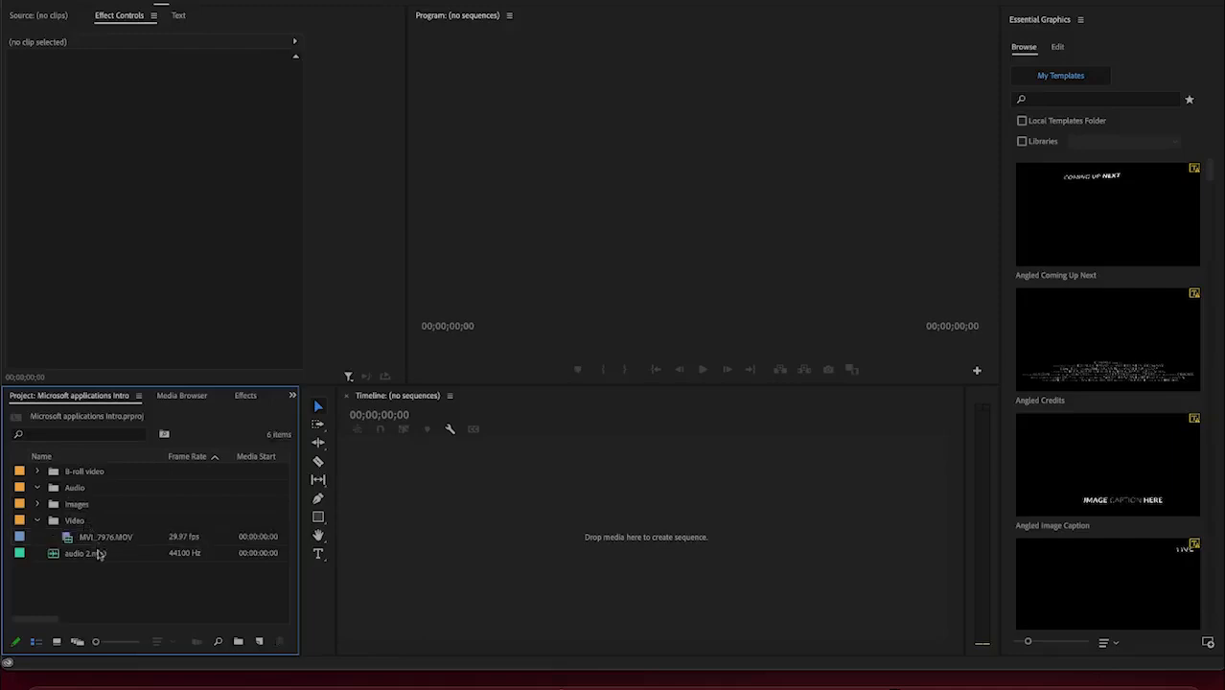
pyautogui.click(35, 521)
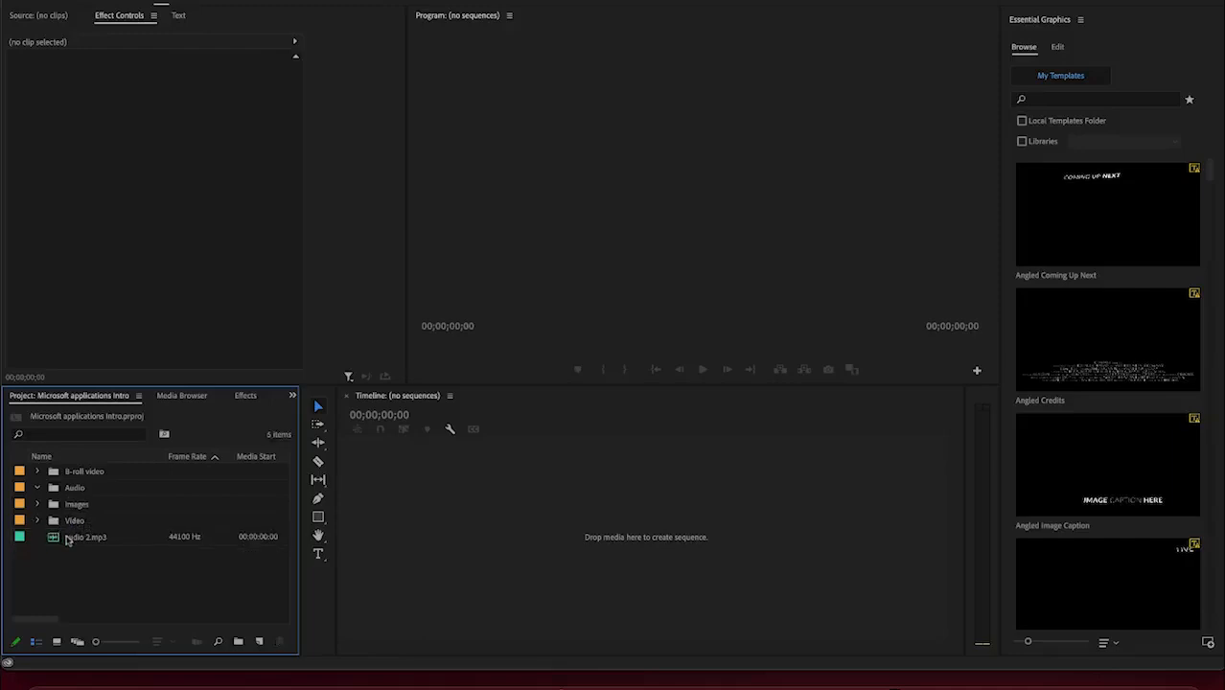
pyautogui.click(77, 543)
pyautogui.moveTo(77, 542); pyautogui.dragTo(83, 491)
pyautogui.click(39, 487)
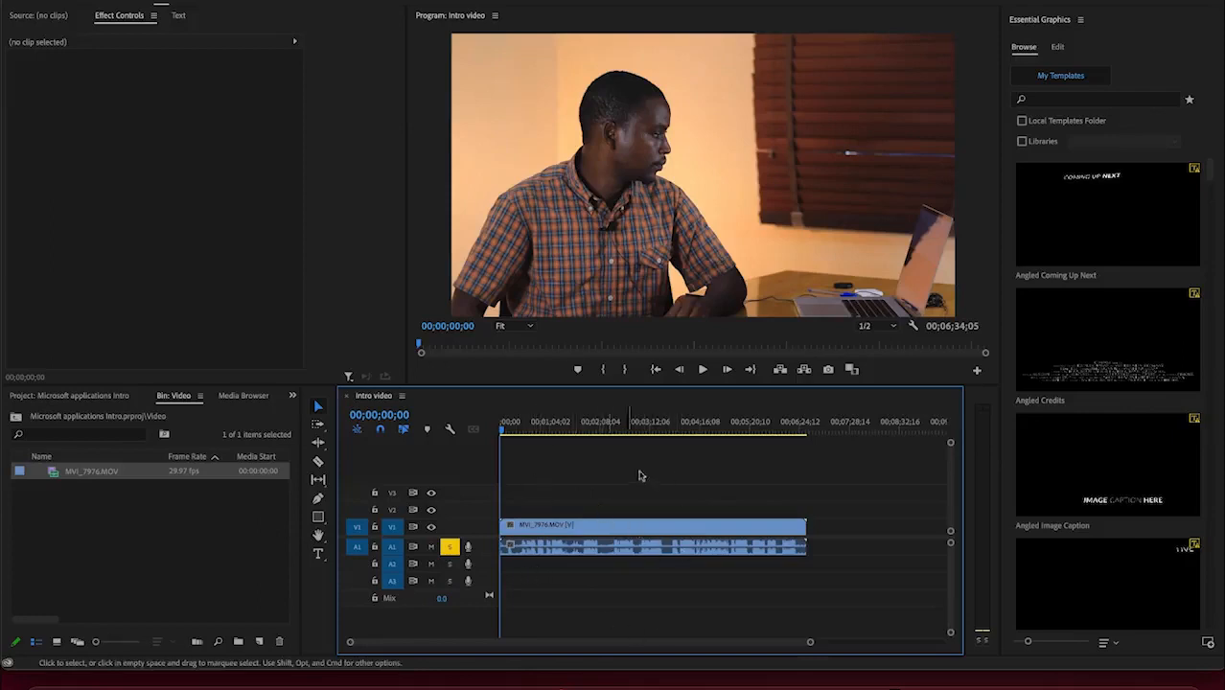
# Step: Undo the placement of MVI_7976.MOV in the Intro video sequence and open the clip in the Source monitor
pyautogui.press('super+z')
pyautogui.press('super+z')
pyautogui.press('super+z')
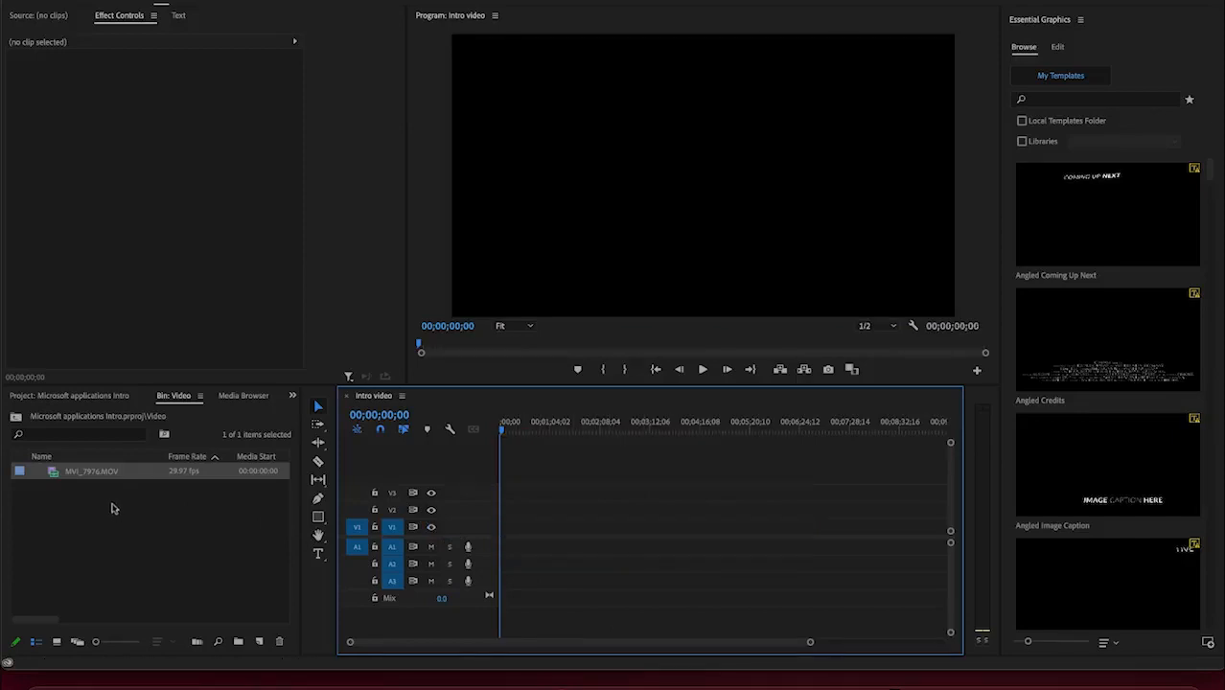
pyautogui.click(103, 471)
pyautogui.doubleClick(103, 471)
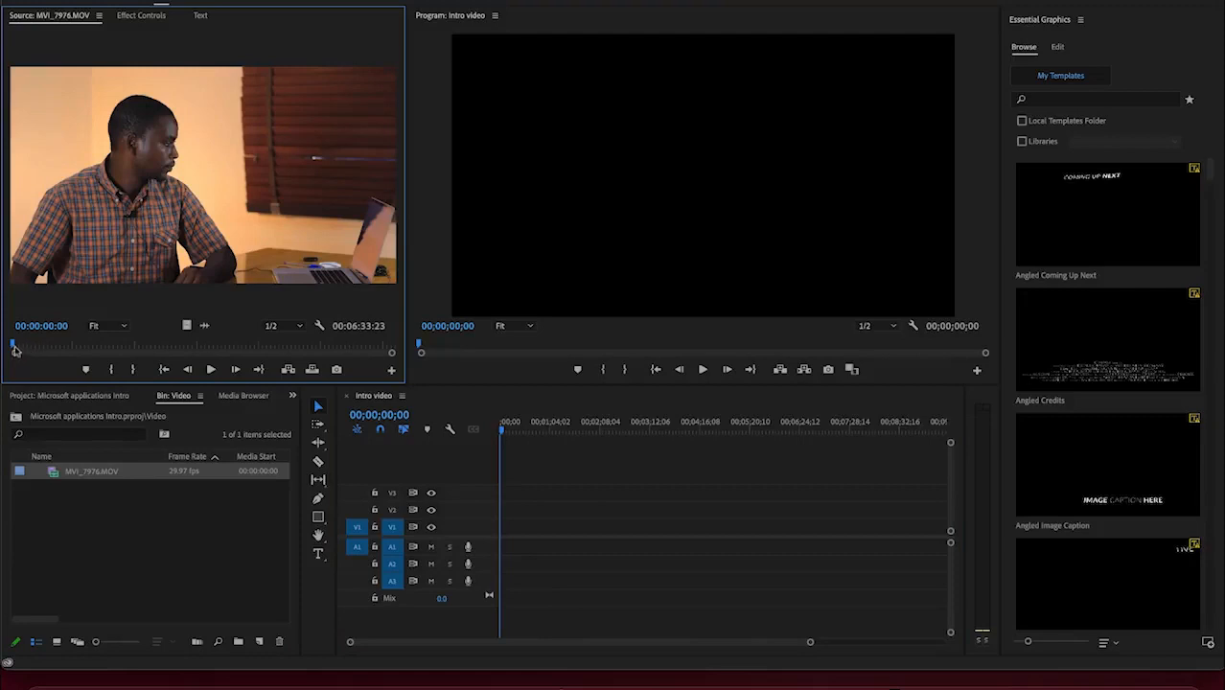
# Step: Mark MVI_7976.MOV in the Source monitor with an In point at 00:02:01:11 and an Out point at 00:03:28:05
pyautogui.moveTo(14, 350); pyautogui.dragTo(132, 351)
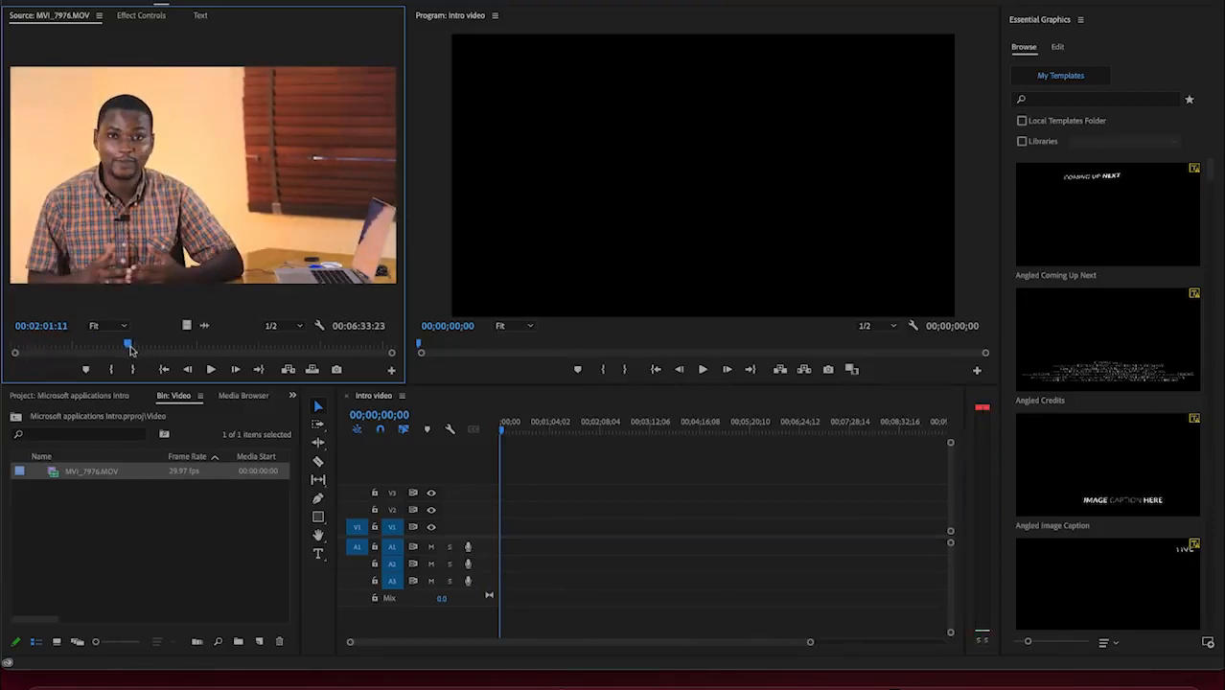
pyautogui.press('i')
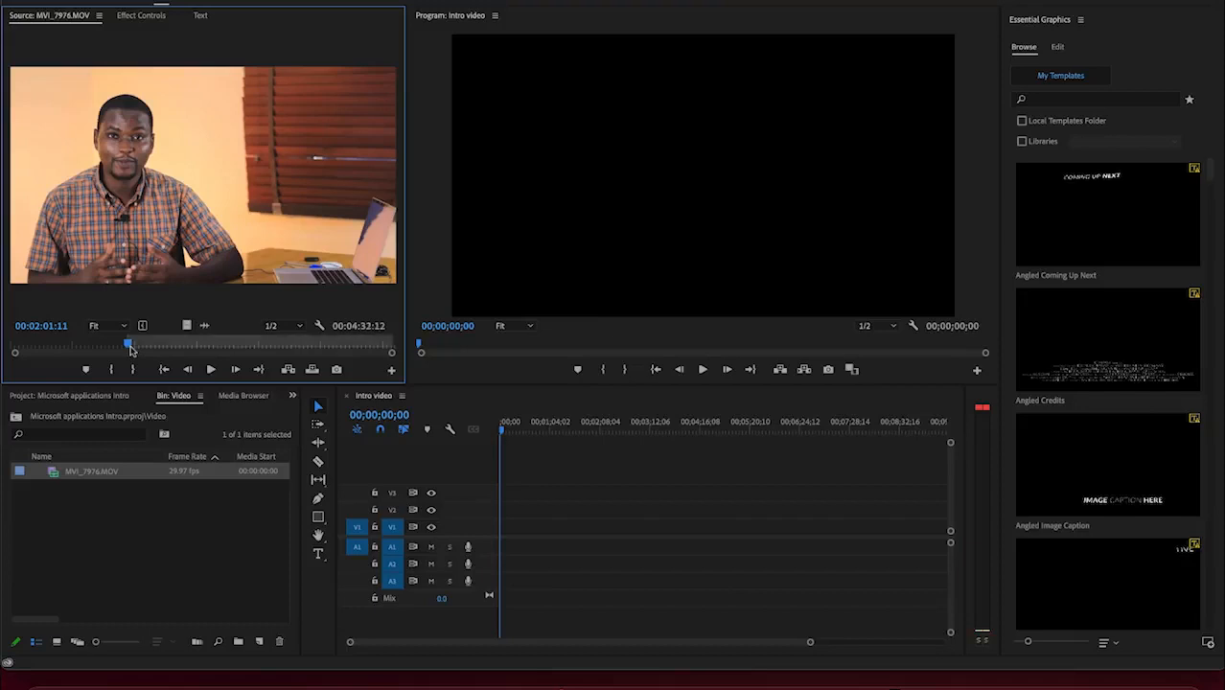
pyautogui.moveTo(131, 351); pyautogui.dragTo(217, 356)
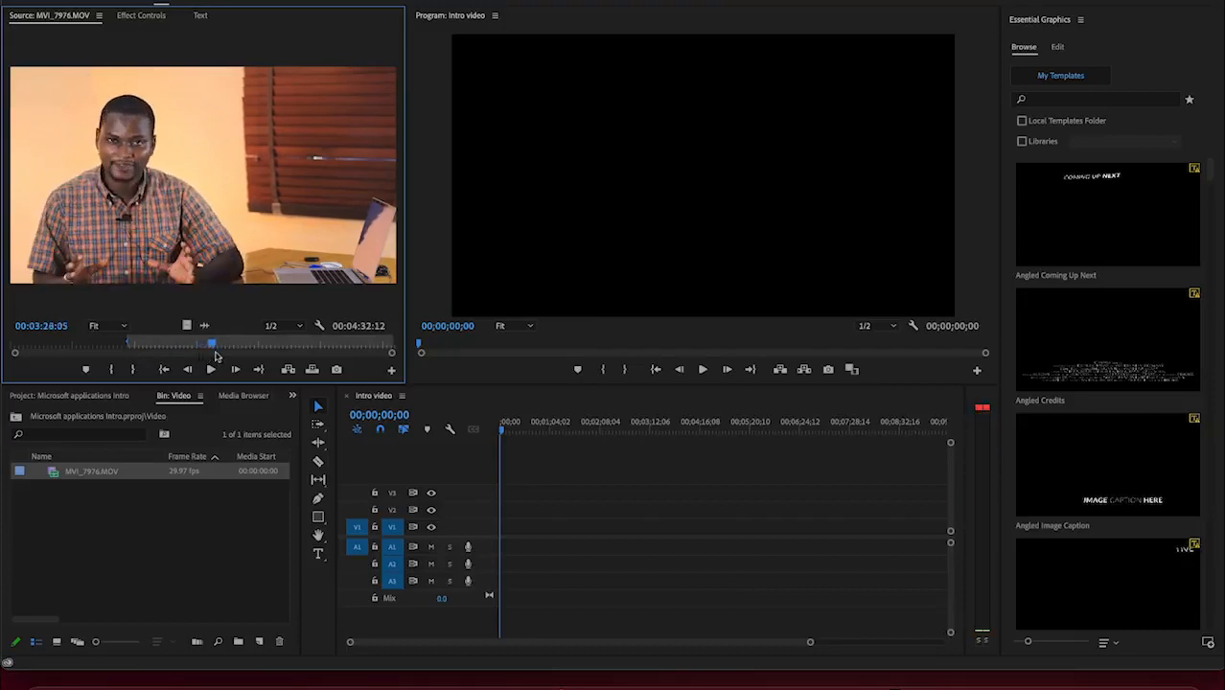
pyautogui.press('o')
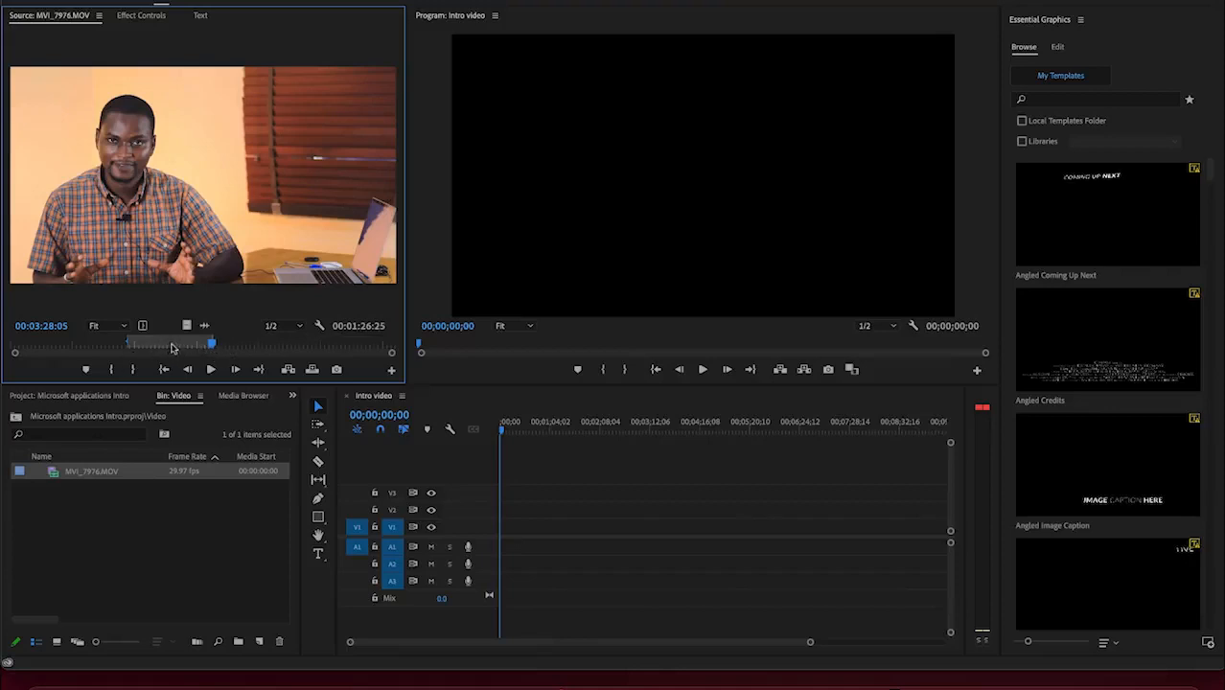
# Step: Shift the marked range slightly later in the source clip and place it at the start of the Intro video sequence on V1 and A1
pyautogui.moveTo(173, 347); pyautogui.dragTo(193, 346)
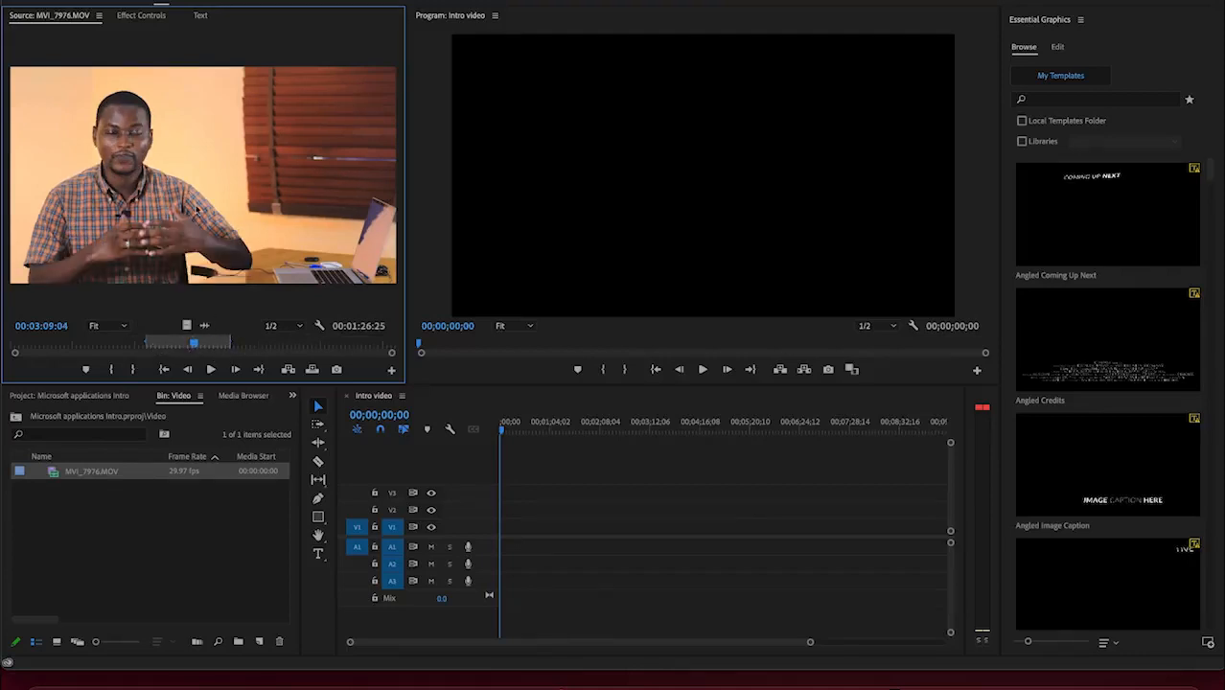
pyautogui.moveTo(241, 270); pyautogui.dragTo(497, 524)
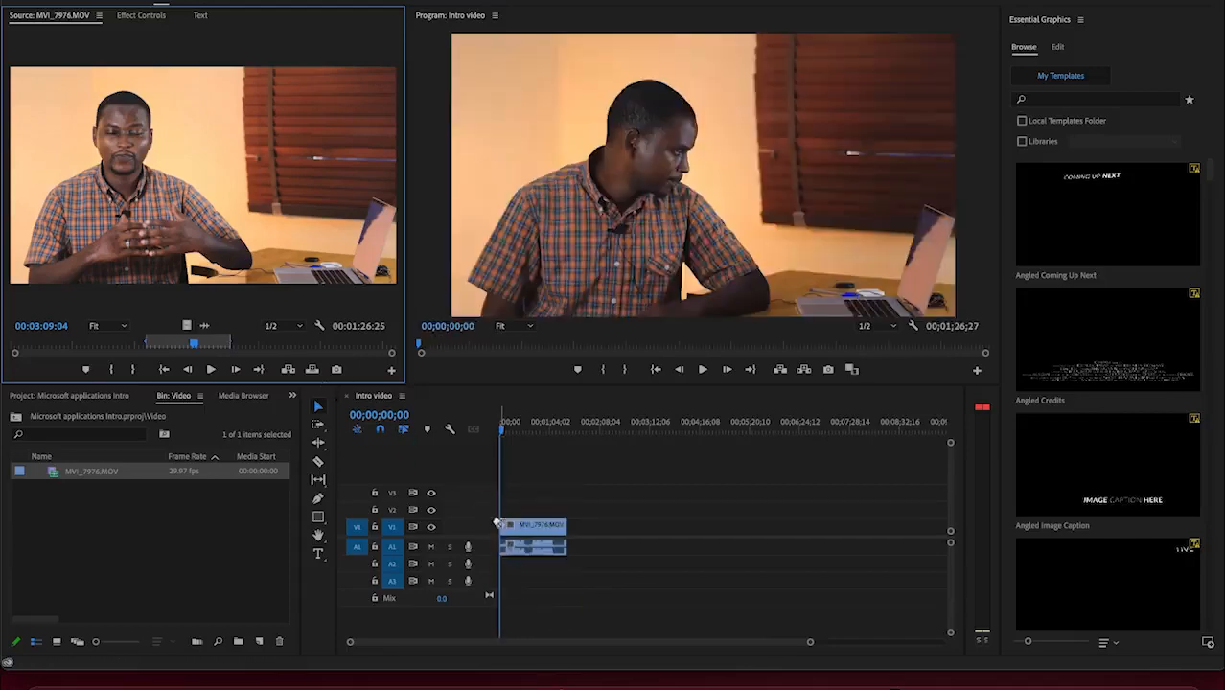
# Step: Preview the placed clip from the sequence start to 00;01;04;27 and check its linked video and audio parts
pyautogui.click(503, 431)
pyautogui.press('space')
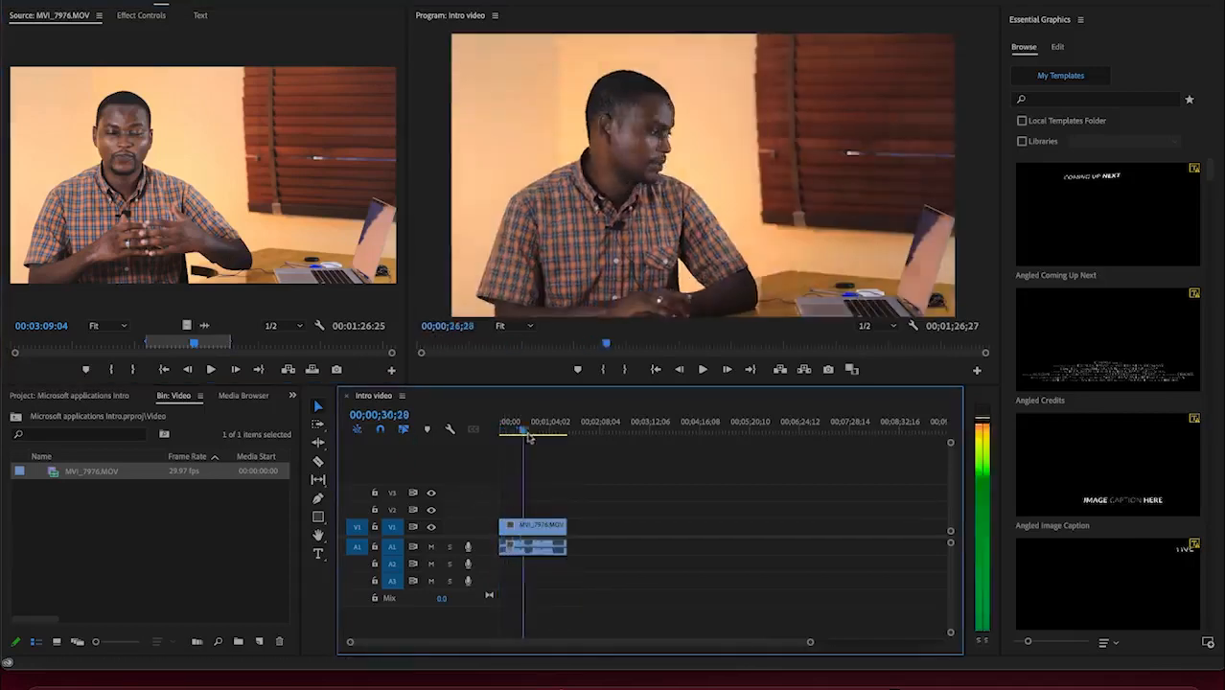
pyautogui.moveTo(502, 432); pyautogui.dragTo(552, 447)
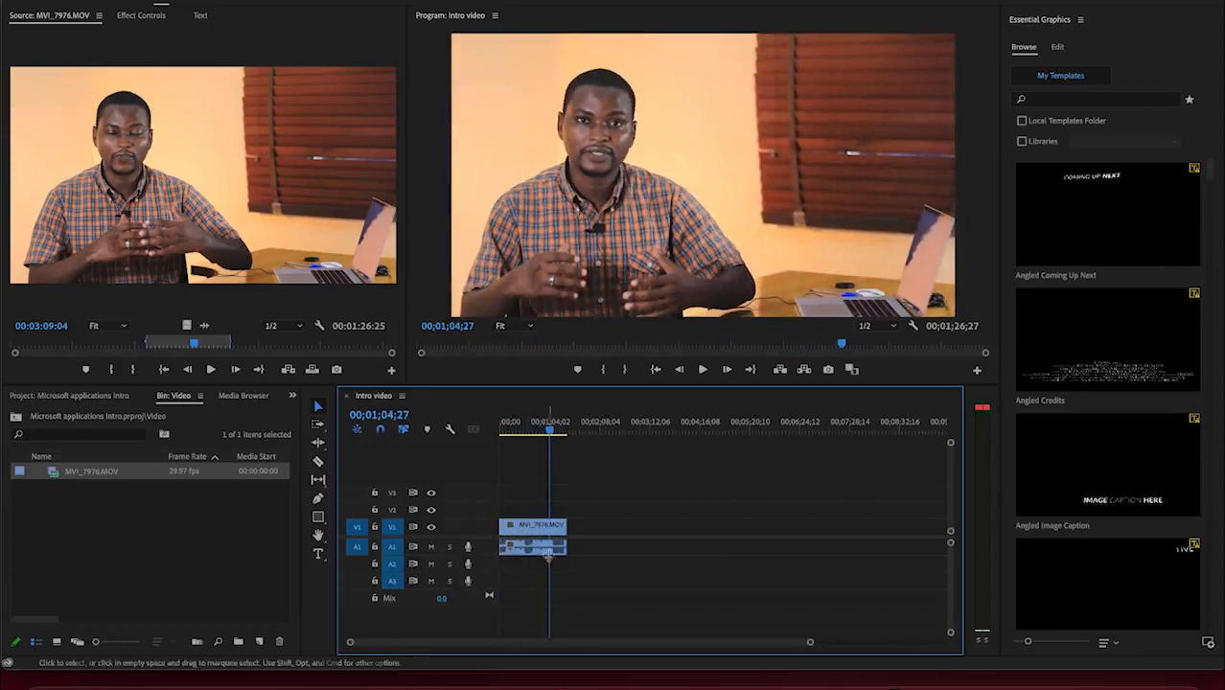
pyautogui.click(535, 529)
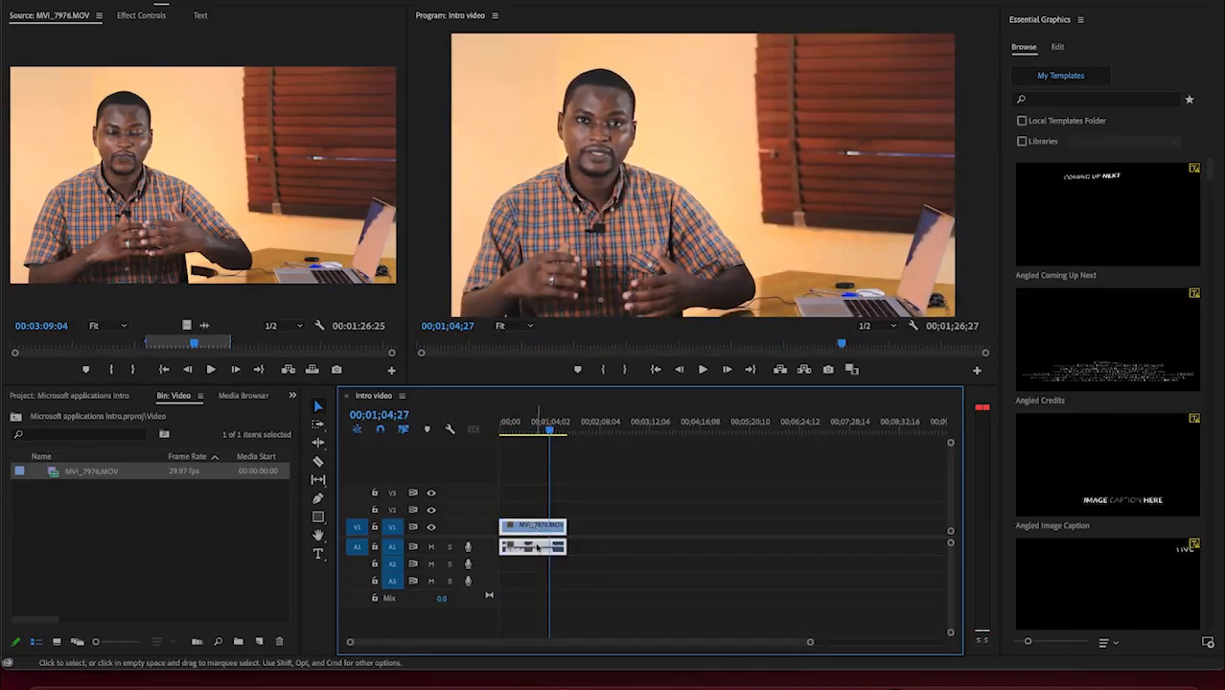
pyautogui.click(593, 570)
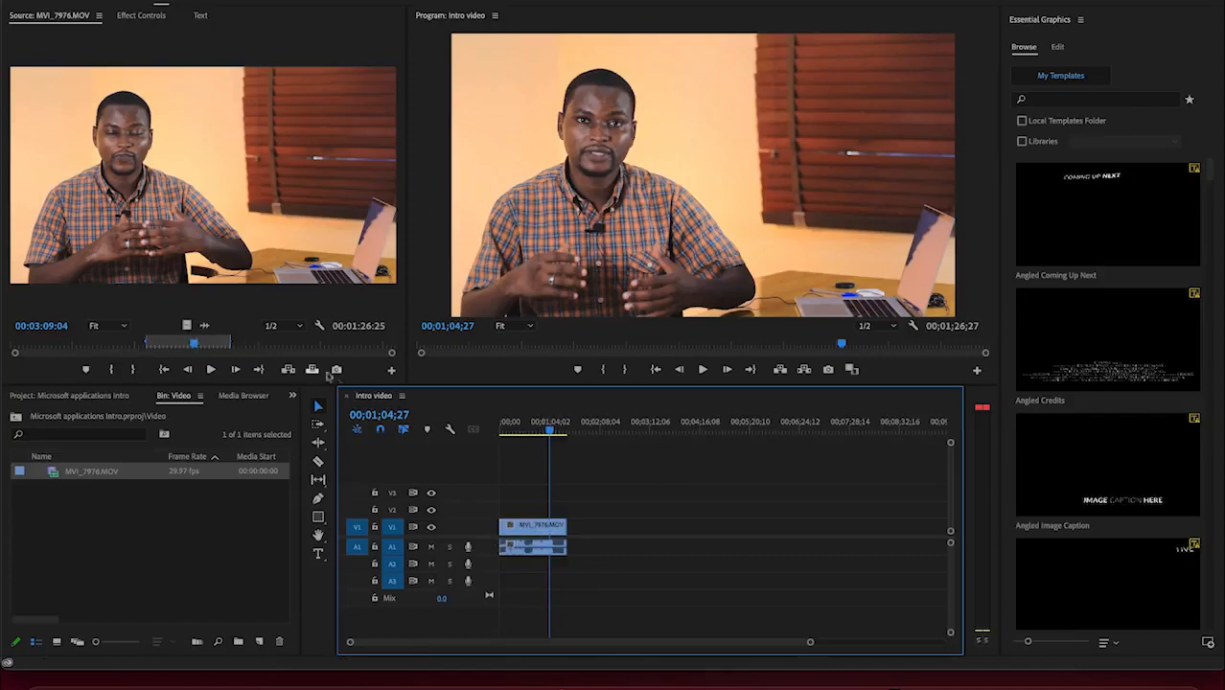
# Step: Place only the marked range's video on V1 after a gap behind the first clip, and only its audio on A1 behind that video
pyautogui.click(187, 326)
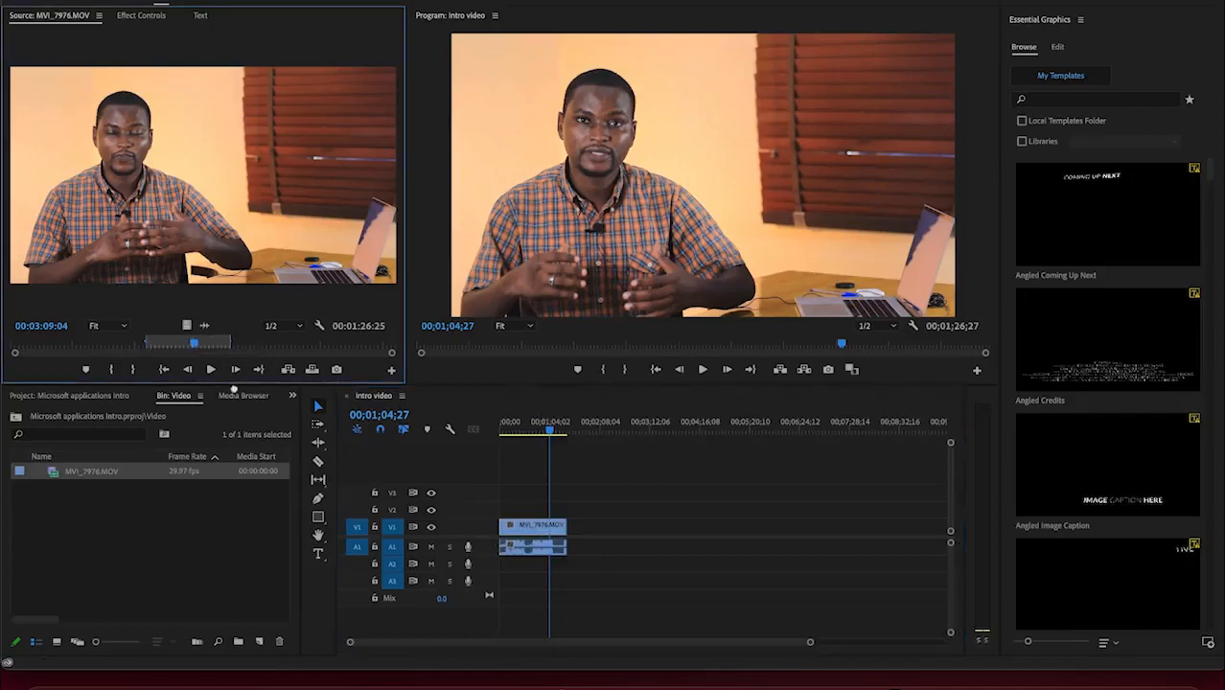
pyautogui.moveTo(337, 422); pyautogui.dragTo(582, 525)
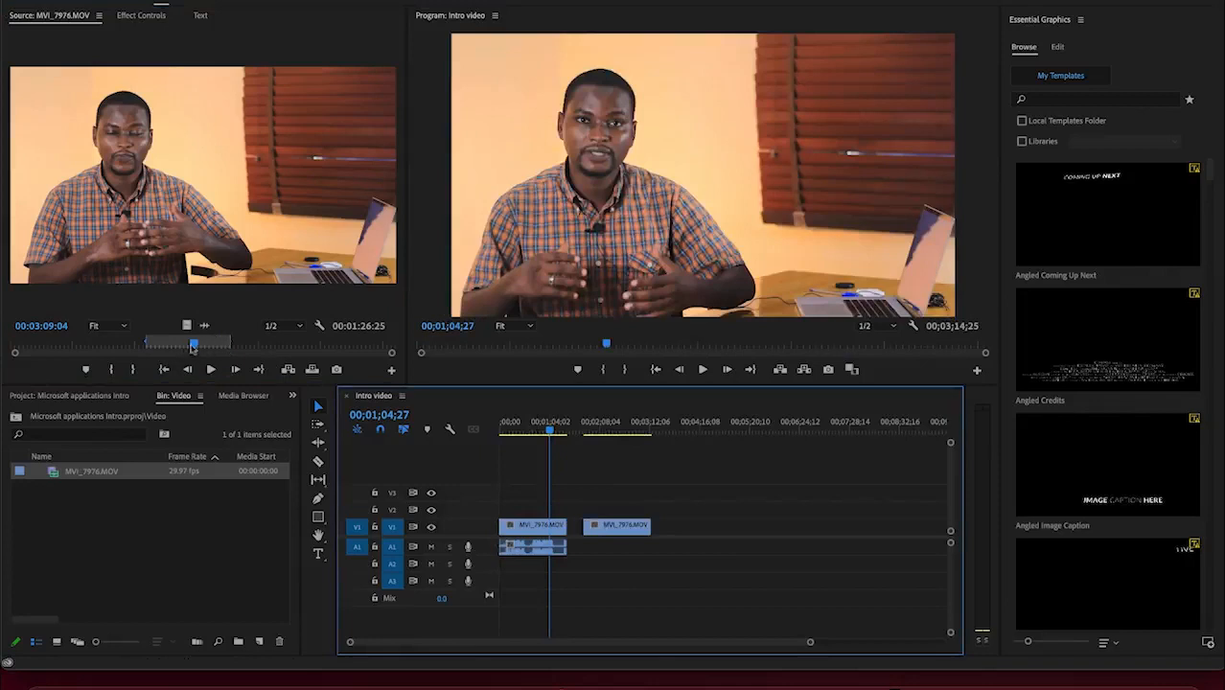
pyautogui.click(206, 329)
pyautogui.moveTo(283, 385); pyautogui.dragTo(646, 556)
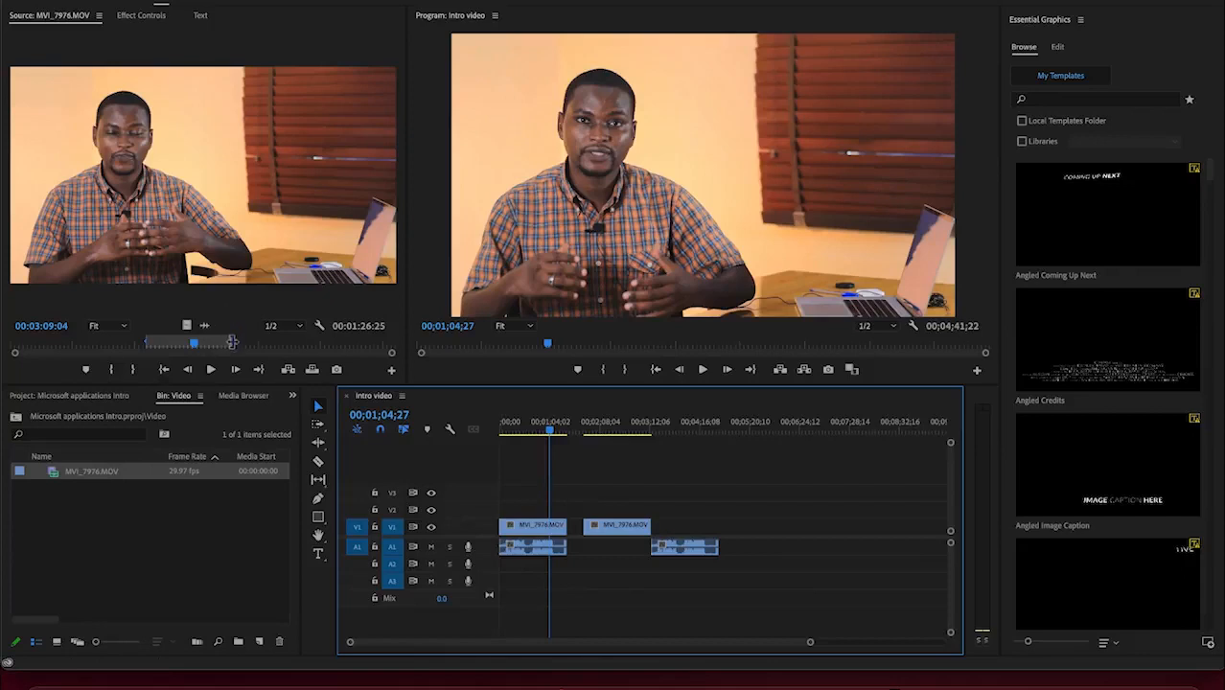
# Step: Mark the source clip from 00:00:59:08 to 00:05:38:22 and add that range to the sequence behind the existing clips
pyautogui.click(67, 344)
pyautogui.press('i')
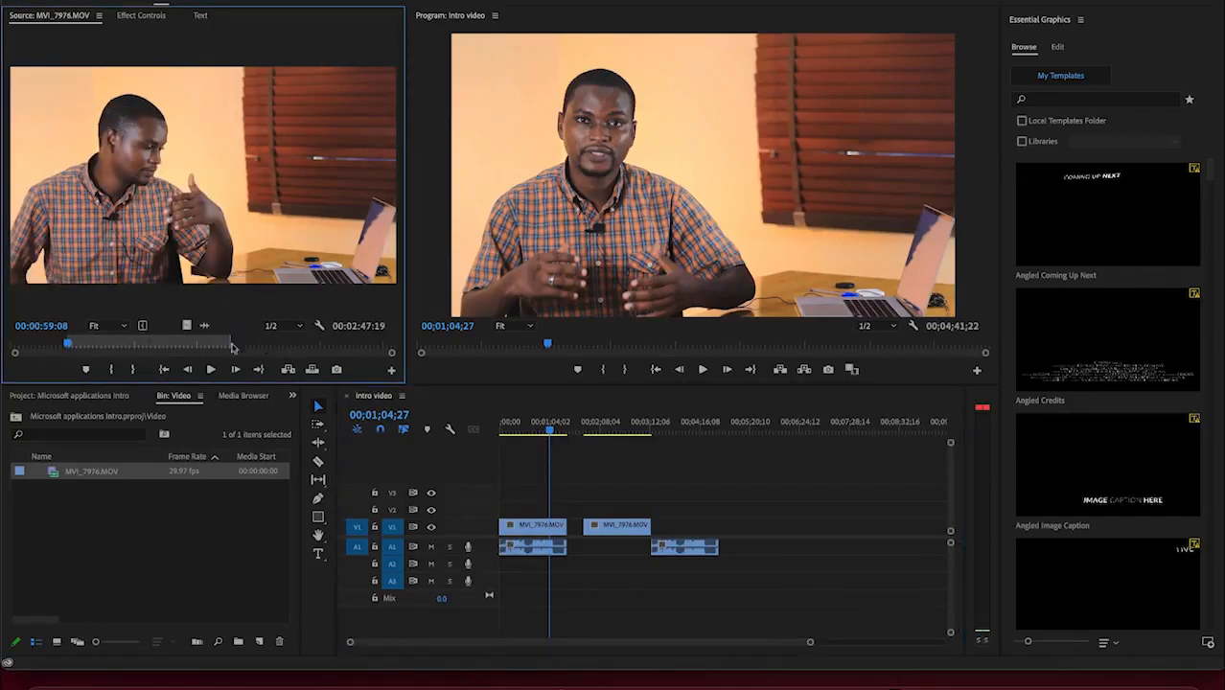
pyautogui.moveTo(68, 347); pyautogui.dragTo(338, 374)
pyautogui.press('o')
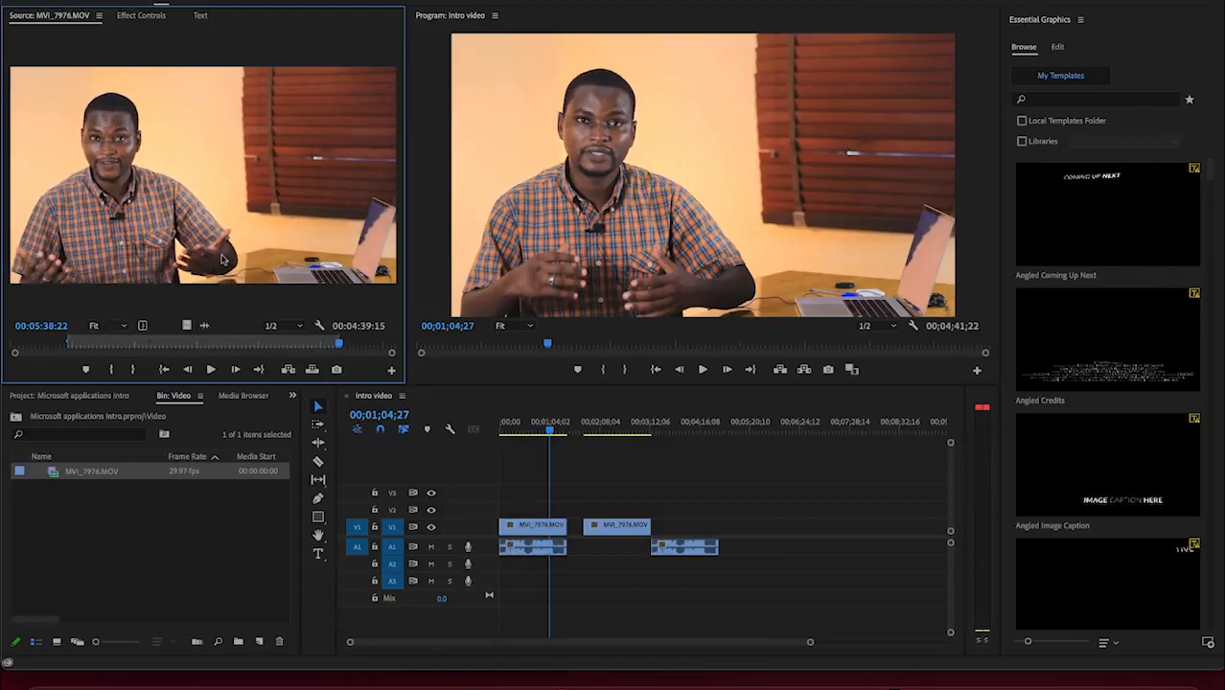
pyautogui.moveTo(301, 396); pyautogui.dragTo(726, 537)
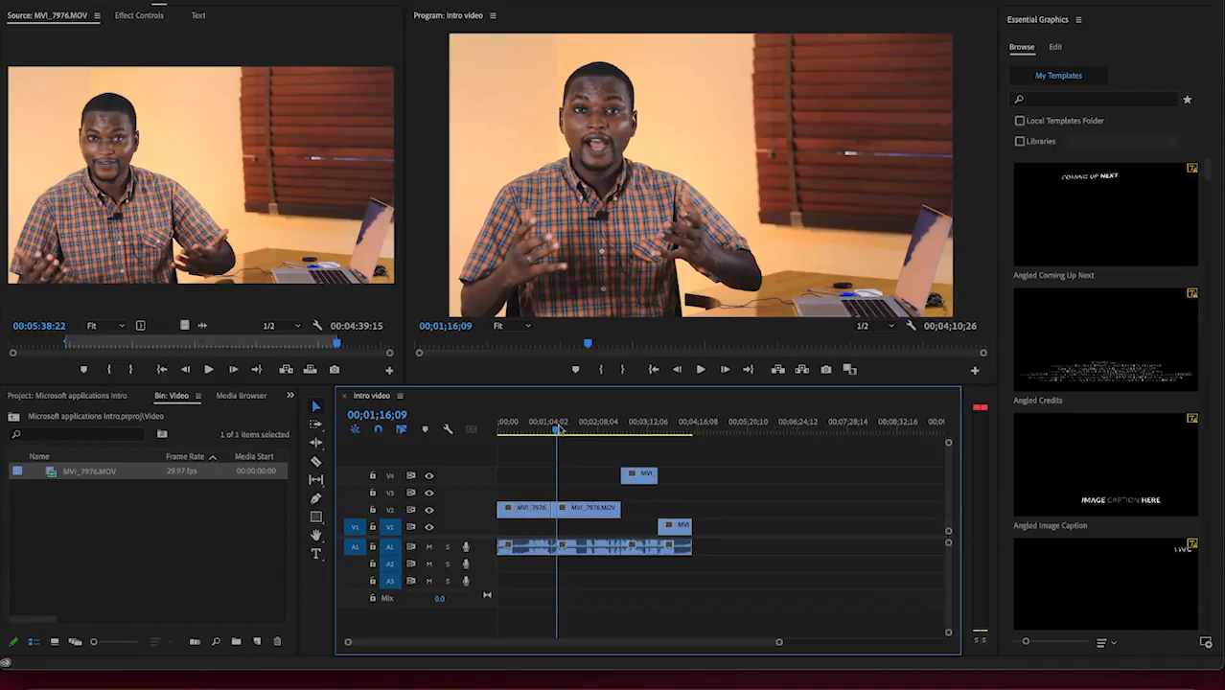
# Step: Scrub and play the sequence around 00;01;16;04 to preview the edited clips
pyautogui.click(560, 432)
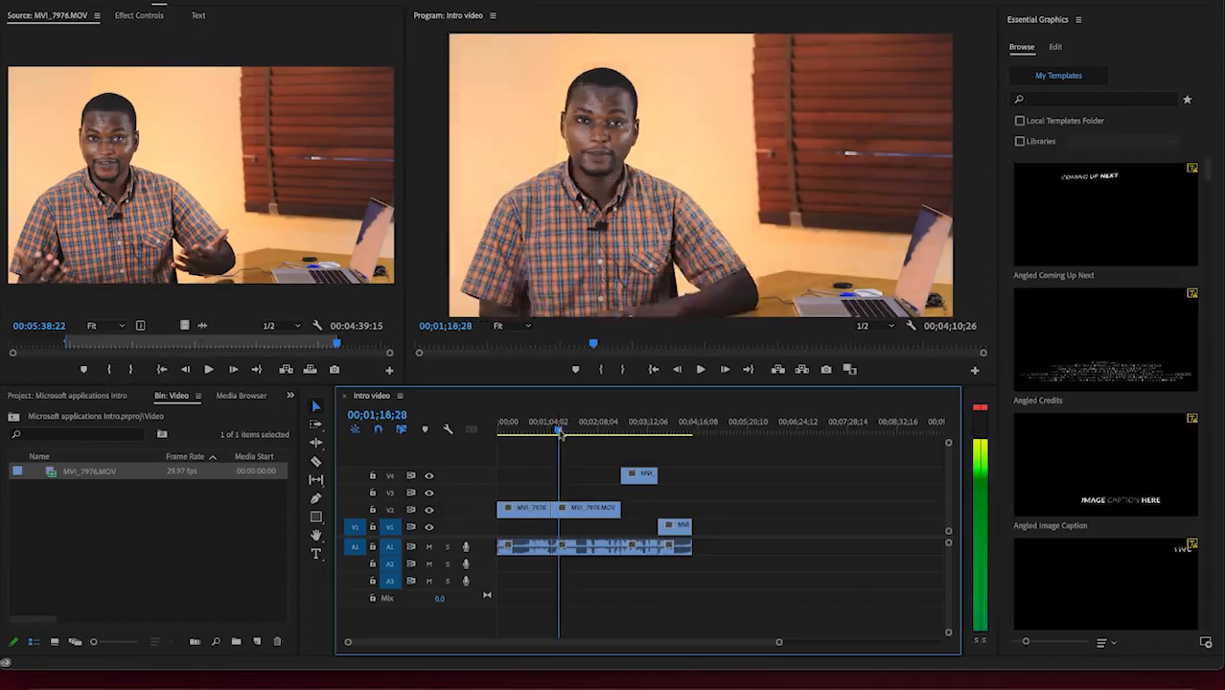
pyautogui.moveTo(560, 434); pyautogui.dragTo(558, 435)
pyautogui.press('space')
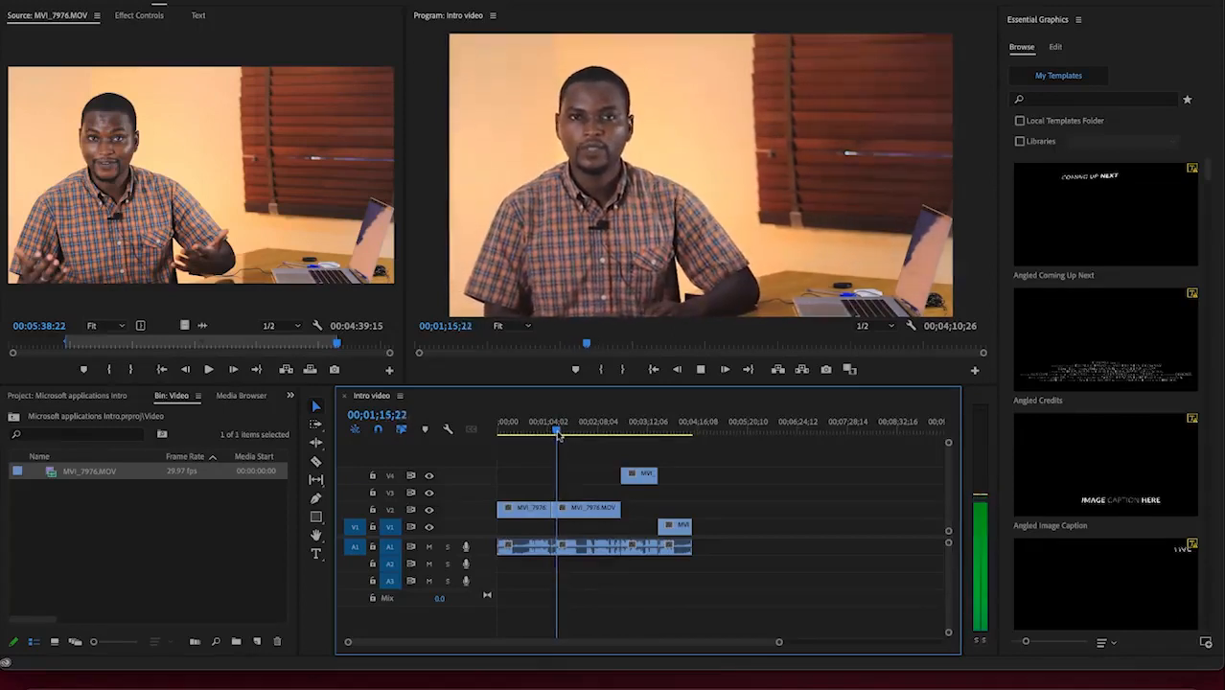
pyautogui.press('space')
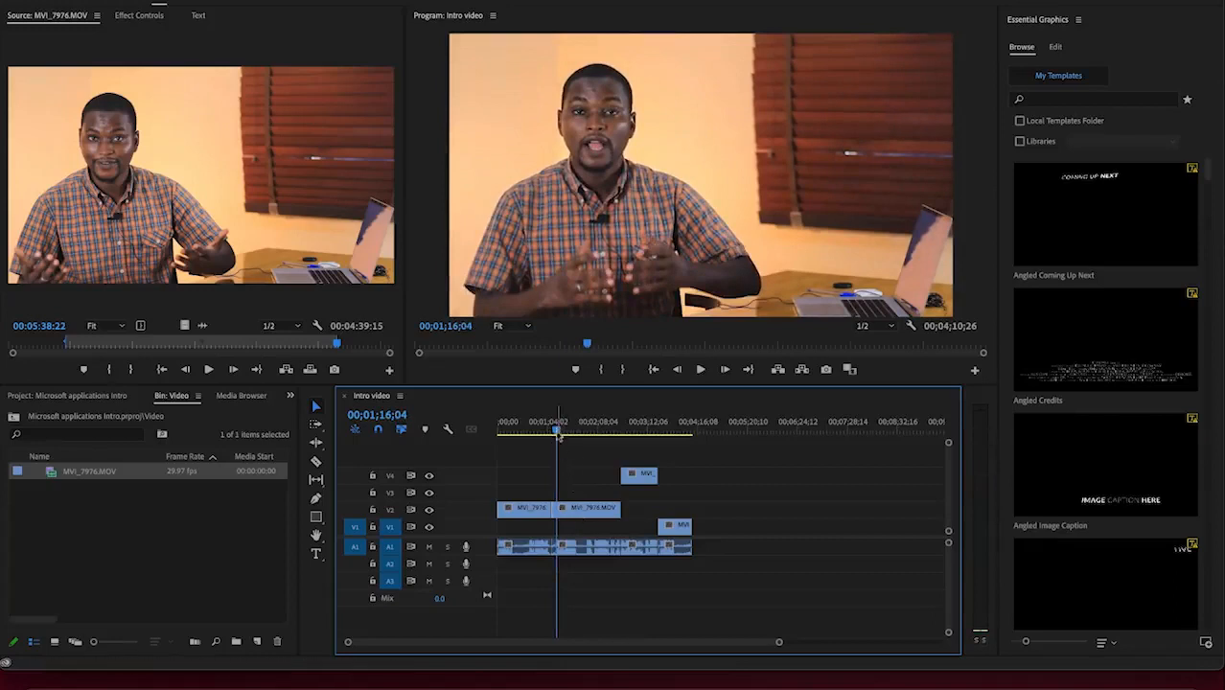
# Step: Show the effect controls of the first clip on V2 and move the playhead to 00;00;48;06 within it
pyautogui.click(525, 509)
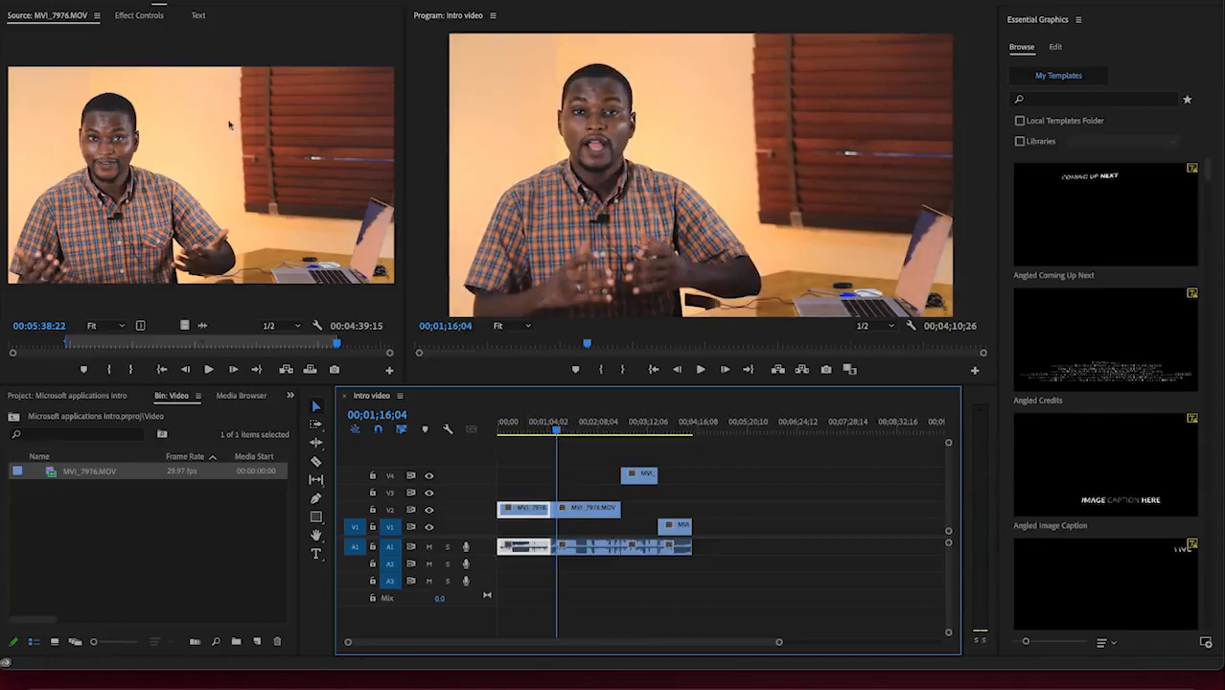
pyautogui.click(144, 19)
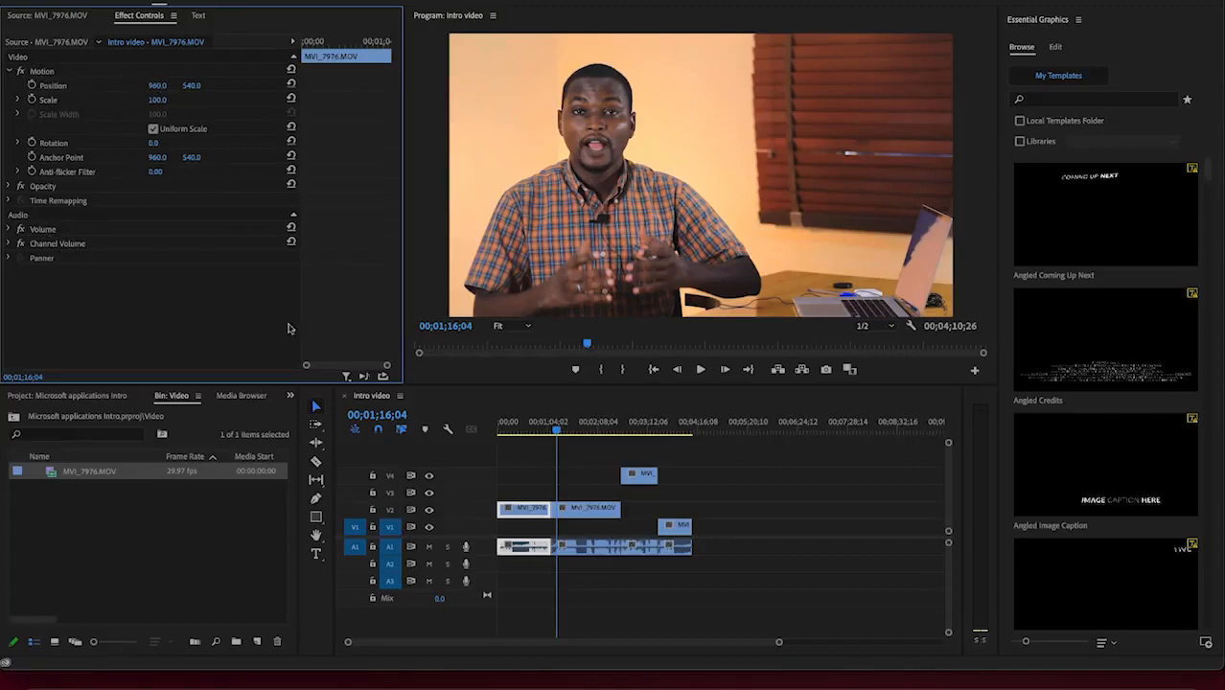
pyautogui.moveTo(557, 430); pyautogui.dragTo(535, 431)
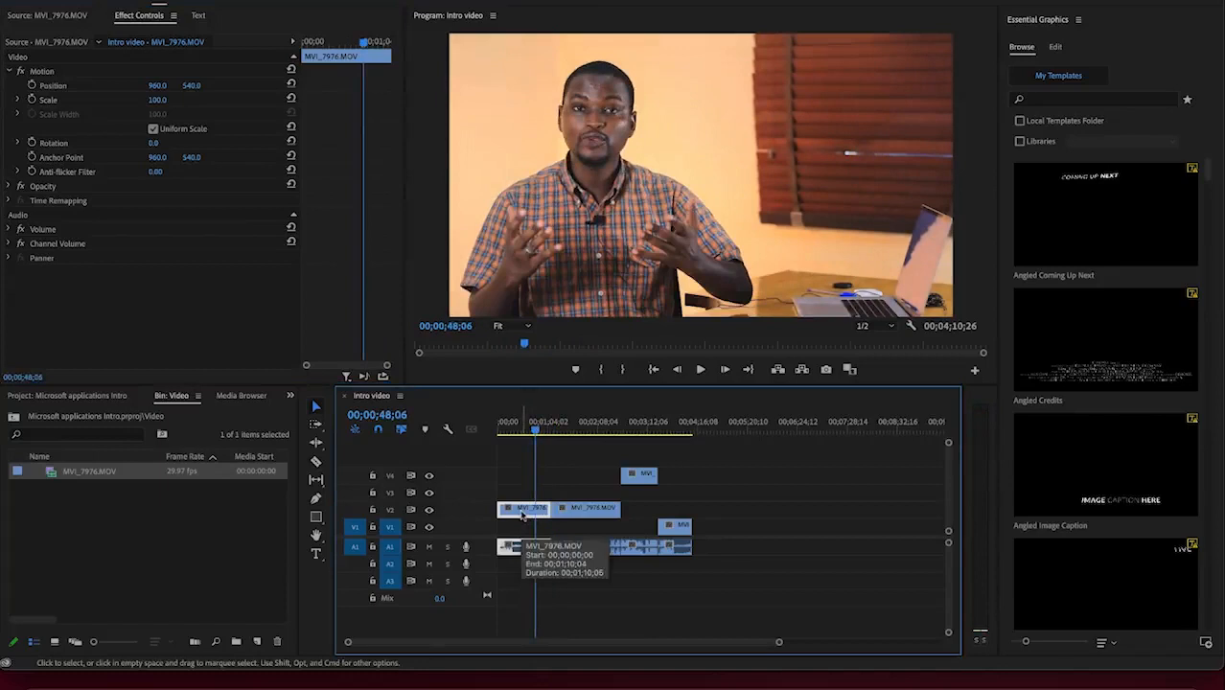
# Step: Set the speed of the first clip on V2 to 300%
pyautogui.rightClick(523, 514)
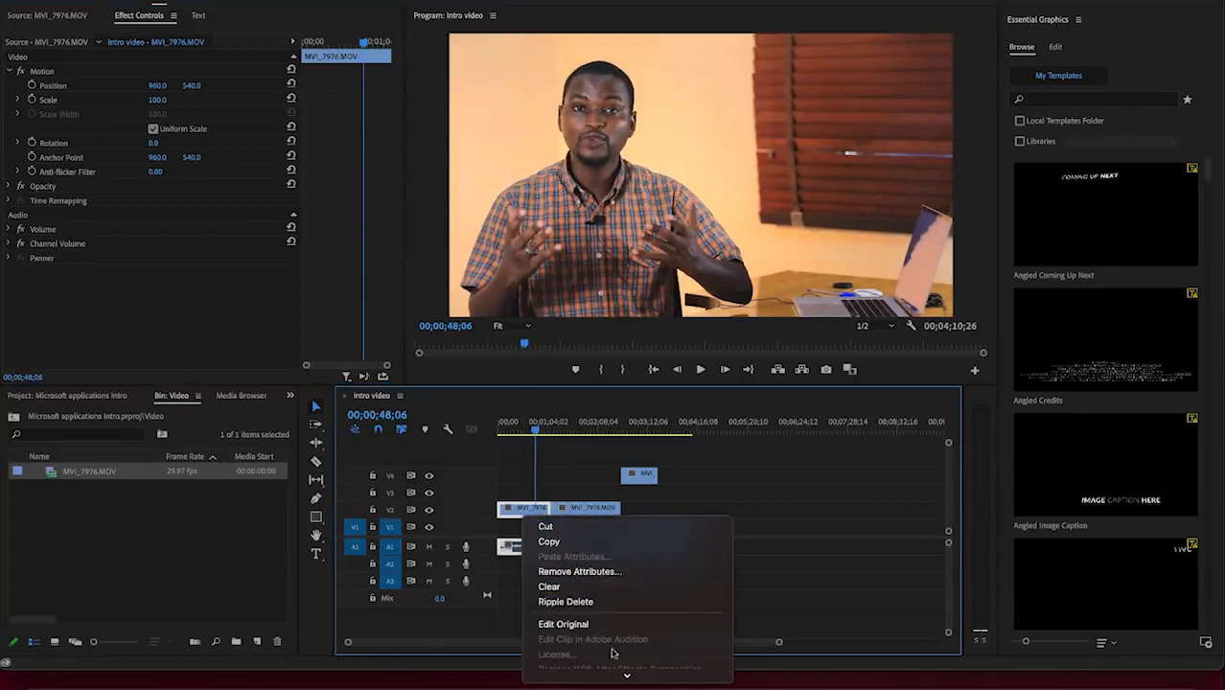
pyautogui.scroll(-10, 621, 671)
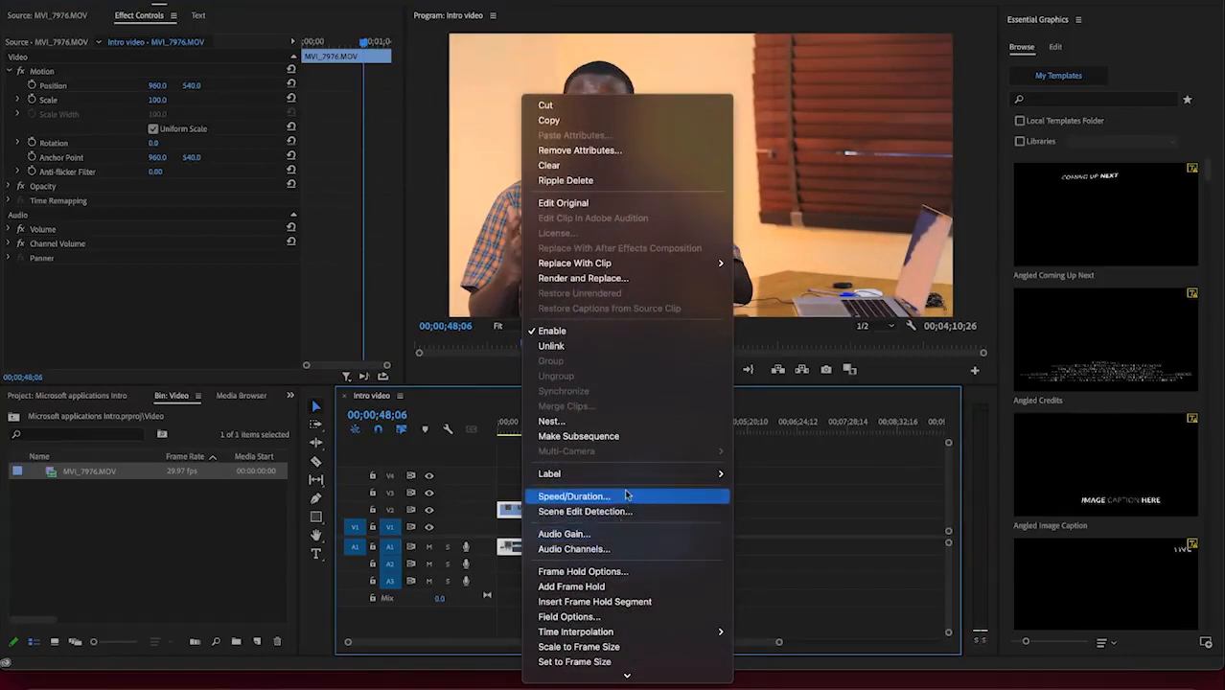
pyautogui.click(575, 496)
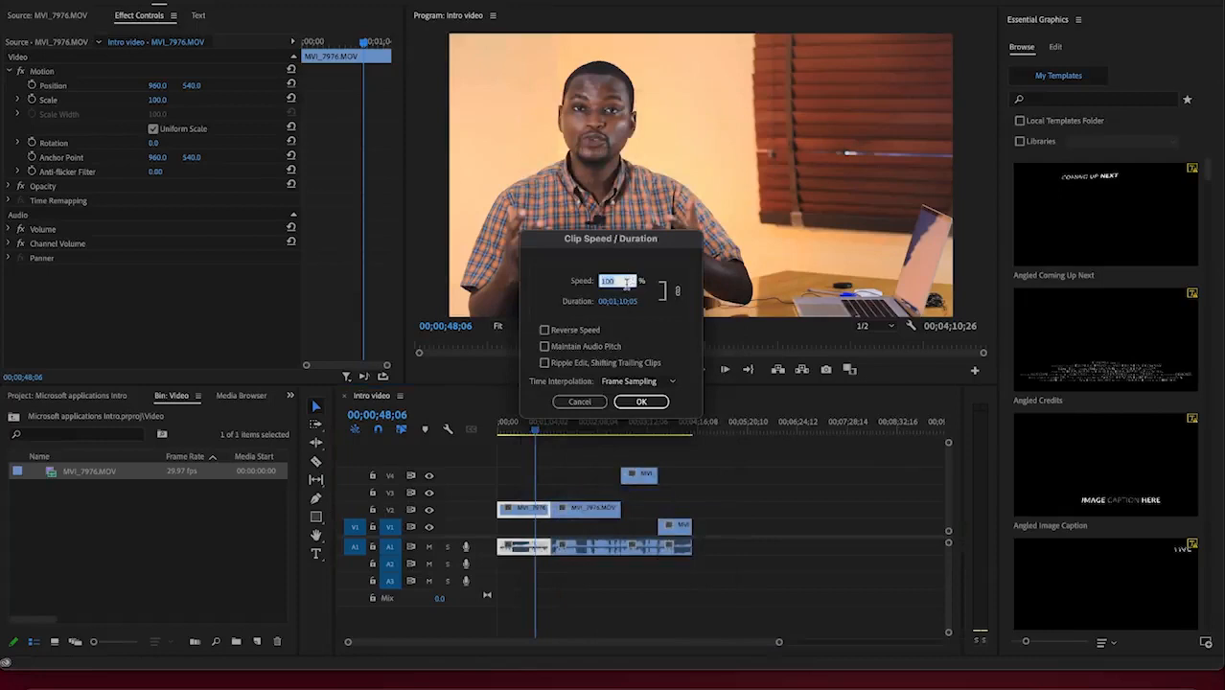
pyautogui.write('3')
pyautogui.click(641, 402)
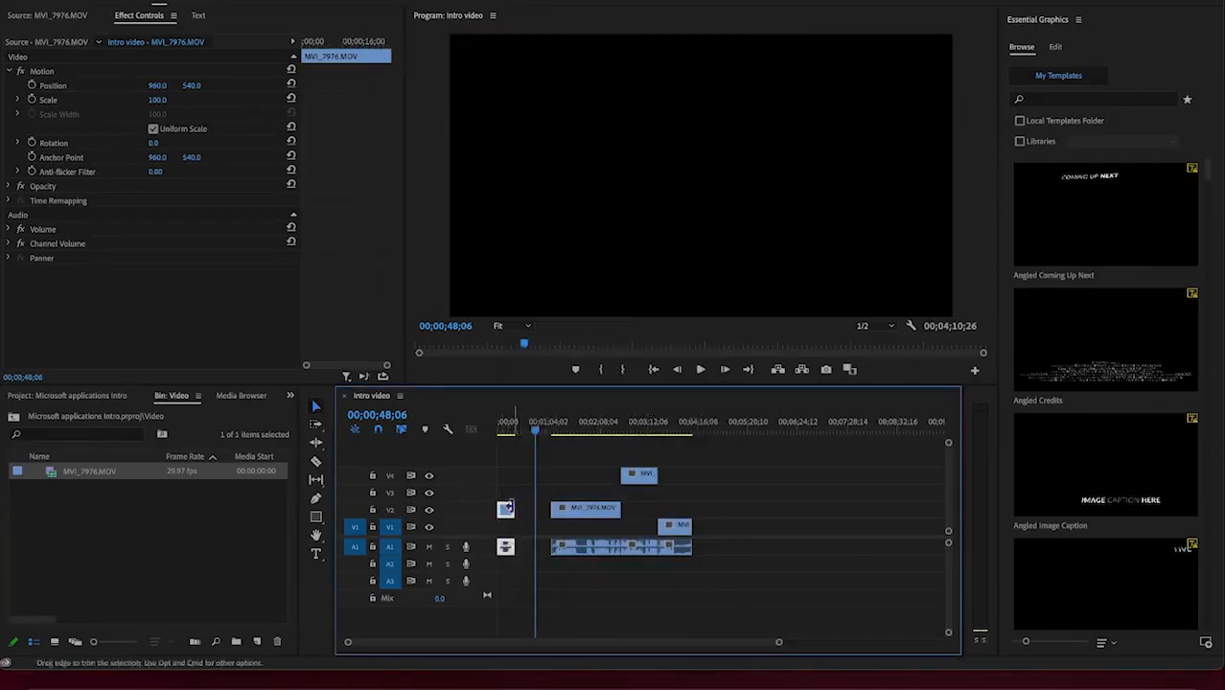
# Step: Play the sped-up first clip from the start of the sequence to check its pace
pyautogui.moveTo(534, 429); pyautogui.dragTo(496, 433)
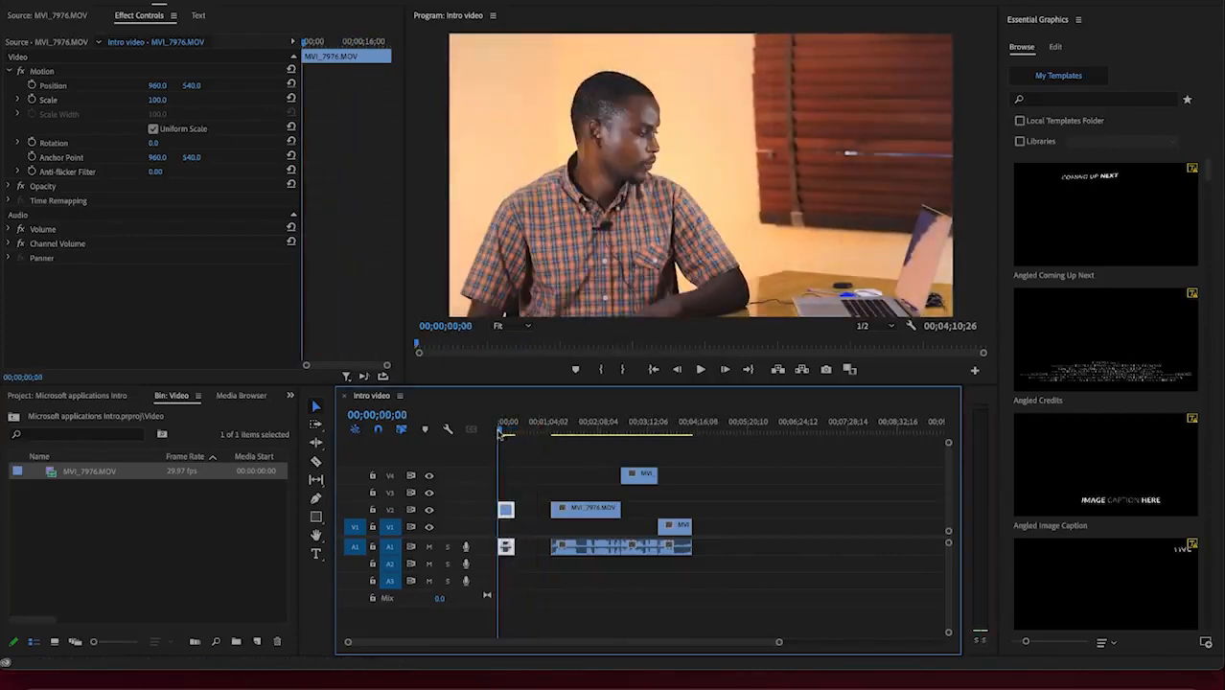
pyautogui.press('space')
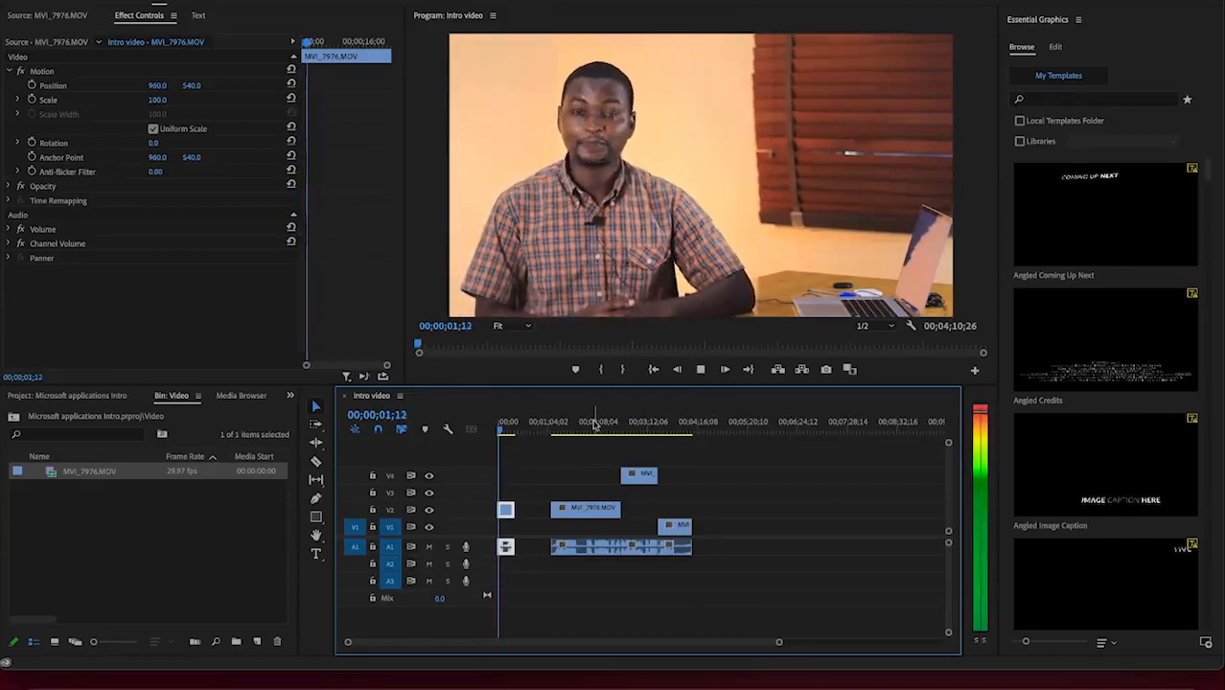
pyautogui.press('space')
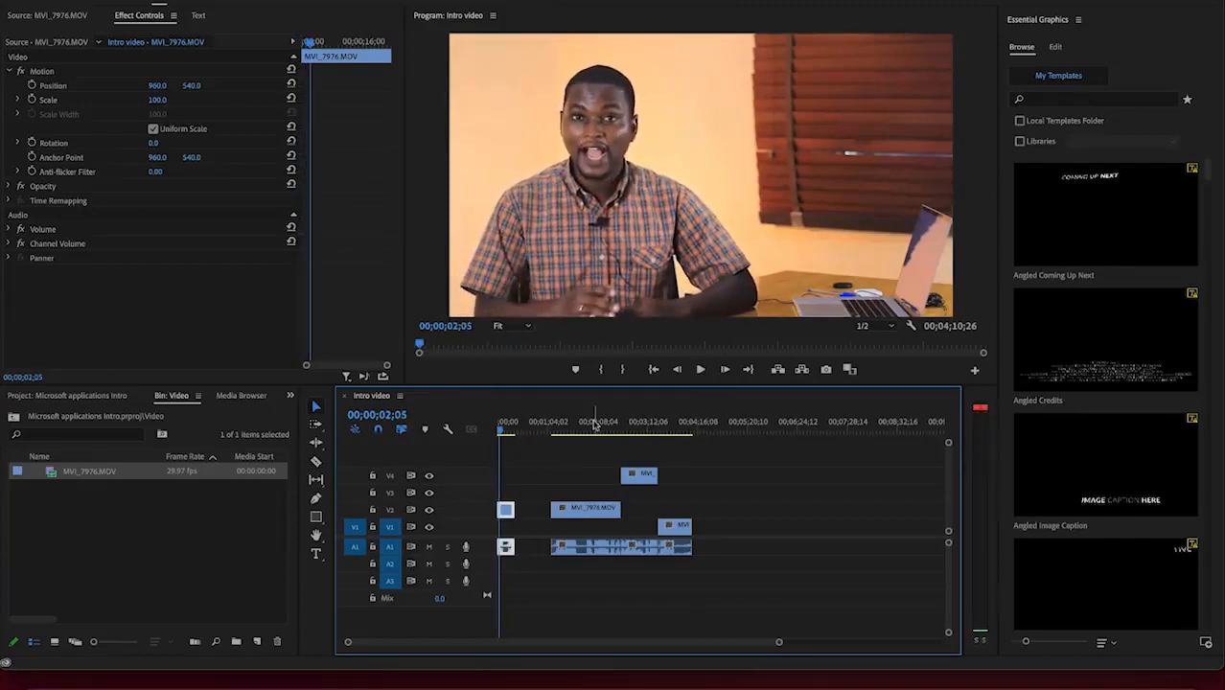
# Step: Set the first clip's speed back to 100%
pyautogui.rightClick(506, 513)
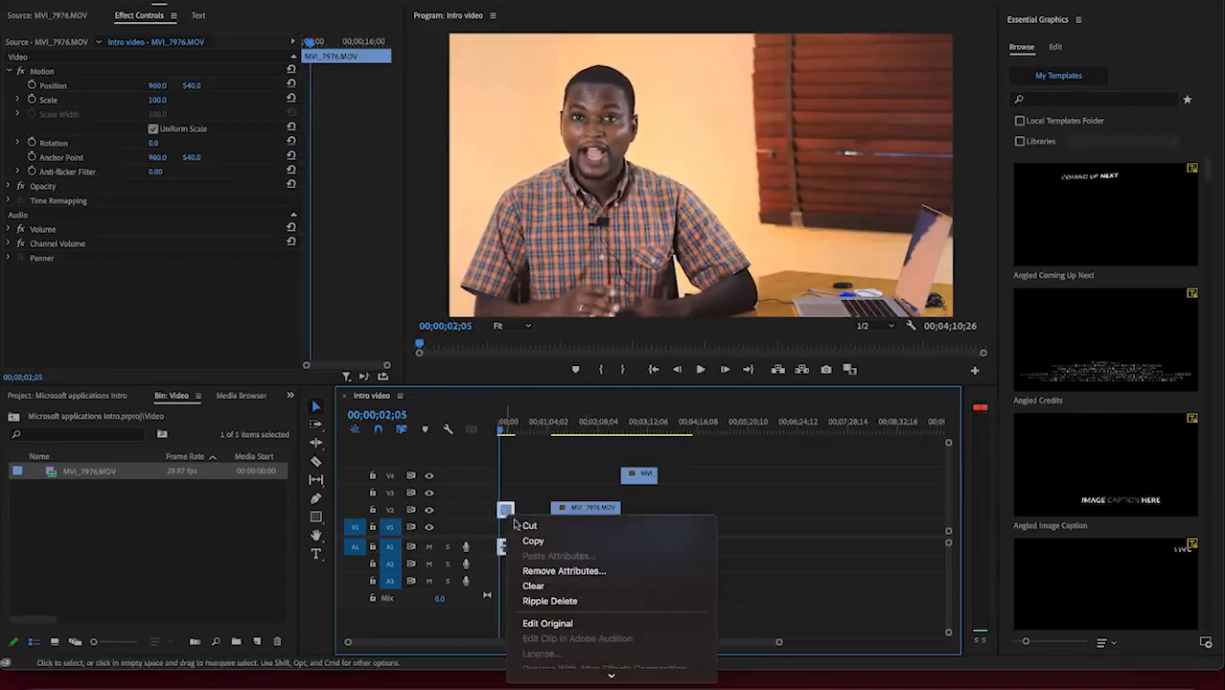
pyautogui.moveTo(572, 682)
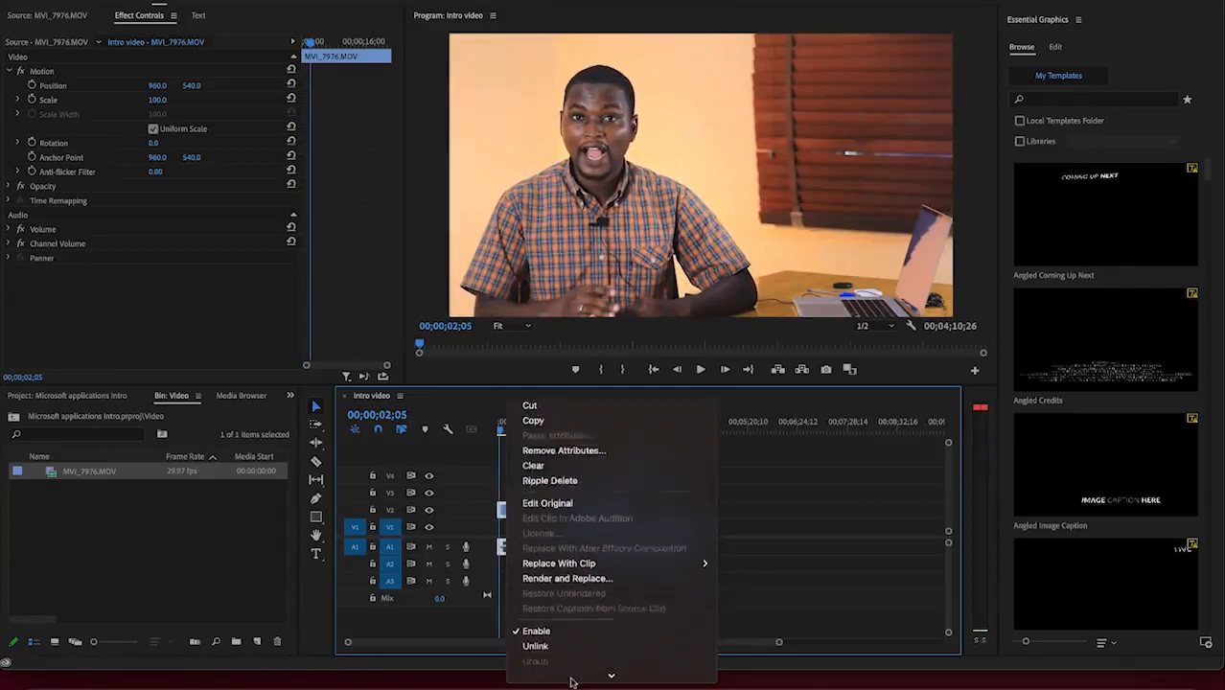
pyautogui.click(575, 436)
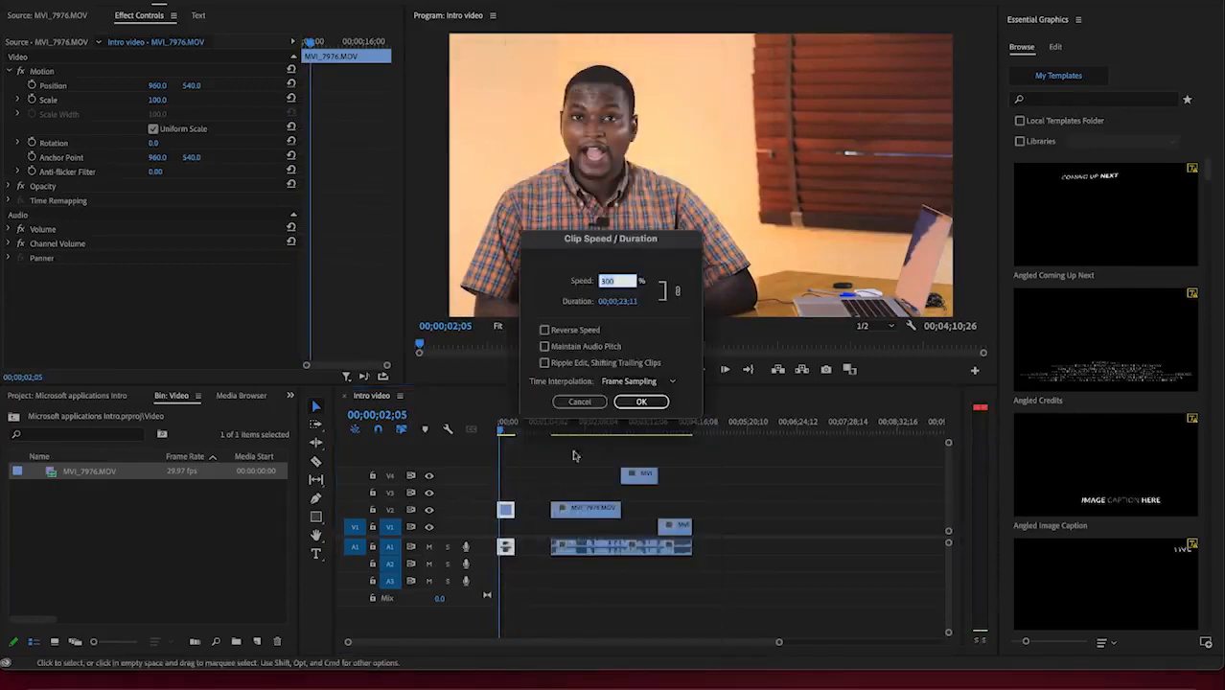
pyautogui.write('1')
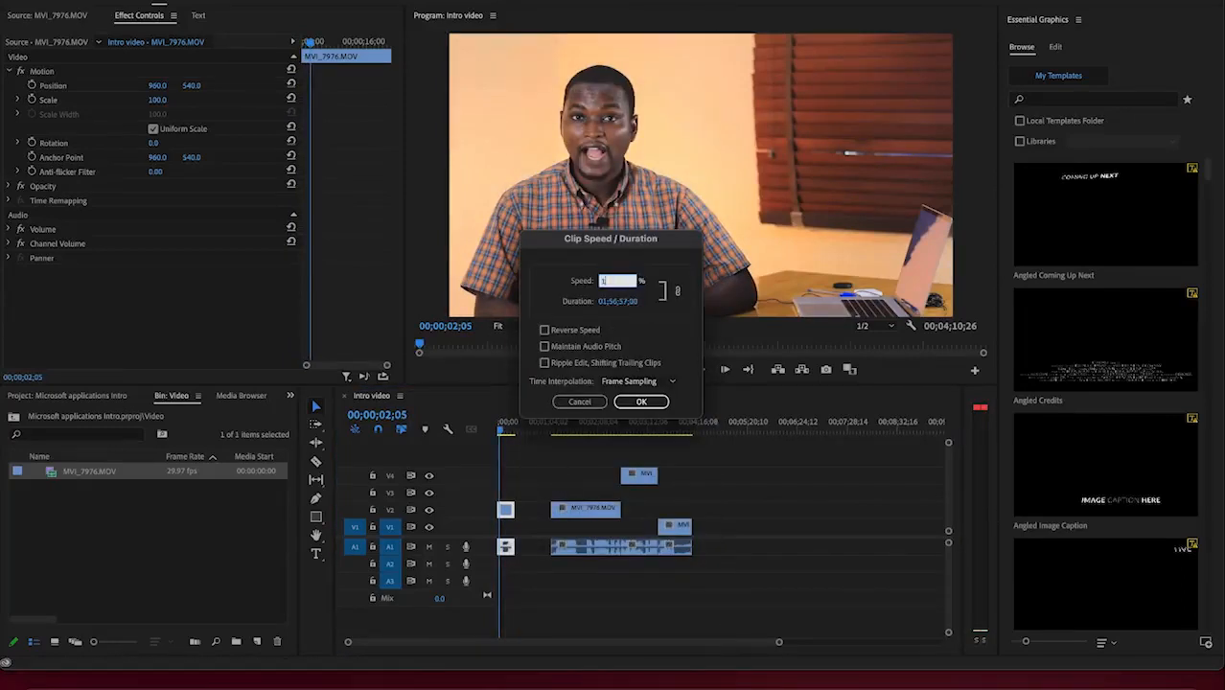
pyautogui.press('Return')
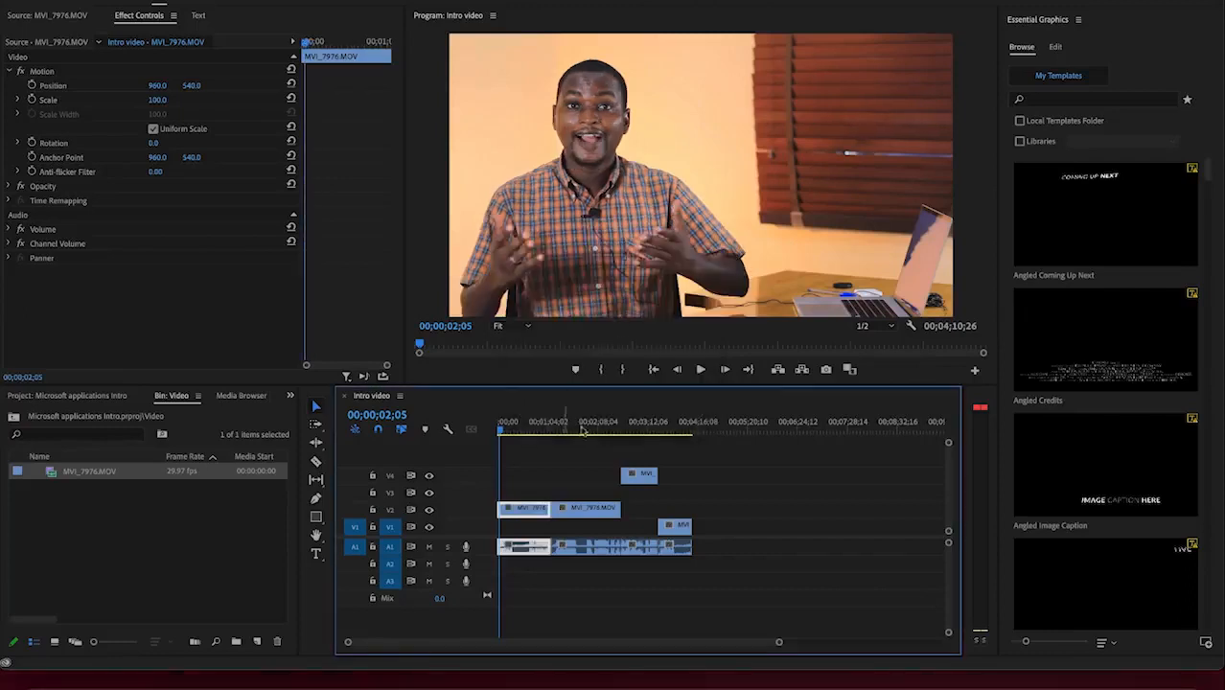
# Step: Move all clips after the first one further along the sequence, and set the first clip's speed to 30%
pyautogui.moveTo(566, 474); pyautogui.dragTo(702, 556)
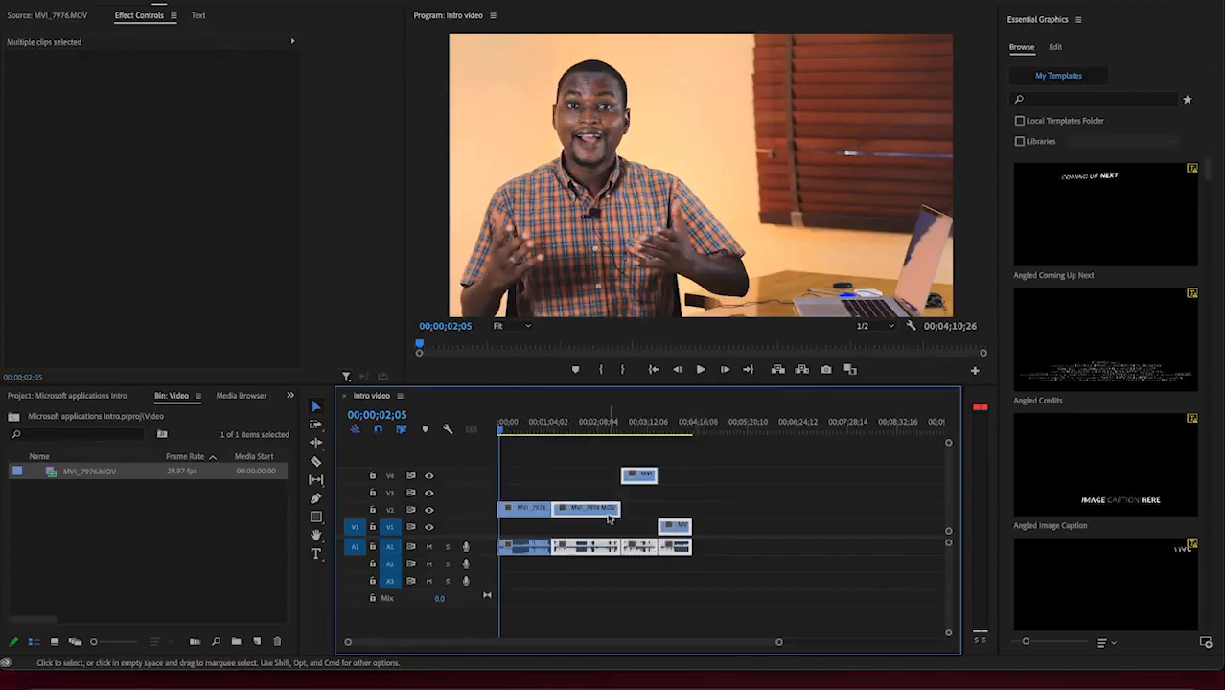
pyautogui.moveTo(609, 515); pyautogui.dragTo(726, 514)
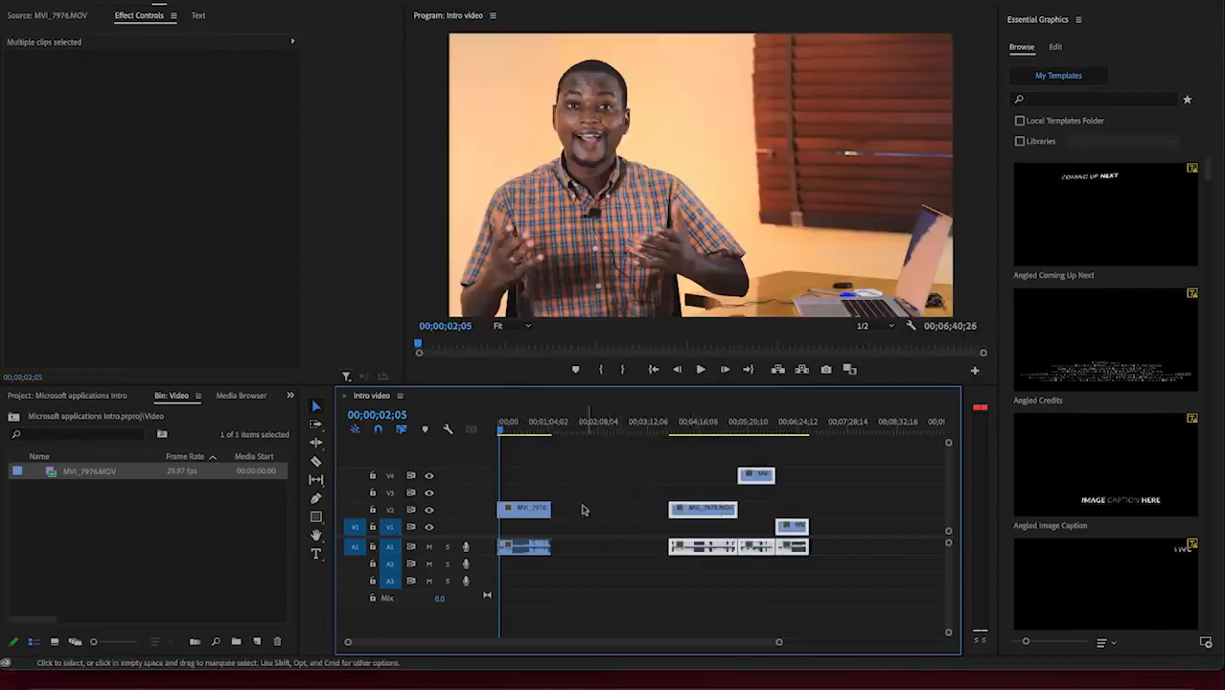
pyautogui.click(534, 510)
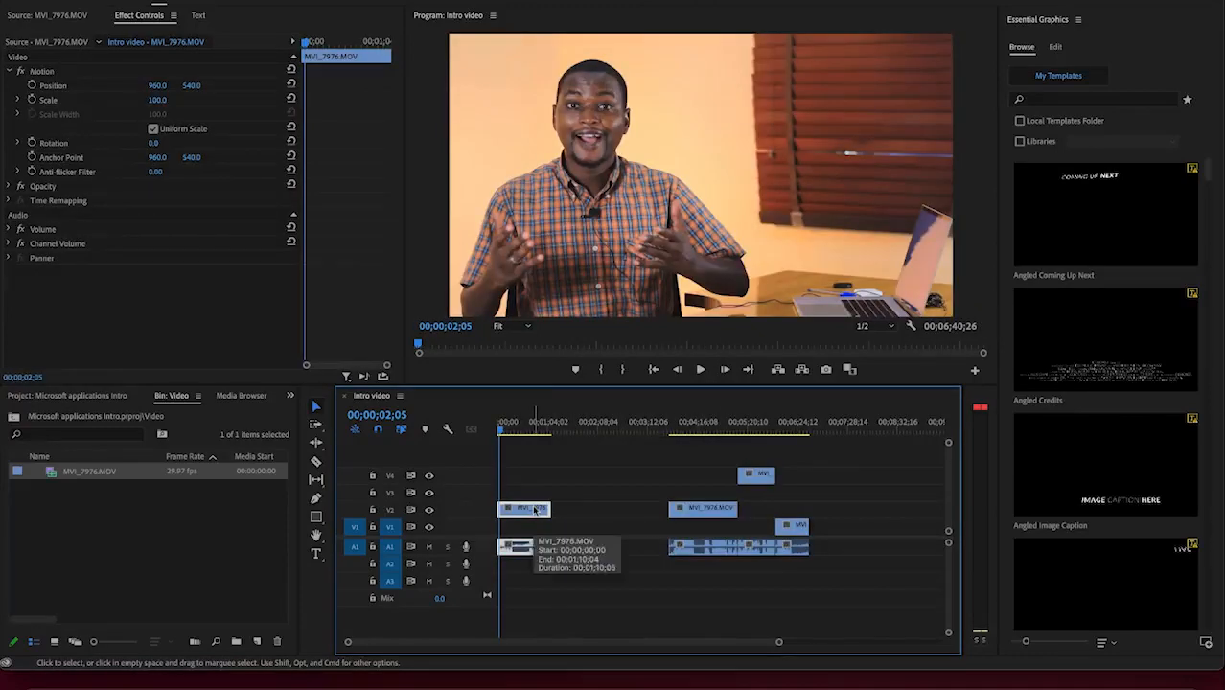
pyautogui.rightClick(534, 510)
pyautogui.scroll(-5, 637, 537)
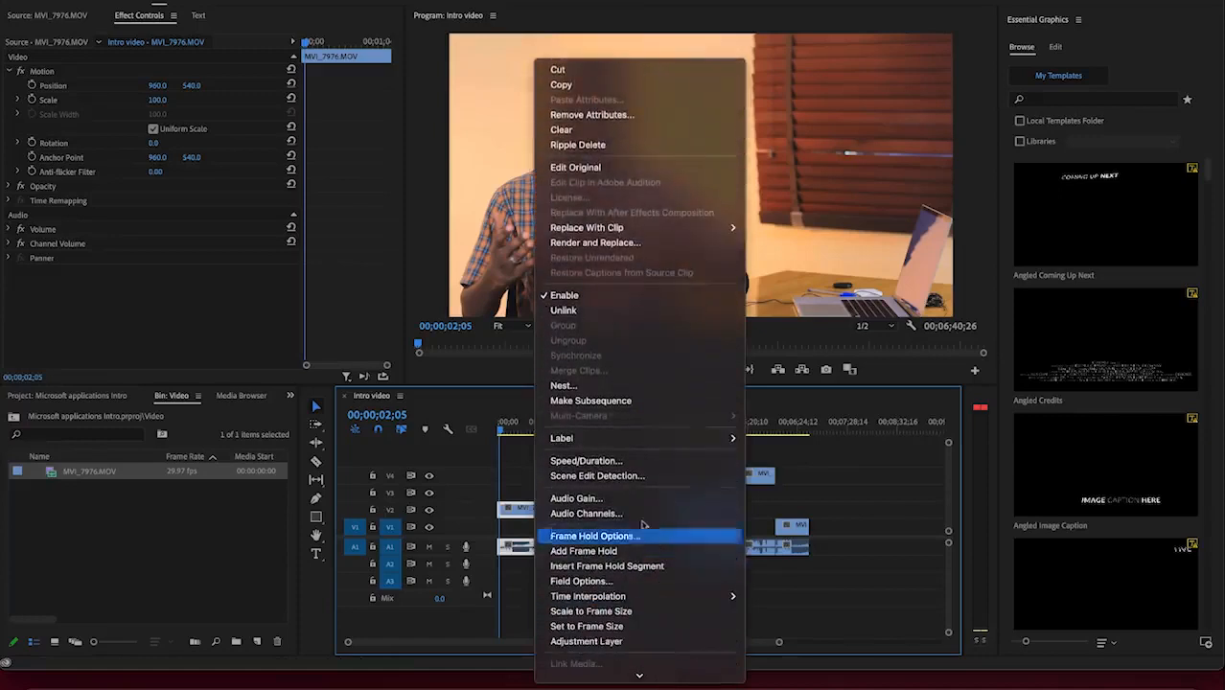
pyautogui.click(642, 462)
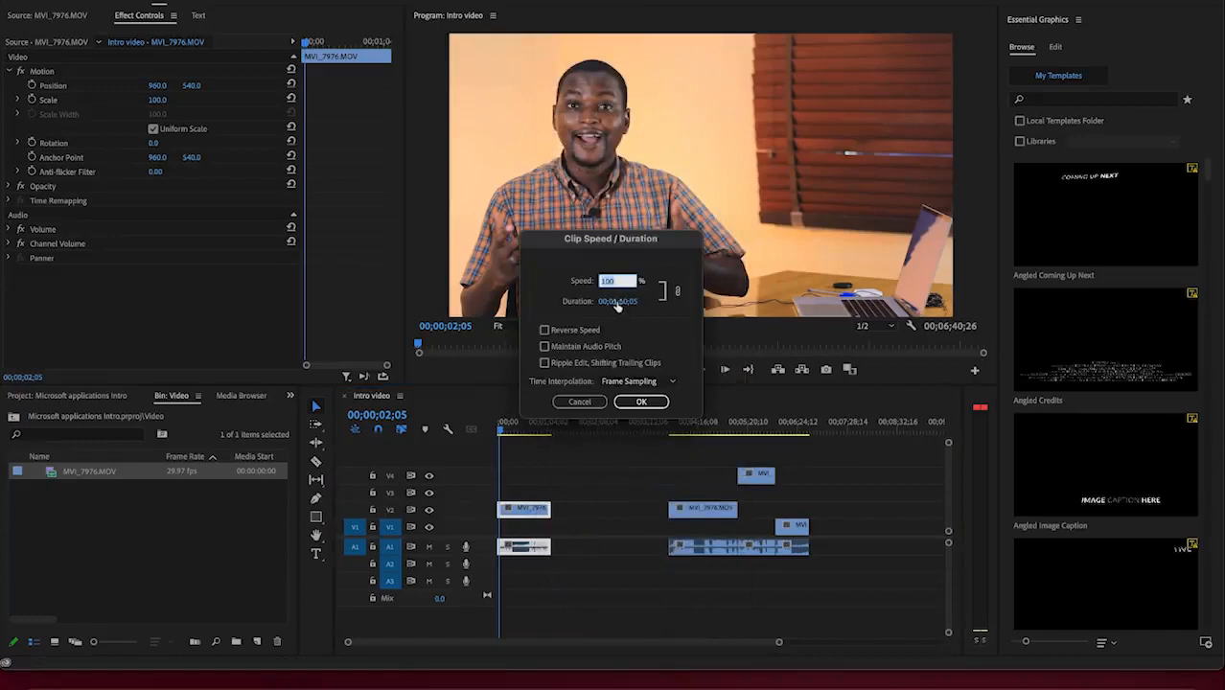
pyautogui.write('5')
pyautogui.click(640, 402)
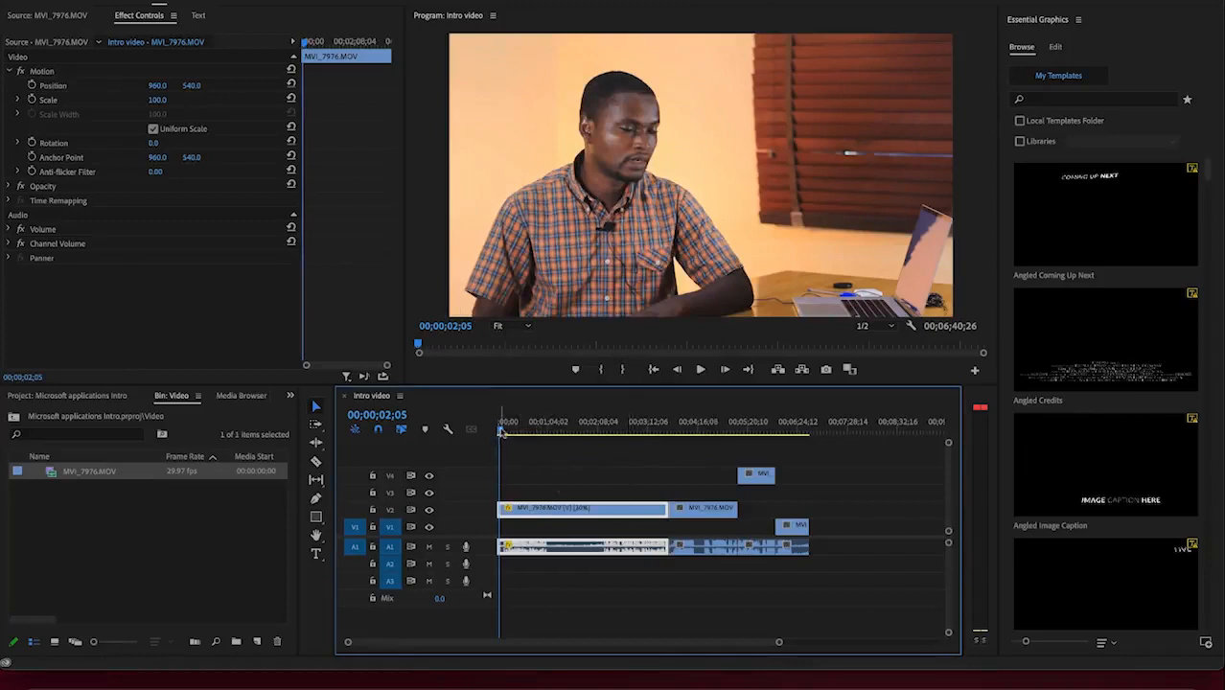
# Step: Play the slowed-down first clip from near its start to check its pace
pyautogui.press('space')
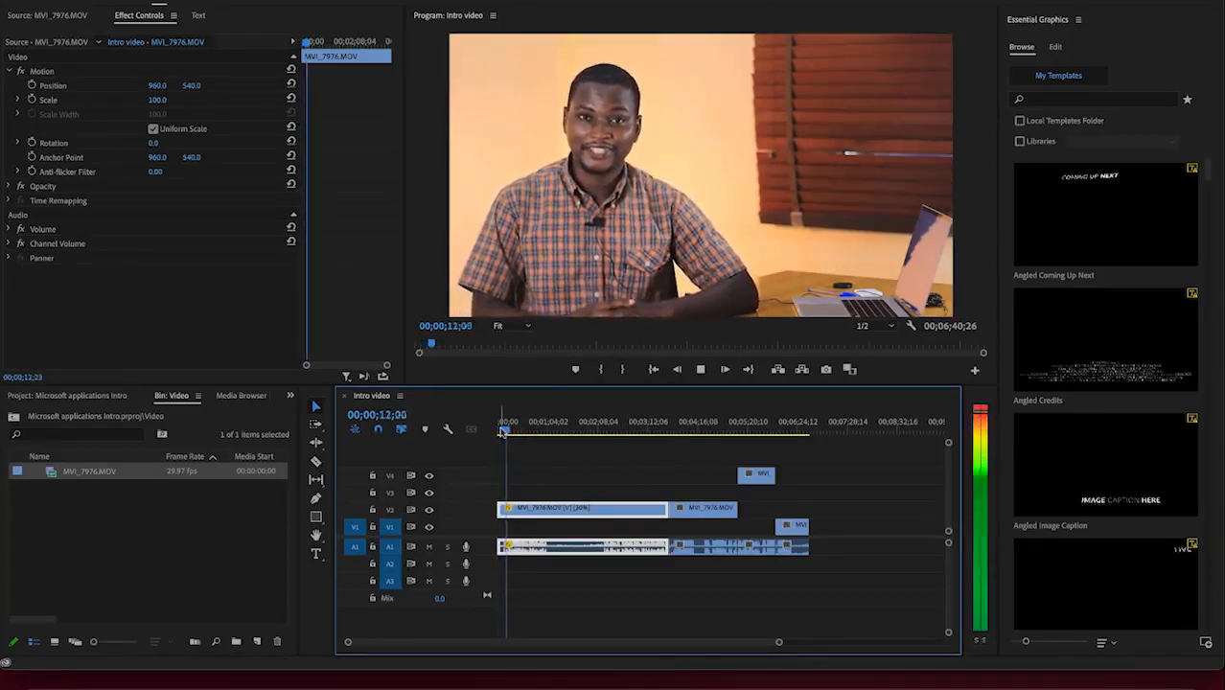
pyautogui.press('space')
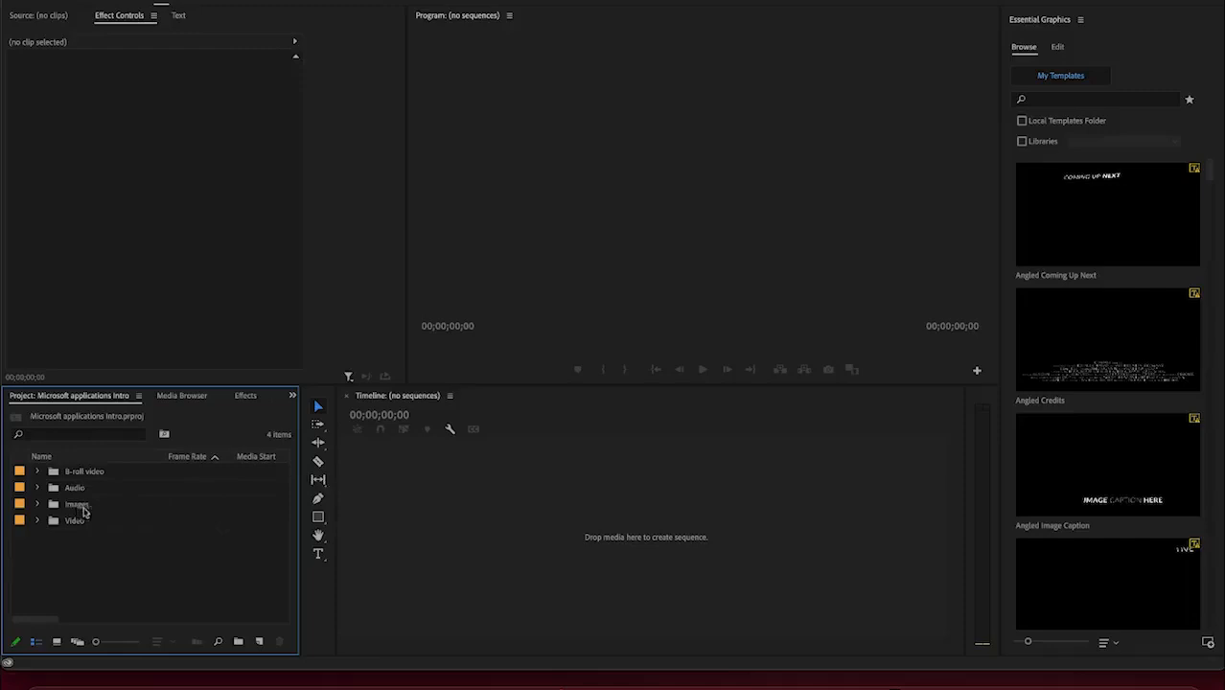
# Step: Create a new sequence named Intro video with the DSLR 1080p30 preset
pyautogui.rightClick(108, 554)
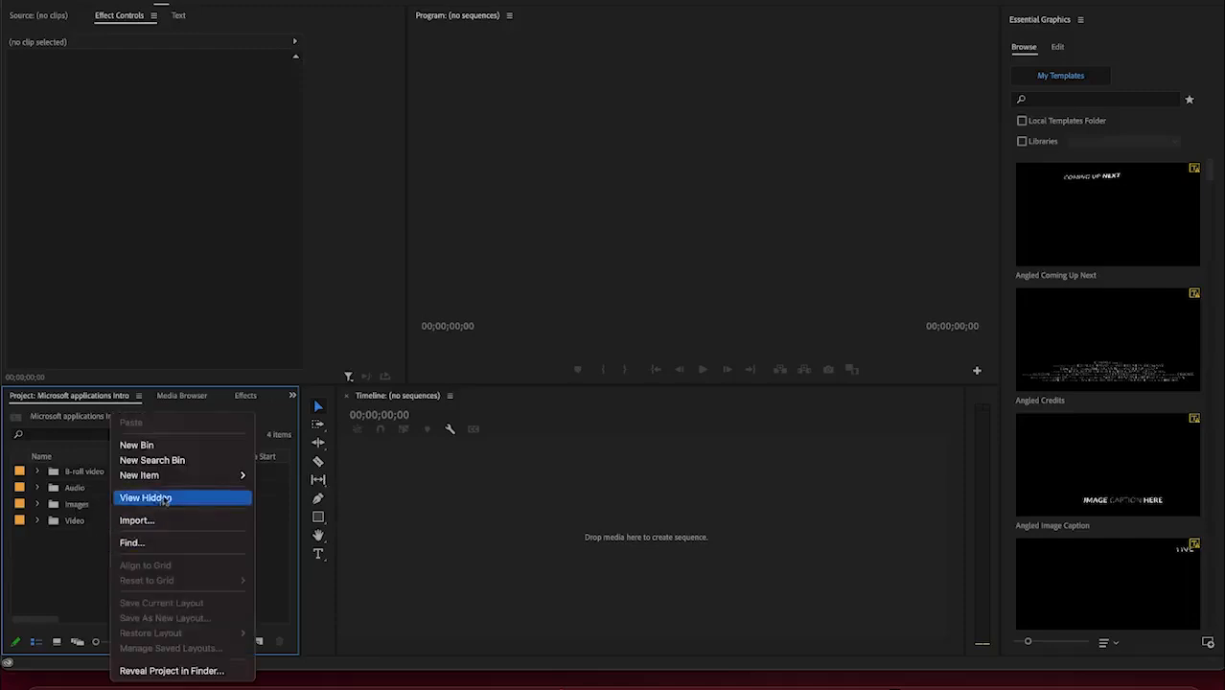
pyautogui.moveTo(170, 482)
pyautogui.click(285, 475)
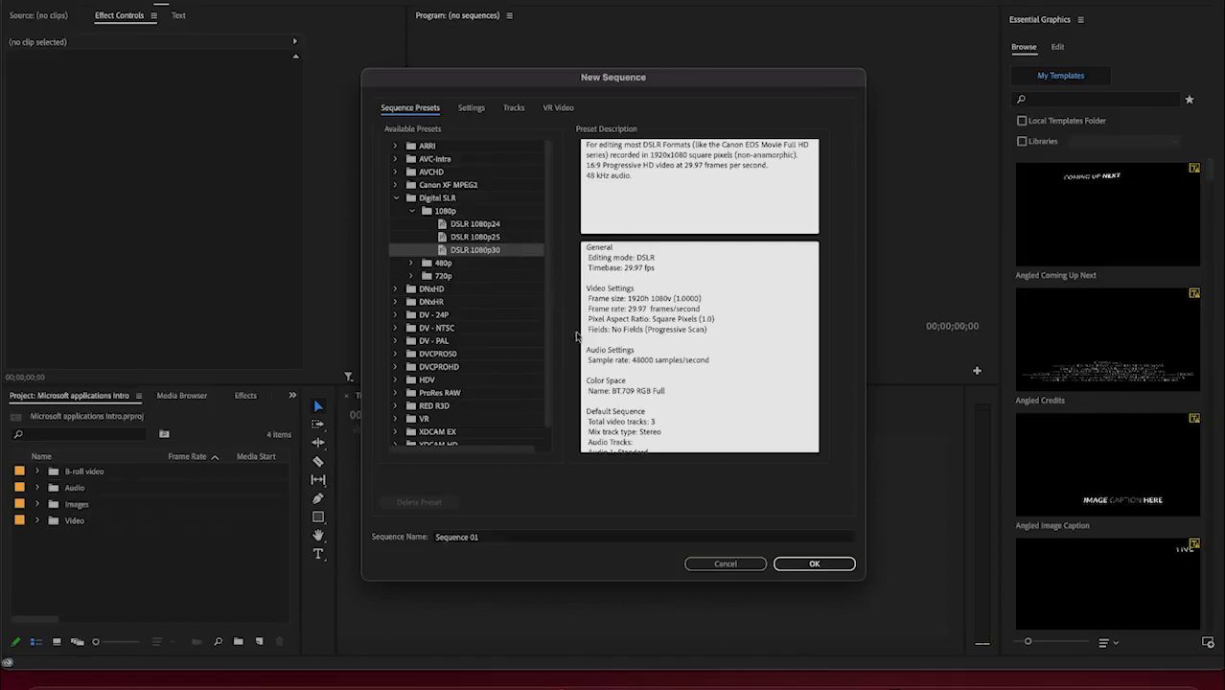
pyautogui.click(484, 541)
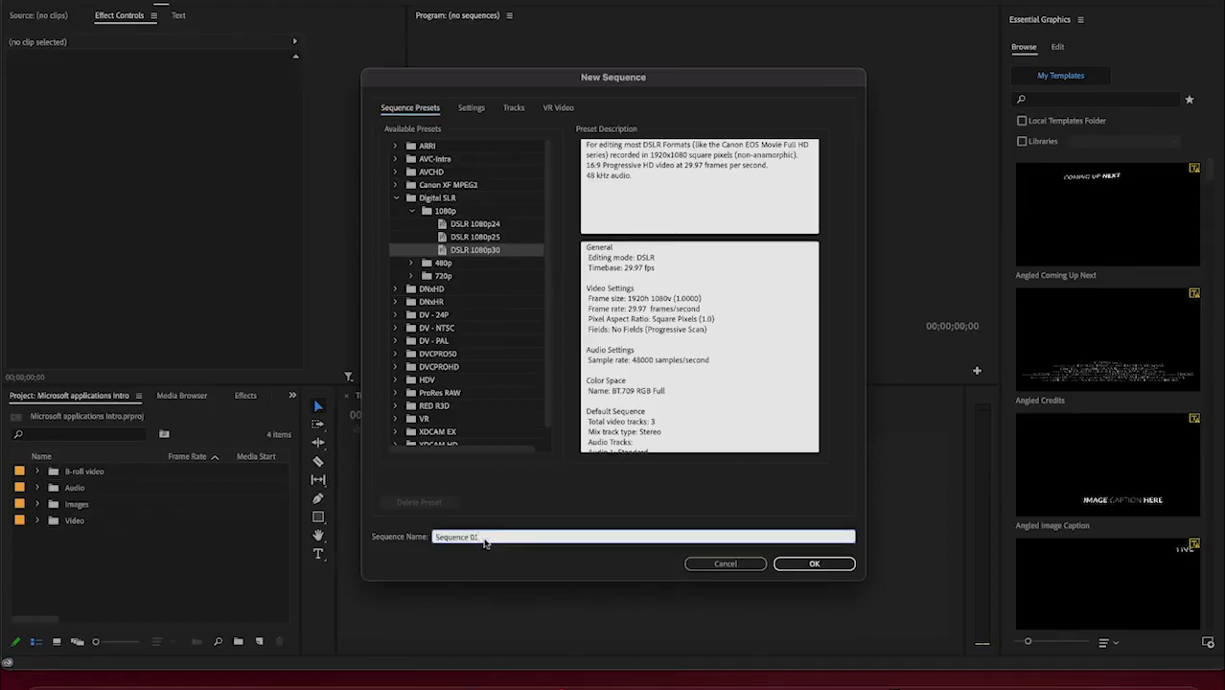
pyautogui.press('BackSpace')
pyautogui.press('BackSpace')
pyautogui.press('BackSpace')
pyautogui.press('BackSpace')
pyautogui.press('BackSpace')
pyautogui.press('BackSpace')
pyautogui.press('BackSpace')
pyautogui.press('BackSpace')
pyautogui.press('BackSpace')
pyautogui.press('BackSpace')
pyautogui.click(805, 566)
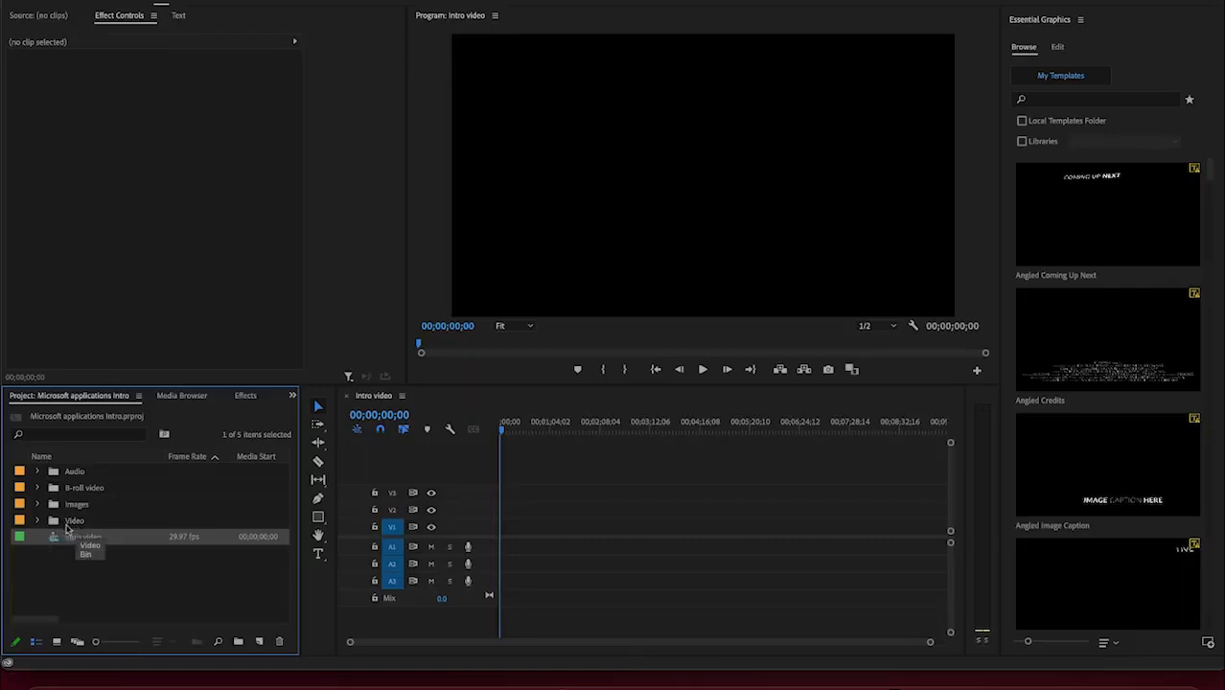
# Step: Open the Video bin and place MVI_7976.MOV at the start of tracks V1 and A1 in the sequence
pyautogui.click(75, 521)
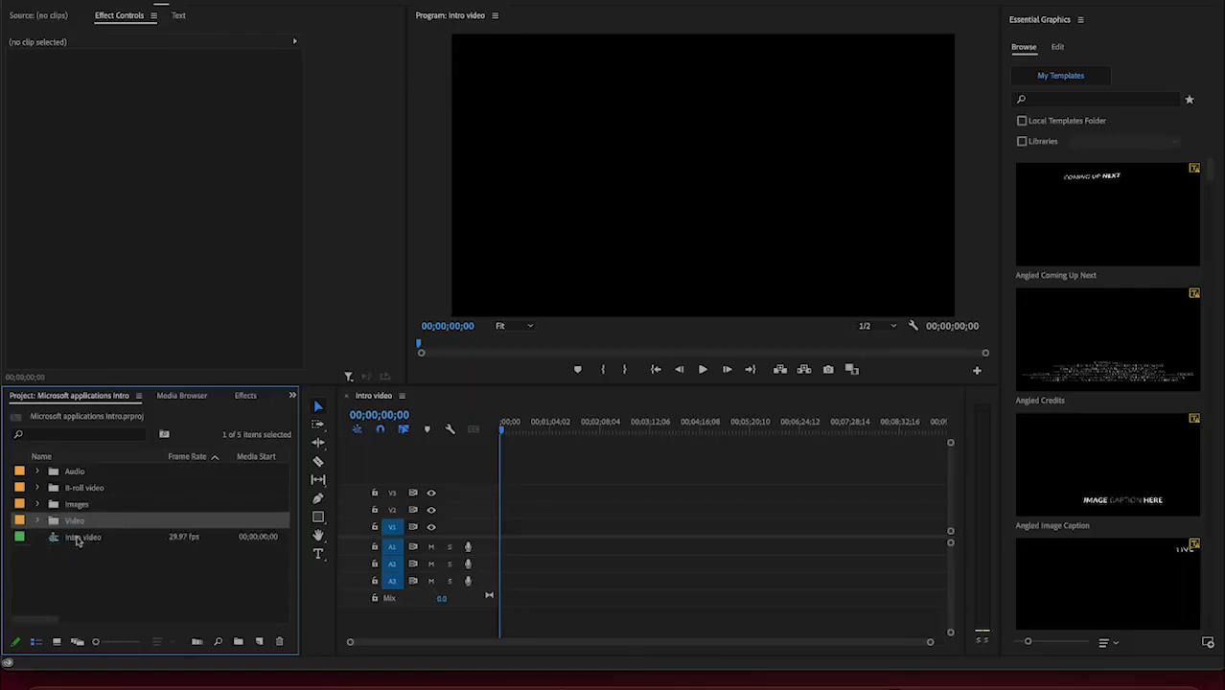
pyautogui.click(79, 538)
pyautogui.doubleClick(74, 522)
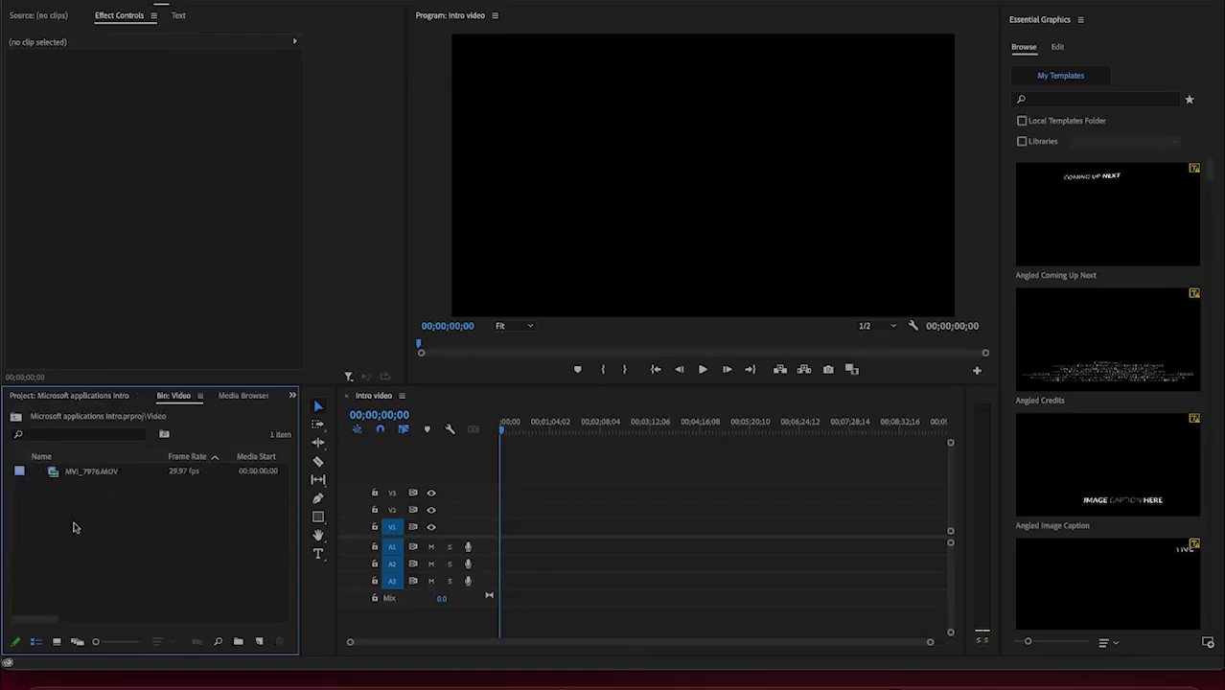
pyautogui.click(78, 475)
pyautogui.moveTo(125, 520); pyautogui.dragTo(508, 536)
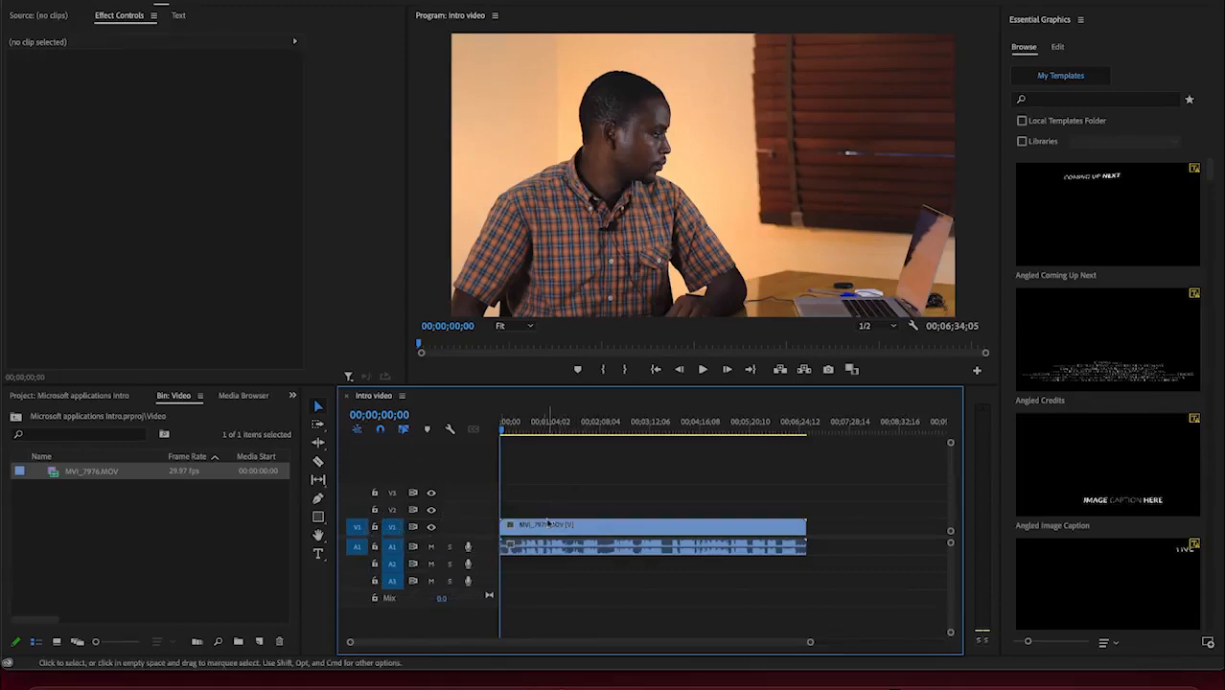
# Step: Select the clip on V1 and turn the V1 track output off and back on
pyautogui.click(581, 532)
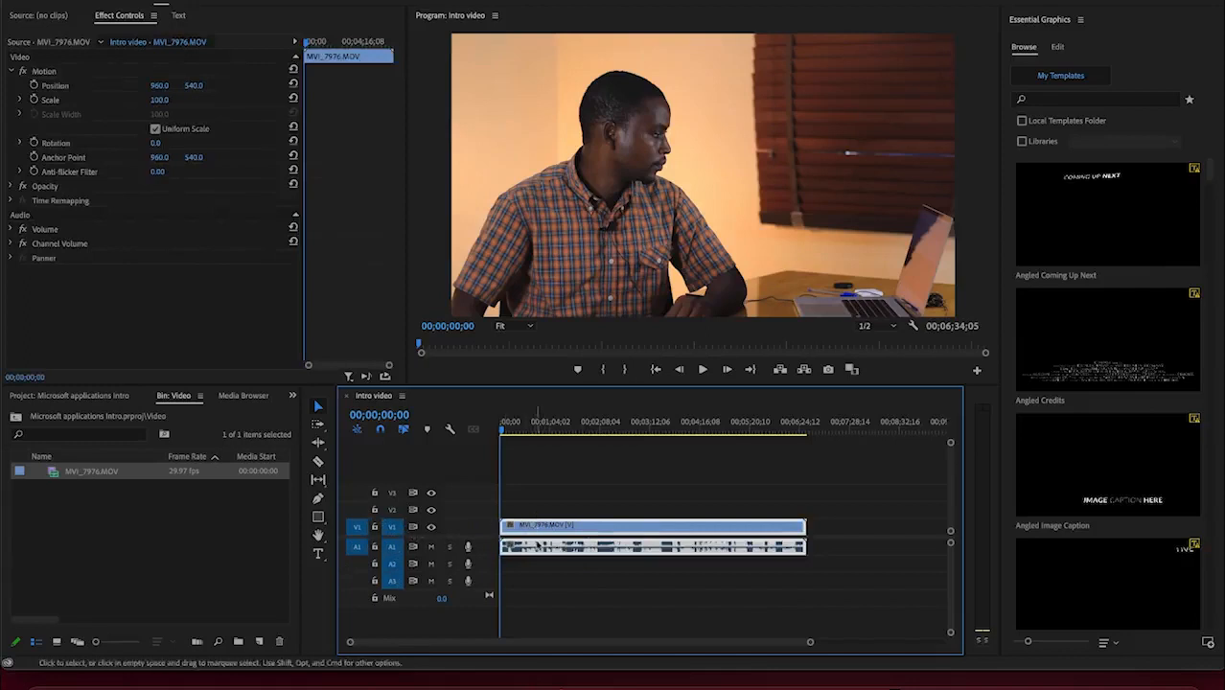
pyautogui.click(432, 528)
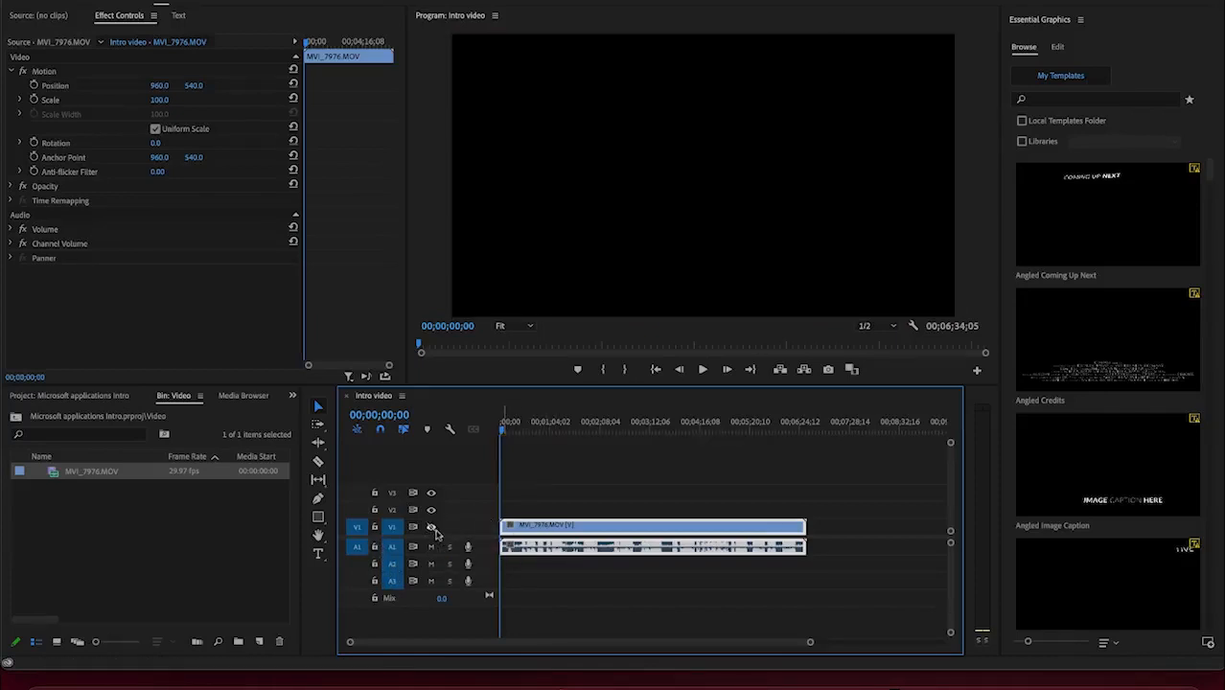
pyautogui.click(431, 527)
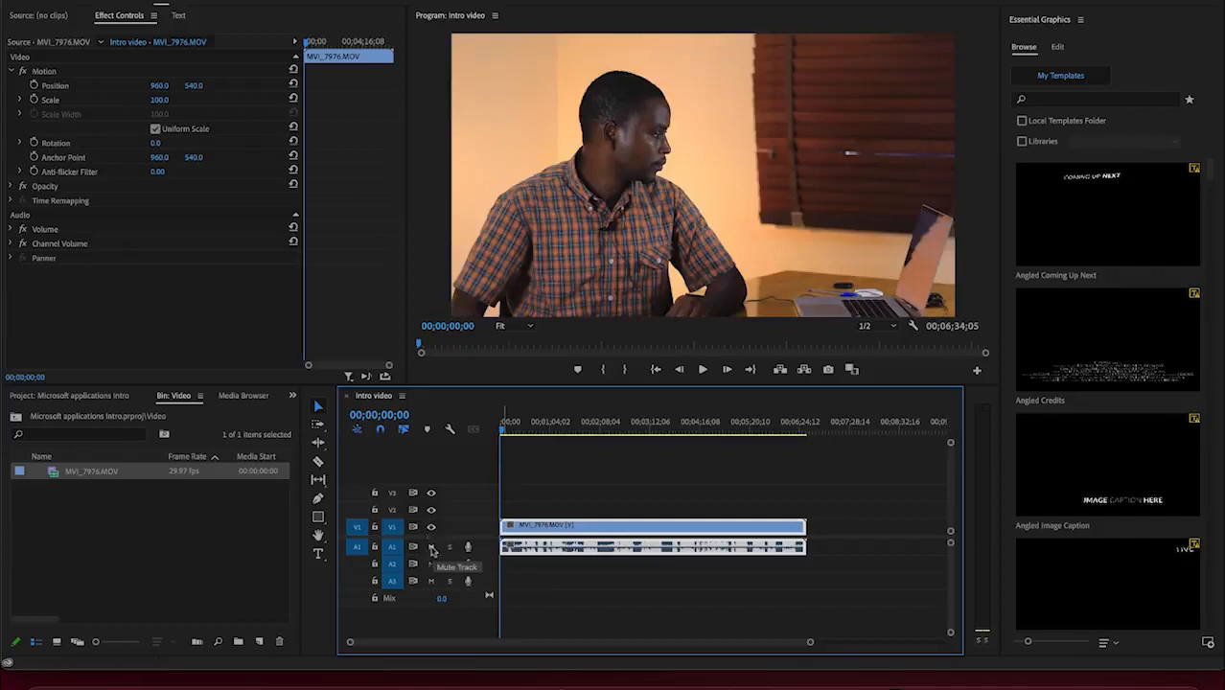
# Step: Mute audio track A1, turn on its solo, and unmute it again
pyautogui.click(432, 547)
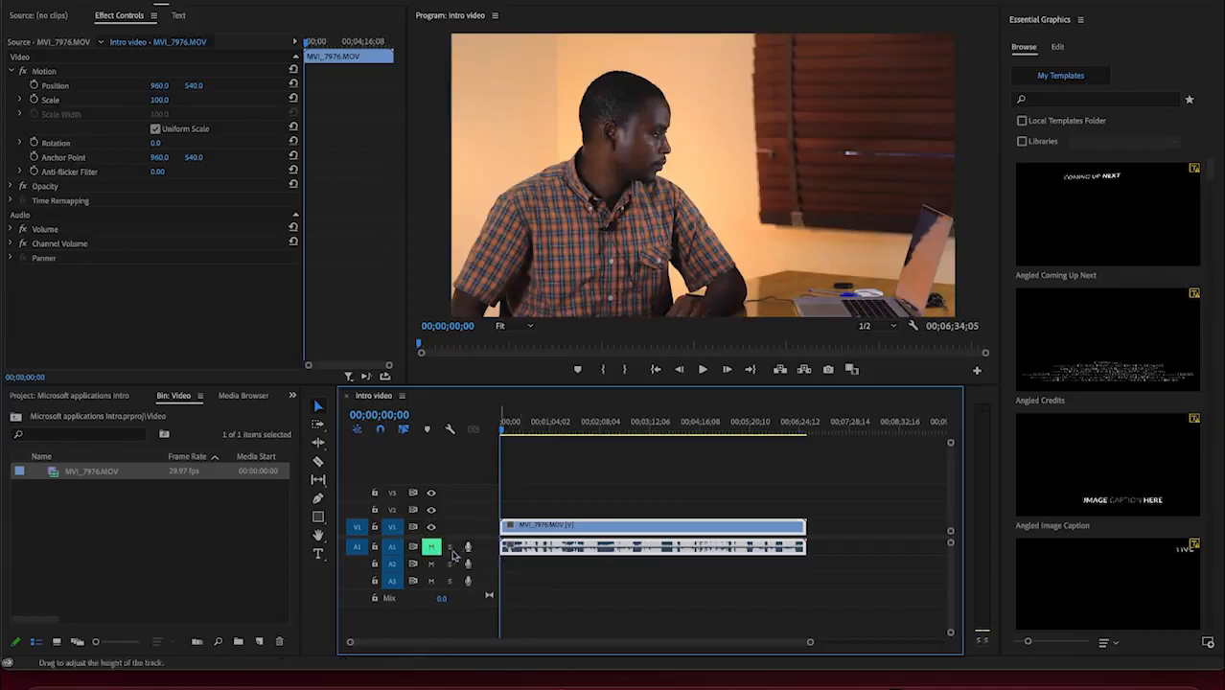
pyautogui.click(449, 547)
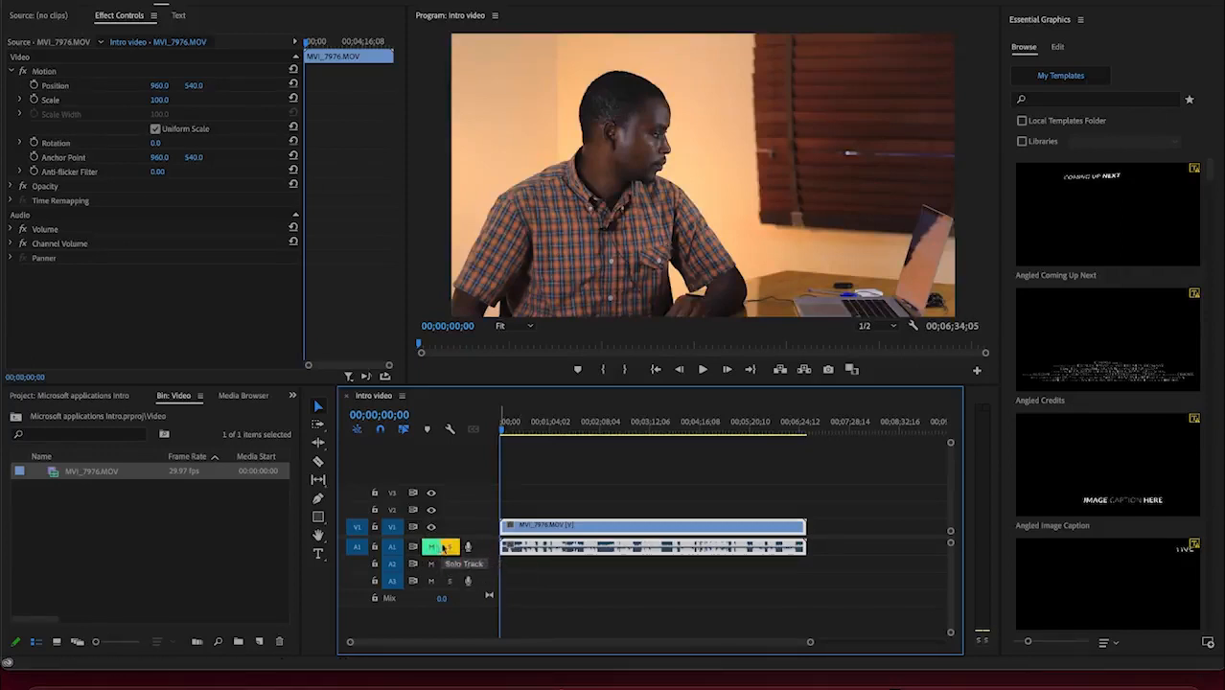
pyautogui.click(433, 548)
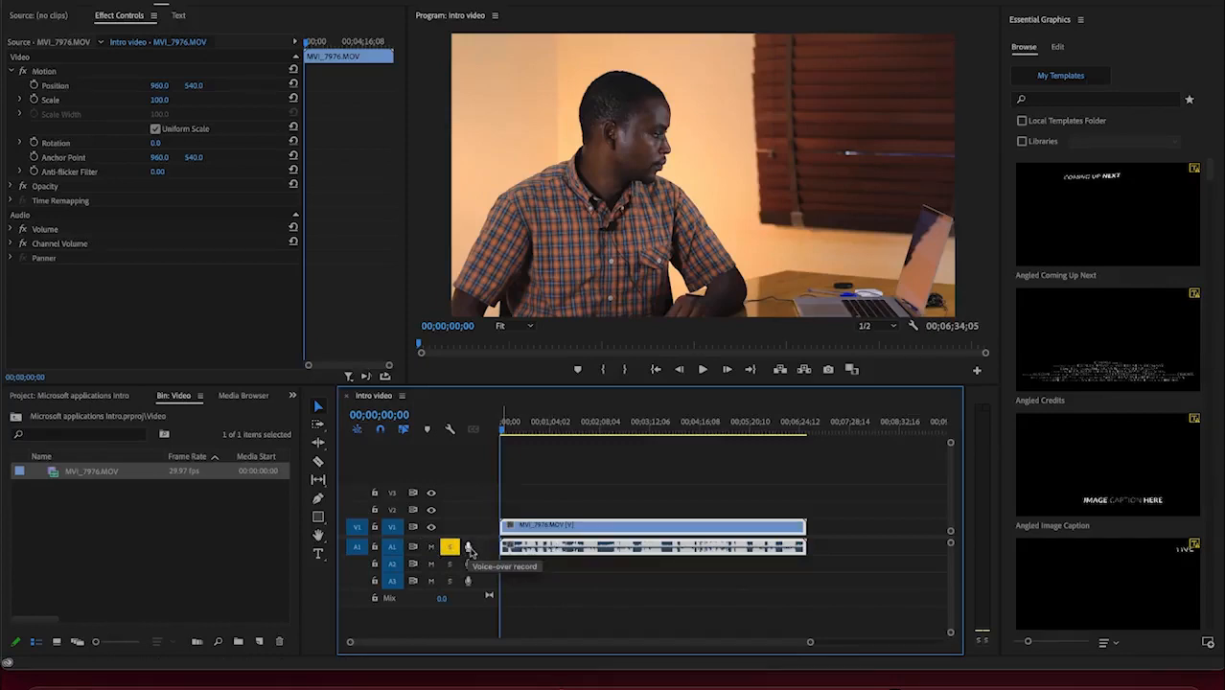
# Step: Deselect the clip and open the Add Tracks options for the sequence
pyautogui.click(492, 557)
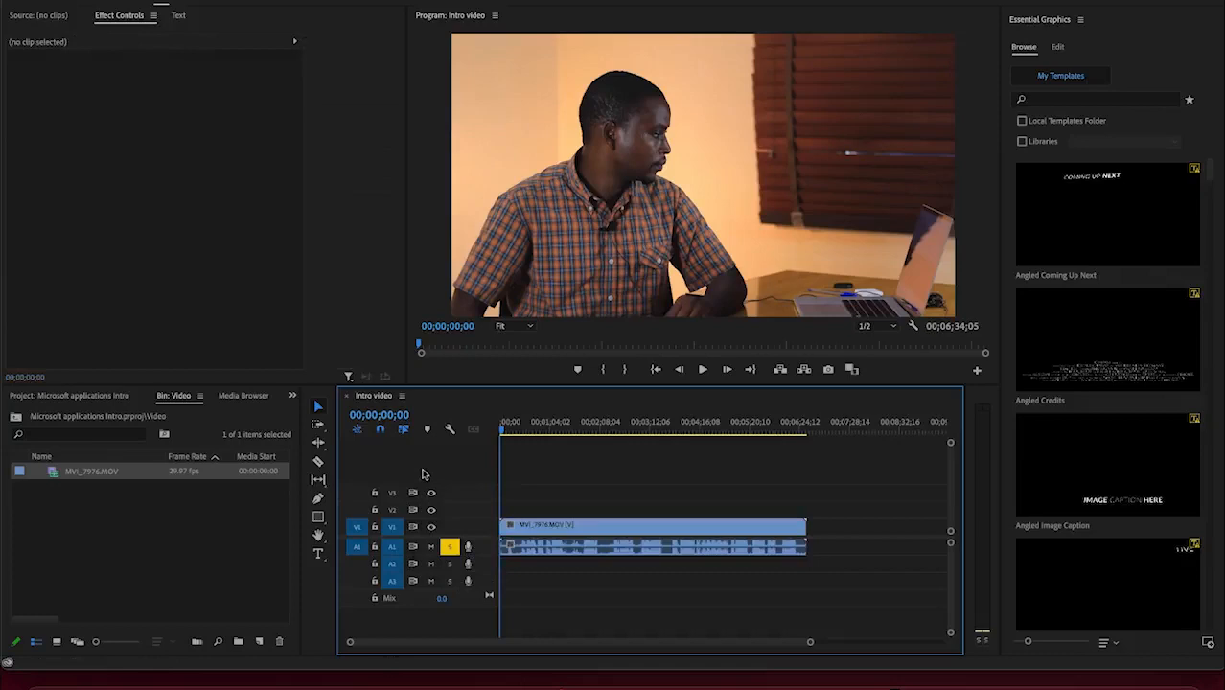
pyautogui.rightClick(424, 473)
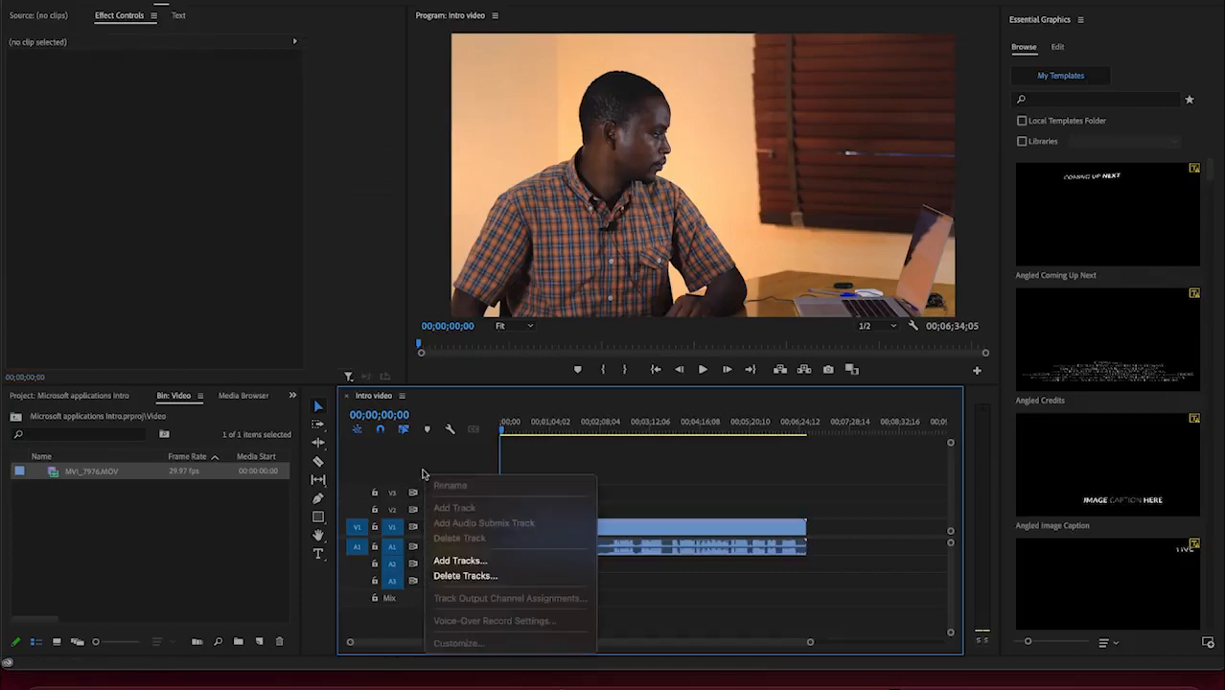
pyautogui.click(466, 565)
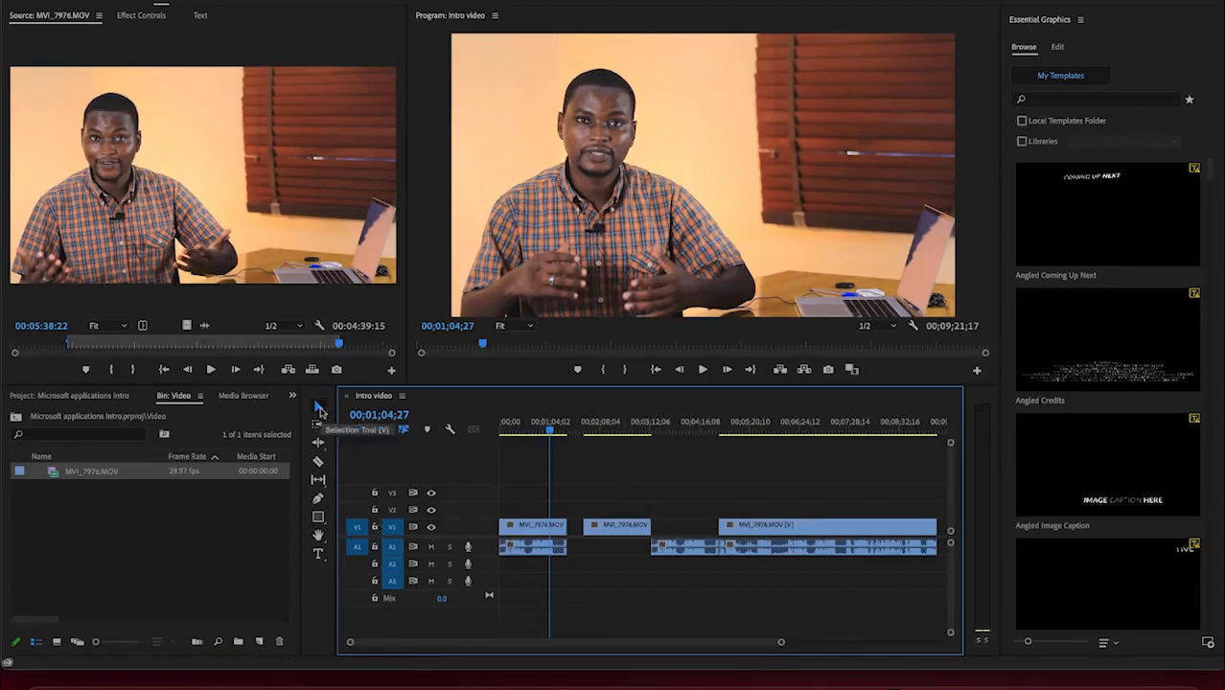
# Step: Move the last video clip on V1 up to track V2 at the same point in time
pyautogui.click(619, 534)
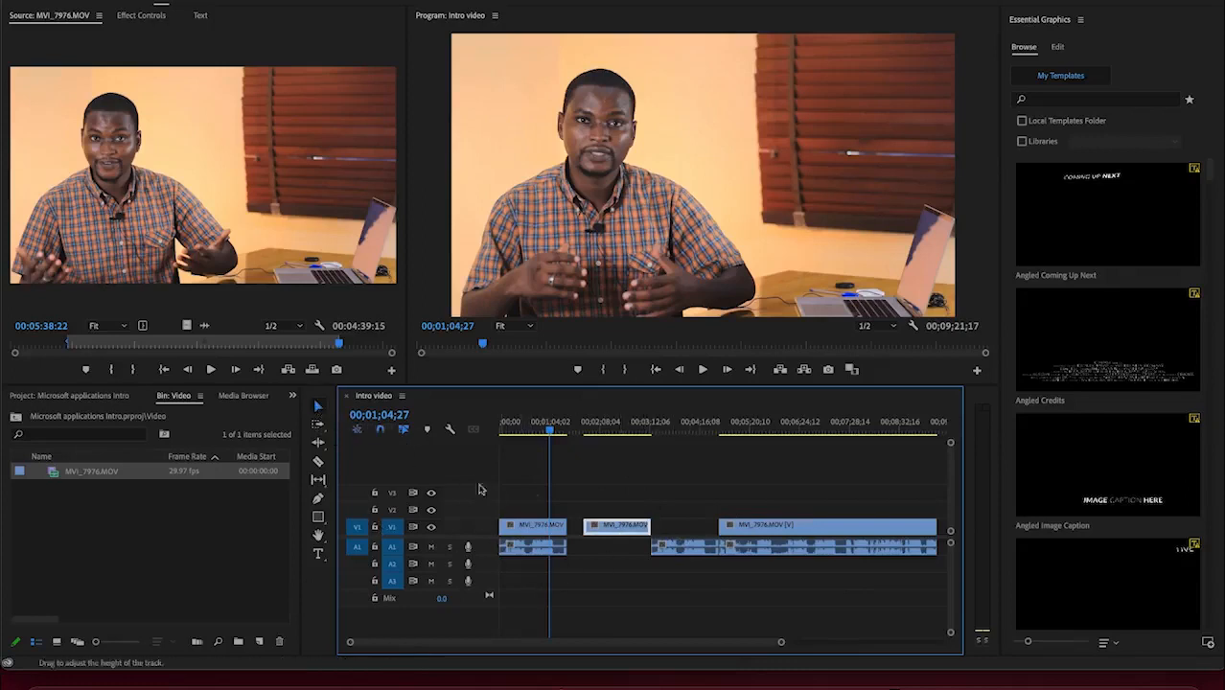
pyautogui.moveTo(605, 529)
pyautogui.mouseDown()
pyautogui.moveTo(592, 495)
pyautogui.moveTo(614, 528)
pyautogui.mouseUp()
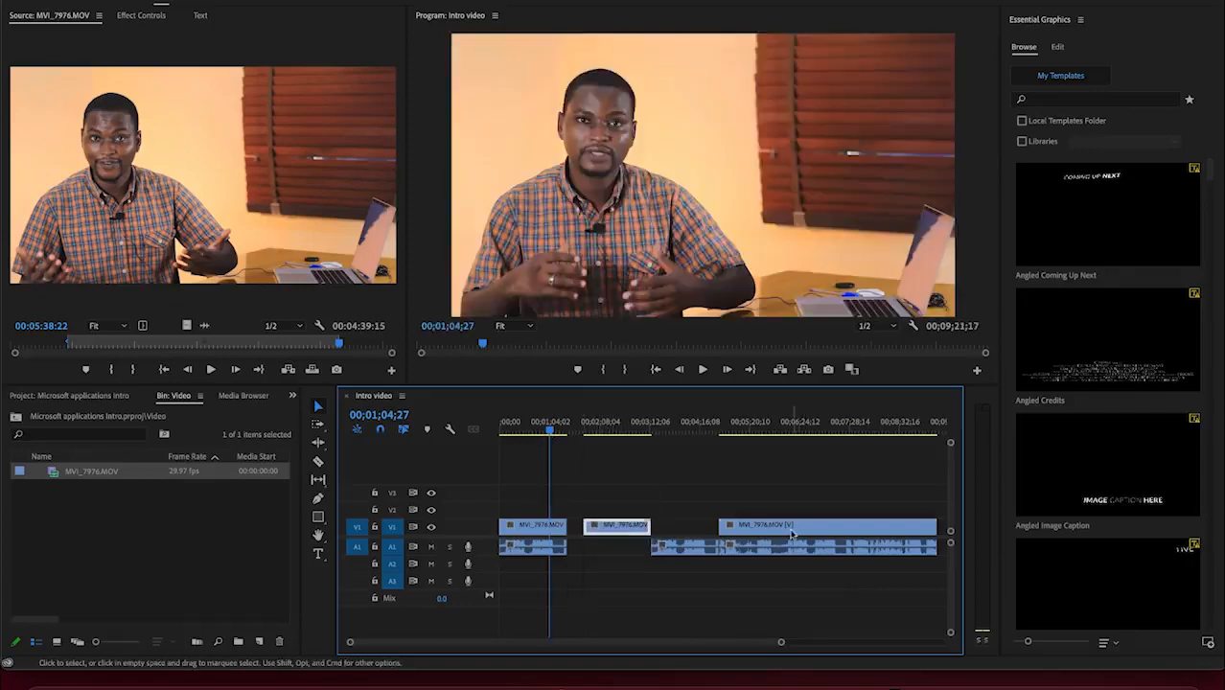
pyautogui.click(792, 534)
pyautogui.moveTo(792, 534); pyautogui.dragTo(815, 510)
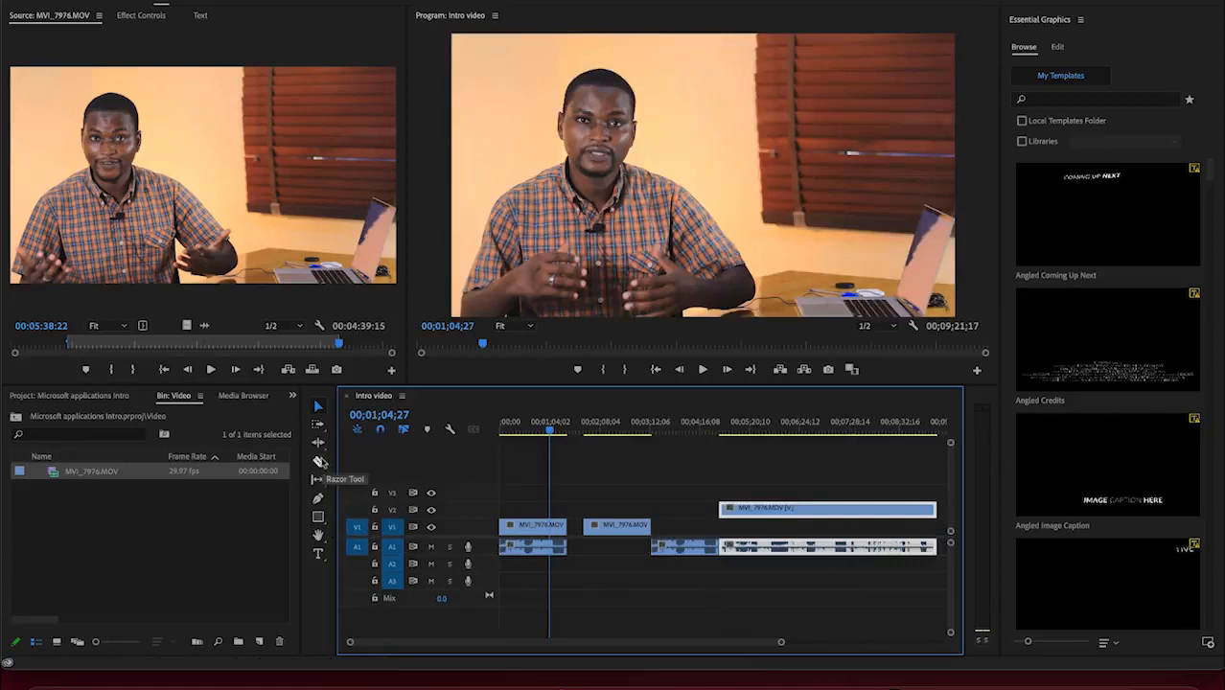
# Step: Cut the long clip on V2 into five pieces with the Razor Tool
pyautogui.click(320, 463)
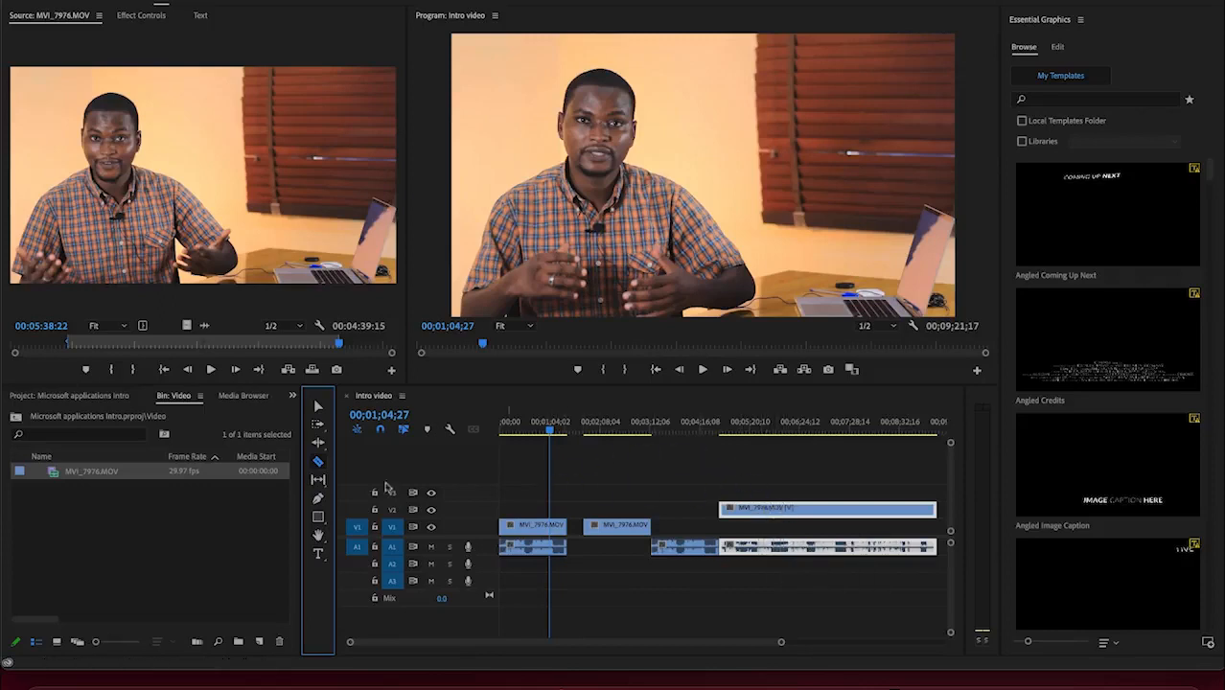
pyautogui.click(755, 510)
pyautogui.click(814, 510)
pyautogui.click(880, 510)
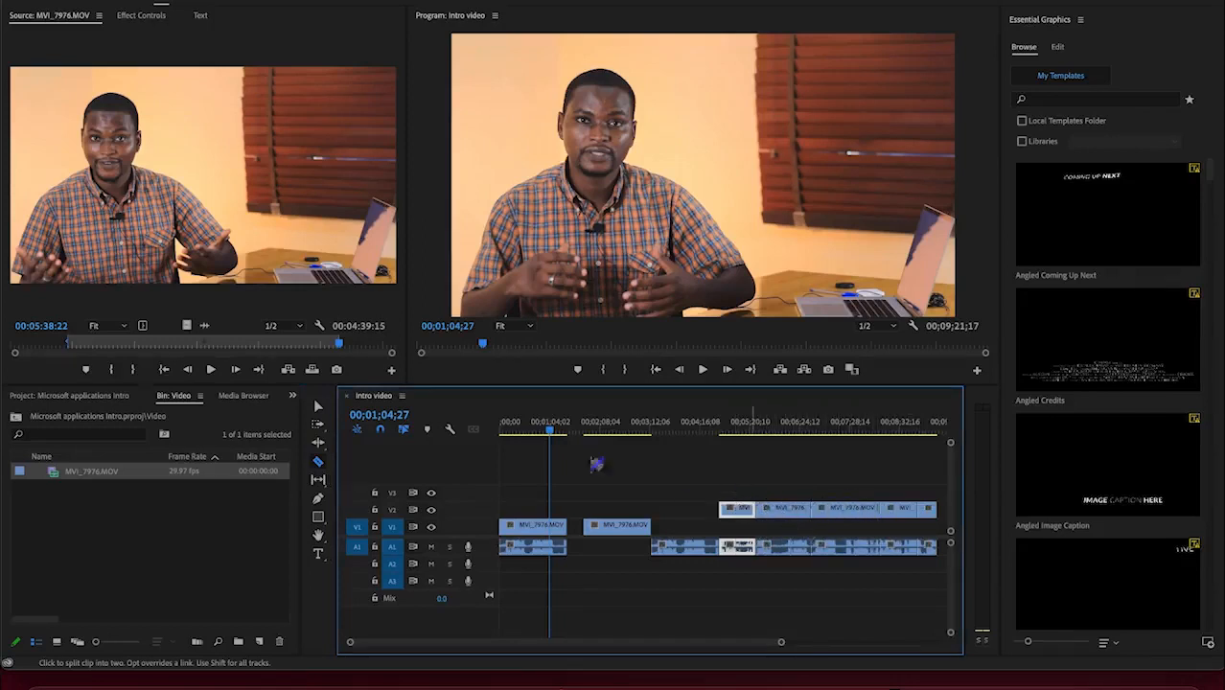
# Step: Move the first cut piece on V2 up to V3 and the fourth piece up to V4
pyautogui.click(317, 407)
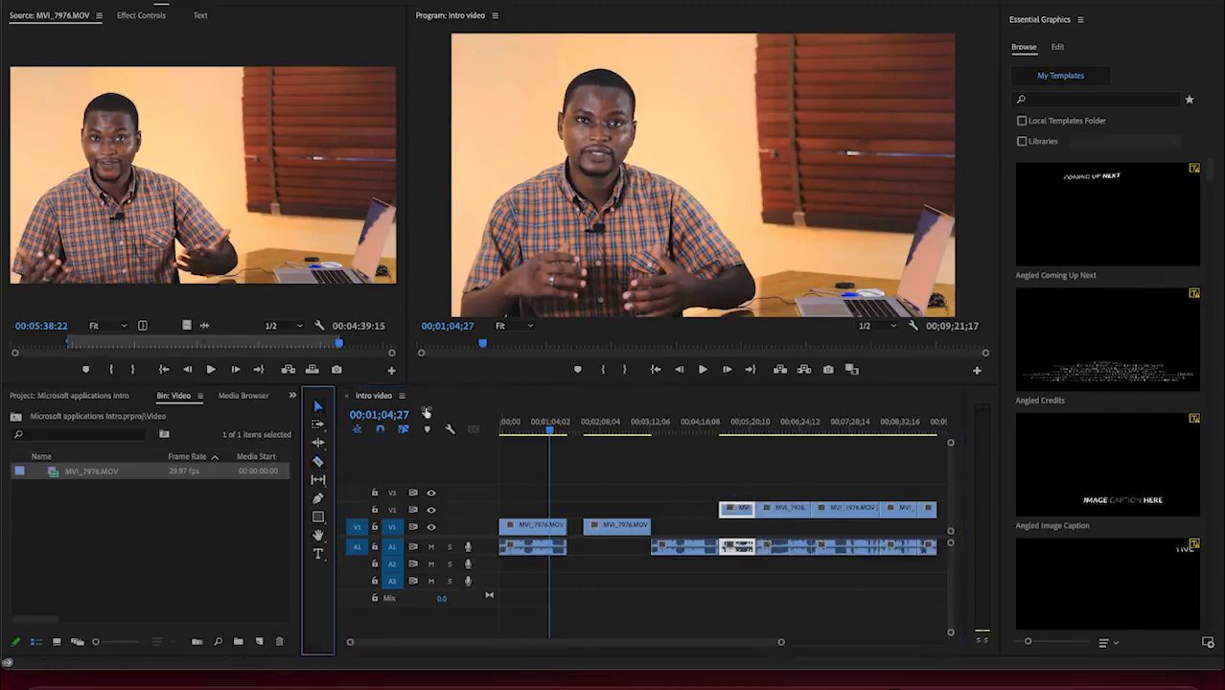
pyautogui.moveTo(737, 515)
pyautogui.mouseDown()
pyautogui.moveTo(745, 502)
pyautogui.moveTo(695, 501)
pyautogui.moveTo(744, 498)
pyautogui.mouseUp()
pyautogui.moveTo(904, 516); pyautogui.dragTo(899, 474)
# Step: Move the third cut piece from V2 up to V4 and back down to V2
pyautogui.click(849, 511)
pyautogui.moveTo(849, 511); pyautogui.dragTo(849, 476)
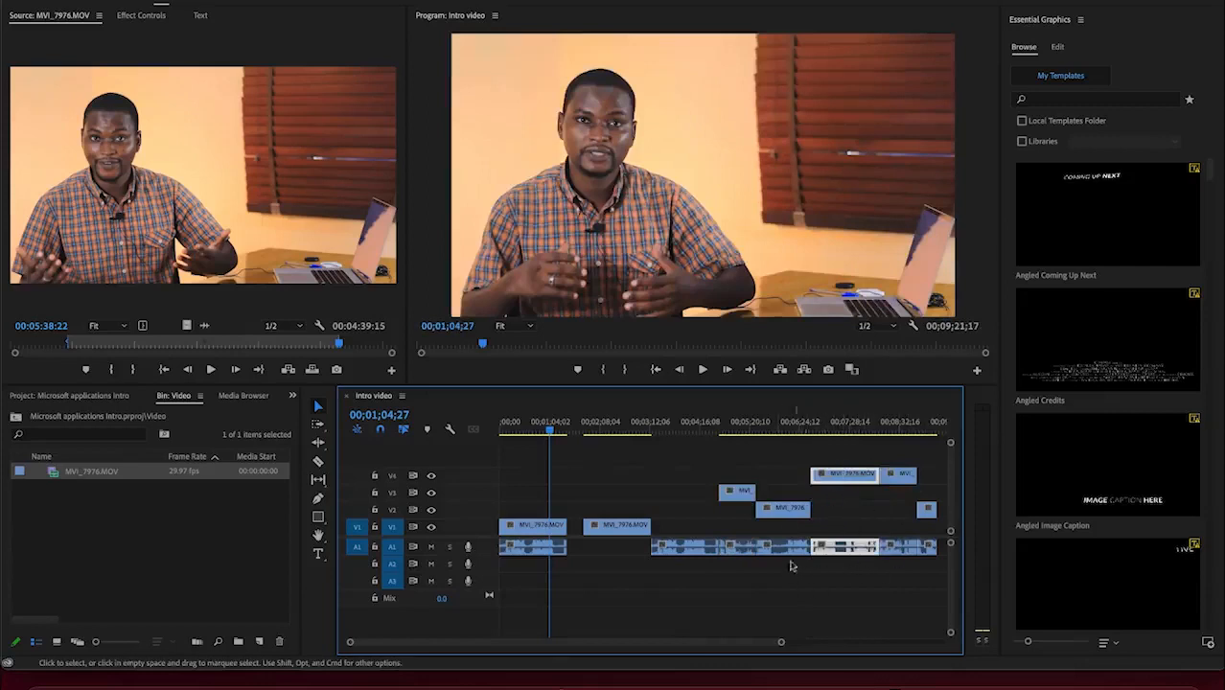
pyautogui.moveTo(841, 476); pyautogui.dragTo(846, 510)
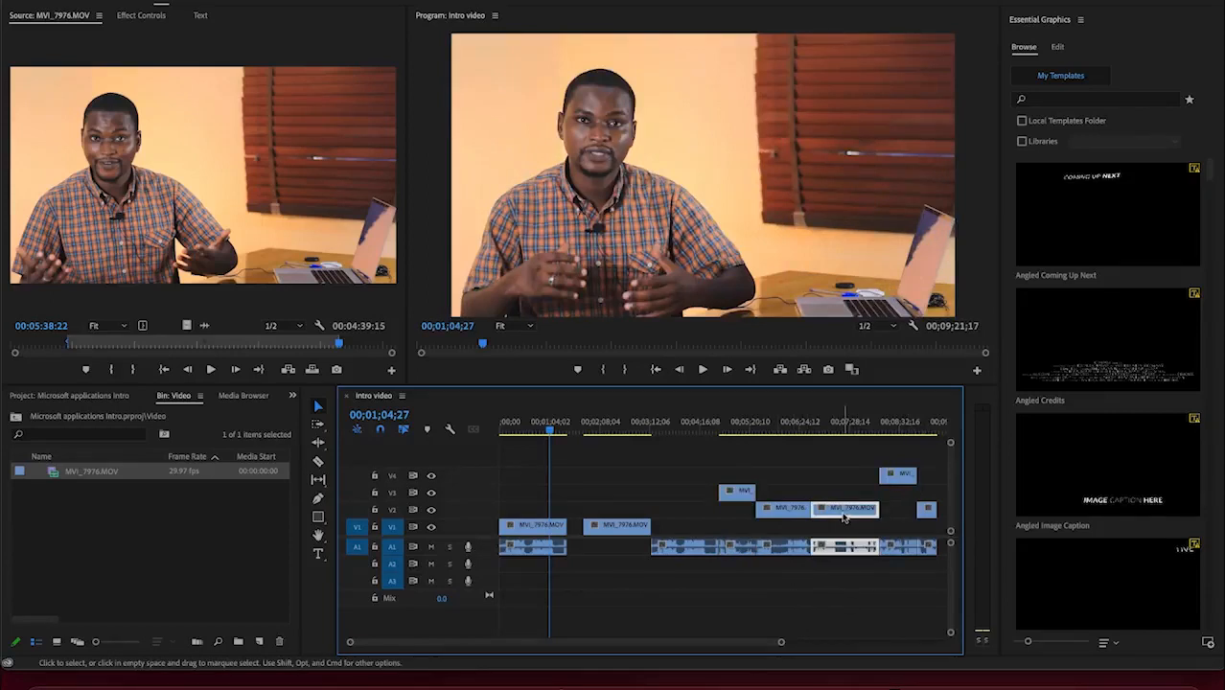
# Step: Unlink the video and audio of the third cut piece on V2
pyautogui.rightClick(843, 518)
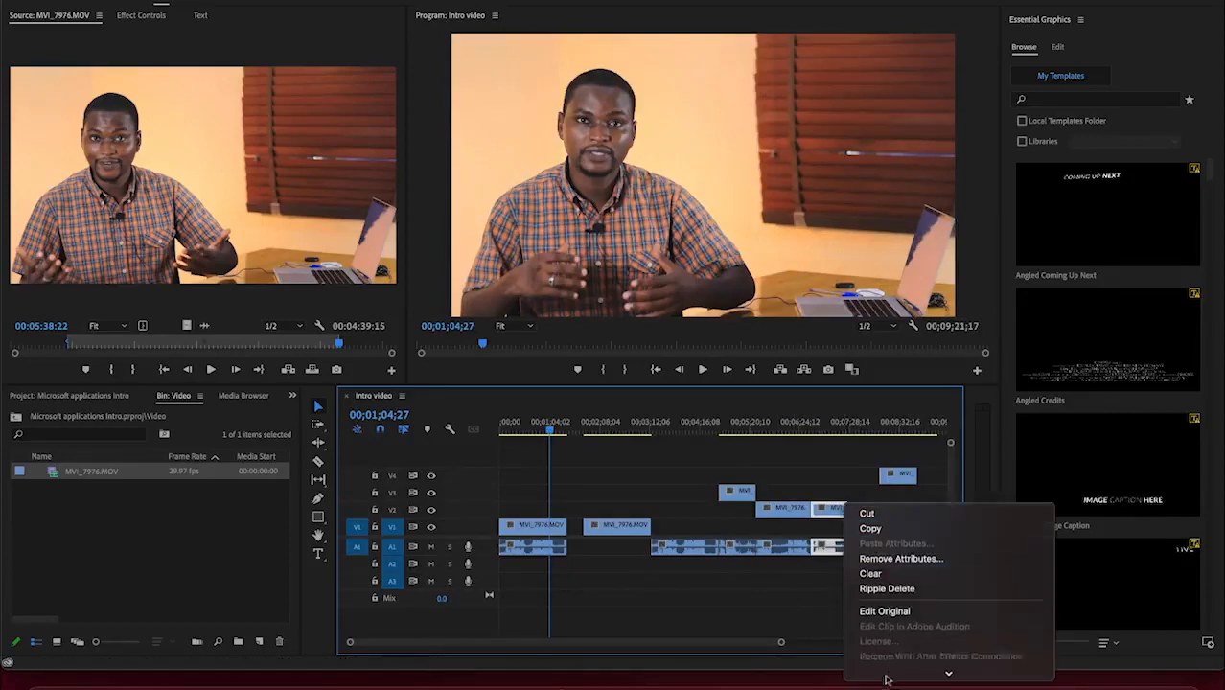
pyautogui.scroll(-5, 896, 670)
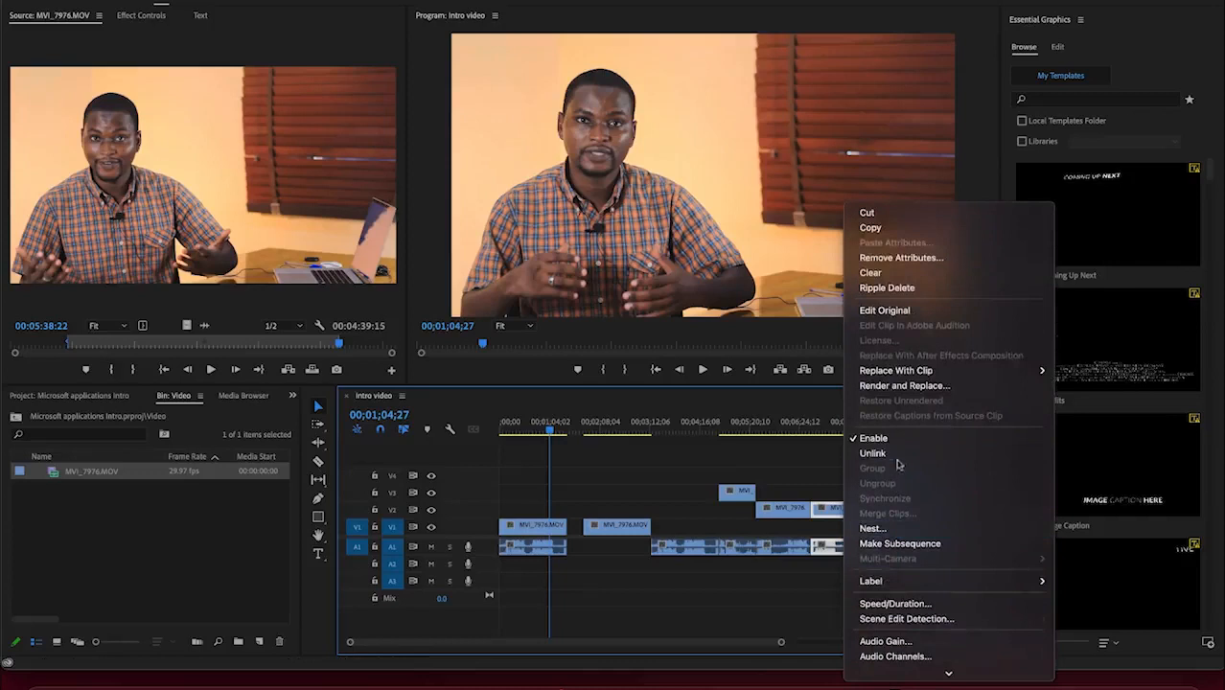
pyautogui.click(899, 458)
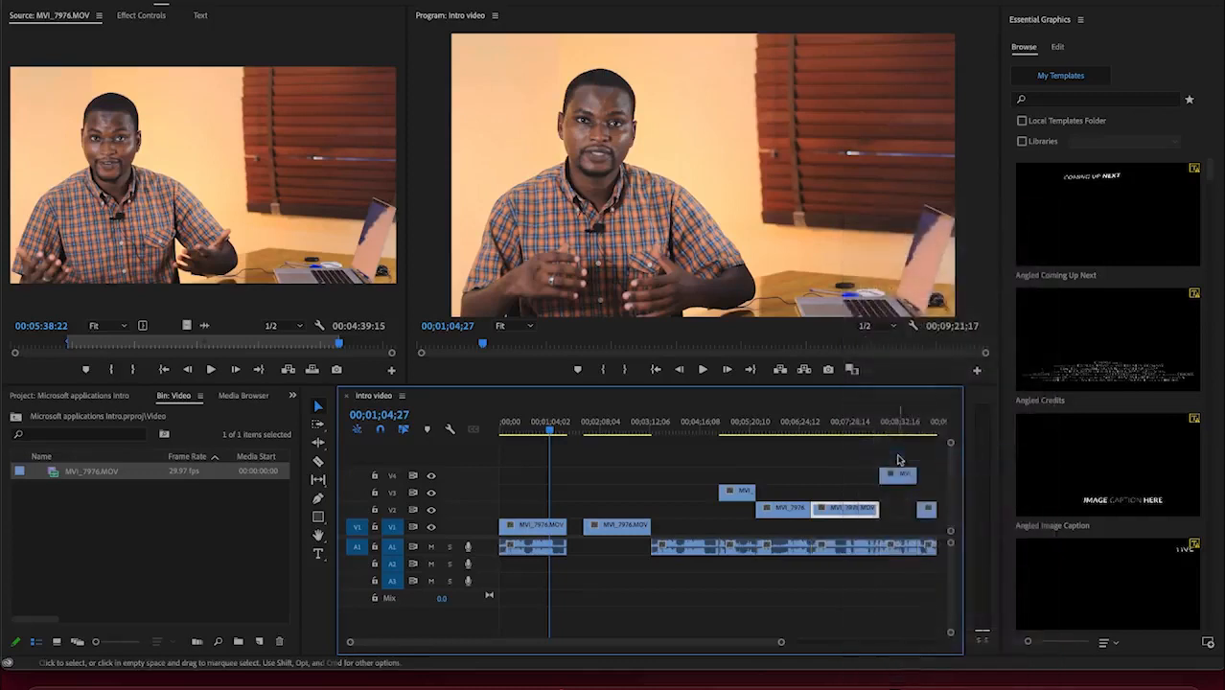
# Step: Select the audio and the video of the unlinked third cut piece separately to check their independence
pyautogui.click(848, 546)
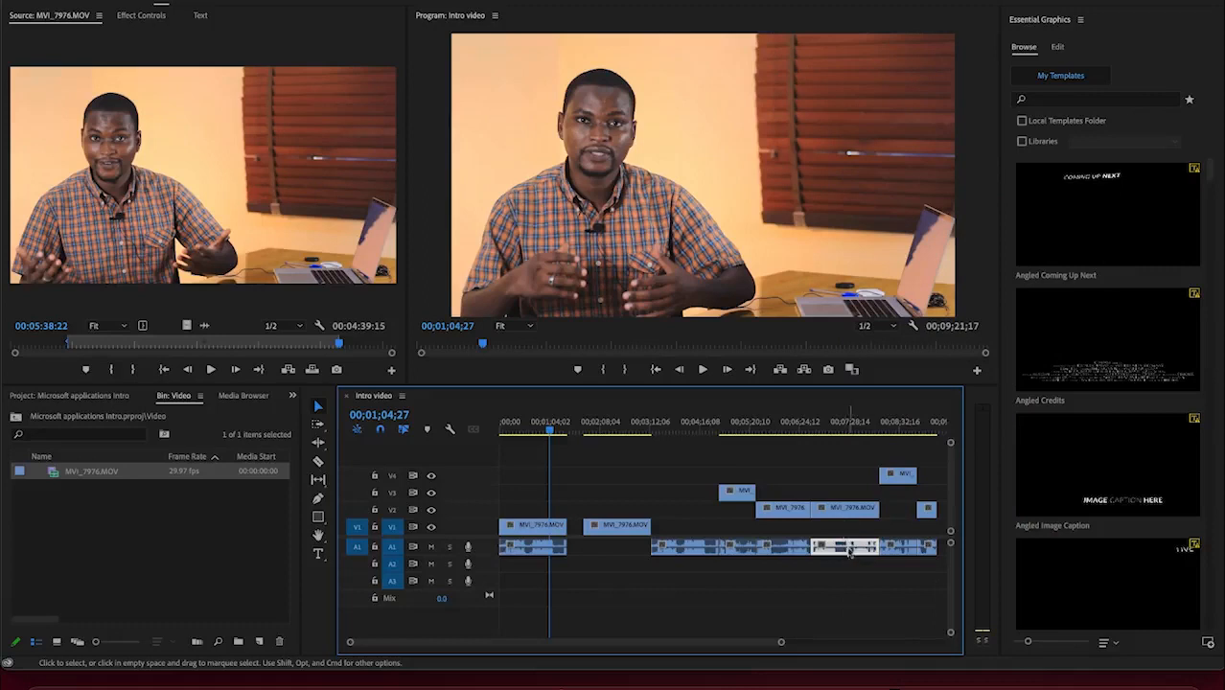
pyautogui.click(843, 514)
pyautogui.moveTo(844, 512)
pyautogui.mouseDown()
pyautogui.moveTo(714, 481)
pyautogui.moveTo(656, 491)
pyautogui.moveTo(858, 494)
pyautogui.moveTo(853, 513)
pyautogui.mouseUp()
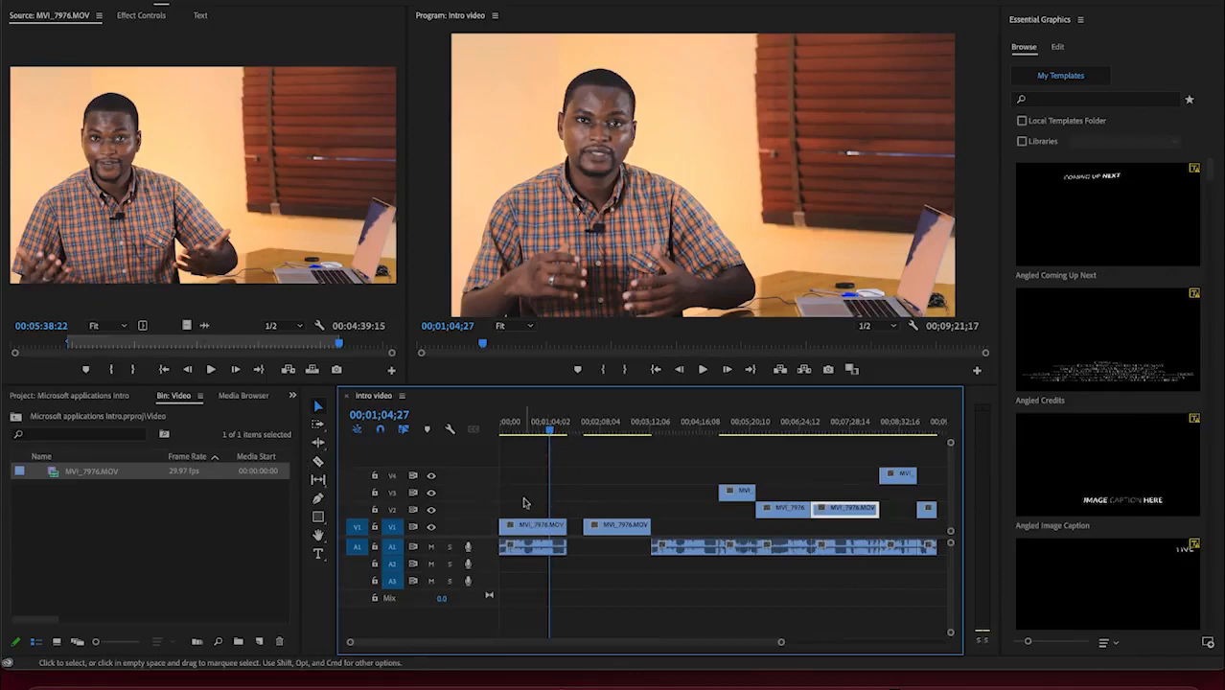
# Step: Delete the two clips on V1 with their audio and move all remaining clips to the start of the sequence
pyautogui.moveTo(523, 502); pyautogui.dragTo(602, 566)
pyautogui.press('Delete')
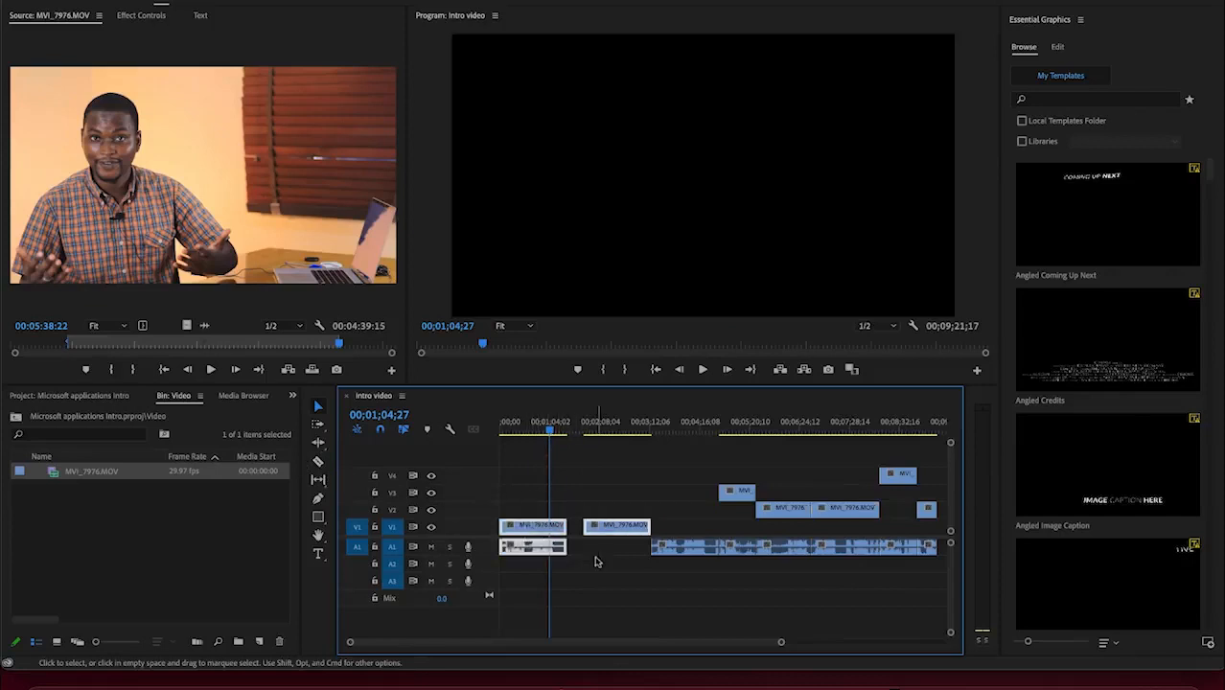
pyautogui.click(677, 552)
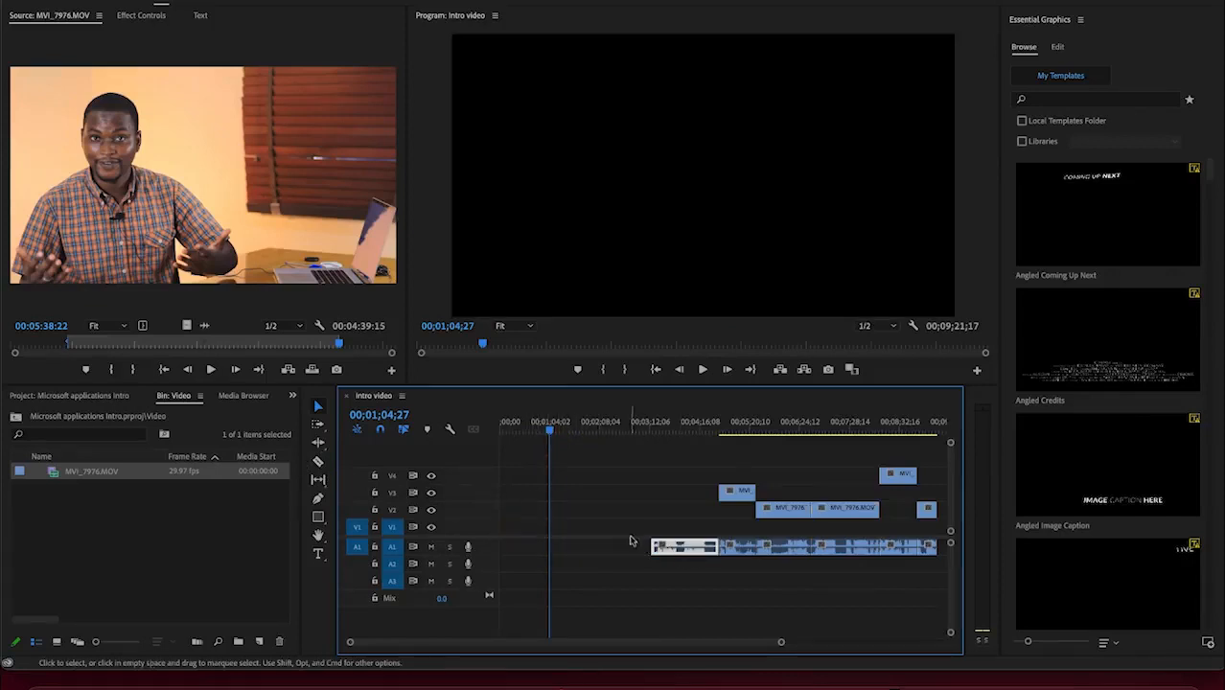
pyautogui.moveTo(640, 529); pyautogui.dragTo(926, 577)
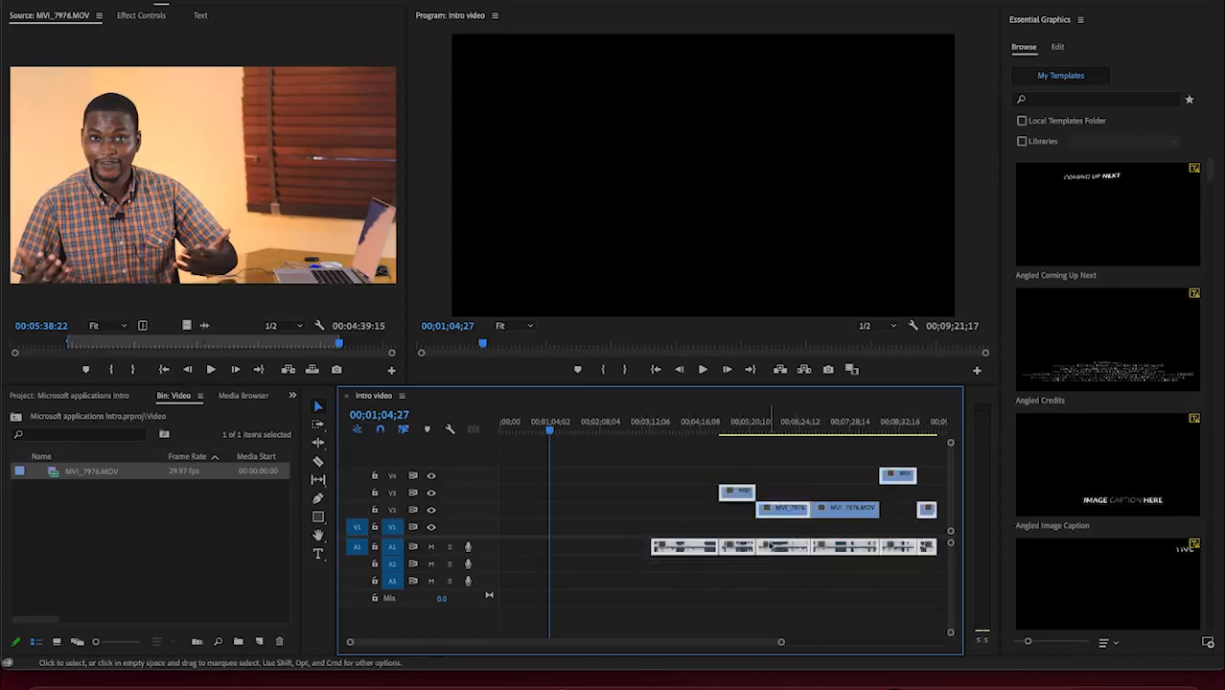
pyautogui.moveTo(772, 548); pyautogui.dragTo(600, 548)
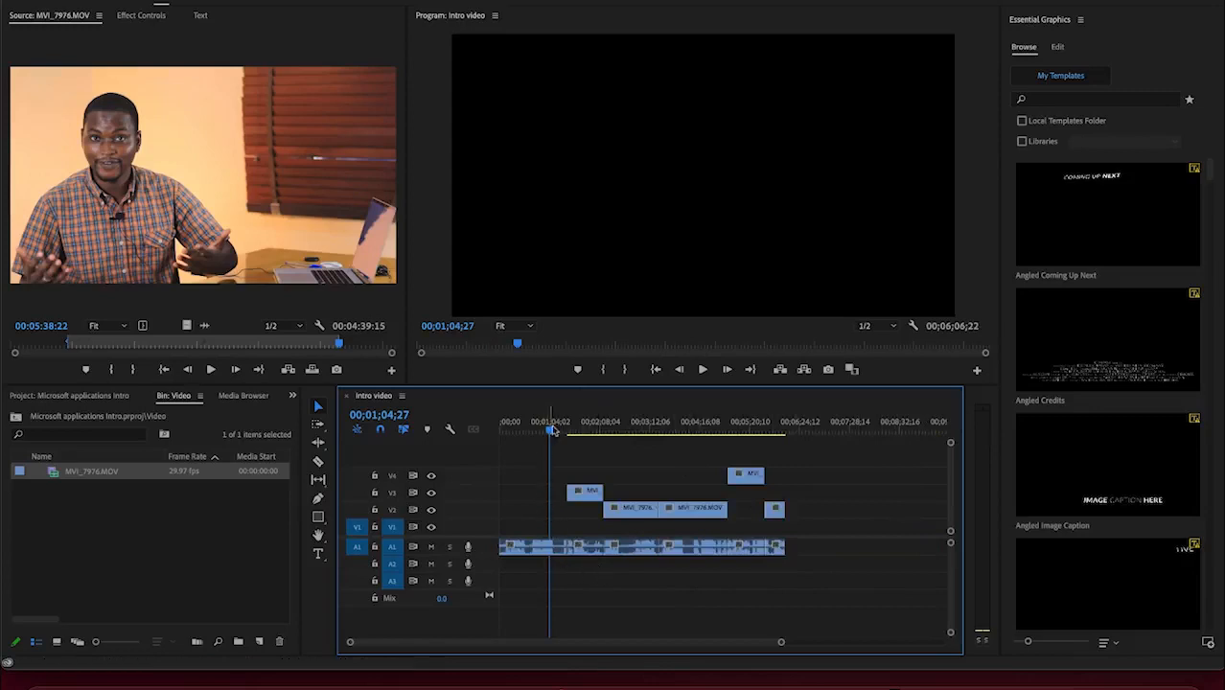
# Step: Clear the first audio clip on A1 and undo the removal
pyautogui.moveTo(552, 432); pyautogui.dragTo(523, 432)
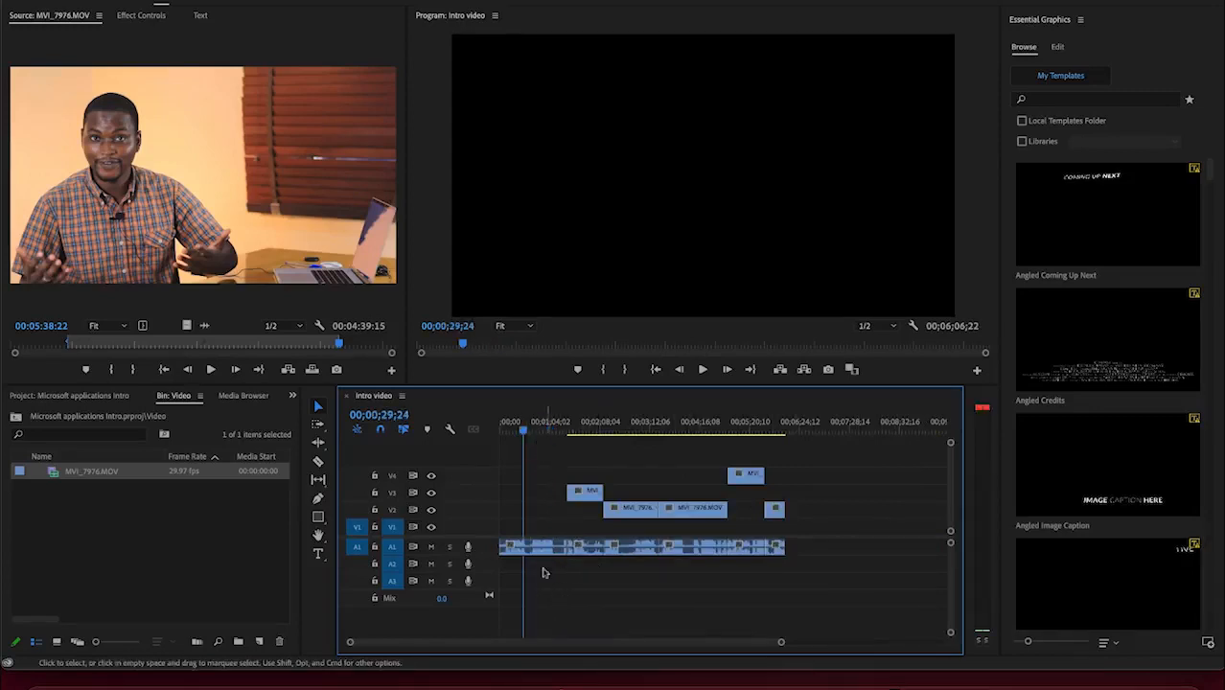
pyautogui.click(541, 554)
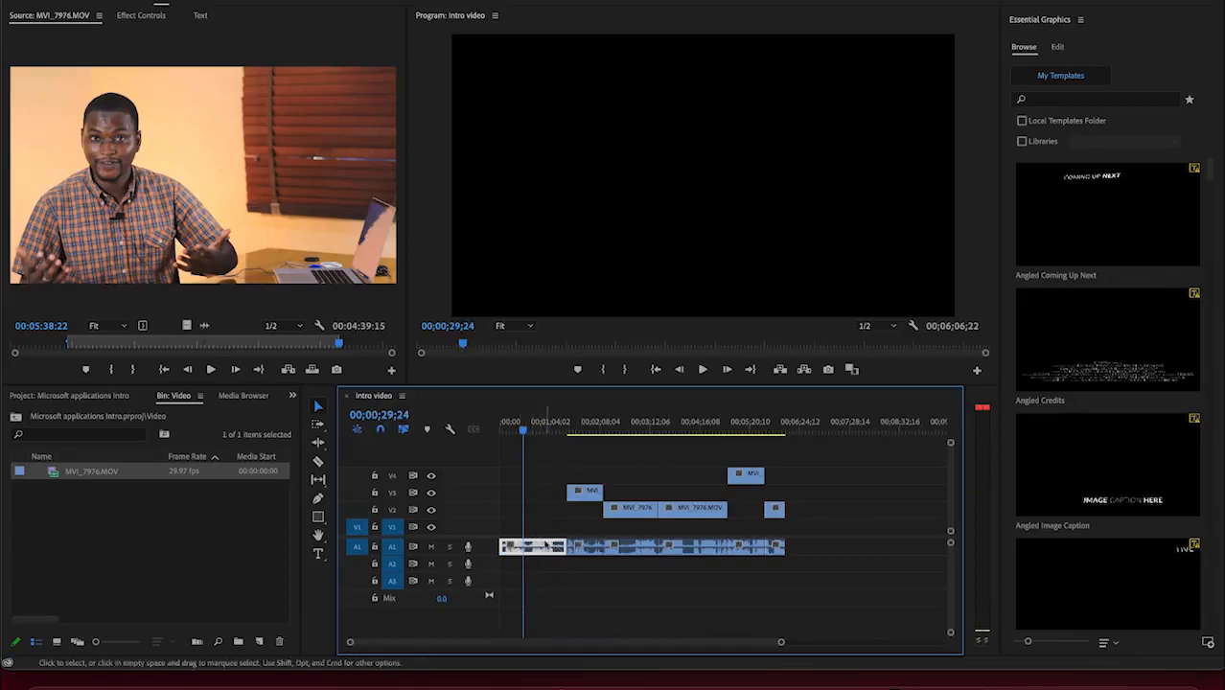
pyautogui.rightClick(543, 547)
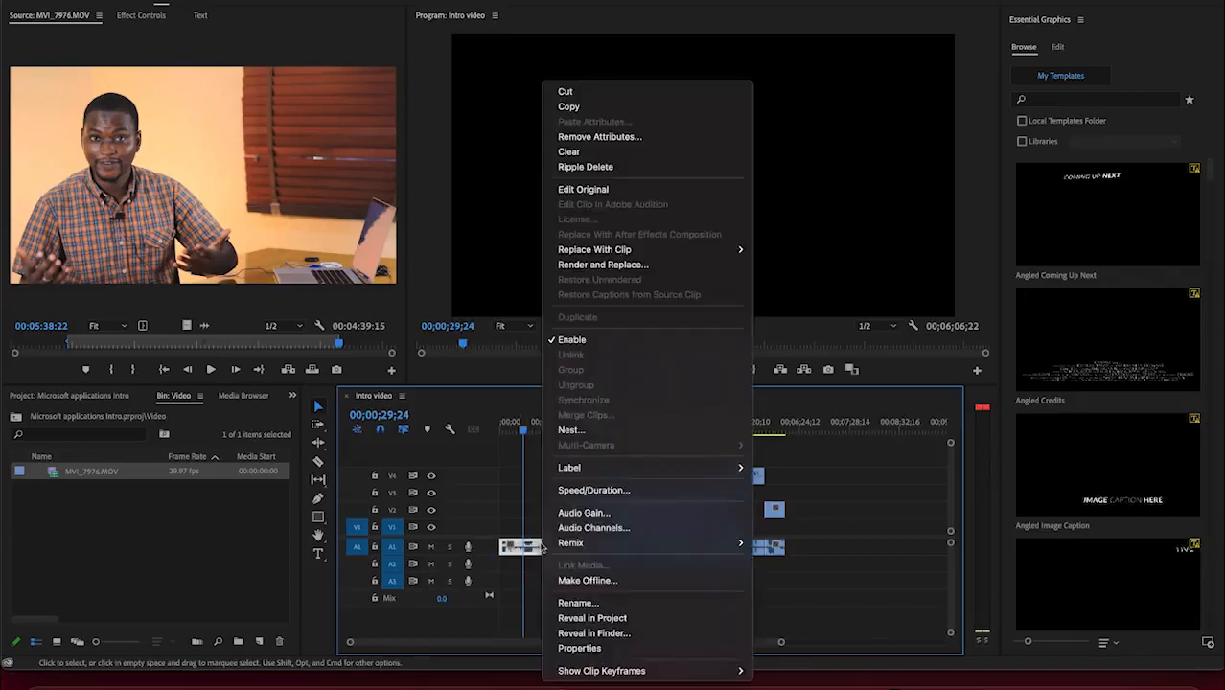
pyautogui.click(606, 154)
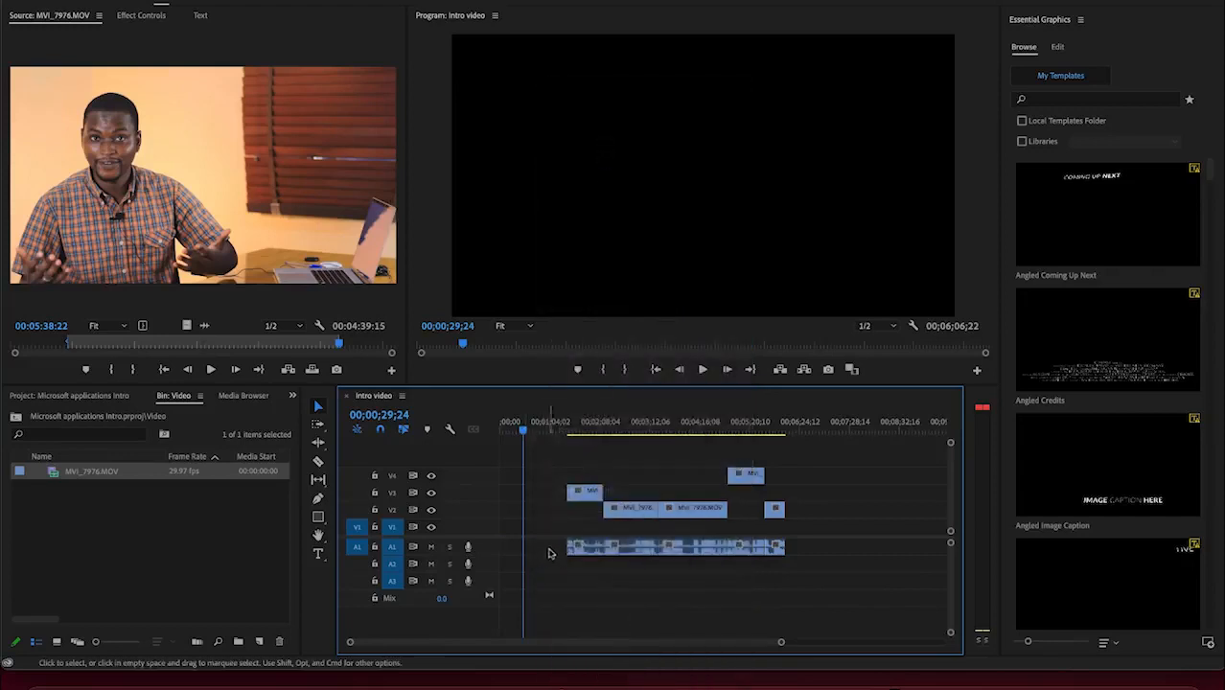
pyautogui.press('super+z')
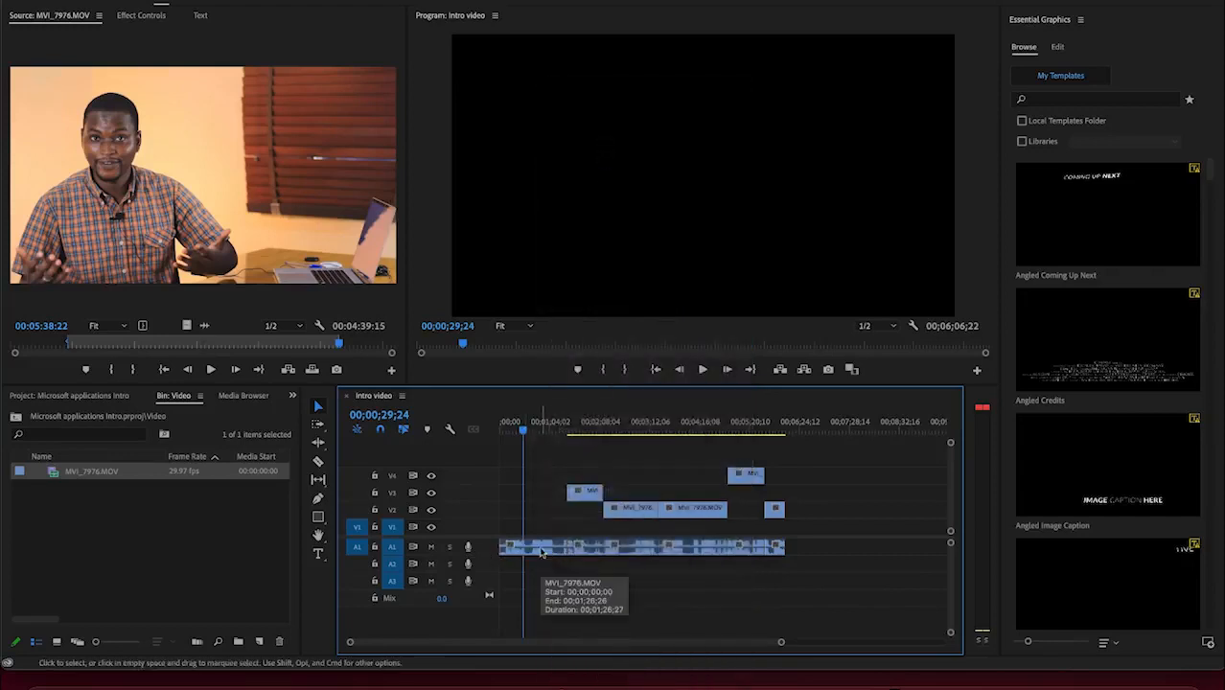
# Step: Delete the first audio clip on A1 and ripple delete the empty gap before the remaining clips
pyautogui.click(542, 552)
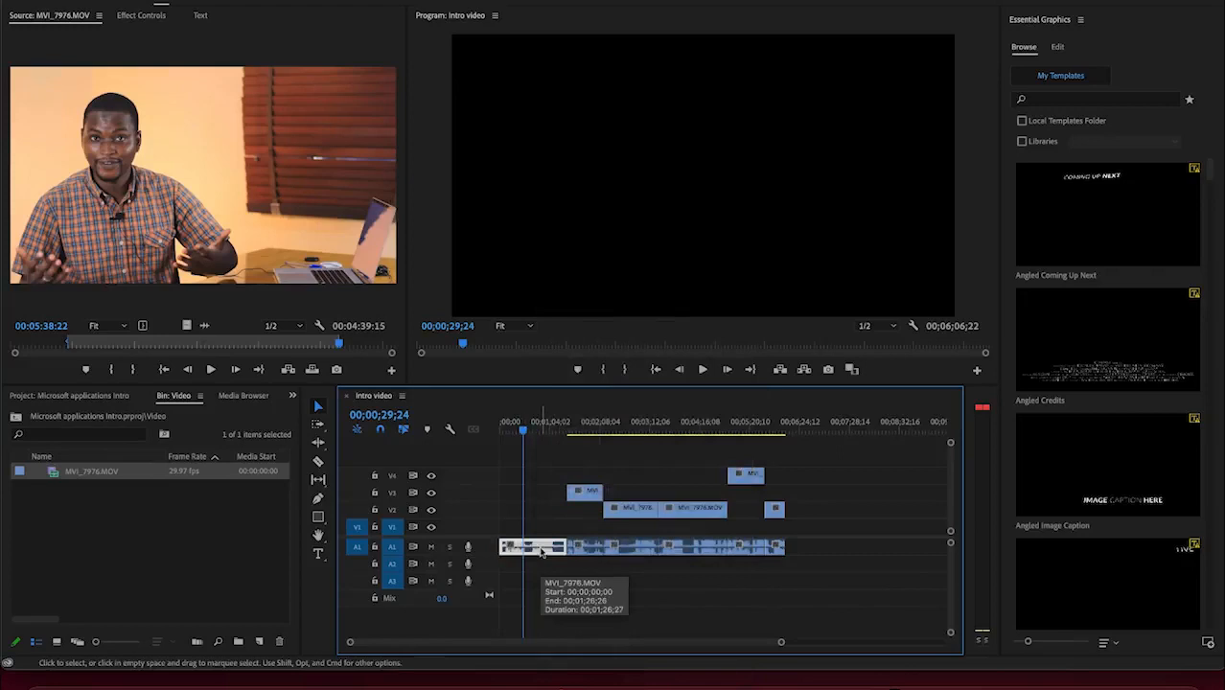
pyautogui.press('Delete')
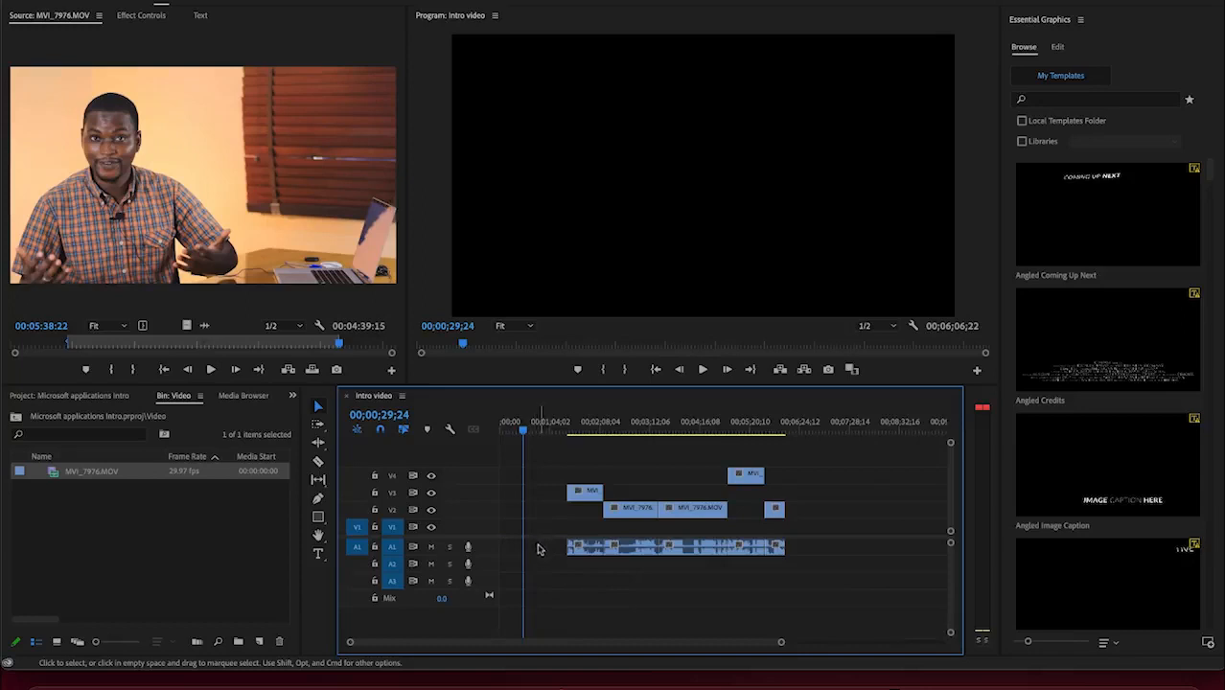
pyautogui.rightClick(538, 548)
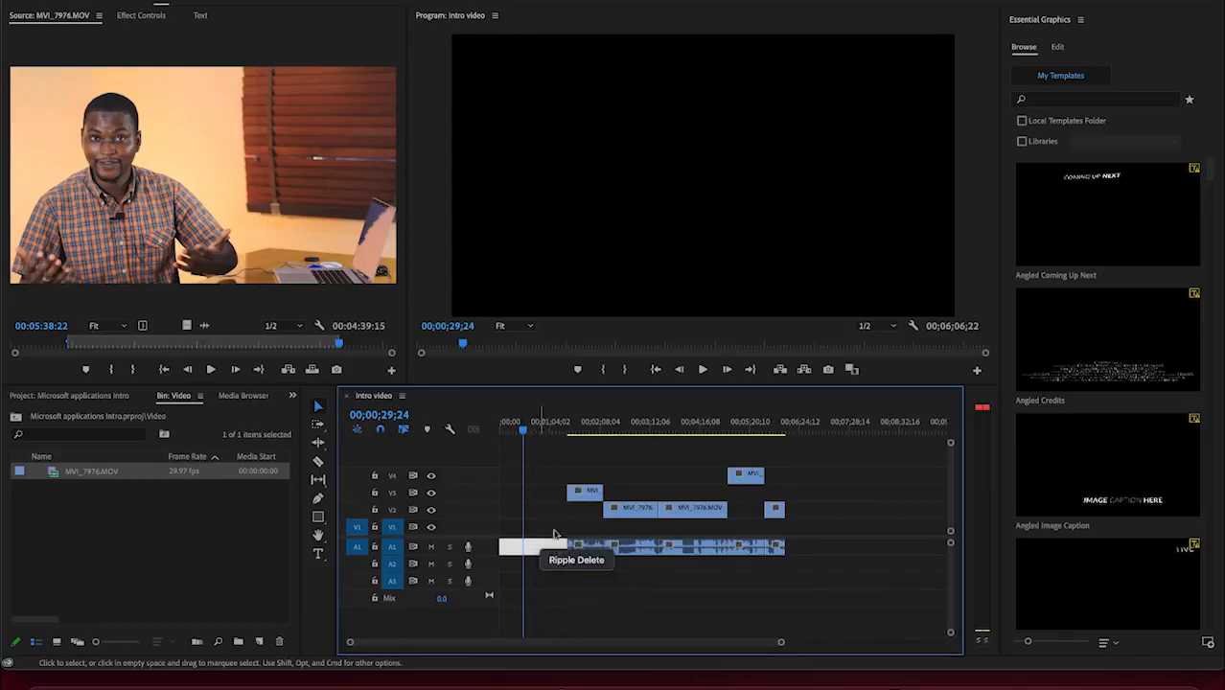
pyautogui.click(564, 600)
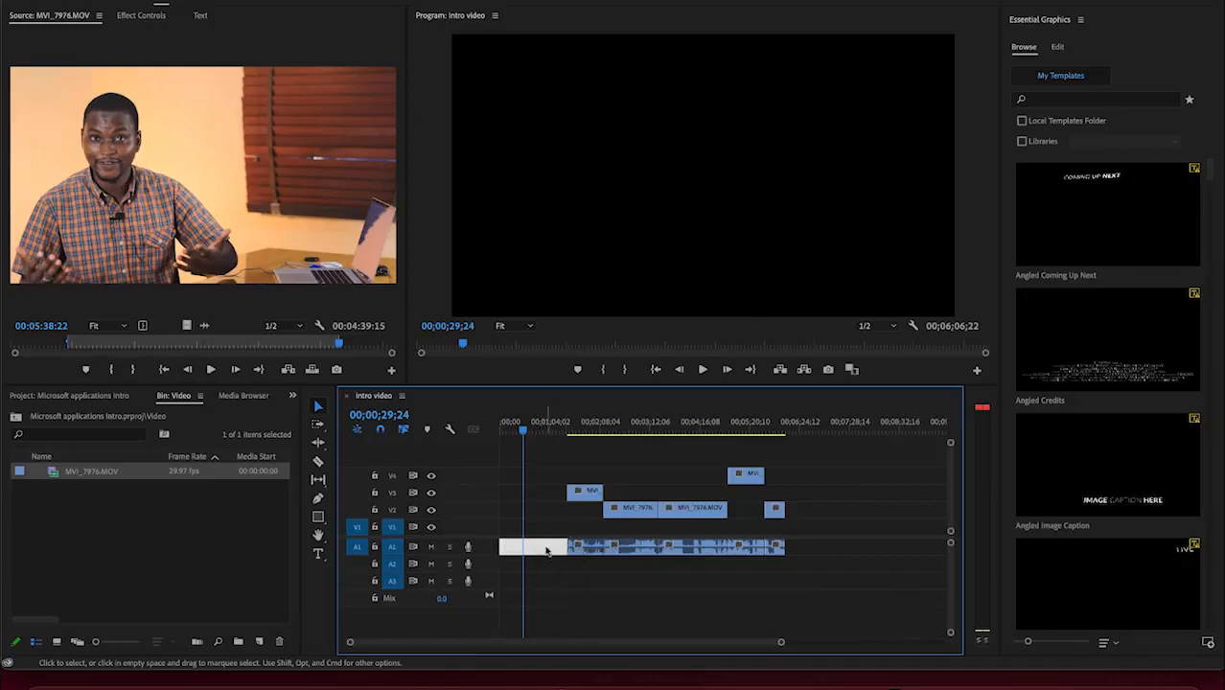
pyautogui.press('Delete')
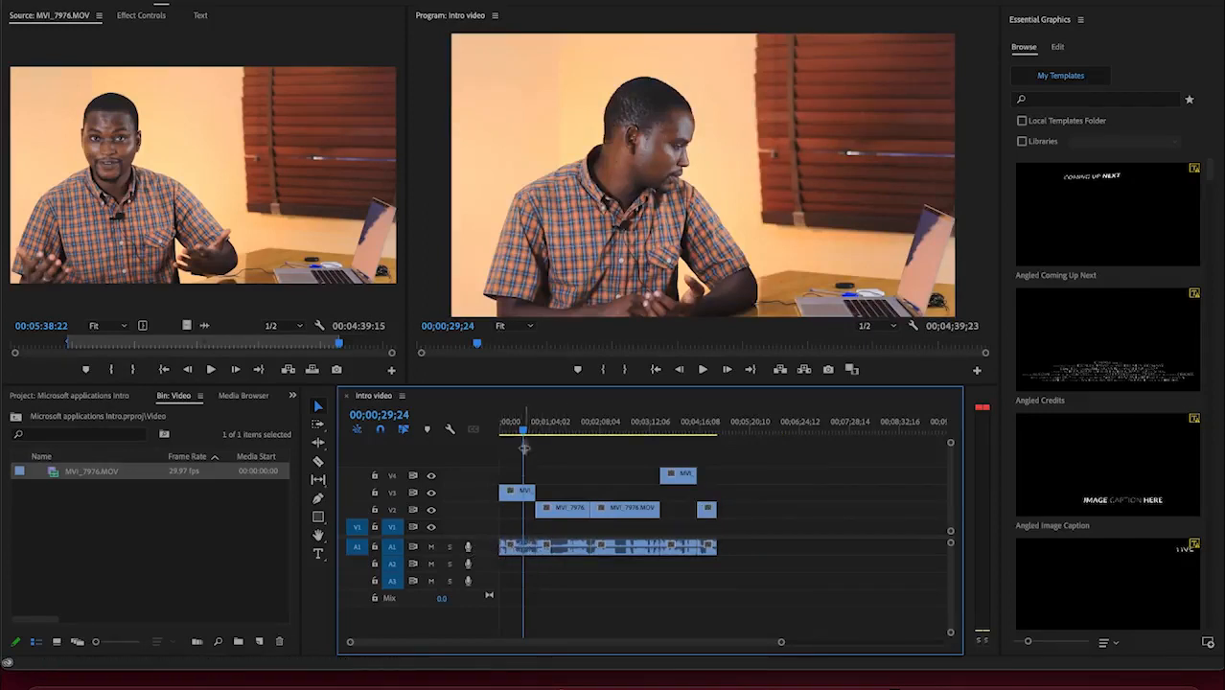
# Step: Preview the sequence's opening and place MVI_7976.MOV from the Source monitor on V1 directly after the last clip
pyautogui.press('space')
pyautogui.moveTo(508, 417); pyautogui.dragTo(455, 427)
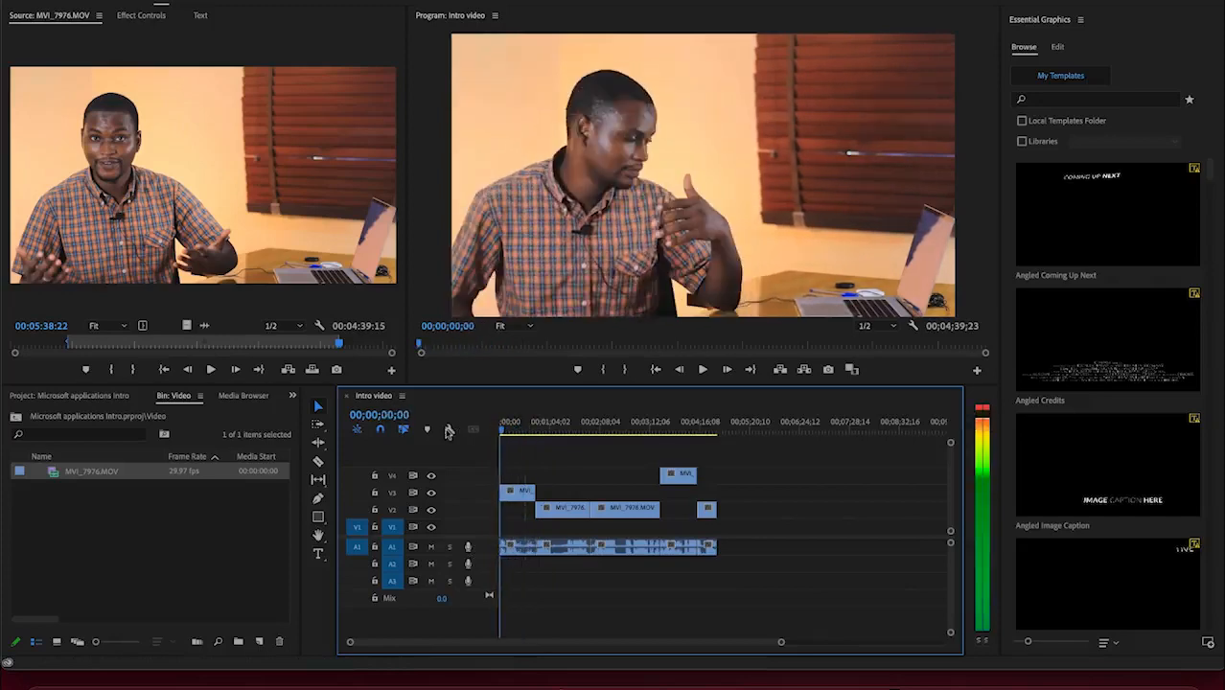
pyautogui.moveTo(446, 428); pyautogui.dragTo(514, 442)
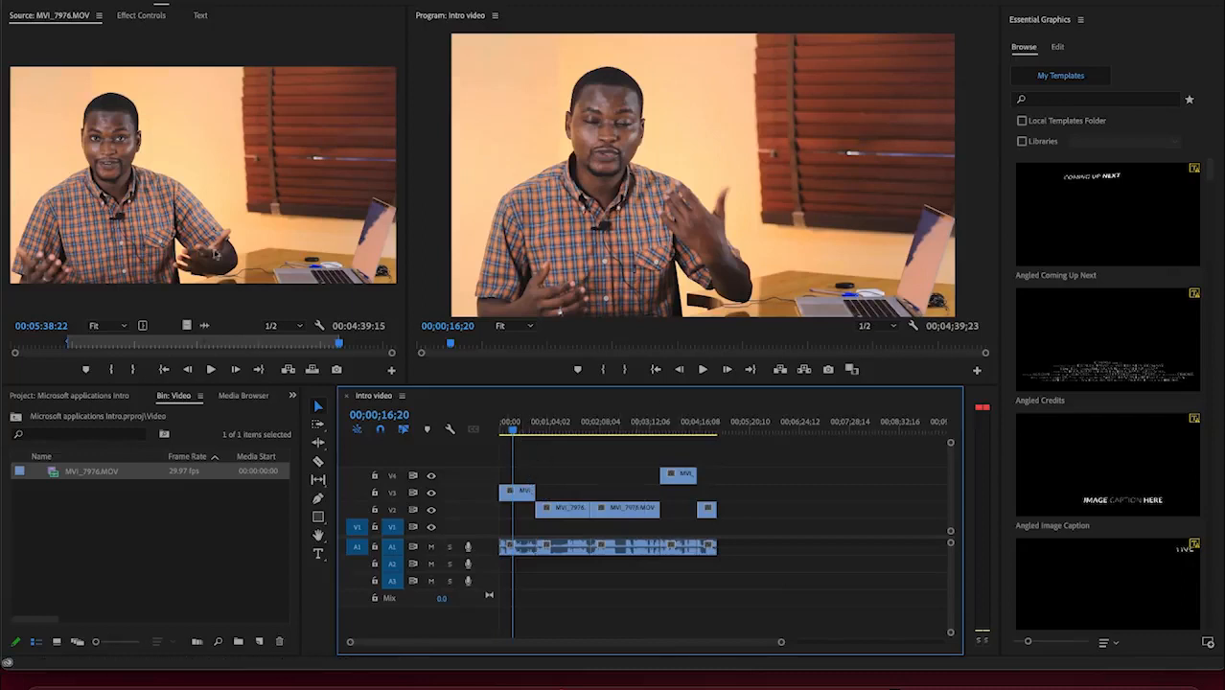
pyautogui.moveTo(206, 197); pyautogui.dragTo(729, 532)
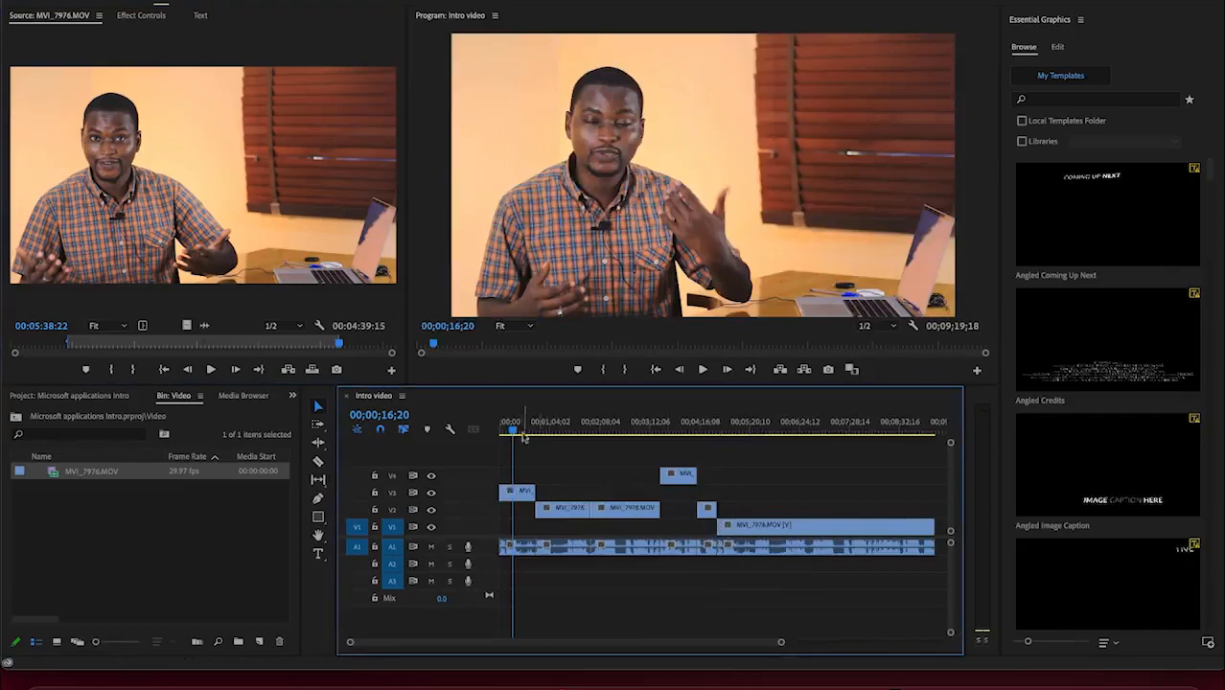
# Step: Ripple trim the V1 clip's end at 00;07;20;11 and its start at 00;05;26;10
pyautogui.moveTo(515, 433); pyautogui.dragTo(841, 510)
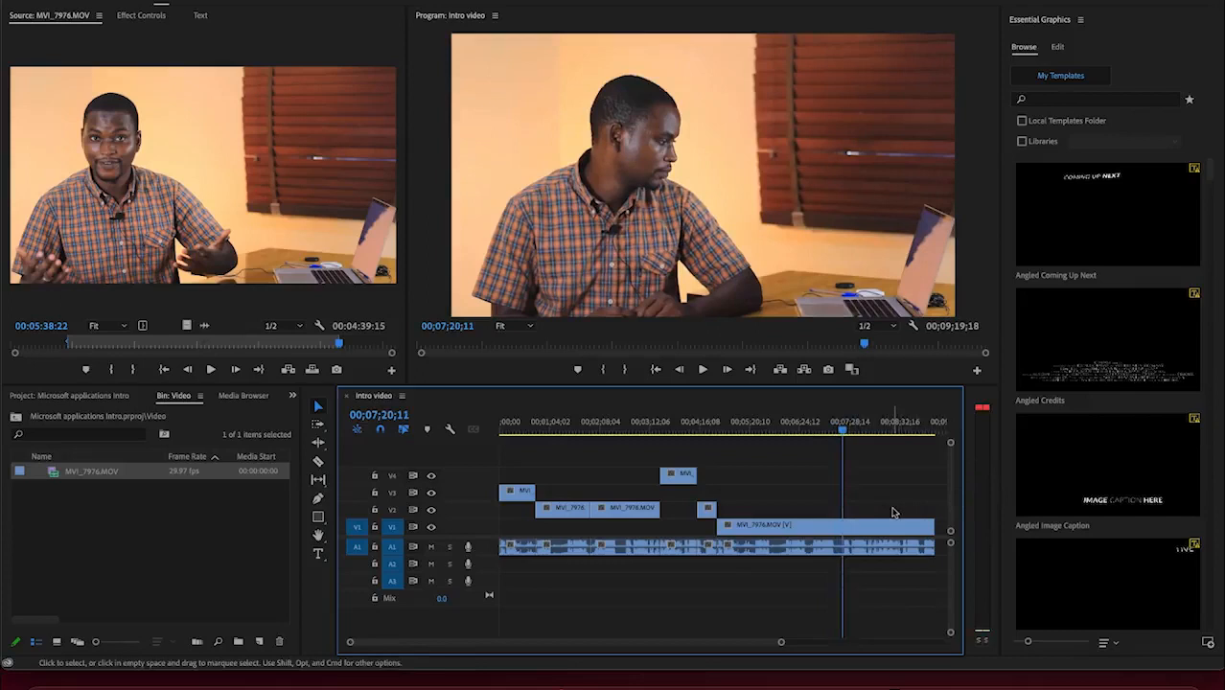
pyautogui.press('w')
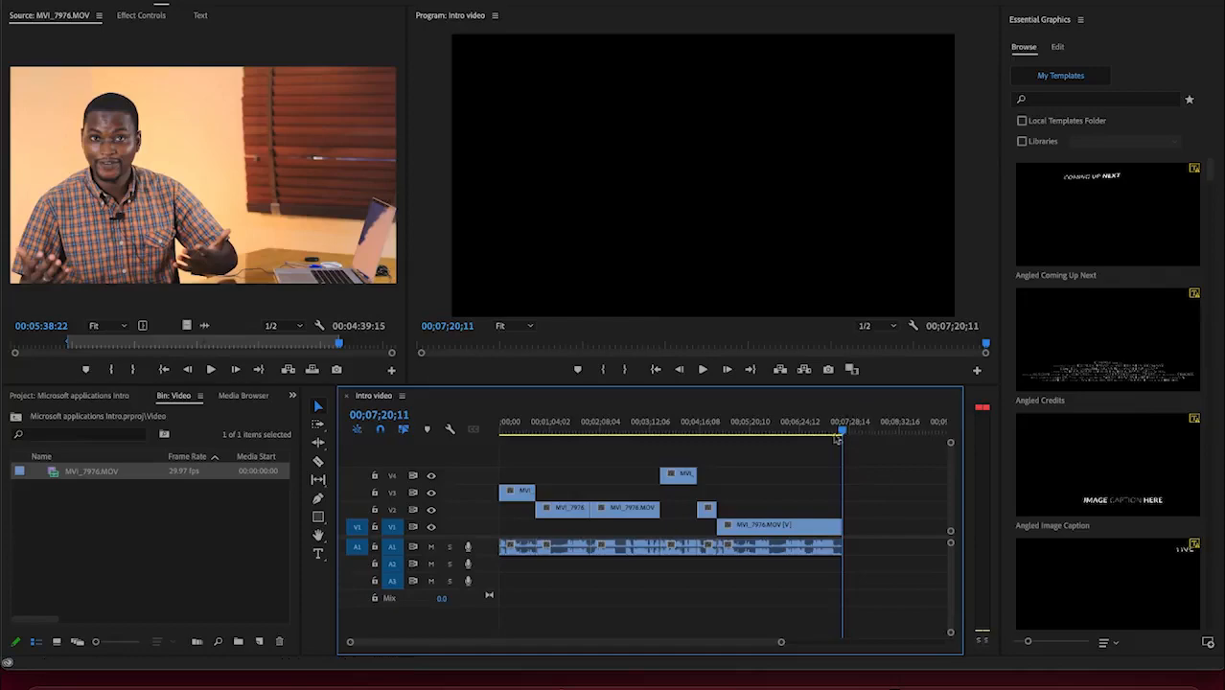
pyautogui.moveTo(840, 431); pyautogui.dragTo(755, 441)
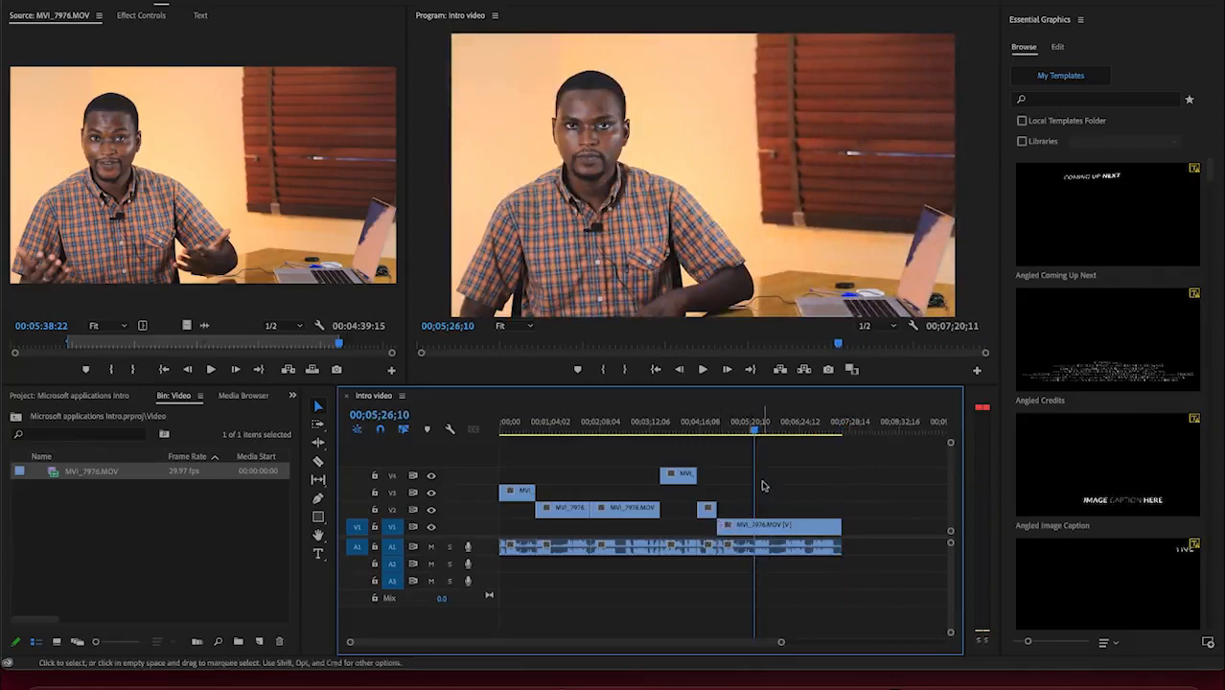
pyautogui.press('q')
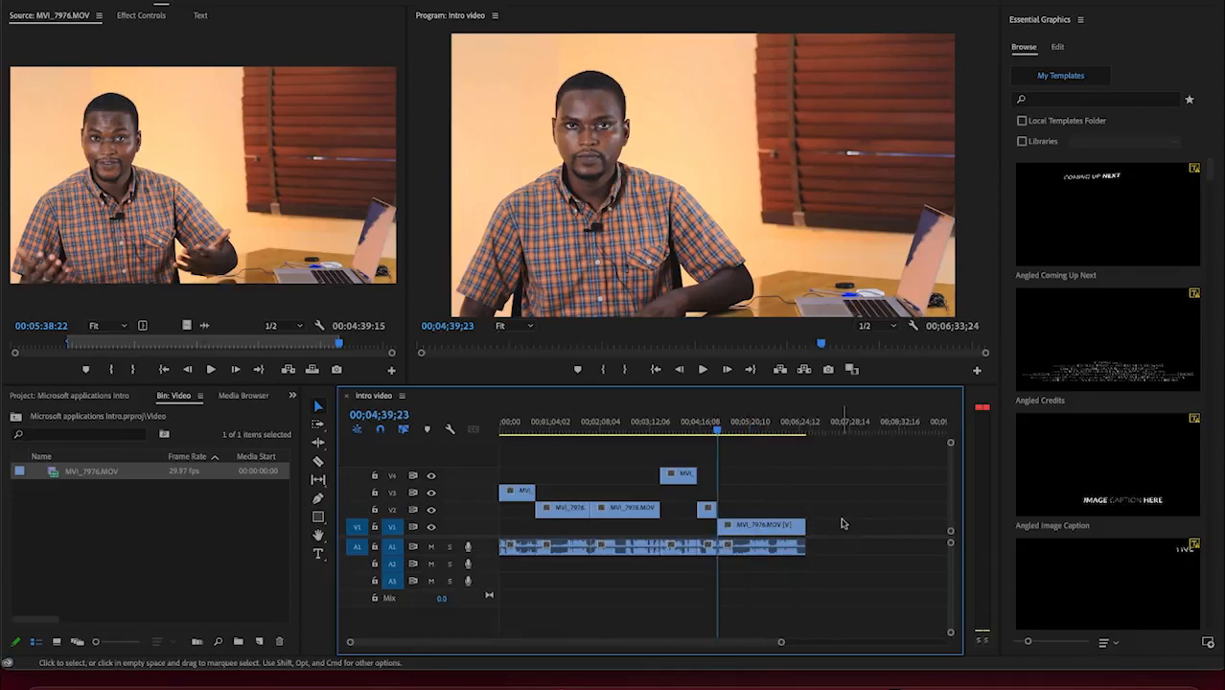
# Step: Ripple delete the last clip on V2 and shorten the V1 clip so it ends at about 00;04;58;01
pyautogui.click(706, 506)
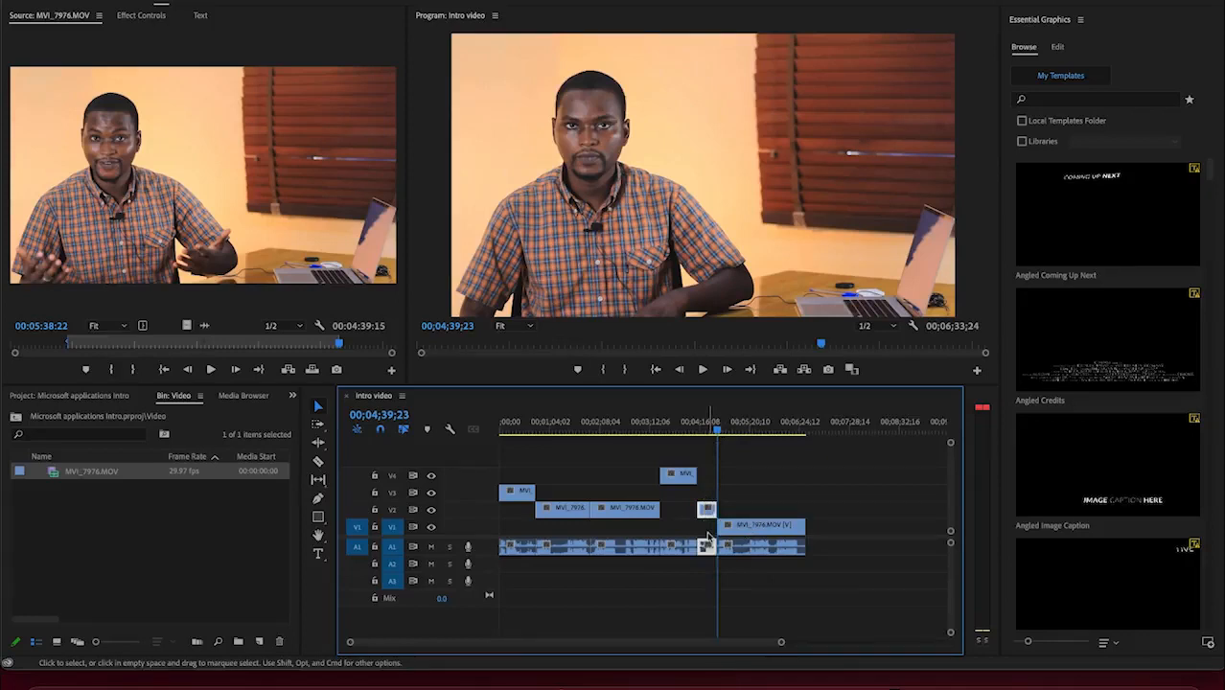
pyautogui.hotkey('shift', 'Delete')
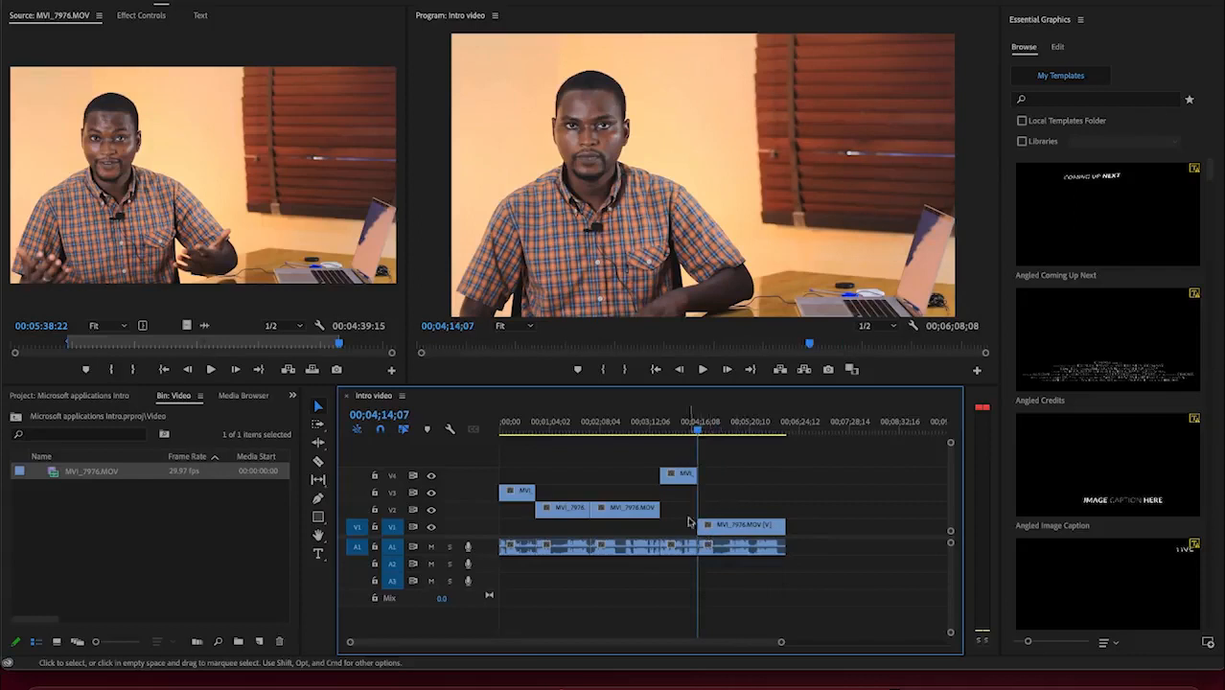
pyautogui.click(783, 526)
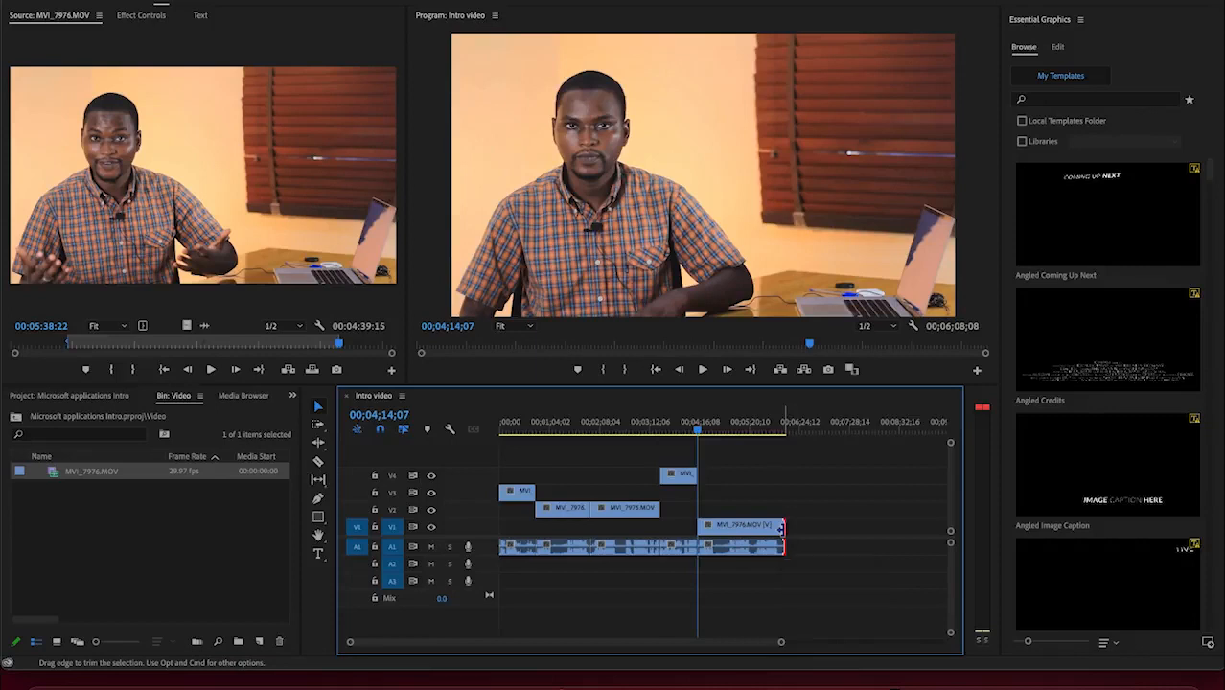
pyautogui.moveTo(781, 528); pyautogui.dragTo(725, 533)
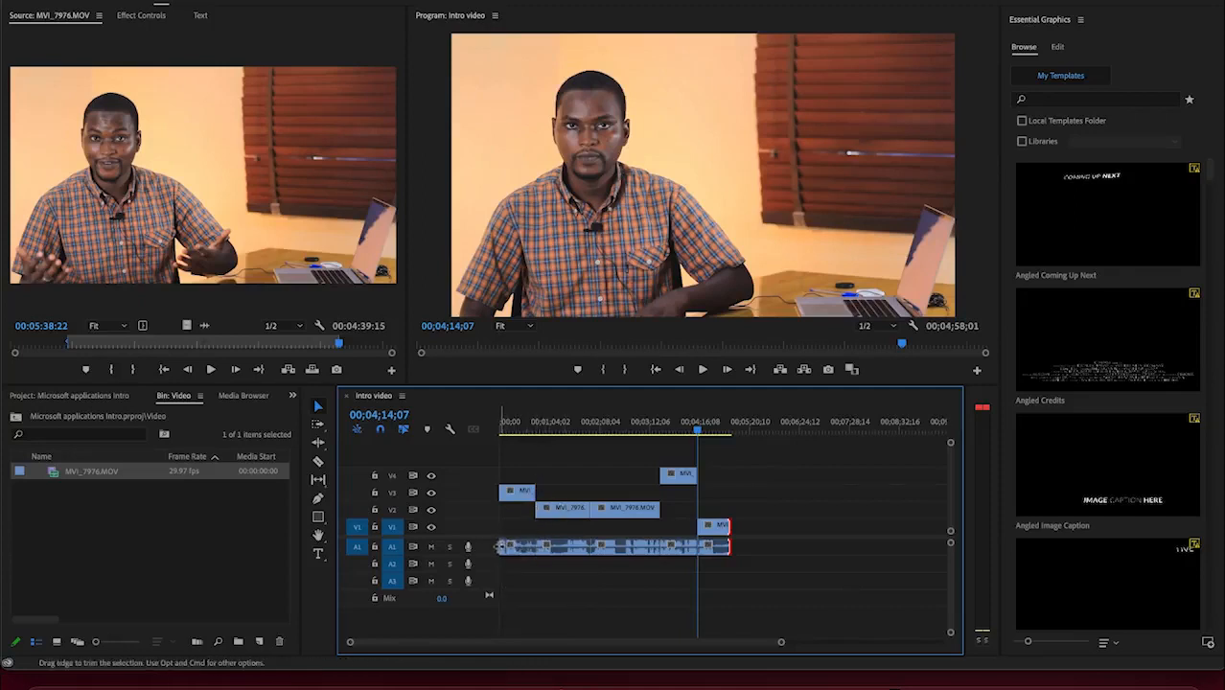
# Step: Trim away the first clip on V3 with its audio and ripple delete the gap at the sequence start
pyautogui.moveTo(500, 546); pyautogui.dragTo(534, 546)
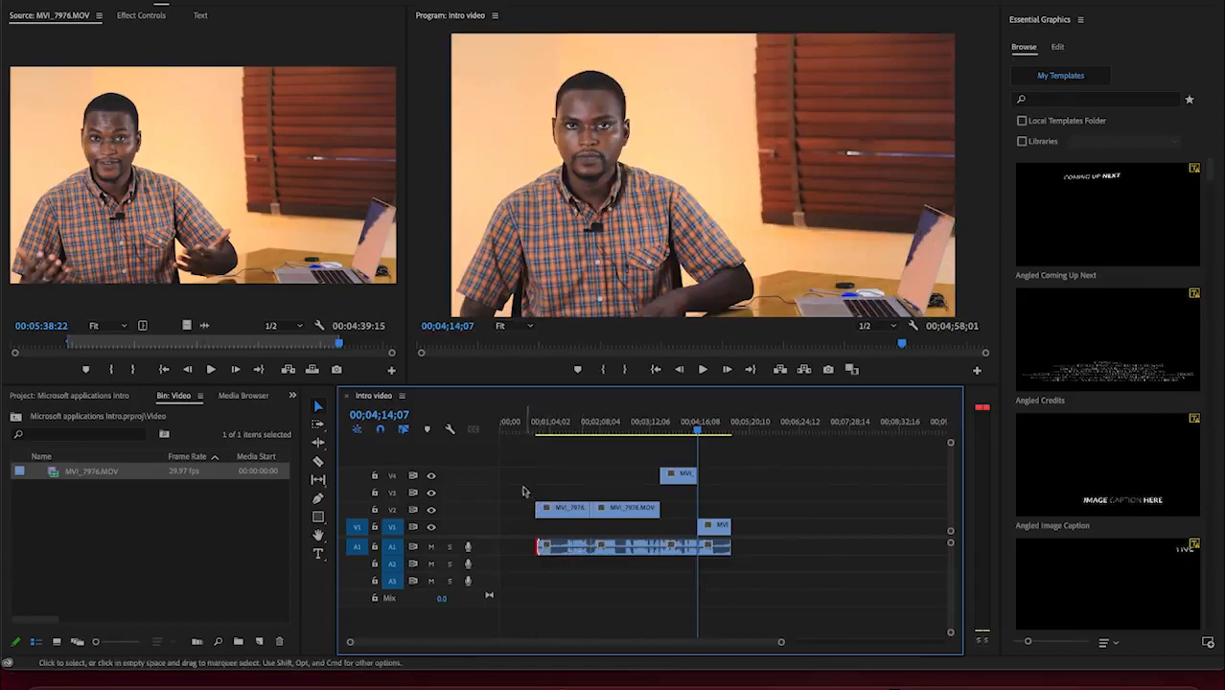
pyautogui.click(523, 514)
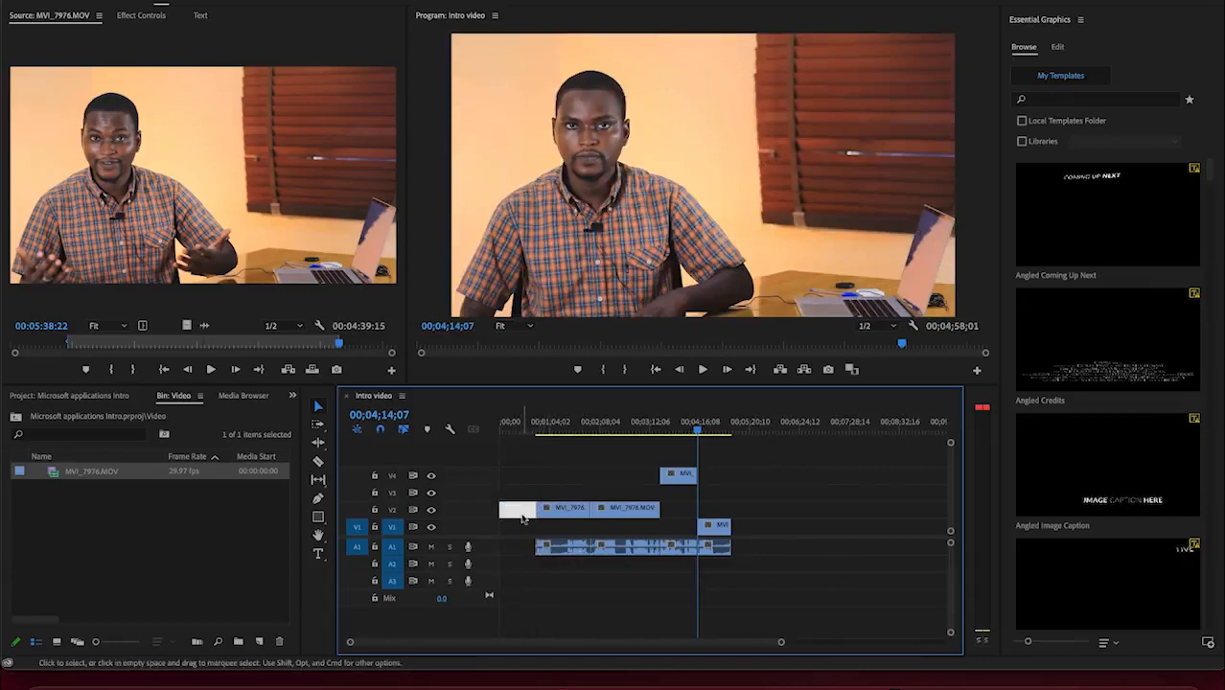
pyautogui.press('Delete')
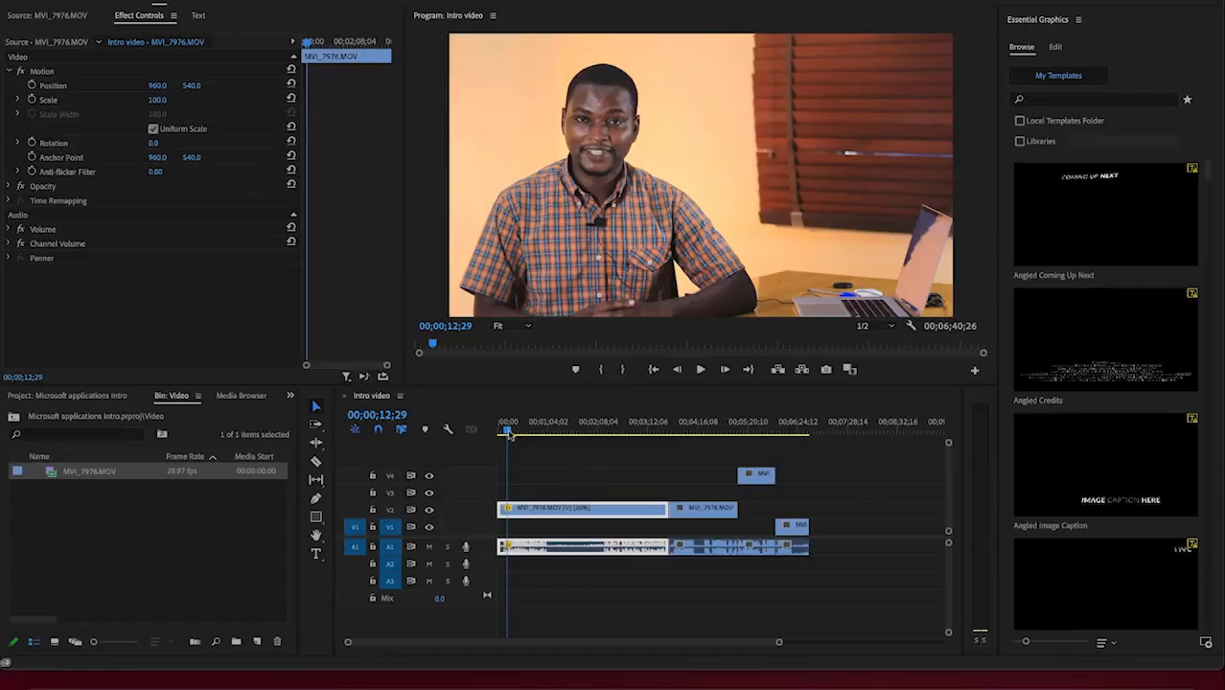
# Step: Undo the 30% speed change on the first V2 clip and move the following clips directly against its end
pyautogui.click(509, 434)
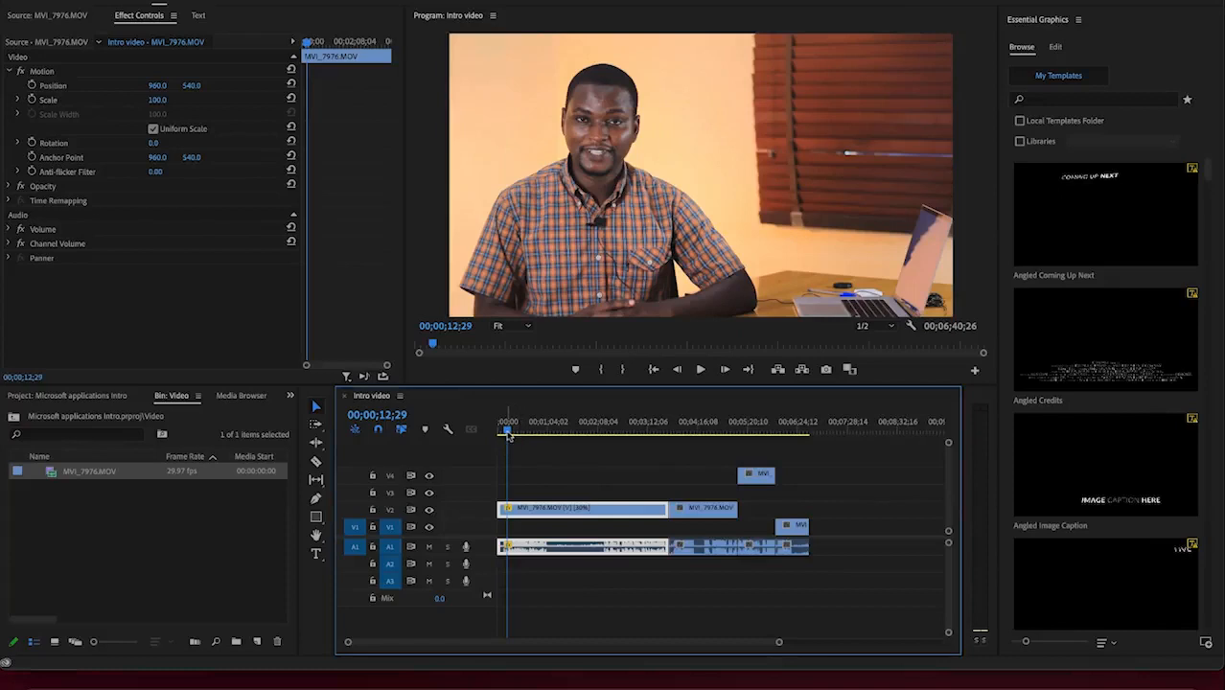
pyautogui.moveTo(509, 436); pyautogui.dragTo(505, 436)
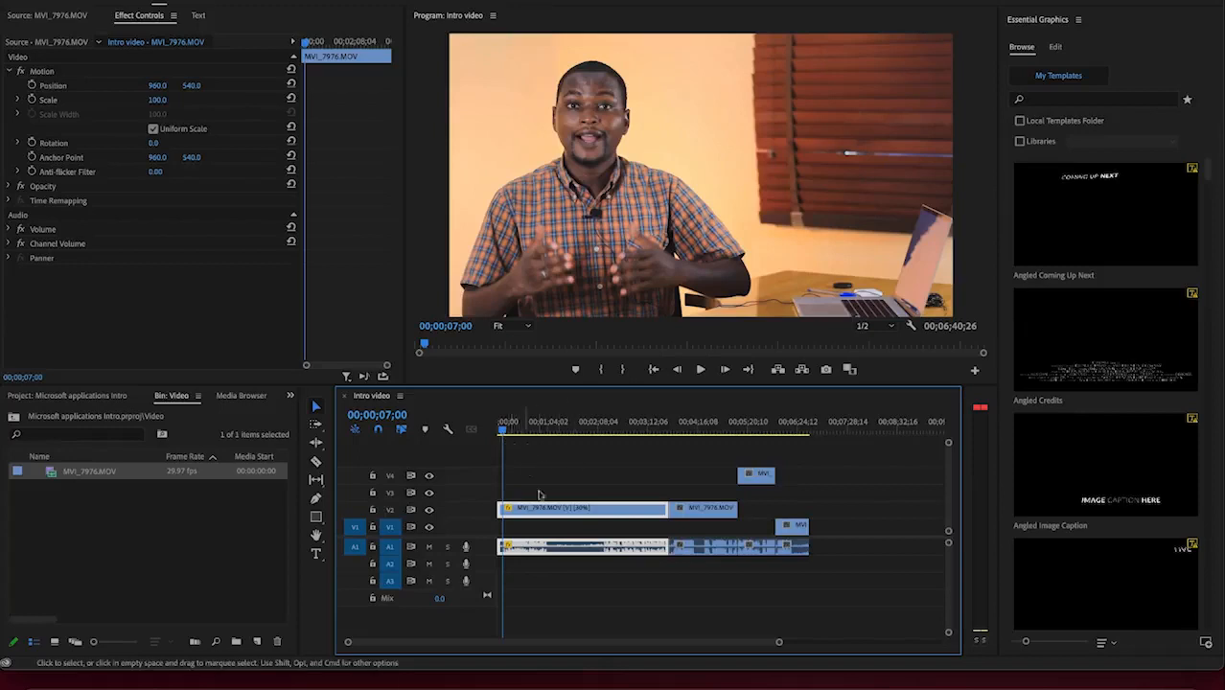
pyautogui.rightClick(552, 518)
pyautogui.click(570, 468)
pyautogui.press('super+z')
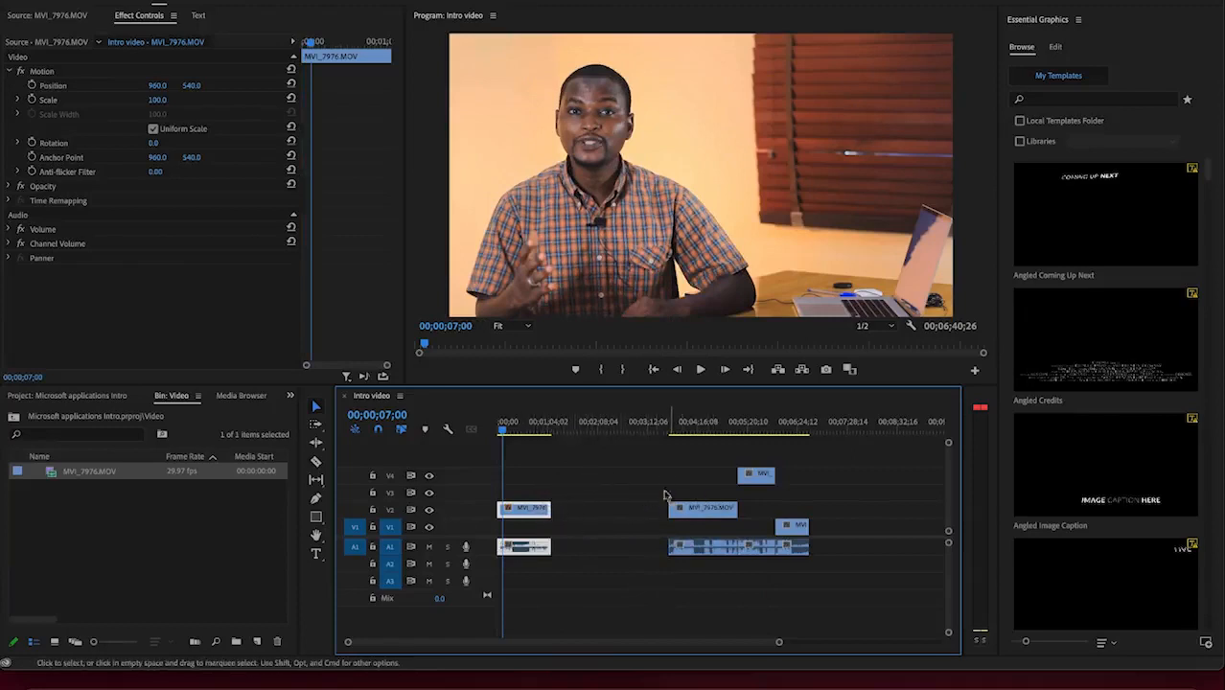
pyautogui.moveTo(661, 493); pyautogui.dragTo(805, 586)
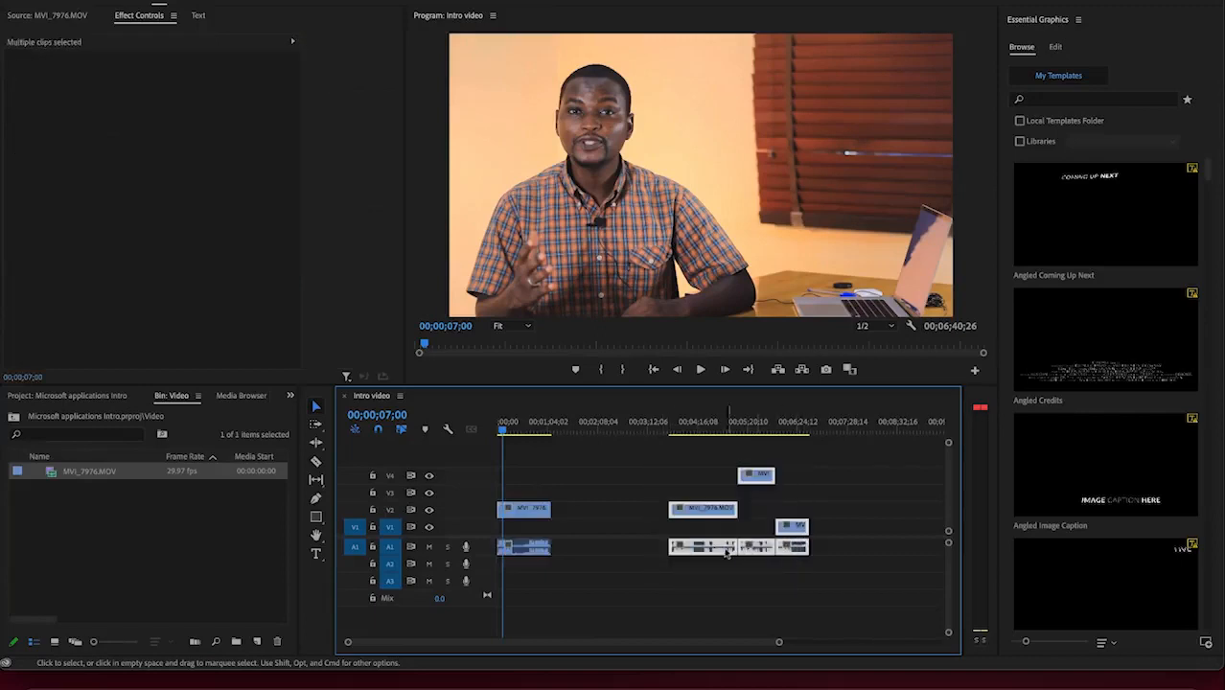
pyautogui.moveTo(721, 553); pyautogui.dragTo(606, 554)
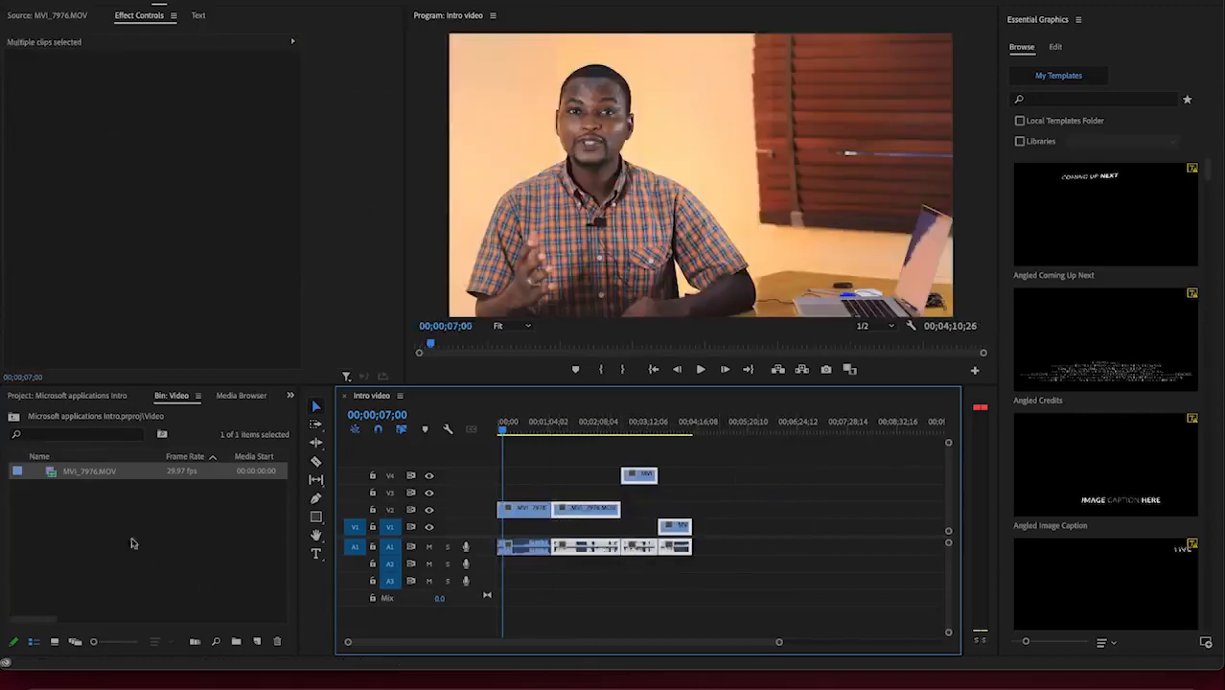
# Step: Place ms office suite.png from the Images bin on V3 so it starts at about 00;00;43
pyautogui.click(65, 399)
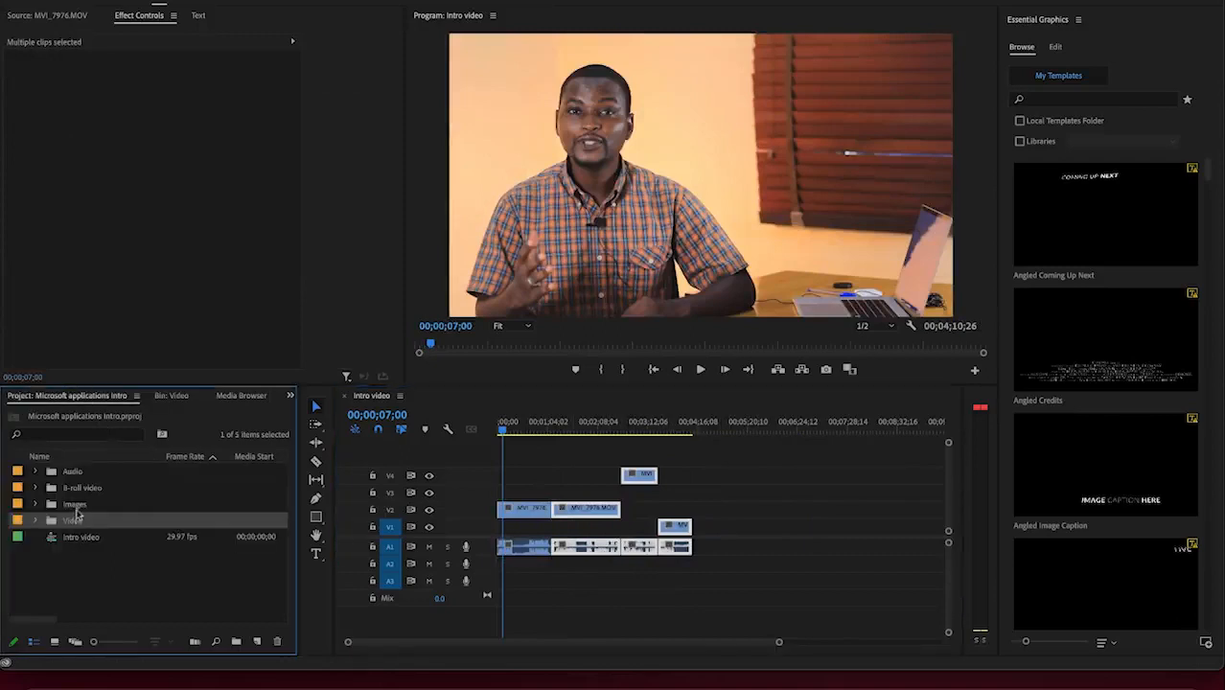
pyautogui.doubleClick(75, 505)
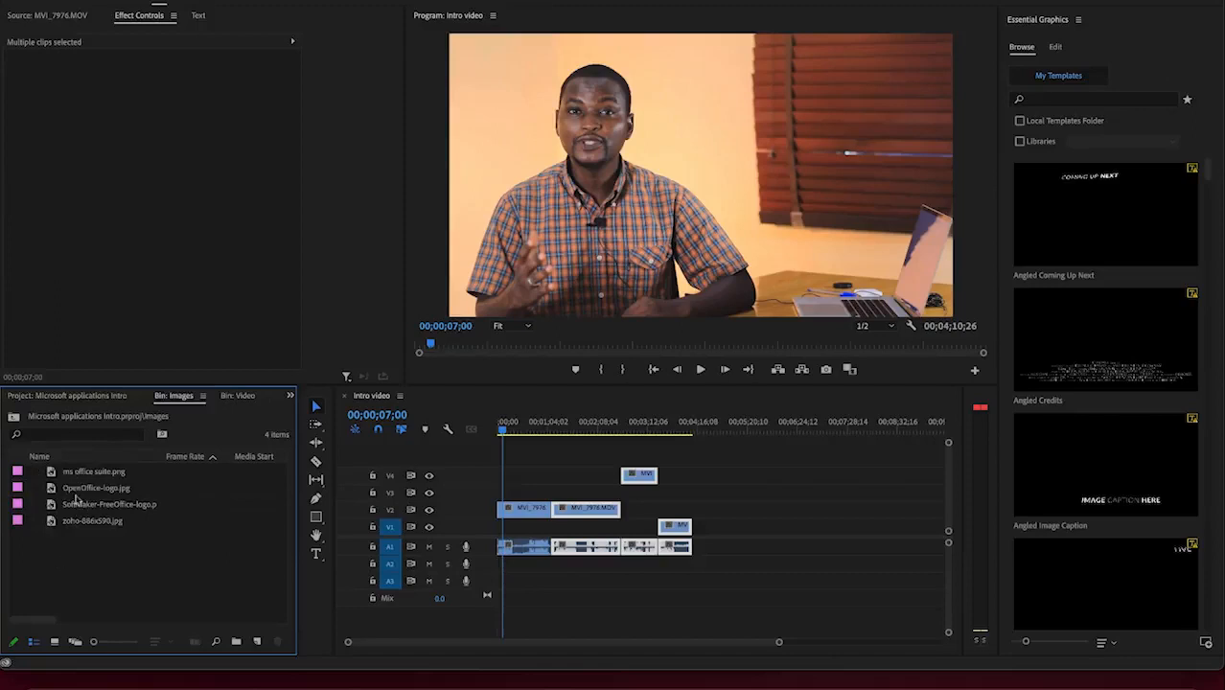
pyautogui.click(73, 473)
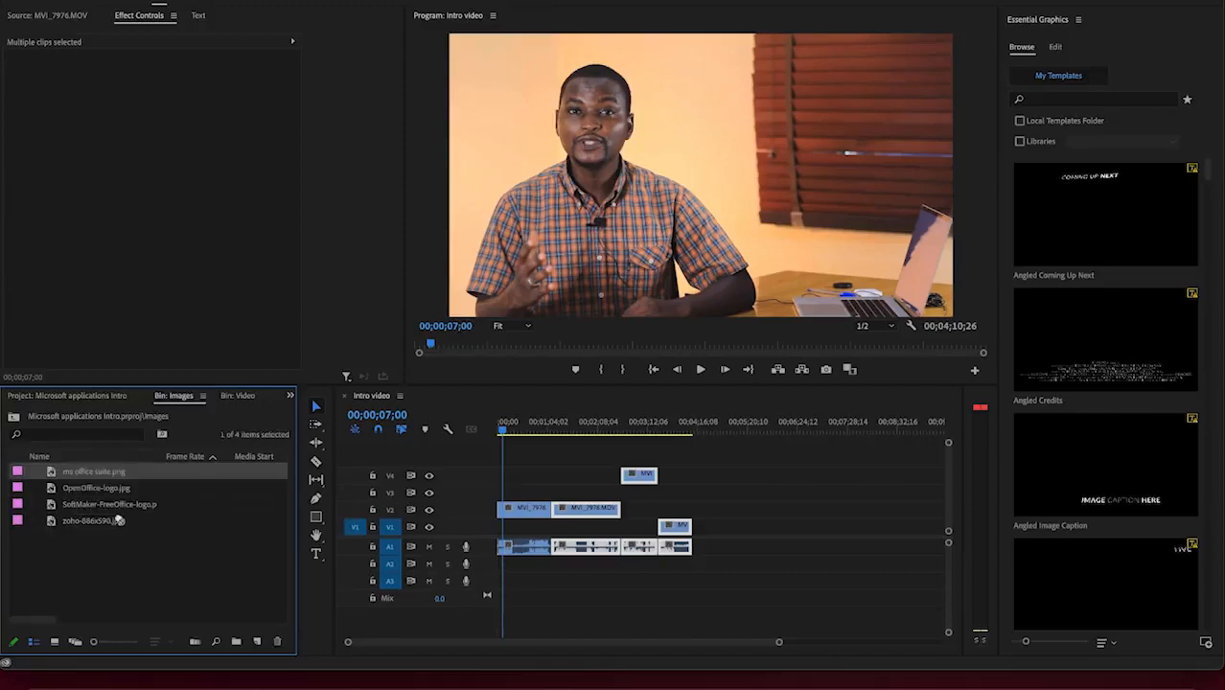
pyautogui.moveTo(226, 539); pyautogui.dragTo(549, 493)
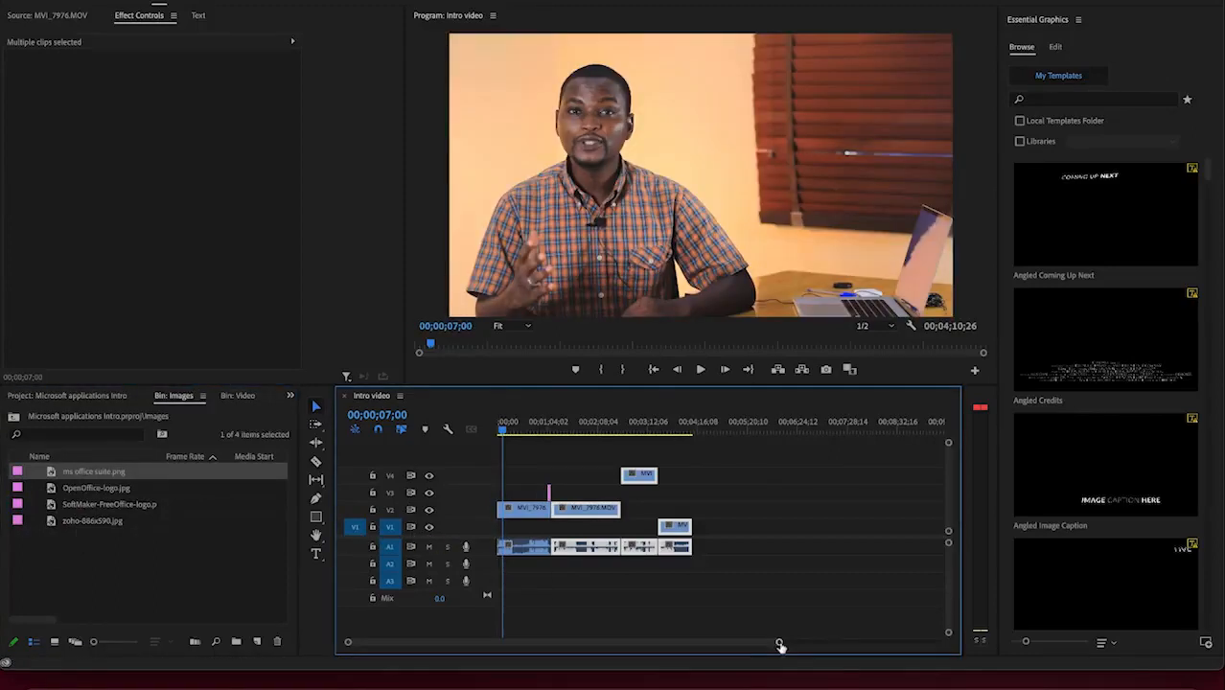
pyautogui.moveTo(780, 645)
pyautogui.mouseDown()
pyautogui.moveTo(701, 644)
pyautogui.moveTo(821, 636)
pyautogui.moveTo(708, 637)
pyautogui.moveTo(788, 631)
pyautogui.moveTo(762, 635)
pyautogui.mouseUp()
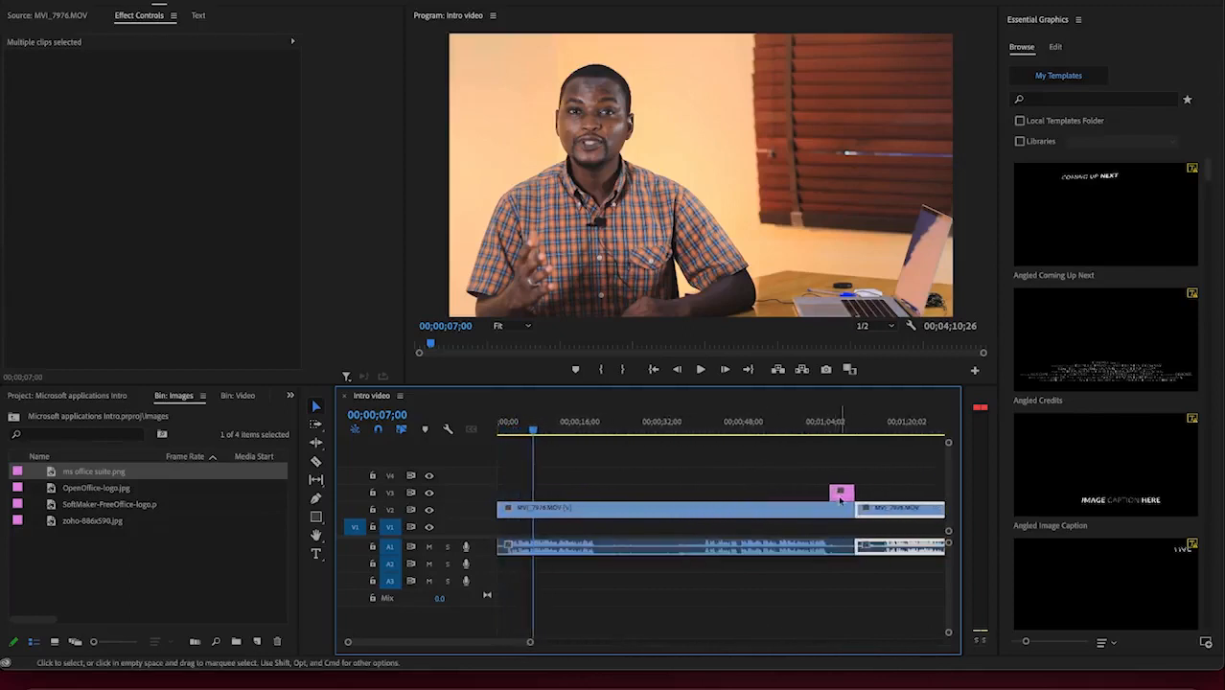
pyautogui.moveTo(840, 496); pyautogui.dragTo(728, 493)
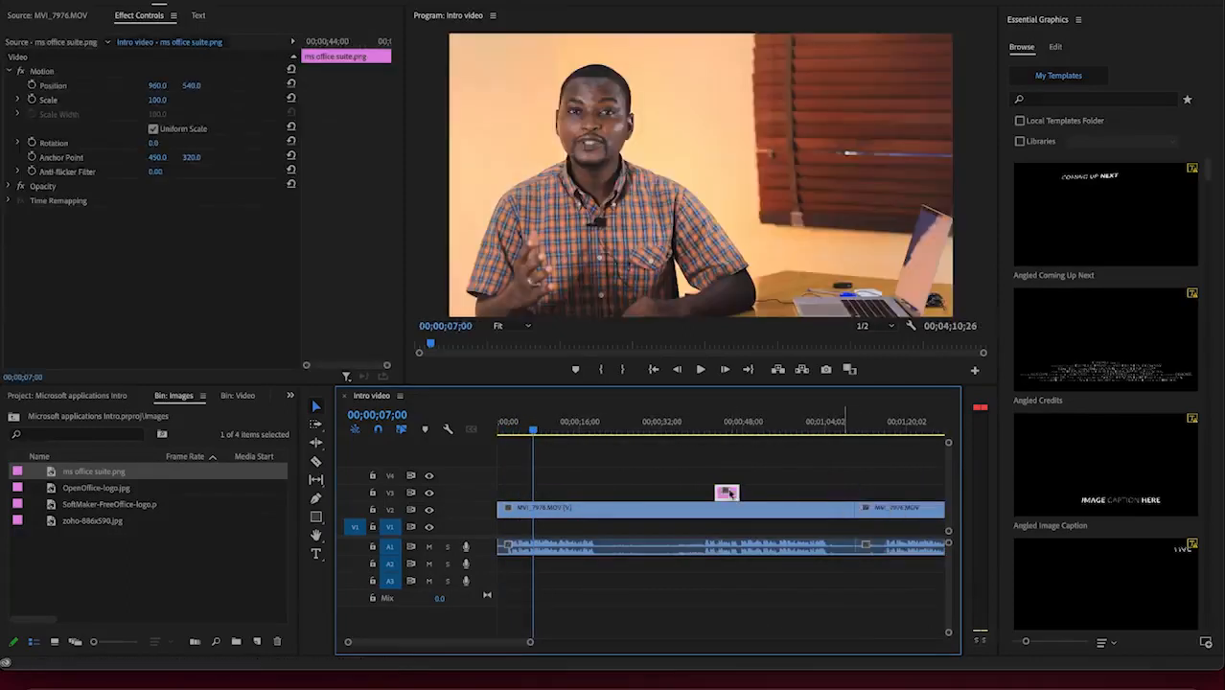
# Step: Scale the ms office suite.png clip to 224 and set its position to 939, 565
pyautogui.moveTo(534, 431); pyautogui.dragTo(729, 459)
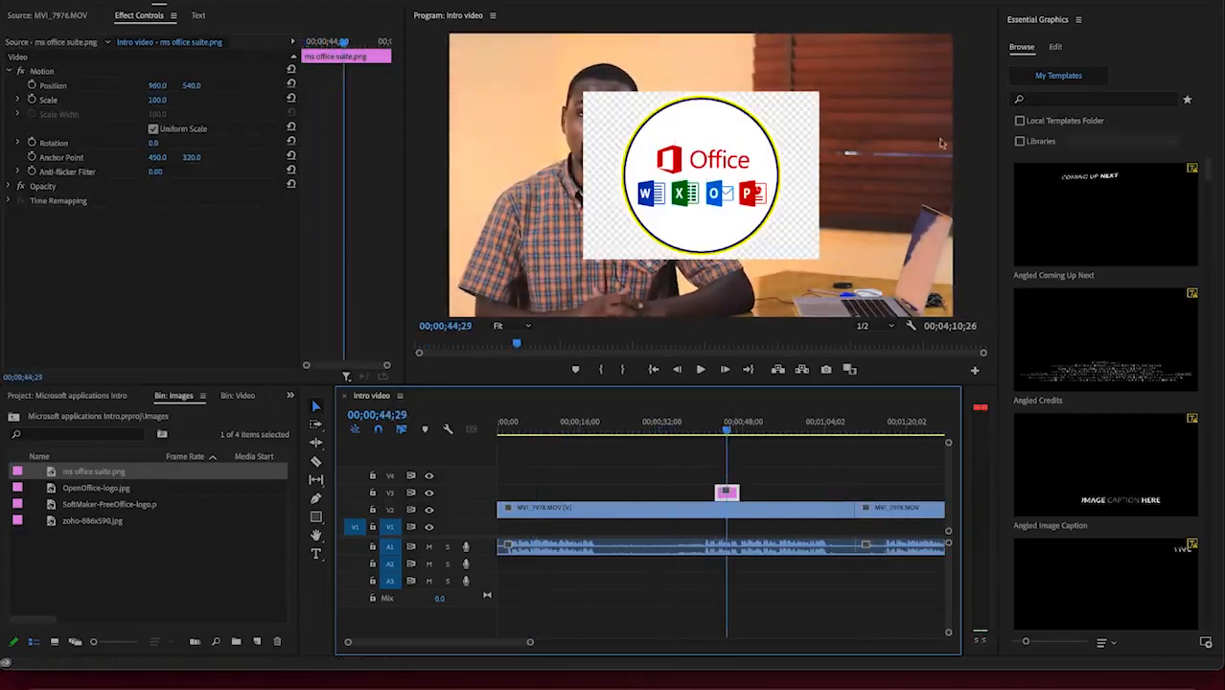
pyautogui.click(159, 100)
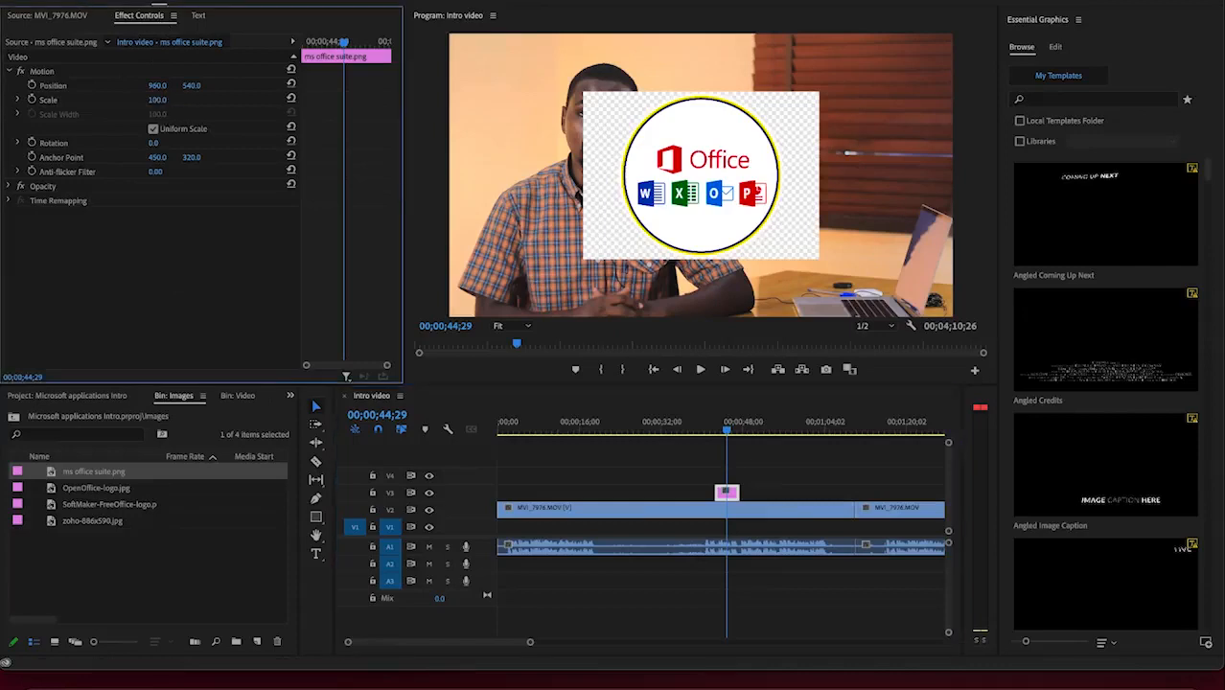
pyautogui.moveTo(159, 100); pyautogui.dragTo(276, 100)
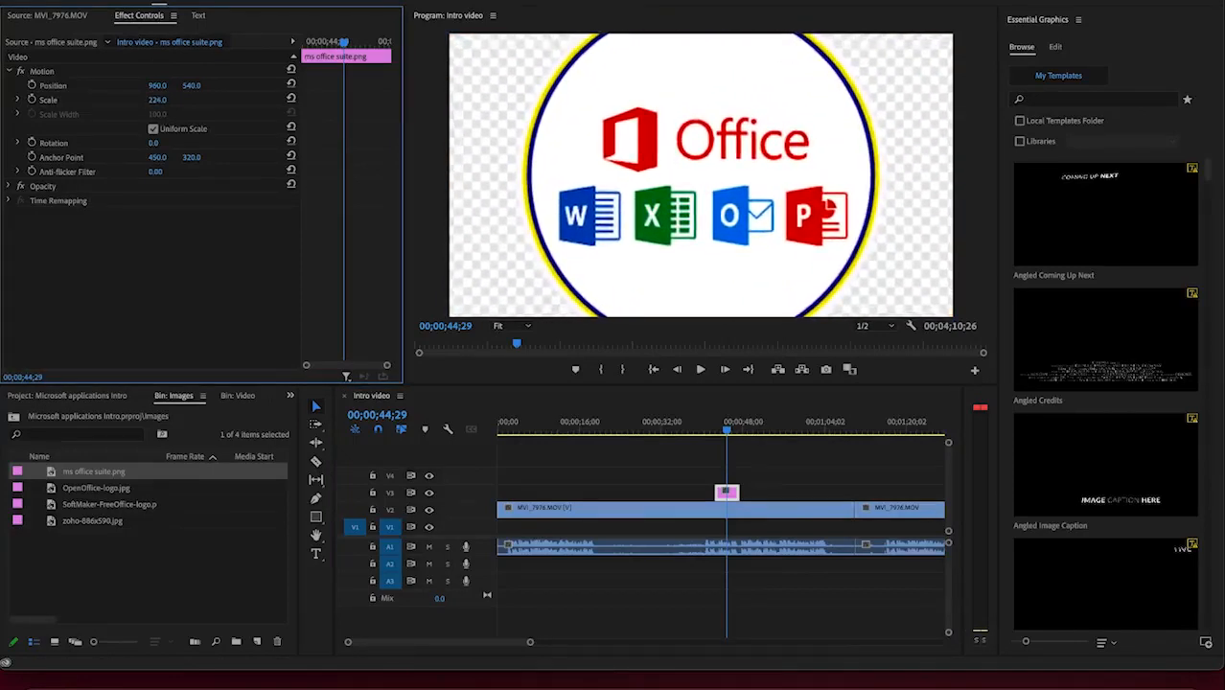
pyautogui.moveTo(157, 85); pyautogui.dragTo(241, 85)
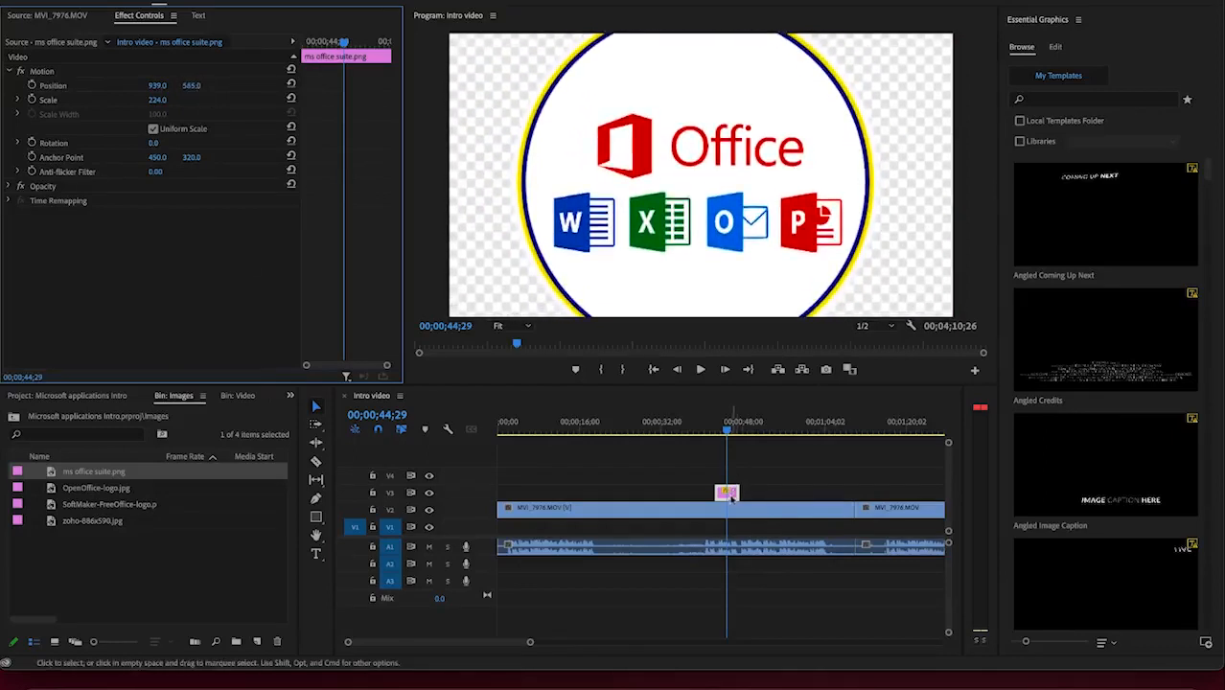
# Step: Place Google - 9684.mp4 from the B-roll video bin on V3 directly after the office image
pyautogui.click(81, 395)
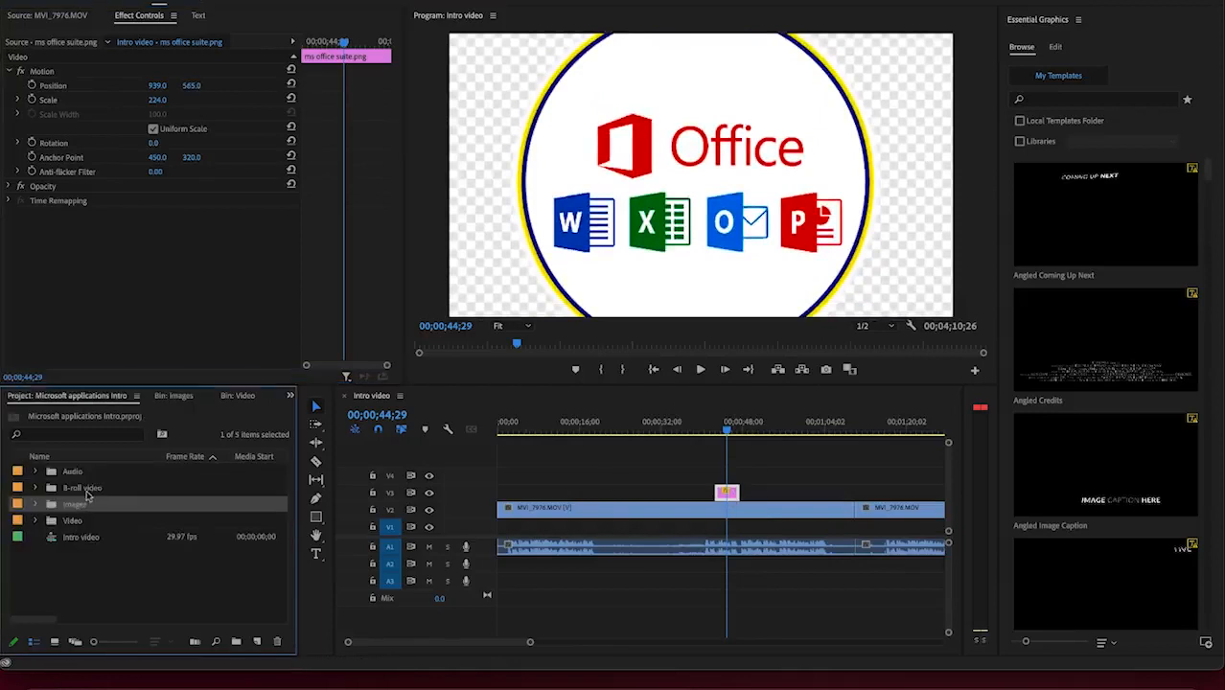
pyautogui.doubleClick(86, 489)
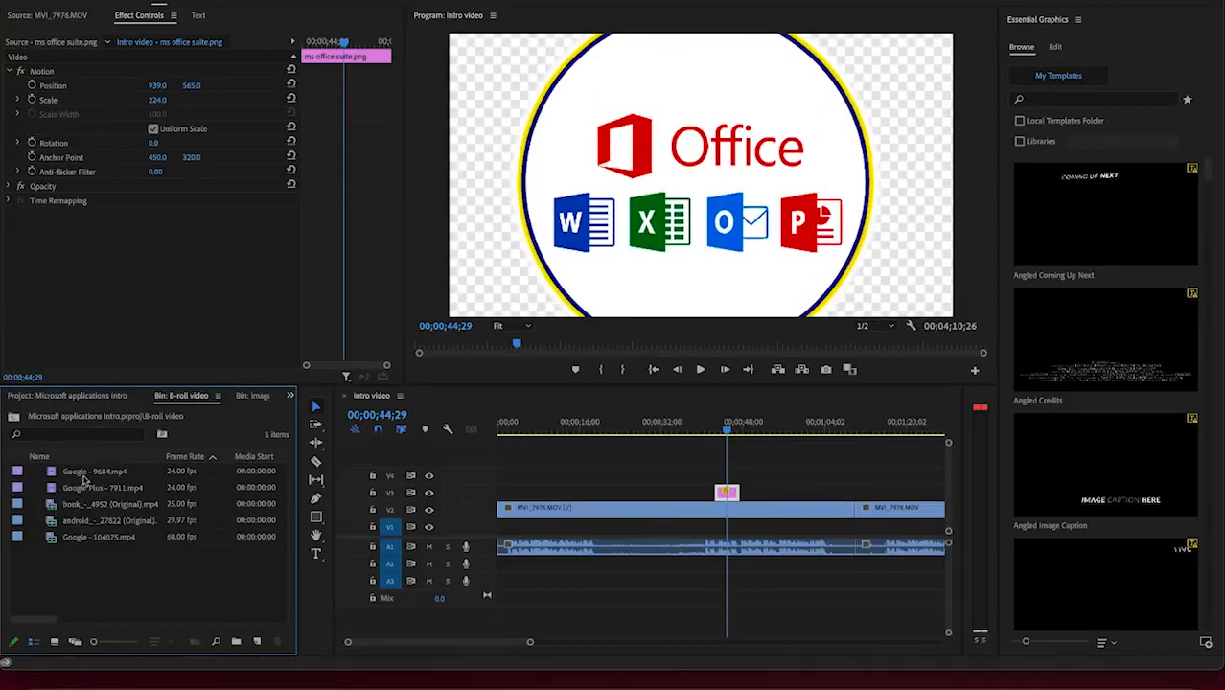
pyautogui.click(83, 475)
pyautogui.moveTo(120, 537); pyautogui.dragTo(771, 498)
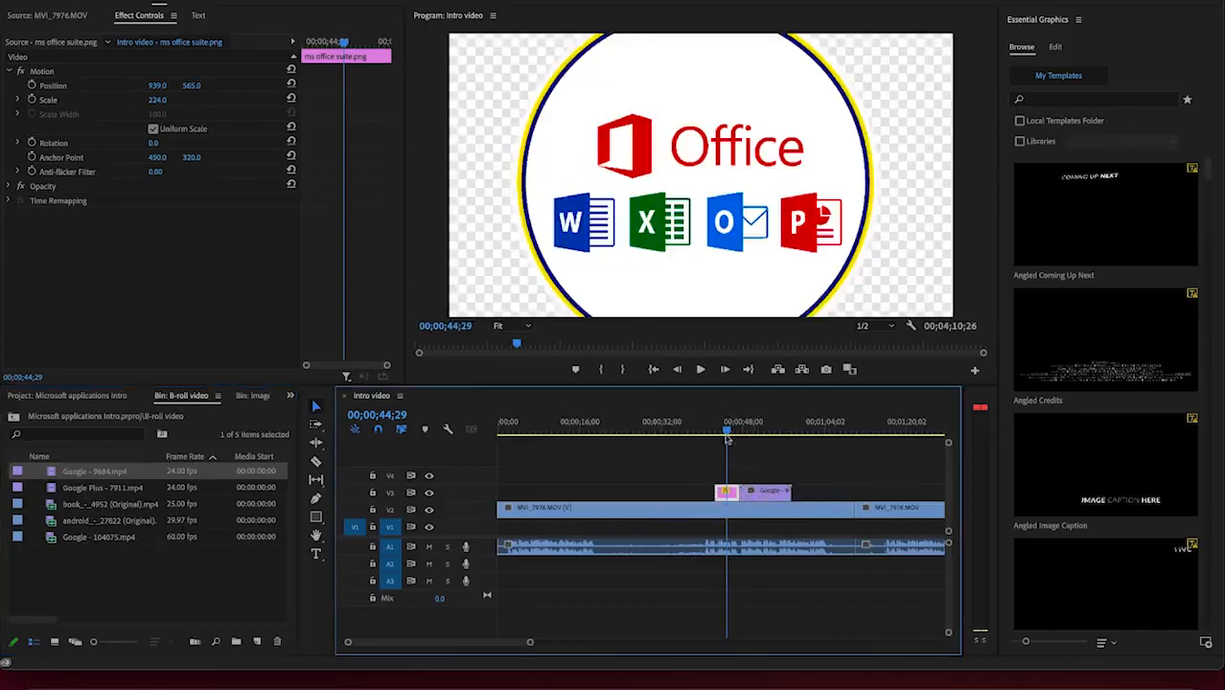
# Step: Scale the Google - 9684.mp4 clip to 178 so it fills the frame
pyautogui.moveTo(726, 435); pyautogui.dragTo(759, 435)
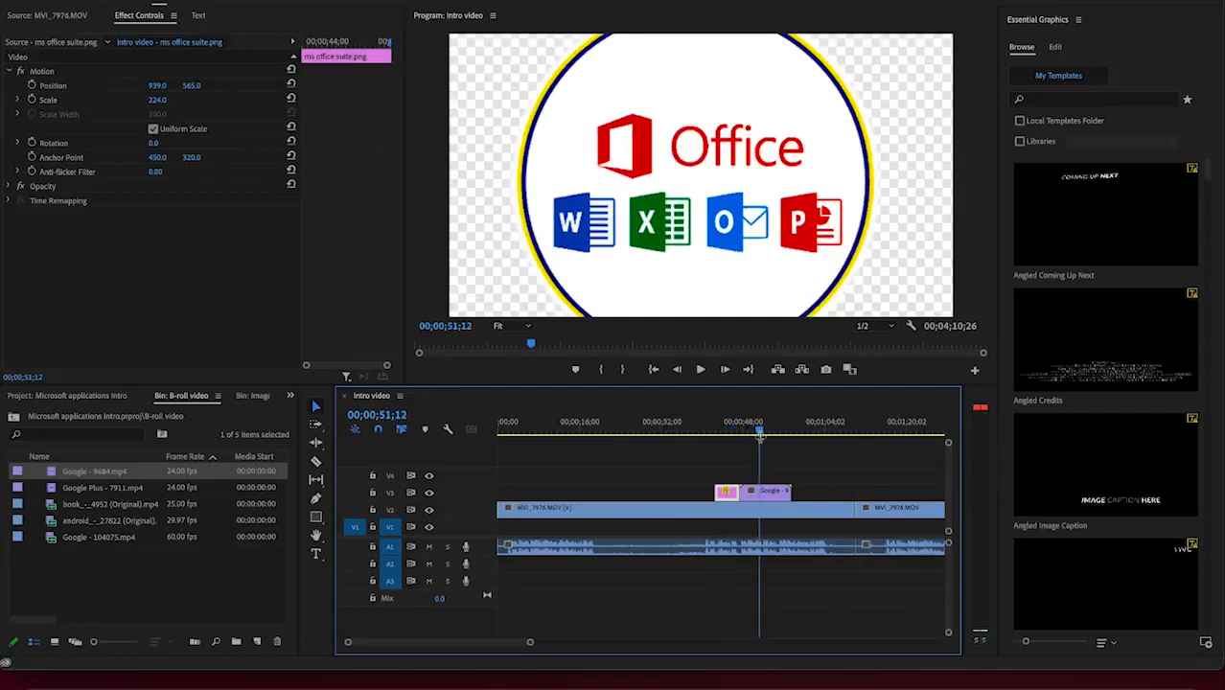
pyautogui.click(775, 490)
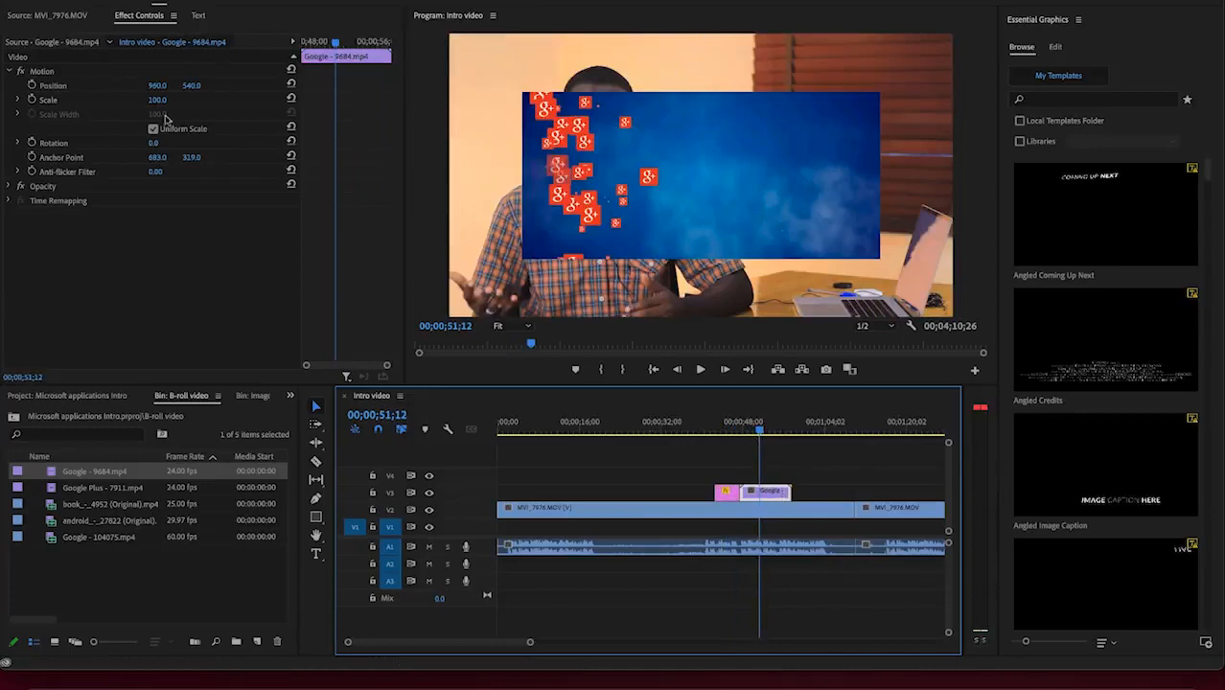
pyautogui.moveTo(161, 102); pyautogui.dragTo(235, 102)
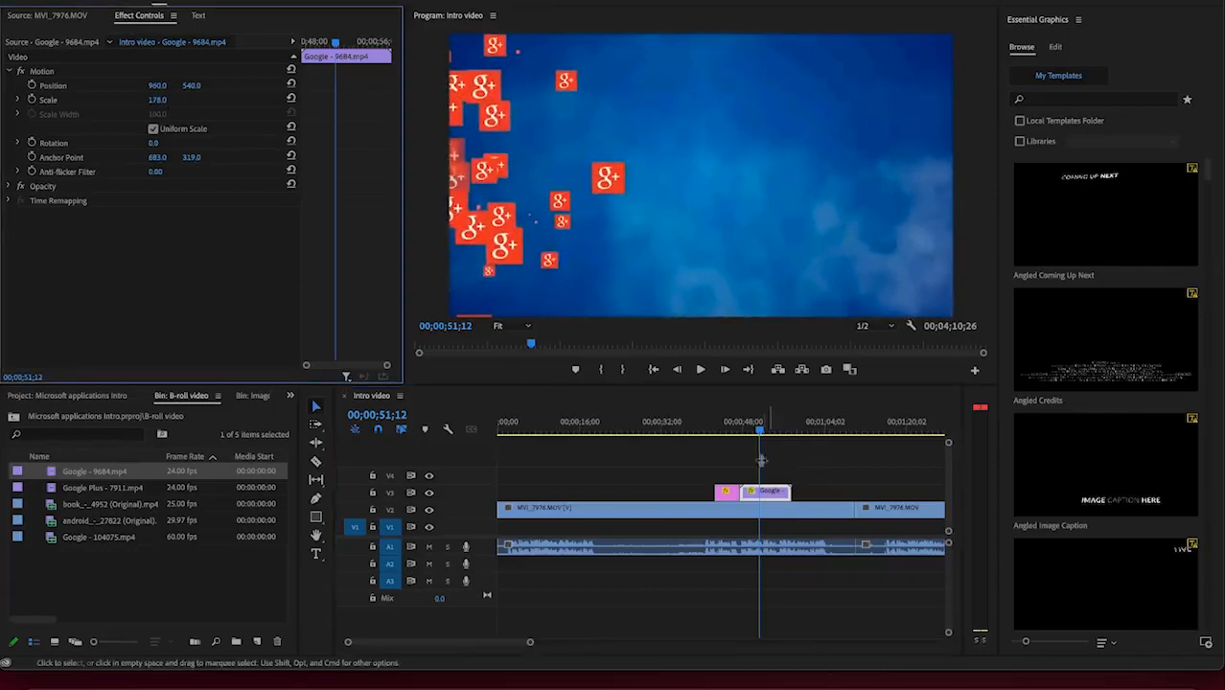
# Step: Play the sequence from just before the office image into the Google clip to check both overlays
pyautogui.moveTo(762, 433); pyautogui.dragTo(711, 431)
pyautogui.press('space')
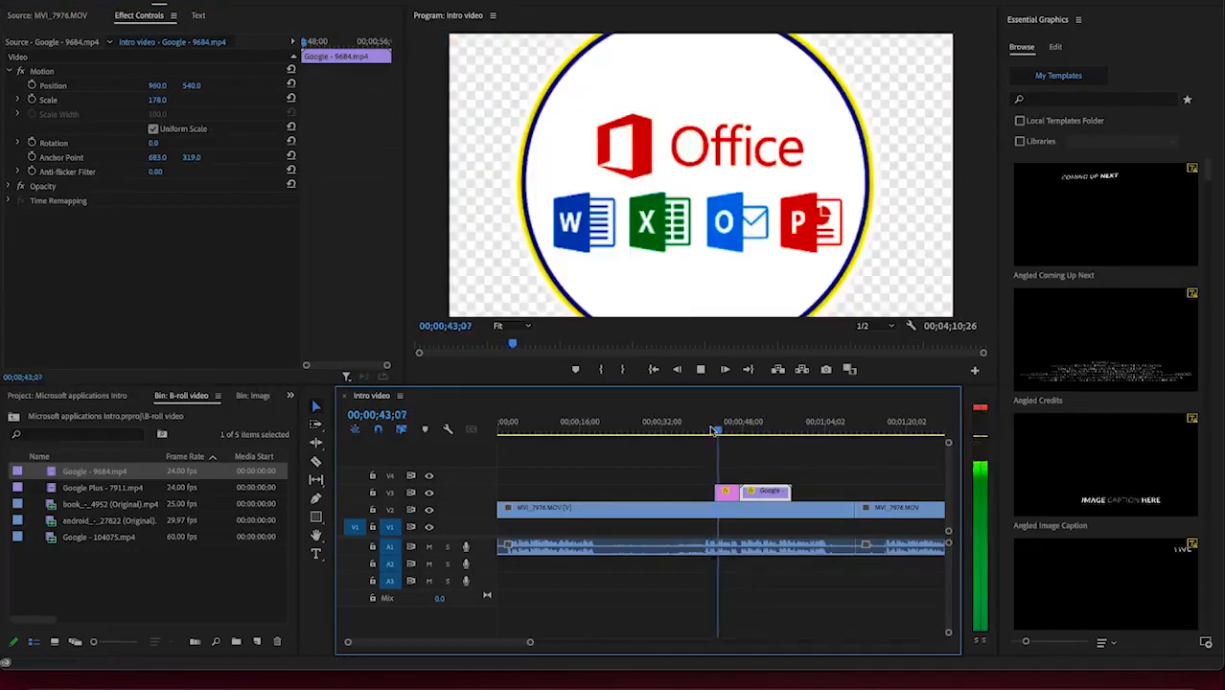
pyautogui.press('space')
pyautogui.press('space')
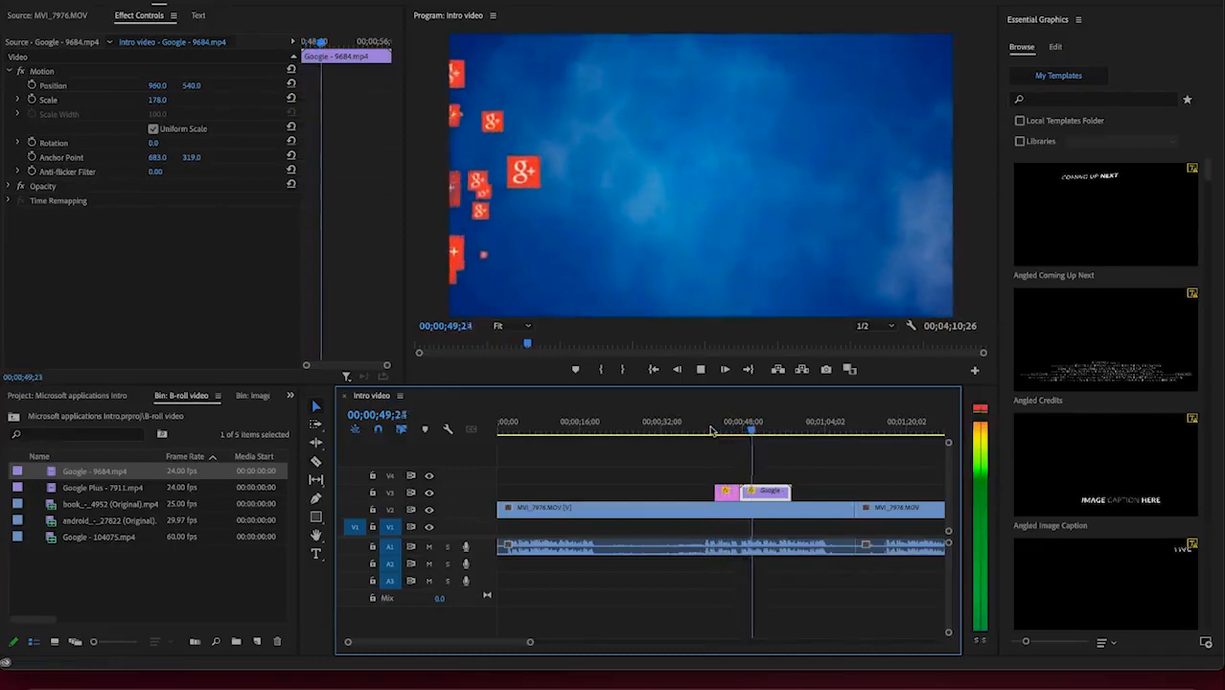
pyautogui.press('space')
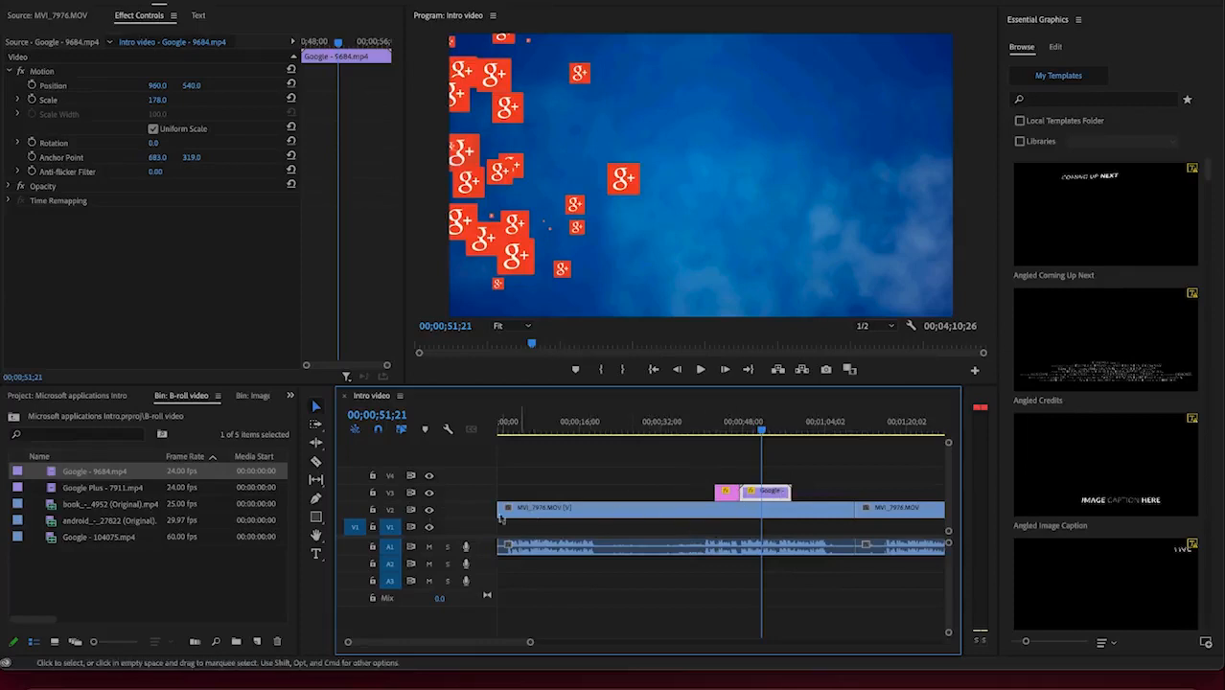
# Step: Place book_-_4952 (Original).mp4 on V3 at about 00;00;13, mute audio track A3 and preview the clip
pyautogui.click(74, 506)
pyautogui.moveTo(258, 553); pyautogui.dragTo(572, 492)
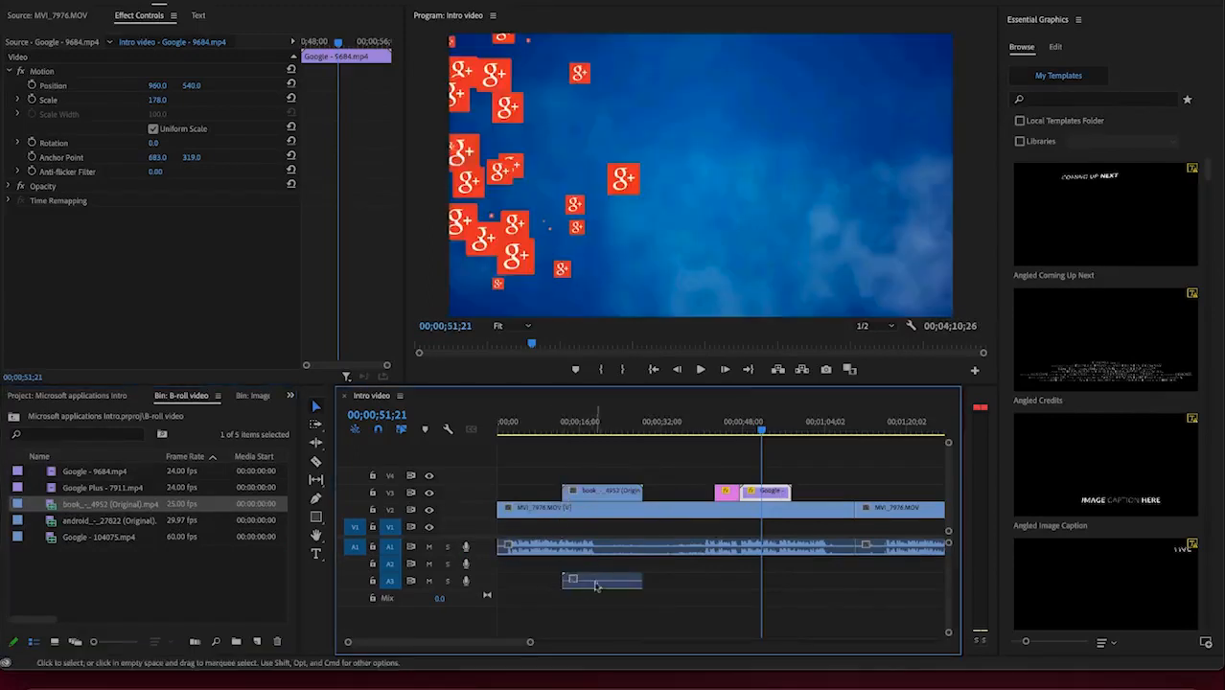
pyautogui.click(615, 494)
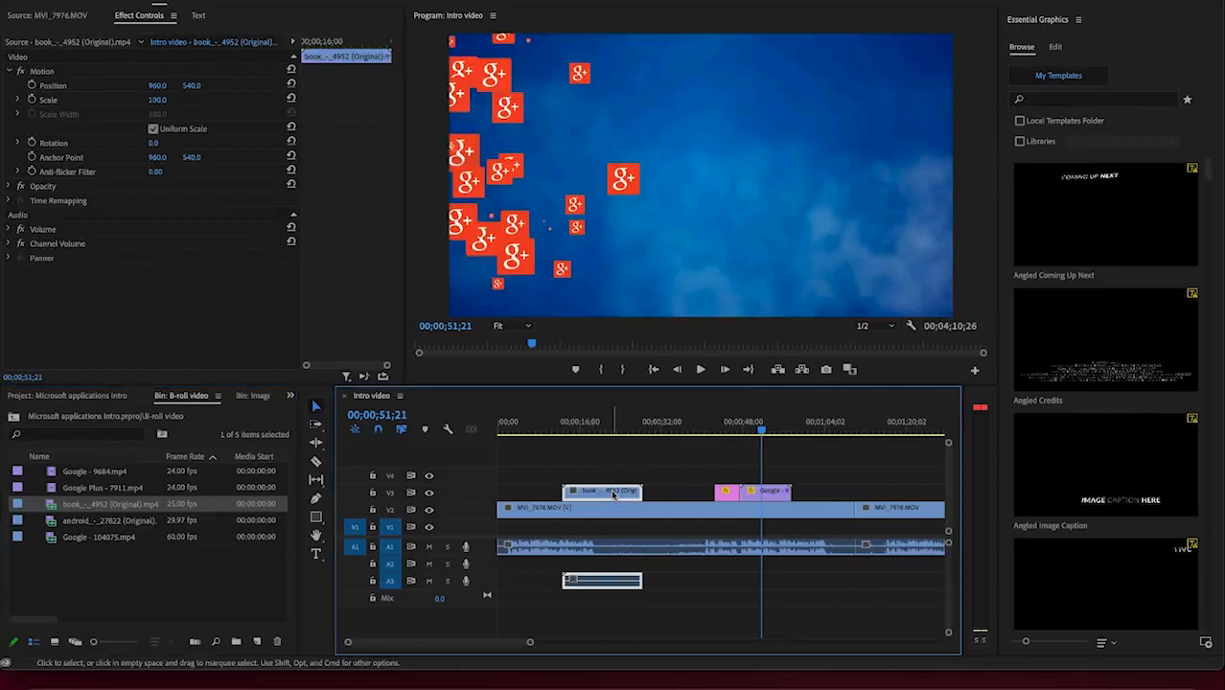
pyautogui.click(429, 582)
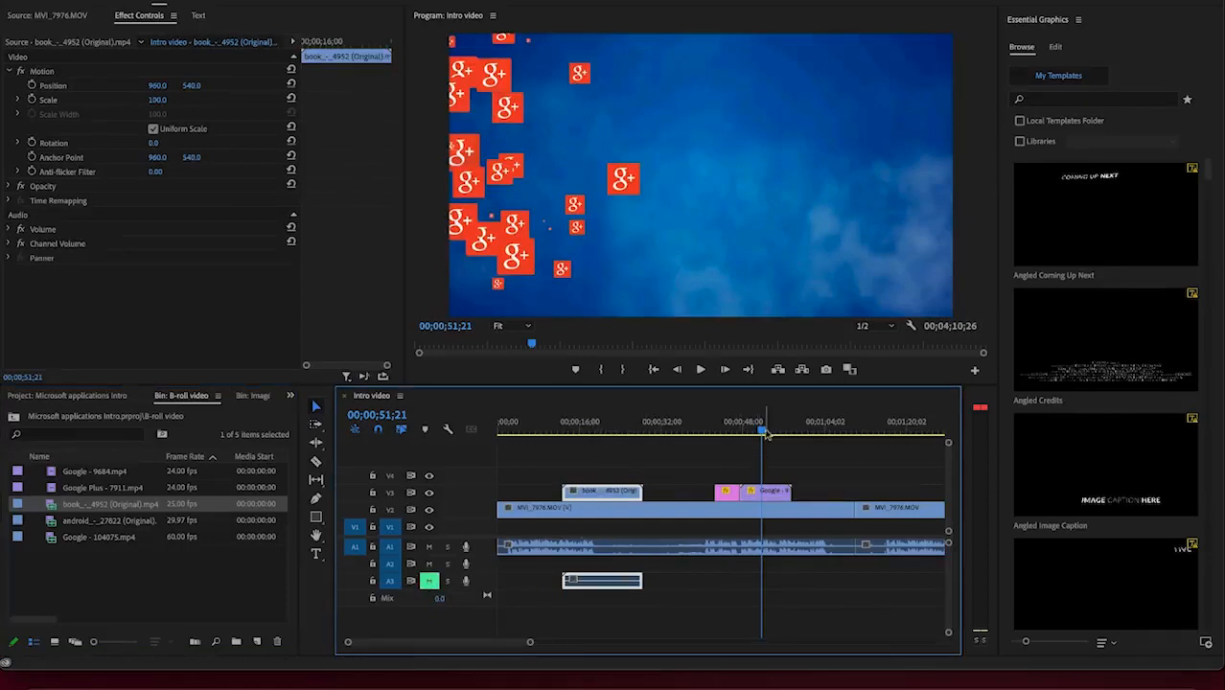
pyautogui.moveTo(765, 435); pyautogui.dragTo(598, 430)
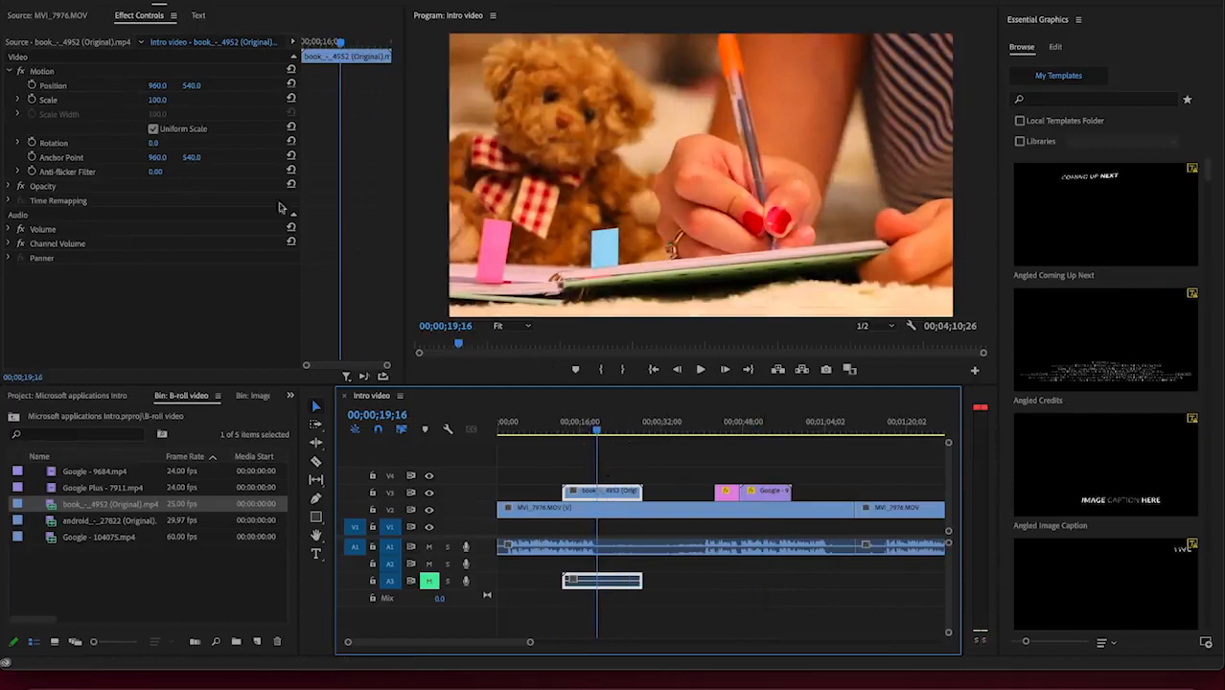
pyautogui.moveTo(599, 432); pyautogui.dragTo(558, 428)
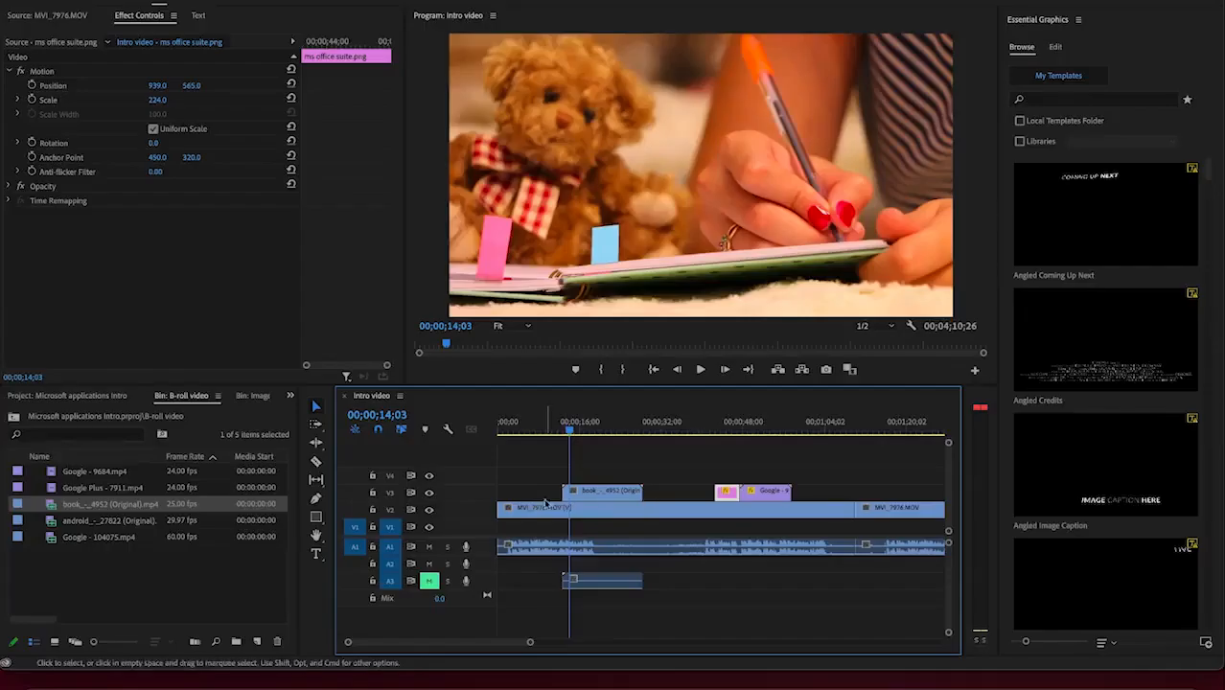
# Step: Add a text box across the middle of the frame at the sequence start reading "Welcome to EPIC Mentorship"
pyautogui.press('Home')
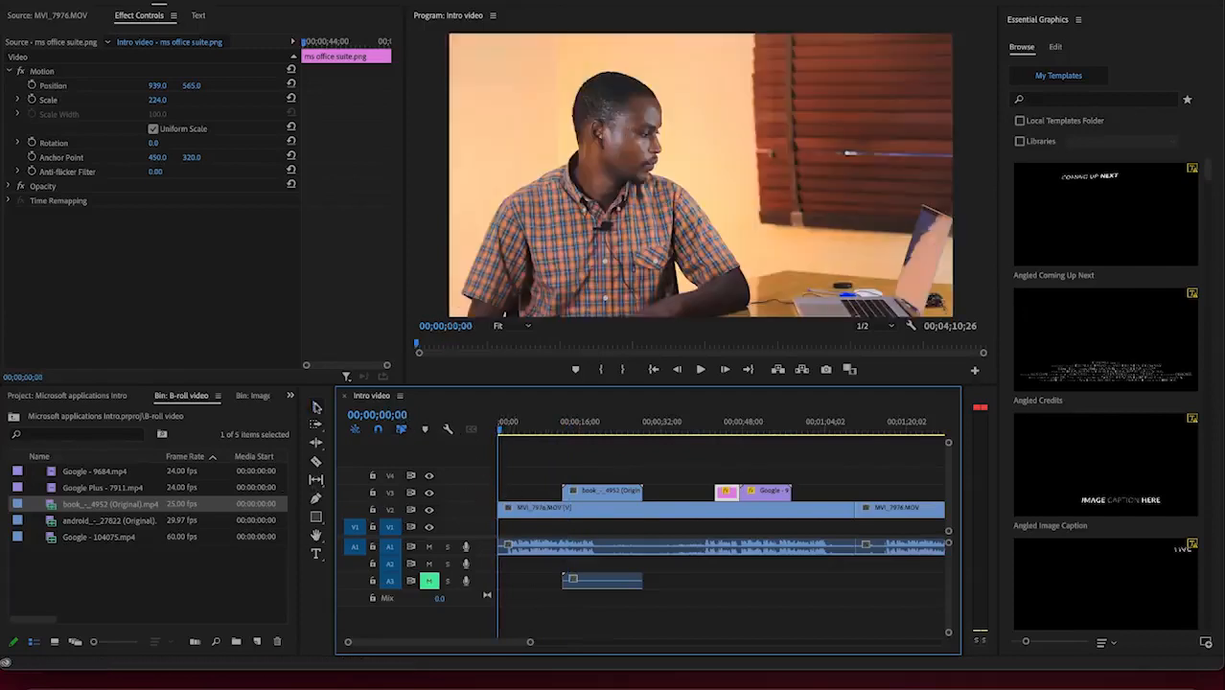
pyautogui.click(317, 557)
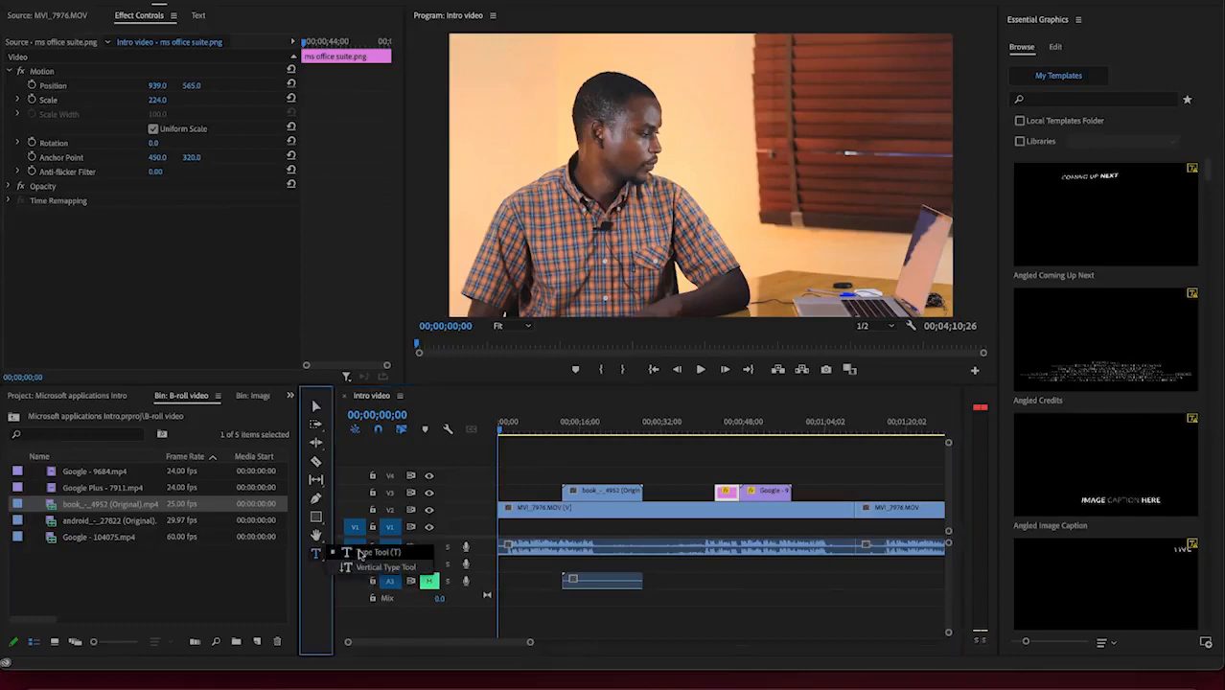
pyautogui.click(360, 554)
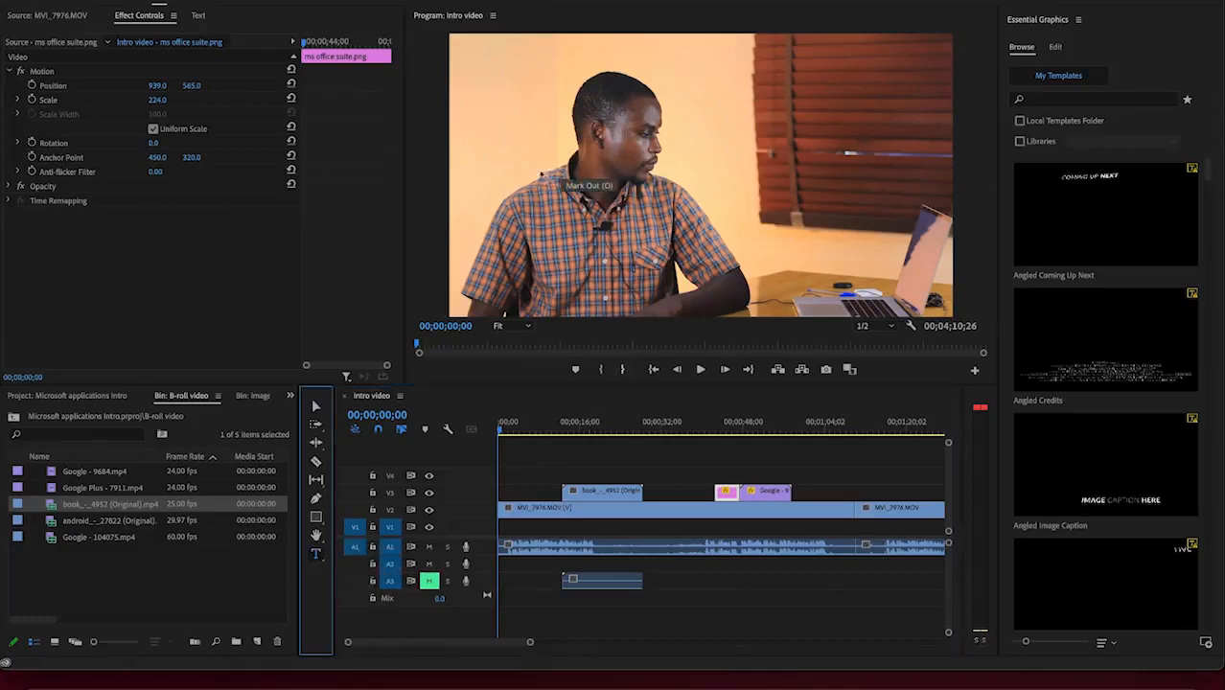
pyautogui.moveTo(556, 153); pyautogui.dragTo(826, 219)
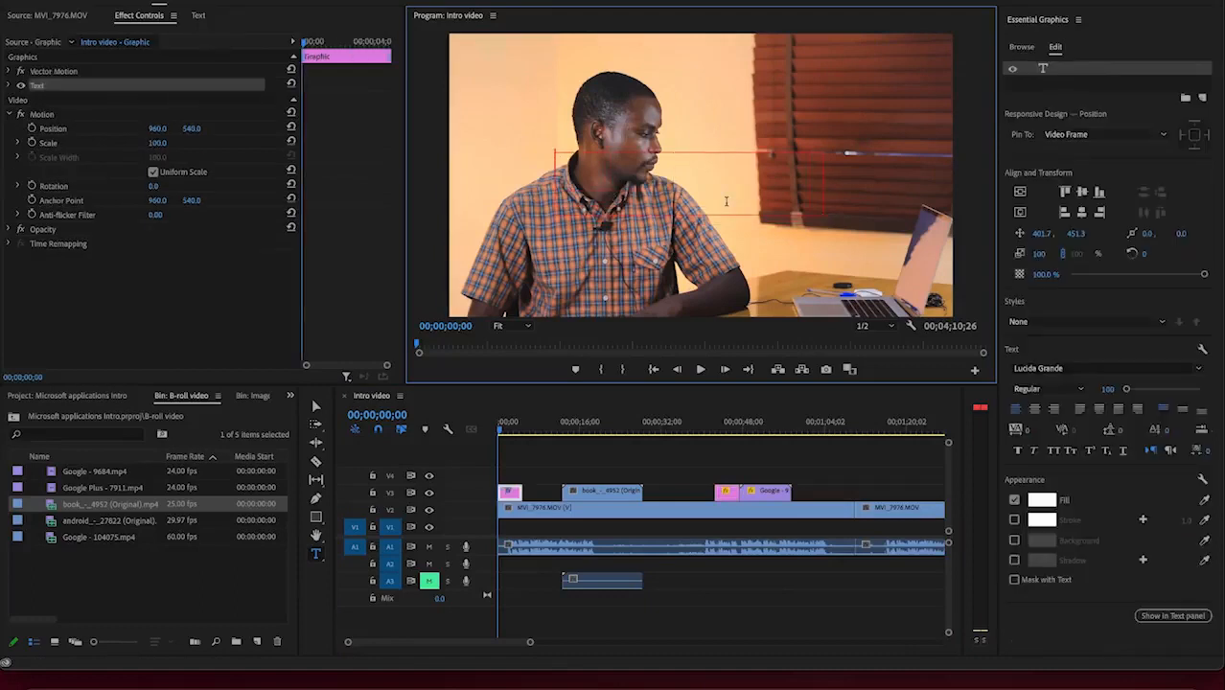
pyautogui.write('We')
pyautogui.write('come to Ep')
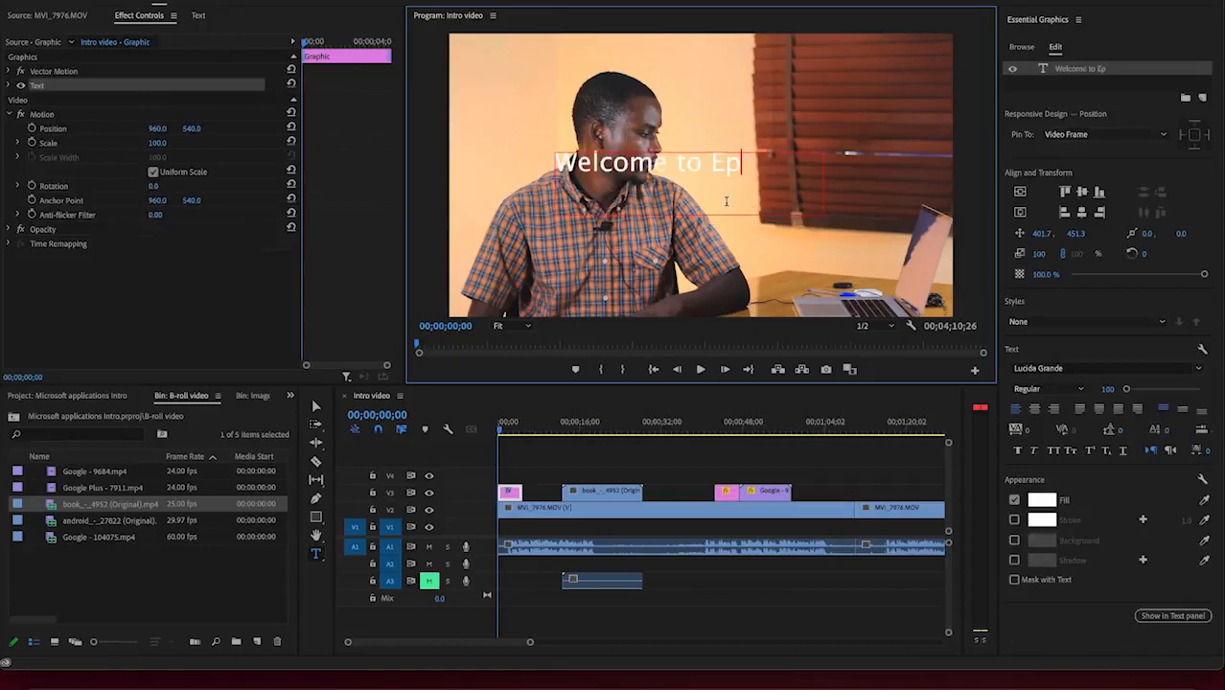
pyautogui.press('BackSpace')
pyautogui.write('PIC MEno')
pyautogui.press('BackSpace')
pyautogui.press('BackSpace')
pyautogui.press('BackSpace')
pyautogui.write('entorship')
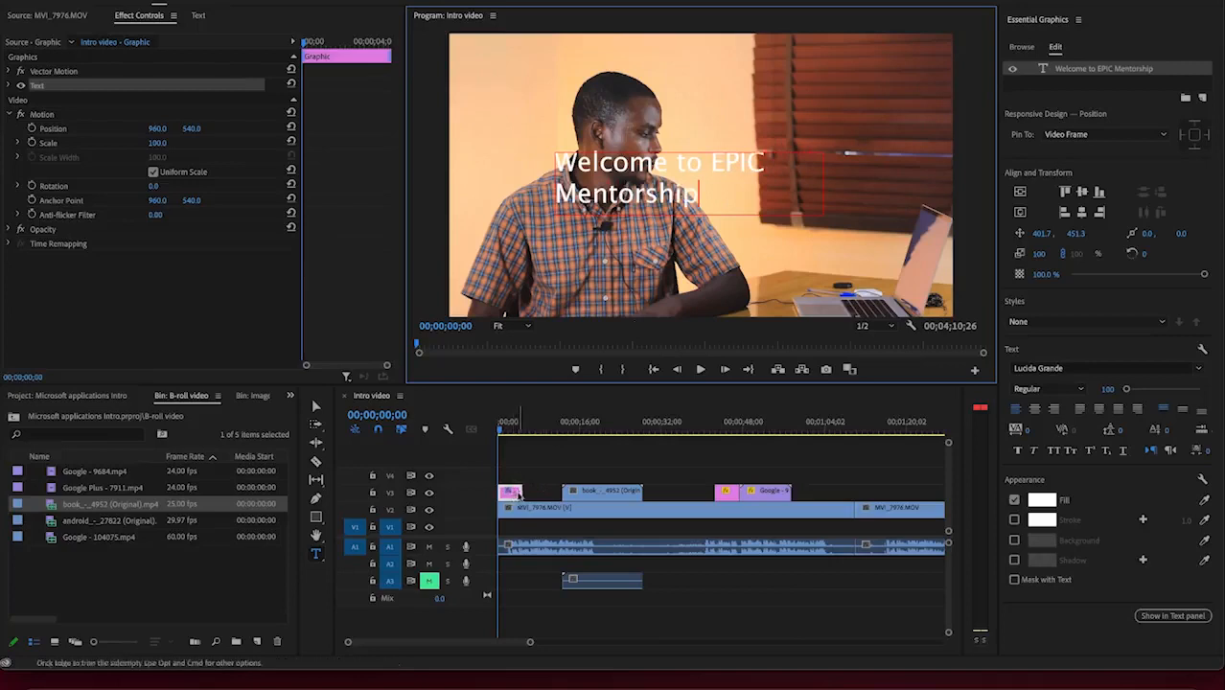
# Step: Select all of the title text and center it vertically and horizontally in the frame
pyautogui.click(515, 495)
pyautogui.doubleClick(515, 497)
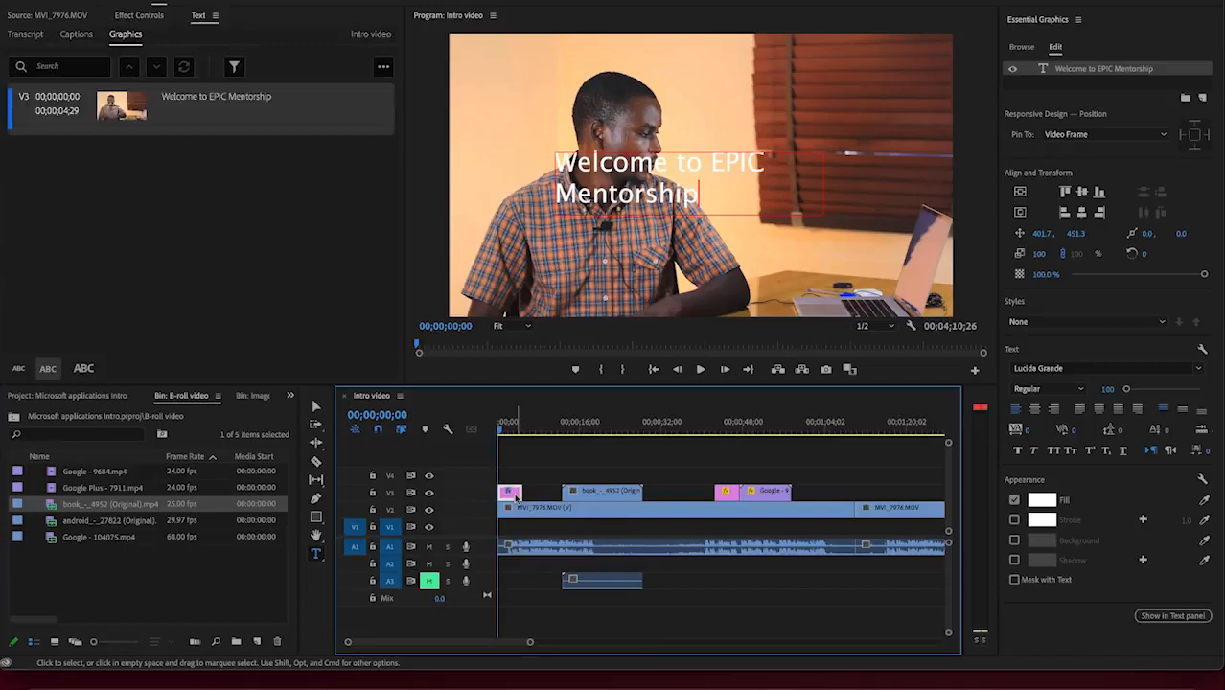
pyautogui.click(533, 477)
pyautogui.click(614, 186)
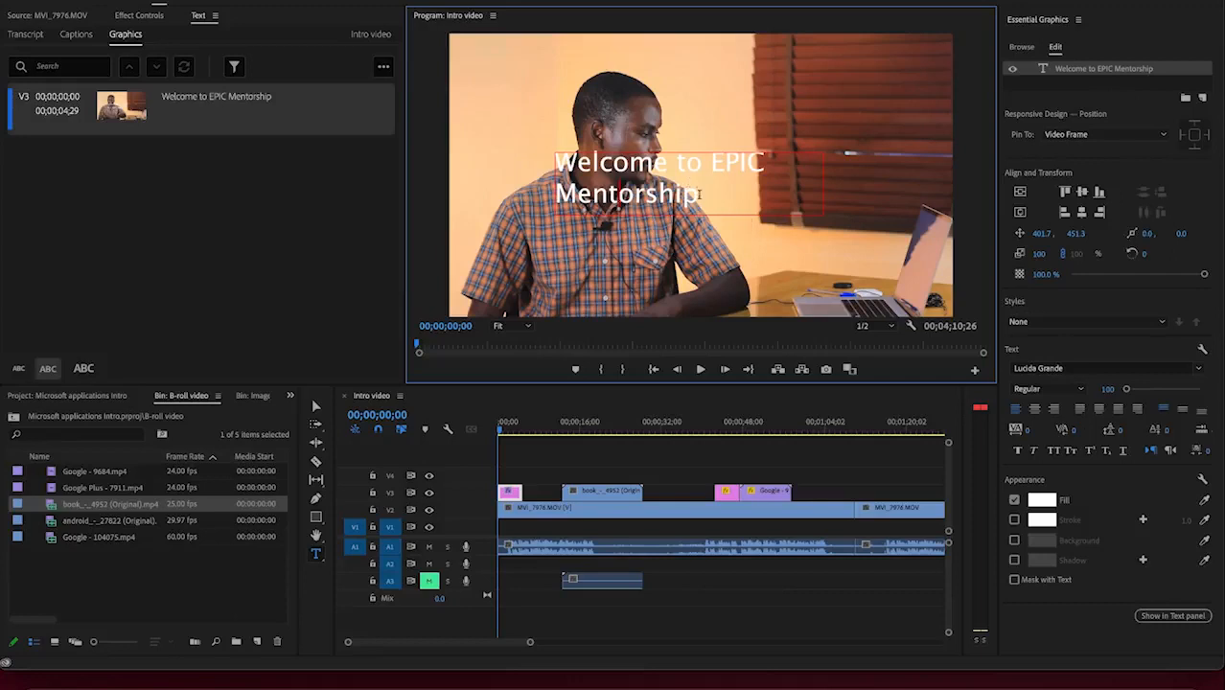
pyautogui.tripleClick(699, 195)
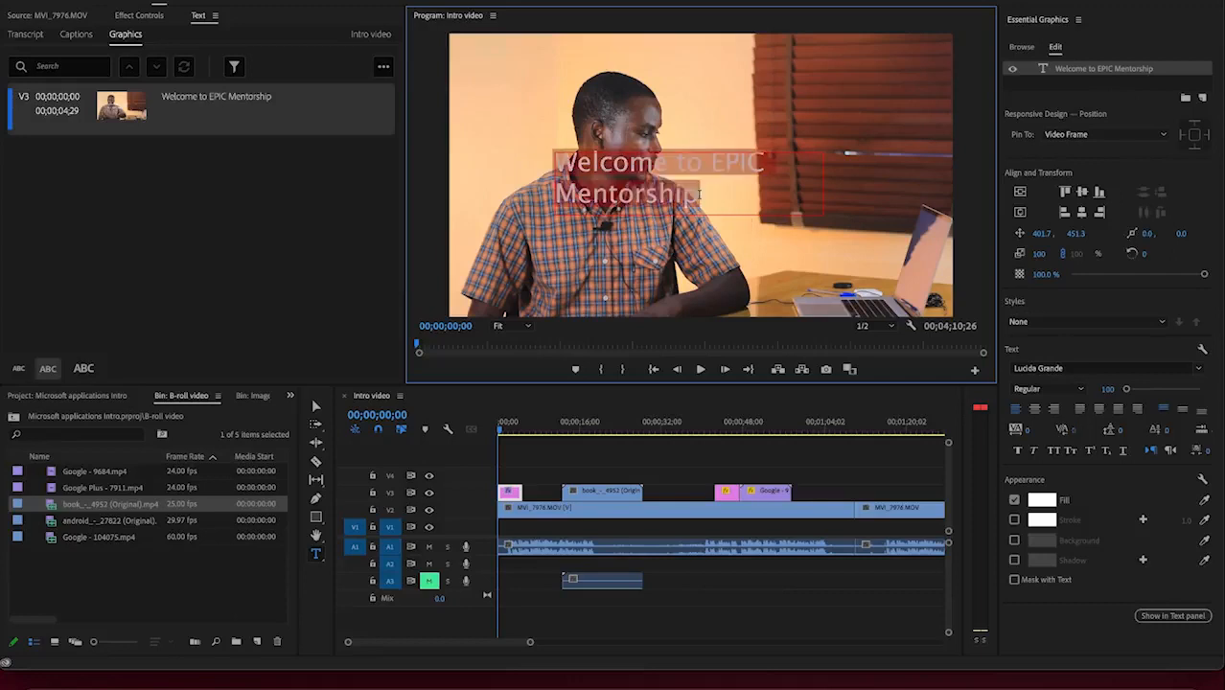
pyautogui.click(1082, 193)
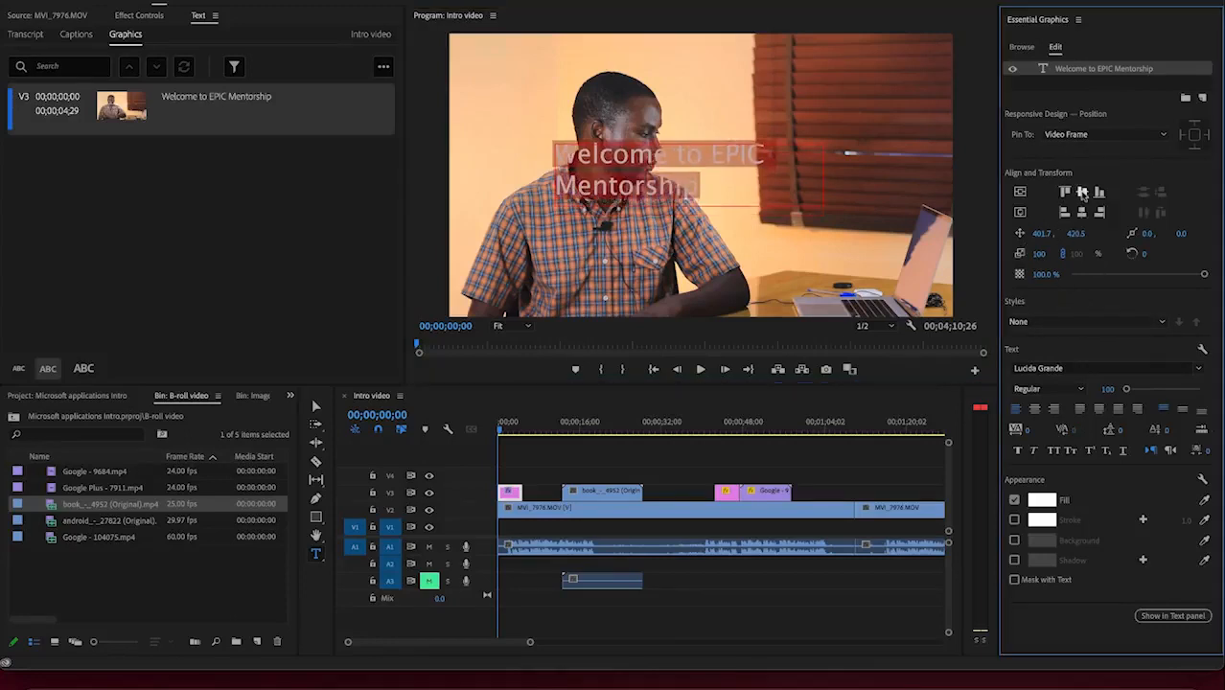
pyautogui.click(1082, 212)
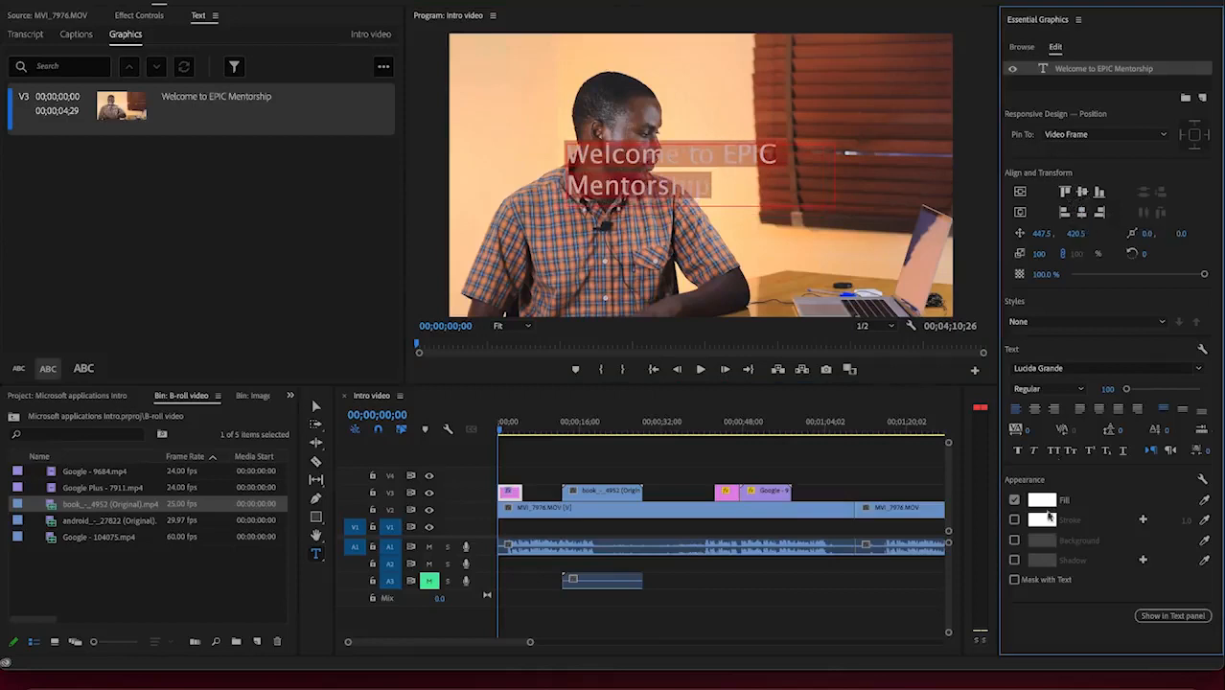
# Step: Center-align the title text and move it to position 540.5, 411.5
pyautogui.click(1034, 410)
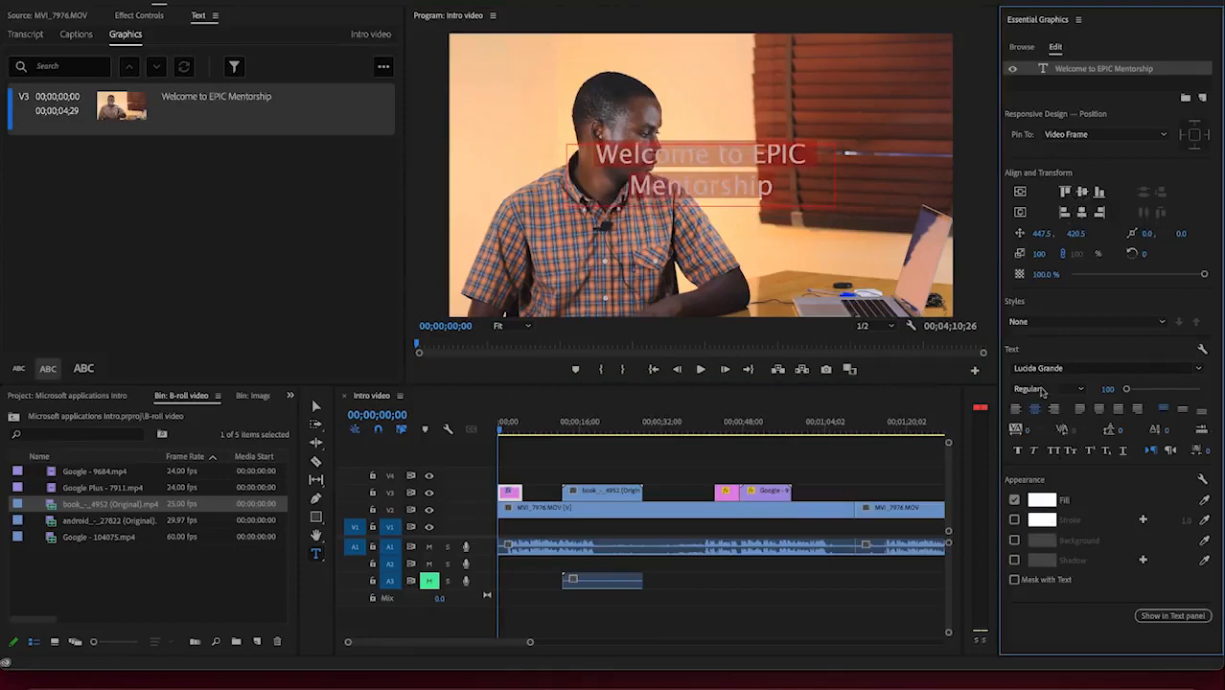
pyautogui.moveTo(1203, 276); pyautogui.dragTo(1220, 251)
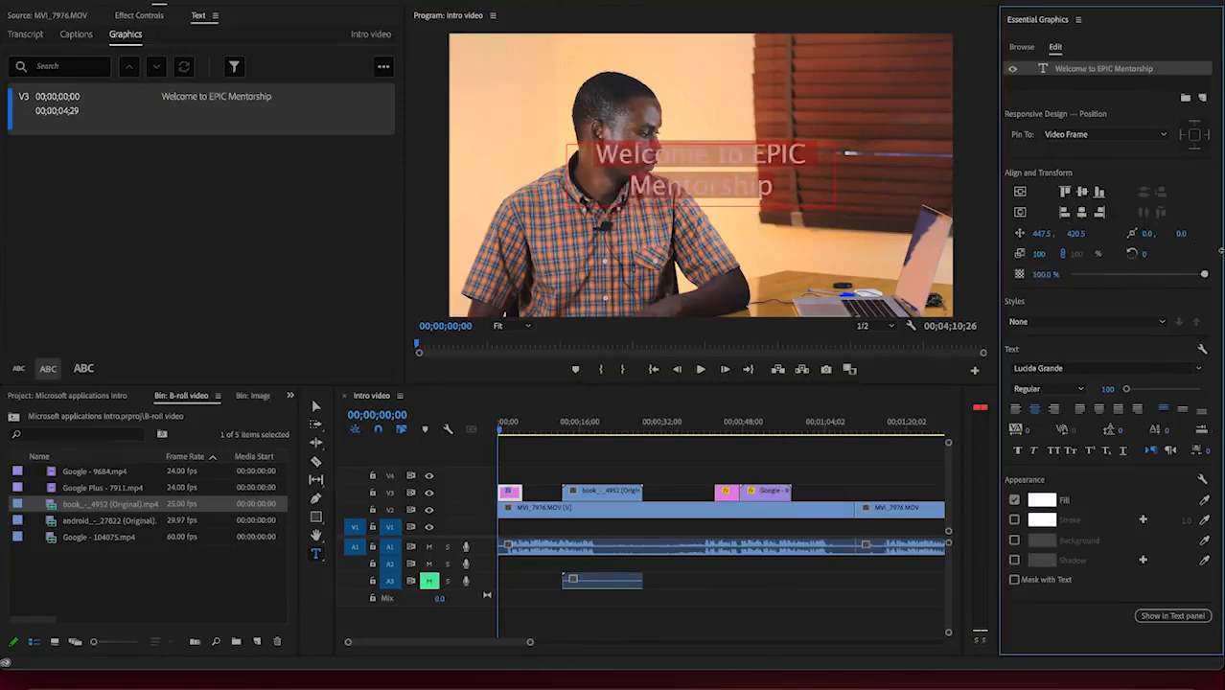
pyautogui.moveTo(1041, 233); pyautogui.dragTo(1078, 238)
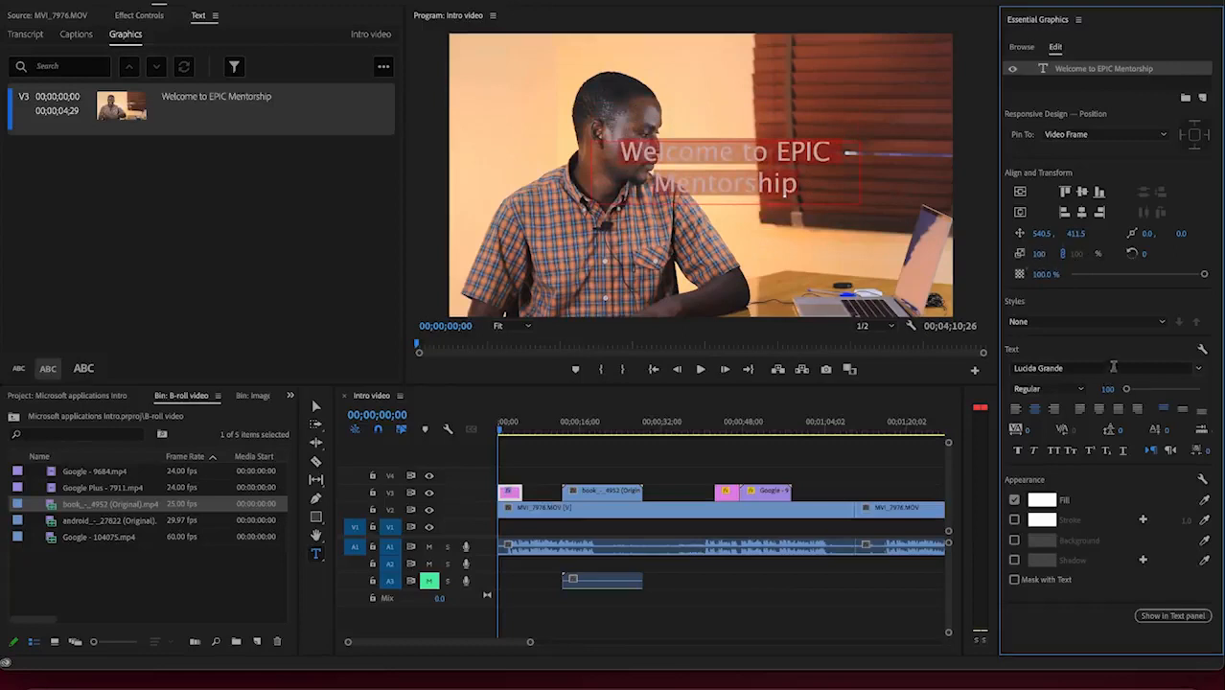
# Step: Set the title's font to Menlo and its size to 97
pyautogui.click(1200, 370)
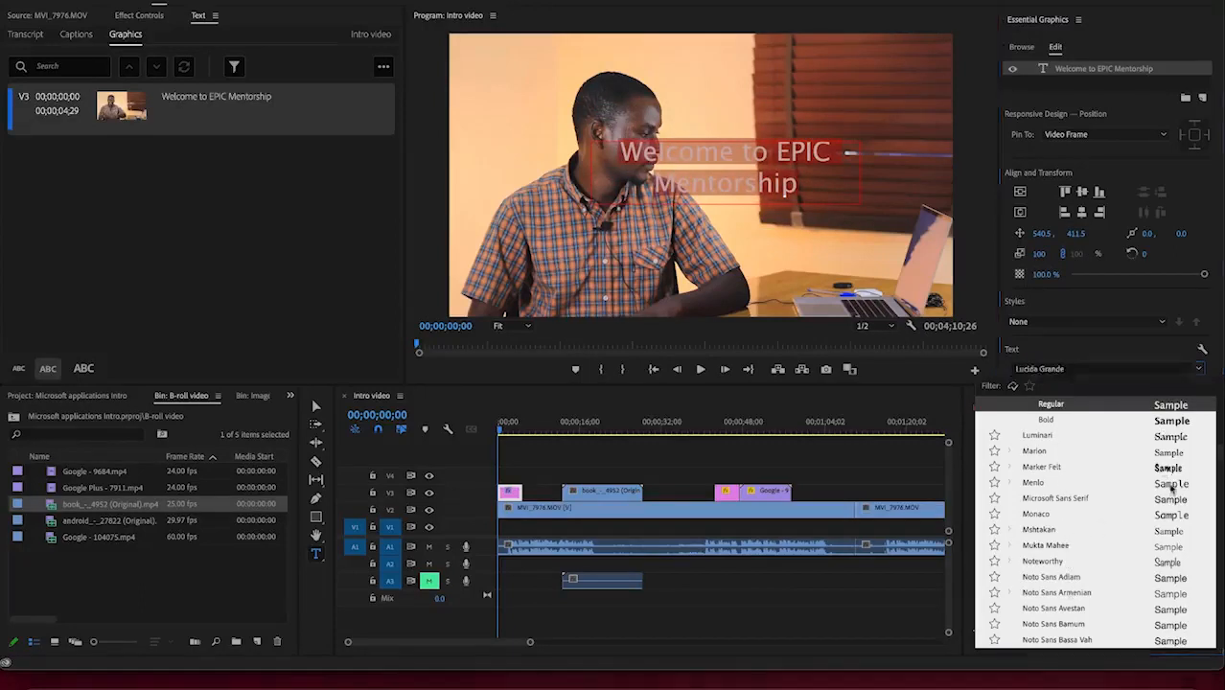
pyautogui.click(1170, 483)
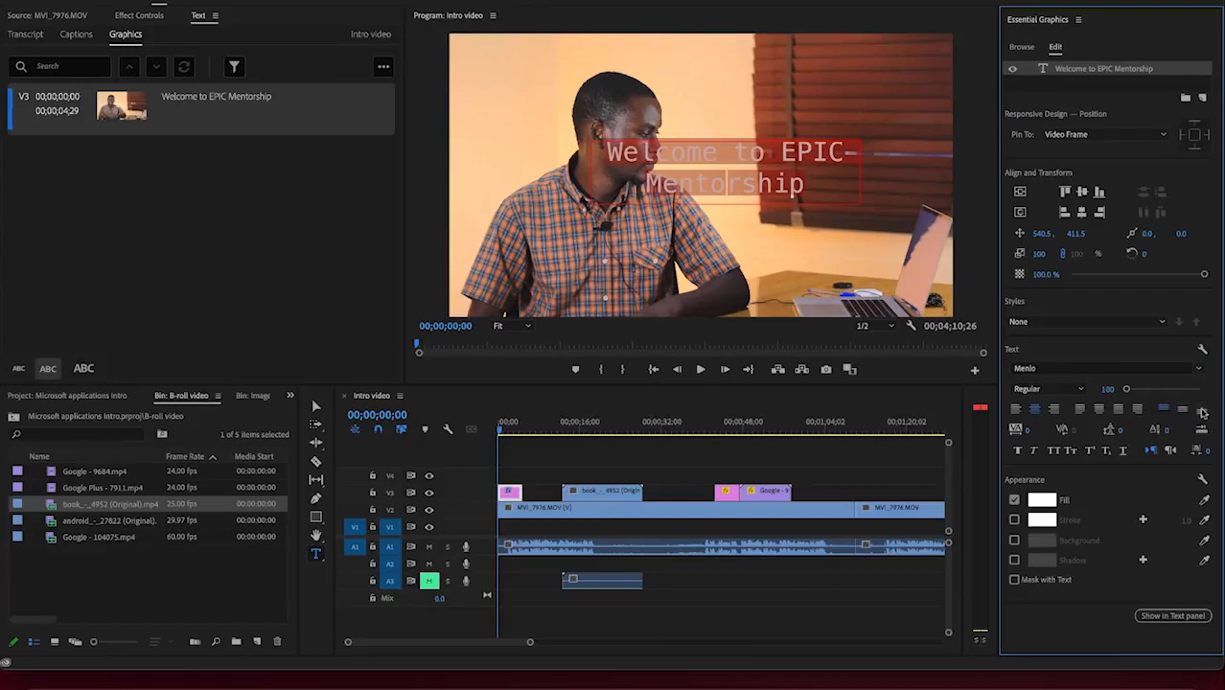
pyautogui.moveTo(1128, 391); pyautogui.dragTo(1127, 391)
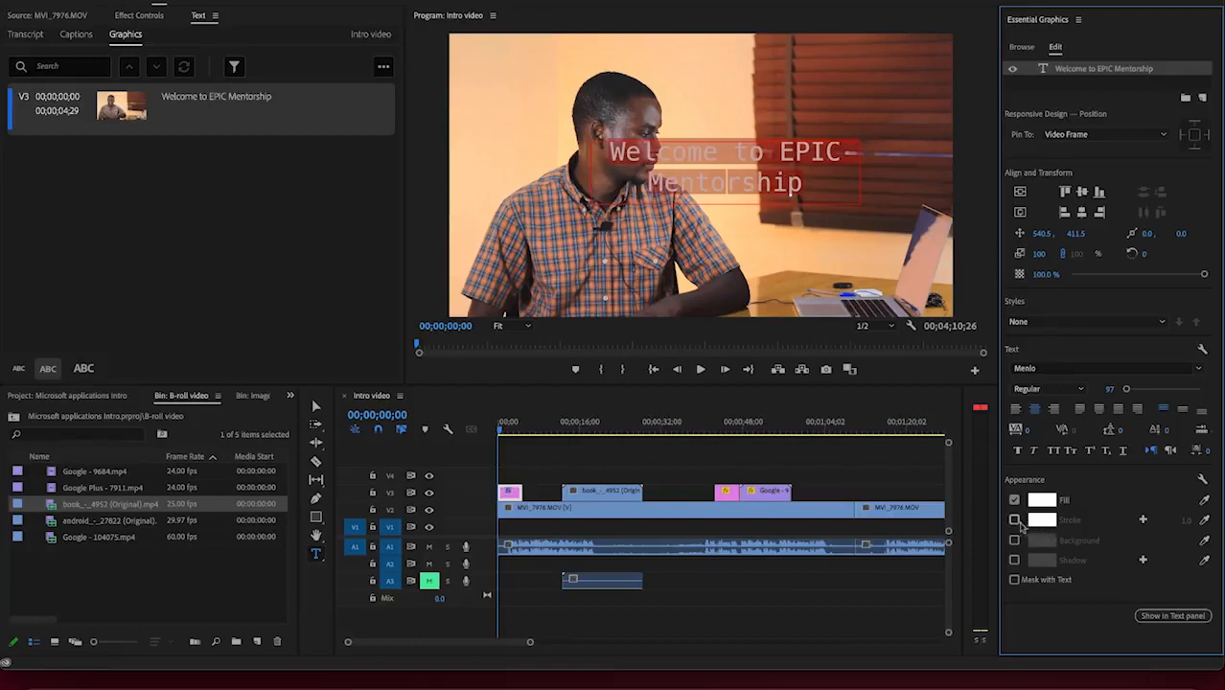
# Step: Turn on the title's stroke and background, and set the background color to near-black 0A0909
pyautogui.click(1014, 520)
pyautogui.click(1015, 541)
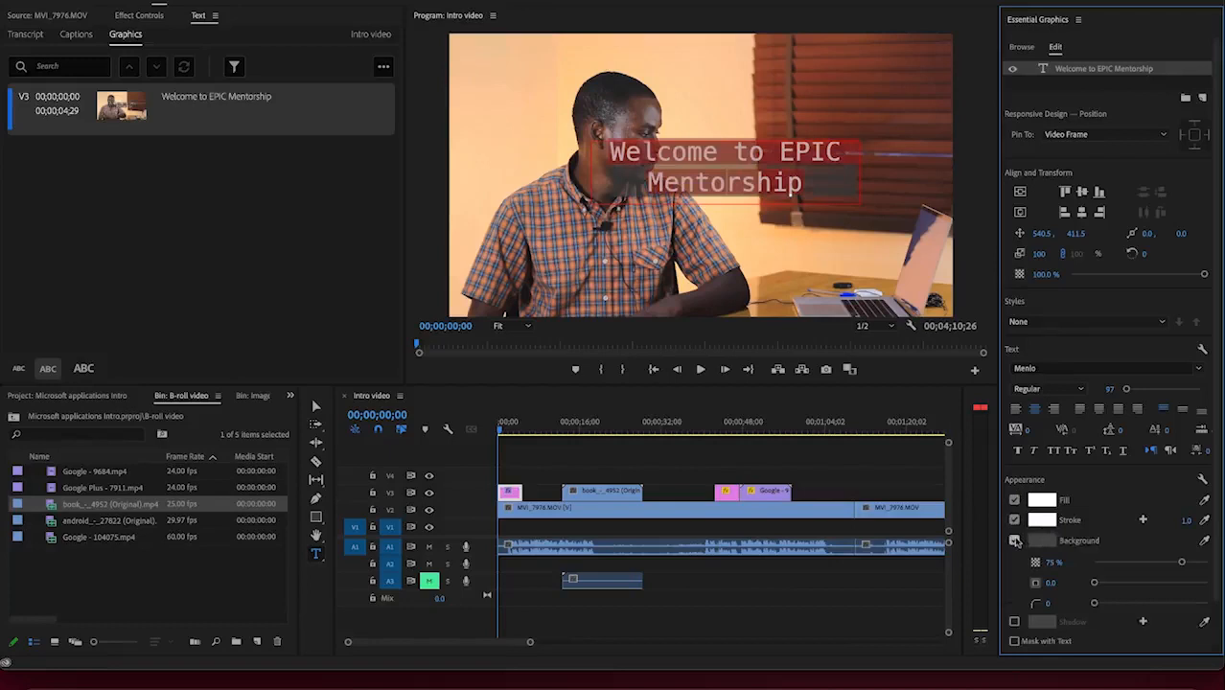
pyautogui.click(1044, 542)
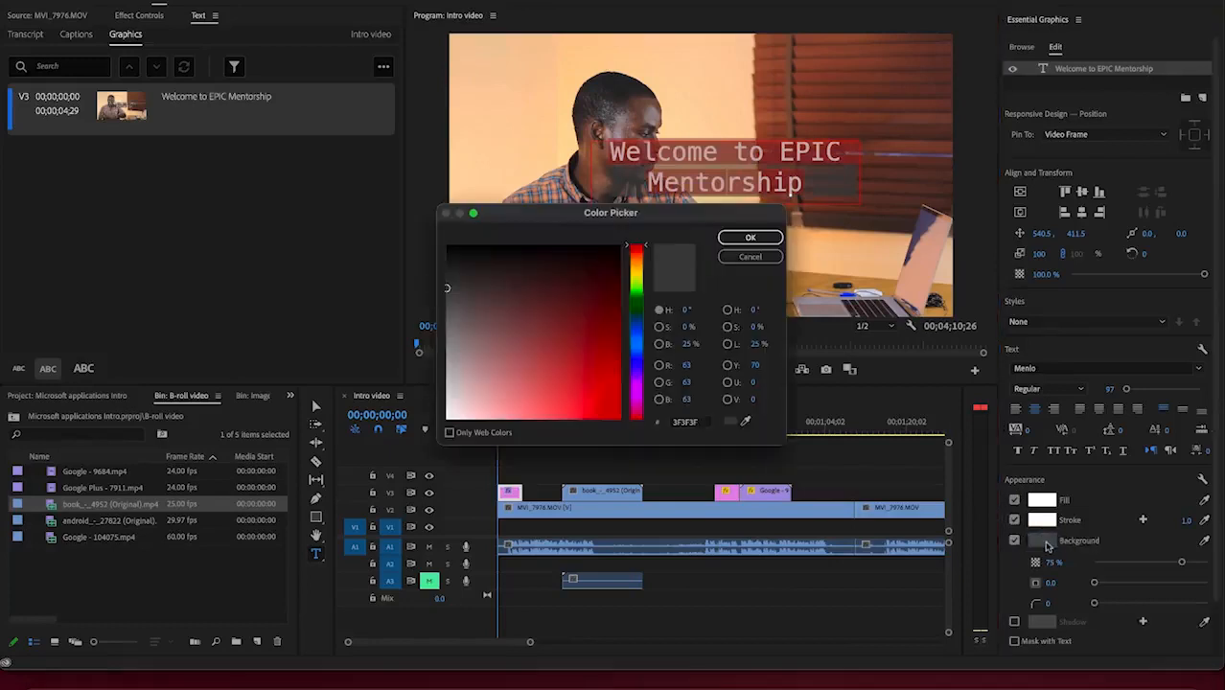
pyautogui.moveTo(560, 221); pyautogui.dragTo(264, 224)
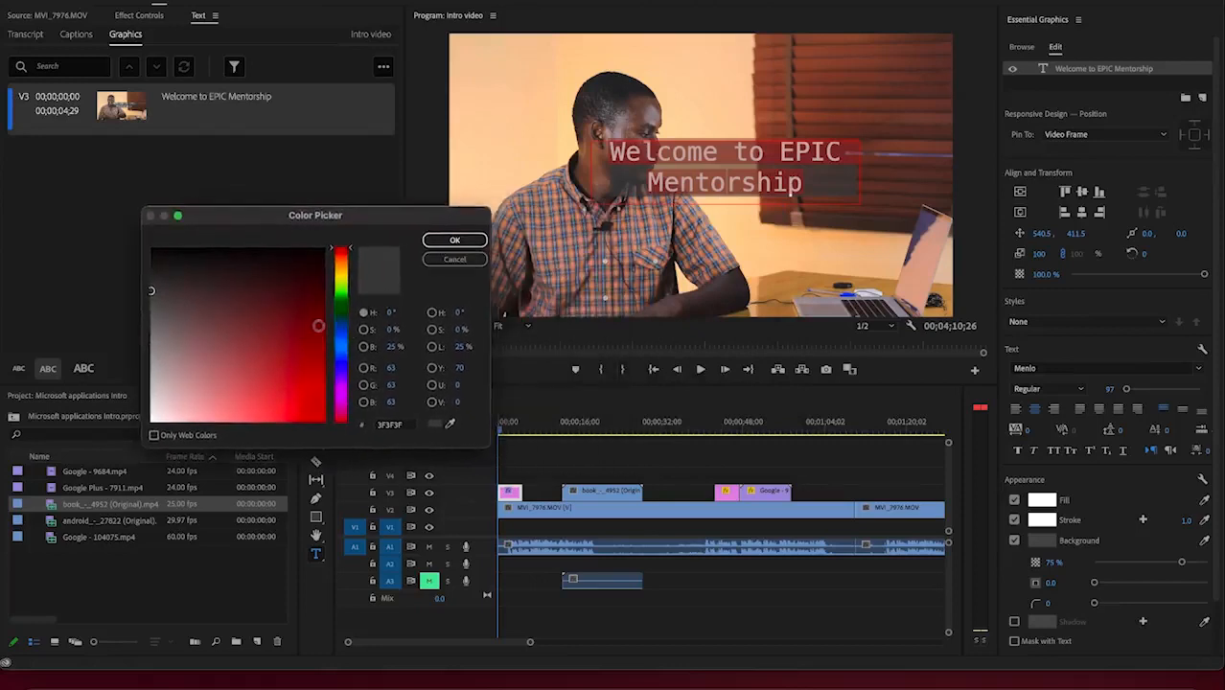
pyautogui.click(162, 253)
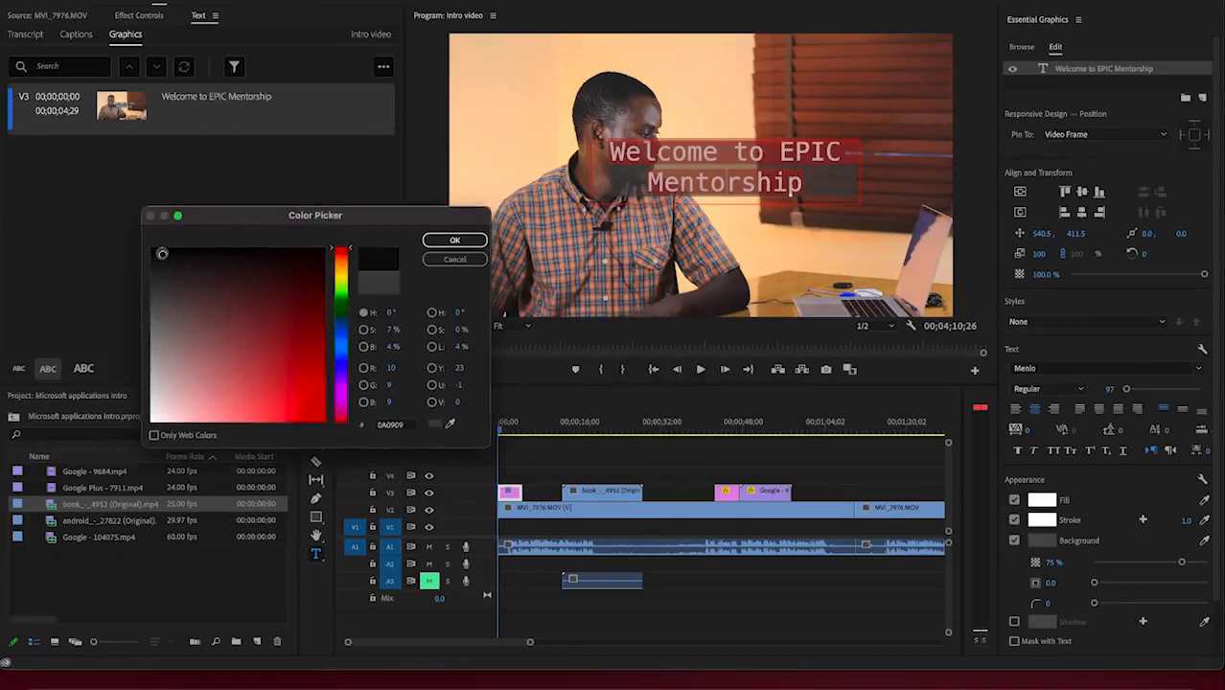
pyautogui.click(457, 241)
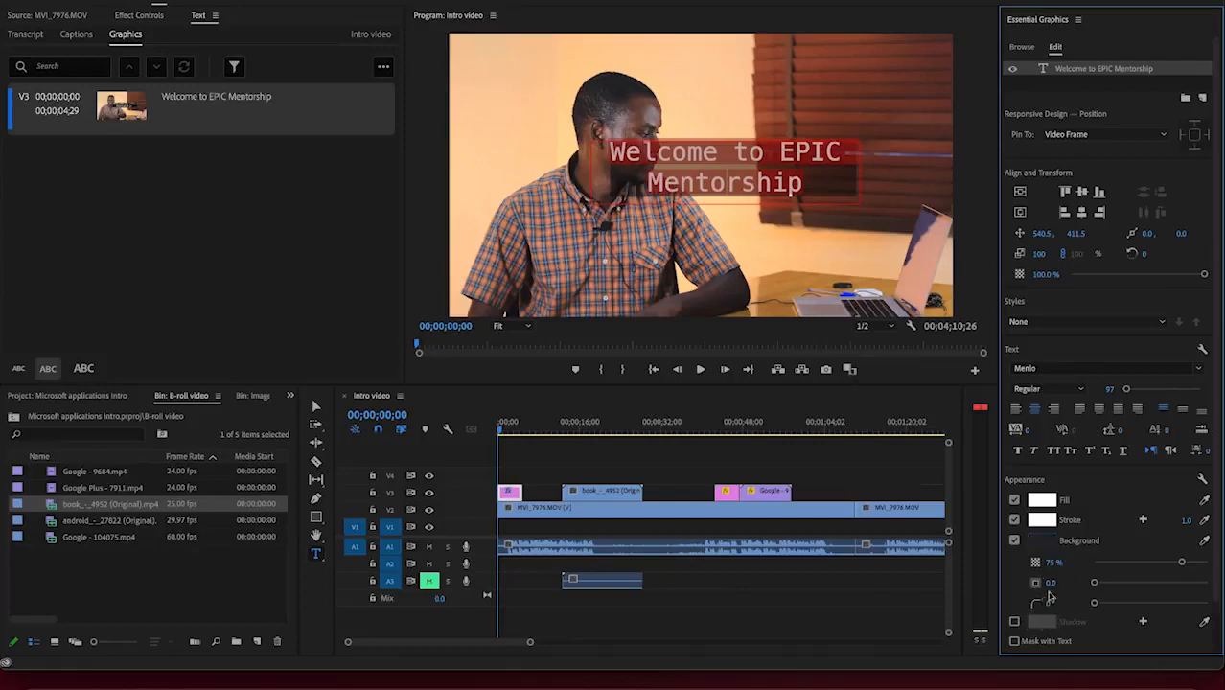
pyautogui.scroll(-2, 1049, 596)
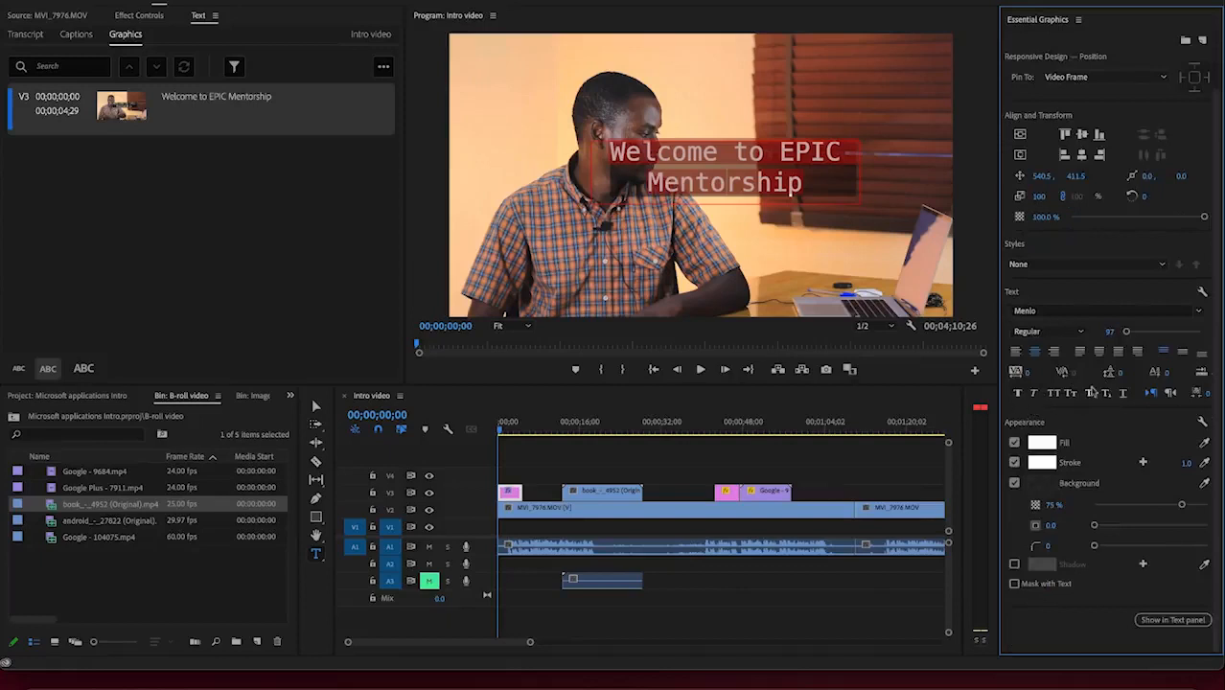
pyautogui.scroll(2, 1070, 402)
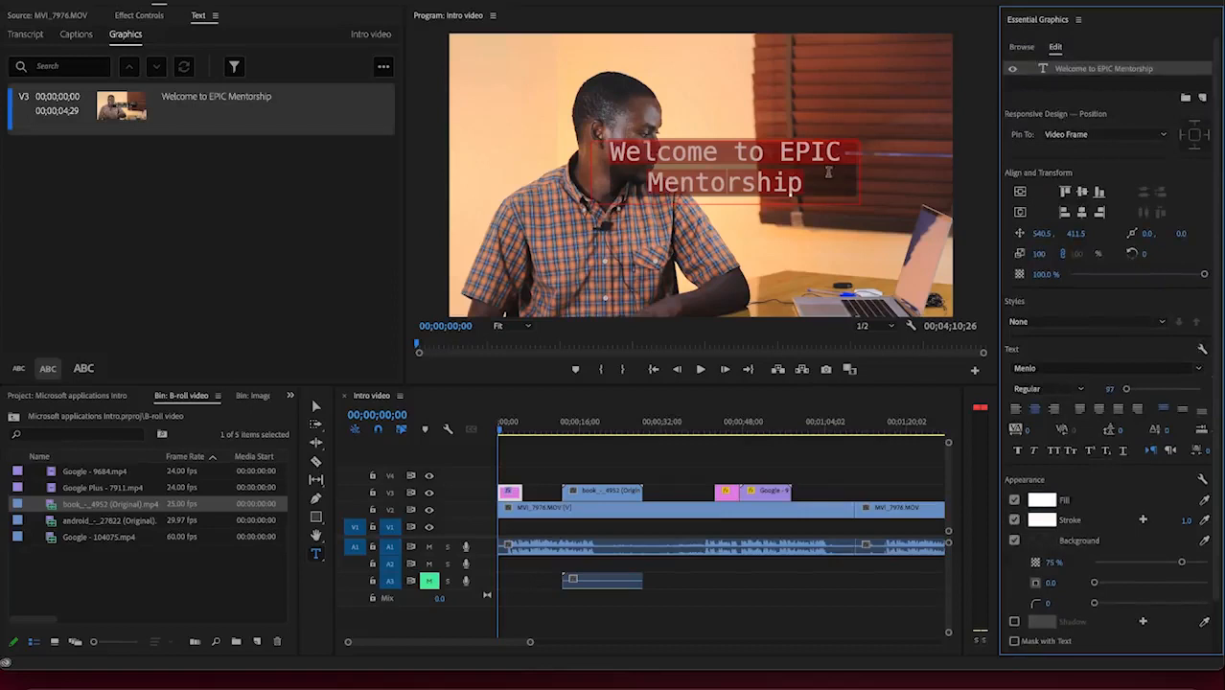
pyautogui.click(828, 171)
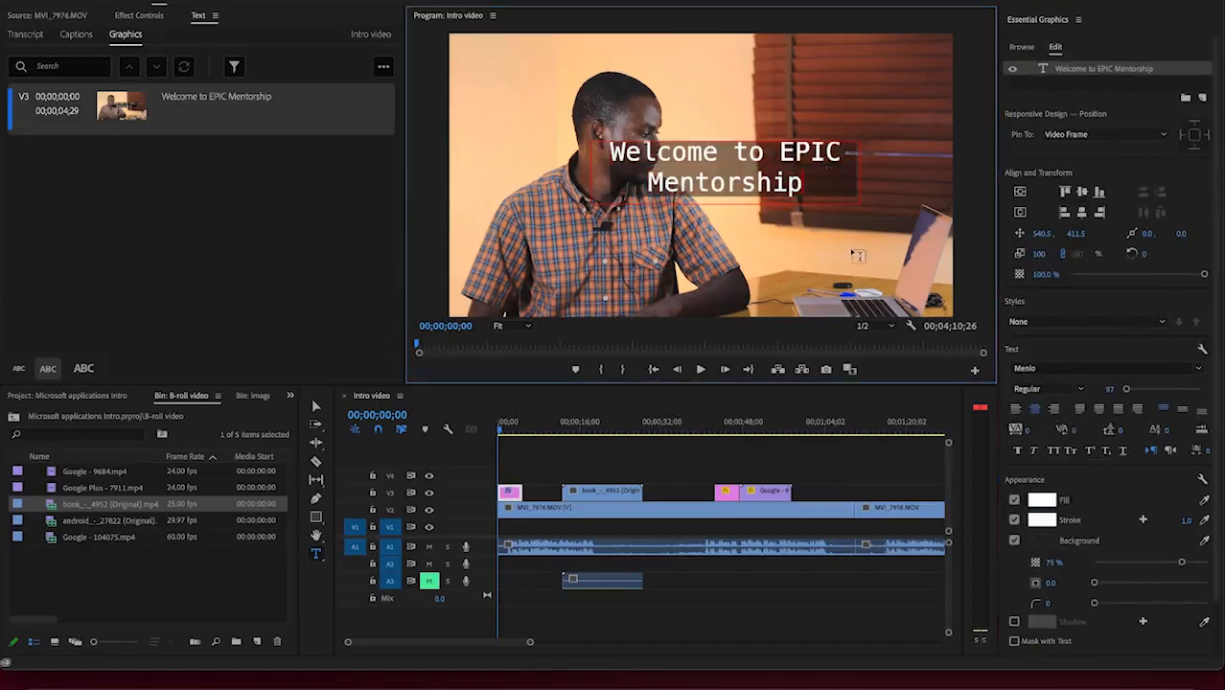
pyautogui.click(1049, 502)
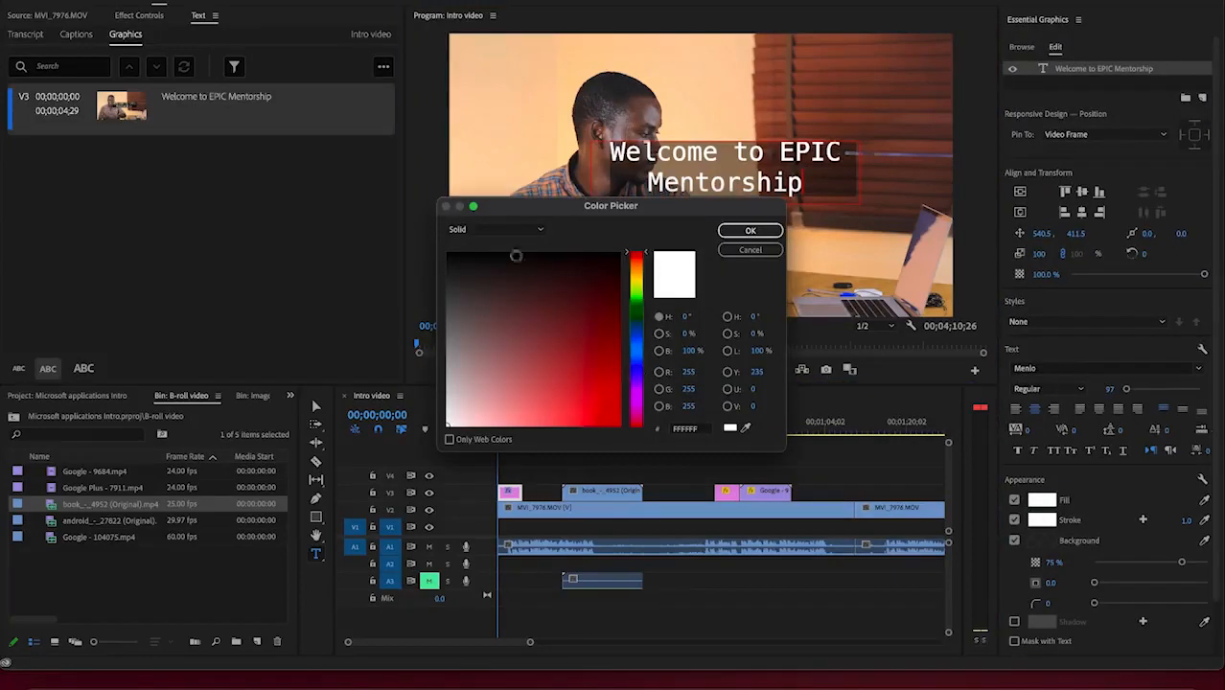
pyautogui.press('Escape')
# Step: Check the title over the footage at 00;00;02;20 and show the title clip's effect settings
pyautogui.click(596, 496)
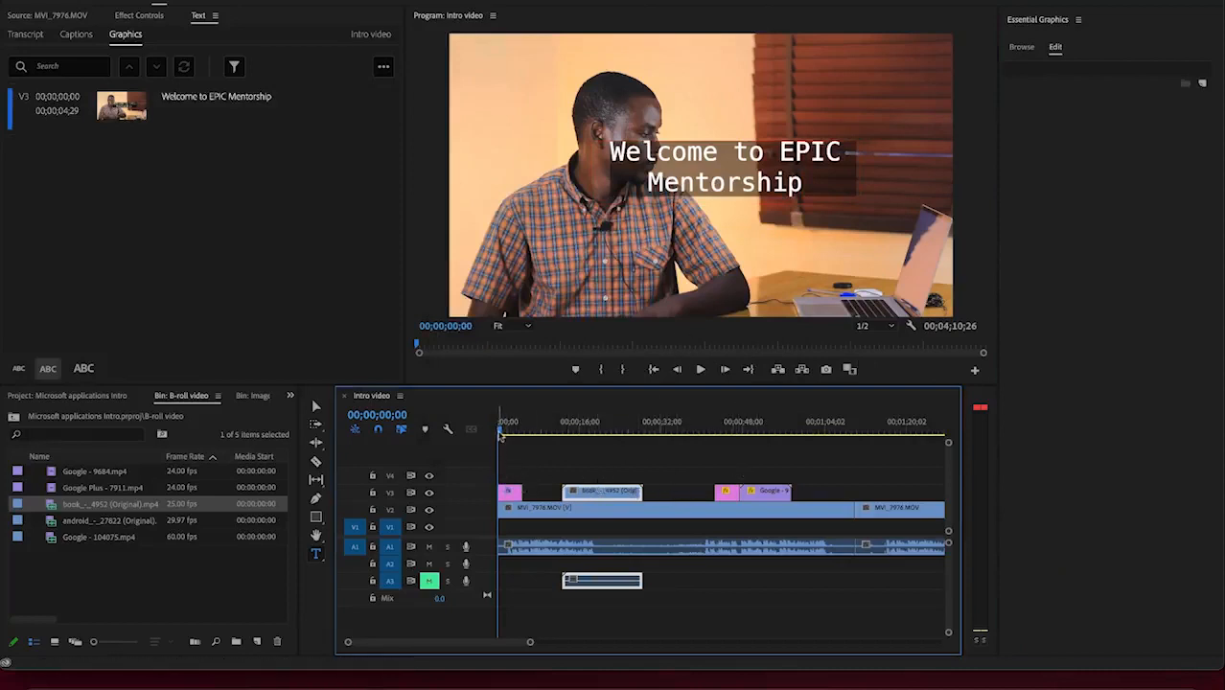
pyautogui.moveTo(502, 435); pyautogui.dragTo(510, 435)
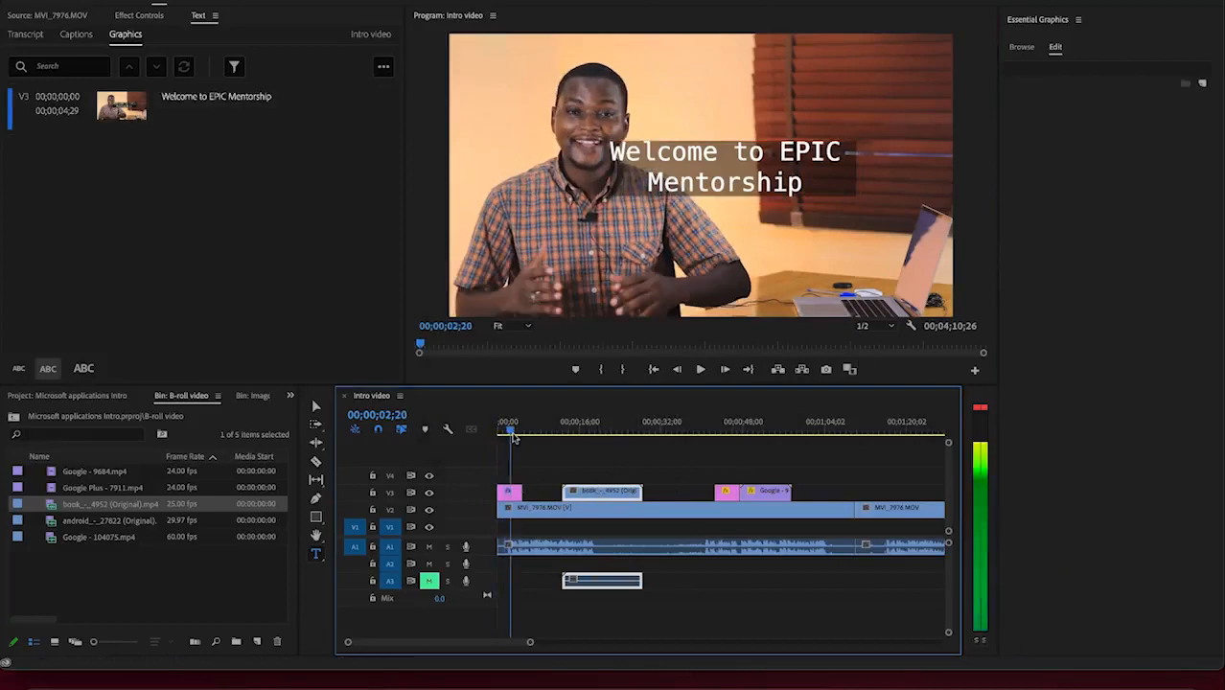
pyautogui.click(515, 493)
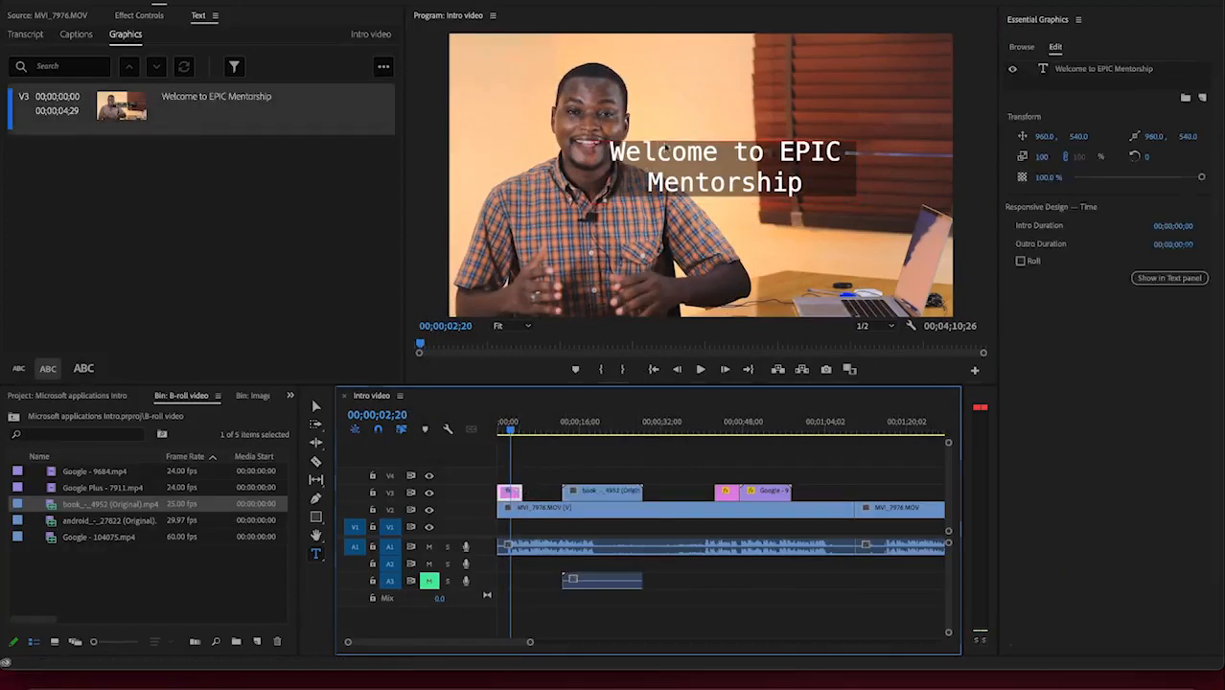
pyautogui.doubleClick(663, 146)
pyautogui.hotkey('ctrl', 'a')
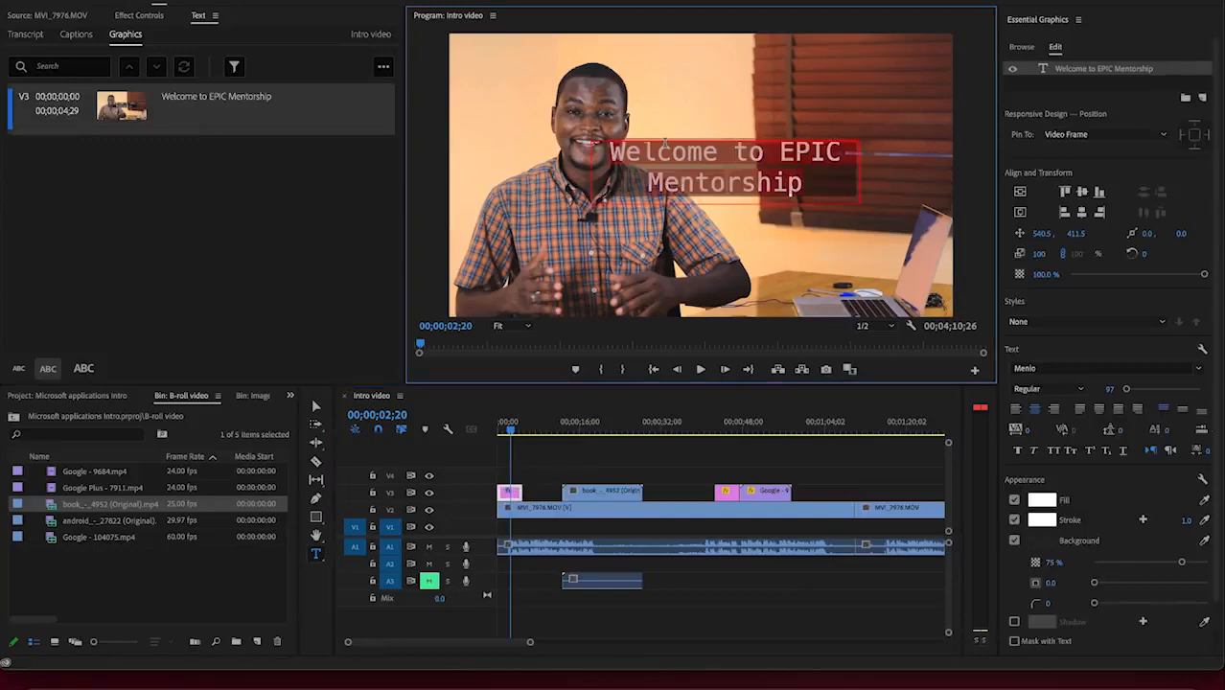
pyautogui.click(614, 622)
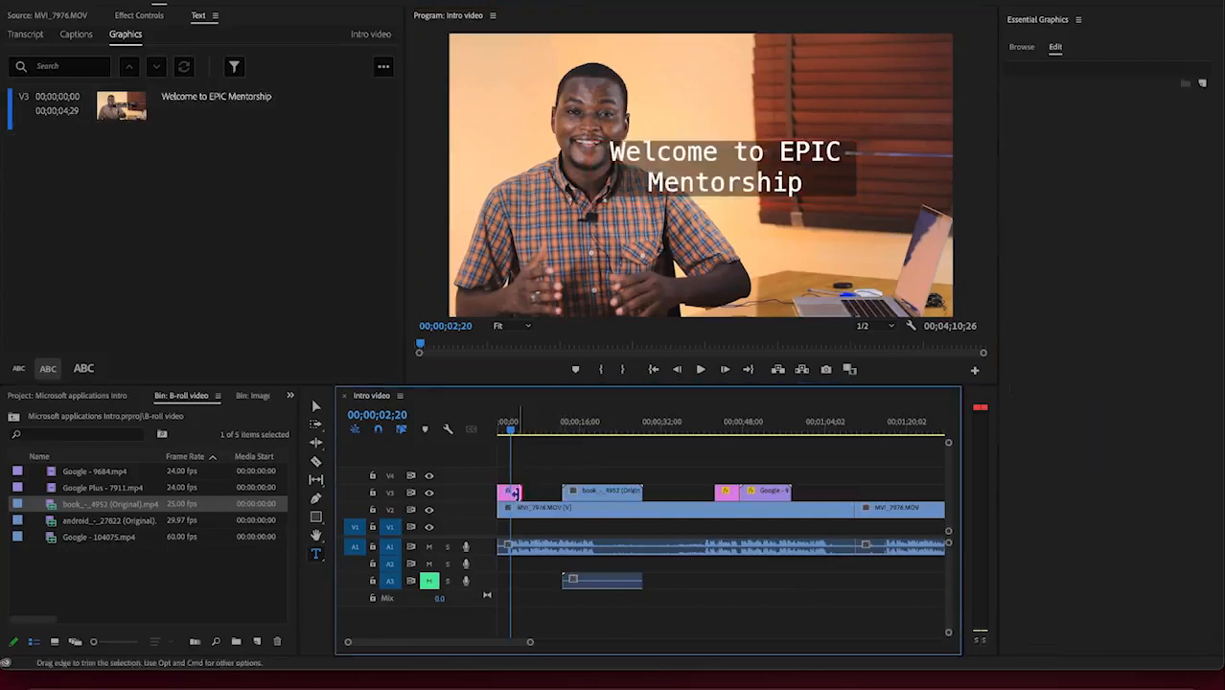
pyautogui.click(508, 495)
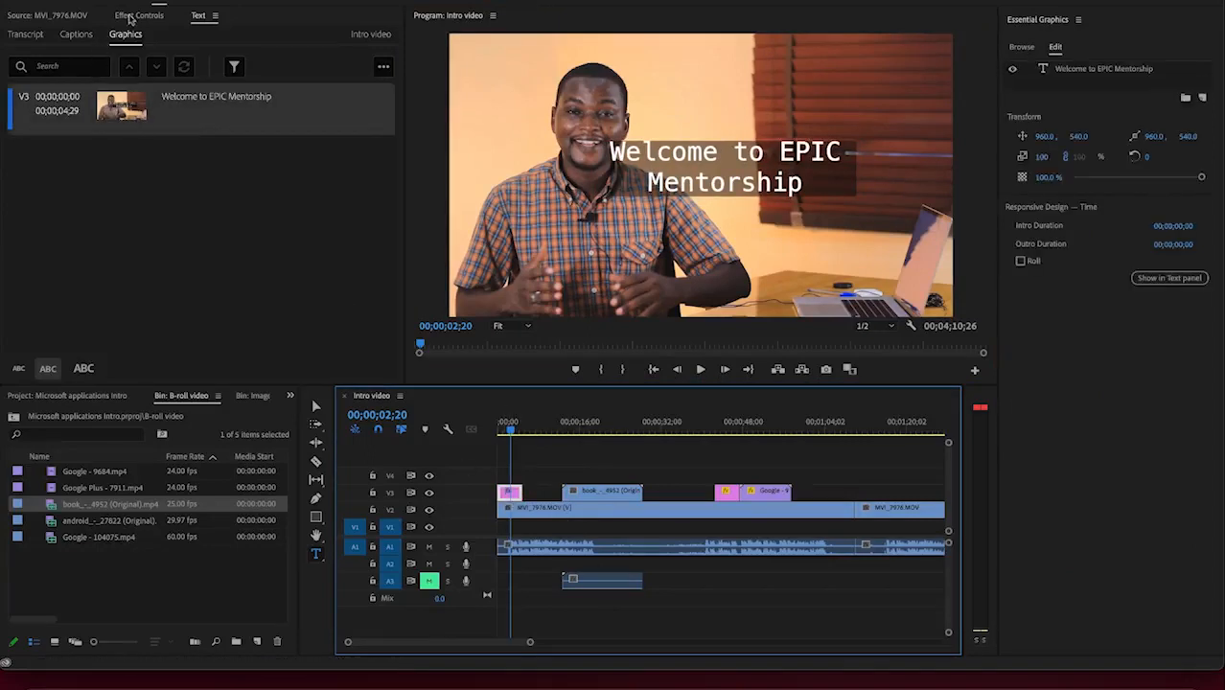
pyautogui.click(131, 17)
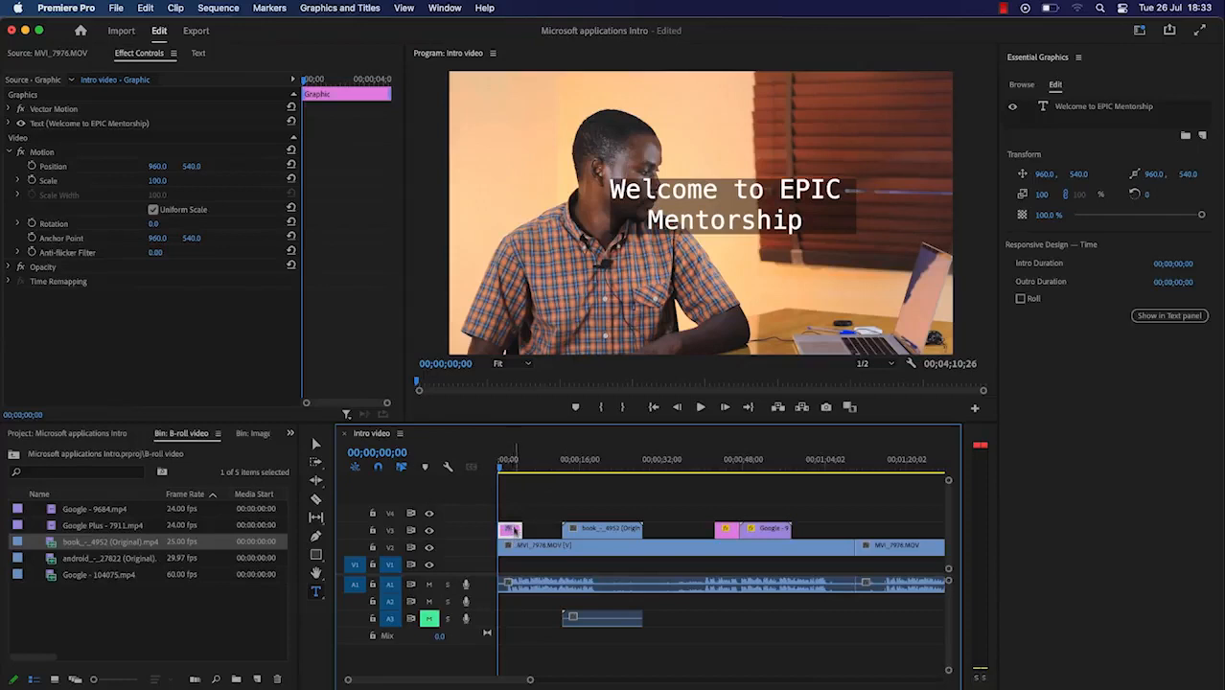
# Step: Find Cross Dissolve among the Dissolve video transitions and apply it to the start of the title clip on V3
pyautogui.click(291, 435)
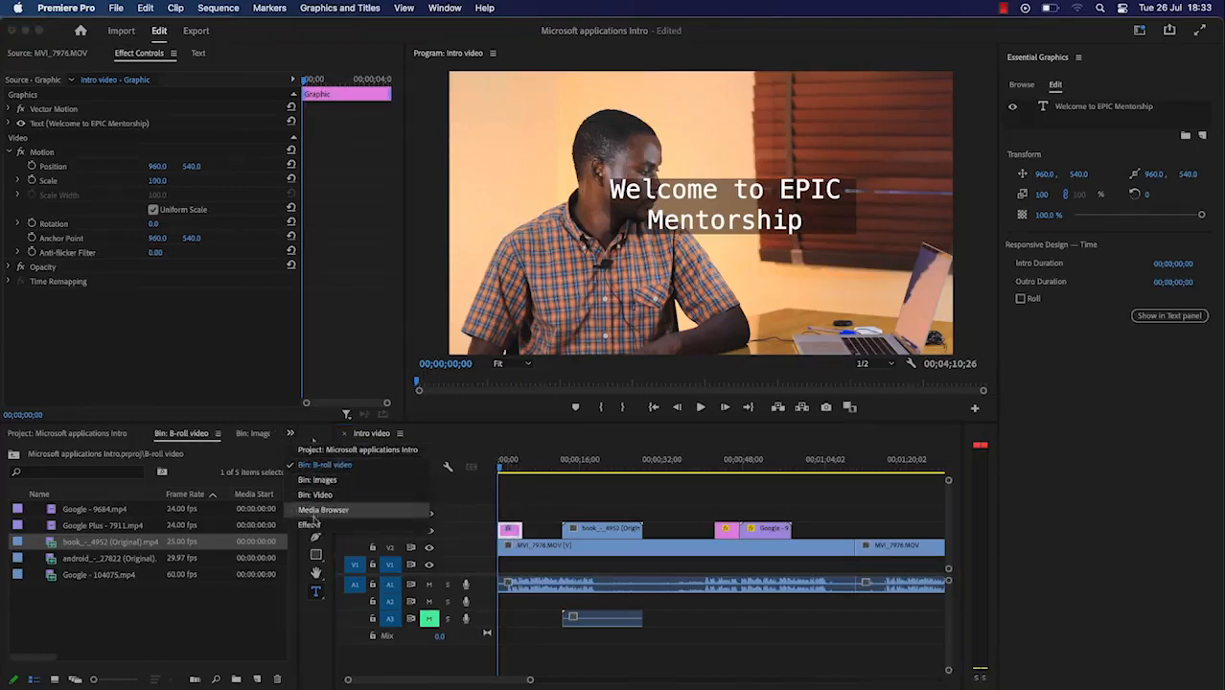
pyautogui.click(311, 525)
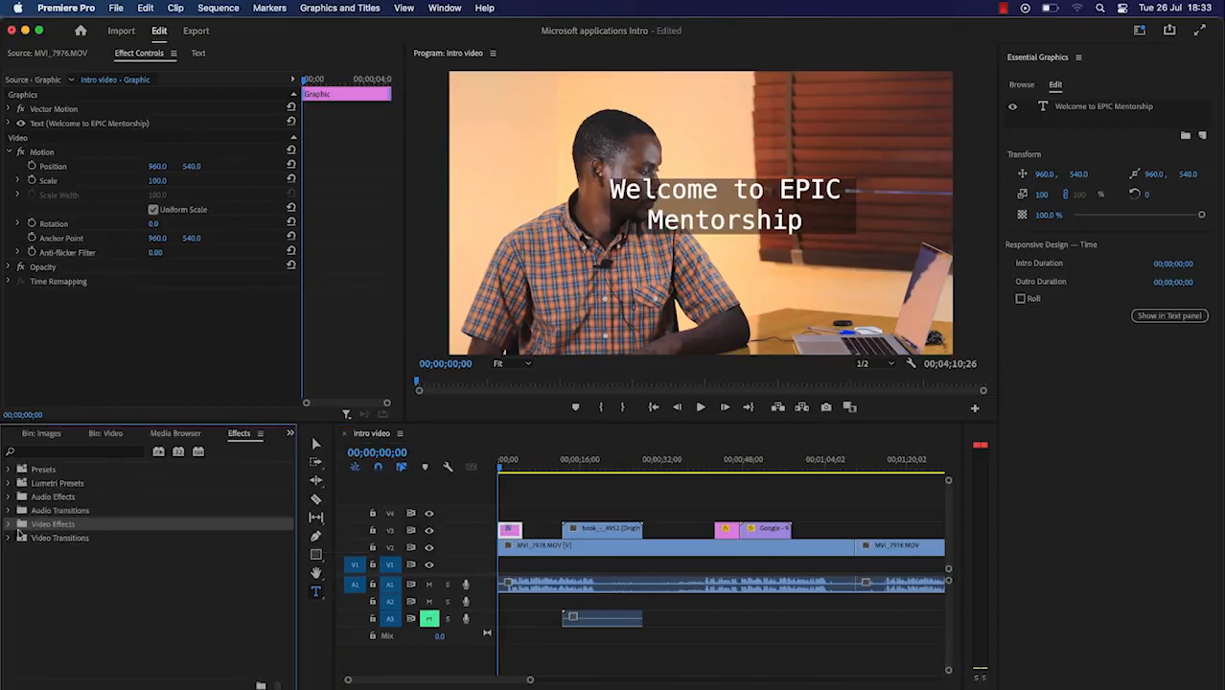
pyautogui.click(11, 525)
pyautogui.scroll(-2, 86, 590)
pyautogui.scroll(-1, 86, 589)
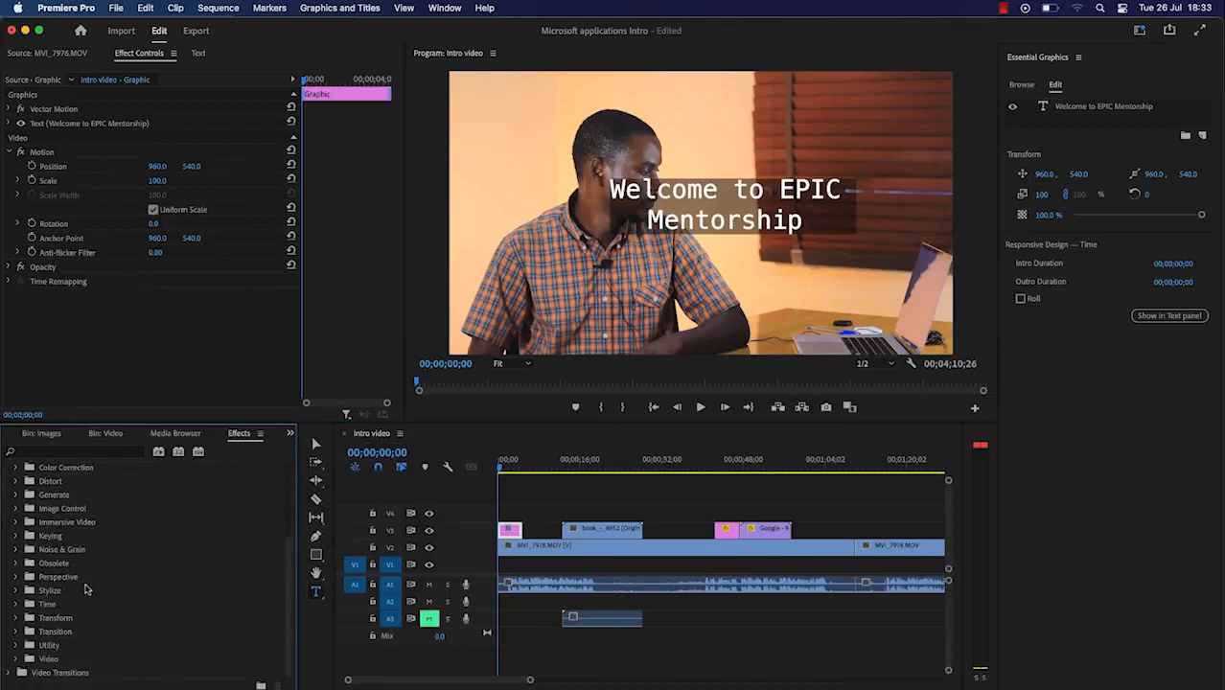
pyautogui.click(7, 676)
pyautogui.scroll(-5, 67, 661)
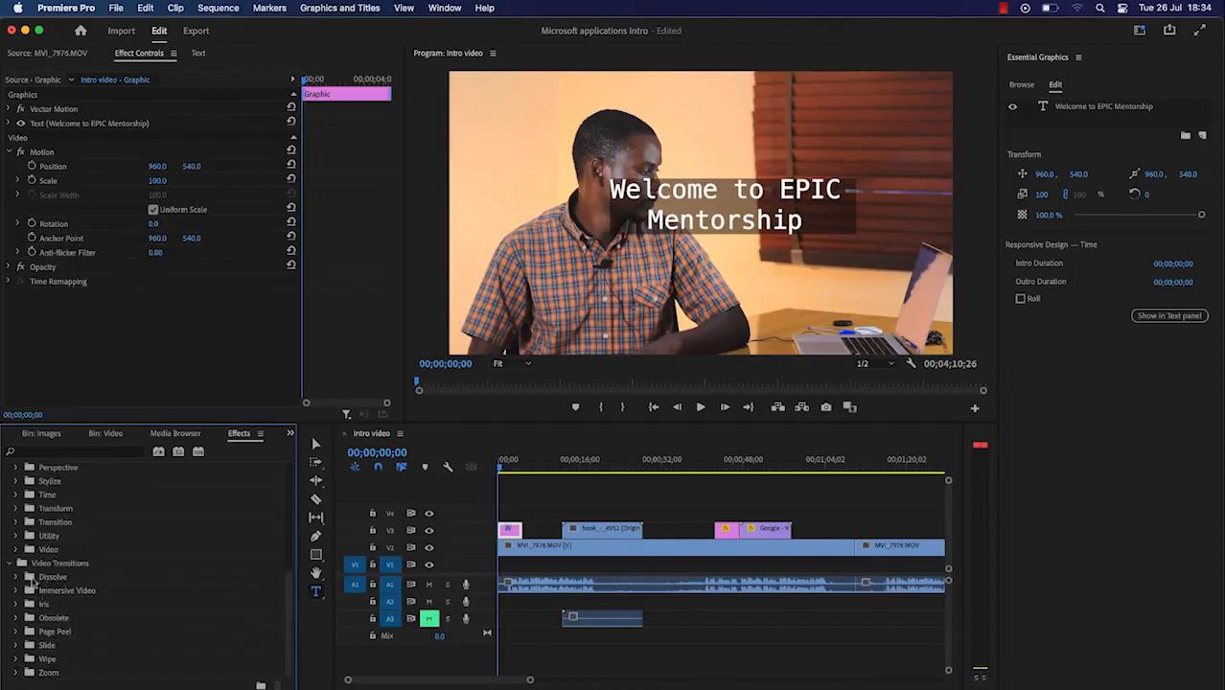
pyautogui.click(16, 577)
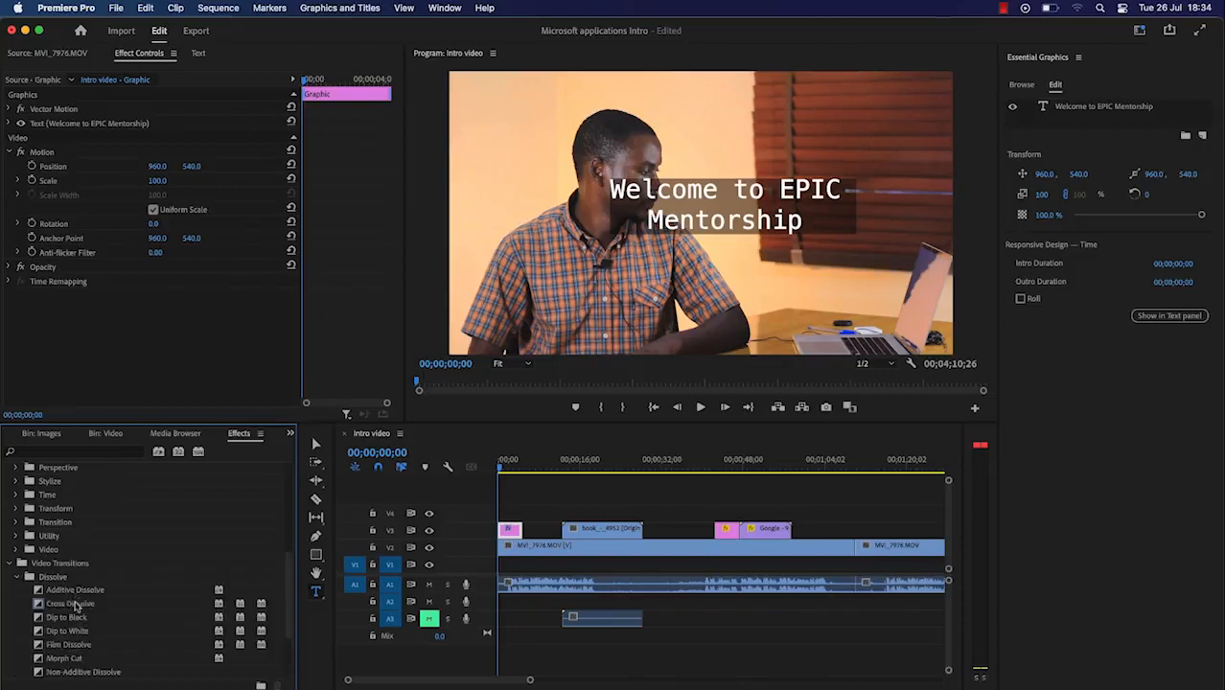
pyautogui.moveTo(69, 611); pyautogui.dragTo(505, 533)
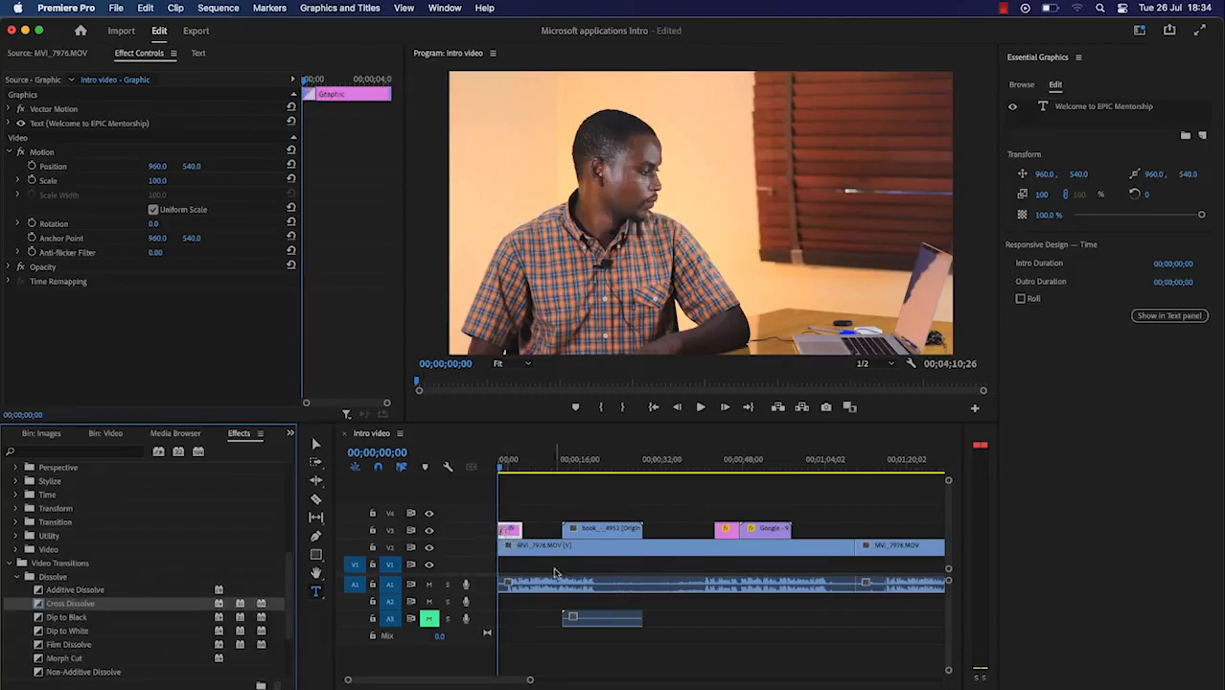
# Step: Shorten the Cross Dissolve at the title's start to 00;00;00;23 and preview the fade-in
pyautogui.moveTo(530, 680); pyautogui.dragTo(469, 676)
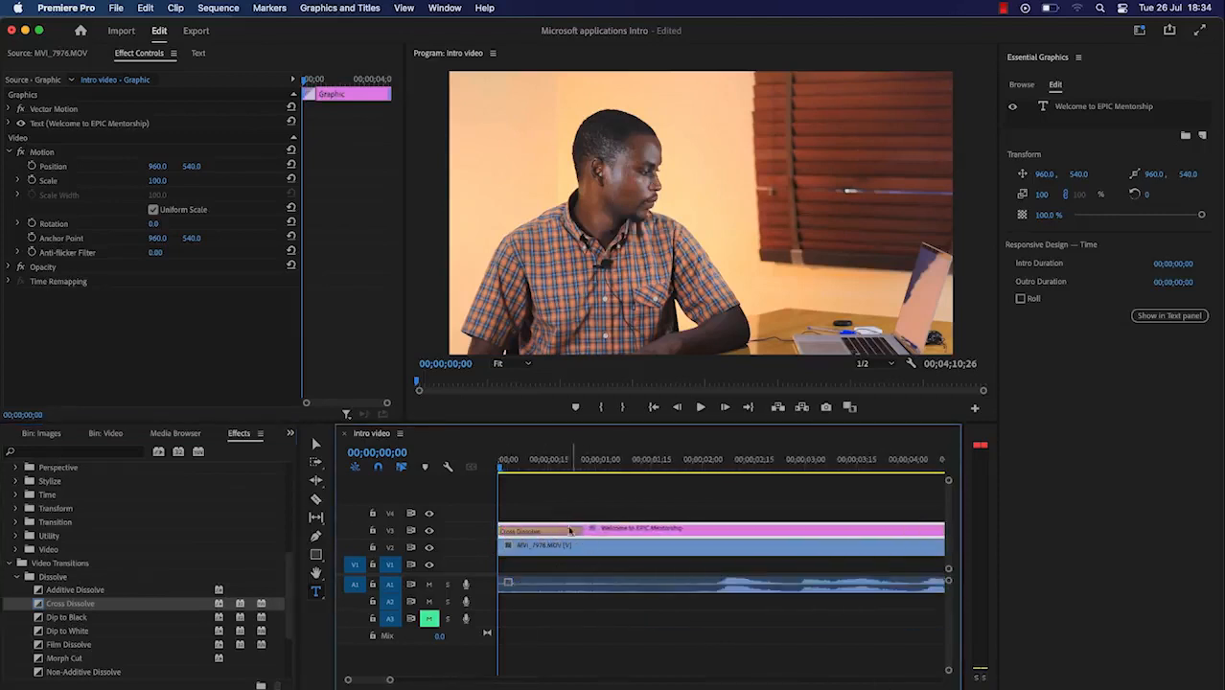
pyautogui.click(563, 534)
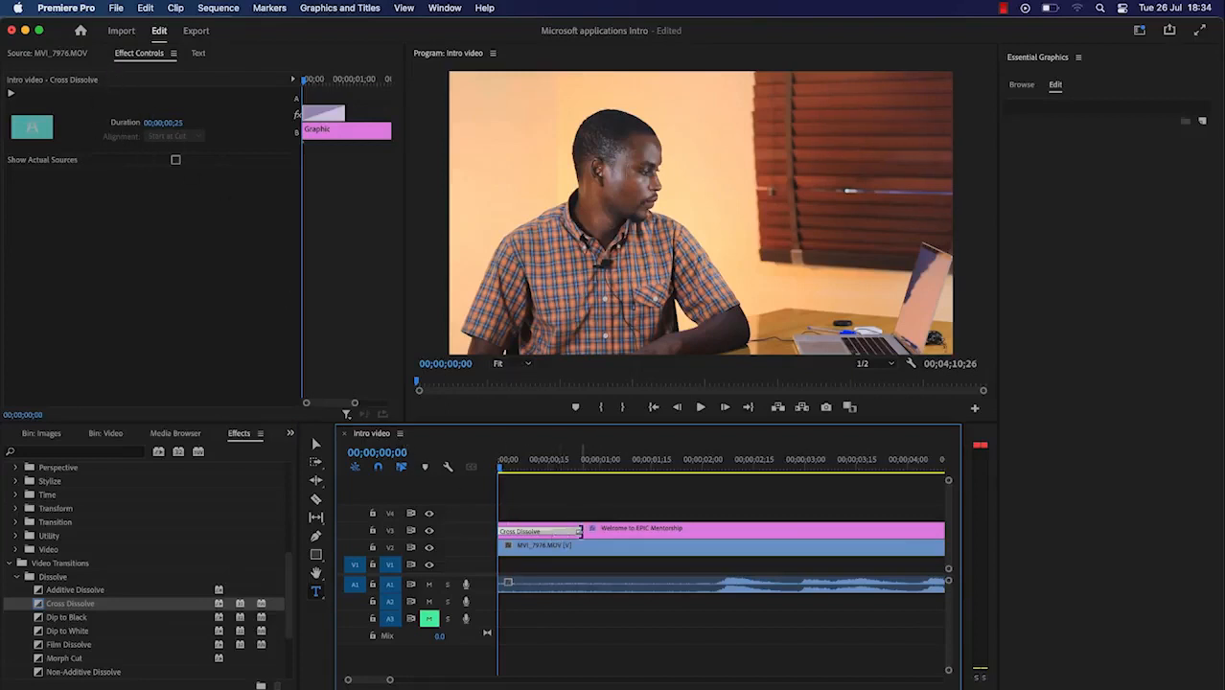
pyautogui.moveTo(578, 531)
pyautogui.mouseDown()
pyautogui.moveTo(520, 531)
pyautogui.moveTo(657, 531)
pyautogui.moveTo(575, 530)
pyautogui.mouseUp()
pyautogui.press('space')
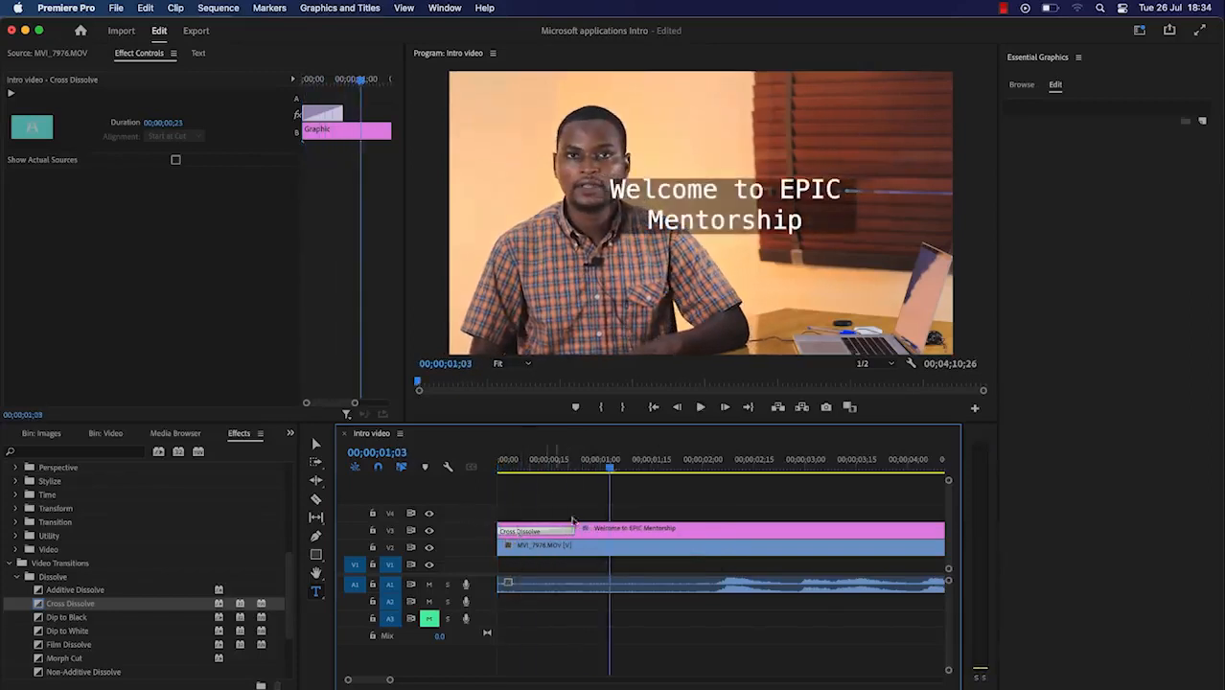
pyautogui.moveTo(610, 472); pyautogui.dragTo(471, 467)
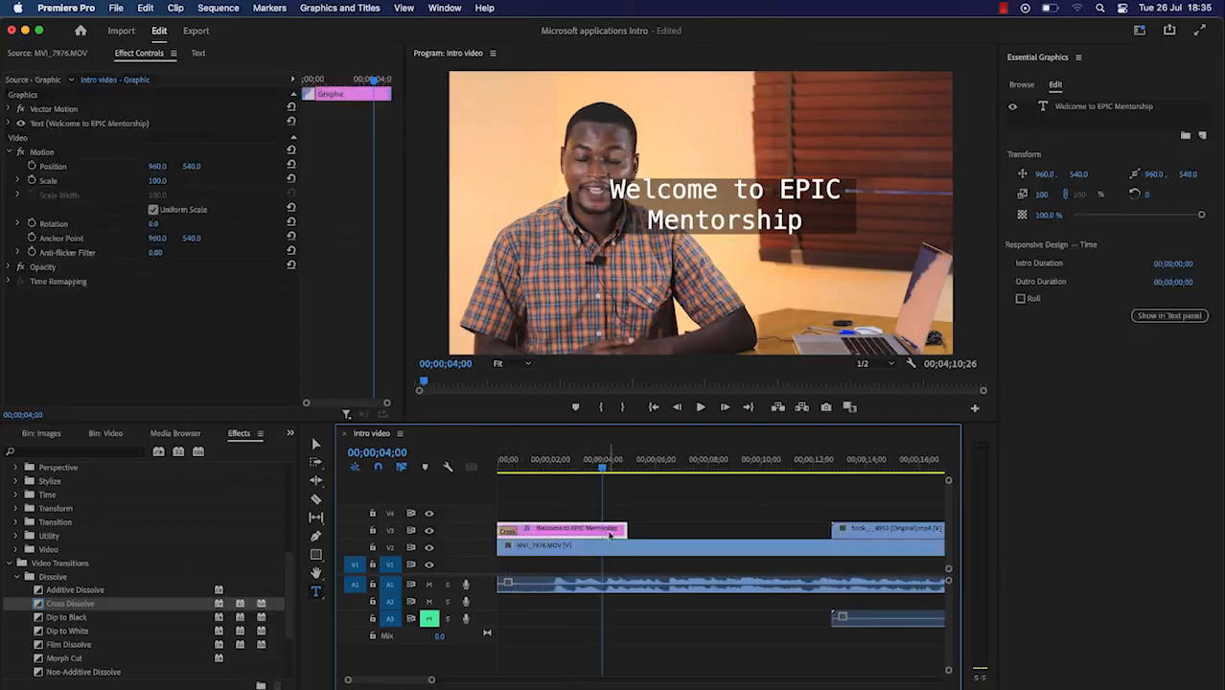
# Step: Apply Cross Dissolve to the end of the title clip and play the fade-out from 00;00;03;26
pyautogui.moveTo(76, 609); pyautogui.dragTo(623, 535)
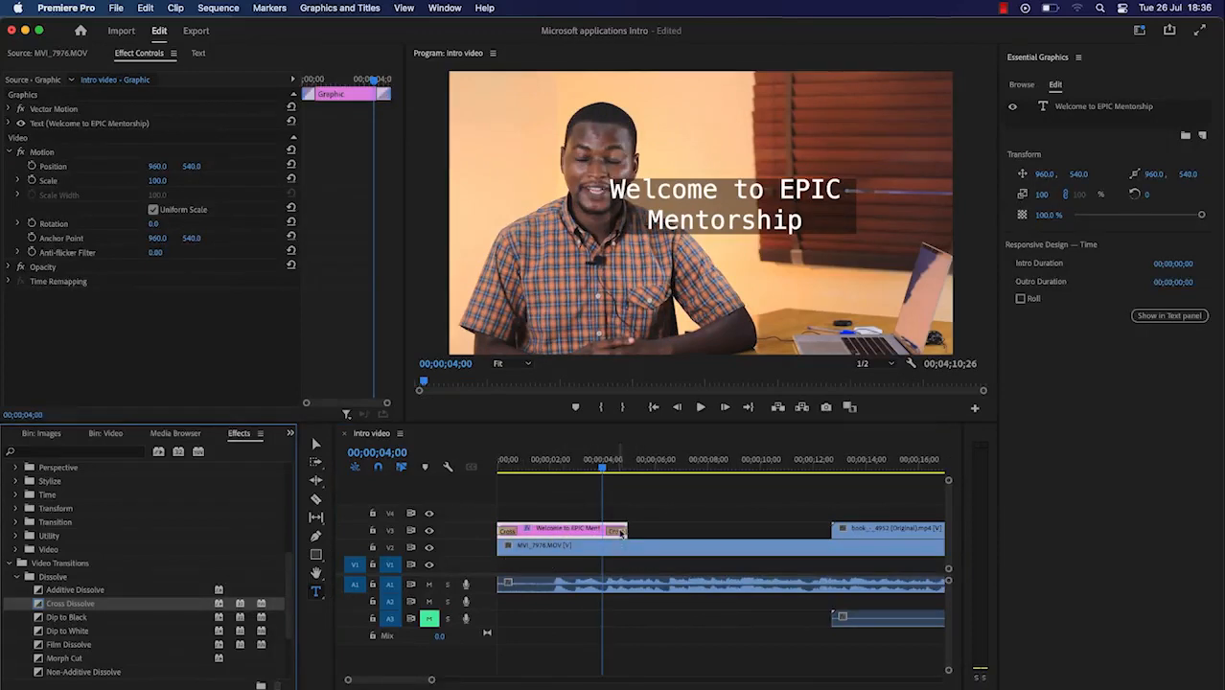
pyautogui.click(601, 471)
pyautogui.moveTo(601, 471); pyautogui.dragTo(600, 471)
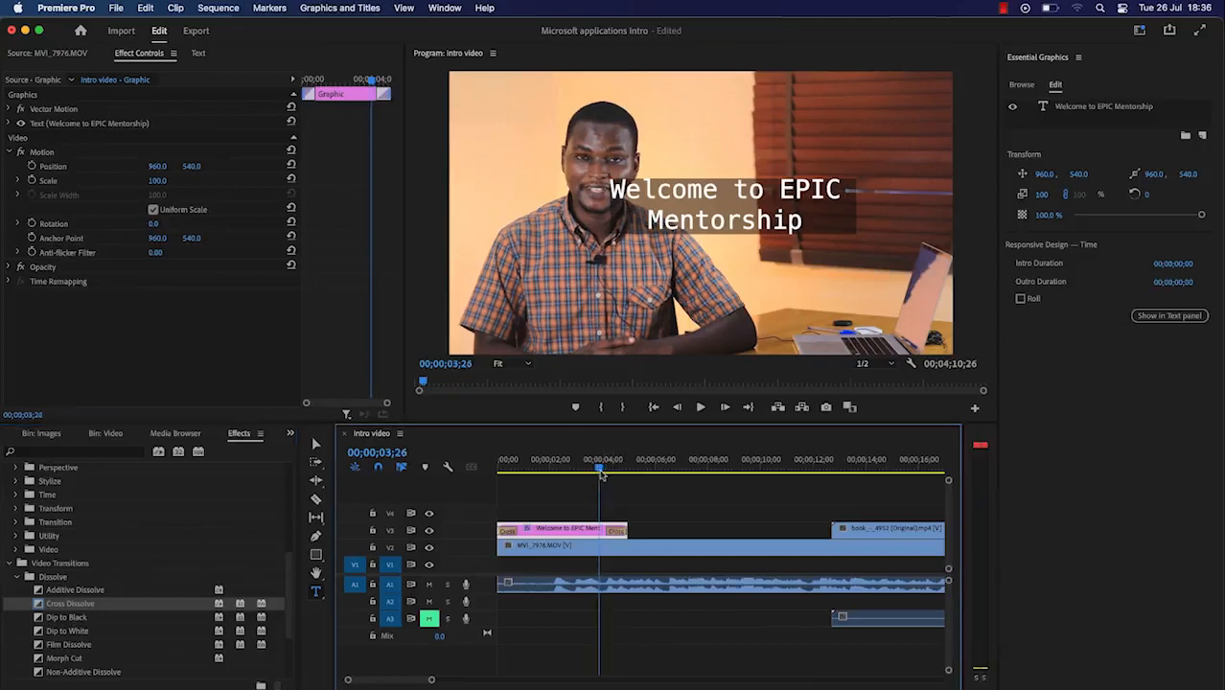
pyautogui.press('space')
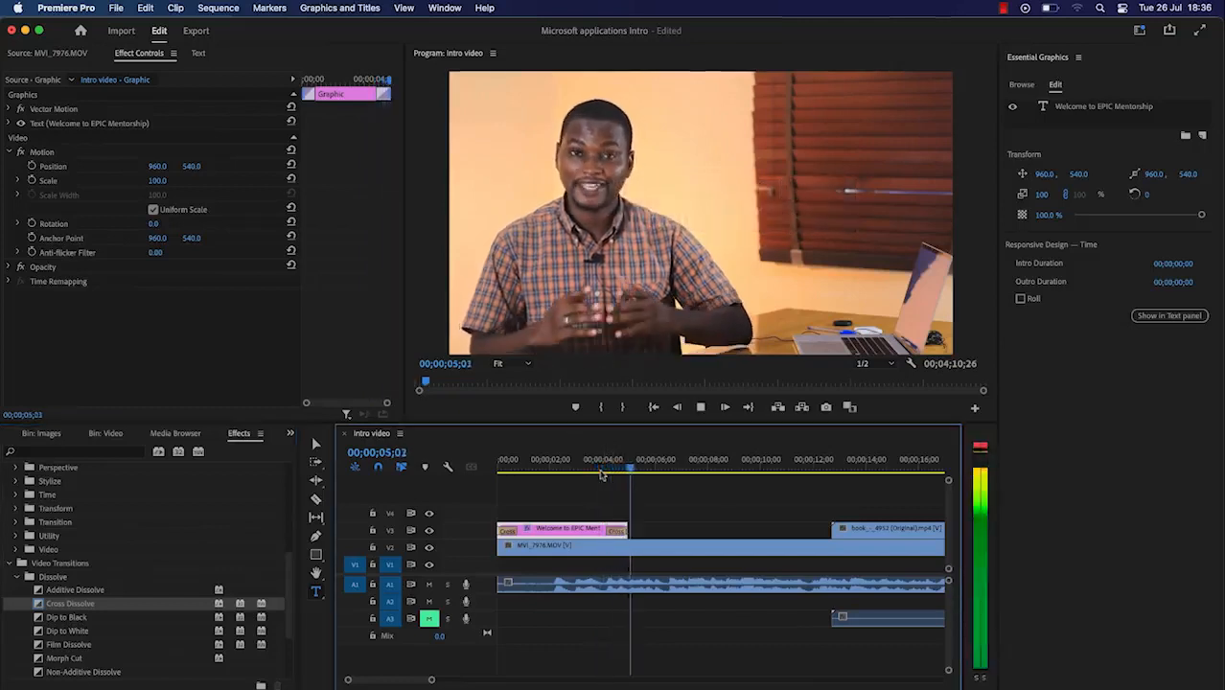
# Step: Stop playback and split the MVI_7976.MOV clip at 00;00;07;28 with the Razor tool
pyautogui.press('space')
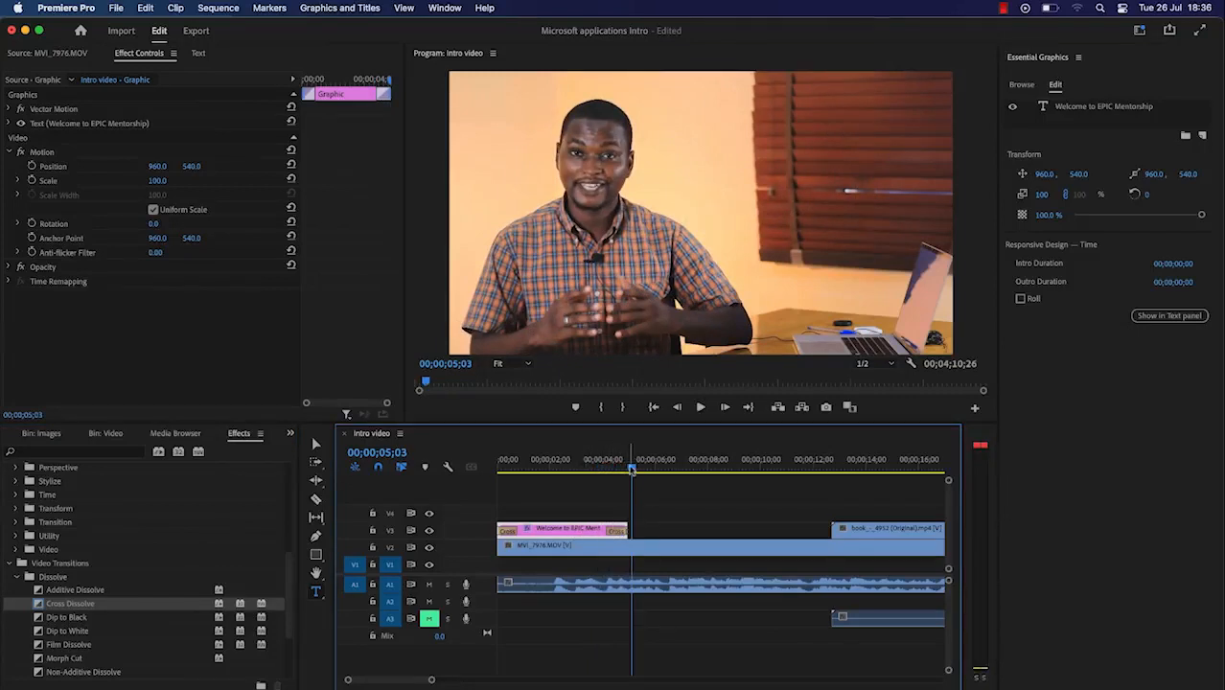
pyautogui.moveTo(631, 468); pyautogui.dragTo(706, 481)
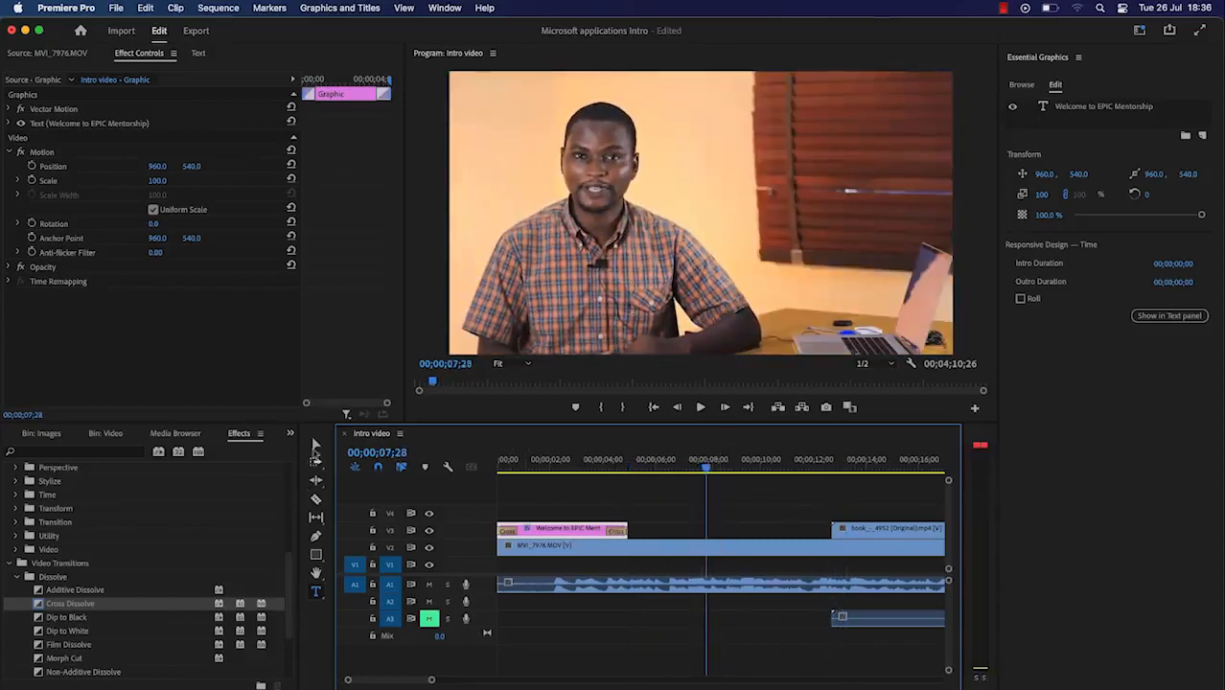
pyautogui.click(316, 498)
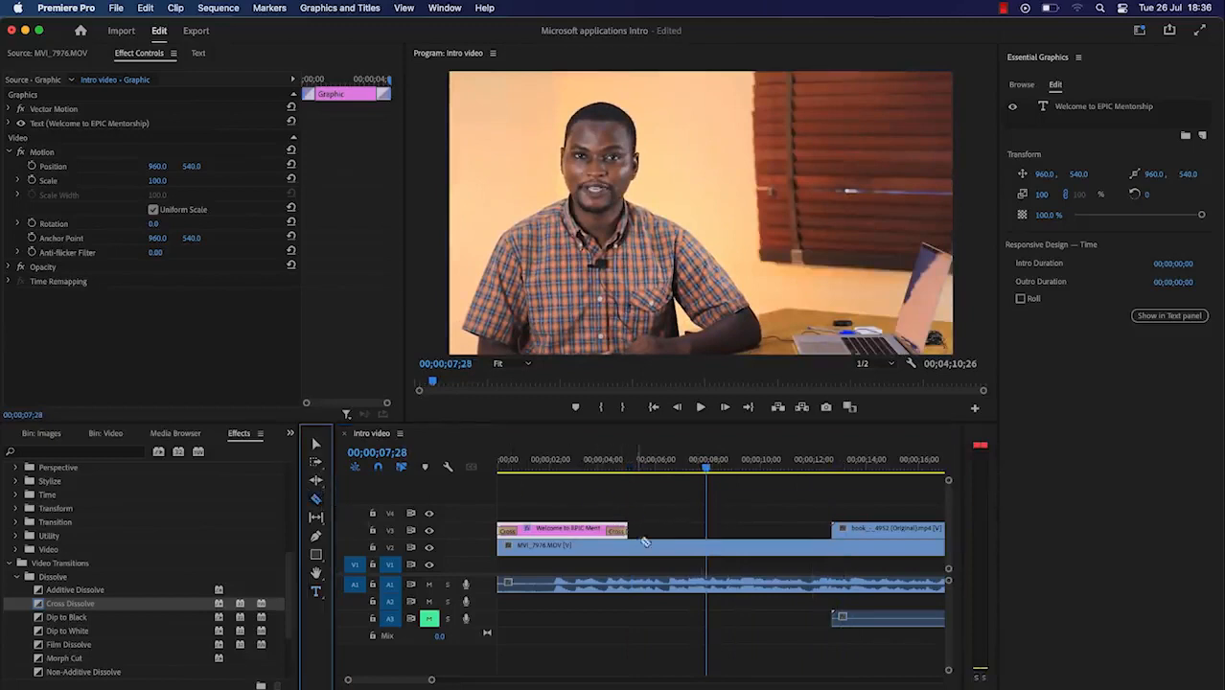
pyautogui.click(707, 544)
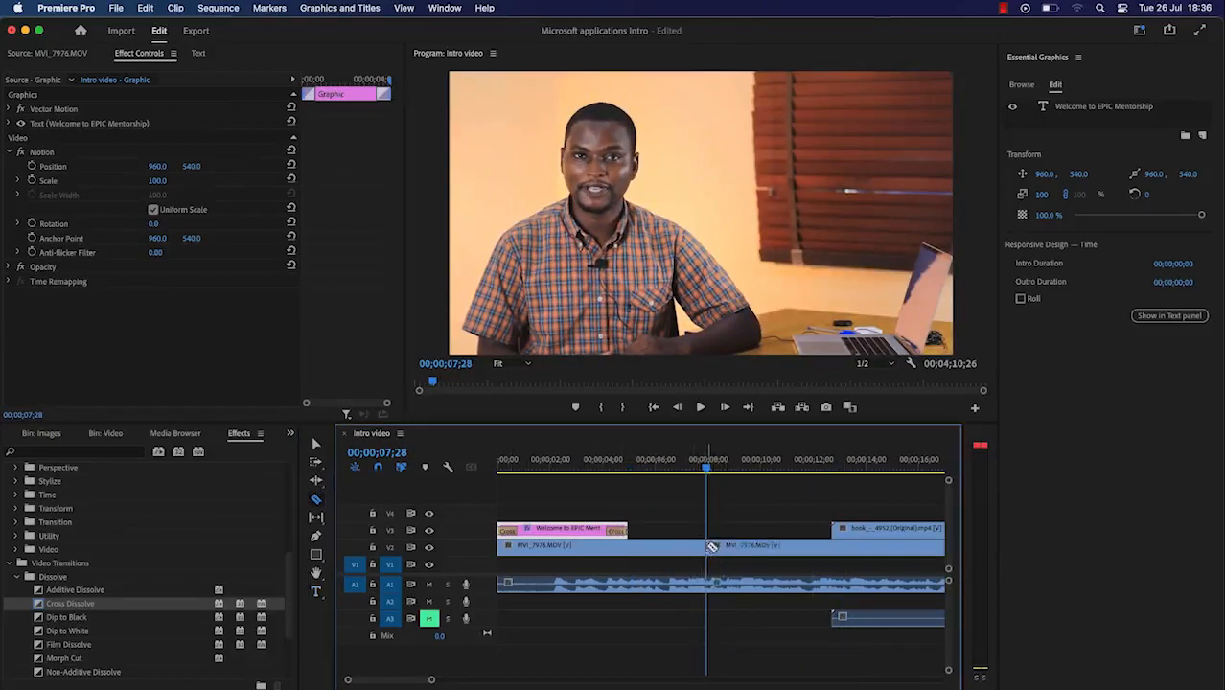
# Step: Play the footage past the new cut to 00;00;09;01 and apply Dip to Black at the cut between the two MVI_7976.MOV segments
pyautogui.press('space')
pyautogui.press('space')
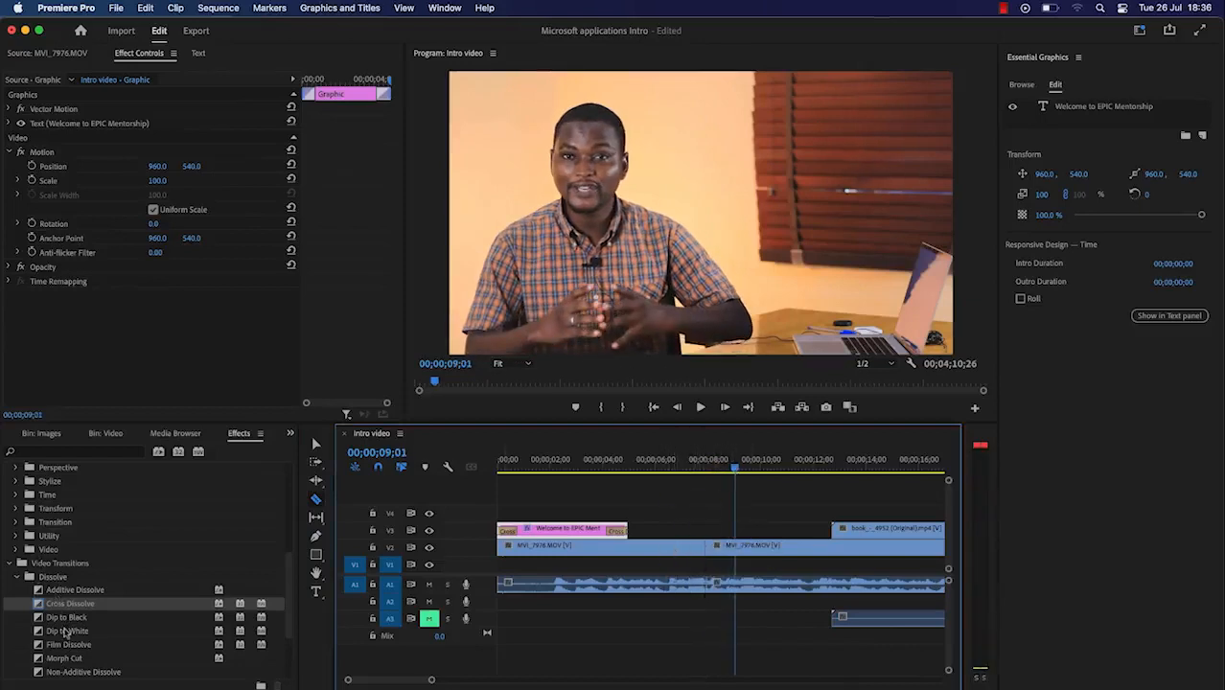
pyautogui.moveTo(60, 625); pyautogui.dragTo(710, 563)
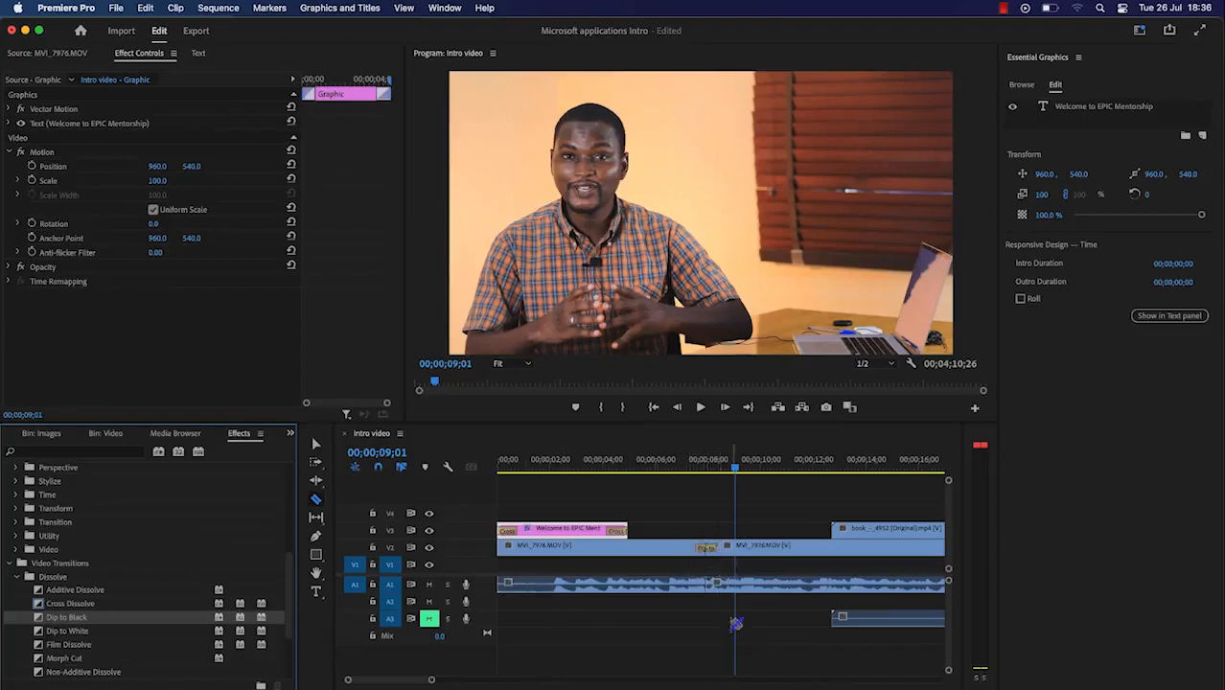
# Step: Select the Dip to Black transition on V2 and play it through twice, starting before the cut
pyautogui.moveTo(431, 682); pyautogui.dragTo(406, 682)
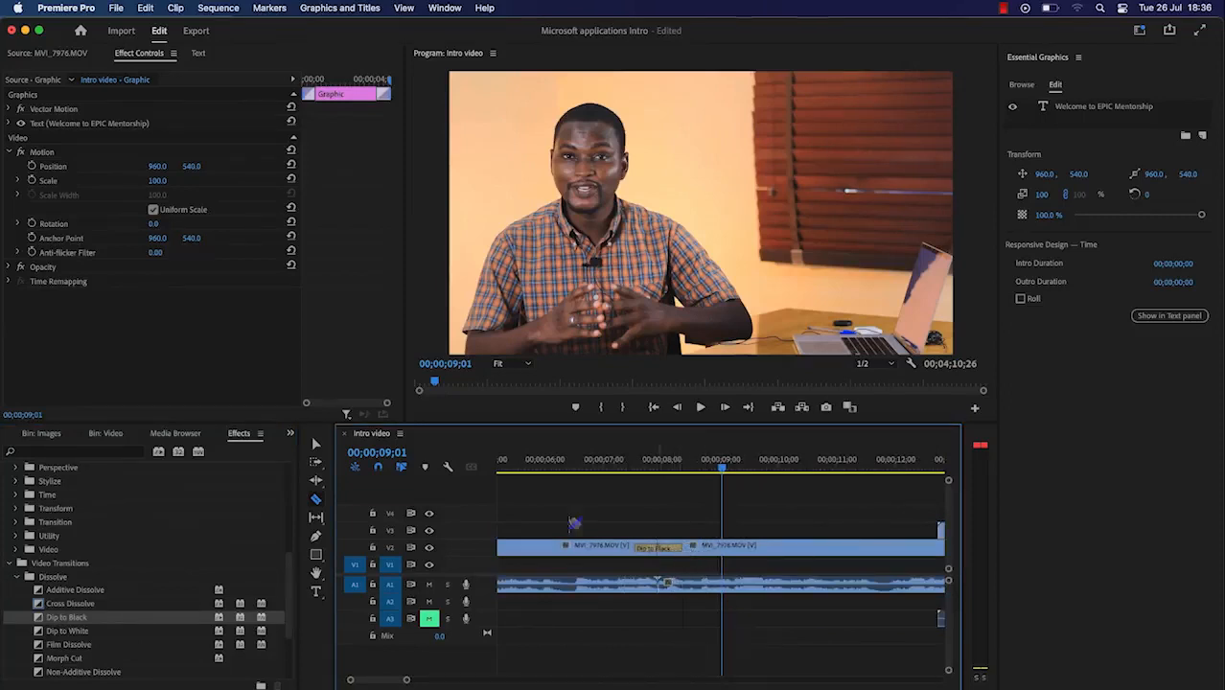
pyautogui.click(316, 446)
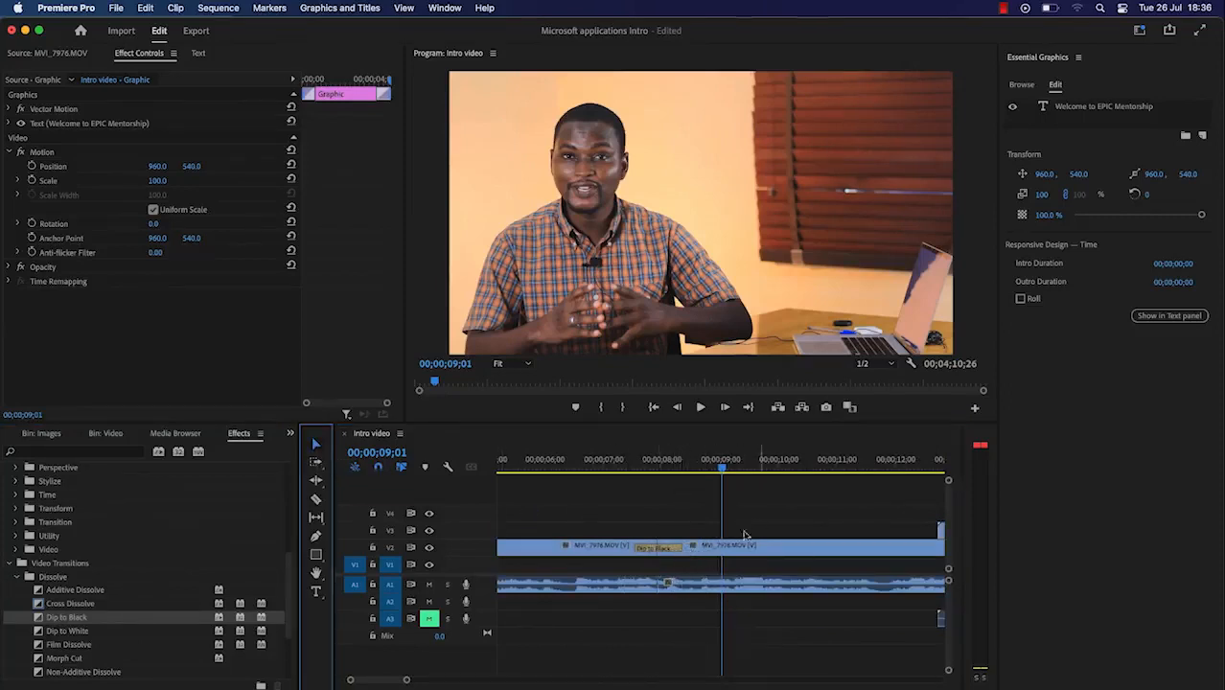
pyautogui.moveTo(680, 548)
pyautogui.mouseDown()
pyautogui.moveTo(665, 548)
pyautogui.moveTo(710, 537)
pyautogui.moveTo(681, 543)
pyautogui.mouseUp()
pyautogui.moveTo(722, 471); pyautogui.dragTo(627, 471)
pyautogui.press('space')
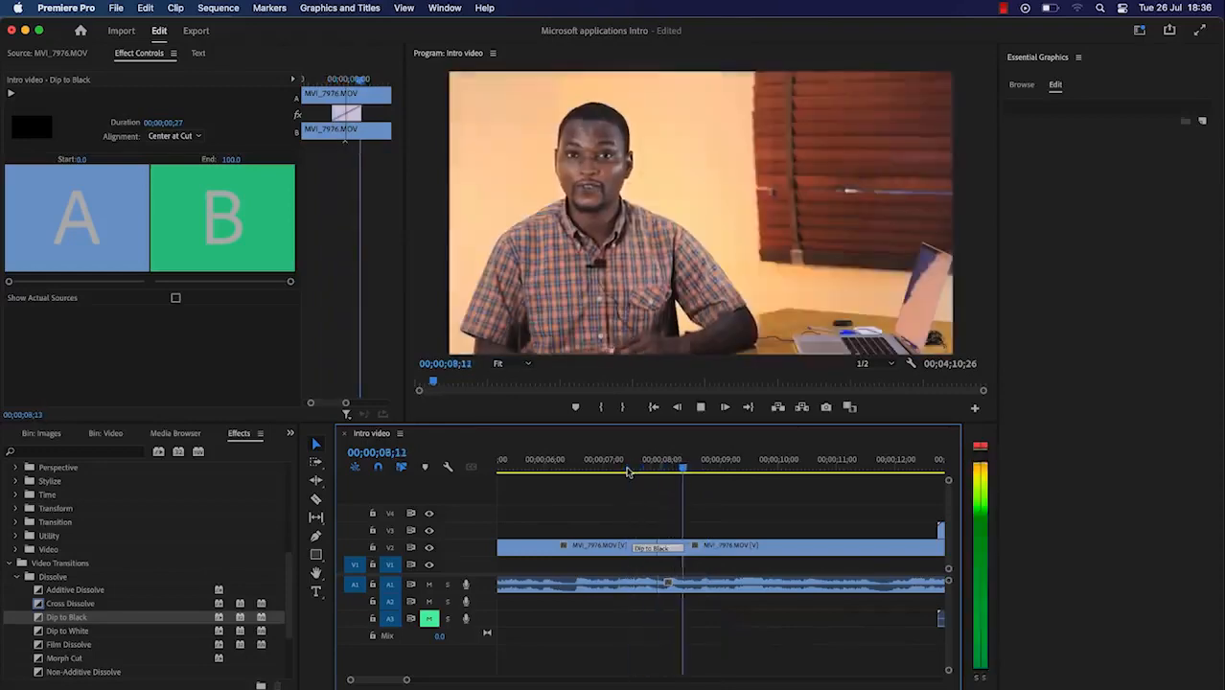
pyautogui.press('space')
pyautogui.moveTo(694, 473); pyautogui.dragTo(619, 470)
pyautogui.press('space')
pyautogui.press('space')
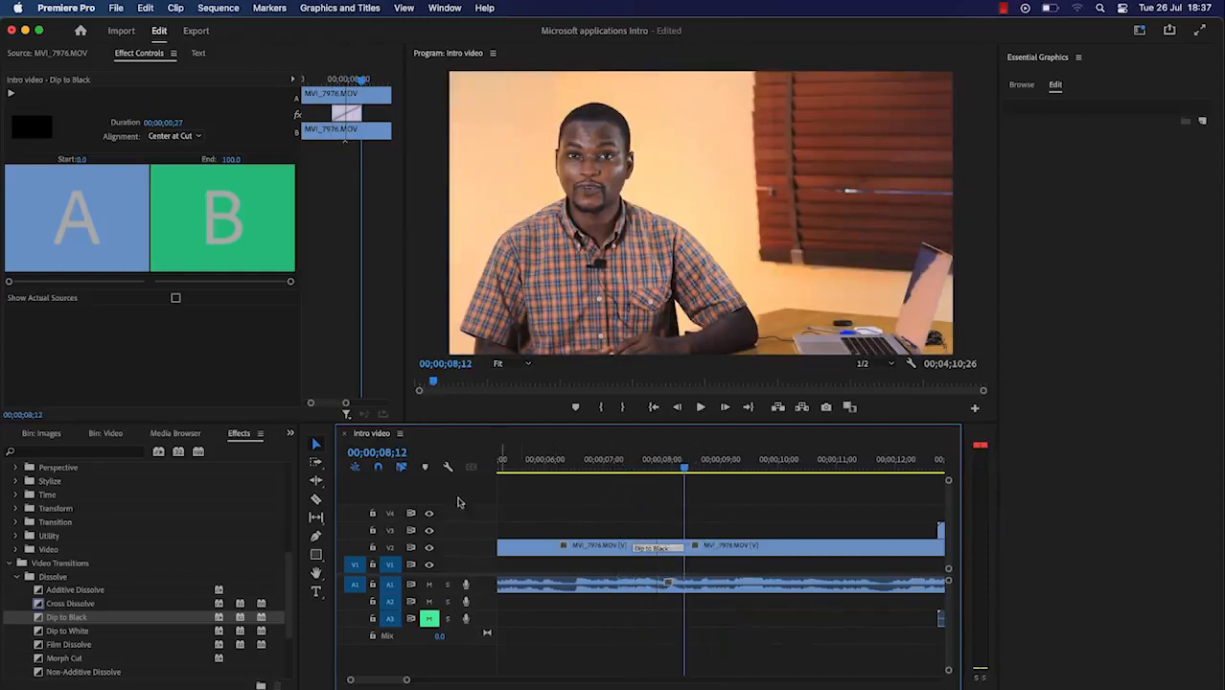
# Step: Mute audio track A1, collapse the video transitions, and expand the Blur & Sharpen group of video effects
pyautogui.click(430, 585)
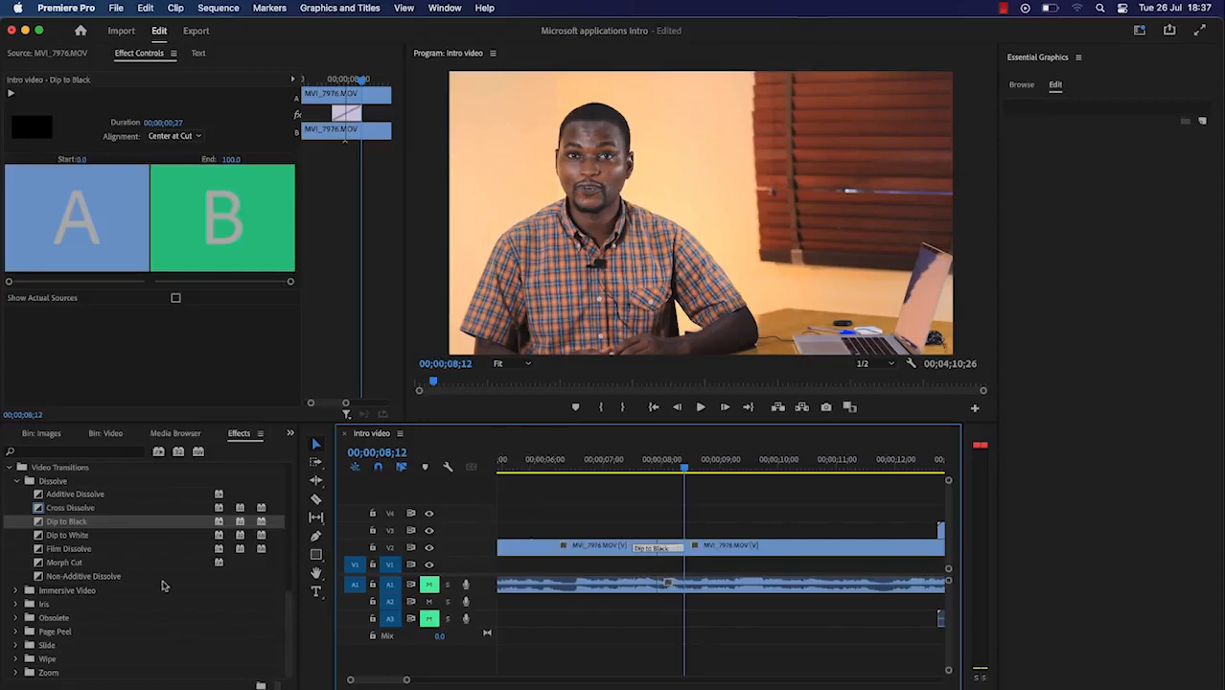
pyautogui.scroll(5, 163, 585)
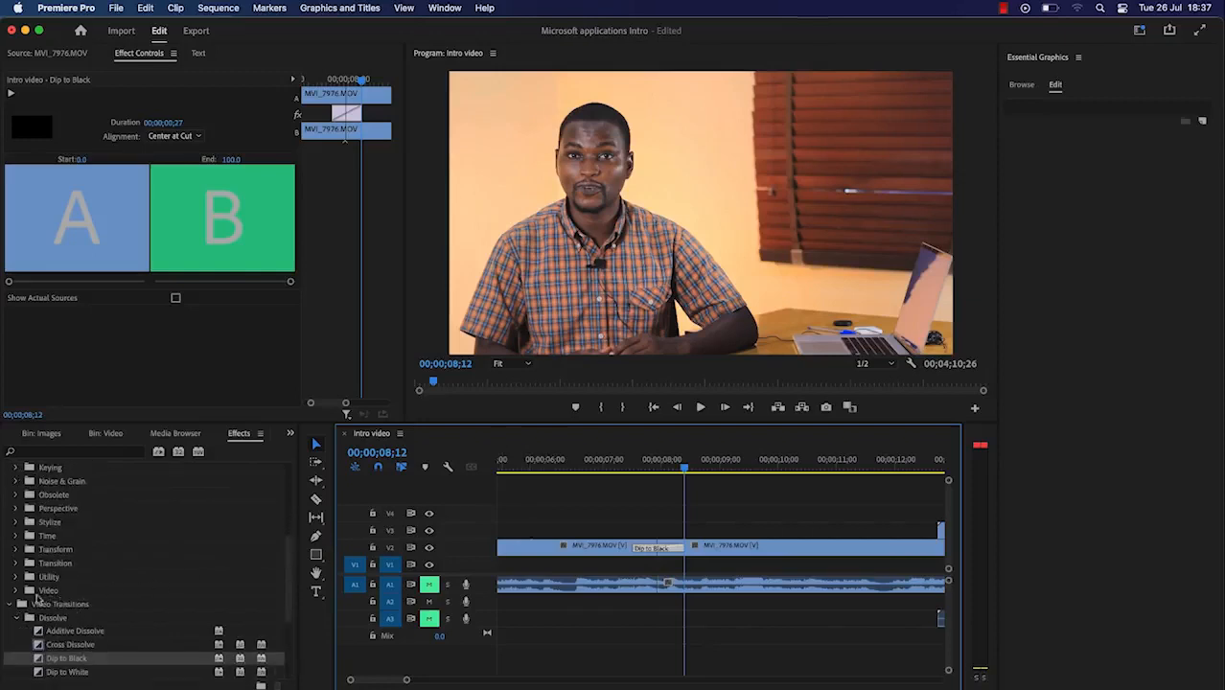
pyautogui.click(15, 591)
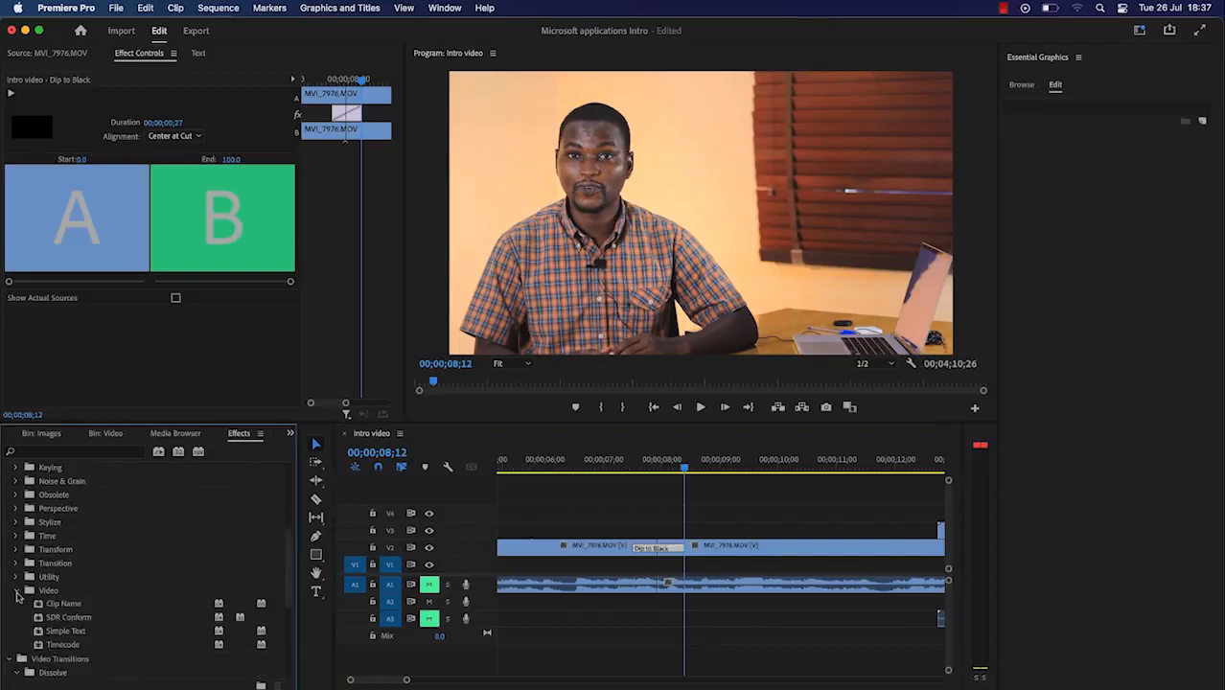
pyautogui.click(15, 591)
pyautogui.click(9, 604)
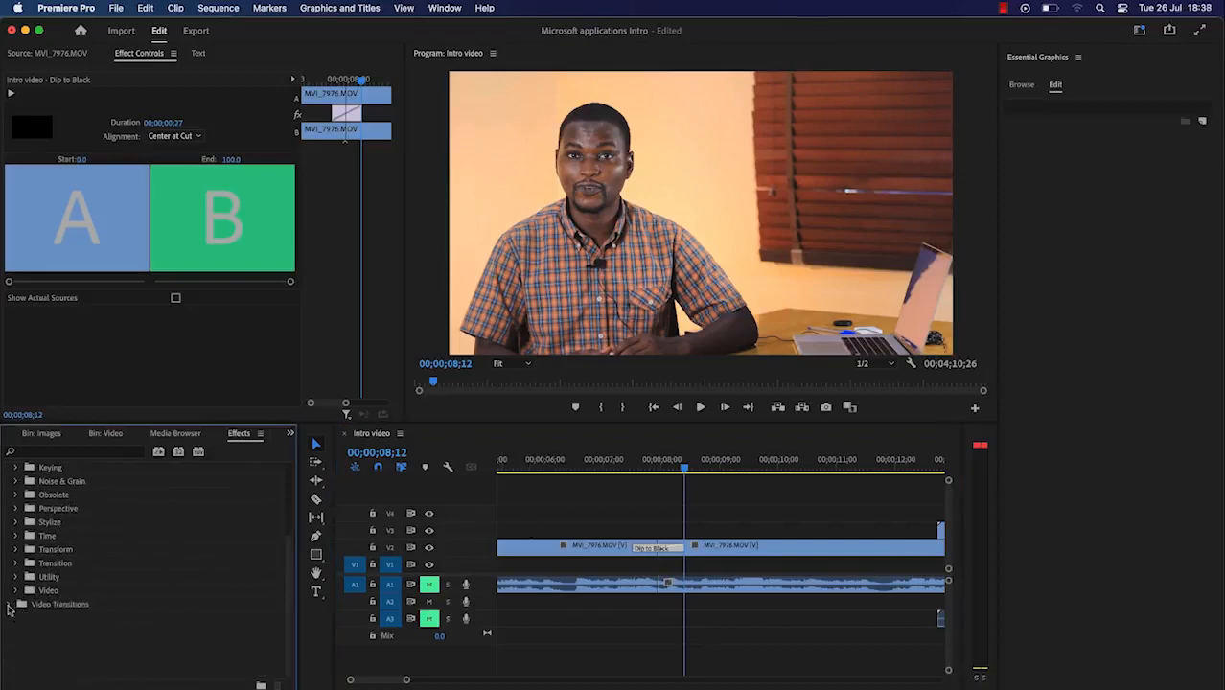
pyautogui.scroll(5, 32, 530)
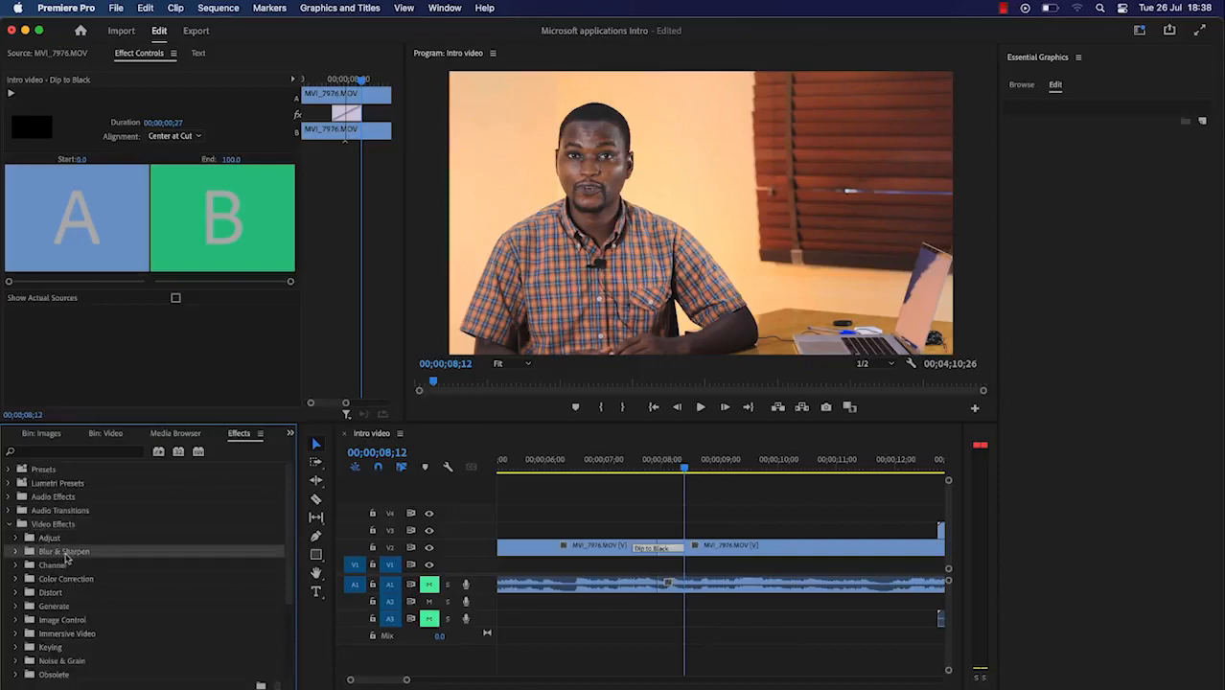
pyautogui.click(64, 552)
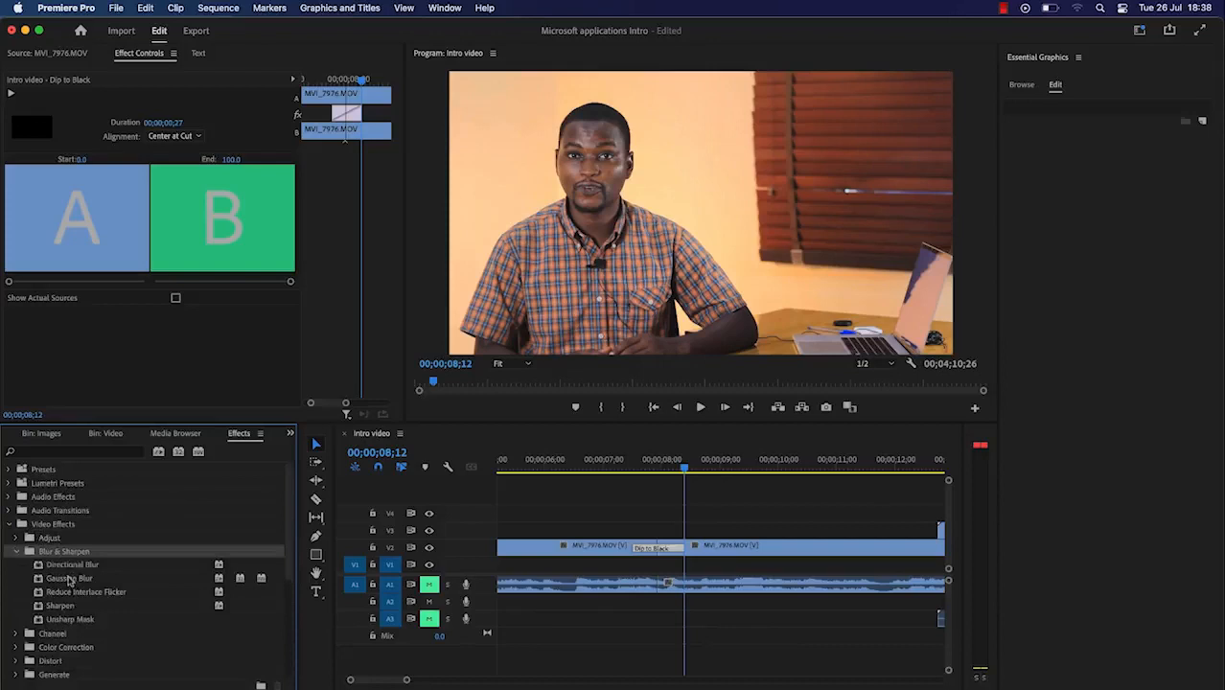
# Step: Apply Gaussian Blur to the MVI_7976.MOV segment after the cut and set its Blurriness to 155
pyautogui.click(688, 472)
pyautogui.press('space')
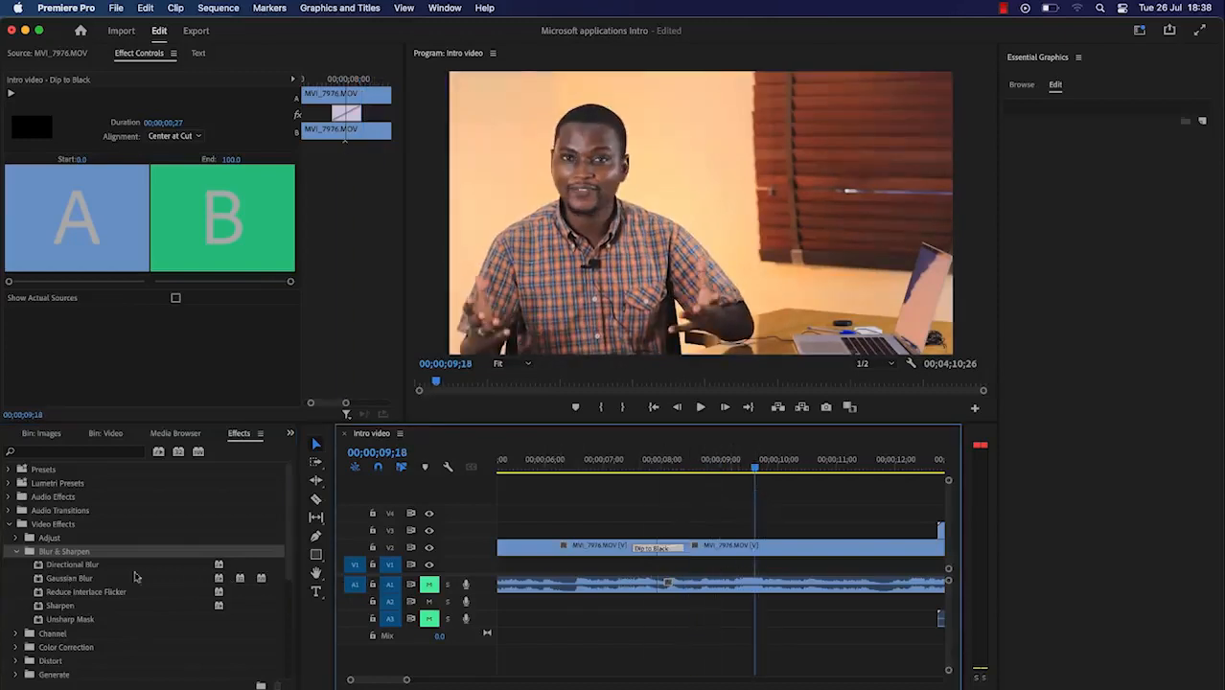
pyautogui.moveTo(83, 581); pyautogui.dragTo(703, 551)
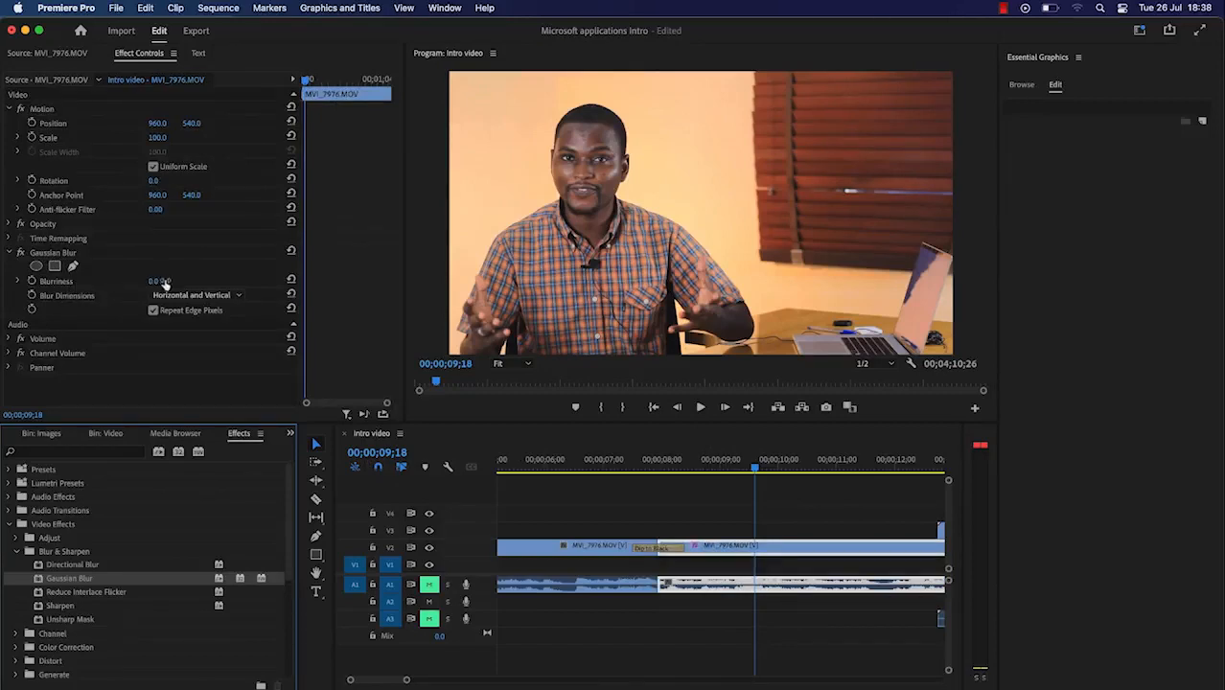
pyautogui.moveTo(154, 281); pyautogui.dragTo(322, 281)
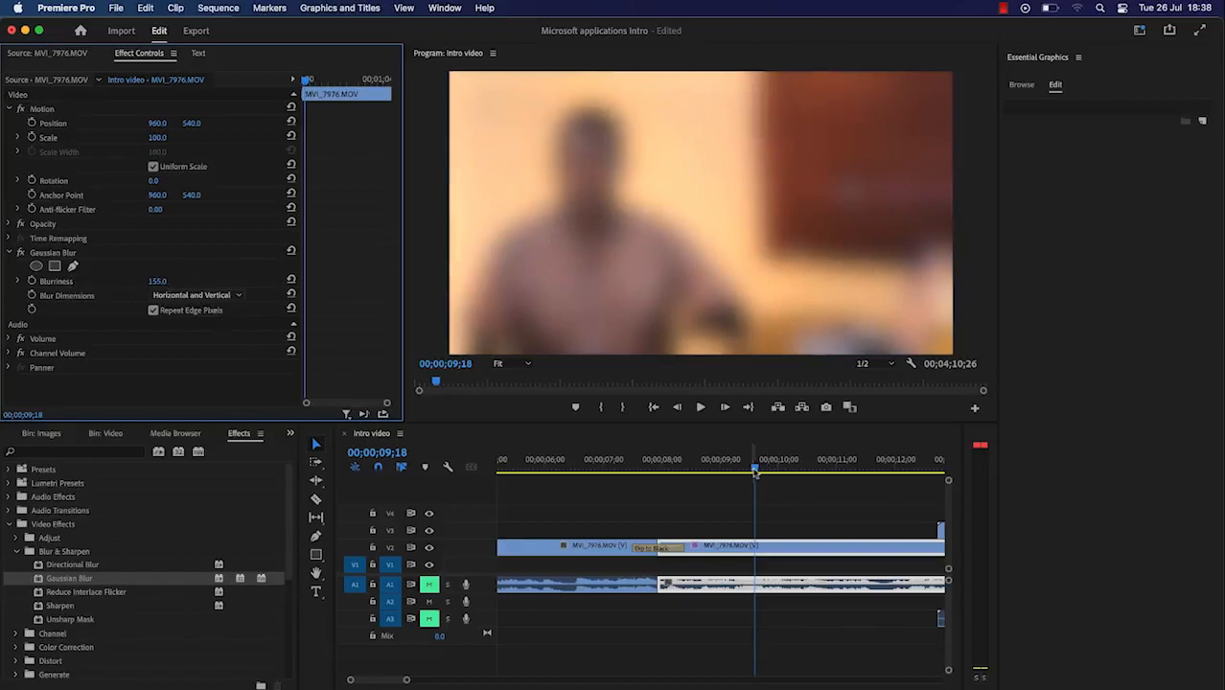
# Step: Compare the segment with and without Gaussian Blur at 00;00;08;29, leaving the effect switched off
pyautogui.moveTo(755, 472); pyautogui.dragTo(718, 467)
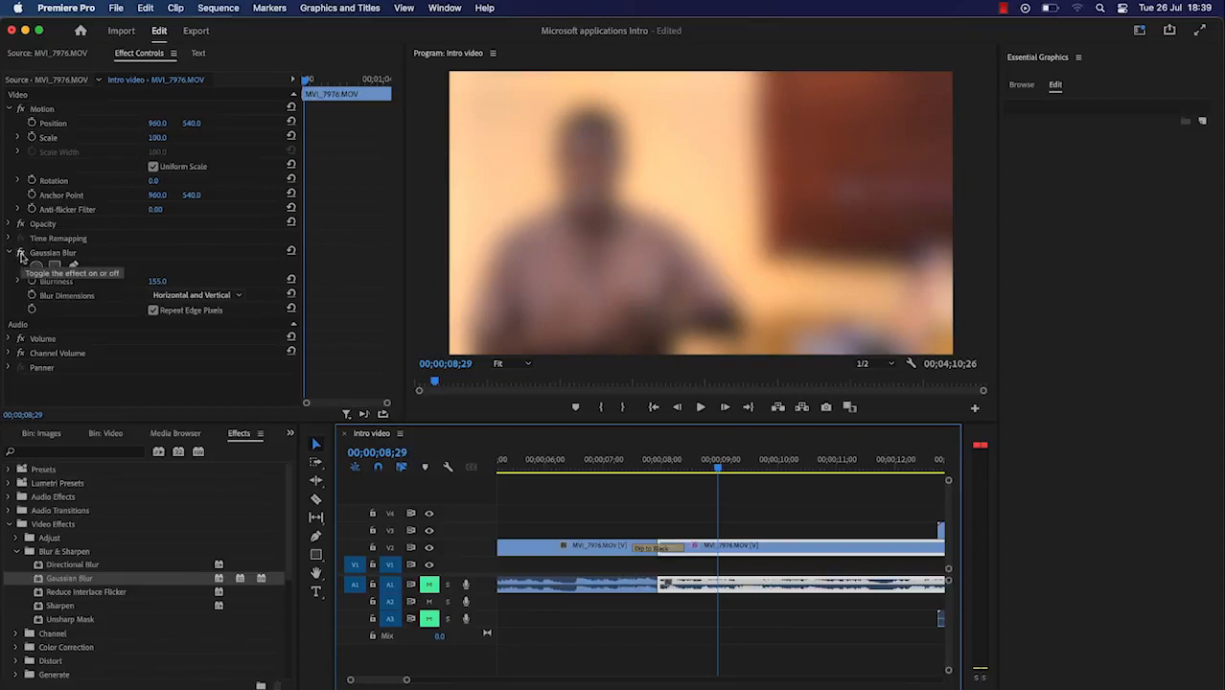
pyautogui.click(21, 253)
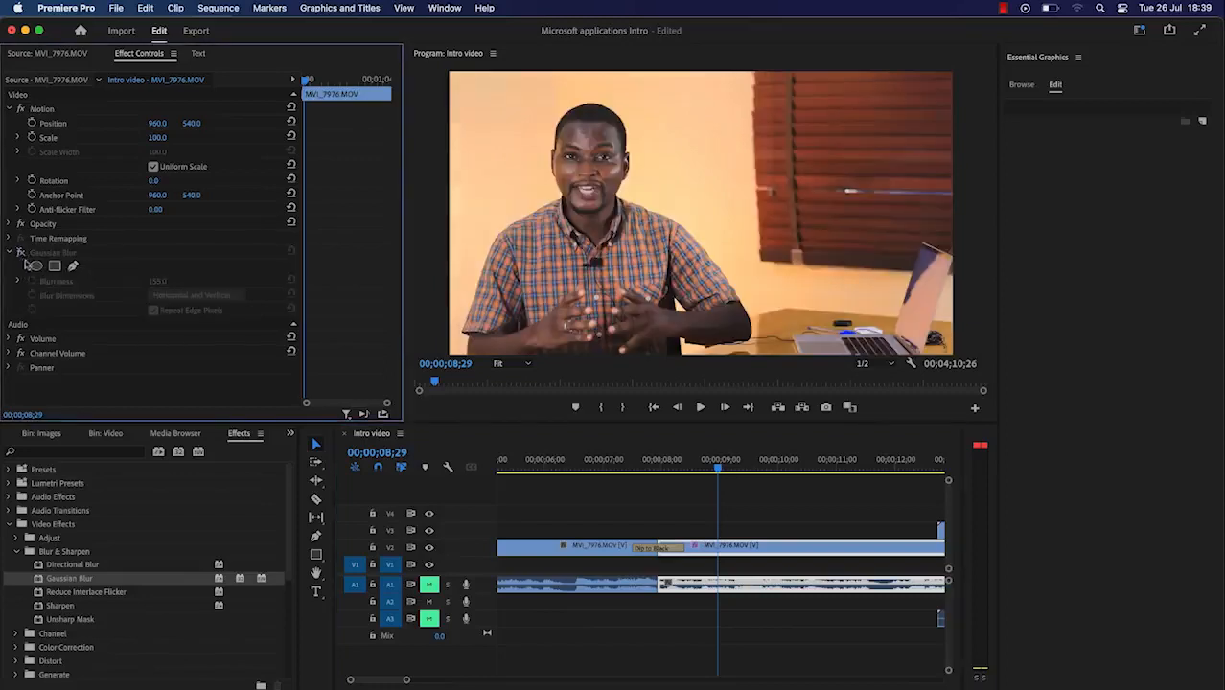
pyautogui.click(21, 253)
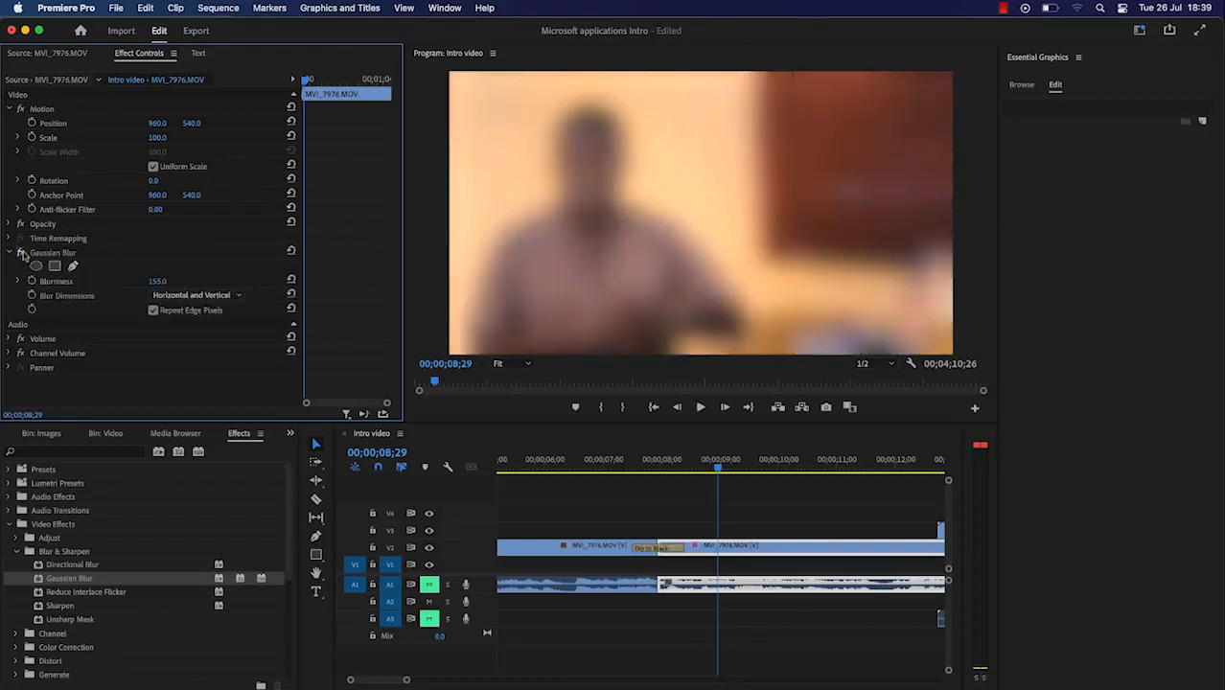
pyautogui.click(21, 253)
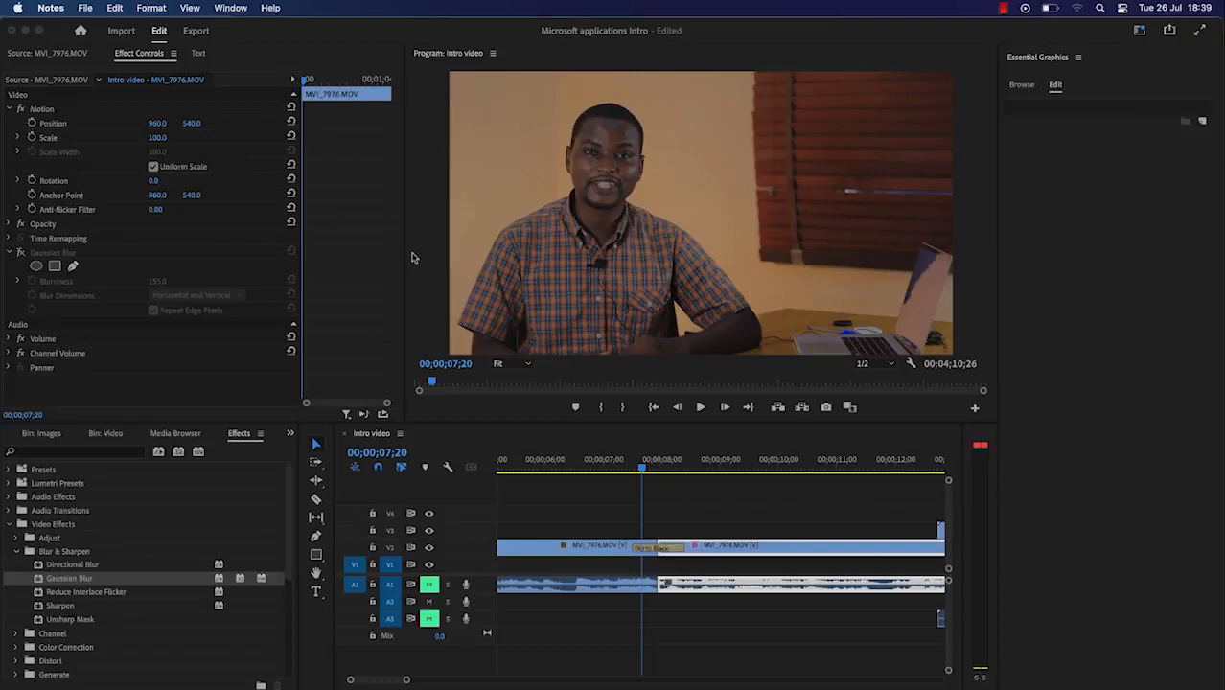
# Step: Save the Microsoft applications Intro project
pyautogui.click(115, 8)
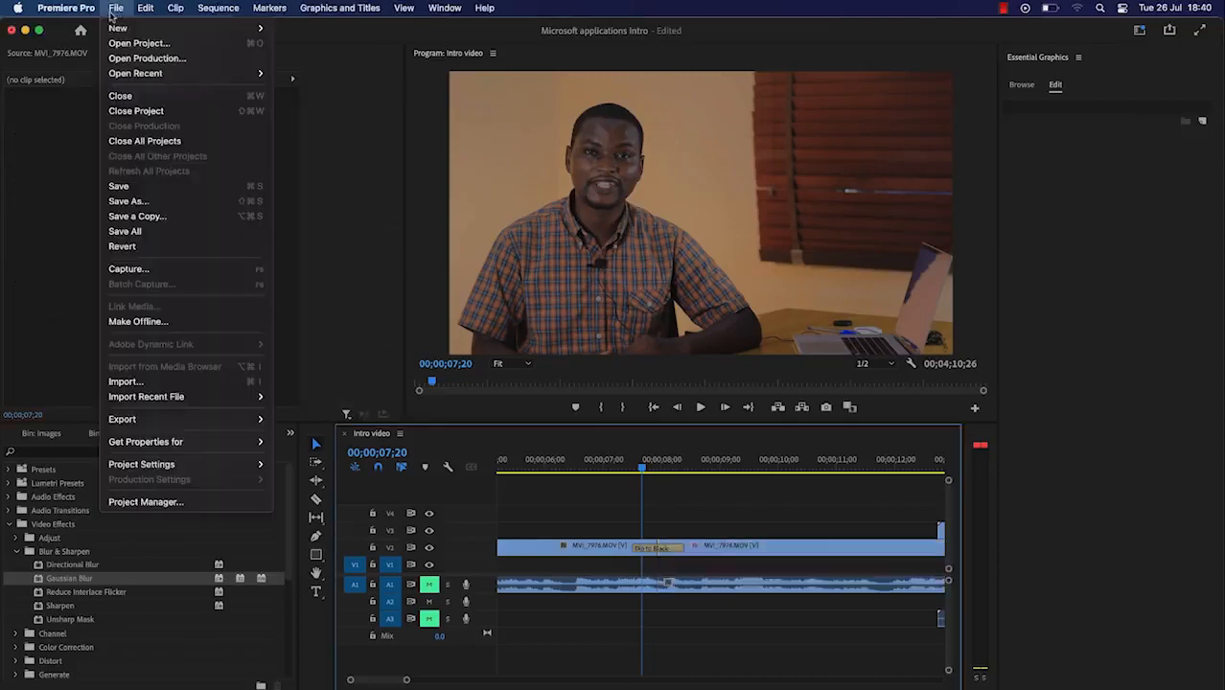
pyautogui.click(118, 186)
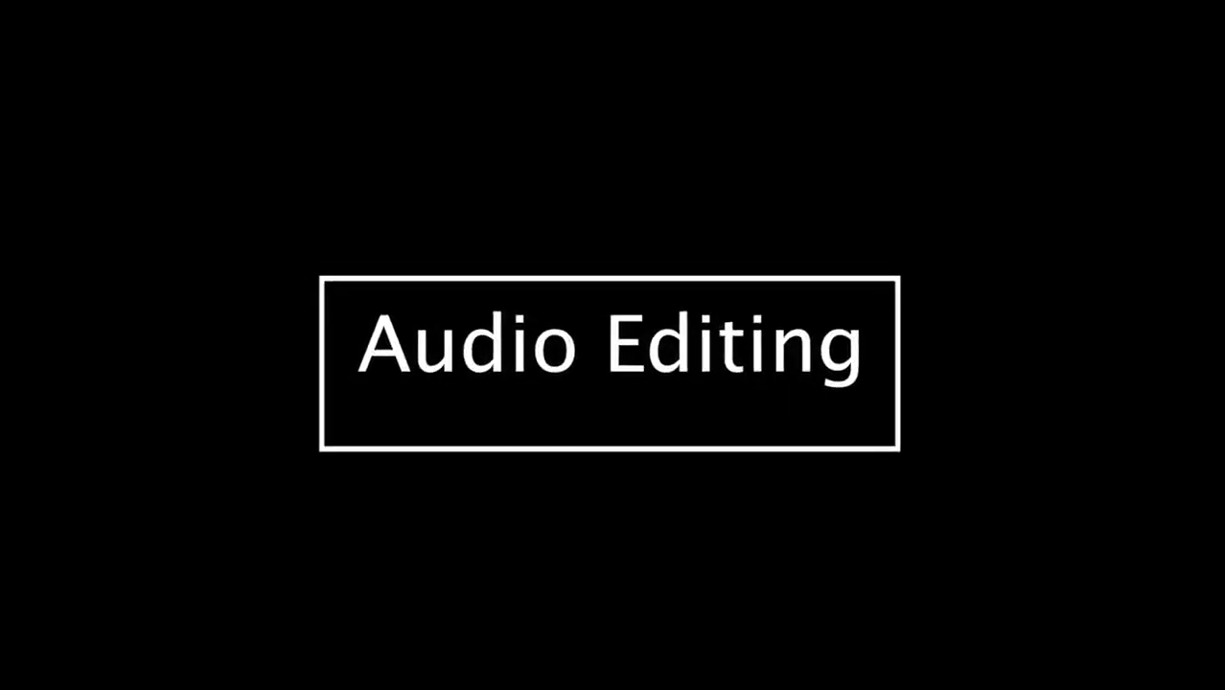
# Step: Select the audio 2.mp3 clip on A2 and increase the track's height to show its waveform in detail
pyautogui.click(740, 484)
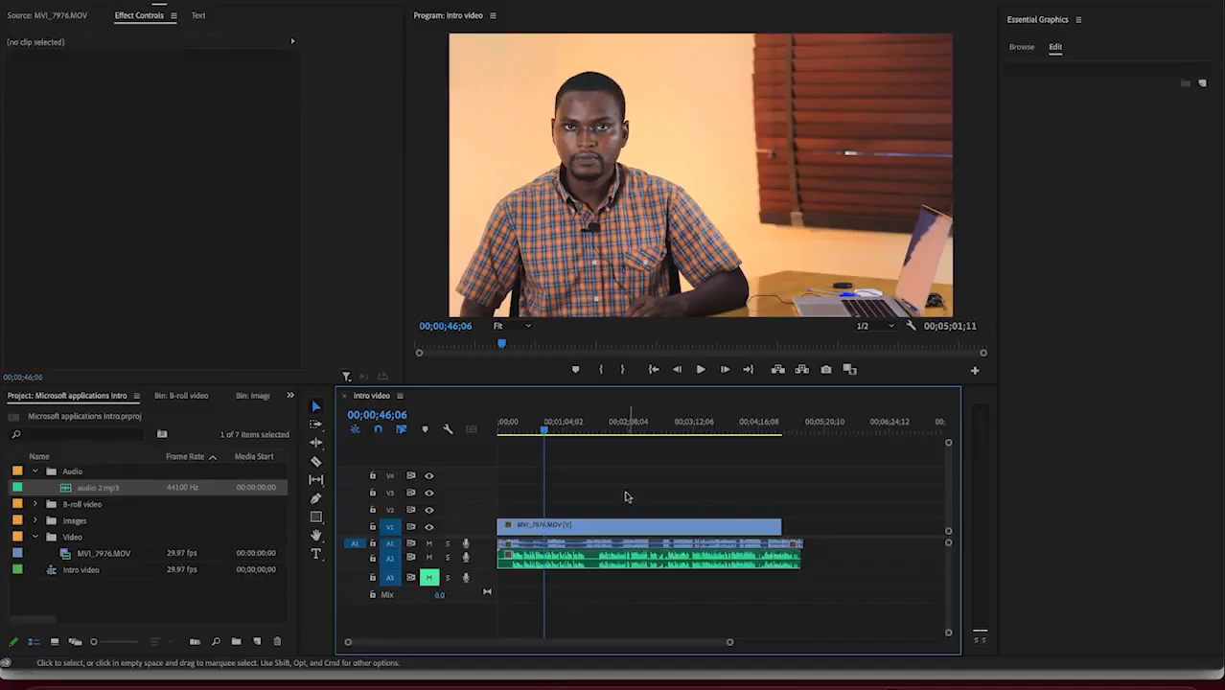
pyautogui.click(562, 560)
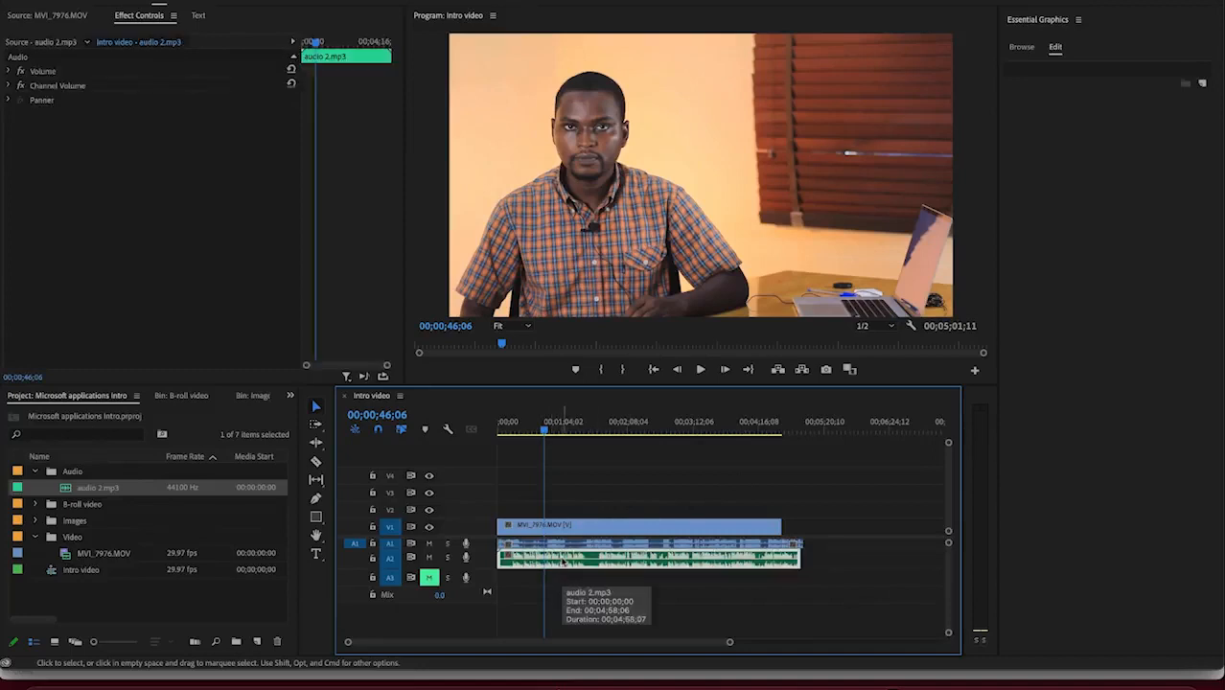
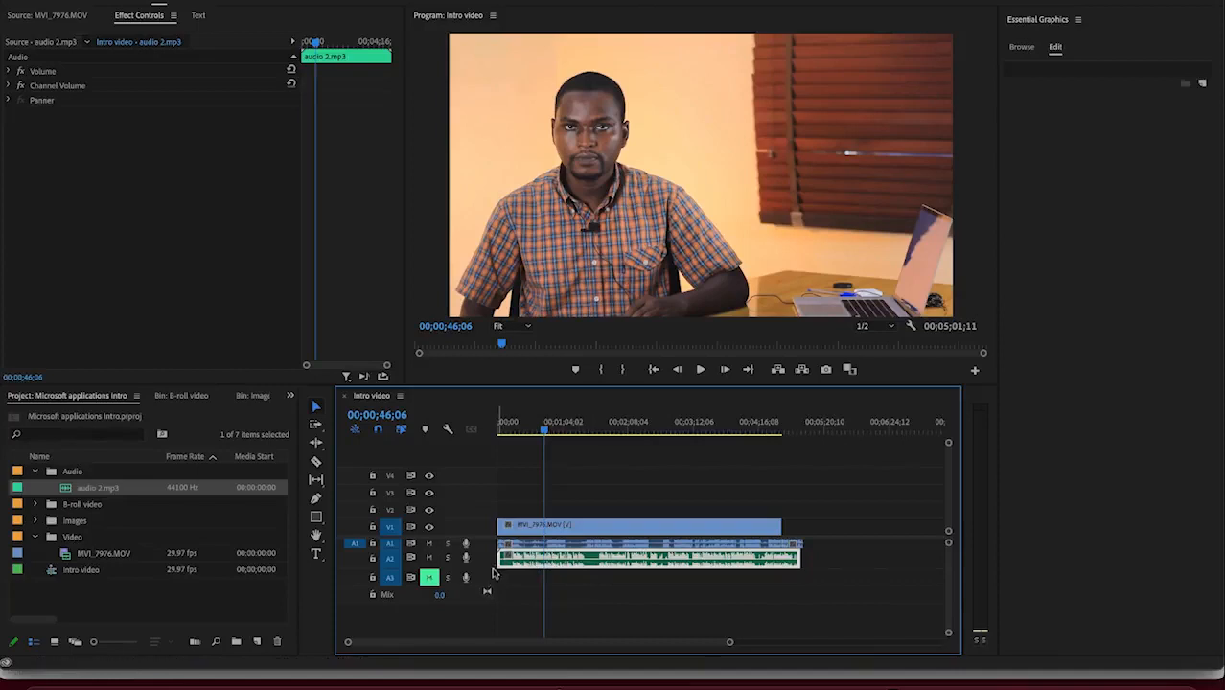
pyautogui.moveTo(492, 571); pyautogui.dragTo(488, 616)
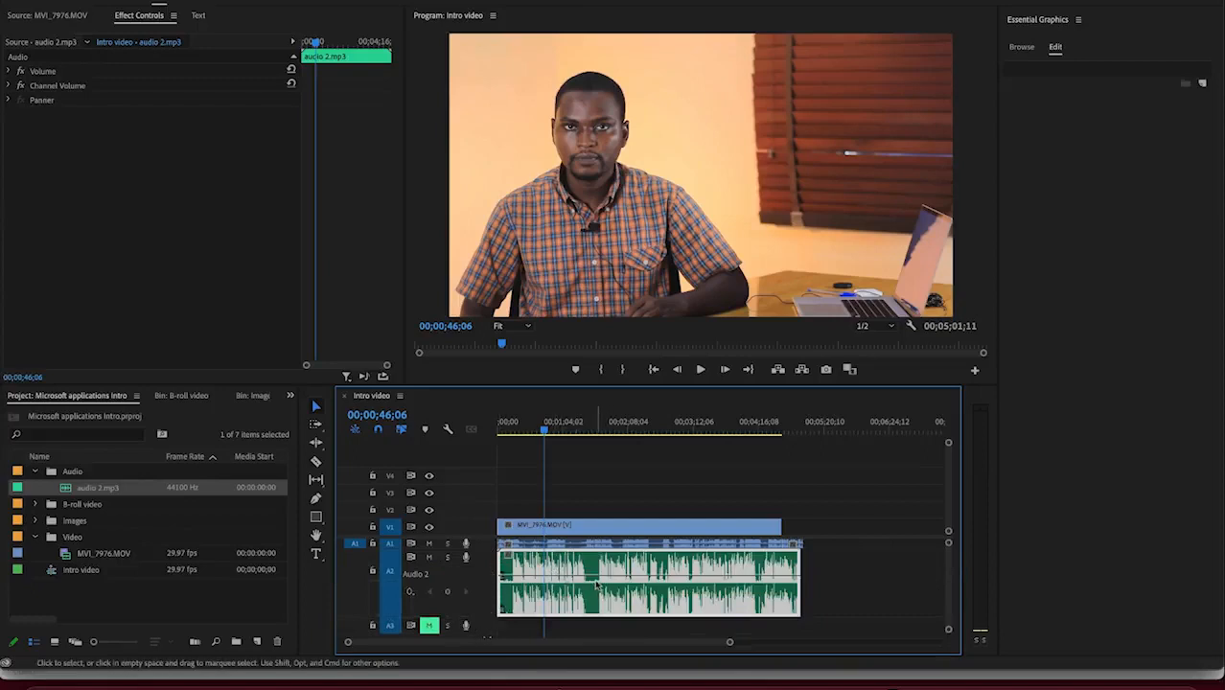
# Step: Examine the audio 2.mp3 waveform closely around 00;00;46;06 and move the playhead through it to 00;00;47;17
pyautogui.press('\\')
pyautogui.press('=')
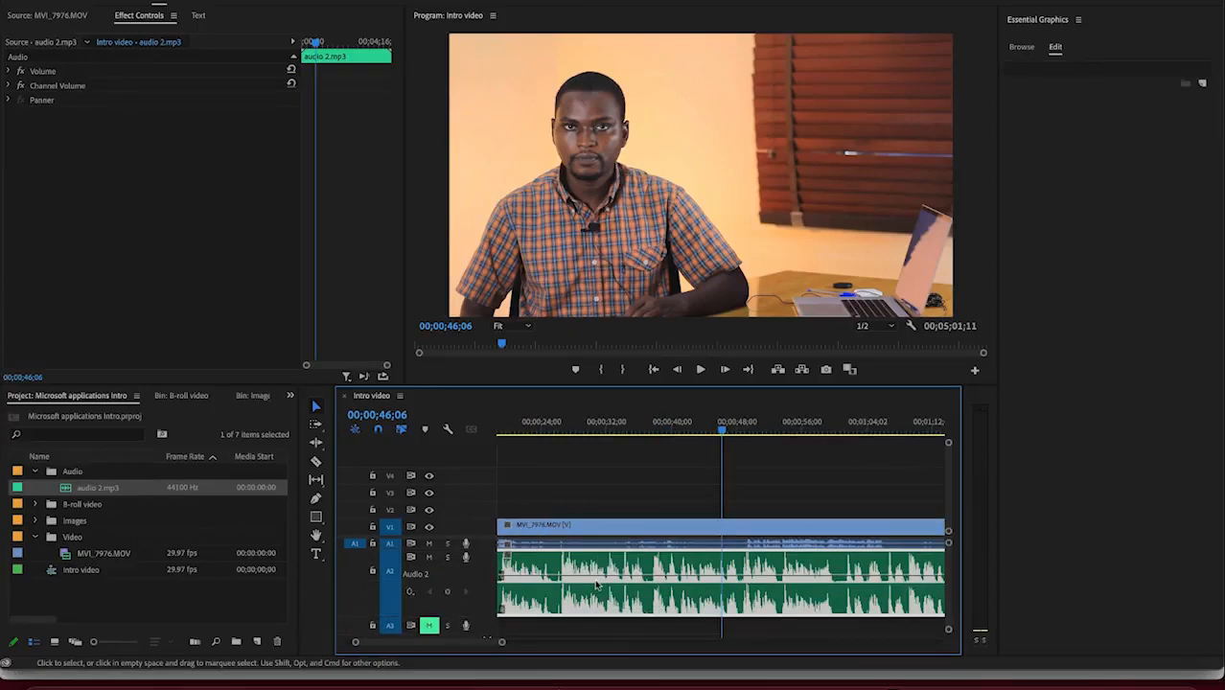
pyautogui.press('-')
pyautogui.press('-')
pyautogui.press('-')
pyautogui.press('=')
pyautogui.press('=')
pyautogui.press('=')
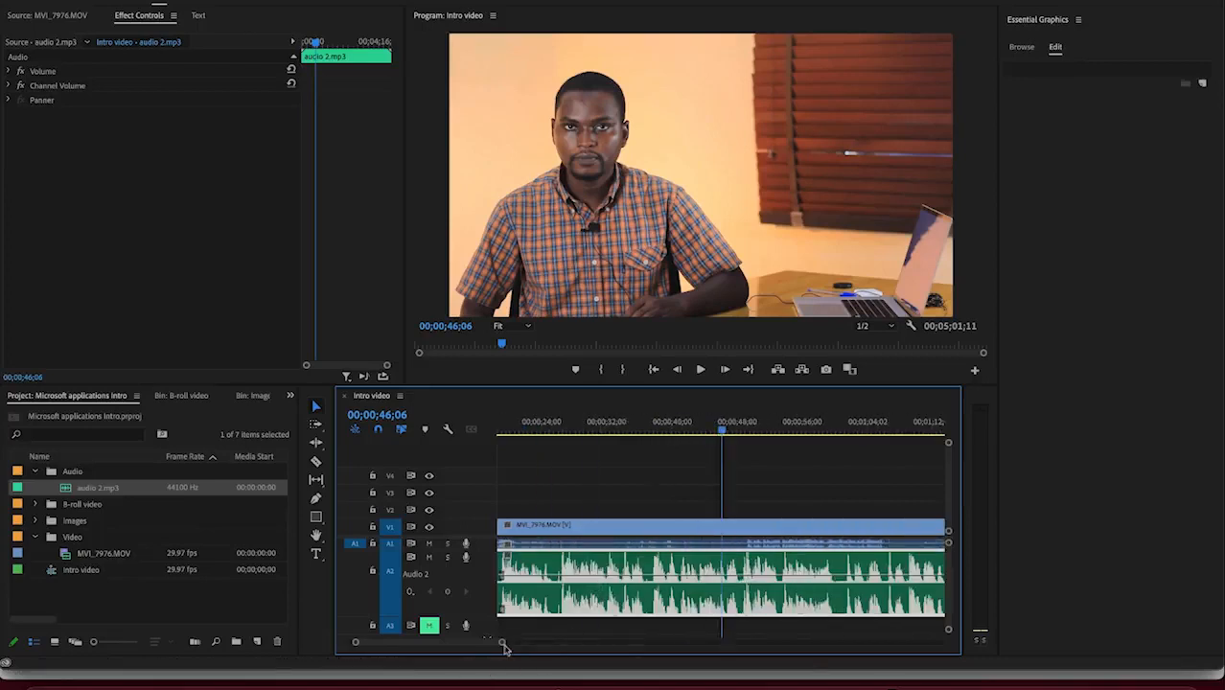
pyautogui.moveTo(502, 646)
pyautogui.mouseDown()
pyautogui.moveTo(583, 648)
pyautogui.moveTo(498, 641)
pyautogui.mouseUp()
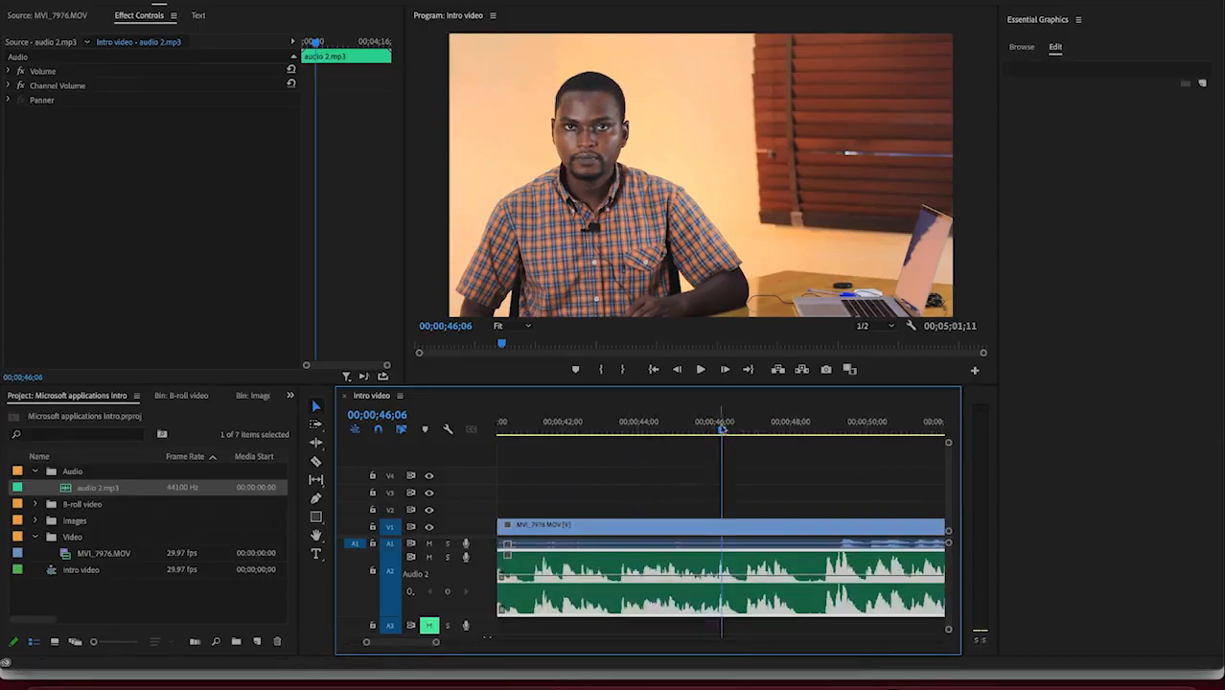
pyautogui.moveTo(725, 434); pyautogui.dragTo(679, 432)
pyautogui.moveTo(789, 427)
pyautogui.mouseDown()
pyautogui.moveTo(877, 433)
pyautogui.moveTo(773, 431)
pyautogui.mouseUp()
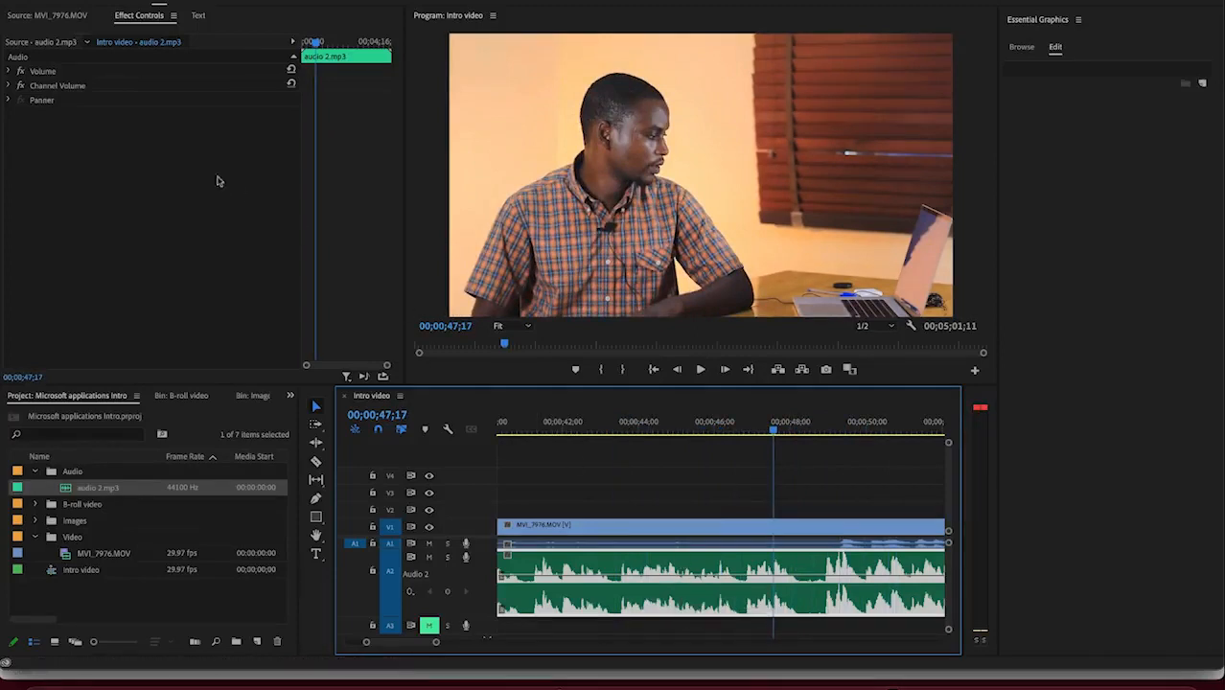
# Step: Show the Volume settings of the audio 2.mp3 clip and open its Level value for editing
pyautogui.click(10, 70)
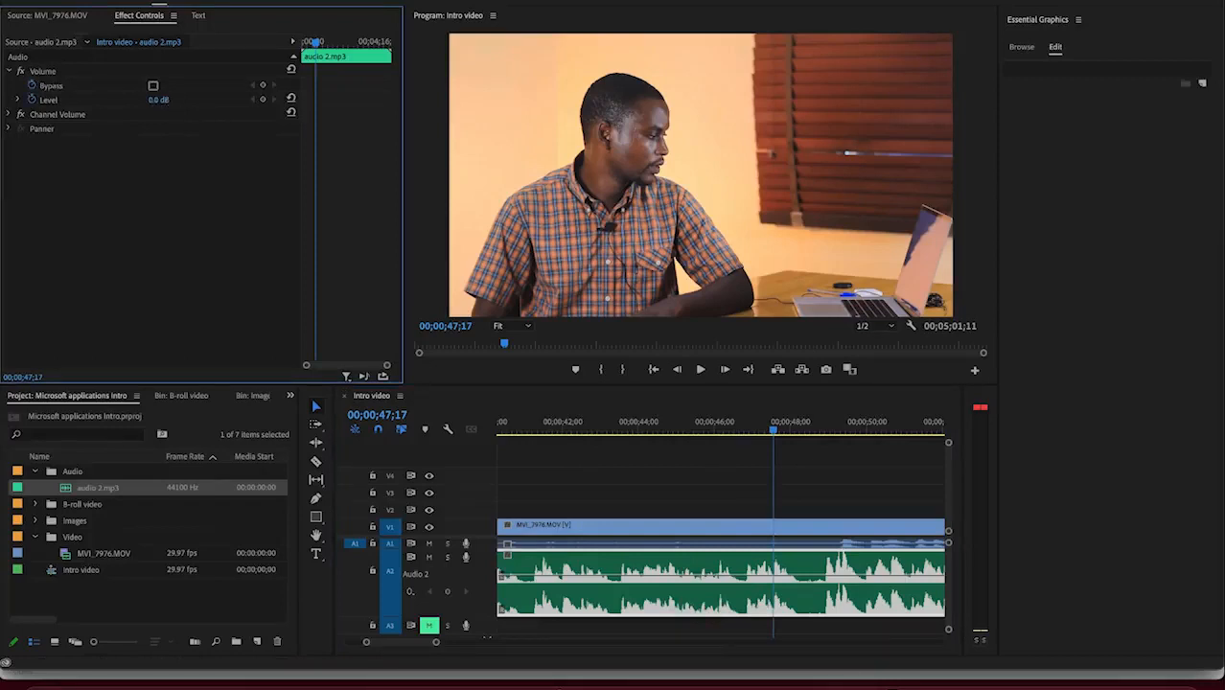
pyautogui.click(166, 100)
pyautogui.click(201, 177)
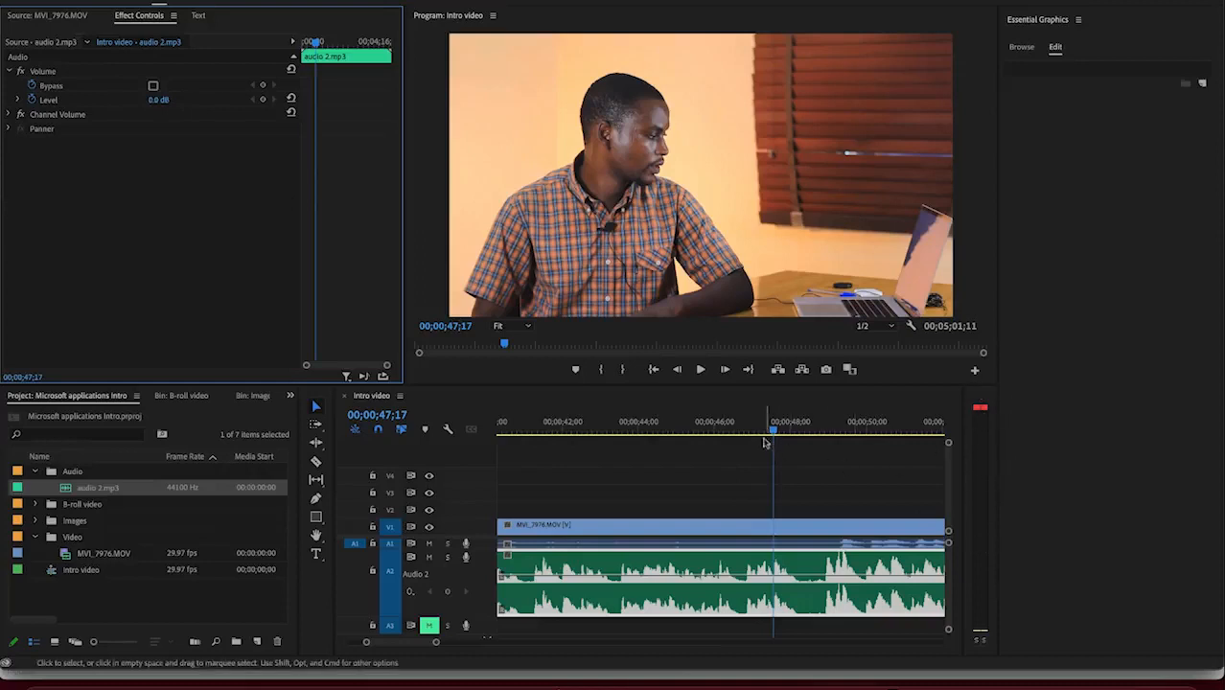
# Step: Mute track A1, play audio 2.mp3 from 00;00;45;28 and bring the playhead back to 00;00;46;11
pyautogui.moveTo(774, 436); pyautogui.dragTo(711, 434)
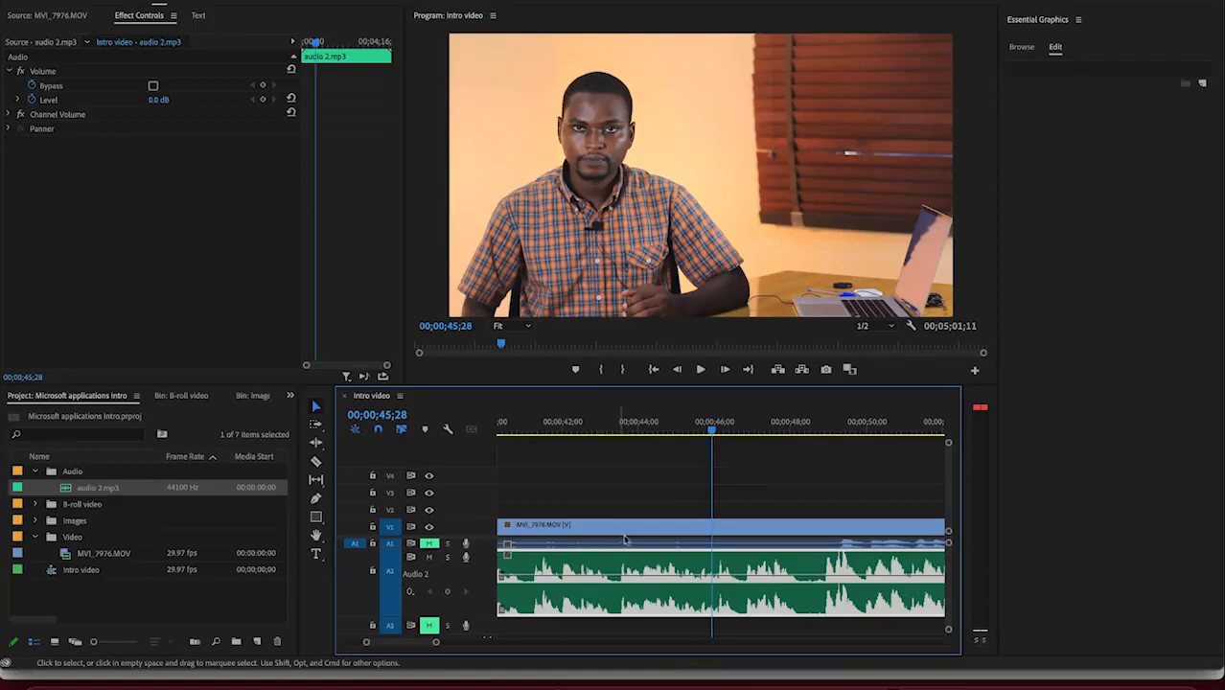
pyautogui.press('space')
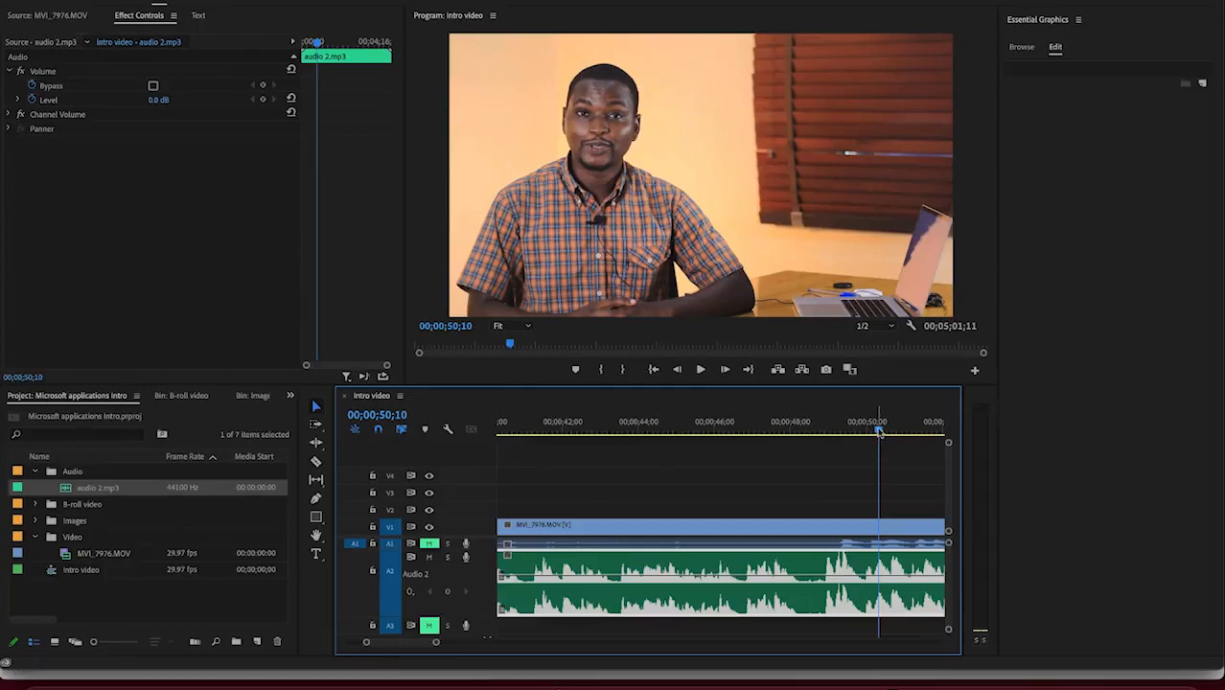
pyautogui.moveTo(878, 431); pyautogui.dragTo(728, 431)
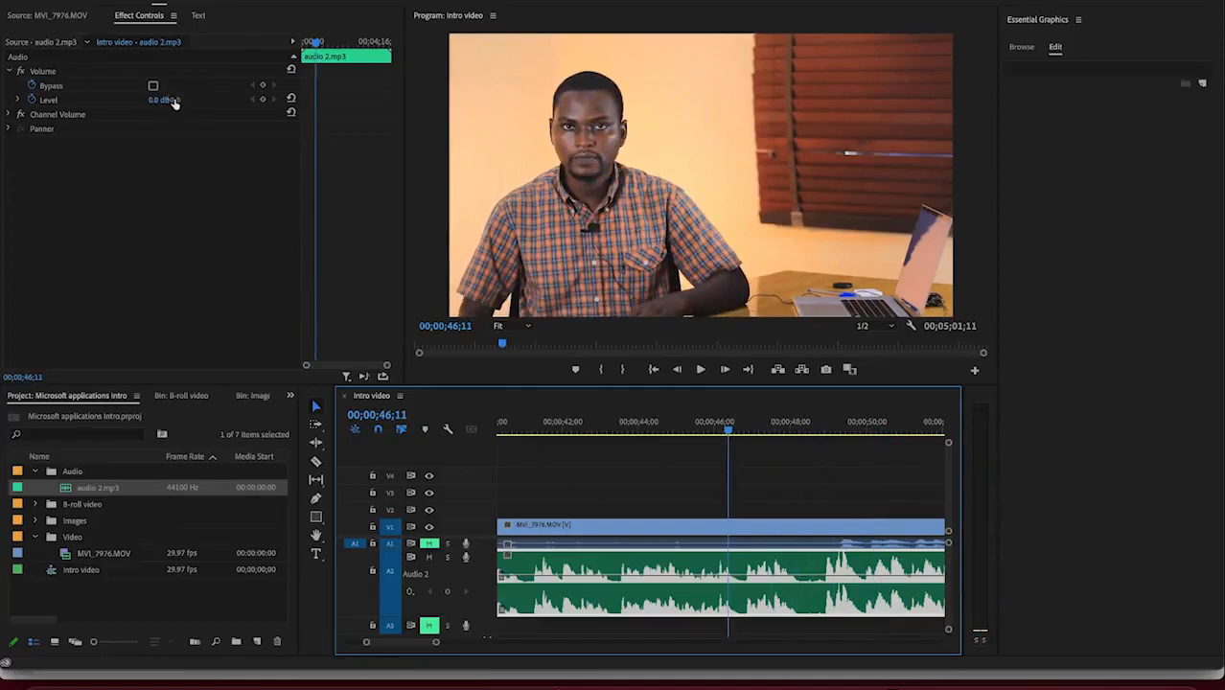
# Step: Raise the audio 2.mp3 clip's Level to 13.4 dB at 00;00;46;11 and play it through to 00;00;49;21
pyautogui.moveTo(171, 101); pyautogui.dragTo(165, 100)
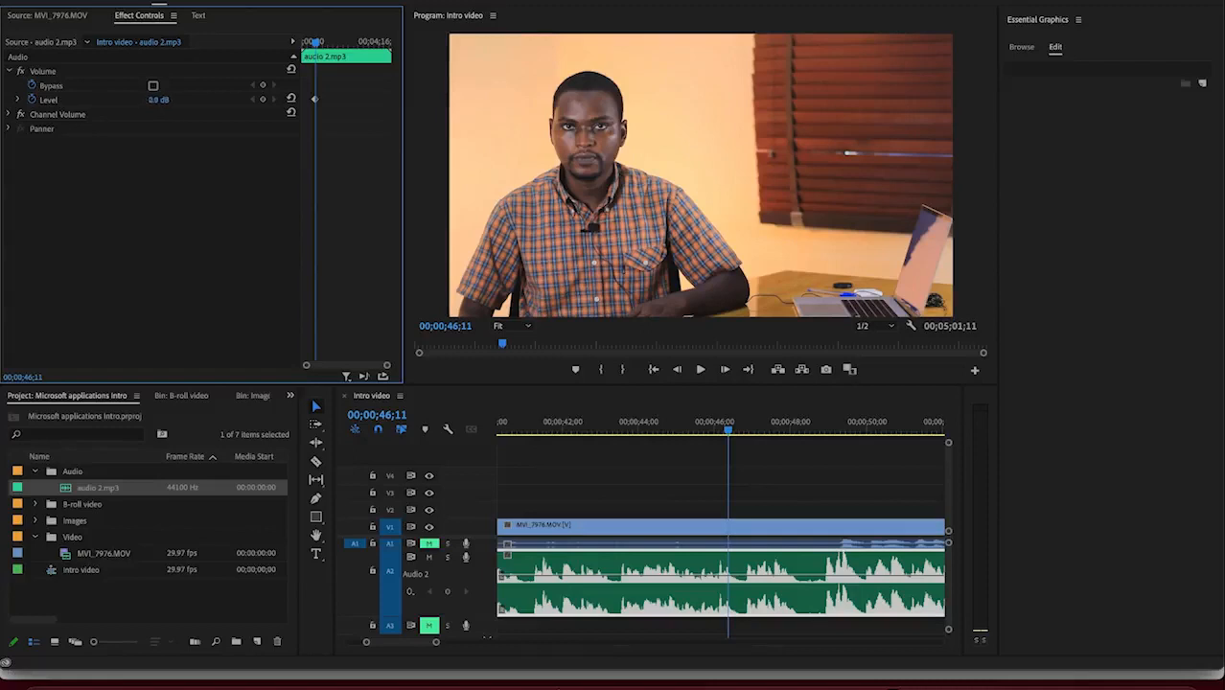
pyautogui.moveTo(171, 101)
pyautogui.mouseDown()
pyautogui.moveTo(193, 101)
pyautogui.moveTo(170, 102)
pyautogui.mouseUp()
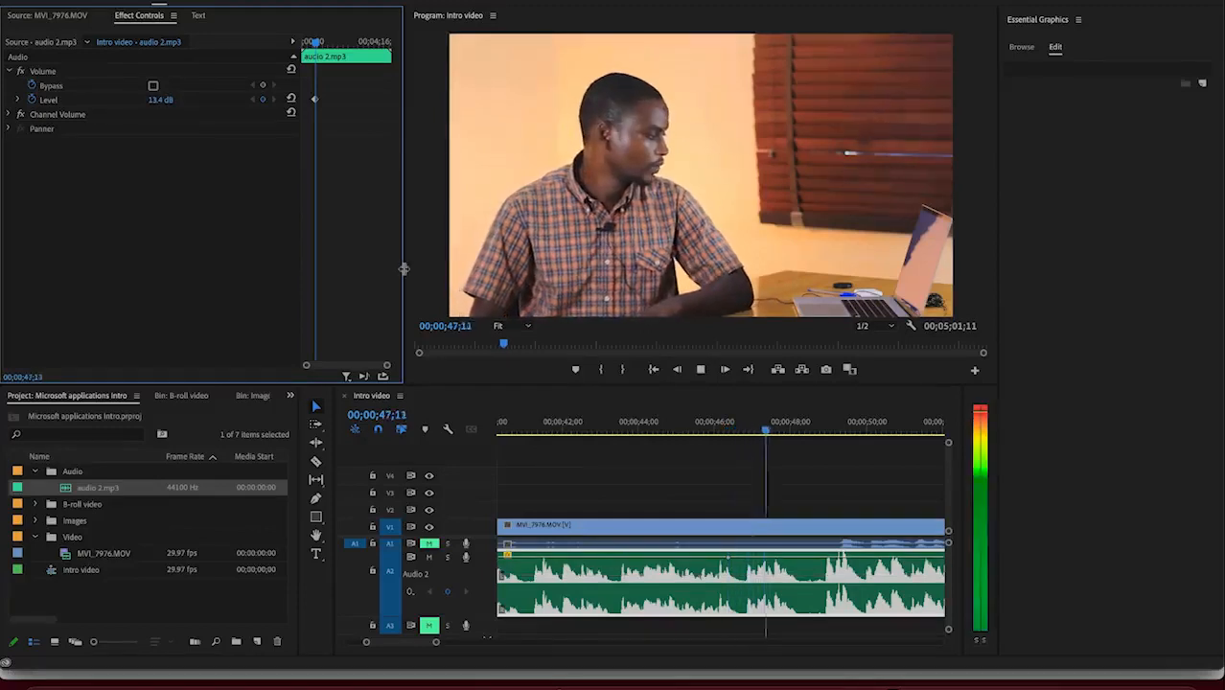
pyautogui.press('space')
pyautogui.press('space')
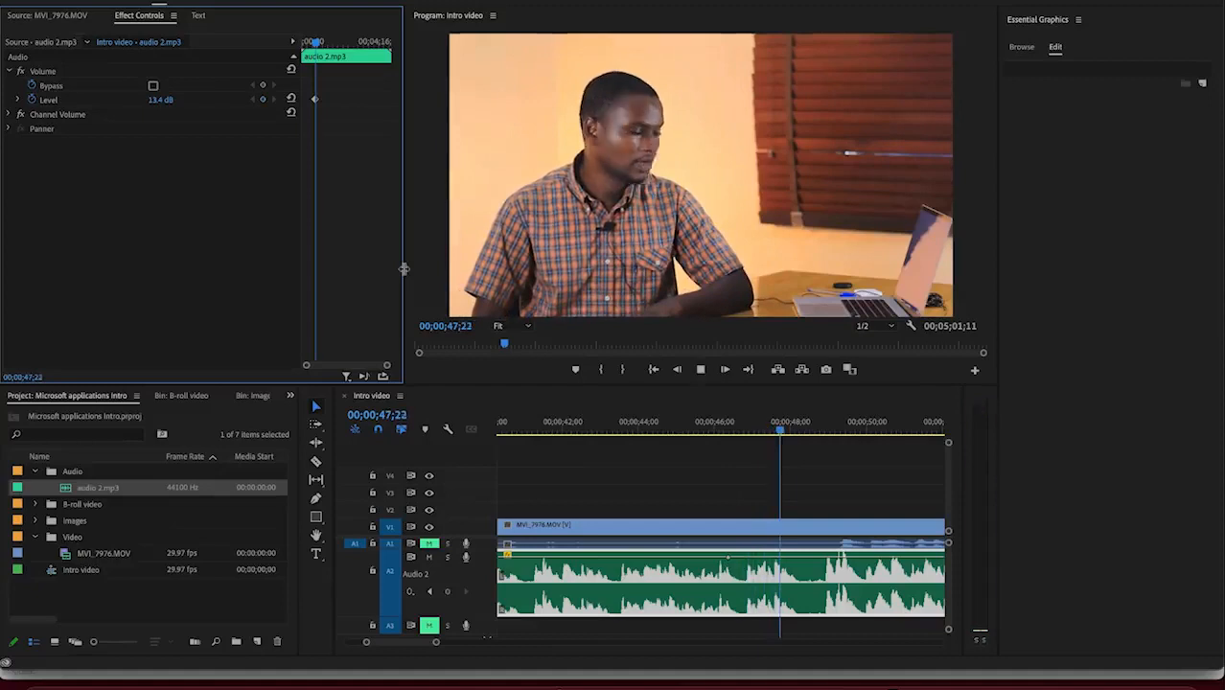
pyautogui.press('space')
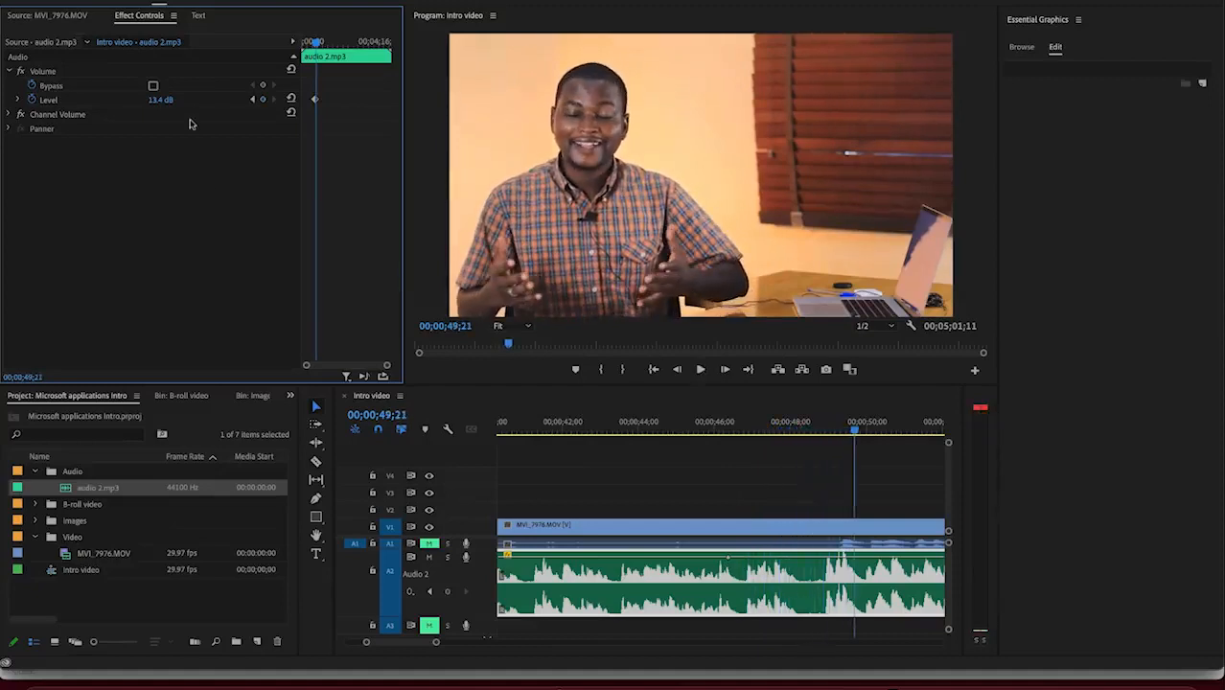
# Step: Lower the audio 2.mp3 clip's Level to -16.8 dB at 00;00;49;21 and play on to 00;00;51;03
pyautogui.moveTo(160, 99); pyautogui.dragTo(144, 100)
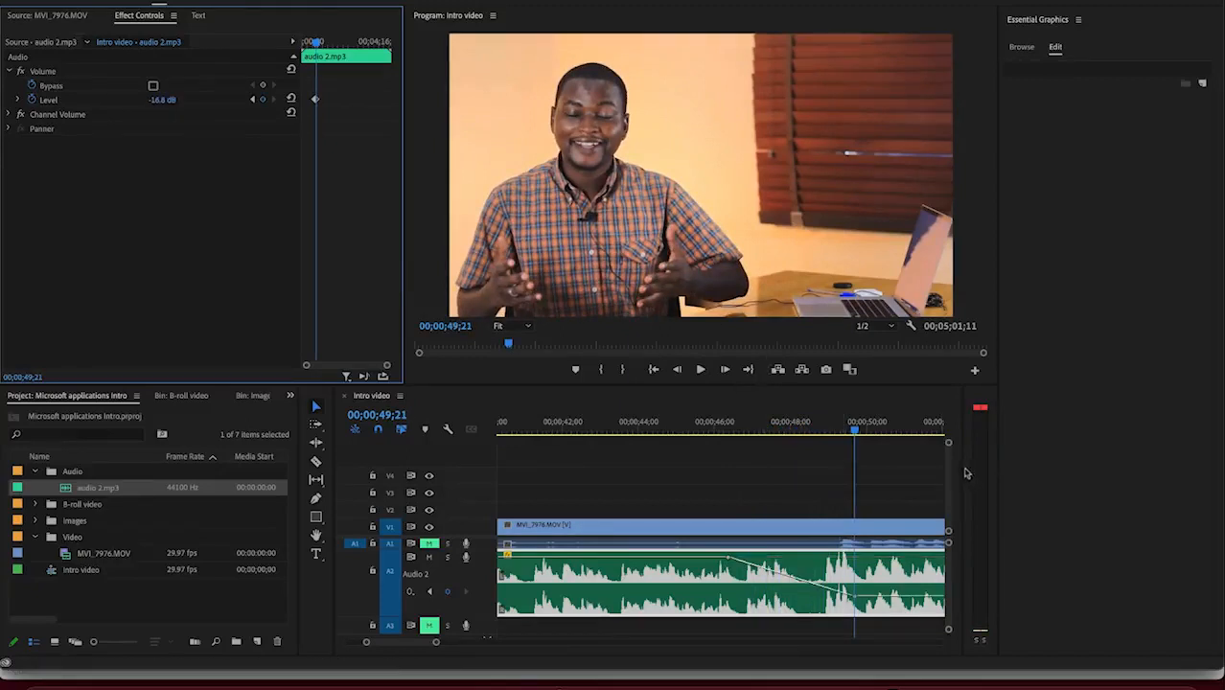
pyautogui.press('space')
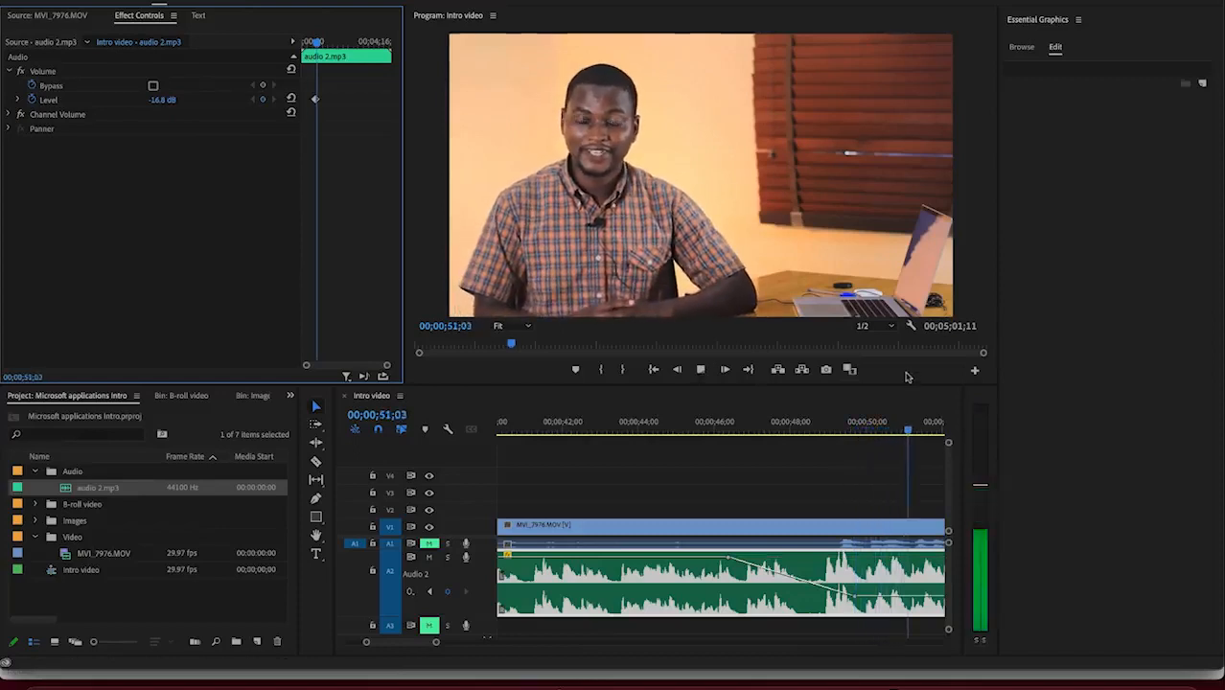
pyautogui.press('space')
# Step: Try another Level for audio 2.mp3 at 00;00;51;03 and reset the parameter to 0.0 dB
pyautogui.click(164, 99)
pyautogui.write('-5')
pyautogui.press('Return')
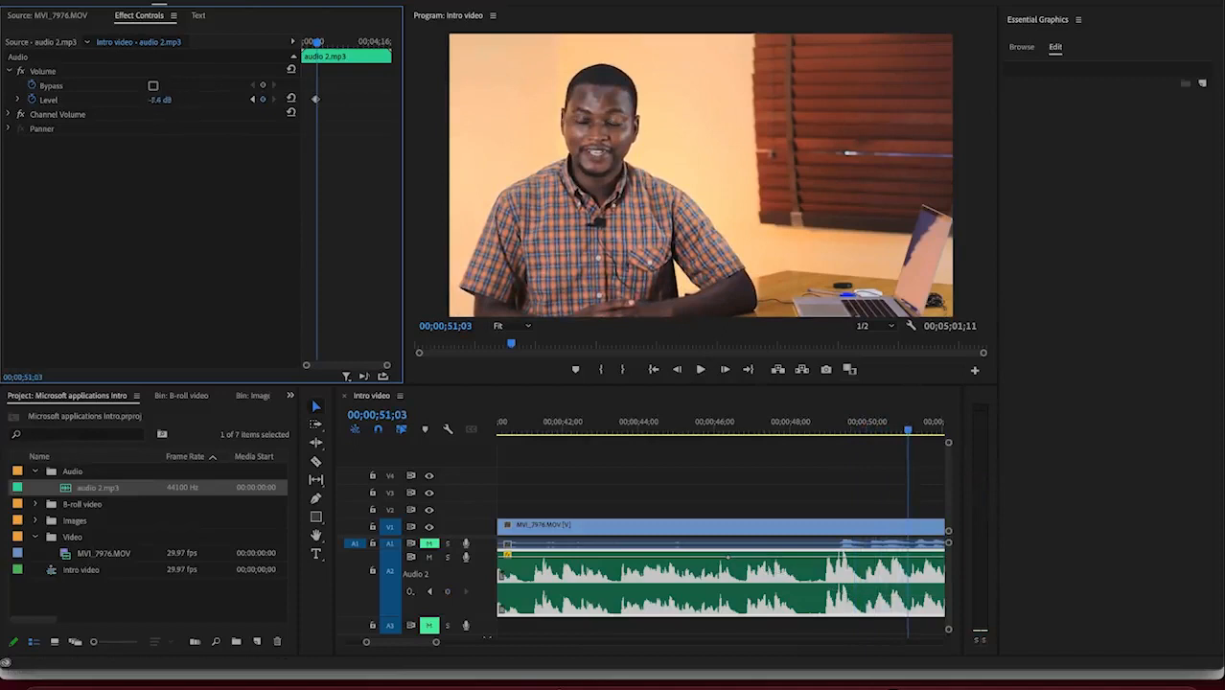
pyautogui.moveTo(162, 100); pyautogui.dragTo(112, 100)
pyautogui.click(292, 102)
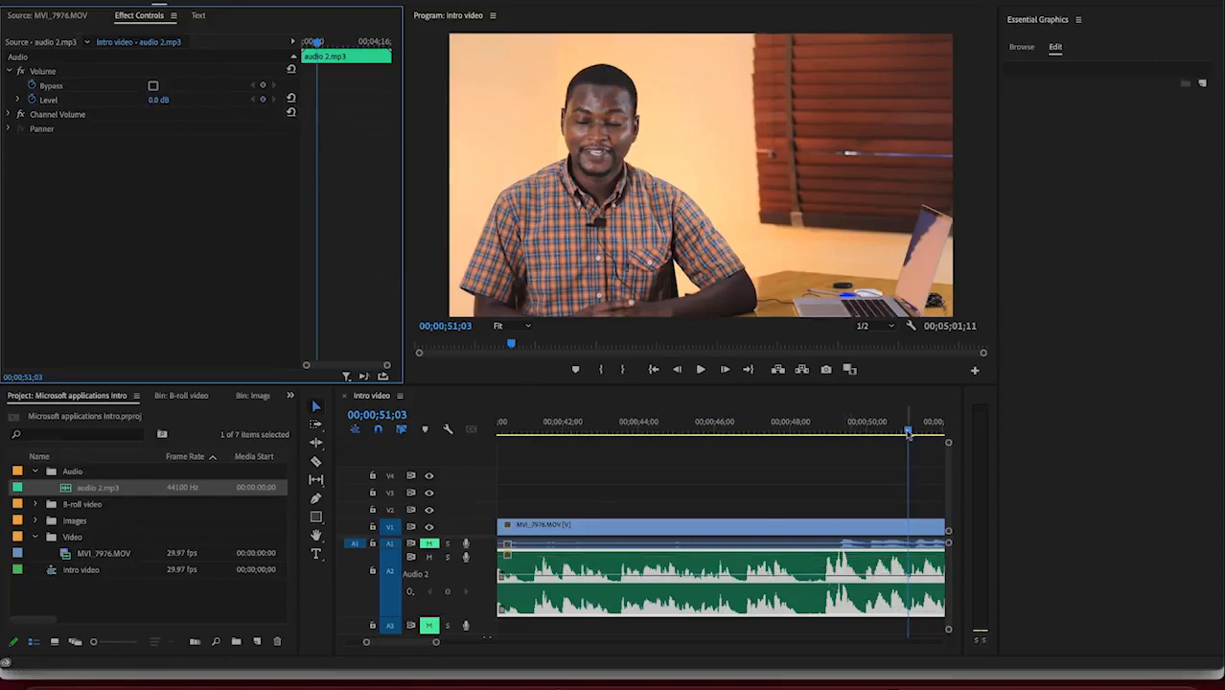
# Step: Examine the Audio Gain options of audio 2.mp3 and accept them with the gain adjustment at 0 dB
pyautogui.moveTo(908, 432); pyautogui.dragTo(714, 398)
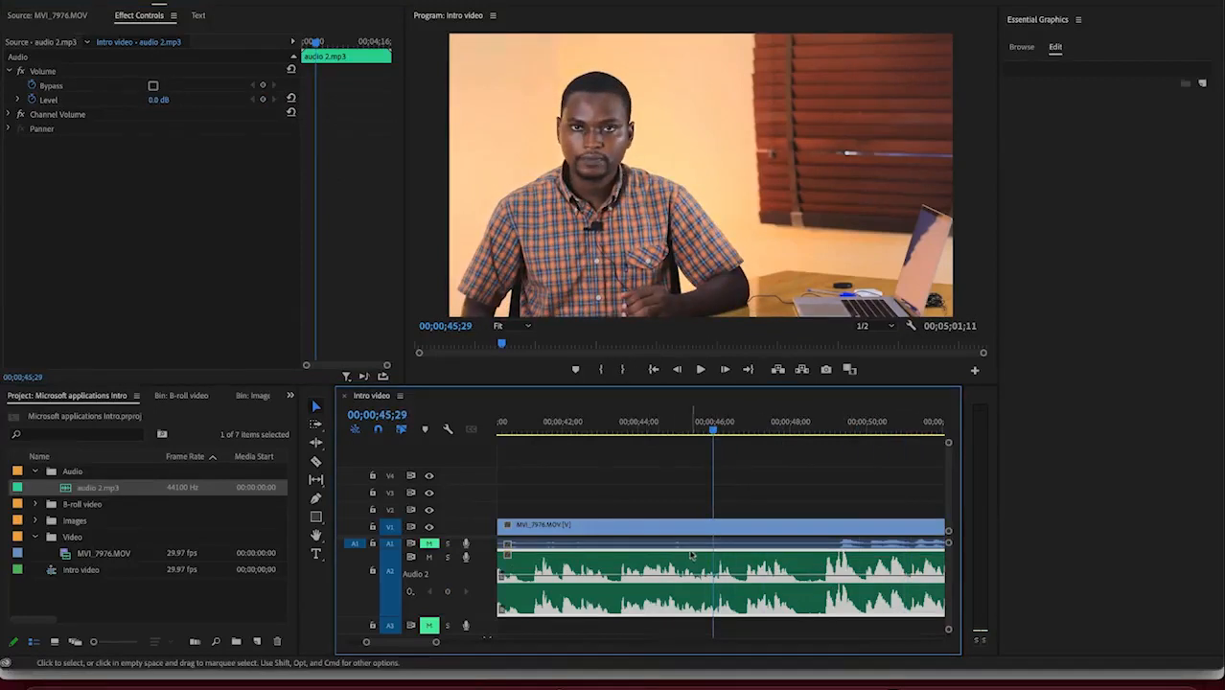
pyautogui.rightClick(690, 568)
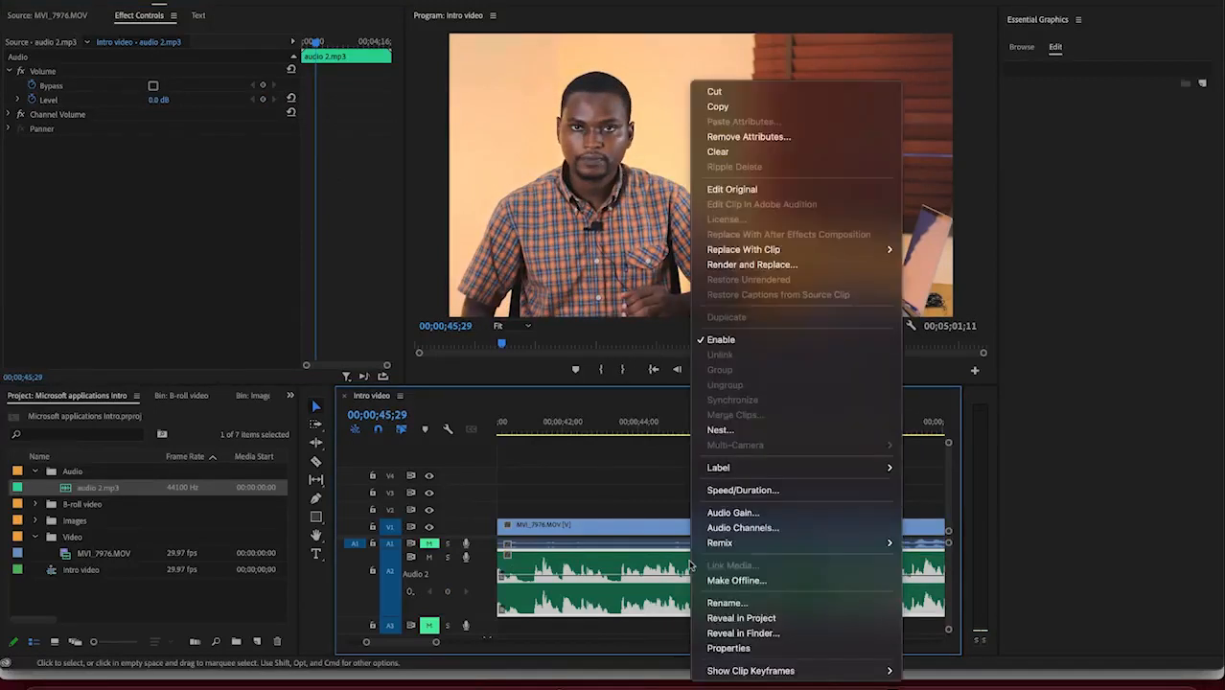
pyautogui.click(733, 513)
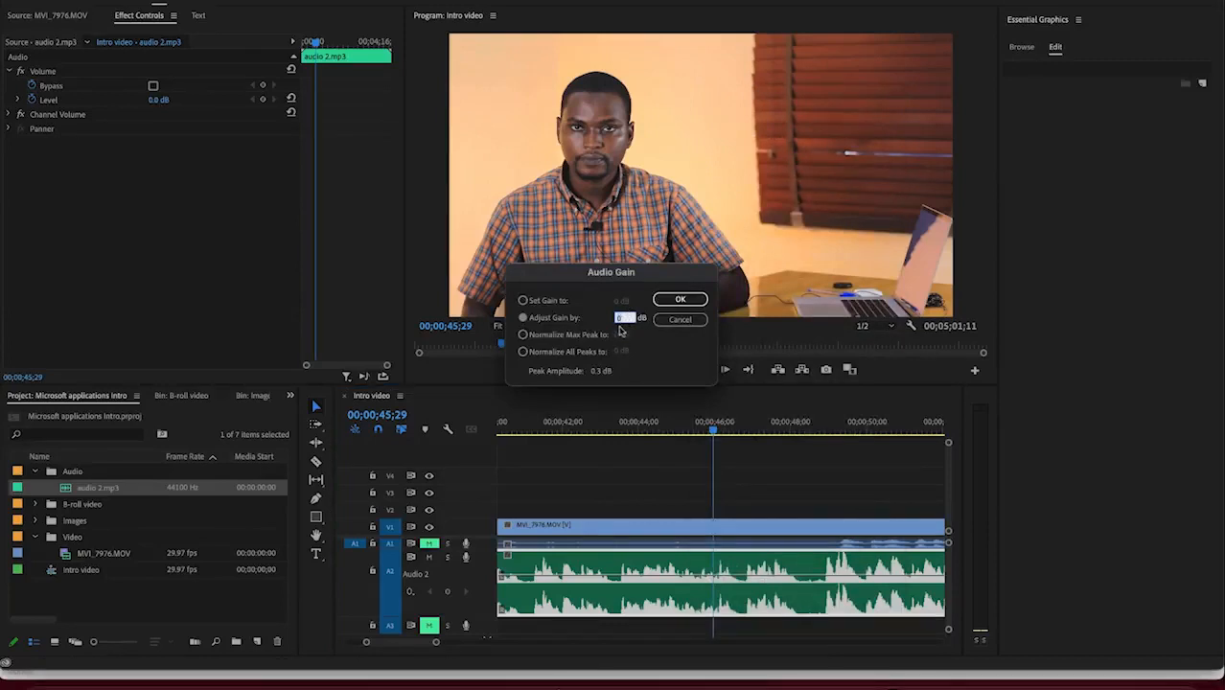
pyautogui.click(679, 299)
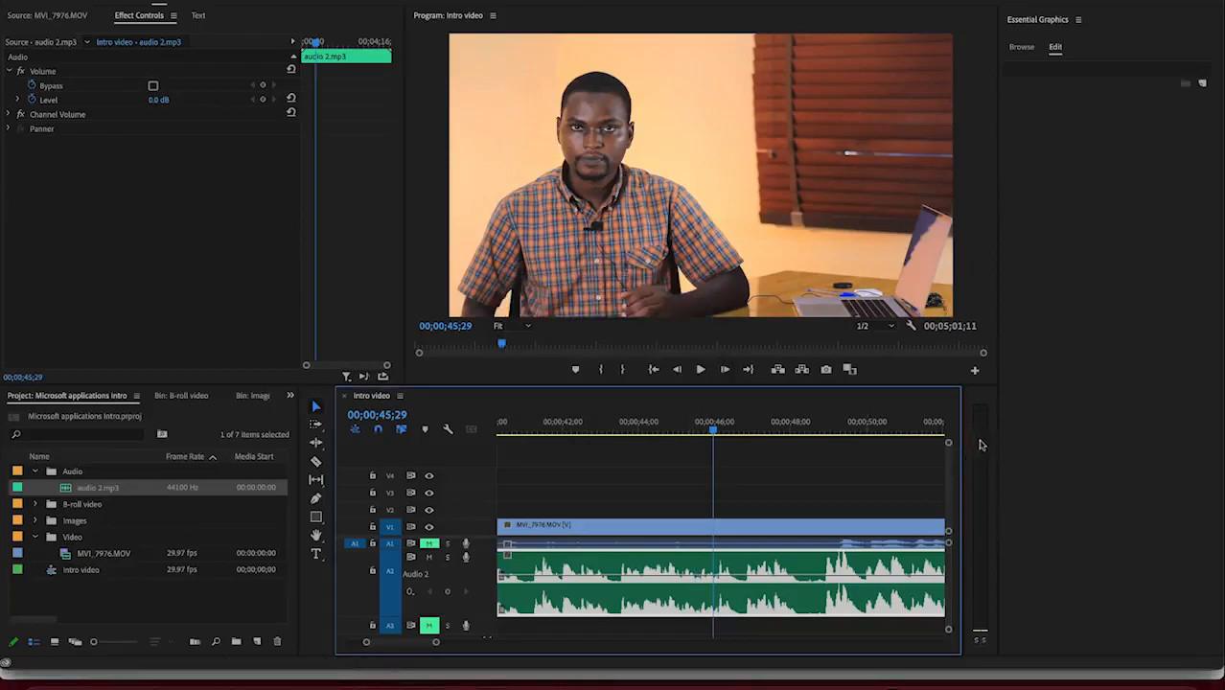
# Step: Play audio 2.mp3 from 00;00;45;29 and move the playhead back to 00;00;43;18
pyautogui.press('space')
pyautogui.press('space')
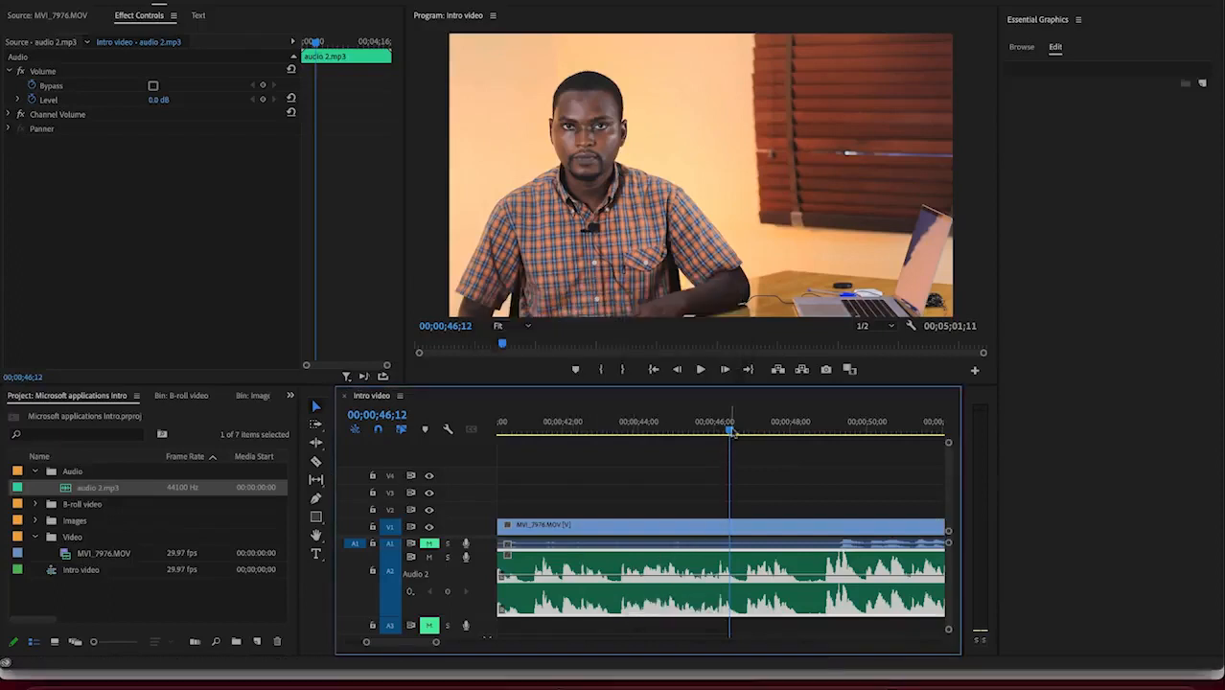
pyautogui.moveTo(731, 431); pyautogui.dragTo(623, 432)
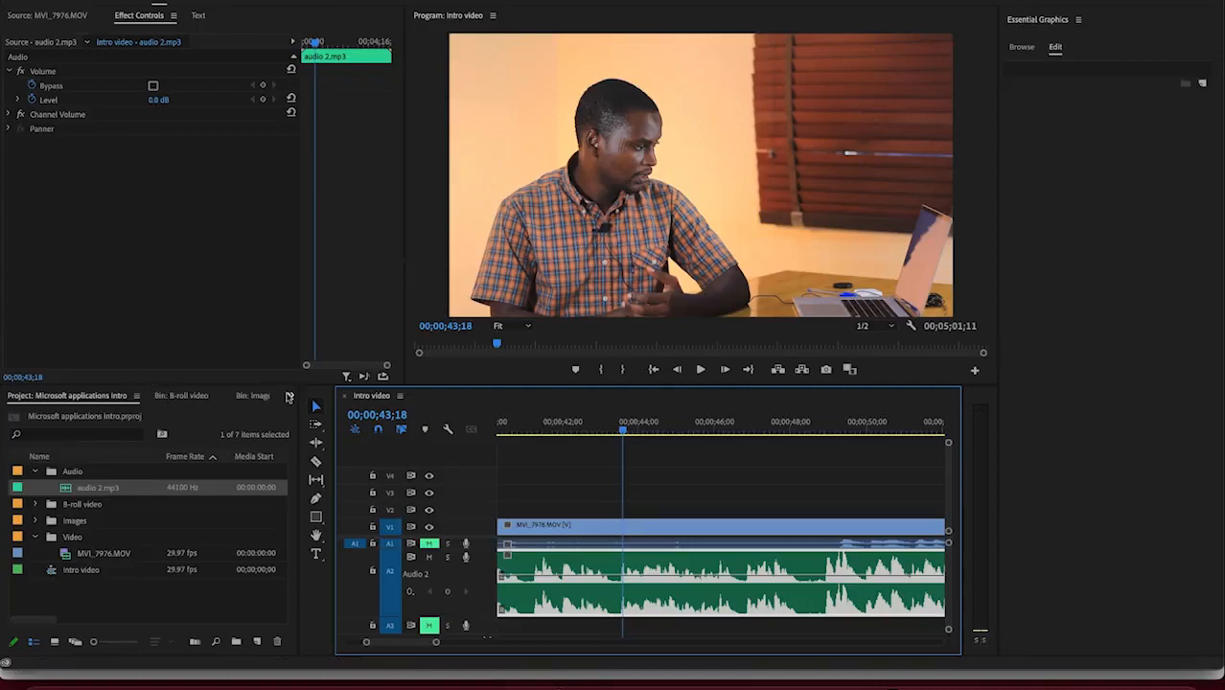
# Step: Open the Audio Track Mixer for the Intro video sequence and expand its effects and sends section
pyautogui.click(288, 396)
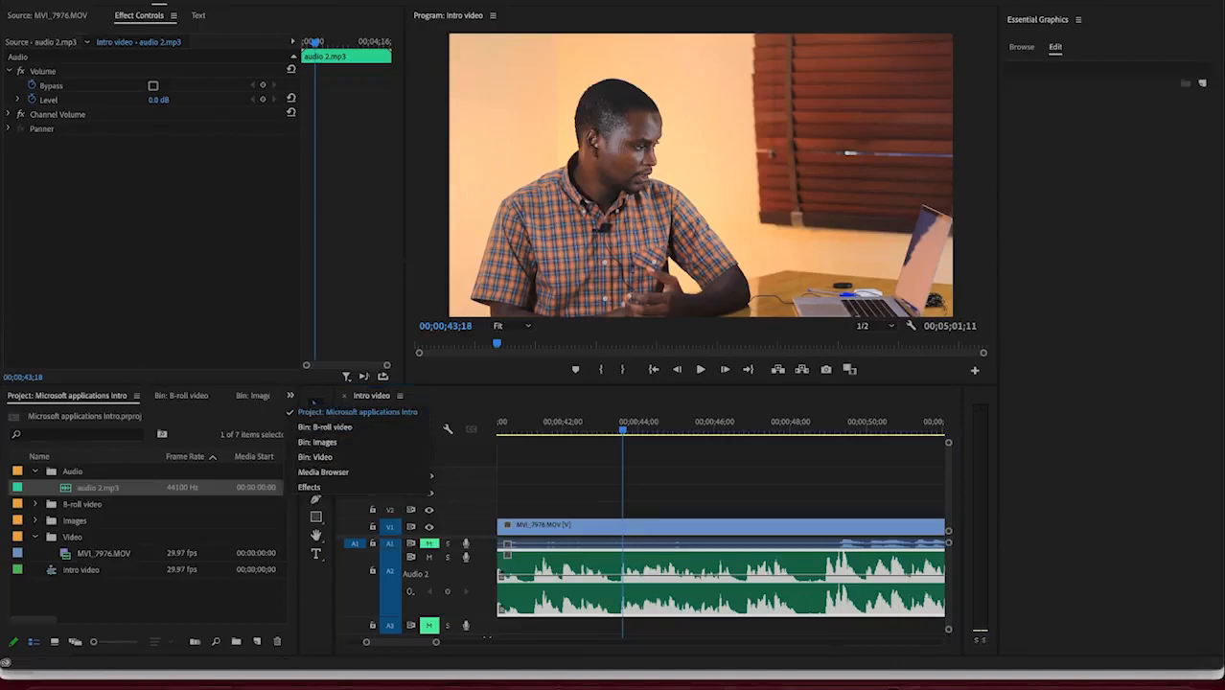
pyautogui.click(434, 1)
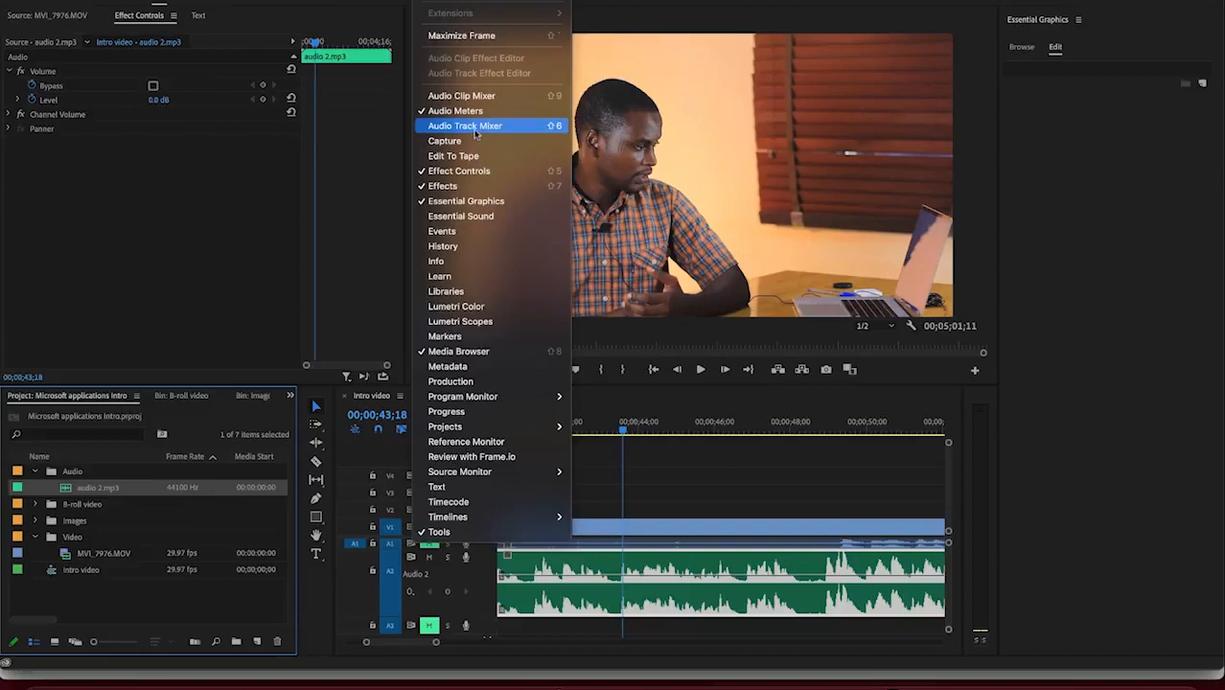
pyautogui.click(475, 126)
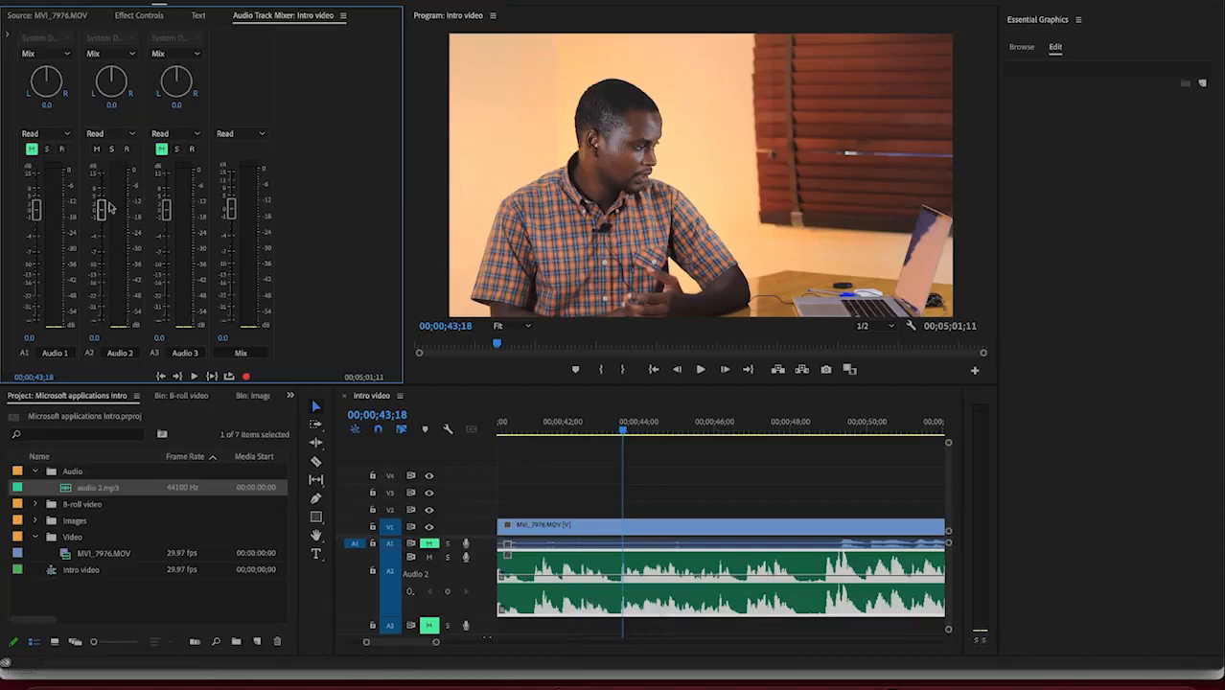
pyautogui.moveTo(111, 205)
pyautogui.mouseDown()
pyautogui.moveTo(109, 182)
pyautogui.moveTo(110, 233)
pyautogui.moveTo(109, 213)
pyautogui.mouseUp()
pyautogui.click(5, 36)
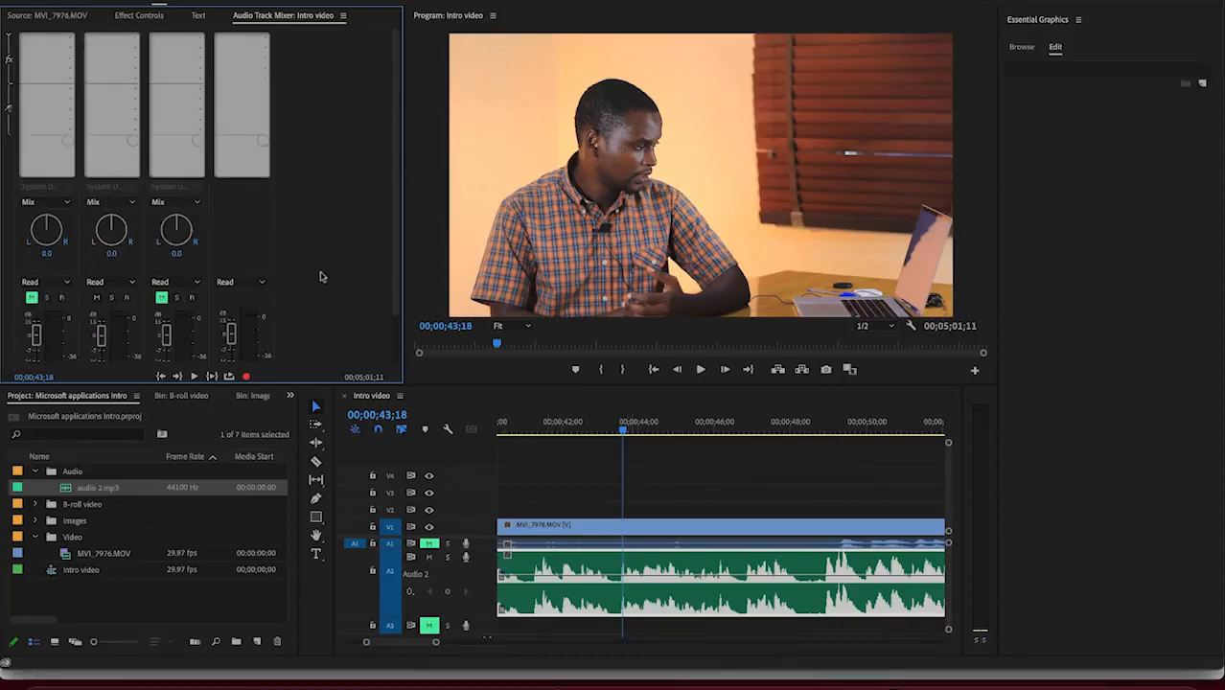
# Step: Add a Single-band Compressor to the first effect slot of Audio 2 and apply its Voice Over preset
pyautogui.click(135, 41)
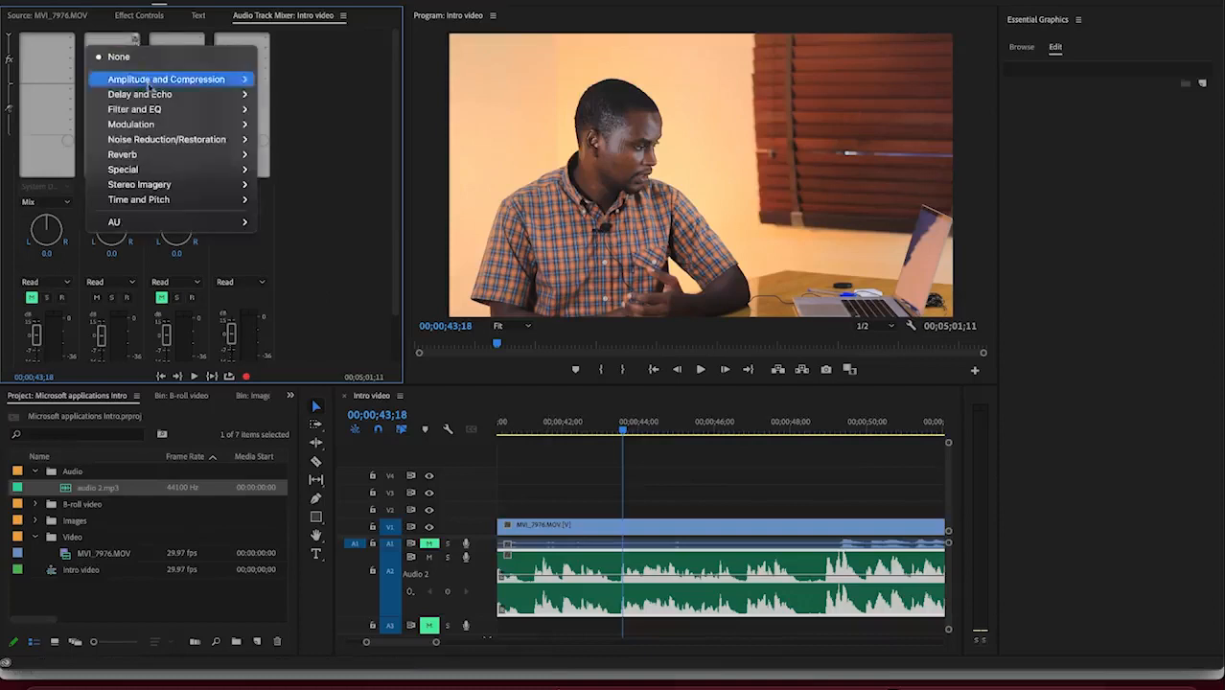
pyautogui.moveTo(163, 94)
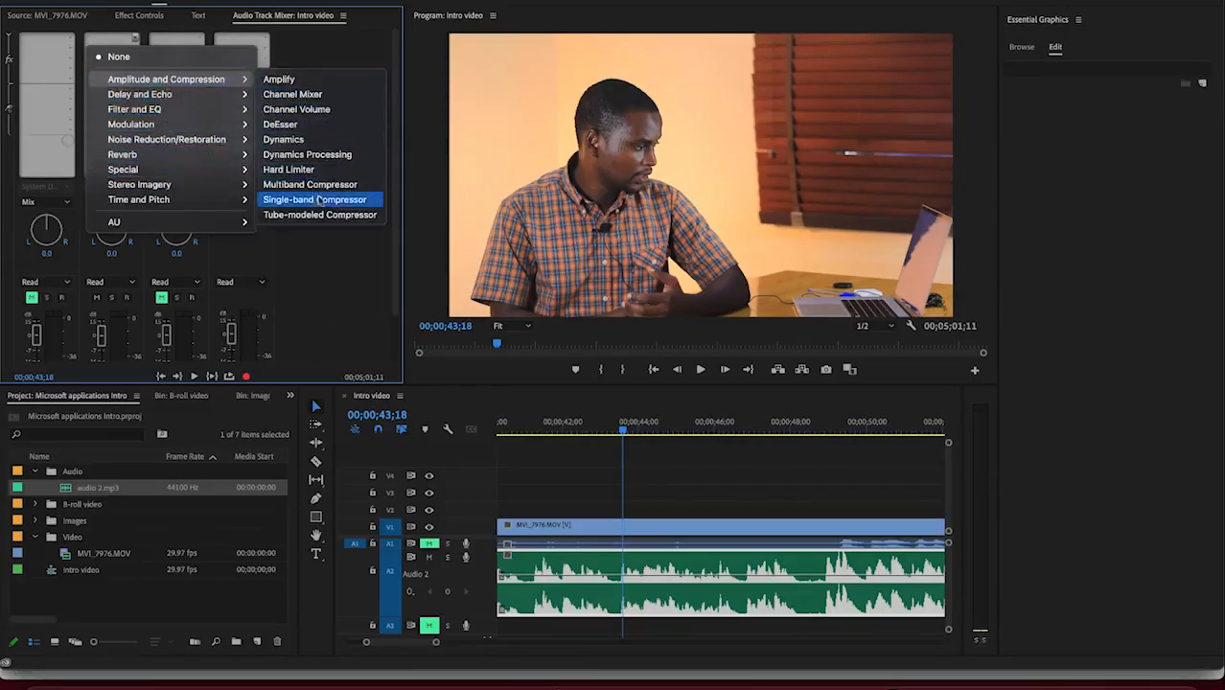
pyautogui.click(320, 205)
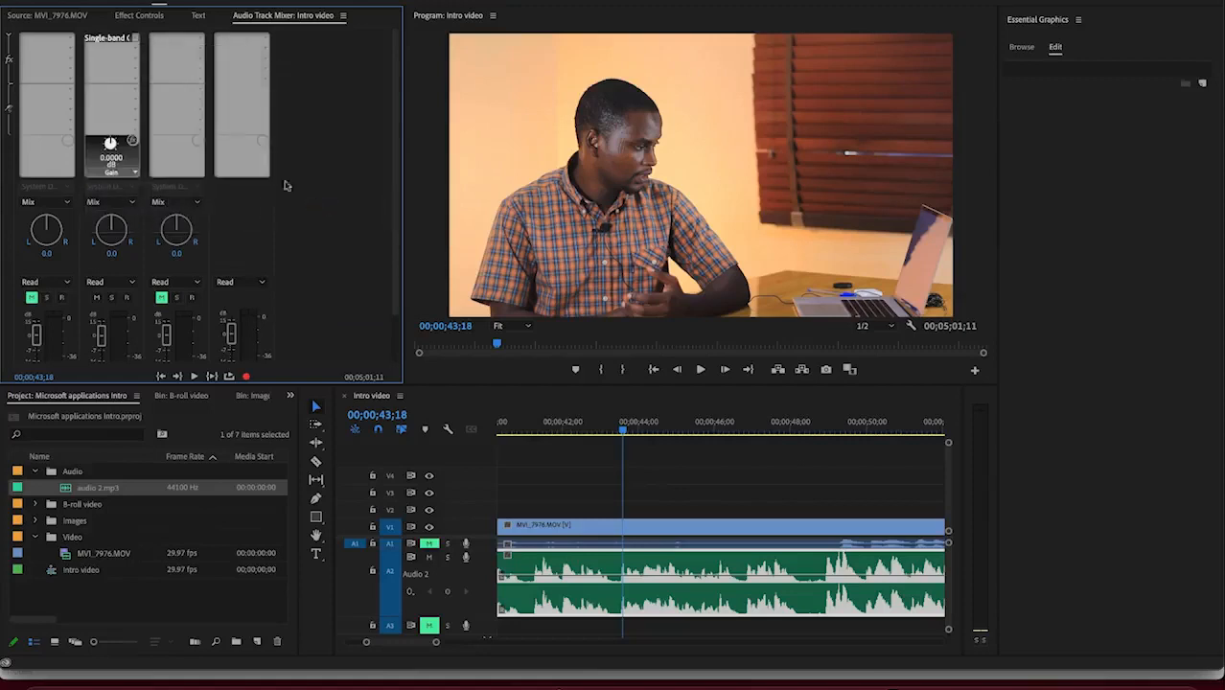
pyautogui.doubleClick(113, 38)
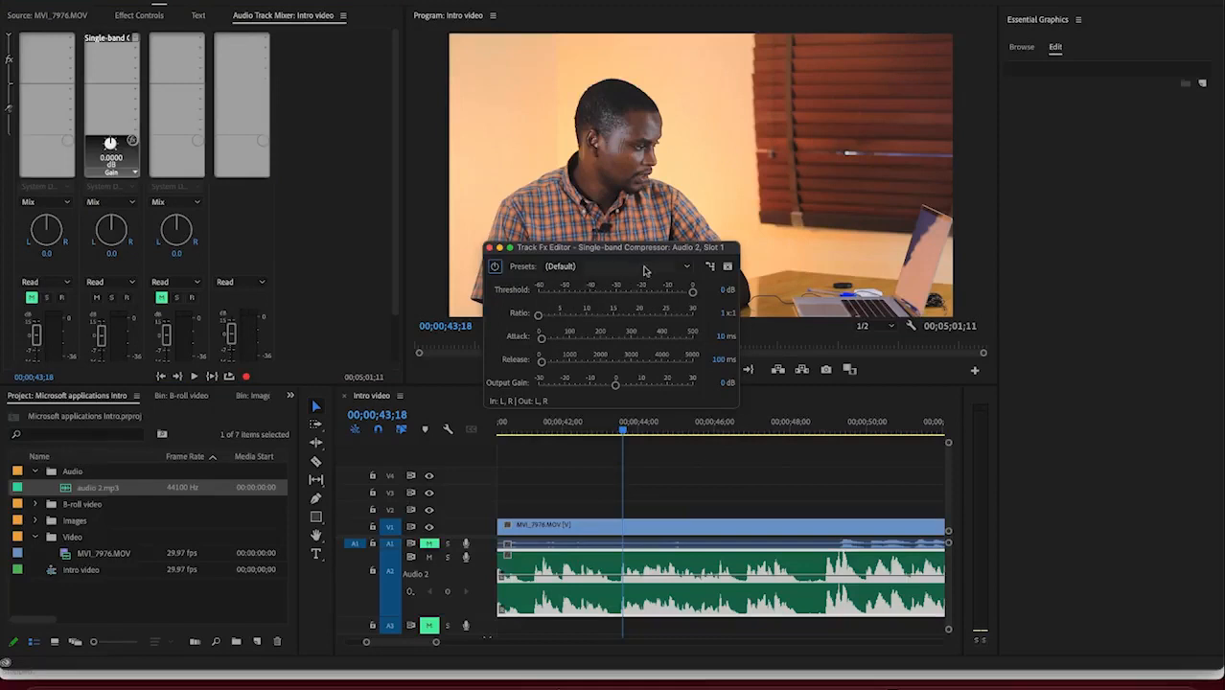
pyautogui.click(645, 268)
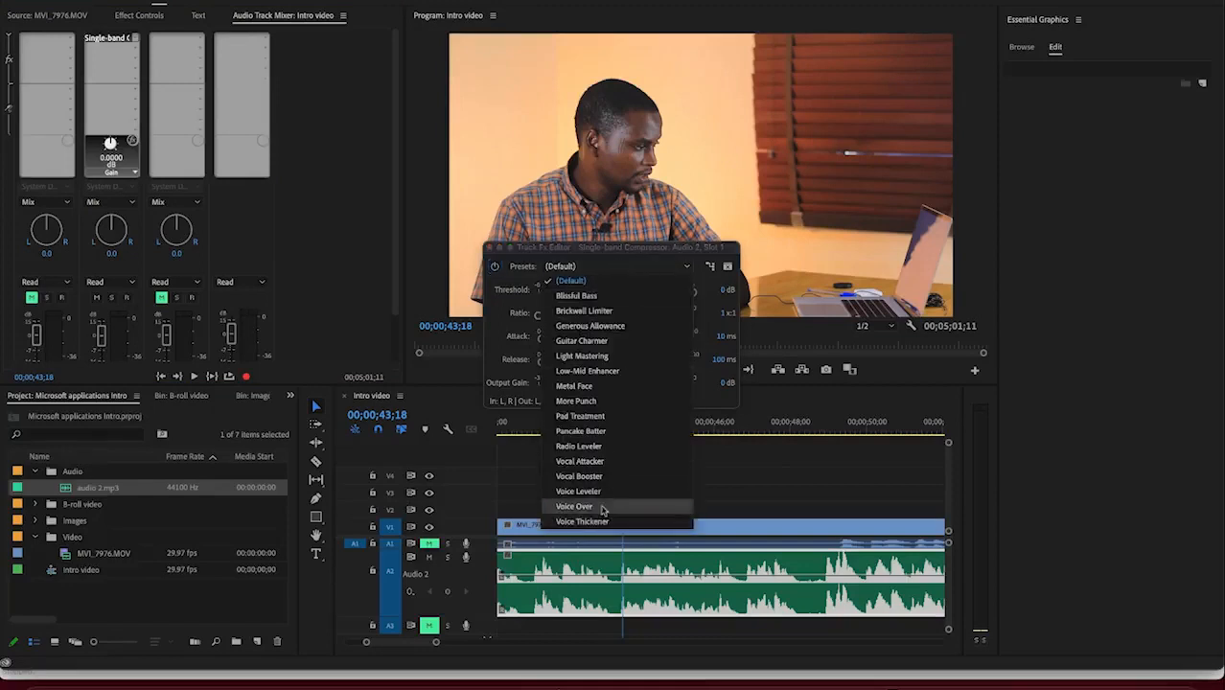
pyautogui.click(652, 506)
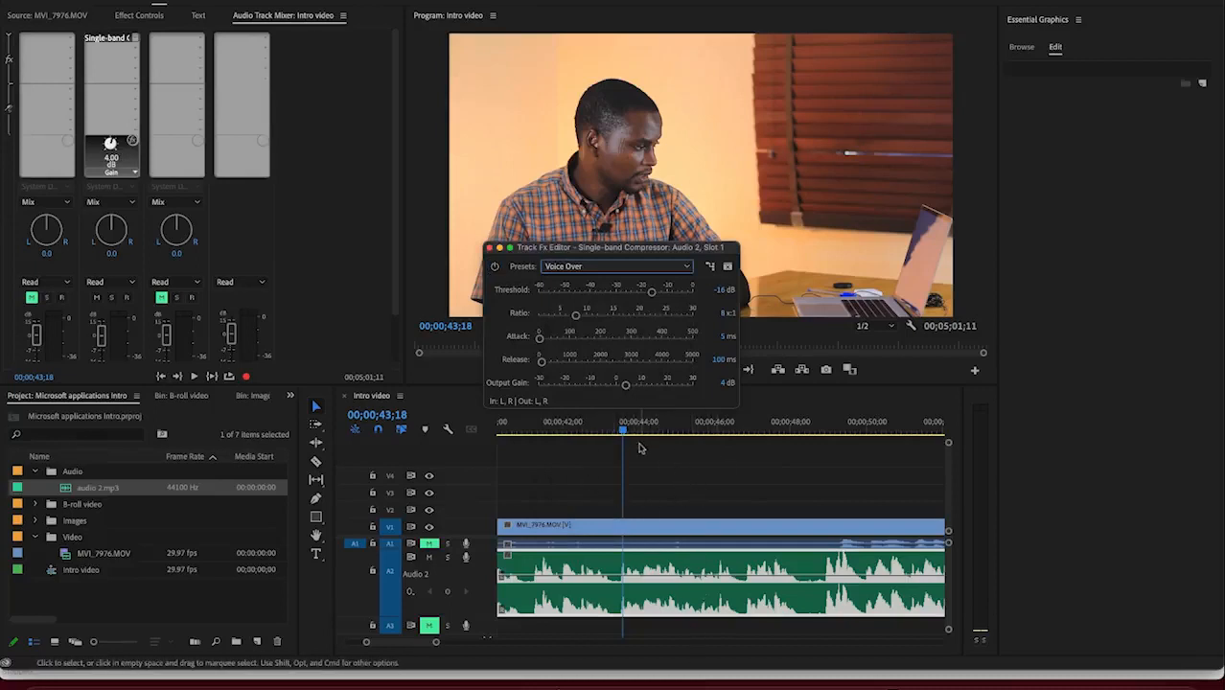
# Step: Compare the Audio 2 sound with the Single-band Compressor bypassed and active, and close the effect's editor
pyautogui.press('space')
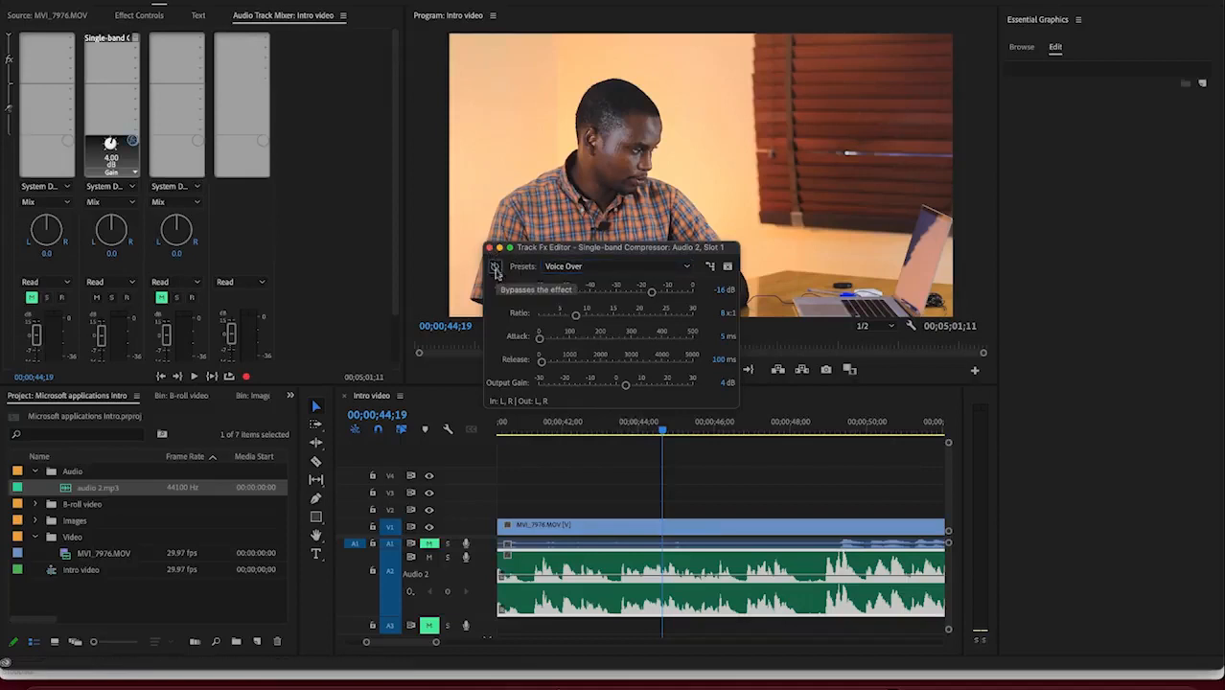
pyautogui.click(494, 268)
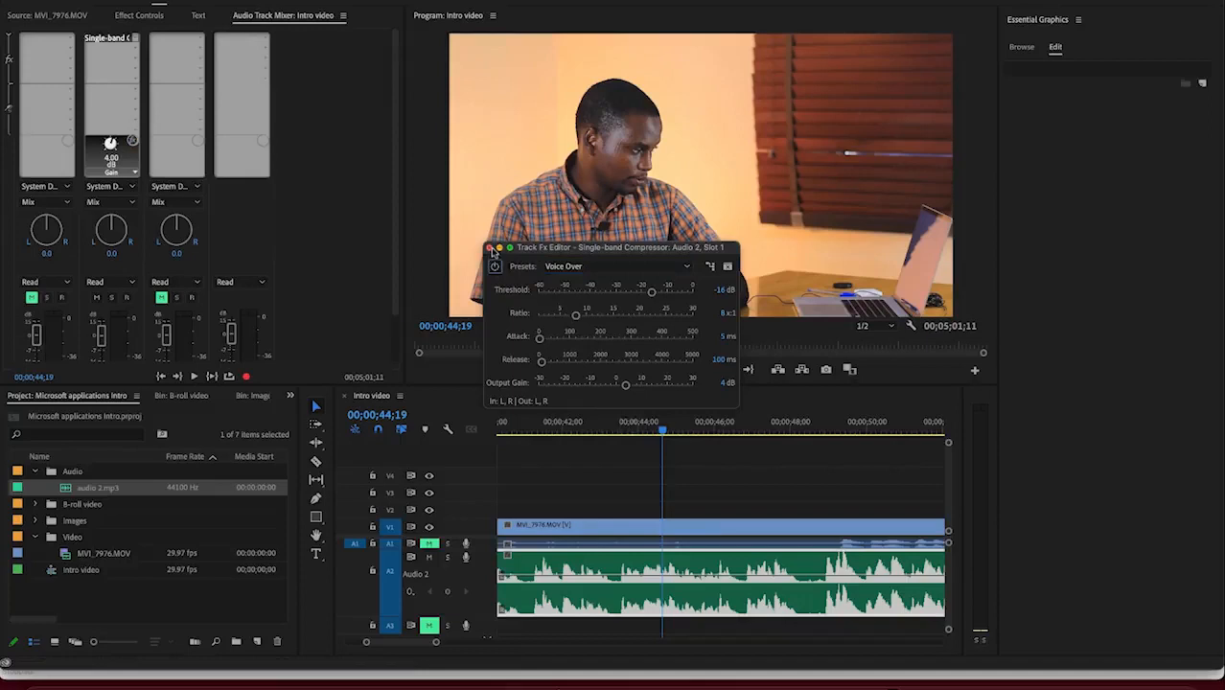
pyautogui.click(490, 249)
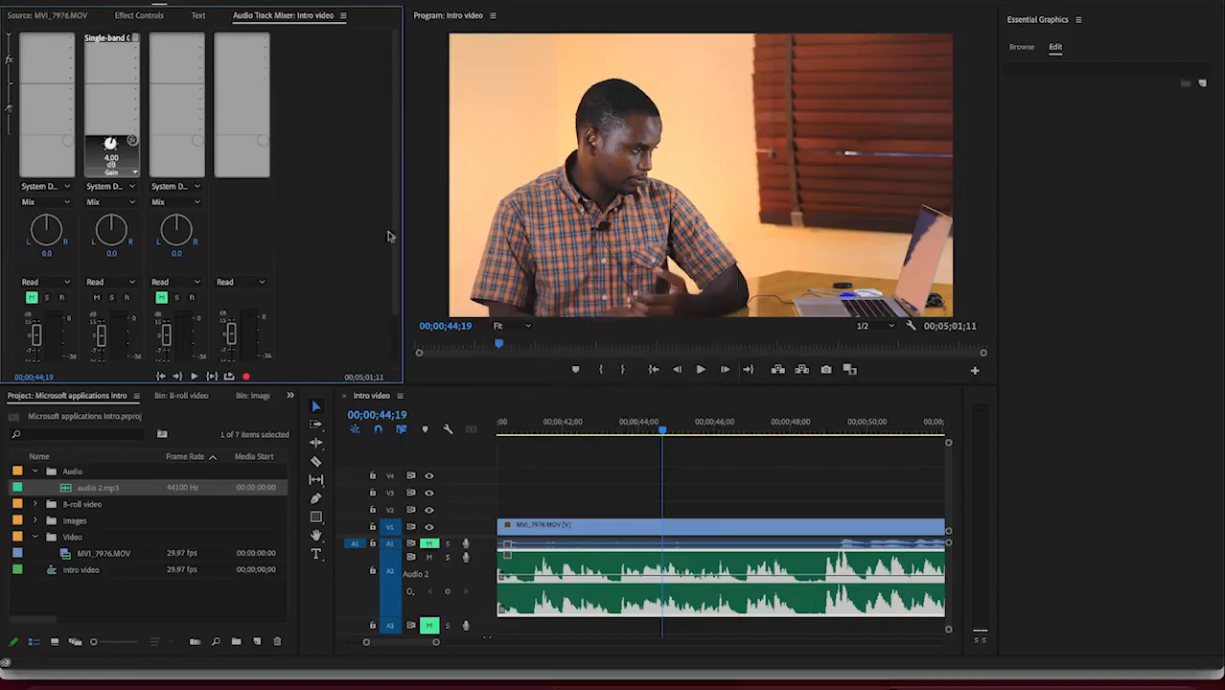
# Step: Add the Parametric Equalizer effect in Audio 2's second slot, replacing a Simple Parametric EQ, and open its editor
pyautogui.click(135, 48)
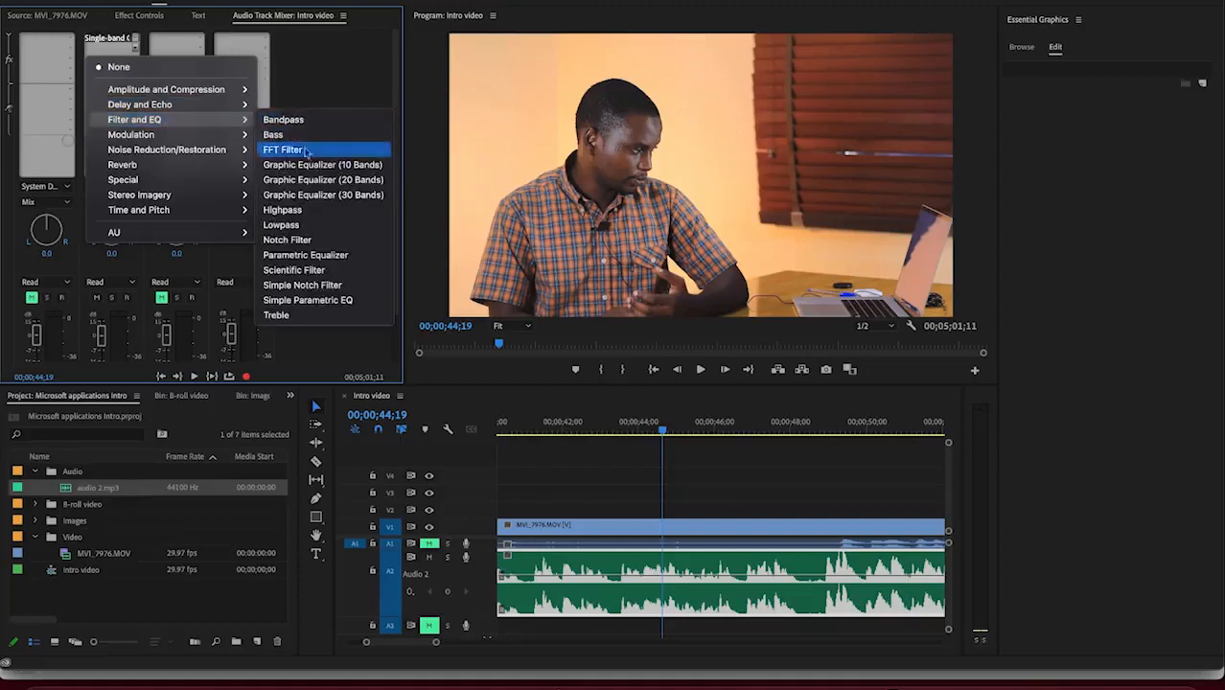
pyautogui.click(339, 301)
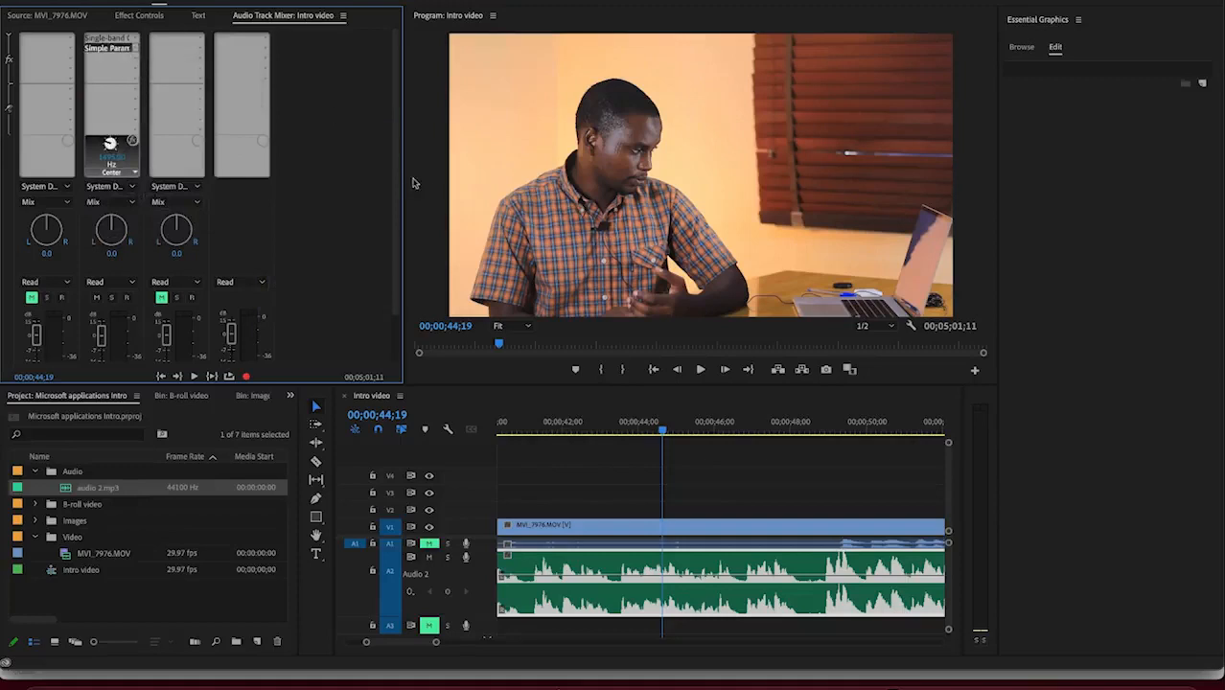
pyautogui.click(135, 48)
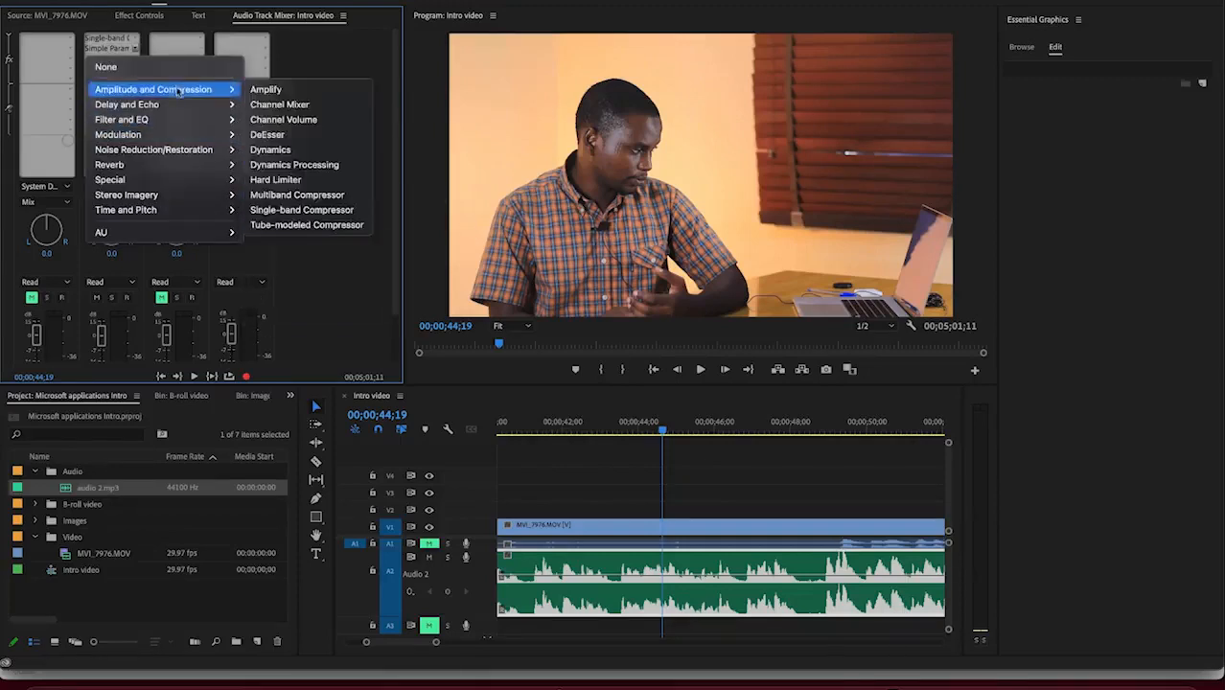
pyautogui.moveTo(182, 120)
pyautogui.click(344, 254)
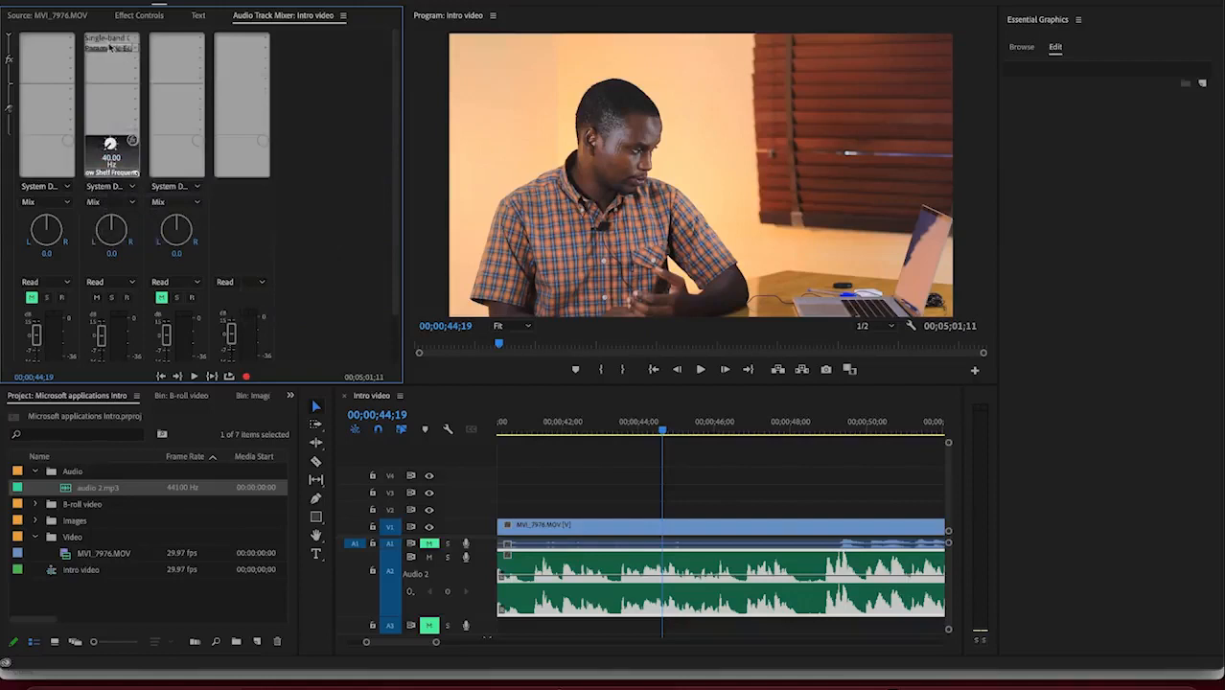
pyautogui.doubleClick(110, 50)
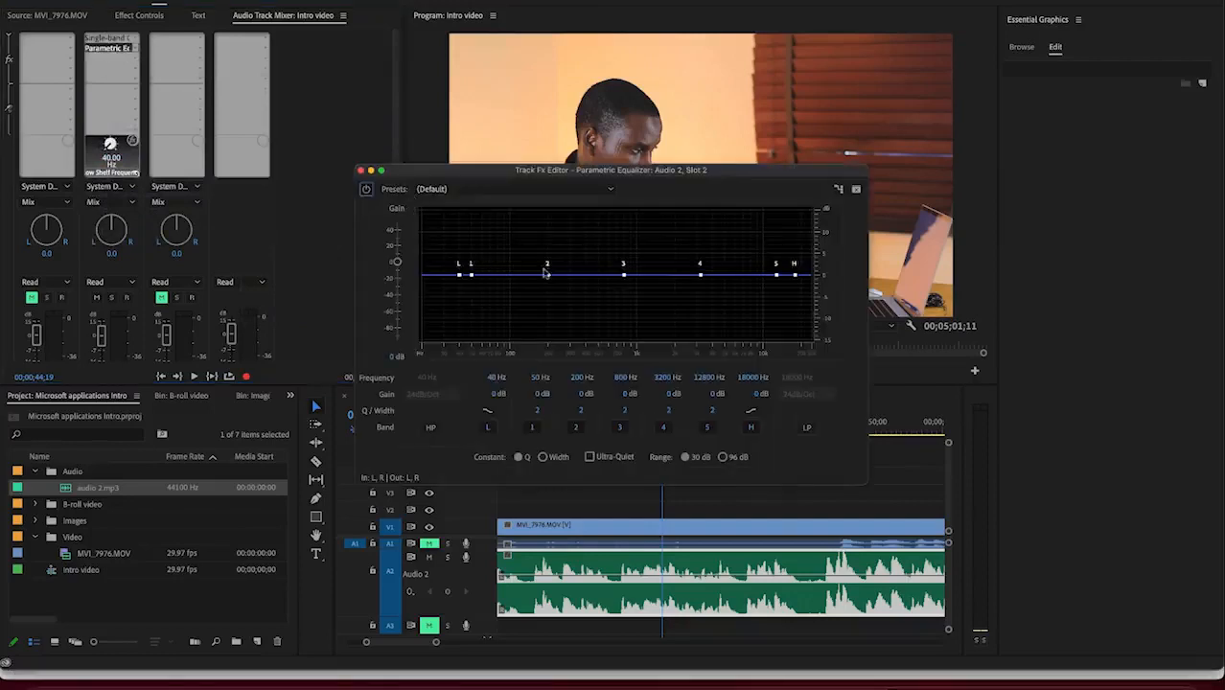
# Step: Apply the Vocal Enhancer preset to Audio 2's Parametric Equalizer, play back the sound, and close the effect's editor
pyautogui.click(588, 192)
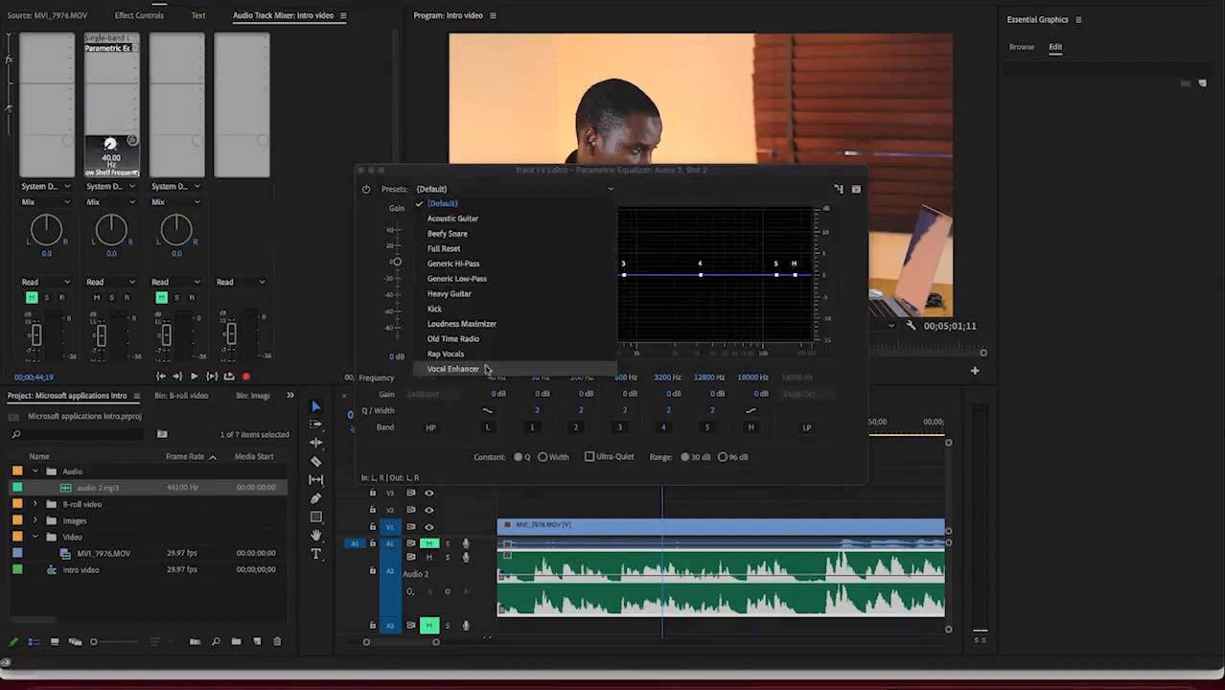
pyautogui.click(453, 369)
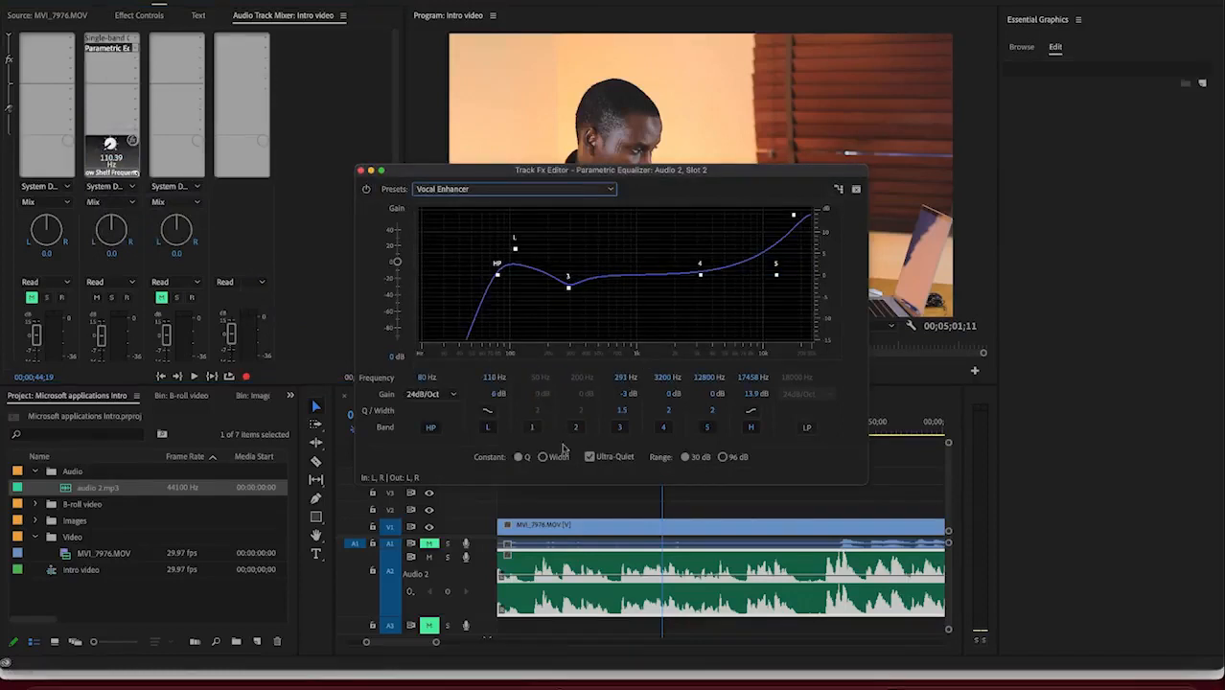
pyautogui.press('space')
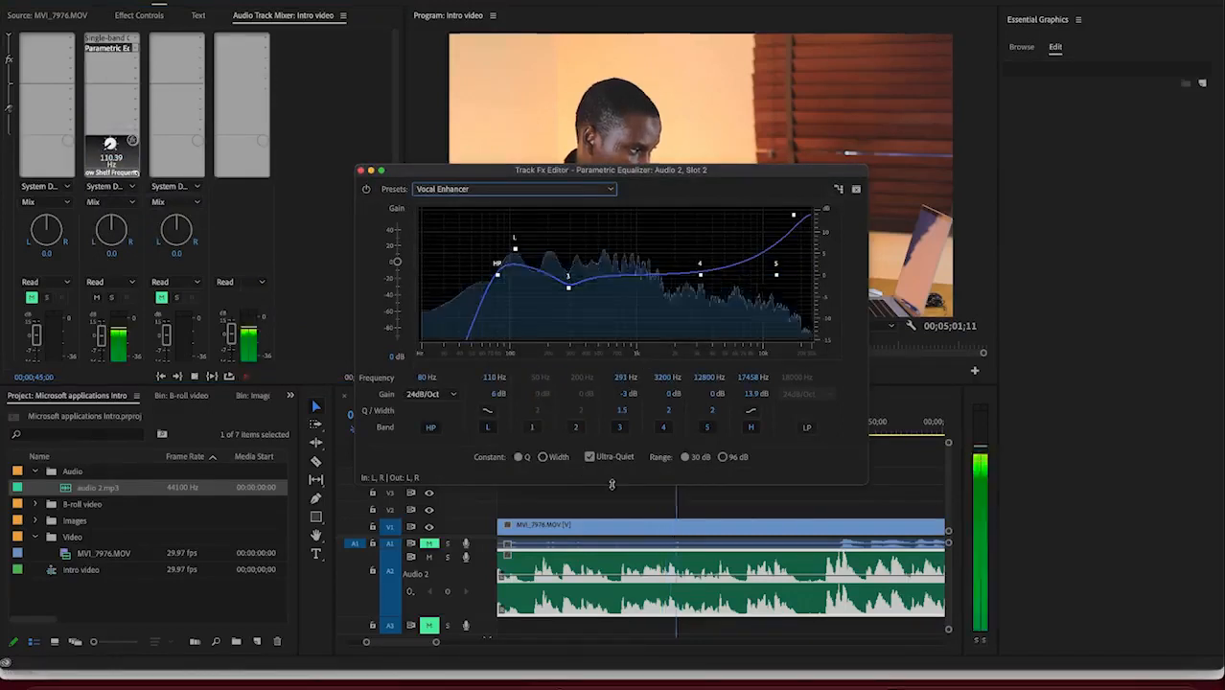
pyautogui.press('space')
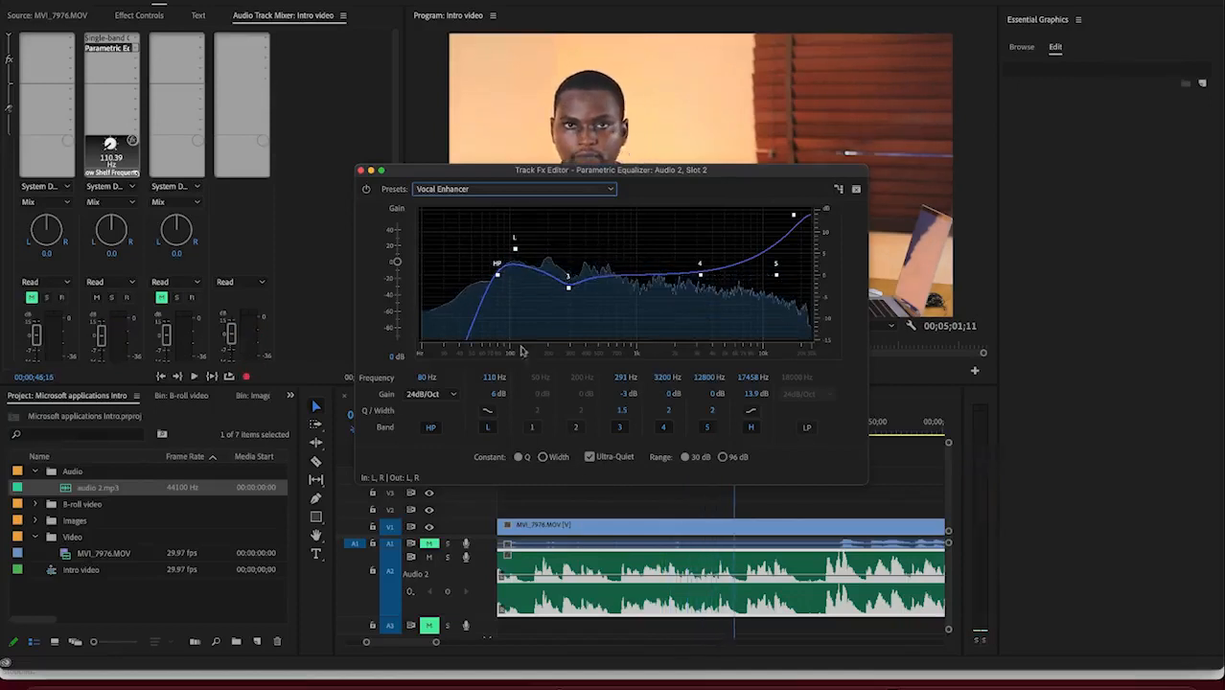
pyautogui.click(365, 189)
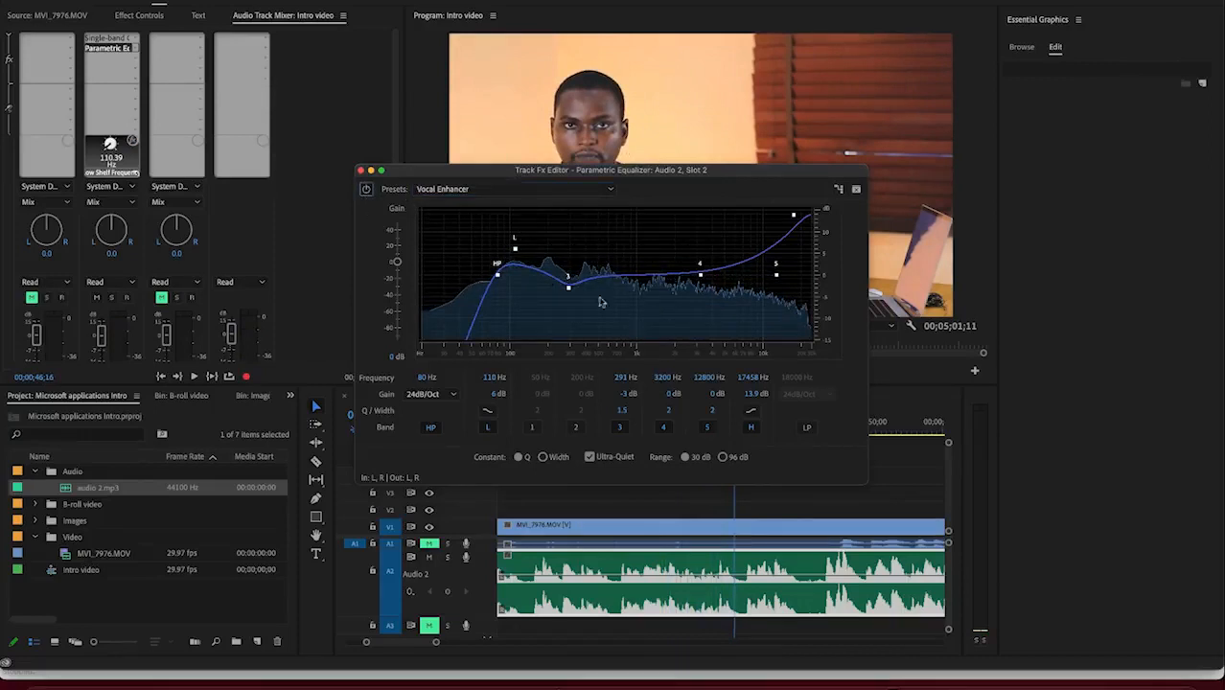
pyautogui.click(360, 171)
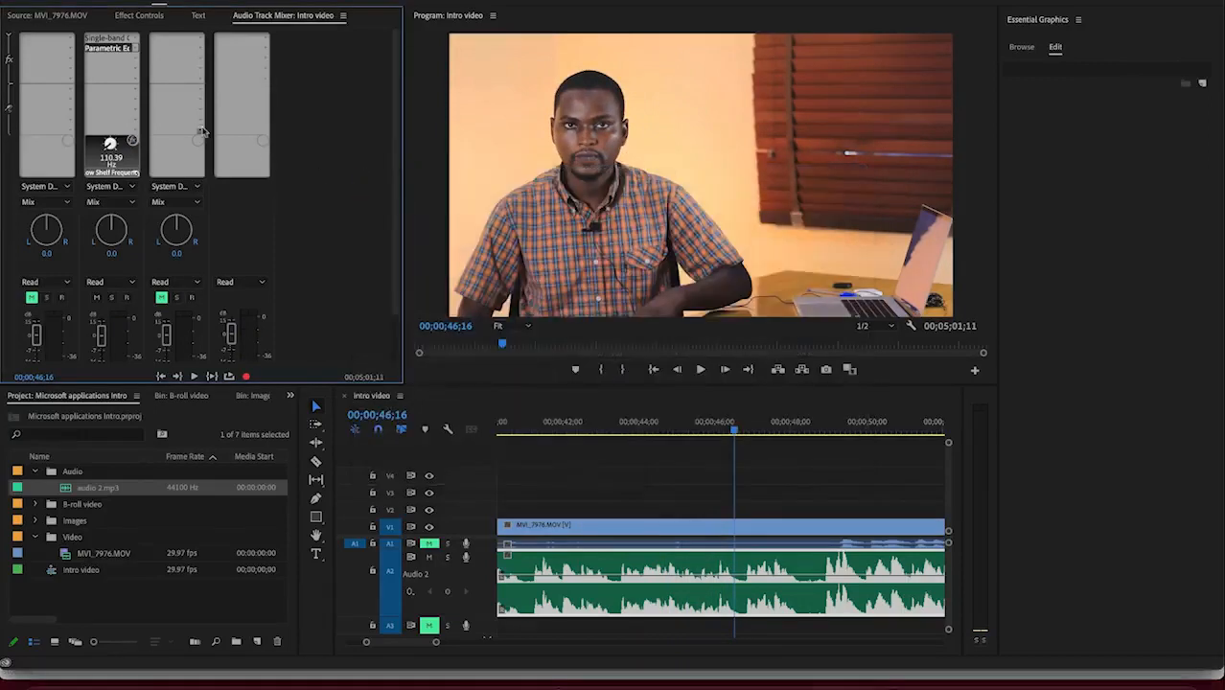
# Step: Add the DeNoise effect in Audio 2's third slot and set its amount to about 59%
pyautogui.click(137, 61)
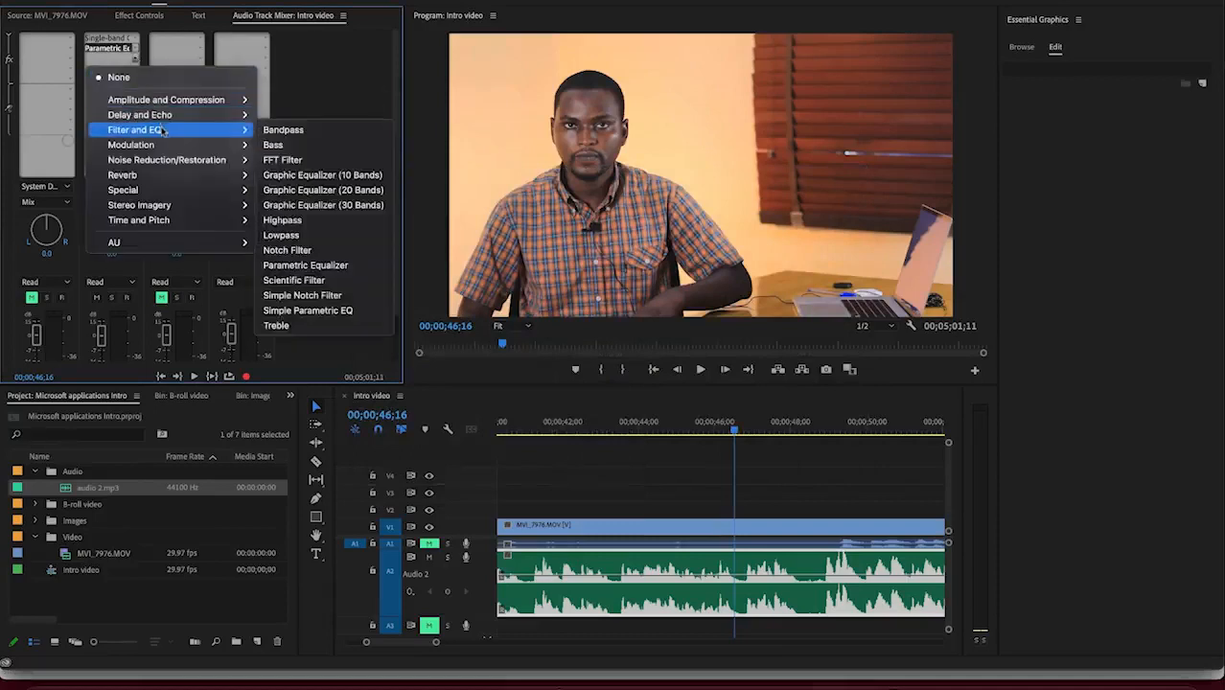
pyautogui.moveTo(172, 161)
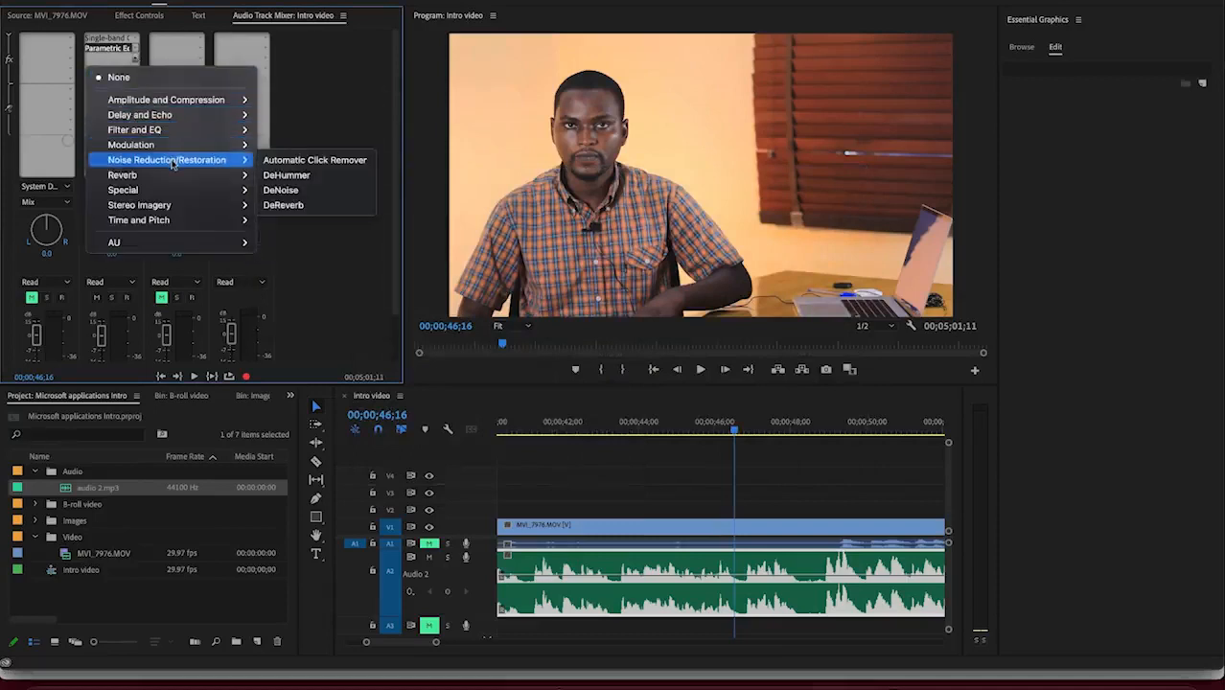
pyautogui.click(303, 191)
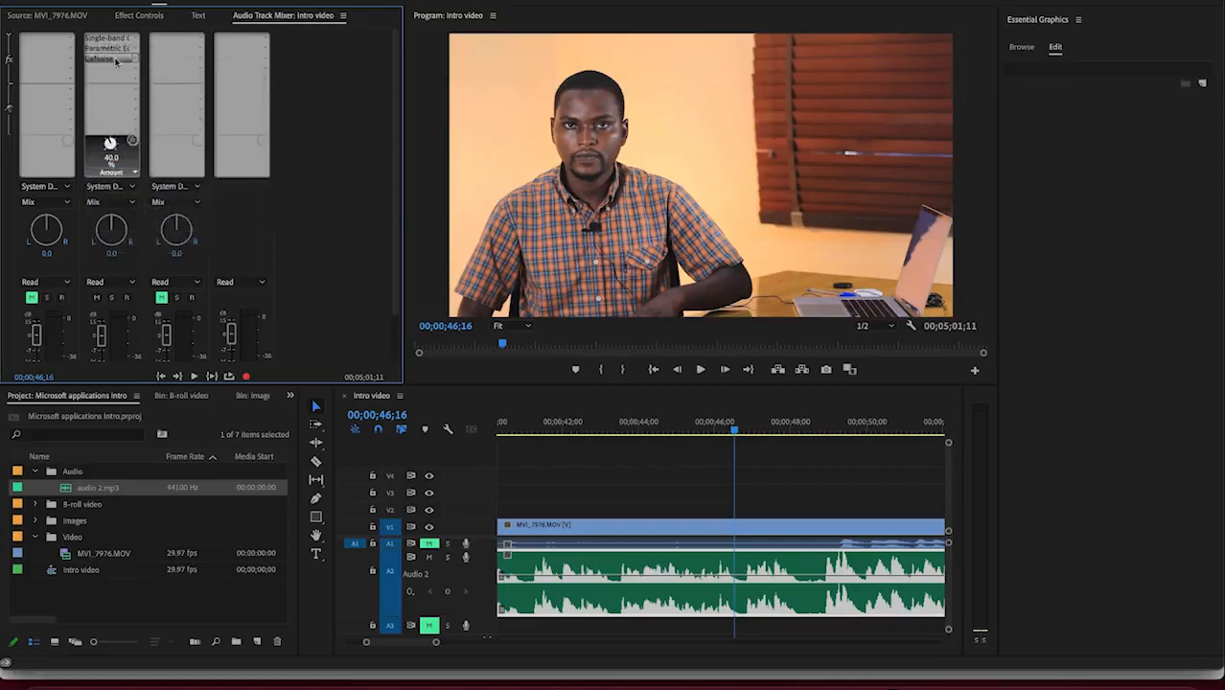
pyautogui.doubleClick(115, 60)
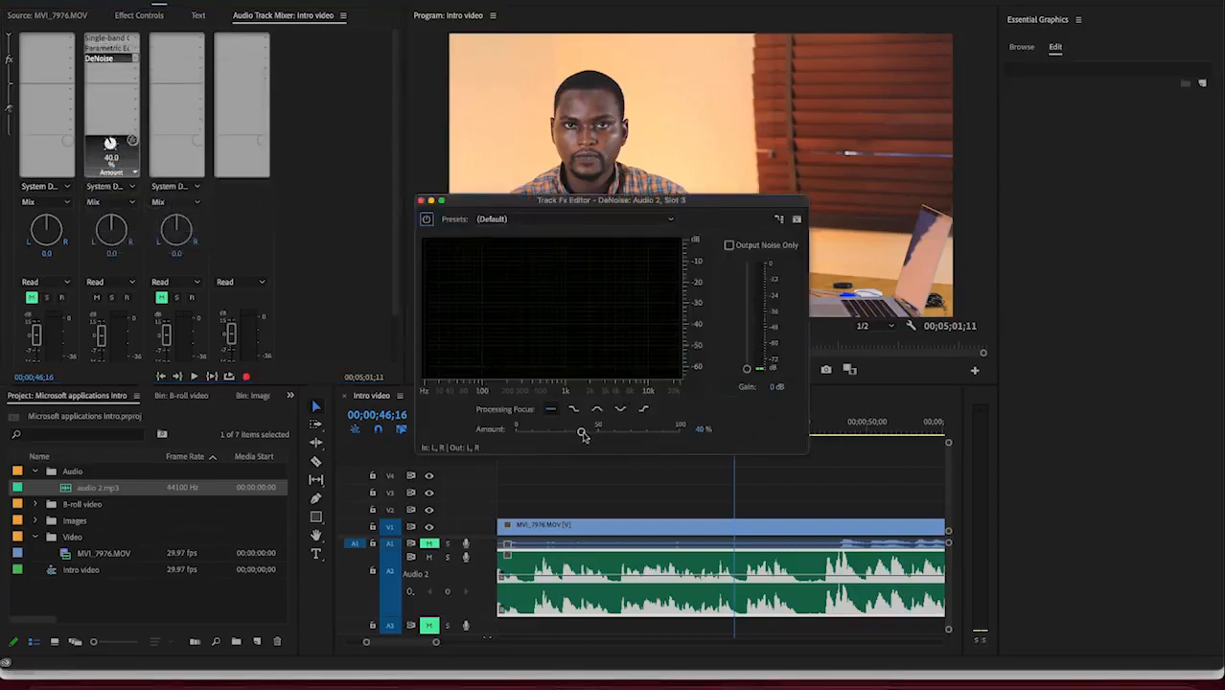
pyautogui.moveTo(584, 435); pyautogui.dragTo(601, 437)
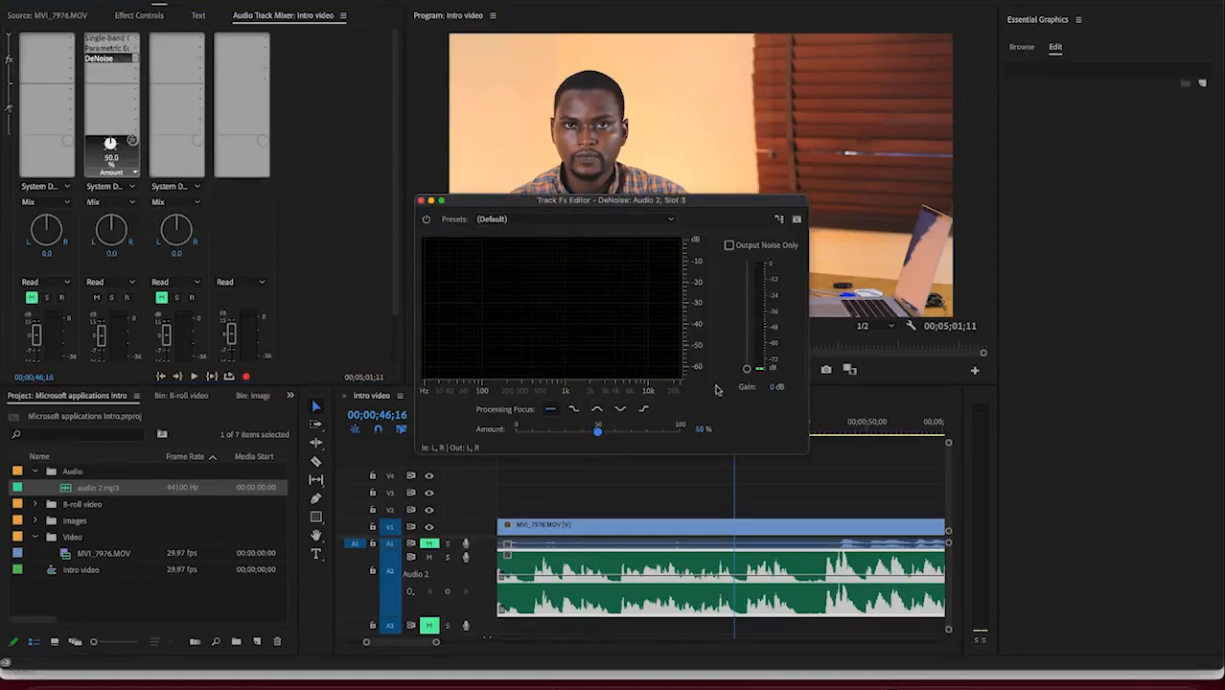
pyautogui.moveTo(599, 434); pyautogui.dragTo(614, 437)
pyautogui.click(420, 201)
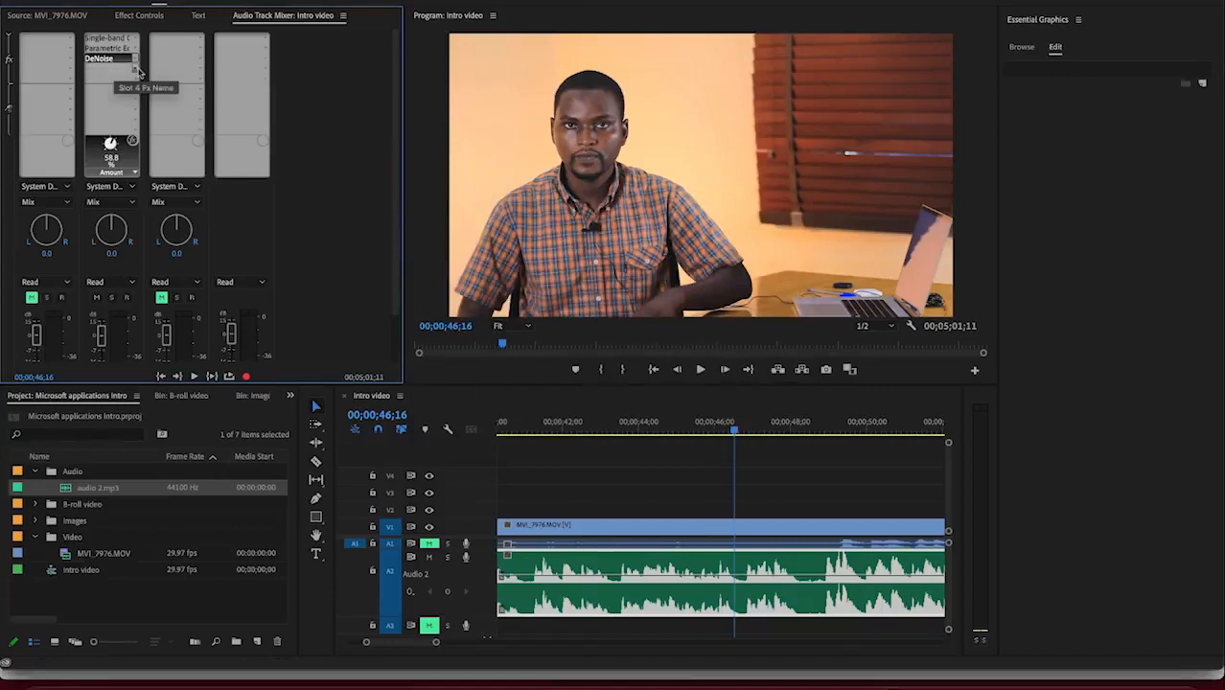
# Step: Add the DeReverb effect in Audio 2's fourth slot and set its amount to 57%
pyautogui.click(138, 71)
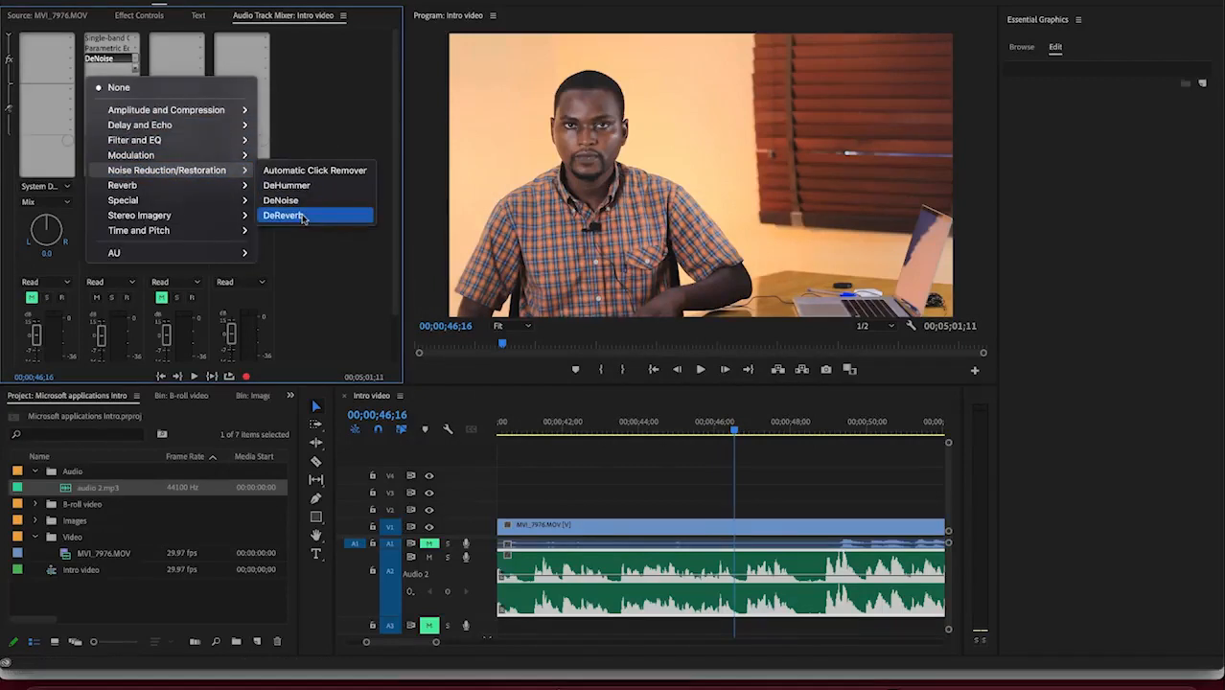
pyautogui.click(301, 216)
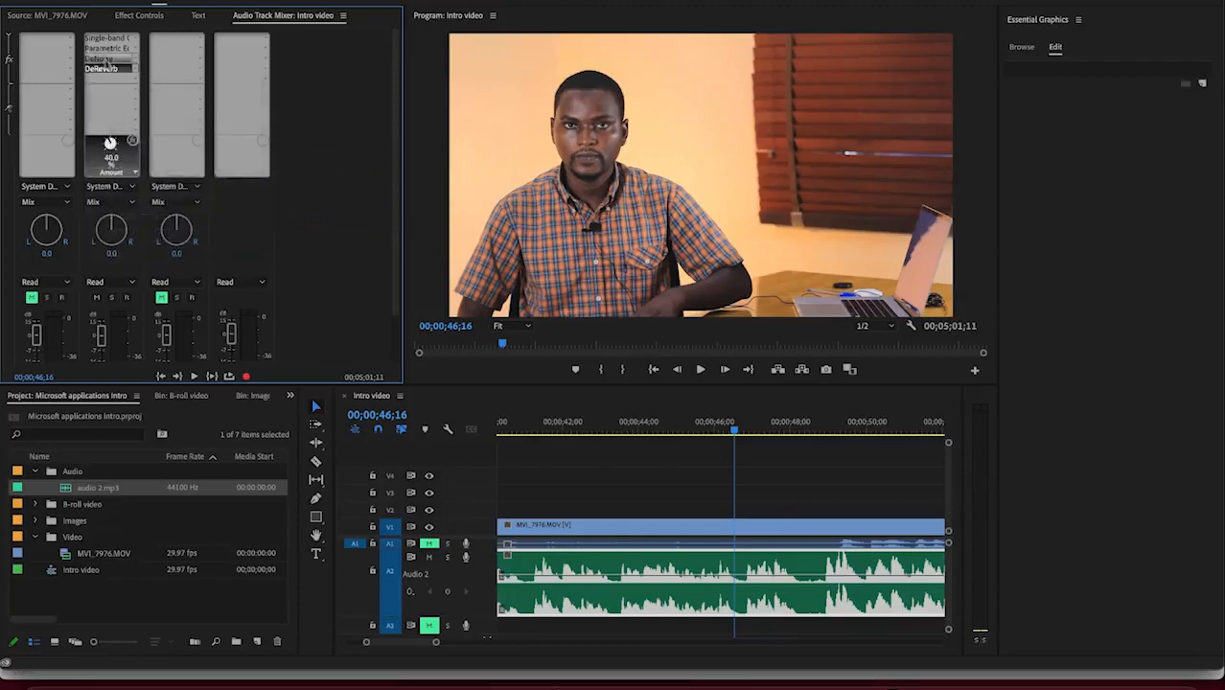
pyautogui.doubleClick(105, 68)
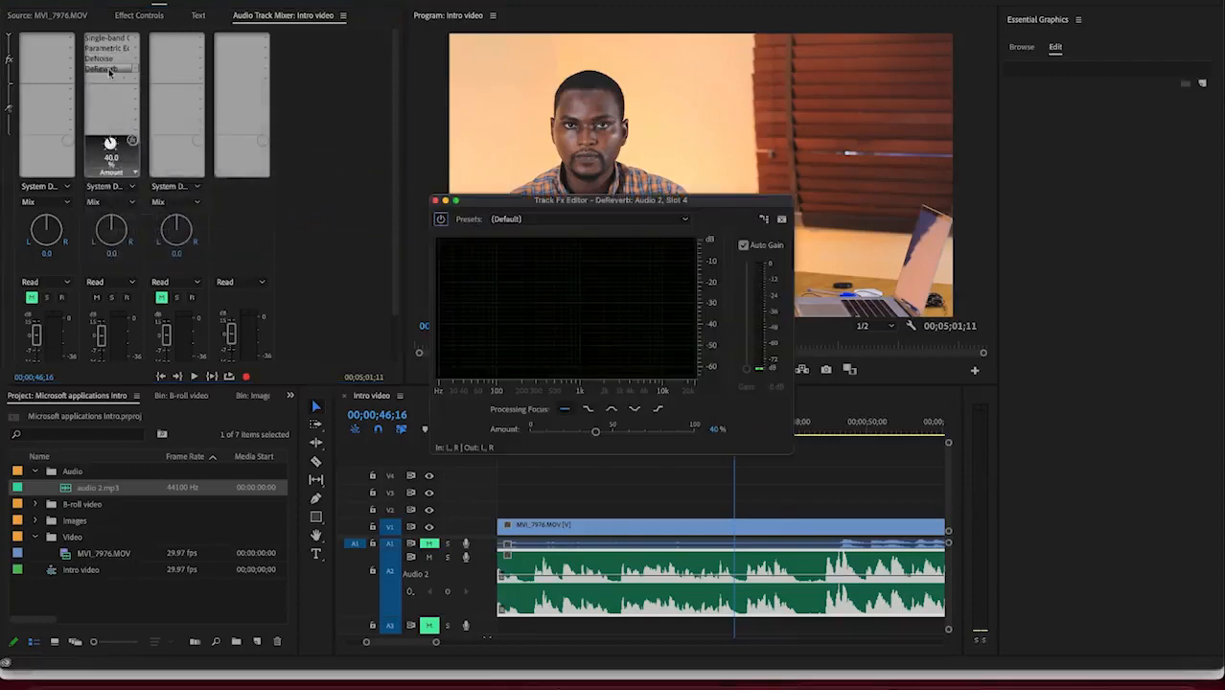
pyautogui.moveTo(595, 435); pyautogui.dragTo(623, 437)
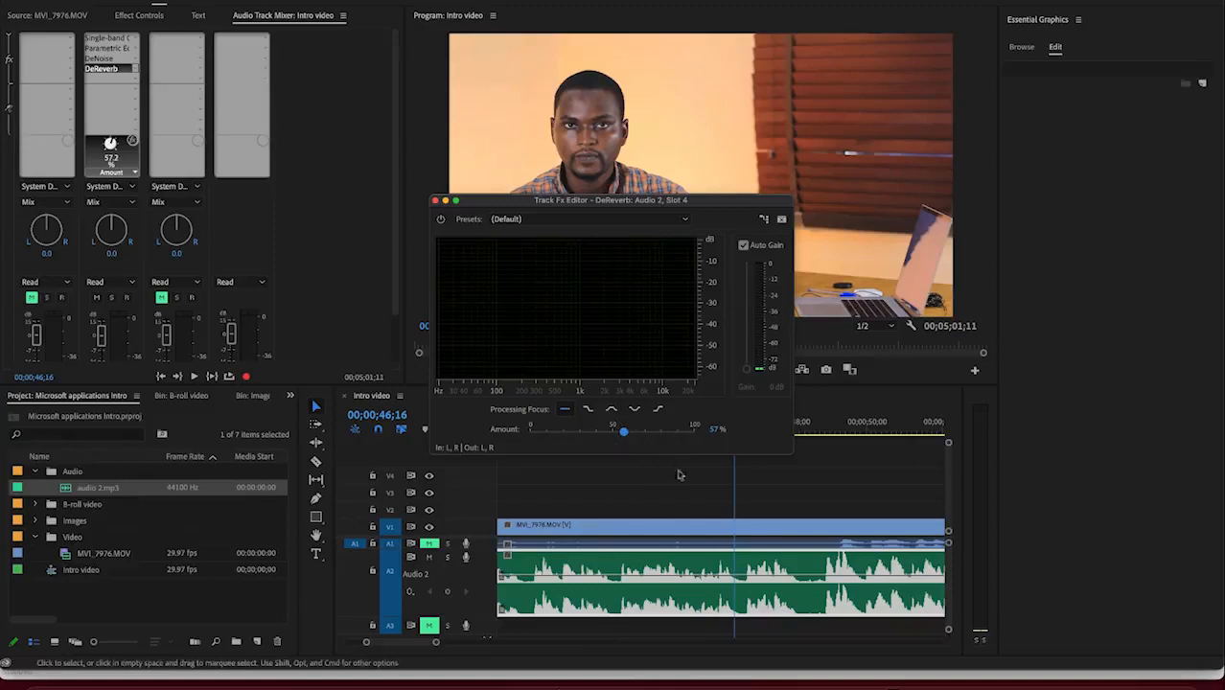
# Step: Play back Audio 2 with DeReverb active, review the effect's presets, and close its editor
pyautogui.press('space')
pyautogui.press('space')
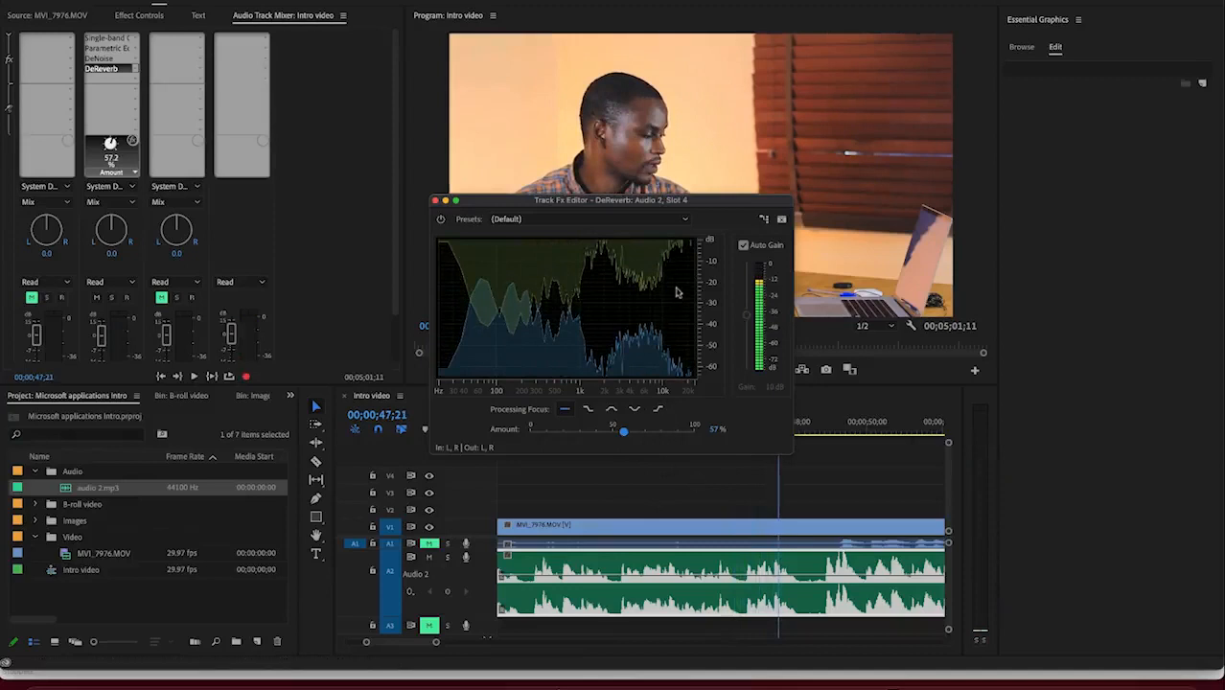
pyautogui.click(682, 220)
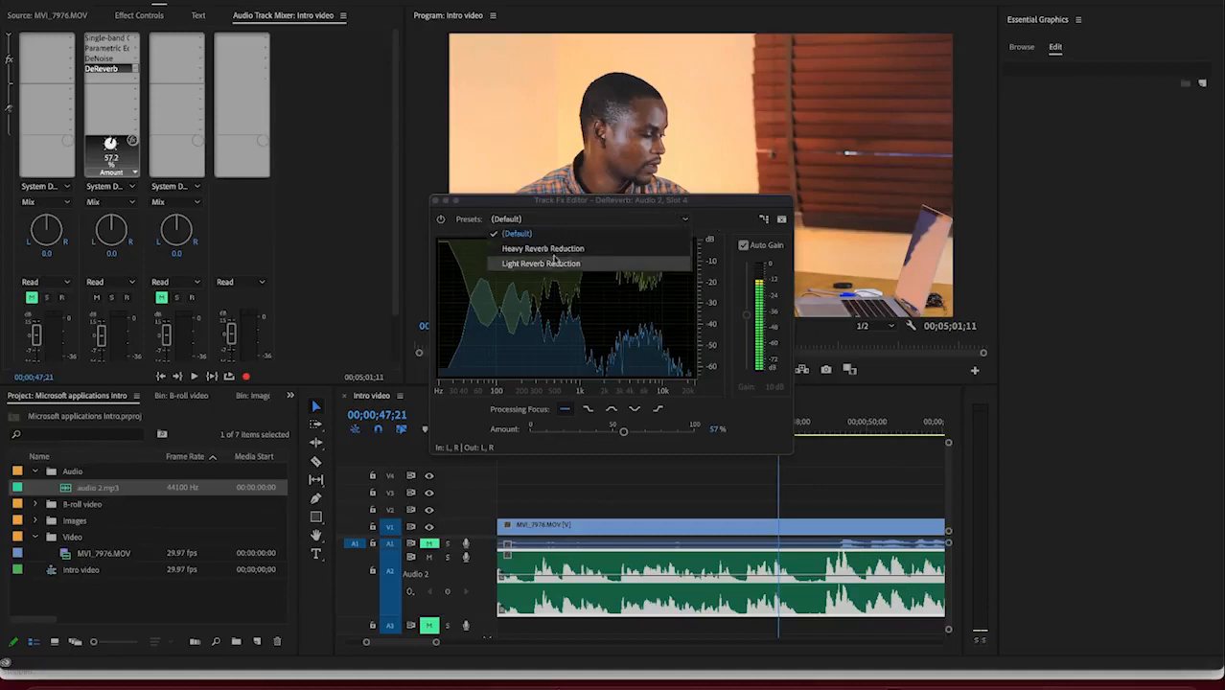
pyautogui.click(436, 201)
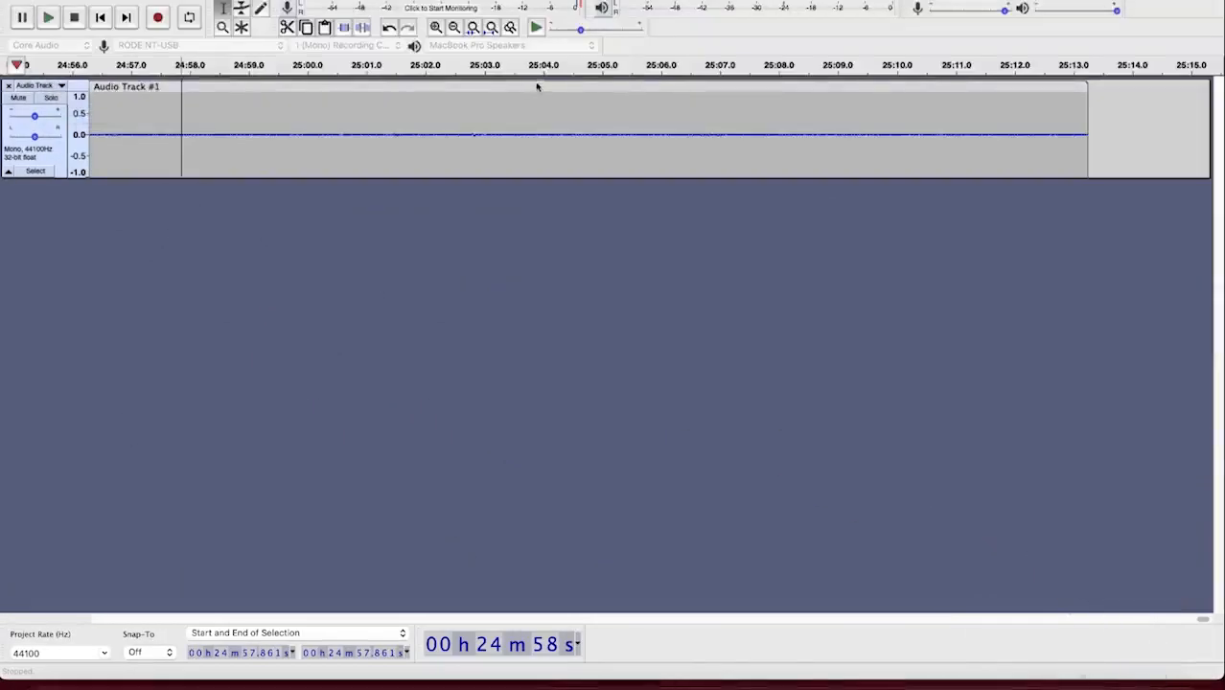
pyautogui.click(610, 546)
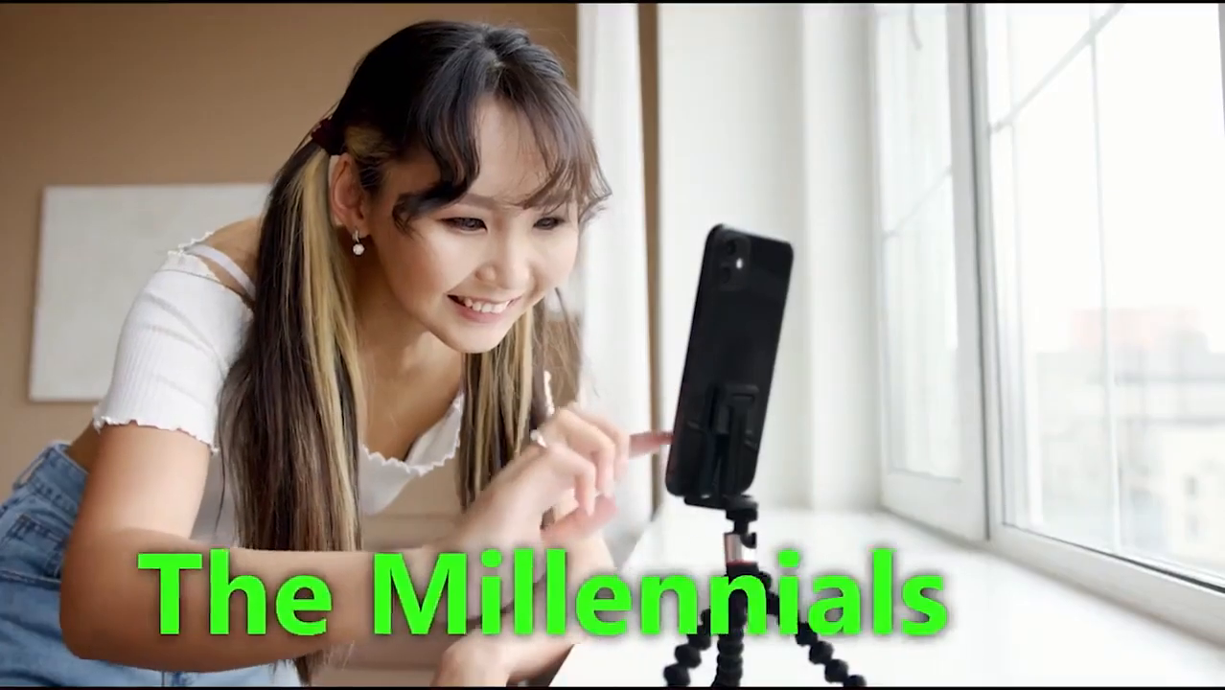
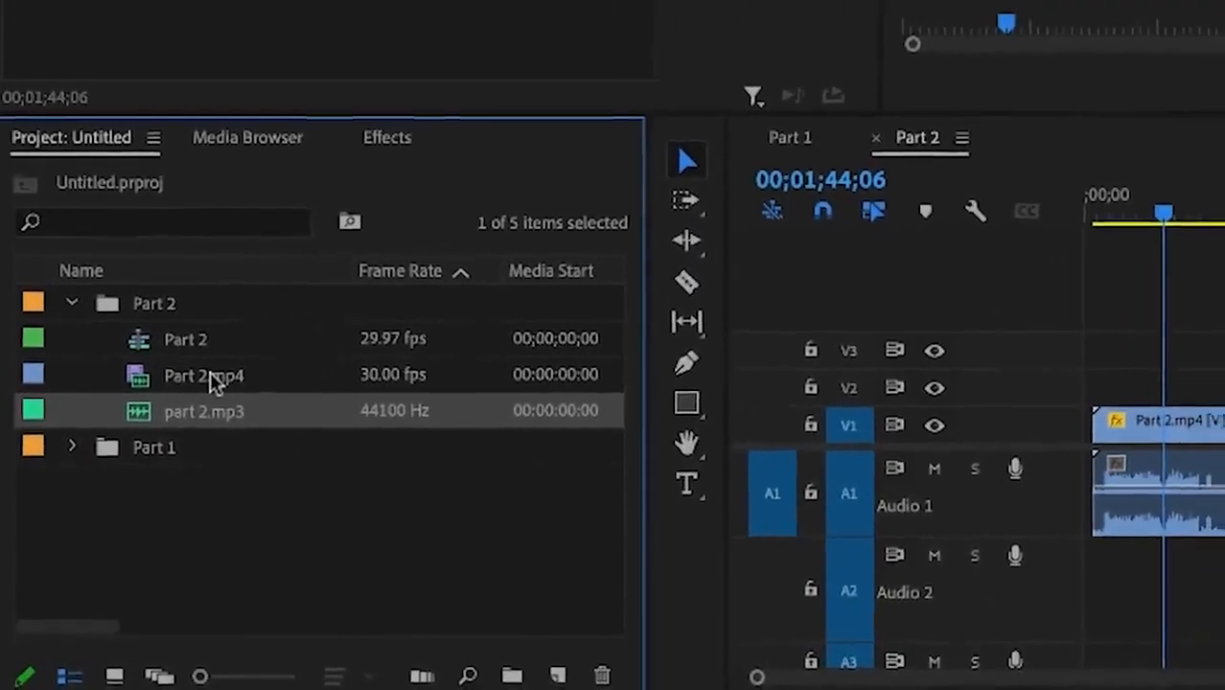
# Step: Place part 2.mp3 on Audio 2 of the Part 2 sequence and move the Part 2.mp4 clip to the sequence start
pyautogui.click(215, 377)
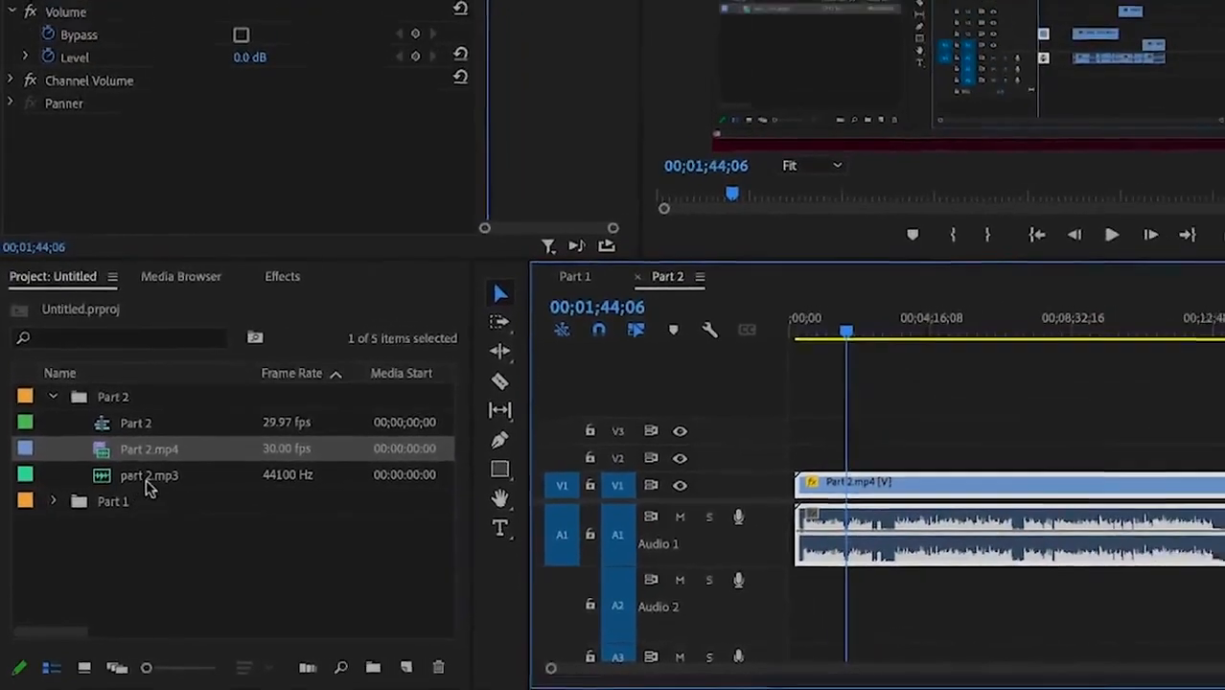
pyautogui.click(151, 473)
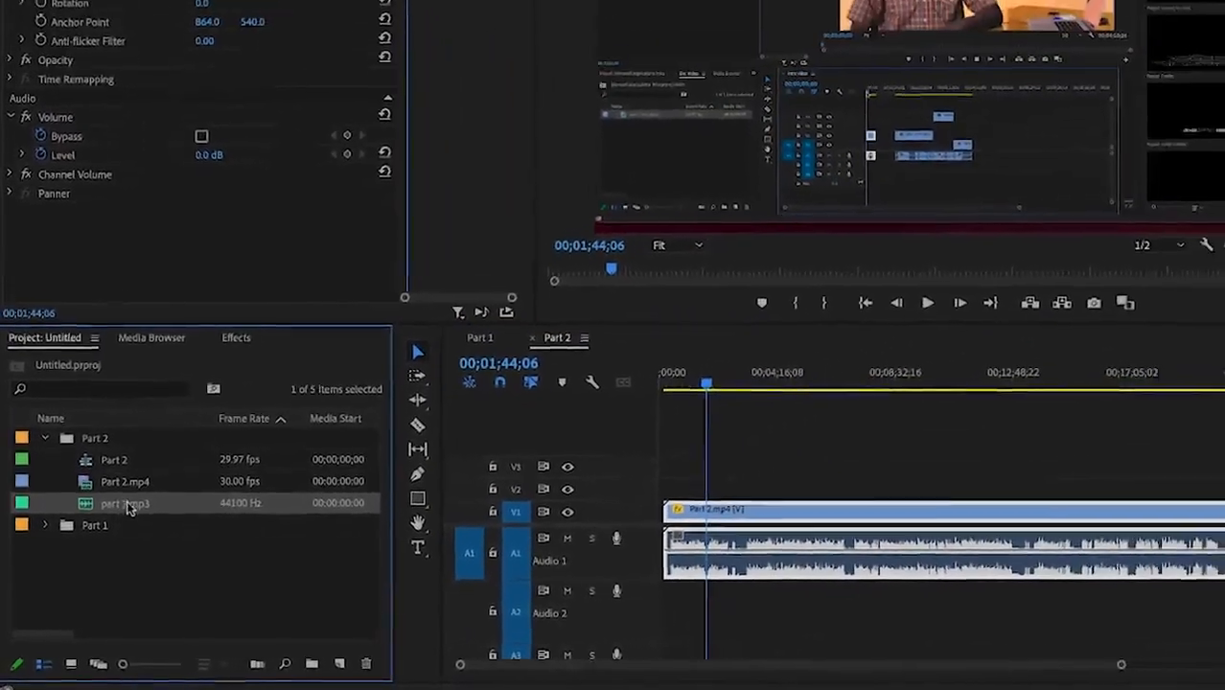
pyautogui.moveTo(109, 529); pyautogui.dragTo(458, 615)
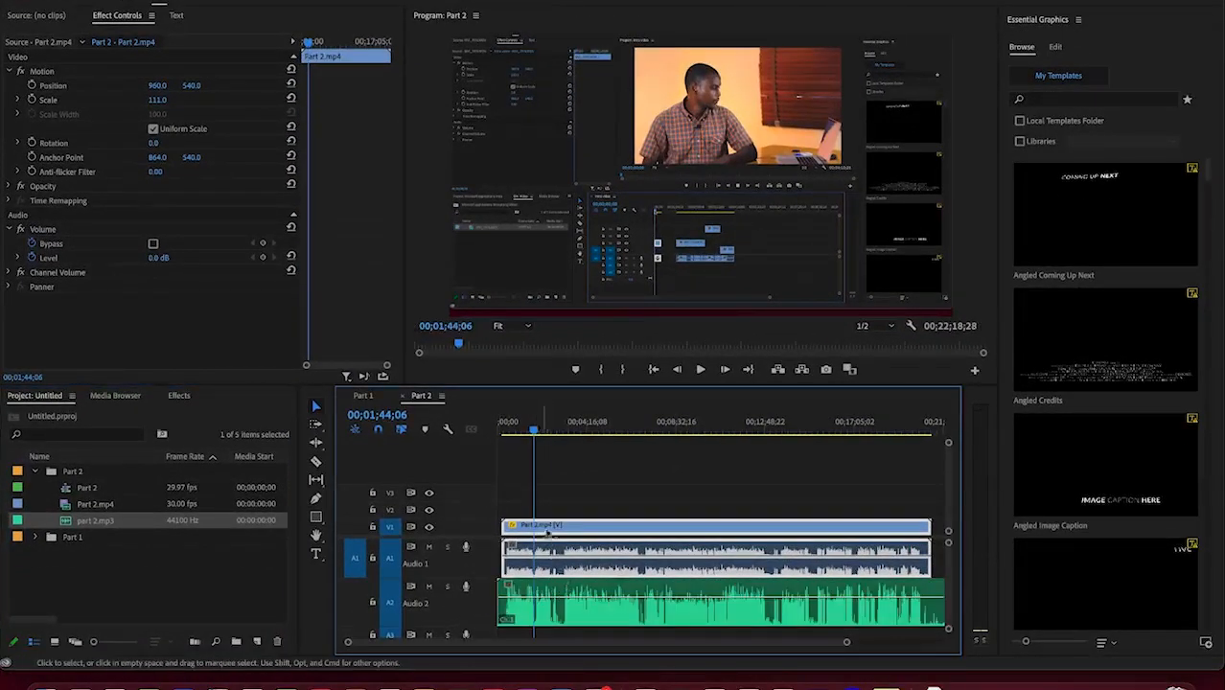
pyautogui.moveTo(569, 525); pyautogui.dragTo(564, 525)
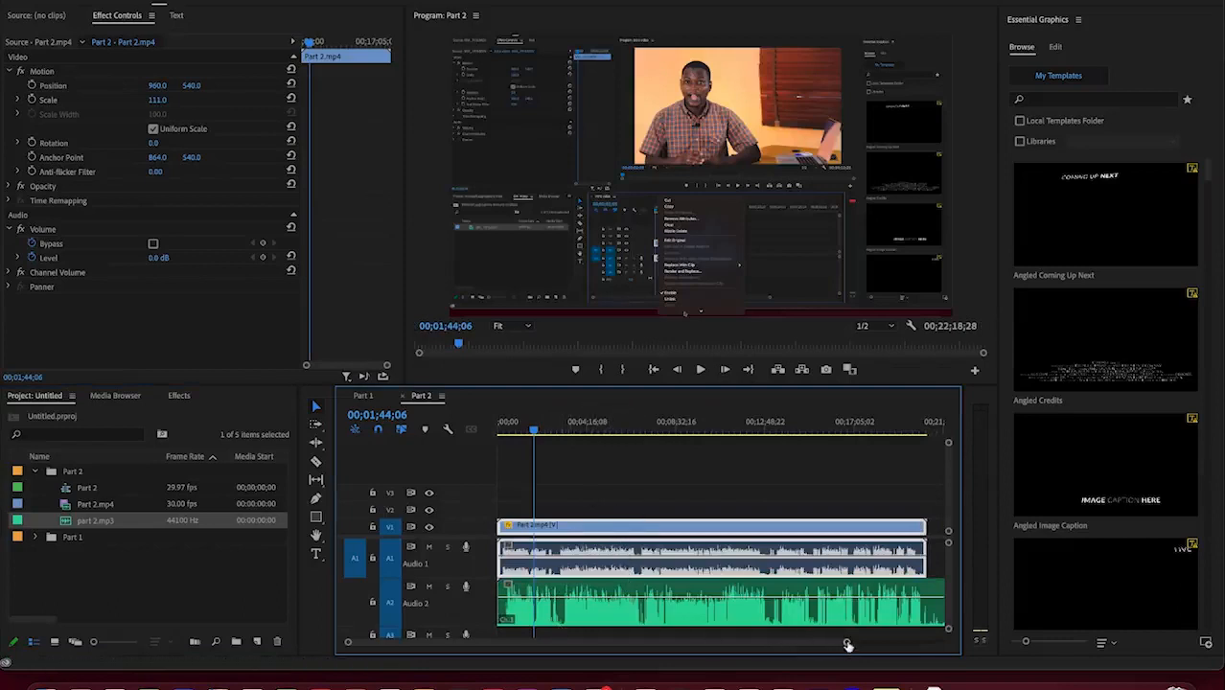
# Step: Synchronize the Part 2.mp4 and part 2.mp3 clips by their audio, using track channel 1
pyautogui.moveTo(848, 645); pyautogui.dragTo(754, 633)
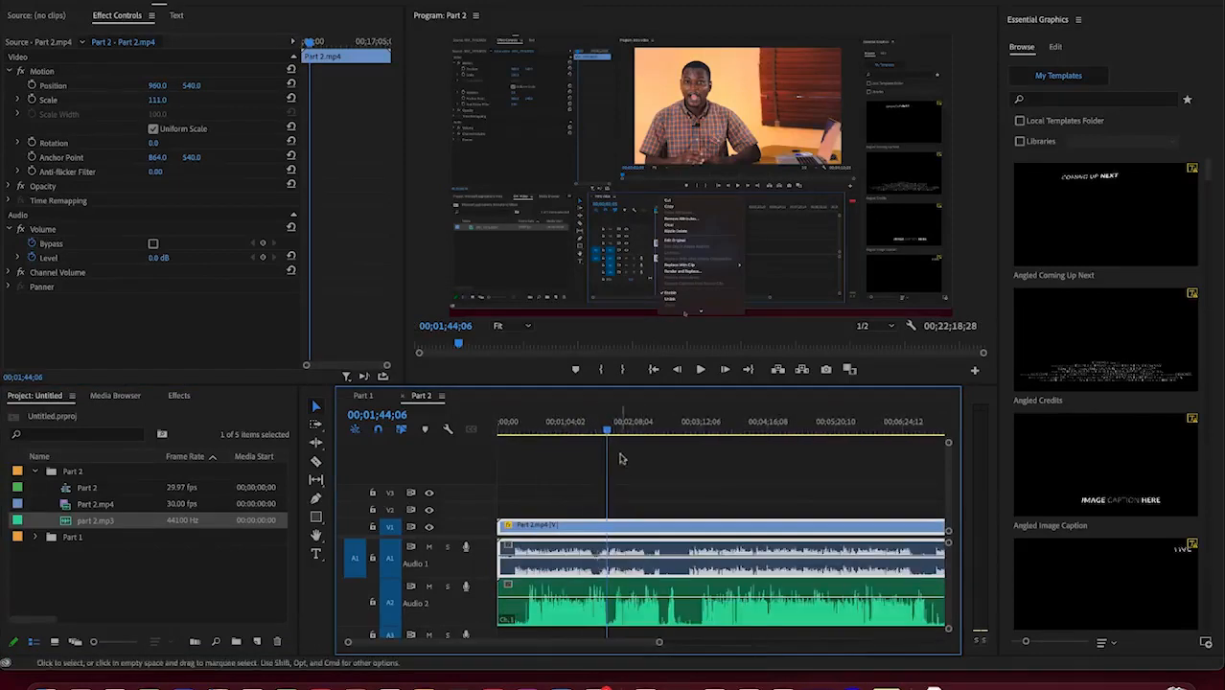
pyautogui.moveTo(610, 439); pyautogui.dragTo(572, 433)
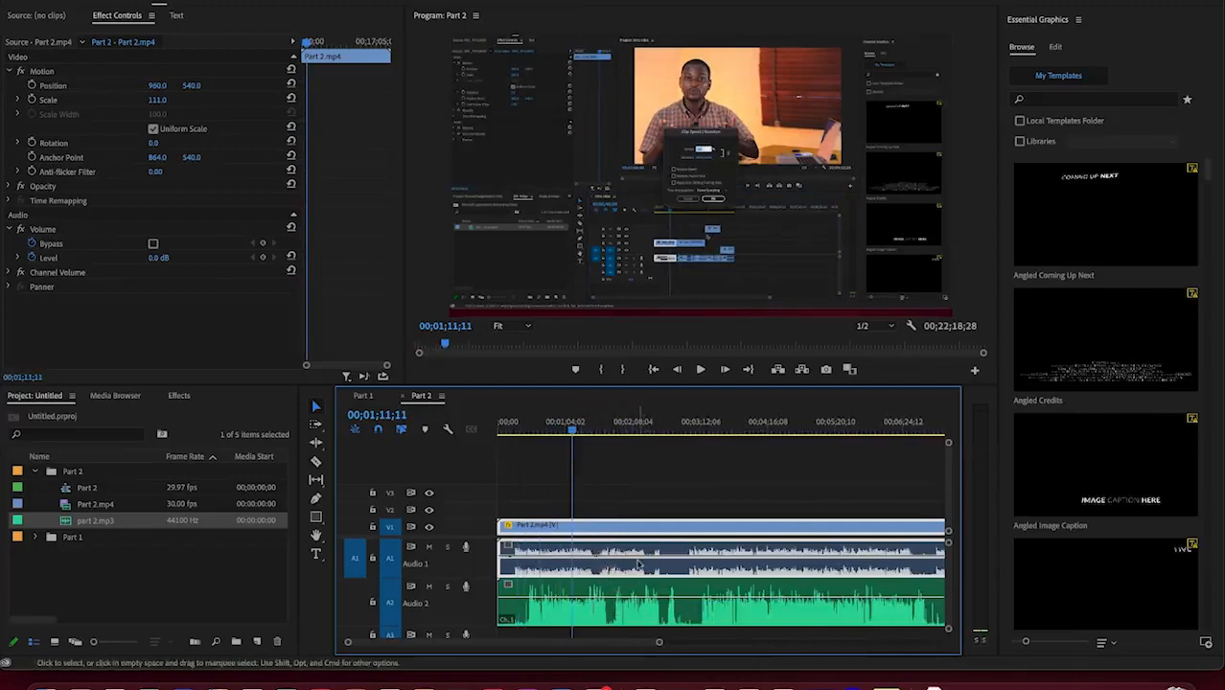
pyautogui.click(605, 610)
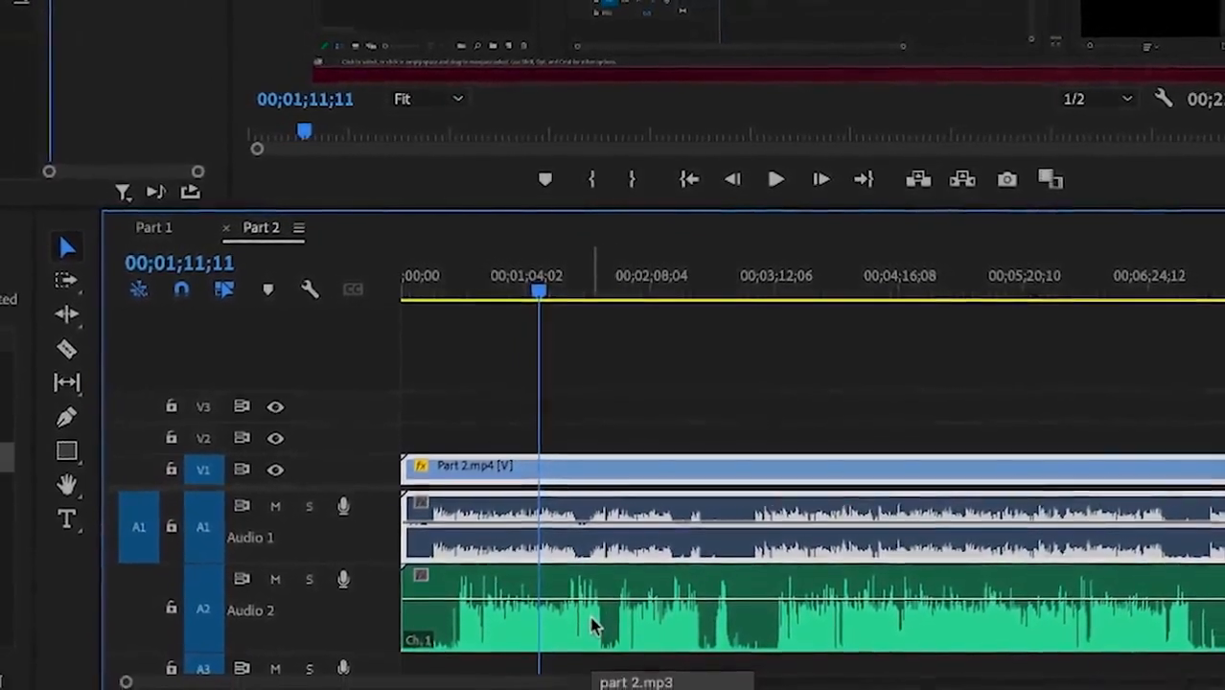
pyautogui.click(591, 626)
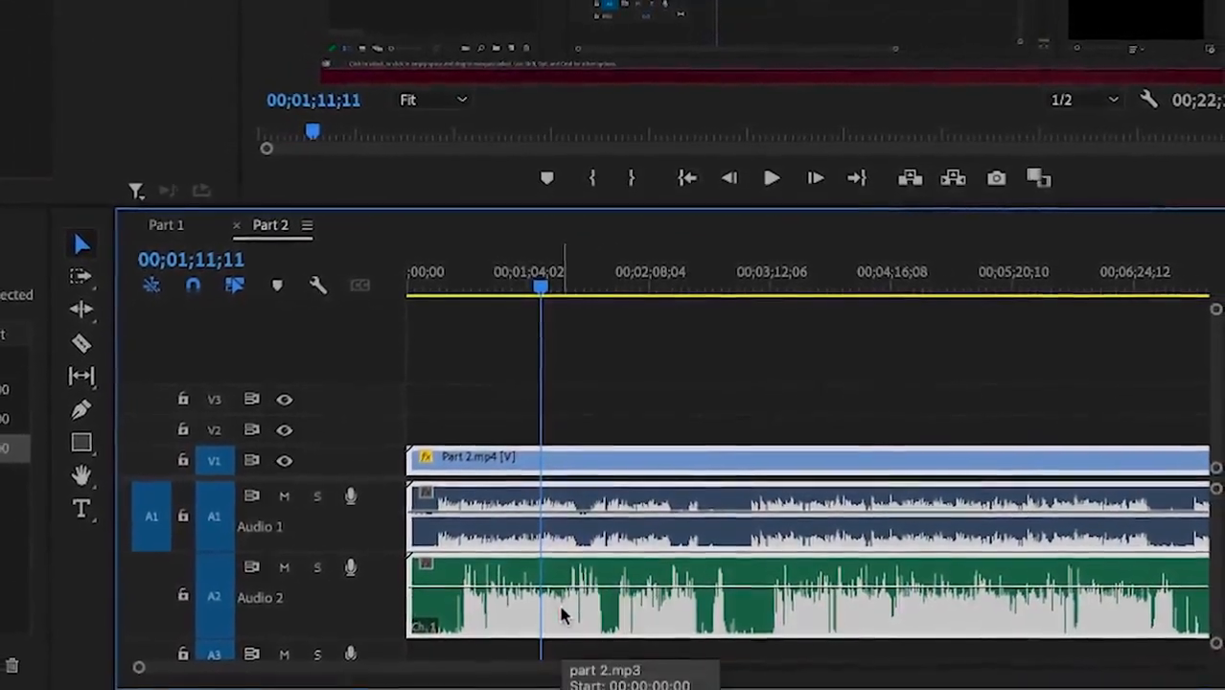
pyautogui.rightClick(559, 610)
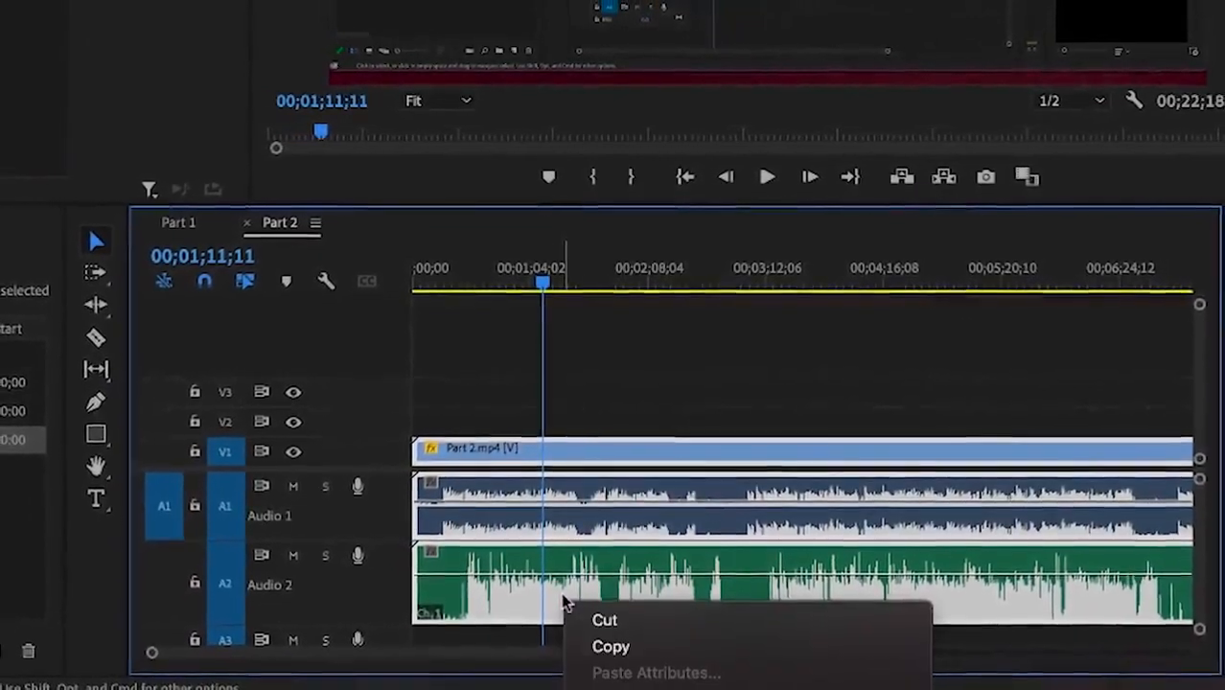
pyautogui.moveTo(701, 686)
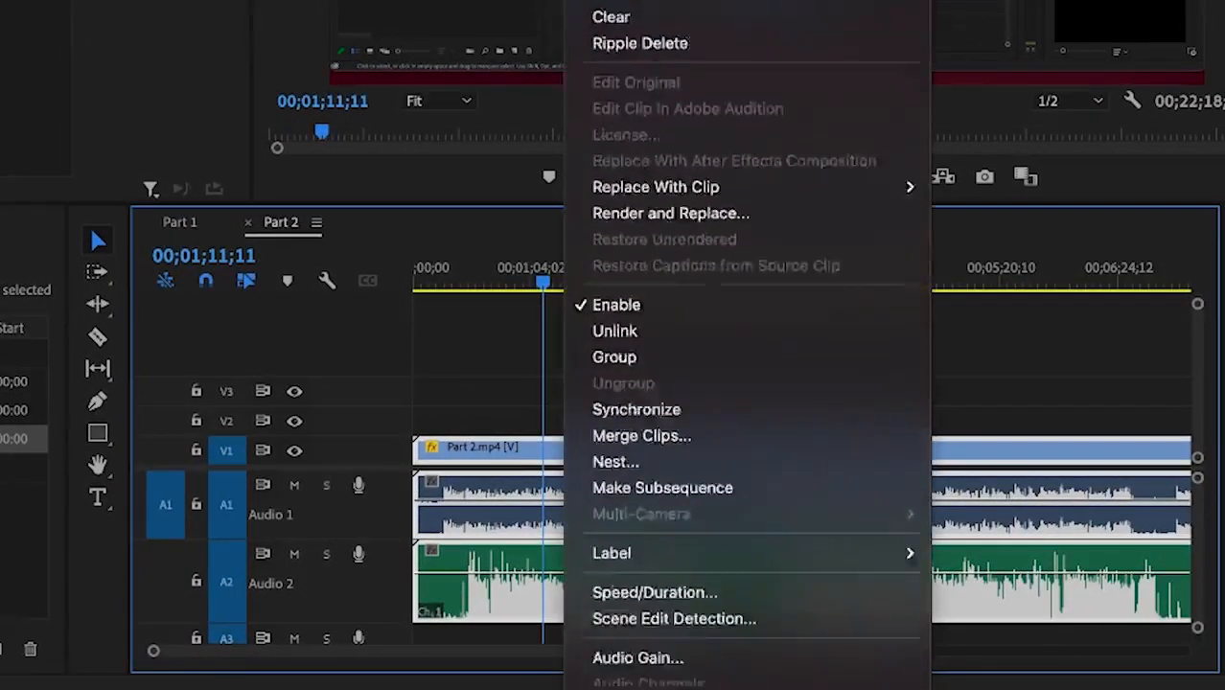
pyautogui.click(696, 277)
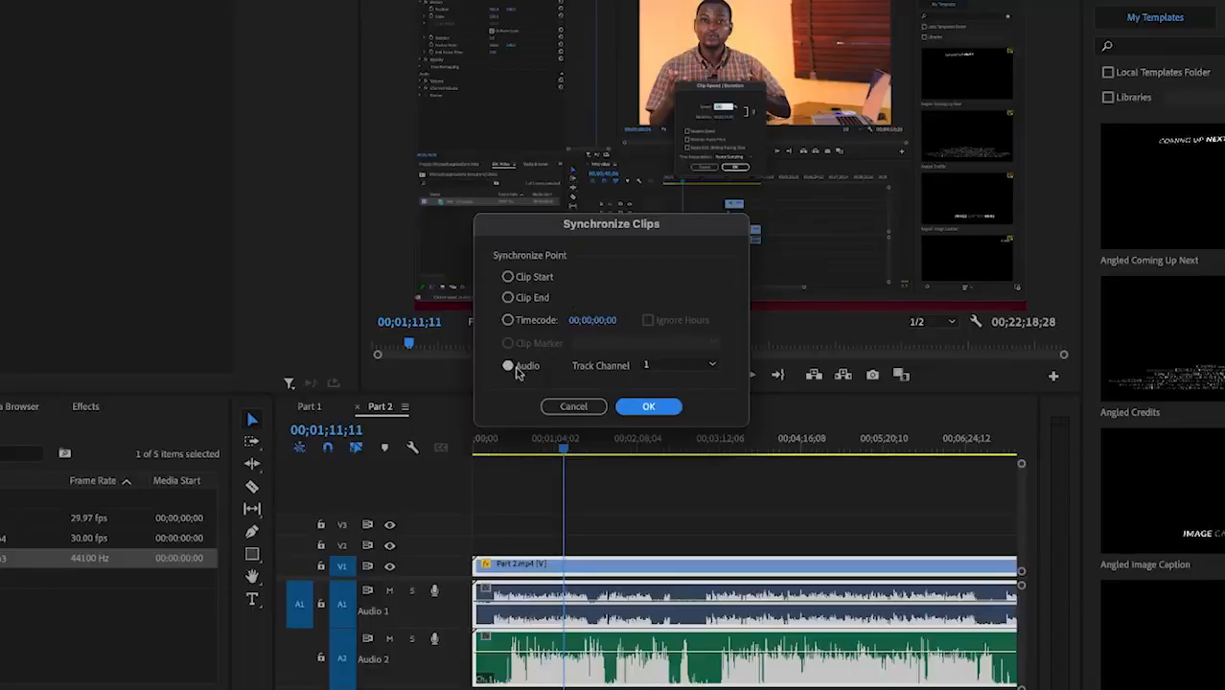
pyautogui.click(649, 407)
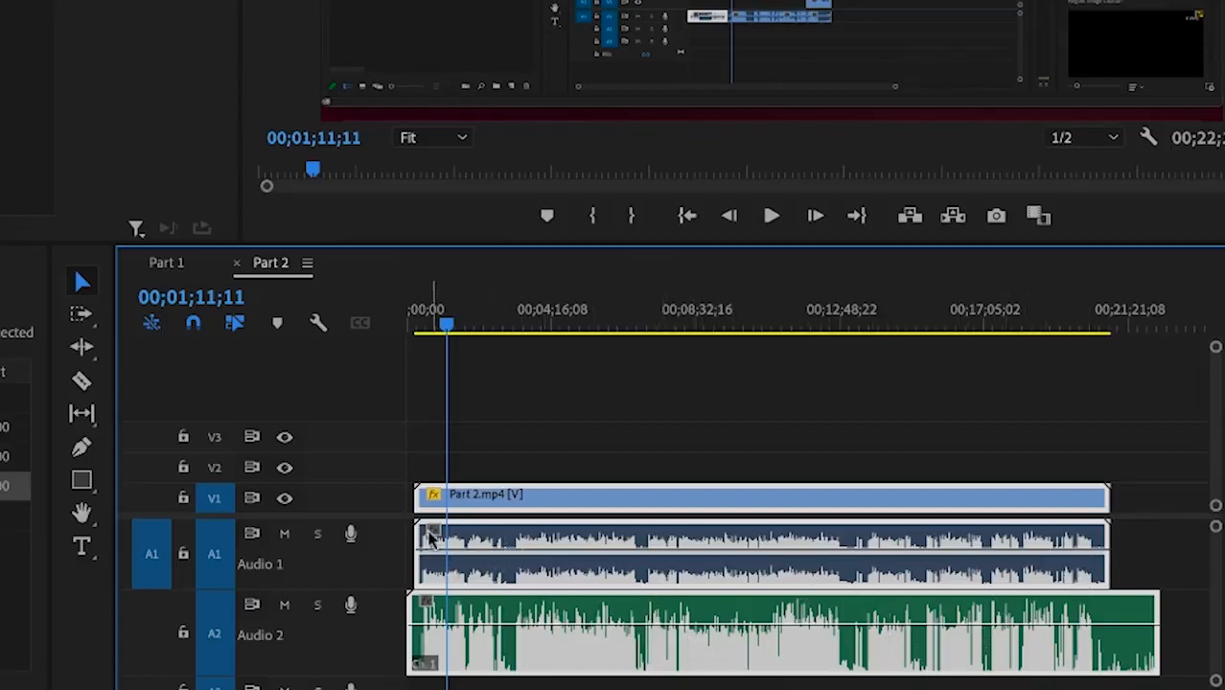
# Step: Mute the Audio 1 track and select only the part 2.mp3 clip on Audio 2
pyautogui.click(284, 533)
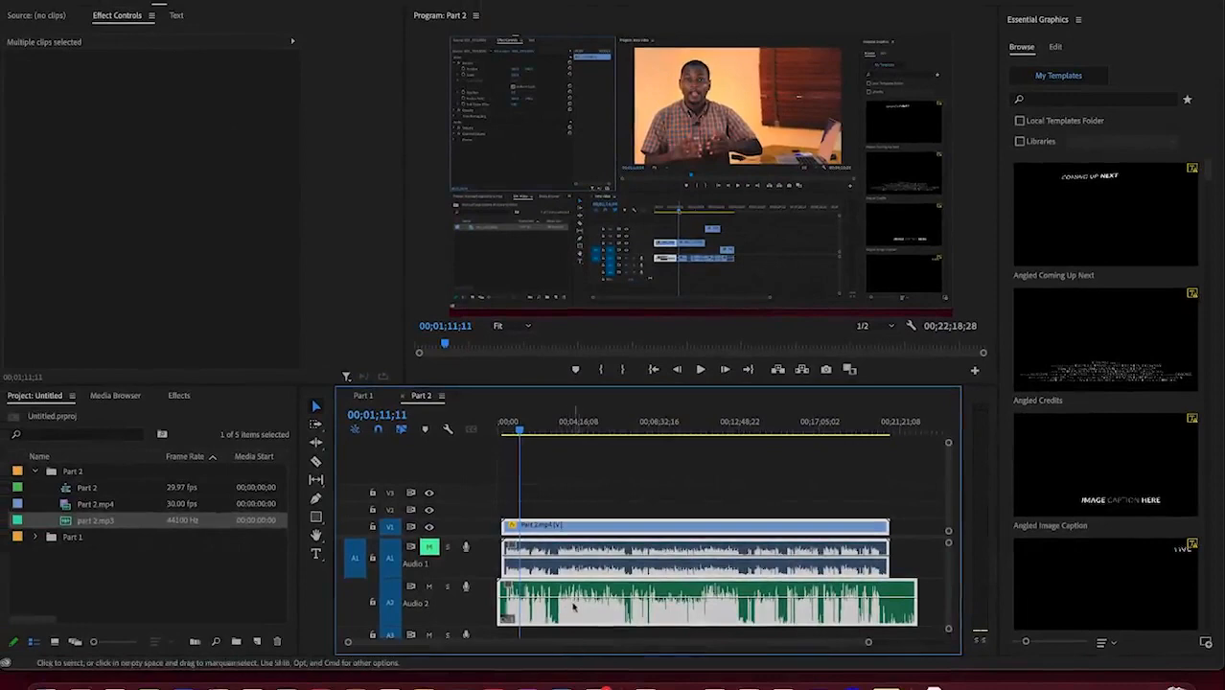
pyautogui.click(623, 616)
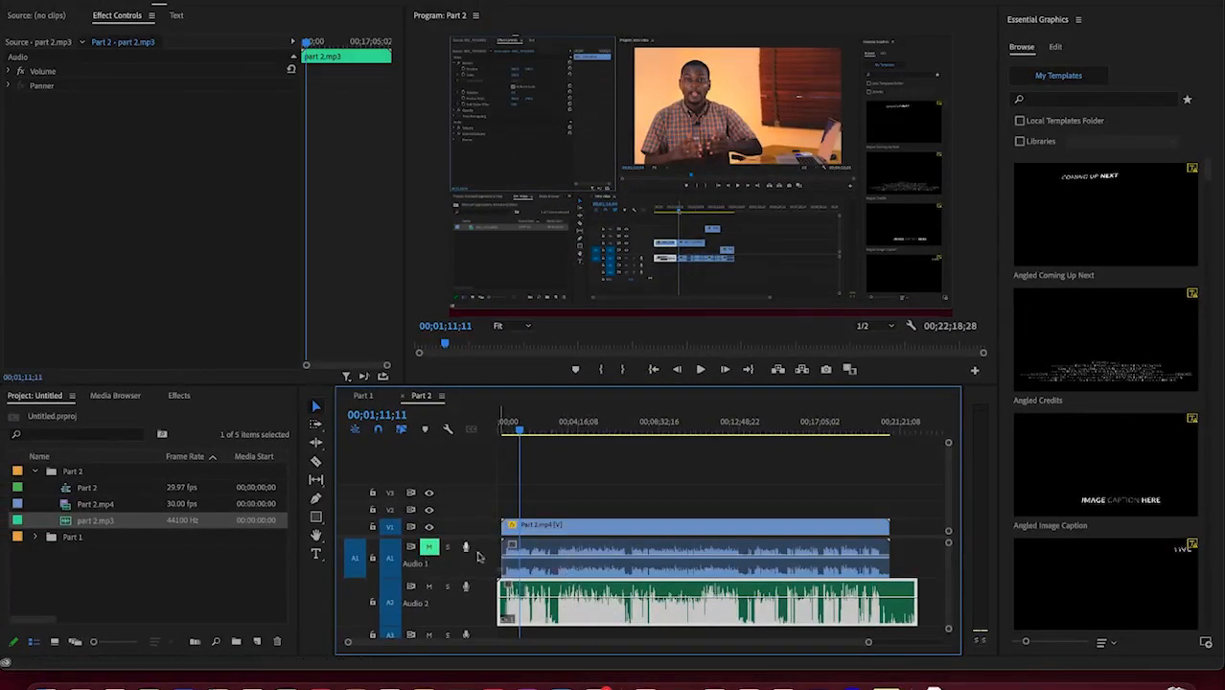
# Step: Open the Part 1 sequence, select part 1.mp3 on Audio 2, and review its DeReverb, Parametric Equalizer and Multiband Compressor effects
pyautogui.click(566, 550)
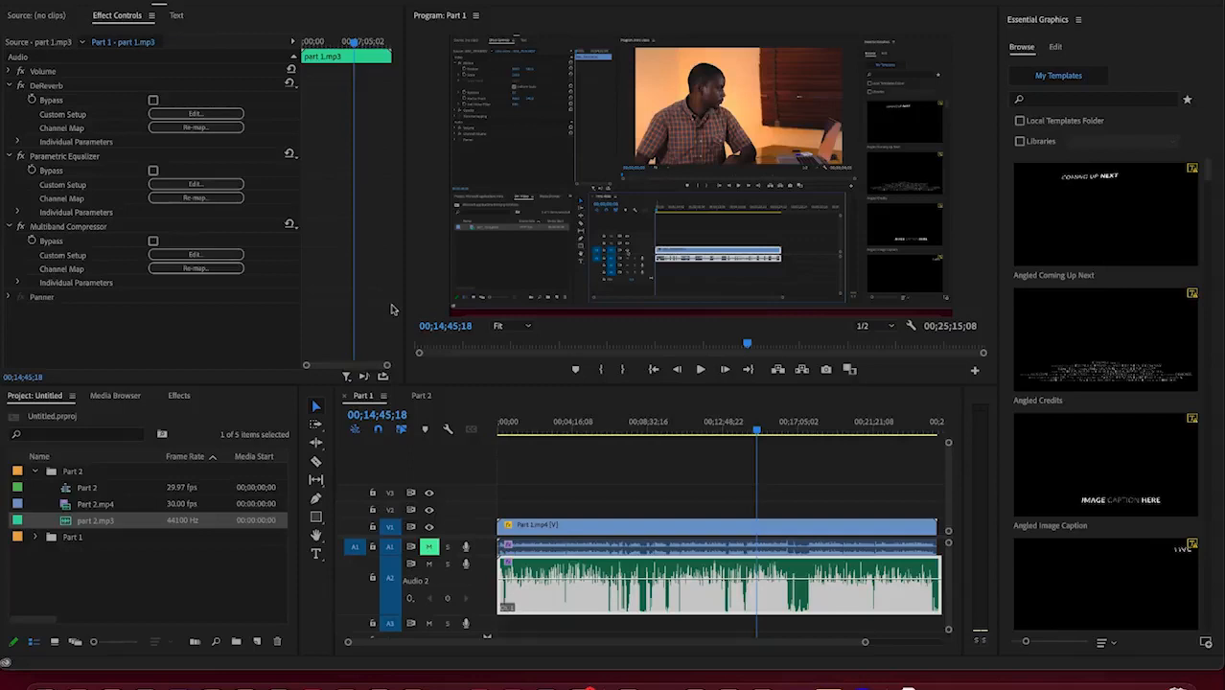
pyautogui.click(589, 533)
pyautogui.click(640, 592)
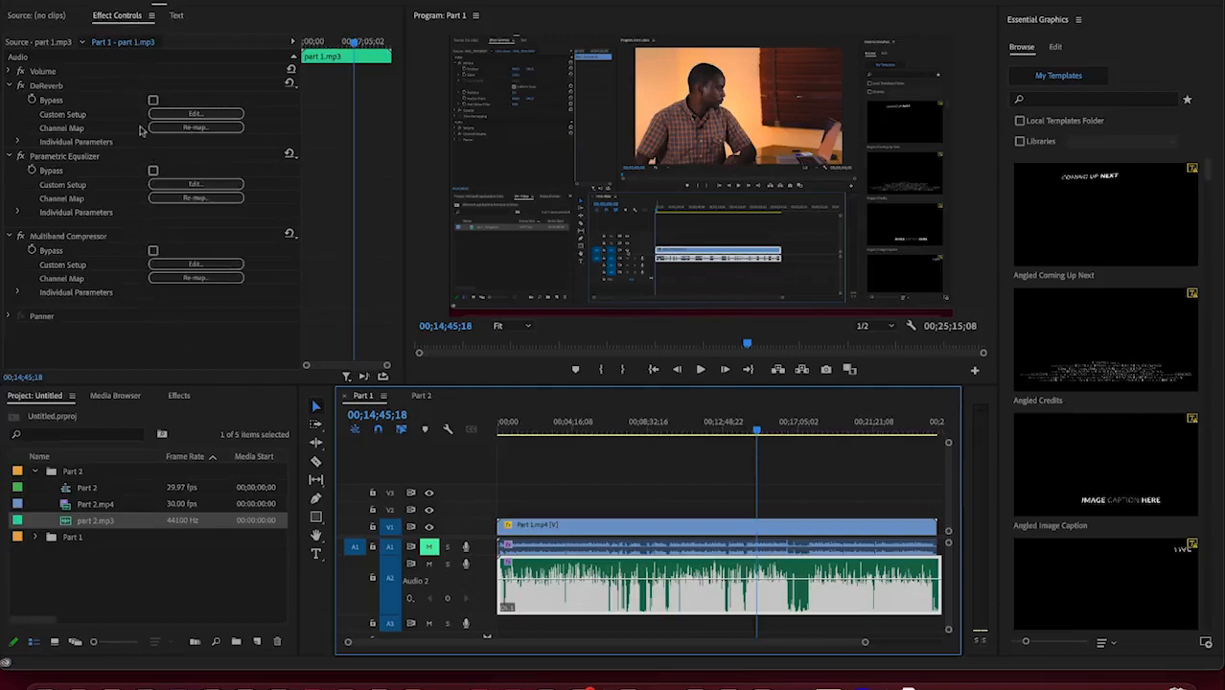
pyautogui.click(44, 88)
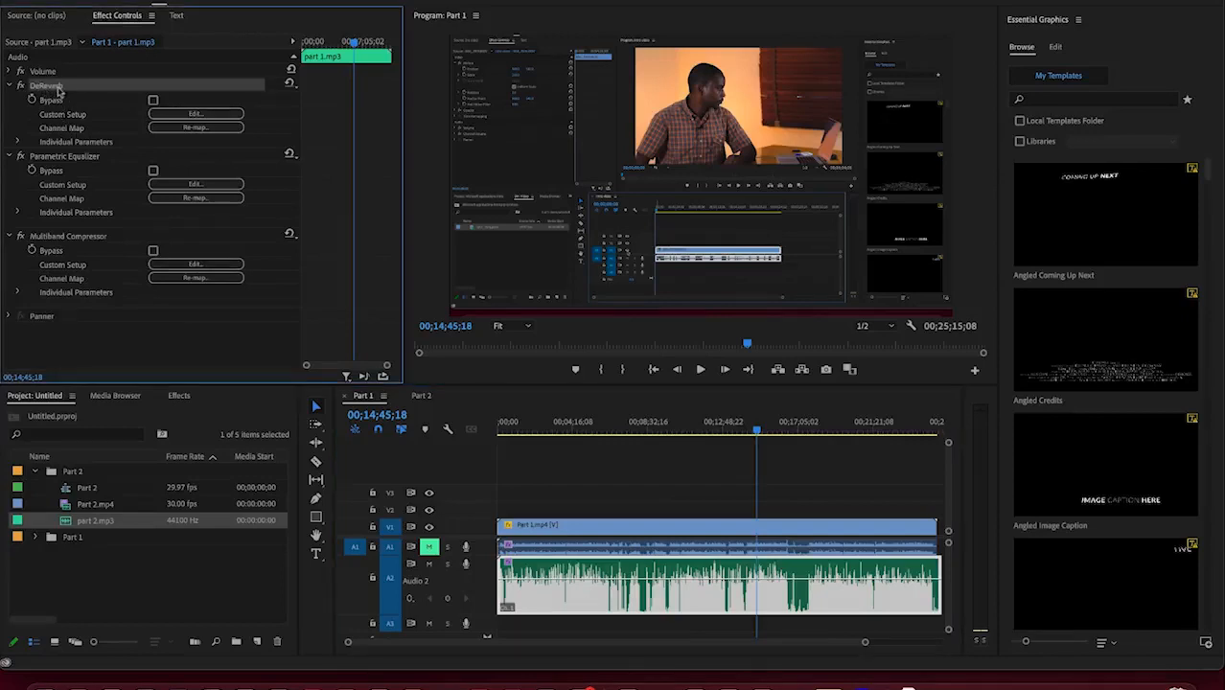
pyautogui.click(70, 161)
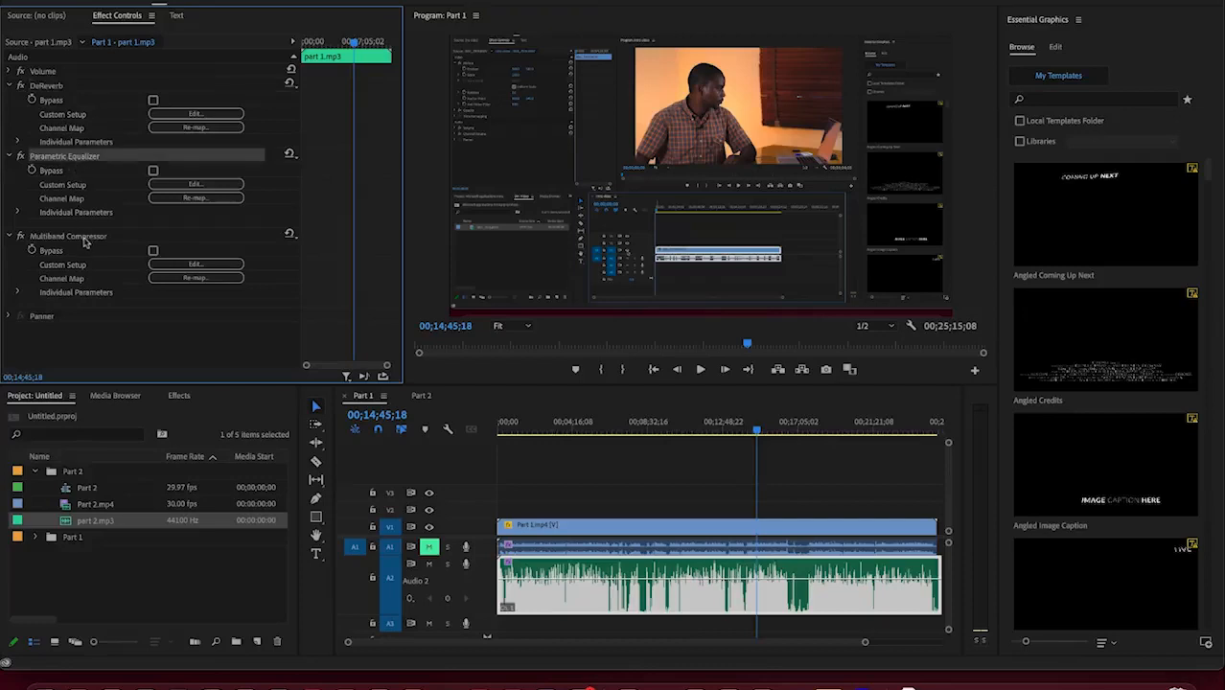
pyautogui.click(85, 241)
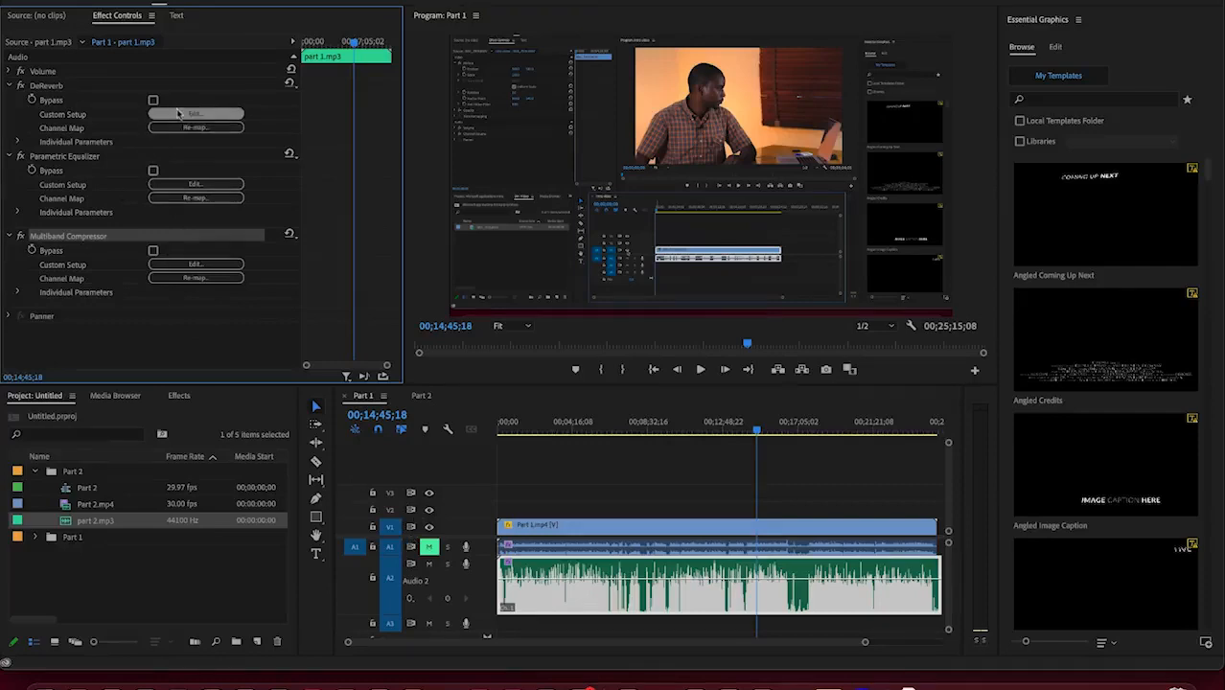
pyautogui.click(195, 114)
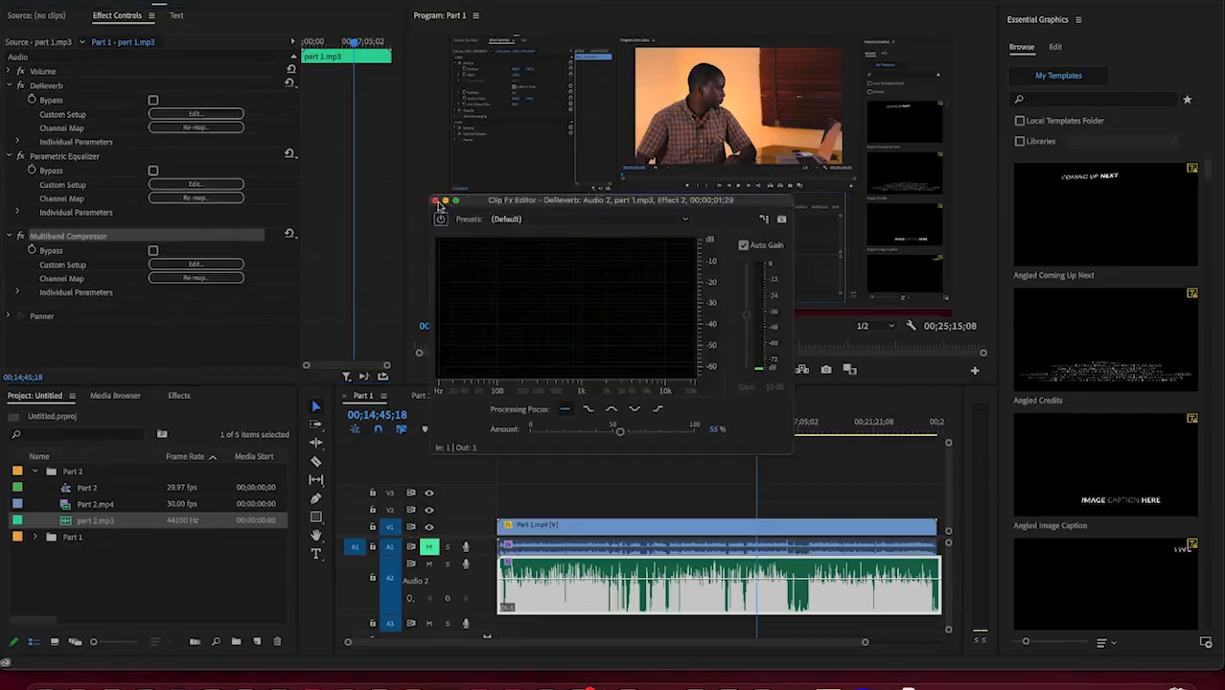
pyautogui.click(435, 202)
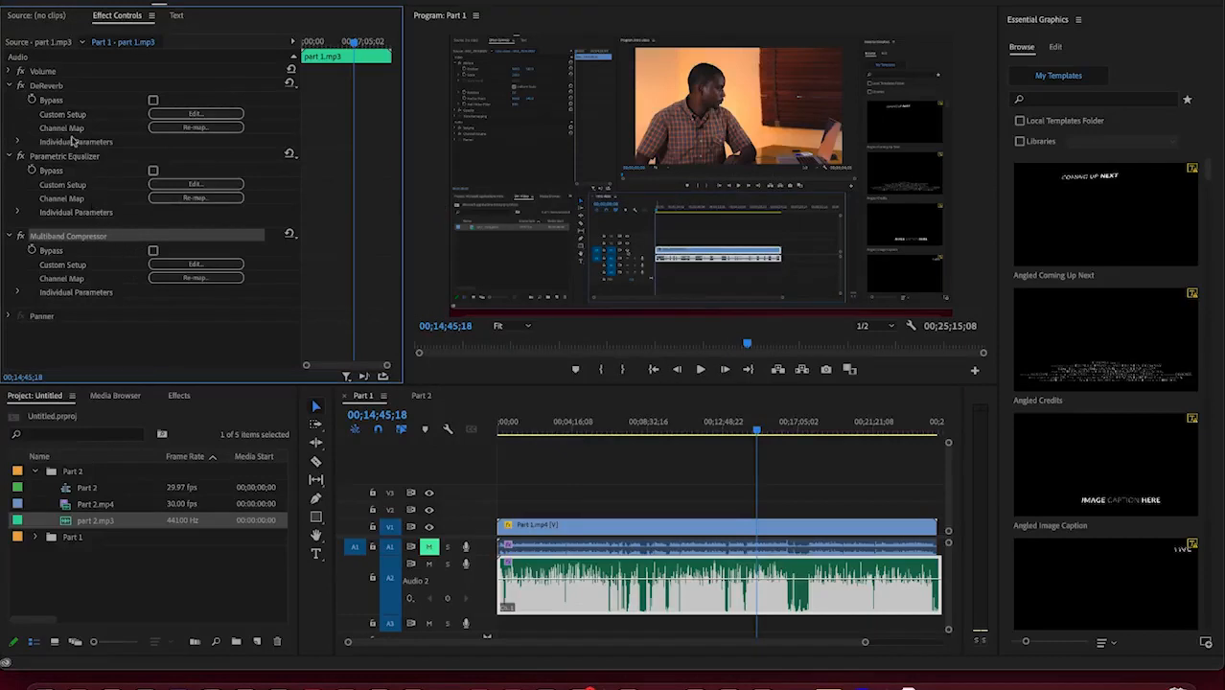
# Step: Save the DeReverb, Parametric Equalizer and Multiband Compressor effects of part 1.mp3 together as a preset named "audio preset", with type Scale
pyautogui.click(51, 93)
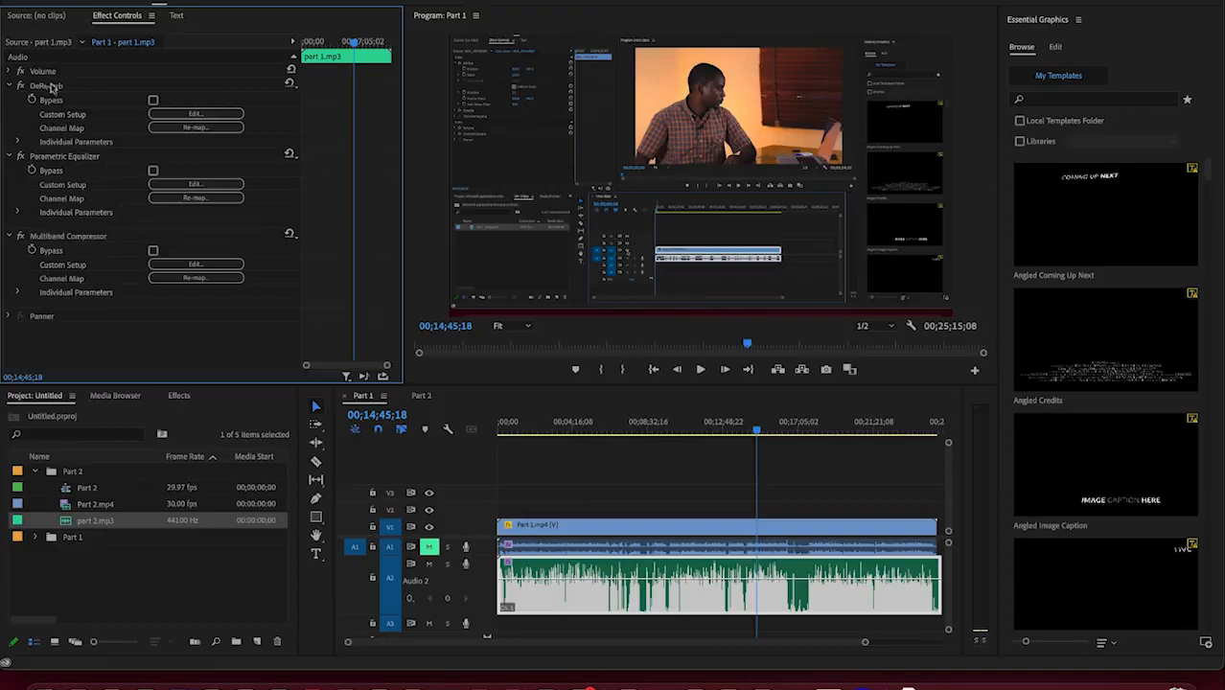
pyautogui.click(51, 87)
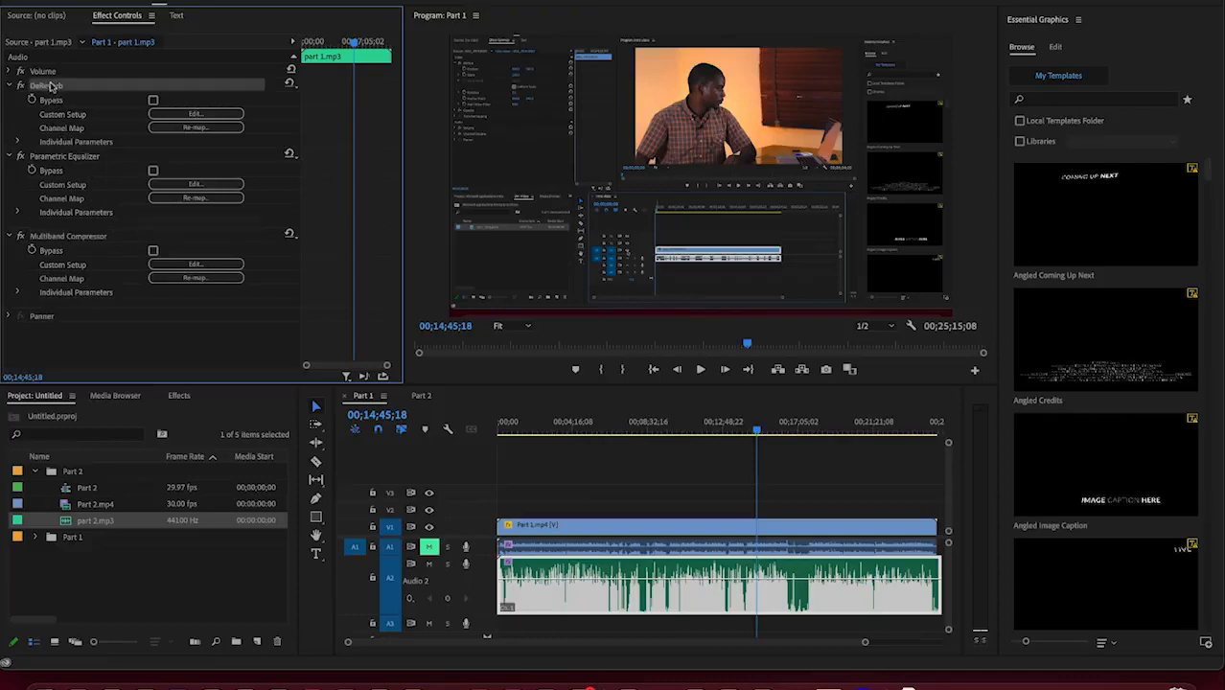
pyautogui.click(70, 166)
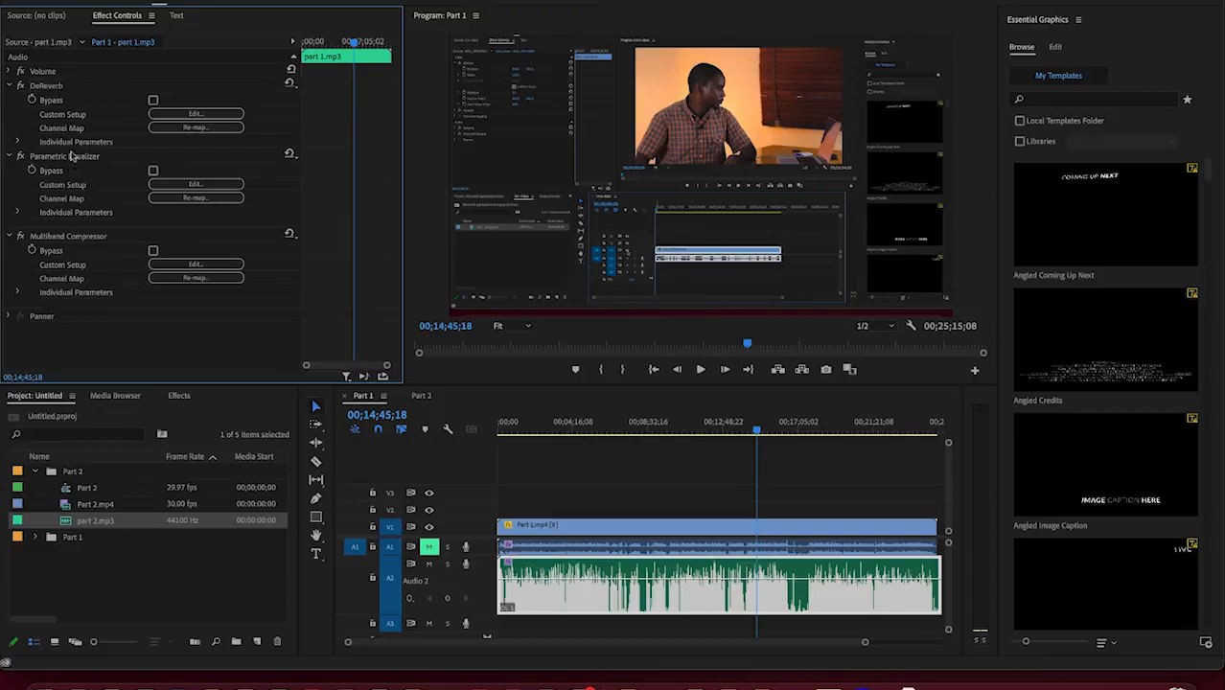
pyautogui.click(70, 156)
pyautogui.keyDown('ctrl'); pyautogui.click(74, 87); pyautogui.keyUp('ctrl')
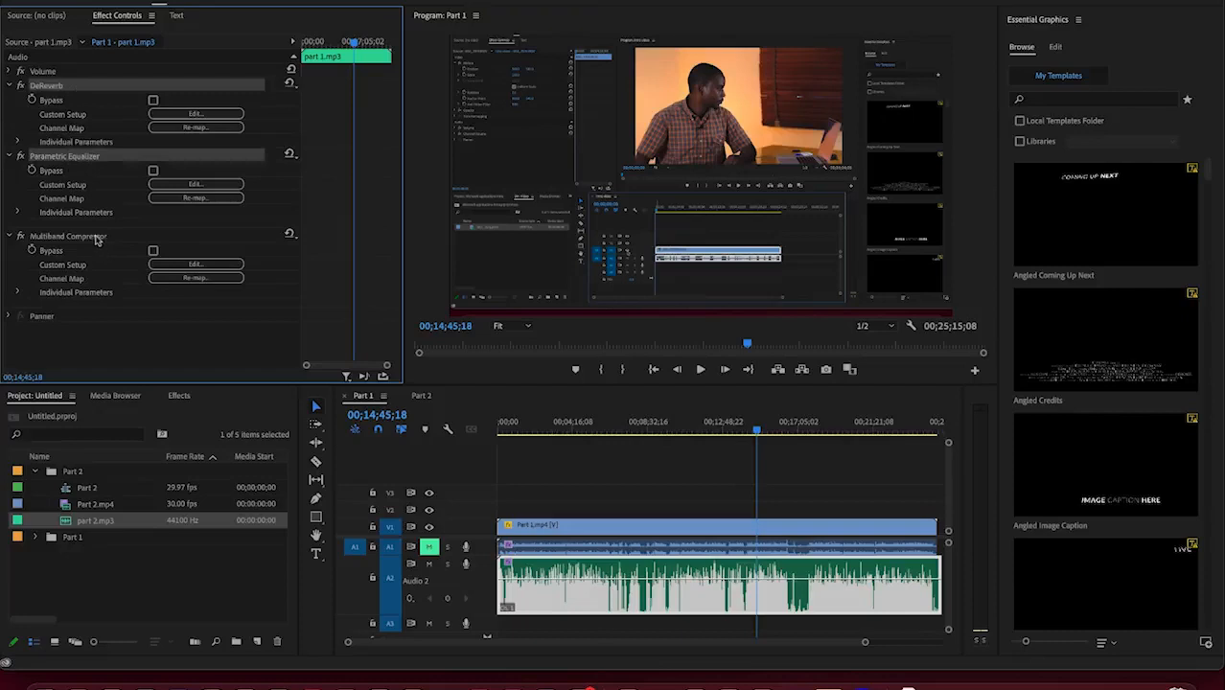
pyautogui.keyDown('ctrl'); pyautogui.click(96, 239); pyautogui.keyUp('ctrl')
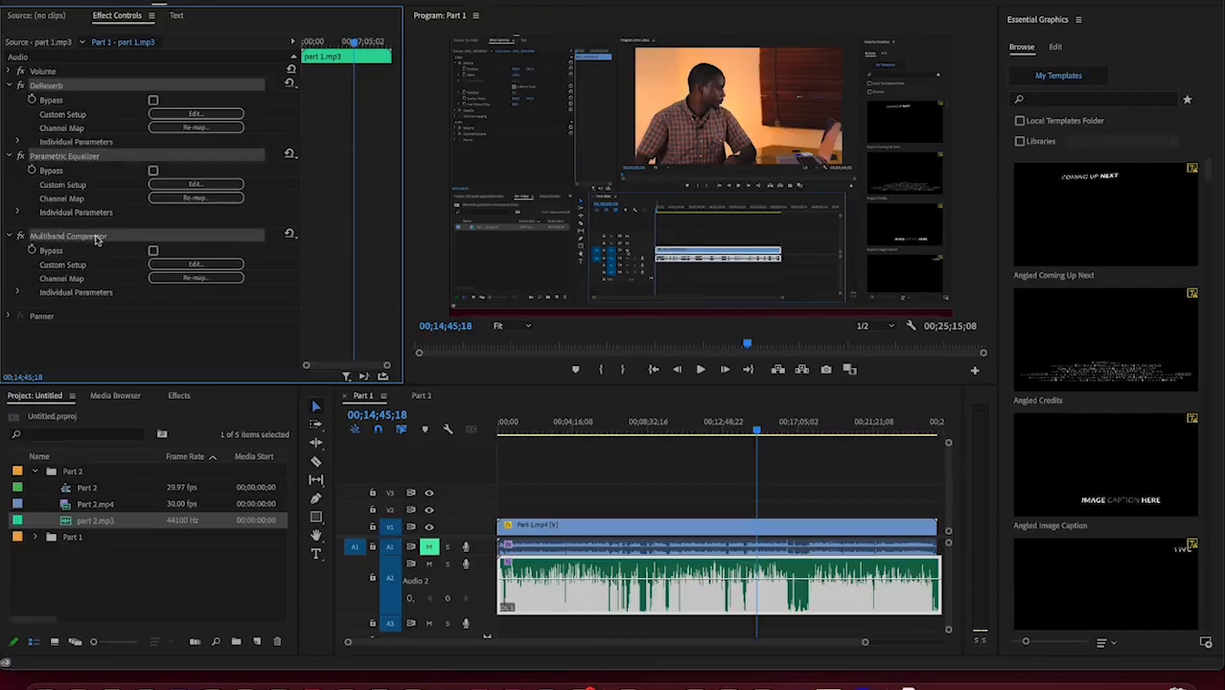
pyautogui.rightClick(96, 239)
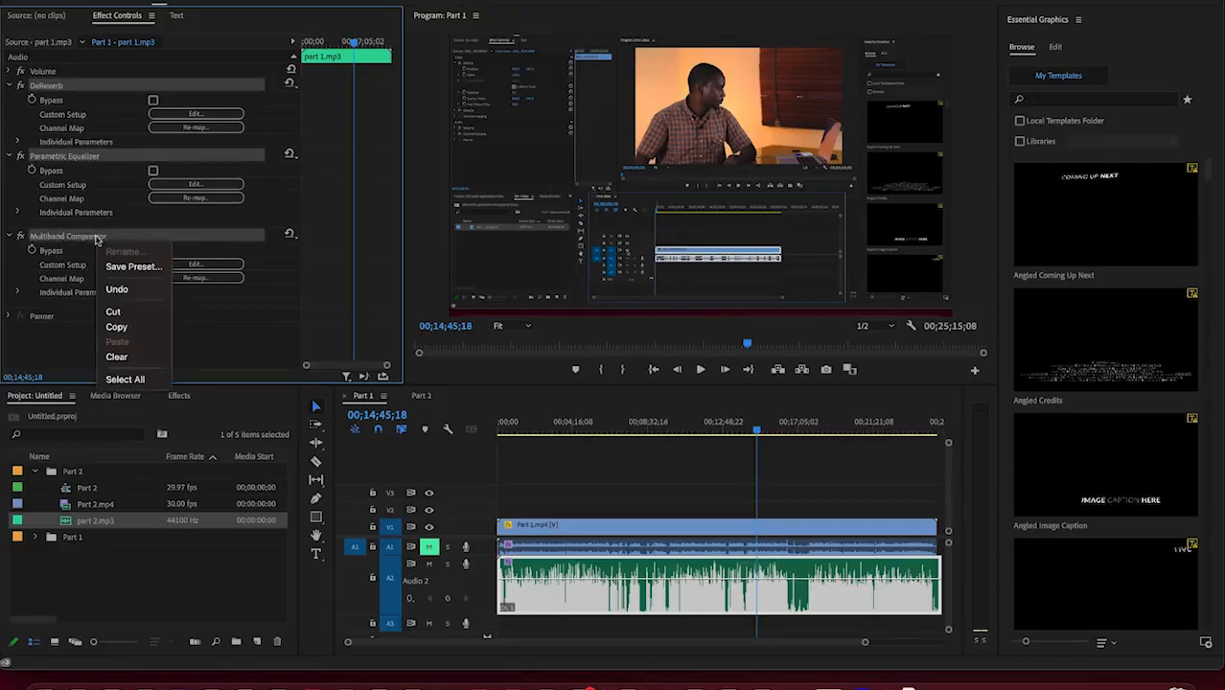
pyautogui.click(117, 271)
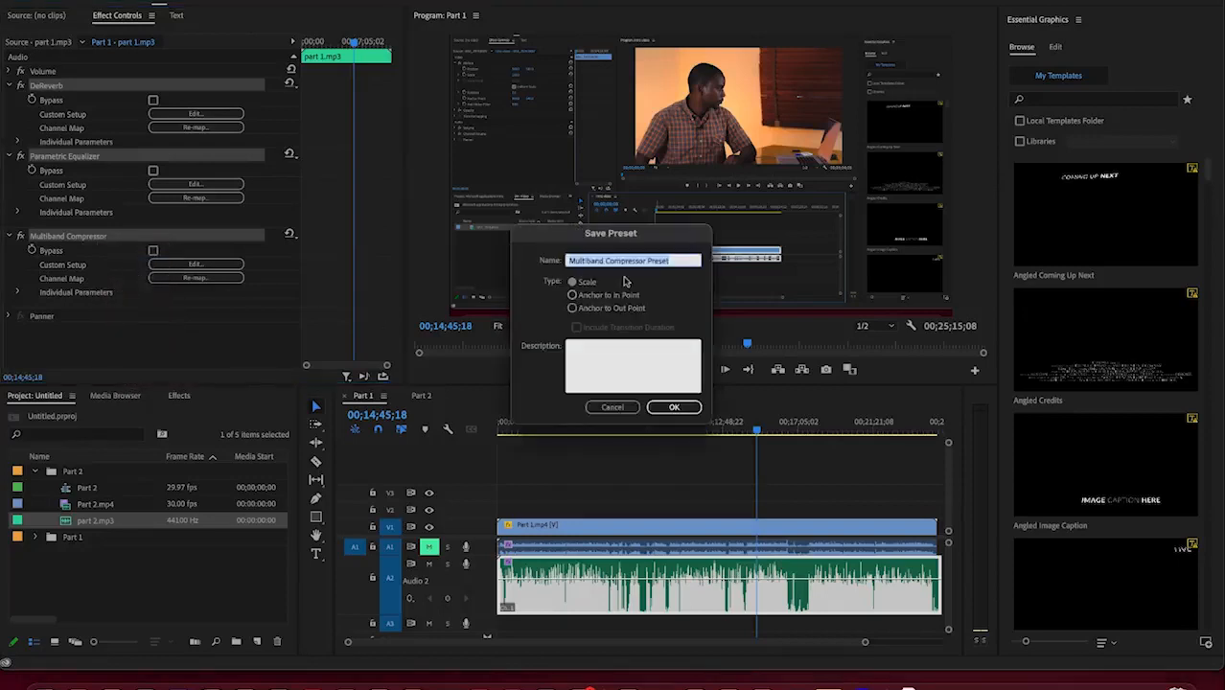
pyautogui.write('audio preset')
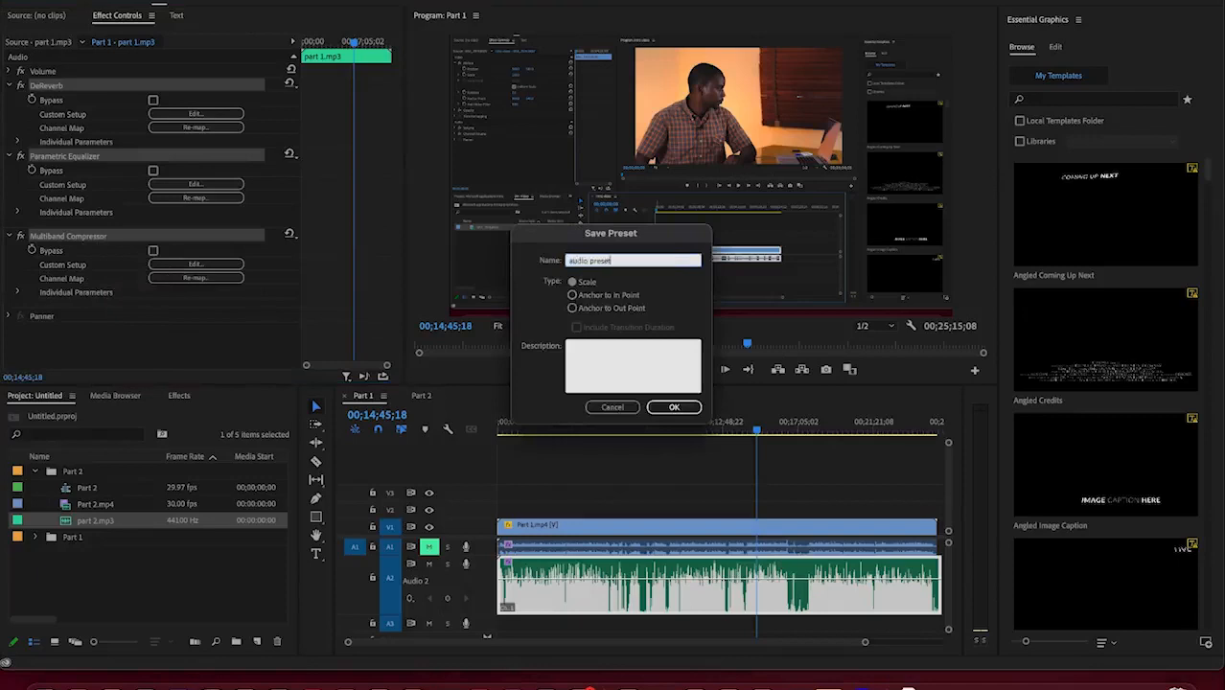
pyautogui.click(671, 408)
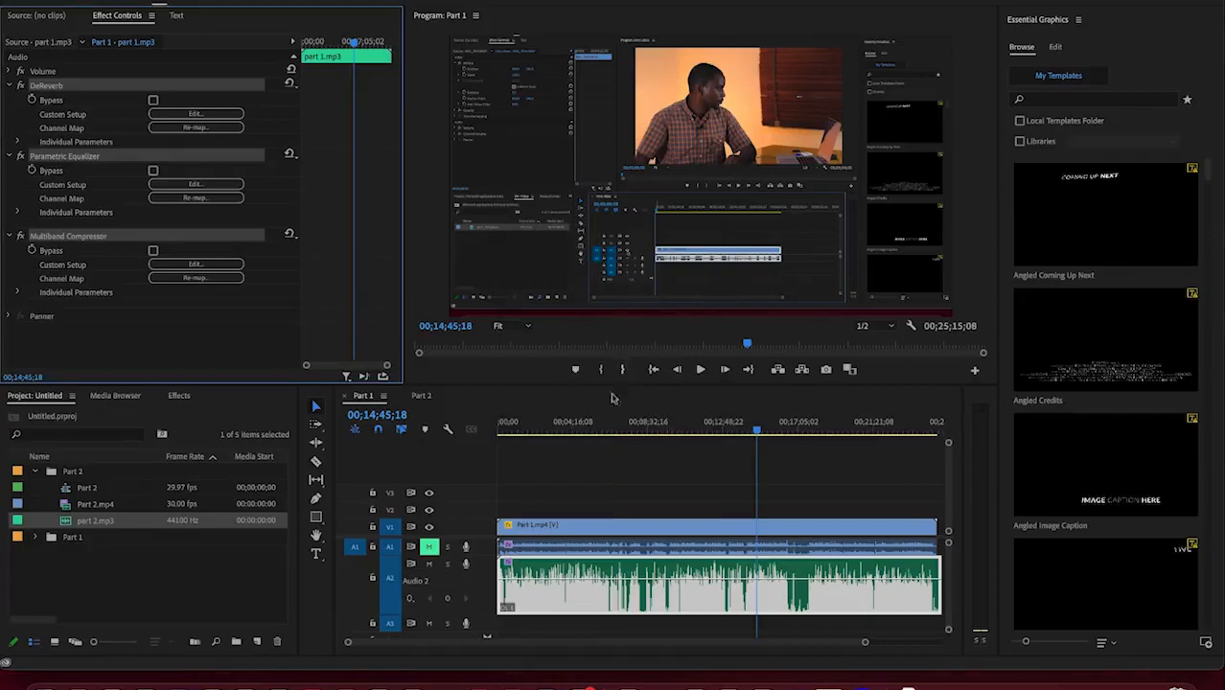
# Step: Deselect part 1.mp3 and select the Part 1.mp4 clip in the Part 1 sequence to view its effect settings
pyautogui.click(576, 483)
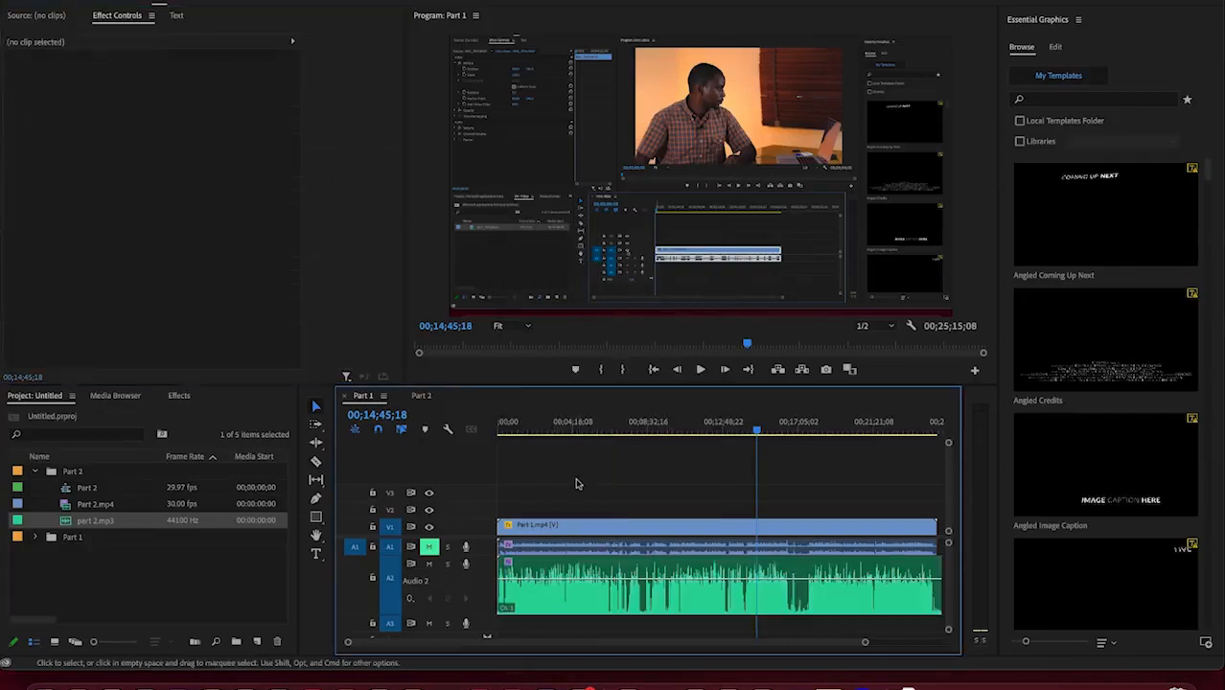
pyautogui.click(582, 549)
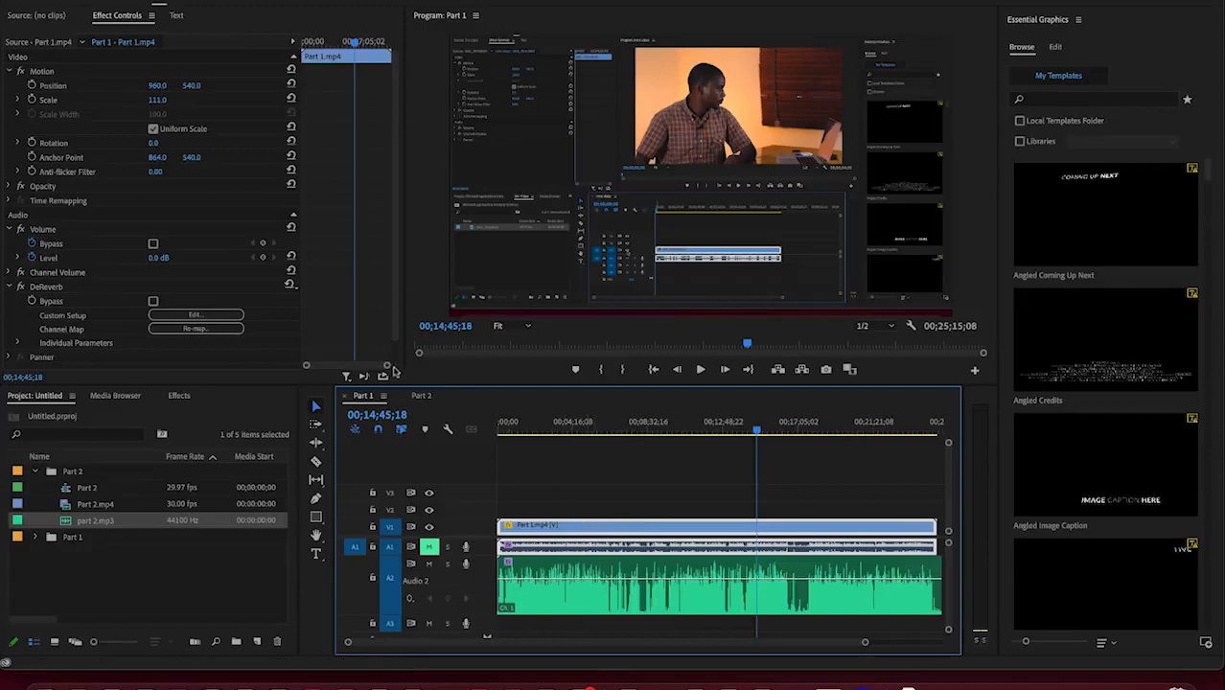
# Step: Apply the saved "audio preset" effect preset to the Part 1.mp4 audio on track A1
pyautogui.click(178, 396)
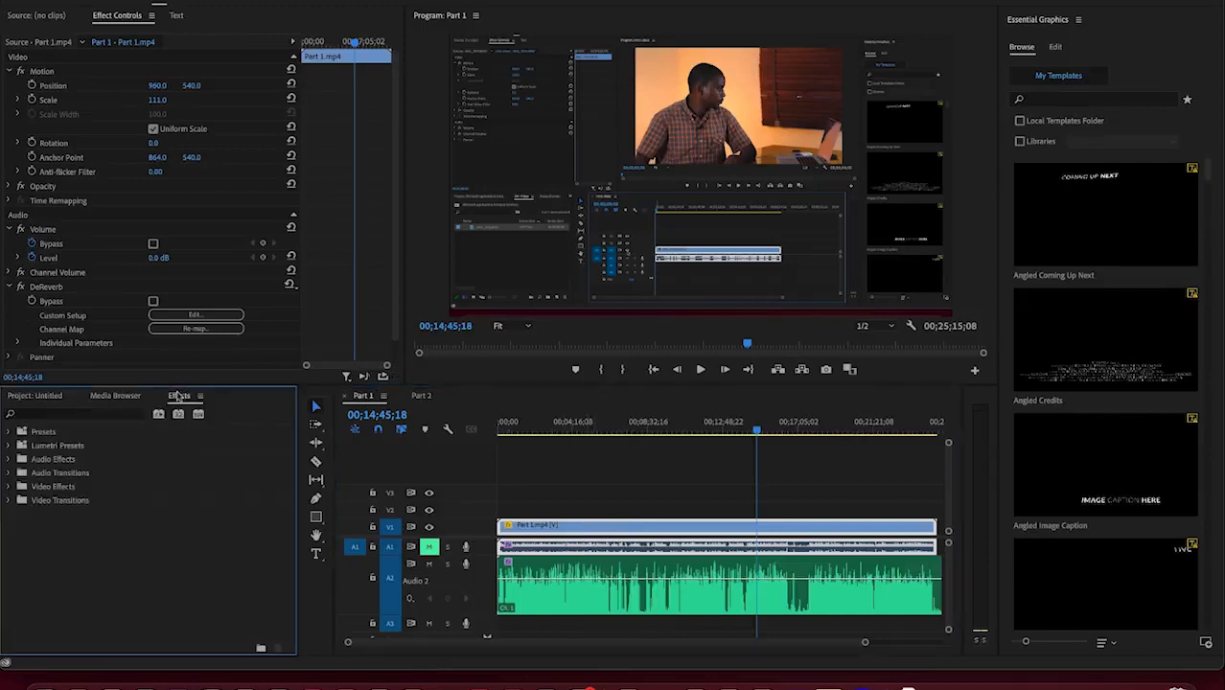
pyautogui.click(9, 432)
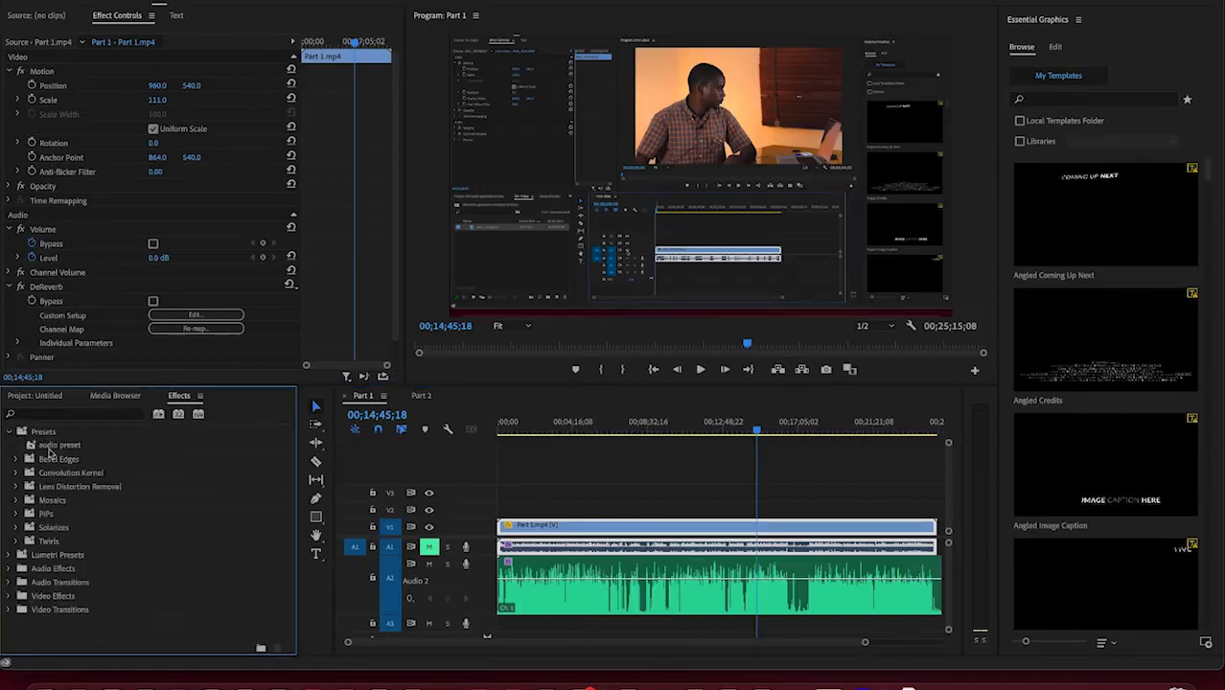
pyautogui.click(51, 447)
pyautogui.moveTo(52, 450); pyautogui.dragTo(521, 551)
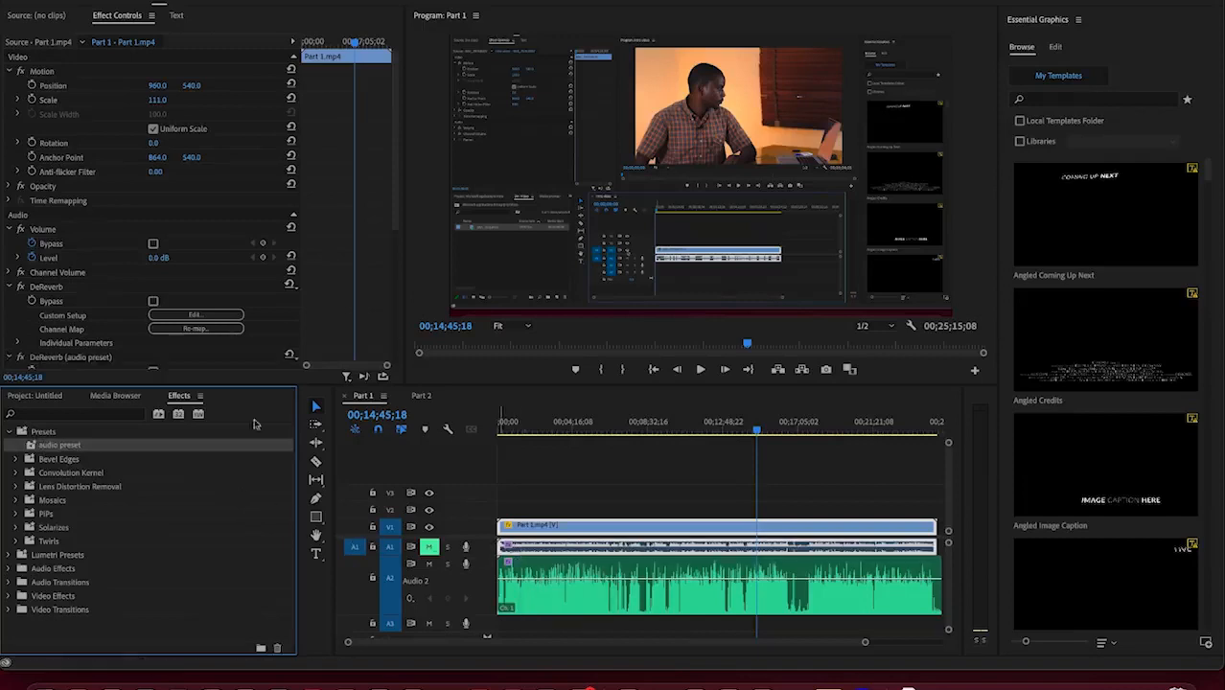
pyautogui.scroll(-4, 197, 294)
pyautogui.scroll(-1, 197, 294)
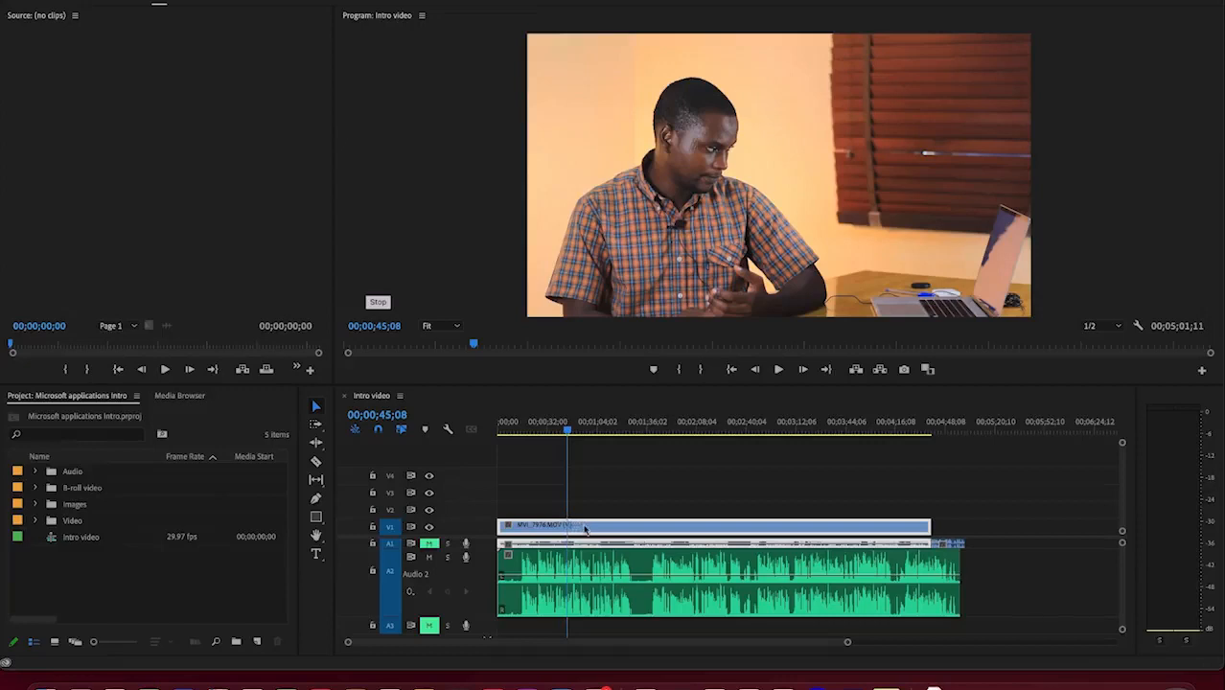
# Step: In the Intro video sequence, move the playhead to 00;00;49;08 and display Lumetri Color and Lumetri Scopes
pyautogui.click(568, 432)
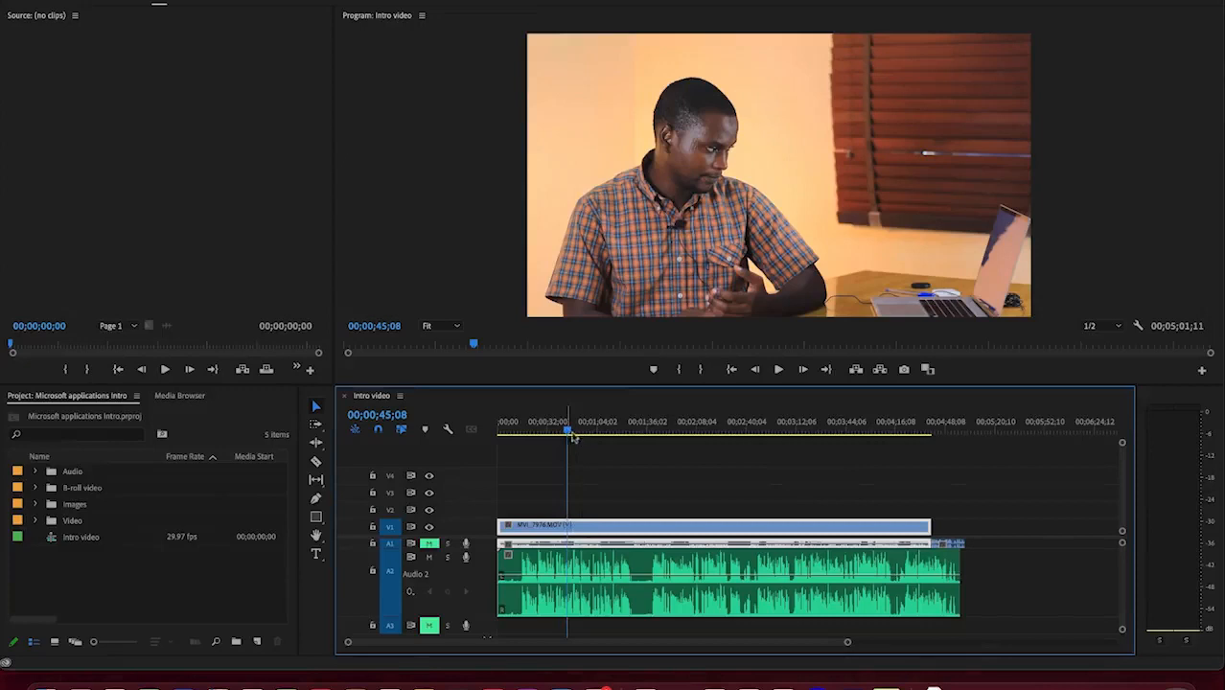
pyautogui.moveTo(568, 433); pyautogui.dragTo(575, 434)
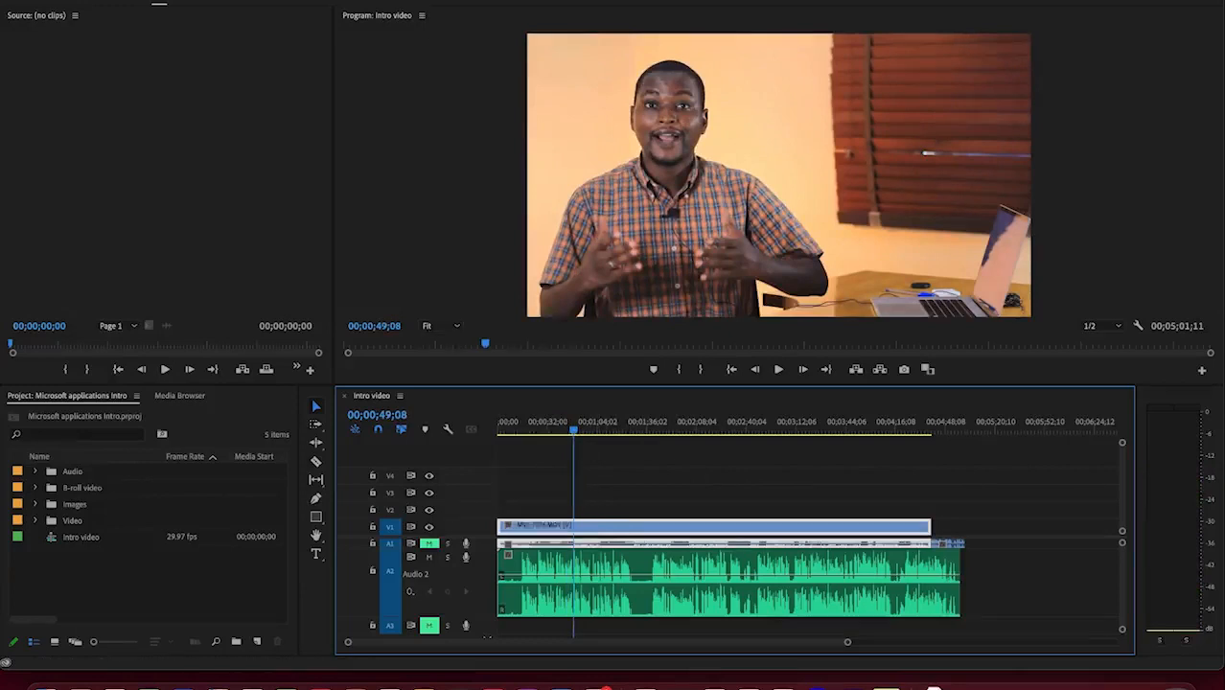
pyautogui.click(437, 0)
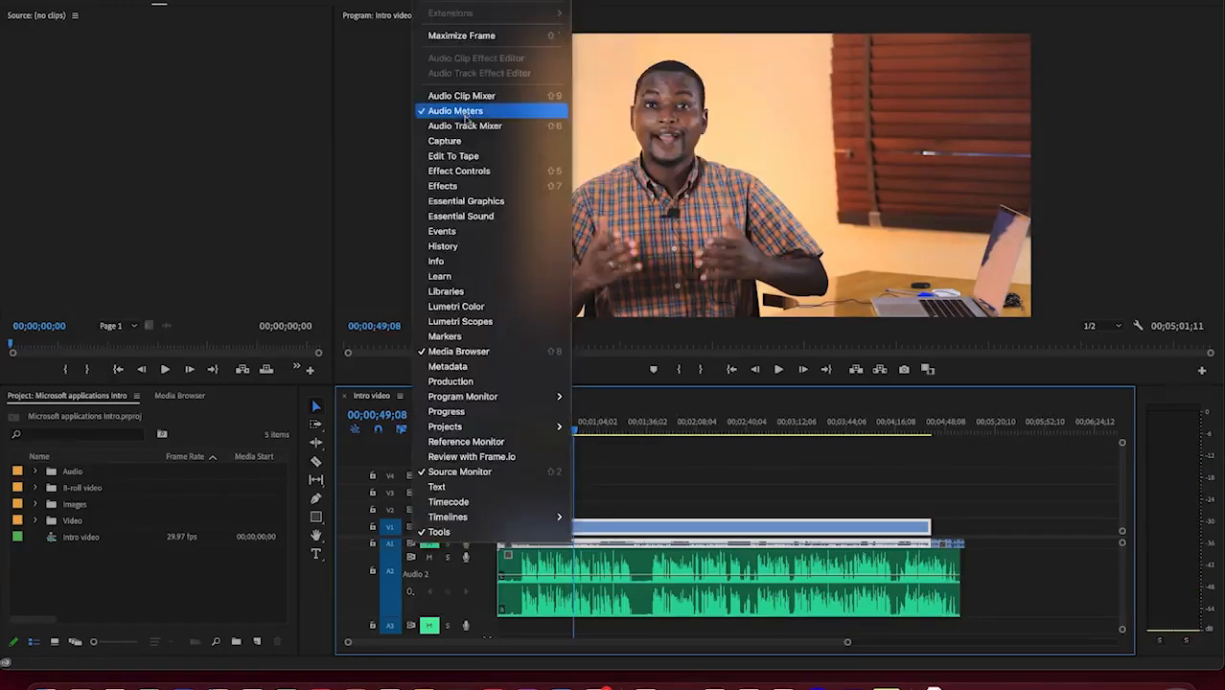
pyautogui.click(471, 308)
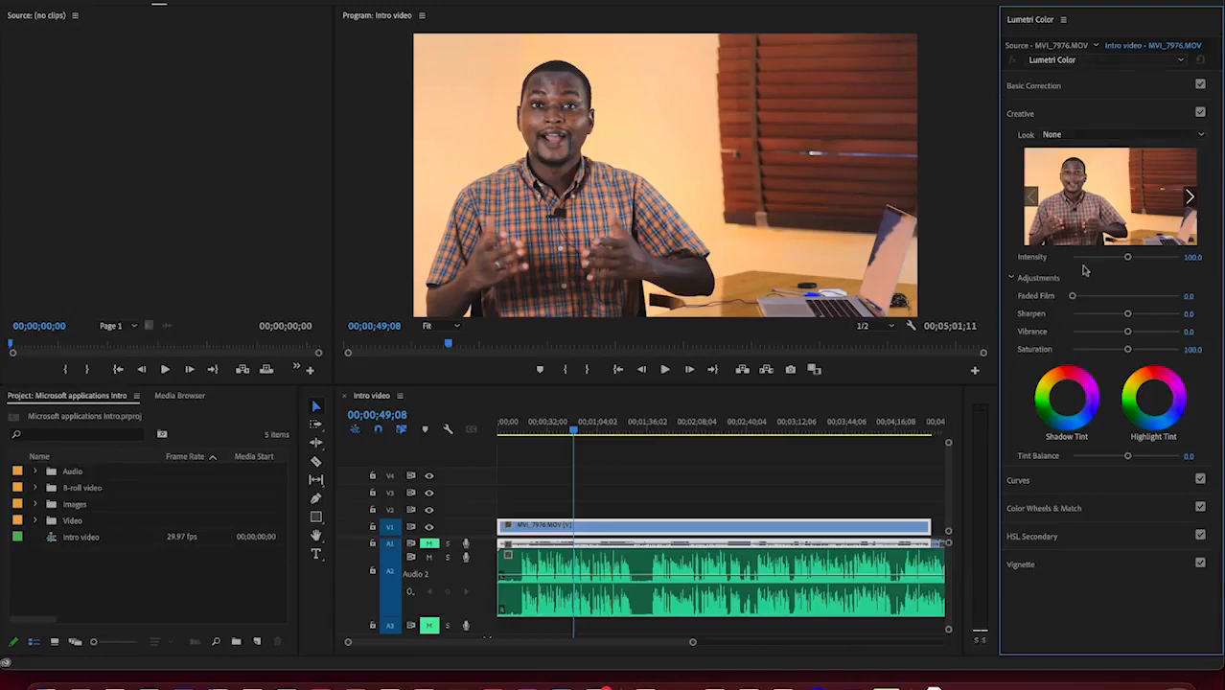
pyautogui.click(436, 2)
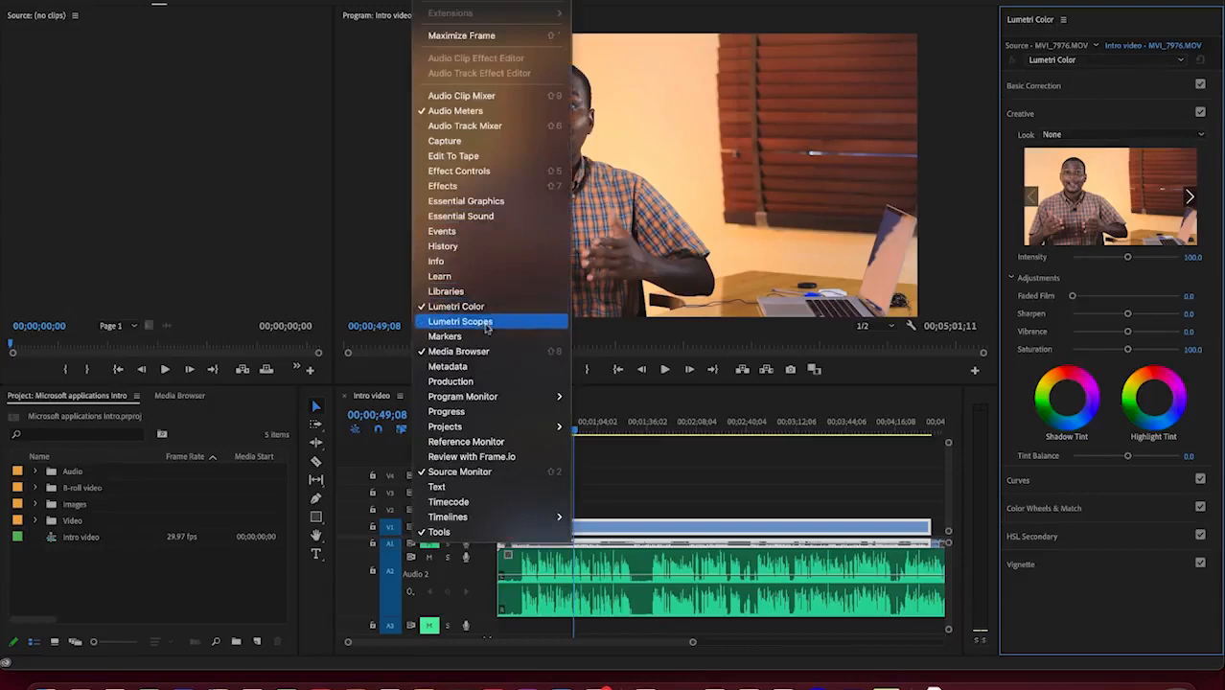
pyautogui.click(460, 322)
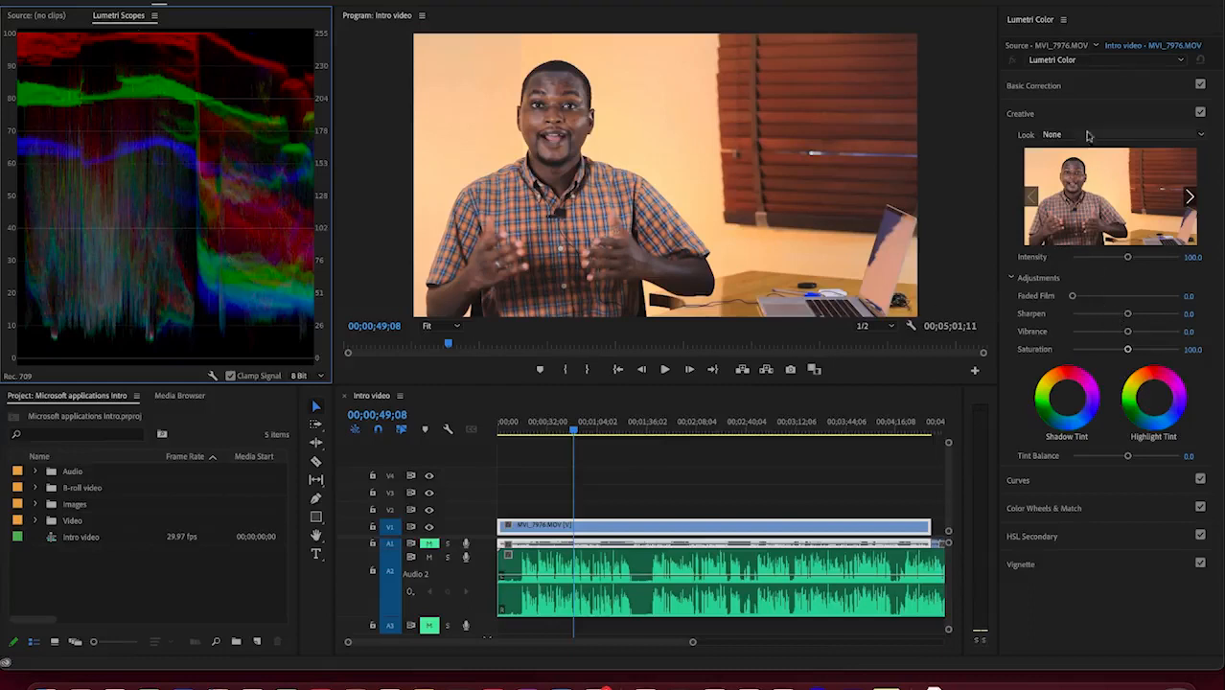
# Step: Apply basic correction to MVI_7976.MOV: exposure -0.5, contrast 18.5, shadows -4.5, whites 0.6 and blacks 40.1
pyautogui.click(1034, 85)
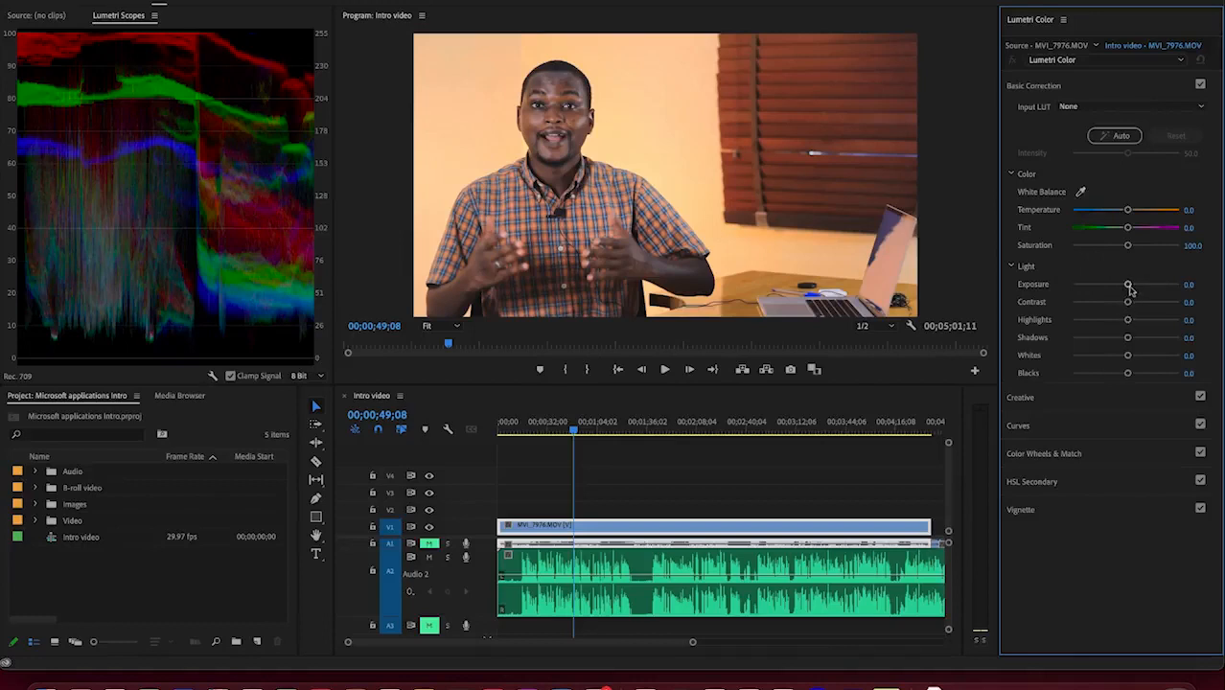
pyautogui.click(1128, 286)
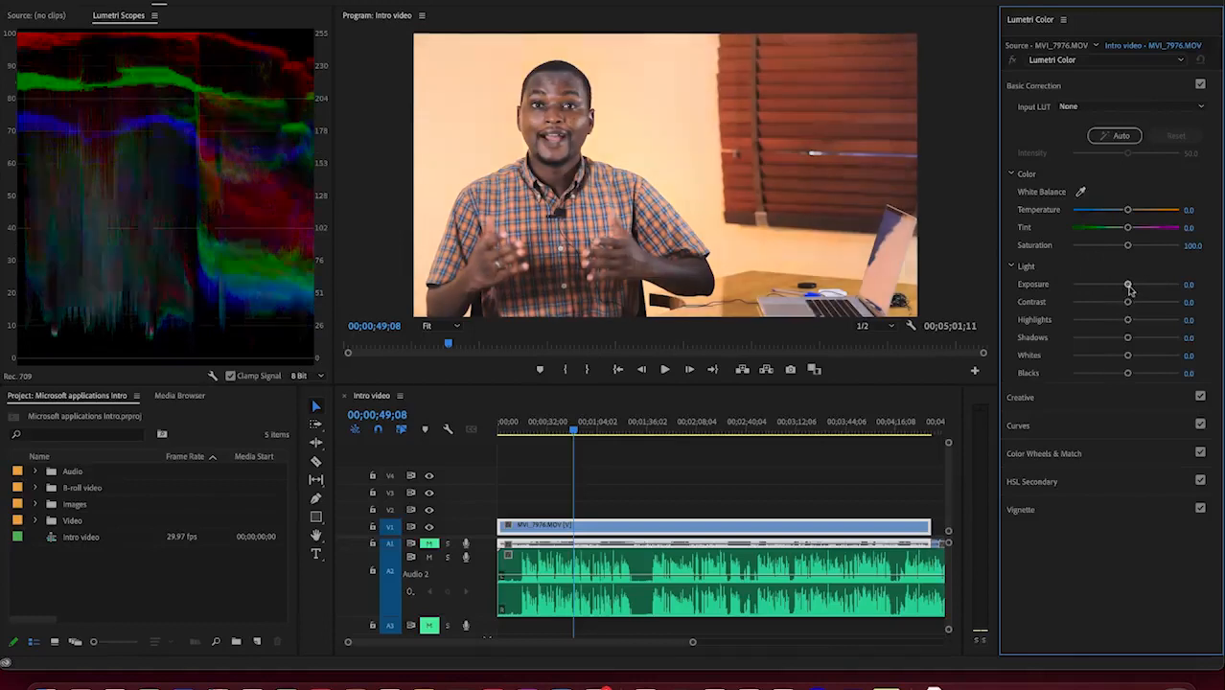
pyautogui.moveTo(1130, 290)
pyautogui.mouseDown()
pyautogui.moveTo(1141, 288)
pyautogui.moveTo(1105, 286)
pyautogui.moveTo(1119, 286)
pyautogui.mouseUp()
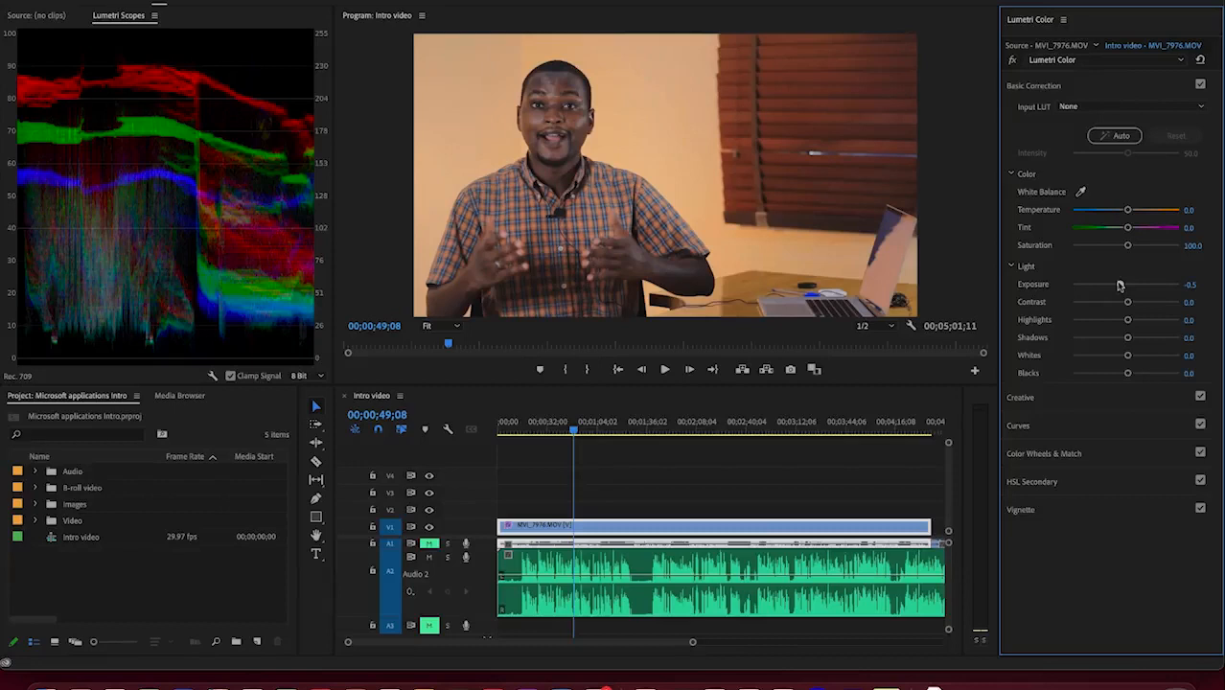
pyautogui.moveTo(1132, 305); pyautogui.dragTo(1136, 304)
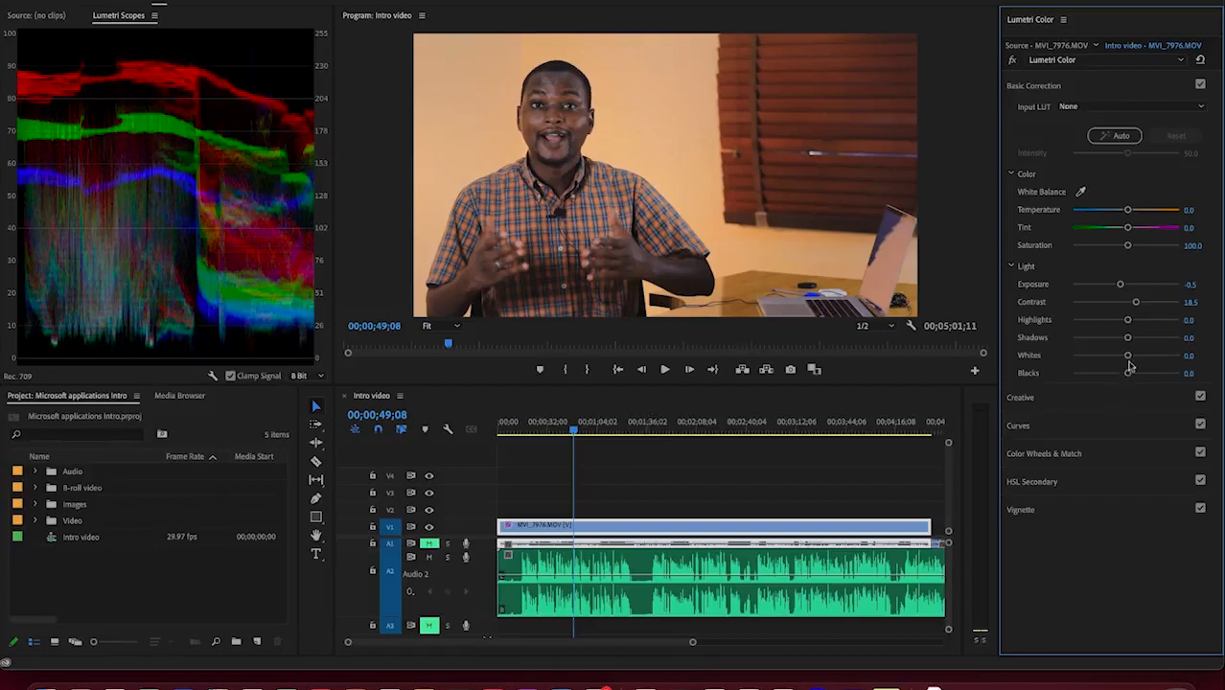
pyautogui.moveTo(1128, 355); pyautogui.dragTo(1147, 372)
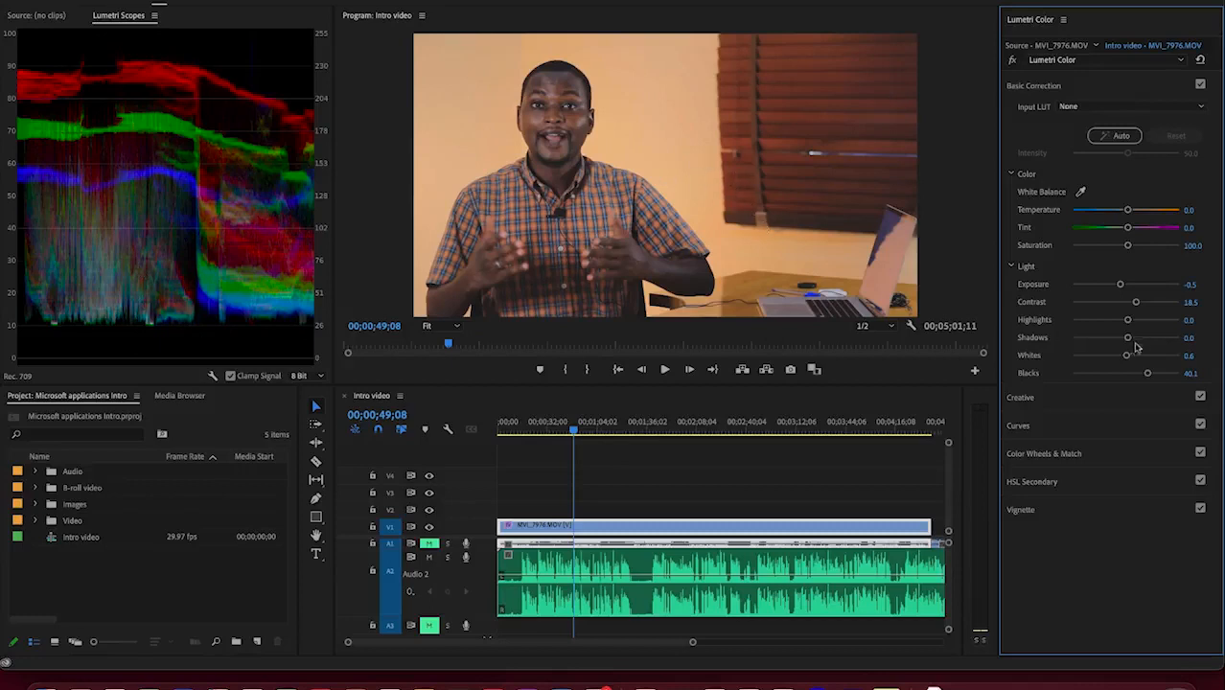
pyautogui.moveTo(1128, 342); pyautogui.dragTo(1123, 341)
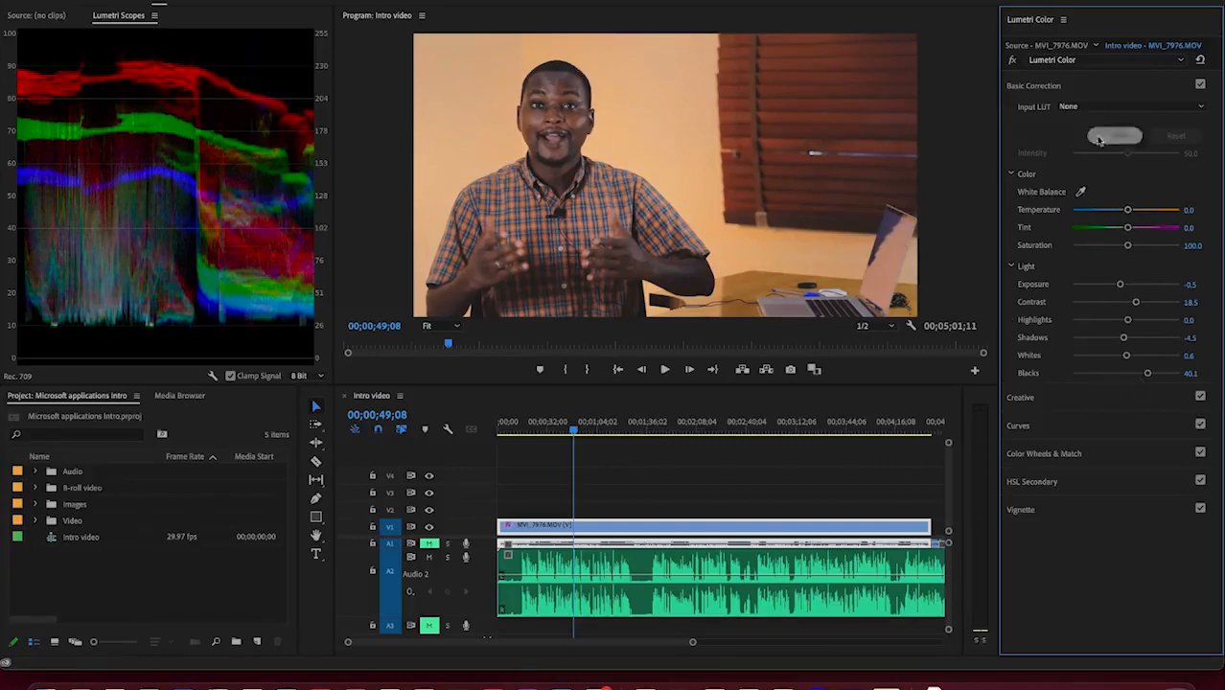
# Step: Compare the clip with the Lumetri correction off and on, and fine-tune its contrast to 19.7
pyautogui.click(1011, 63)
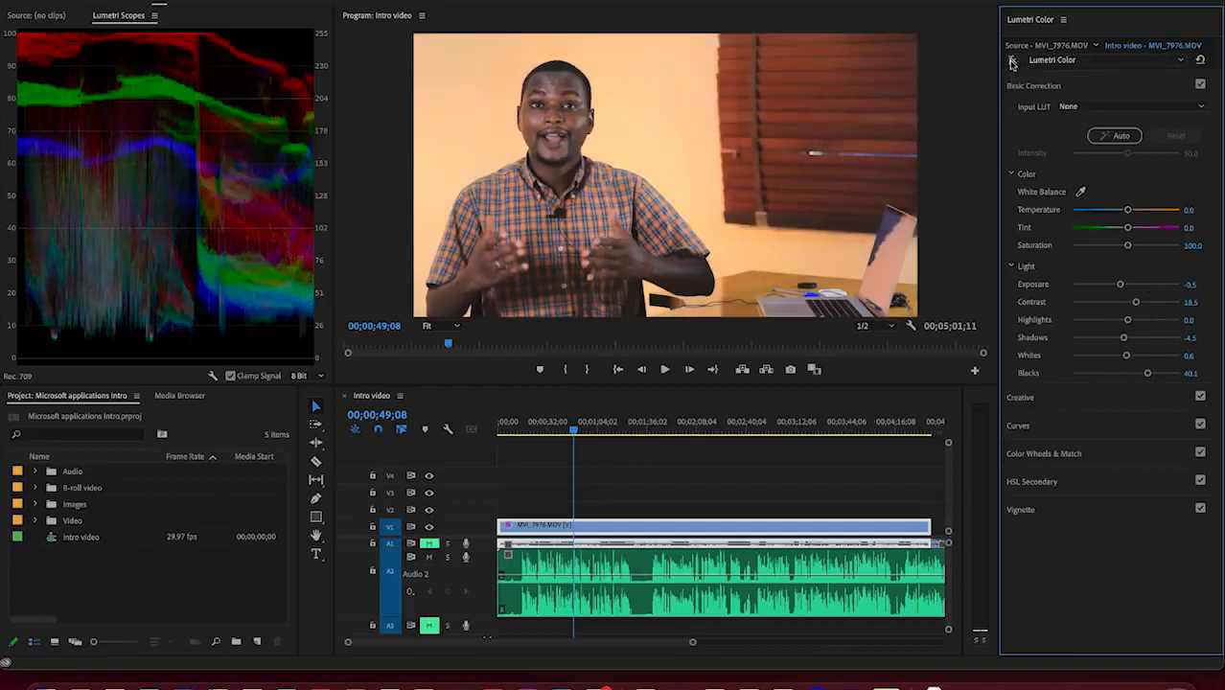
pyautogui.click(1011, 62)
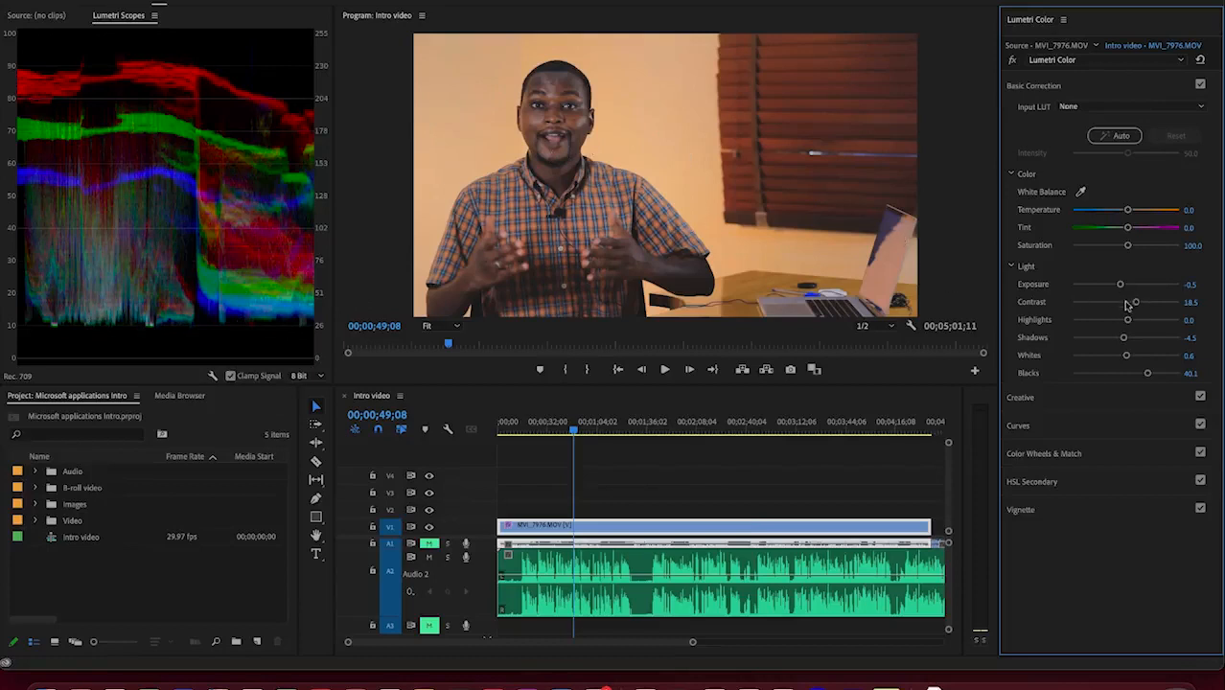
pyautogui.moveTo(1119, 285); pyautogui.dragTo(1119, 290)
pyautogui.moveTo(1139, 305); pyautogui.dragTo(1137, 305)
# Step: Create a 1920 x 1080 adjustment layer in the project with a 29.97 fps drop-frame timebase and square pixels
pyautogui.rightClick(111, 593)
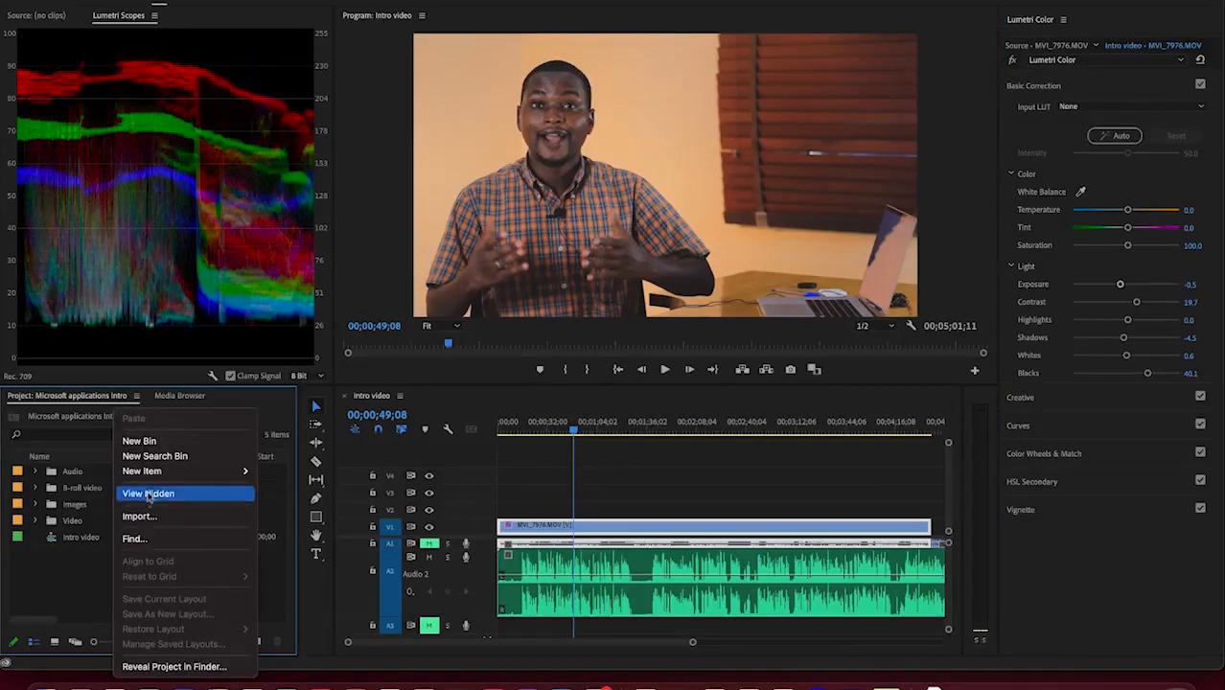
pyautogui.moveTo(163, 473)
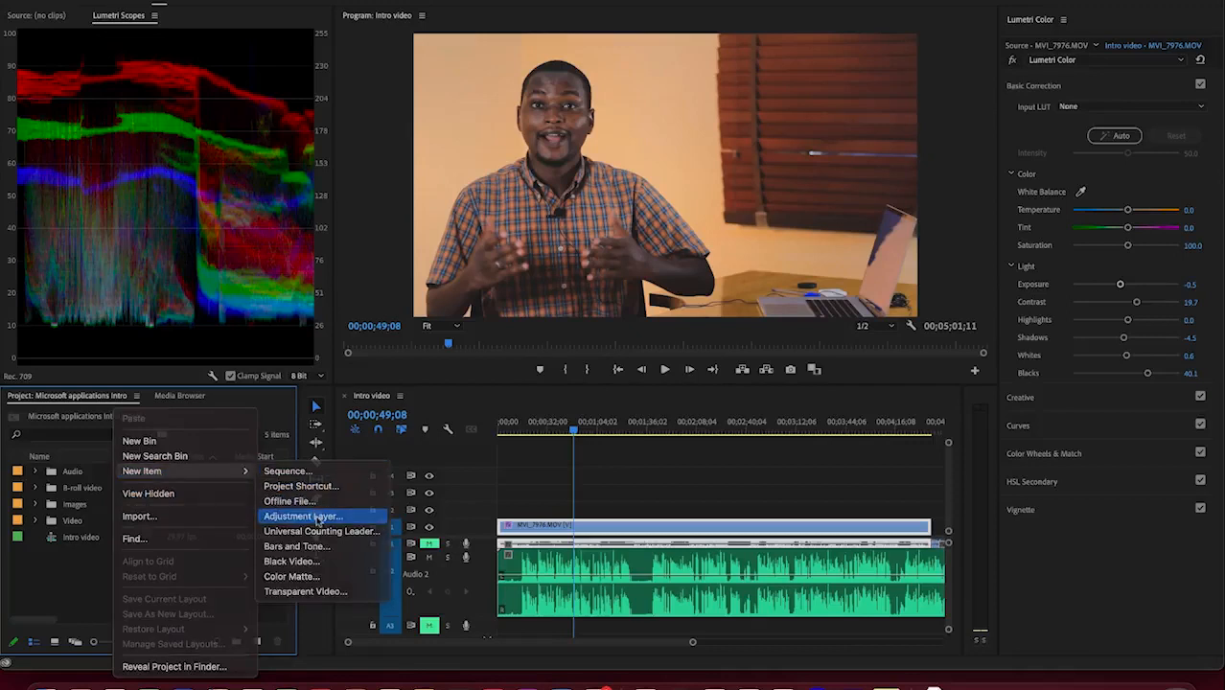
pyautogui.click(303, 517)
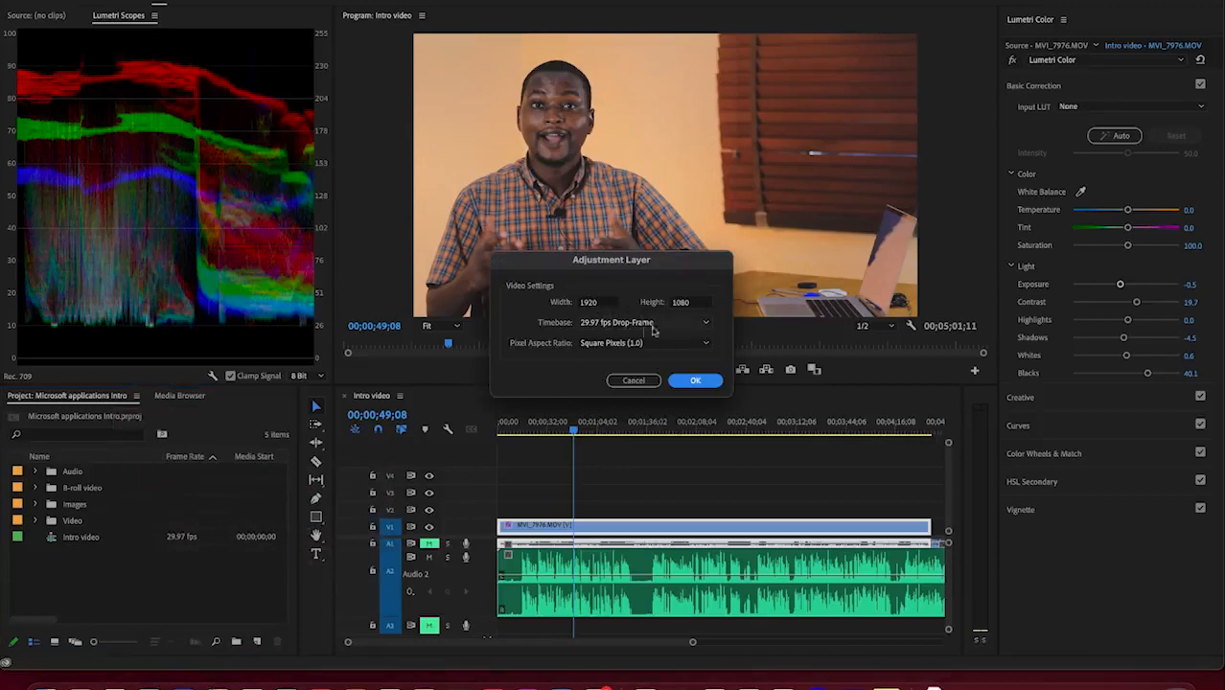
pyautogui.click(682, 383)
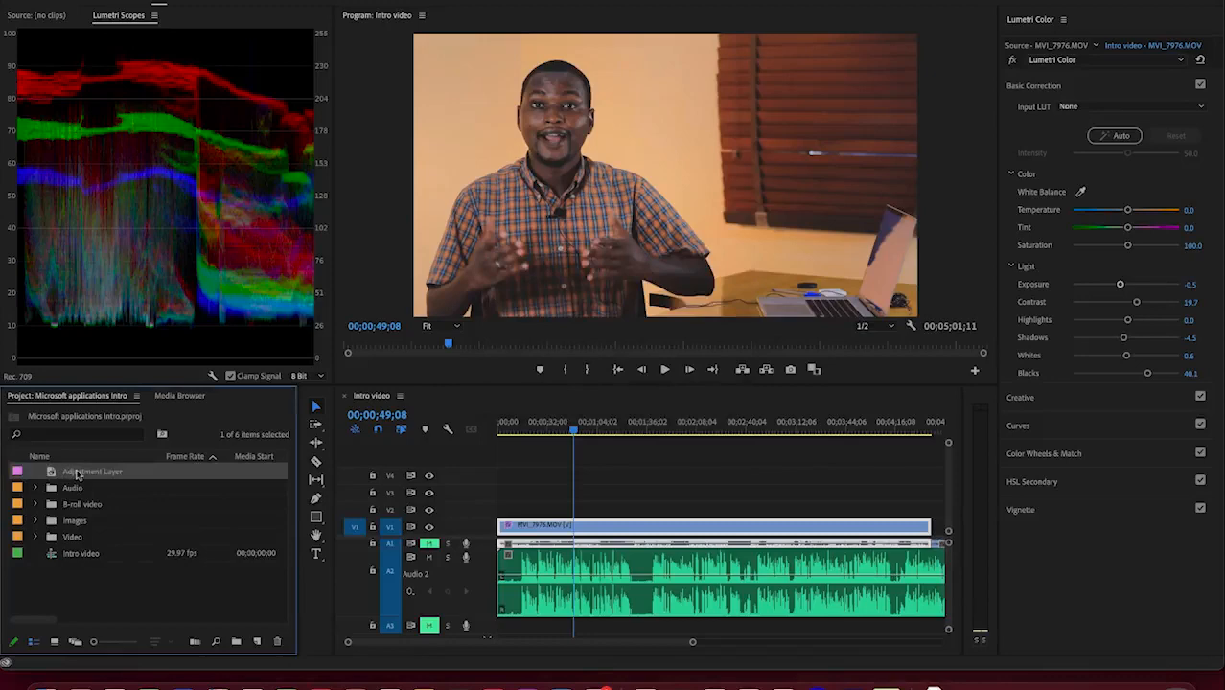
# Step: Place the adjustment layer at the start of track V2 and extend it over nearly the whole video clip
pyautogui.moveTo(265, 516); pyautogui.dragTo(497, 510)
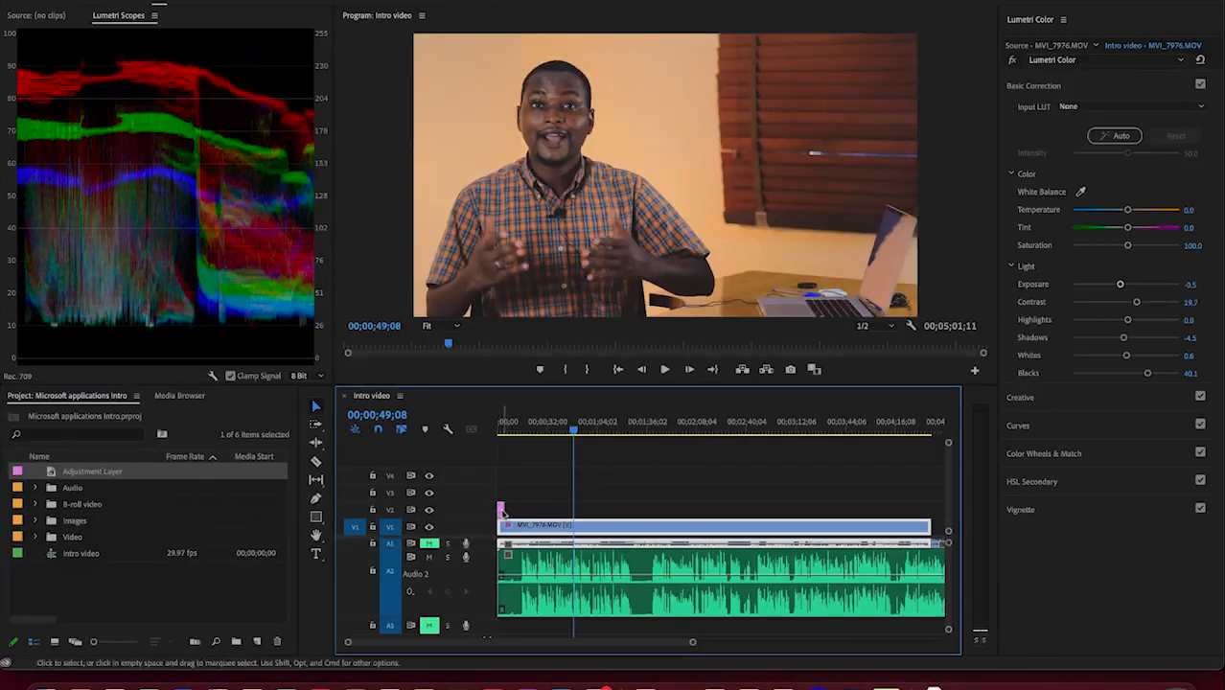
pyautogui.click(500, 509)
pyautogui.moveTo(500, 509); pyautogui.dragTo(919, 491)
pyautogui.click(643, 492)
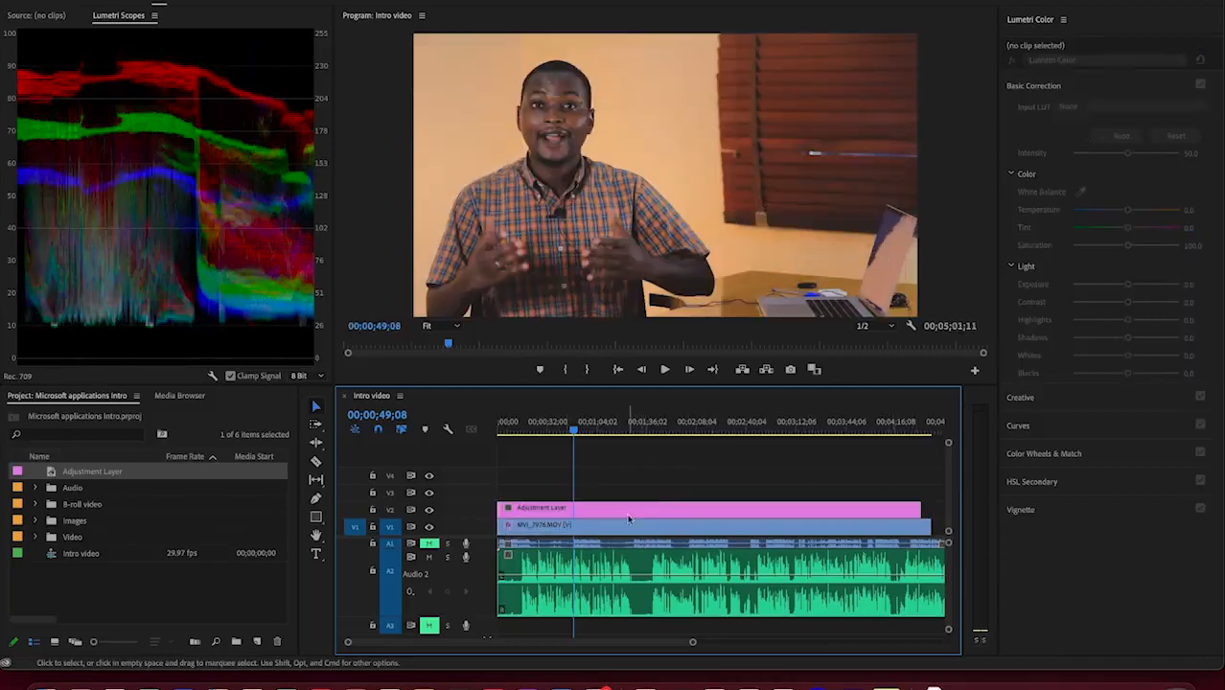
# Step: Grade the adjustment layer's light with blacks -29.9, whites 22.3, highlights 31.2 and exposure 0.2
pyautogui.click(628, 517)
pyautogui.click(597, 529)
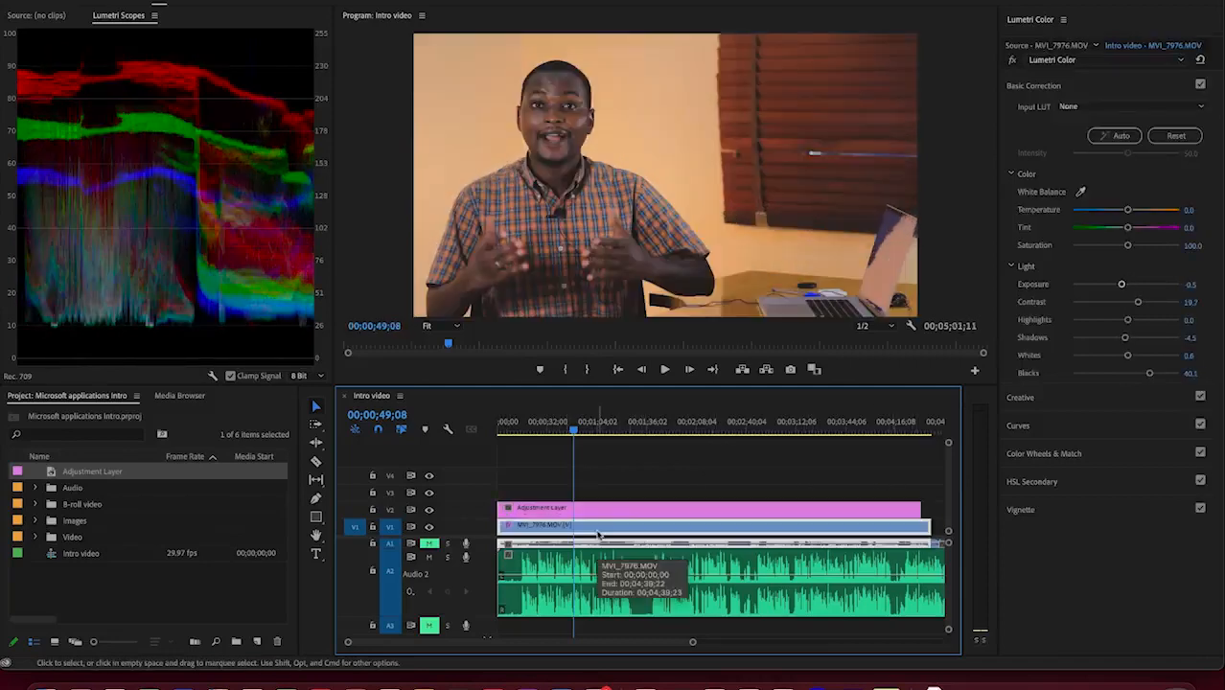
pyautogui.click(596, 513)
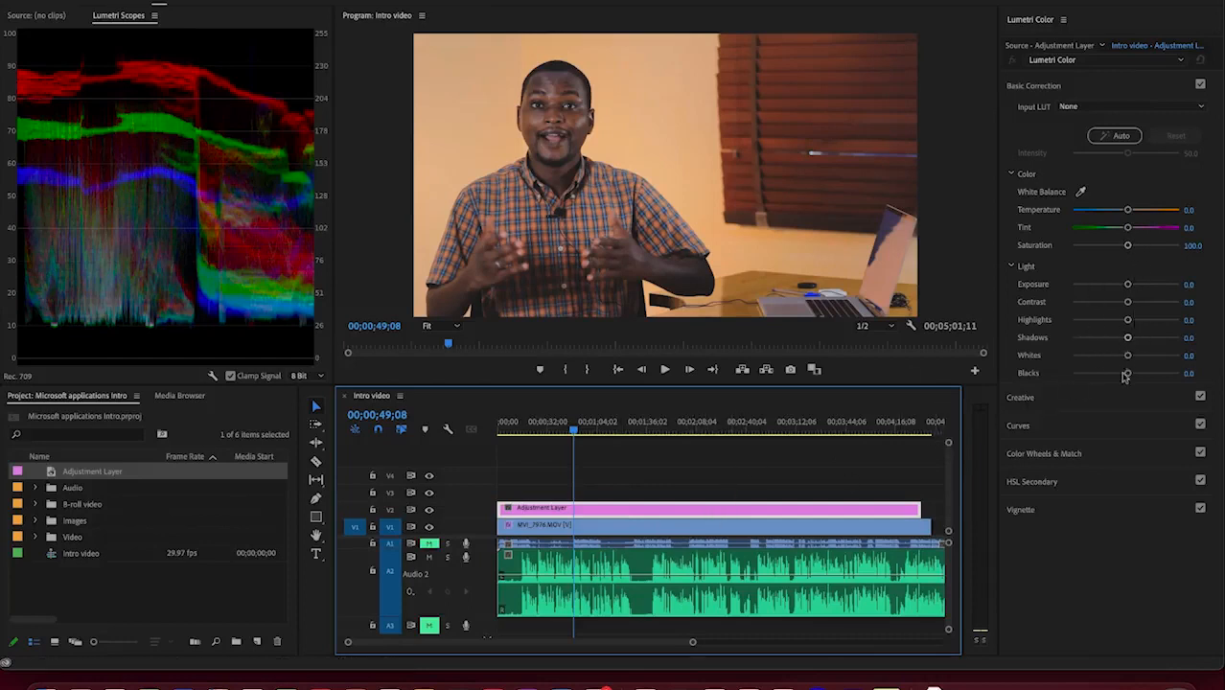
pyautogui.moveTo(1129, 377)
pyautogui.mouseDown()
pyautogui.moveTo(1049, 376)
pyautogui.moveTo(1107, 378)
pyautogui.mouseUp()
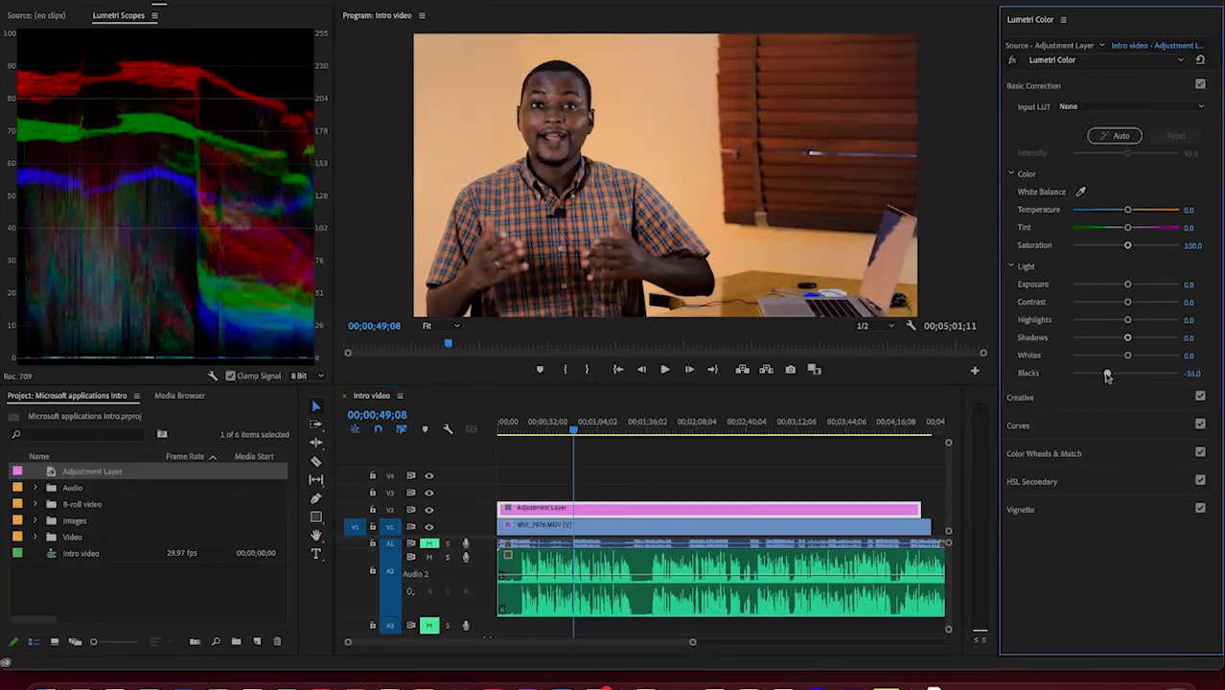
pyautogui.moveTo(1107, 376); pyautogui.dragTo(1110, 376)
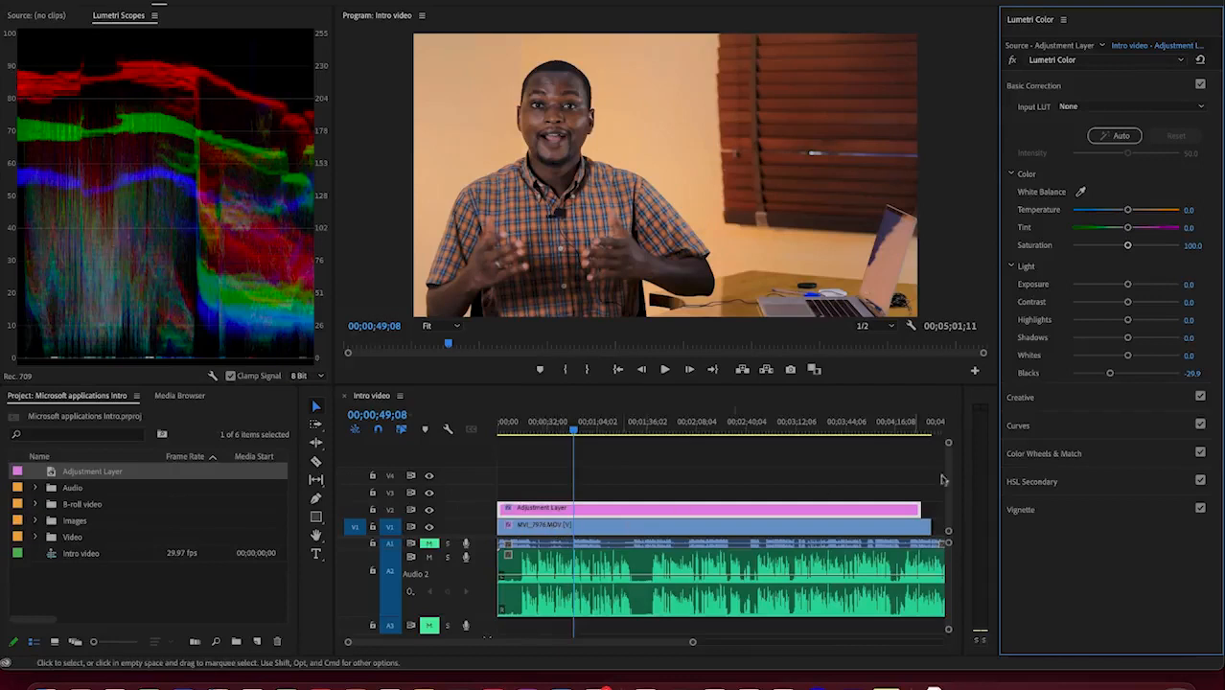
pyautogui.moveTo(1127, 356); pyautogui.dragTo(1137, 356)
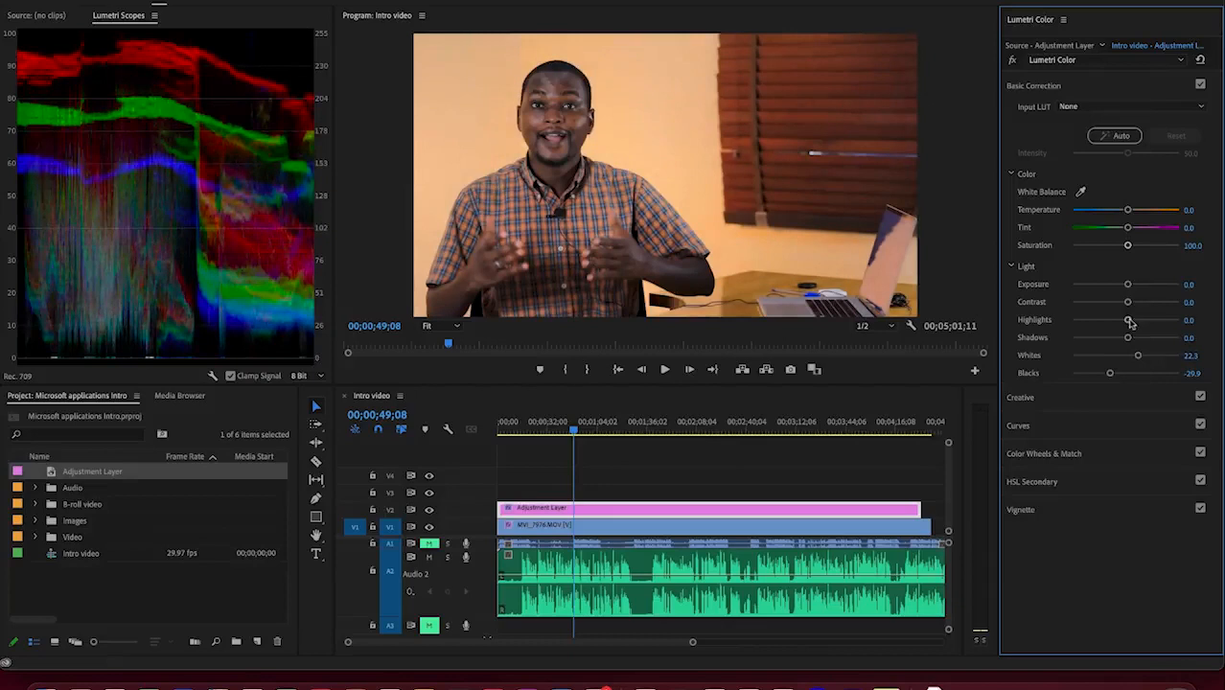
pyautogui.moveTo(1129, 323); pyautogui.dragTo(1142, 323)
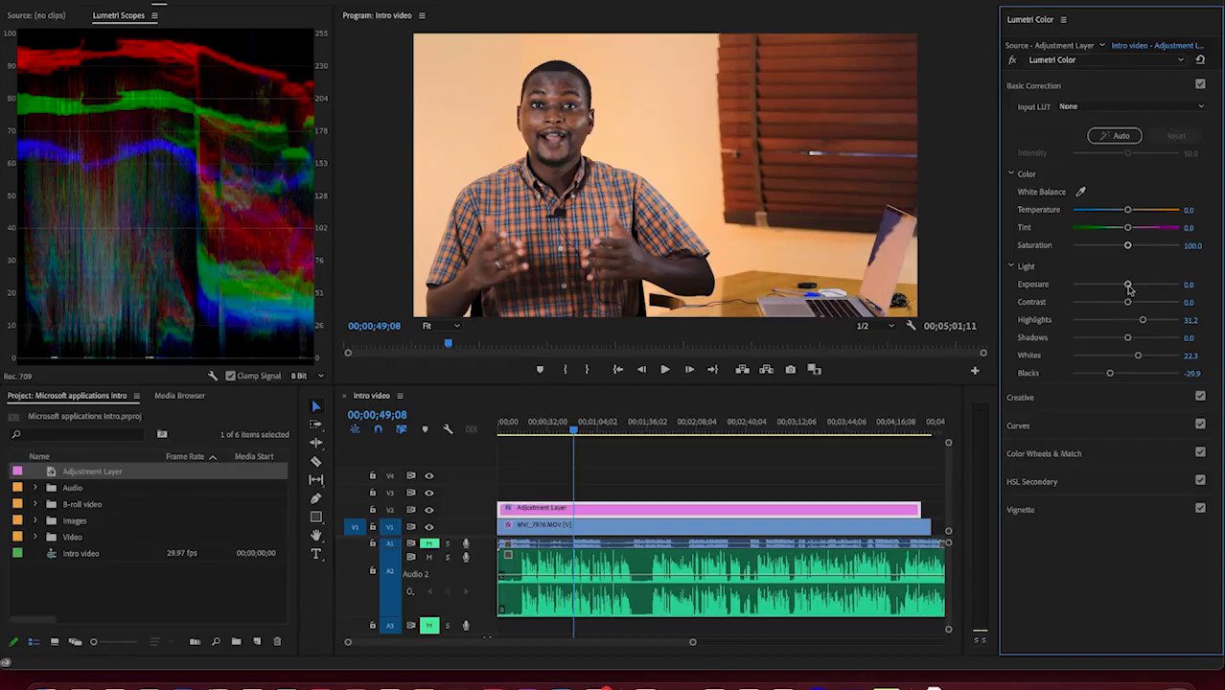
pyautogui.moveTo(1127, 286); pyautogui.dragTo(1127, 289)
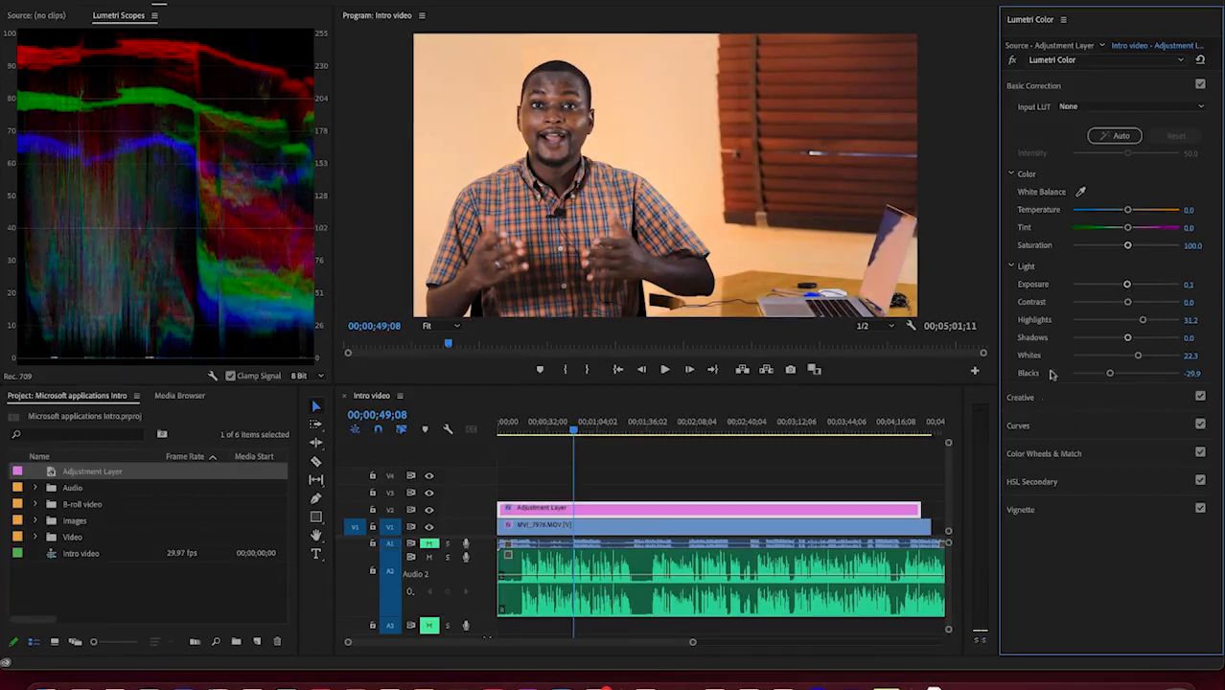
# Step: Set the adjustment layer's creative adjustments to sharpen 29.9, vibrance 13.4 and saturation 100.6
pyautogui.click(1095, 401)
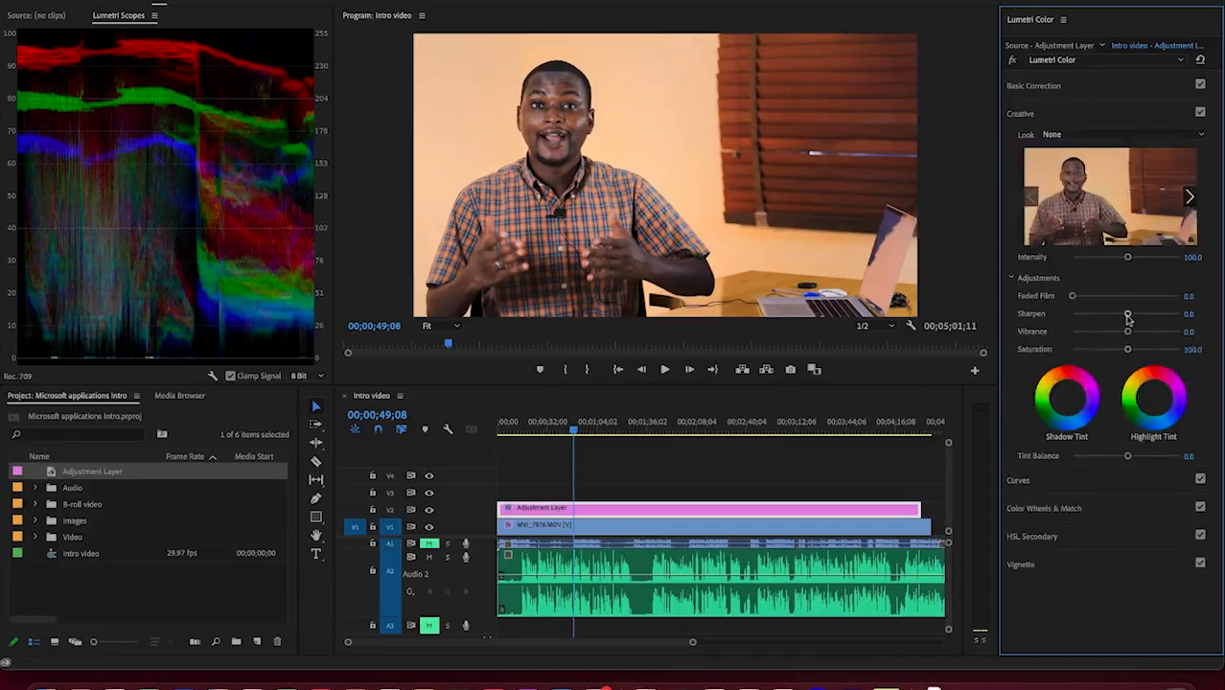
pyautogui.moveTo(1127, 316); pyautogui.dragTo(1137, 318)
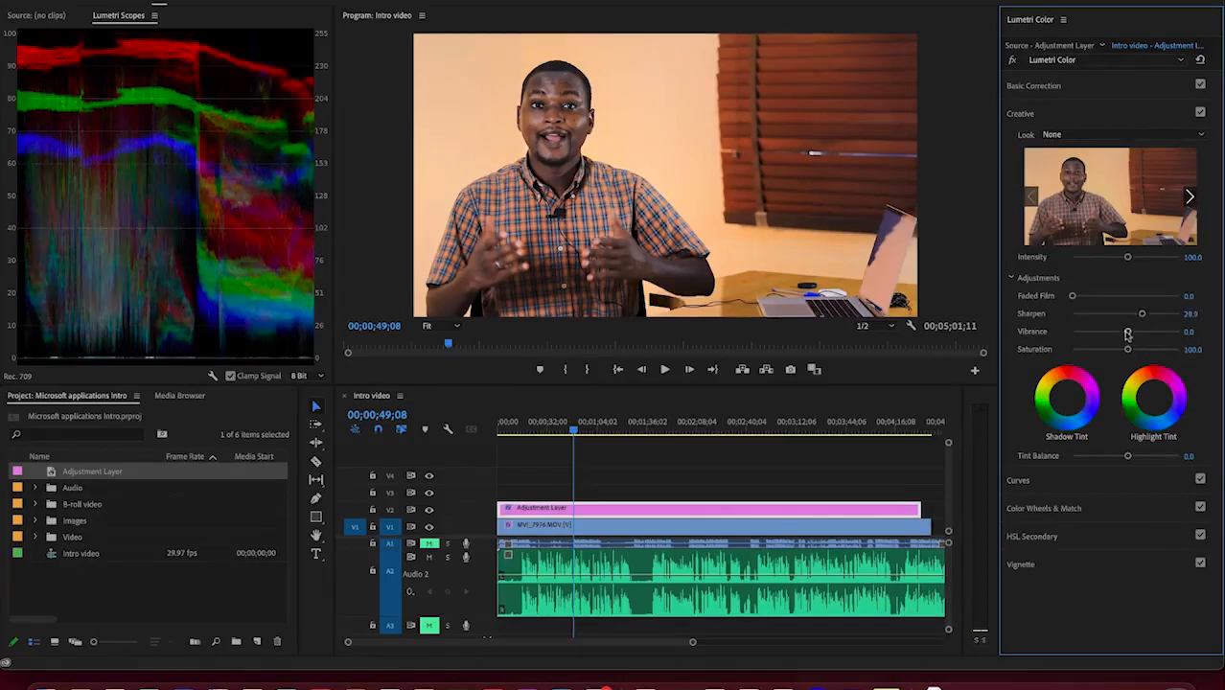
pyautogui.moveTo(1128, 332); pyautogui.dragTo(1127, 353)
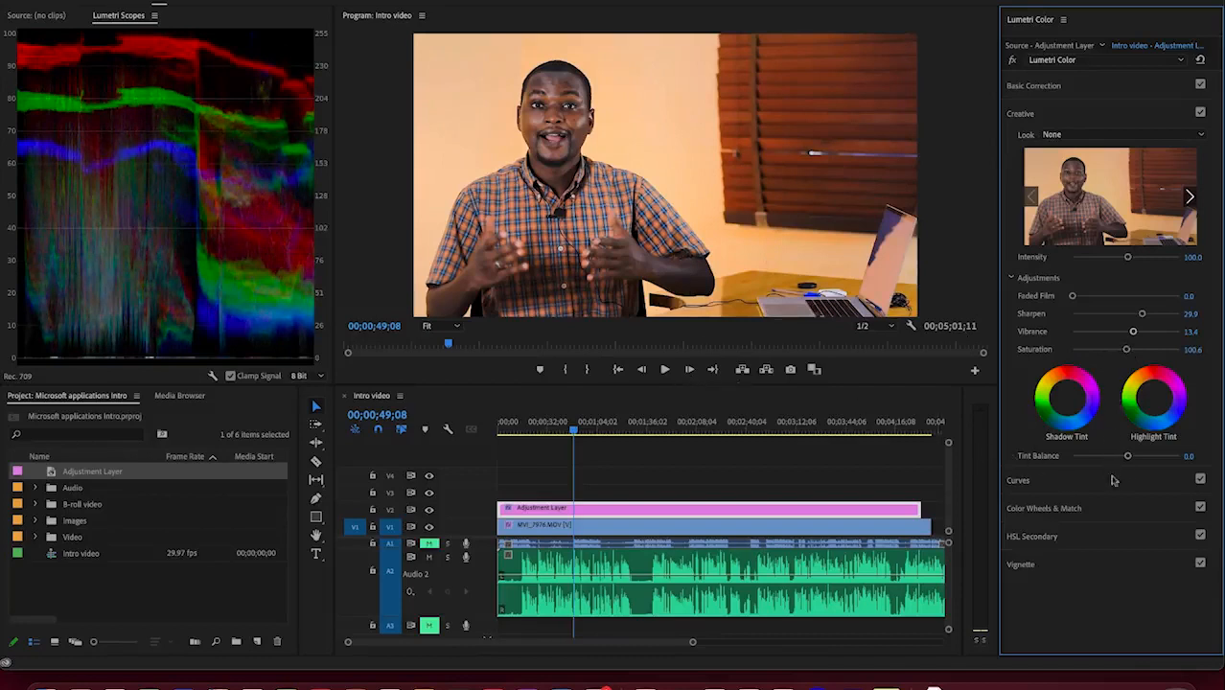
# Step: Shape the adjustment layer's white RGB curve into a gentle S, raising a highlight point and lowering a shadow point
pyautogui.click(1044, 489)
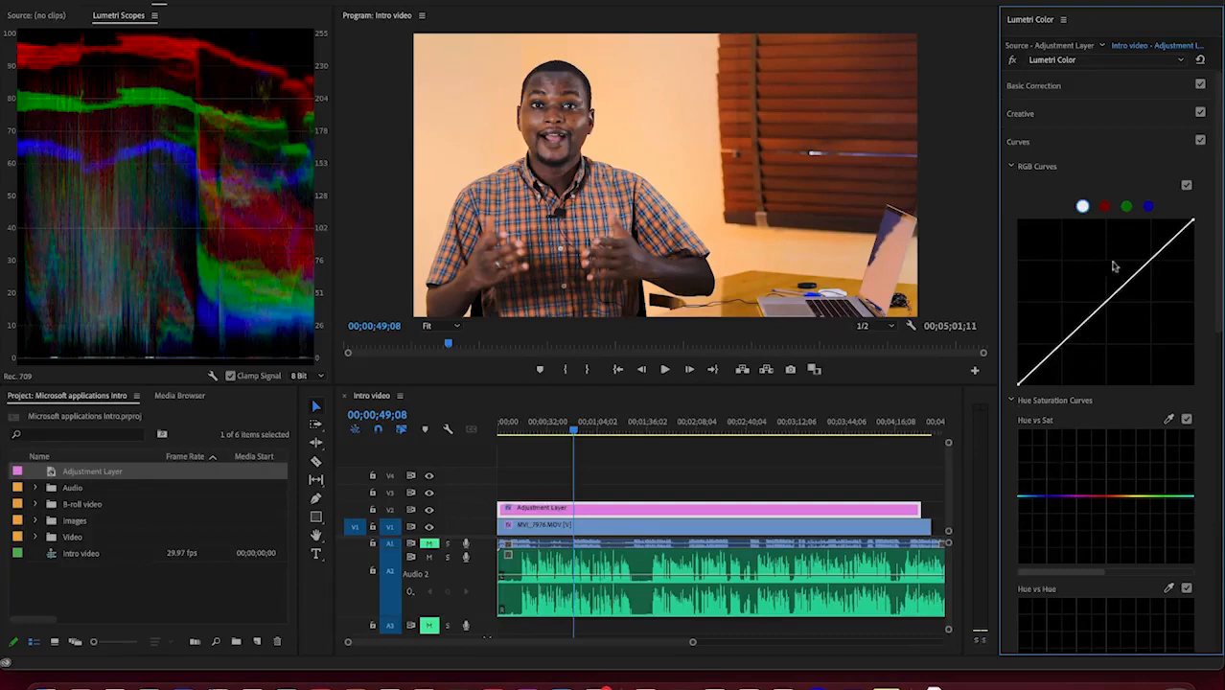
pyautogui.click(1162, 249)
pyautogui.click(1056, 347)
pyautogui.moveTo(1165, 251); pyautogui.dragTo(1160, 247)
pyautogui.moveTo(1058, 353); pyautogui.dragTo(1059, 356)
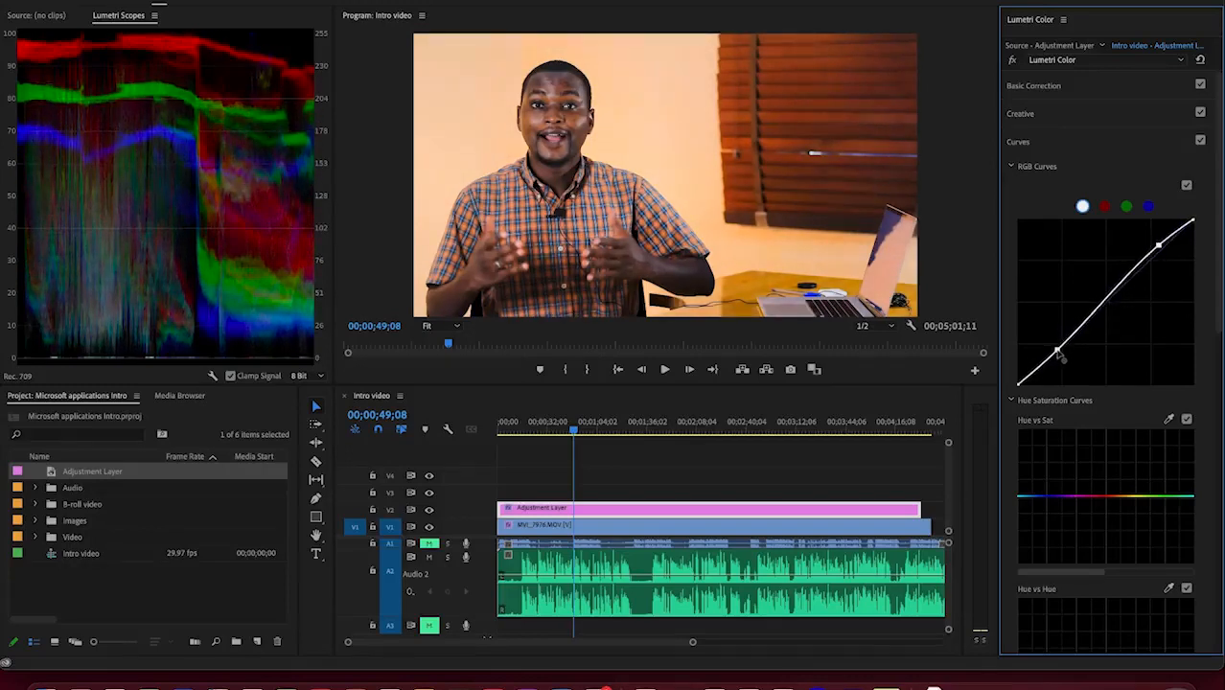
pyautogui.moveTo(1062, 357); pyautogui.dragTo(1063, 357)
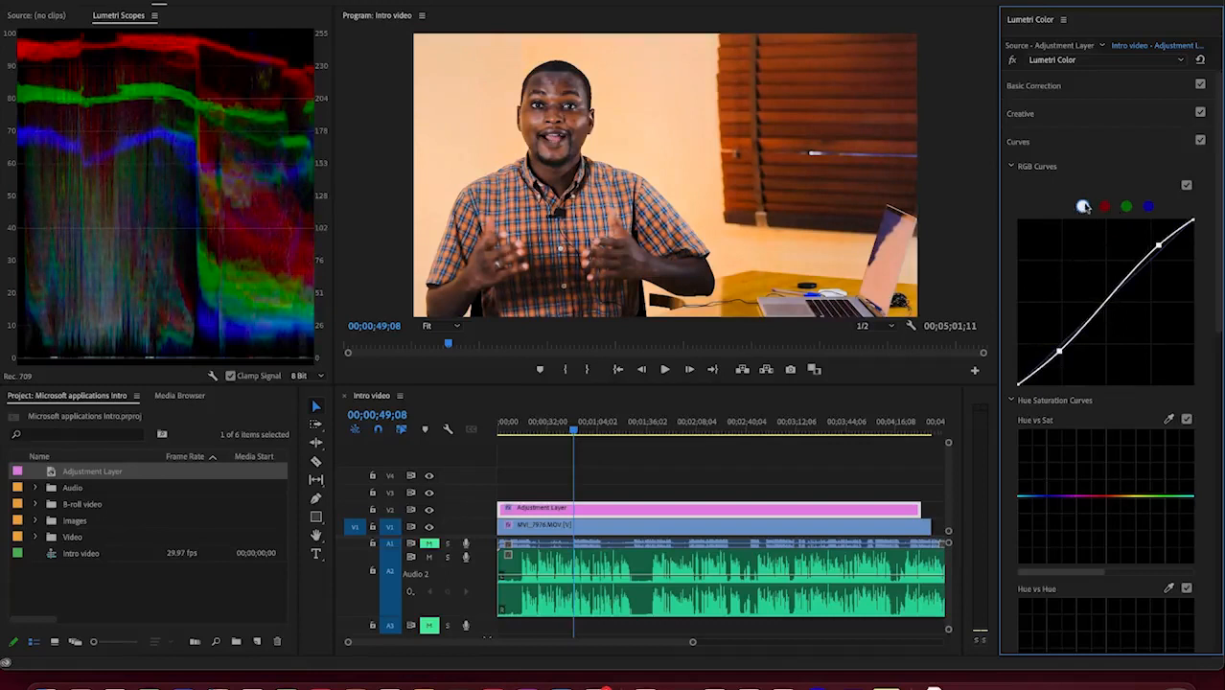
# Step: View the red, green and blue channel curves, and compare the picture with the RGB curves off and on
pyautogui.click(1104, 208)
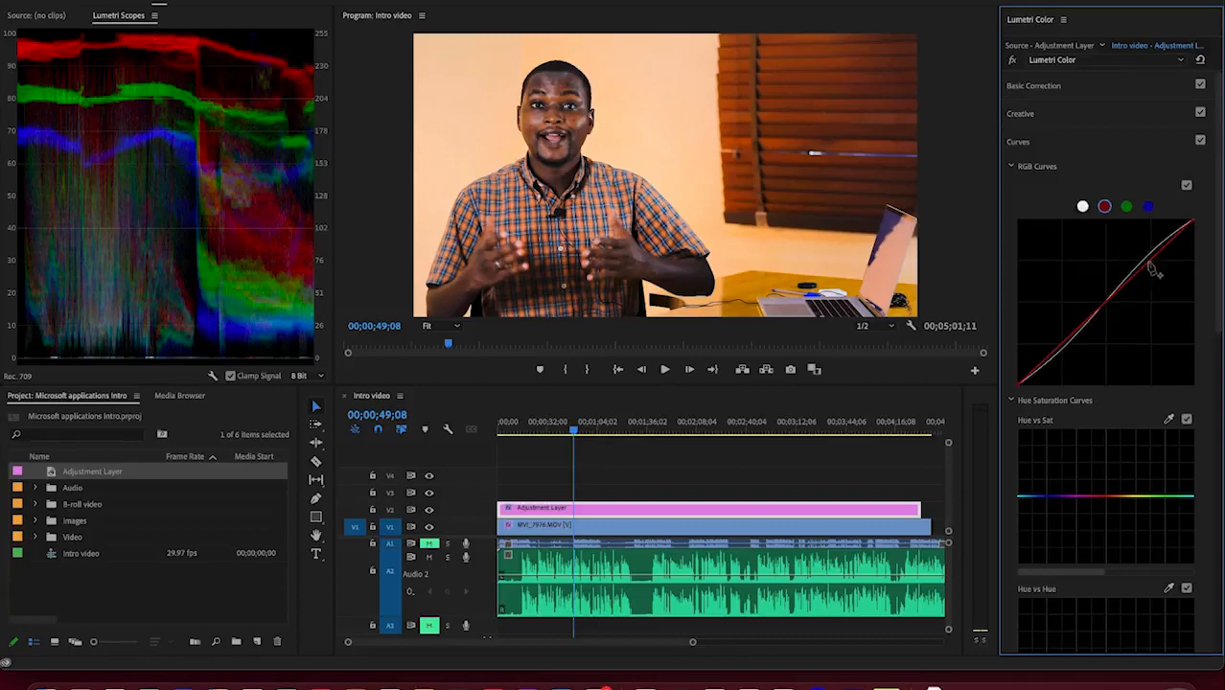
pyautogui.click(1129, 207)
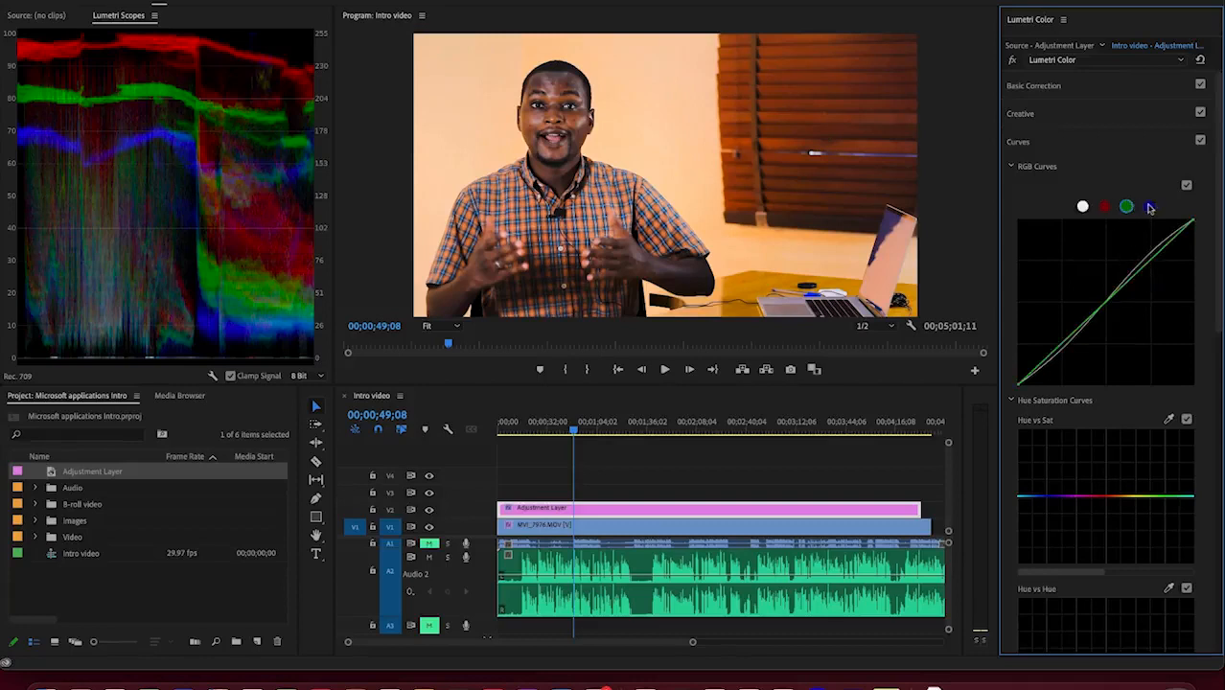
pyautogui.click(1148, 207)
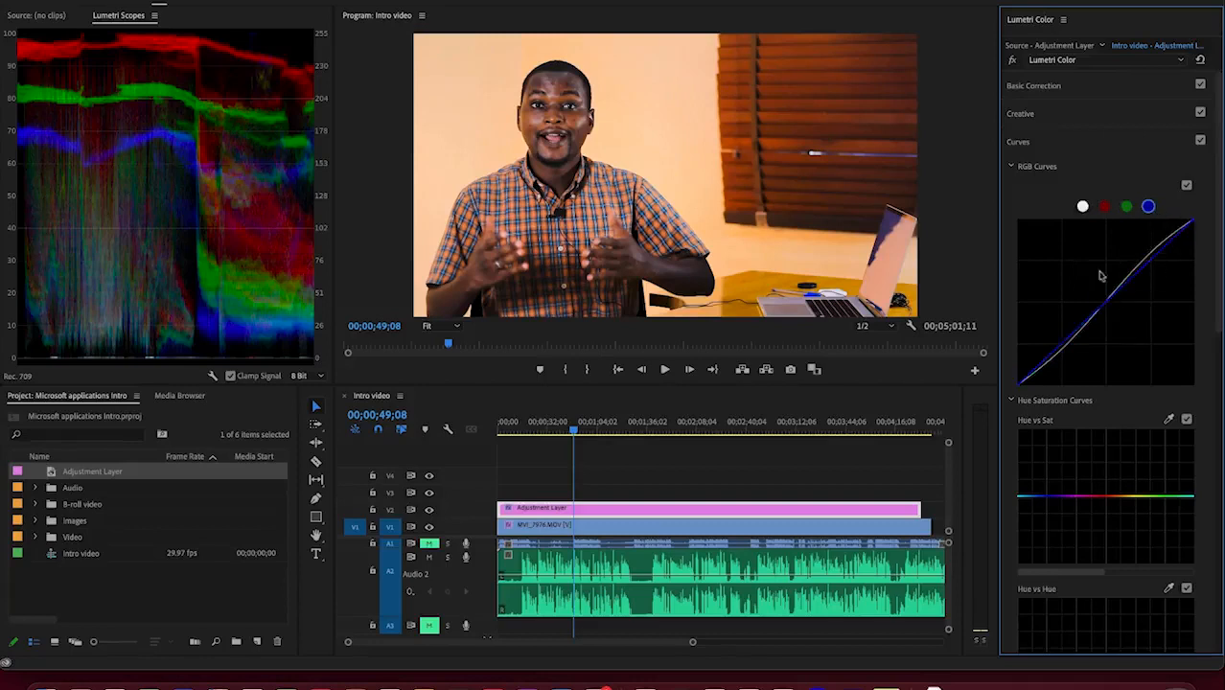
pyautogui.click(1187, 185)
pyautogui.click(1187, 186)
pyautogui.click(1186, 185)
pyautogui.click(1186, 186)
pyautogui.click(1187, 186)
pyautogui.click(1186, 186)
pyautogui.click(1187, 186)
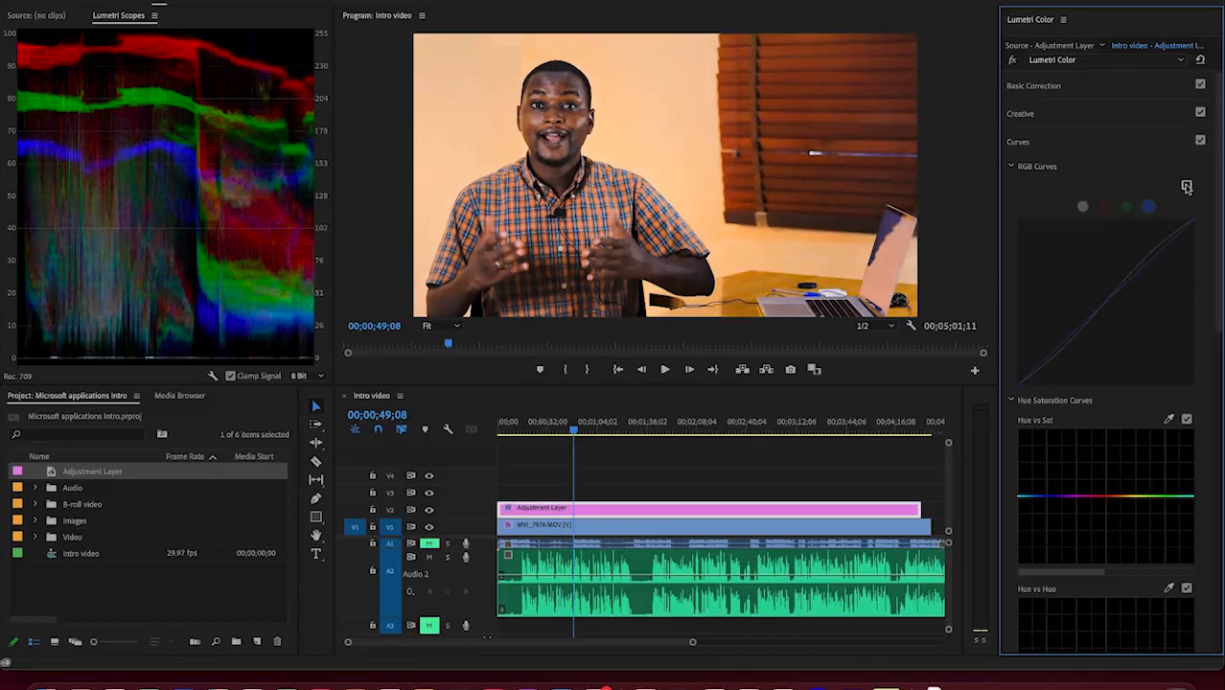
pyautogui.click(1187, 186)
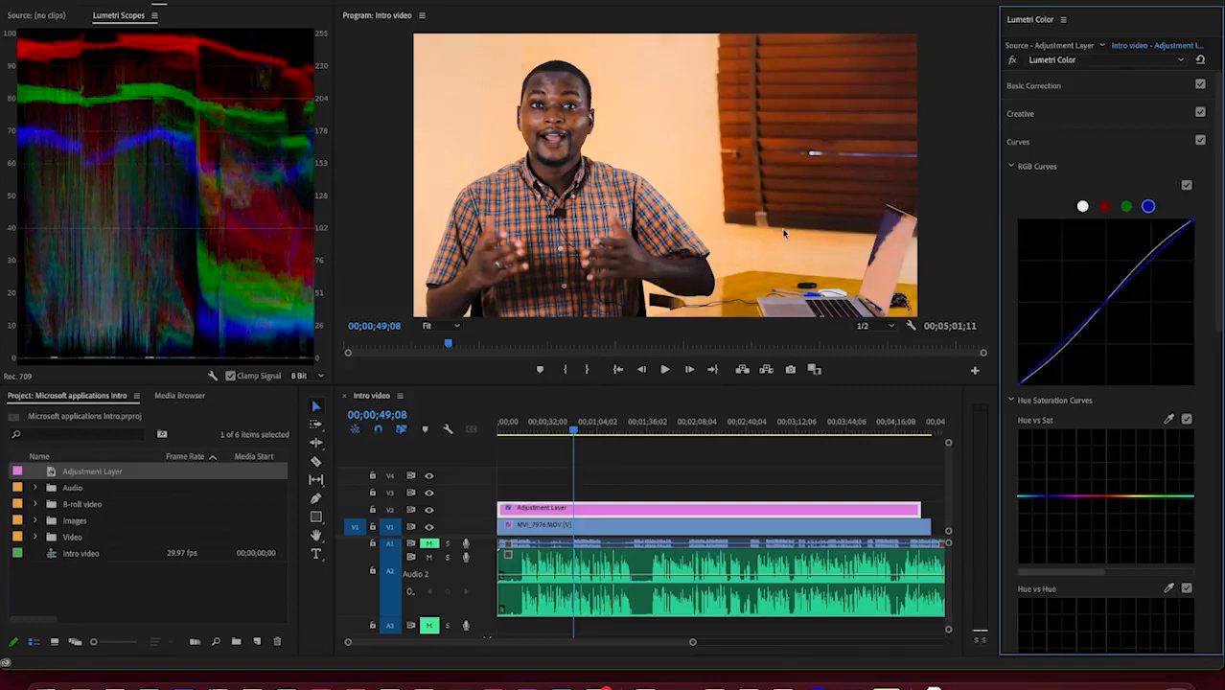
# Step: Look over the hue saturation curves, and compare the picture with the whole Lumetri Color effect off and on
pyautogui.scroll(-1, 1070, 495)
pyautogui.scroll(-6, 1071, 495)
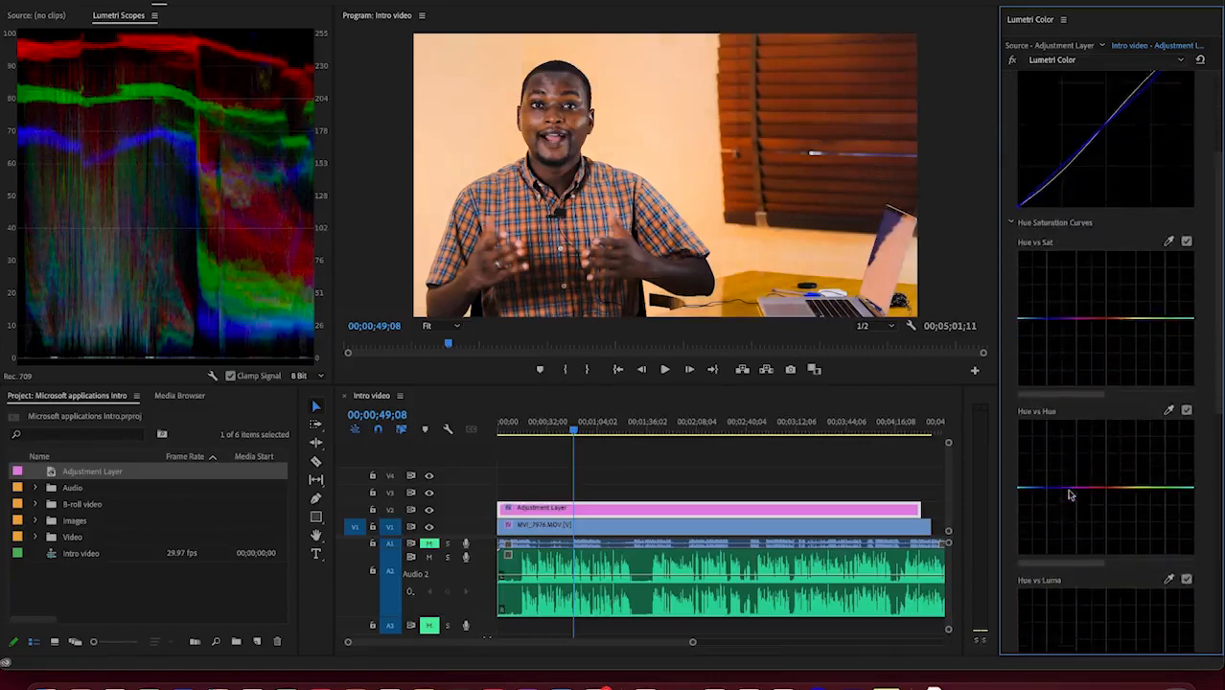
pyautogui.scroll(6, 1070, 494)
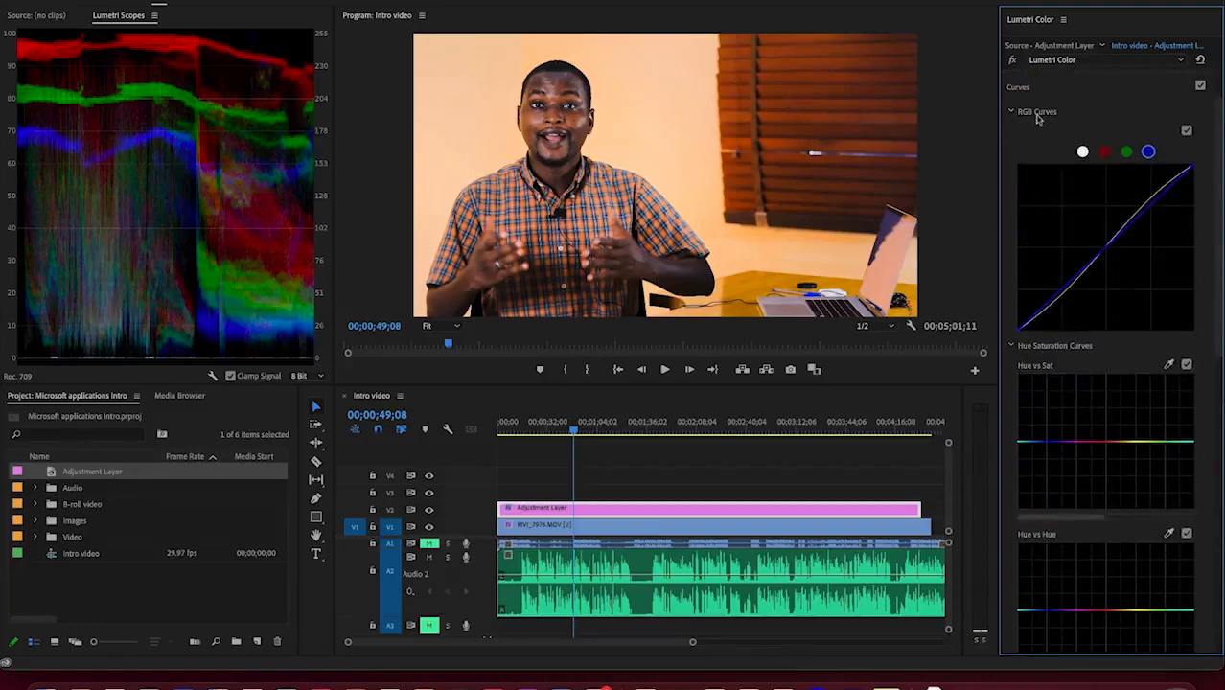
pyautogui.scroll(2, 1036, 116)
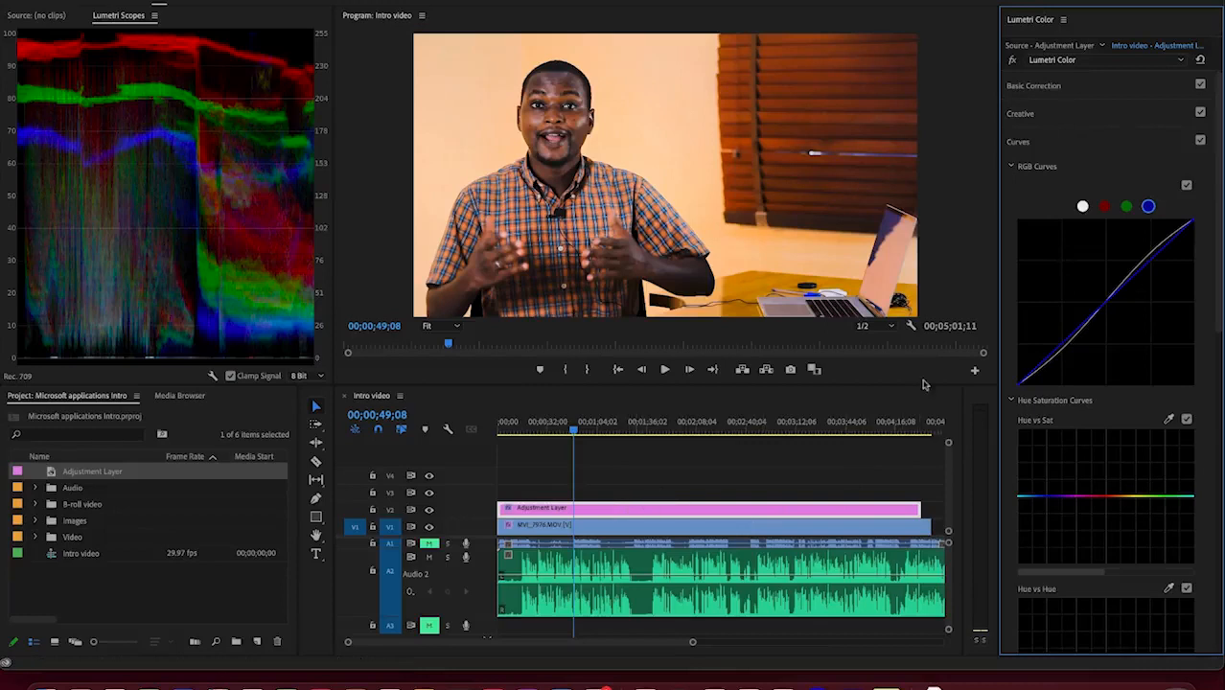
pyautogui.click(1013, 61)
pyautogui.click(1013, 60)
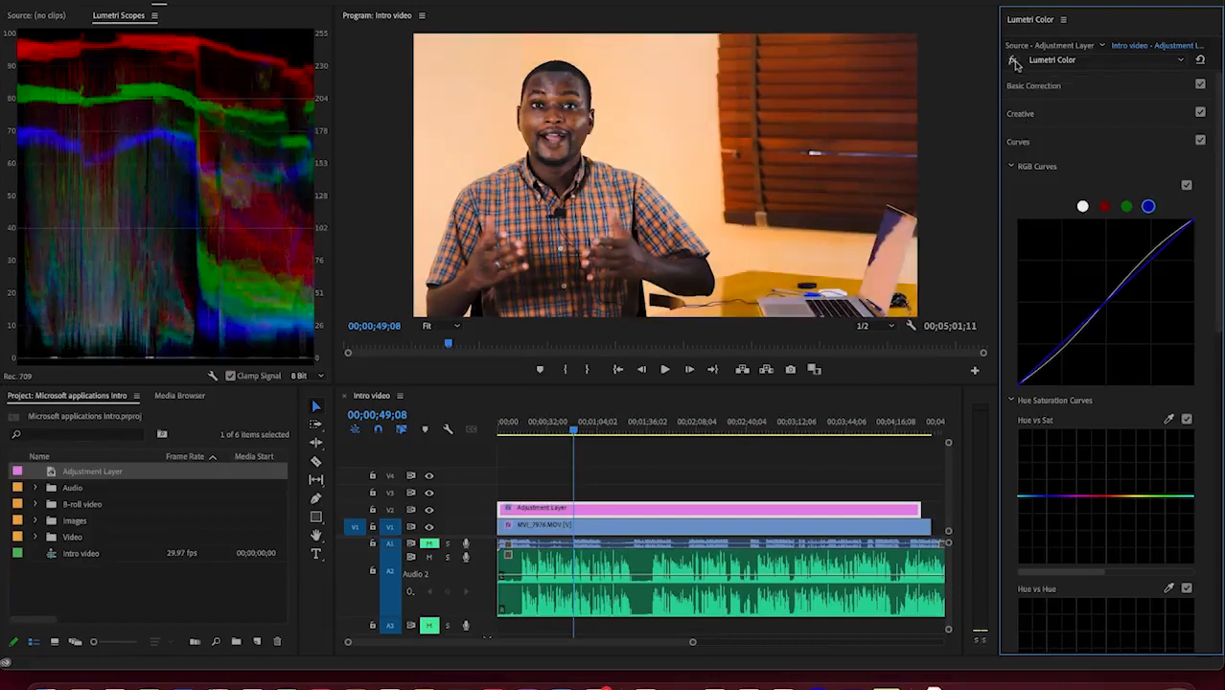
pyautogui.click(1013, 60)
pyautogui.click(1013, 60)
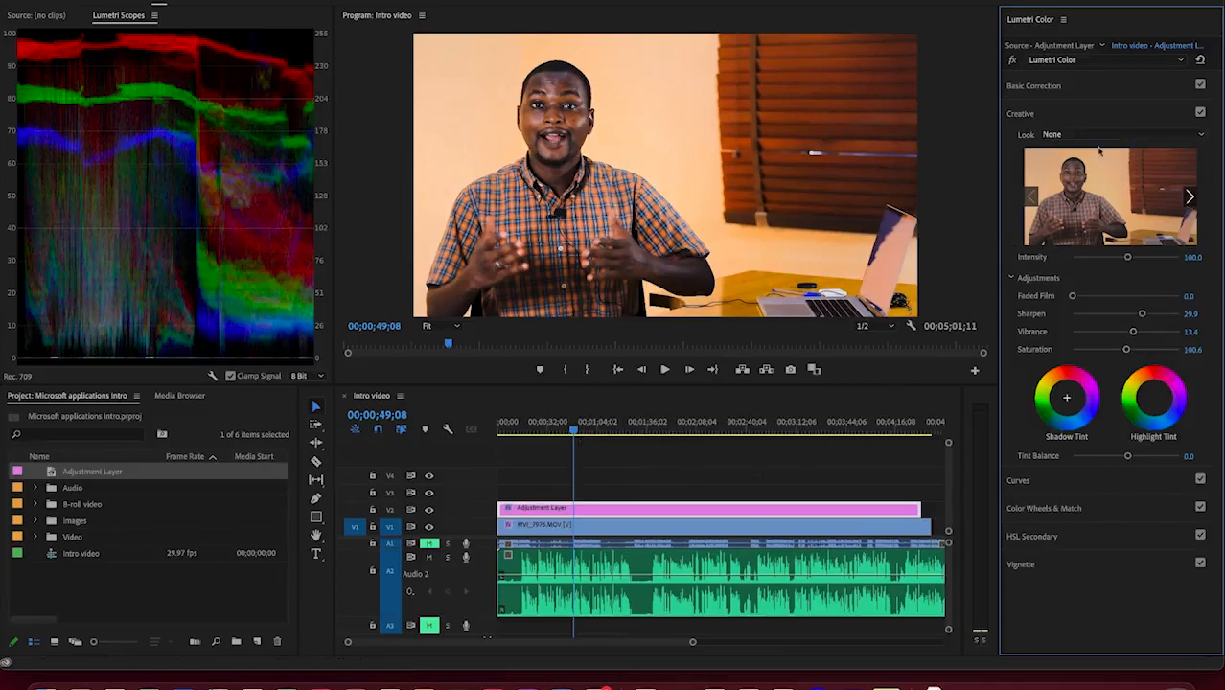
# Step: Save the adjustment layer's Lumetri Color settings as a preset with a name starting with "My colour"
pyautogui.click(1064, 21)
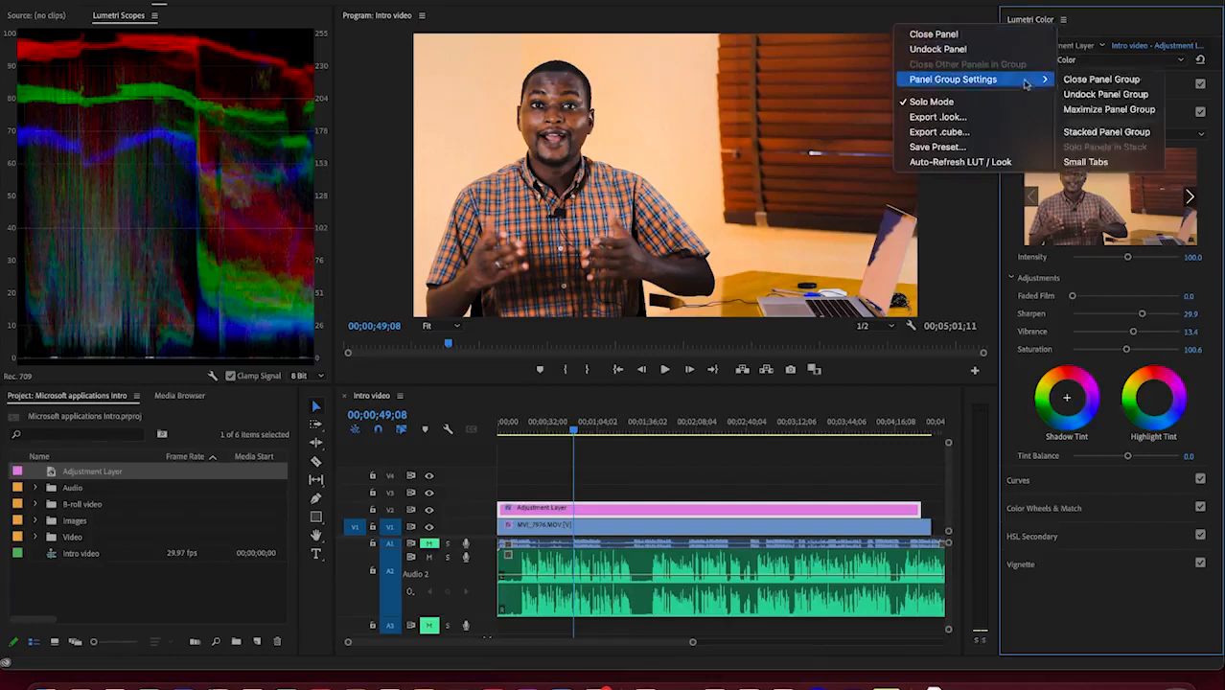
pyautogui.click(994, 148)
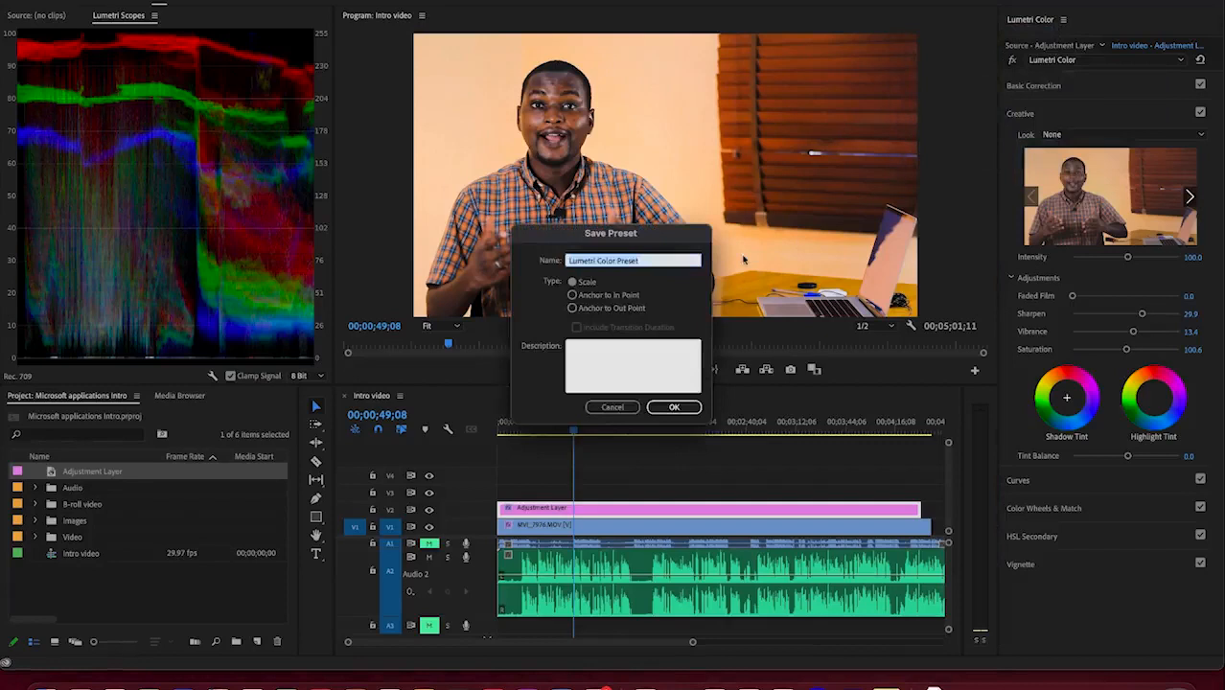
pyautogui.write('My')
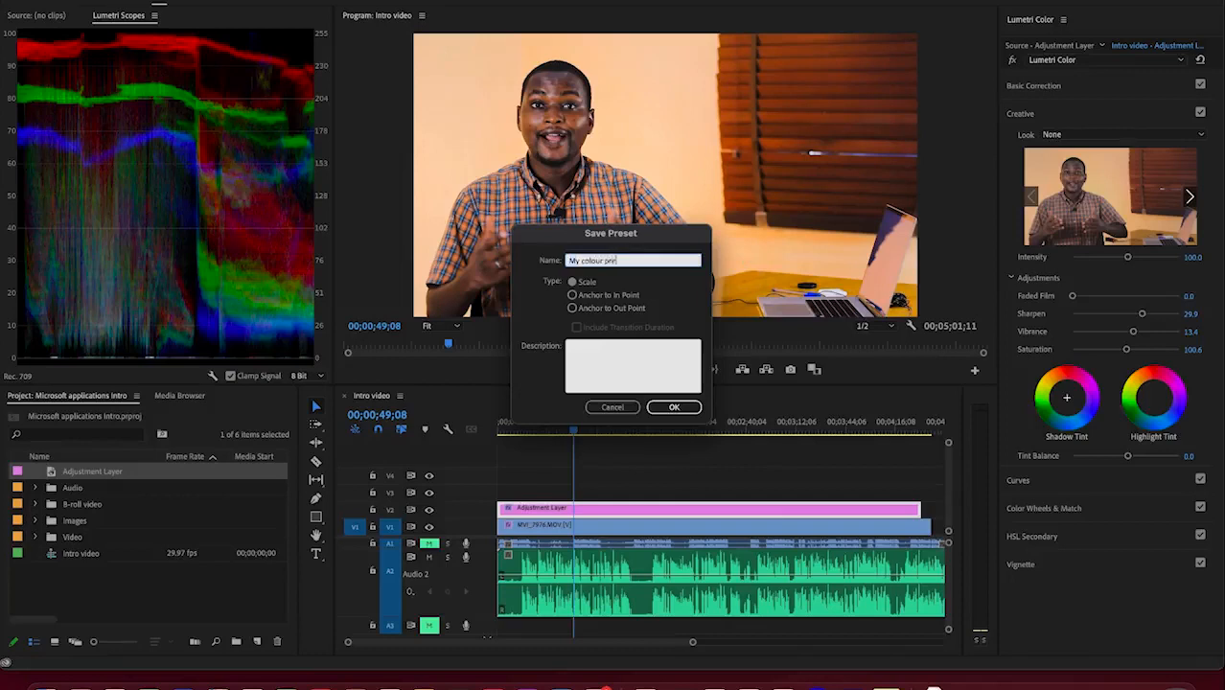
pyautogui.click(656, 407)
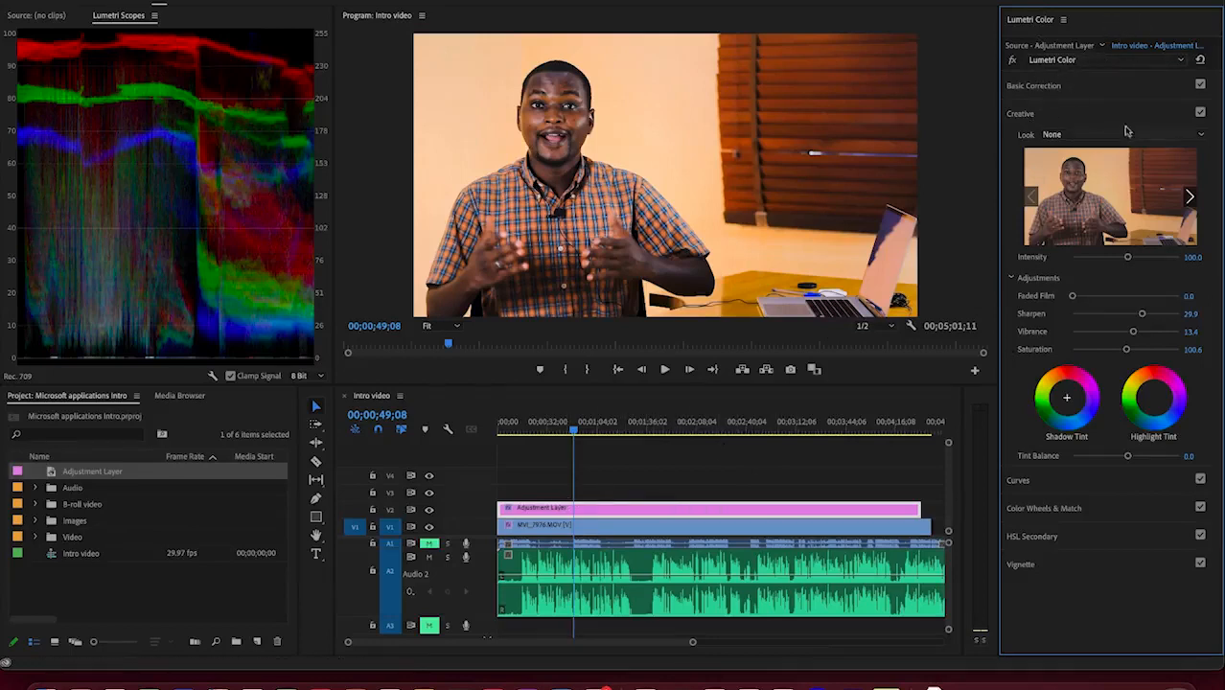
# Step: Try the SL CROSS NDR creative look on the adjustment layer
pyautogui.click(1090, 136)
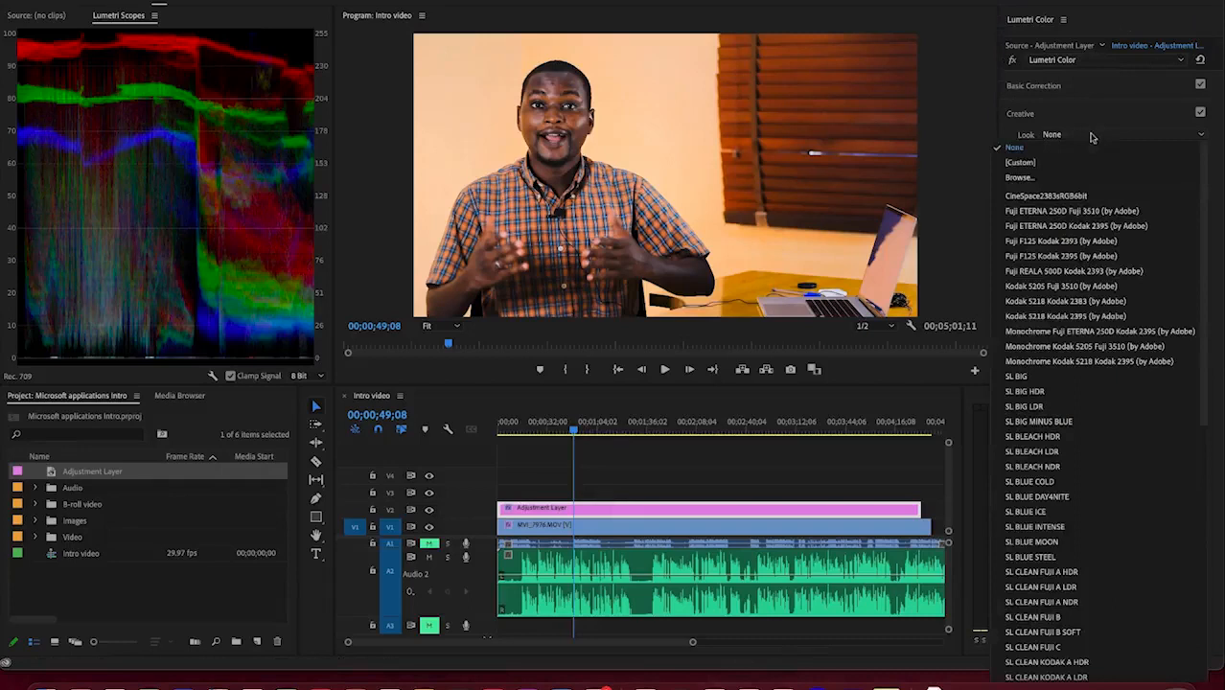
pyautogui.click(1035, 151)
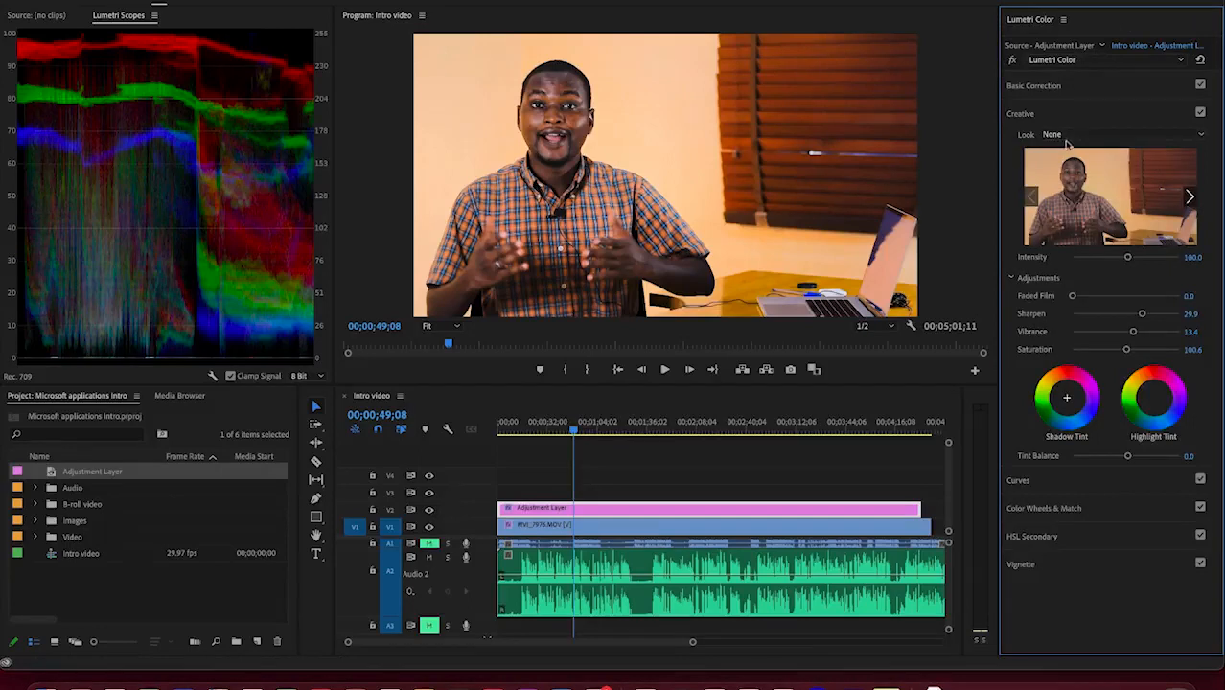
pyautogui.click(1070, 134)
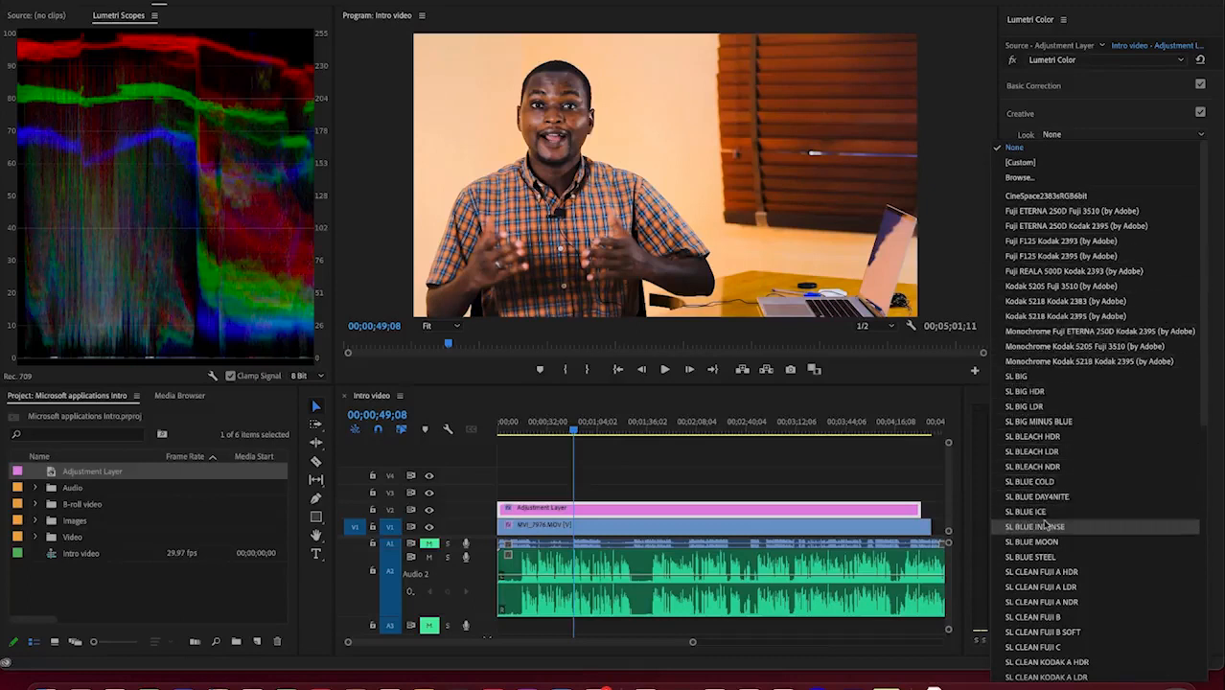
pyautogui.scroll(-10, 1047, 526)
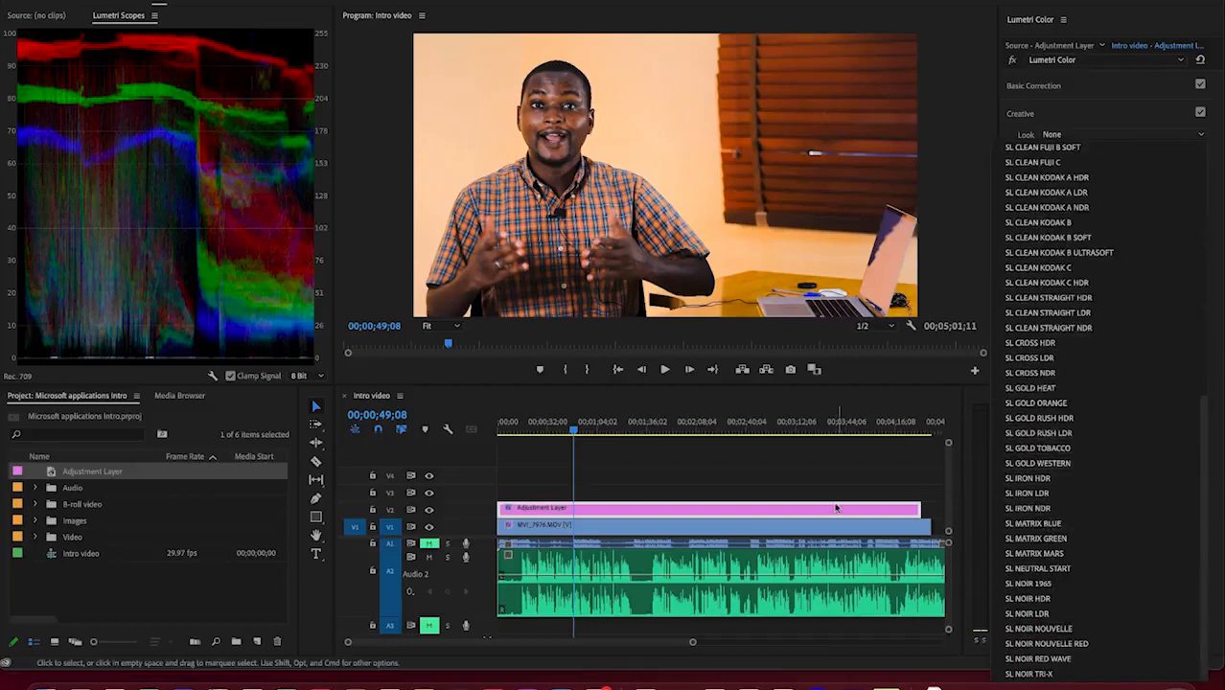
pyautogui.click(1047, 373)
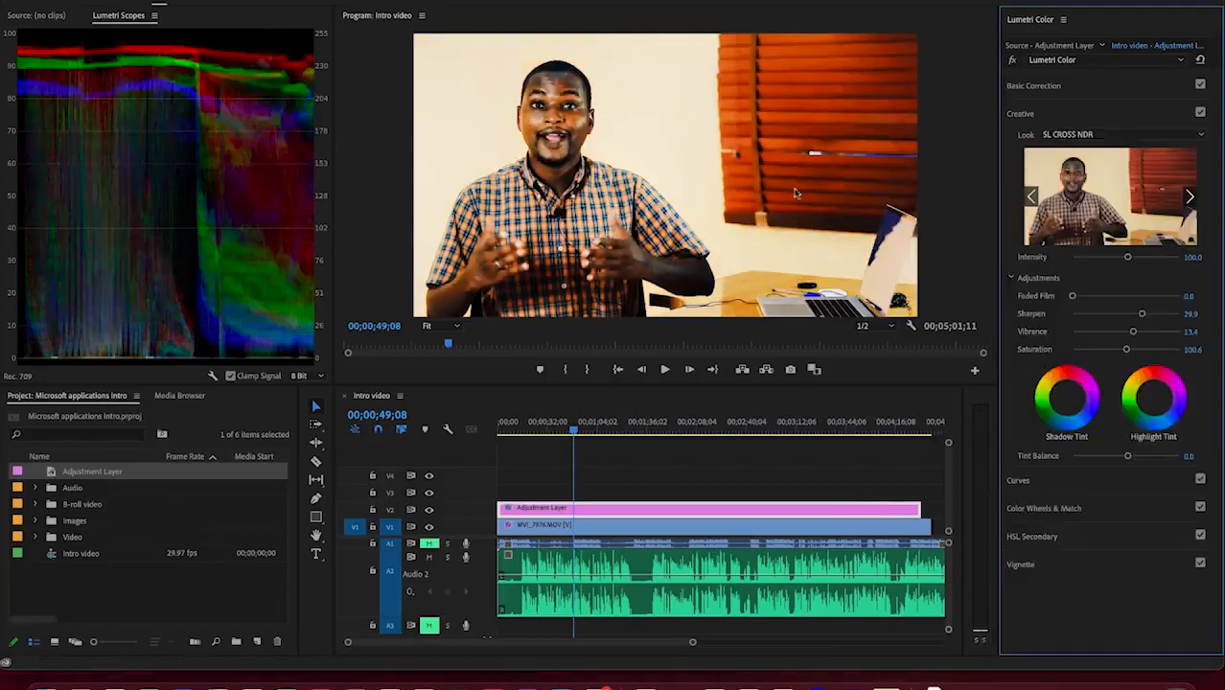
# Step: Try the SL CLEAN KODAK A NDR and SL CLEAN KODAK A HDR looks, and return the look to None
pyautogui.click(1095, 136)
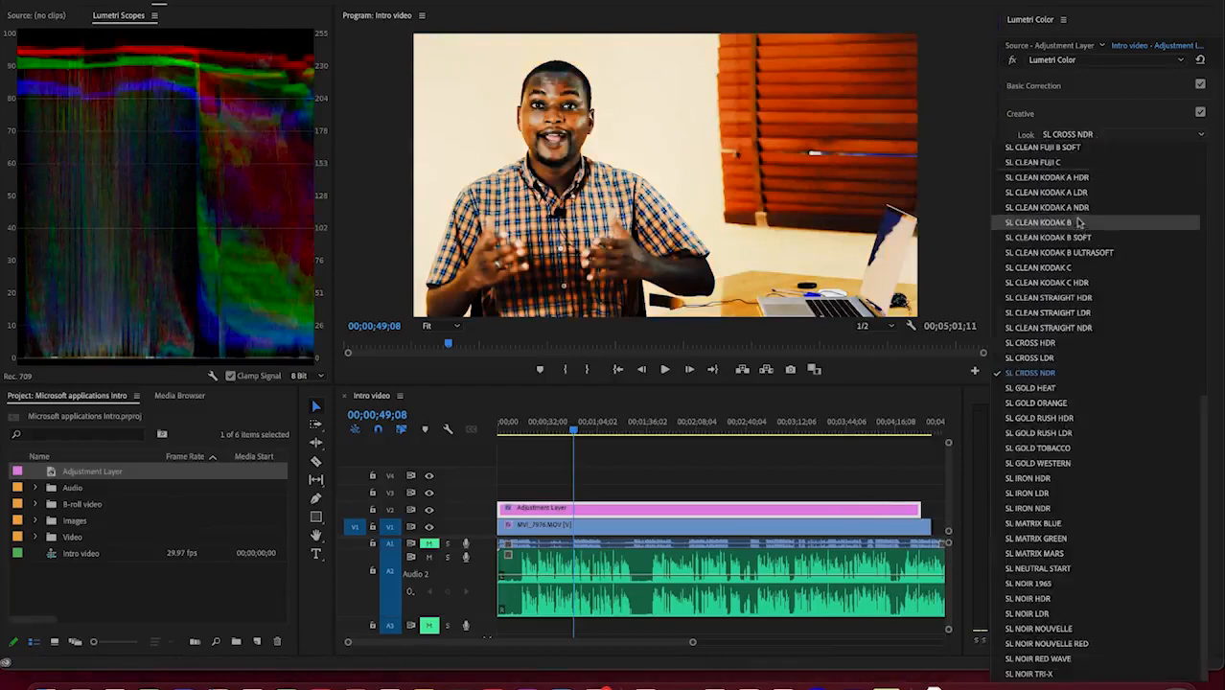
pyautogui.click(1076, 206)
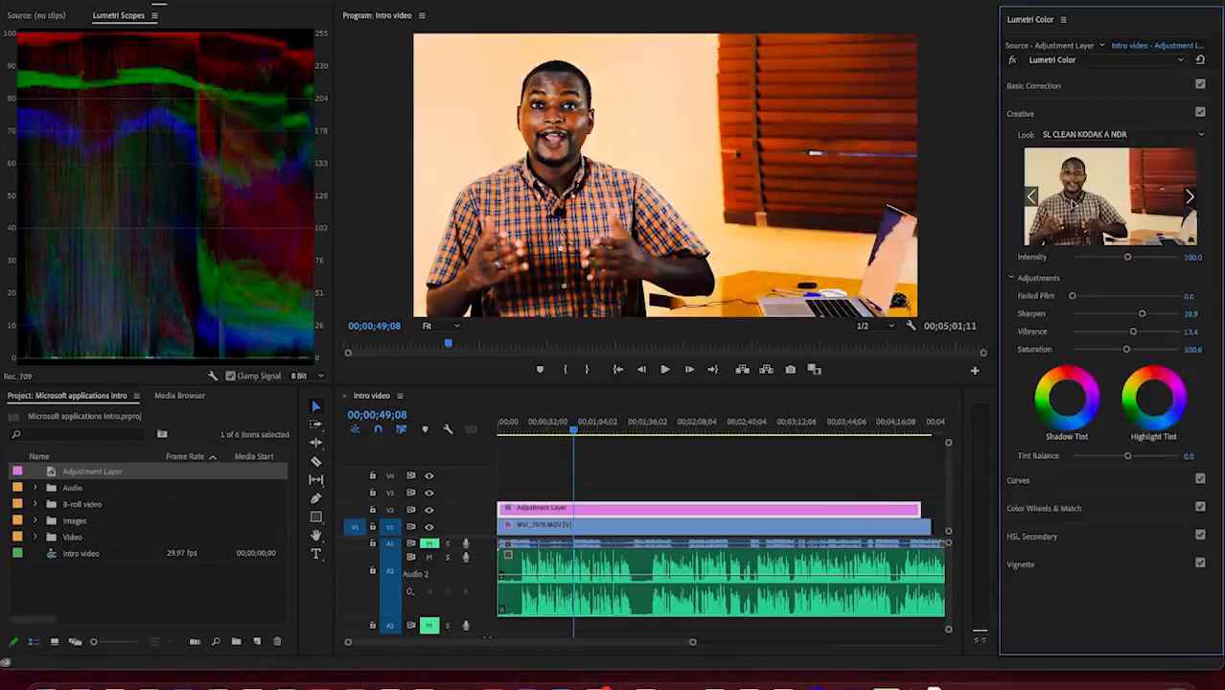
pyautogui.click(1088, 136)
pyautogui.click(1072, 184)
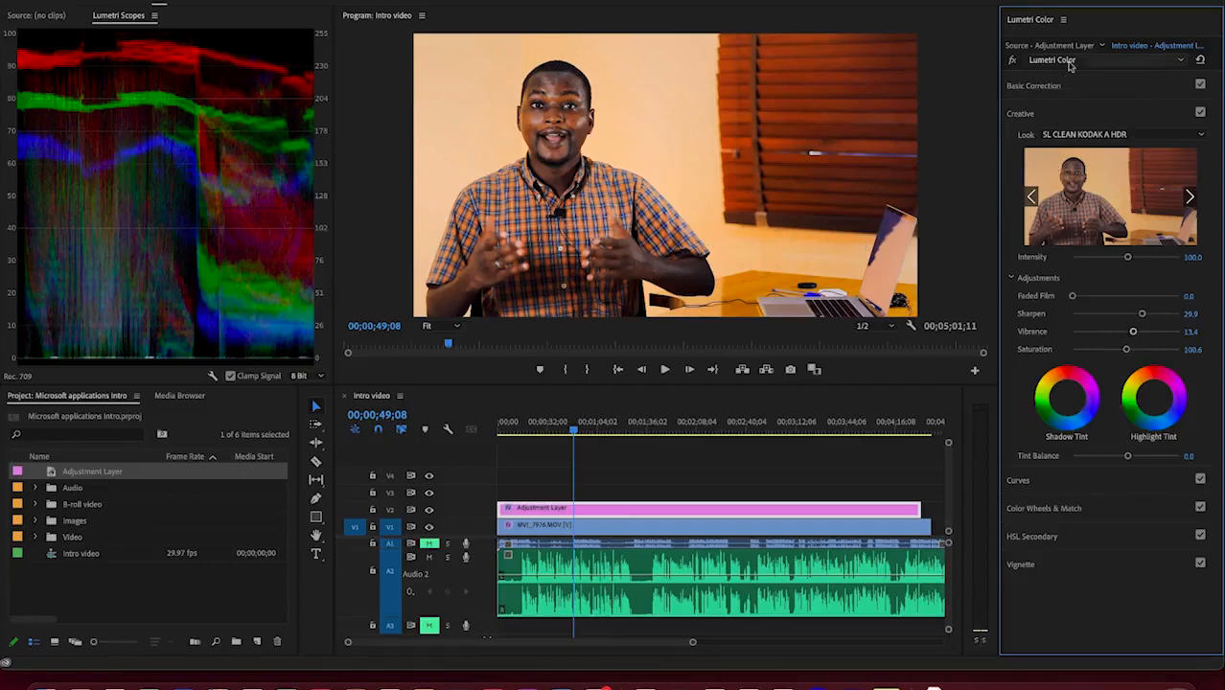
pyautogui.click(1093, 134)
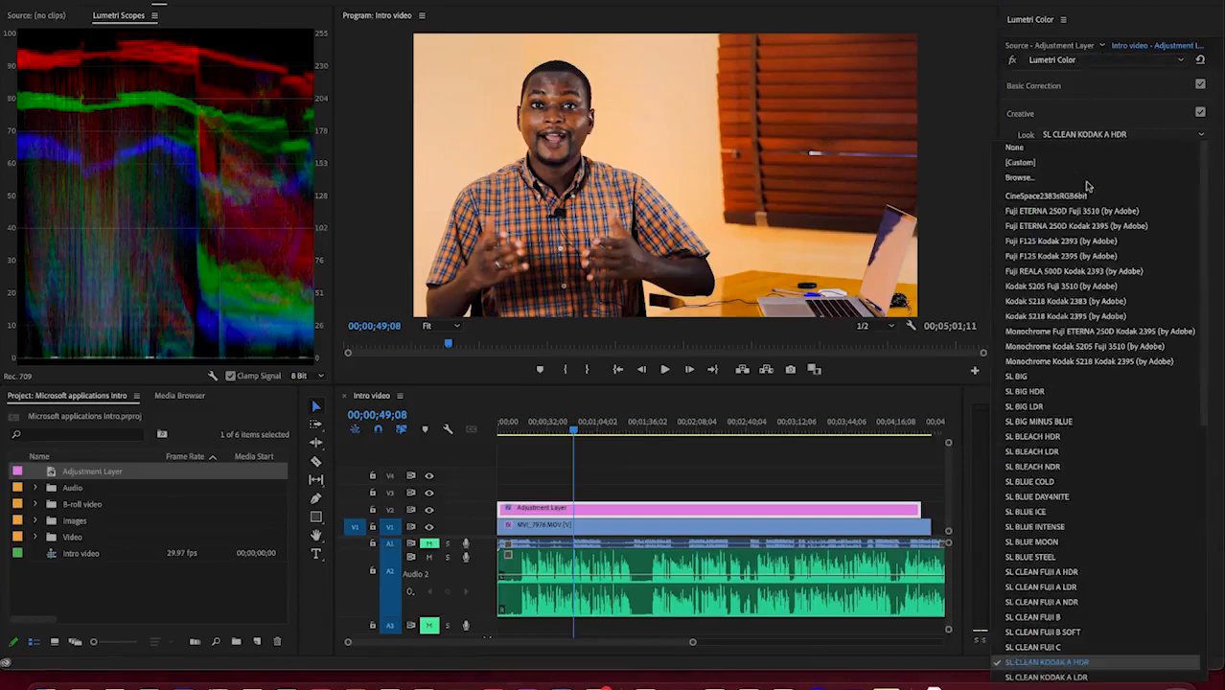
pyautogui.click(1055, 146)
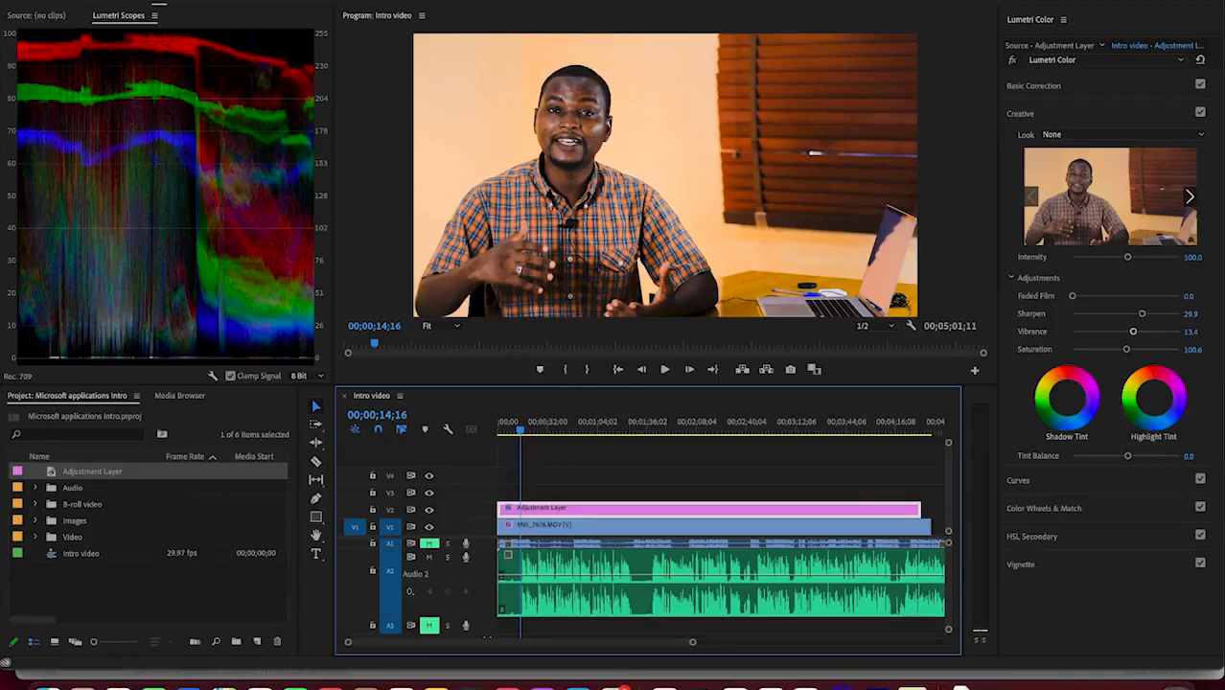
pyautogui.click(330, 1)
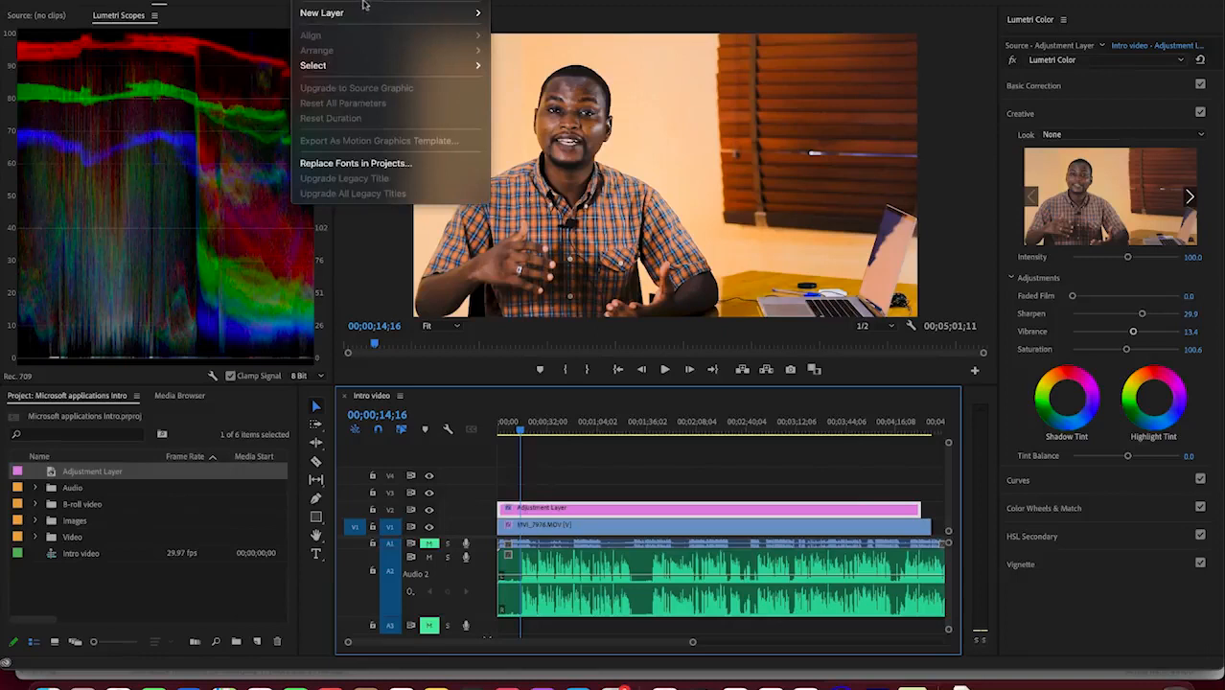
pyautogui.moveTo(370, 12)
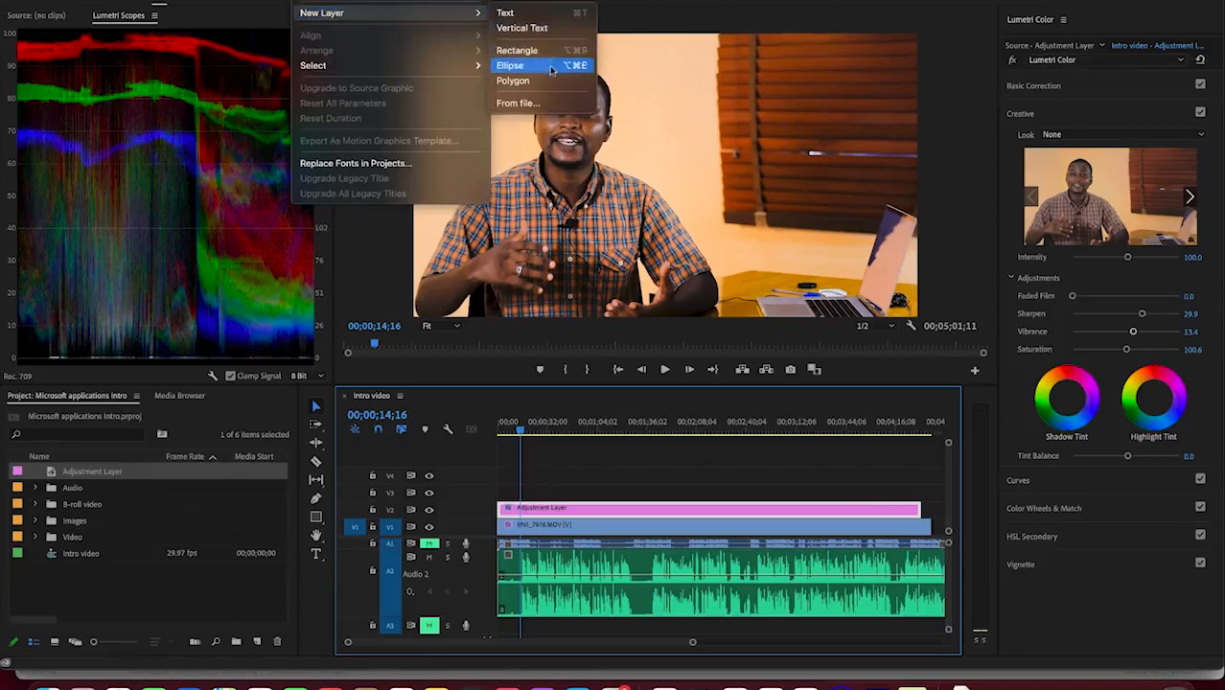
pyautogui.moveTo(430, 61)
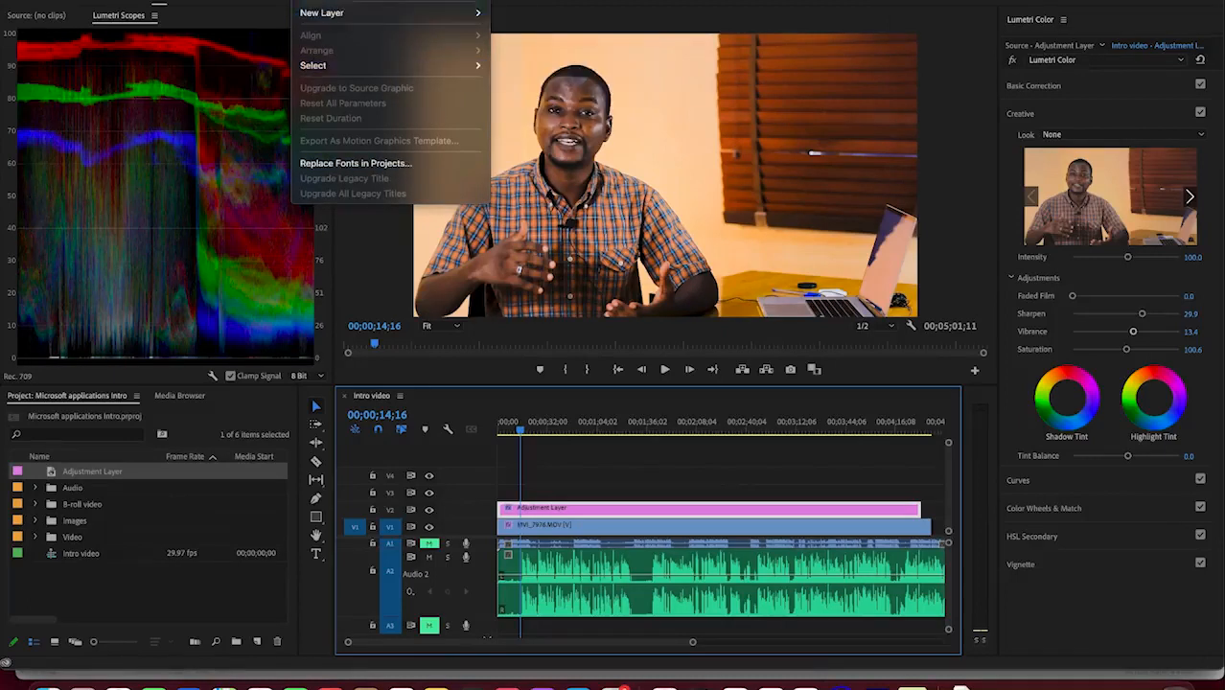
pyautogui.press('Escape')
# Step: Open Essential Graphics and browse the available title, caption and lower third templates
pyautogui.click(434, 1)
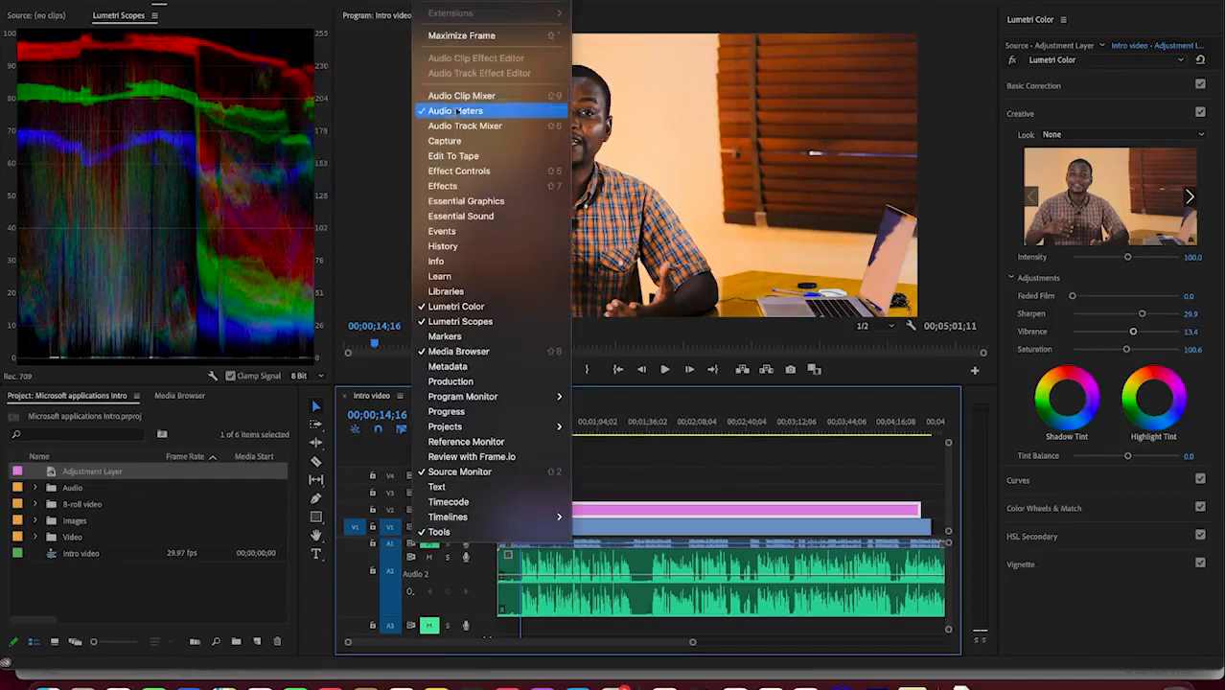
pyautogui.click(478, 206)
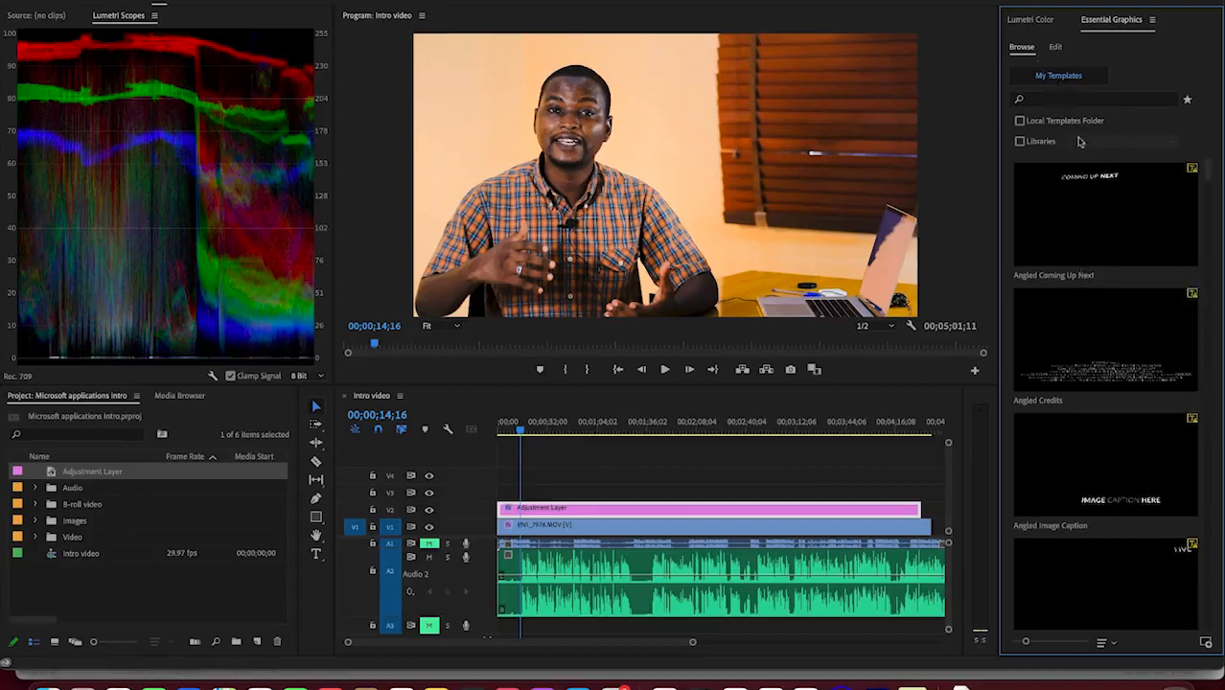
pyautogui.scroll(-4, 1088, 379)
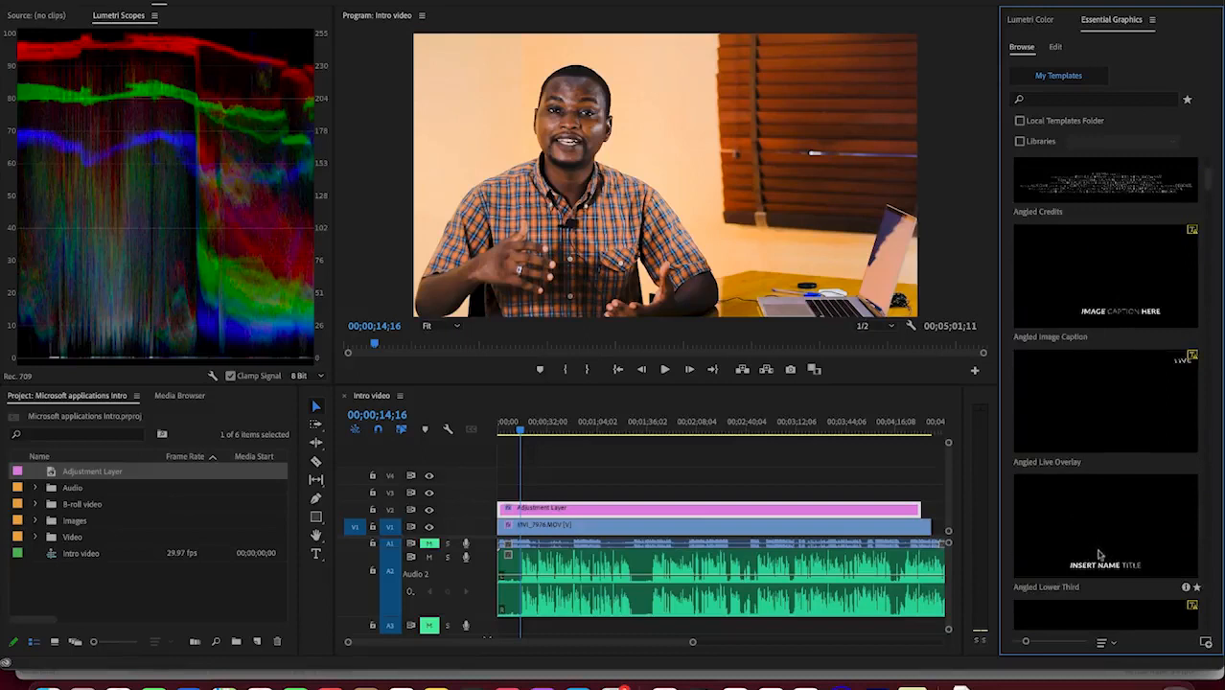
pyautogui.scroll(-5, 1099, 554)
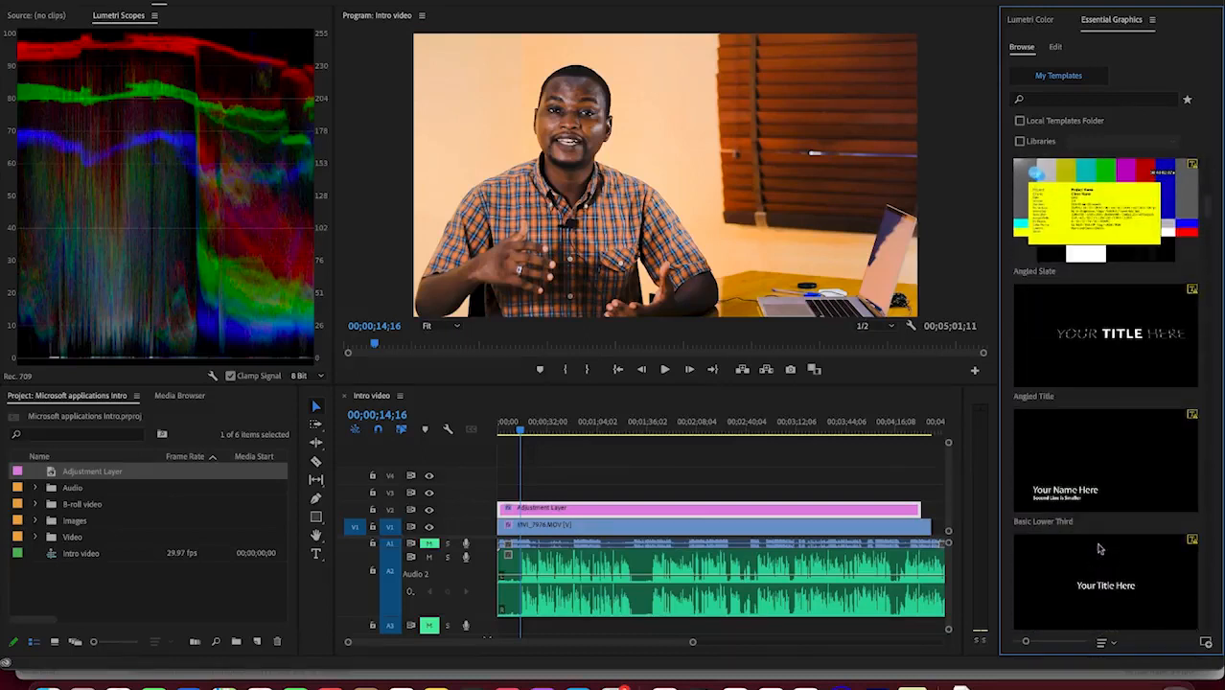
pyautogui.scroll(-2, 1107, 359)
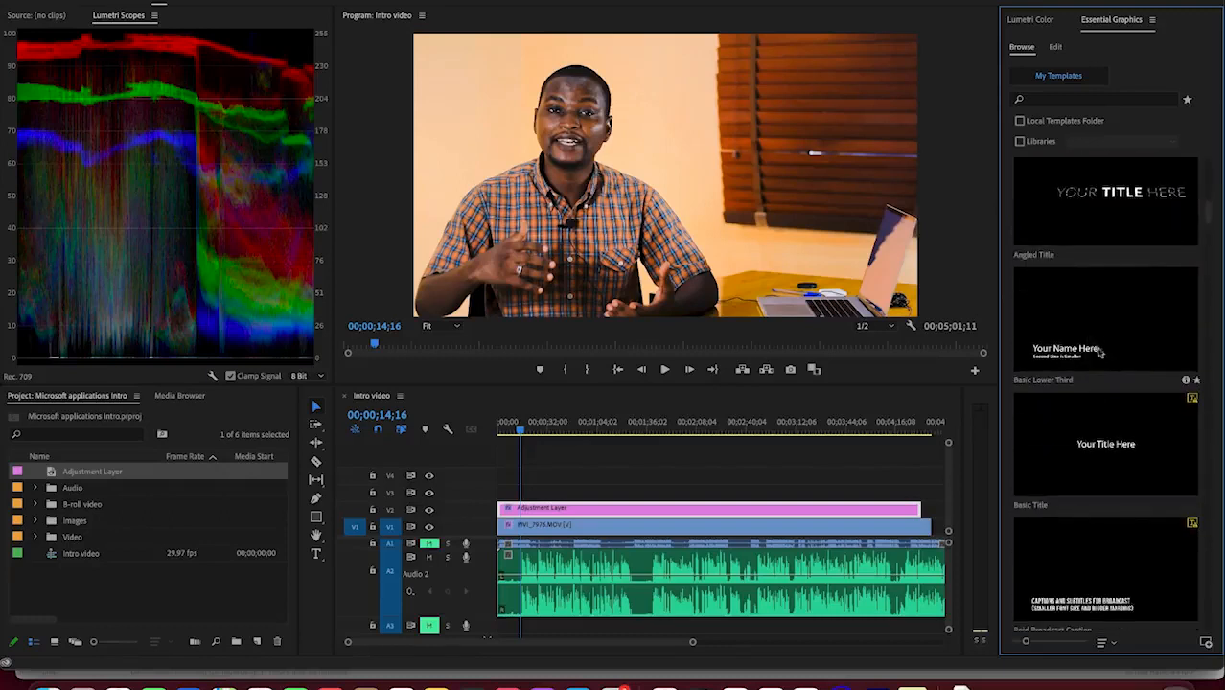
pyautogui.scroll(-4, 1100, 360)
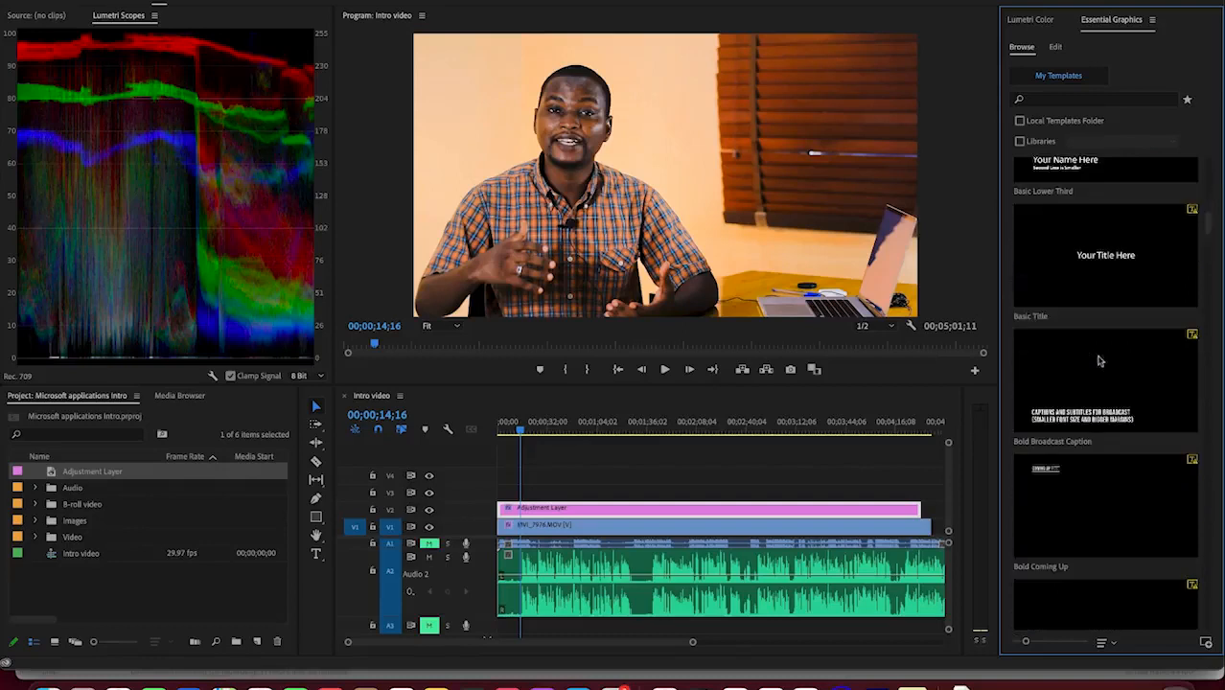
pyautogui.scroll(-2, 1099, 360)
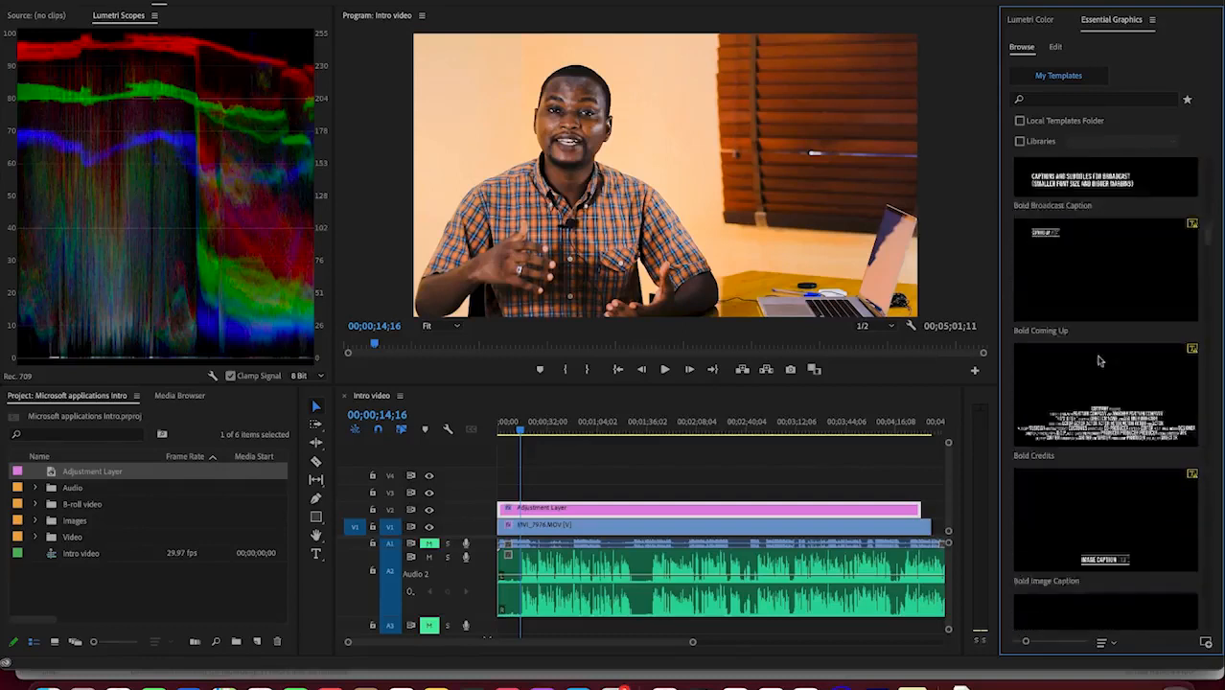
pyautogui.scroll(-5, 1084, 288)
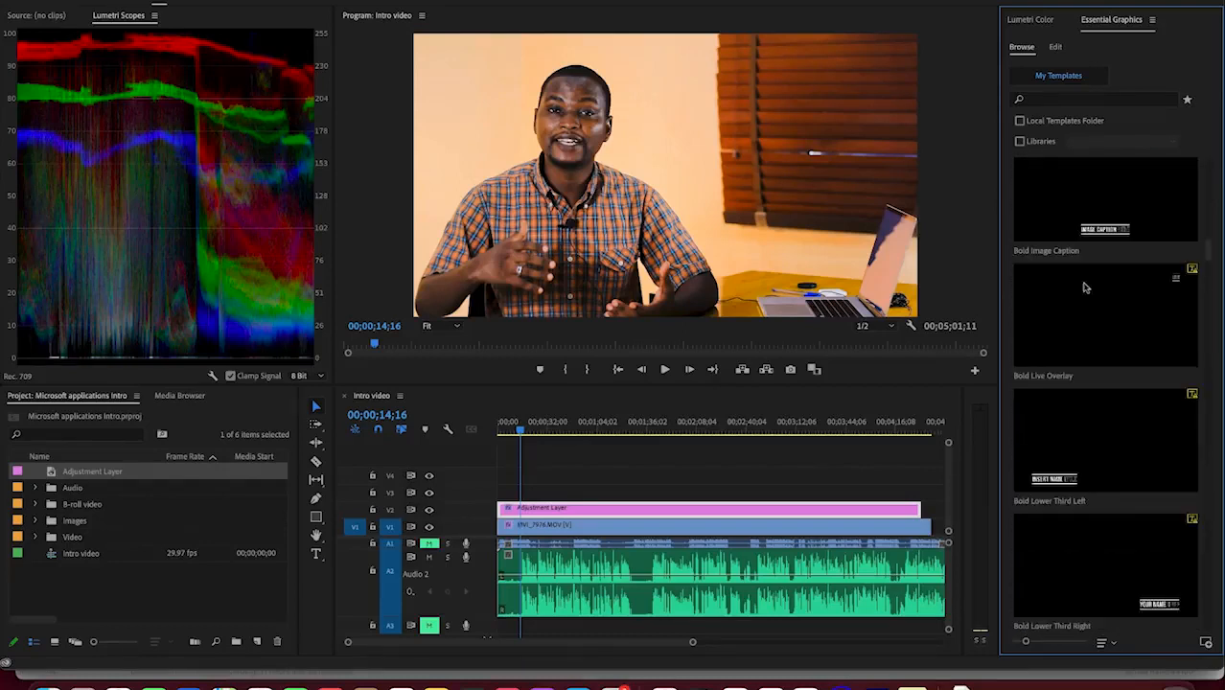
pyautogui.scroll(-8, 1085, 287)
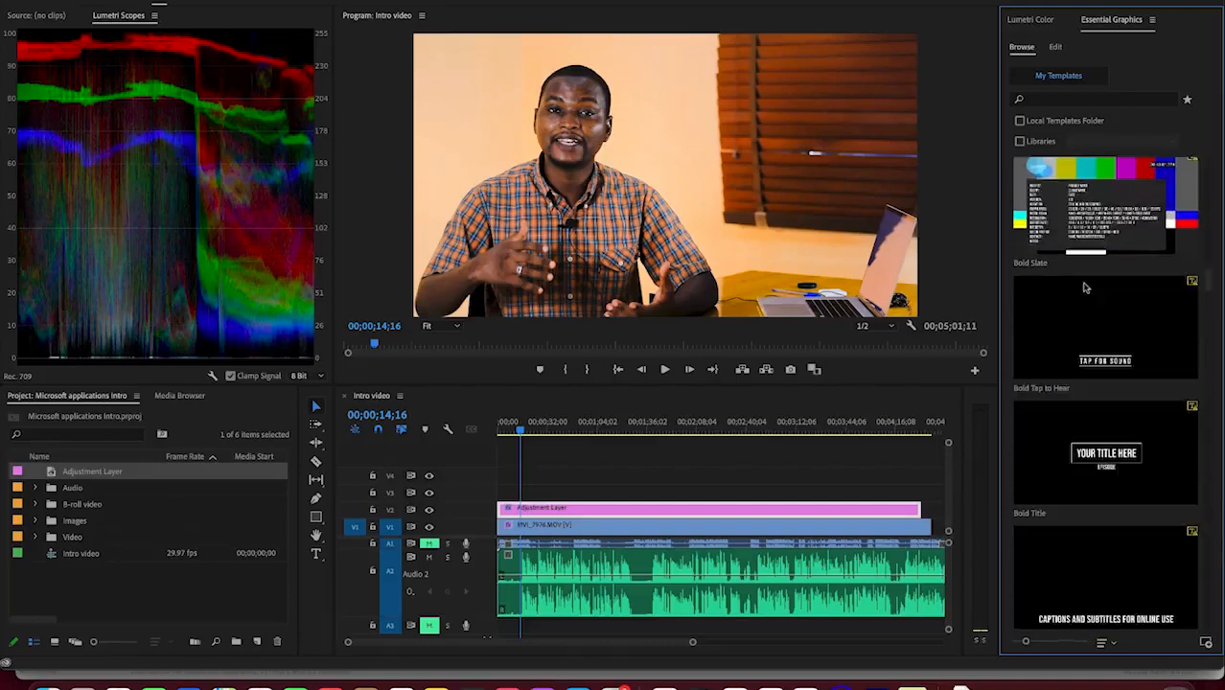
pyautogui.scroll(-7, 1085, 287)
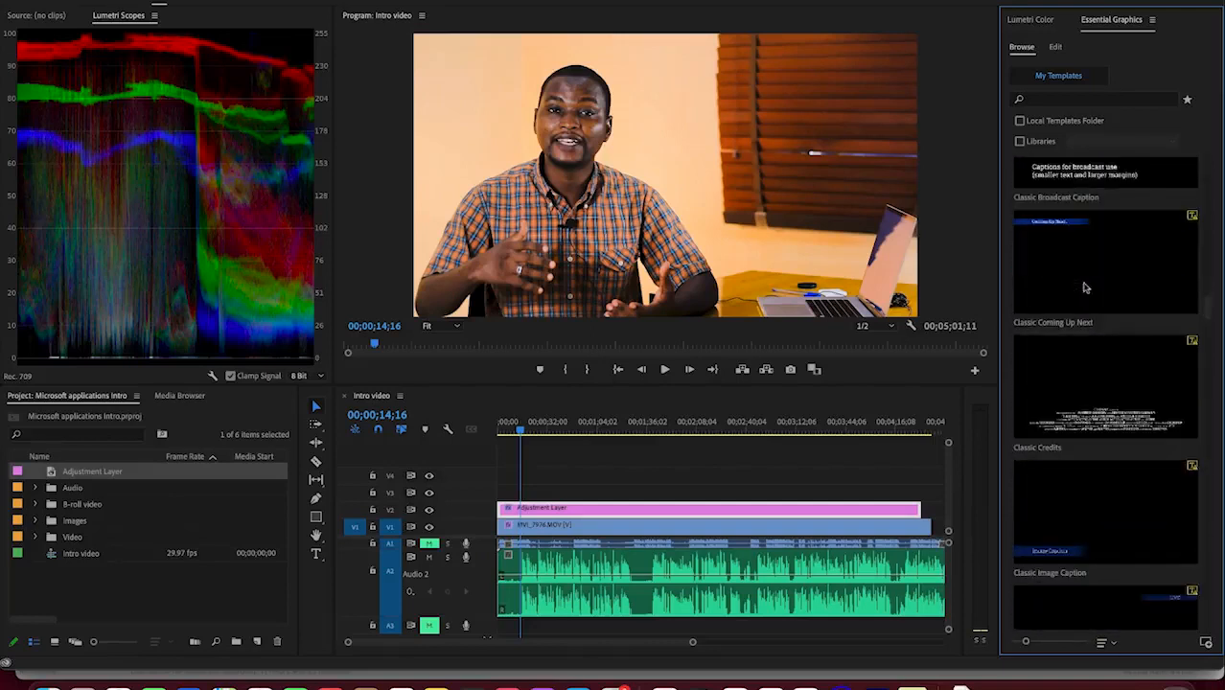
pyautogui.scroll(-7, 1085, 288)
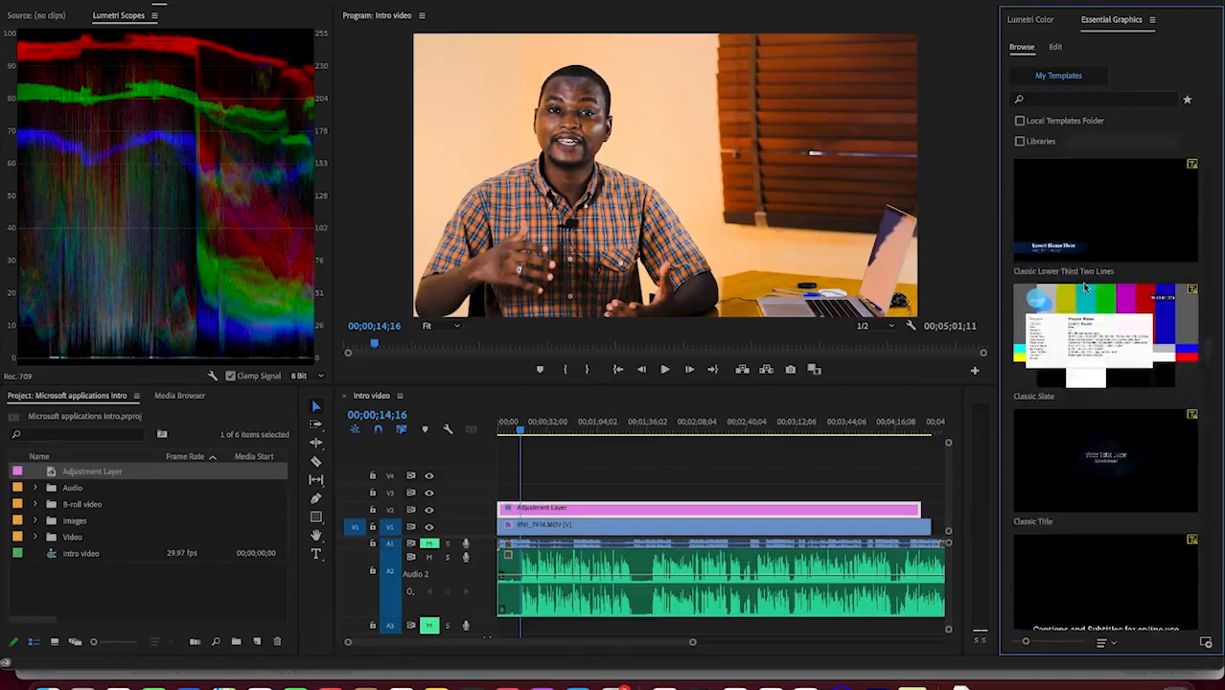
pyautogui.scroll(-6, 1084, 287)
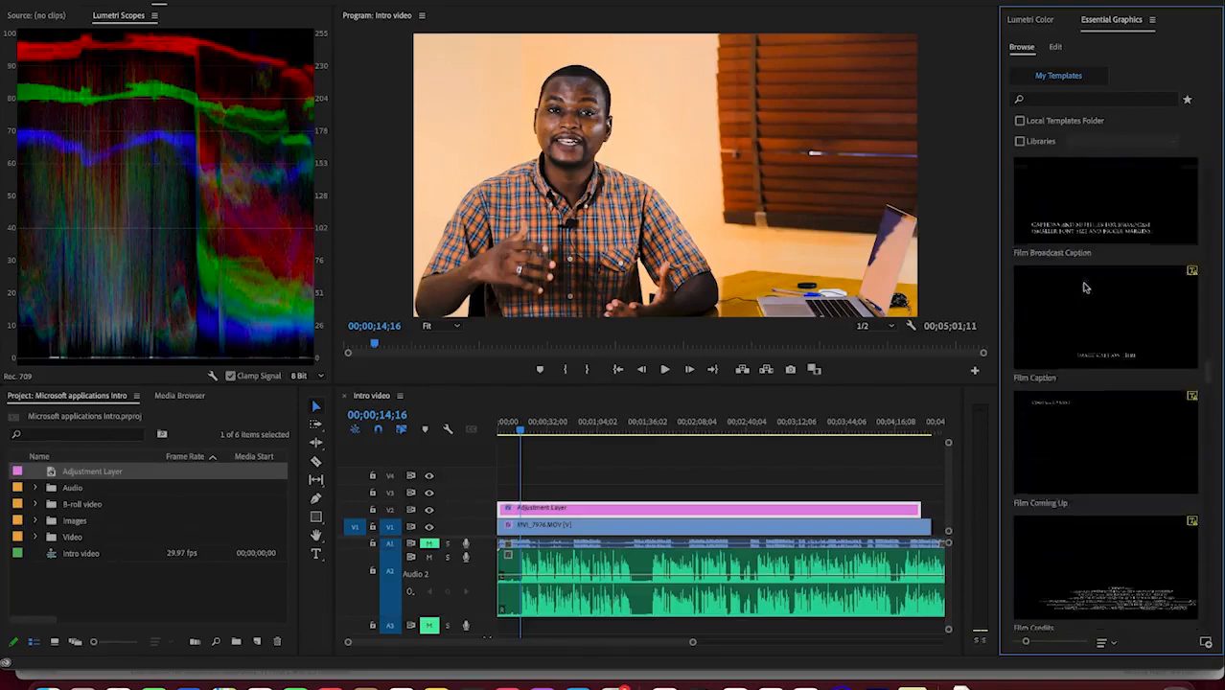
pyautogui.scroll(-5, 1085, 287)
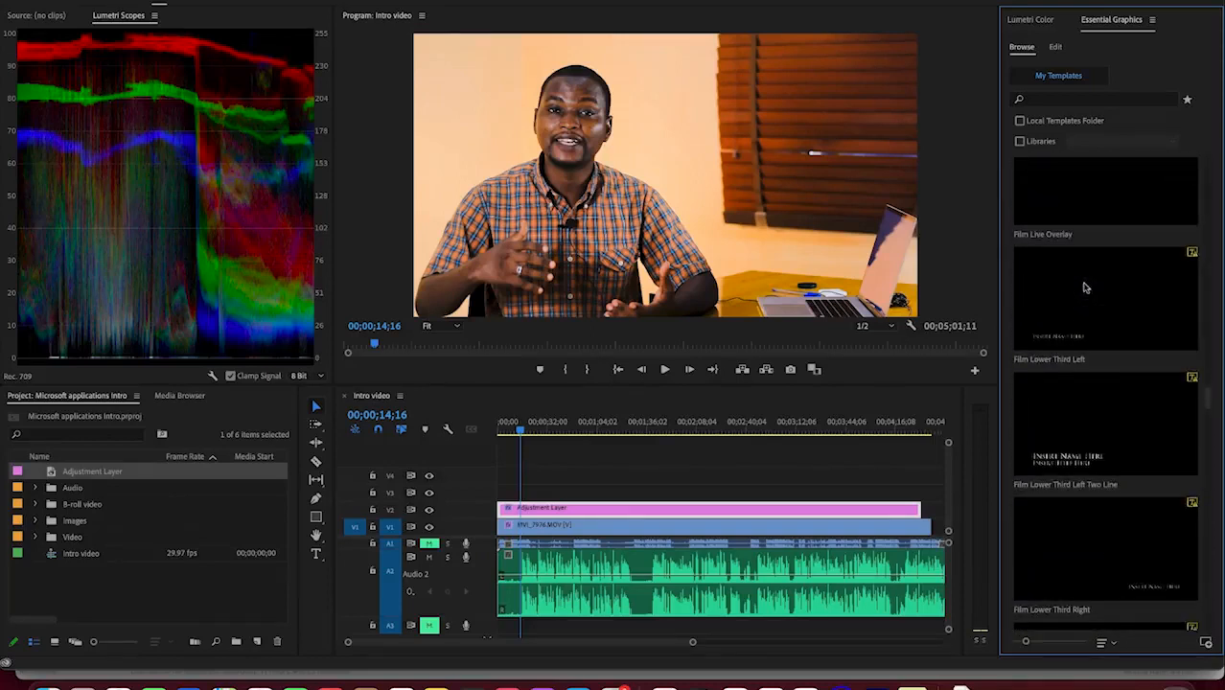
# Step: Place the Film Lower Third Left Two Line template on track V3 at the playhead, accepting the font substitution
pyautogui.scroll(5, 1085, 287)
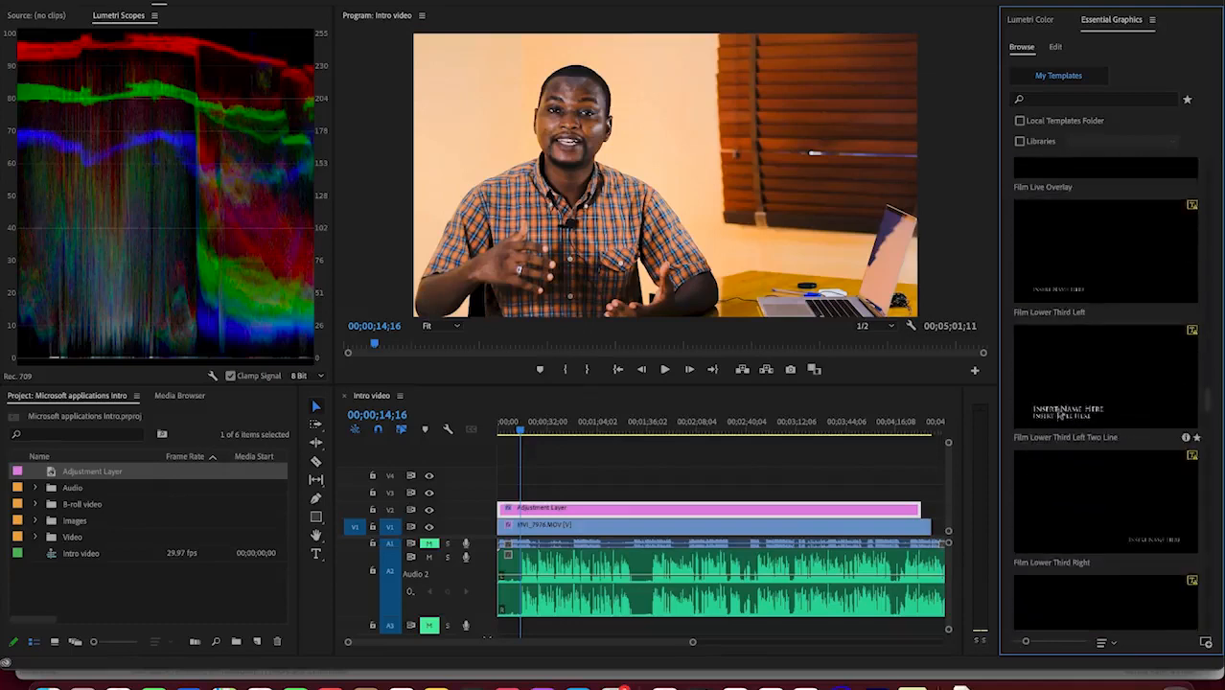
pyautogui.moveTo(1058, 414); pyautogui.dragTo(530, 493)
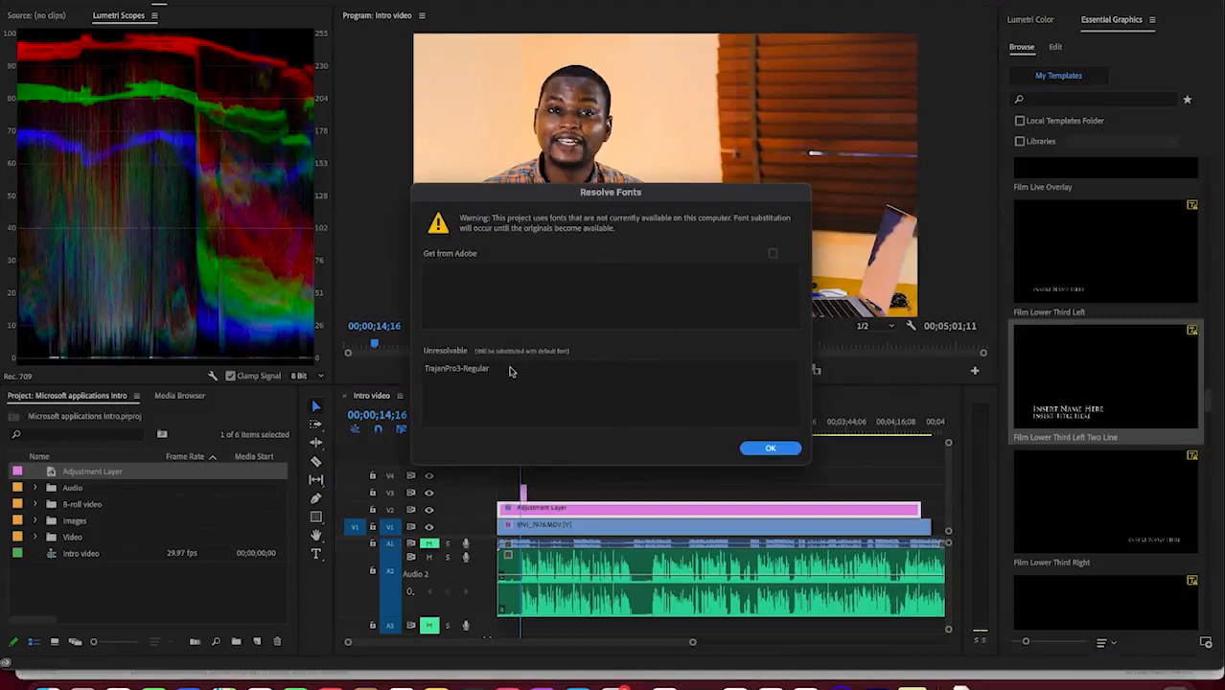
pyautogui.click(768, 449)
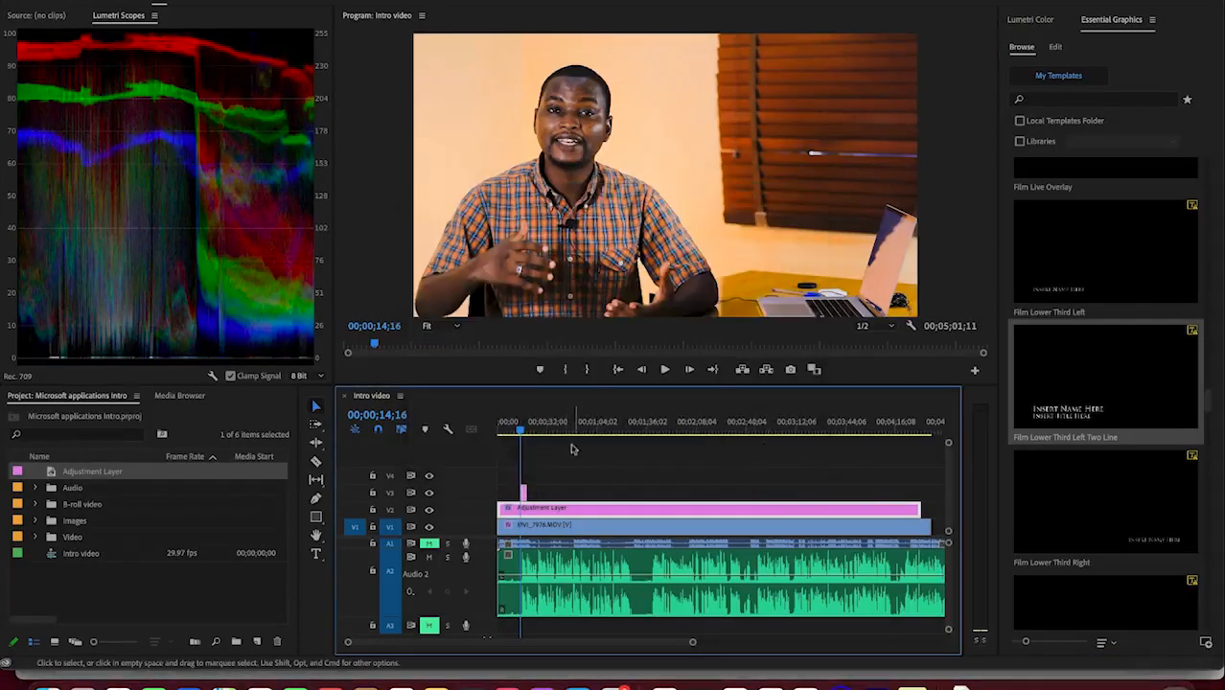
# Step: Replace the lower third's "Insert Name Here" line with the speaker's title and name
pyautogui.moveTo(521, 433); pyautogui.dragTo(528, 433)
pyautogui.click(573, 278)
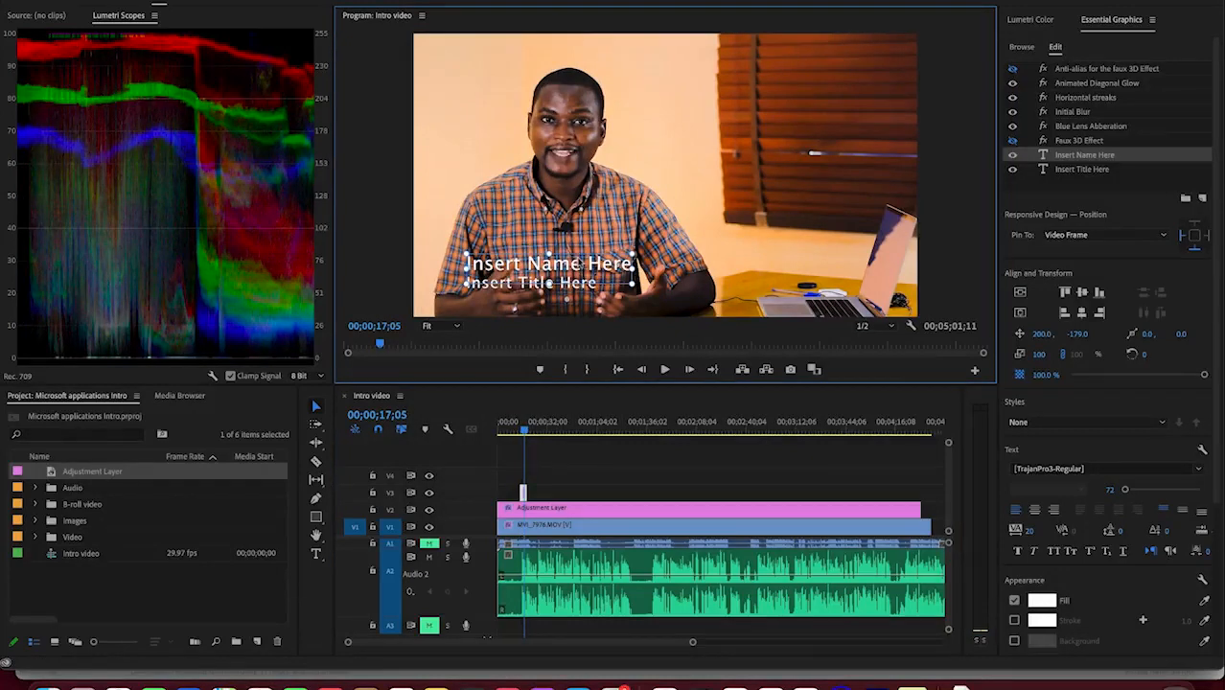
pyautogui.doubleClick(579, 265)
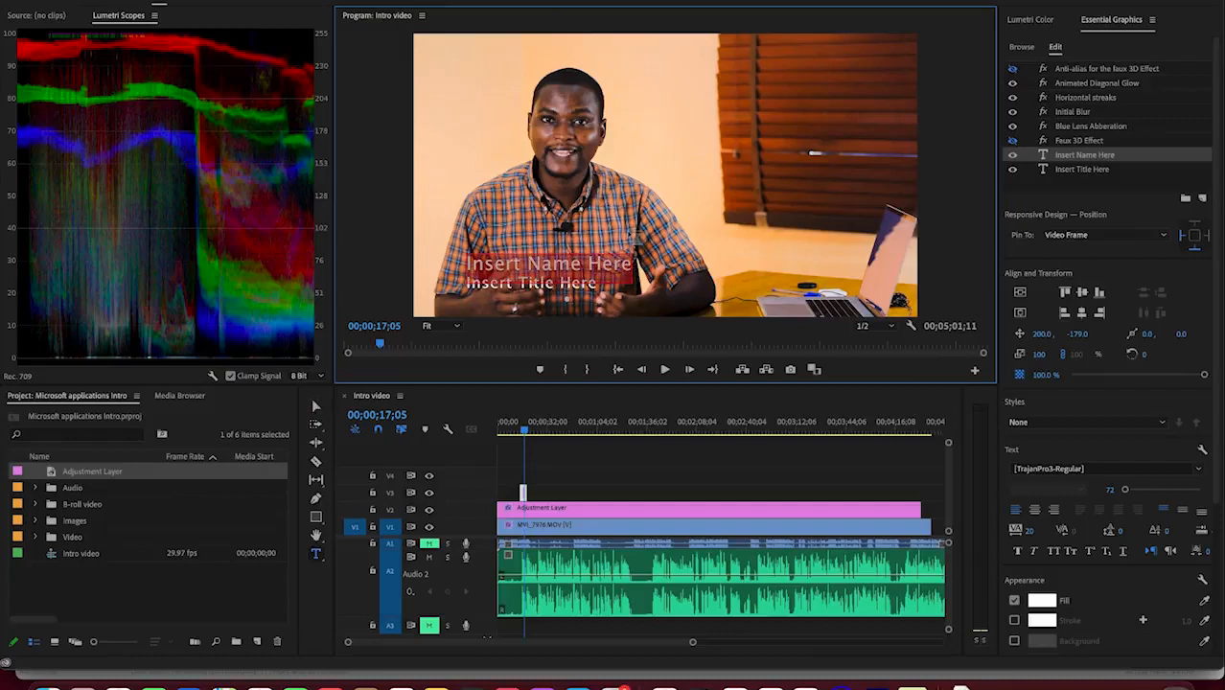
pyautogui.write('Dr. Rasheed')
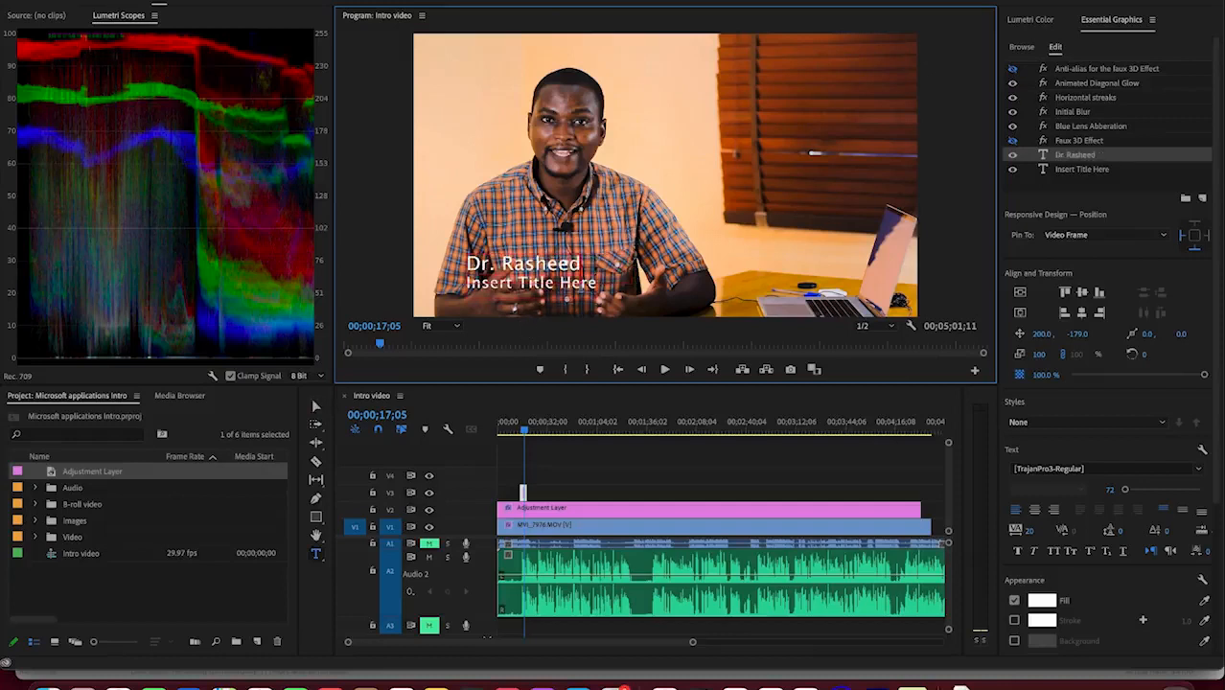
# Step: Replace the lower third's "Insert Title Here" line with "Speech and presentation coach"
pyautogui.click(579, 287)
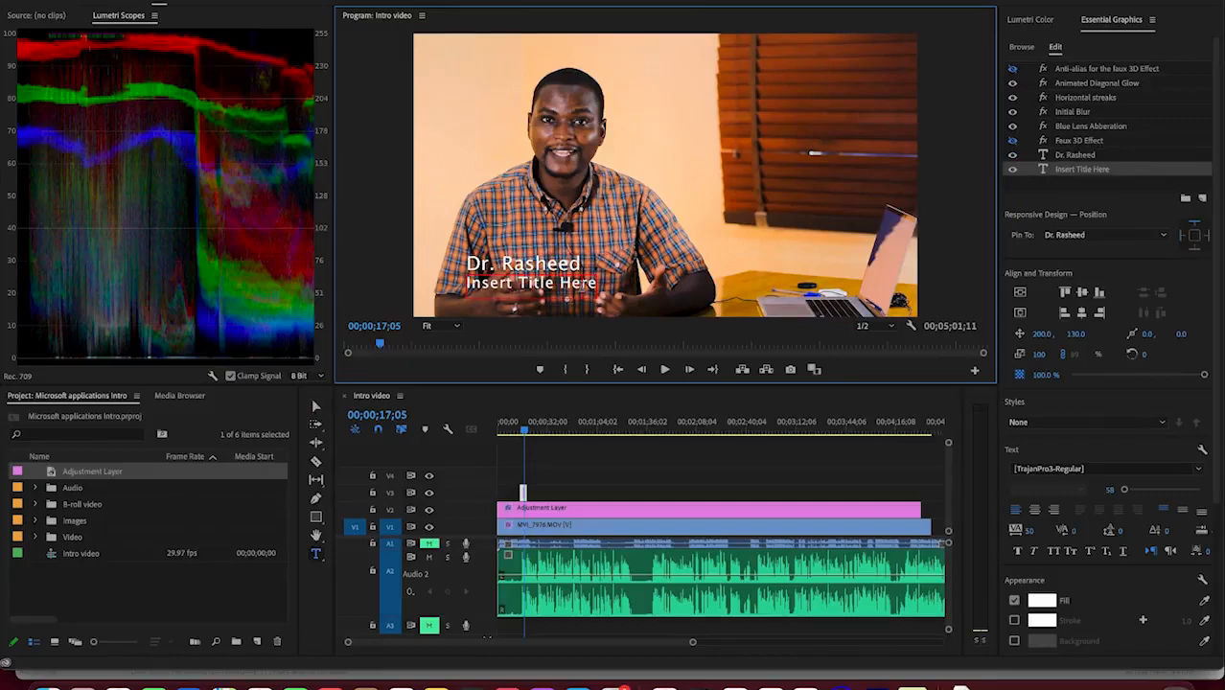
pyautogui.press('super+a')
pyautogui.write('Speech and presentation coach')
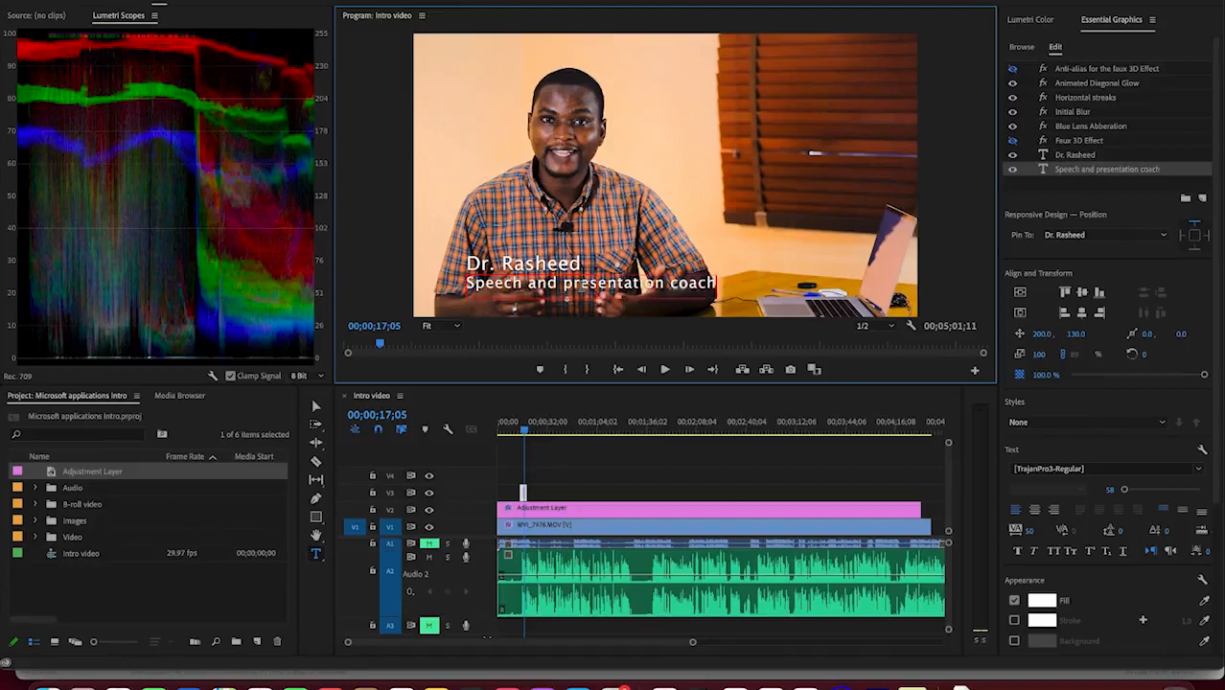
pyautogui.click(581, 212)
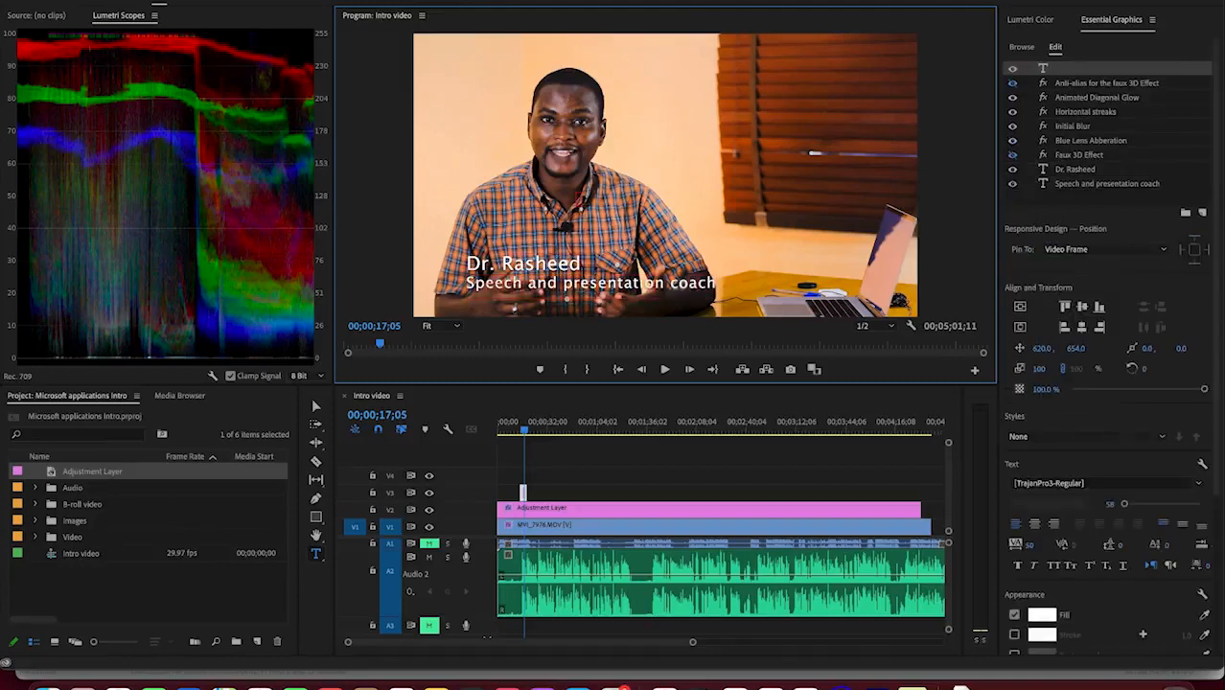
# Step: Play the sequence through the lower third from just before it starts, and mute the Audio 2 track along the way
pyautogui.click(526, 434)
pyautogui.moveTo(526, 434); pyautogui.dragTo(519, 434)
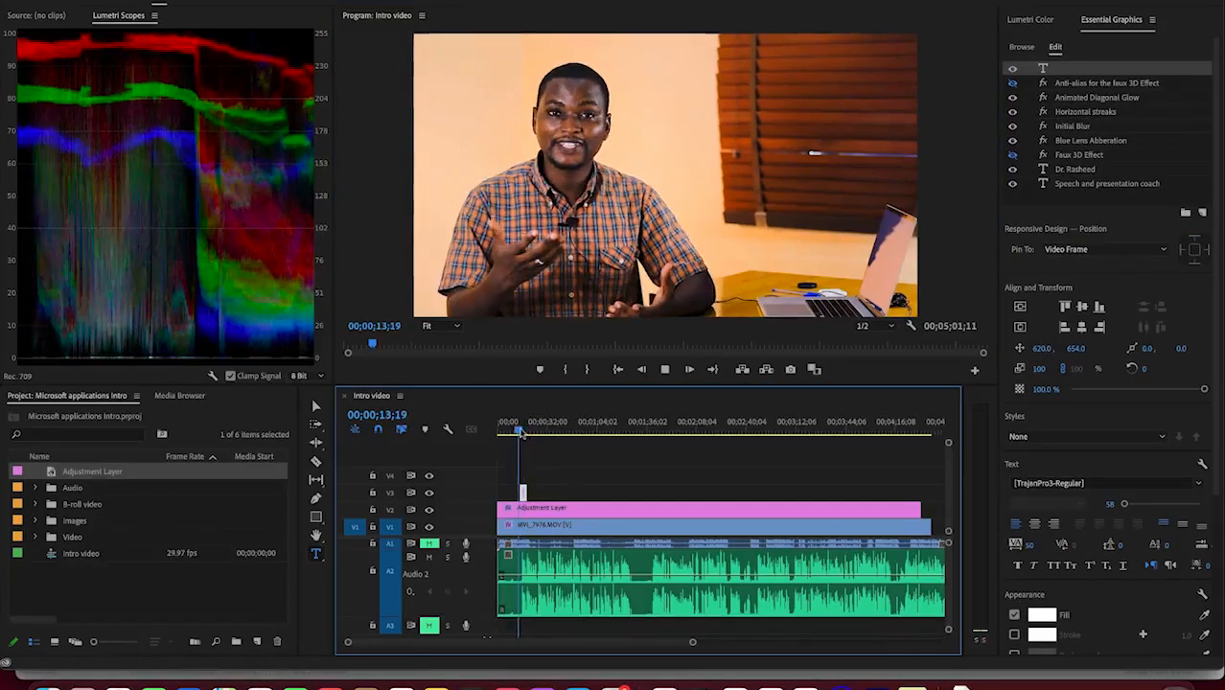
pyautogui.press('space')
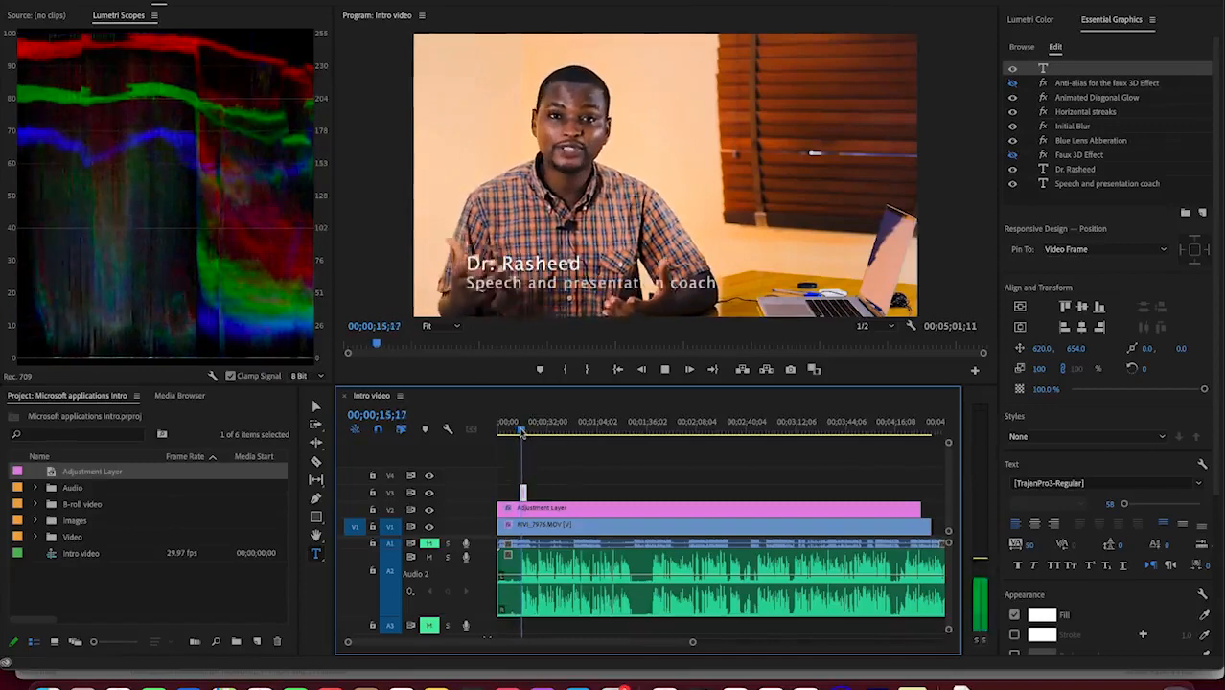
pyautogui.press('space')
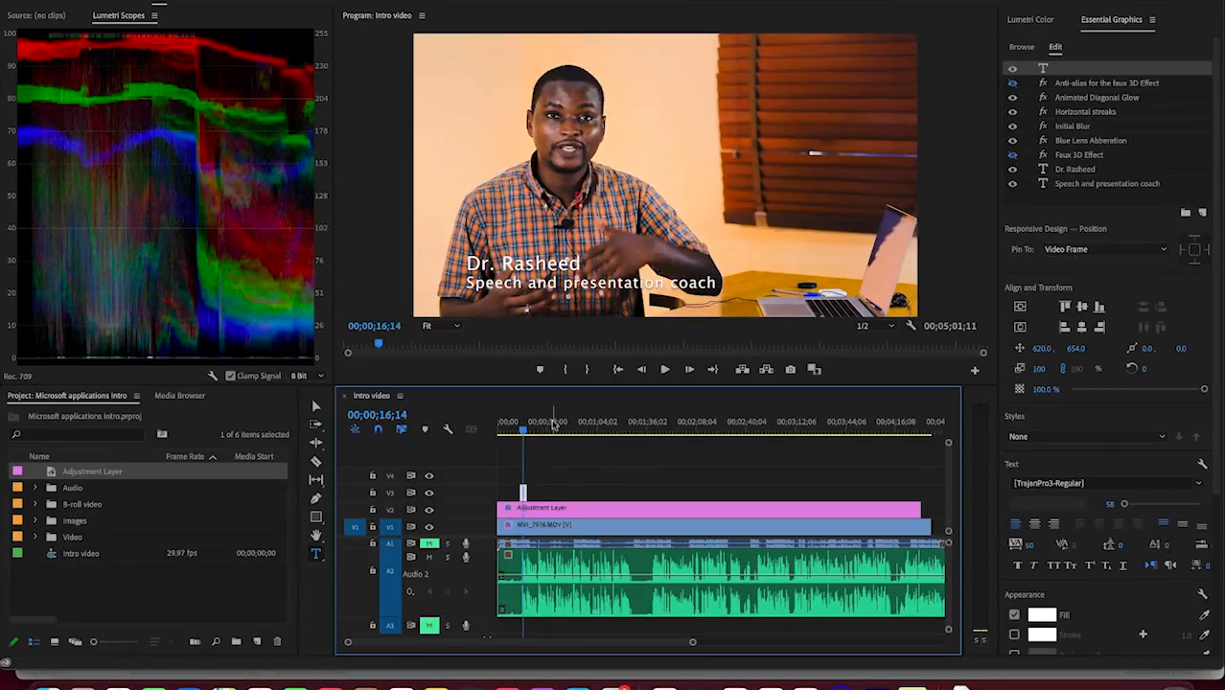
pyautogui.click(428, 559)
pyautogui.press('space')
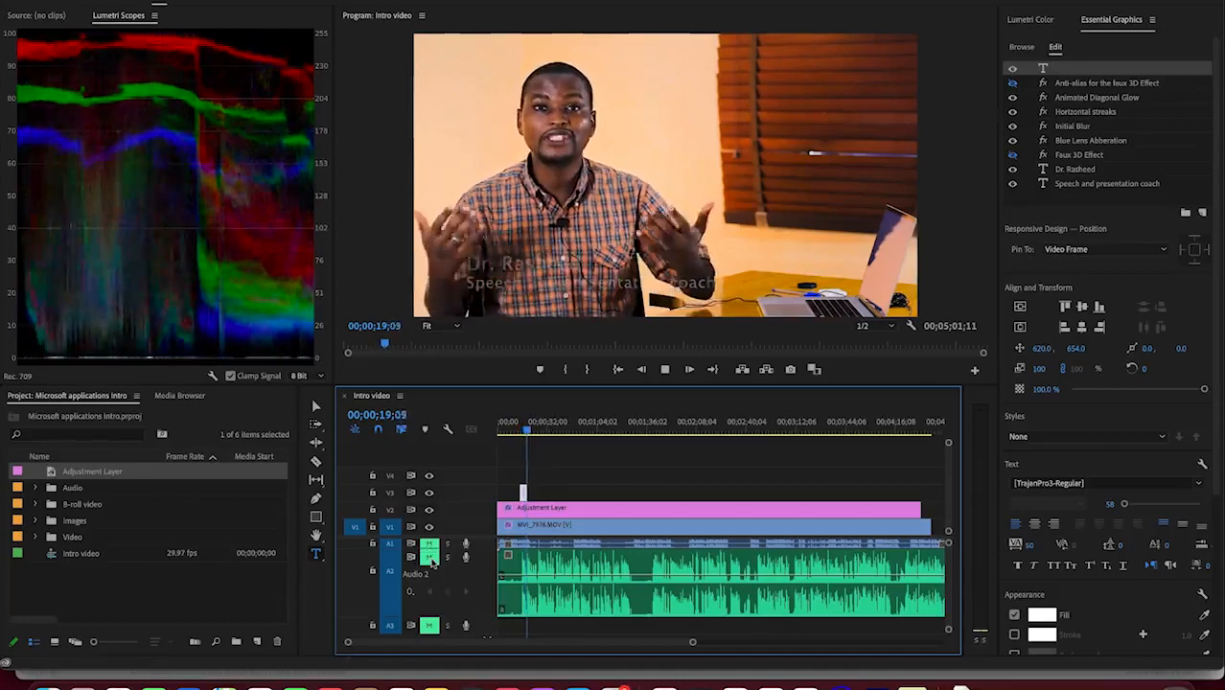
pyautogui.press('space')
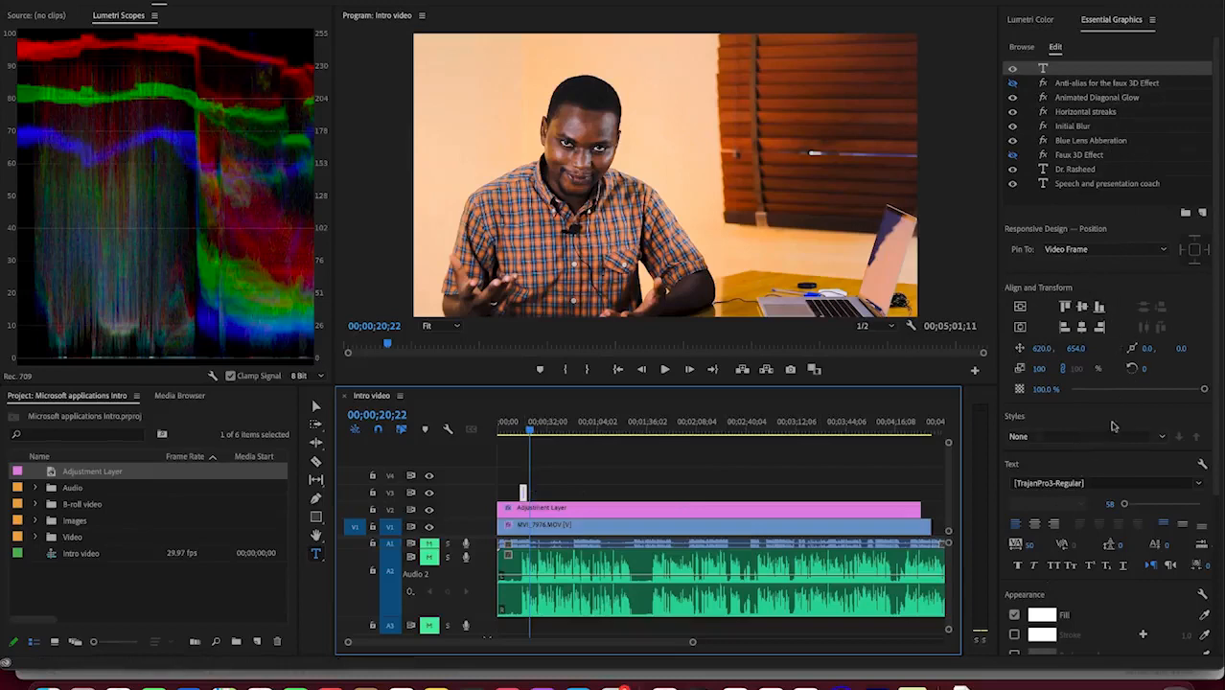
# Step: Return the playhead to the lower third, look over the name text layer's properties, and deselect the graphic
pyautogui.click(527, 431)
pyautogui.moveTo(527, 433); pyautogui.dragTo(522, 434)
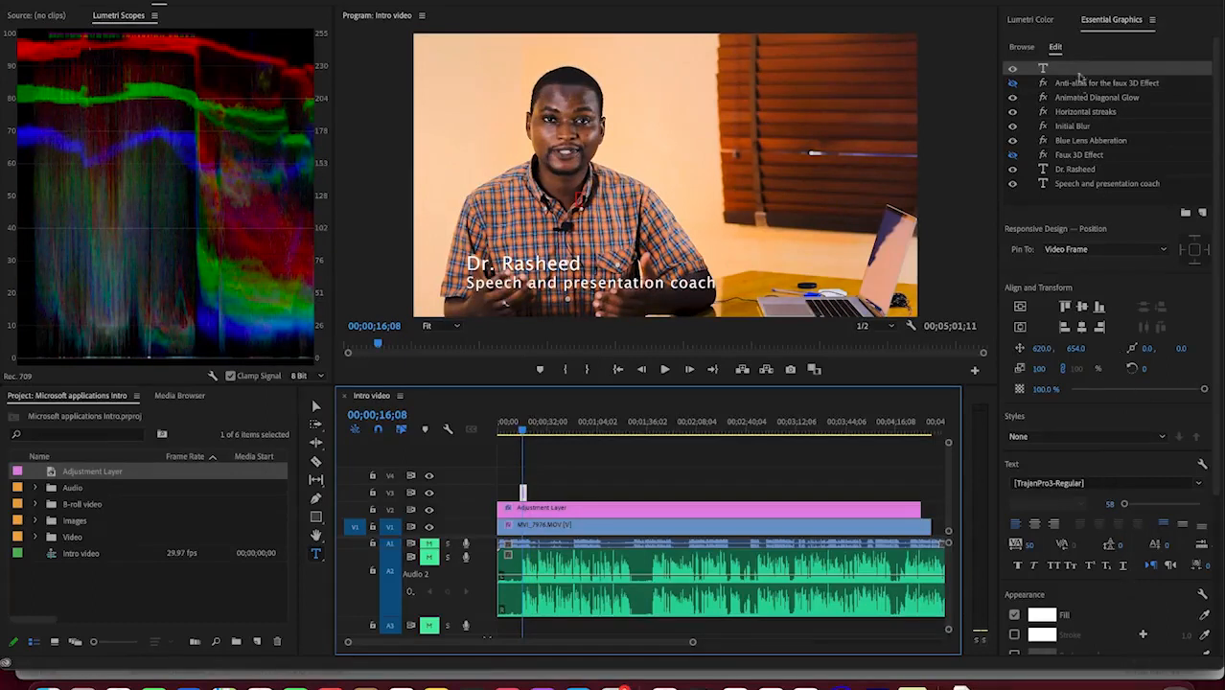
pyautogui.click(1087, 173)
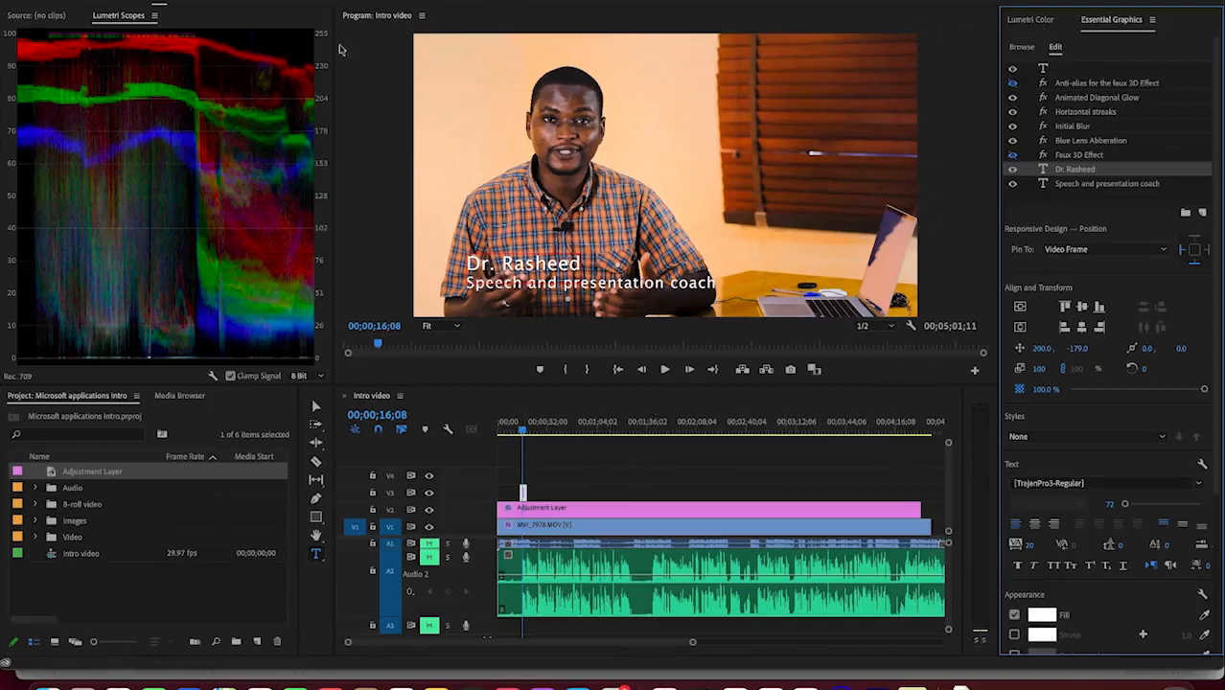
pyautogui.click(619, 491)
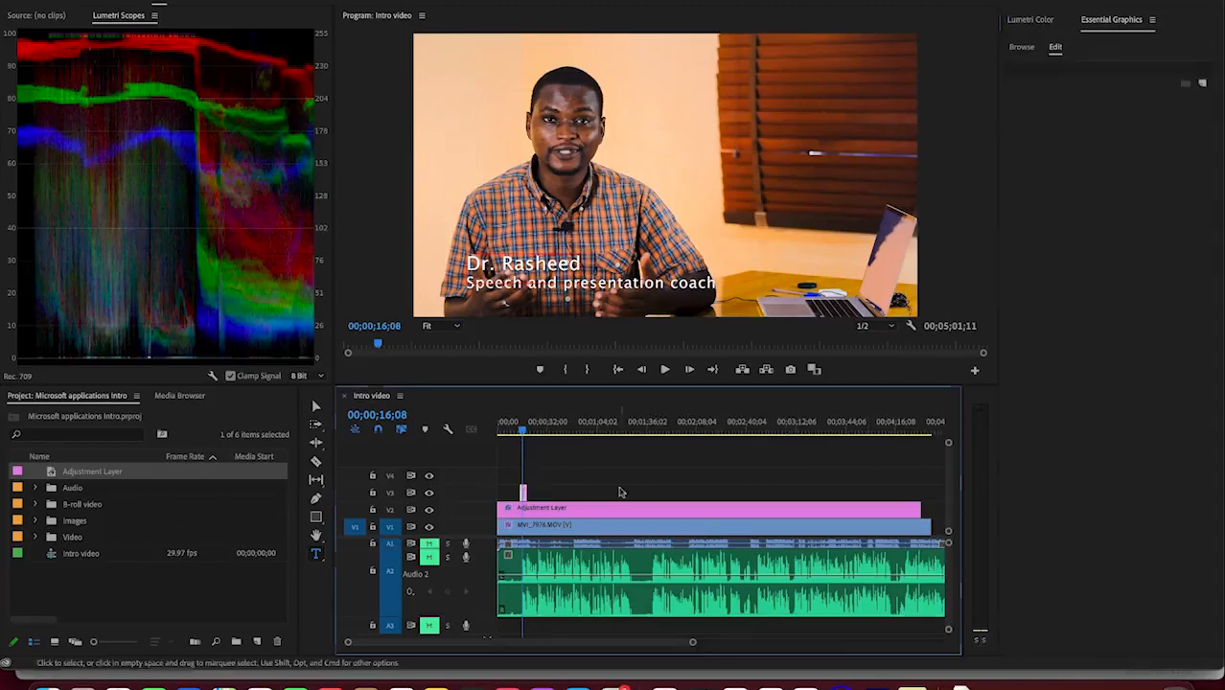
# Step: Place the Film Title template from the graphics templates on V3 at the start of the sequence, accepting the font substitution
pyautogui.click(1023, 47)
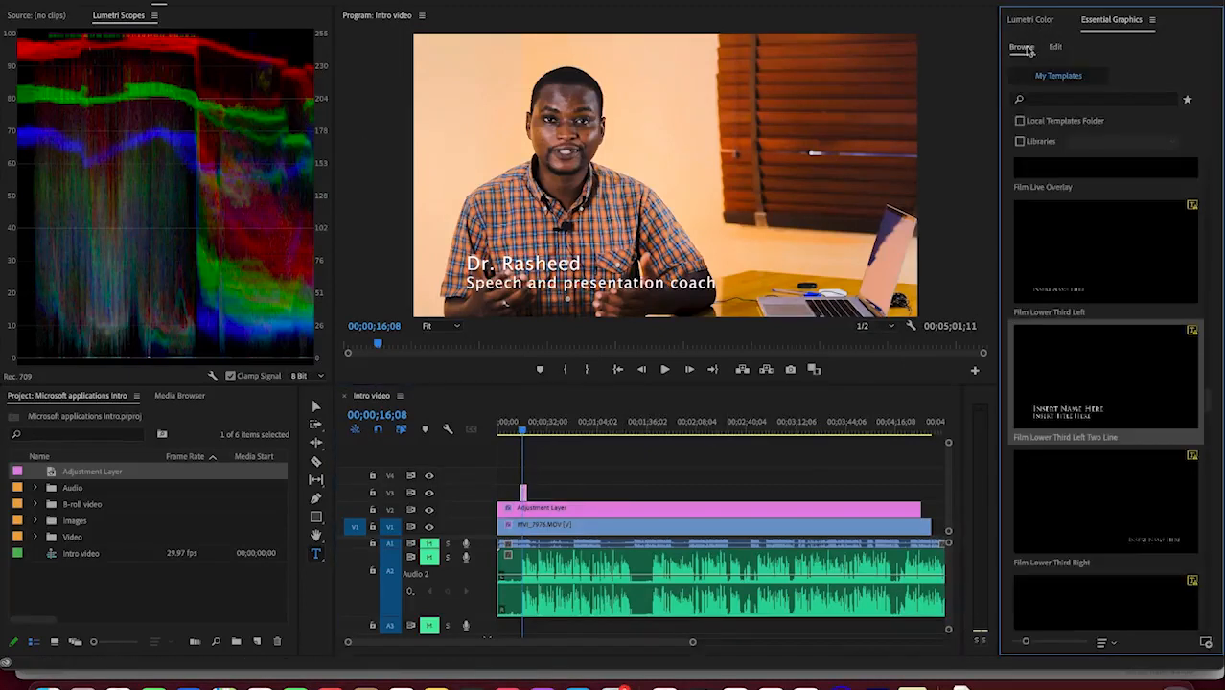
pyautogui.scroll(-5, 1093, 278)
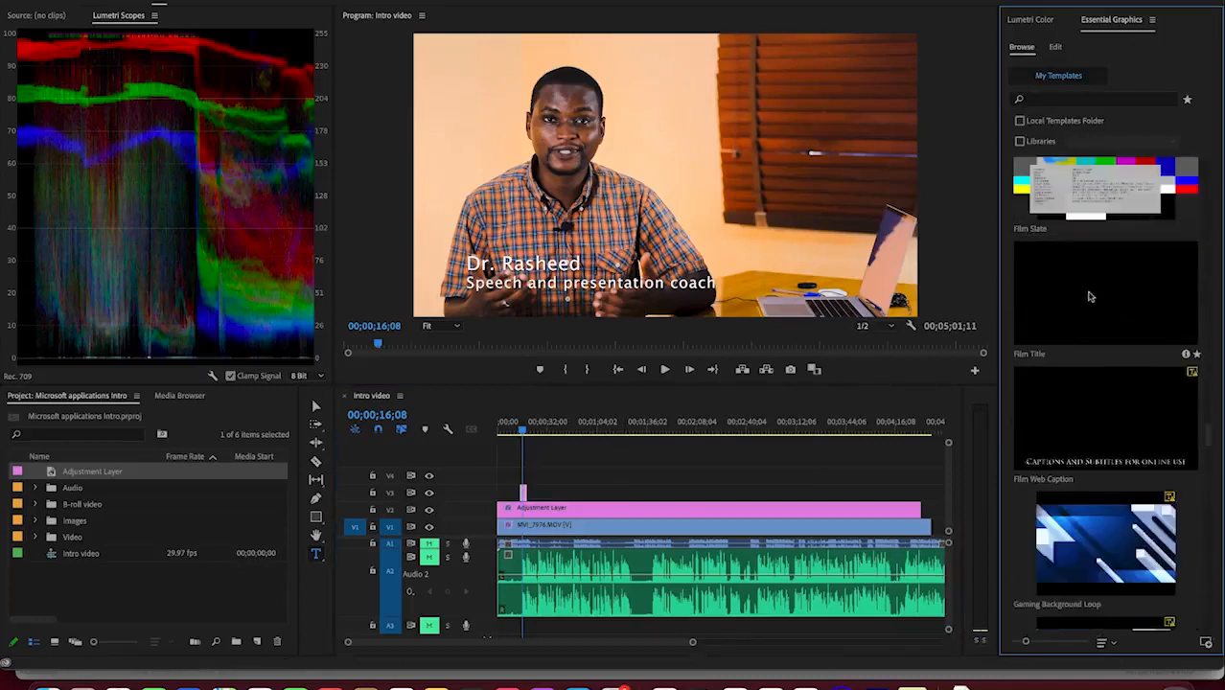
pyautogui.scroll(-4, 1093, 306)
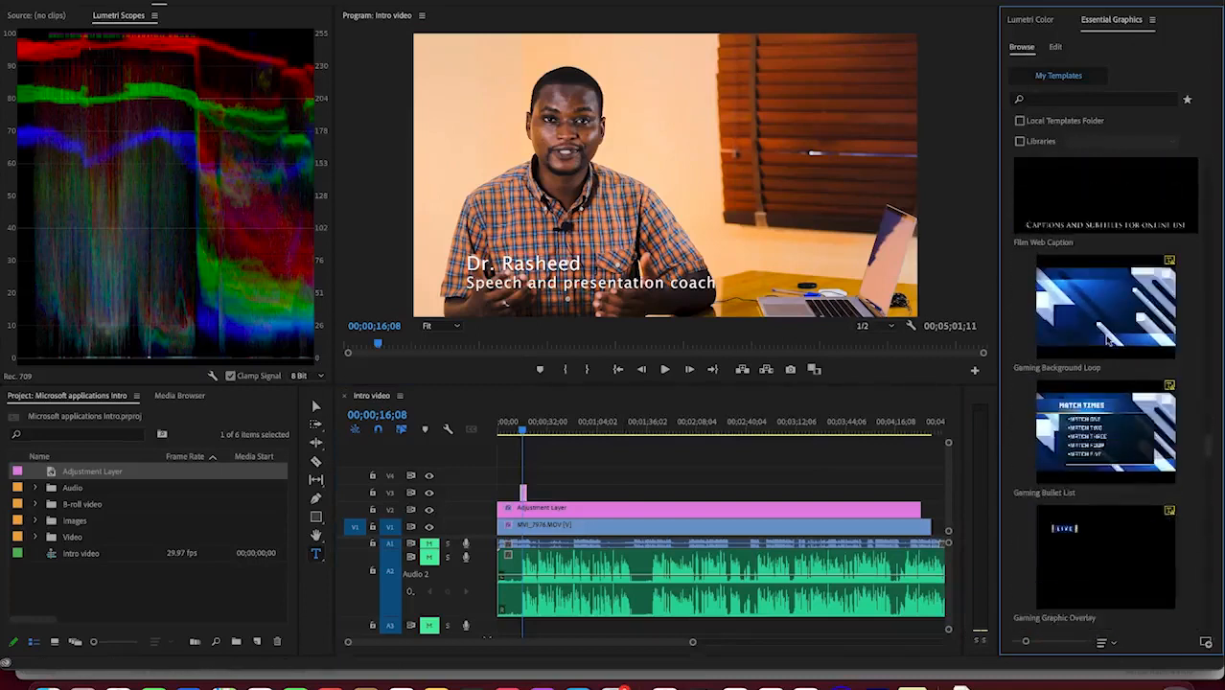
pyautogui.scroll(2, 1107, 338)
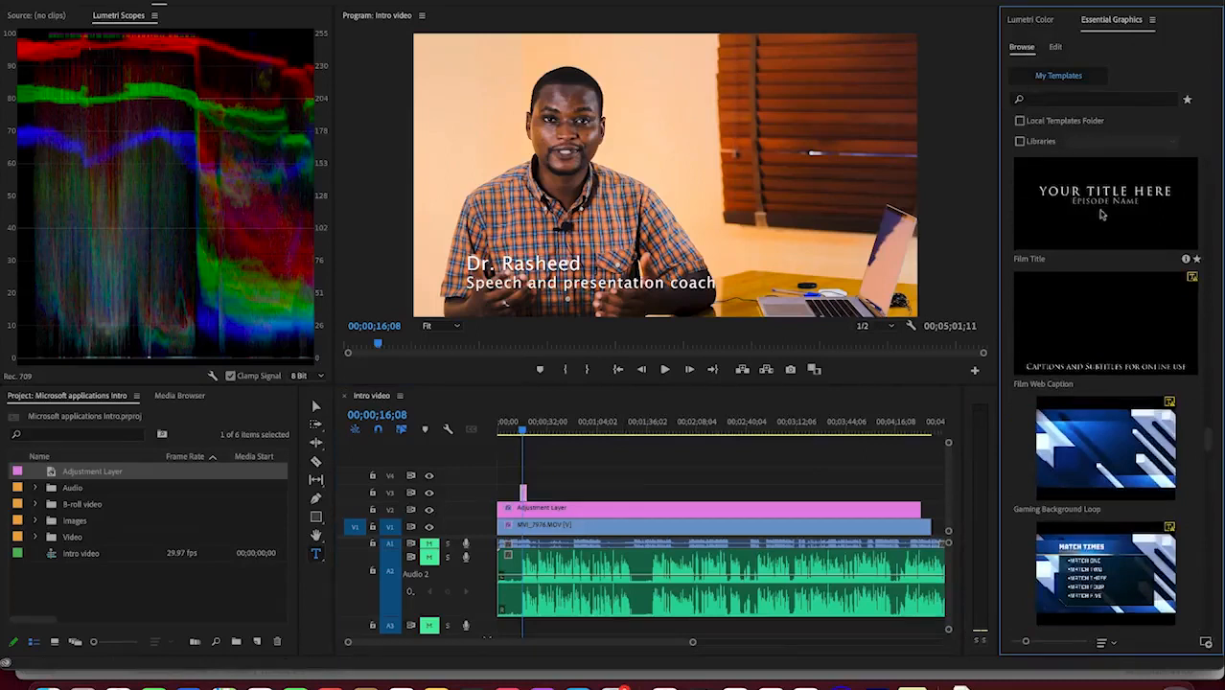
pyautogui.click(1029, 219)
pyautogui.moveTo(735, 378); pyautogui.dragTo(506, 493)
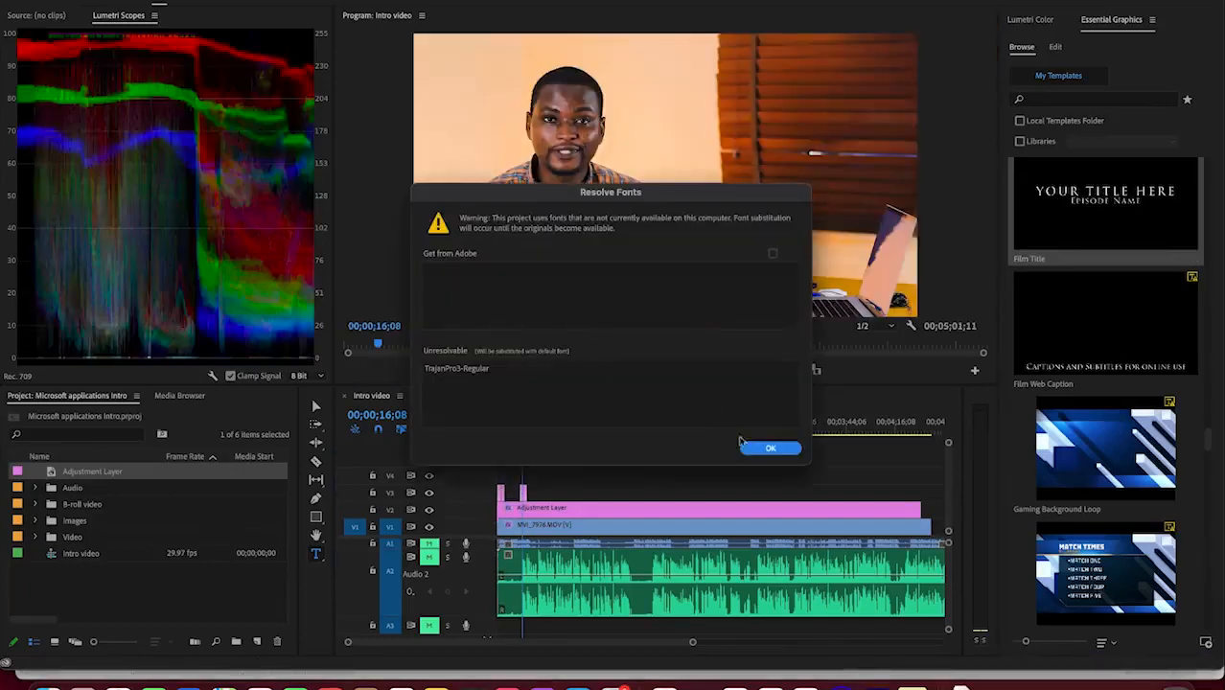
pyautogui.click(770, 448)
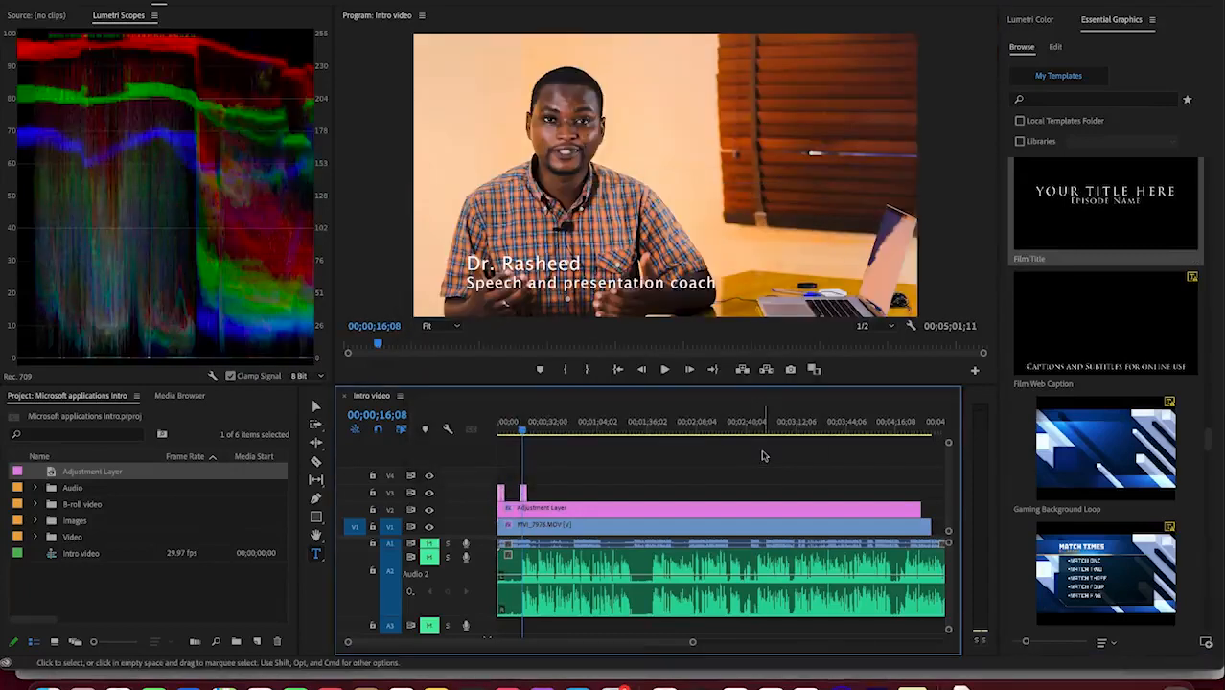
# Step: Replace the opening title's "YOUR TITLE HERE" line with "Welcome"
pyautogui.moveTo(524, 433); pyautogui.dragTo(505, 433)
pyautogui.click(727, 150)
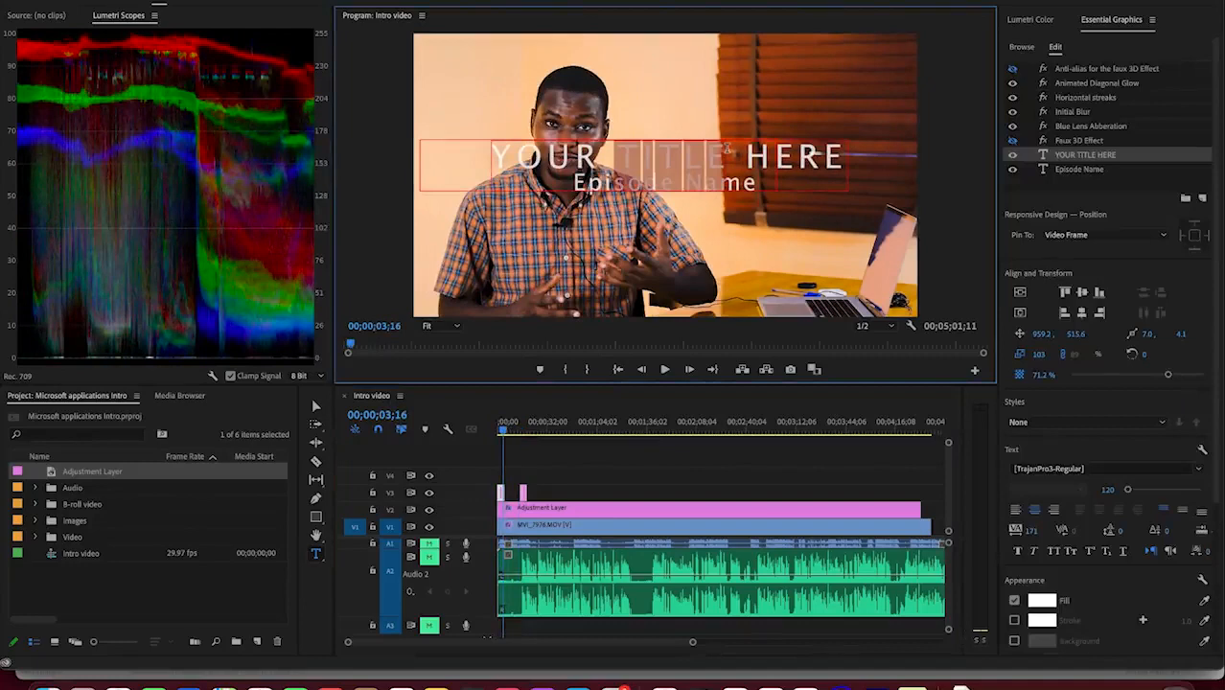
pyautogui.doubleClick(726, 150)
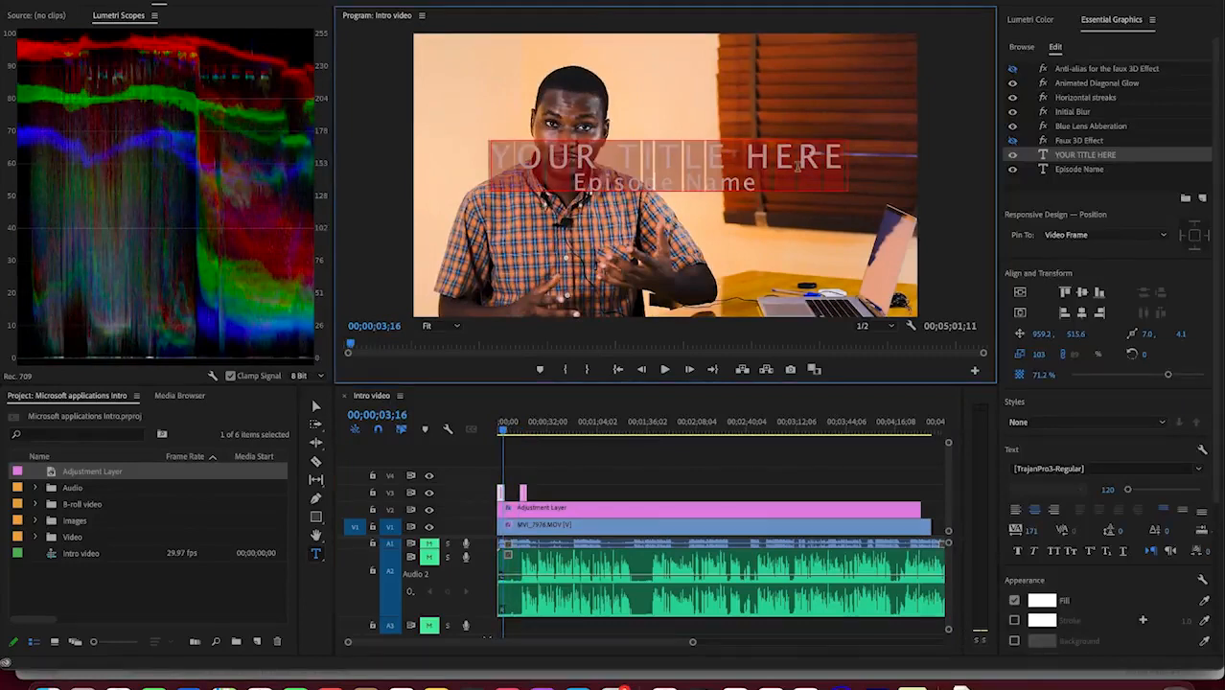
pyautogui.click(1112, 157)
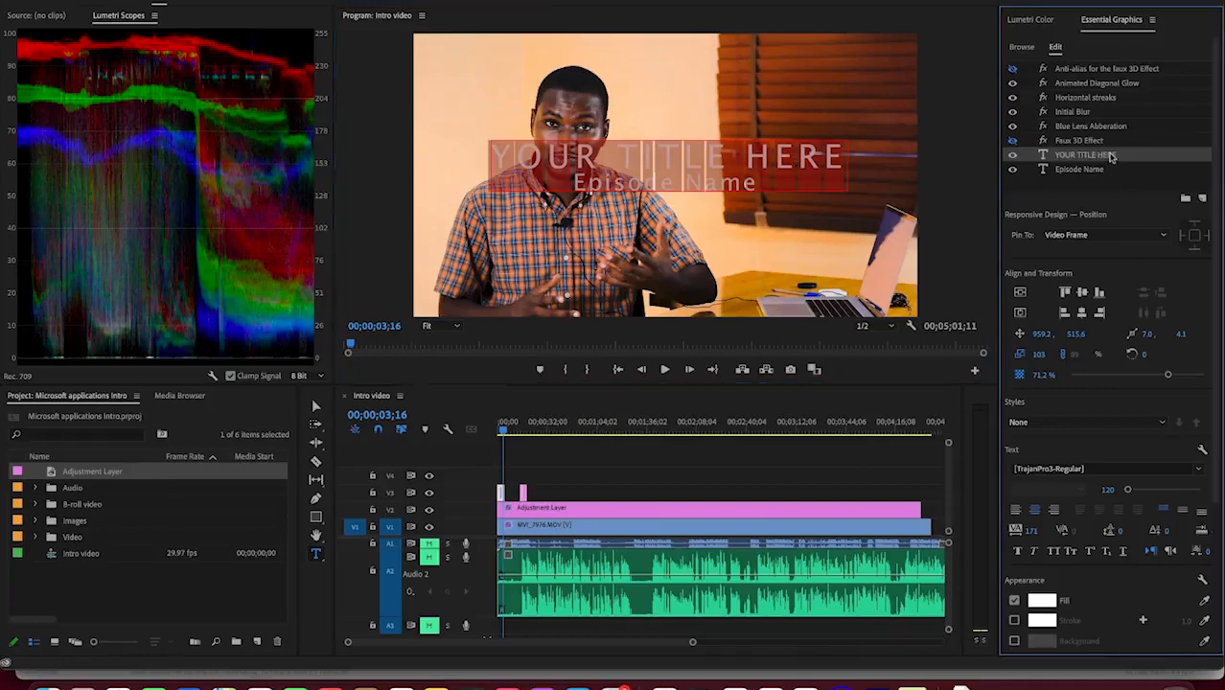
pyautogui.rightClick(1111, 156)
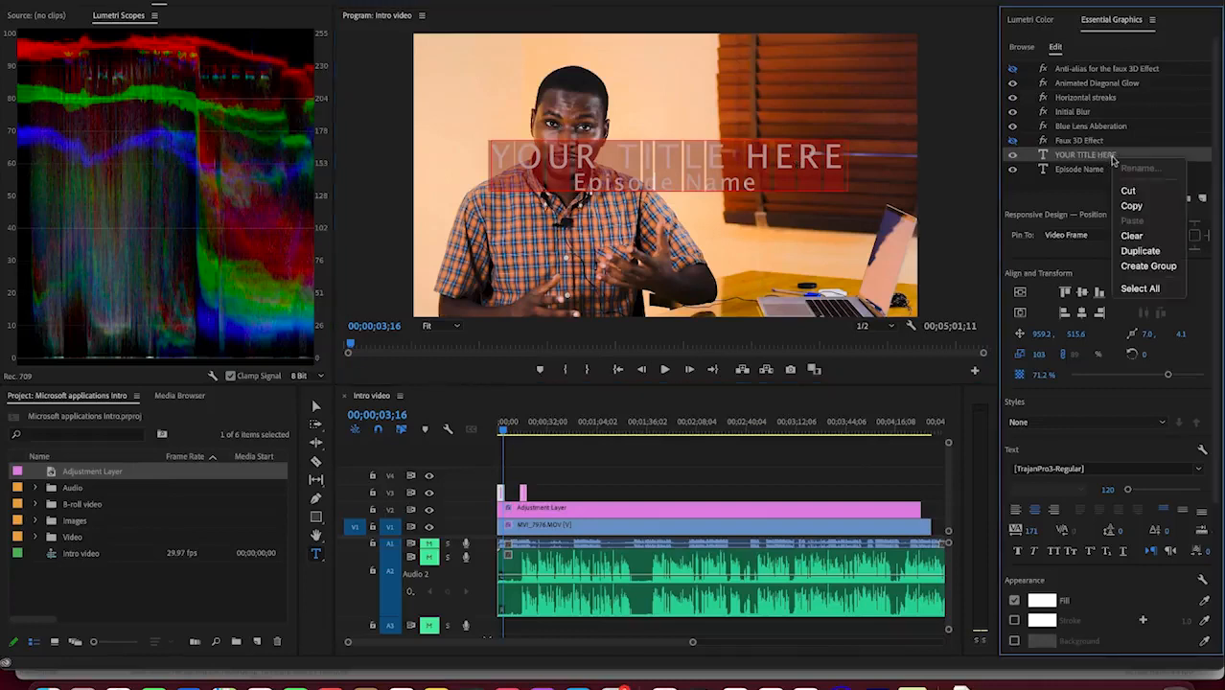
pyautogui.click(813, 154)
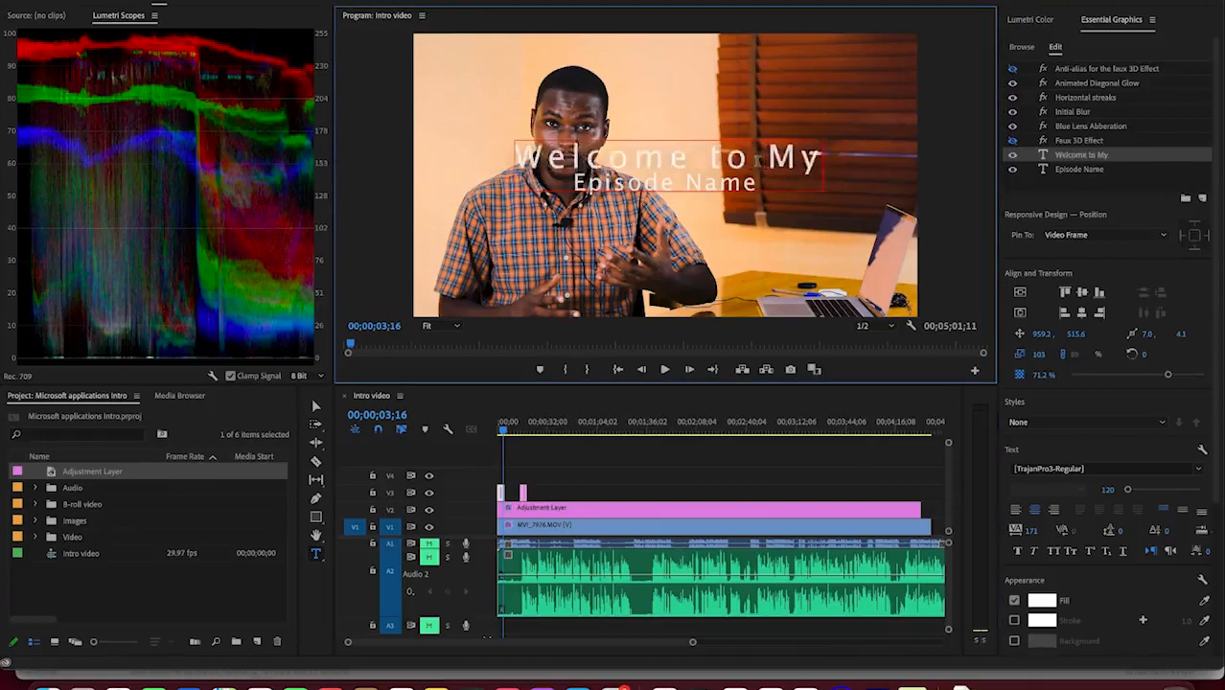
pyautogui.press('BackSpace')
pyautogui.press('BackSpace')
pyautogui.press('BackSpace')
pyautogui.press('BackSpace')
pyautogui.press('BackSpace')
pyautogui.press('BackSpace')
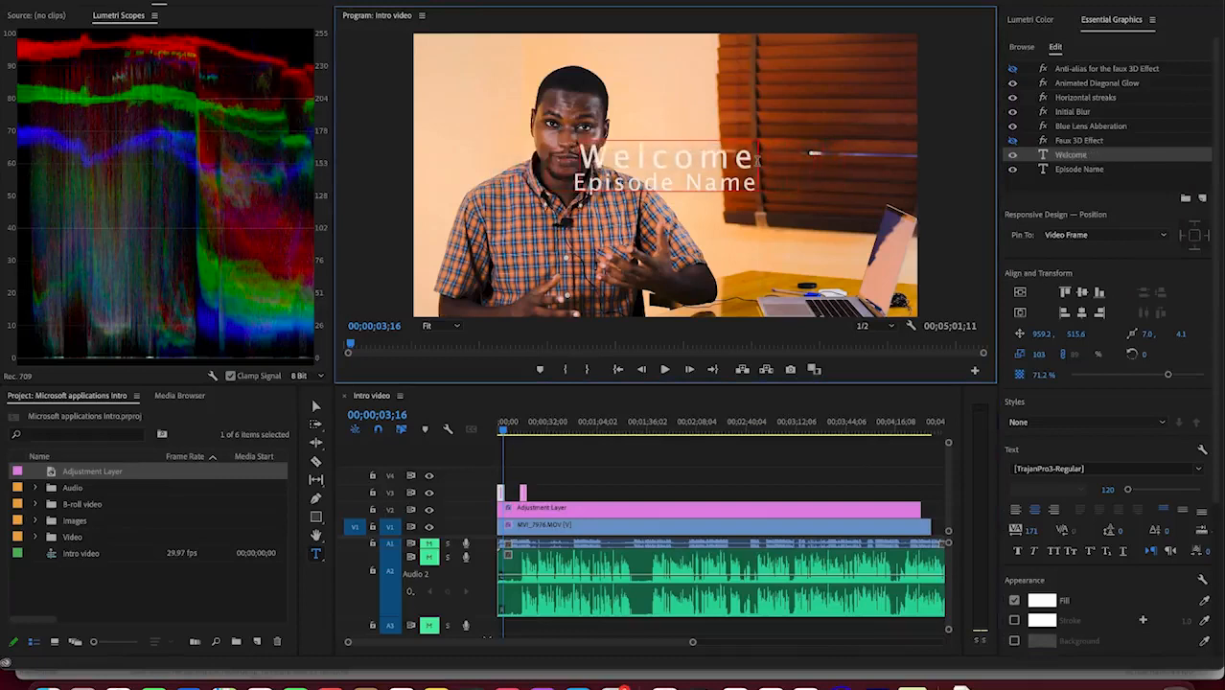
# Step: Replace the opening title's "Episode Name" line with "to my channel"
pyautogui.click(704, 187)
pyautogui.doubleClick(705, 188)
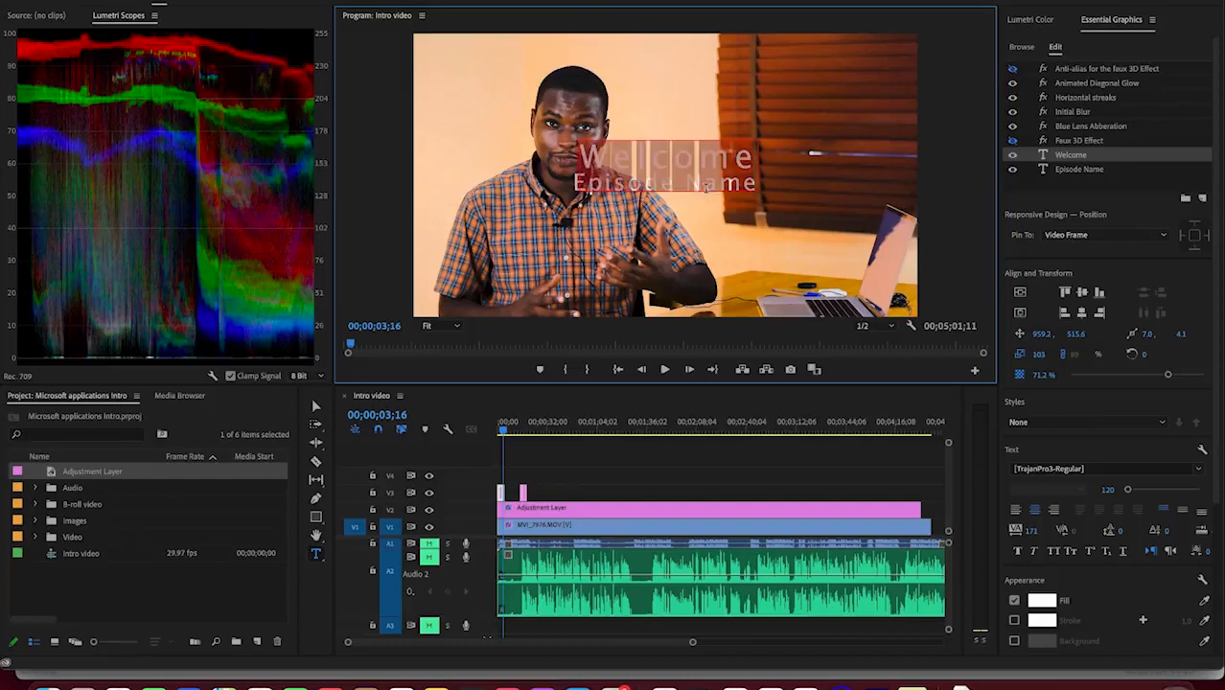
pyautogui.tripleClick(732, 192)
pyautogui.write('to m')
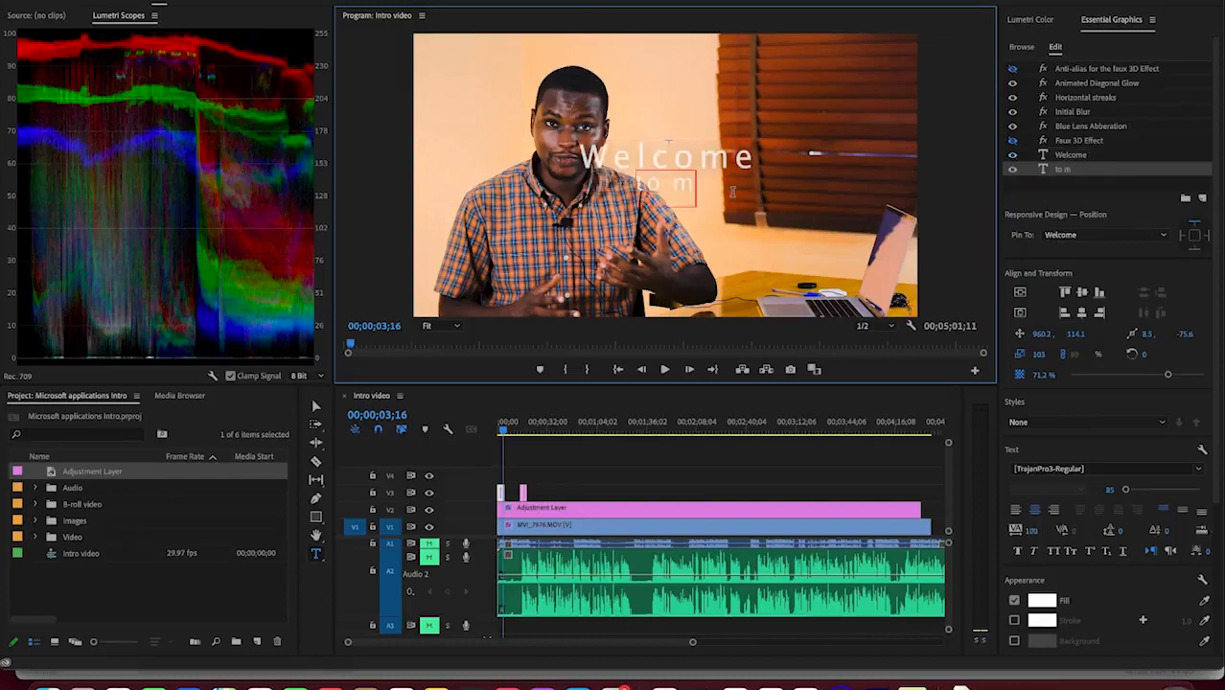
pyautogui.write('y channel')
pyautogui.click(843, 188)
pyautogui.click(844, 188)
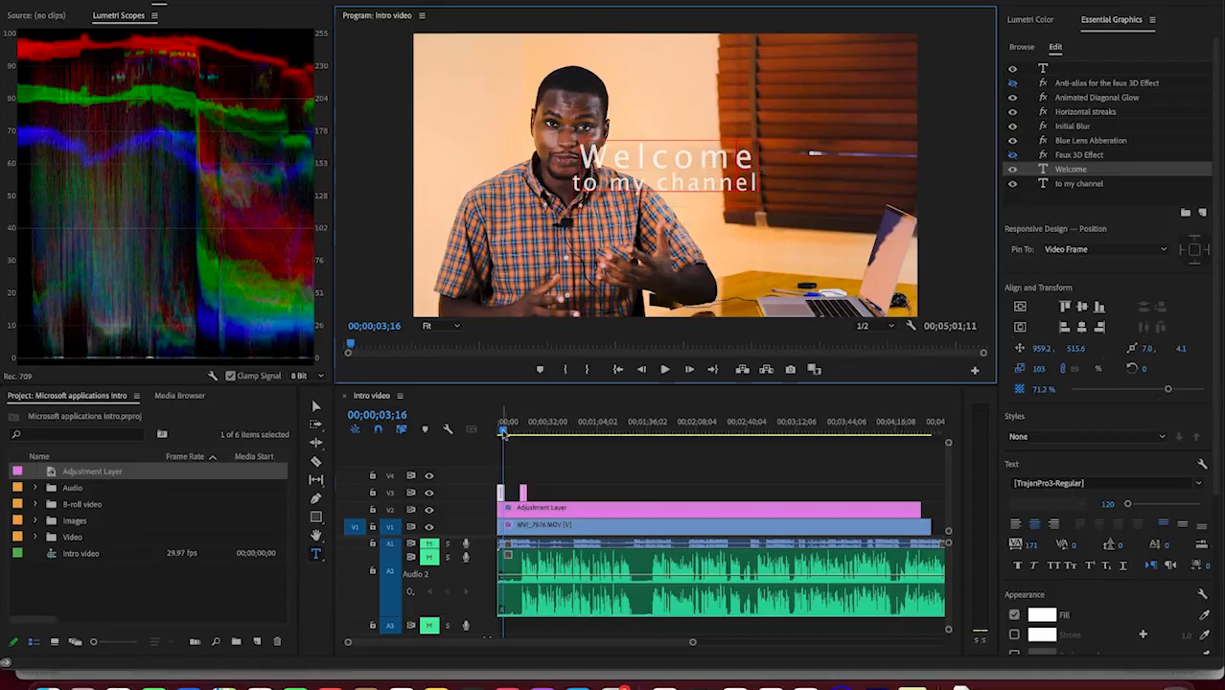
# Step: Play the sequence from its very beginning through the opening title, and deselect the graphic
pyautogui.moveTo(503, 432); pyautogui.dragTo(498, 431)
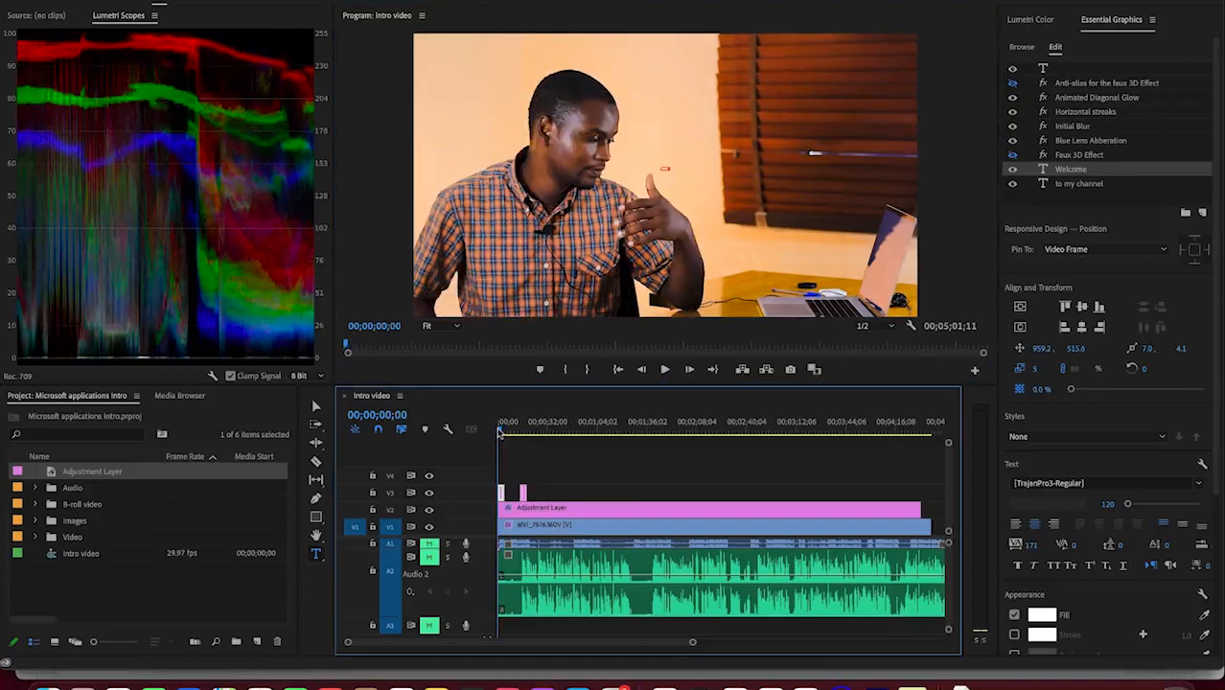
pyautogui.press('space')
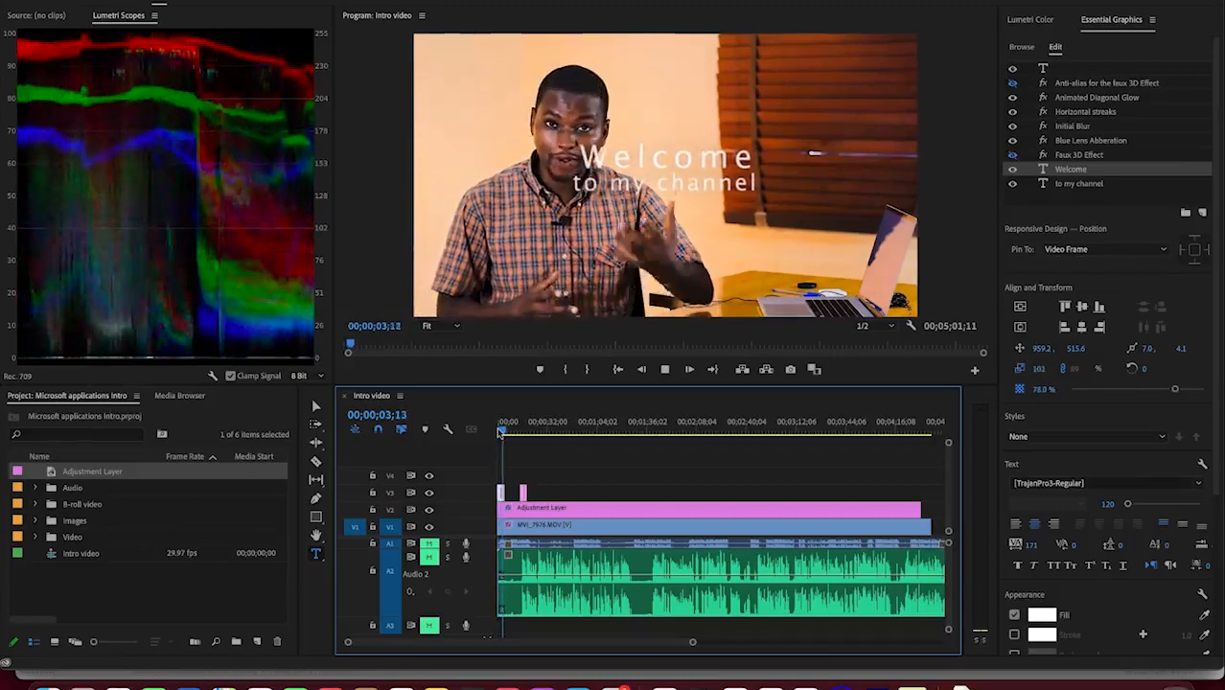
pyautogui.press('space')
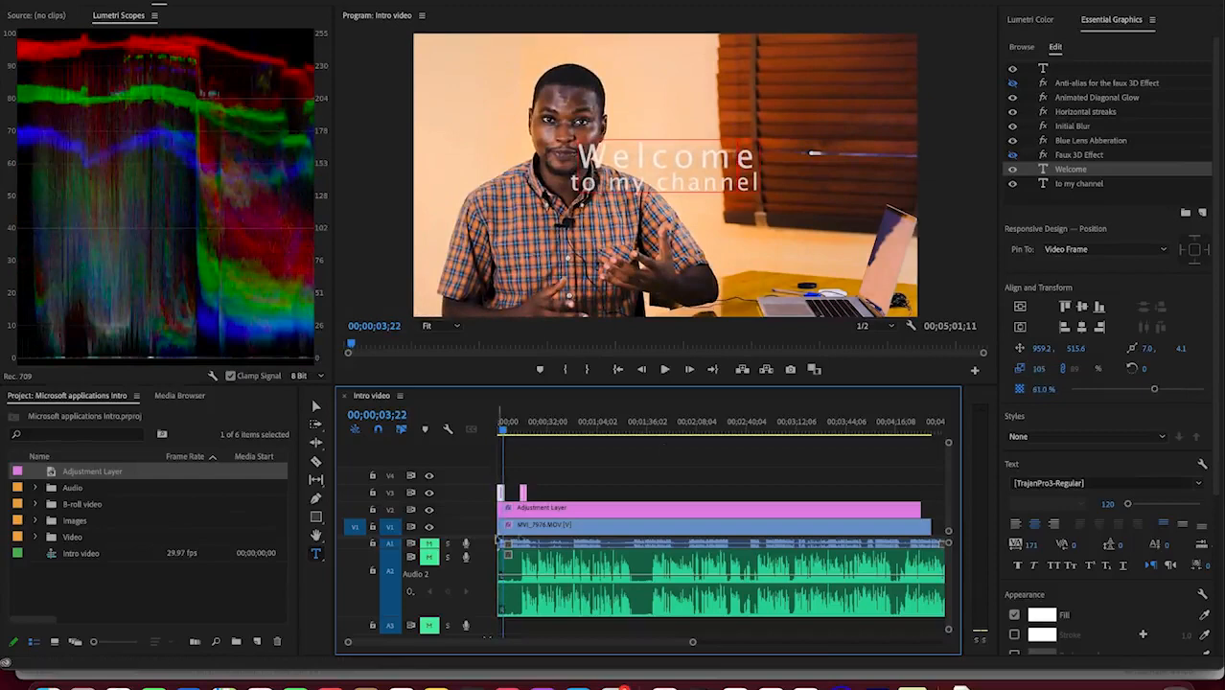
pyautogui.click(634, 479)
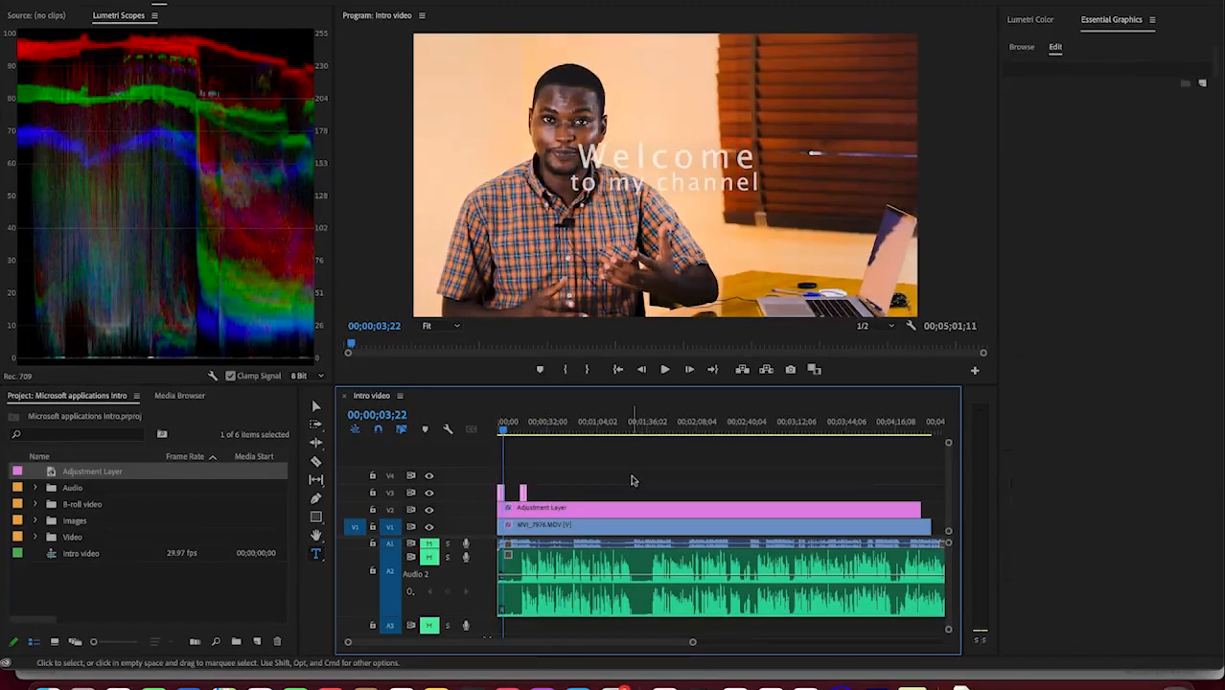
# Step: Place the Modern Title template on V2 just past the end of the footage, accepting the font substitution
pyautogui.click(1022, 46)
pyautogui.scroll(-5, 1077, 252)
pyautogui.scroll(-6, 1077, 252)
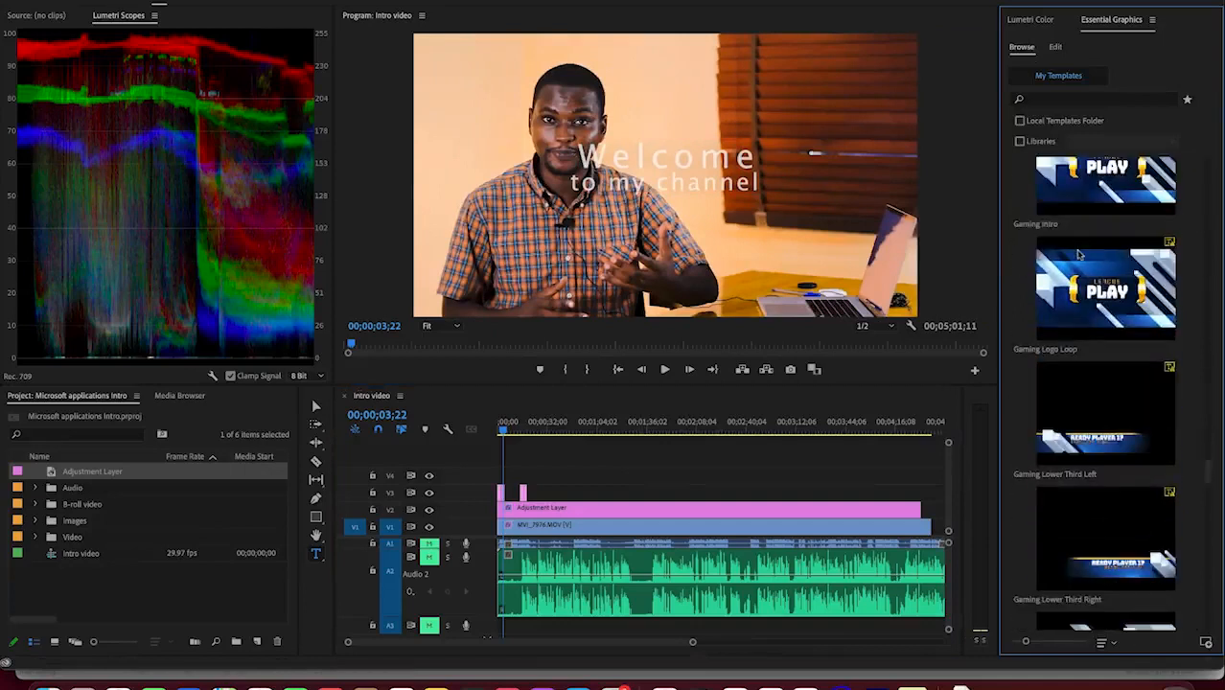
pyautogui.scroll(-5, 1077, 254)
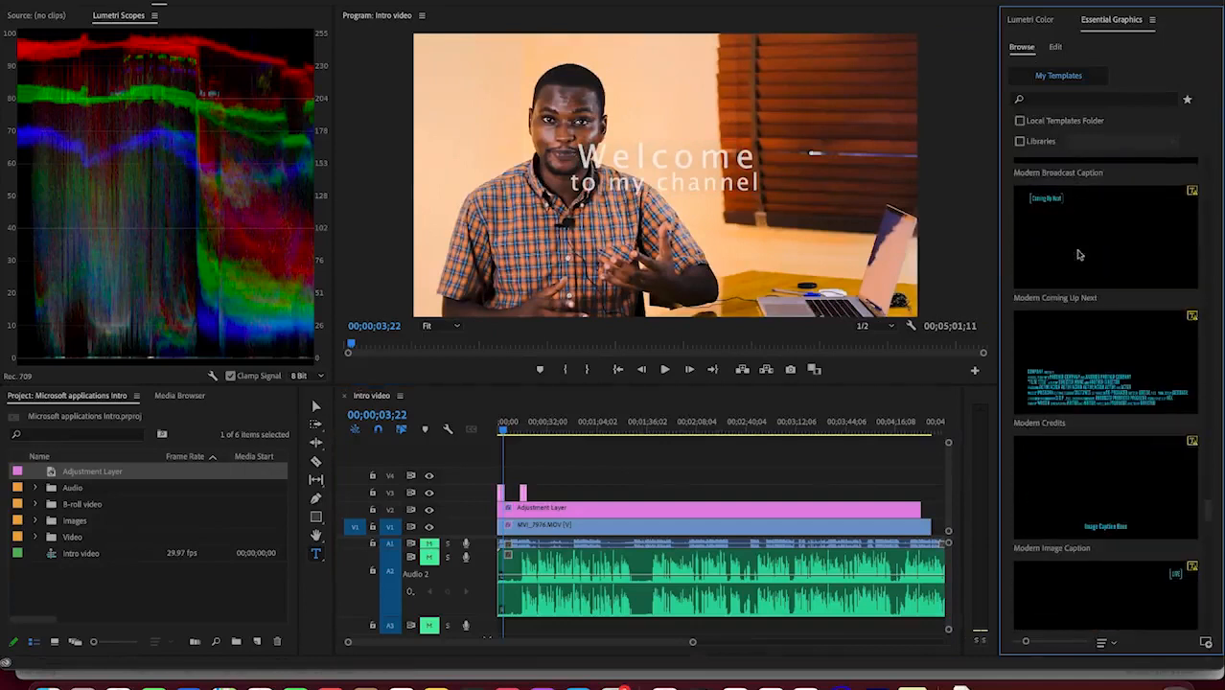
pyautogui.scroll(-5, 1078, 254)
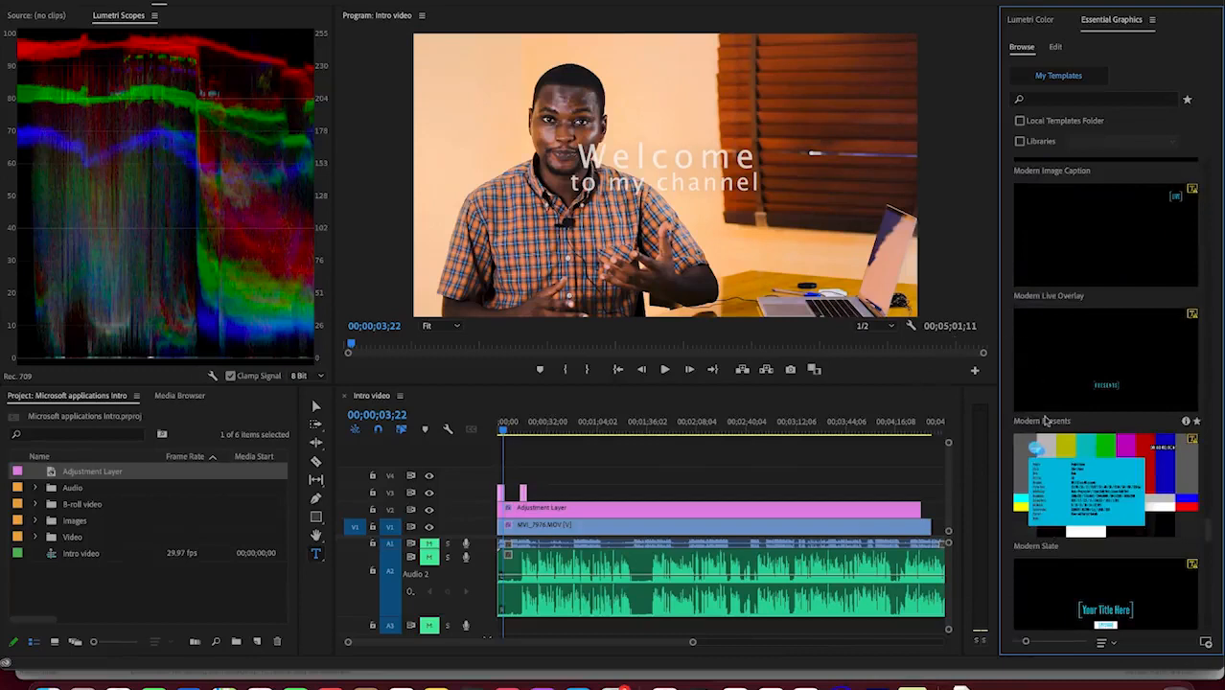
pyautogui.scroll(-3, 1102, 495)
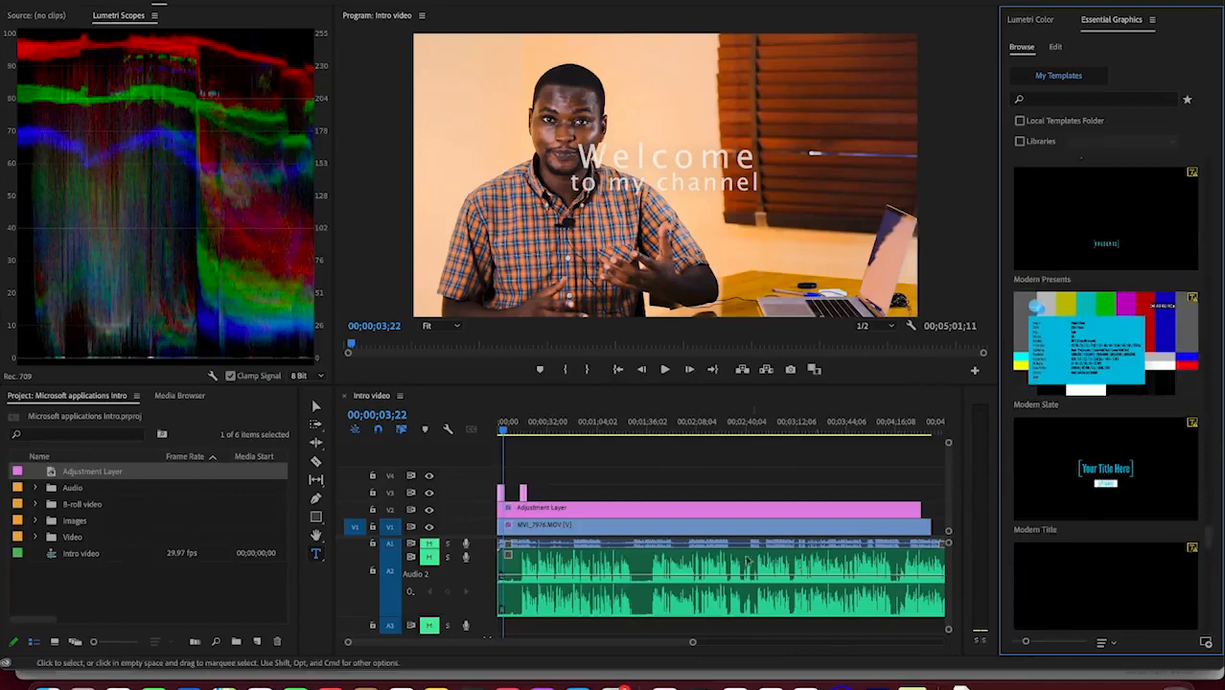
pyautogui.moveTo(637, 650); pyautogui.dragTo(662, 658)
pyautogui.moveTo(1089, 469); pyautogui.dragTo(826, 510)
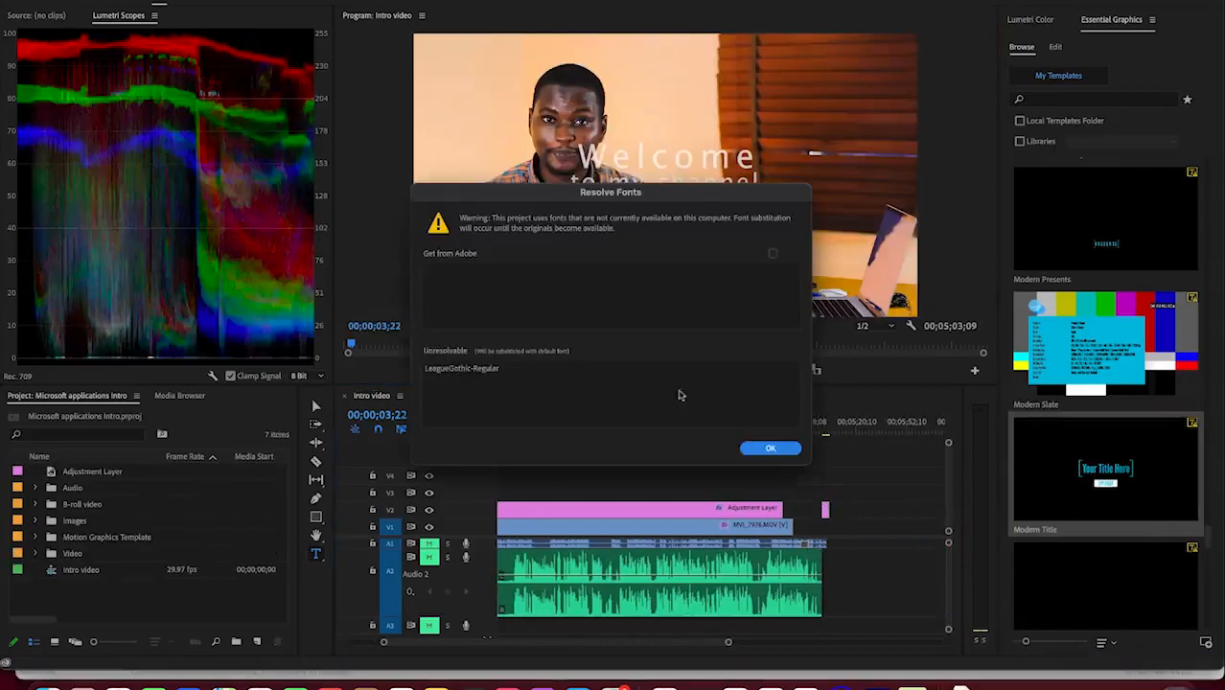
pyautogui.click(757, 448)
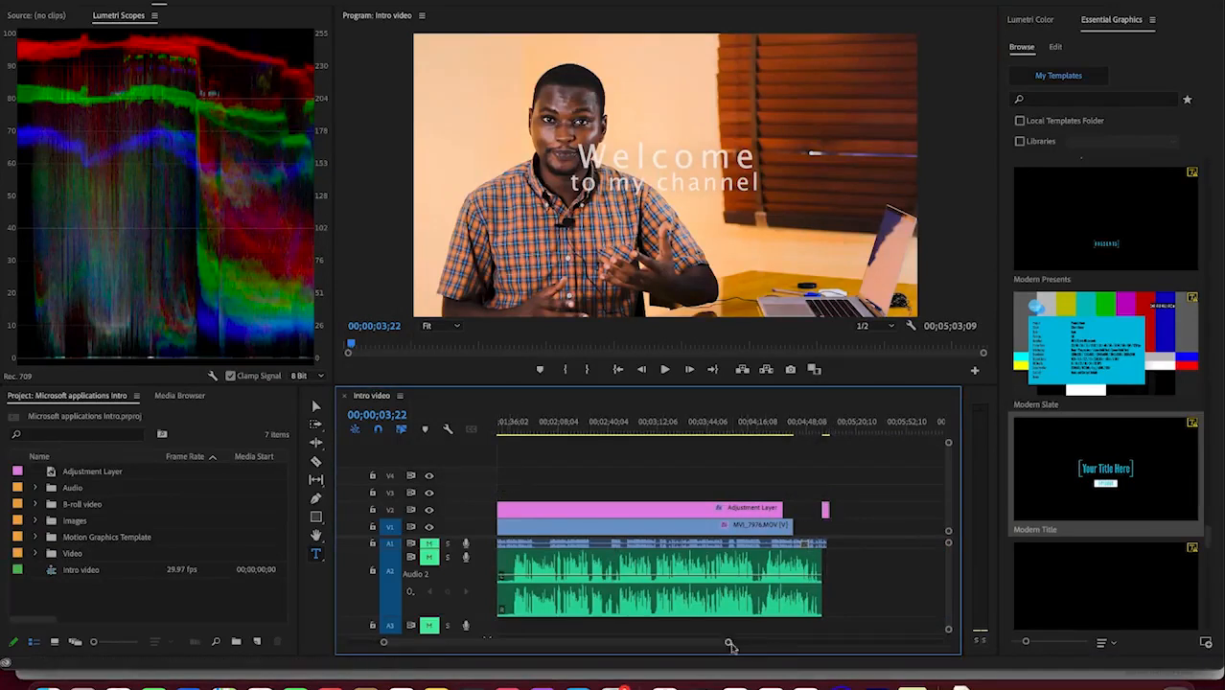
# Step: Replace the closing graphic's "Your Title Here" line with "Thanks for watching"
pyautogui.moveTo(729, 644); pyautogui.dragTo(787, 640)
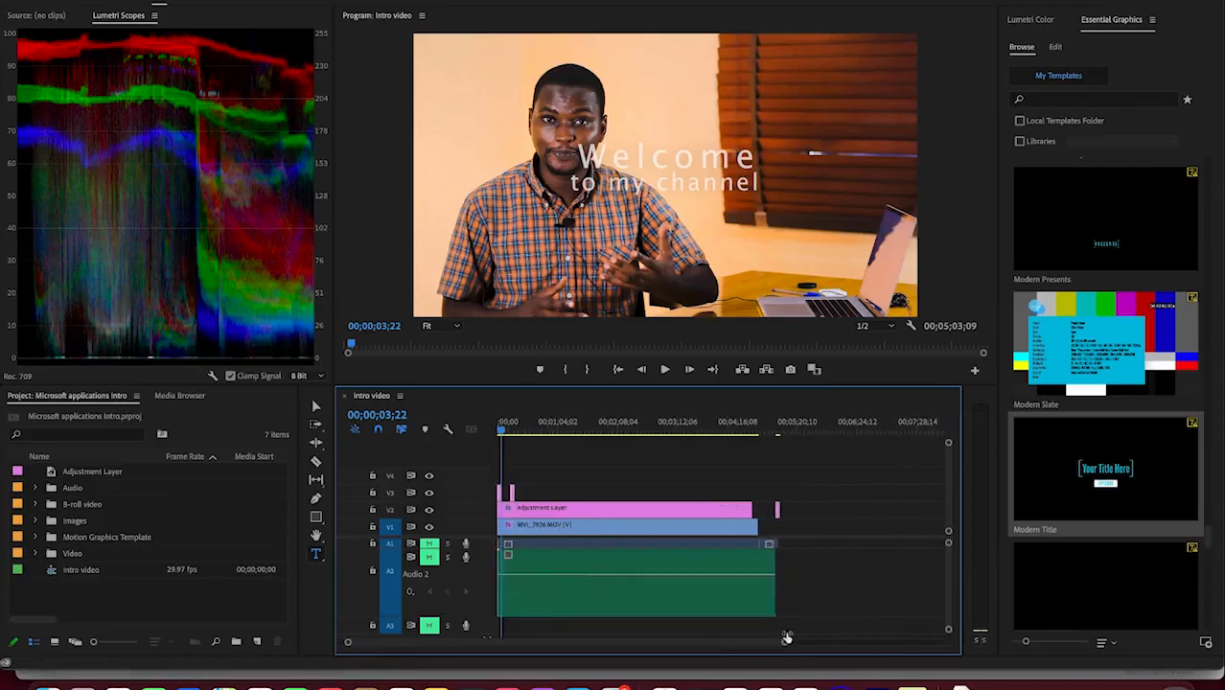
pyautogui.click(780, 428)
pyautogui.click(724, 173)
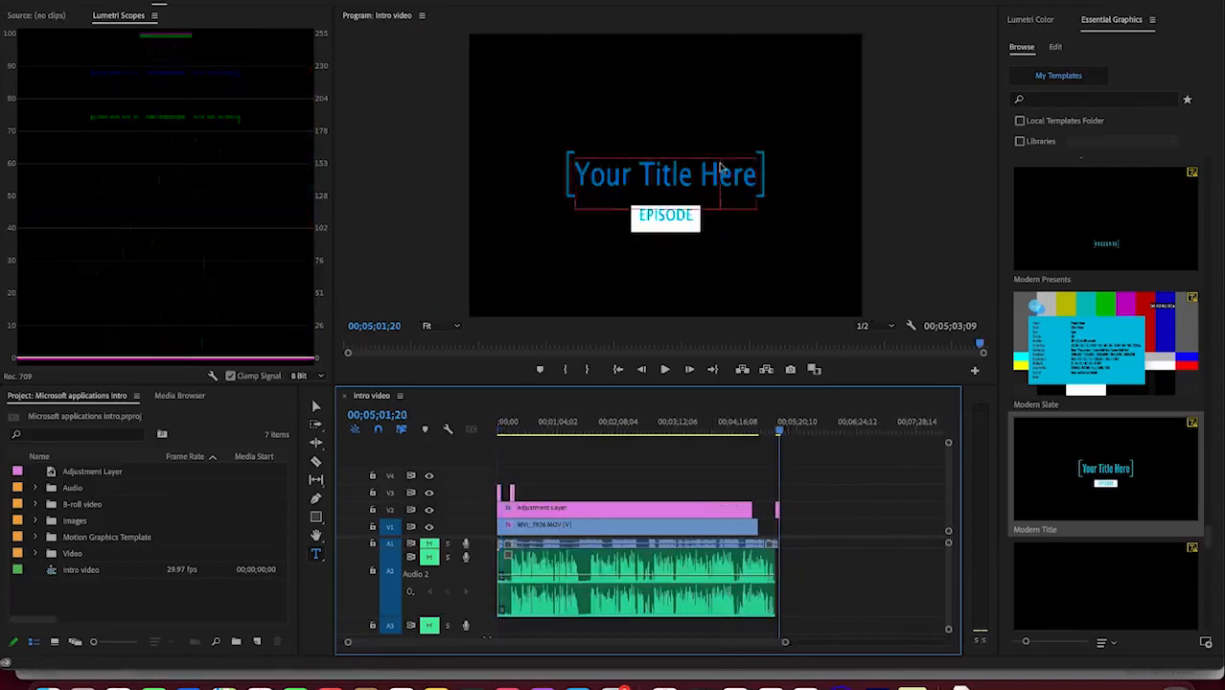
pyautogui.tripleClick(719, 165)
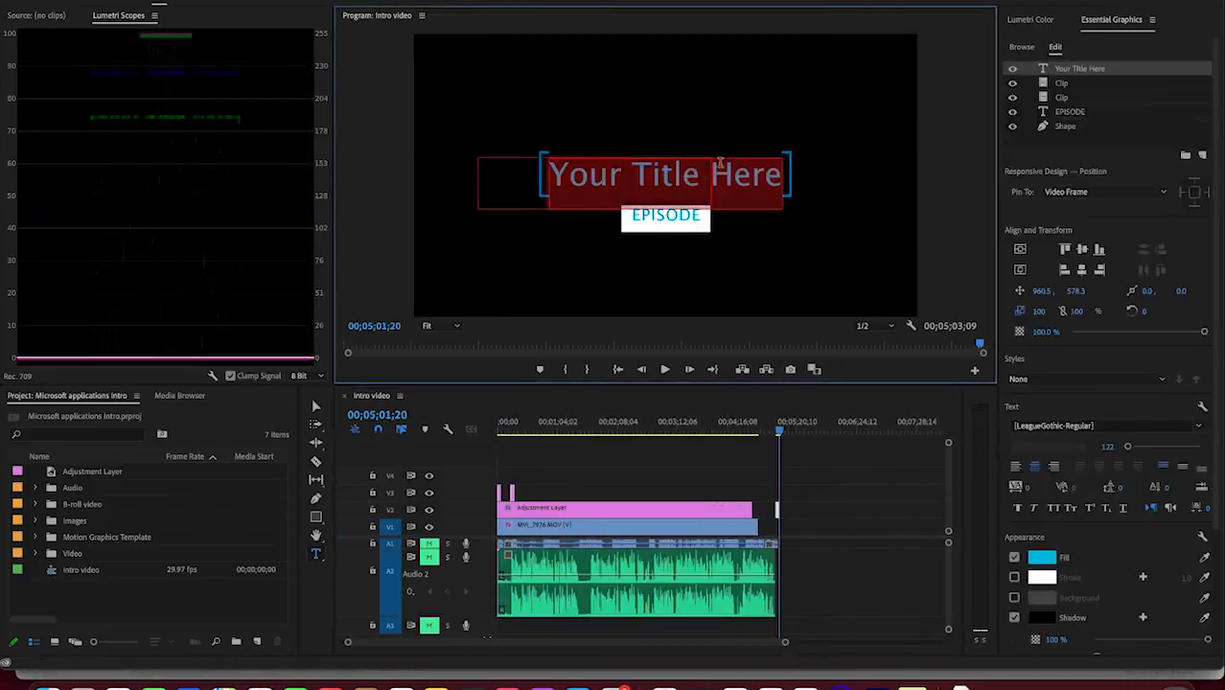
pyautogui.write('Thanks for')
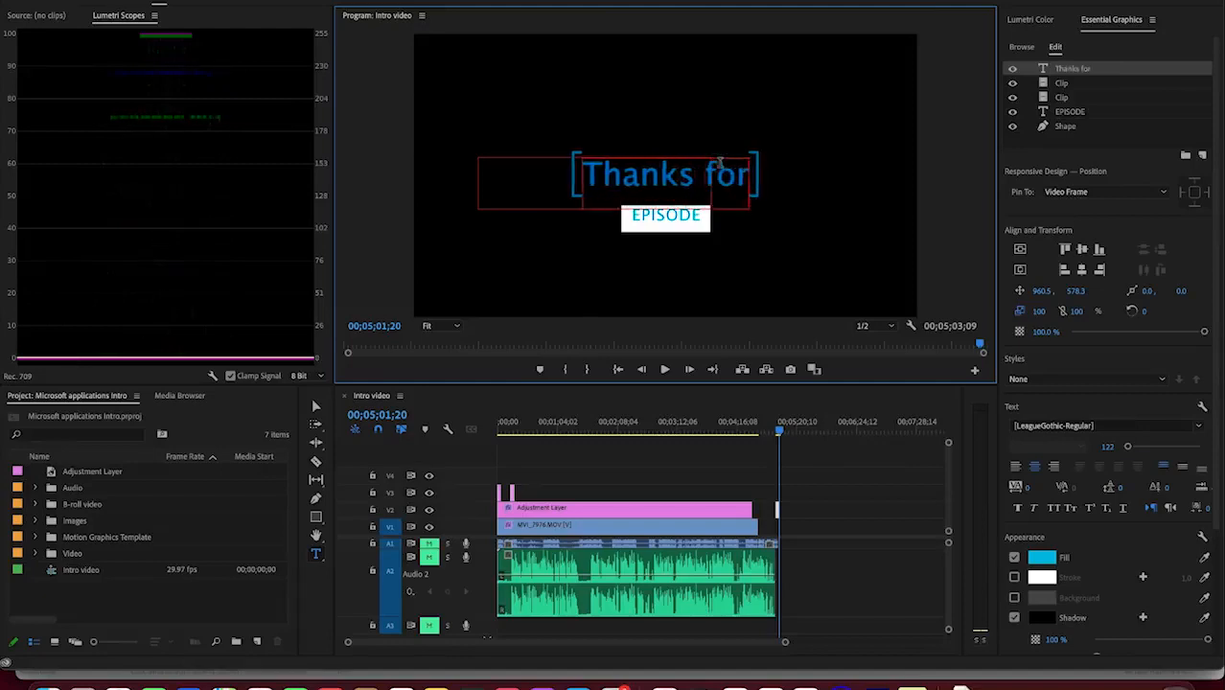
pyautogui.write(' watching')
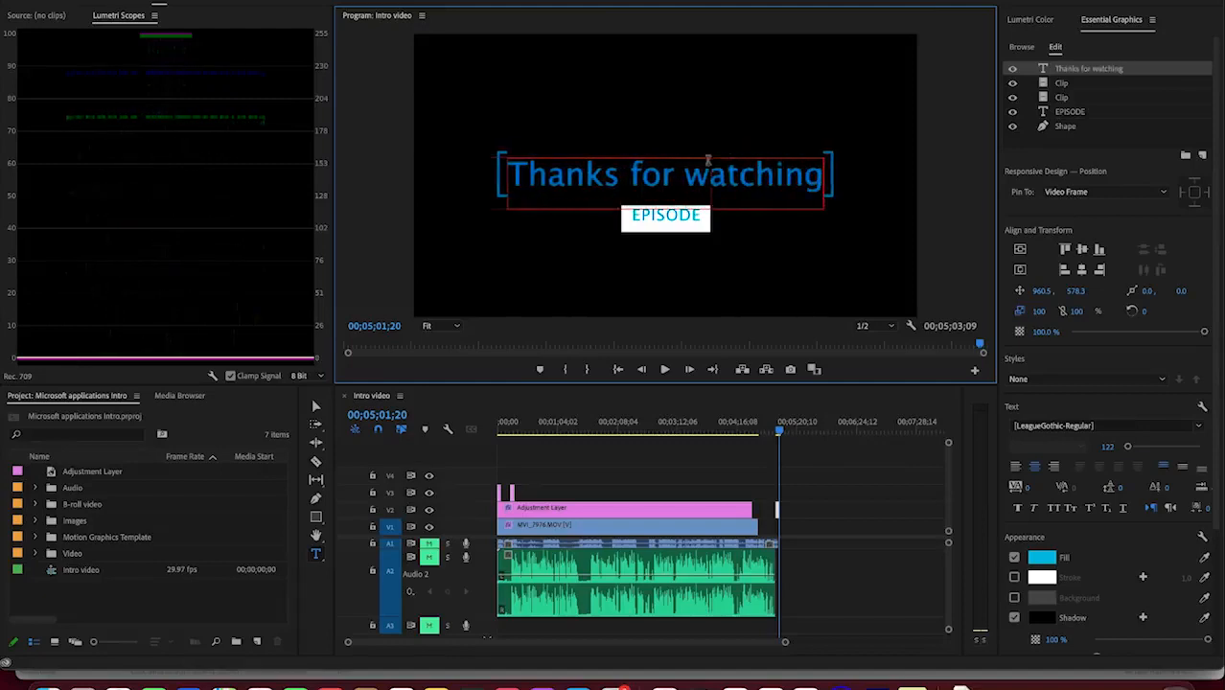
# Step: Replace the closing graphic's "EPISODE" line with "Remember to subscribe", and preview the graphic through to its end
pyautogui.doubleClick(672, 217)
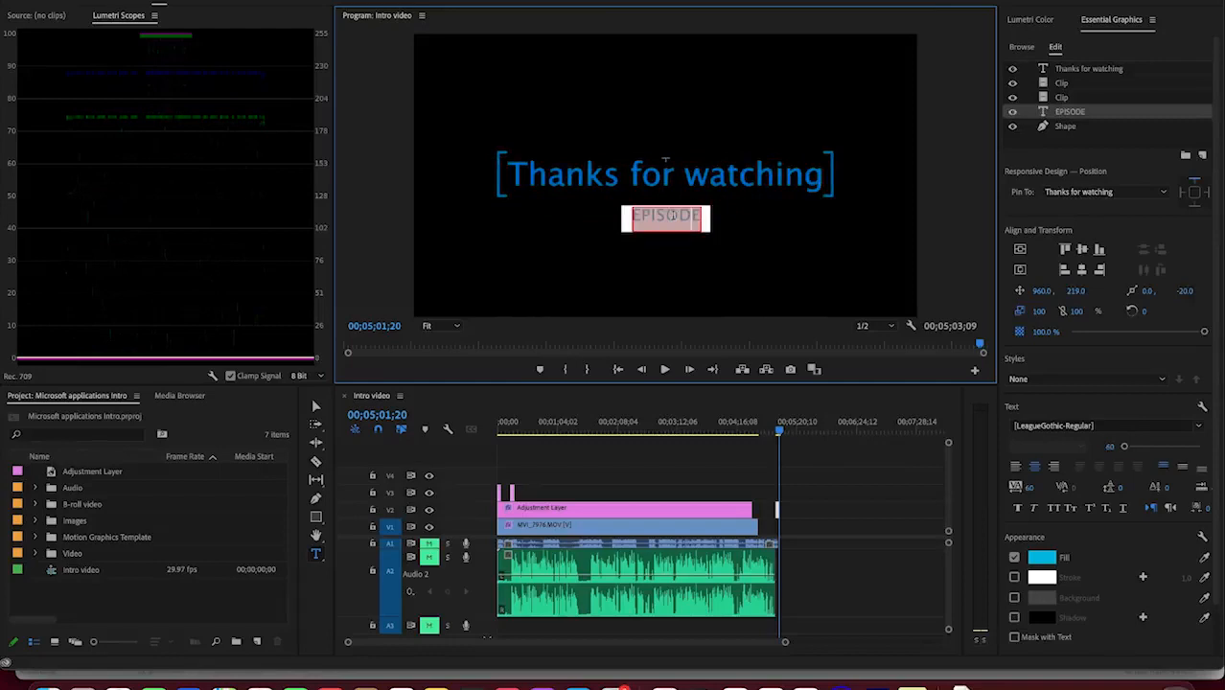
pyautogui.write('Remember')
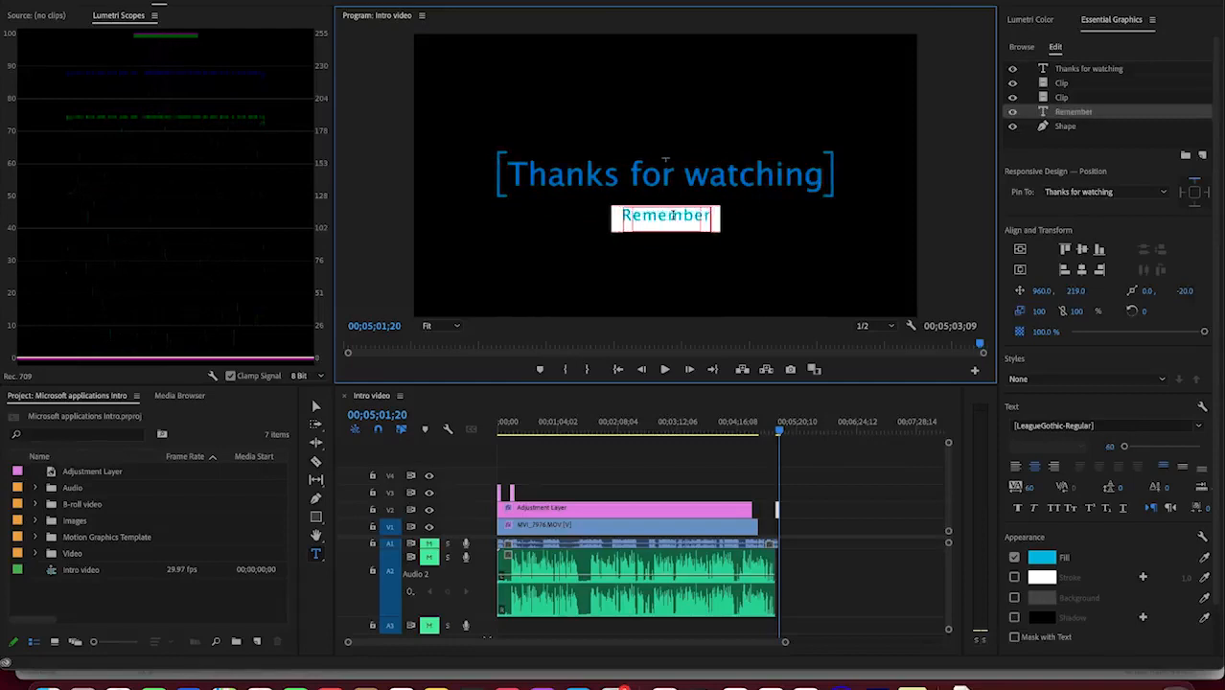
pyautogui.write(' to subscribe')
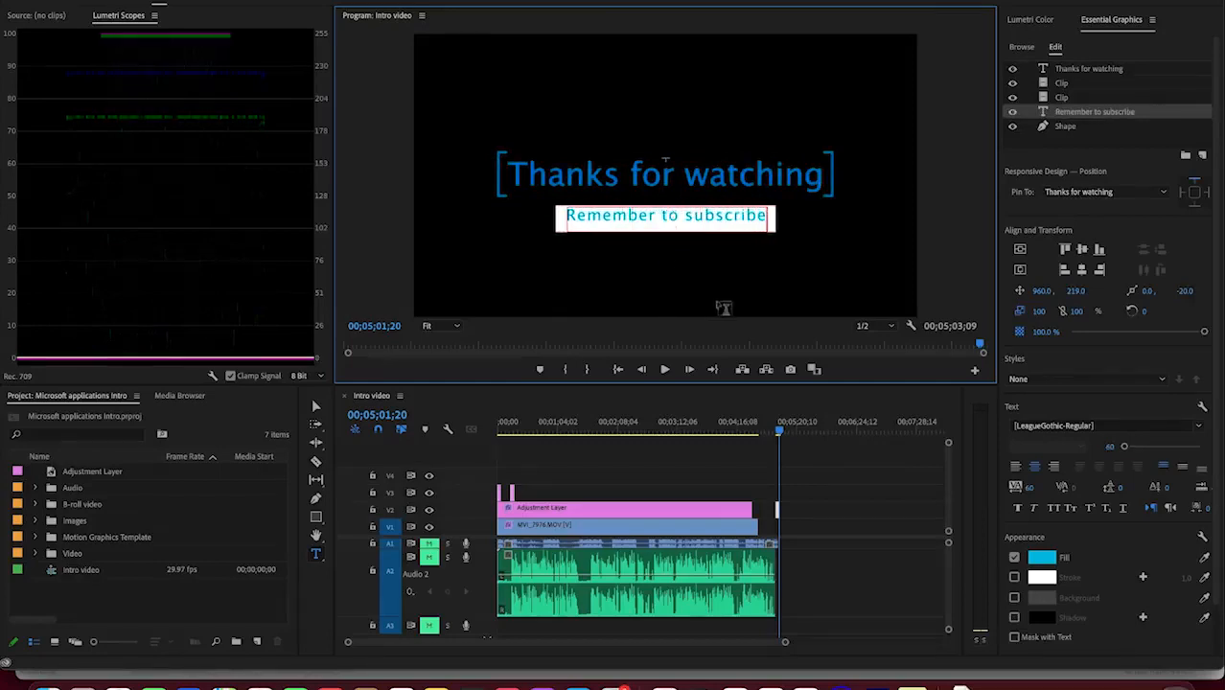
pyautogui.click(632, 286)
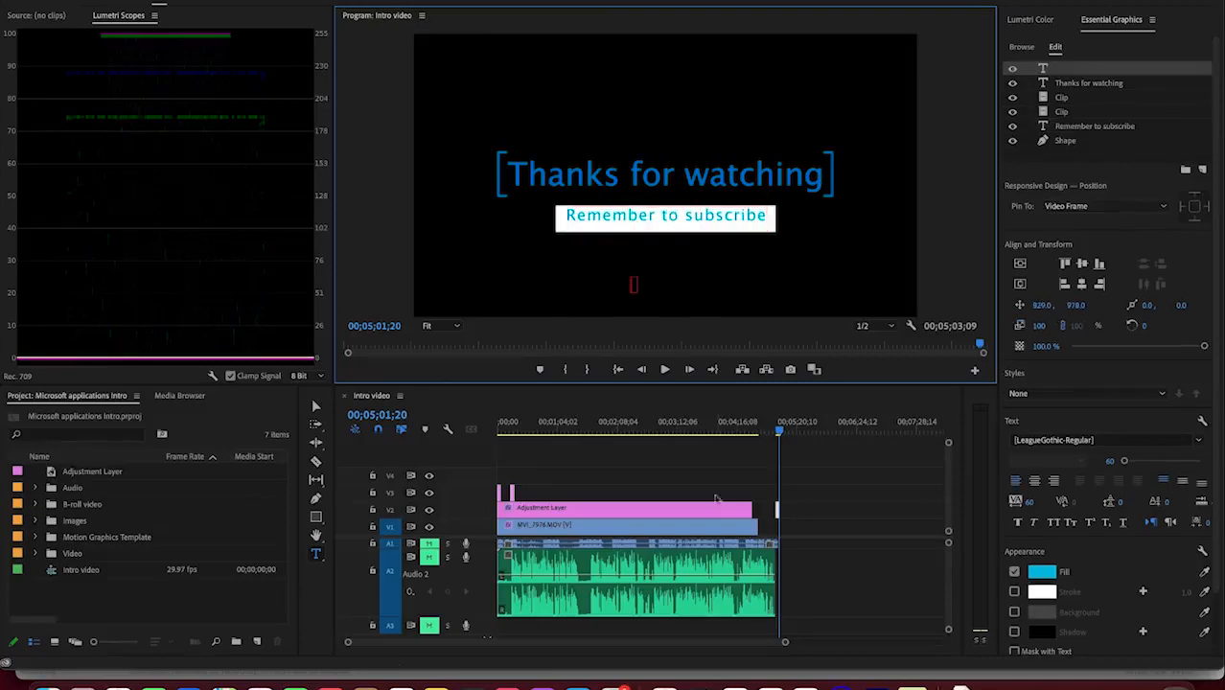
pyautogui.click(778, 432)
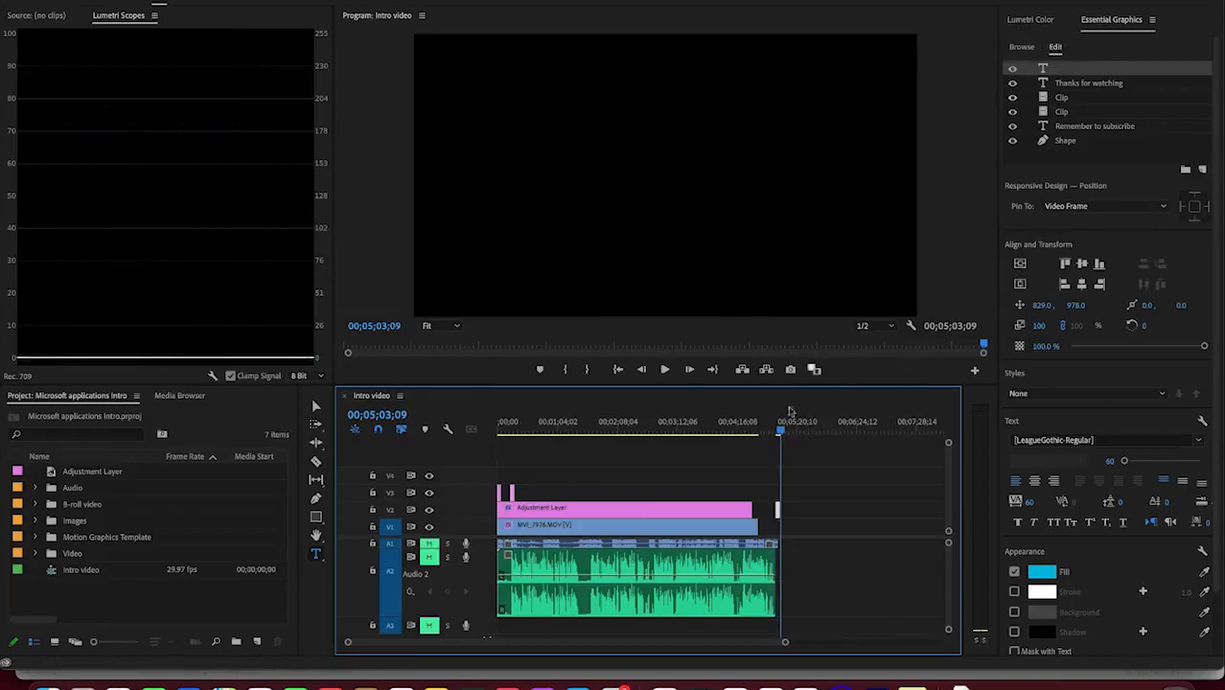
# Step: Deselect the closing graphic, open the file chooser for installing a motion graphics template, and cancel it
pyautogui.click(732, 482)
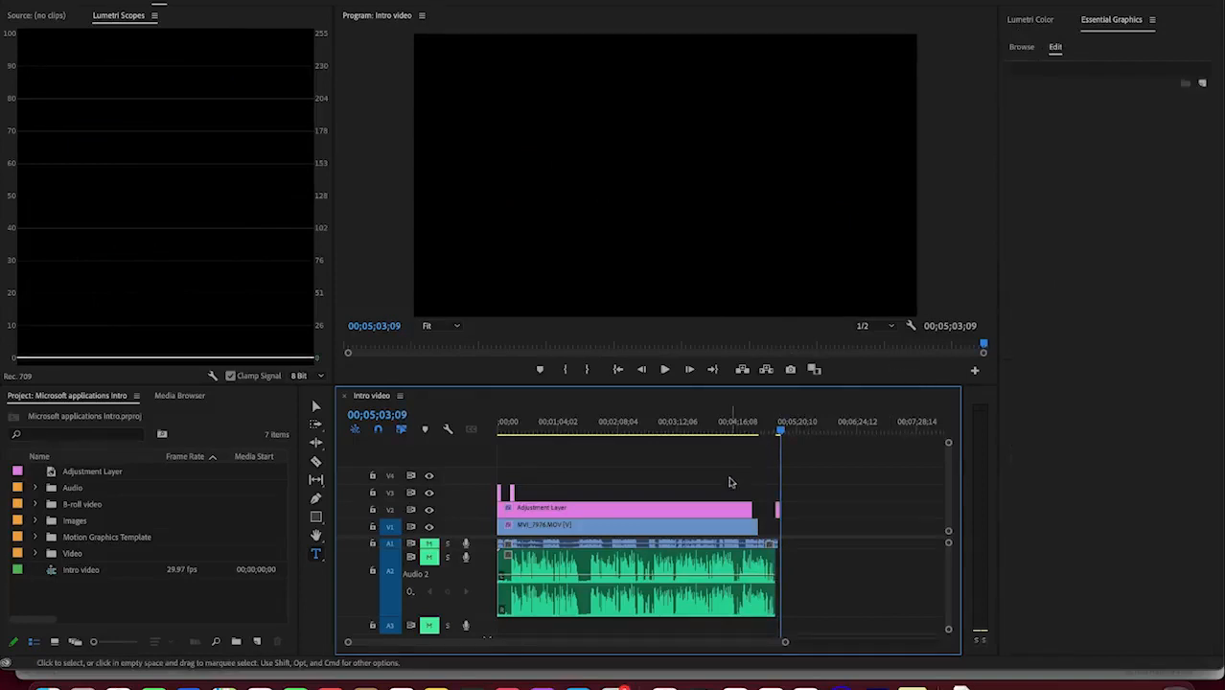
pyautogui.click(1022, 47)
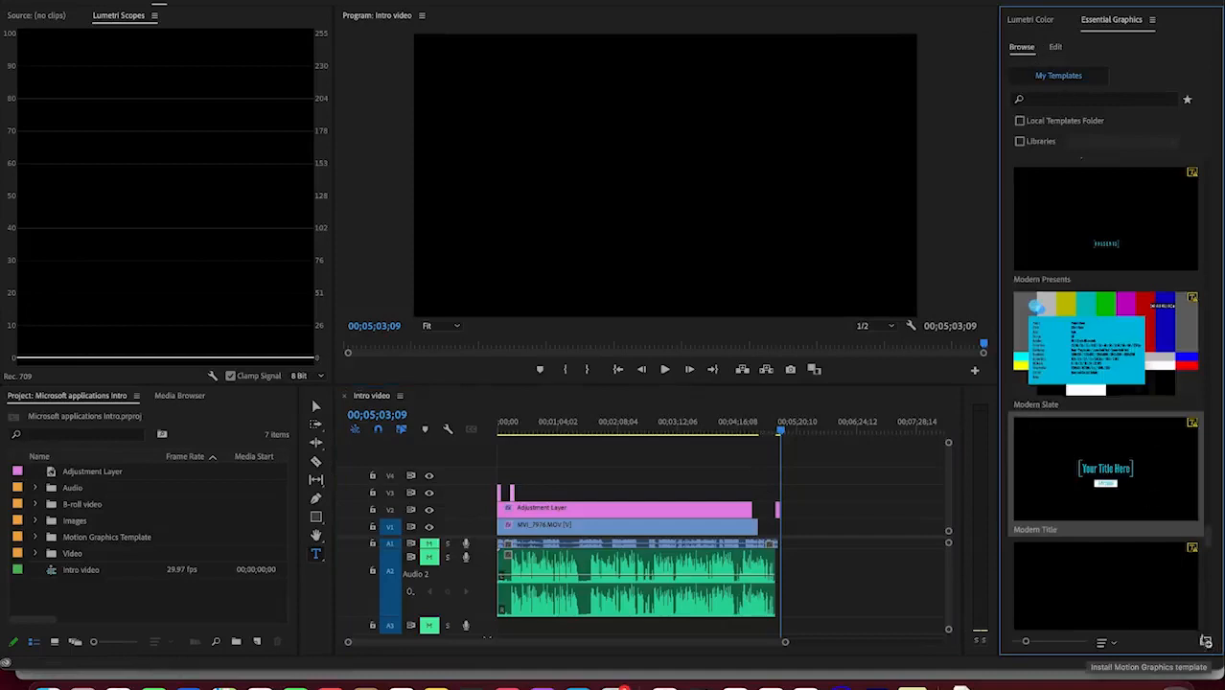
pyautogui.click(1208, 644)
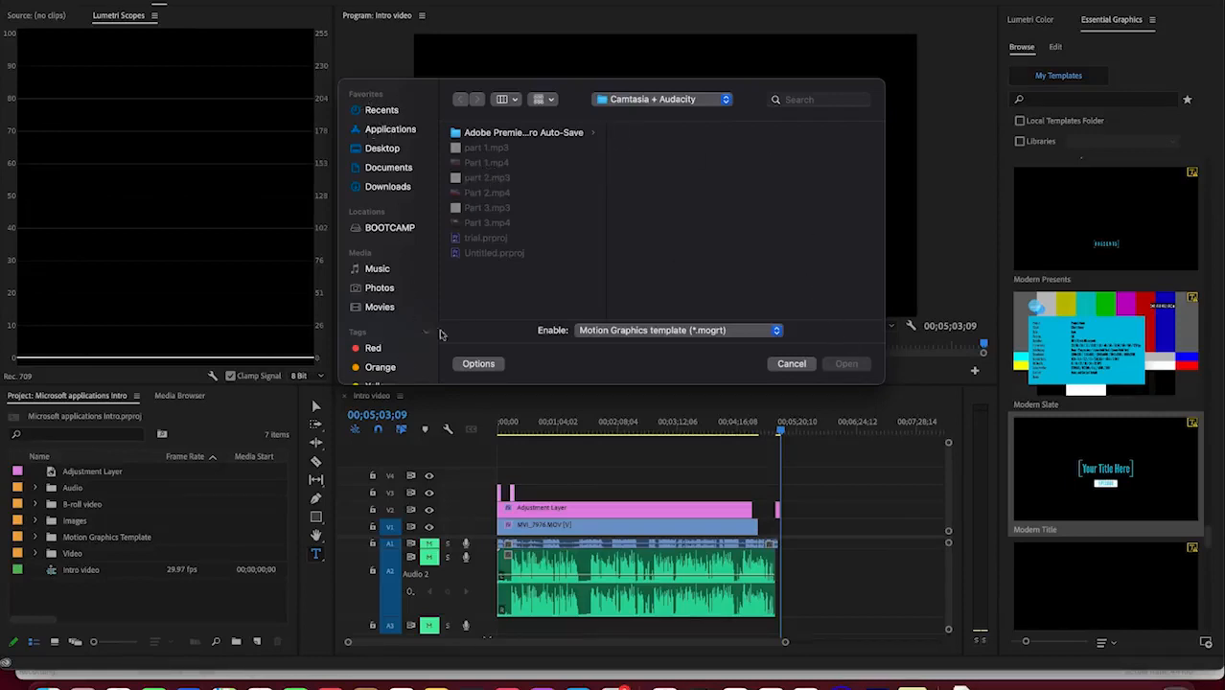
pyautogui.click(803, 365)
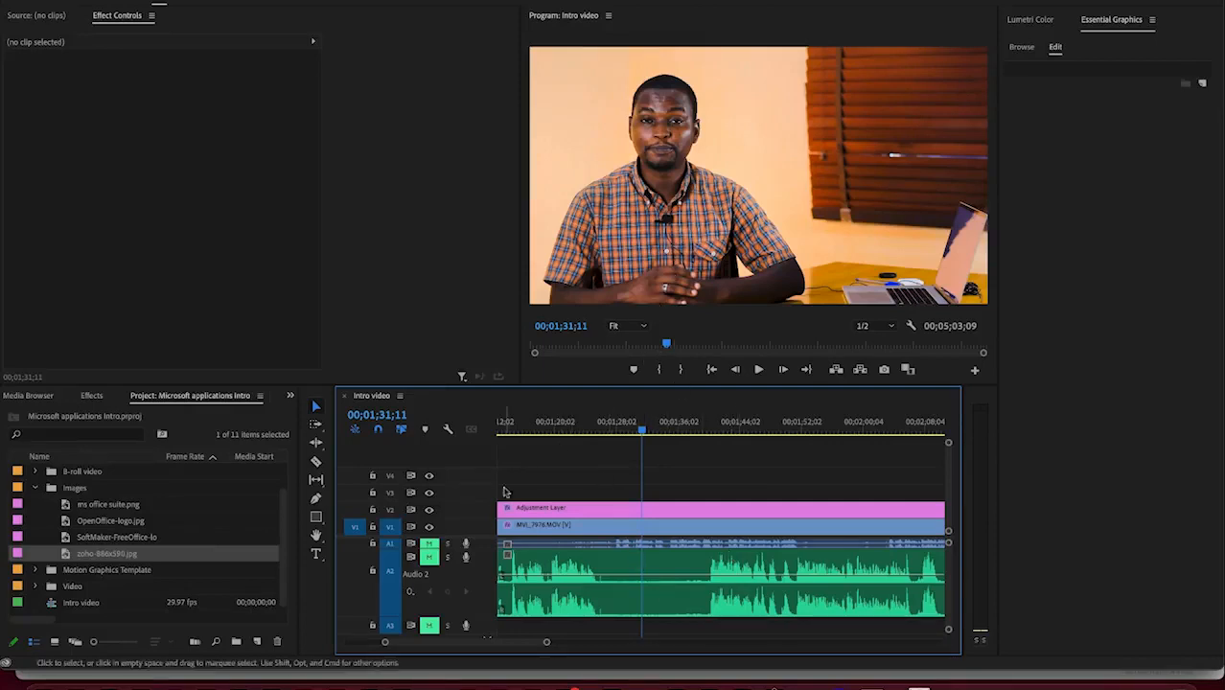
# Step: Add a text graphic reading "Microsoft Applications" on two lines beside the speaker's head at 00;01;31;11
pyautogui.click(318, 557)
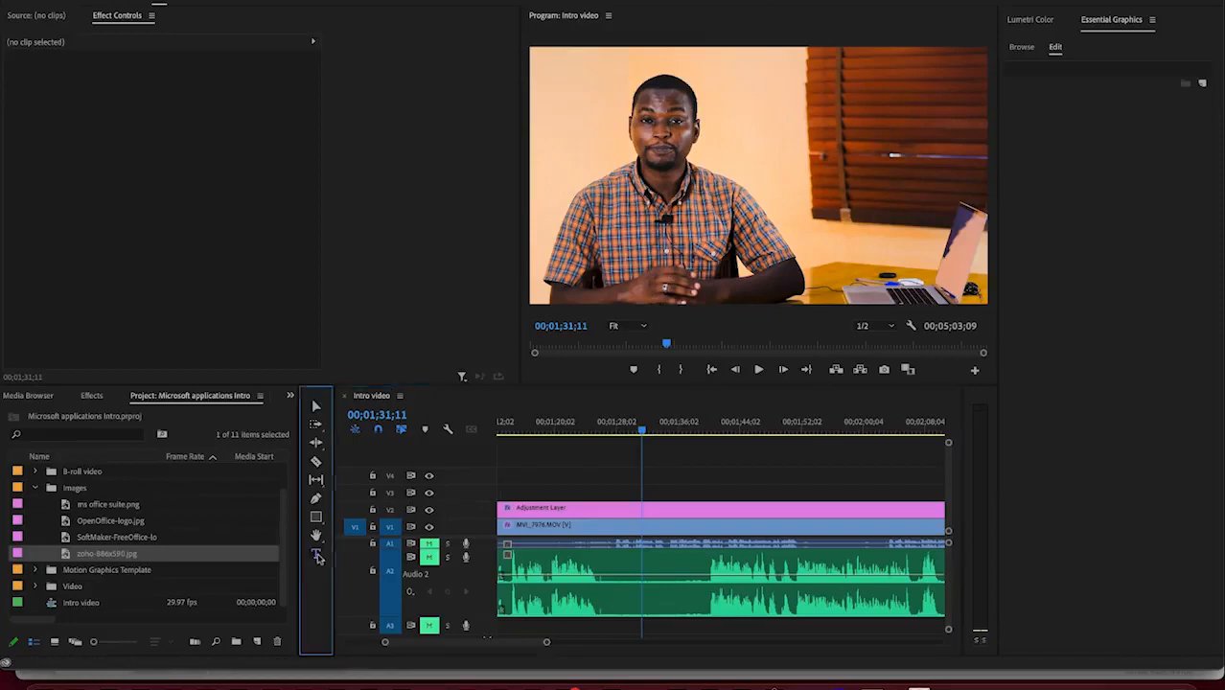
pyautogui.click(793, 127)
pyautogui.click(792, 126)
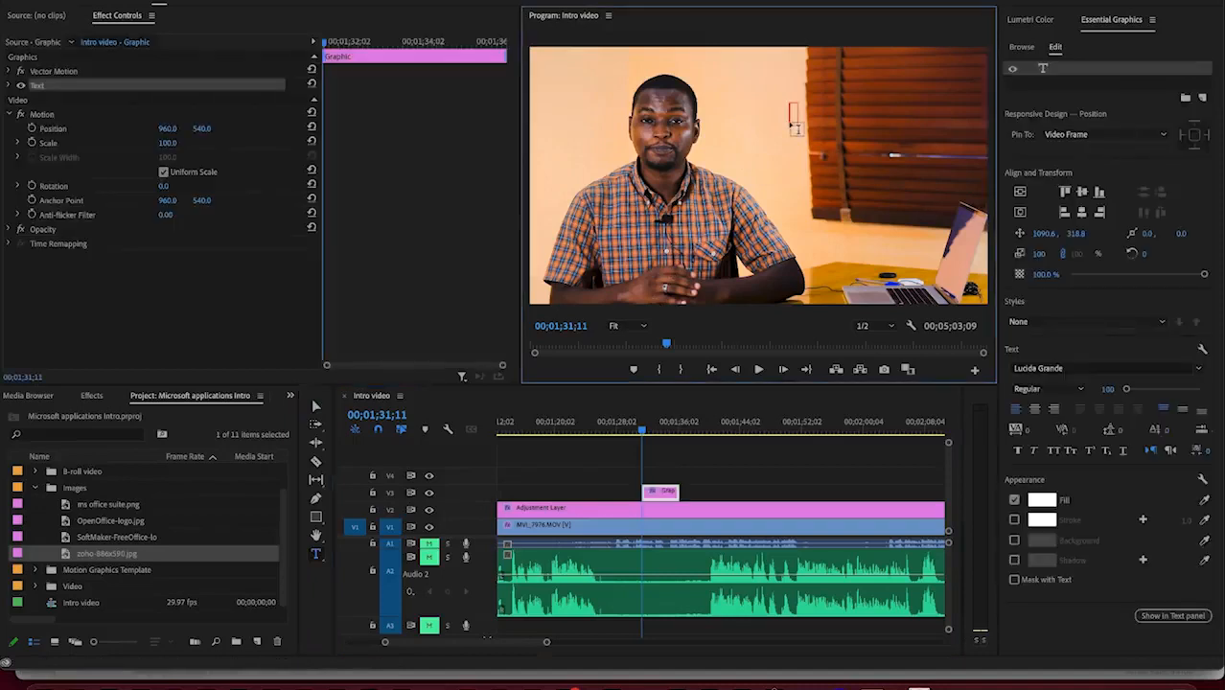
pyautogui.write('Microsoft')
pyautogui.press('Return')
pyautogui.write('a')
pyautogui.press('BackSpace')
pyautogui.write('A')
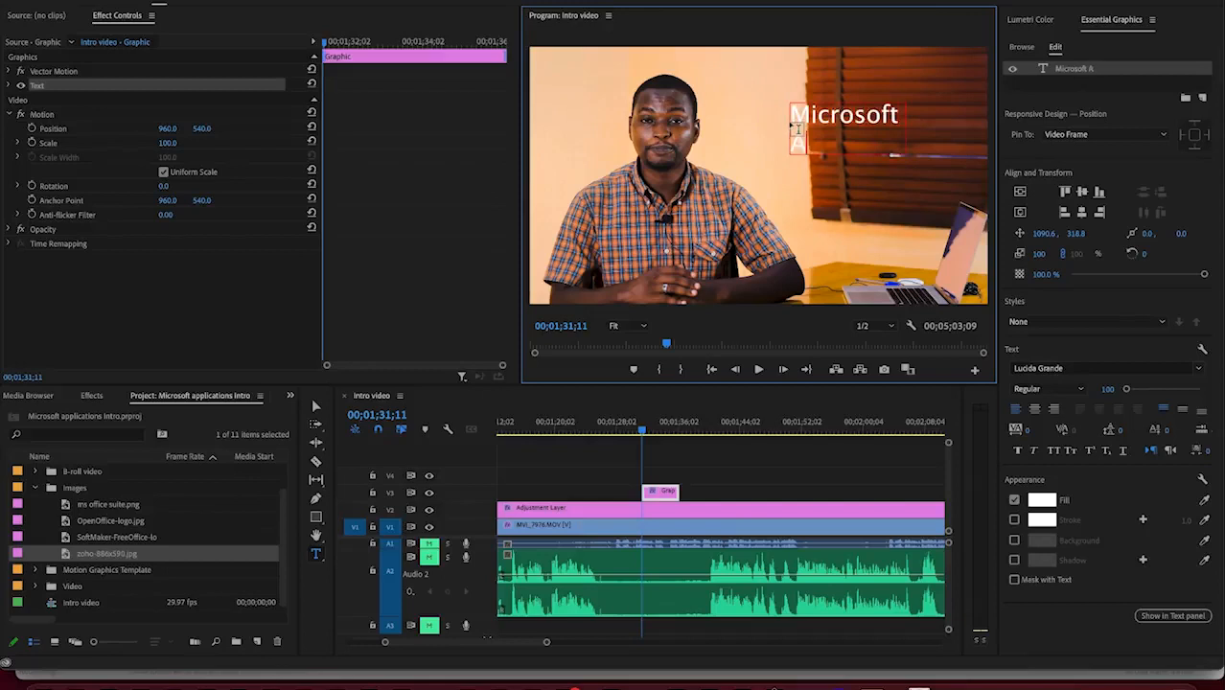
pyautogui.write('pplications')
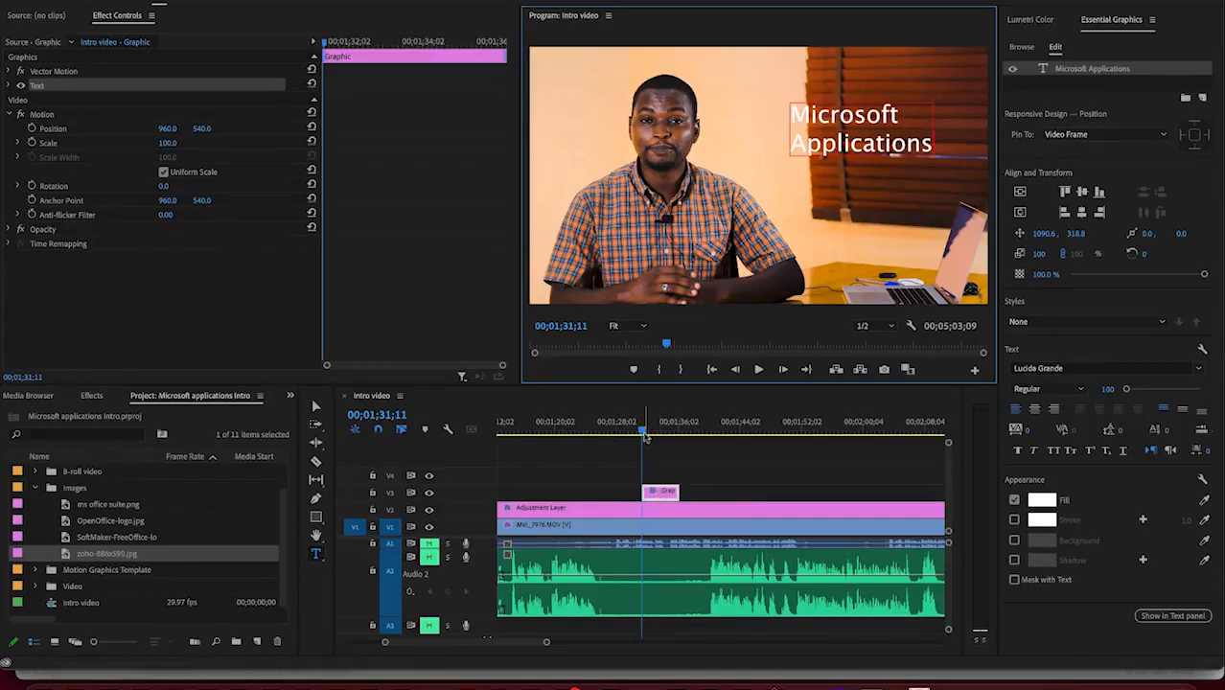
# Step: Play the sequence from 00;01;30;14 until just past the end of the new text graphic
pyautogui.moveTo(645, 436); pyautogui.dragTo(638, 437)
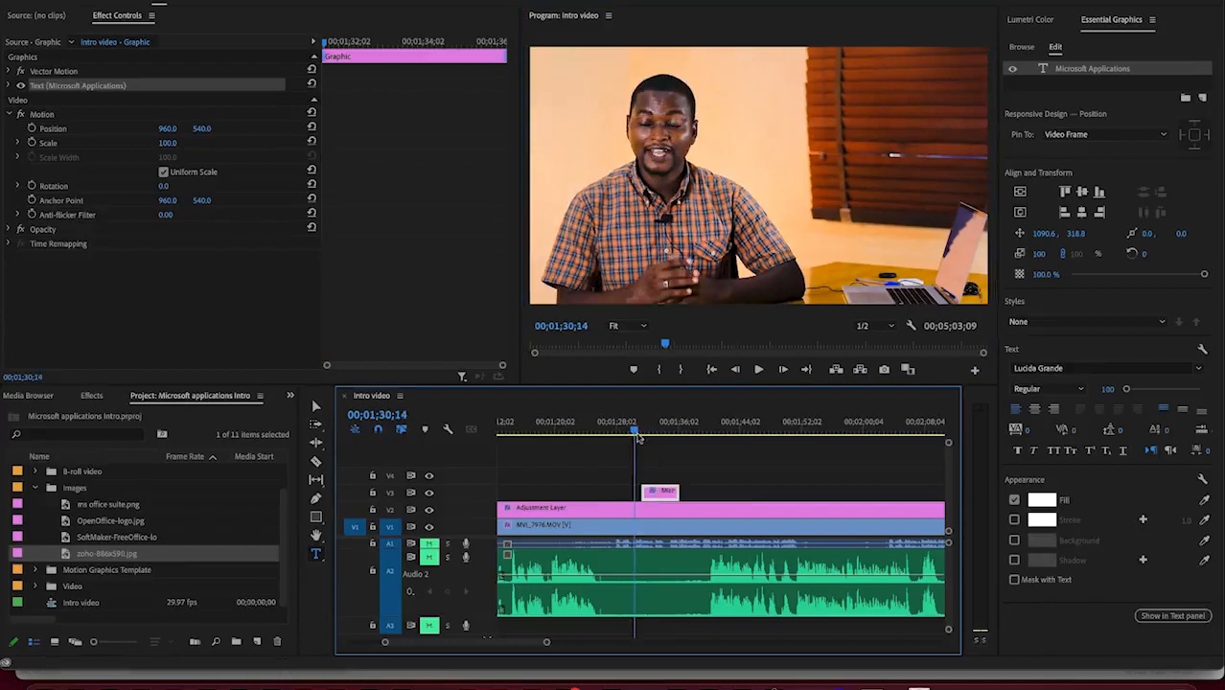
pyautogui.press('space')
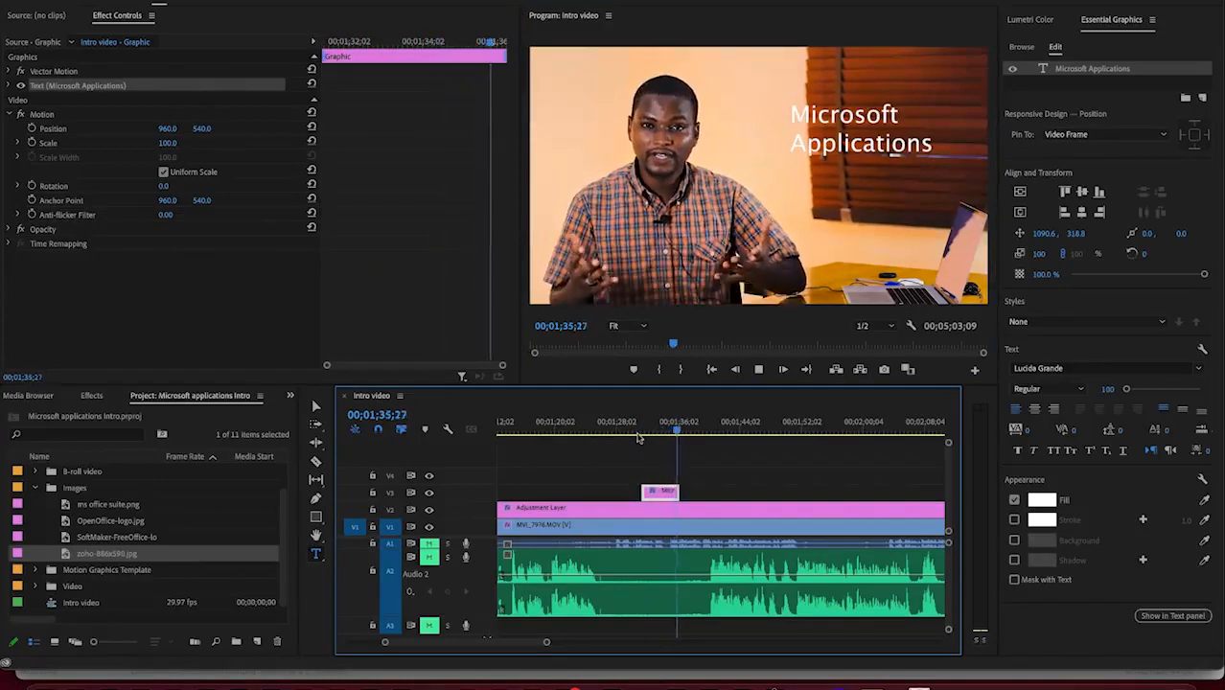
pyautogui.press('space')
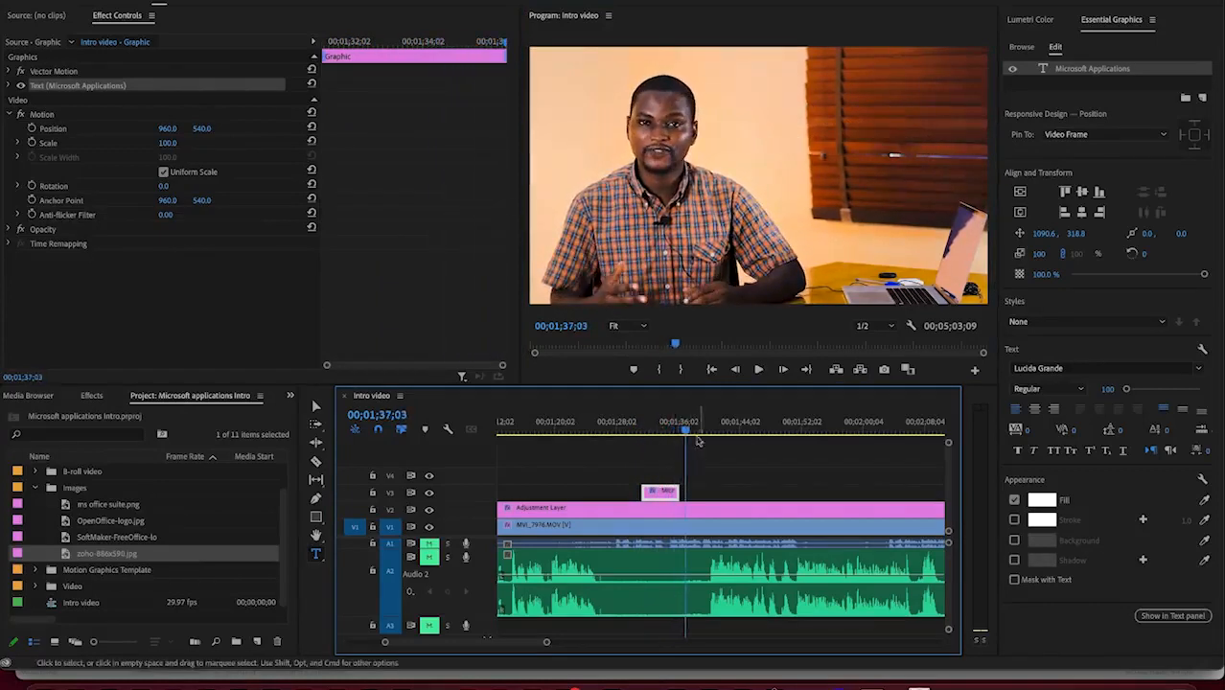
# Step: Enable Scale keyframing for the text graphic at 00;01;31;16 and set the Scale to 0
pyautogui.click(658, 432)
pyautogui.moveTo(658, 433); pyautogui.dragTo(648, 431)
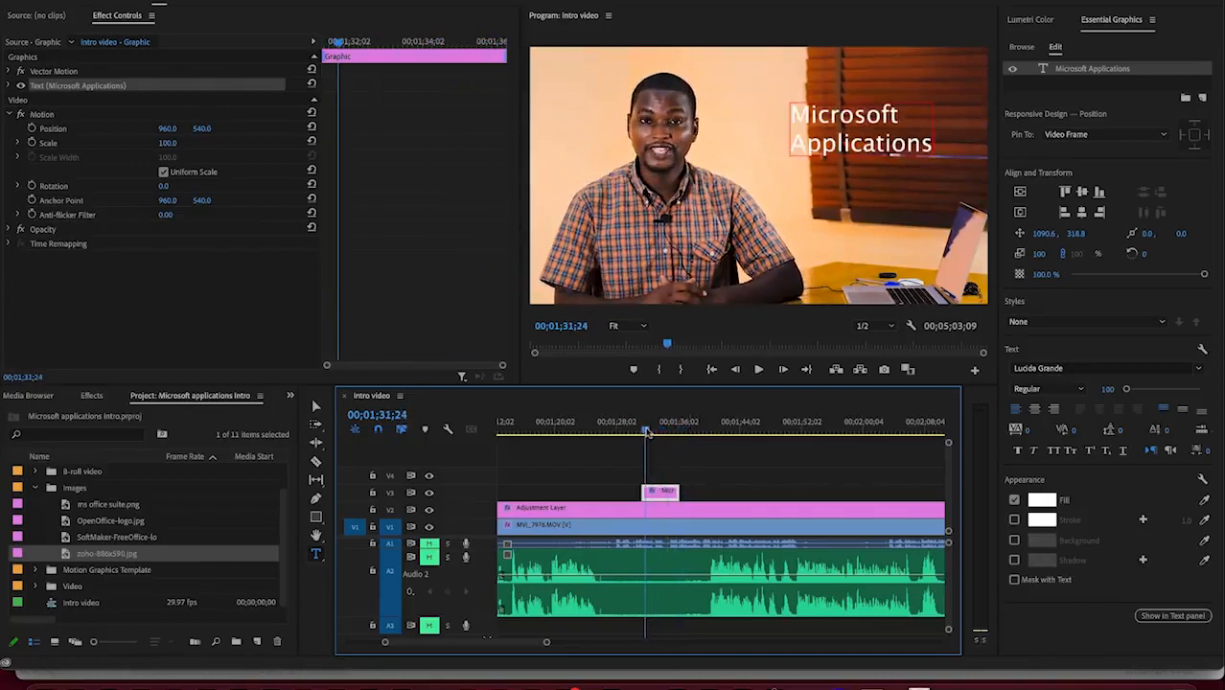
pyautogui.moveTo(648, 432); pyautogui.dragTo(643, 431)
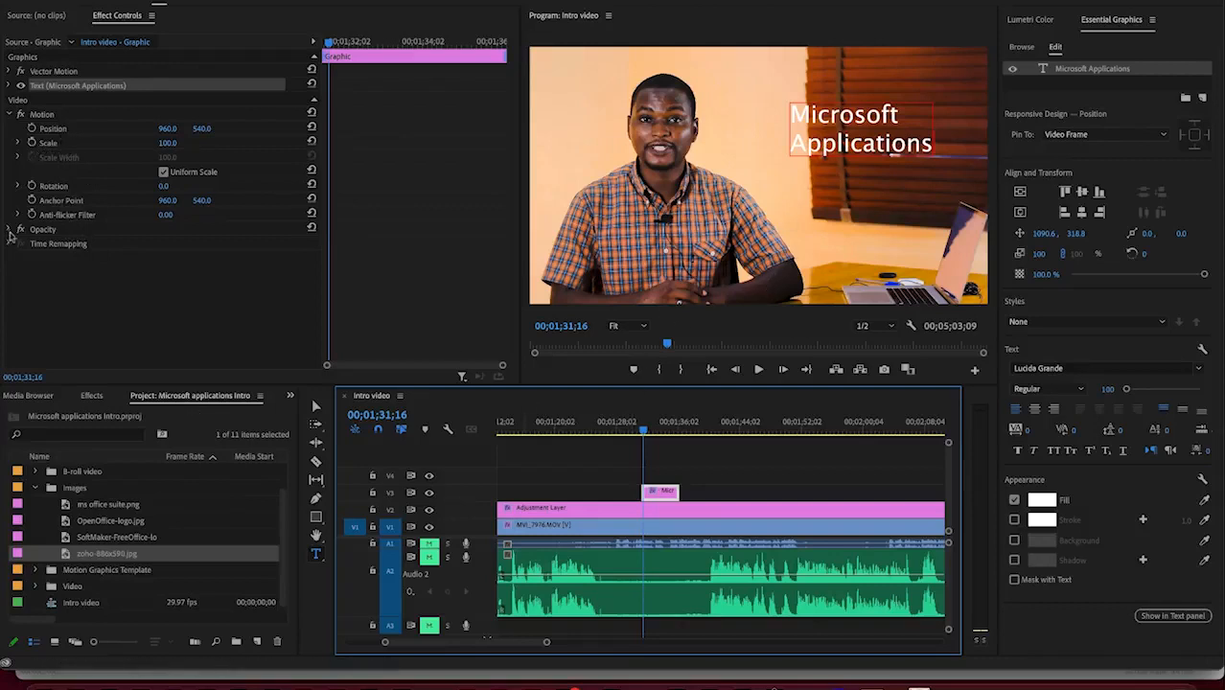
pyautogui.click(31, 142)
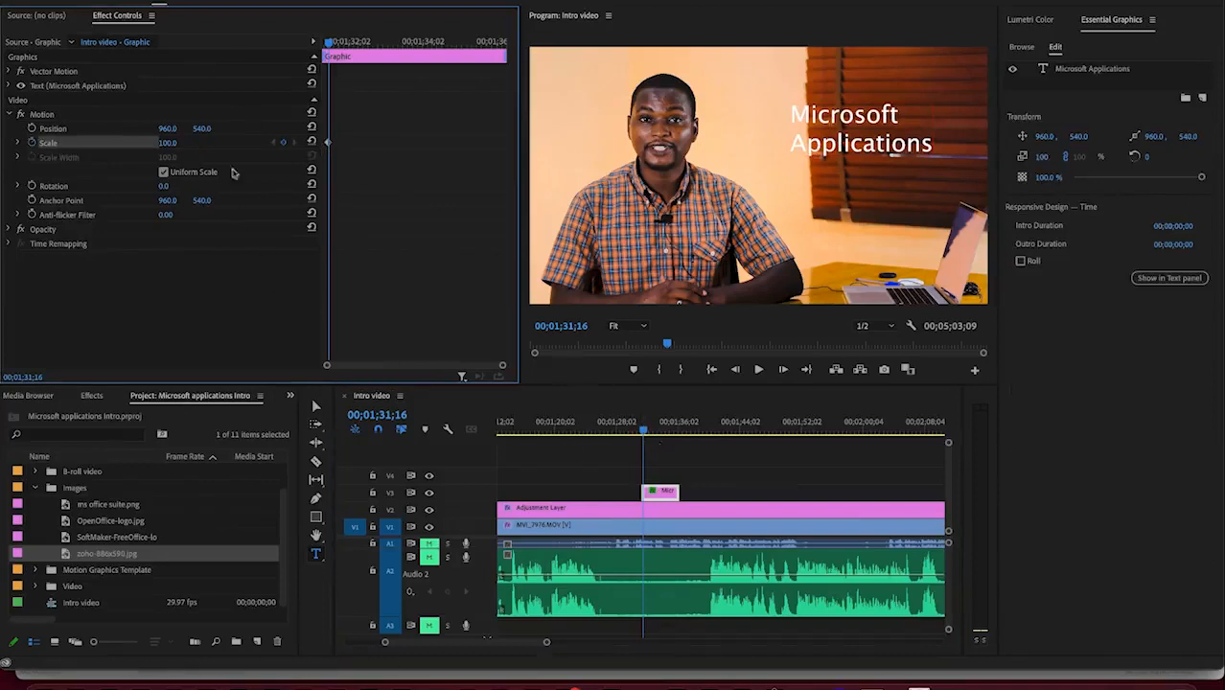
pyautogui.click(177, 140)
pyautogui.write('8')
pyautogui.press('Return')
# Step: Keyframe the text graphic's Scale at 100 at 00;01;32;19, and add a matching hold keyframe at 00;01;34;19
pyautogui.moveTo(327, 42); pyautogui.dragTo(370, 59)
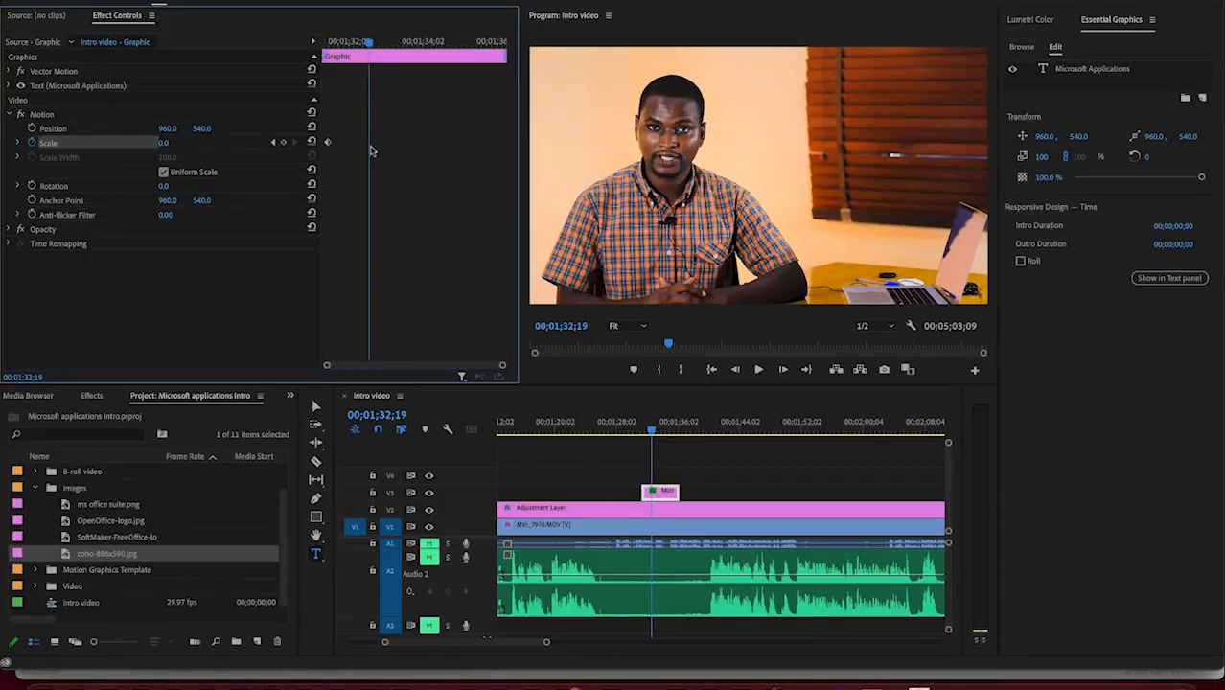
pyautogui.click(178, 141)
pyautogui.press('Return')
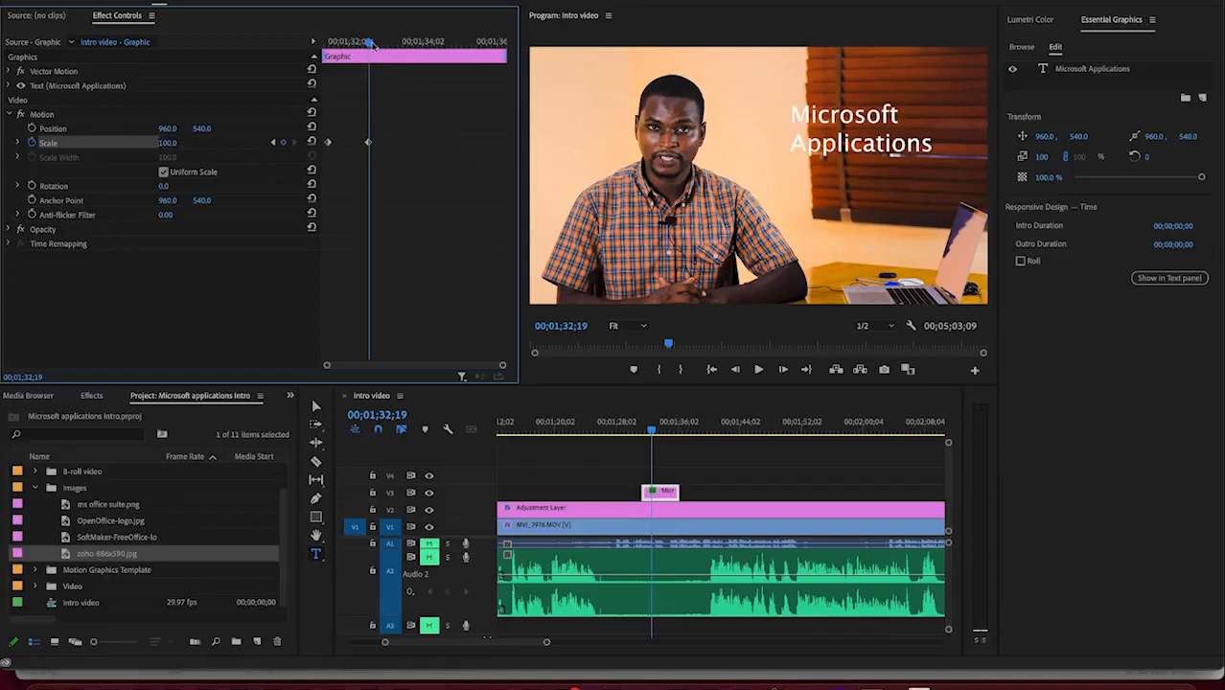
pyautogui.moveTo(370, 45); pyautogui.dragTo(445, 82)
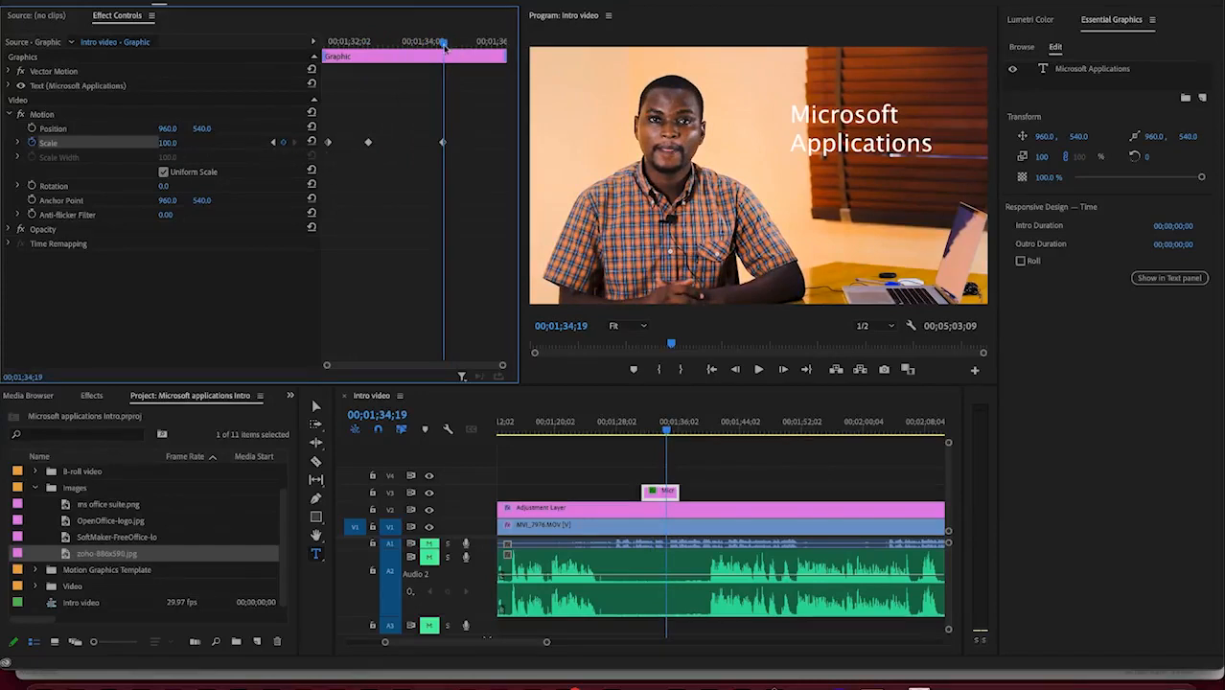
# Step: Keyframe the text graphic's Scale at 0 at 00;01;35;29, near the end of the graphic
pyautogui.moveTo(444, 45); pyautogui.dragTo(493, 46)
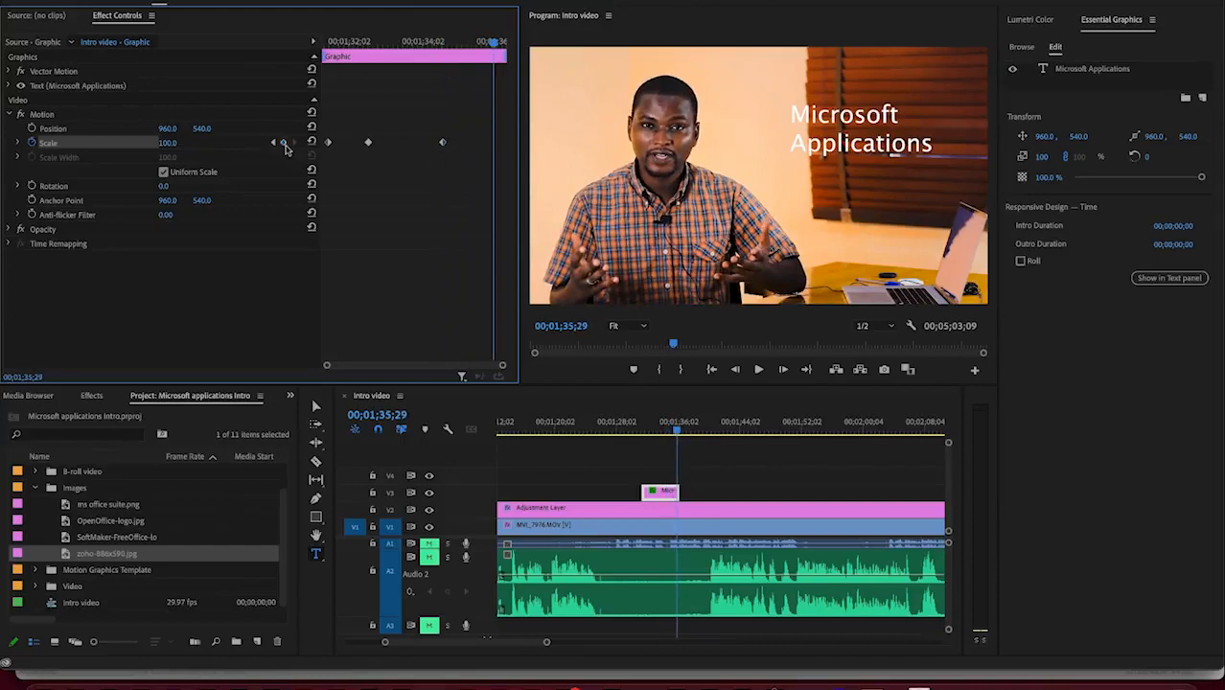
pyautogui.click(172, 144)
pyautogui.write('0')
pyautogui.press('Return')
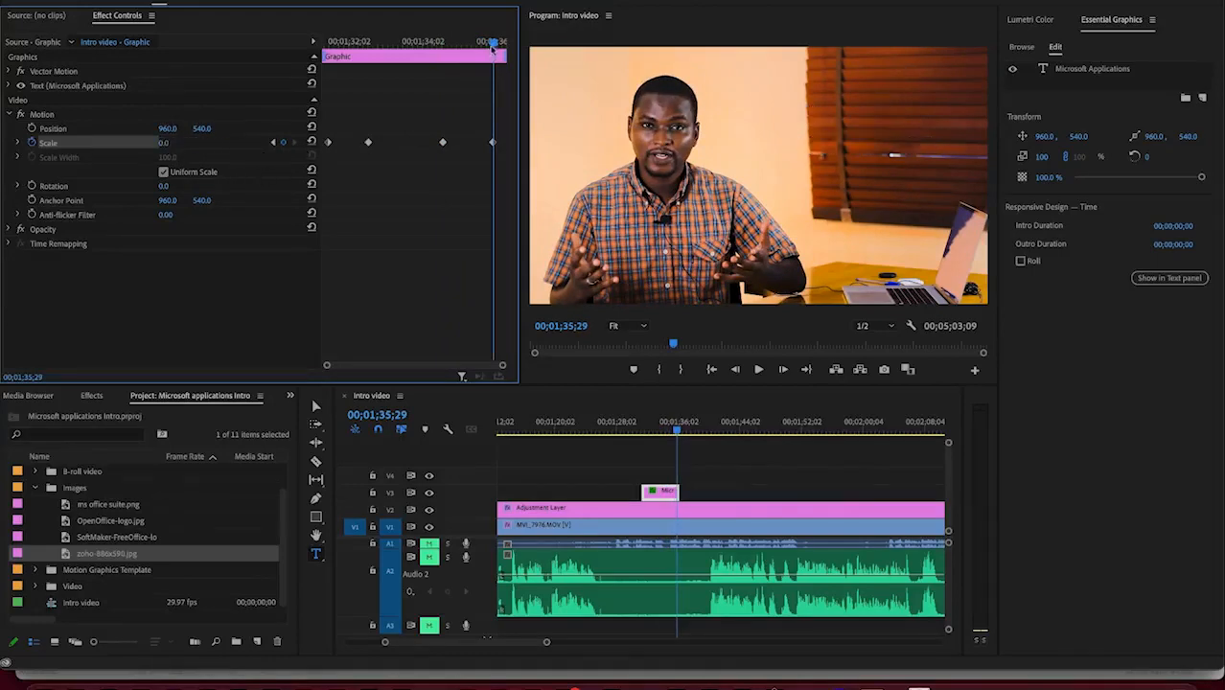
# Step: Play the scale animation from the start of the text graphic through to its end
pyautogui.moveTo(492, 46); pyautogui.dragTo(324, 55)
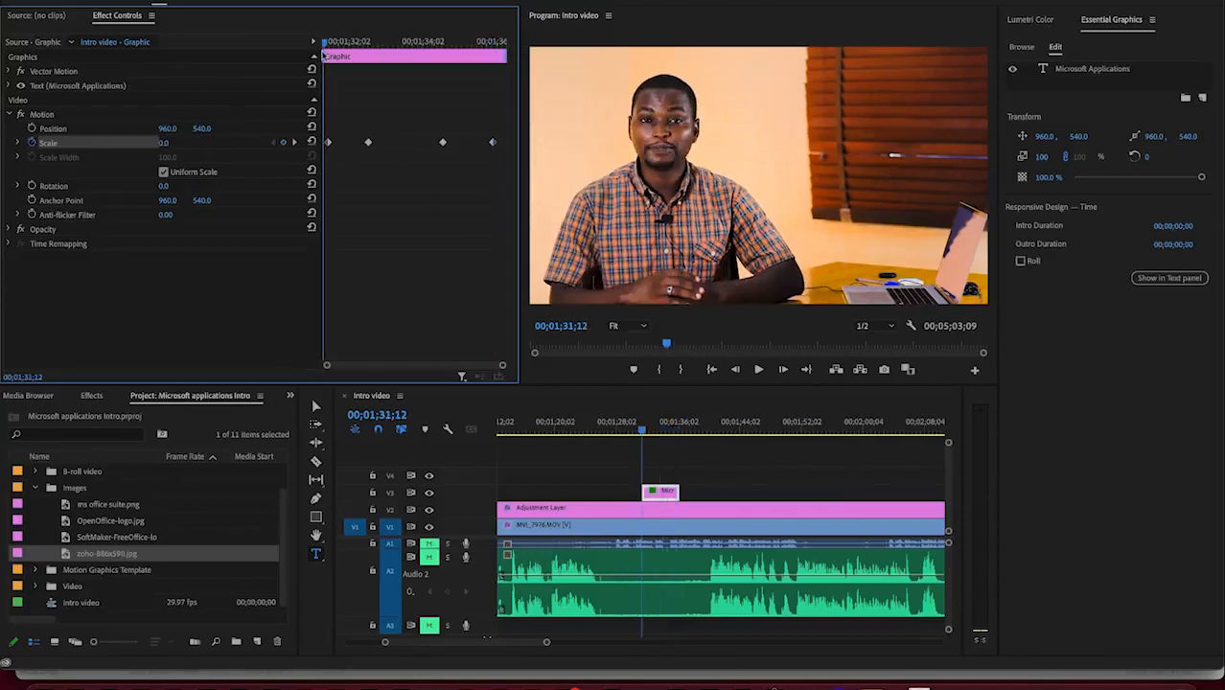
pyautogui.press('space')
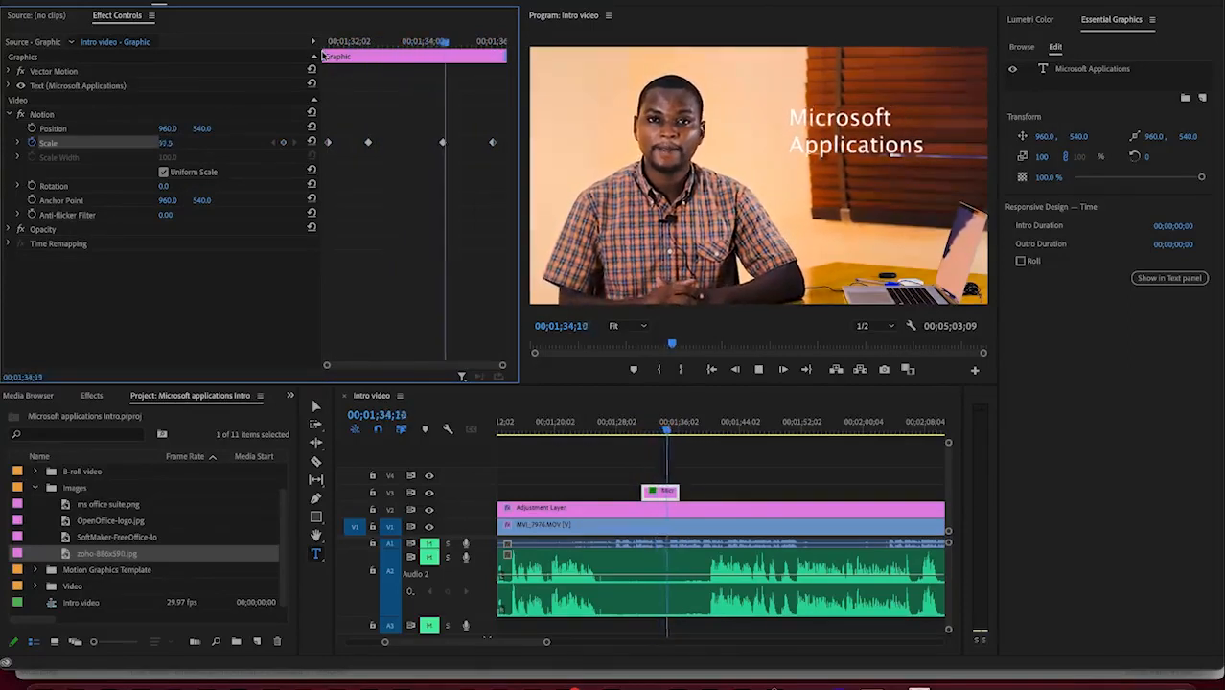
pyautogui.press('space')
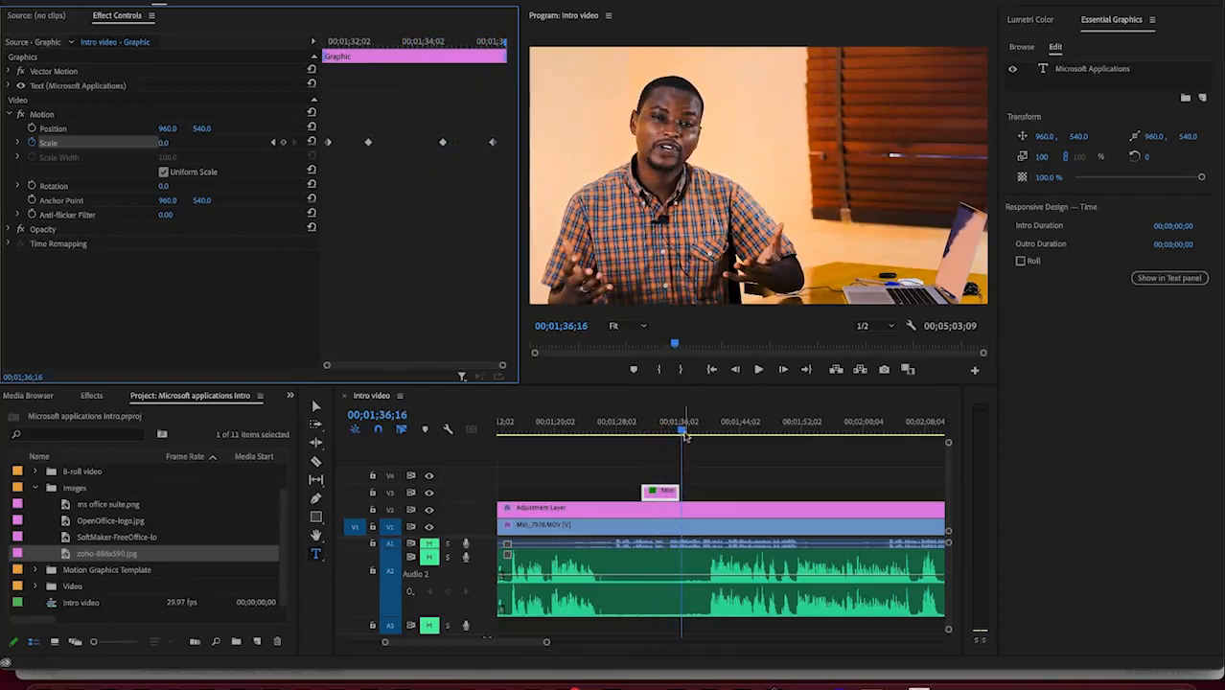
# Step: Move the first and last Scale keyframes close to the two inner keyframes to speed up the scale-in and scale-out
pyautogui.moveTo(683, 434); pyautogui.dragTo(656, 431)
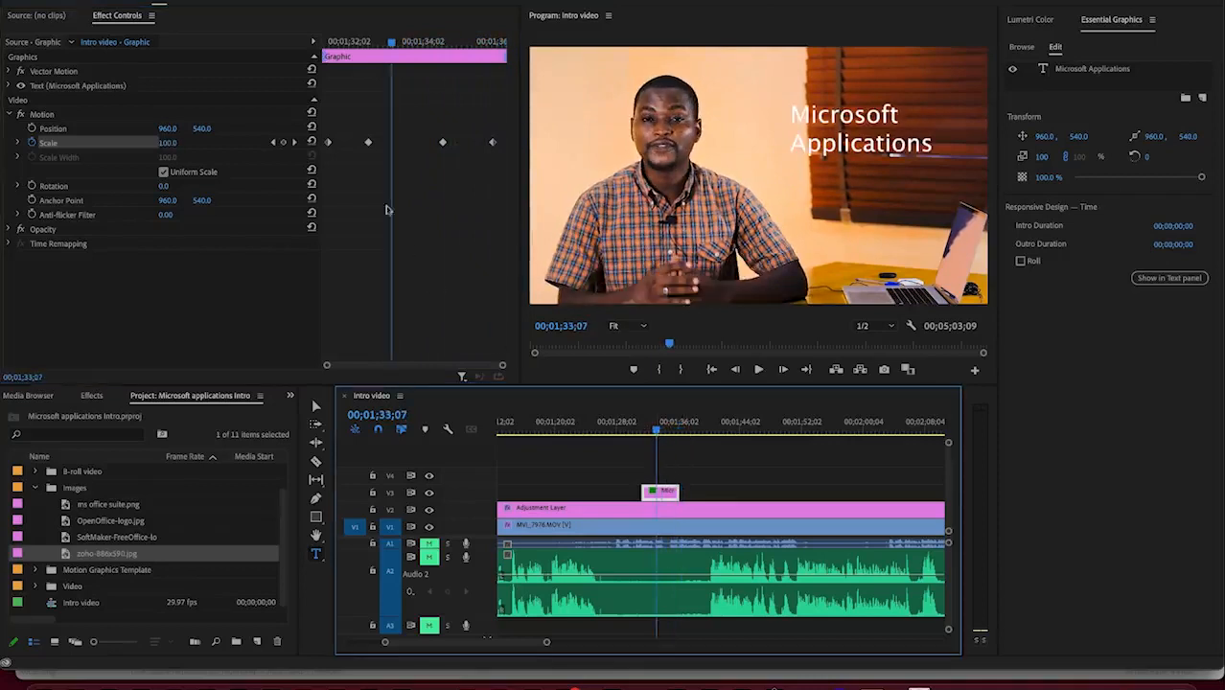
pyautogui.click(329, 142)
pyautogui.moveTo(329, 142); pyautogui.dragTo(353, 146)
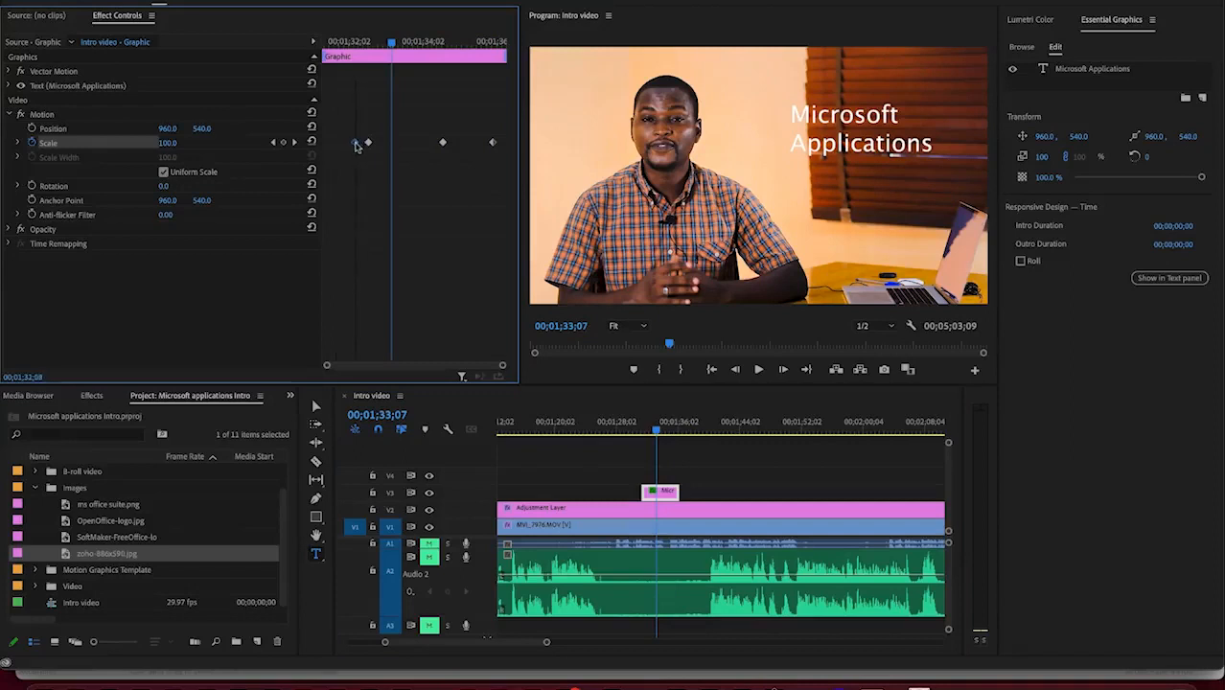
pyautogui.moveTo(357, 147); pyautogui.dragTo(357, 146)
pyautogui.moveTo(494, 144); pyautogui.dragTo(453, 144)
# Step: Preview the faster scale-in and scale-out from 00;01;31;23 to near the graphic's end
pyautogui.moveTo(391, 44); pyautogui.dragTo(340, 46)
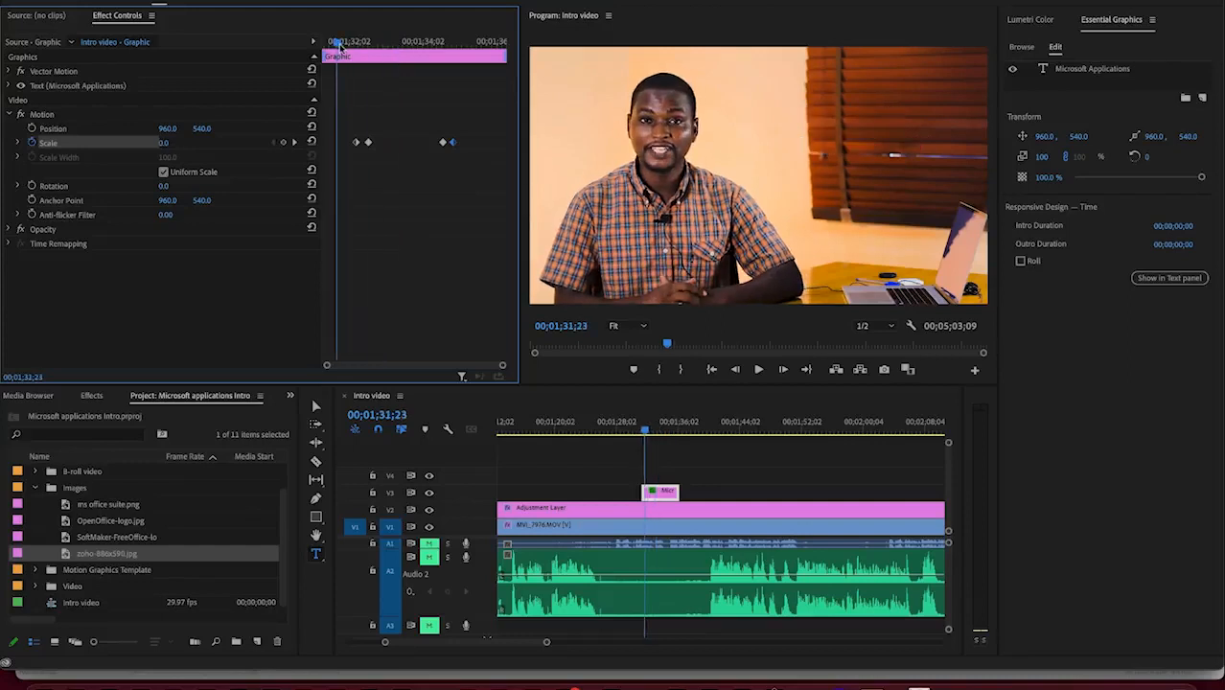
pyautogui.press('space')
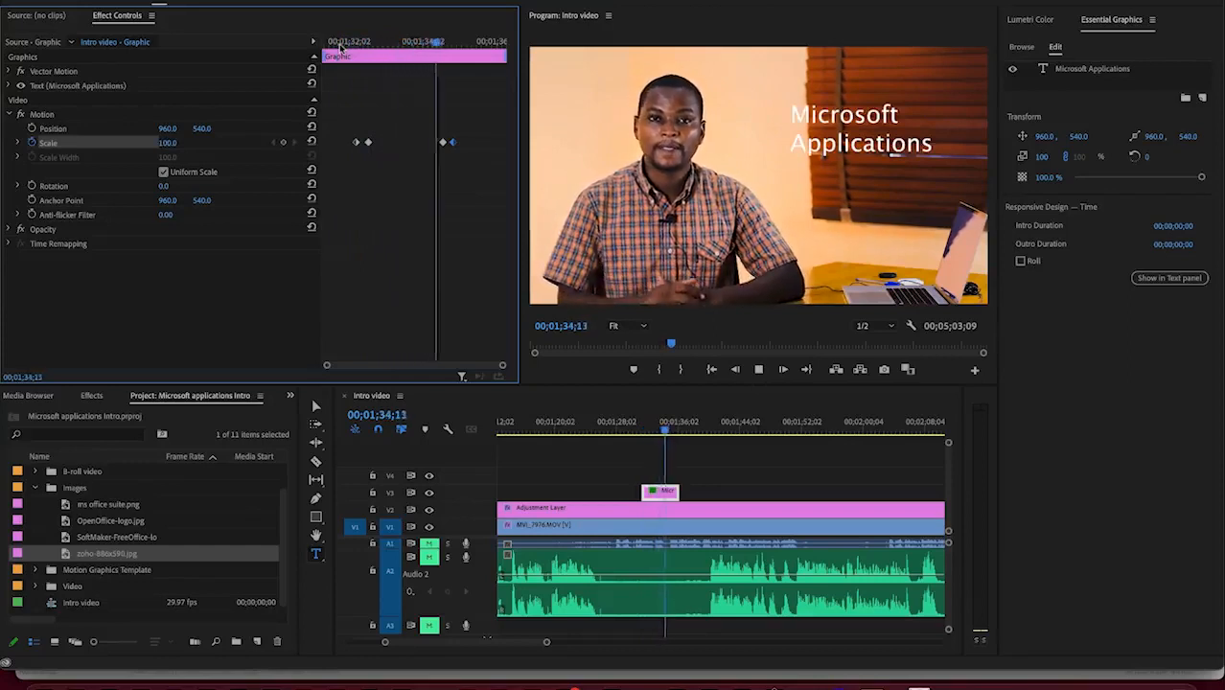
pyautogui.press('space')
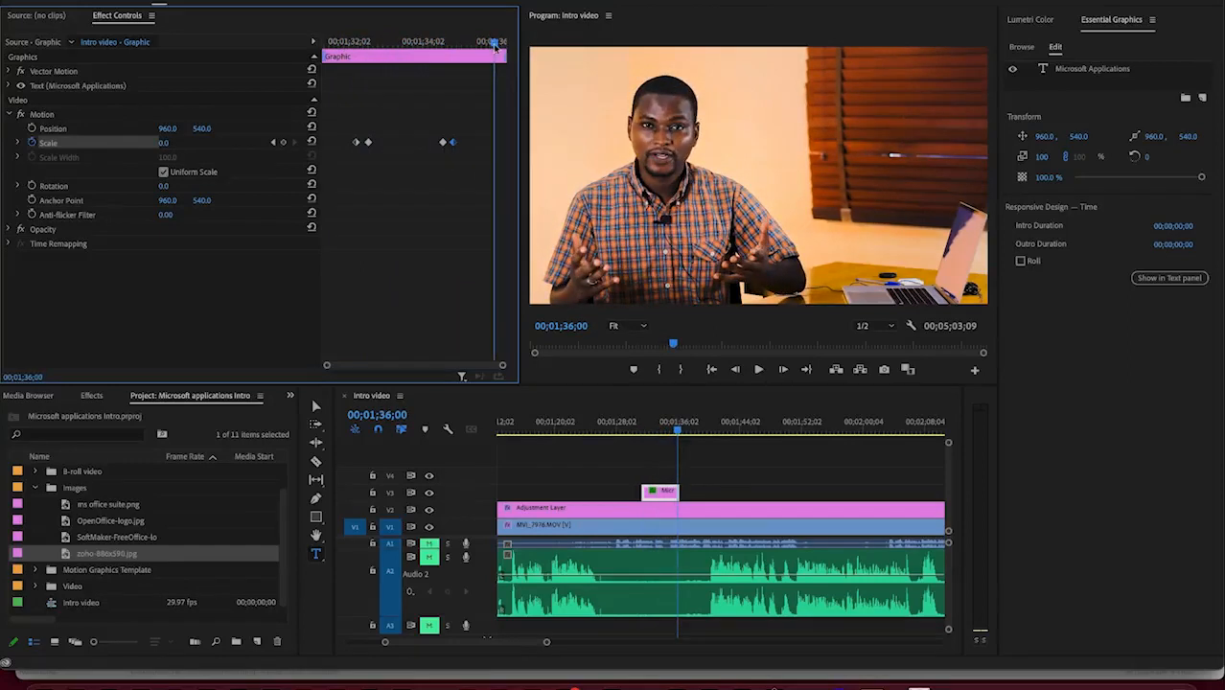
# Step: Apply Ease In to the first two Scale keyframes and preview the scale-in from 00;01;31;24
pyautogui.moveTo(495, 45); pyautogui.dragTo(337, 40)
pyautogui.moveTo(350, 131); pyautogui.dragTo(381, 160)
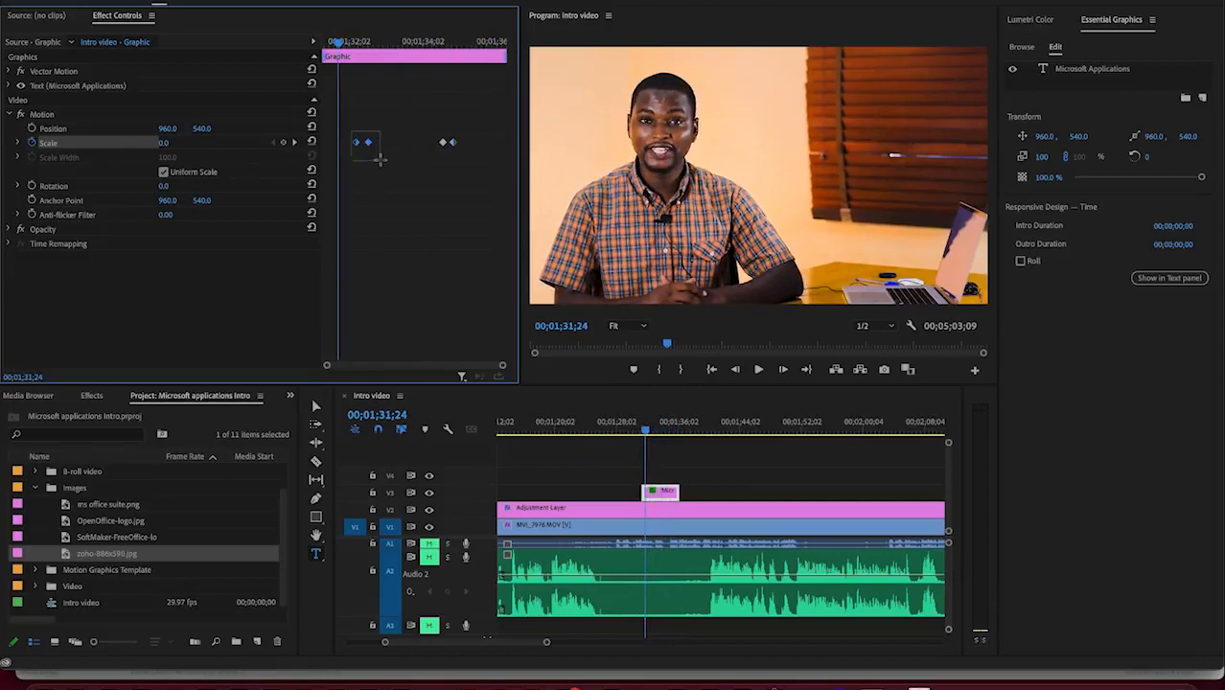
pyautogui.rightClick(371, 152)
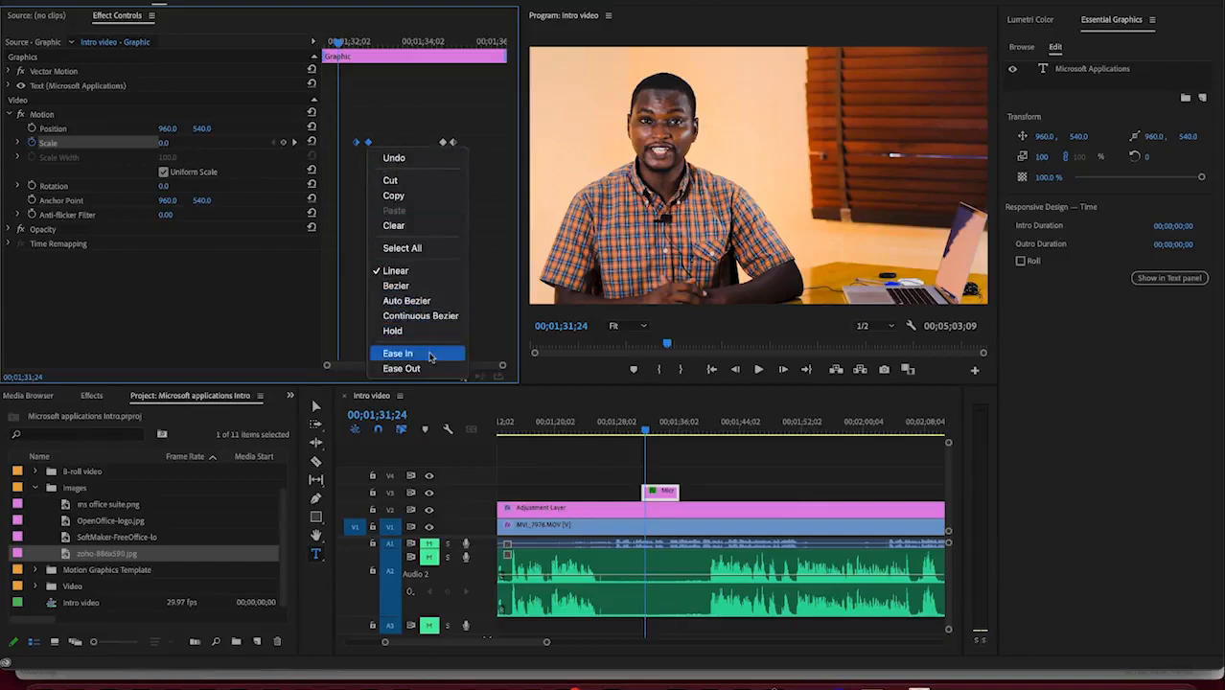
pyautogui.click(429, 354)
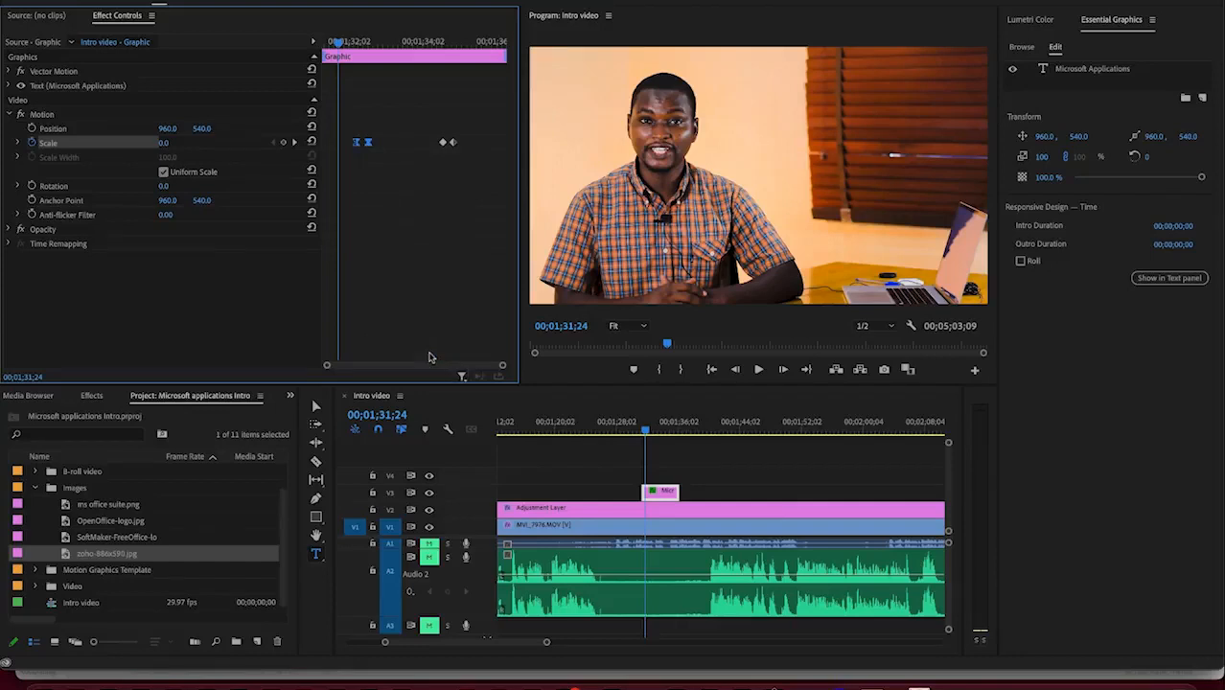
pyautogui.press('space')
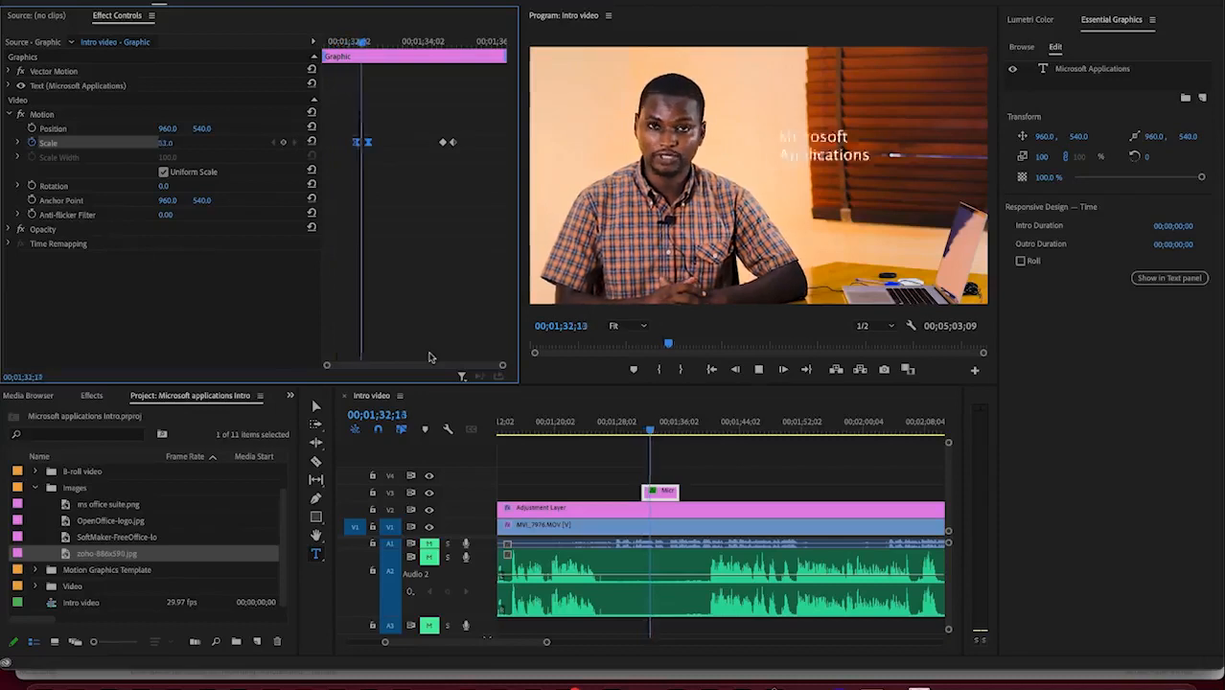
pyautogui.click(399, 44)
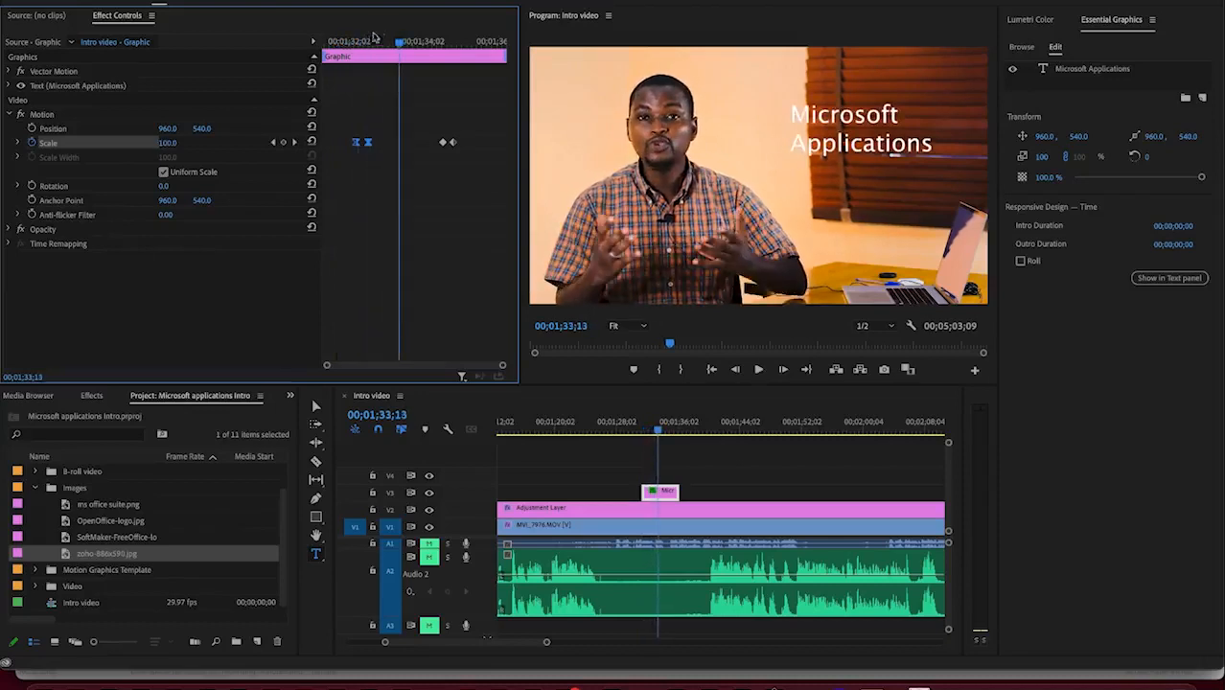
pyautogui.moveTo(401, 48)
pyautogui.mouseDown()
pyautogui.moveTo(351, 46)
pyautogui.moveTo(396, 47)
pyautogui.mouseUp()
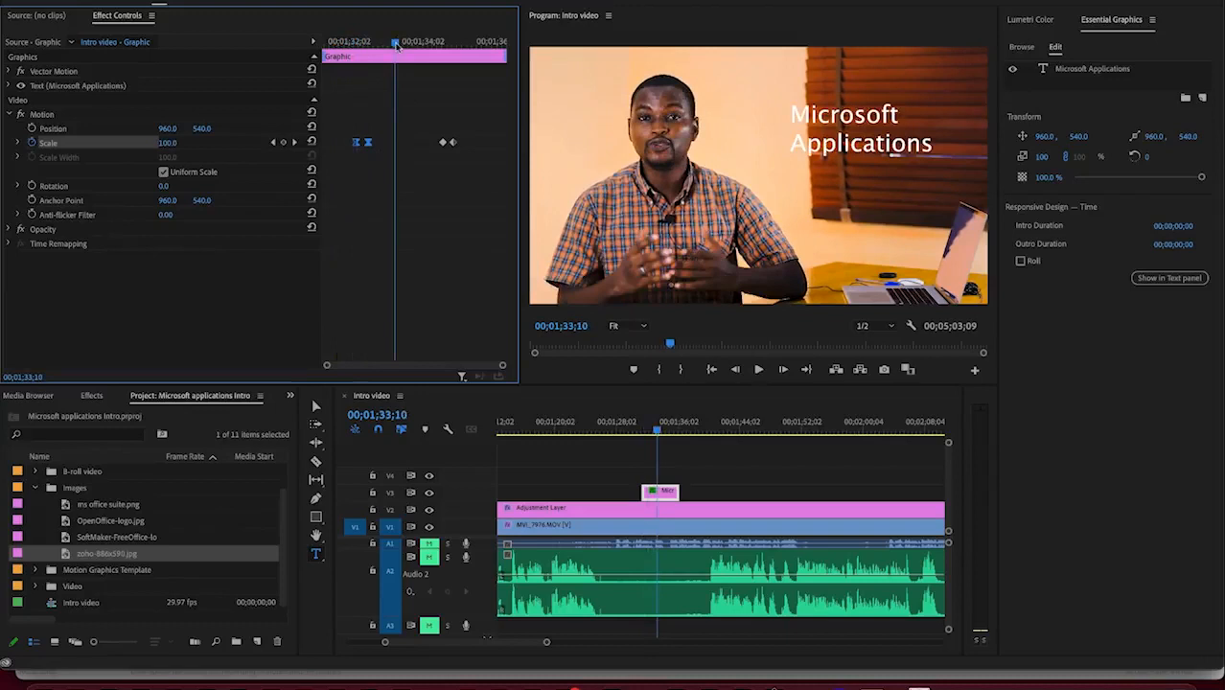
# Step: Apply Ease Out to the last two Scale keyframes of the text graphic
pyautogui.click(444, 141)
pyautogui.rightClick(455, 143)
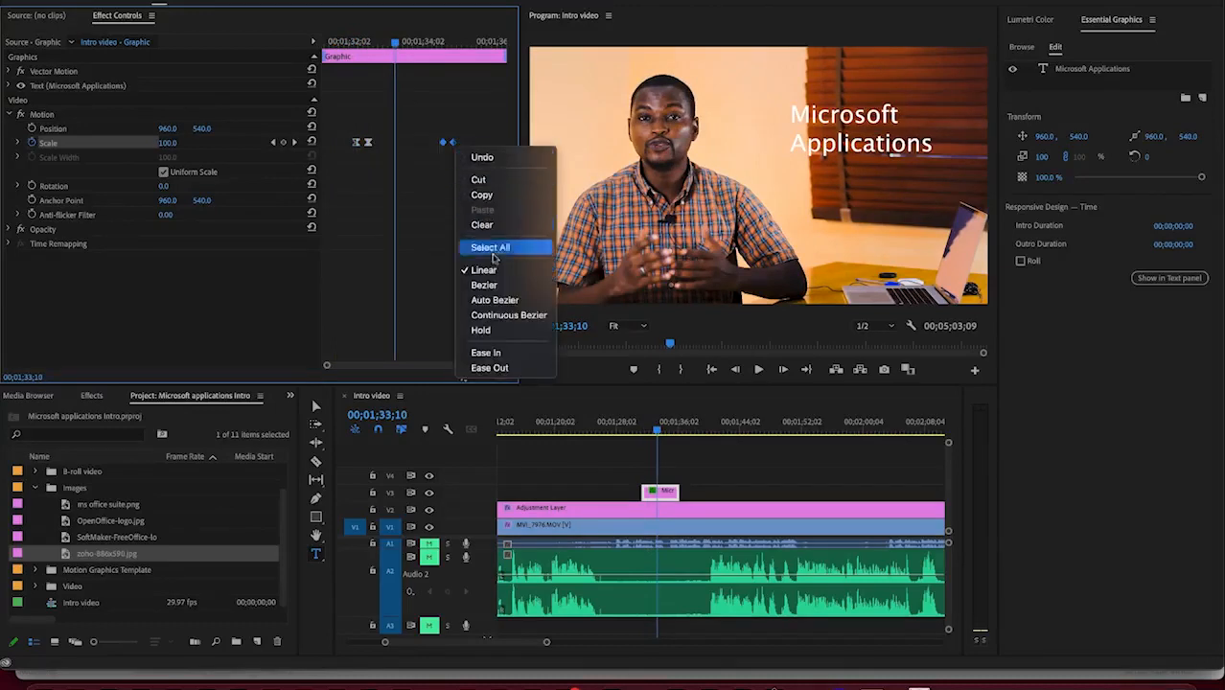
pyautogui.click(513, 369)
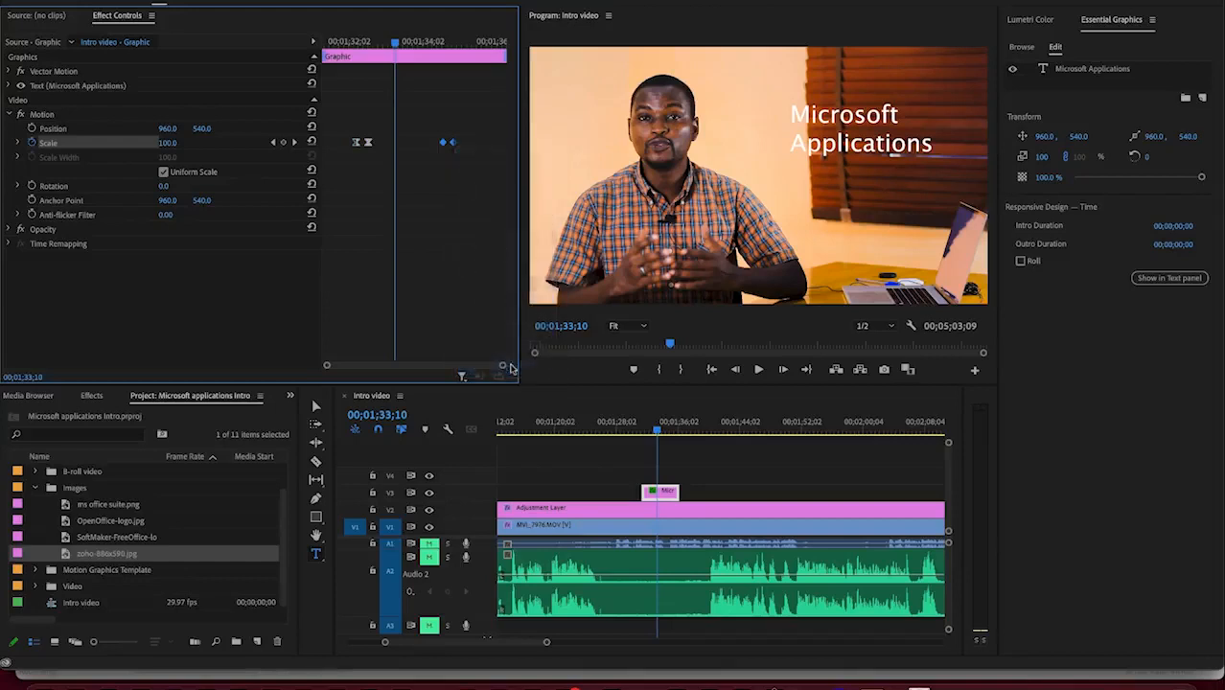
# Step: Preview the eased scale-out of the Microsoft Applications text from 00;01;33;10, and return to the graphic's start
pyautogui.press('space')
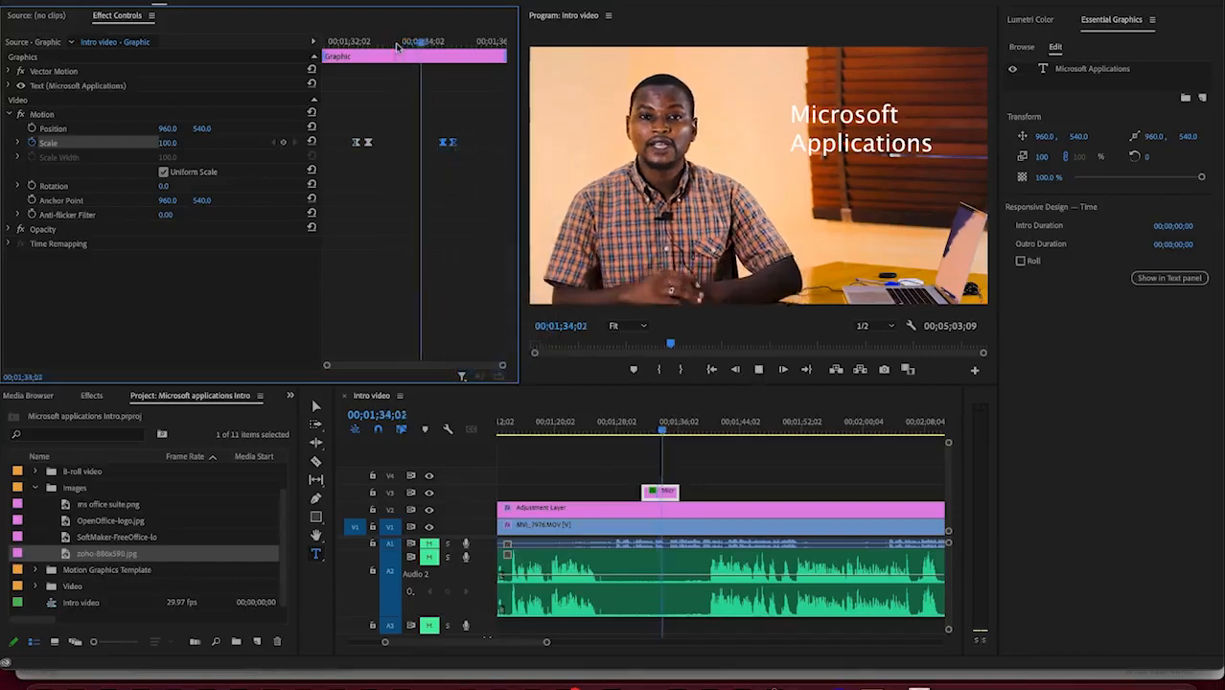
pyautogui.press('space')
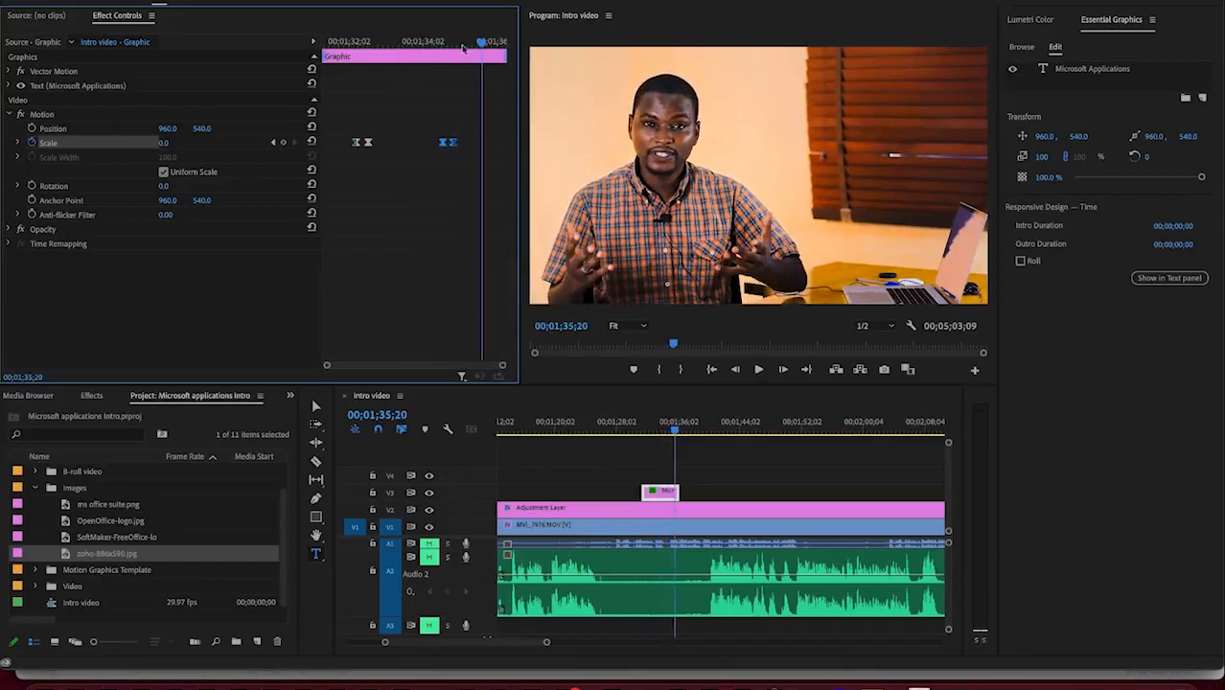
pyautogui.moveTo(484, 43); pyautogui.dragTo(343, 42)
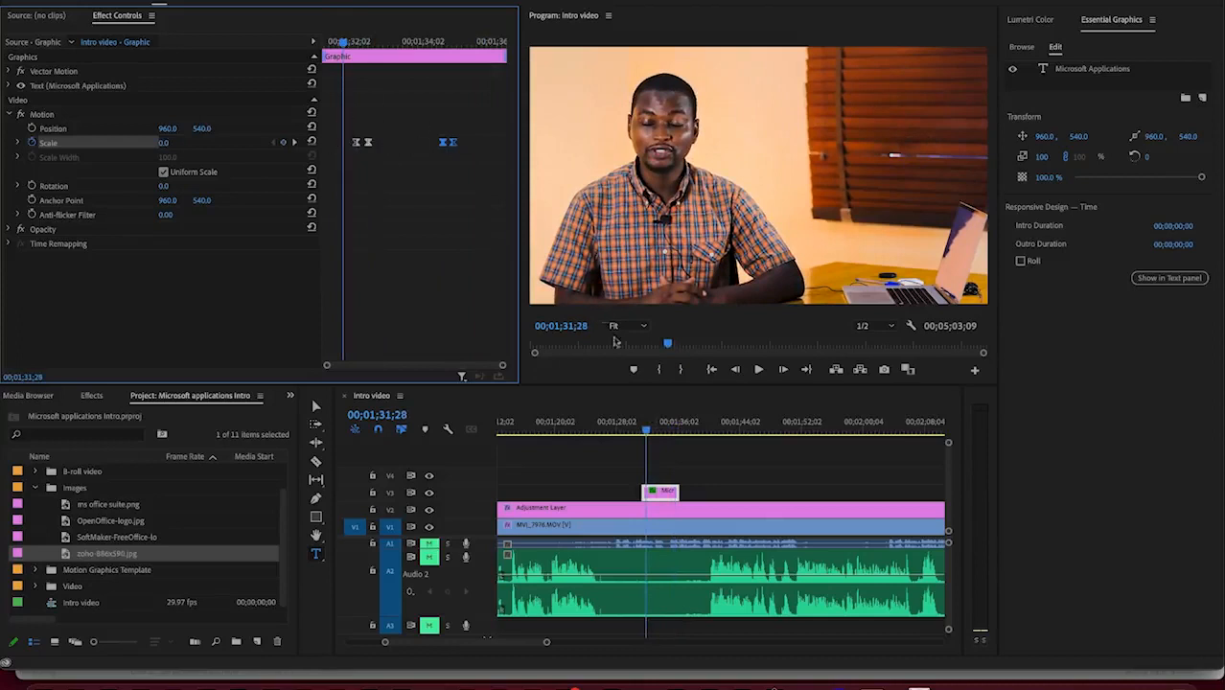
# Step: Add a text graphic with the presenter's title and name at 00;01;19;09, beside his head over the window blind
pyautogui.moveTo(649, 434); pyautogui.dragTo(553, 434)
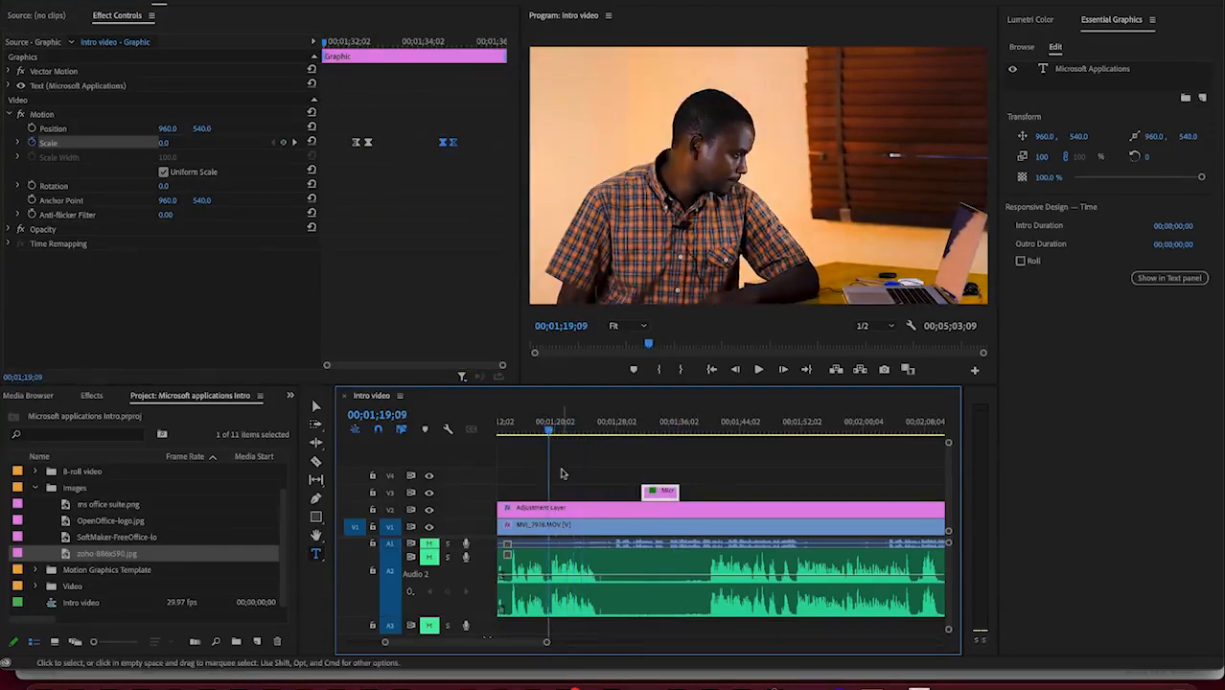
pyautogui.click(576, 475)
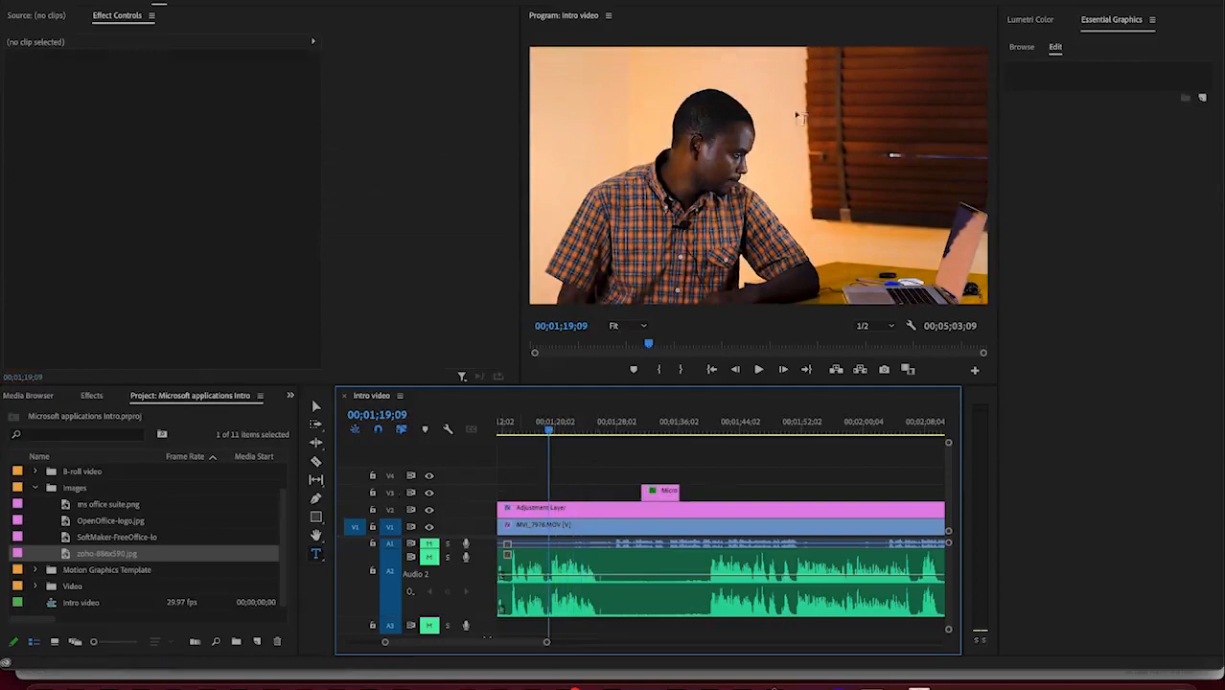
pyautogui.click(806, 131)
pyautogui.write('Dr. Rasheed')
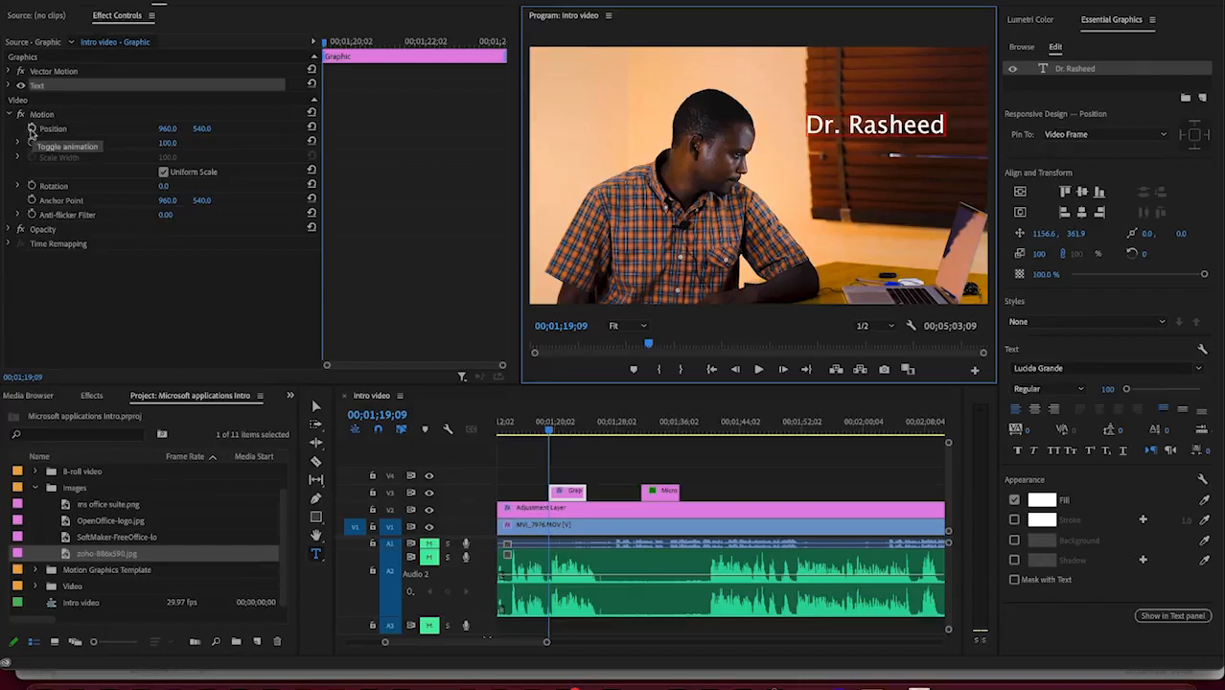
# Step: Animate the name text's vertical Position from 141 at 00;01;19;09 to 653 at 00;01;20;21 with keyframes
pyautogui.click(31, 129)
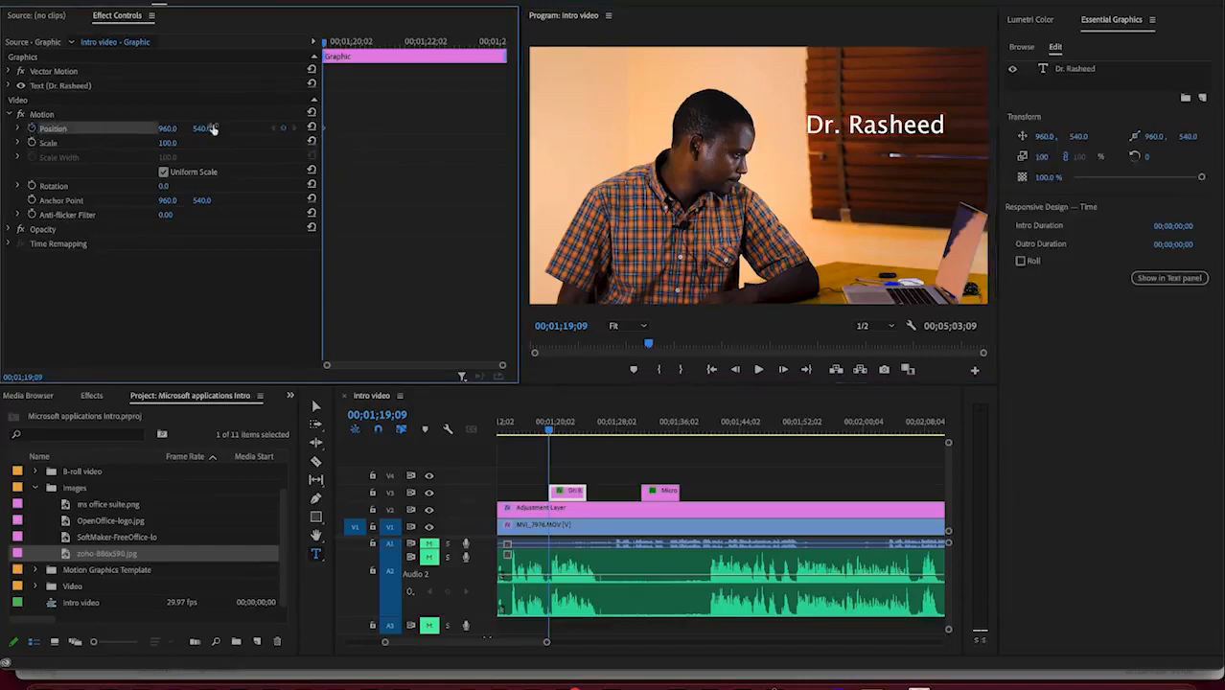
pyautogui.moveTo(201, 127); pyautogui.dragTo(115, 128)
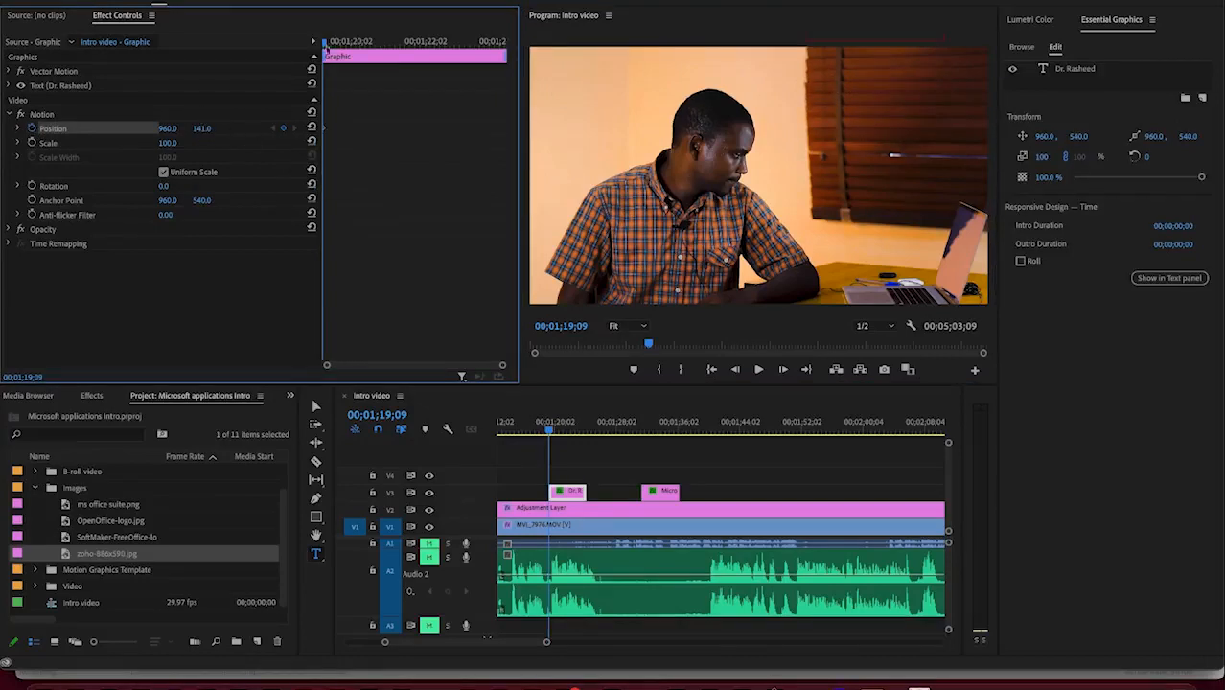
pyautogui.moveTo(324, 44); pyautogui.dragTo(377, 67)
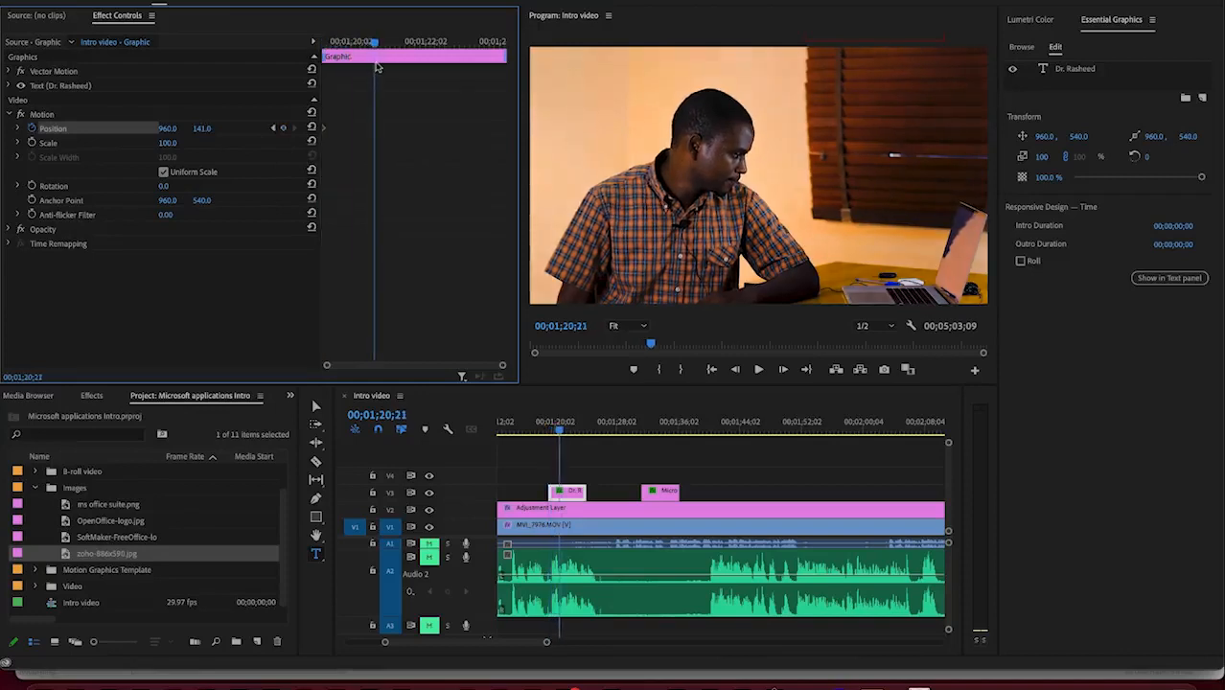
pyautogui.click(283, 128)
pyautogui.moveTo(201, 128); pyautogui.dragTo(208, 129)
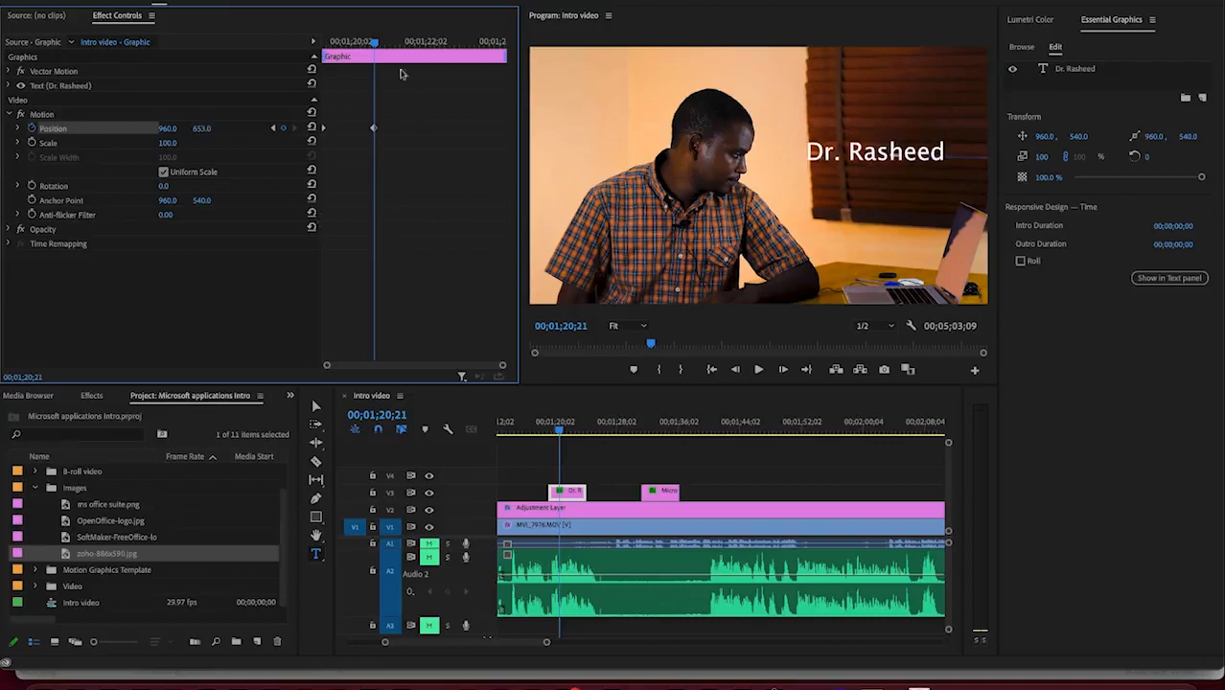
# Step: Hold the name text's Position with a keyframe at 00;01;22;24, and keyframe it to 1731, 637 at 00;01;24;00
pyautogui.moveTo(376, 48); pyautogui.dragTo(457, 65)
pyautogui.click(284, 129)
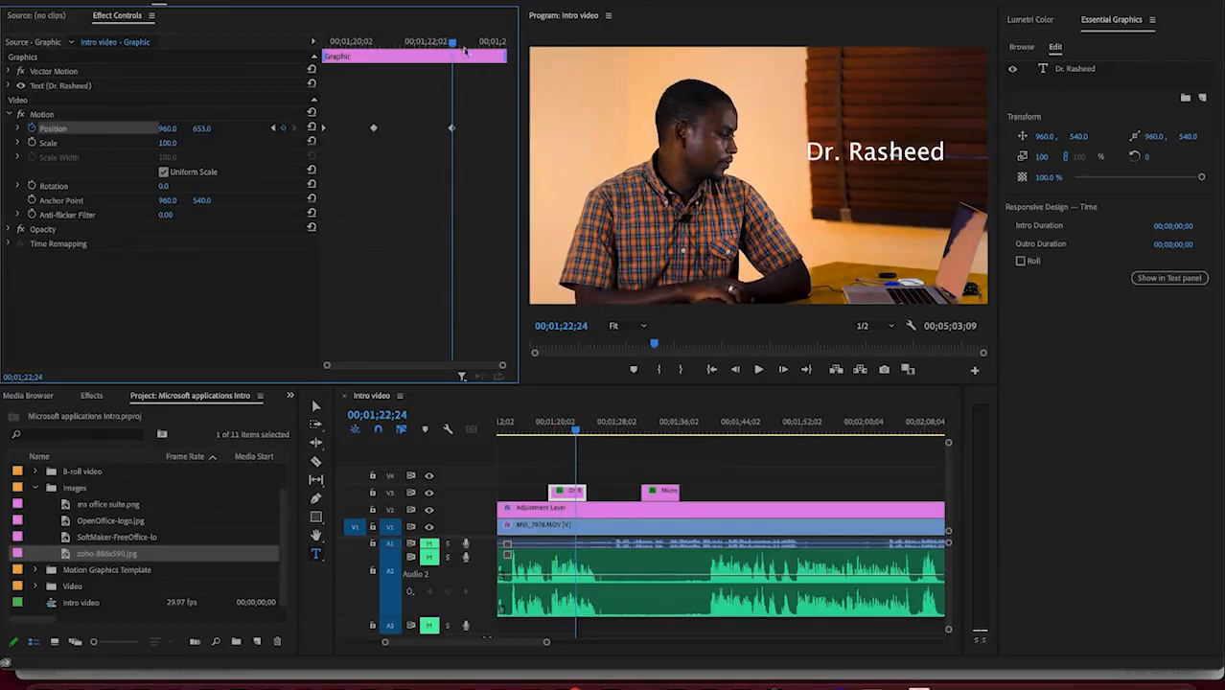
pyautogui.moveTo(455, 45); pyautogui.dragTo(500, 55)
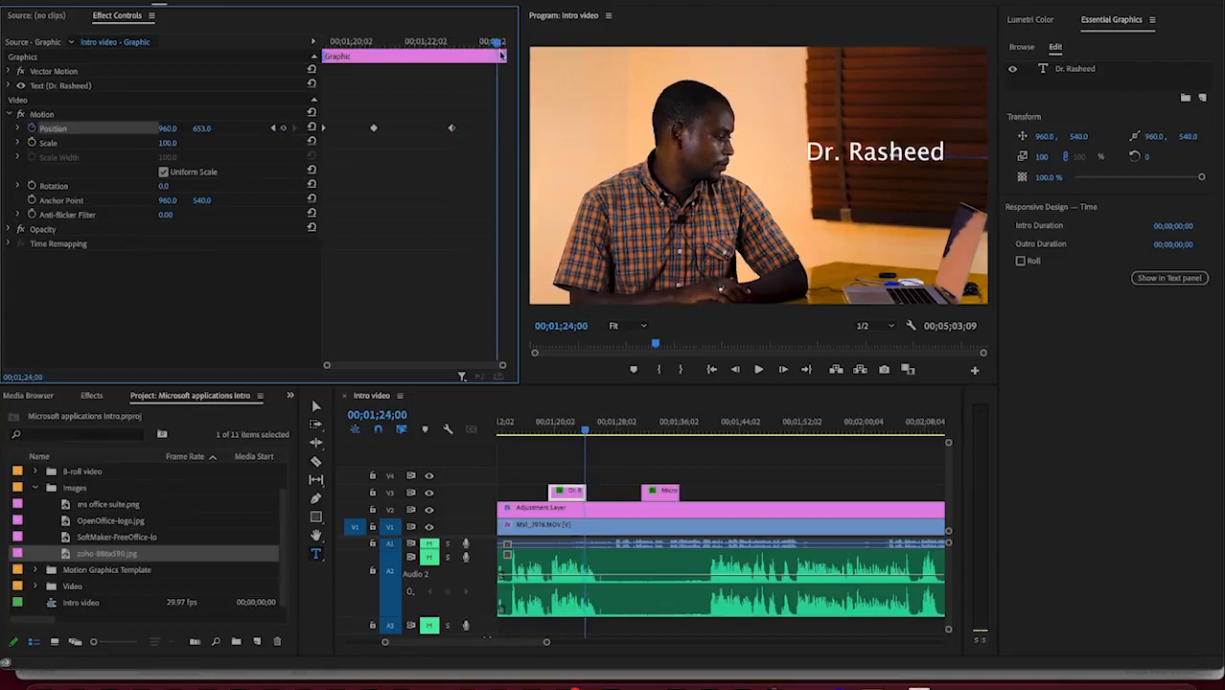
pyautogui.click(283, 128)
pyautogui.moveTo(205, 129); pyautogui.dragTo(190, 130)
pyautogui.moveTo(170, 130); pyautogui.dragTo(827, 130)
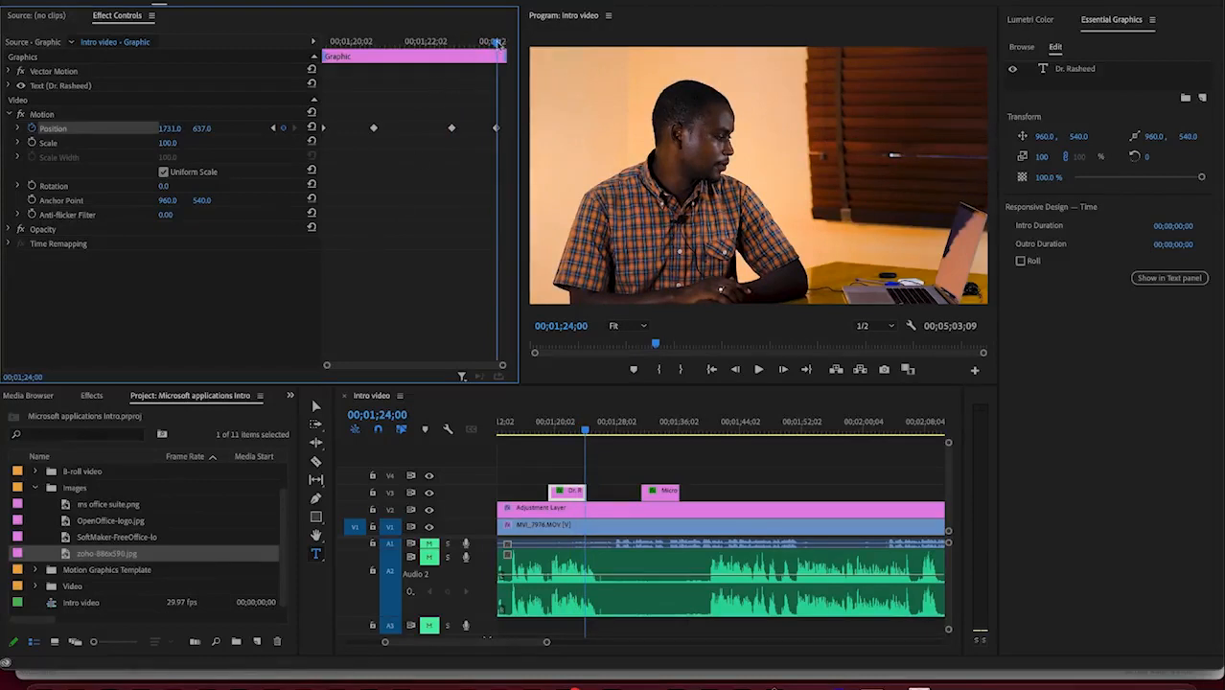
# Step: Preview the name text's Position animation from 00;01;19;09 to the end of the graphic
pyautogui.moveTo(497, 44); pyautogui.dragTo(322, 58)
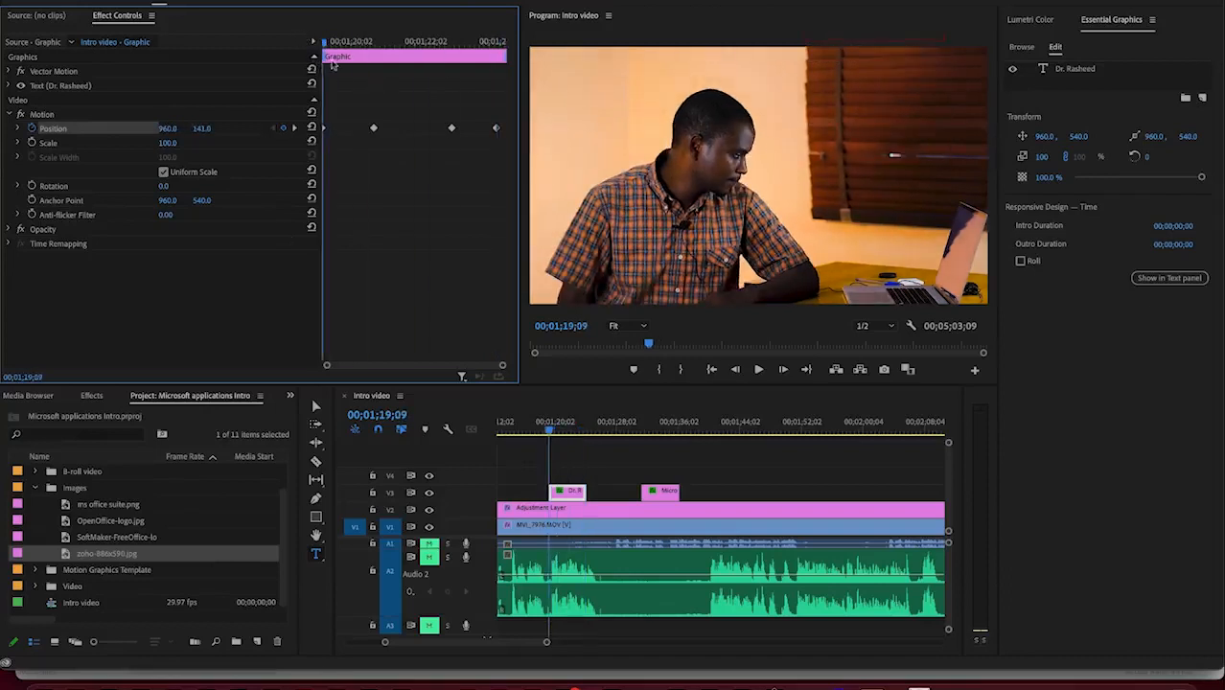
pyautogui.press('space')
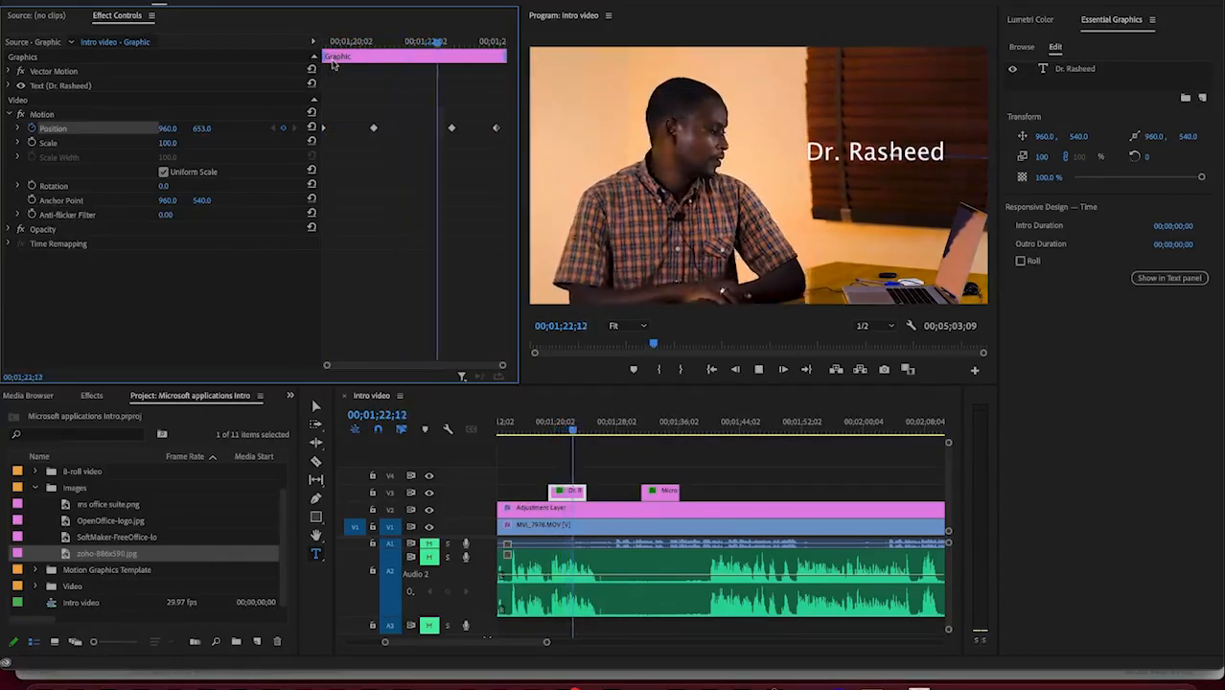
pyautogui.press('space')
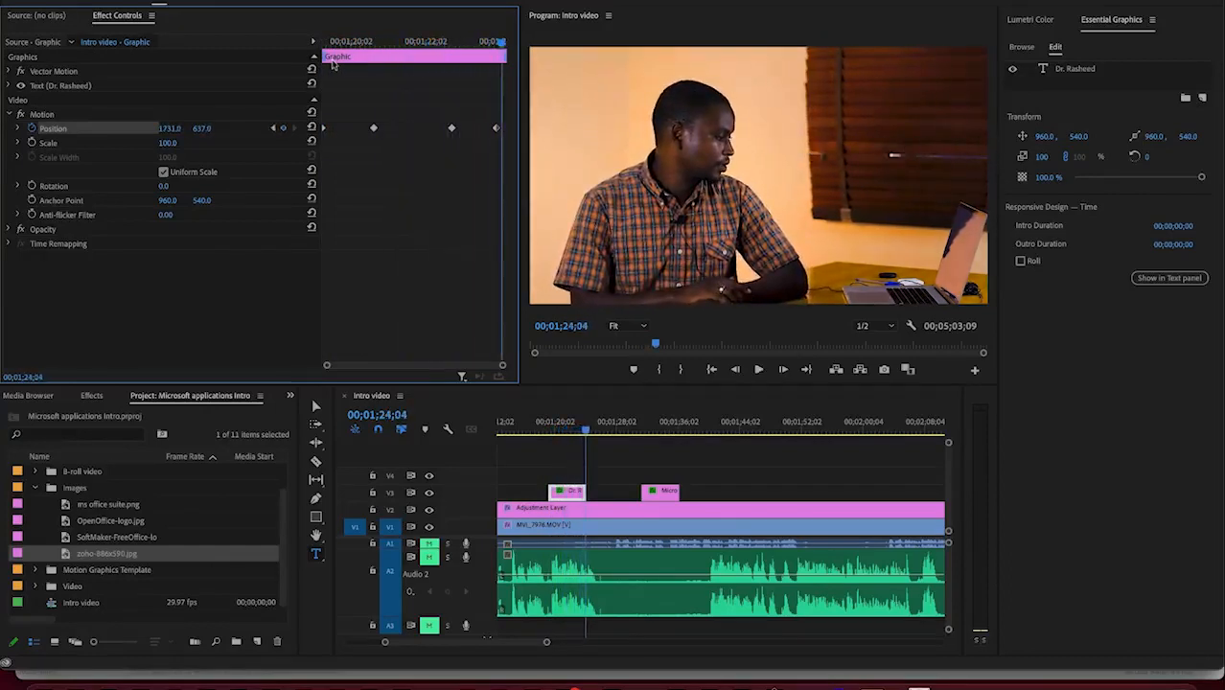
# Step: Move the first and last Position keyframes close to the inner ones, preview the faster movement, and save the project
pyautogui.moveTo(323, 132); pyautogui.dragTo(361, 140)
pyautogui.moveTo(497, 133); pyautogui.dragTo(469, 133)
pyautogui.moveTo(501, 42); pyautogui.dragTo(355, 40)
pyautogui.press('space')
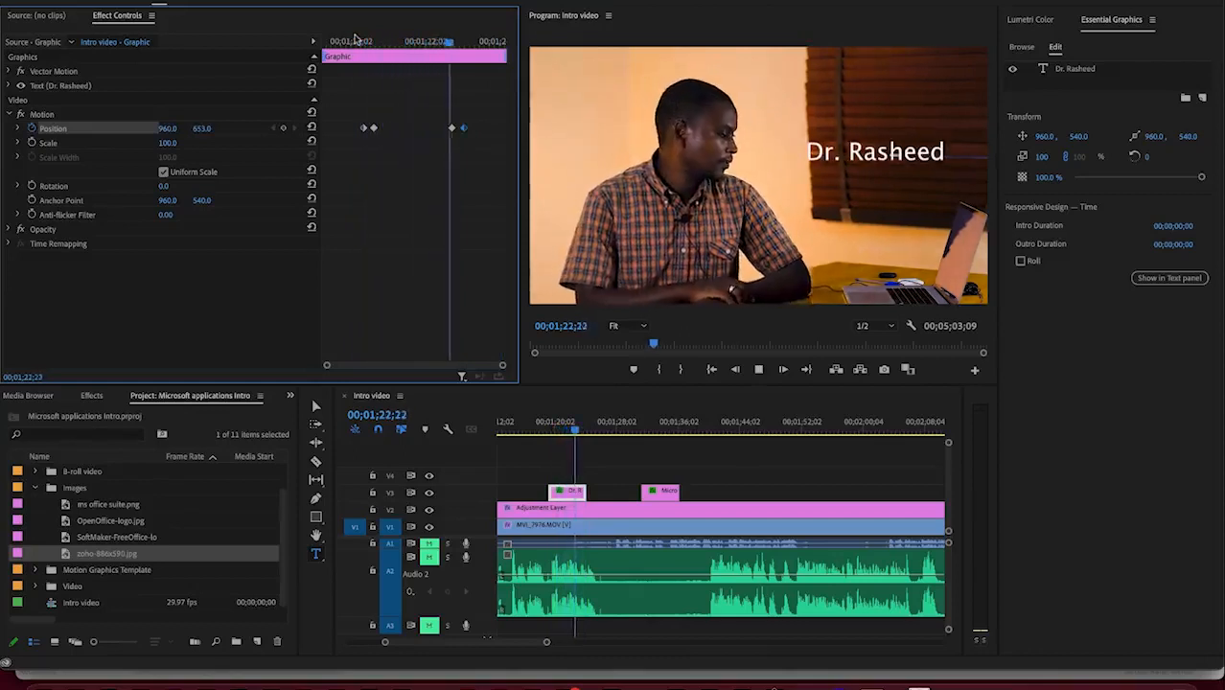
pyautogui.press('space')
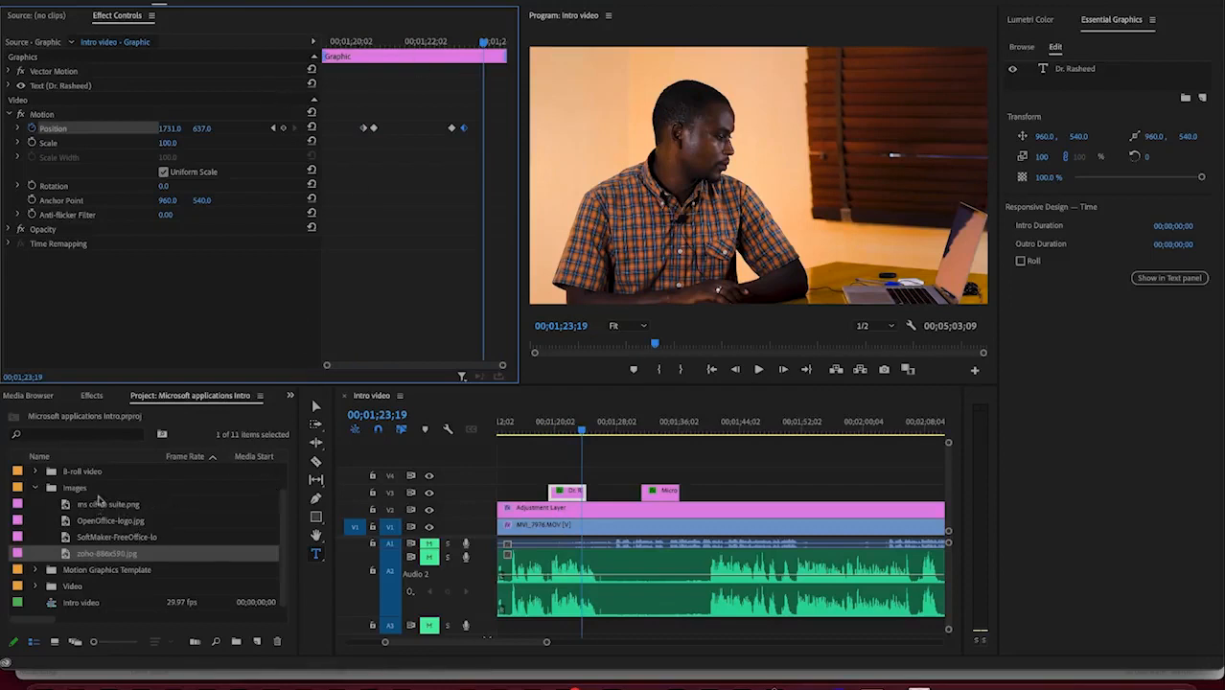
pyautogui.hotkey('ctrl', 's')
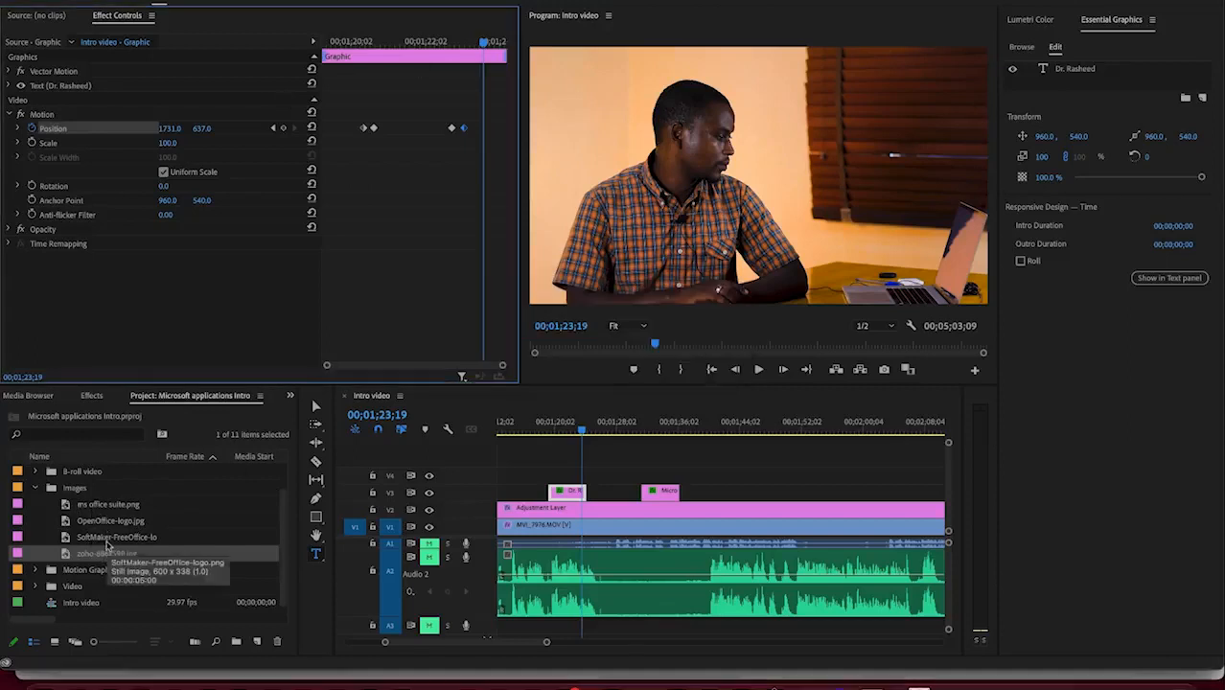
# Step: Place zoho-886x590.jpg on track V3 after the Microsoft Applications graphic and set its Position to 1447, 438
pyautogui.click(107, 539)
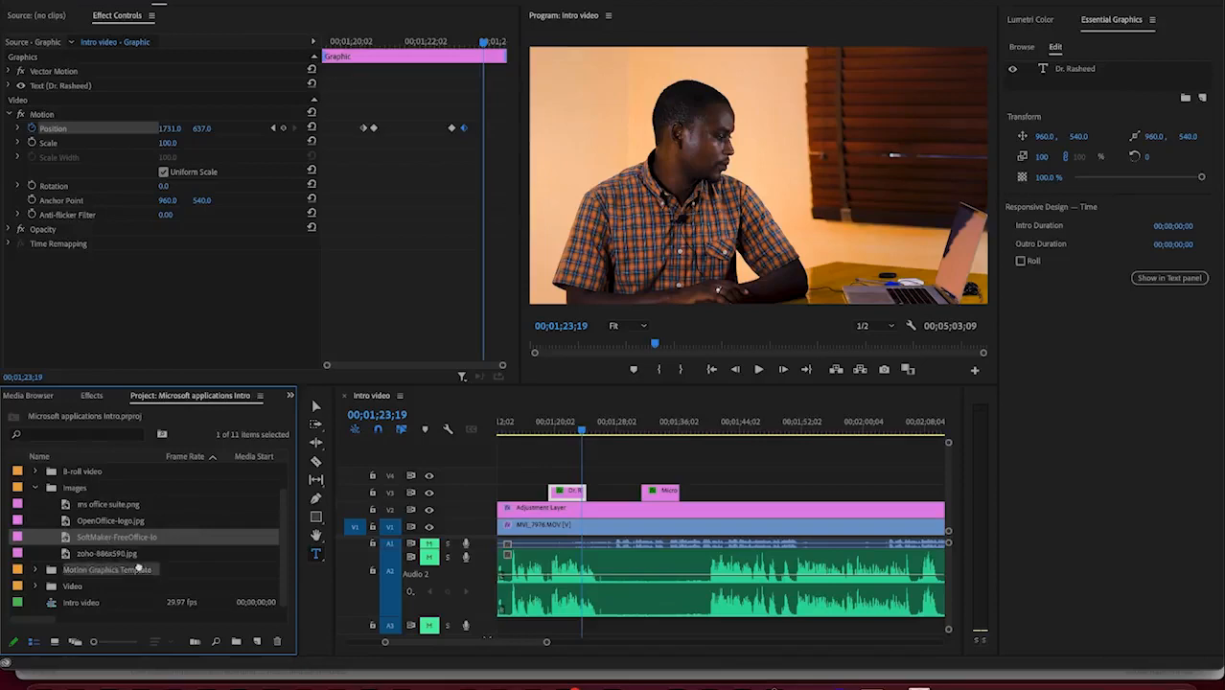
pyautogui.moveTo(248, 572); pyautogui.dragTo(717, 491)
pyautogui.click(584, 434)
pyautogui.moveTo(585, 433); pyautogui.dragTo(727, 452)
pyautogui.click(728, 490)
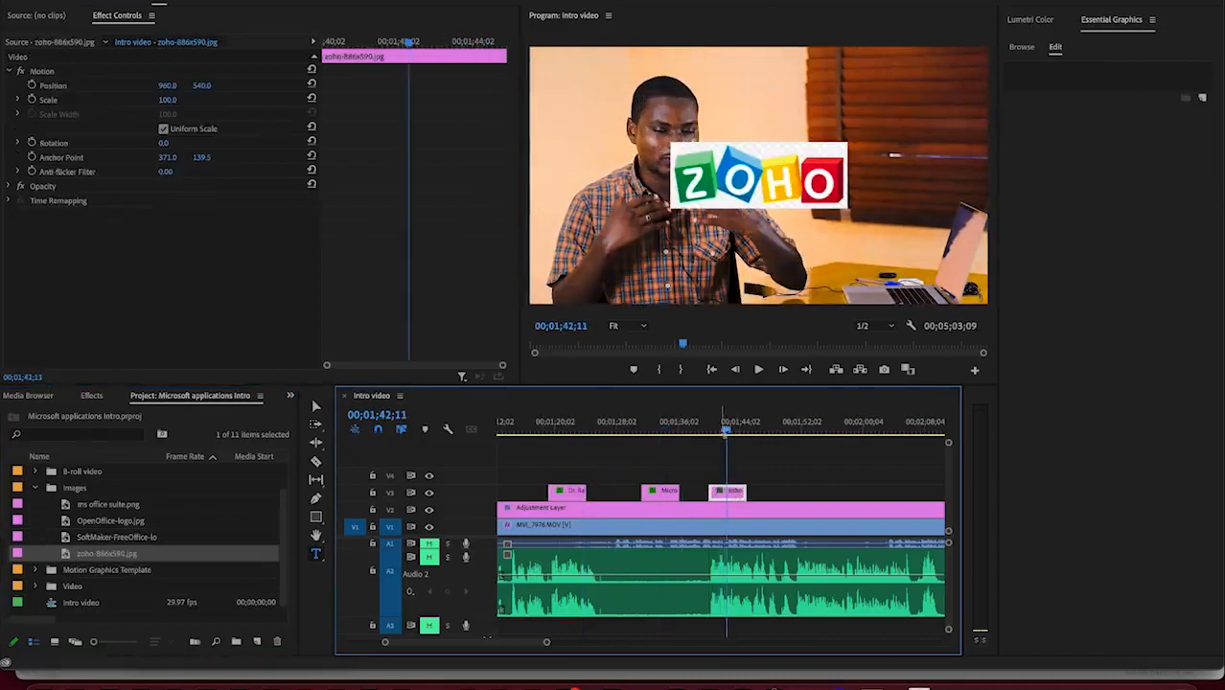
pyautogui.moveTo(201, 86)
pyautogui.mouseDown()
pyautogui.moveTo(155, 87)
pyautogui.moveTo(221, 88)
pyautogui.moveTo(187, 87)
pyautogui.mouseUp()
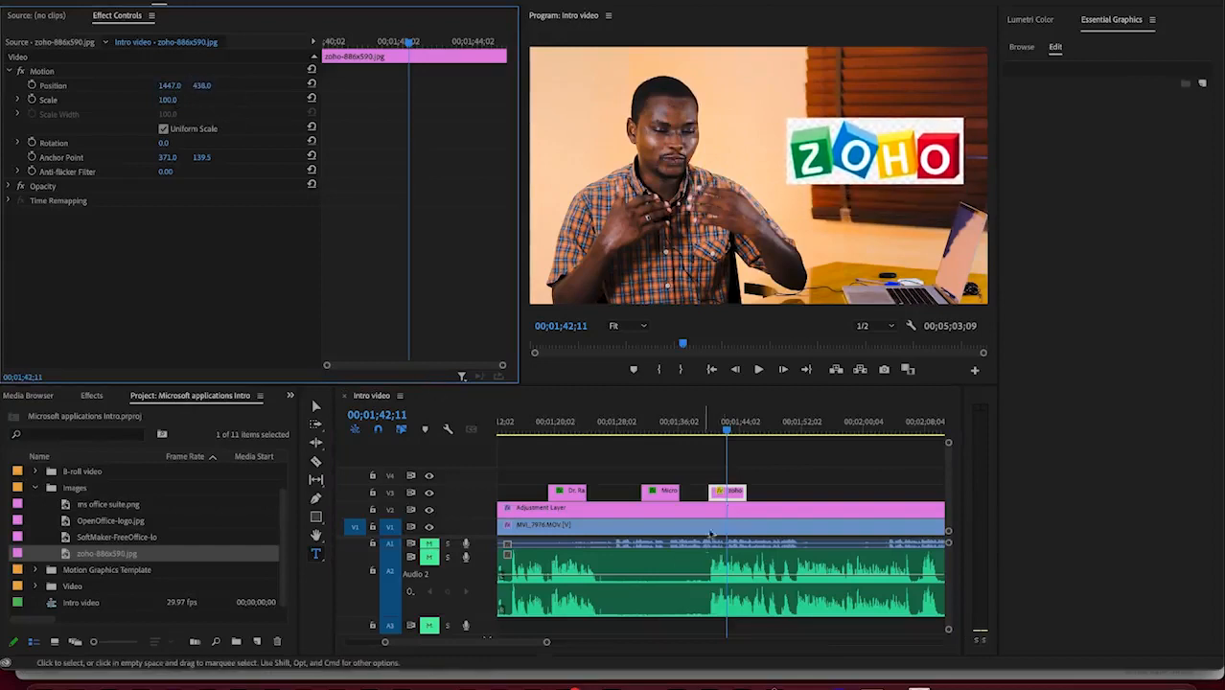
# Step: Animate the Zoho logo's Scale from 0 at 00;01;40;15 to 100 at 00;01;41;22 with keyframes
pyautogui.click(728, 433)
pyautogui.moveTo(727, 433); pyautogui.dragTo(712, 436)
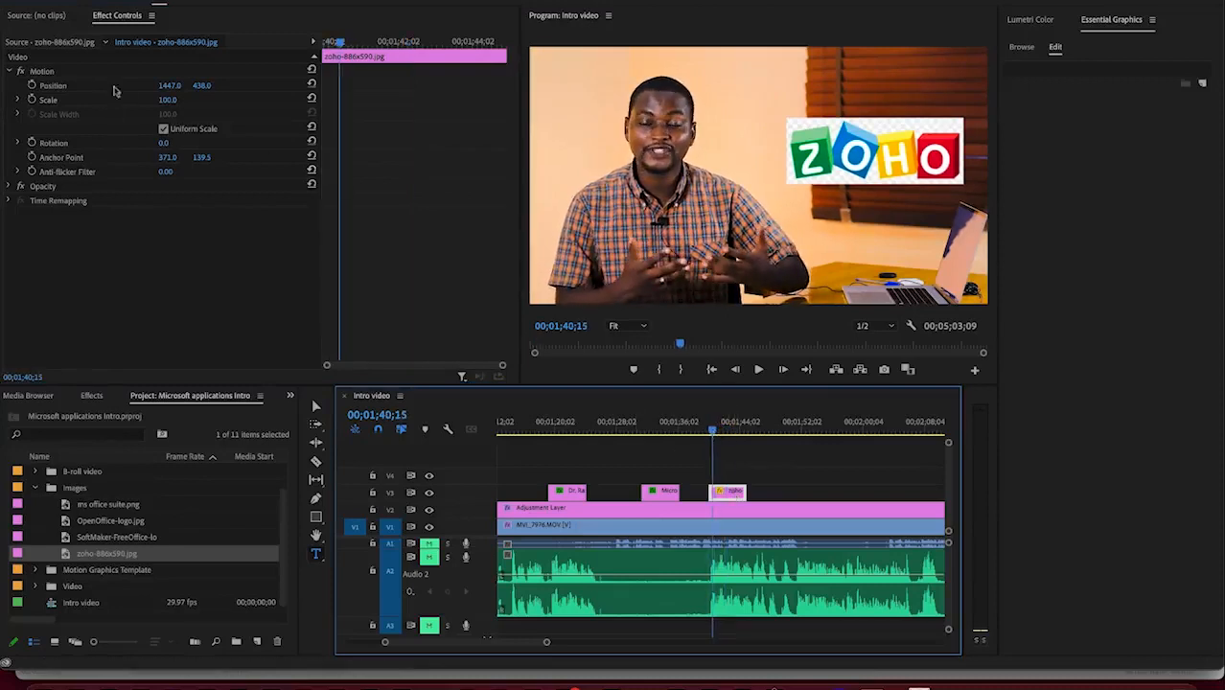
pyautogui.click(32, 100)
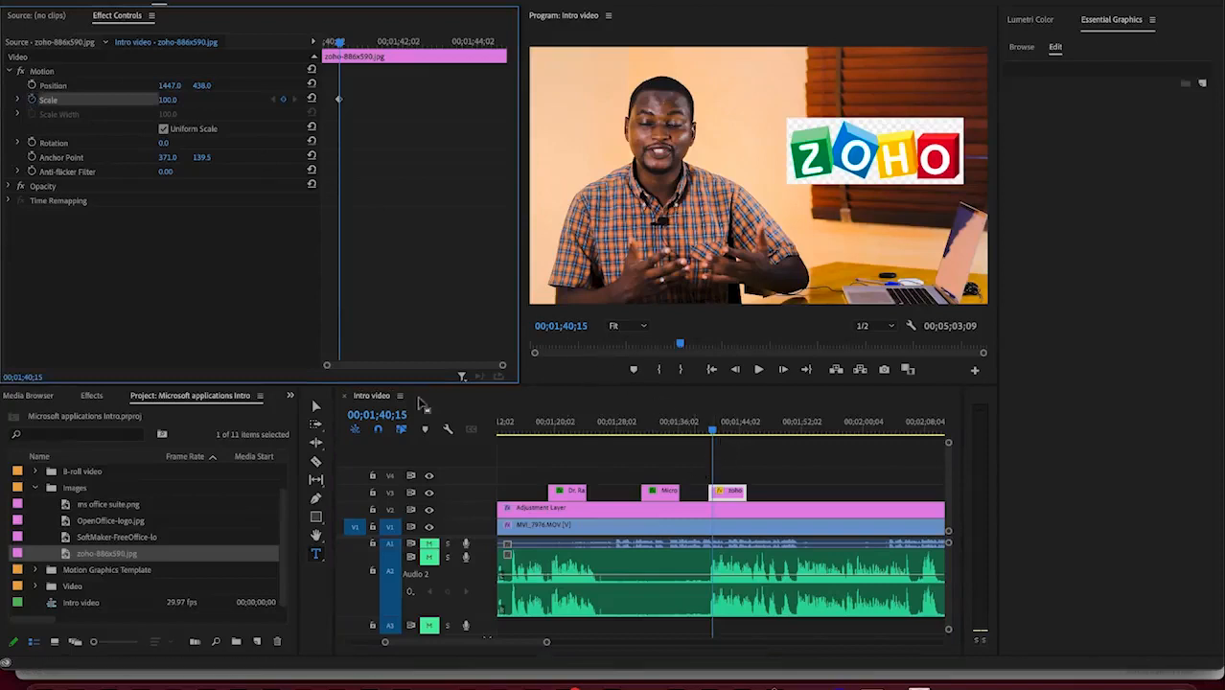
pyautogui.click(174, 96)
pyautogui.press('Return')
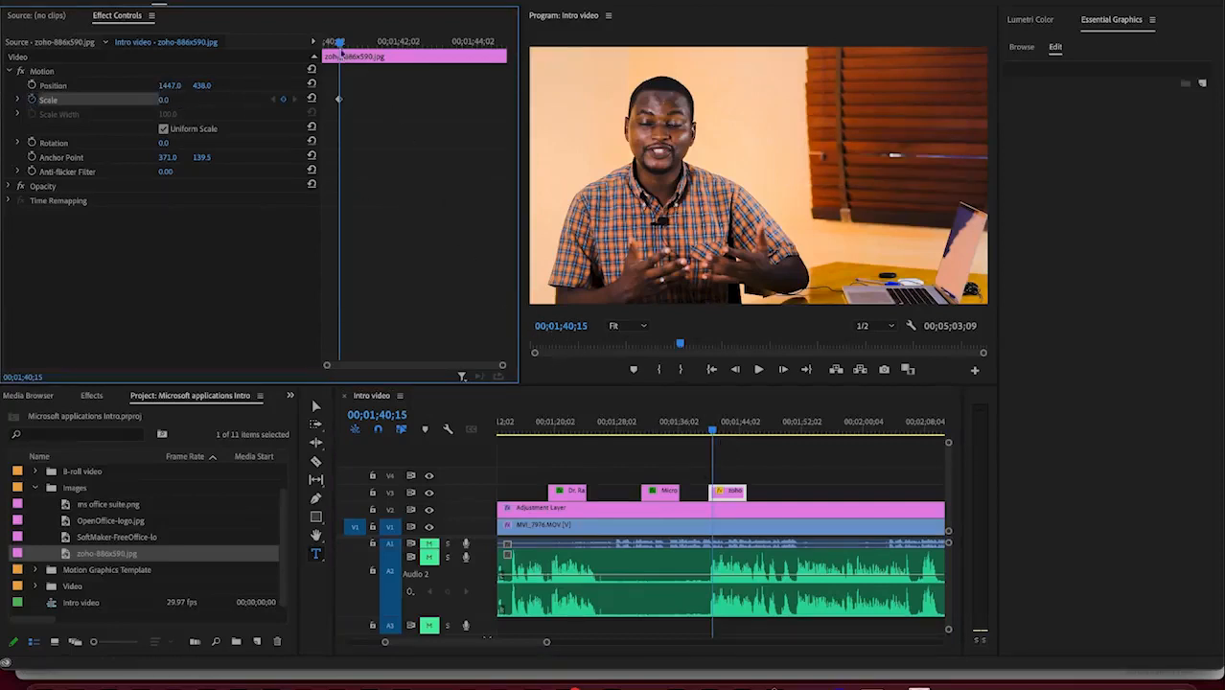
pyautogui.moveTo(341, 44); pyautogui.dragTo(385, 45)
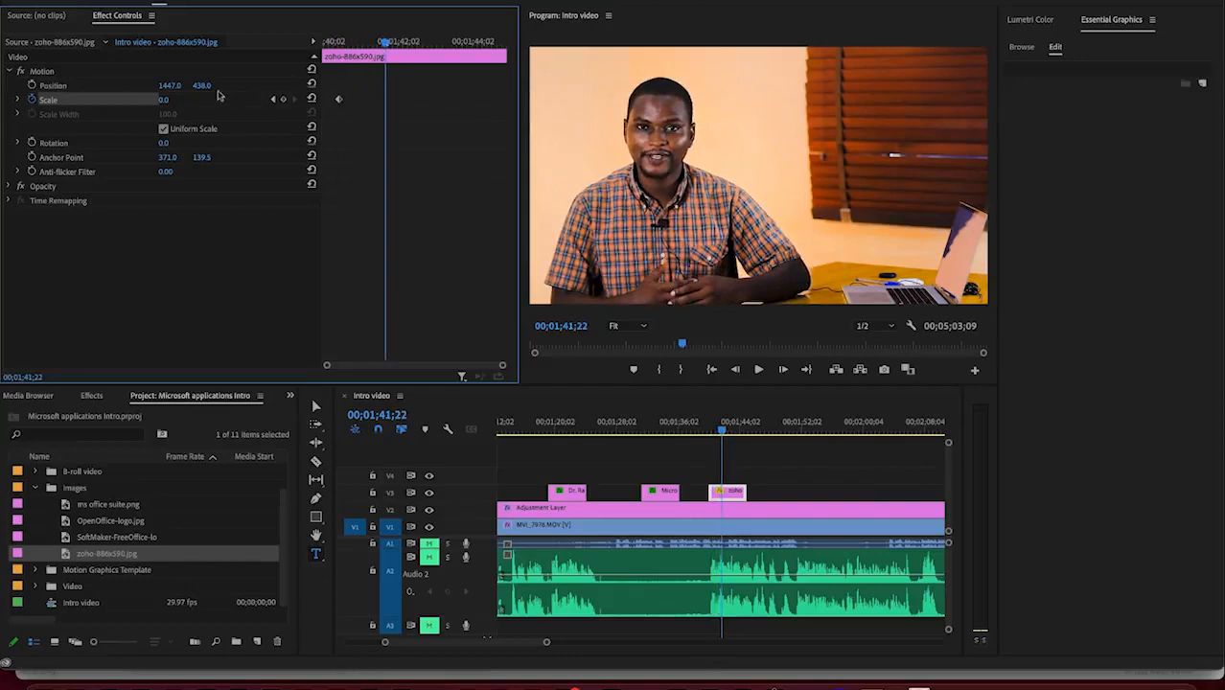
pyautogui.click(176, 97)
pyautogui.write('100')
pyautogui.press('Return')
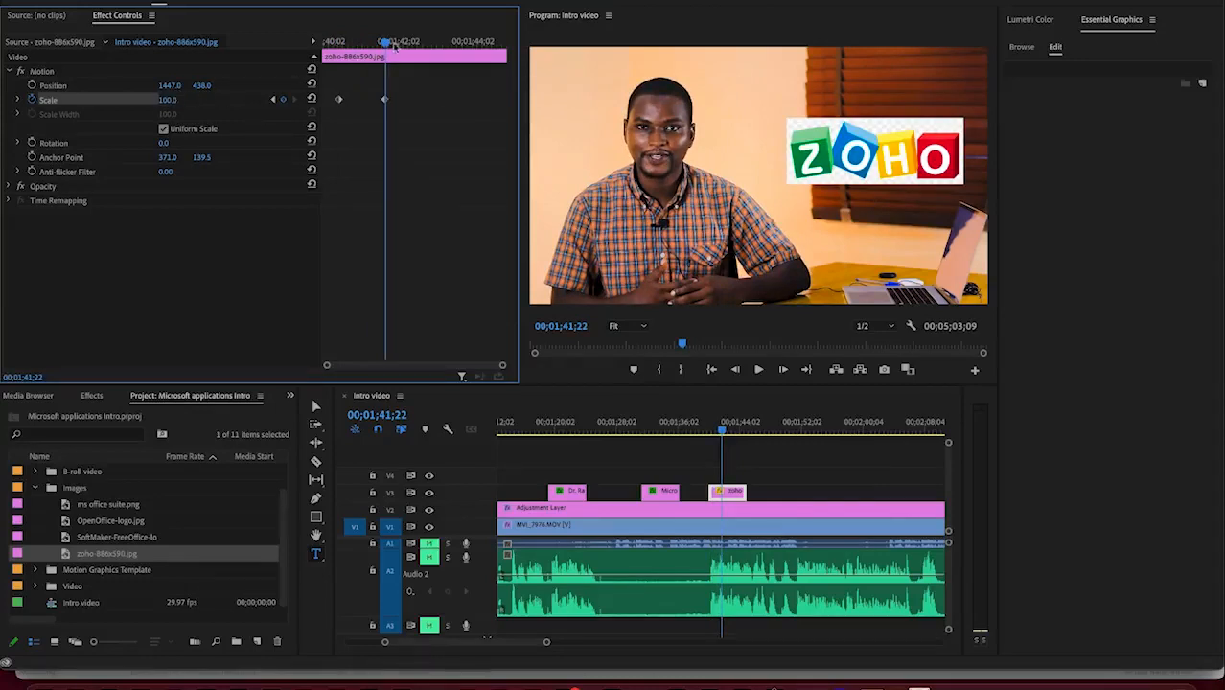
# Step: Hold the Zoho logo's Scale at 100 with a keyframe at 00;01;43;21, and keyframe it to 0 at 00;01;44;23
pyautogui.moveTo(385, 45); pyautogui.dragTo(459, 61)
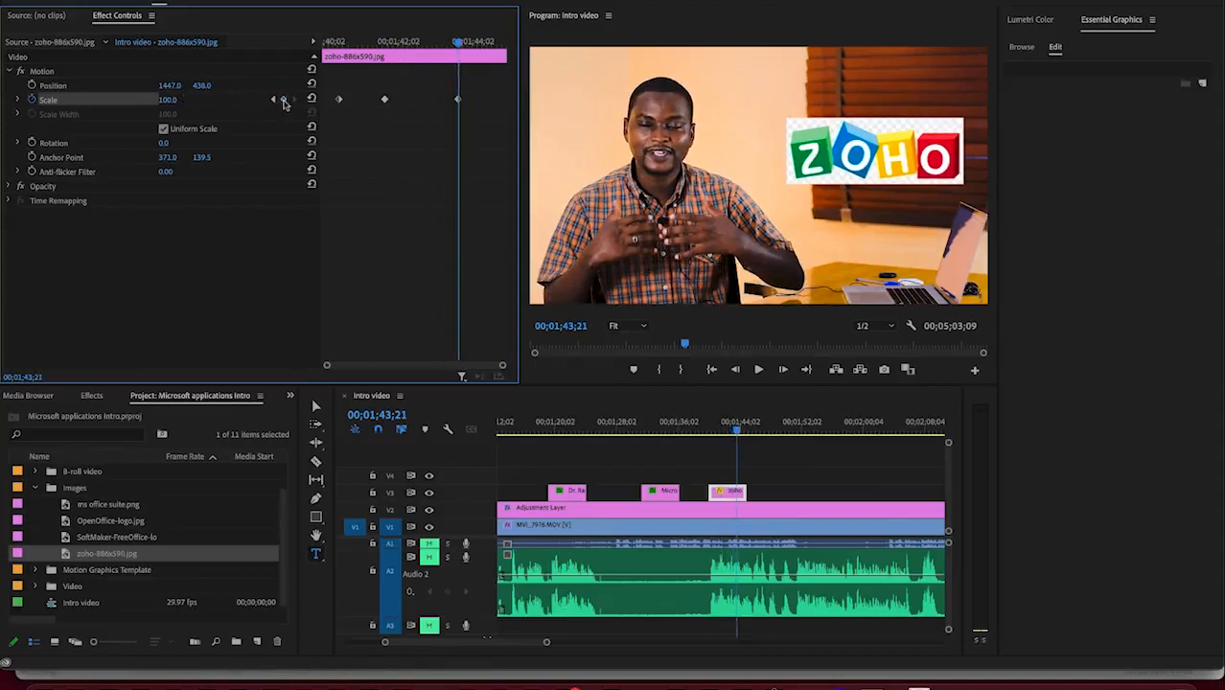
pyautogui.moveTo(460, 46); pyautogui.dragTo(500, 56)
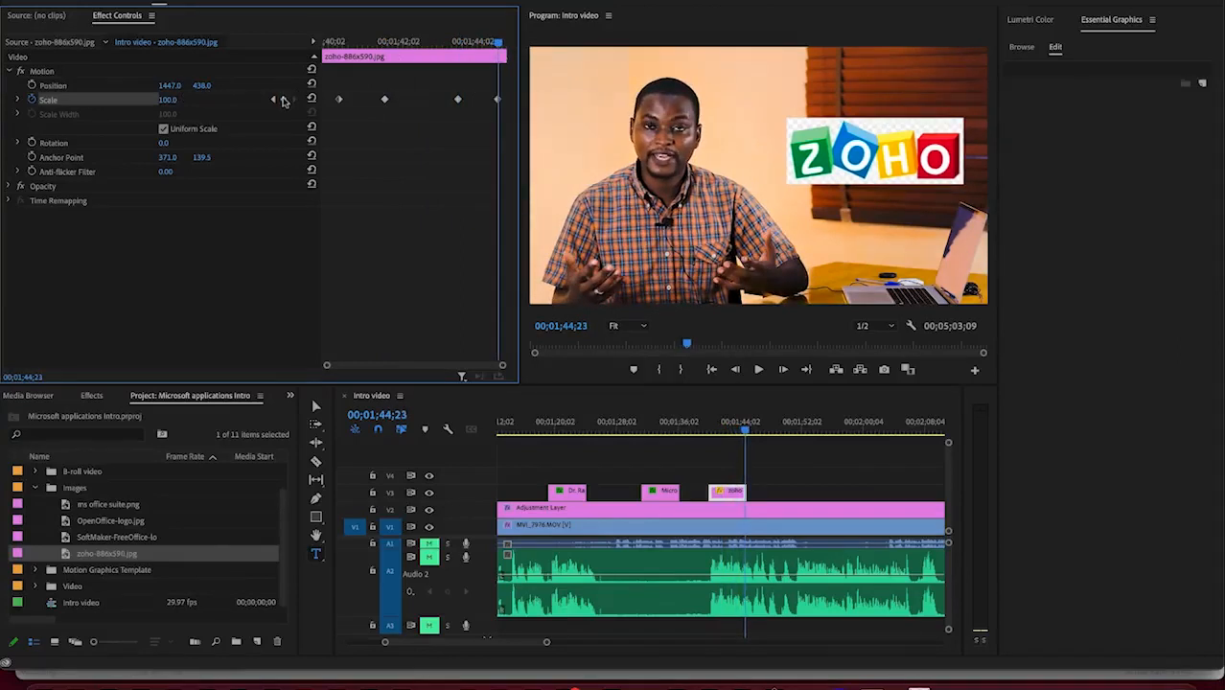
pyautogui.click(170, 100)
pyautogui.write('0')
pyautogui.press('Return')
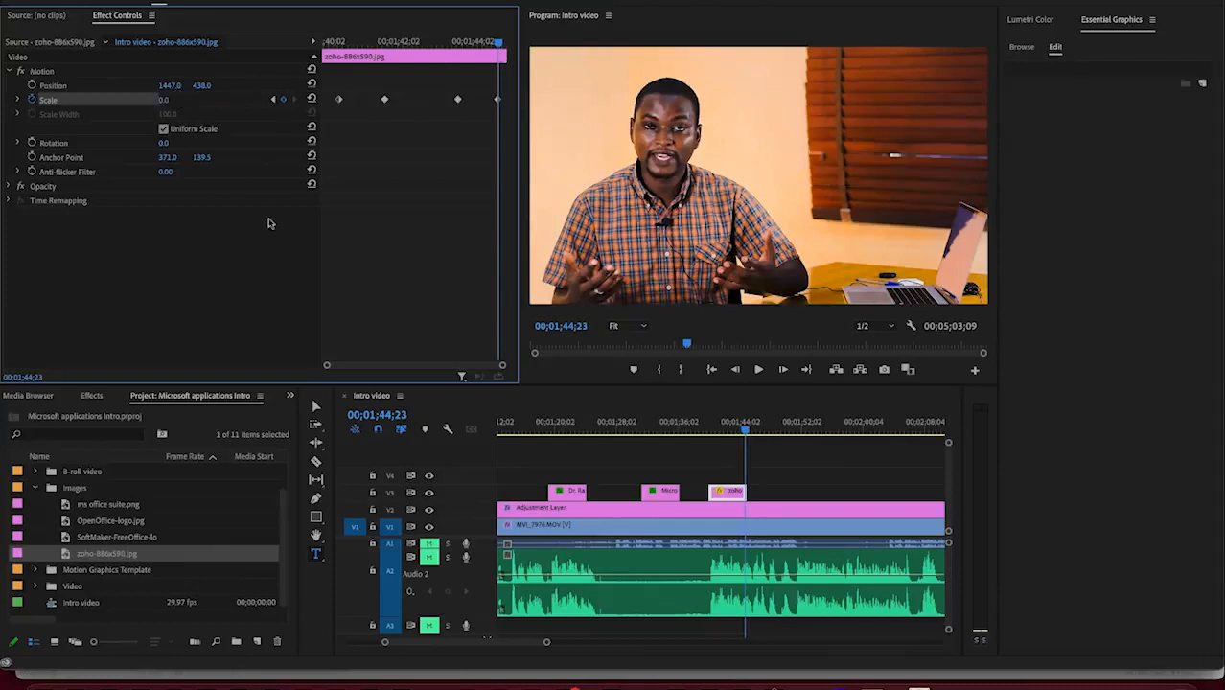
# Step: Move the logo's first and last Scale keyframes close to the inner ones and preview the animation from 00;01;40;24
pyautogui.moveTo(340, 106); pyautogui.dragTo(375, 105)
pyautogui.moveTo(497, 100); pyautogui.dragTo(469, 103)
pyautogui.moveTo(499, 44); pyautogui.dragTo(352, 45)
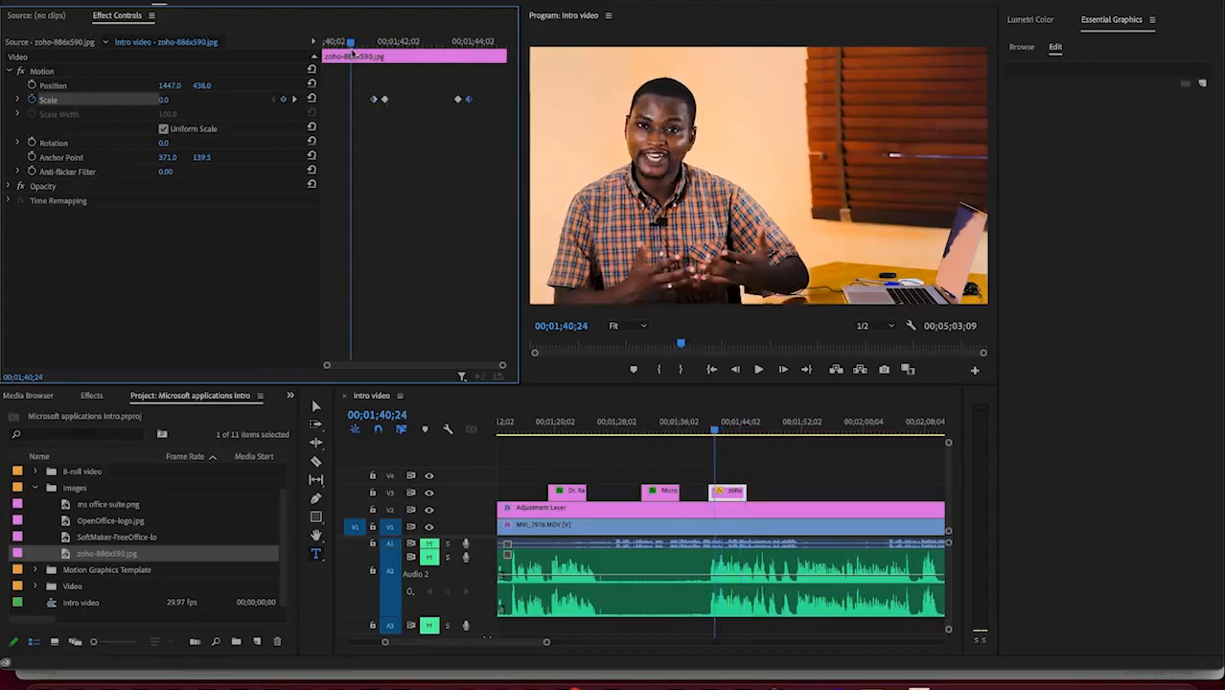
pyautogui.press('space')
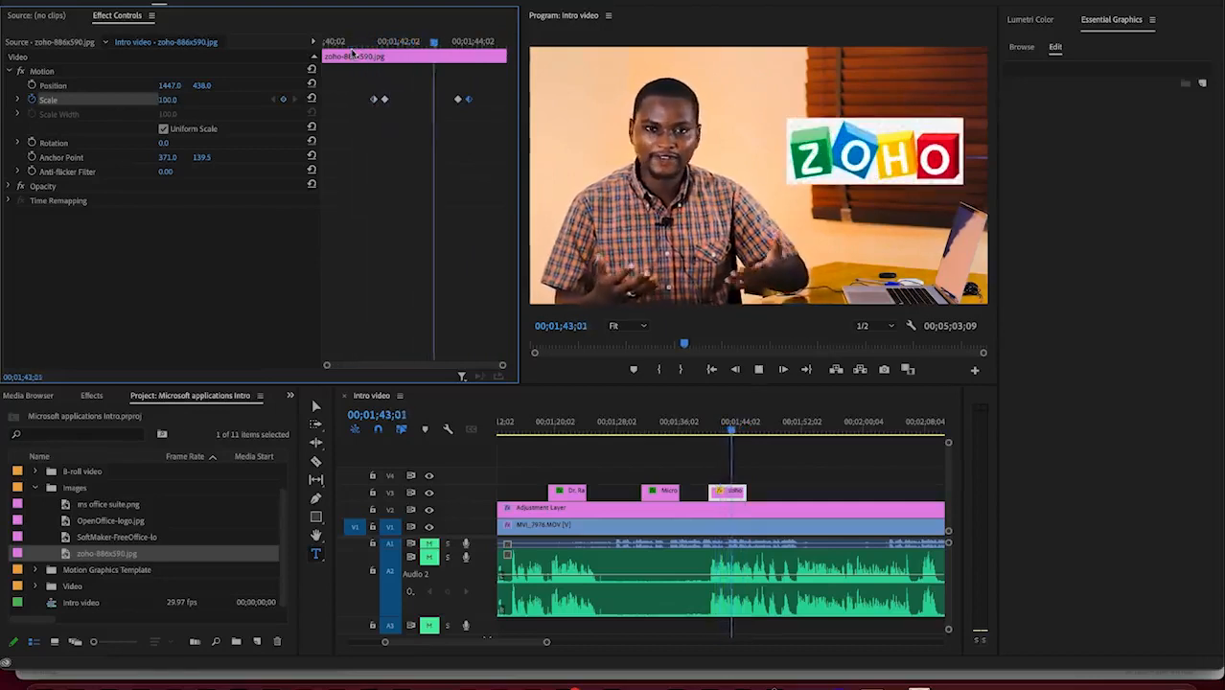
pyautogui.press('space')
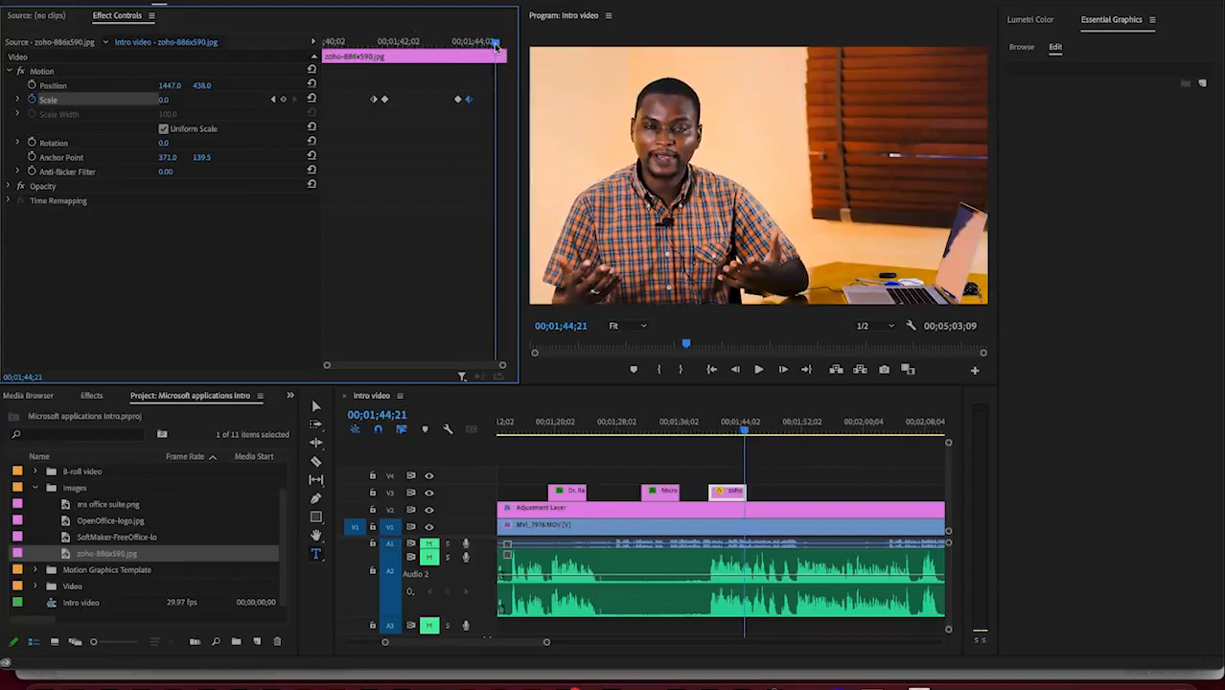
# Step: Preview the end of the Zoho logo's animation and review the interpolation options for its closing and opening pairs of Scale keyframes
pyautogui.moveTo(496, 45); pyautogui.dragTo(505, 45)
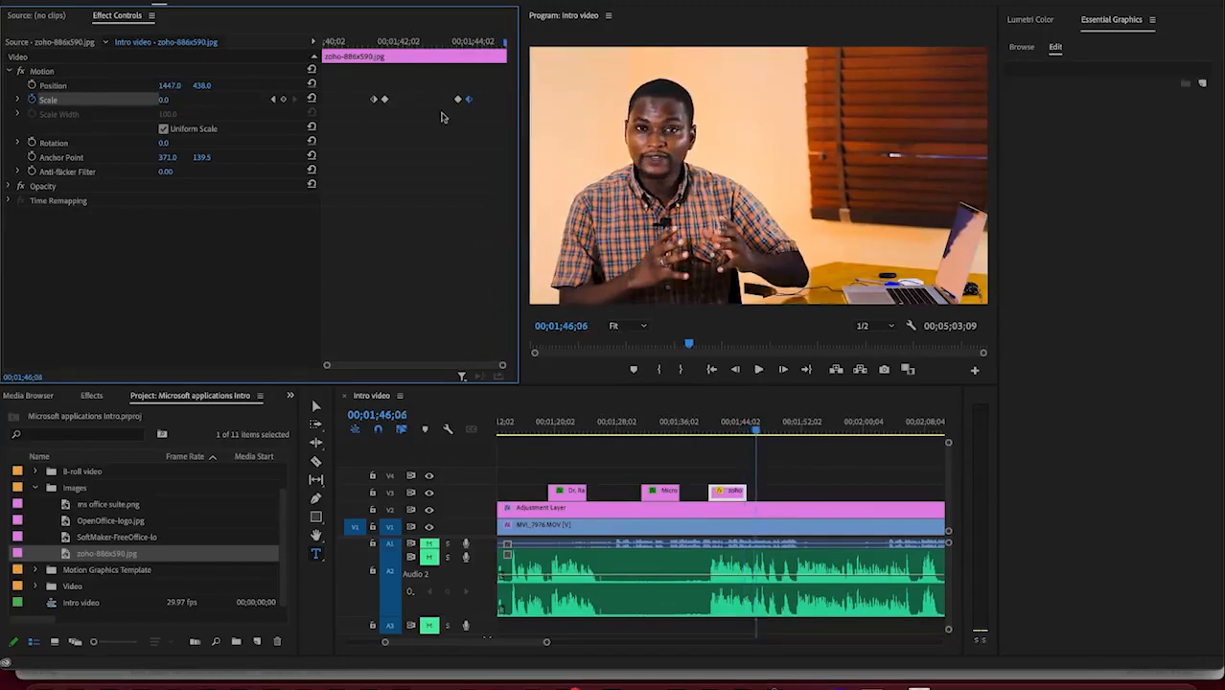
pyautogui.moveTo(442, 88); pyautogui.dragTo(478, 122)
pyautogui.rightClick(469, 102)
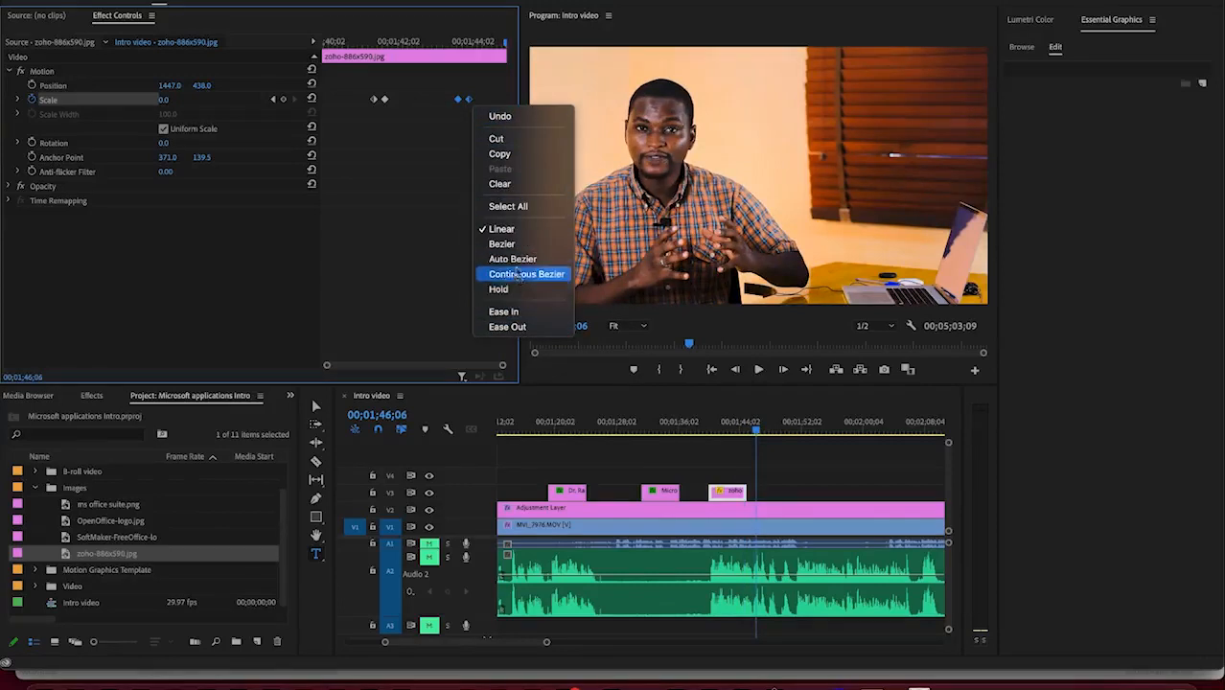
pyautogui.click(430, 211)
pyautogui.moveTo(359, 83); pyautogui.dragTo(399, 115)
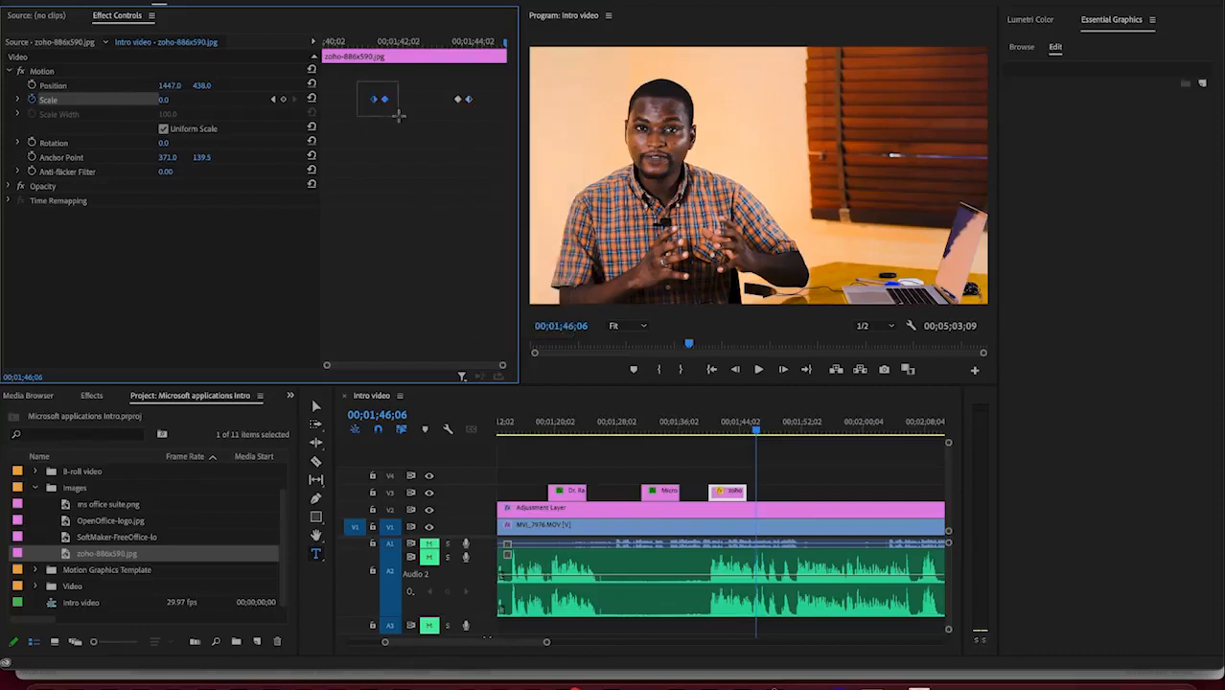
pyautogui.rightClick(385, 99)
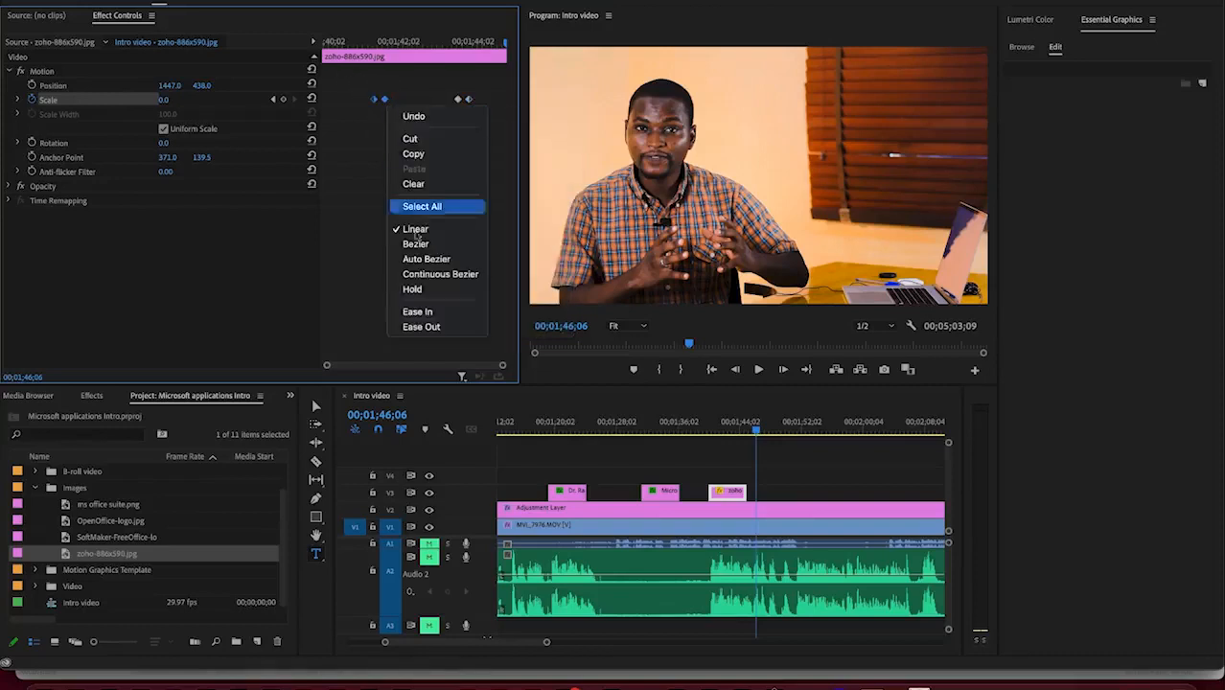
pyautogui.click(349, 273)
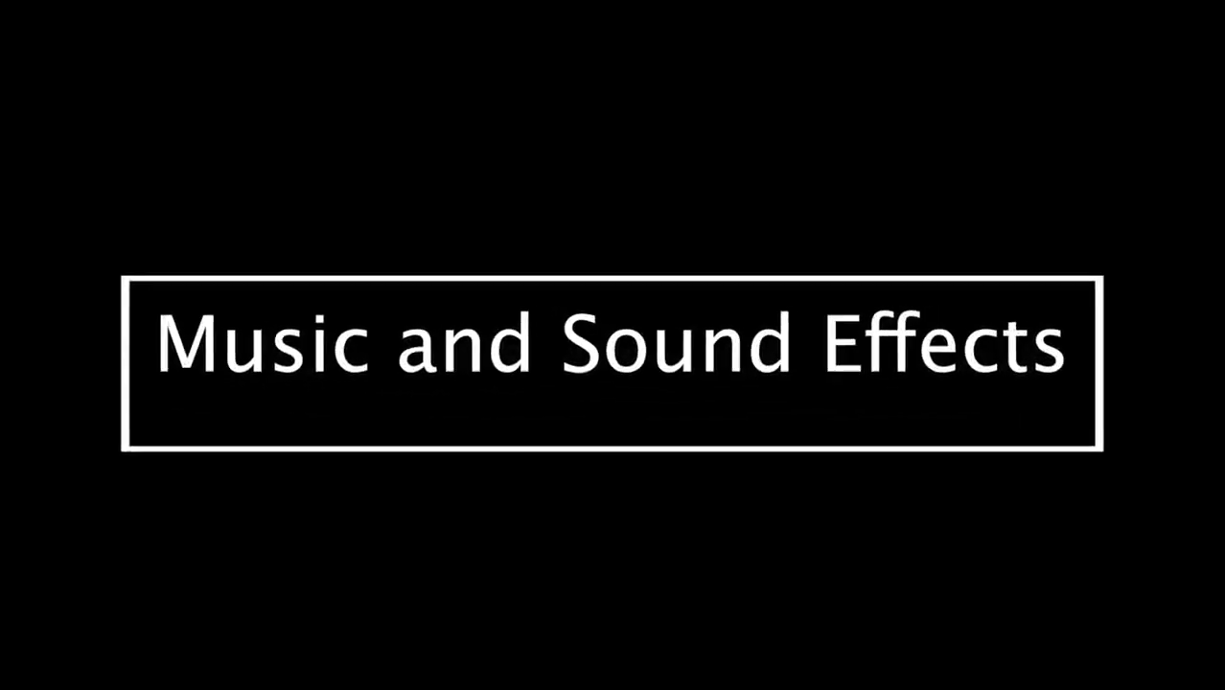
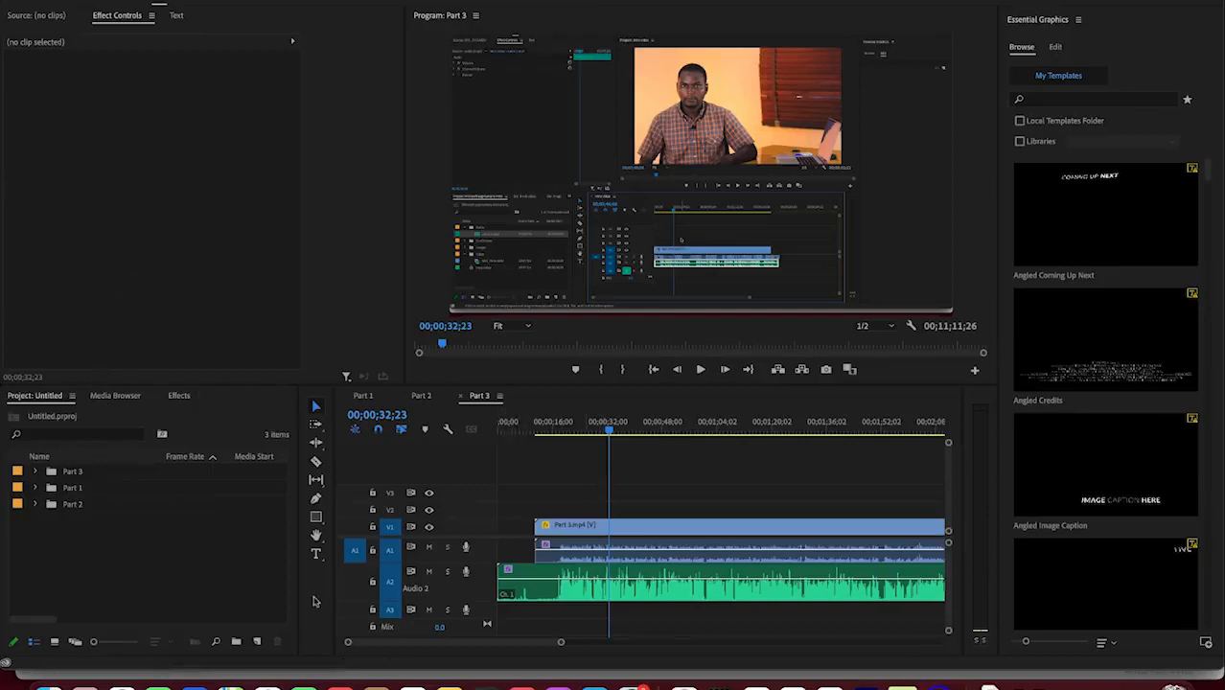
# Step: Create a new bin named "Music and sound effects" in the project
pyautogui.rightClick(71, 541)
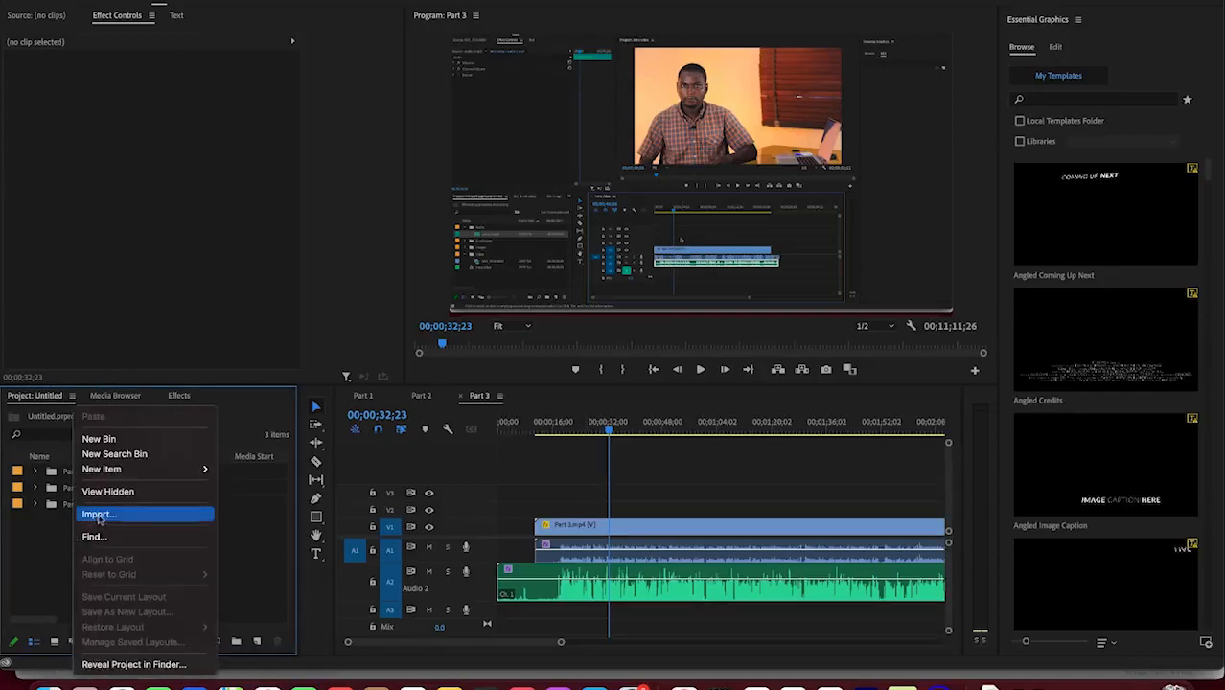
pyautogui.click(100, 439)
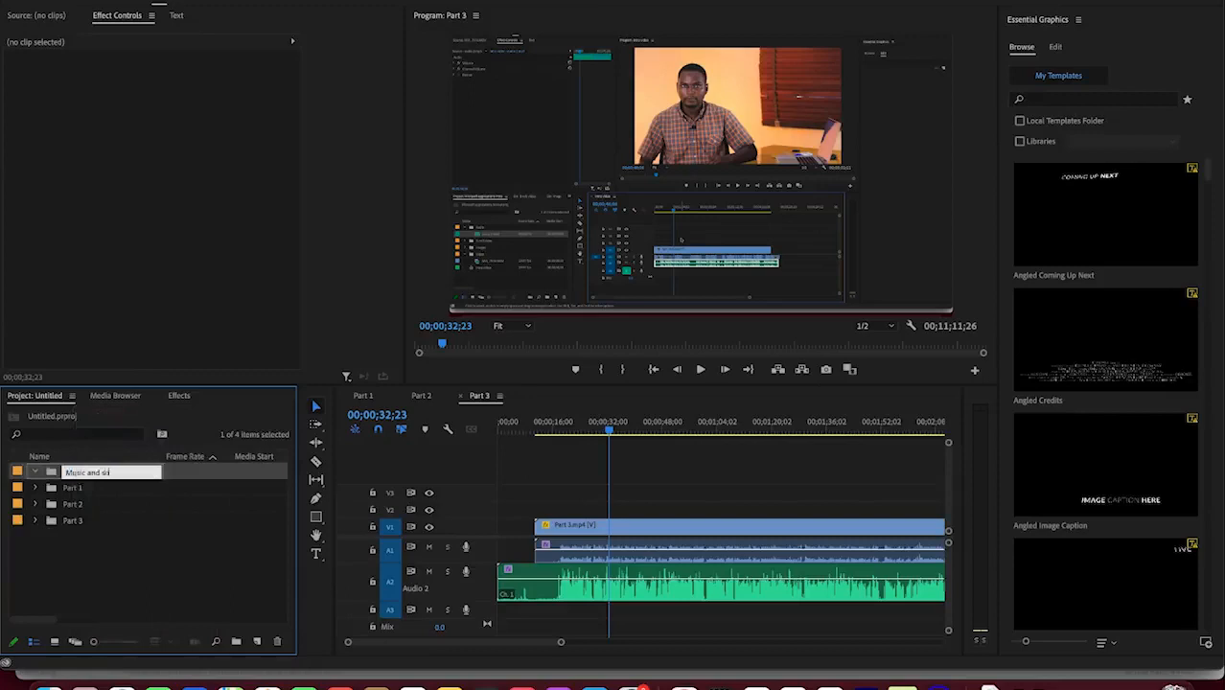
pyautogui.write('Music and sound effects')
pyautogui.press('Tab')
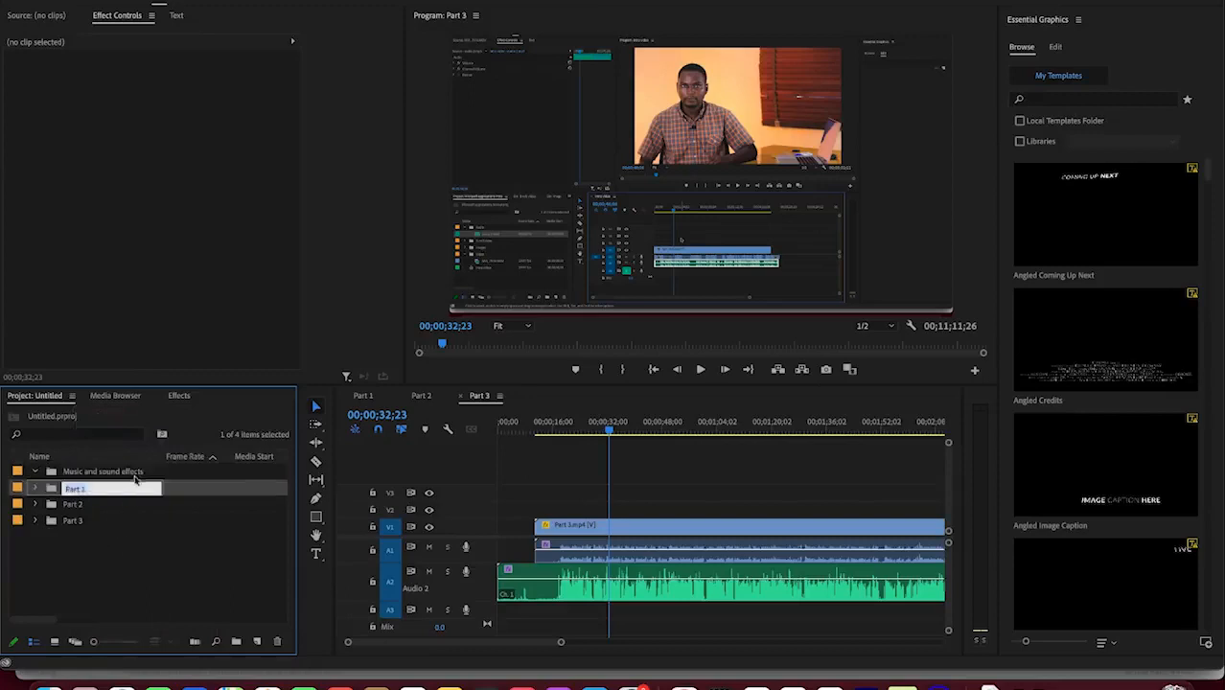
pyautogui.click(135, 472)
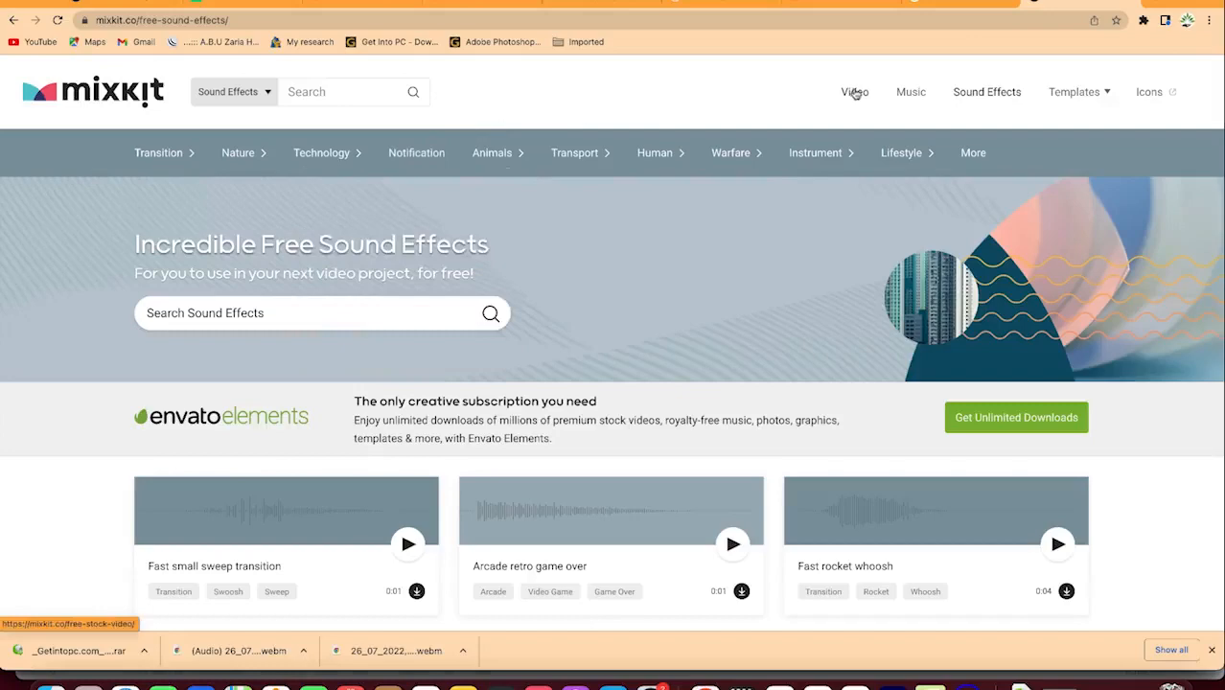
# Step: Switch to the browser and look through Mixkit's free stock music page
pyautogui.click(905, 96)
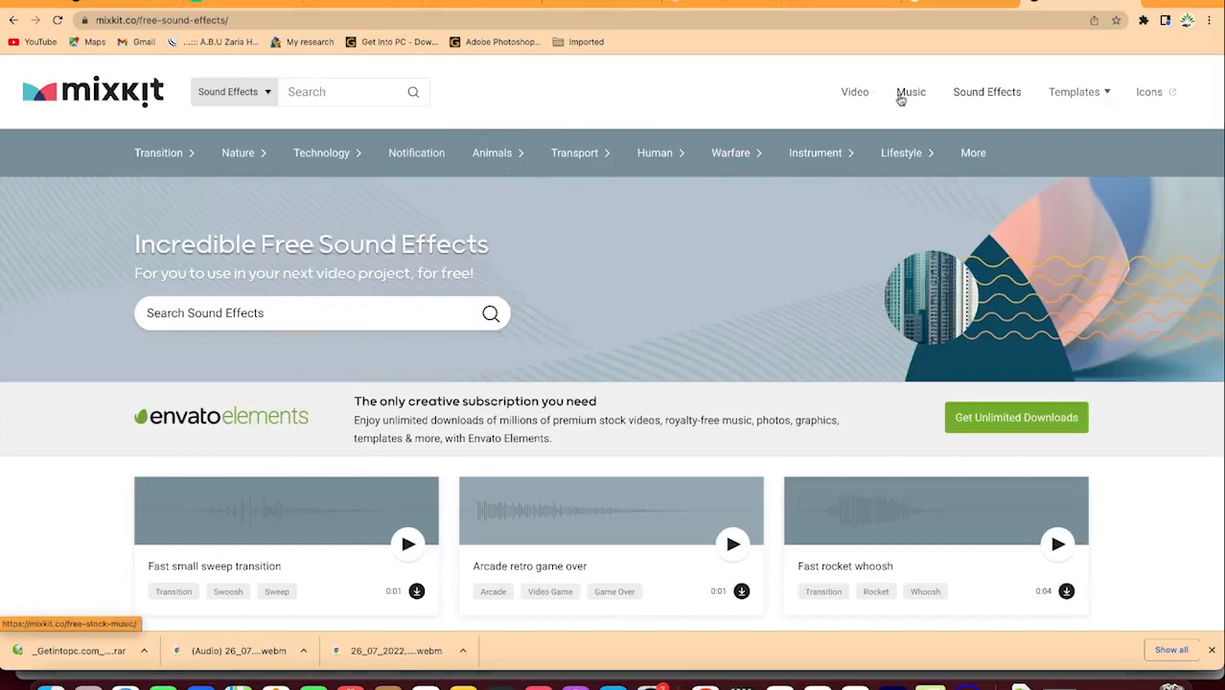
pyautogui.scroll(-2, 484, 414)
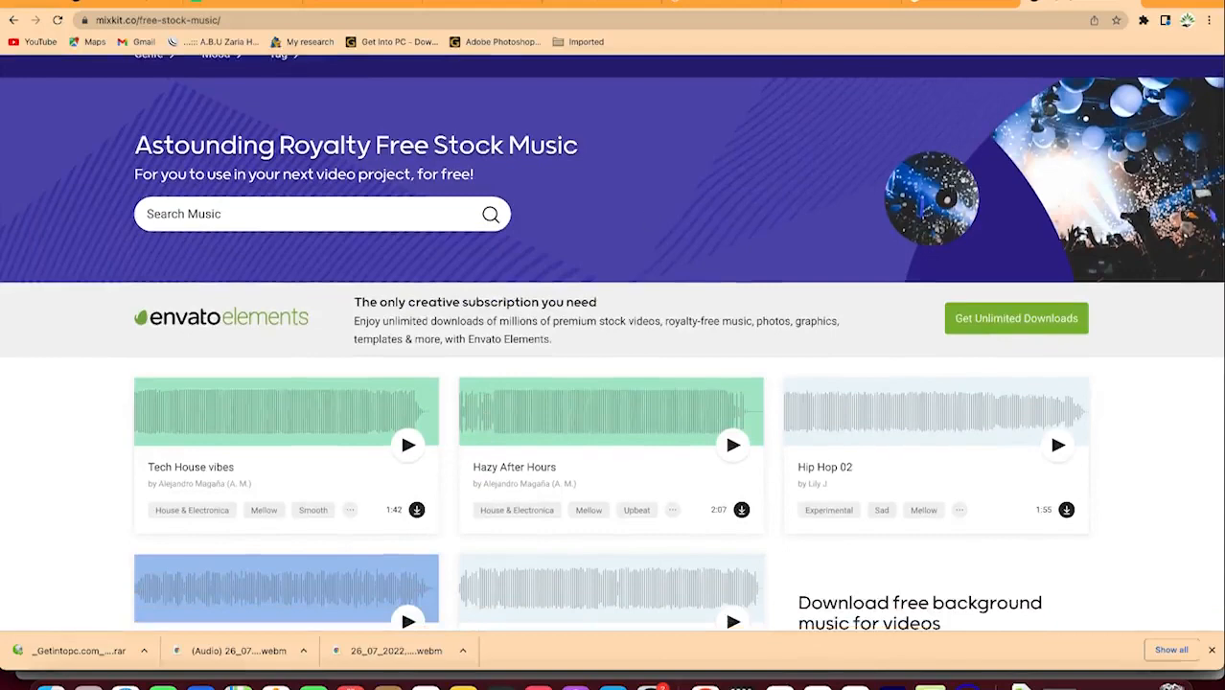
pyautogui.click(1070, 1)
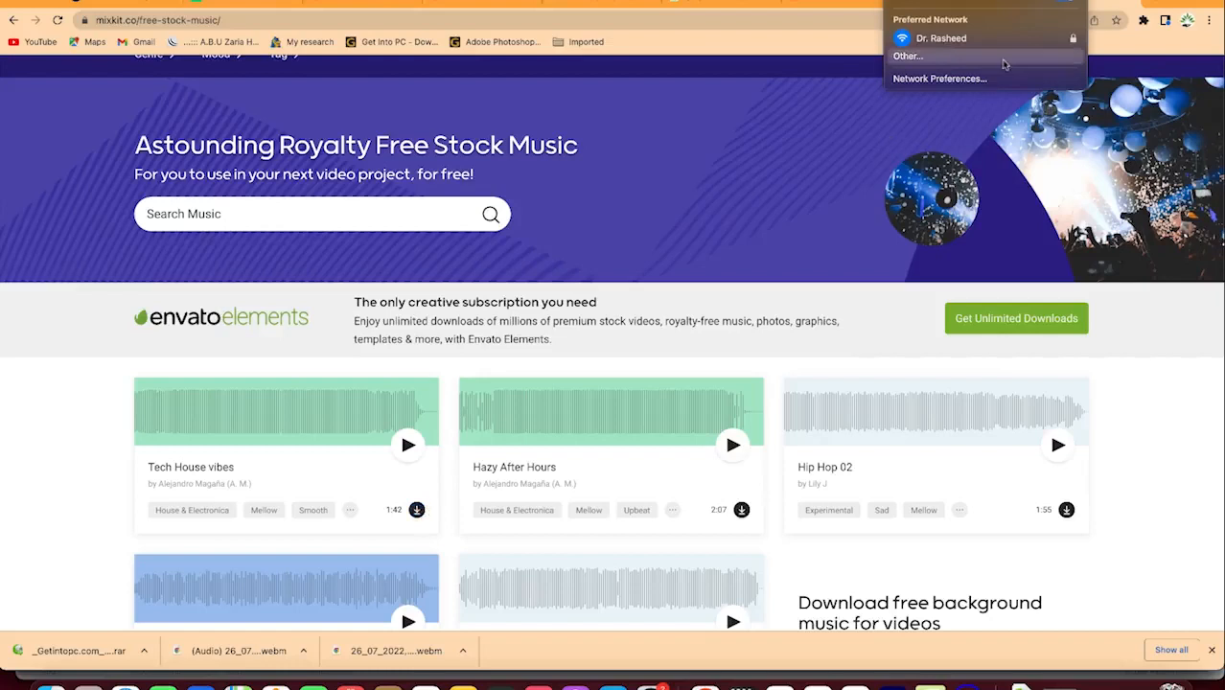
pyautogui.click(674, 313)
pyautogui.scroll(2, 731, 379)
pyautogui.scroll(1, 731, 379)
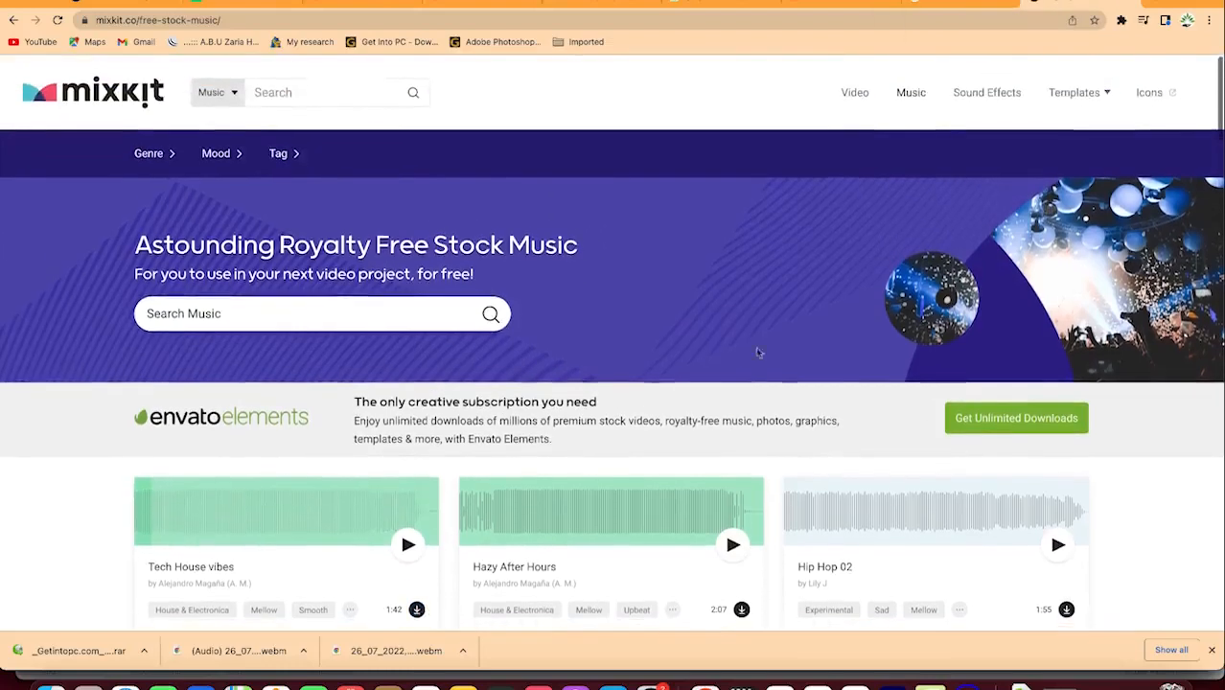
# Step: Open Mixkit's free sound effects, listen to "Fast small sweep transition" and "Fast rocket whoosh", and browse the other sounds
pyautogui.click(984, 93)
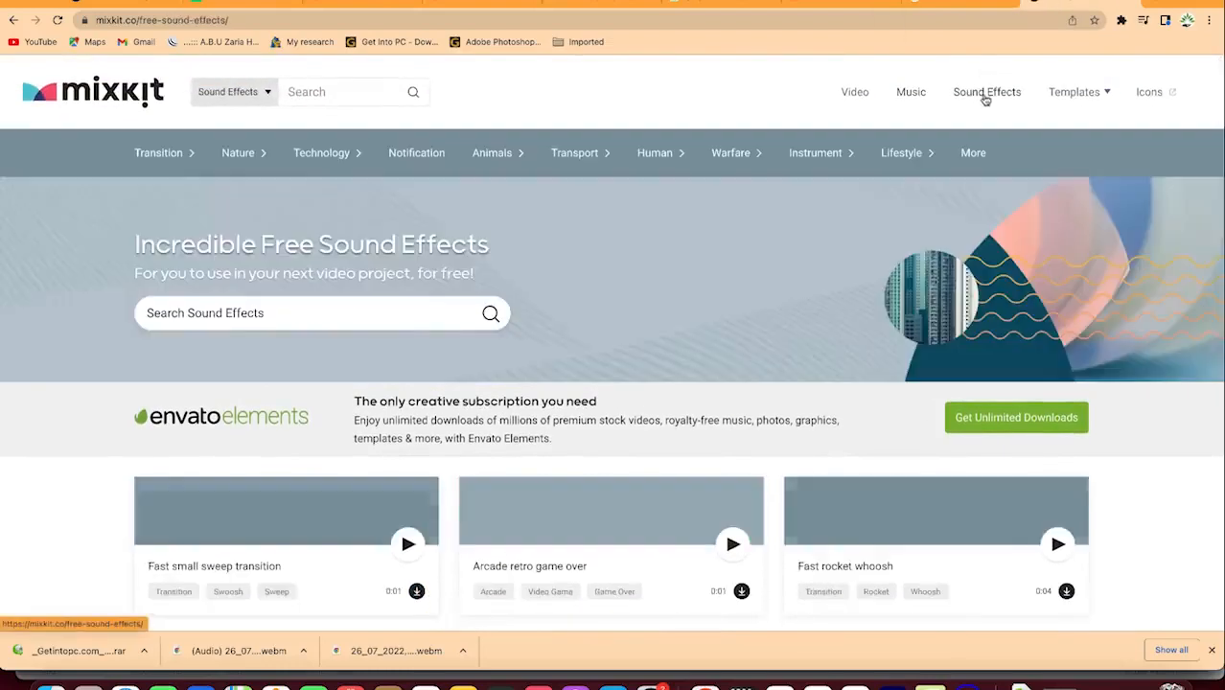
pyautogui.scroll(-5, 523, 458)
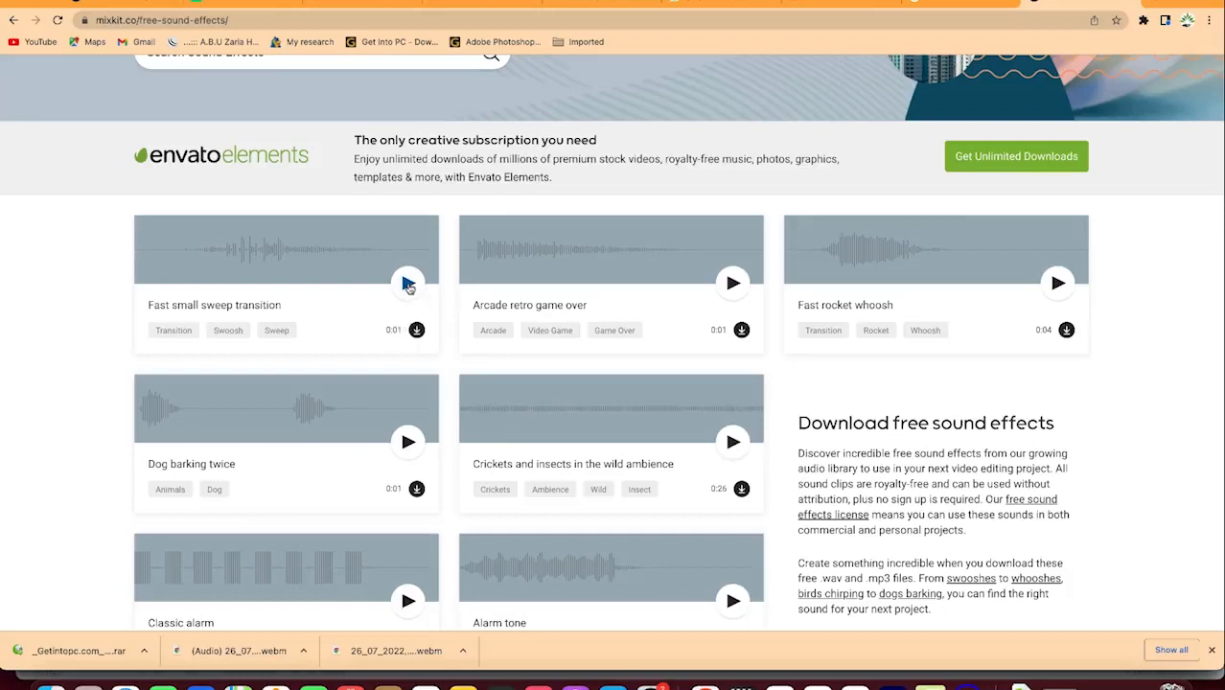
pyautogui.click(407, 283)
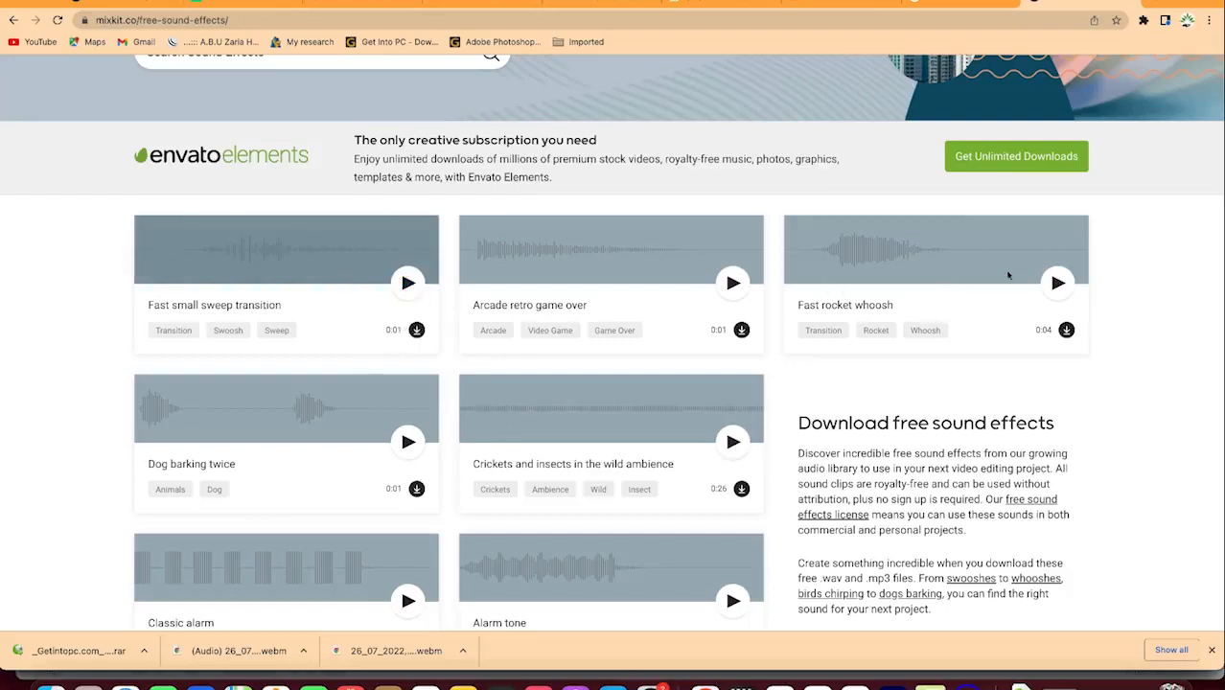
pyautogui.click(1062, 284)
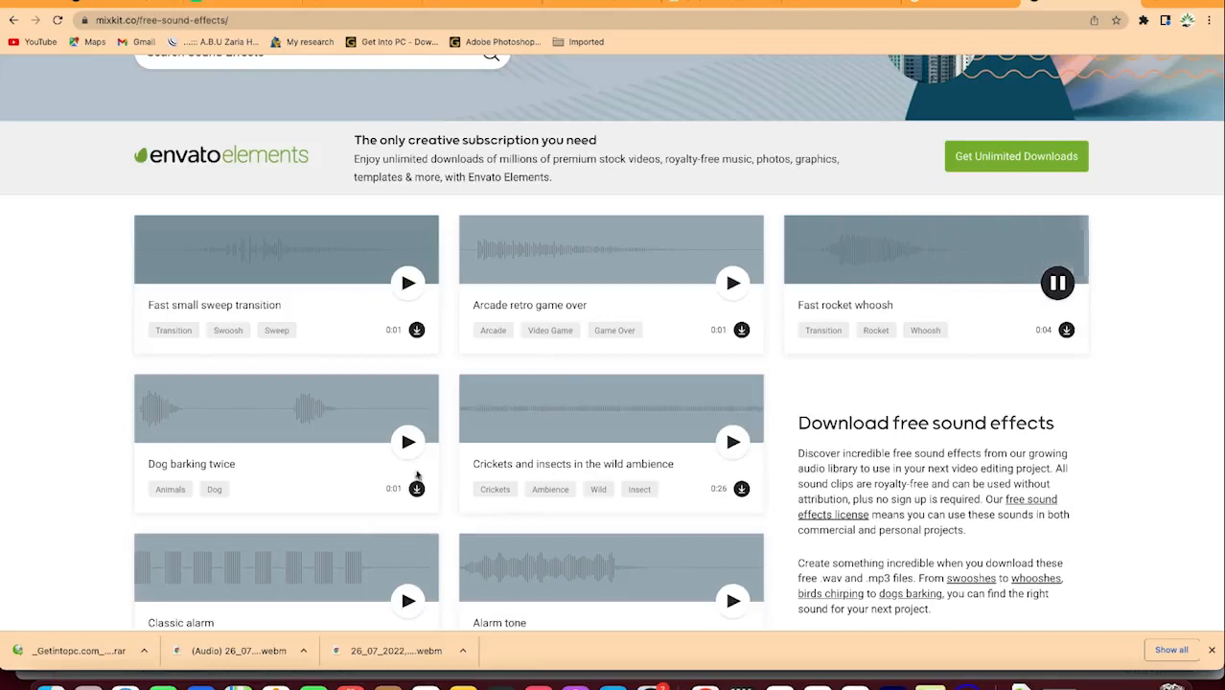
pyautogui.scroll(-2, 425, 517)
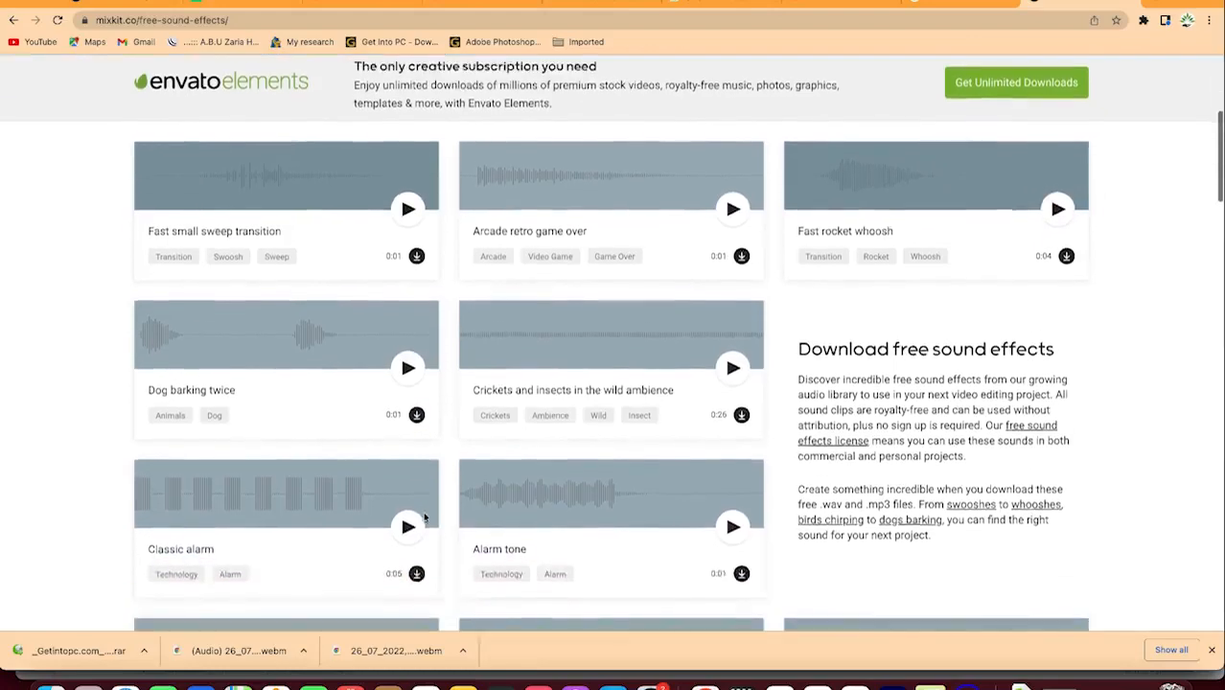
pyautogui.scroll(-4, 424, 517)
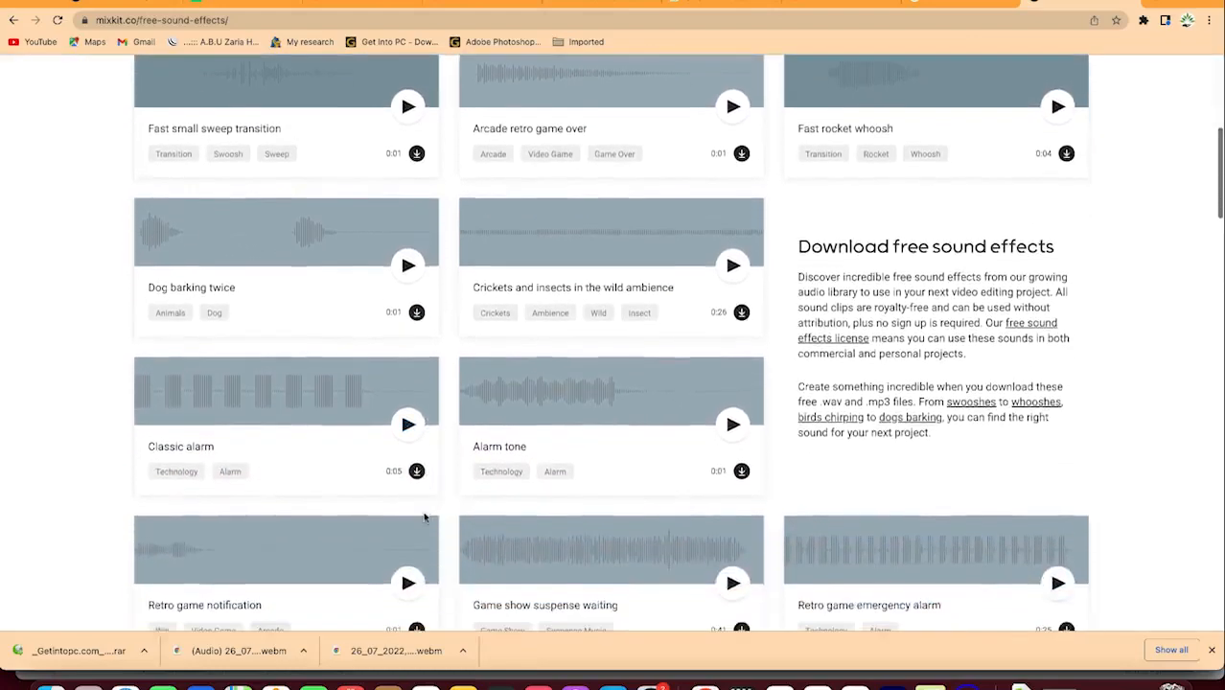
pyautogui.scroll(-2, 425, 517)
pyautogui.scroll(5, 424, 518)
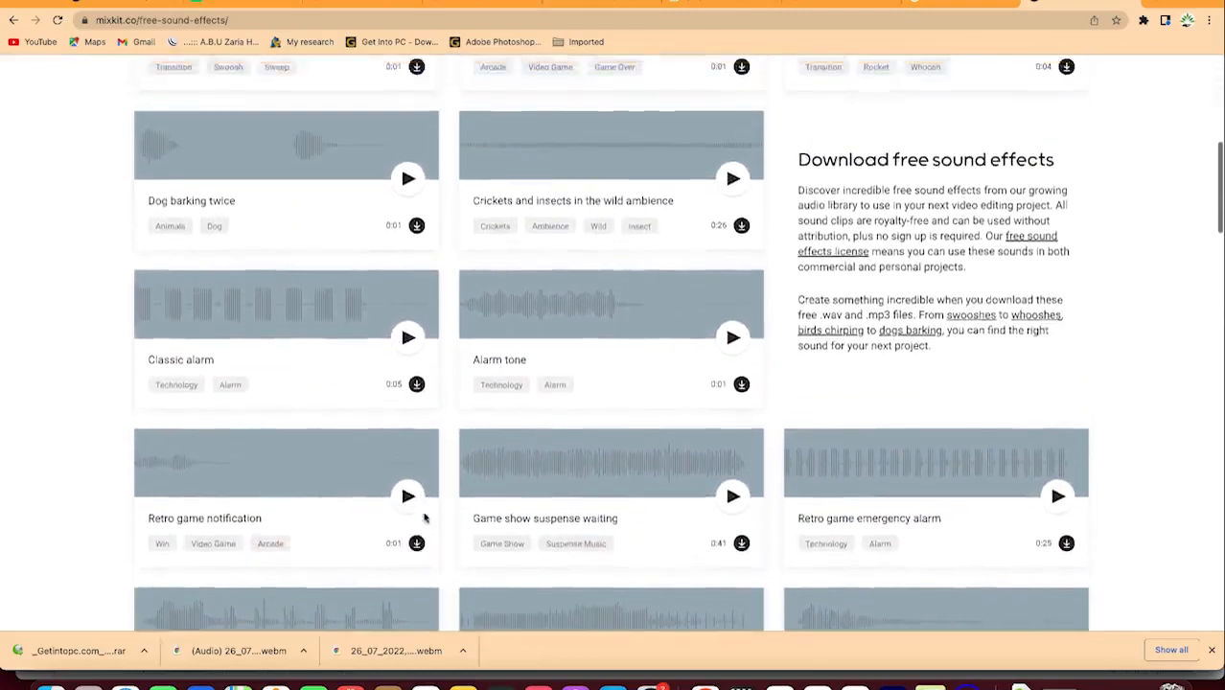
pyautogui.scroll(-1, 425, 517)
pyautogui.scroll(6, 424, 518)
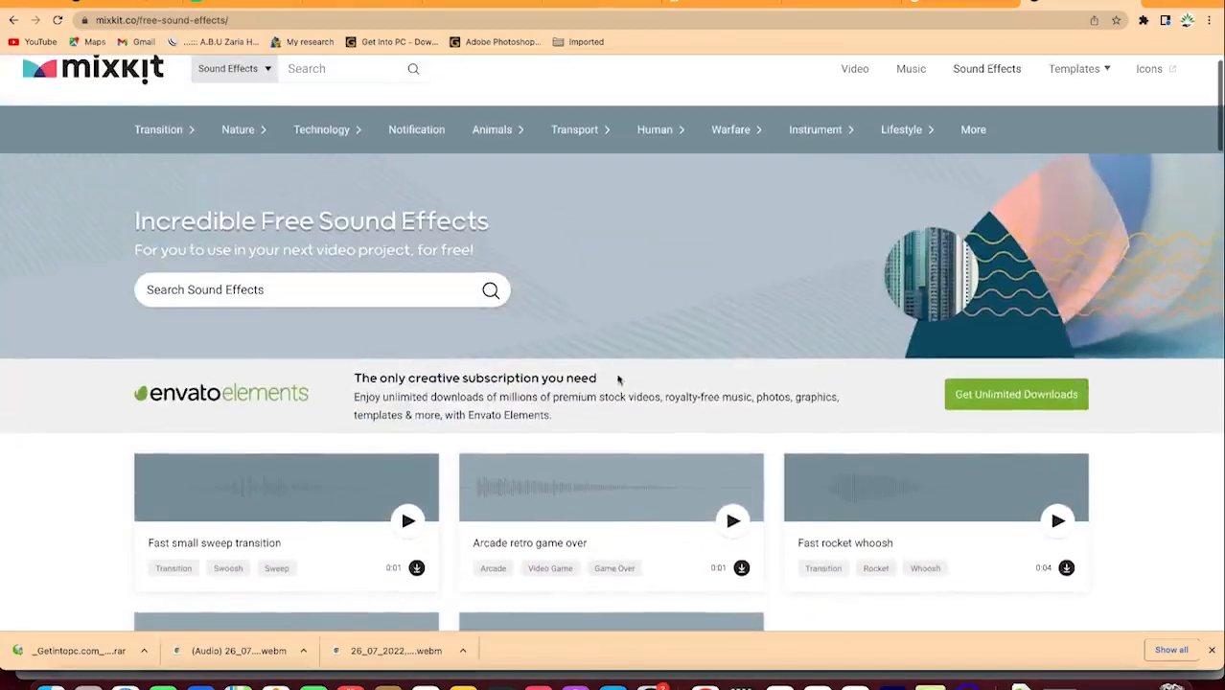
# Step: Search Google for "youtube audio library" in a new browser tab and open the YouTube Audio library result
pyautogui.click(1155, 4)
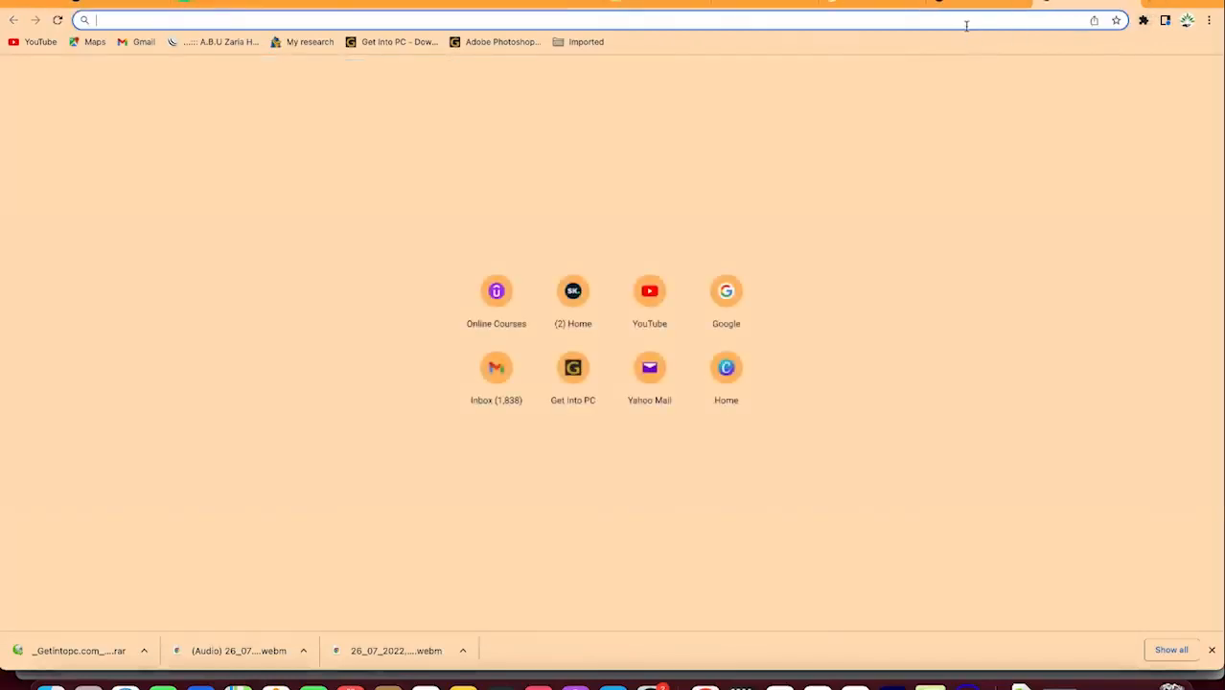
pyautogui.write('google.com')
pyautogui.press('Return')
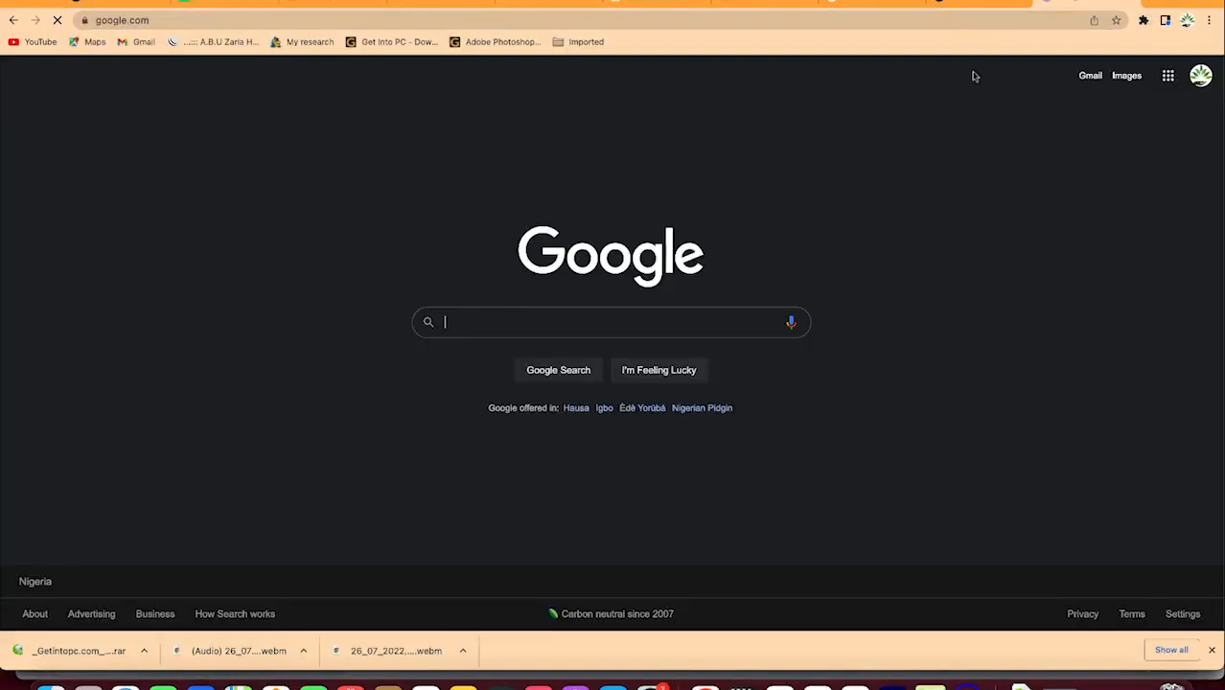
pyautogui.click(671, 313)
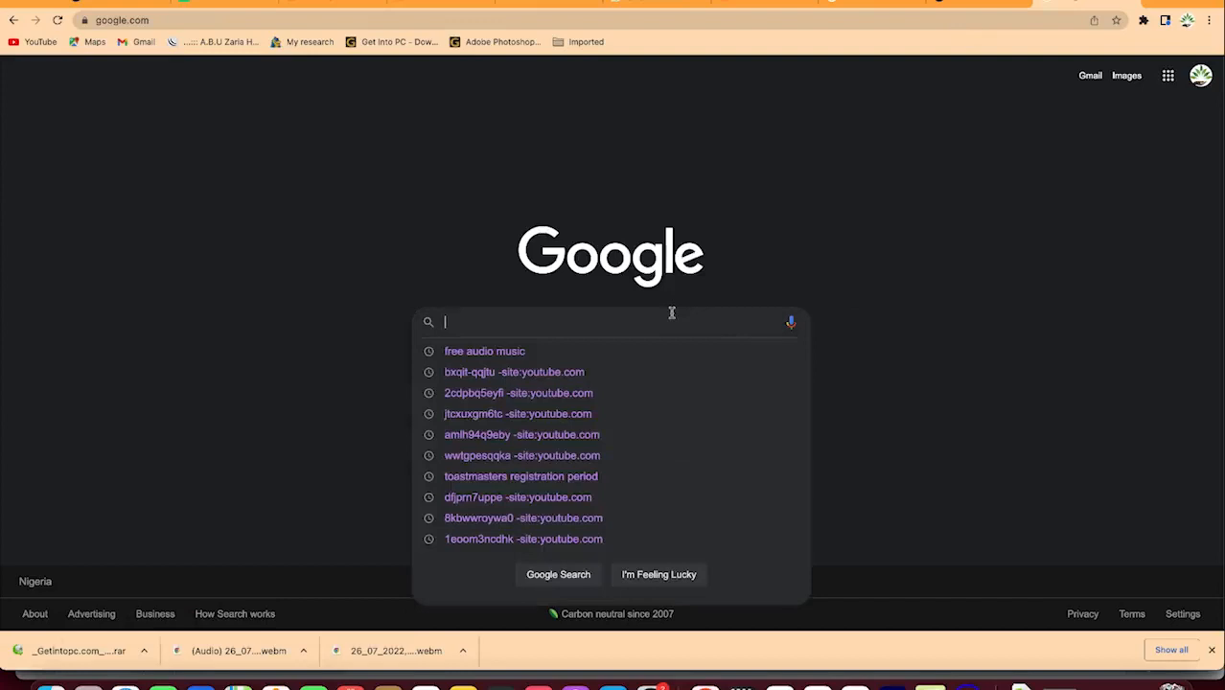
pyautogui.write('youtbue au')
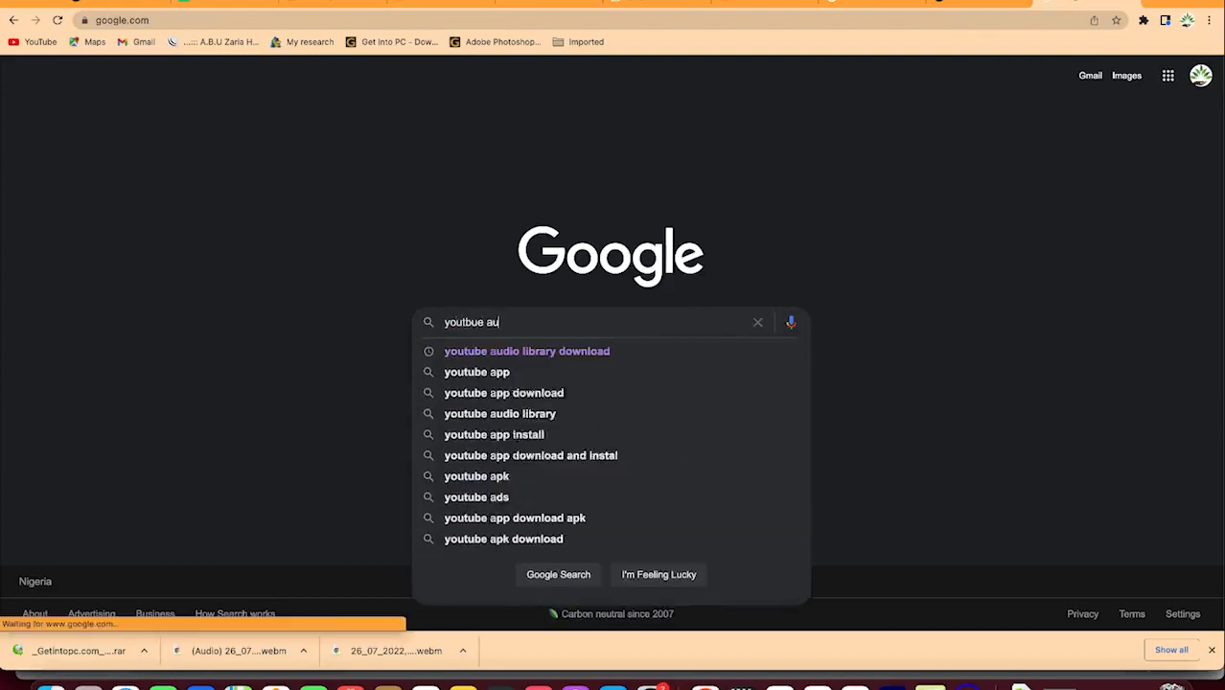
pyautogui.write('i')
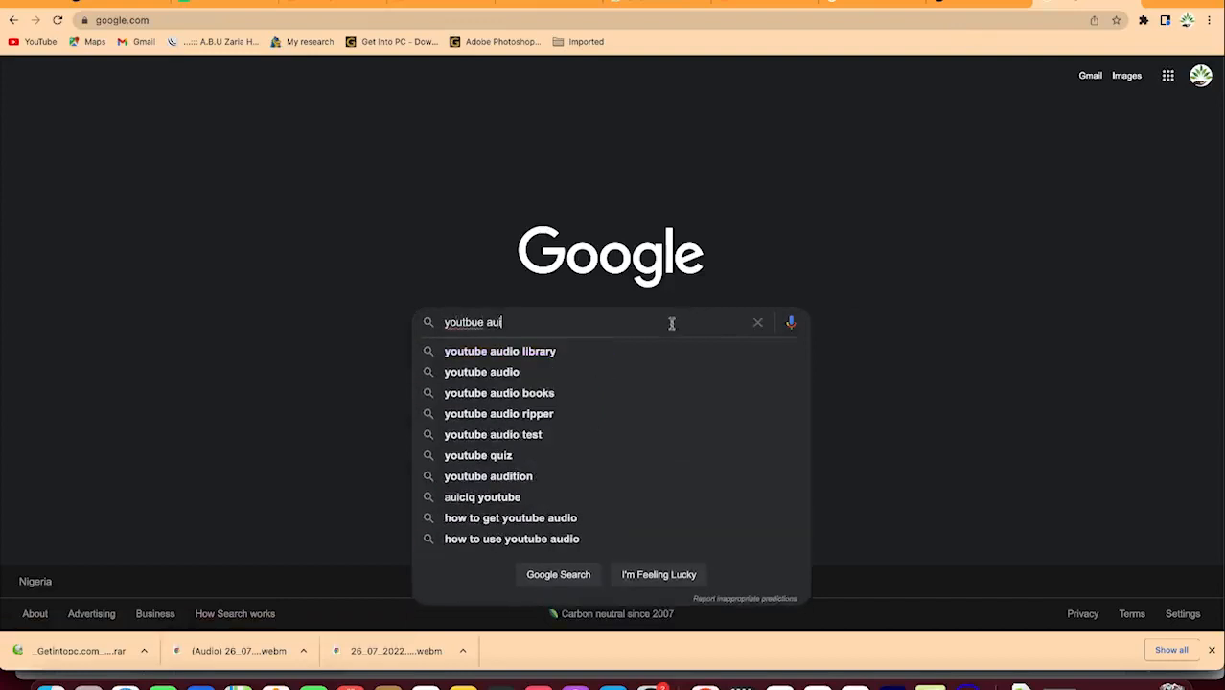
pyautogui.click(560, 350)
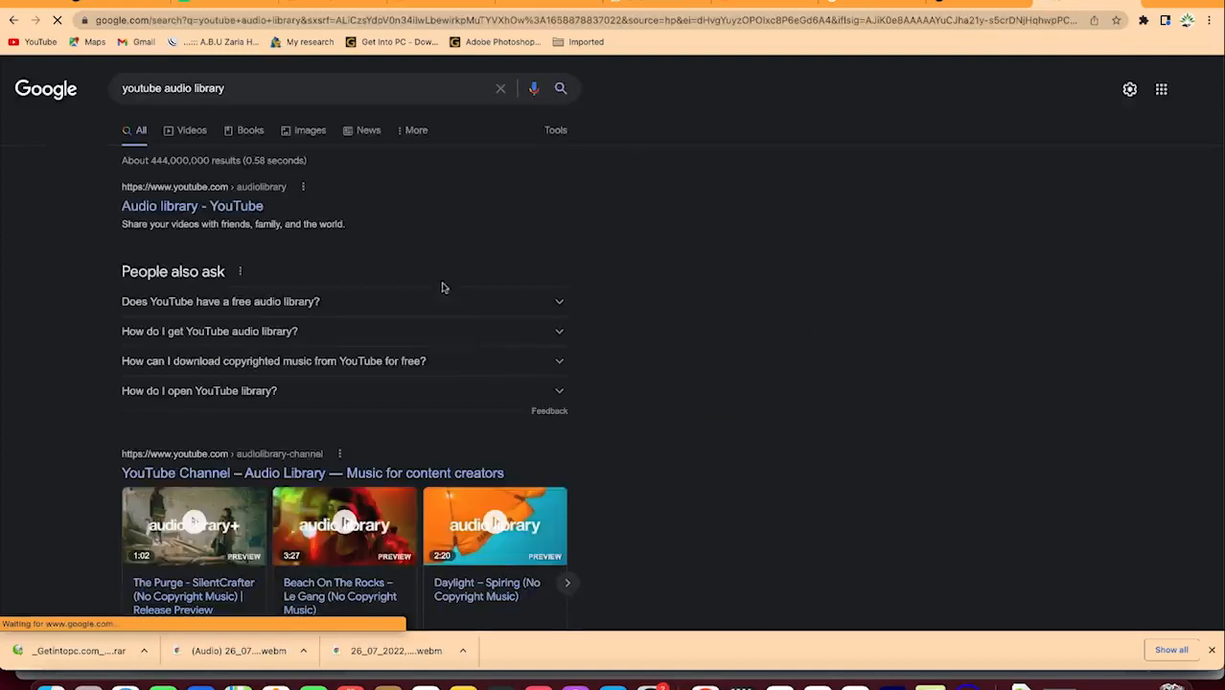
pyautogui.click(203, 211)
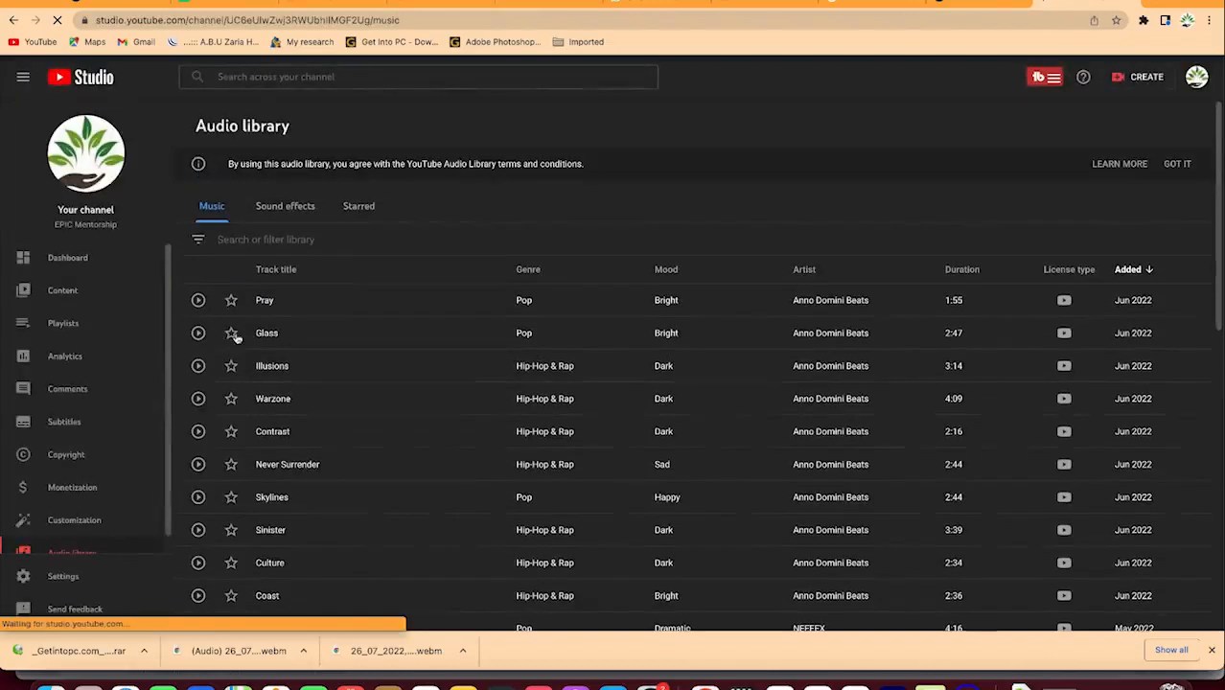
# Step: Browse the music tracks in the YouTube Audio library and open its sound effects list
pyautogui.scroll(-3, 296, 436)
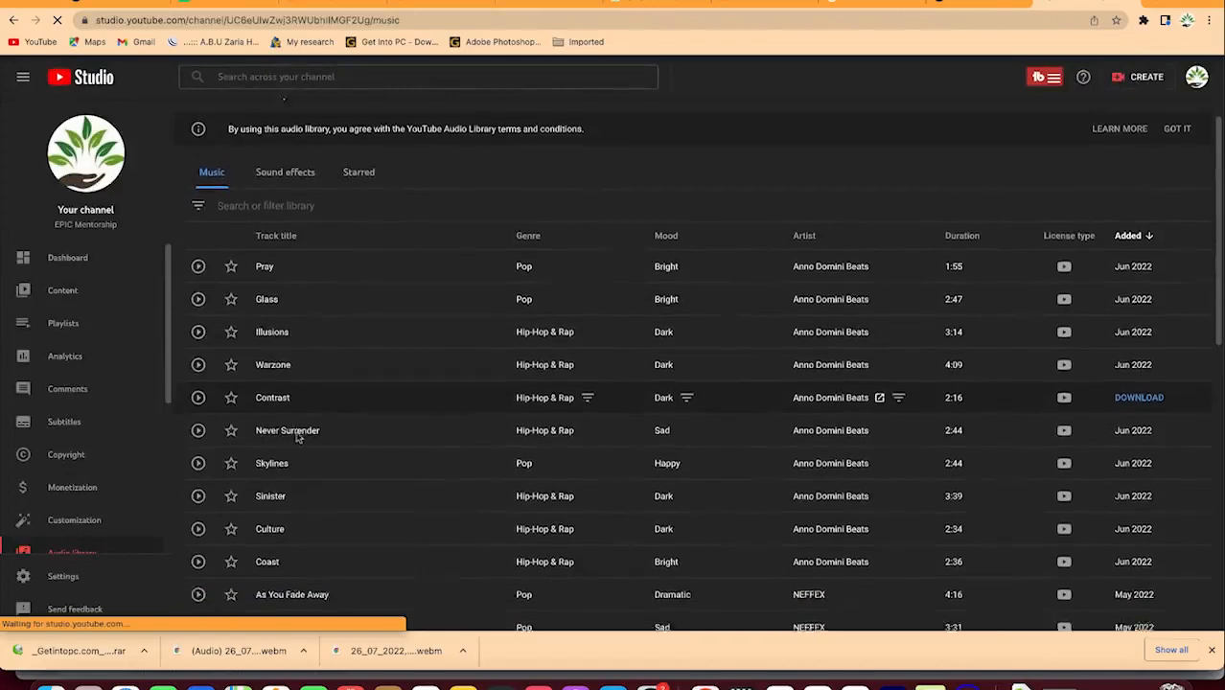
pyautogui.scroll(3, 296, 437)
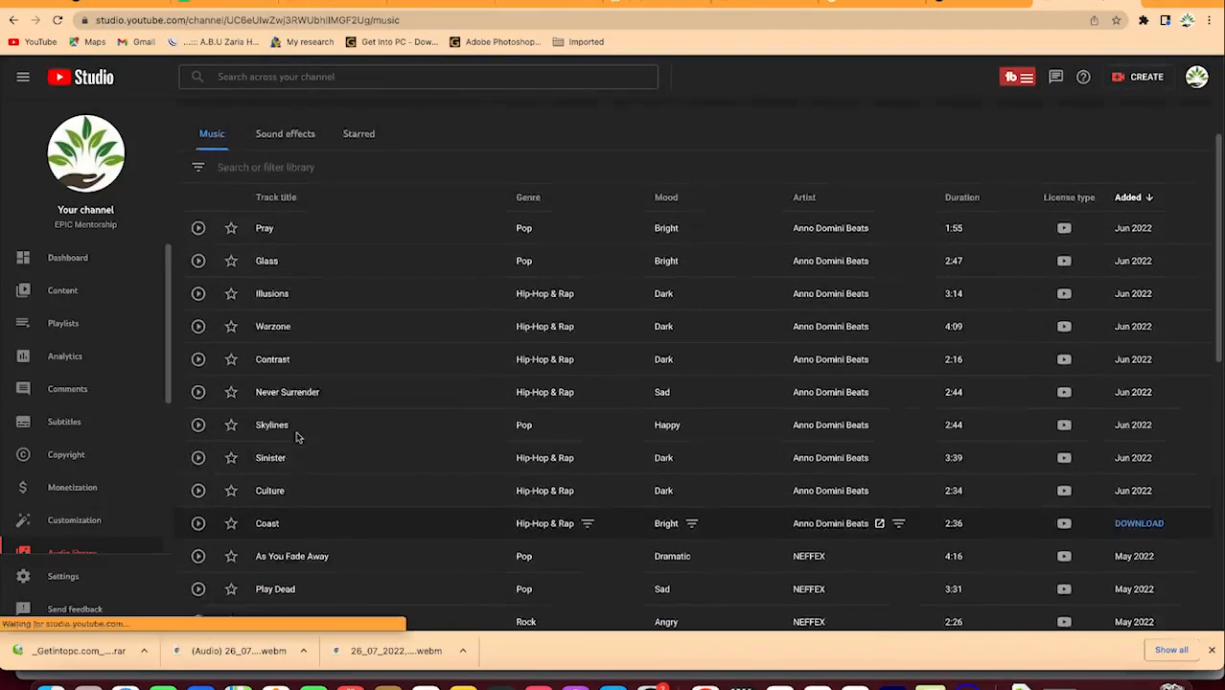
pyautogui.scroll(-4, 296, 436)
pyautogui.scroll(-1, 296, 436)
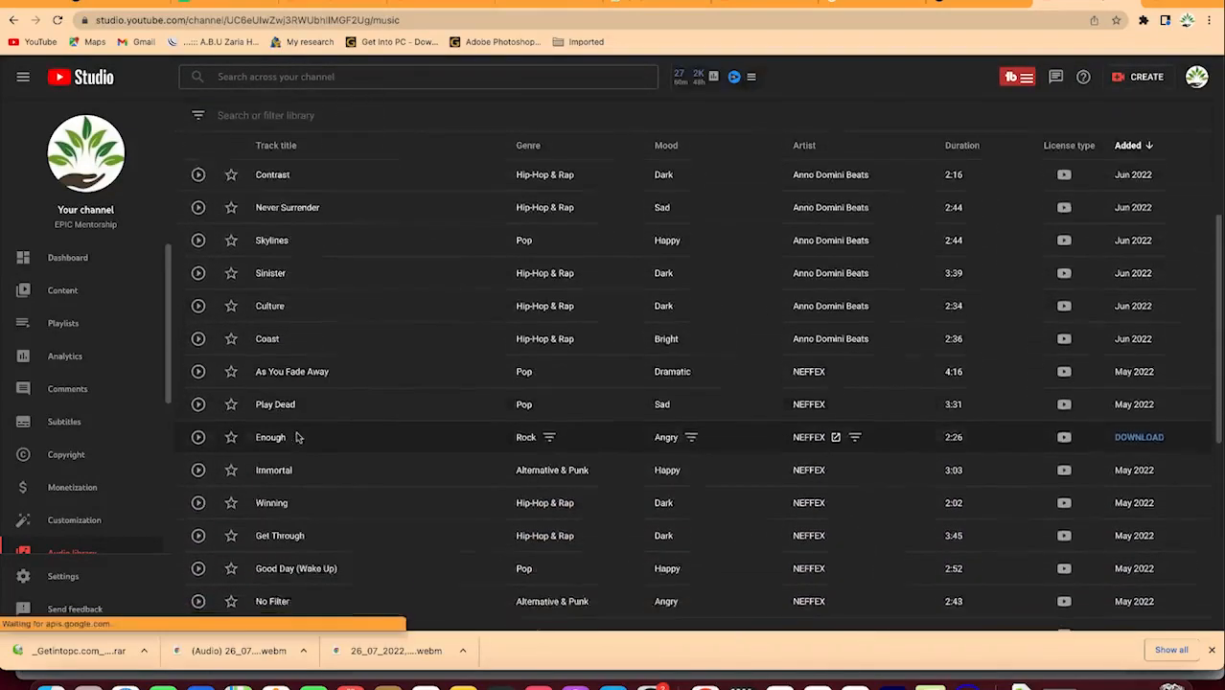
pyautogui.scroll(4, 296, 436)
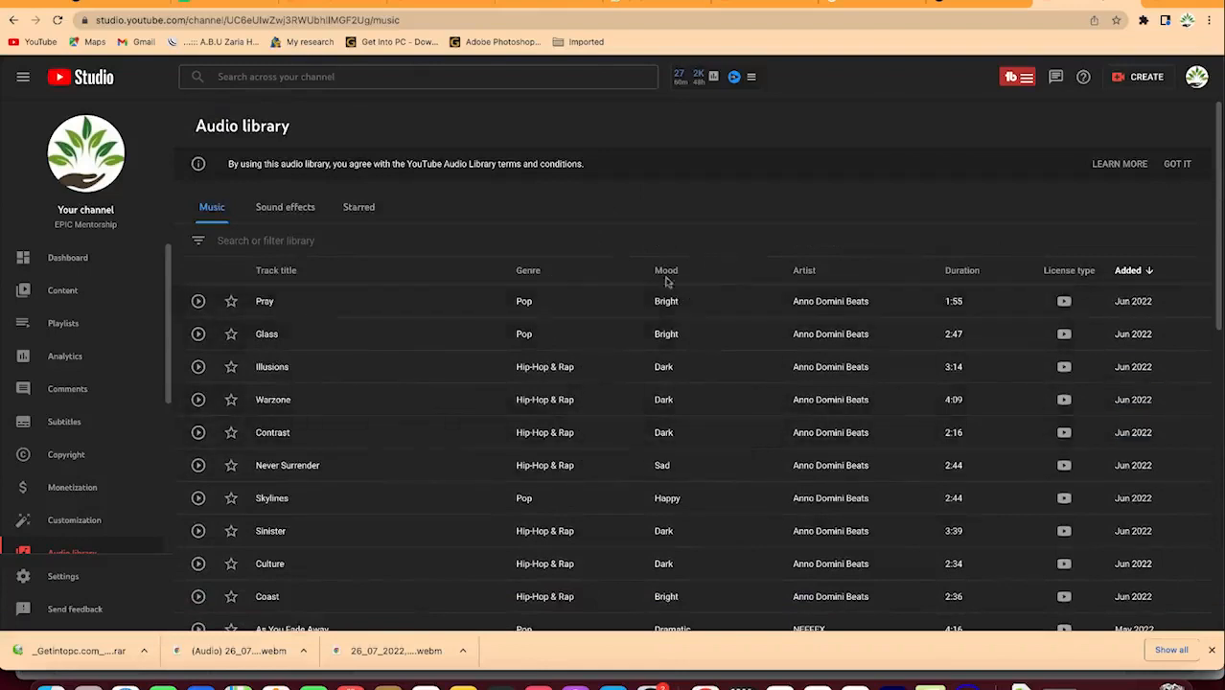
pyautogui.scroll(-1, 441, 191)
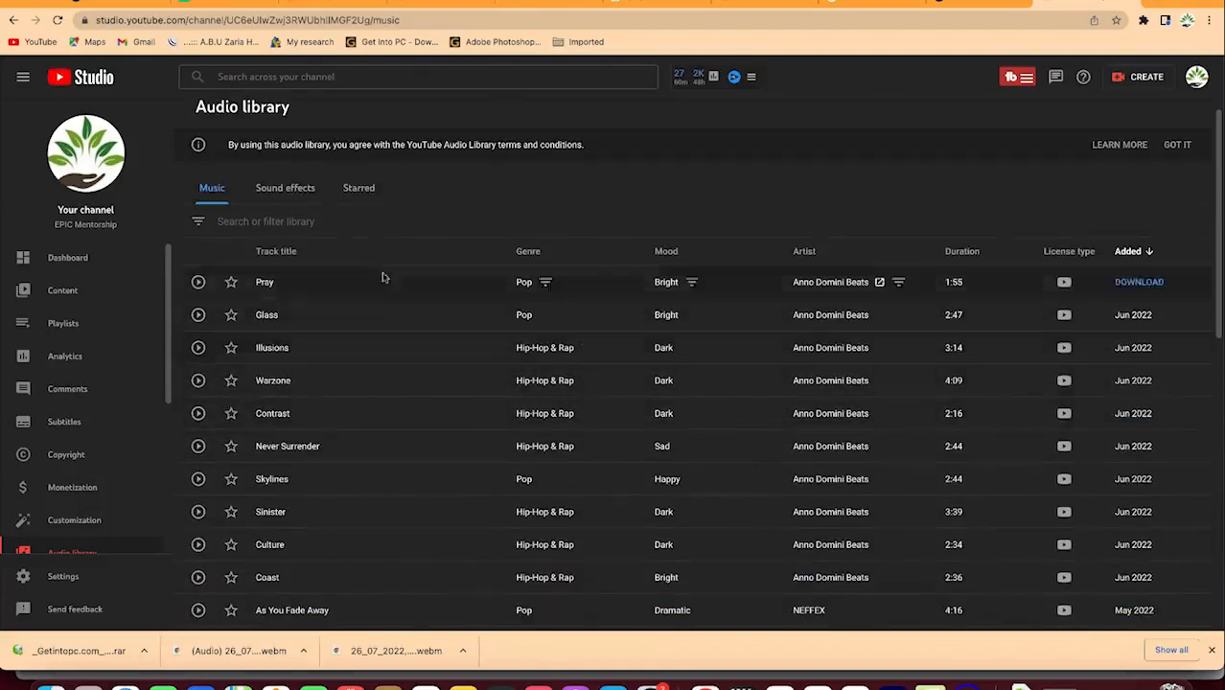
pyautogui.click(289, 190)
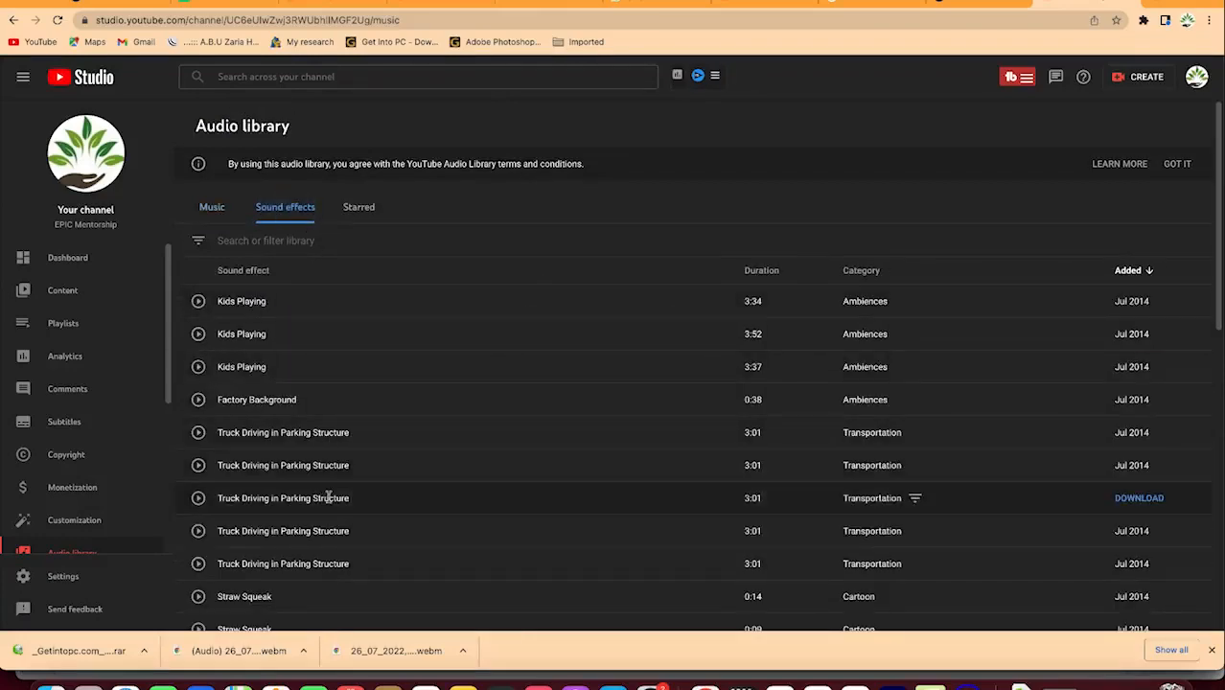
# Step: Browse the sound effects list in the Audio library and listen to the first "Kids Playing" effect
pyautogui.scroll(-3, 327, 499)
pyautogui.scroll(-2, 327, 499)
pyautogui.scroll(1, 328, 498)
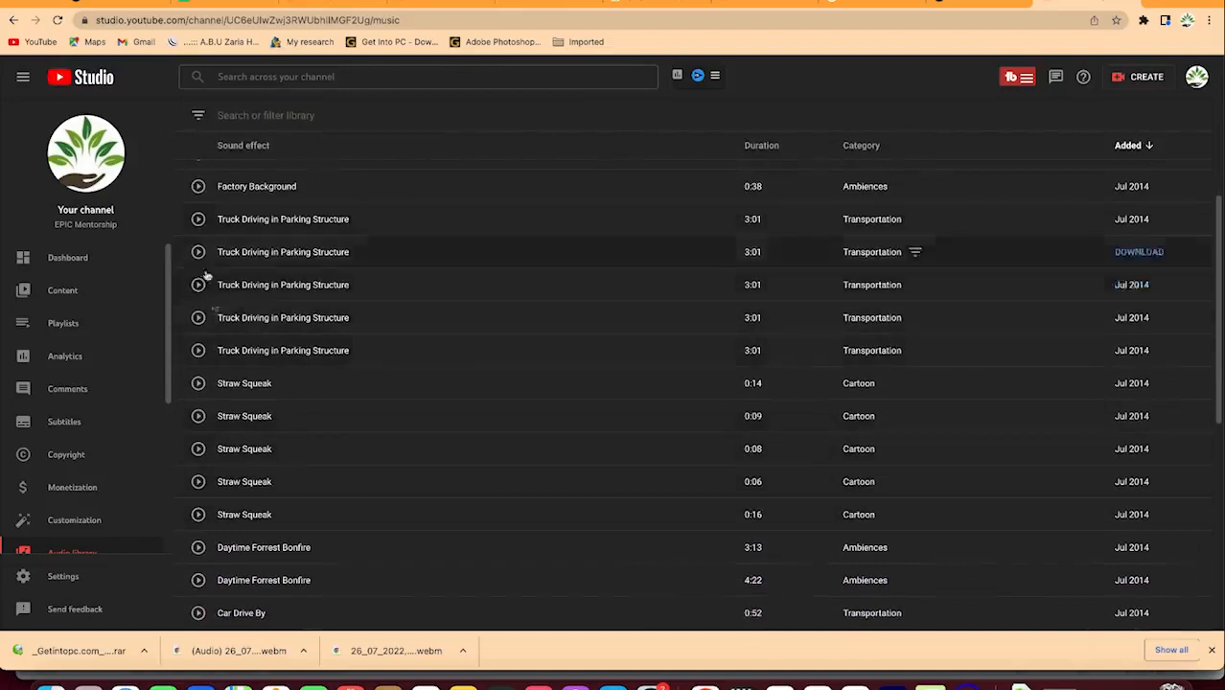
pyautogui.scroll(5, 208, 419)
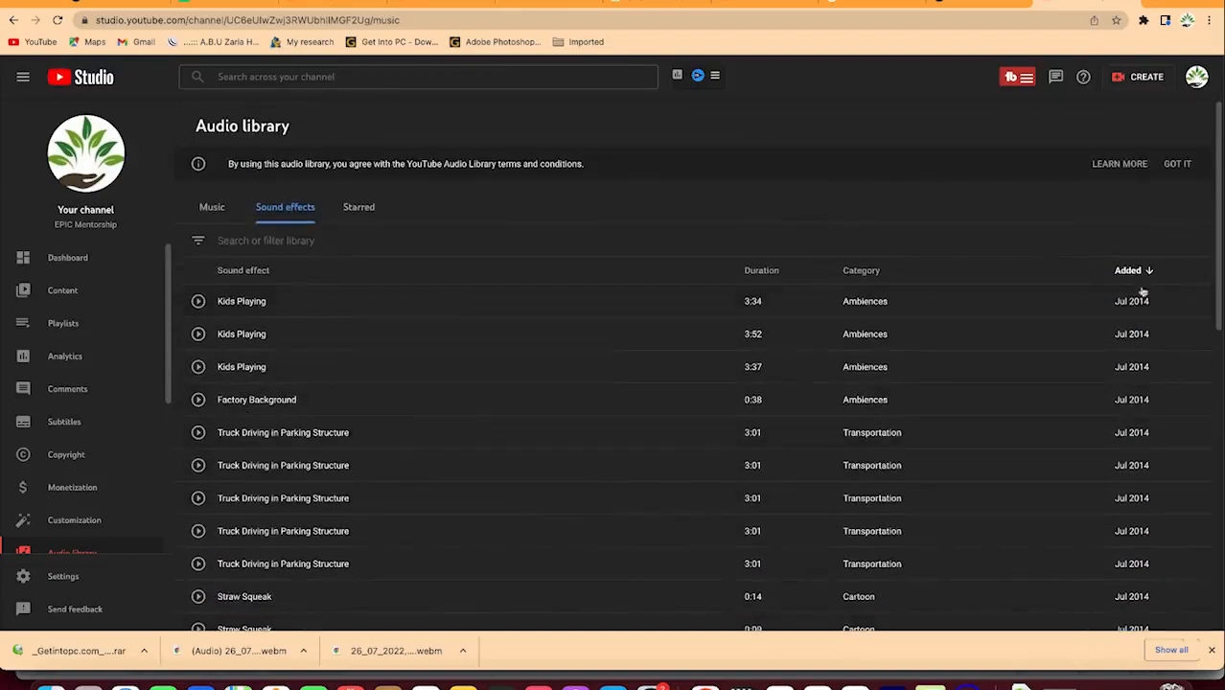
pyautogui.click(198, 302)
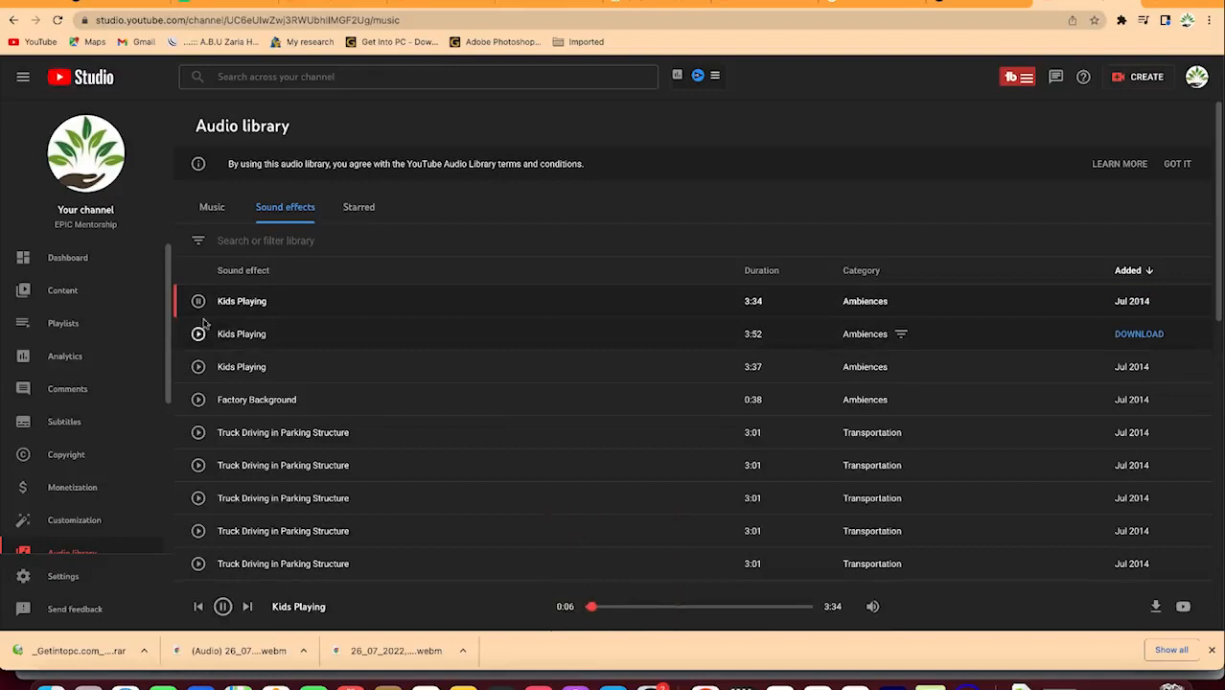
pyautogui.click(198, 302)
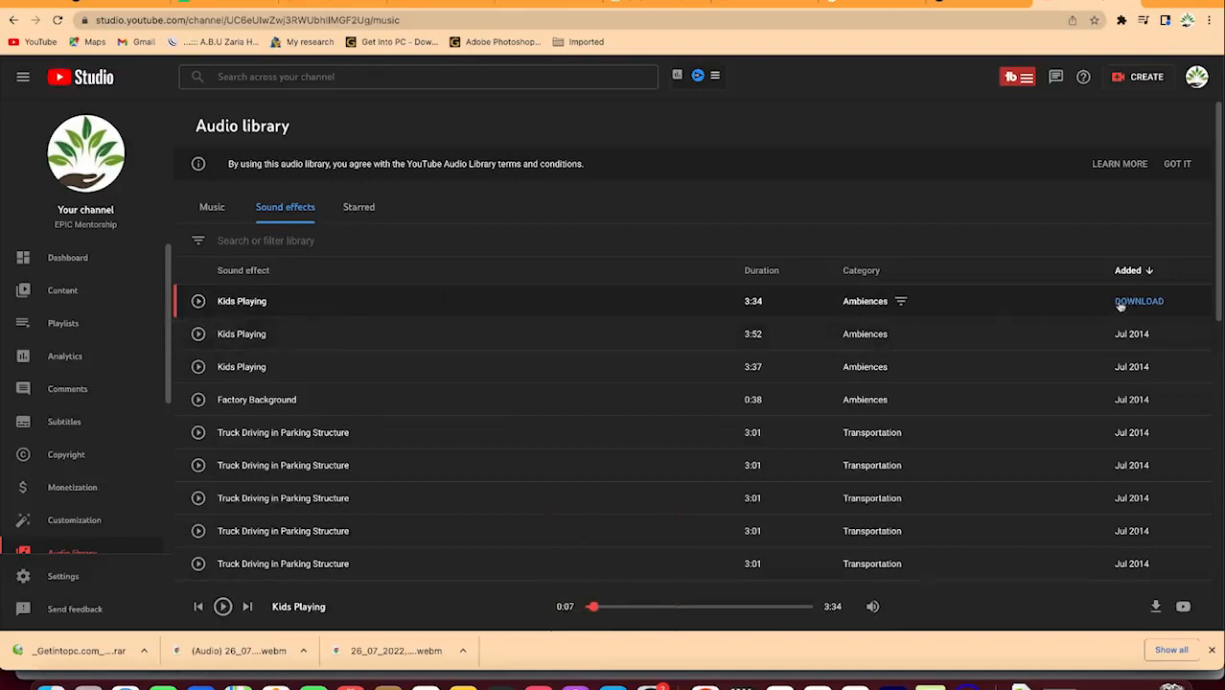
# Step: Search the Audio library's music for "background" and look through the matching tracks
pyautogui.click(223, 212)
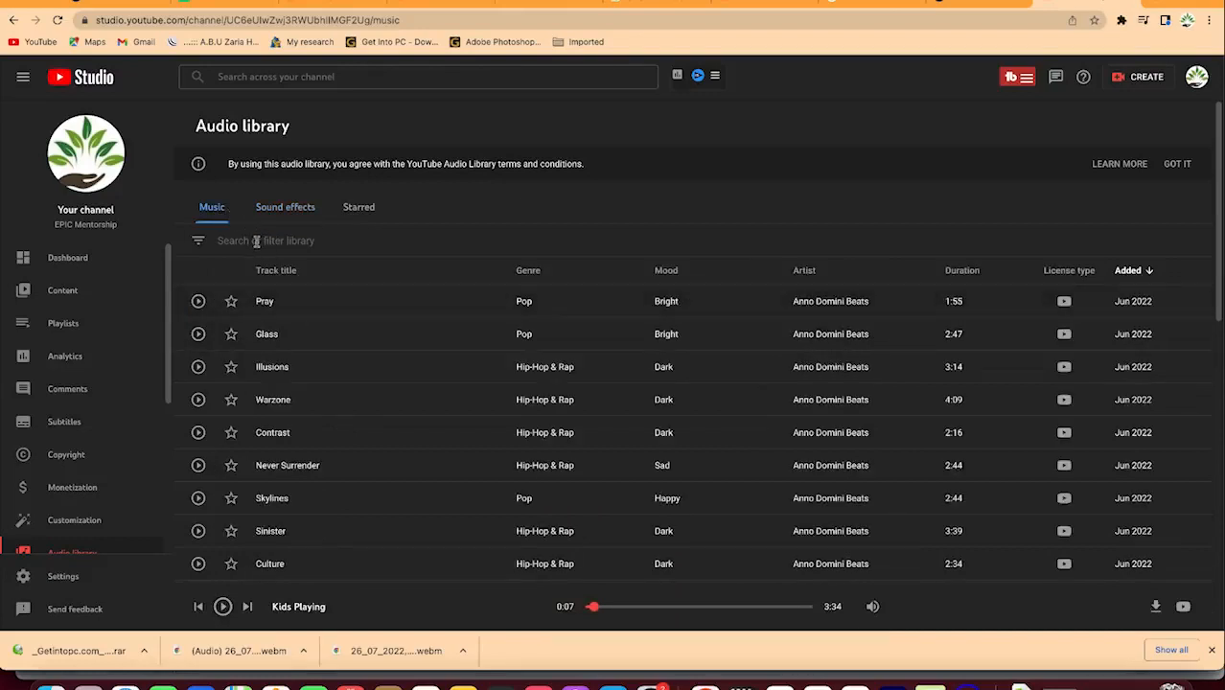
pyautogui.click(256, 241)
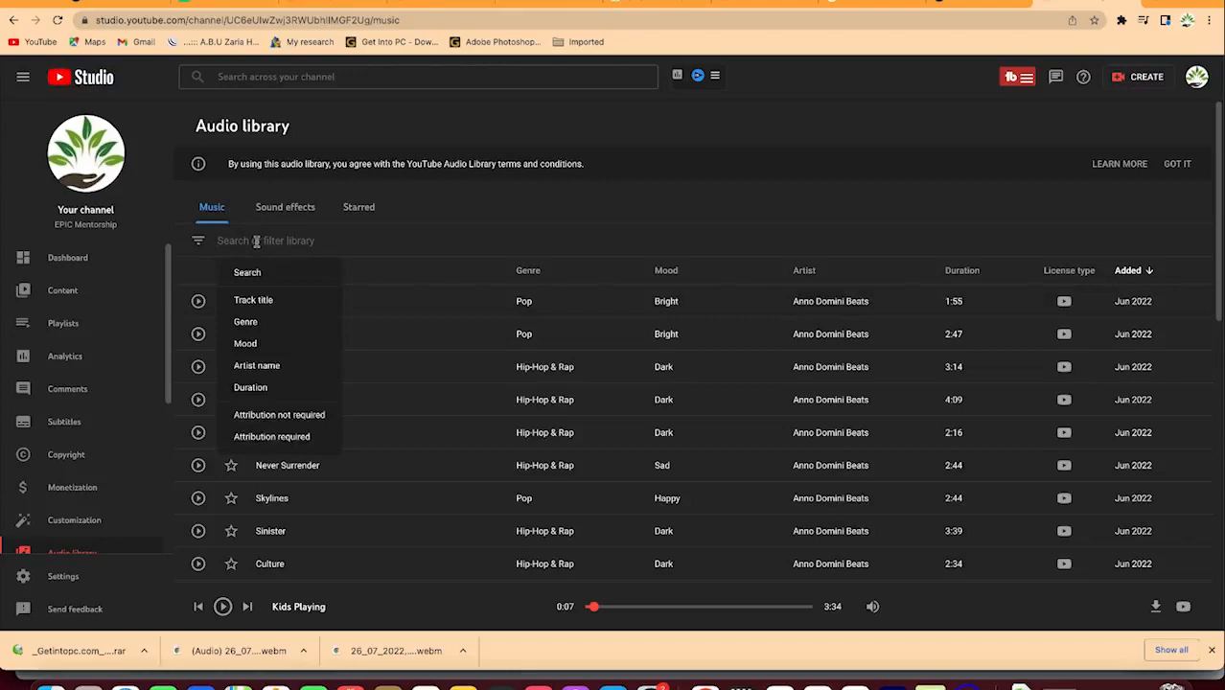
pyautogui.write('back')
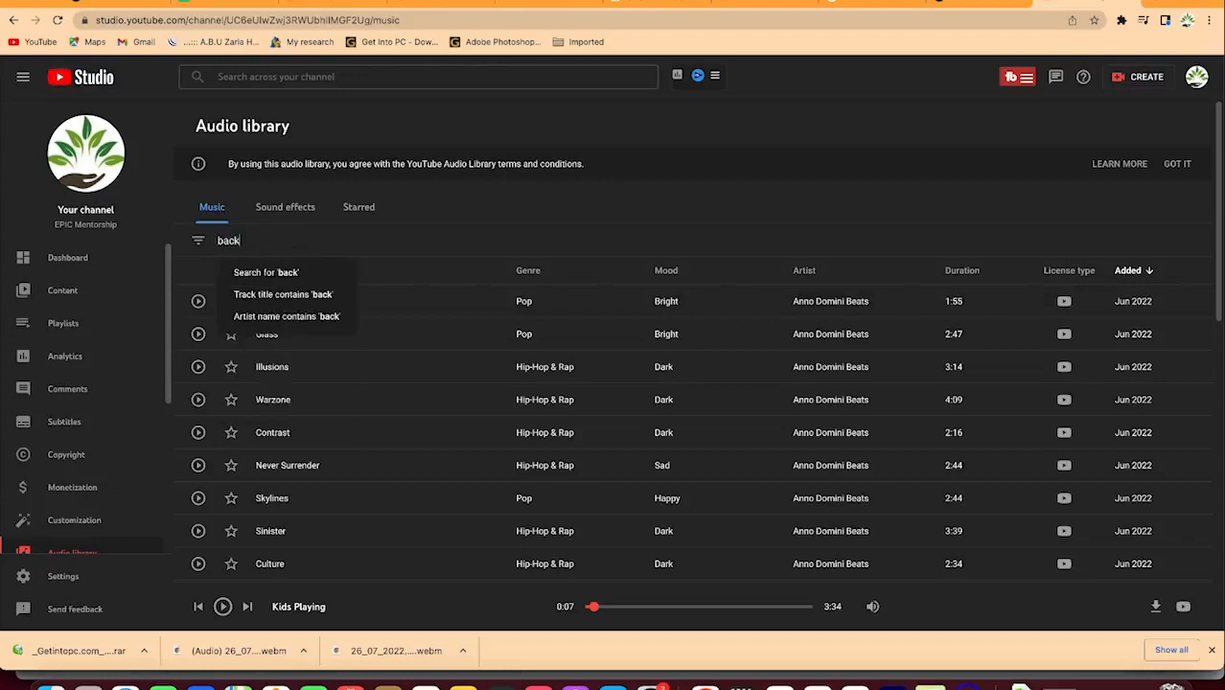
pyautogui.write('go')
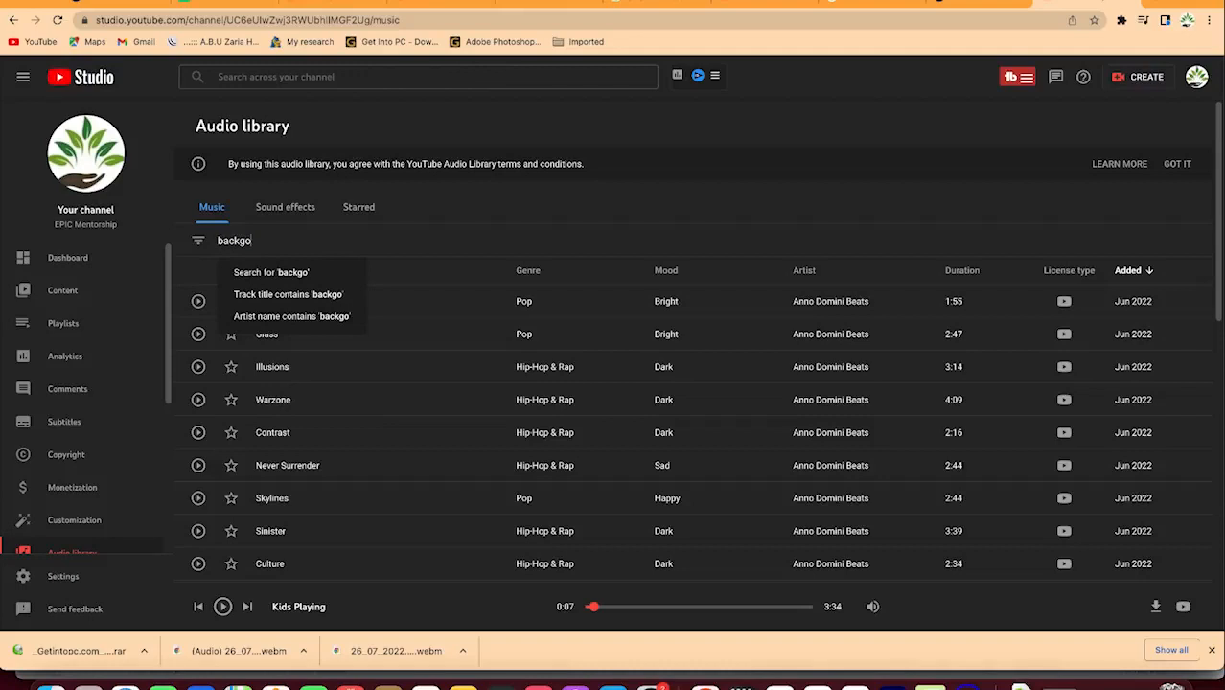
pyautogui.press('BackSpace')
pyautogui.write('round')
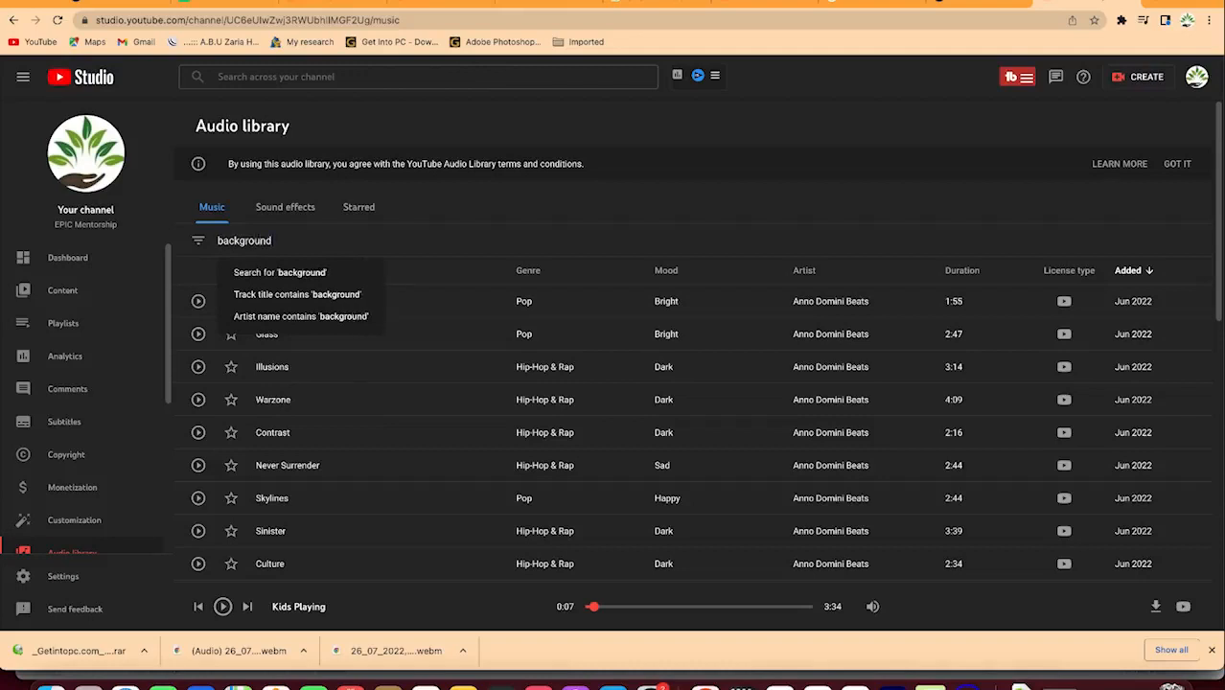
pyautogui.press('Return')
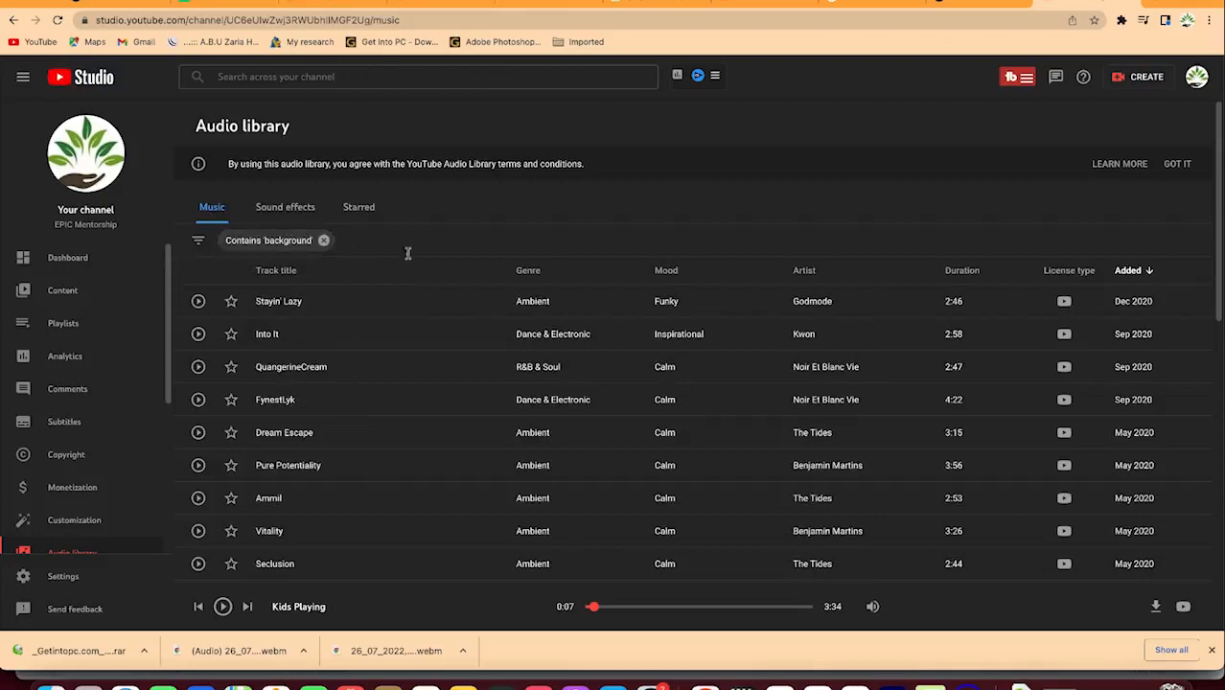
pyautogui.scroll(-5, 345, 403)
pyautogui.scroll(5, 351, 461)
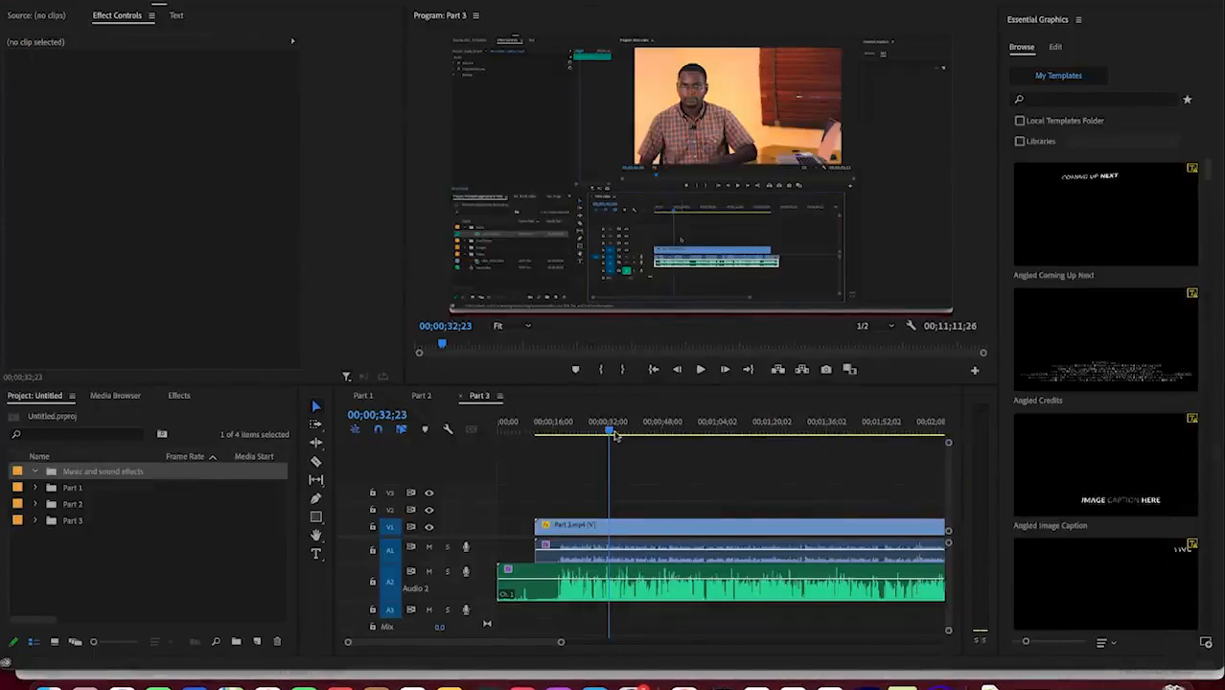
# Step: Switch to Premiere Pro and import the Business Corporate background music file from the Music and sound effects folder into the bin of that name
pyautogui.click(99, 470)
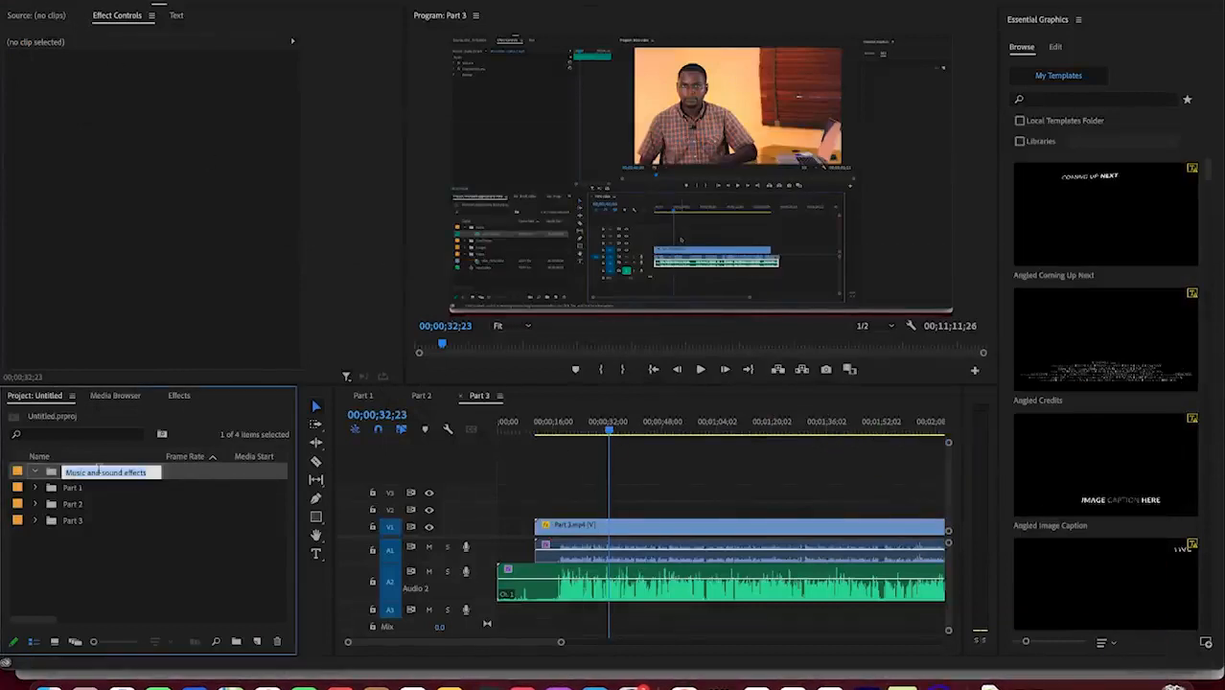
pyautogui.click(117, 499)
pyautogui.click(107, 476)
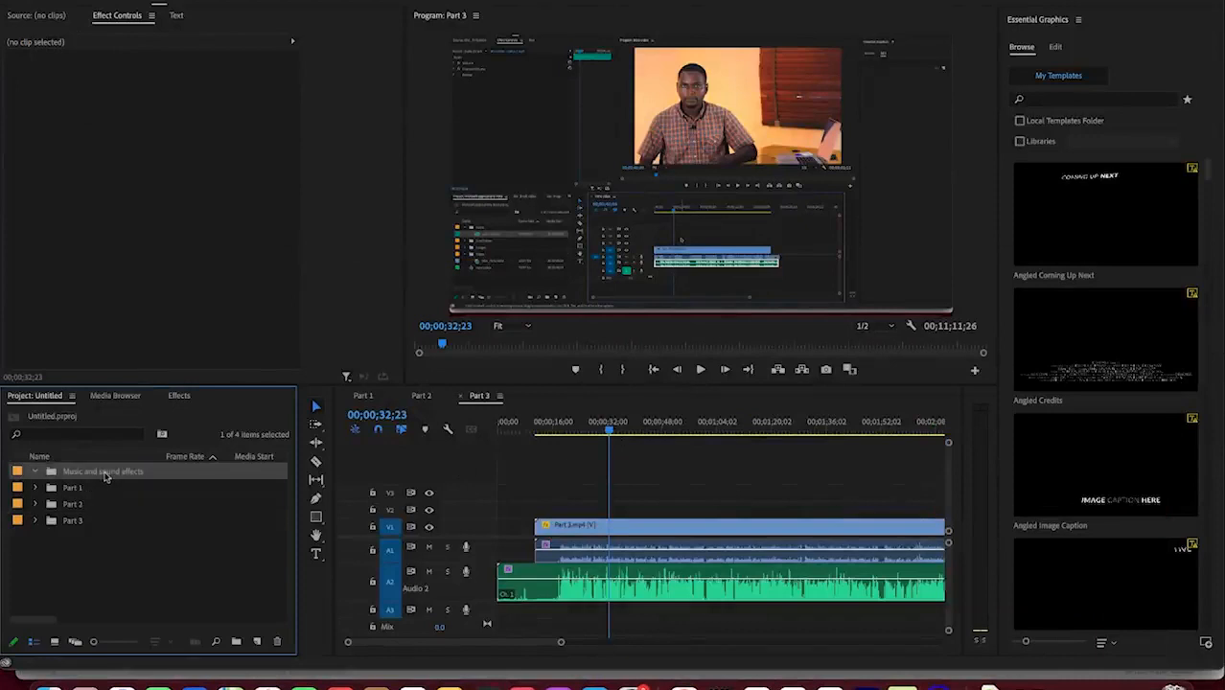
pyautogui.click(117, 396)
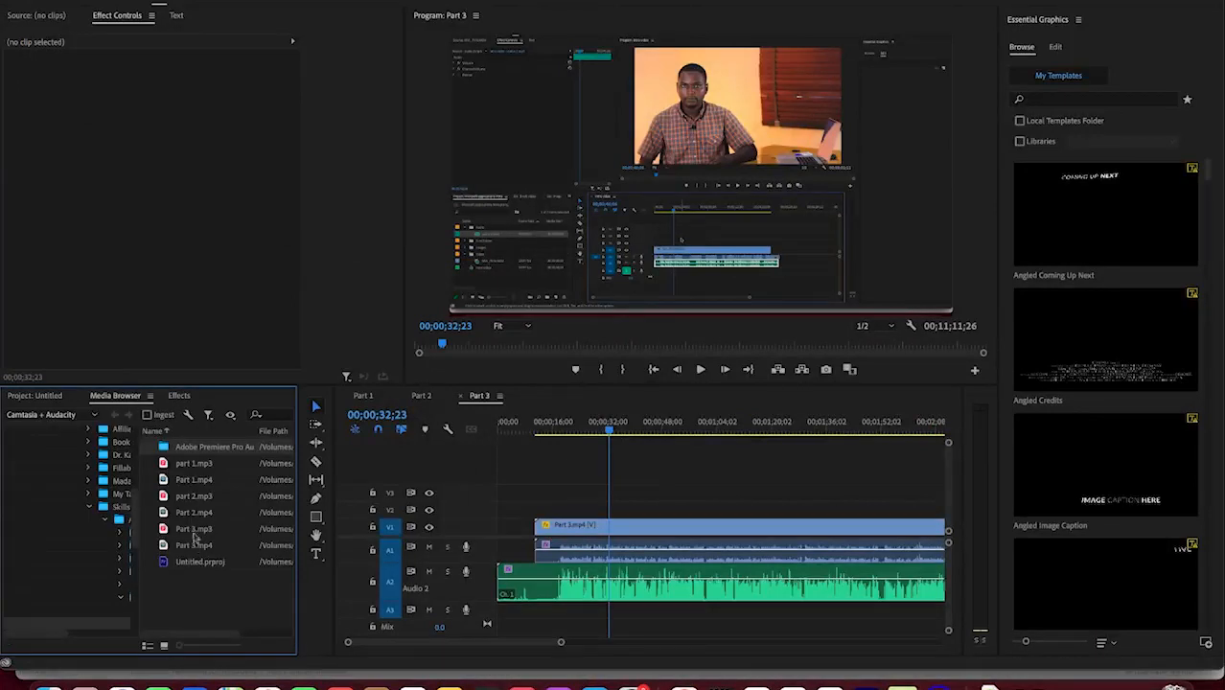
pyautogui.moveTo(55, 634); pyautogui.dragTo(102, 635)
pyautogui.click(101, 633)
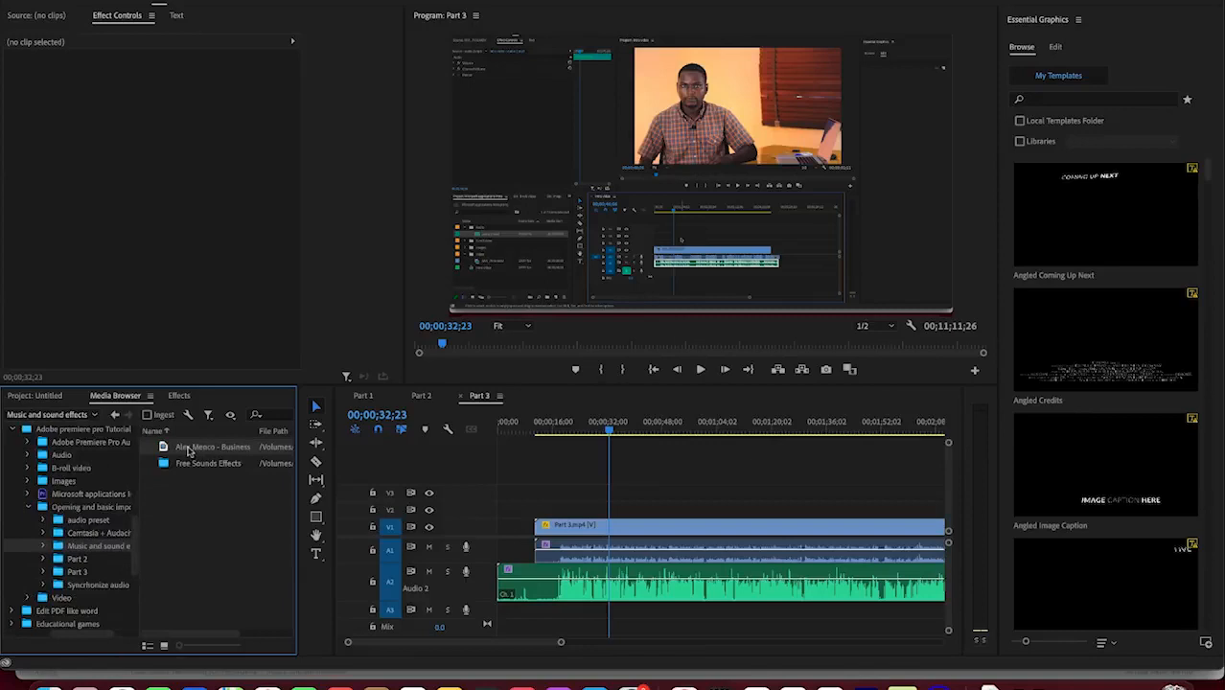
pyautogui.rightClick(189, 451)
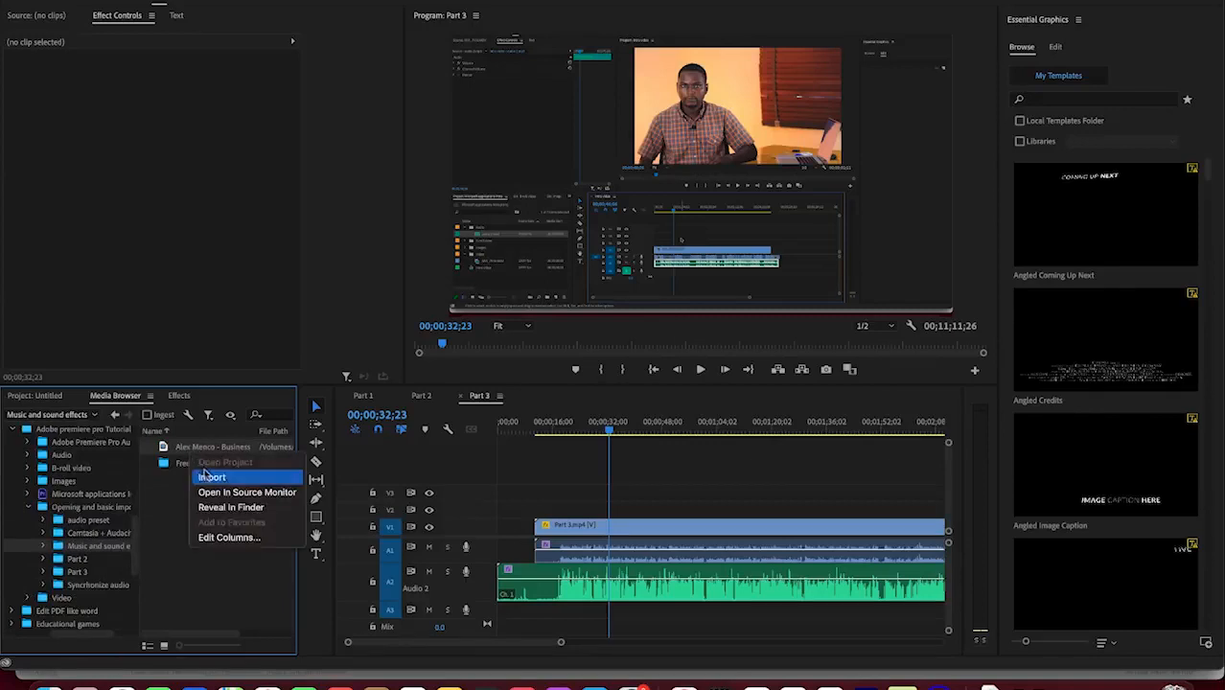
pyautogui.click(204, 475)
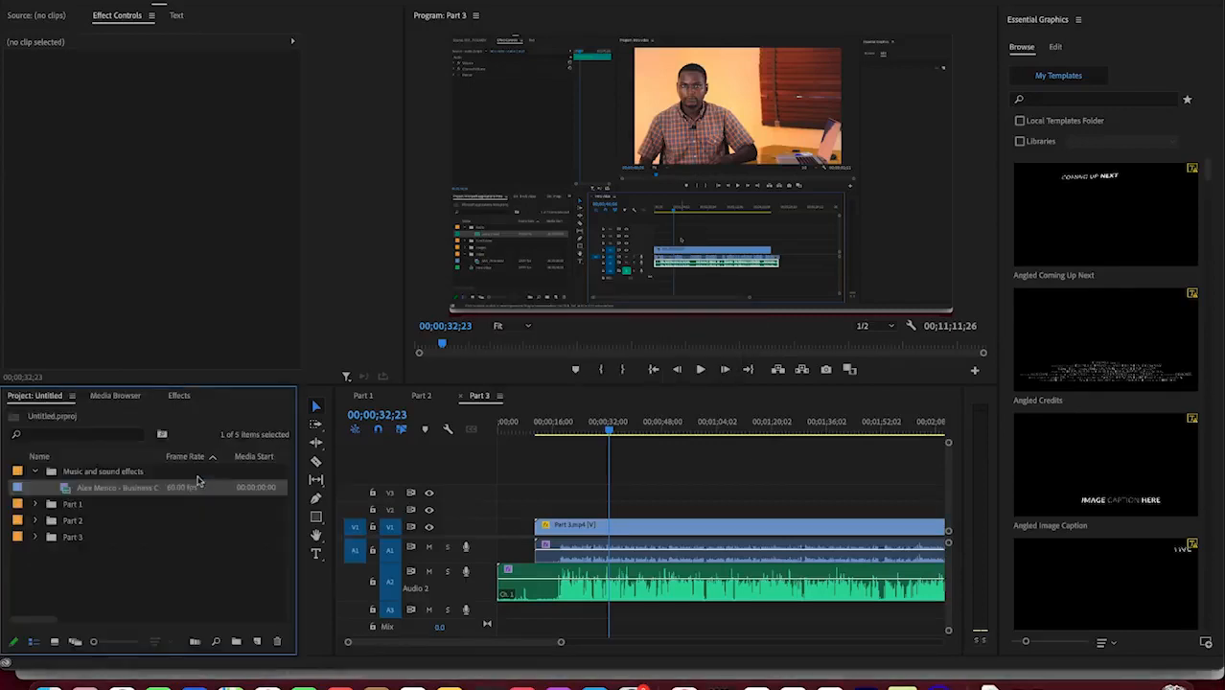
# Step: Place the Business Corporate clip at the start of the Part 3 sequence on V3 and A3, and remove its unlinked video part
pyautogui.moveTo(97, 493); pyautogui.dragTo(493, 610)
pyautogui.click(593, 492)
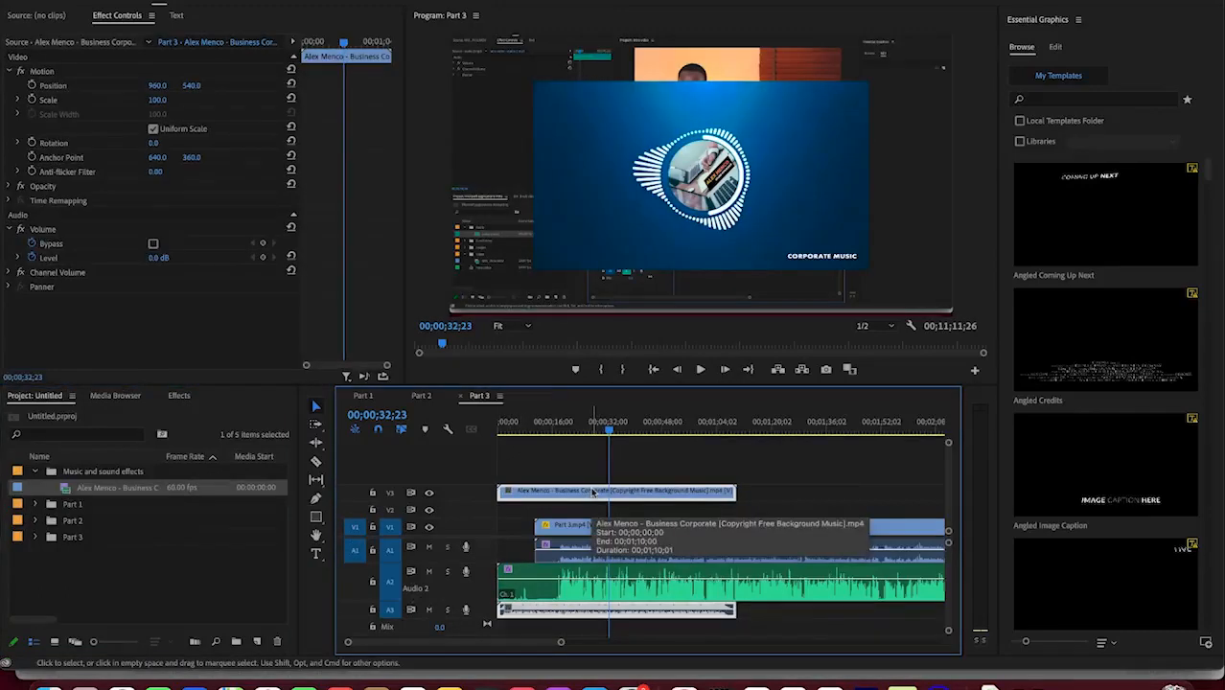
pyautogui.rightClick(594, 492)
pyautogui.scroll(-5, 652, 537)
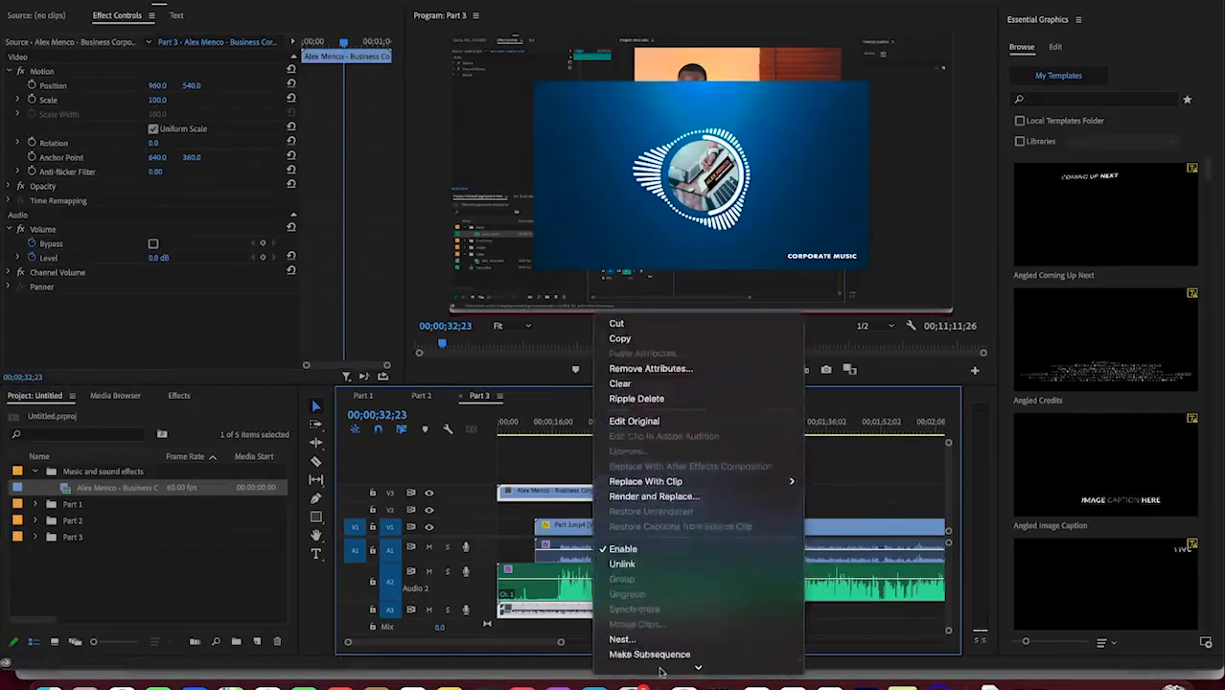
pyautogui.click(680, 519)
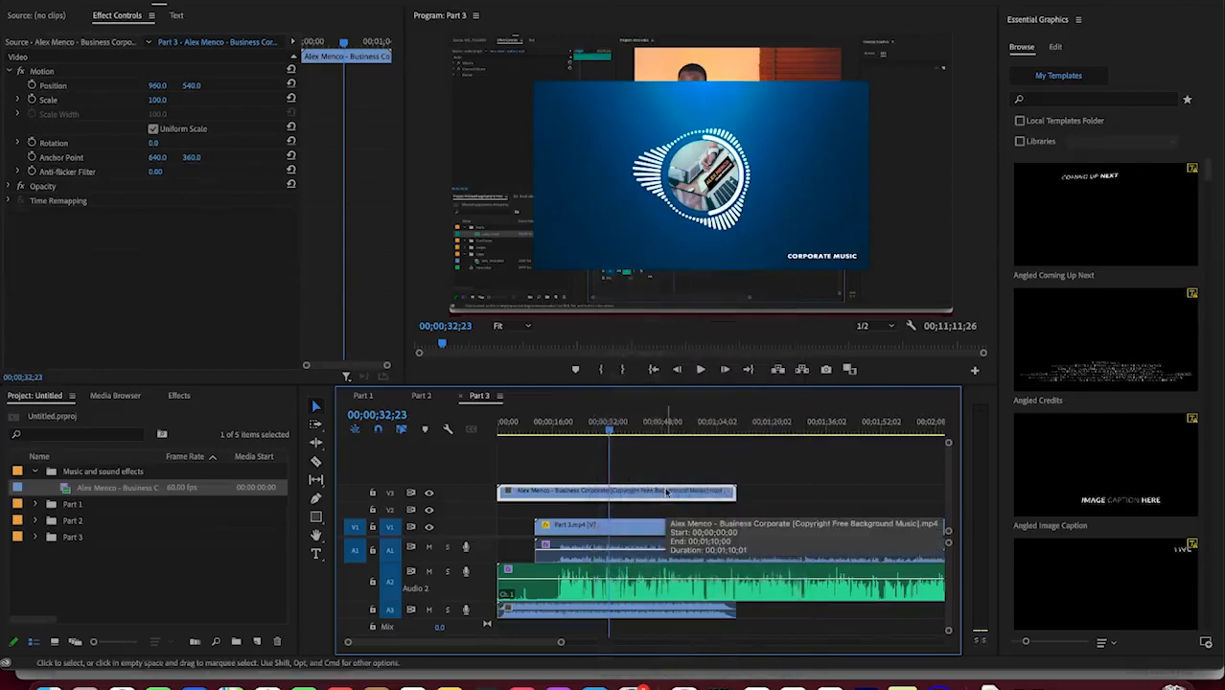
pyautogui.press('Delete')
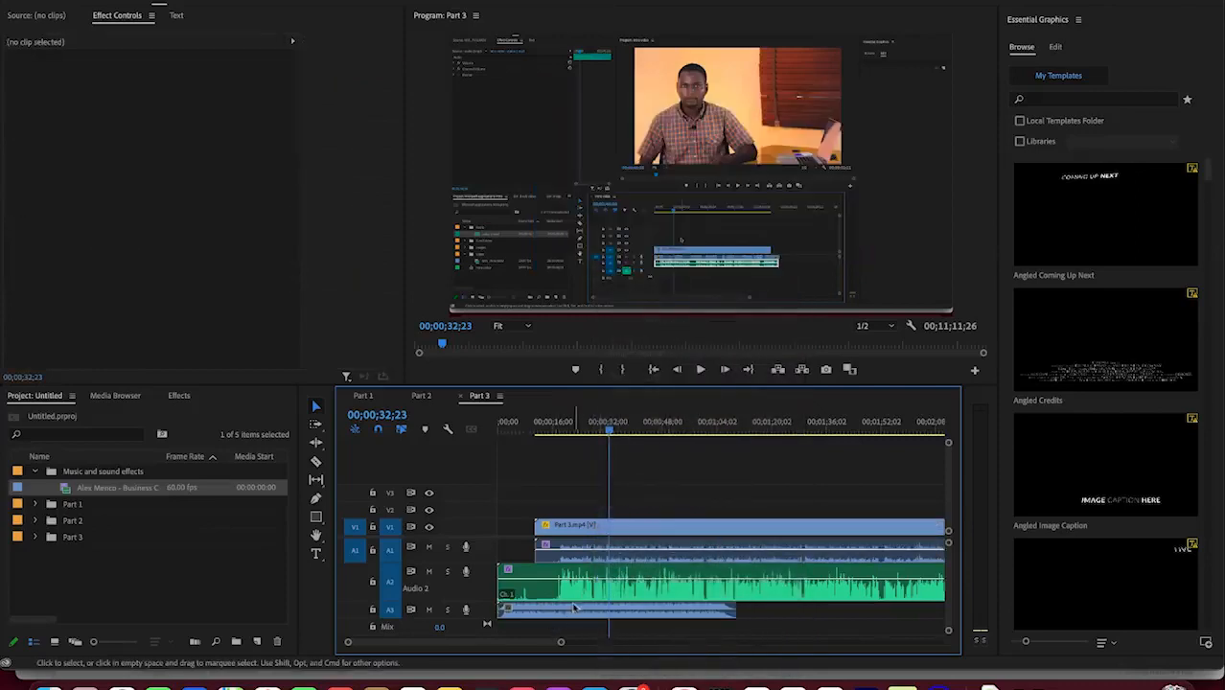
# Step: Lower the system volume and play the sequence from 00;00;17;23 to hear the music together with the voice
pyautogui.moveTo(614, 431); pyautogui.dragTo(560, 433)
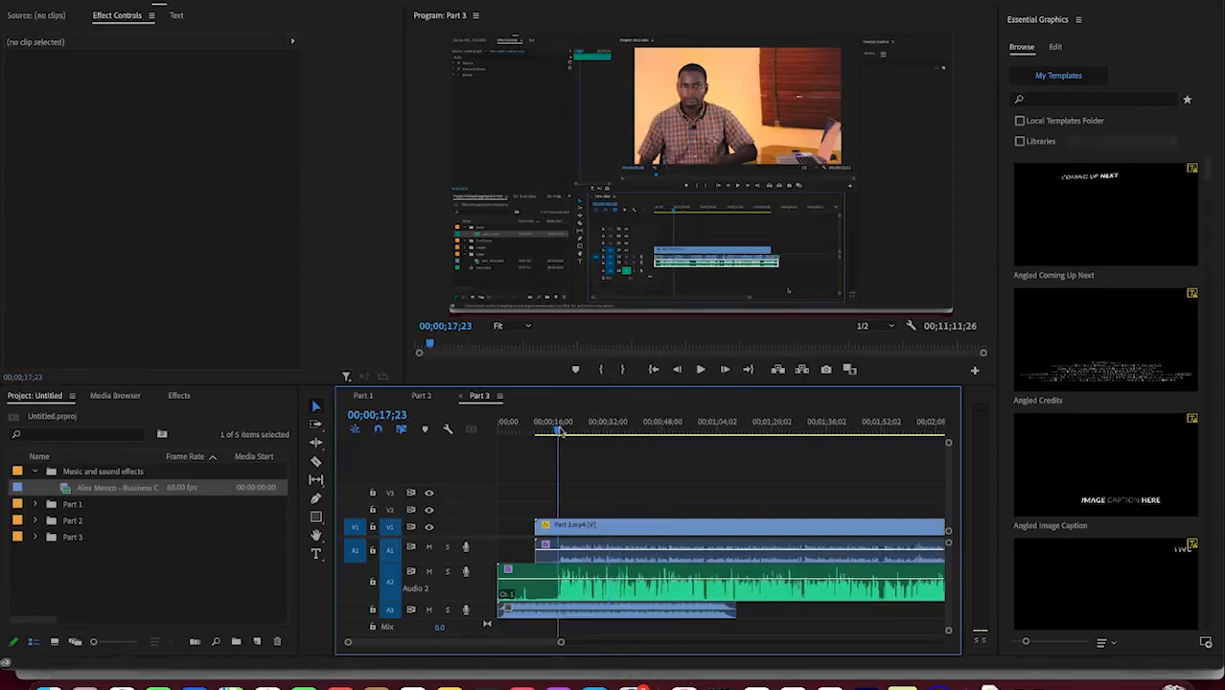
pyautogui.press('XF86AudioLowerVolume')
pyautogui.press('XF86AudioLowerVolume')
pyautogui.press('XF86AudioLowerVolume')
pyautogui.press('XF86AudioLowerVolume')
pyautogui.press('XF86AudioLowerVolume')
pyautogui.press('XF86AudioLowerVolume')
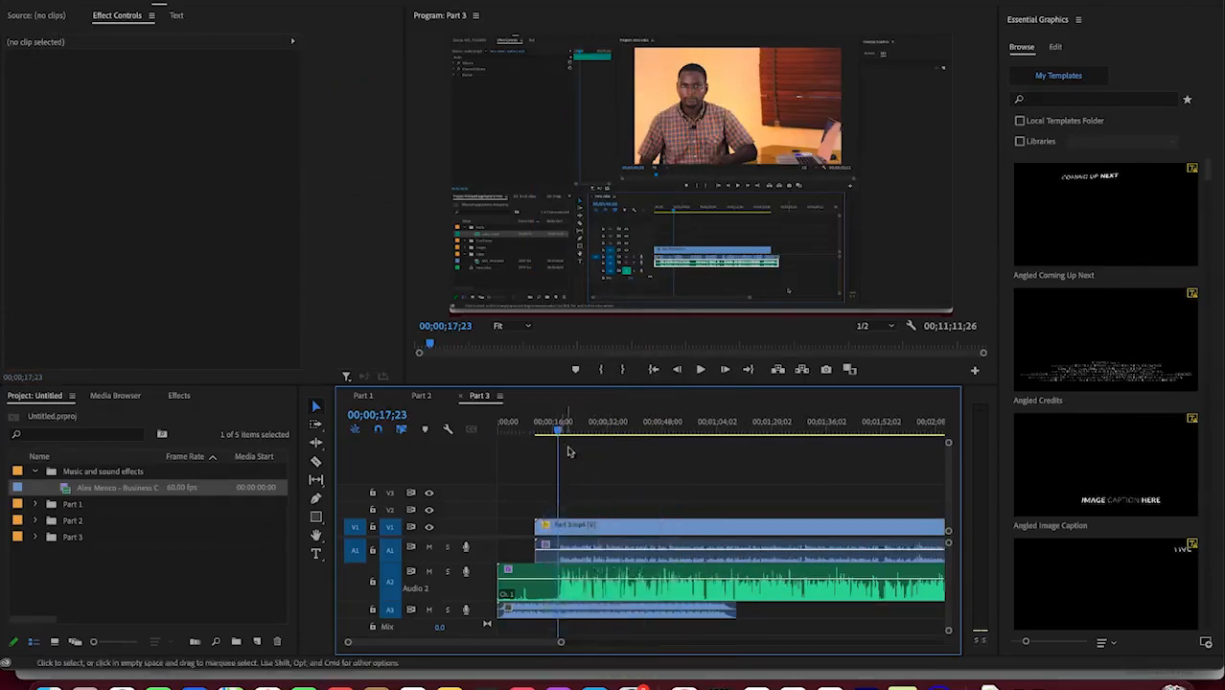
pyautogui.click(697, 370)
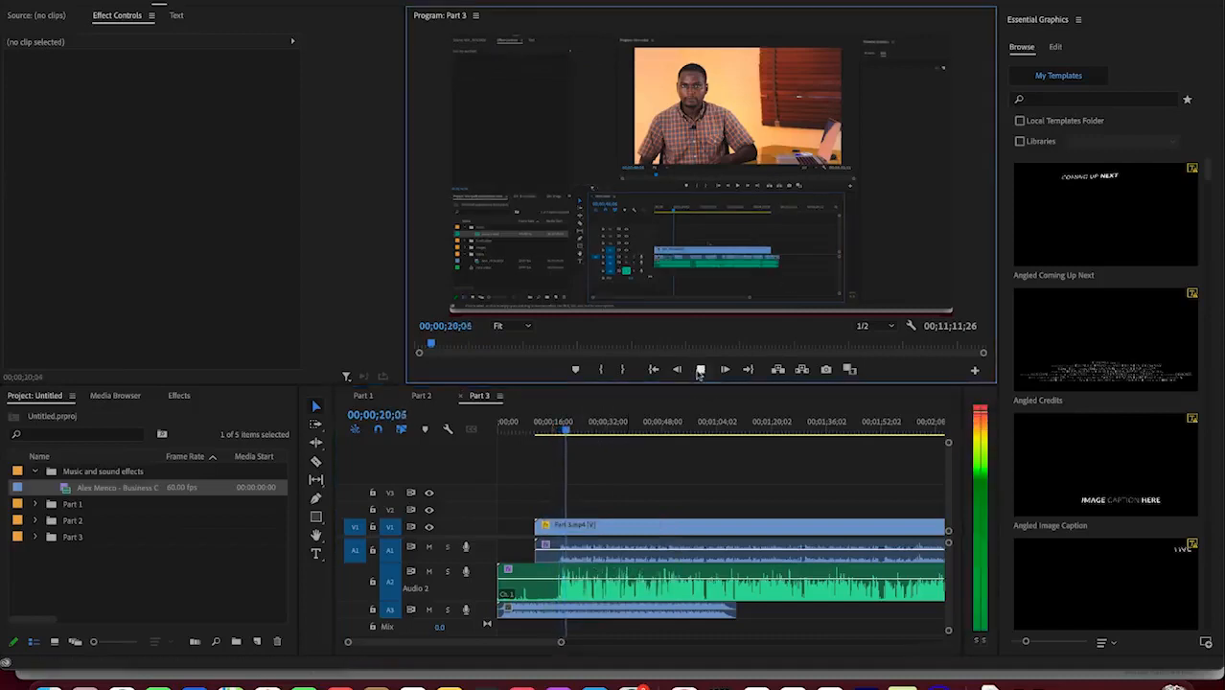
pyautogui.click(700, 370)
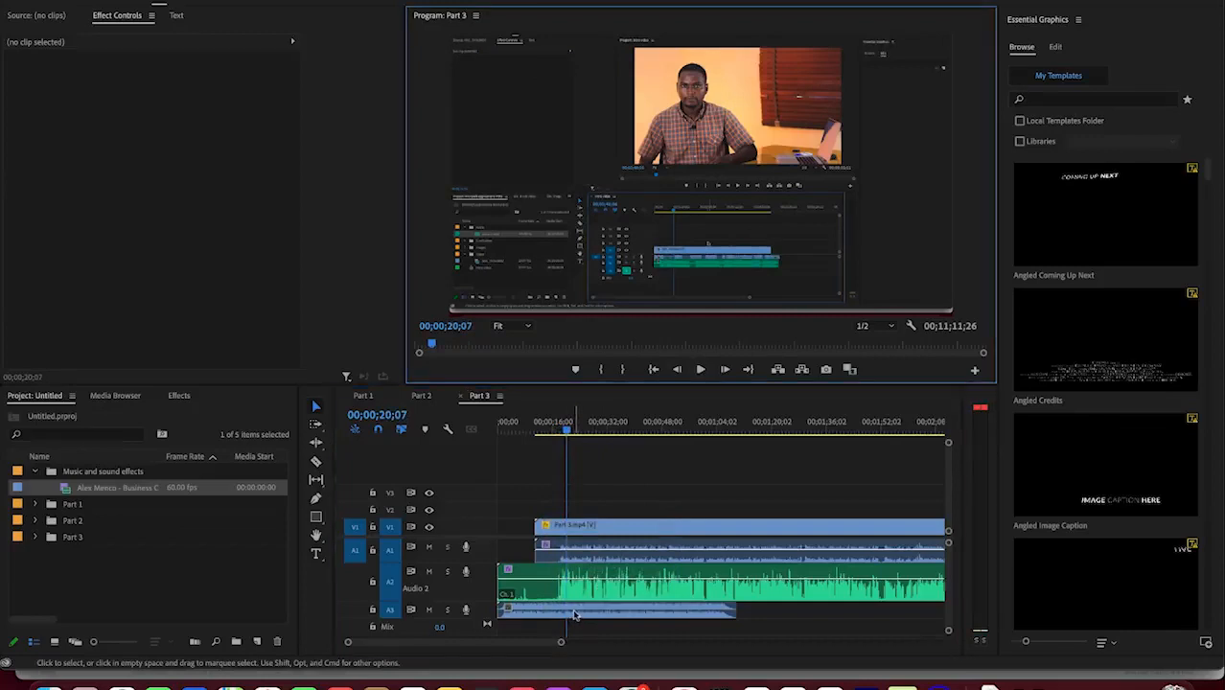
# Step: Make track A3 taller, set the music clip's volume level to -23.8 dB and play the sequence to check the balance
pyautogui.click(575, 614)
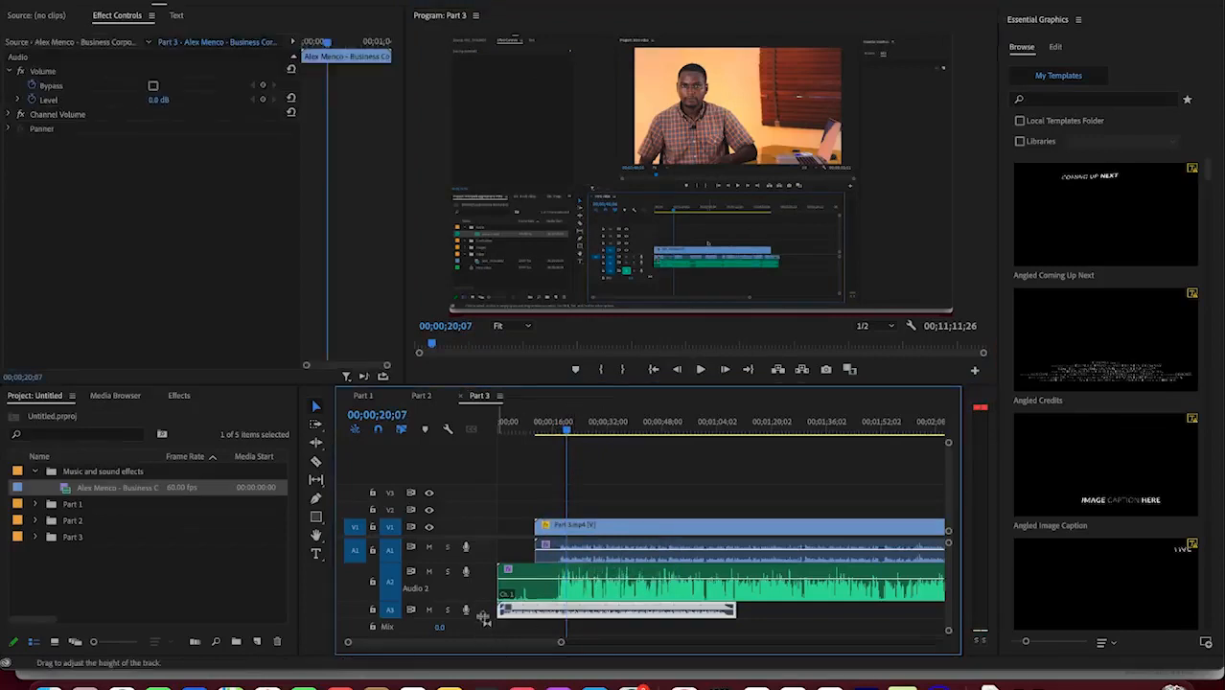
pyautogui.moveTo(485, 620); pyautogui.dragTo(487, 640)
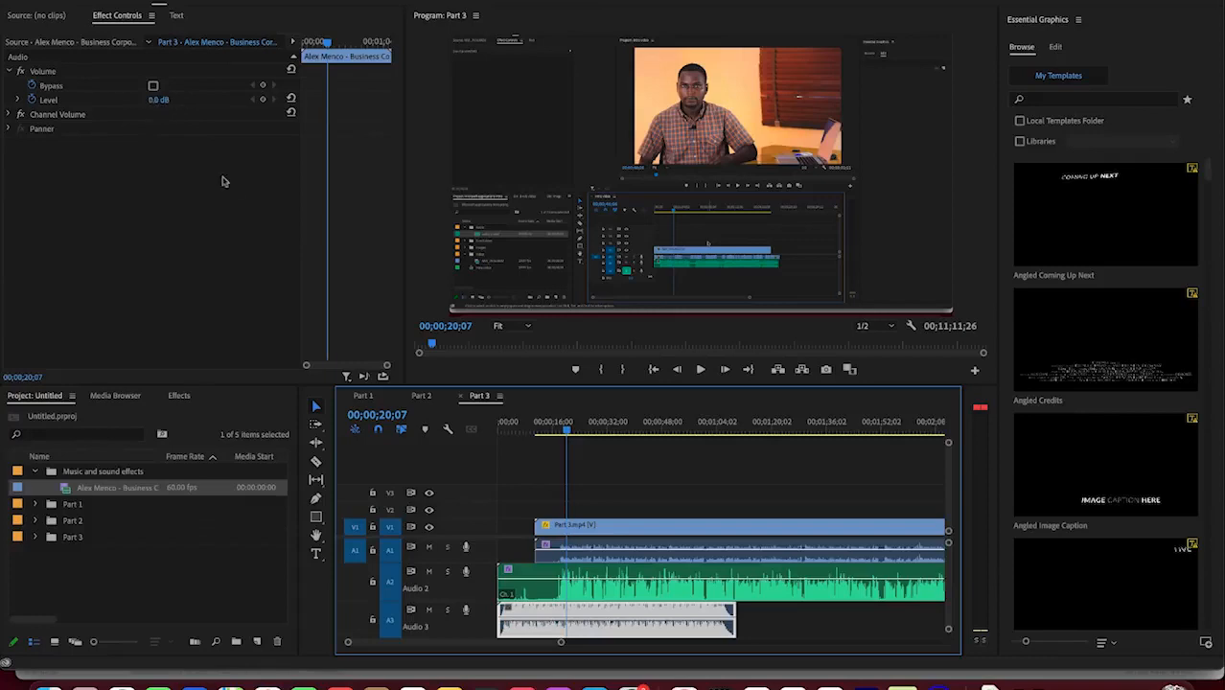
pyautogui.moveTo(172, 103); pyautogui.dragTo(170, 100)
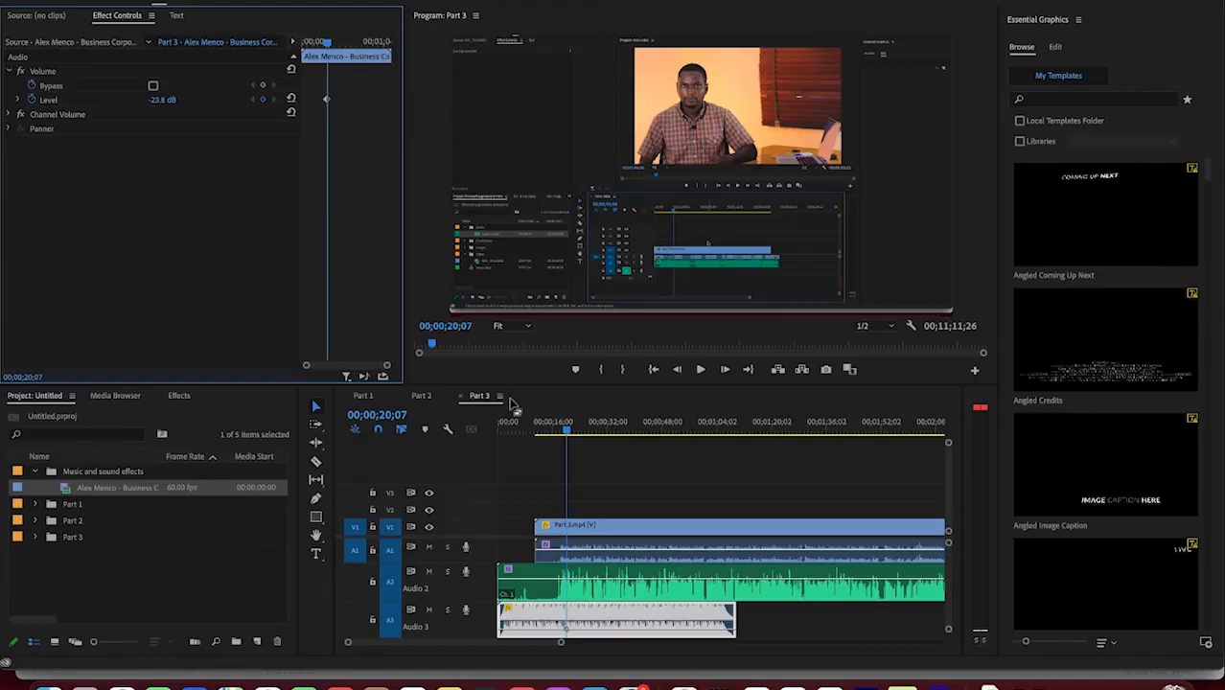
pyautogui.press('space')
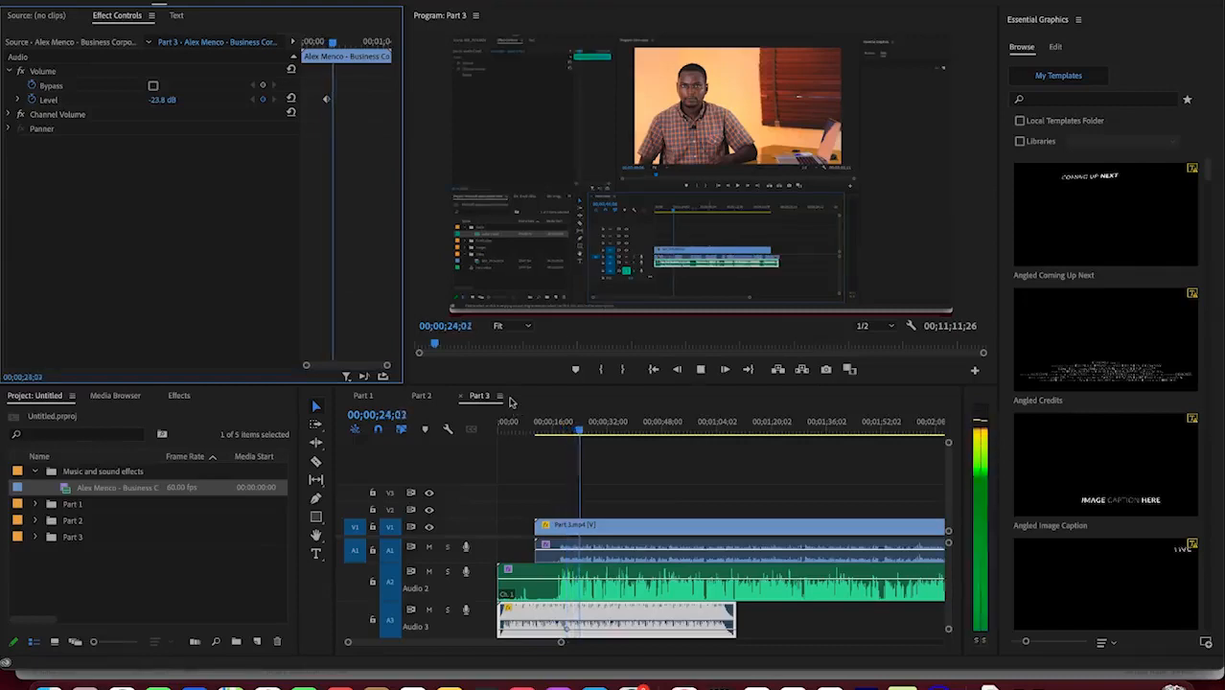
pyautogui.press('space')
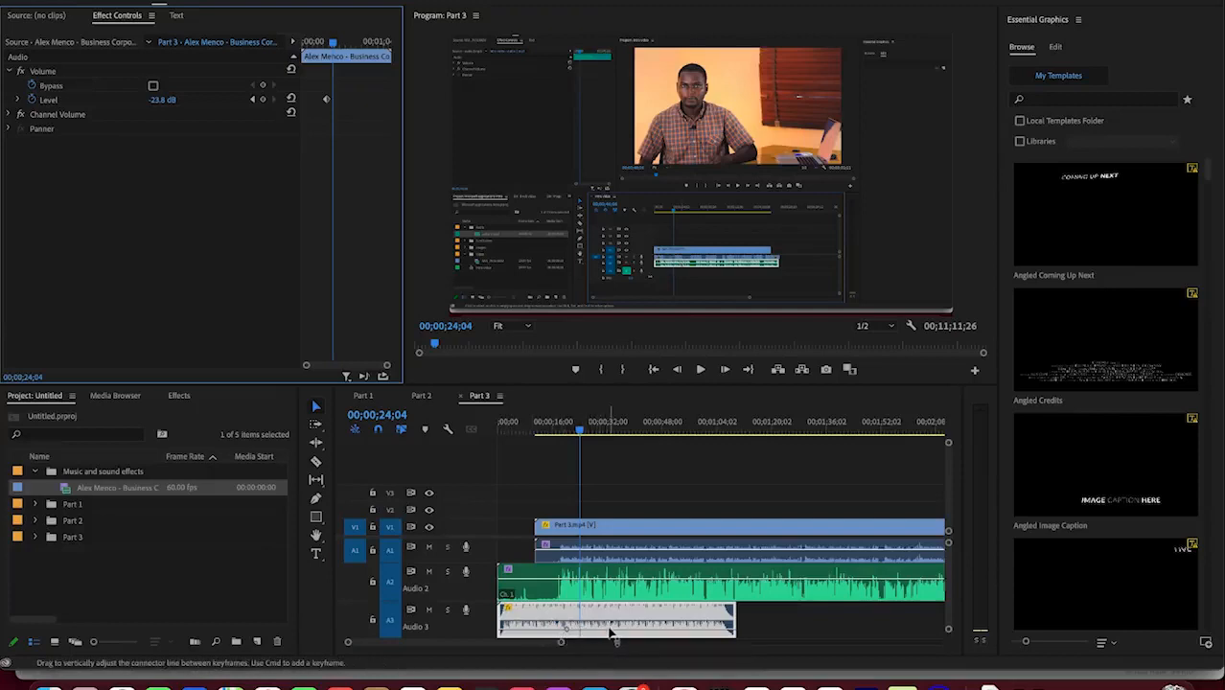
# Step: Raise the music clip's volume level to -13.3 dB on its audio line and play the sequence to check it
pyautogui.moveTo(610, 633)
pyautogui.mouseDown()
pyautogui.moveTo(610, 609)
pyautogui.moveTo(566, 614)
pyautogui.moveTo(565, 633)
pyautogui.moveTo(566, 614)
pyautogui.moveTo(609, 621)
pyautogui.mouseUp()
pyautogui.press('space')
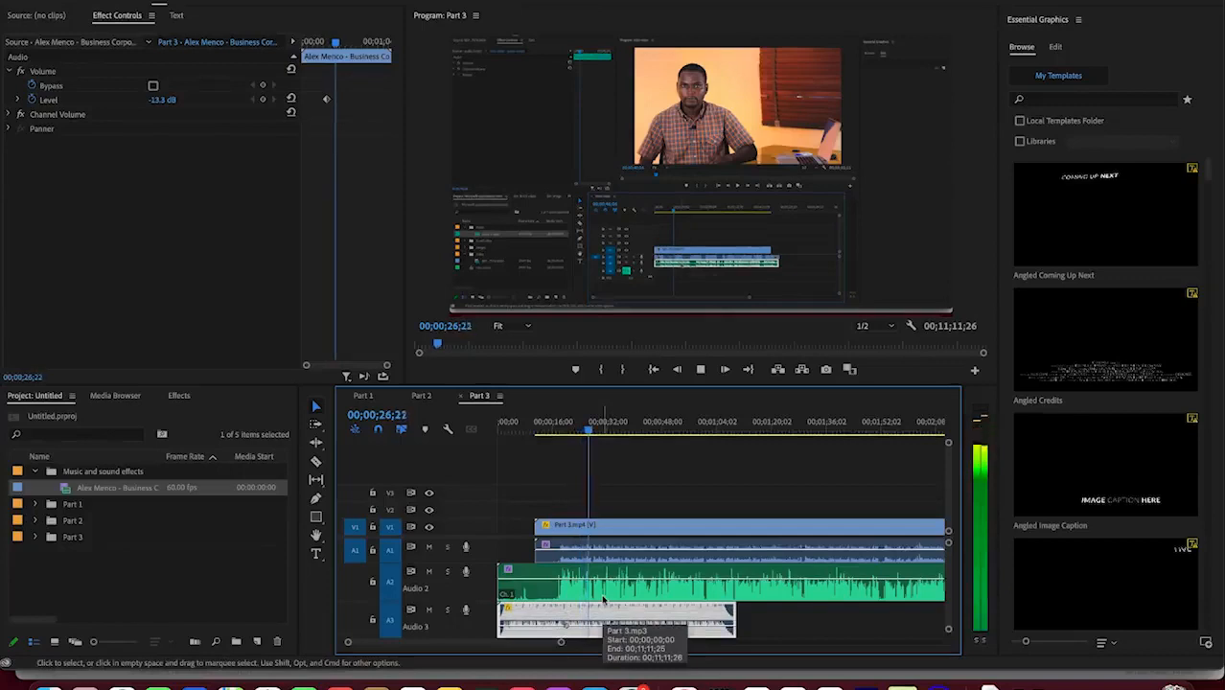
pyautogui.press('space')
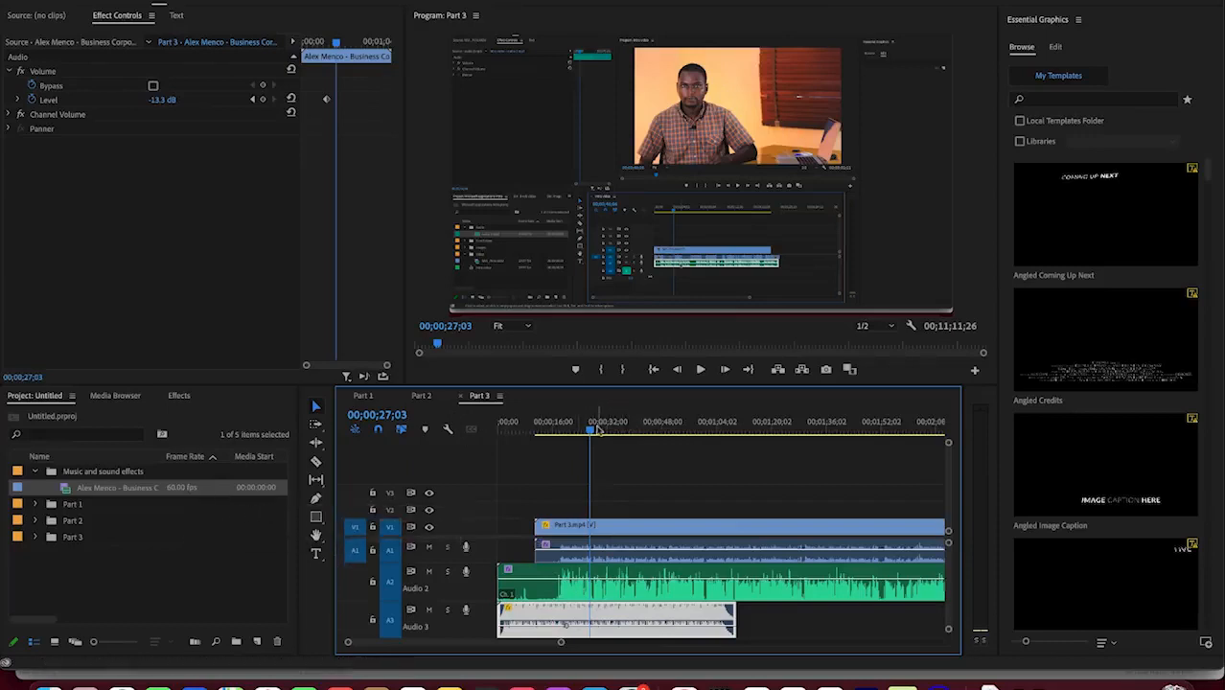
# Step: Move the playhead to 00;01;12;18 and look through the Ambience FX Pack and its Ambience (more) subfolder in Free Sounds Effects
pyautogui.moveTo(593, 433); pyautogui.dragTo(749, 474)
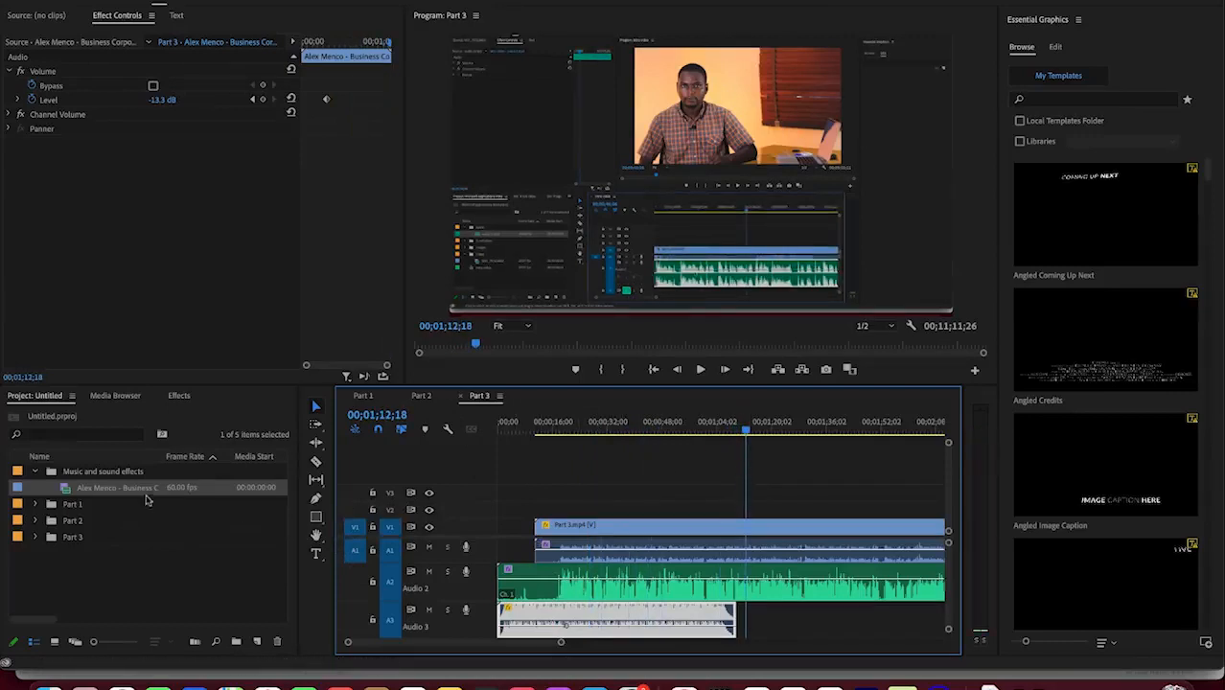
pyautogui.click(63, 685)
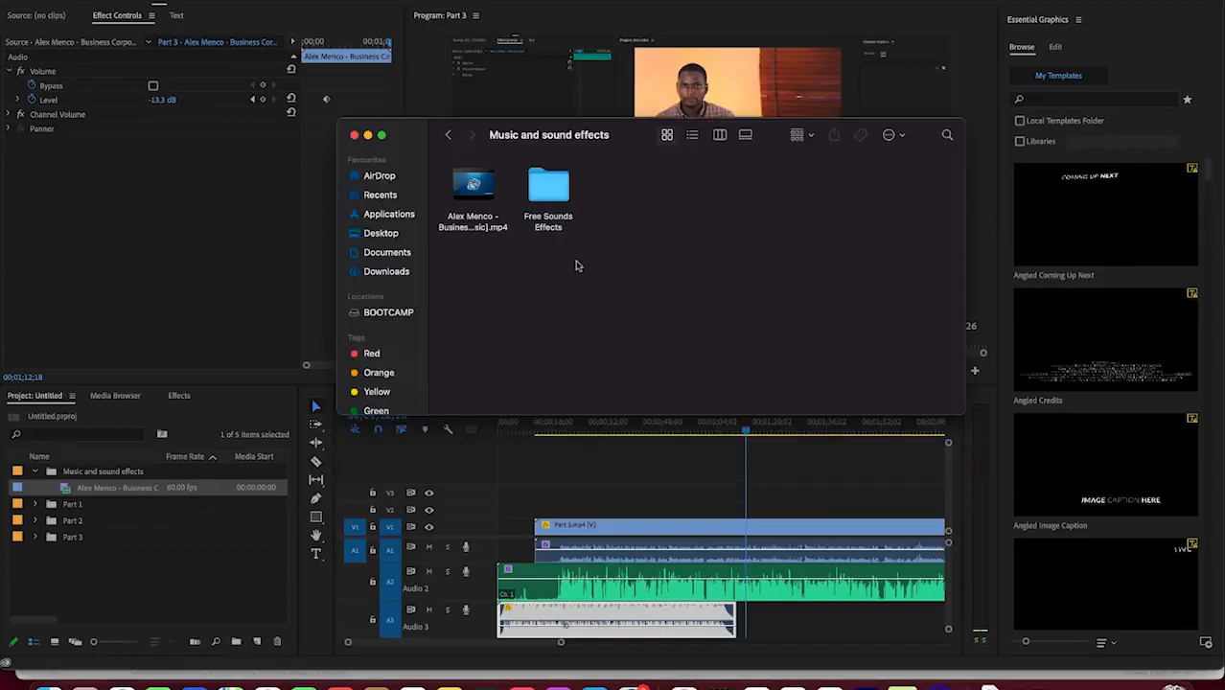
pyautogui.click(552, 221)
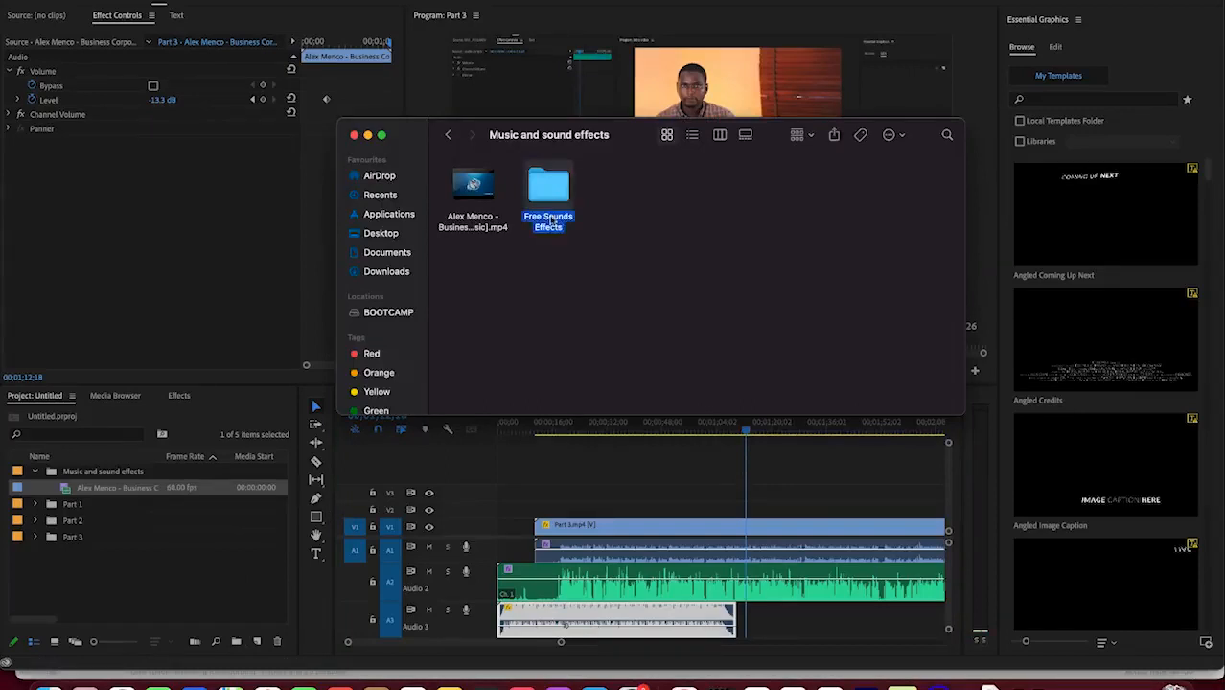
pyautogui.doubleClick(552, 221)
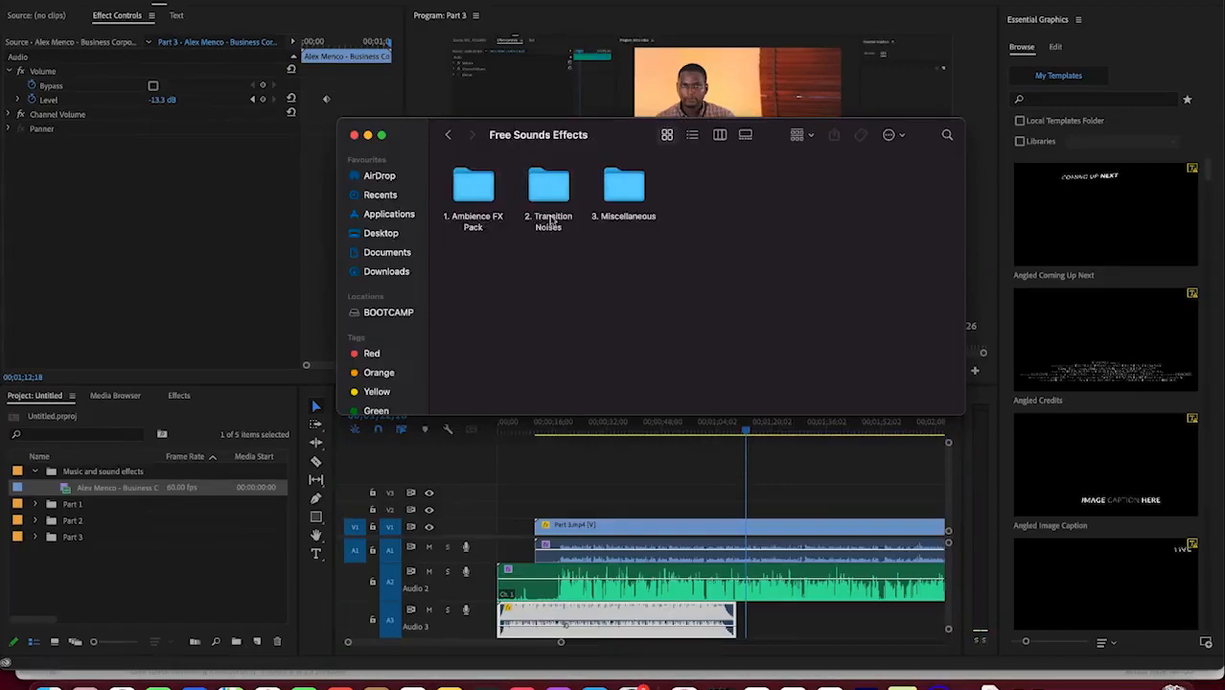
pyautogui.click(473, 222)
pyautogui.doubleClick(473, 222)
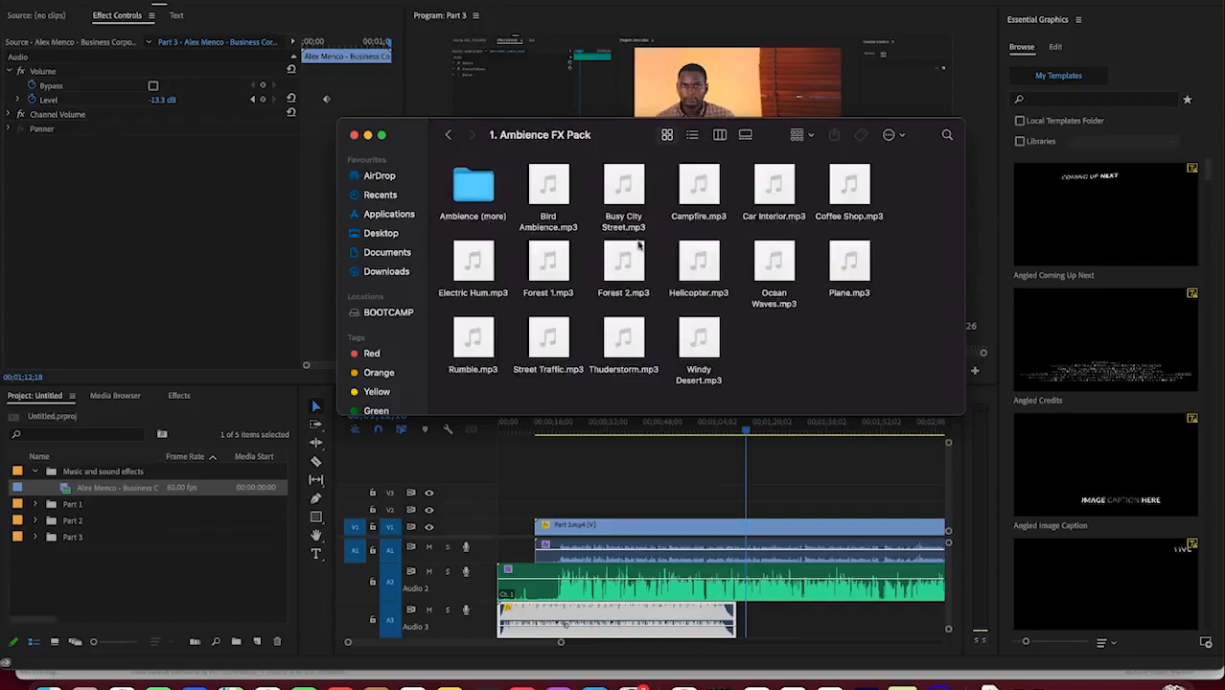
pyautogui.click(473, 196)
pyautogui.doubleClick(474, 197)
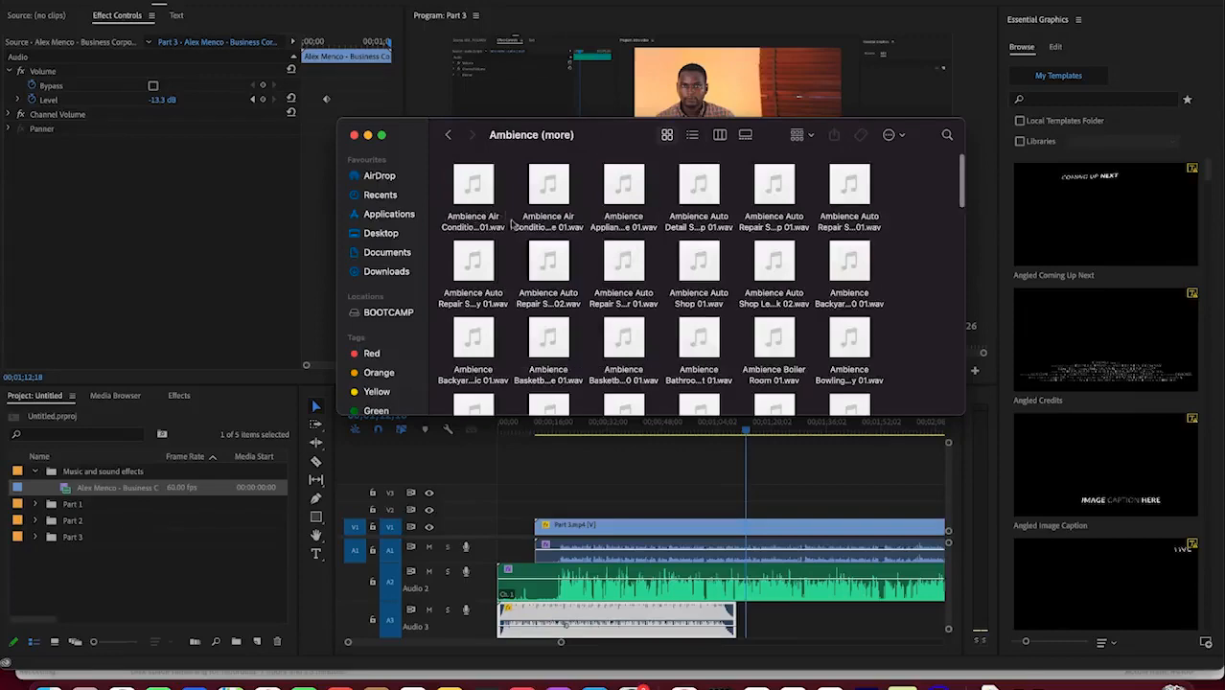
pyautogui.scroll(-15, 610, 278)
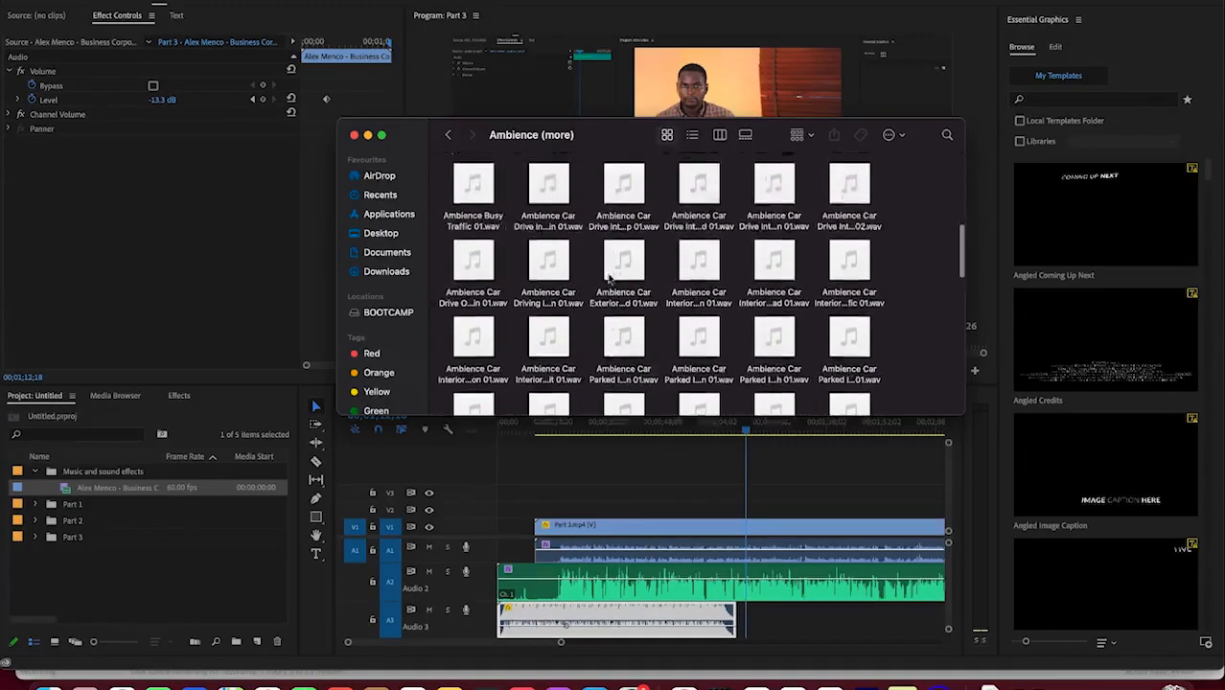
pyautogui.scroll(-5, 609, 278)
pyautogui.scroll(10, 610, 278)
pyautogui.scroll(5, 610, 278)
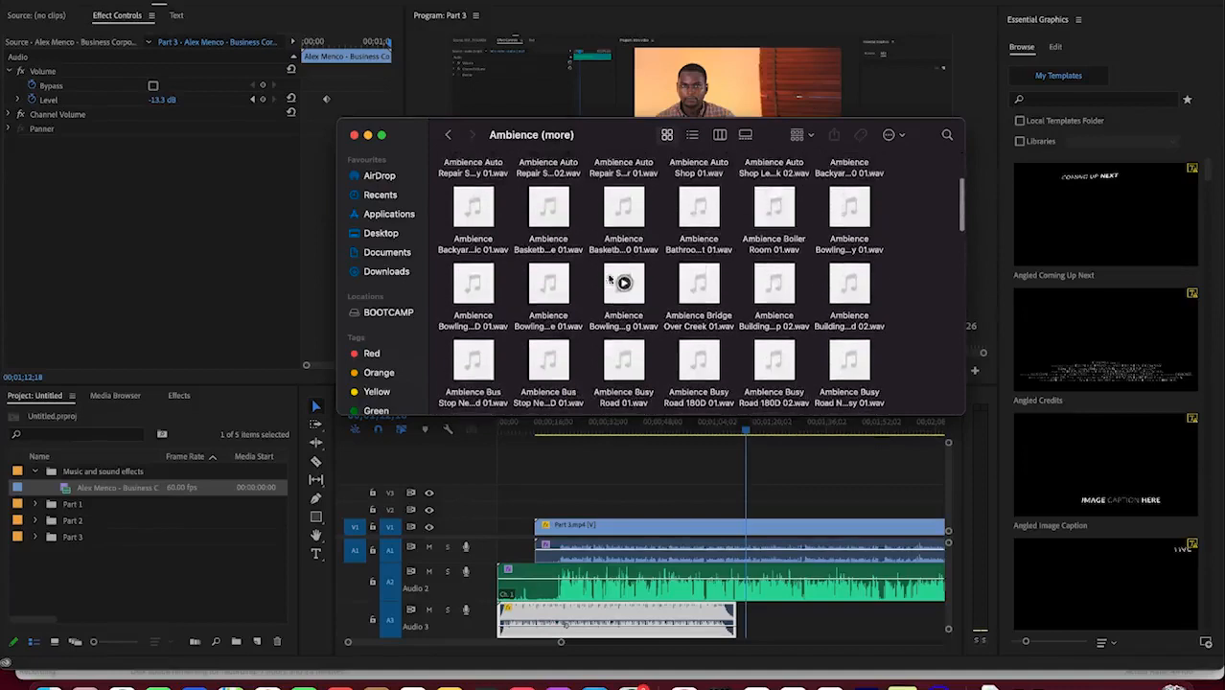
# Step: Preview the Whoosh 1 and Whoosh 8 (favorite) sounds in the Whooshes folder of Transition Noises
pyautogui.click(448, 136)
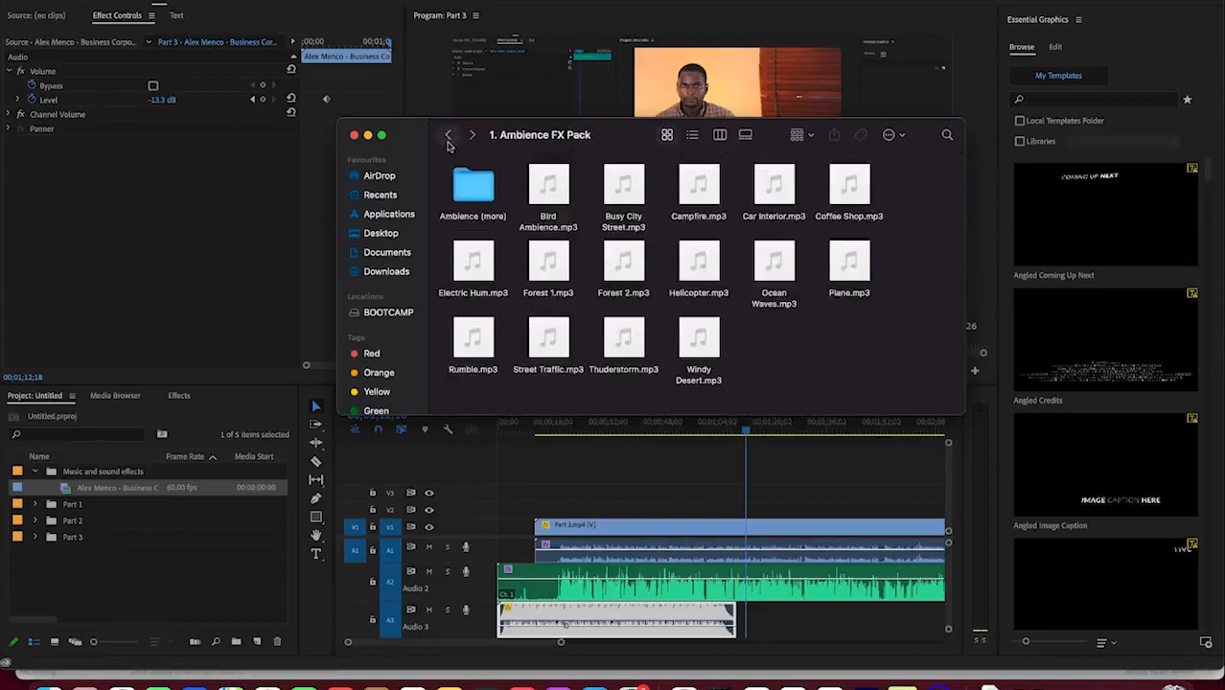
pyautogui.click(447, 136)
pyautogui.doubleClick(562, 226)
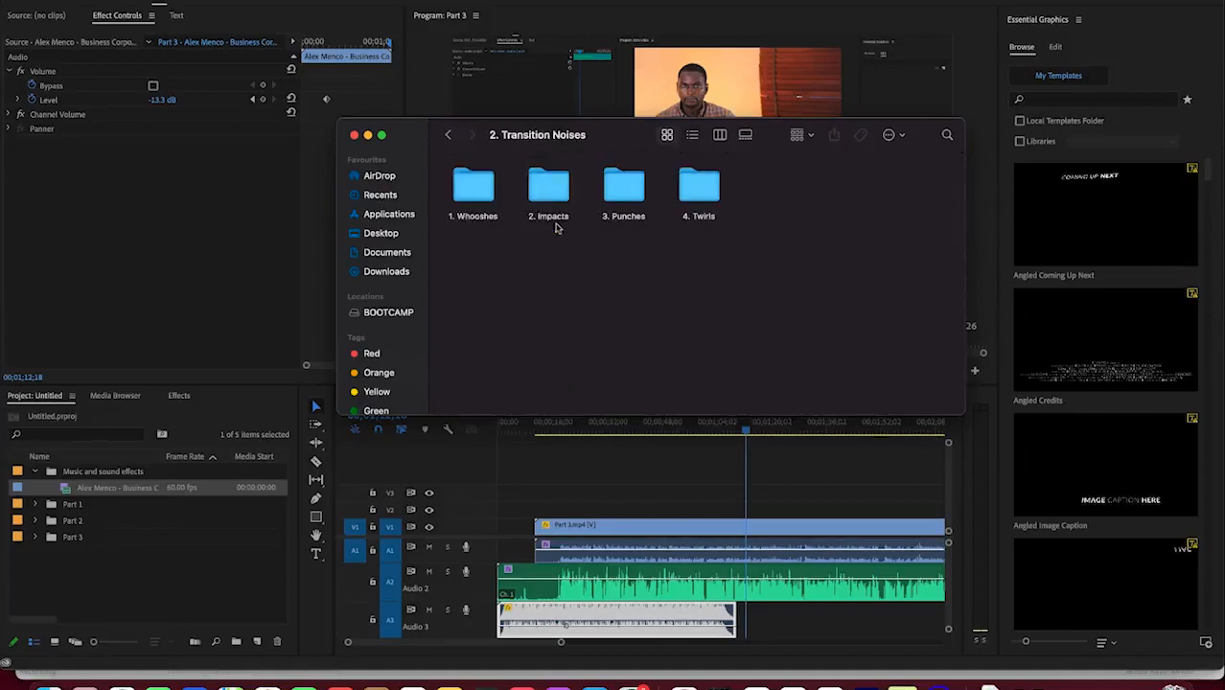
pyautogui.doubleClick(486, 219)
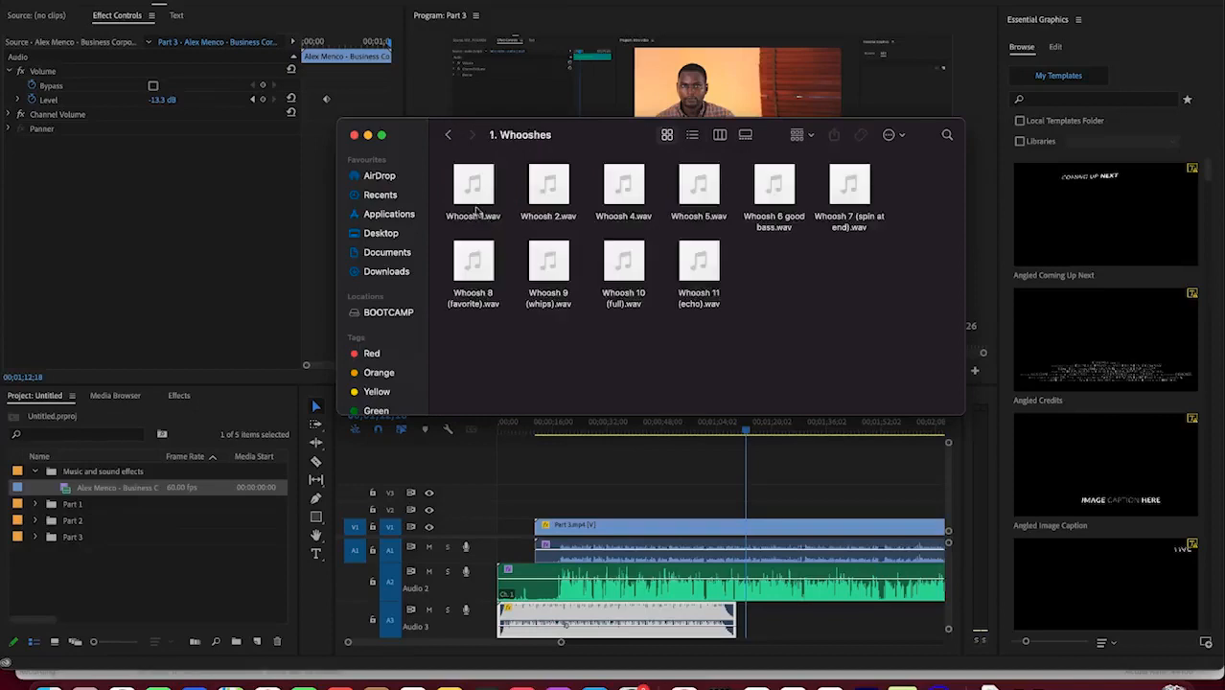
pyautogui.click(473, 191)
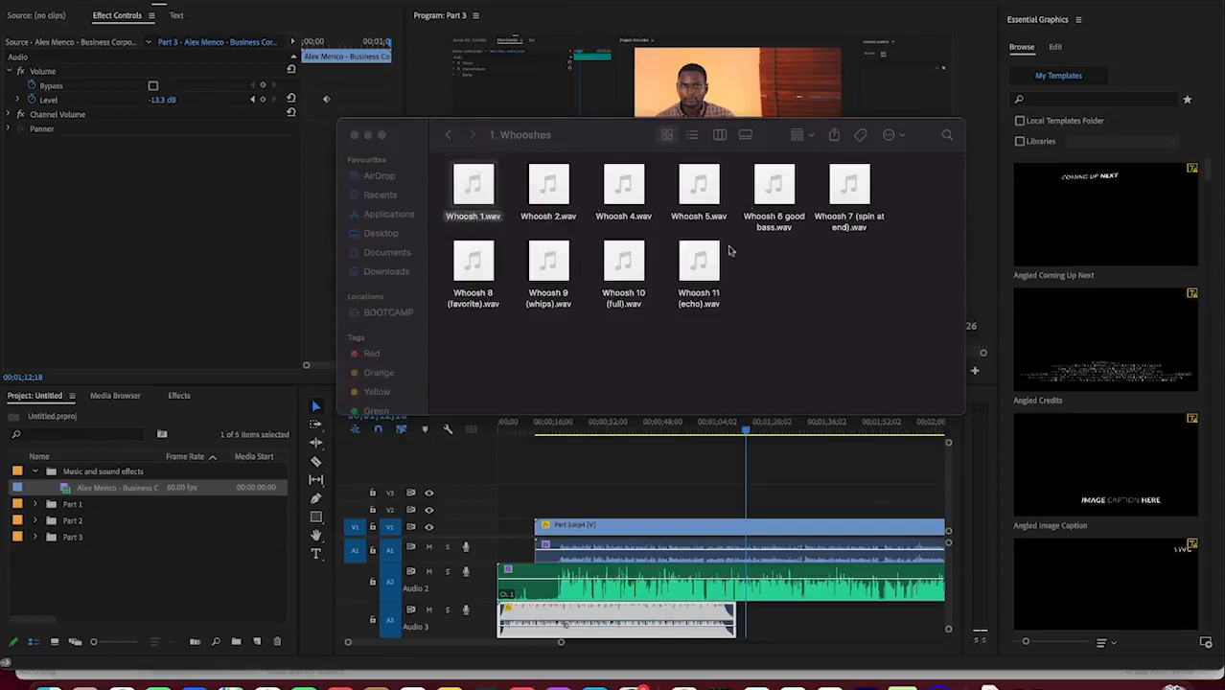
pyautogui.click(480, 306)
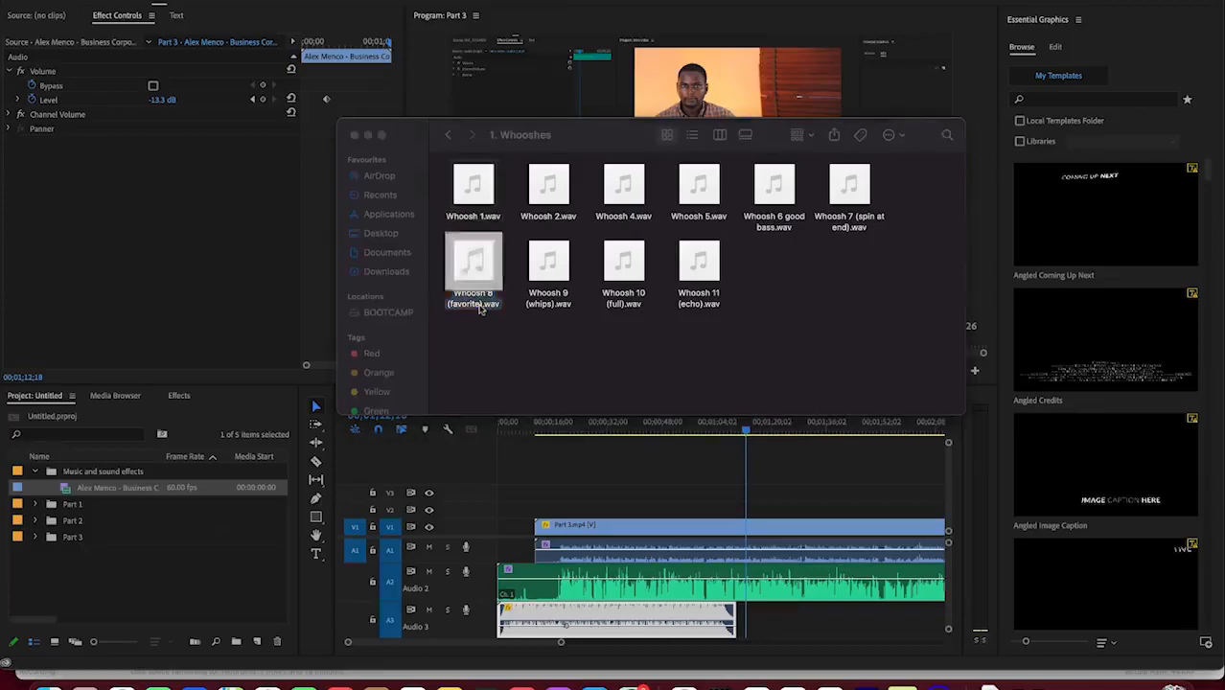
pyautogui.moveTo(472, 192)
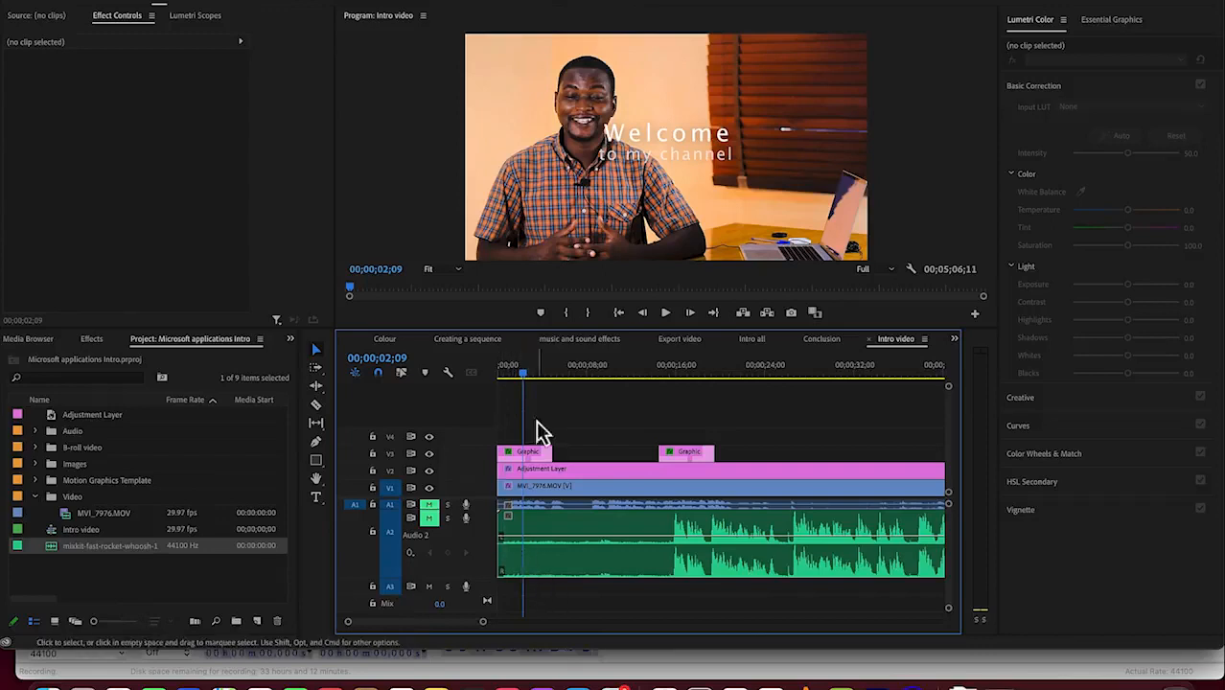
# Step: Place the mixkit-fast-rocket-whoosh sound at the start of the Intro video sequence on A3 and play the opening title
pyautogui.moveTo(518, 379); pyautogui.dragTo(465, 381)
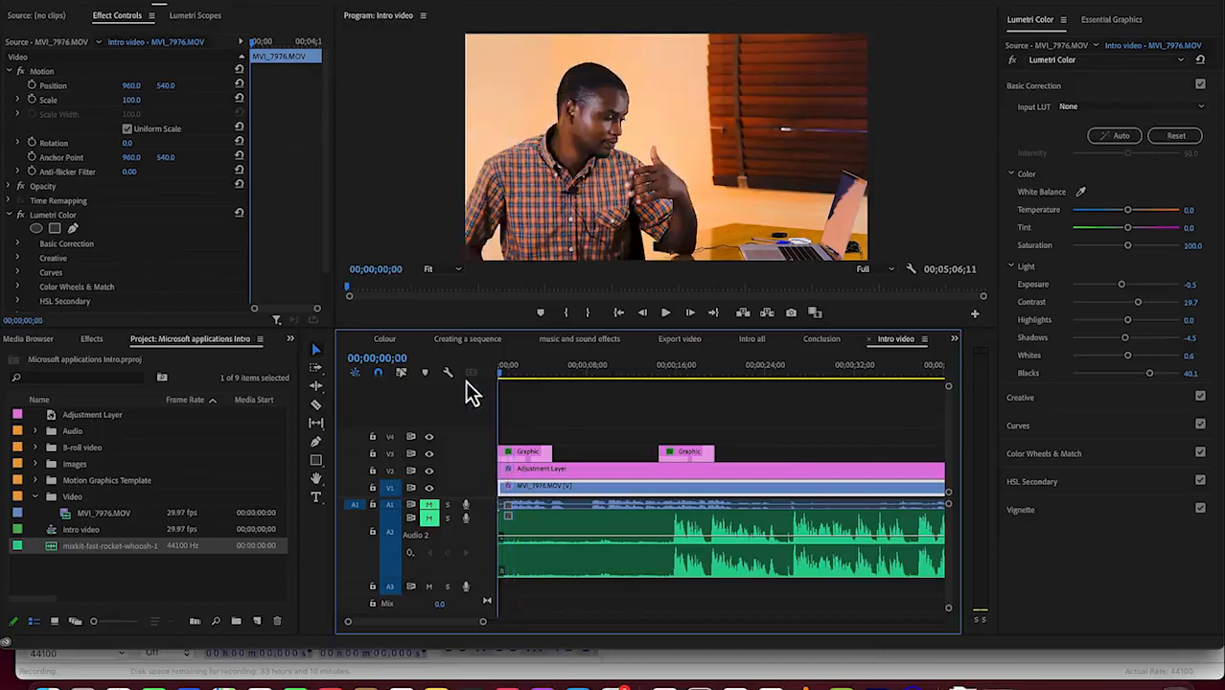
pyautogui.click(73, 546)
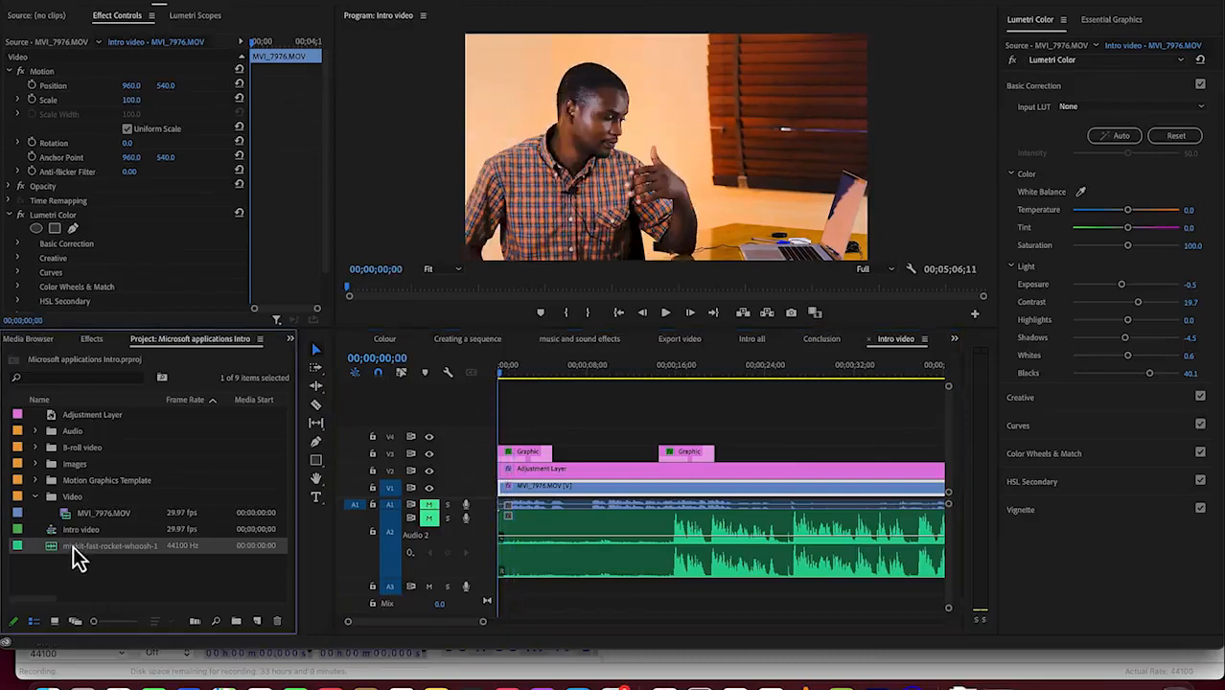
pyautogui.moveTo(263, 618); pyautogui.dragTo(495, 585)
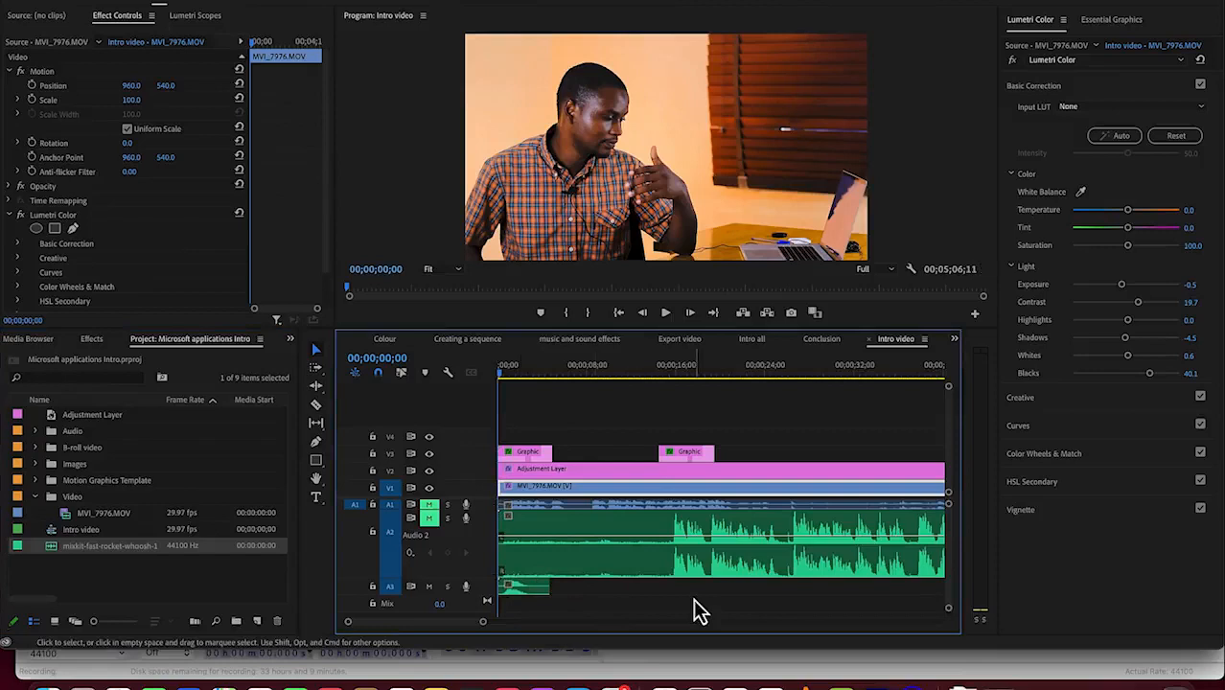
pyautogui.press('space')
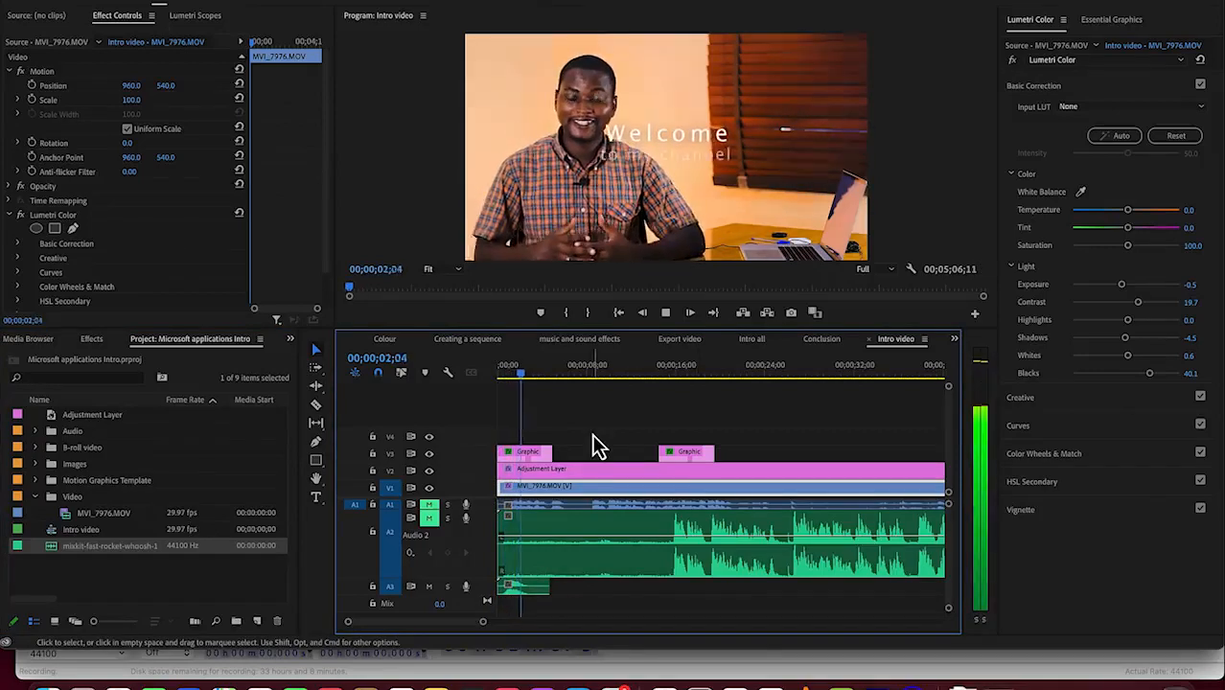
pyautogui.press('space')
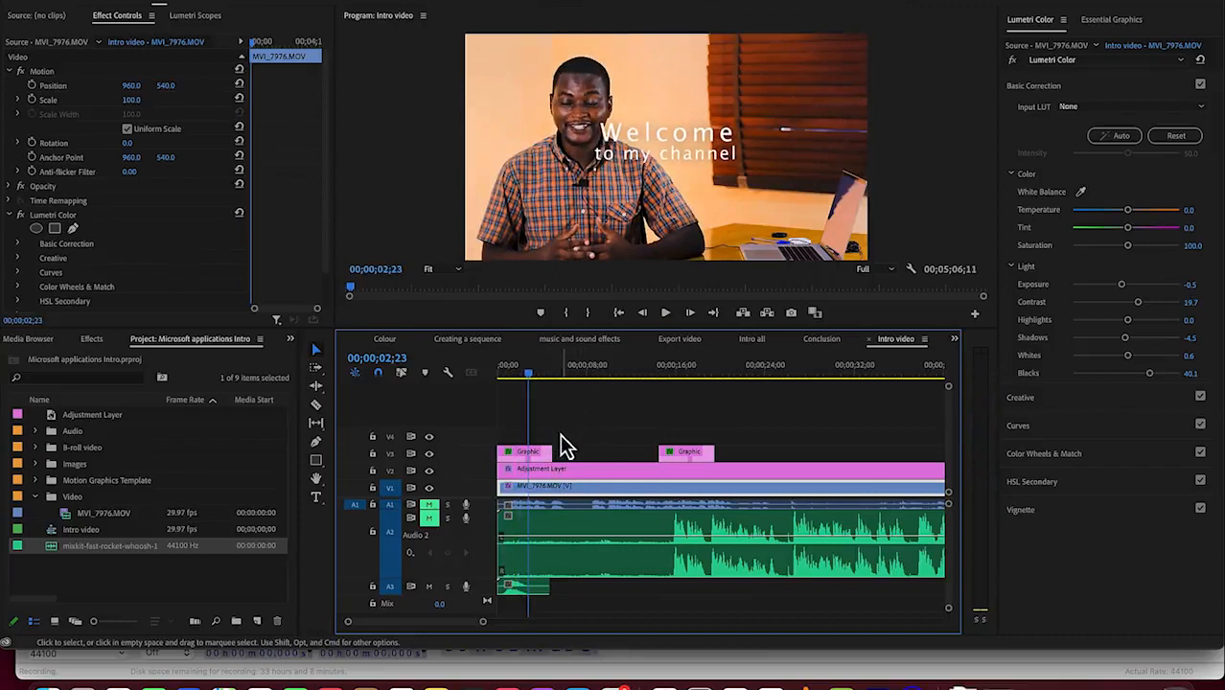
# Step: Move the whoosh clip to the end of the sequence on A2, under the "Thanks for watching" title, and play that part
pyautogui.click(539, 589)
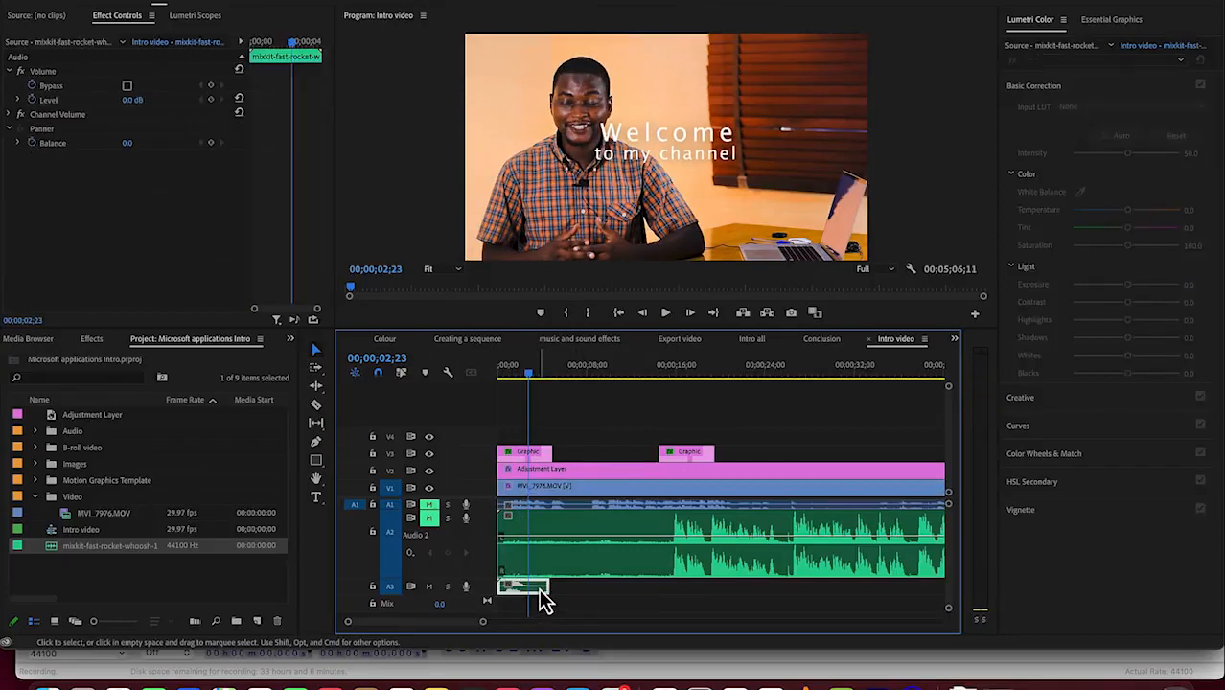
pyautogui.moveTo(483, 623); pyautogui.dragTo(730, 645)
pyautogui.moveTo(498, 589); pyautogui.dragTo(882, 571)
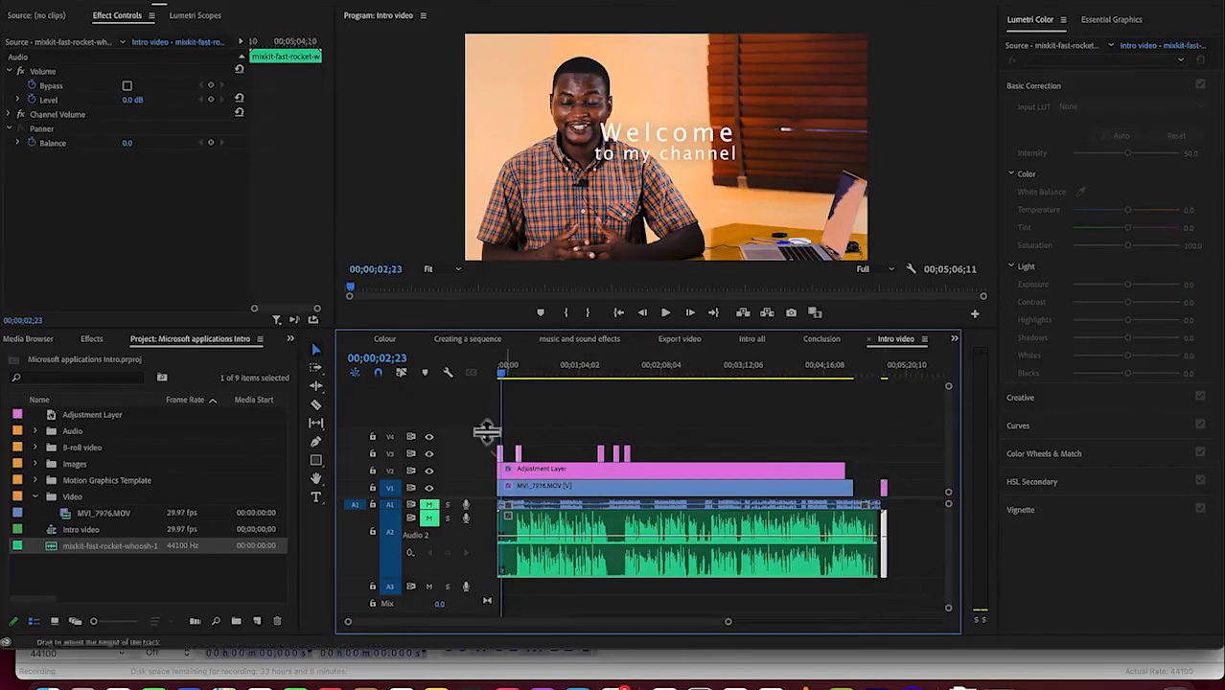
pyautogui.moveTo(502, 379); pyautogui.dragTo(875, 428)
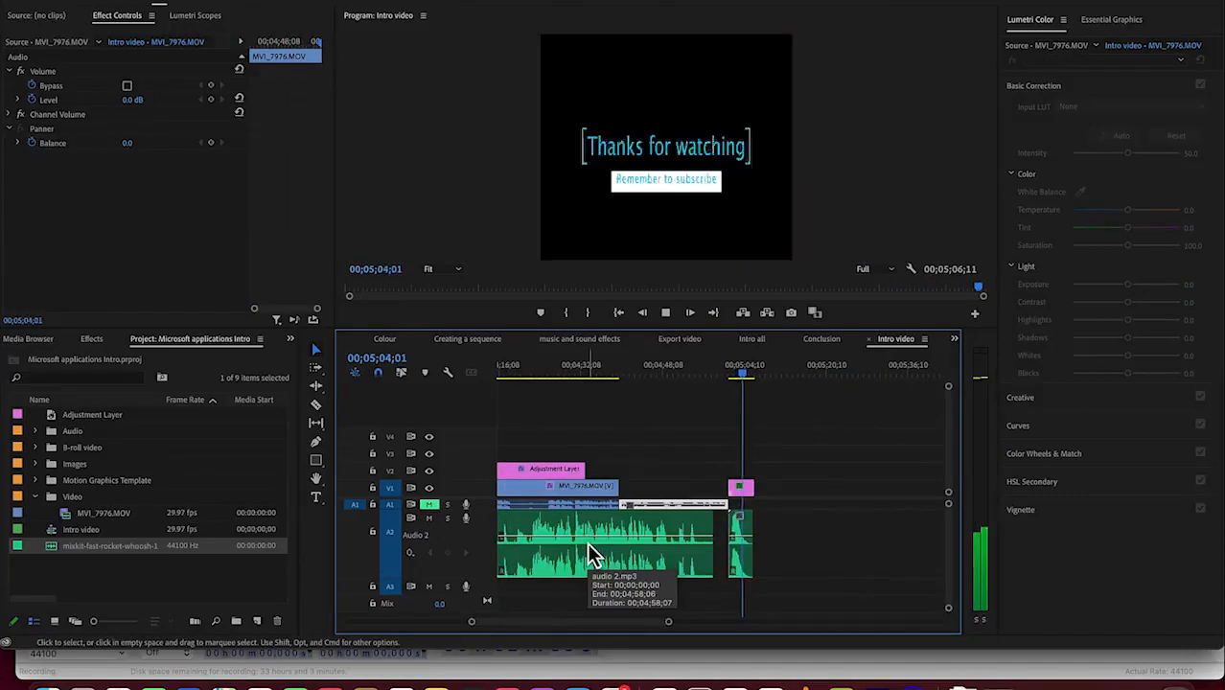
pyautogui.press('space')
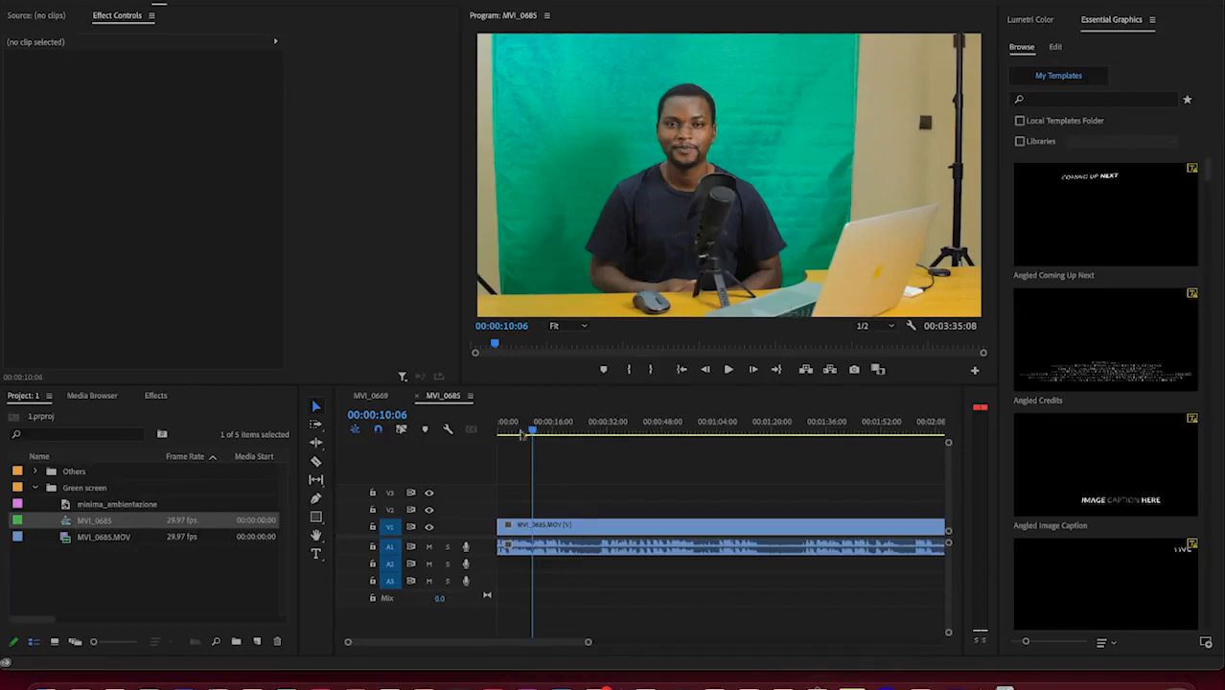
# Step: Apply the Ultra Key effect to the MVI_0685.MOV clip on V1 and sample the green backdrop as its key color
pyautogui.click(157, 400)
pyautogui.click(157, 399)
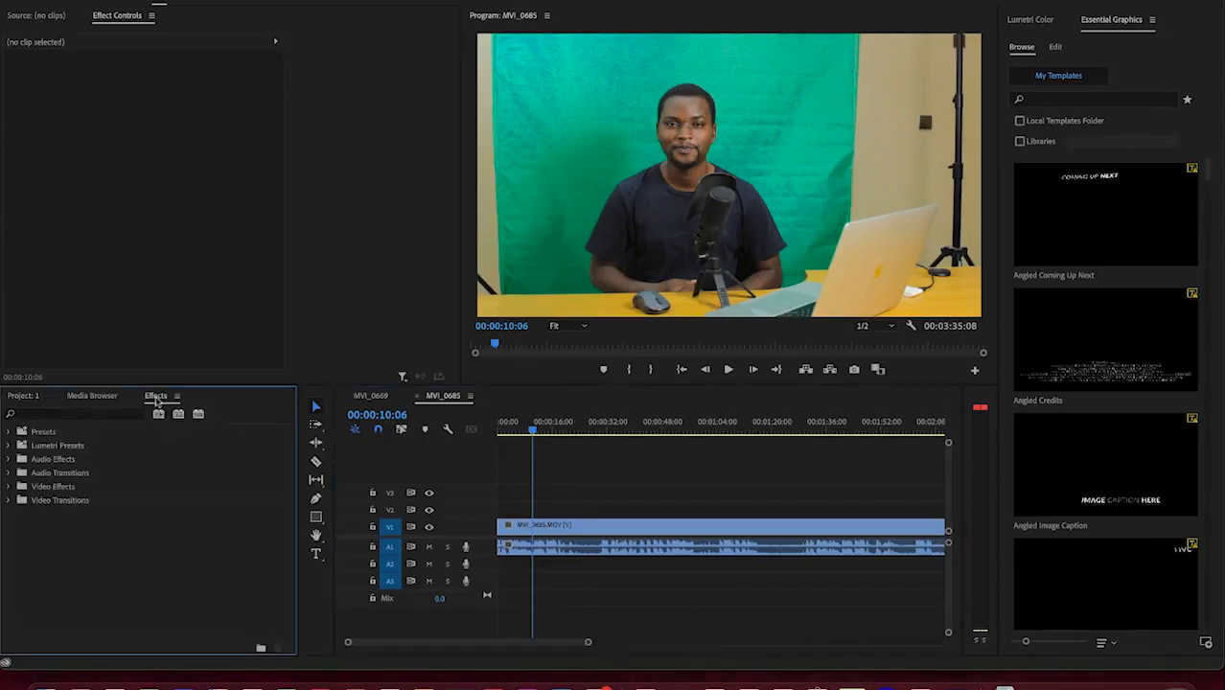
pyautogui.click(101, 412)
pyautogui.write('ul')
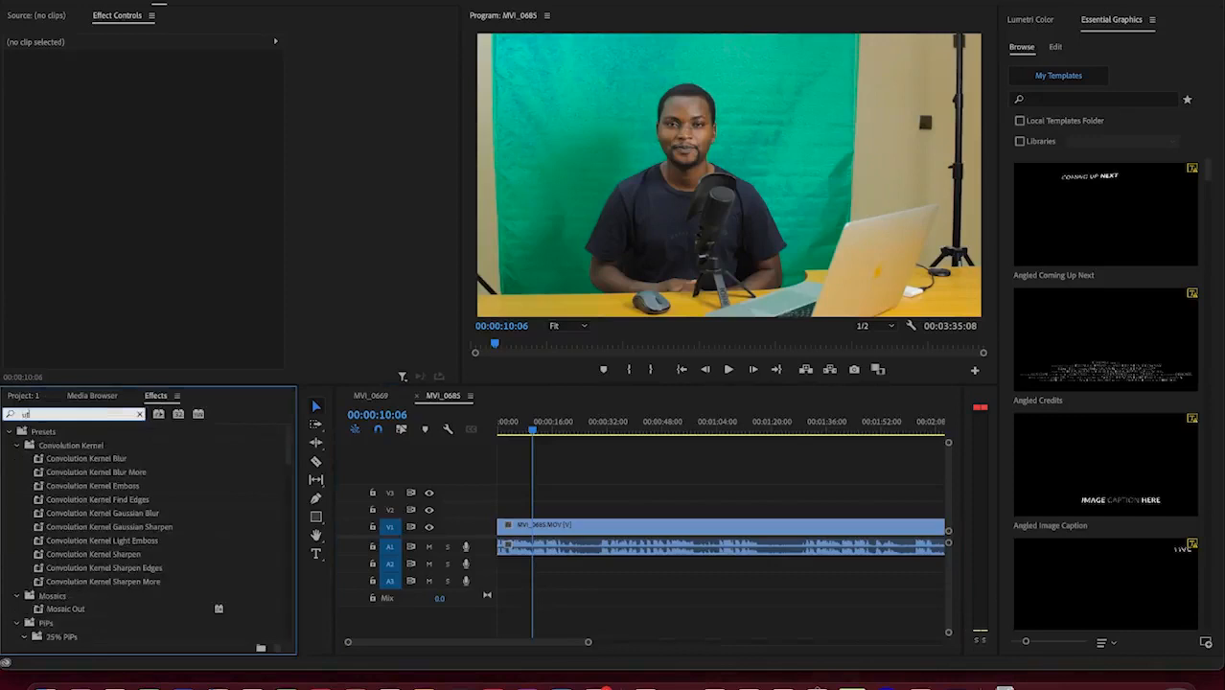
pyautogui.write('tra')
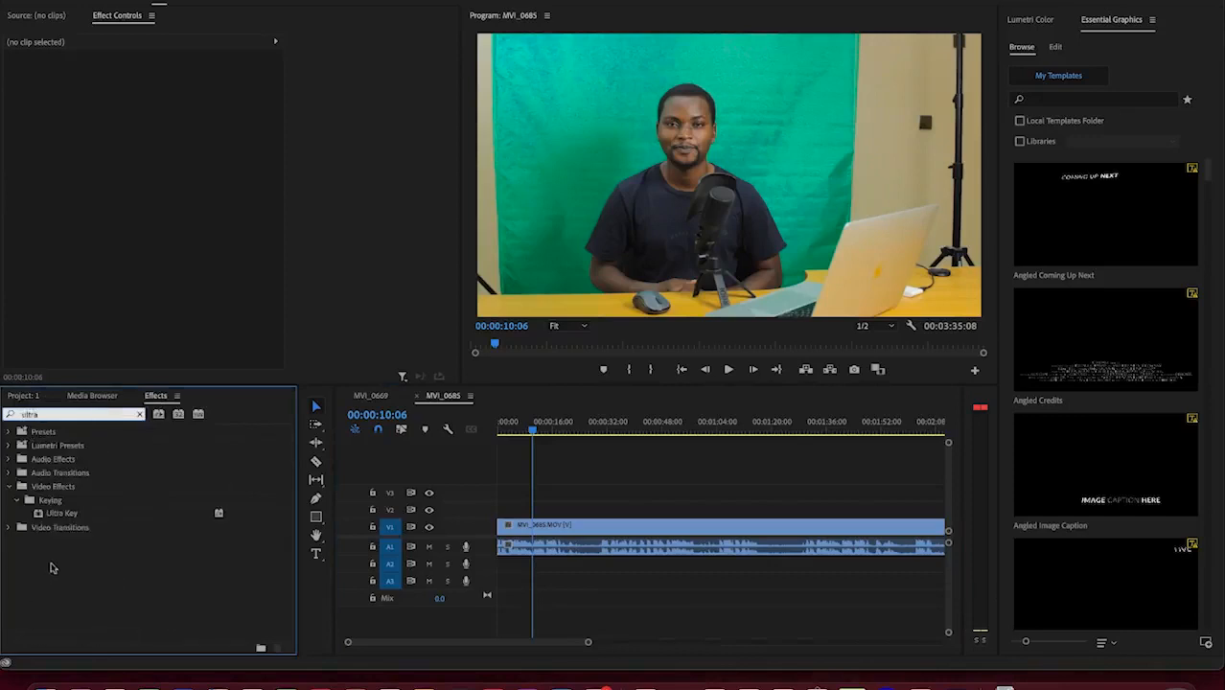
pyautogui.click(64, 515)
pyautogui.moveTo(64, 514); pyautogui.dragTo(554, 529)
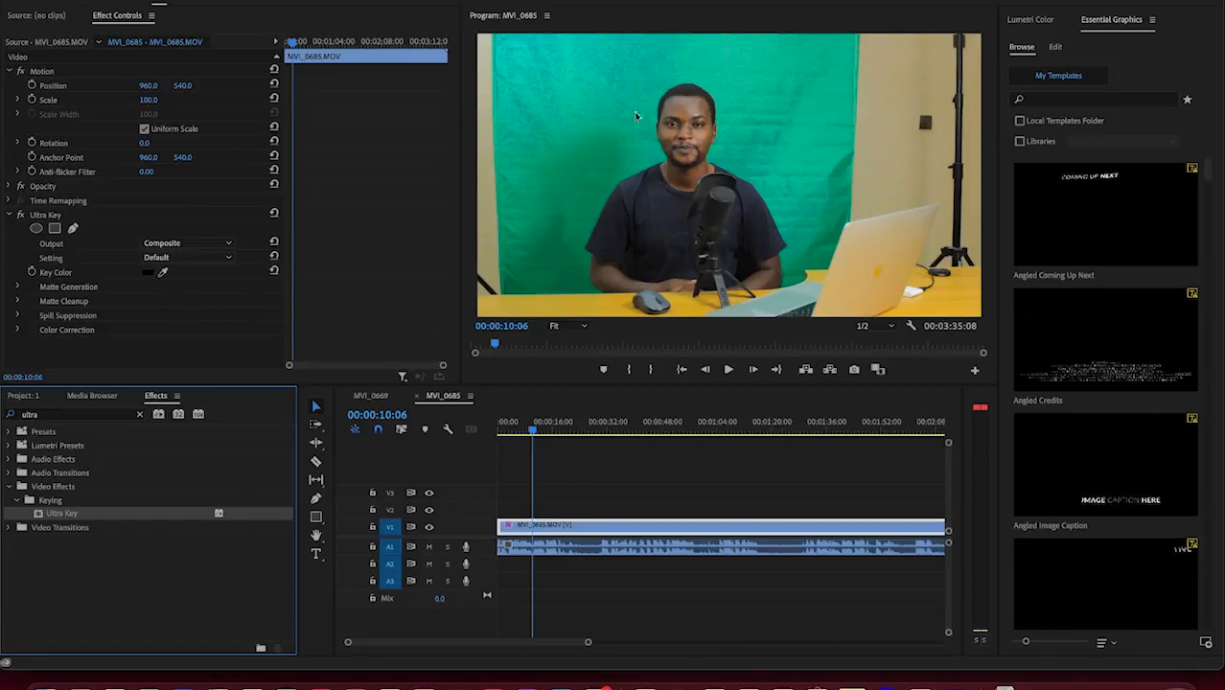
pyautogui.click(163, 274)
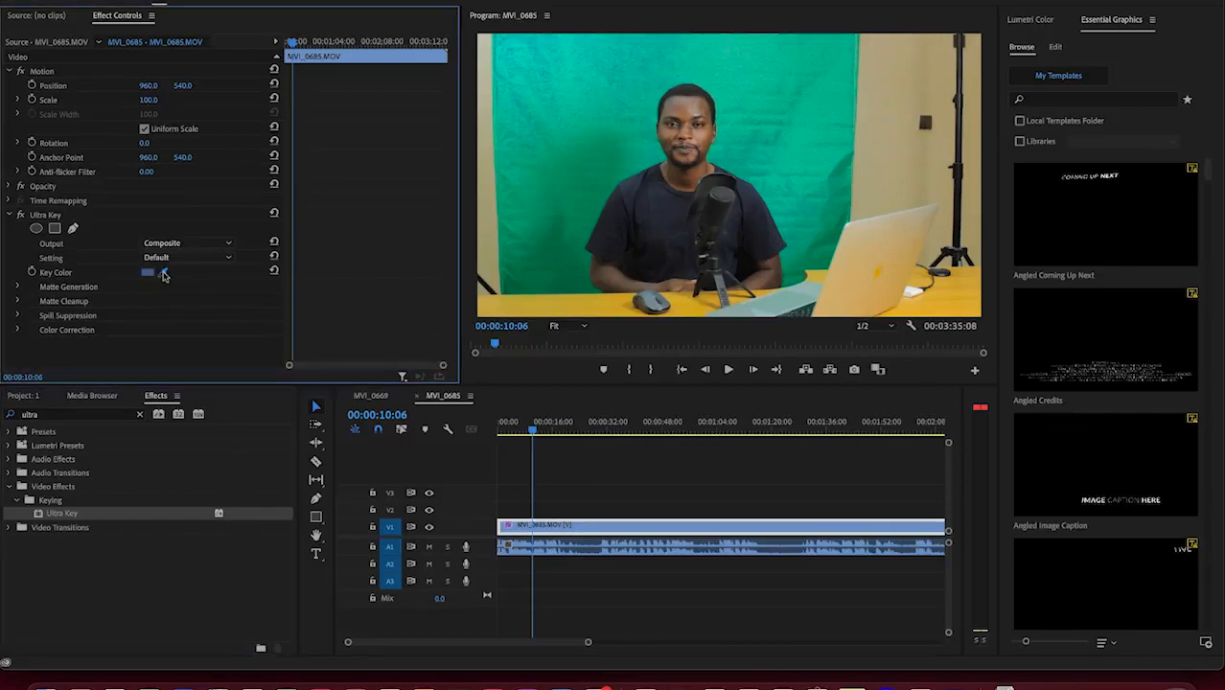
pyautogui.click(551, 251)
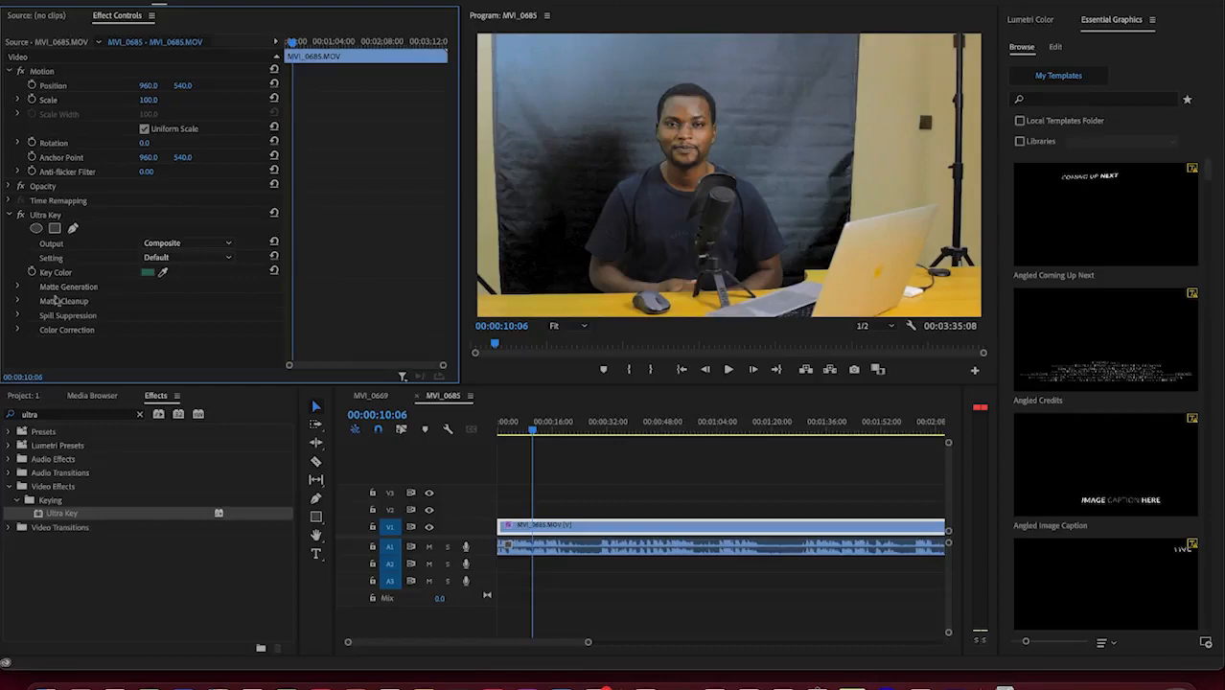
# Step: Set Ultra Key's Matte Generation to Transparency 50, Highlight 5, Shadow 74, Tolerance 39 and Pedestal 69
pyautogui.click(16, 290)
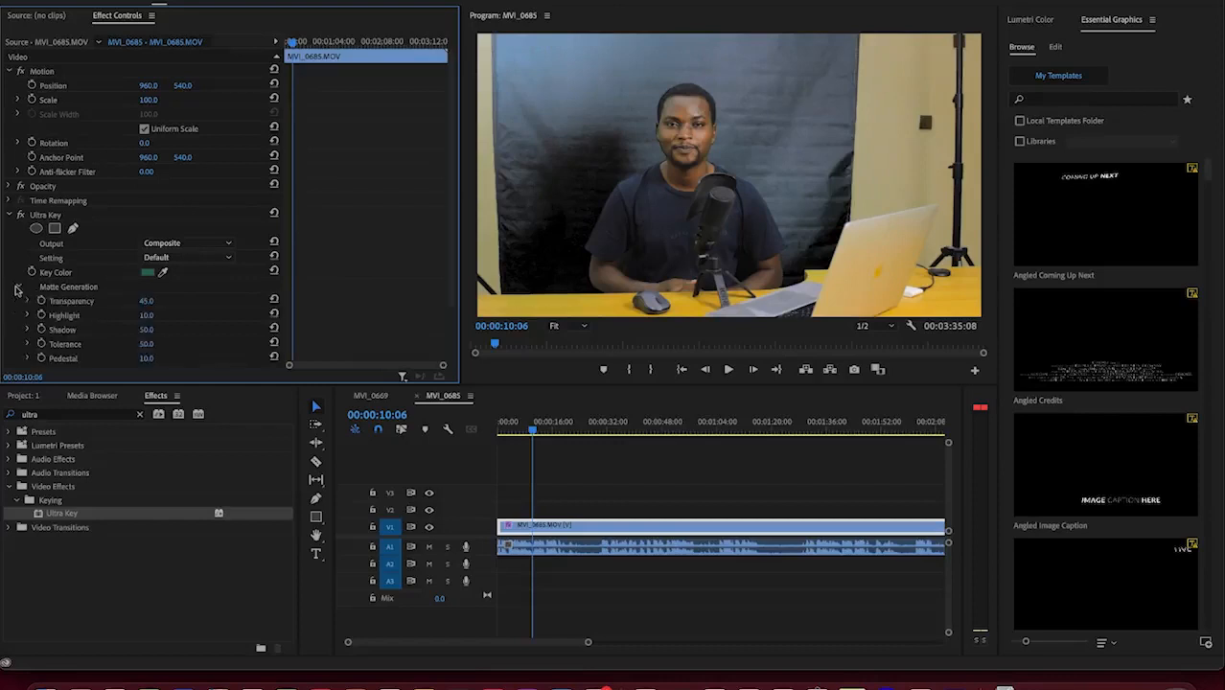
pyautogui.scroll(-3, 123, 326)
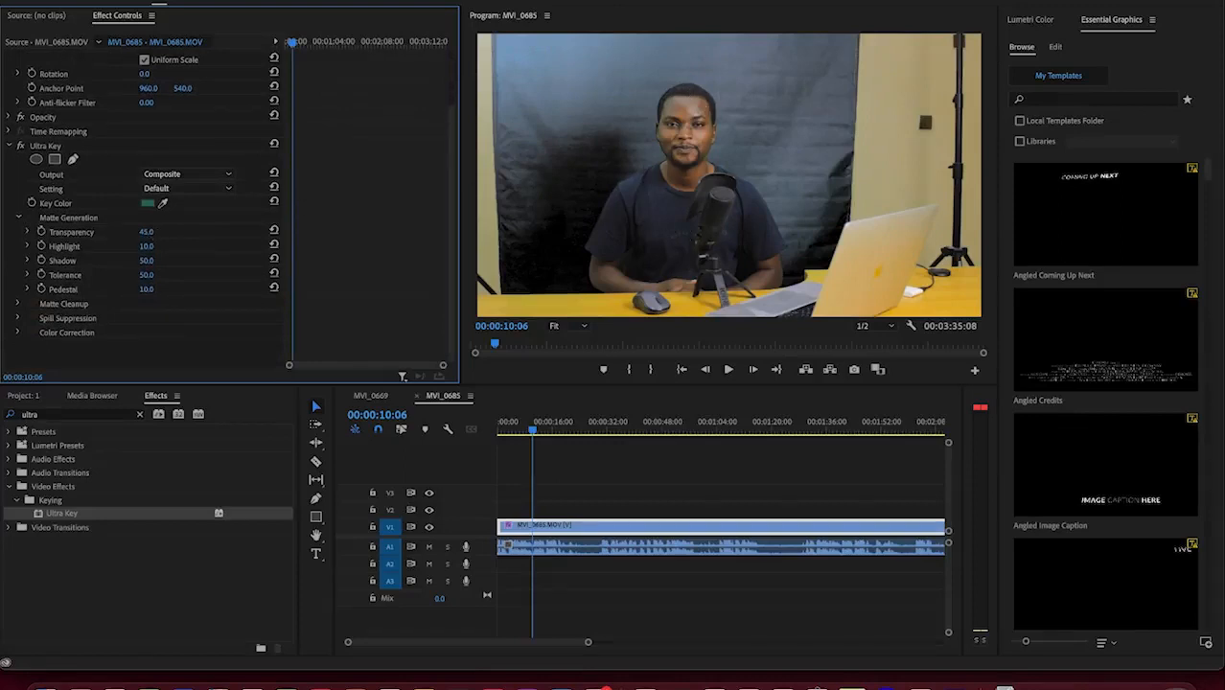
pyautogui.moveTo(153, 234); pyautogui.dragTo(159, 242)
pyautogui.moveTo(146, 246)
pyautogui.mouseDown()
pyautogui.moveTo(178, 246)
pyautogui.moveTo(142, 246)
pyautogui.mouseUp()
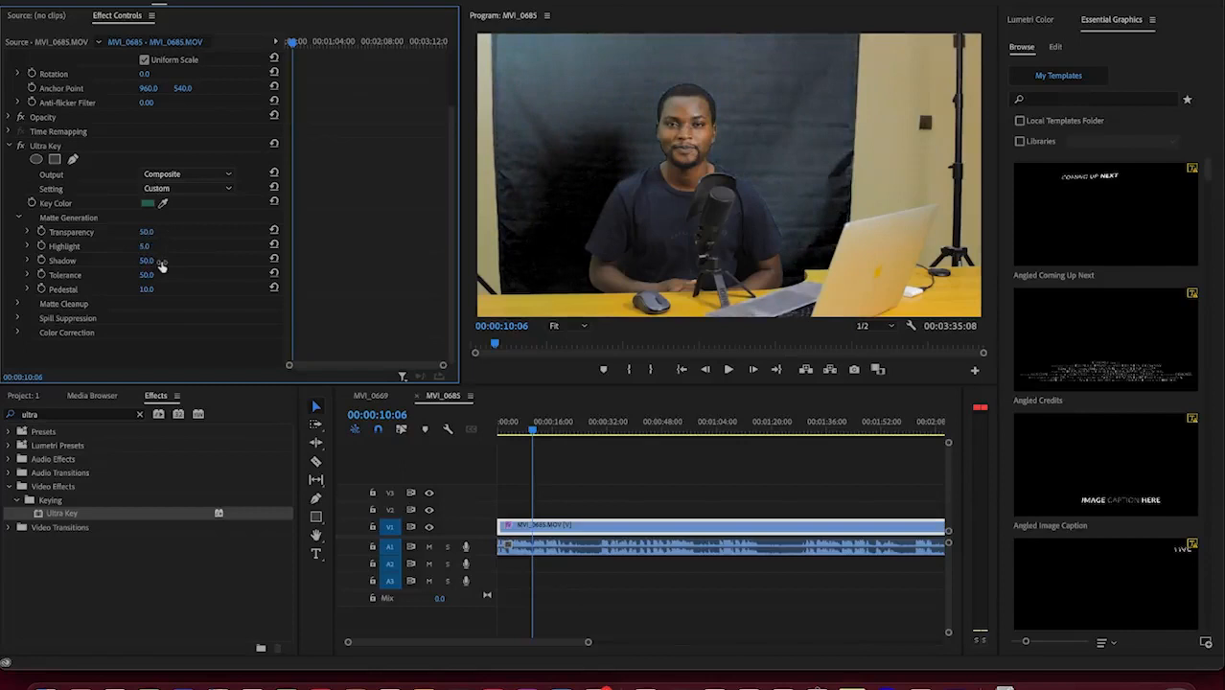
pyautogui.moveTo(145, 260); pyautogui.dragTo(150, 259)
pyautogui.moveTo(146, 259)
pyautogui.mouseDown()
pyautogui.moveTo(156, 259)
pyautogui.moveTo(144, 274)
pyautogui.mouseUp()
pyautogui.moveTo(146, 288); pyautogui.dragTo(189, 289)
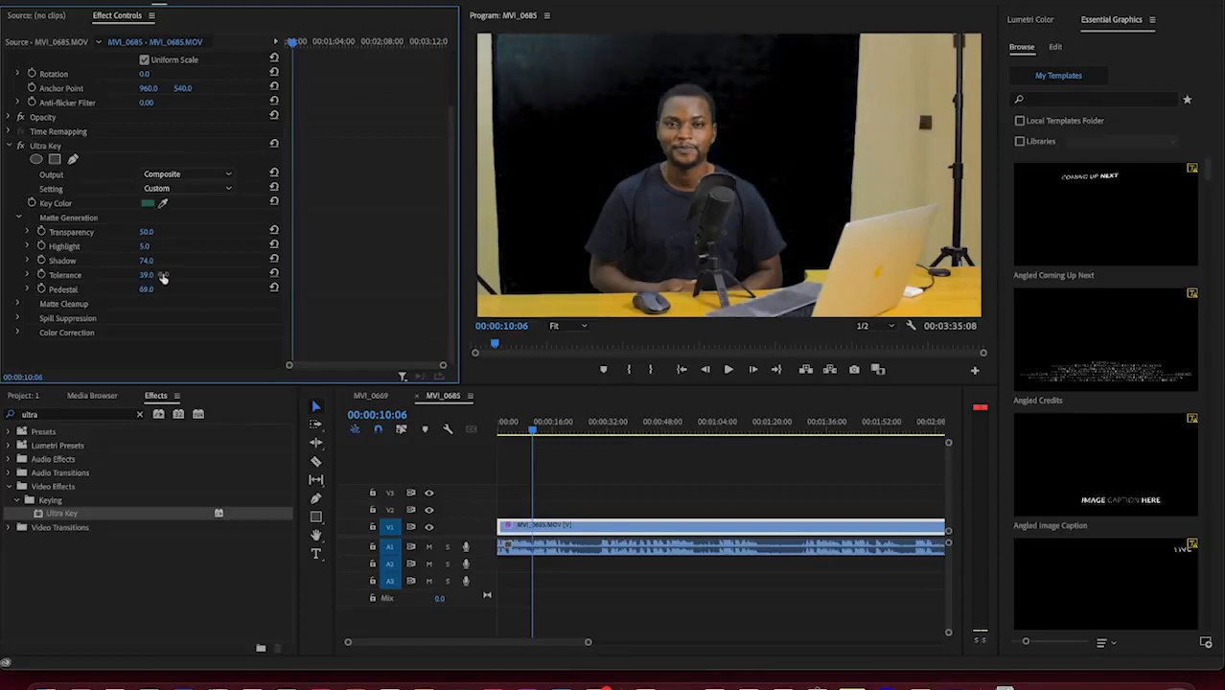
# Step: Refine the matte to Transparency 44, Highlight 0, Shadow 77 and Tolerance 35, and expand the Matte Cleanup settings
pyautogui.moveTo(145, 274); pyautogui.dragTo(121, 274)
pyautogui.moveTo(146, 260); pyautogui.dragTo(126, 261)
pyautogui.moveTo(145, 246); pyautogui.dragTo(135, 246)
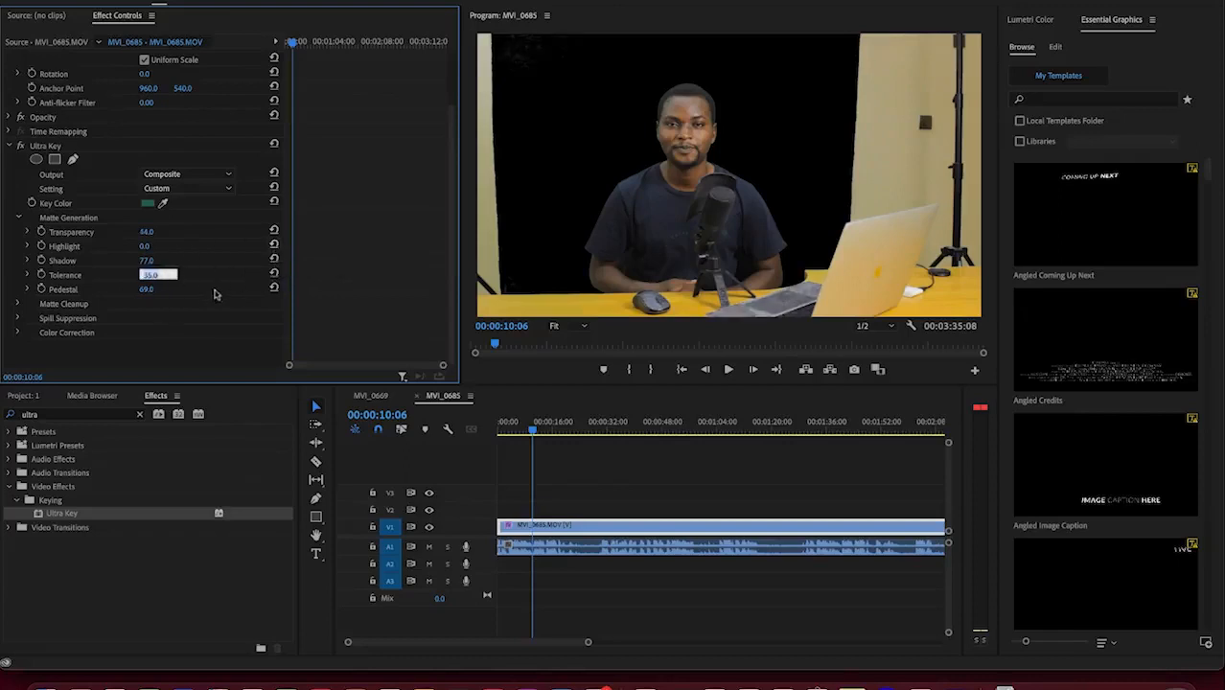
pyautogui.click(201, 304)
pyautogui.click(17, 307)
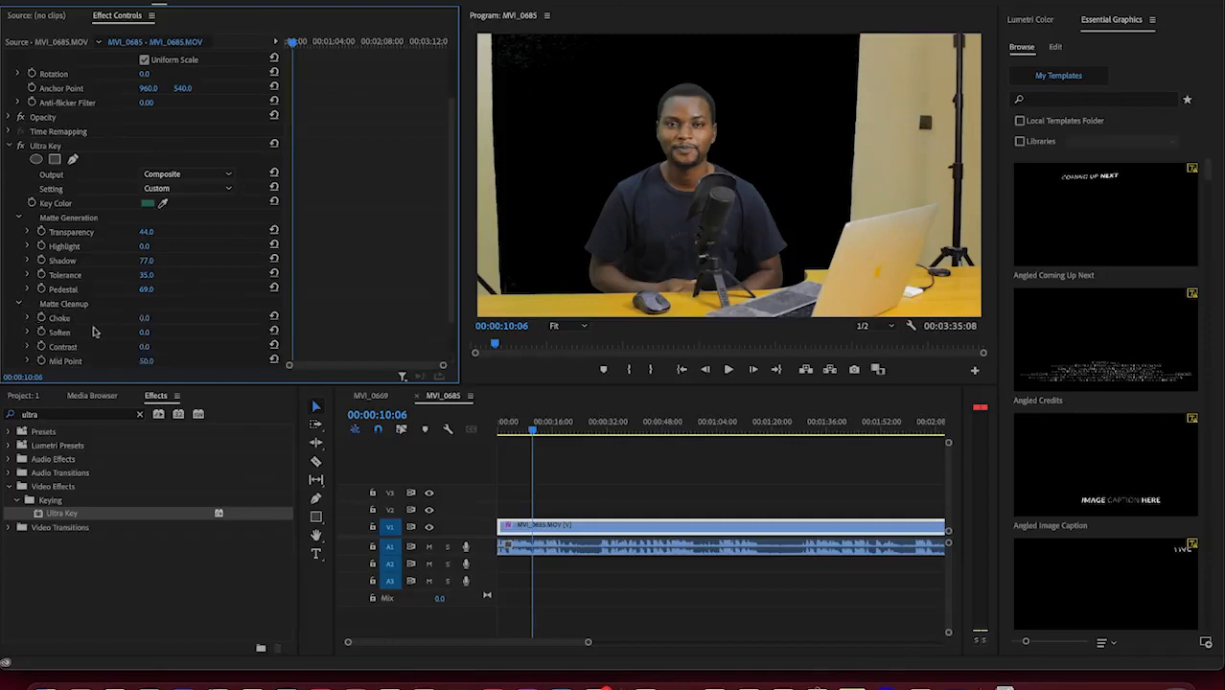
# Step: Refine Ultra Key to Transparency 45, Highlight 2, Shadow 48, Tolerance 31 and Pedestal 100, with a Matte Cleanup Contrast of 23
pyautogui.scroll(-3, 96, 333)
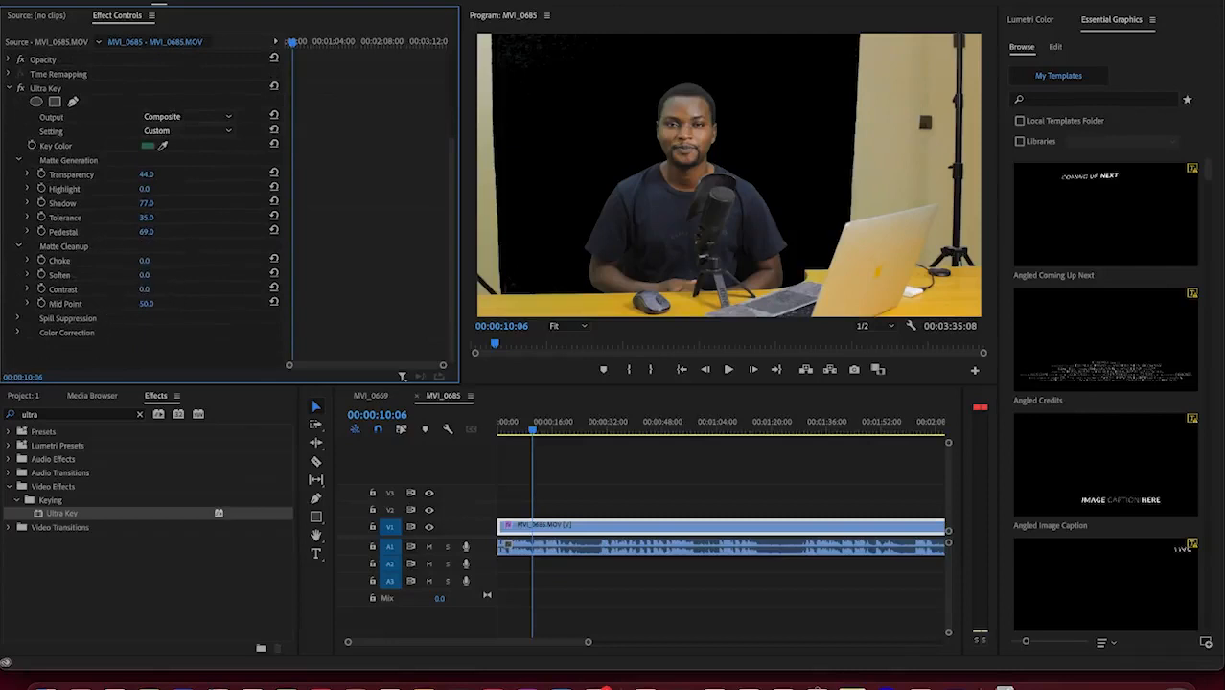
pyautogui.moveTo(145, 289); pyautogui.dragTo(163, 278)
pyautogui.moveTo(145, 275); pyautogui.dragTo(158, 275)
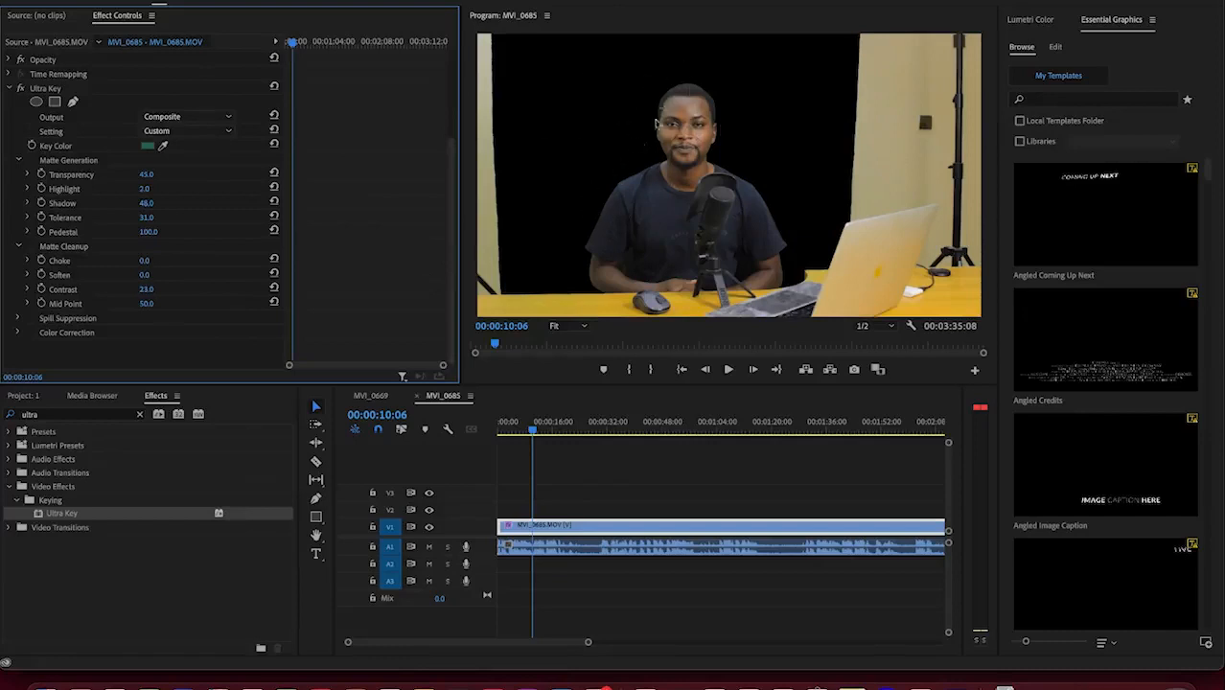
# Step: Set the MVI_0685.MOV clip's Motion Scale to 157 and its Position to 1343, 555
pyautogui.scroll(3, 383, 144)
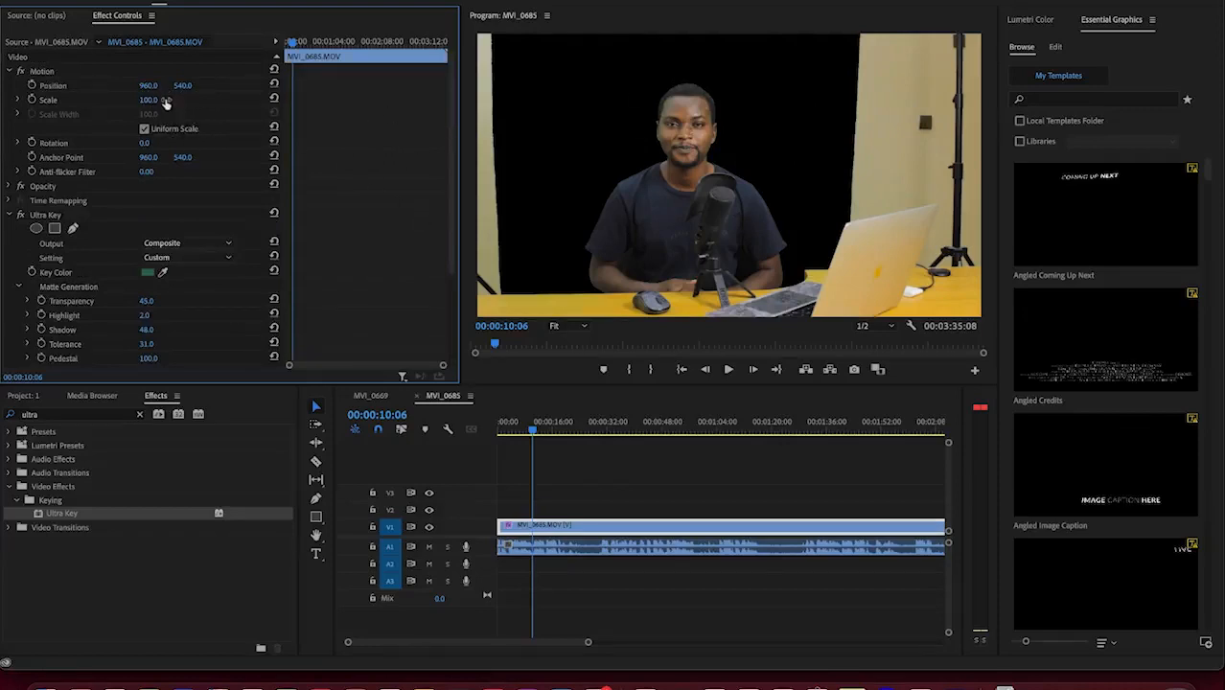
pyautogui.moveTo(166, 103); pyautogui.dragTo(217, 103)
pyautogui.moveTo(147, 85); pyautogui.dragTo(217, 85)
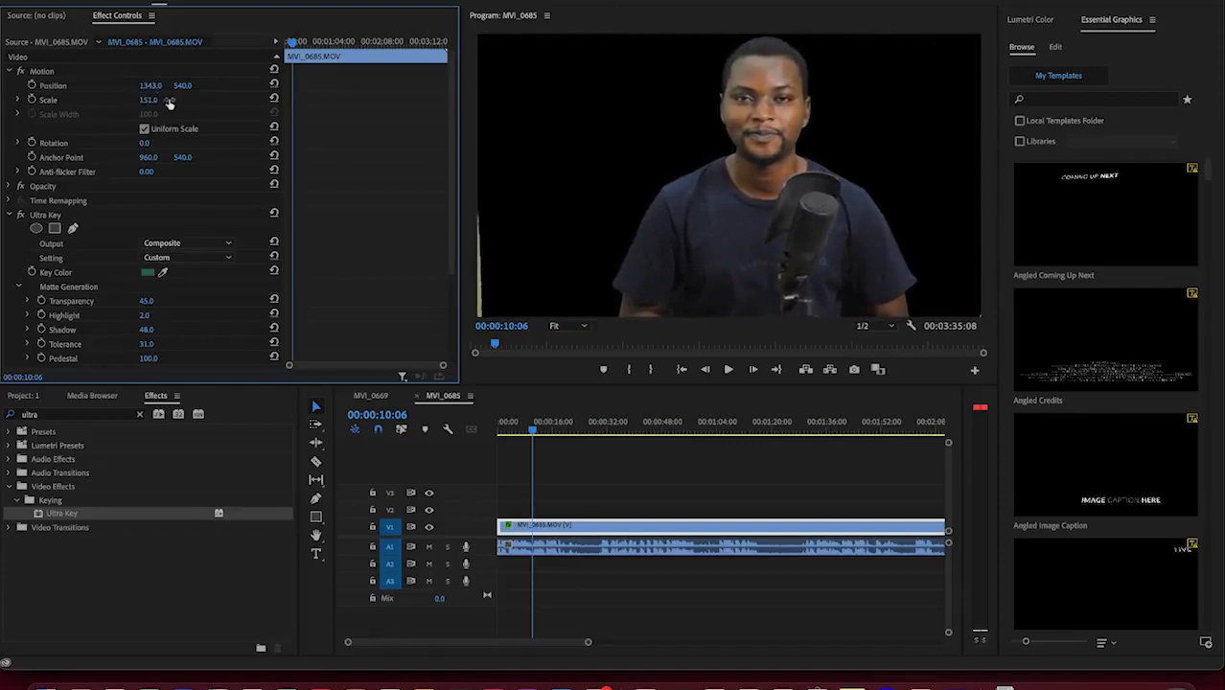
pyautogui.moveTo(163, 99); pyautogui.dragTo(189, 86)
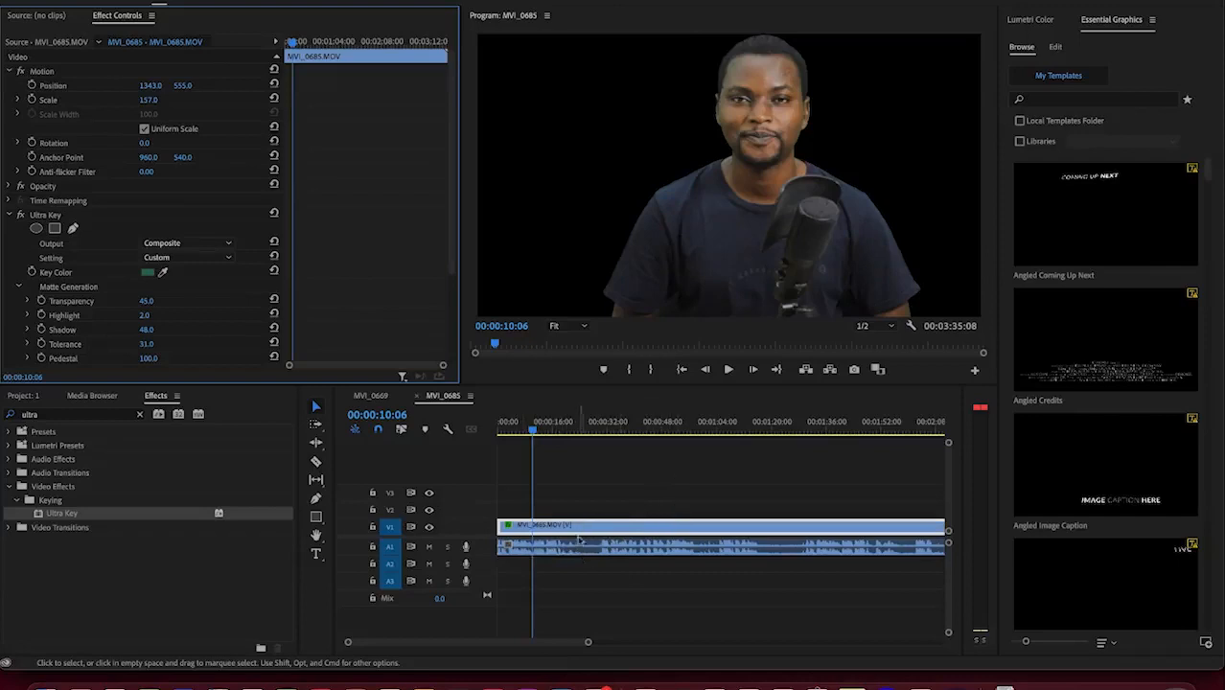
# Step: Move the MVI_0685.MOV video to V3 and its audio to A2, and lay the minima_ambientazione image on V2 beneath it, extended along the clip
pyautogui.moveTo(573, 552)
pyautogui.mouseDown()
pyautogui.moveTo(574, 575)
pyautogui.moveTo(587, 569)
pyautogui.moveTo(571, 554)
pyautogui.mouseUp()
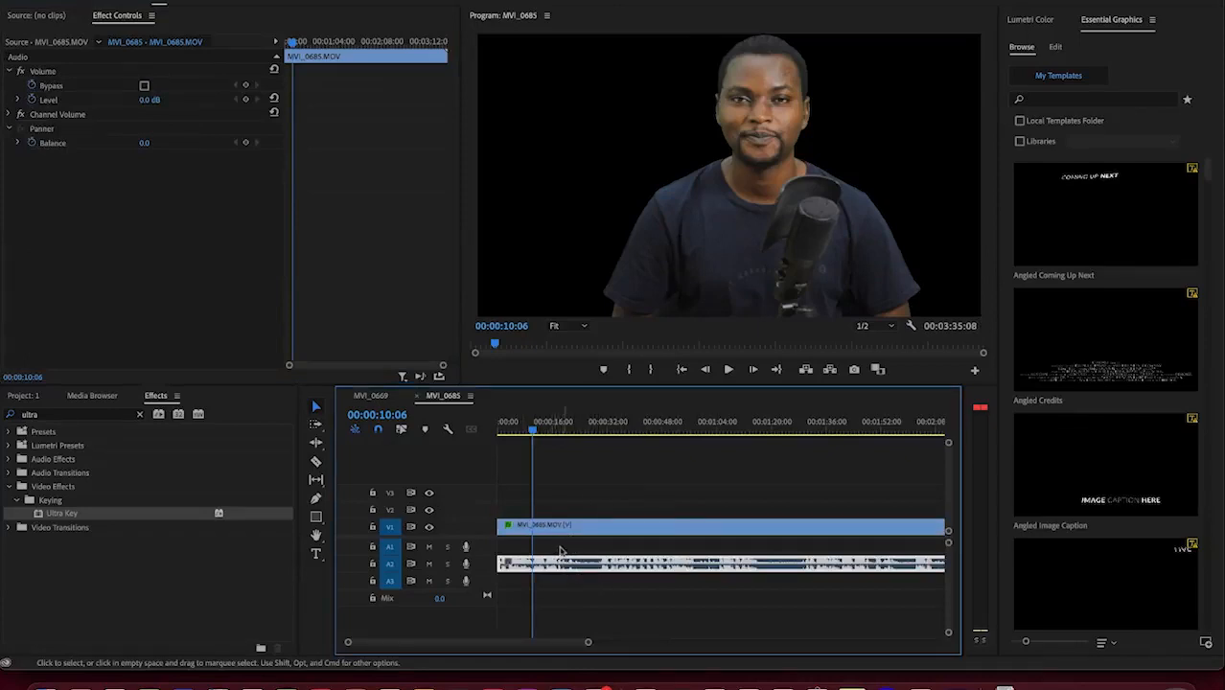
pyautogui.hscroll(2, 565, 552)
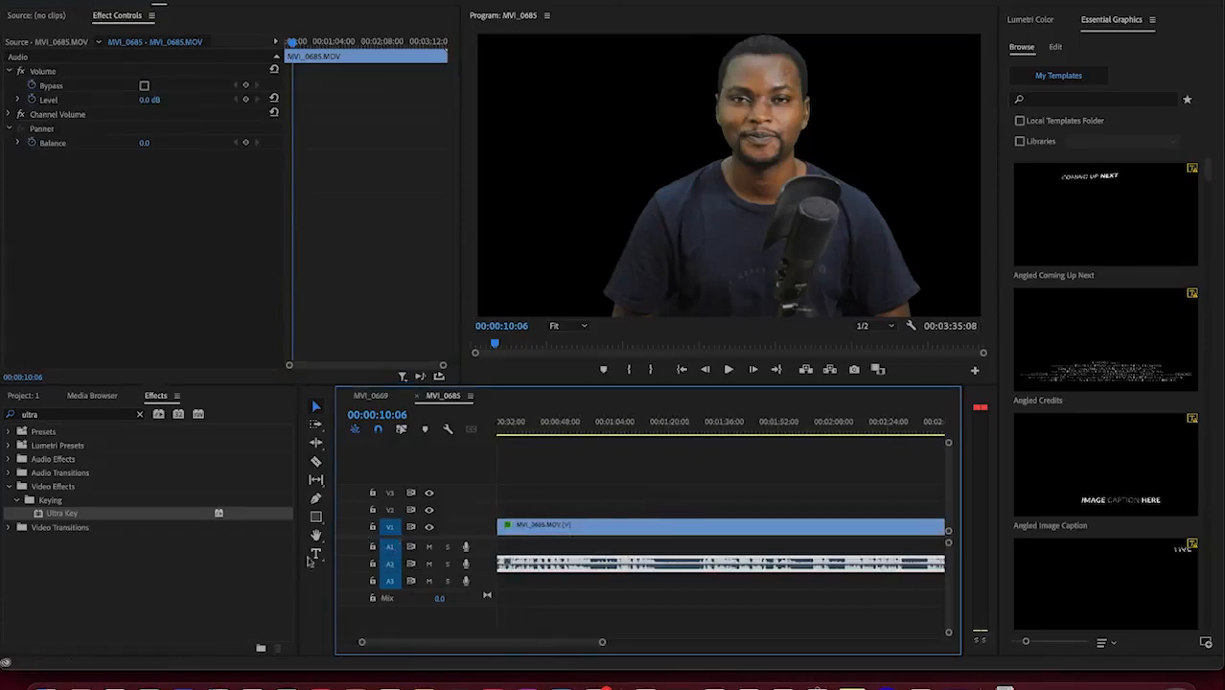
pyautogui.click(22, 397)
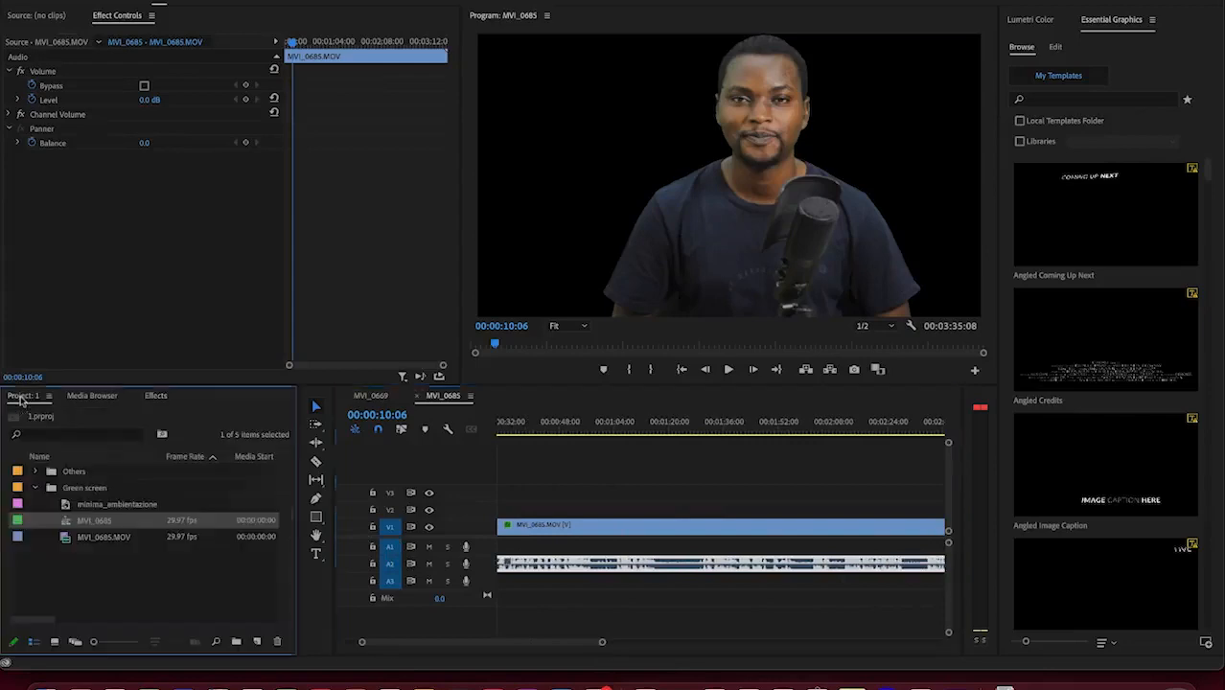
pyautogui.click(96, 505)
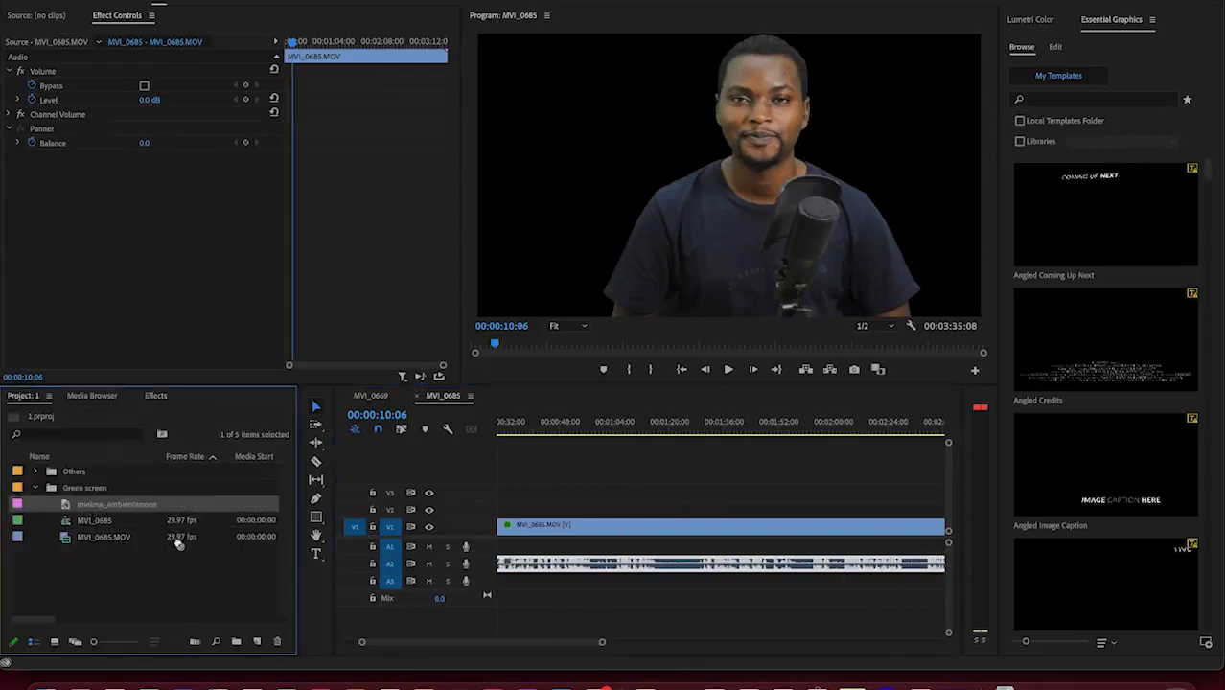
pyautogui.moveTo(229, 558); pyautogui.dragTo(518, 510)
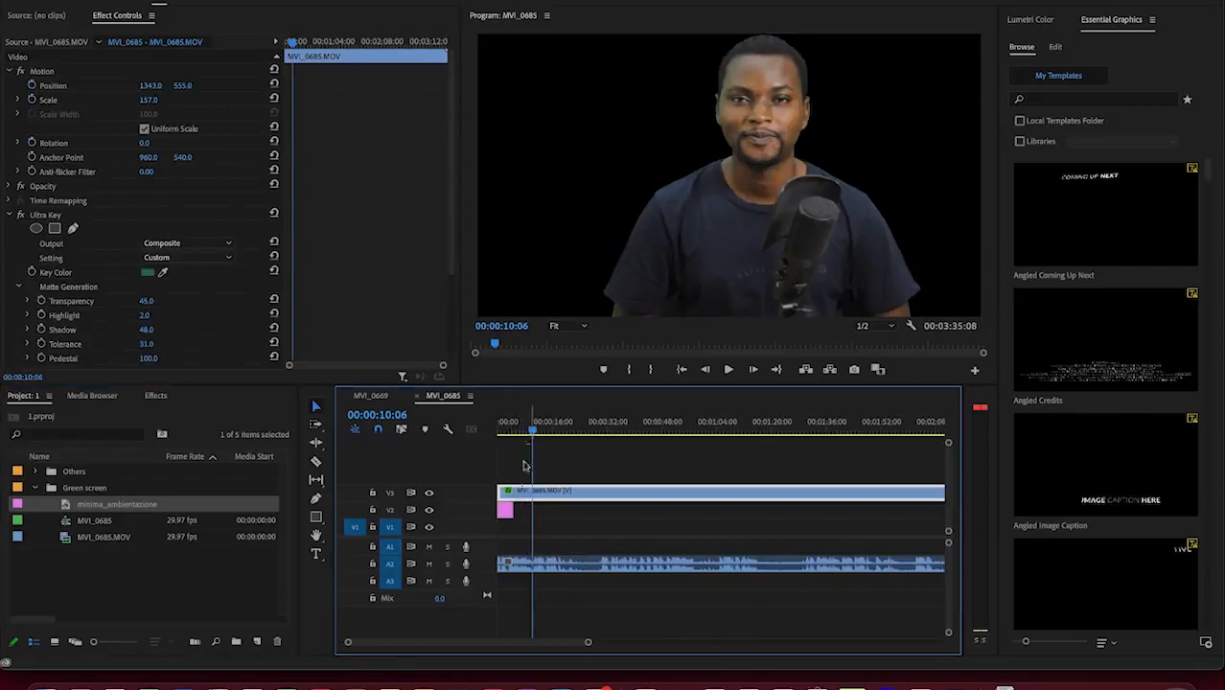
pyautogui.moveTo(514, 510); pyautogui.dragTo(928, 519)
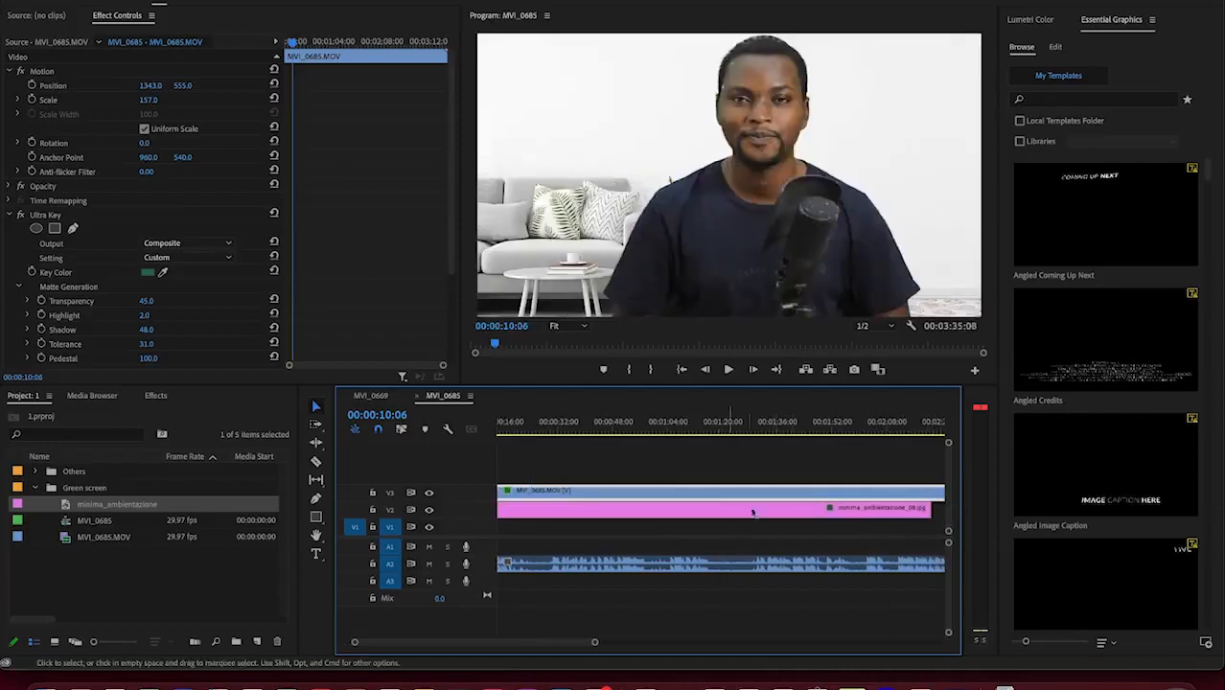
pyautogui.click(632, 508)
pyautogui.click(633, 518)
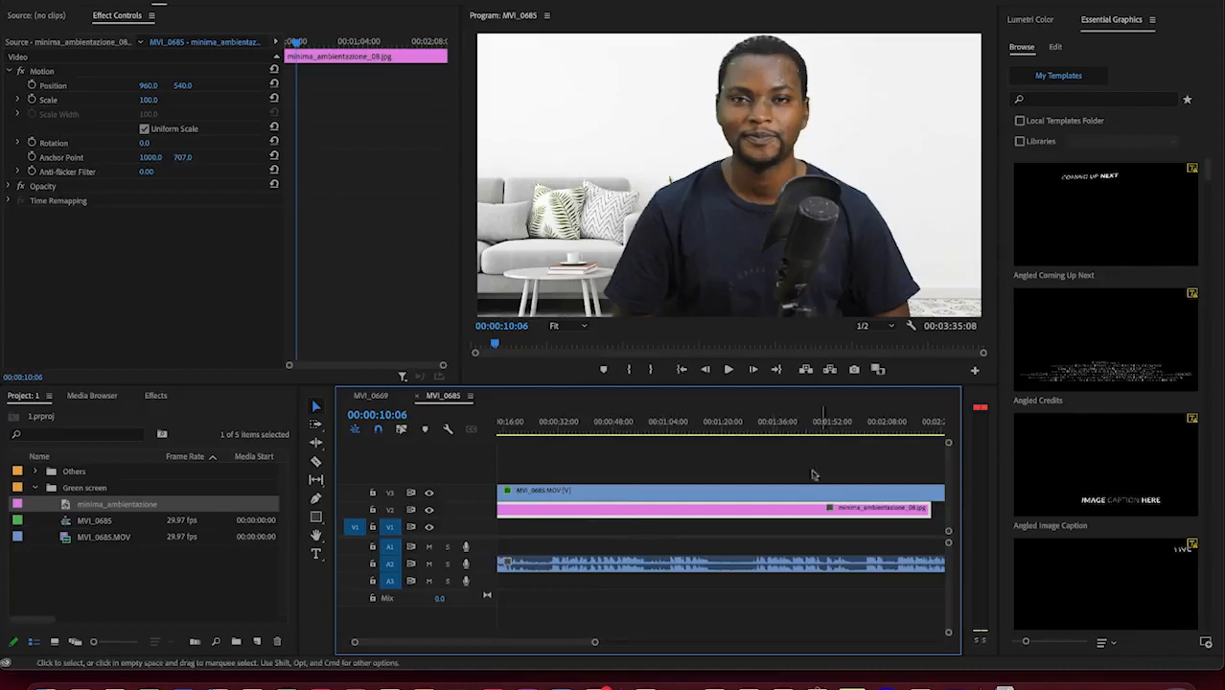
# Step: Set the Ultra Key Transparency of the MVI_0685.MOV clip on V3 to 34
pyautogui.click(589, 498)
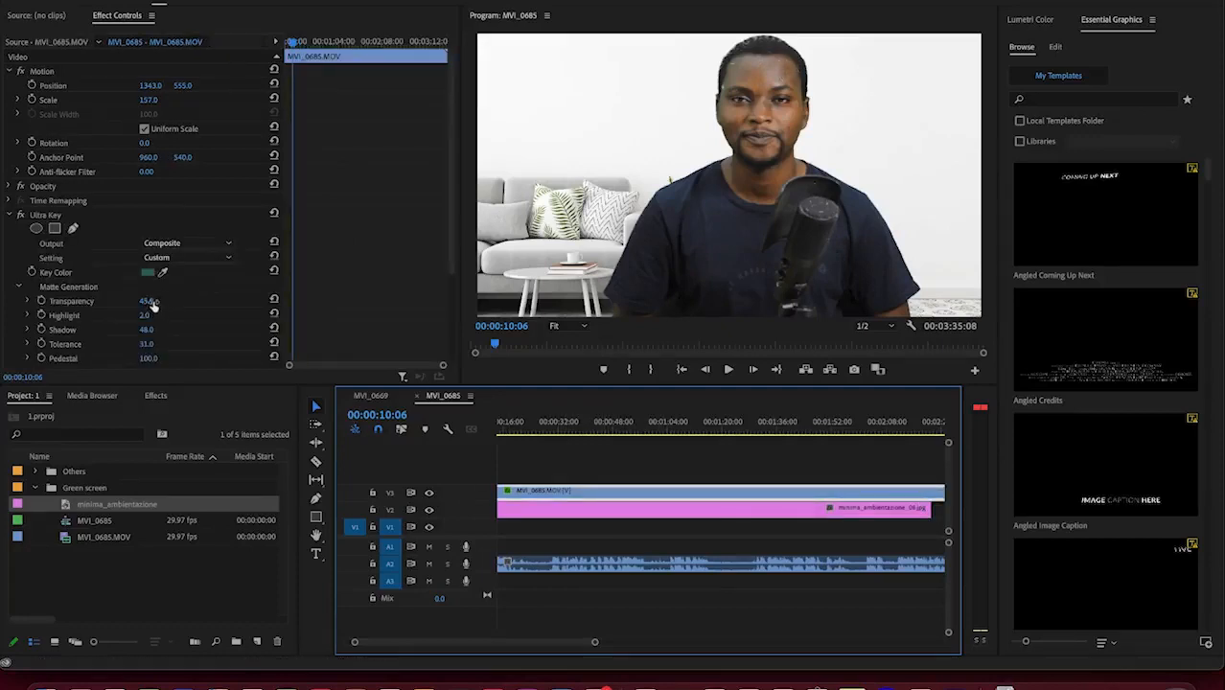
pyautogui.moveTo(152, 303); pyautogui.dragTo(143, 303)
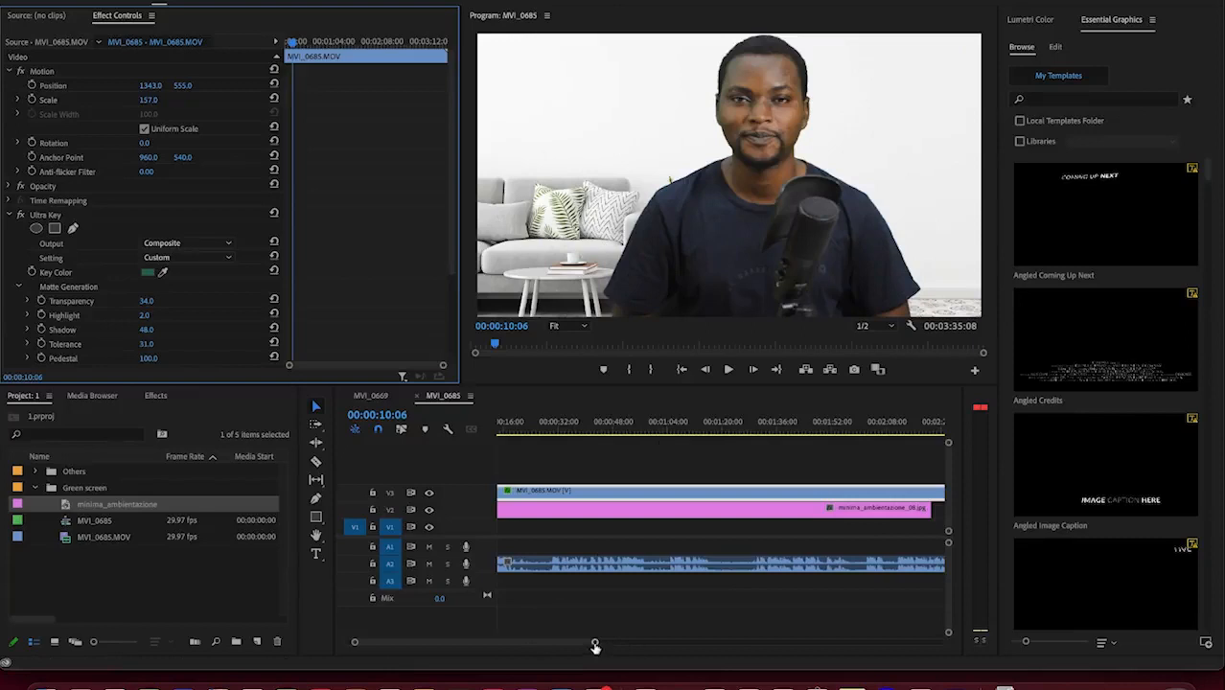
# Step: Mute track A2 and play the keyed clip over its new background
pyautogui.moveTo(595, 646)
pyautogui.mouseDown()
pyautogui.moveTo(565, 645)
pyautogui.moveTo(626, 645)
pyautogui.moveTo(550, 649)
pyautogui.mouseUp()
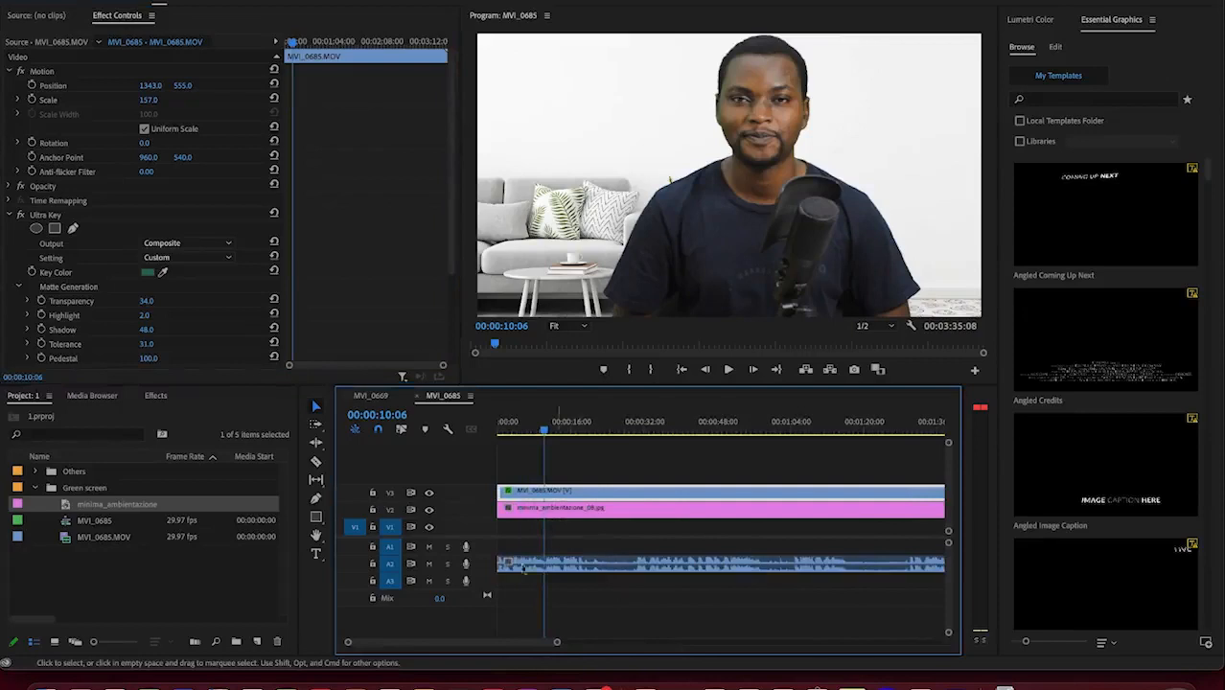
pyautogui.click(429, 563)
pyautogui.press('space')
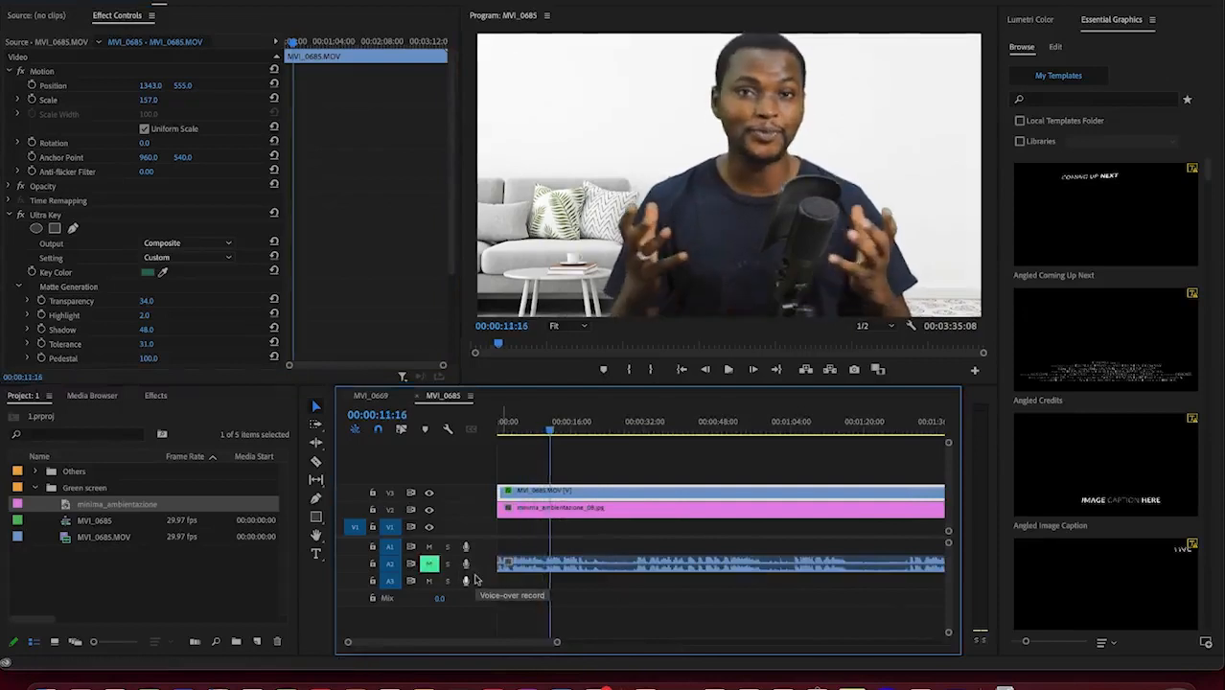
pyautogui.press('space')
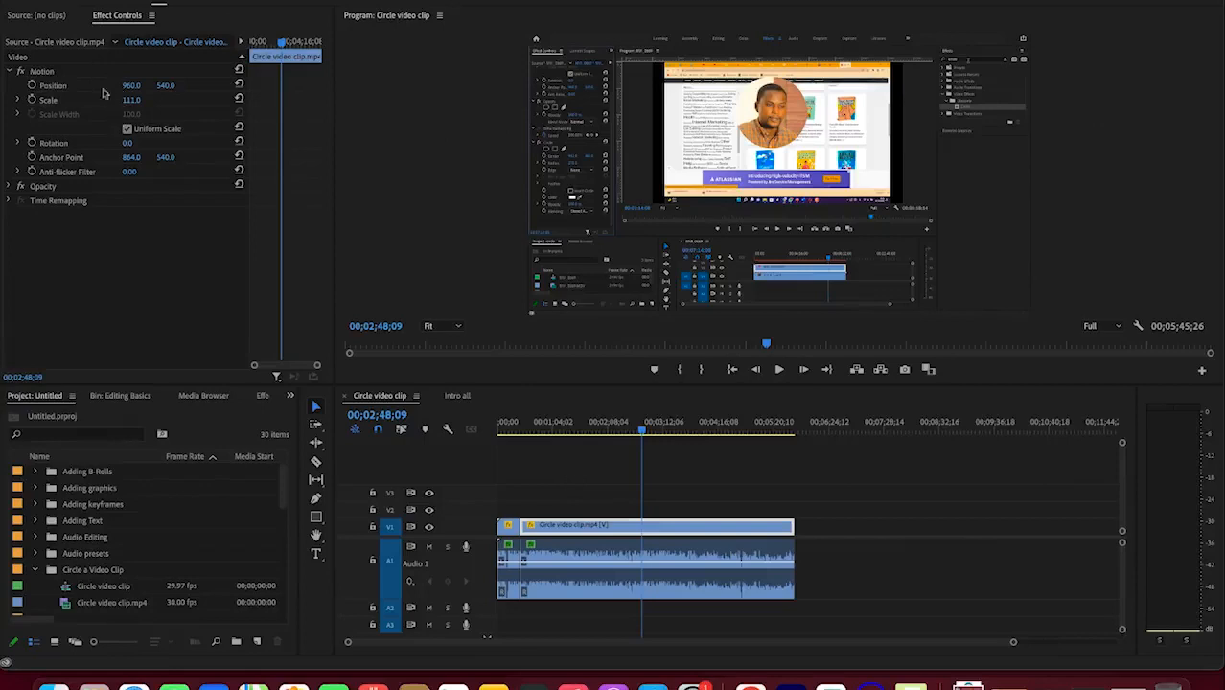
# Step: Open the Keyboard Shortcuts settings and search the commands for "add ed"
pyautogui.click(106, 75)
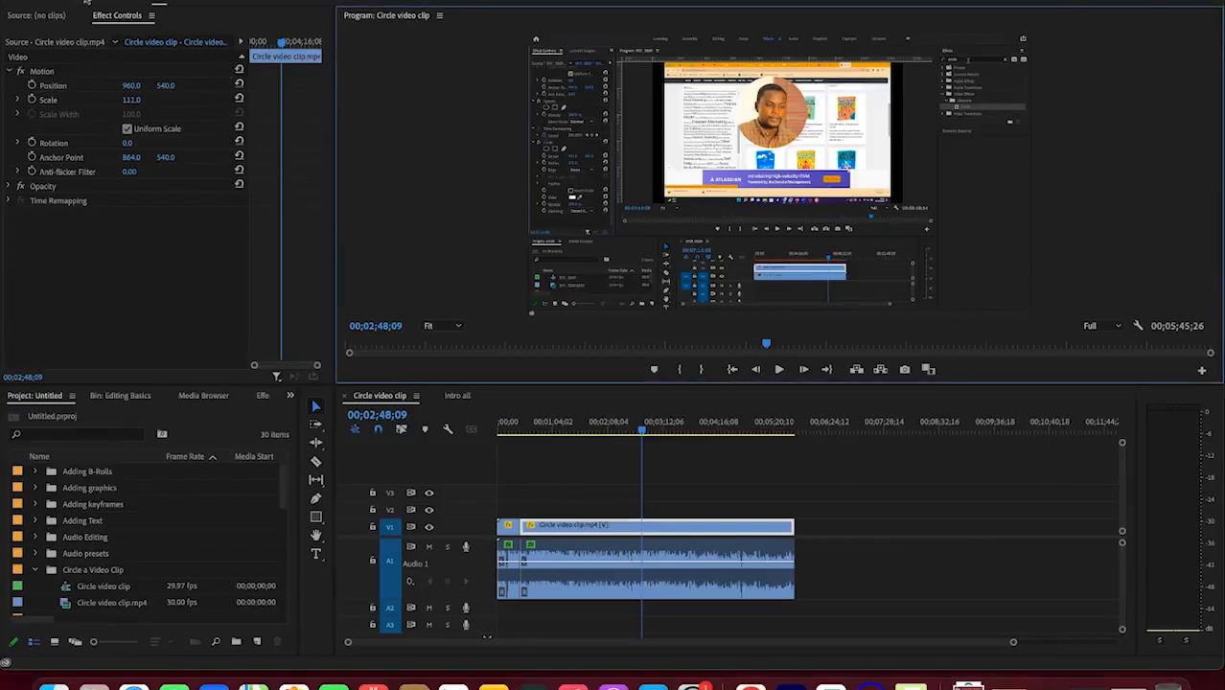
pyautogui.click(66, 8)
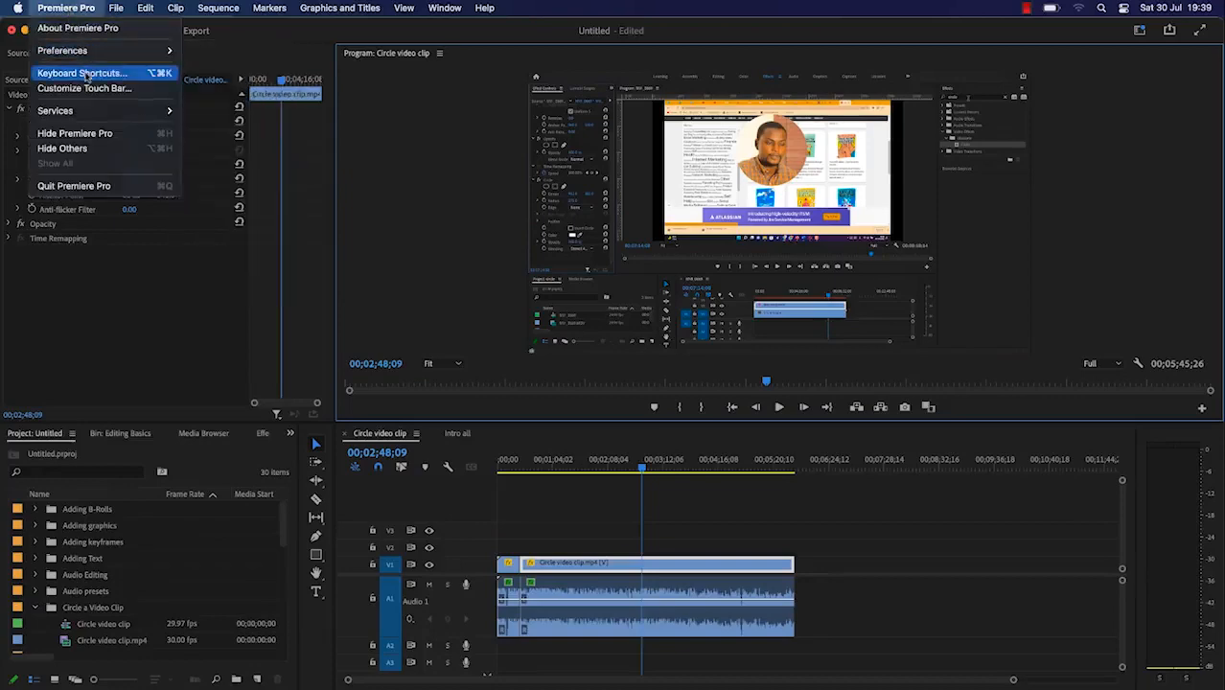
pyautogui.click(96, 74)
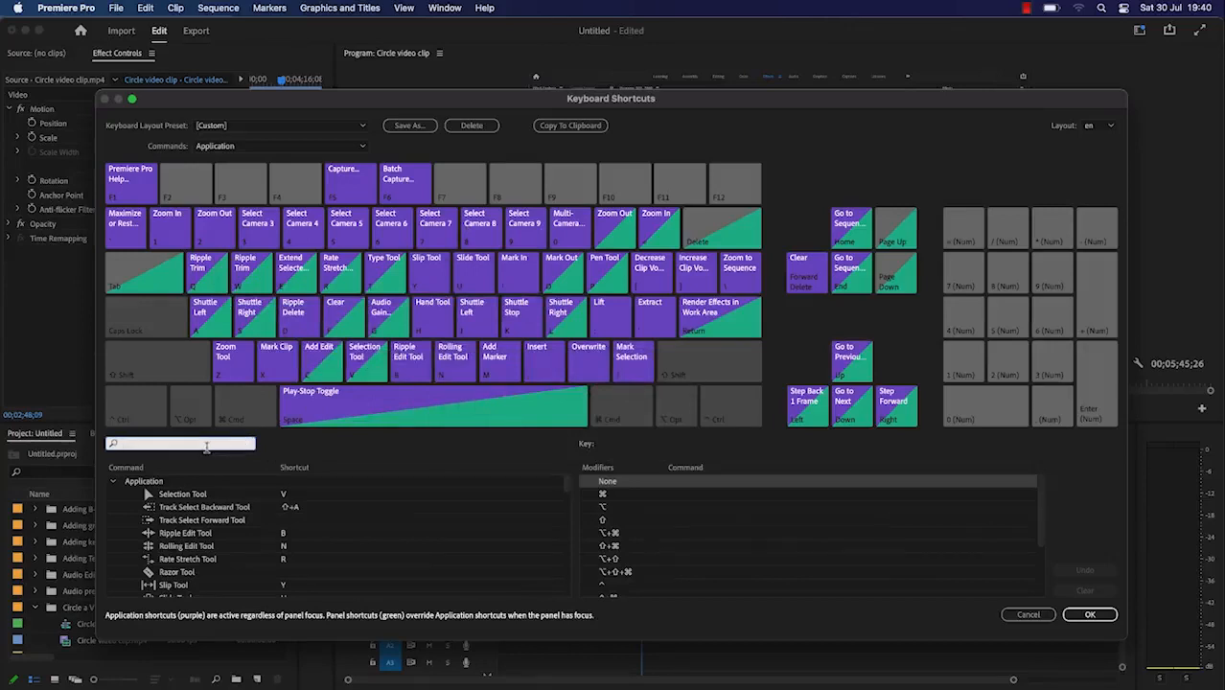
pyautogui.write('add ed')
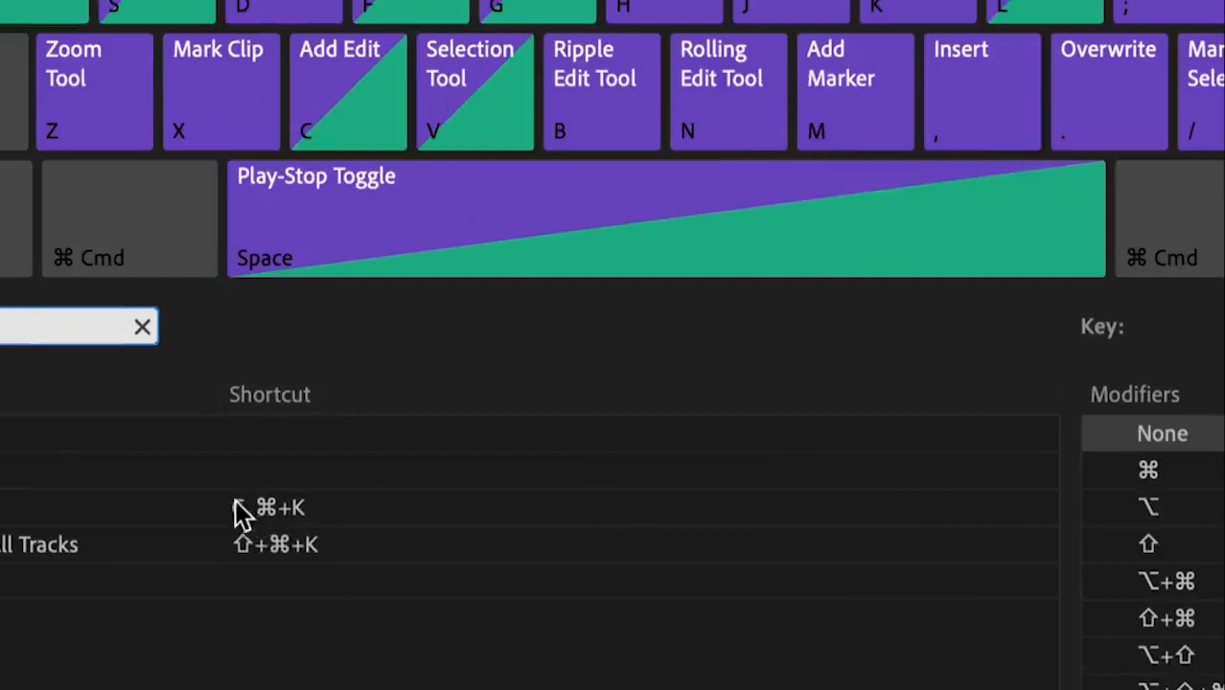
# Step: Remove the C shortcut from the Add Edit command, assign C to it again and accept the shortcut settings
pyautogui.click(352, 519)
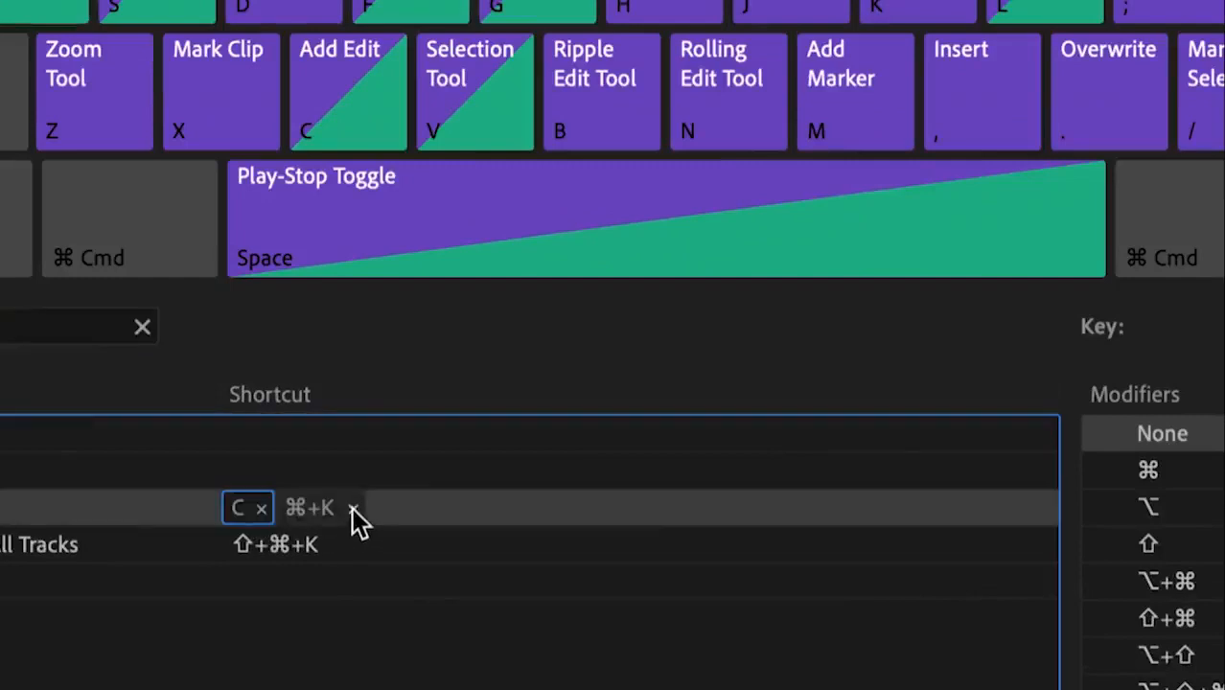
pyautogui.click(261, 509)
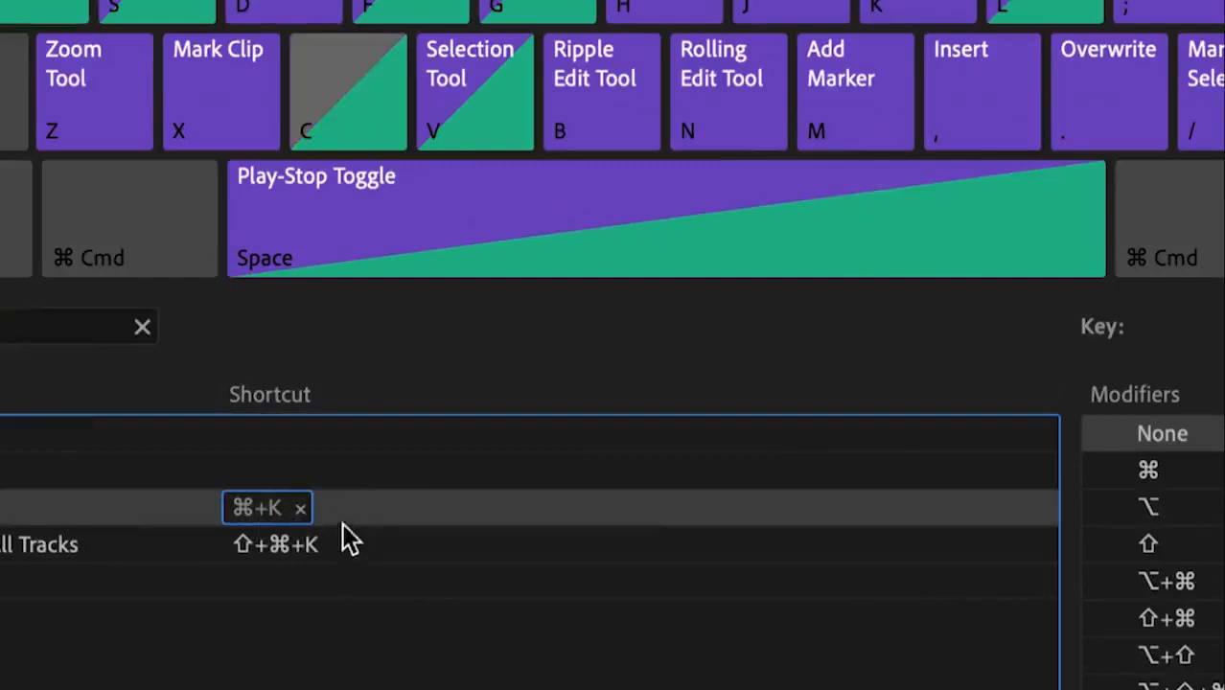
pyautogui.click(370, 508)
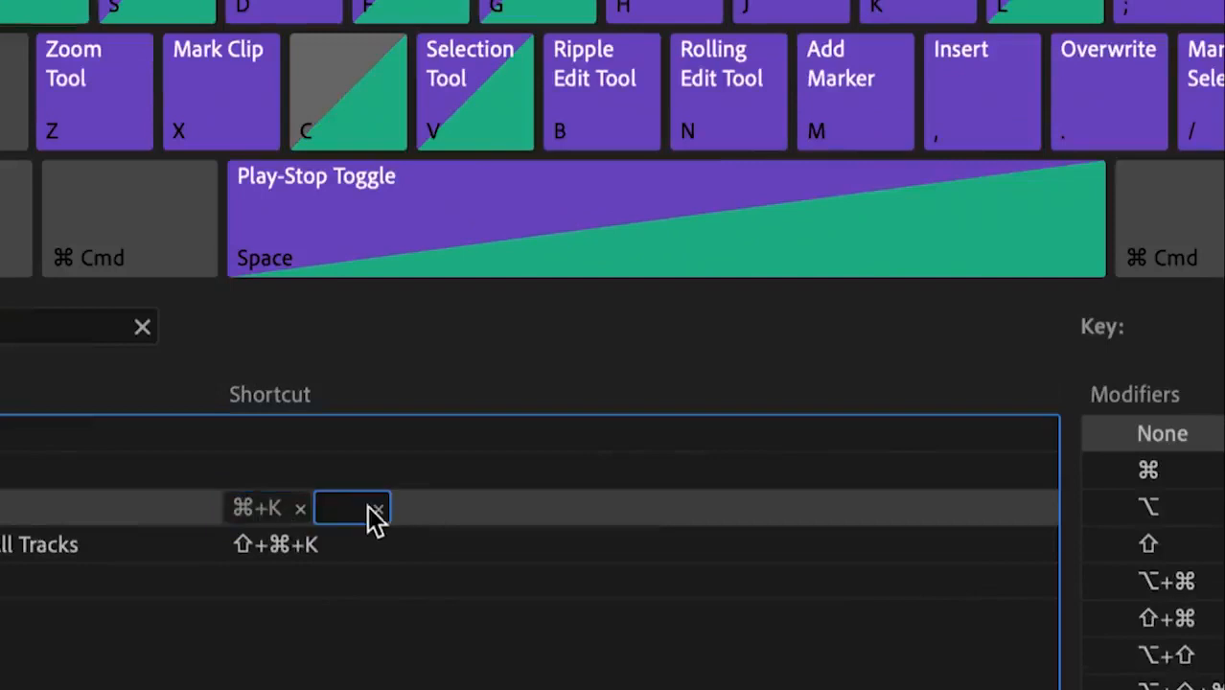
pyautogui.press('c')
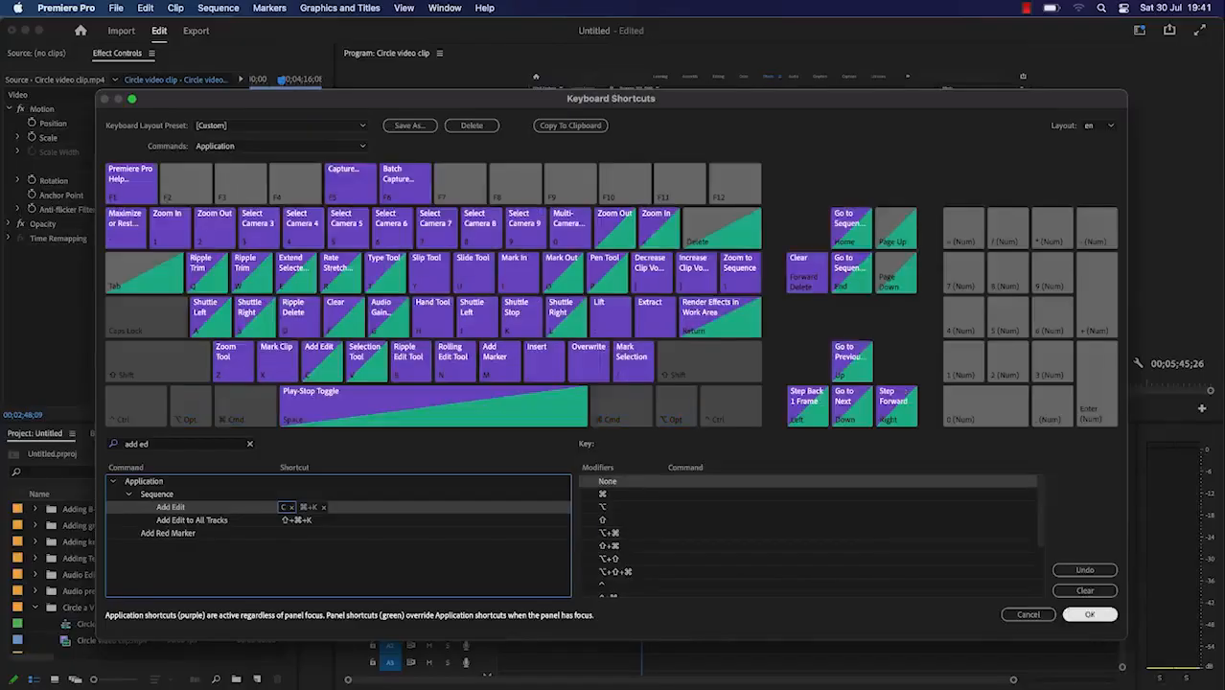
pyautogui.press('Return')
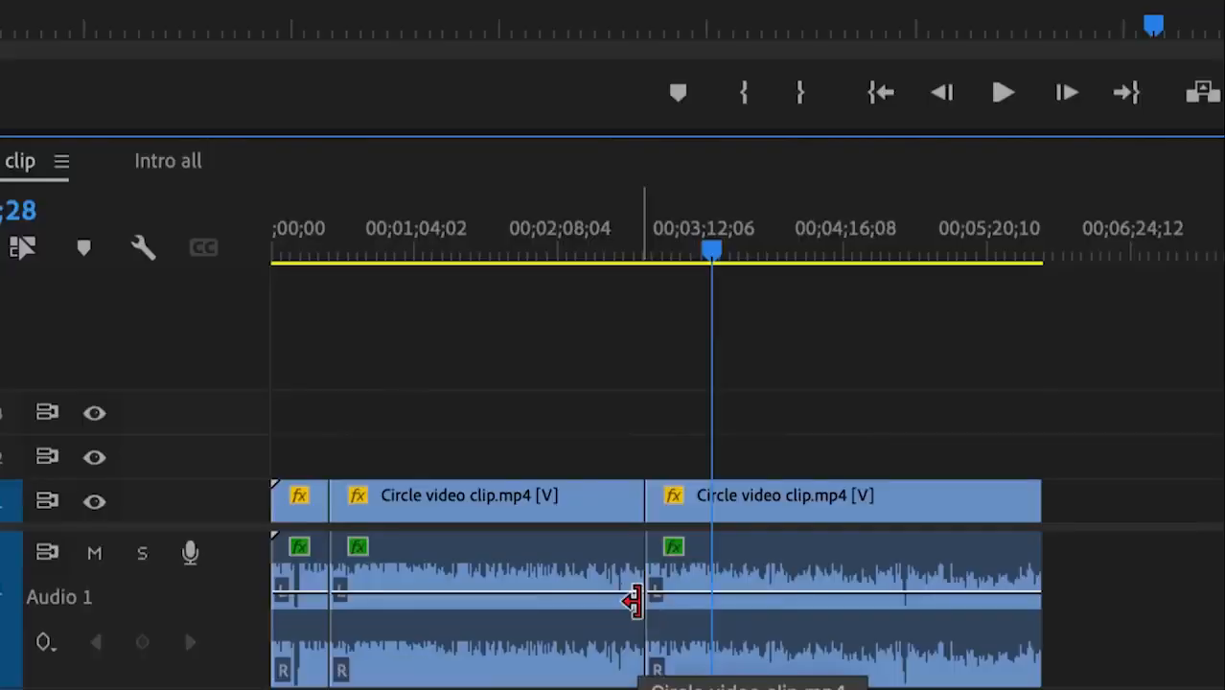
# Step: Make five more cuts through Circle video clip.mp4 with Add Edit, between about 00;01;24 and 00;04;40, including one at 00;02;10;07
pyautogui.press('super+k')
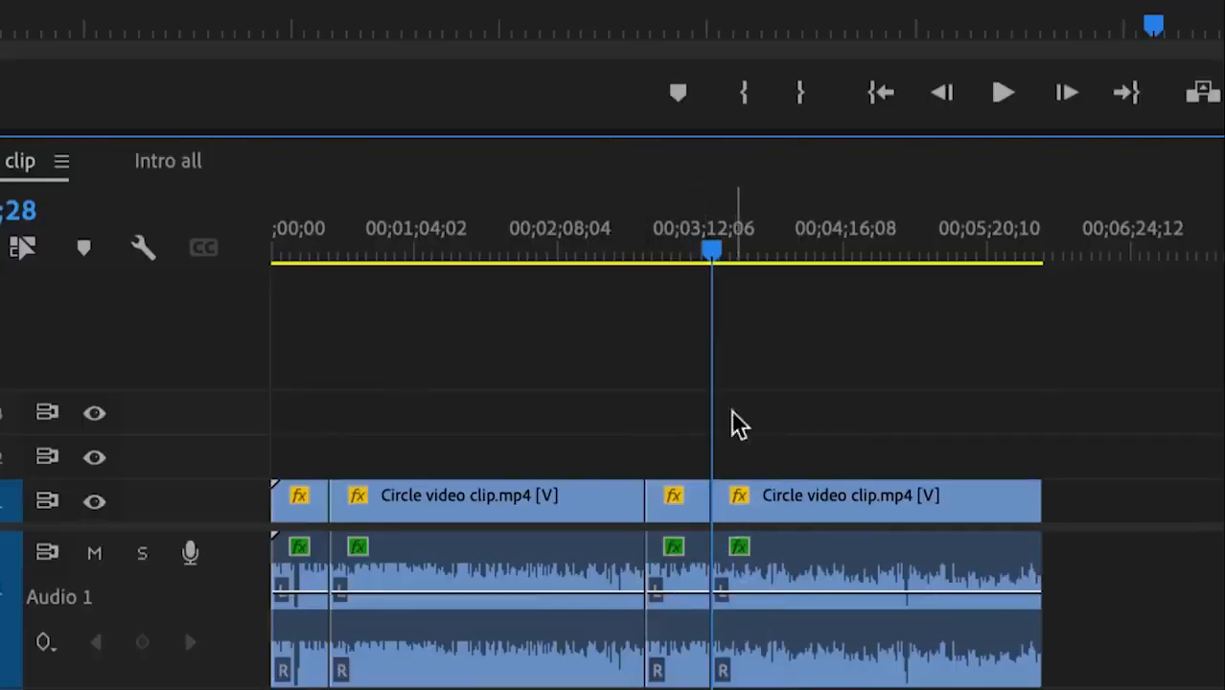
pyautogui.moveTo(719, 257); pyautogui.dragTo(899, 278)
pyautogui.press('super+k')
pyautogui.press('super+k')
pyautogui.click(465, 265)
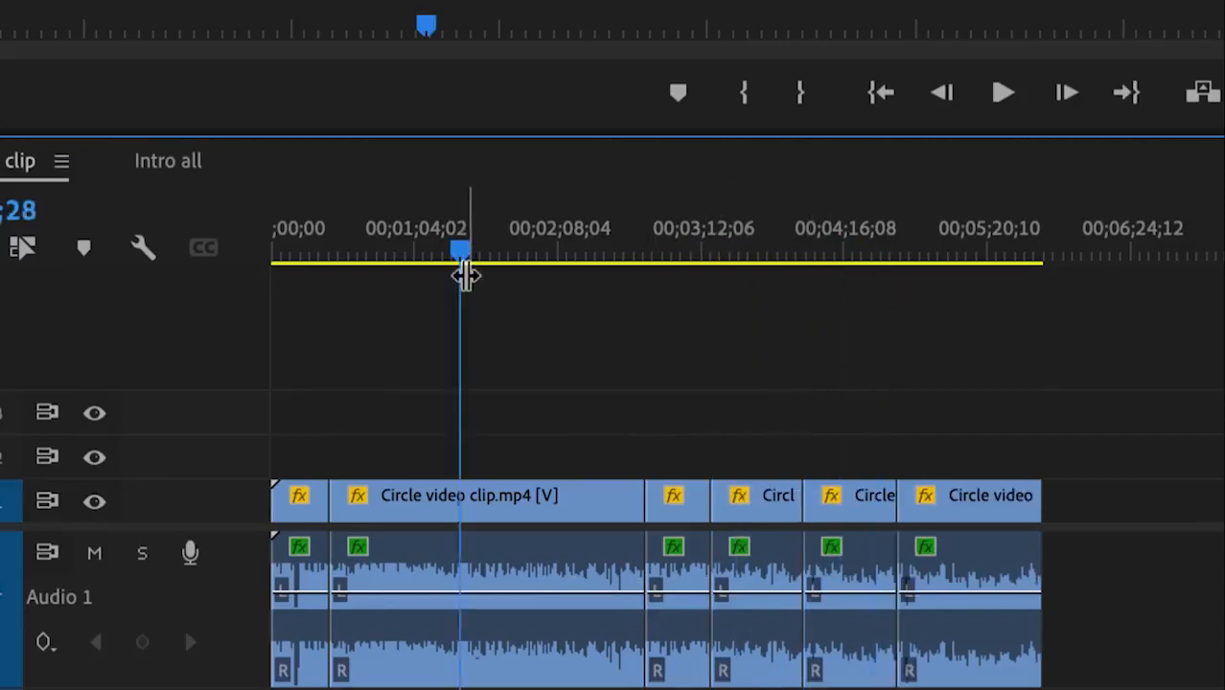
pyautogui.press('super+k')
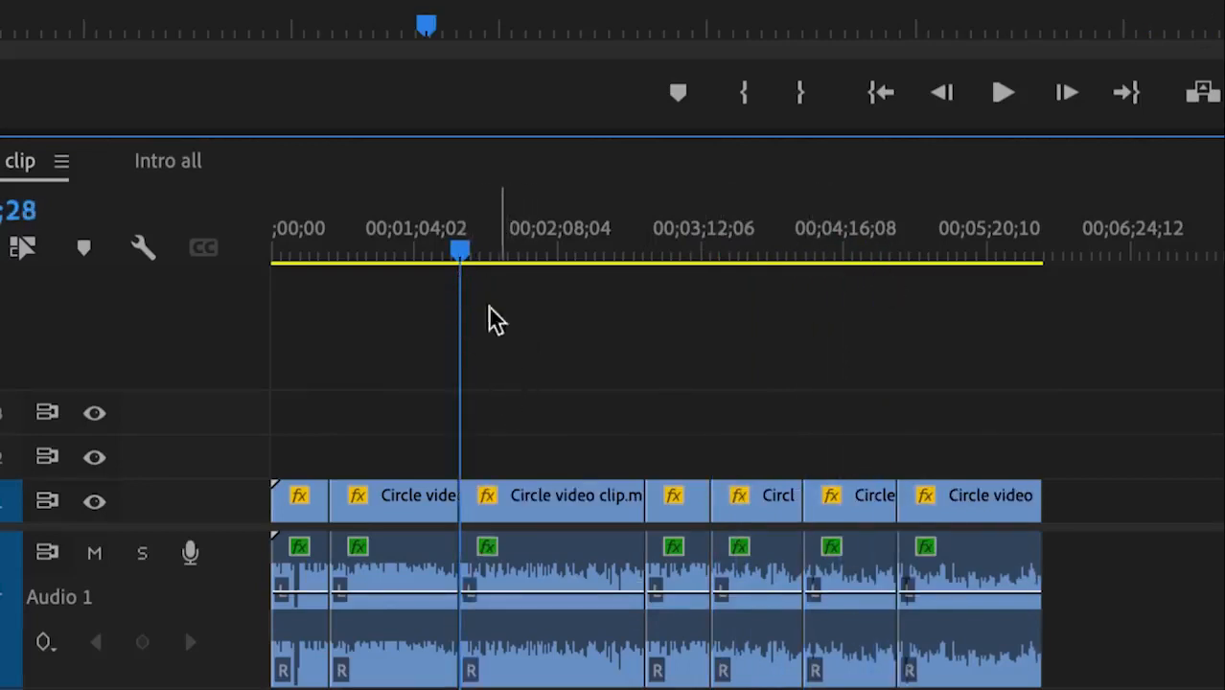
pyautogui.moveTo(461, 253); pyautogui.dragTo(542, 271)
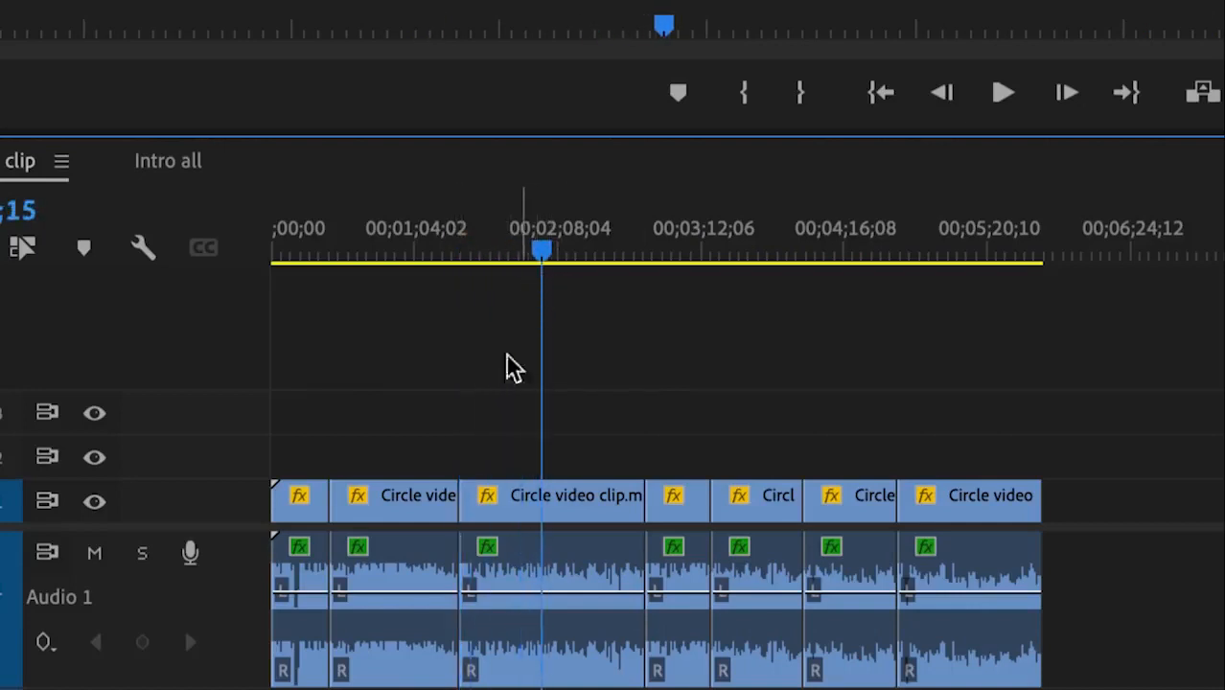
pyautogui.moveTo(542, 254); pyautogui.dragTo(564, 260)
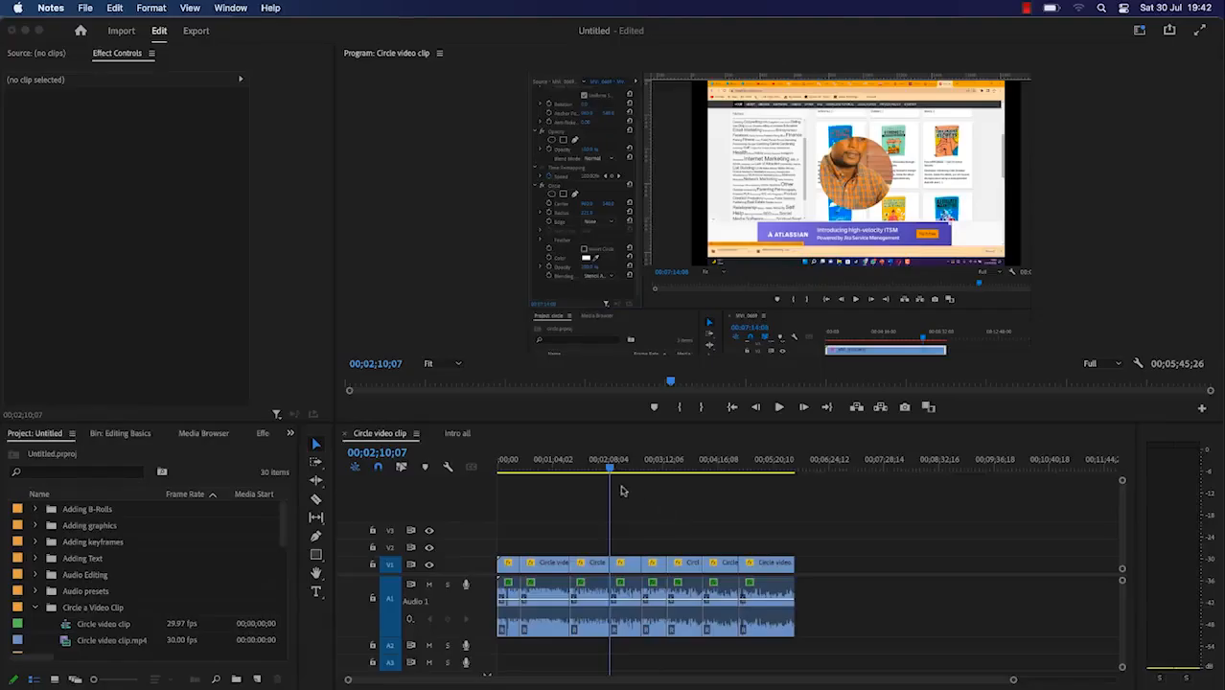
# Step: Delete the segment of Circle video clip.mp4 that starts at 00;02;10;07, without closing the gap
pyautogui.click(613, 471)
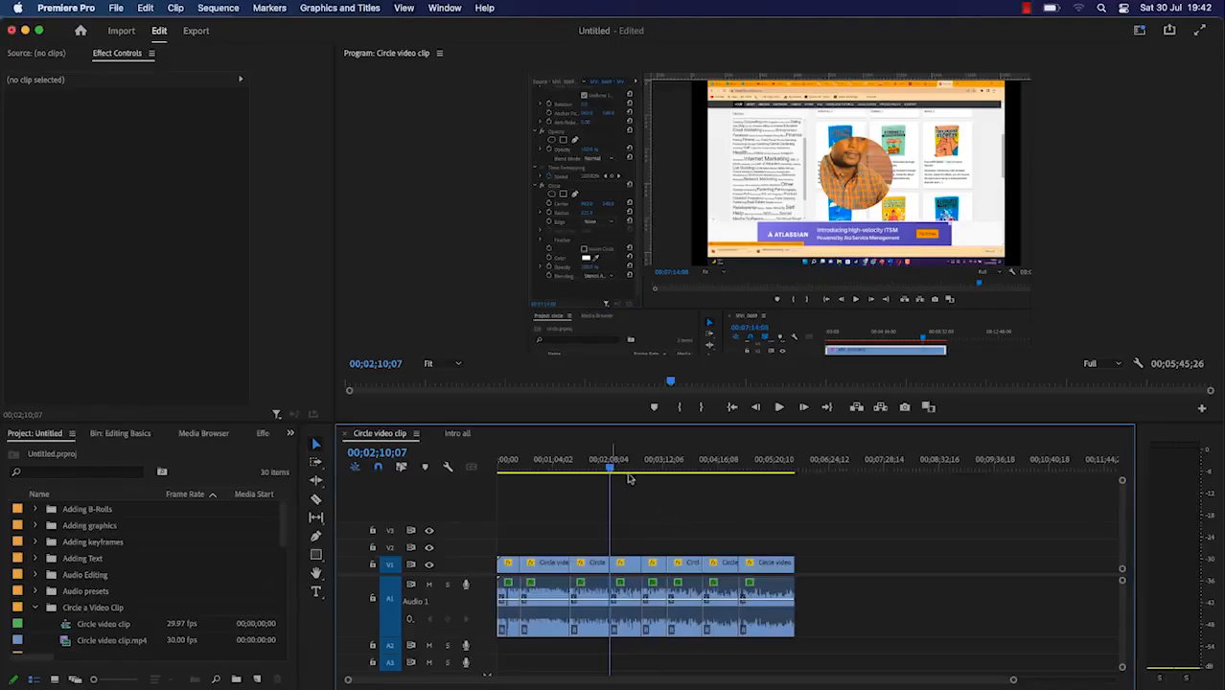
pyautogui.moveTo(611, 474); pyautogui.dragTo(618, 482)
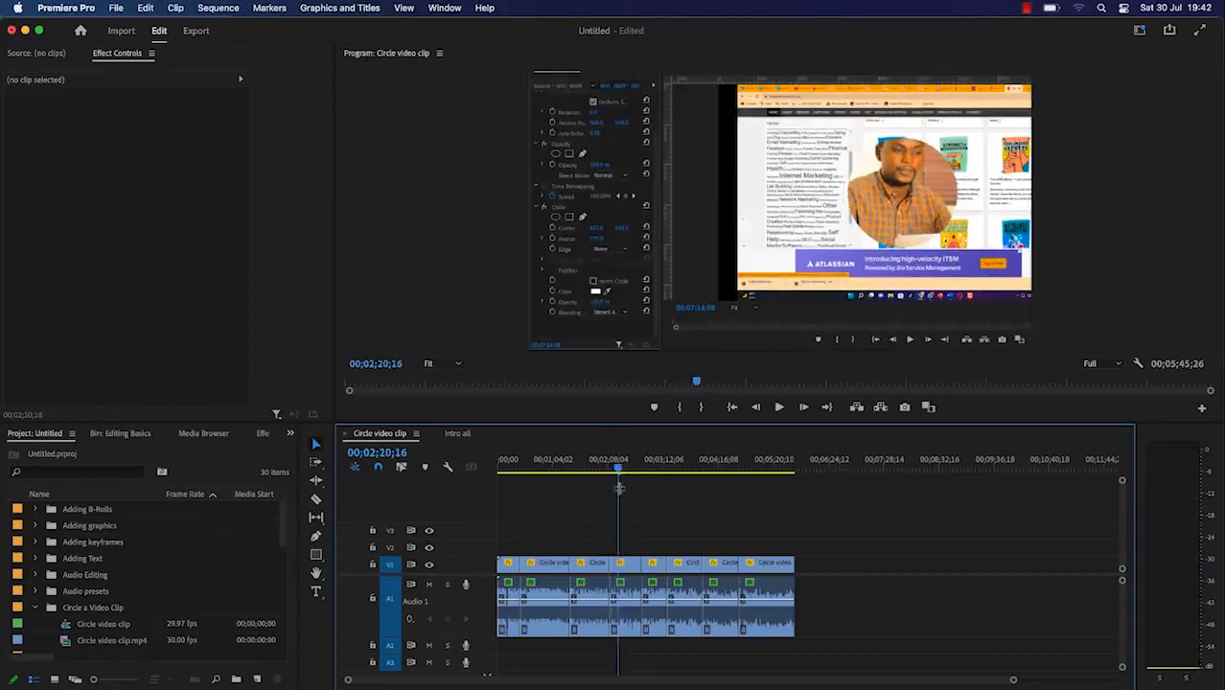
pyautogui.click(632, 596)
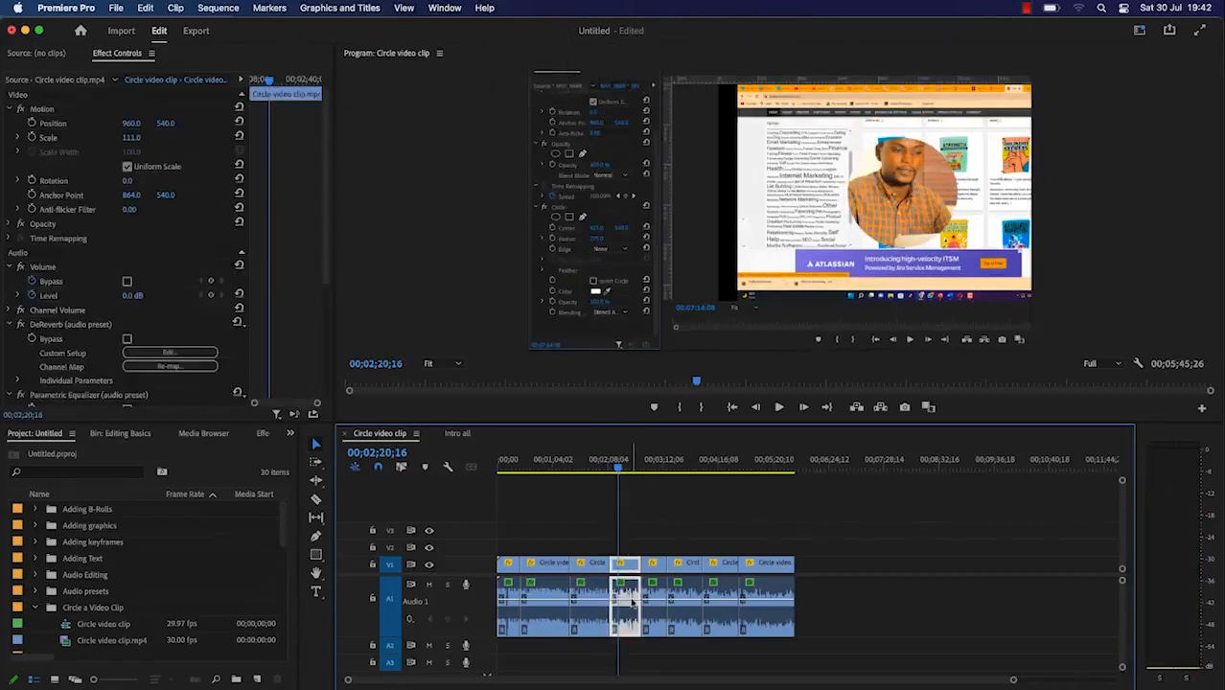
pyautogui.press('Delete')
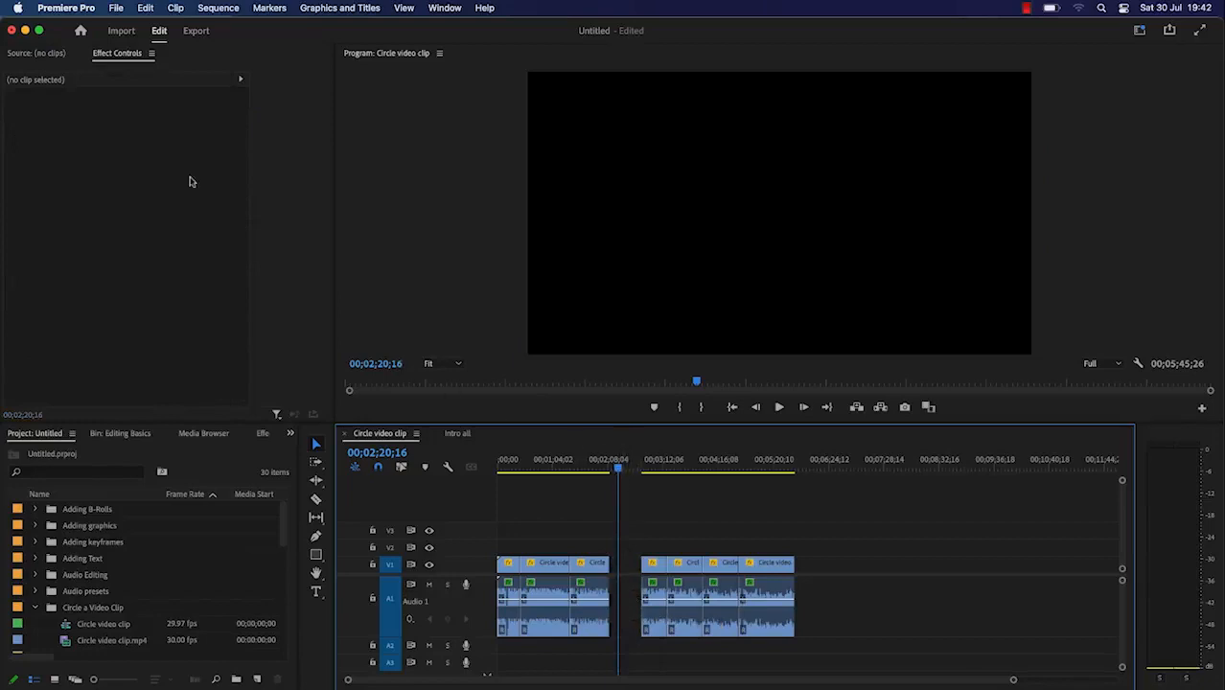
# Step: Open the Keyboard Shortcuts settings and search the commands for "clear"
pyautogui.click(76, 12)
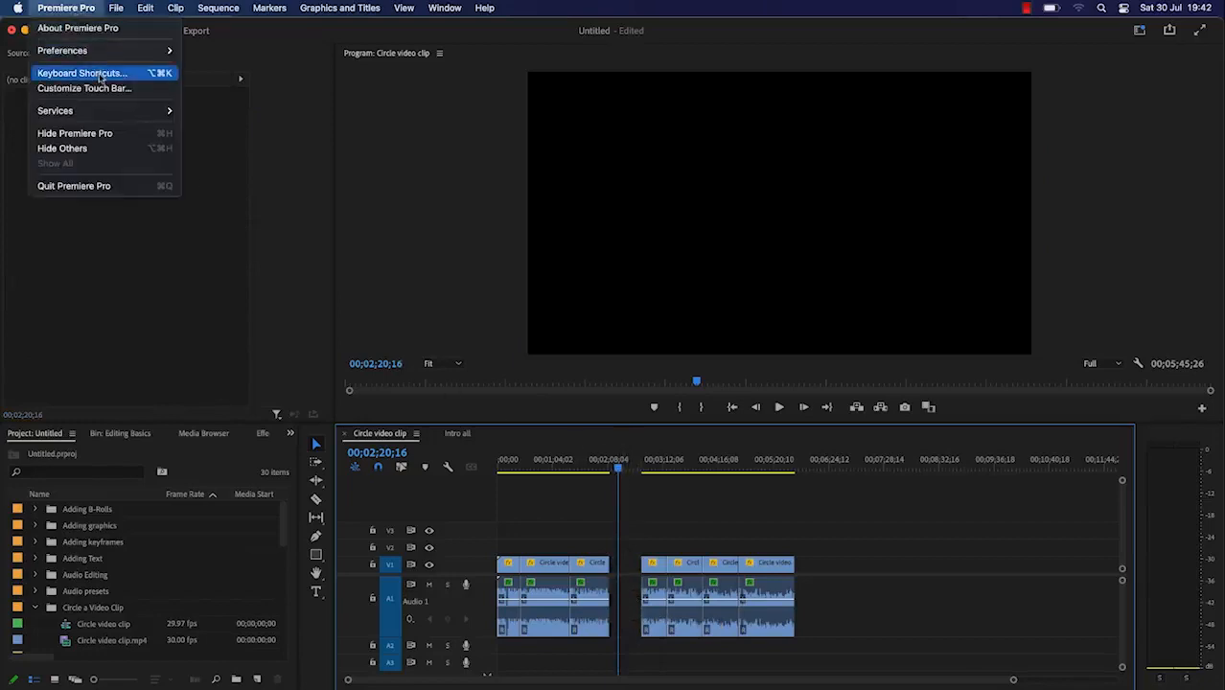
pyautogui.click(96, 73)
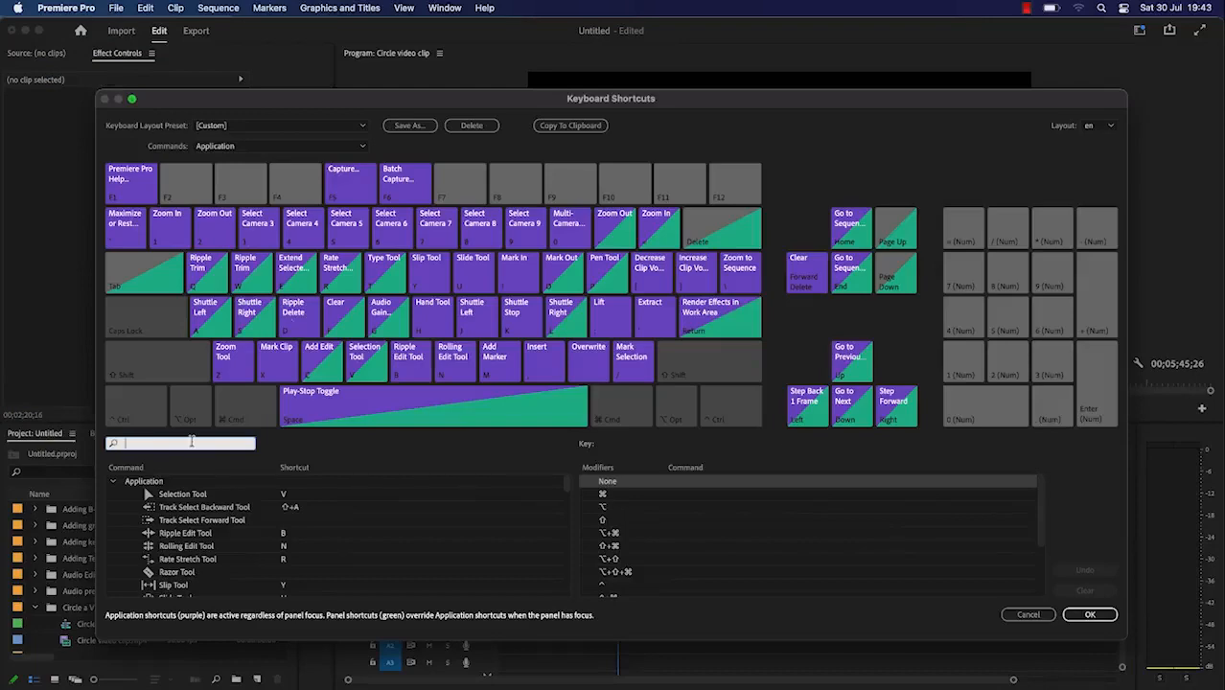
pyautogui.click(192, 442)
pyautogui.write('clear')
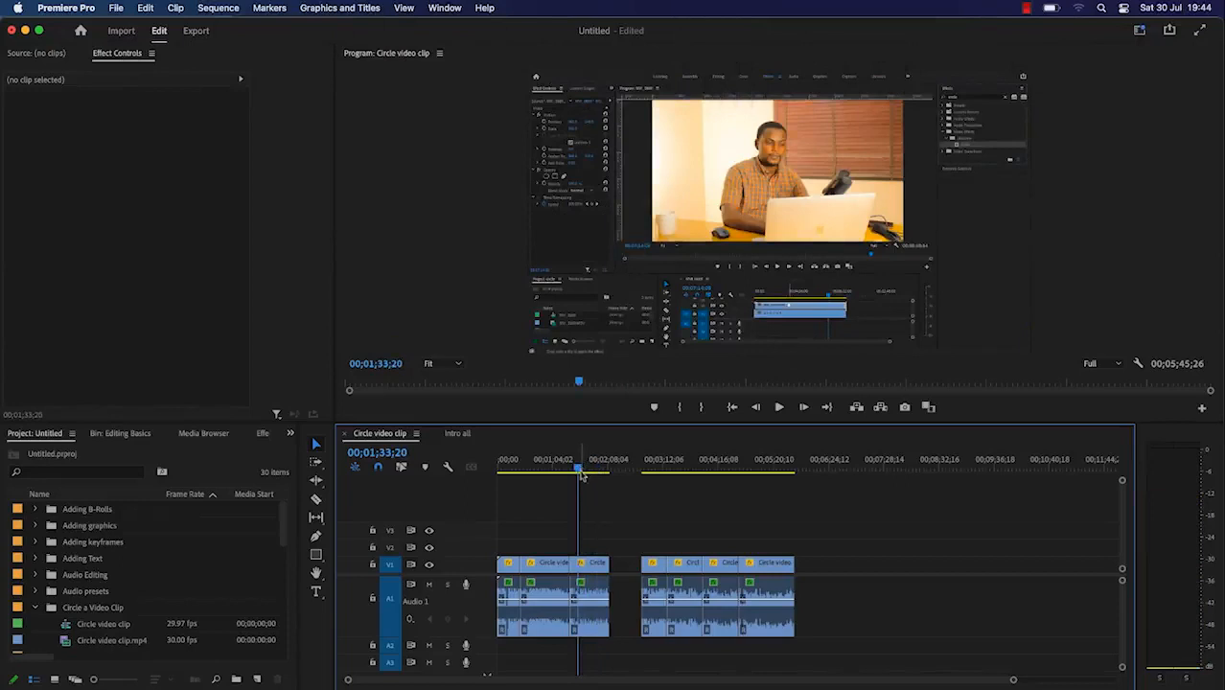
# Step: Ripple delete the segment of Circle video clip.mp4 under the playhead at 00;03;32;00, closing the gap it leaves
pyautogui.moveTo(579, 472); pyautogui.dragTo(621, 498)
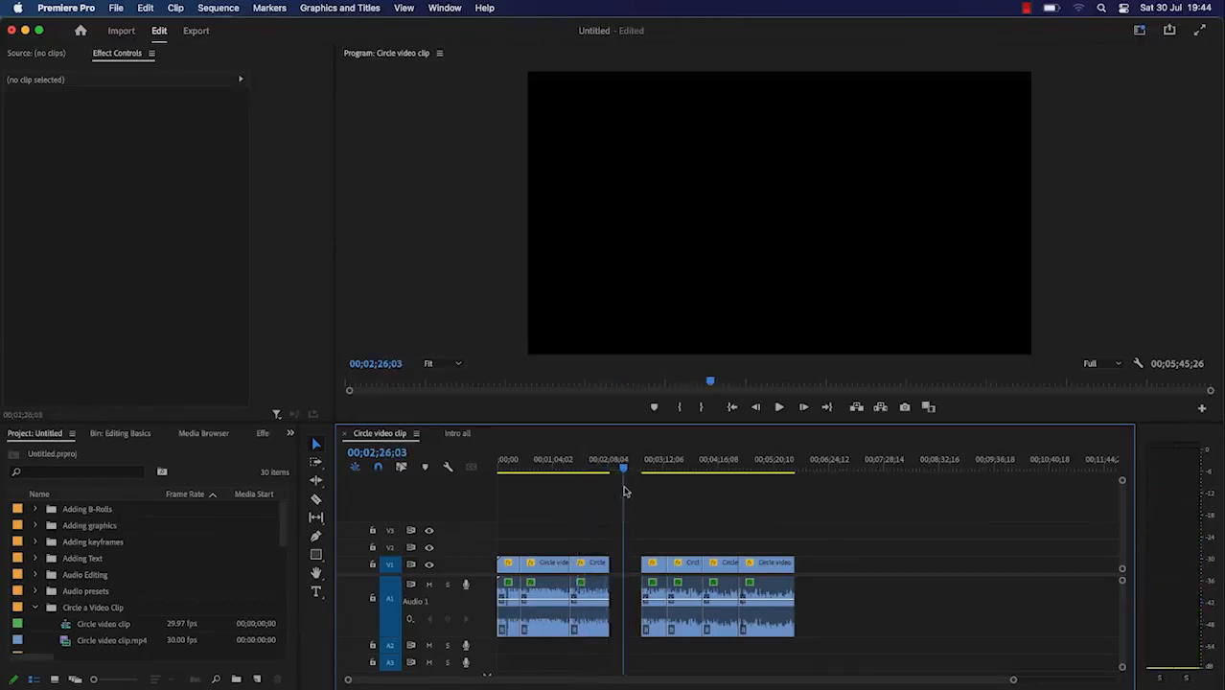
pyautogui.moveTo(623, 467); pyautogui.dragTo(679, 470)
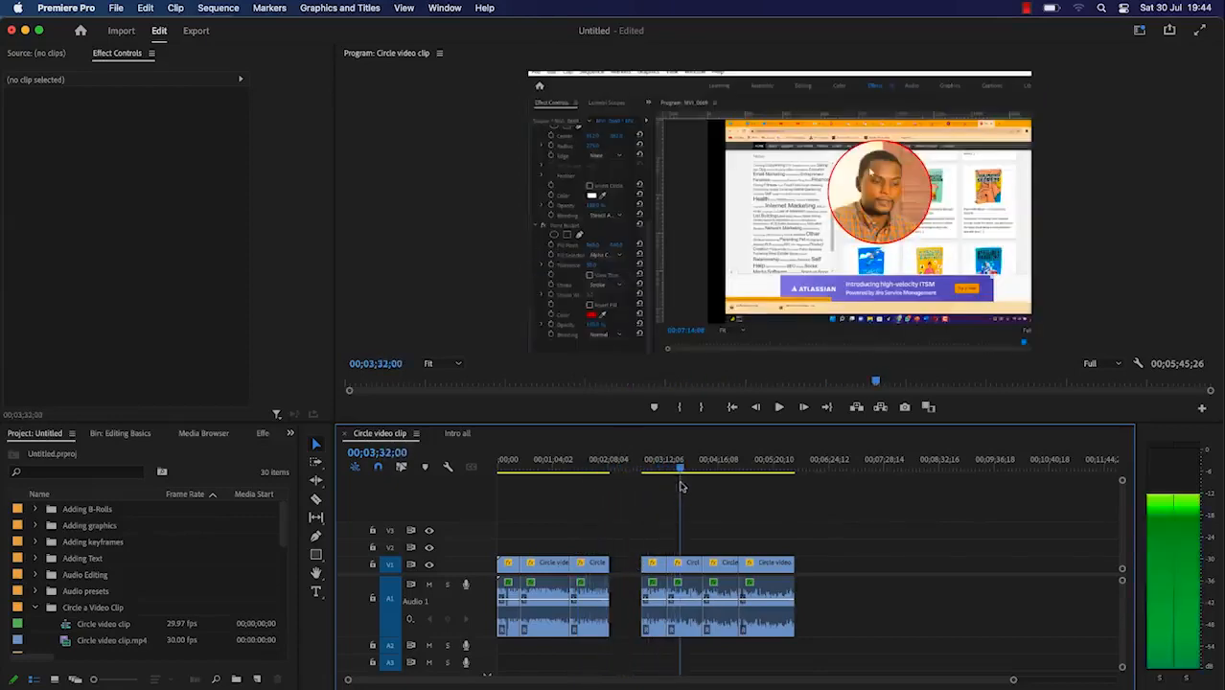
pyautogui.click(686, 594)
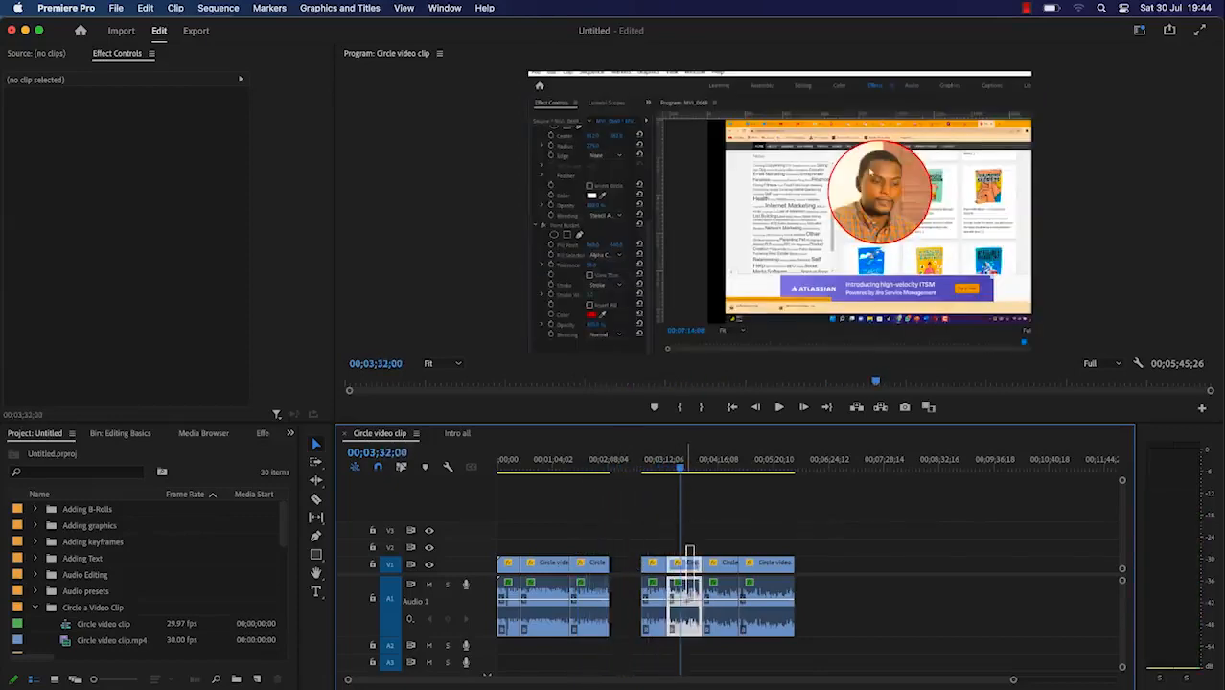
pyautogui.hotkey('shift', 'Delete')
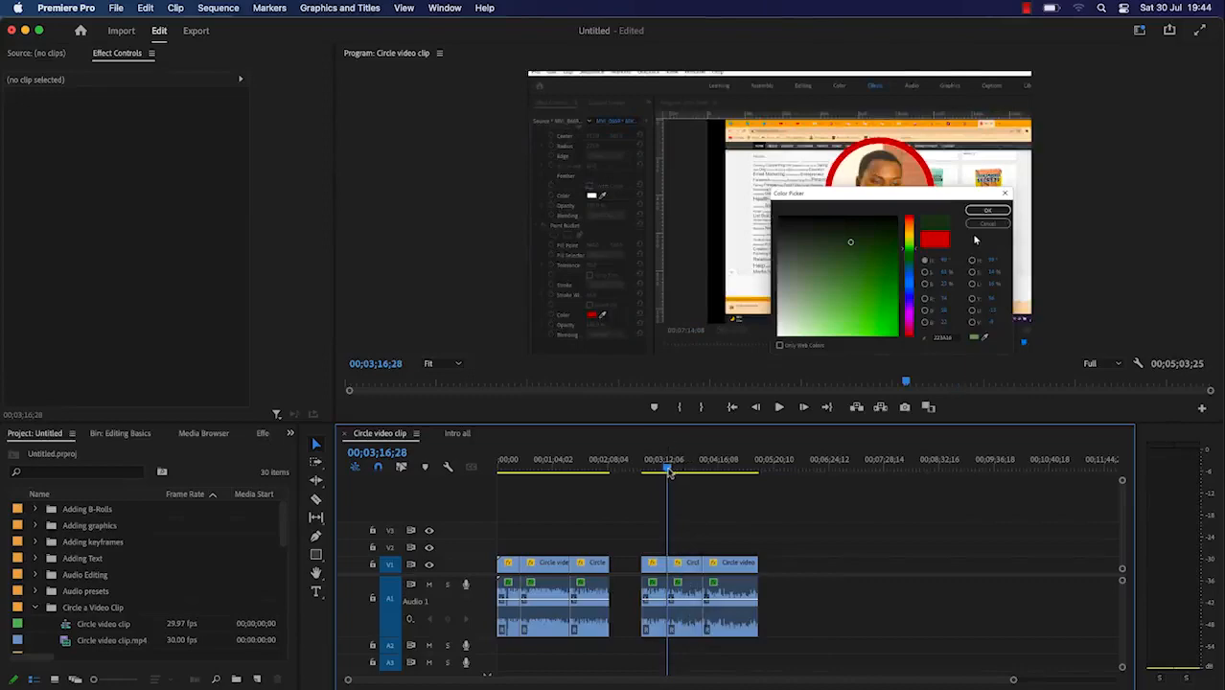
pyautogui.moveTo(669, 474); pyautogui.dragTo(680, 469)
# Step: Open the Keyboard Shortcuts settings again and look up the ripple commands by searching "rippl"
pyautogui.click(74, 8)
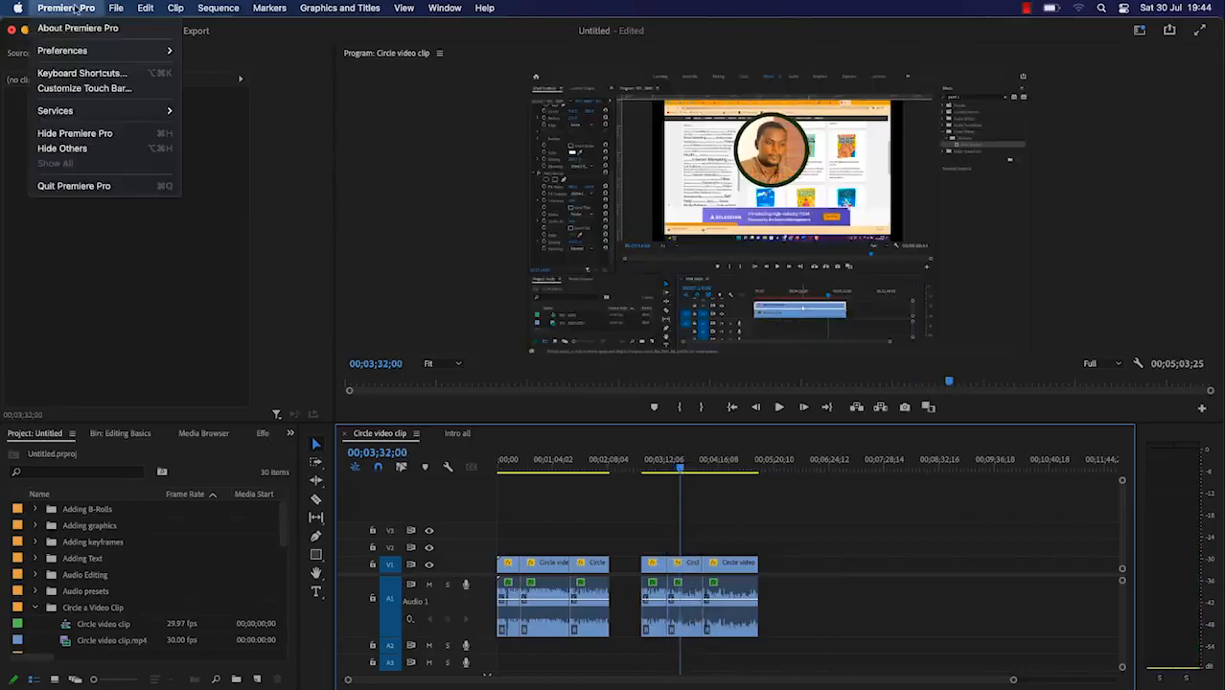
pyautogui.click(81, 74)
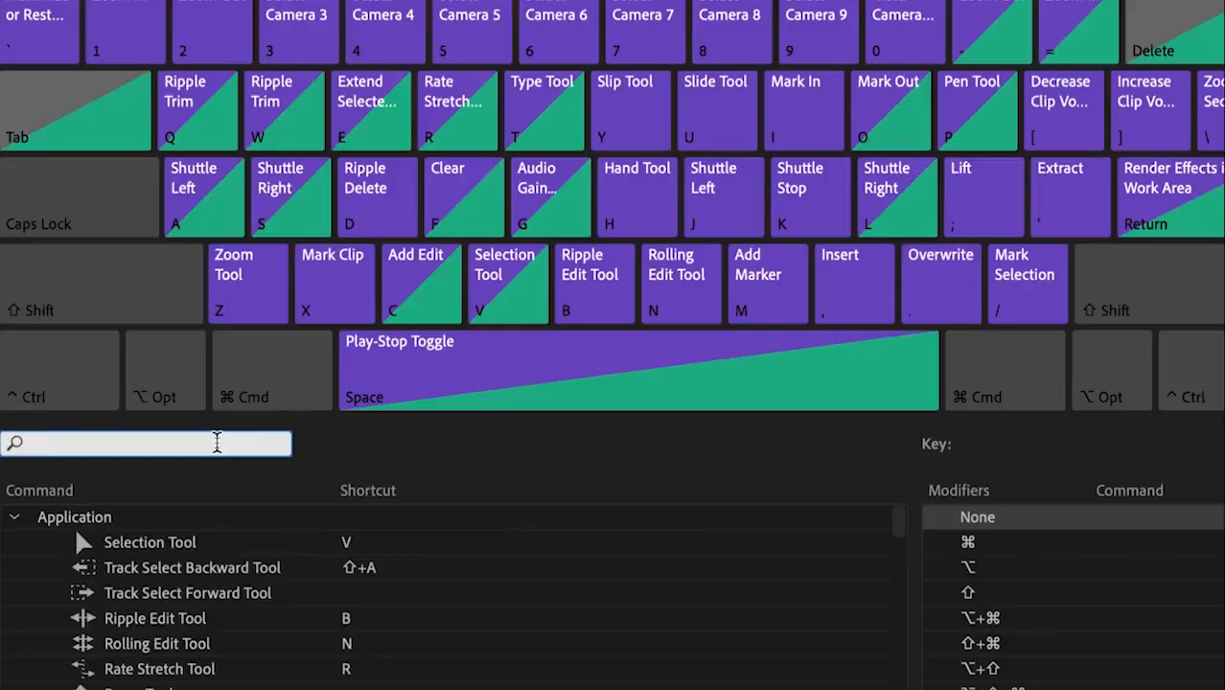
pyautogui.write('rippl')
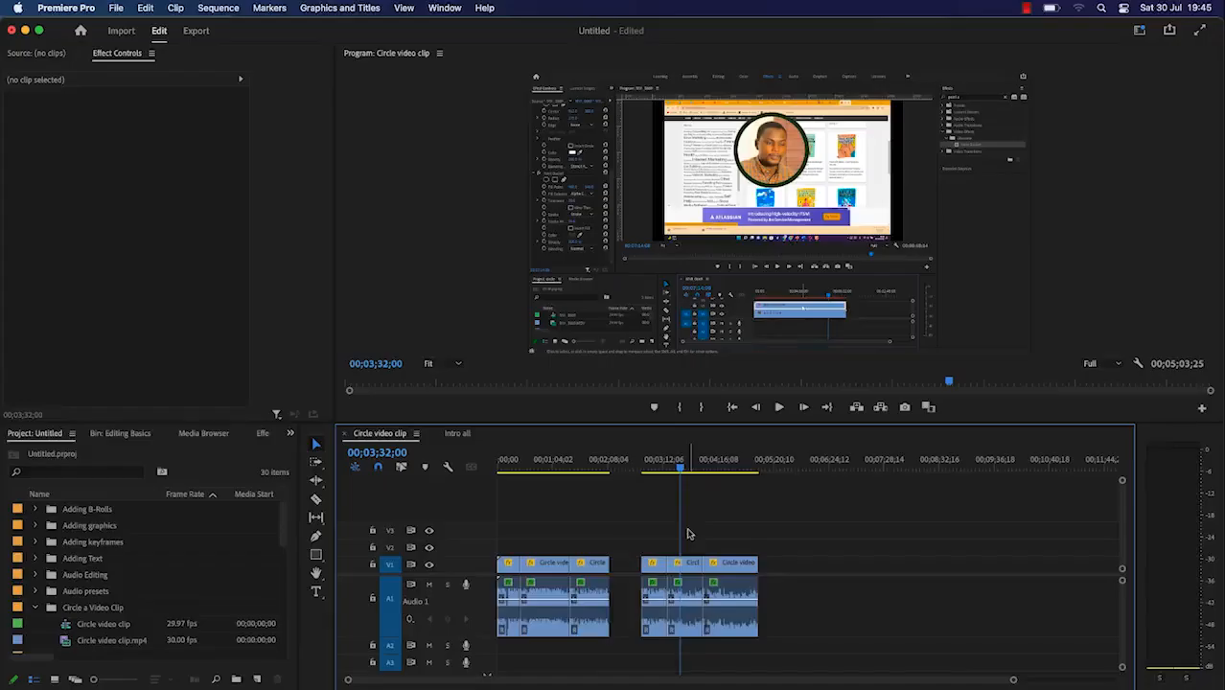
# Step: Ripple delete the segment that now occupies 00;03;32;00 in the Circle video clip sequence
pyautogui.click(690, 611)
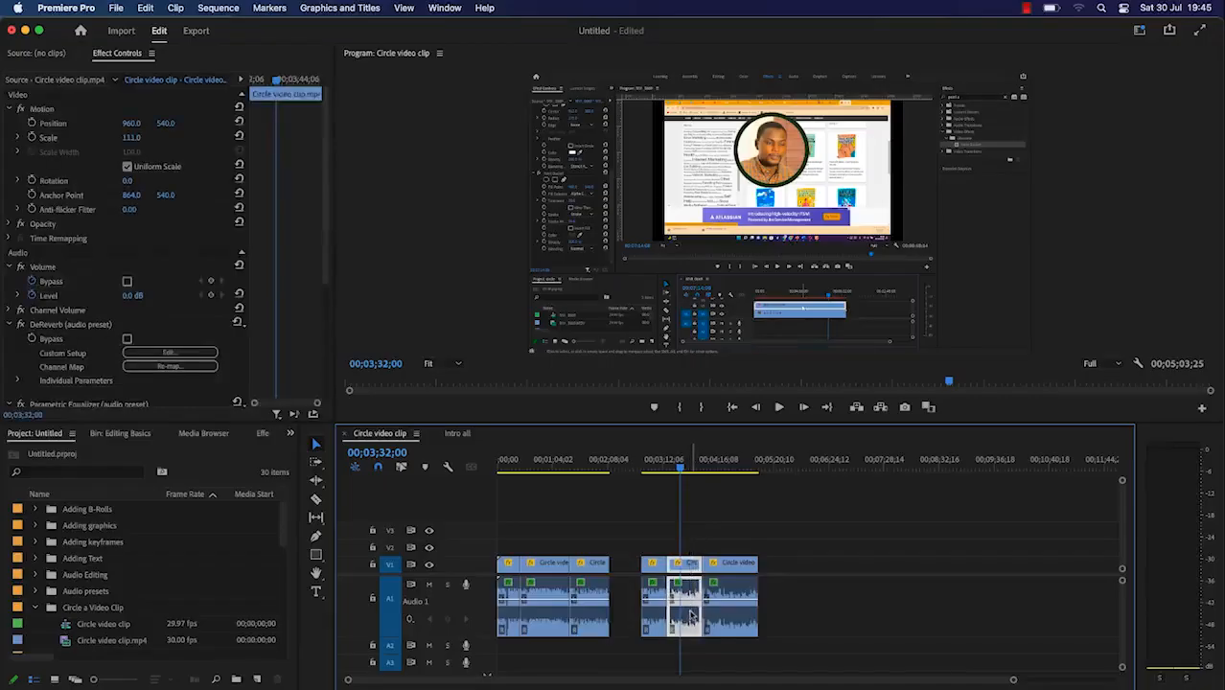
pyautogui.hotkey('shift', 'Delete')
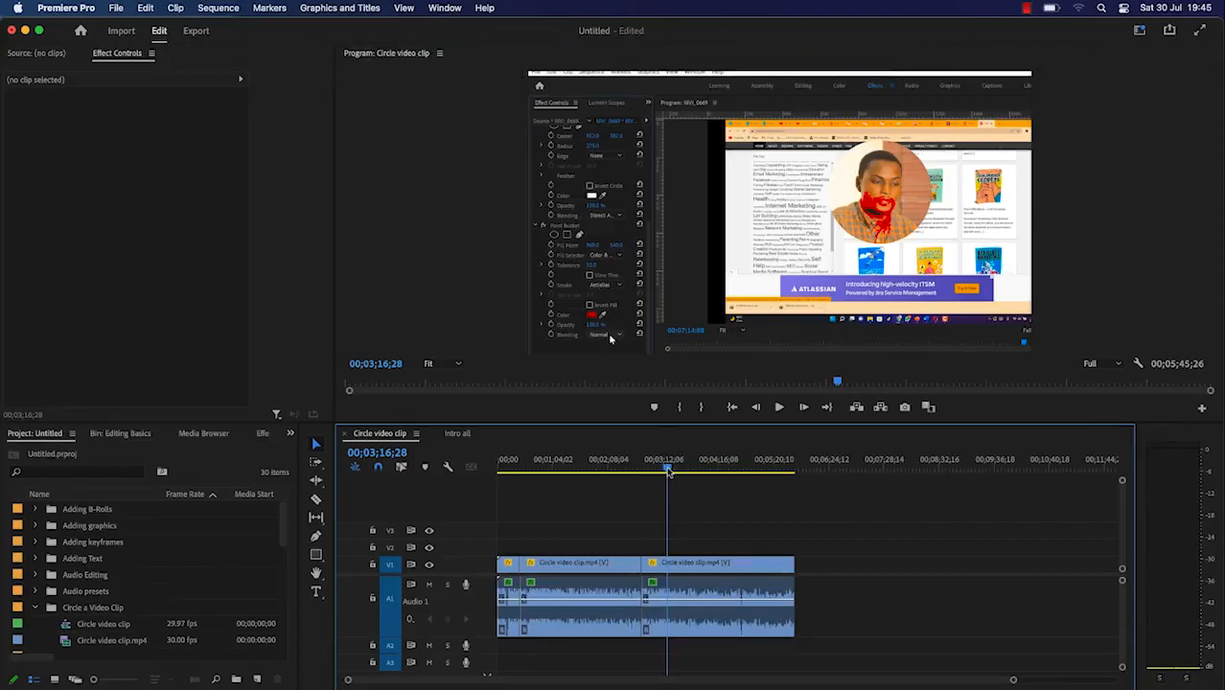
# Step: Ripple trim the end of the last Circle video clip.mp4 segment back to the playhead at 00;04;26;24
pyautogui.moveTo(668, 470); pyautogui.dragTo(728, 486)
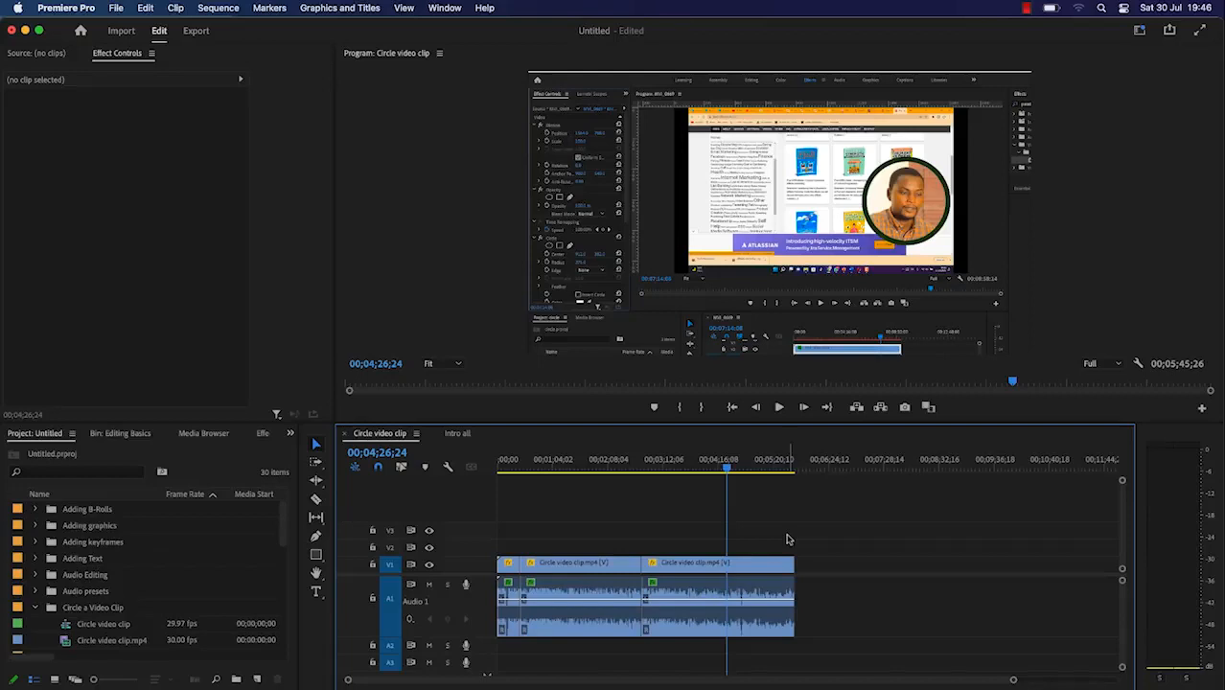
pyautogui.press('w')
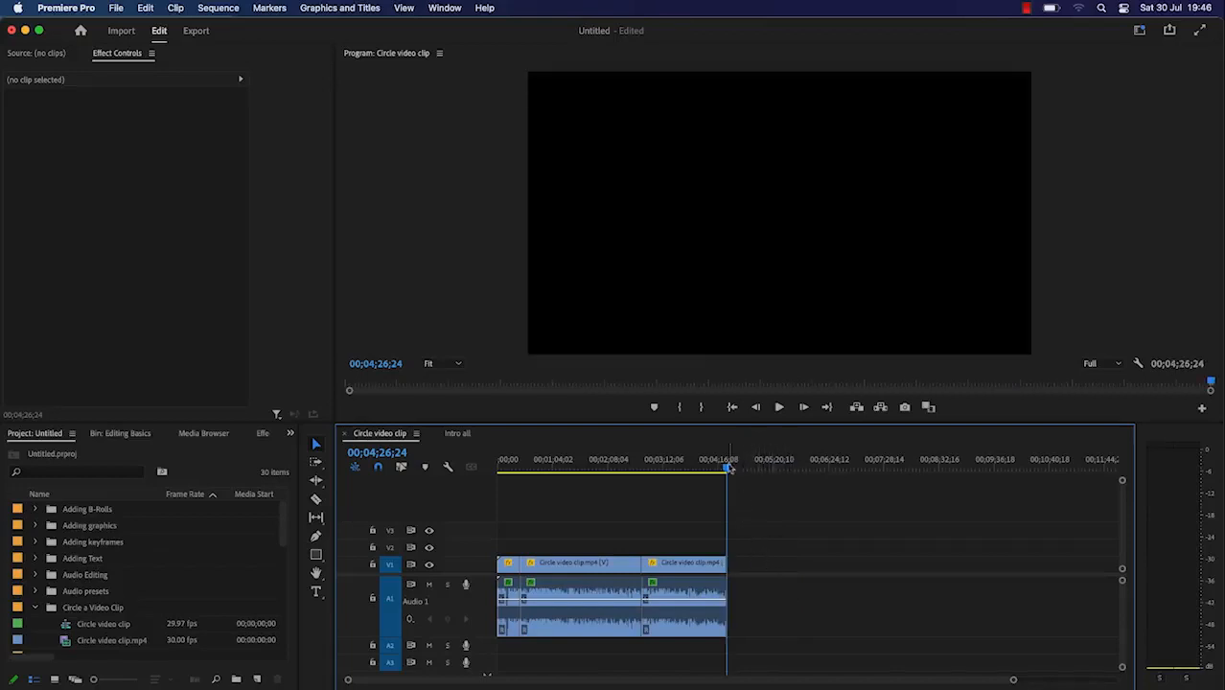
pyautogui.moveTo(727, 468); pyautogui.dragTo(710, 476)
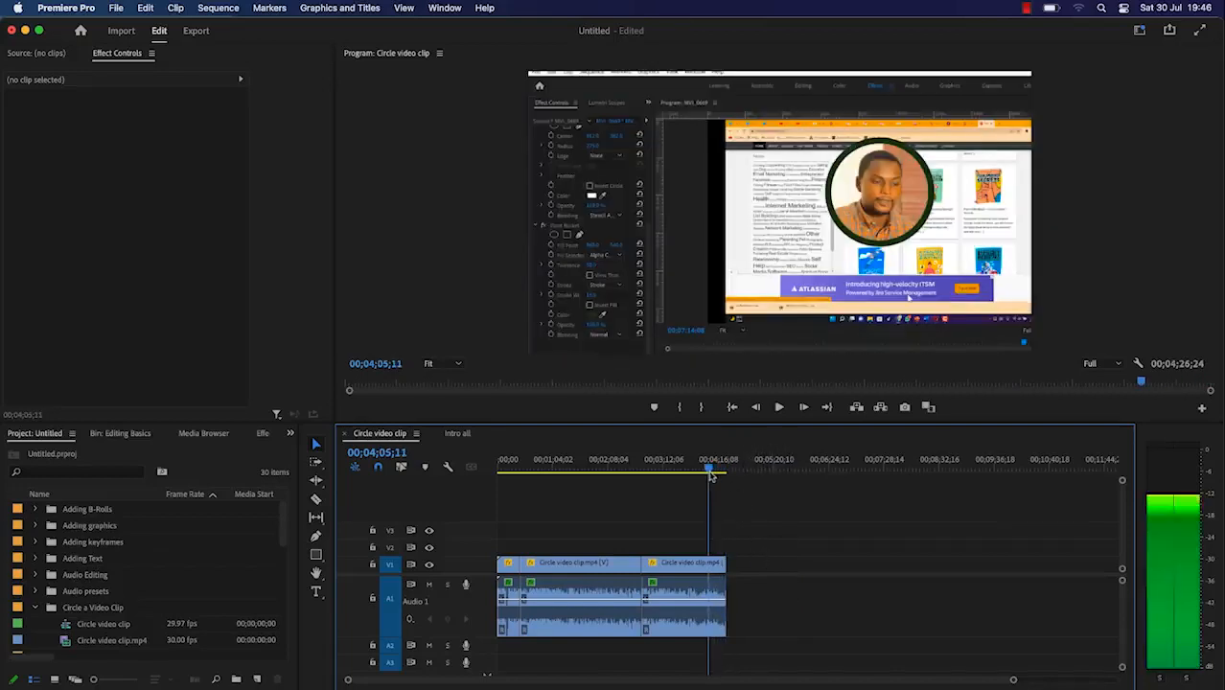
# Step: Look up the ripple trim commands in the Keyboard Shortcuts settings by searching "ripple"
pyautogui.click(74, 8)
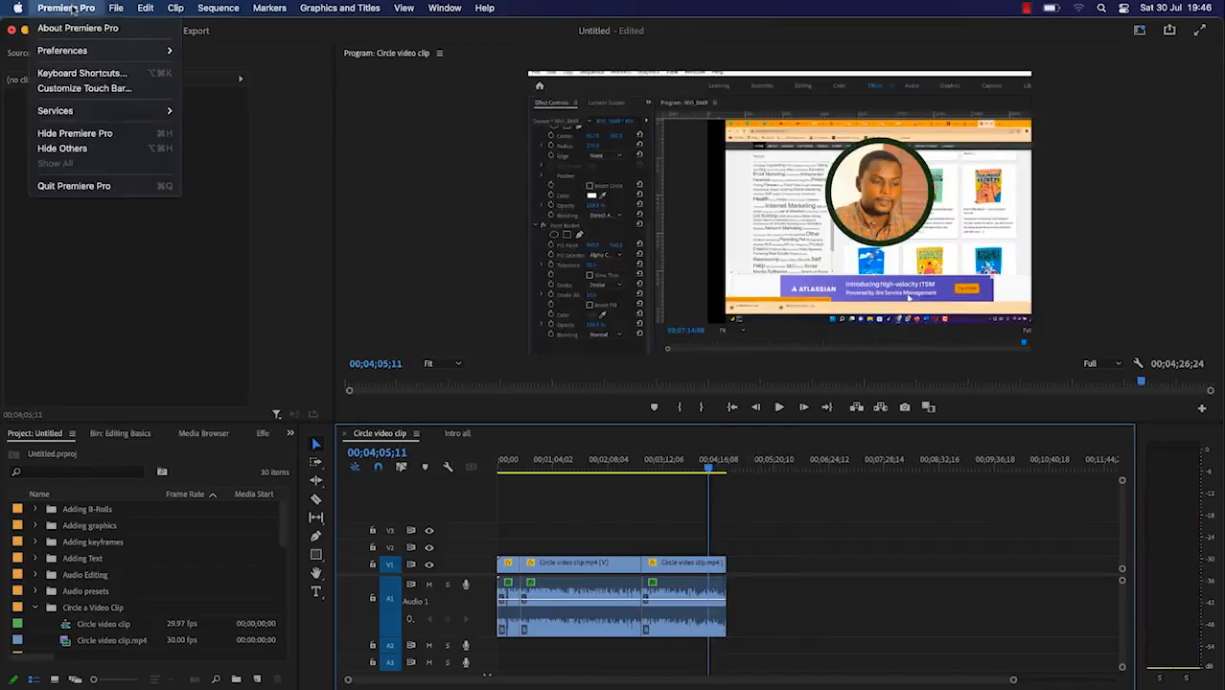
pyautogui.click(84, 74)
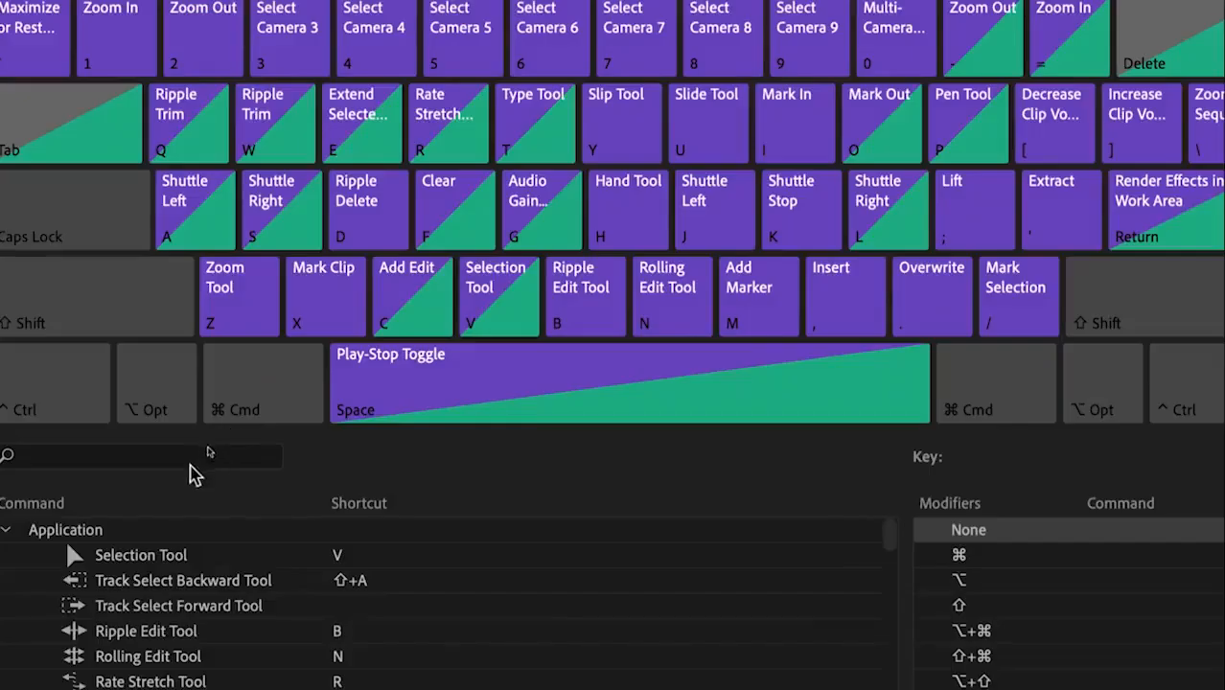
pyautogui.write('ripple')
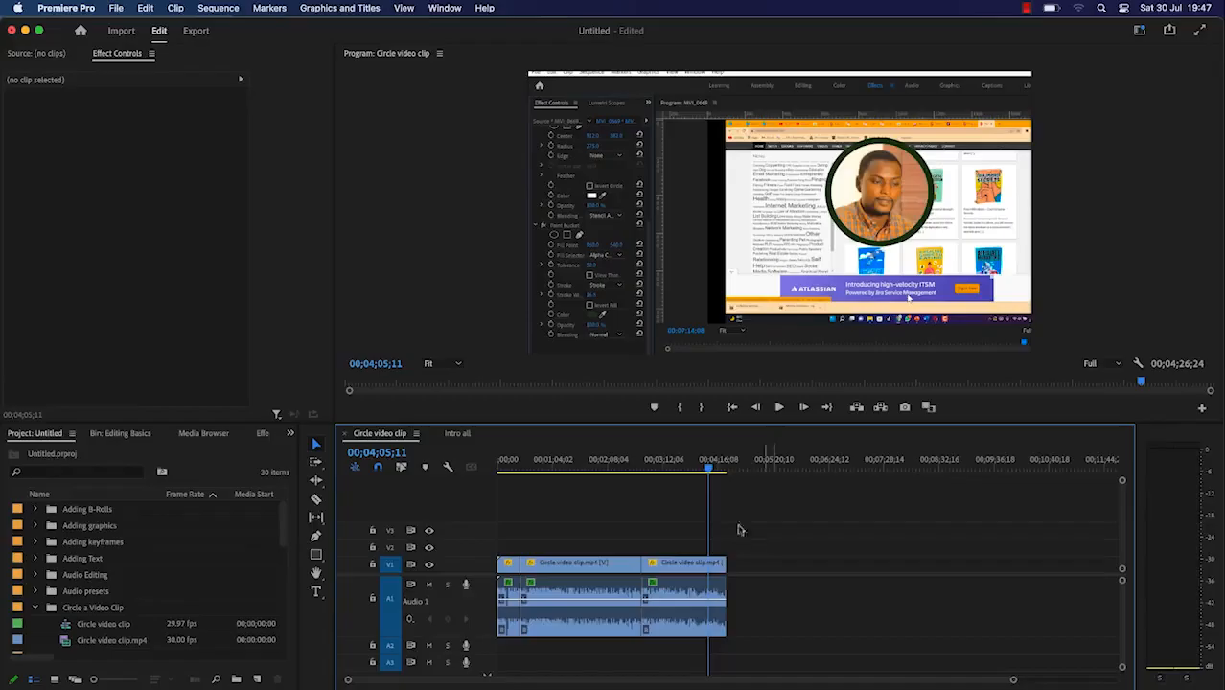
# Step: Ripple trim the start of the last Circle video clip.mp4 segment up to the playhead at 00;03;24;02
pyautogui.moveTo(710, 468); pyautogui.dragTo(673, 469)
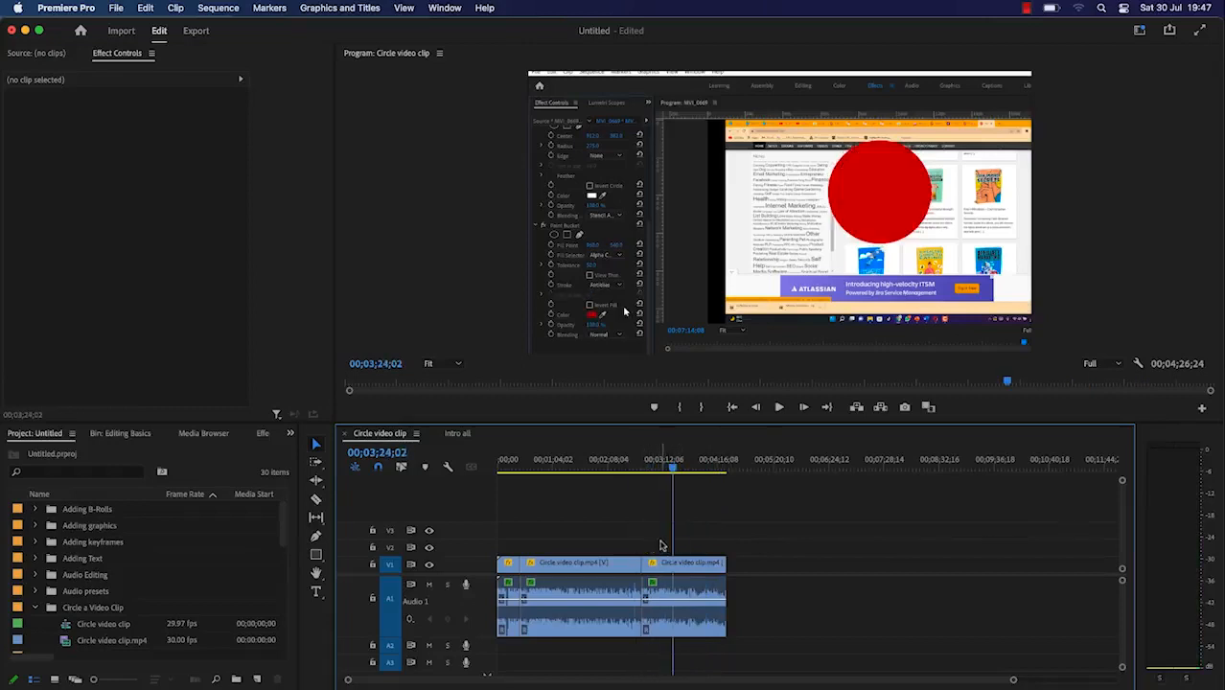
pyautogui.press('q')
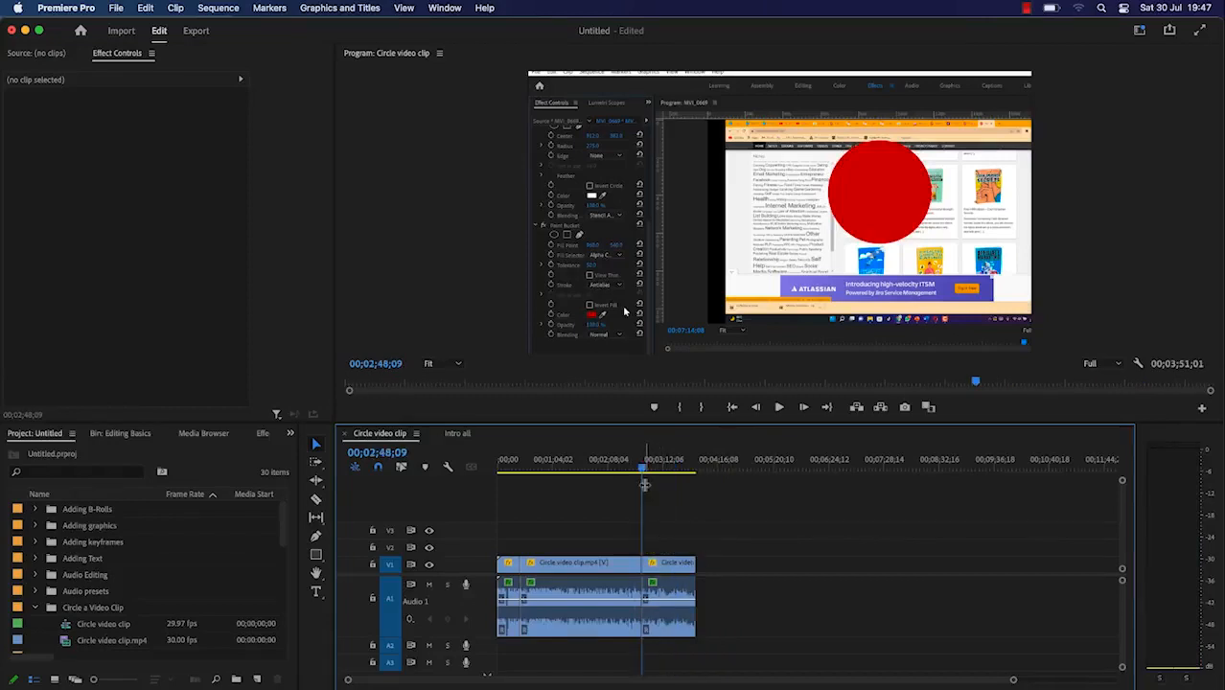
# Step: Ripple trim the second-to-last segment's end to 00;02;03;03 and the last segment's start to 00;02;38;00
pyautogui.moveTo(645, 485); pyautogui.dragTo(605, 480)
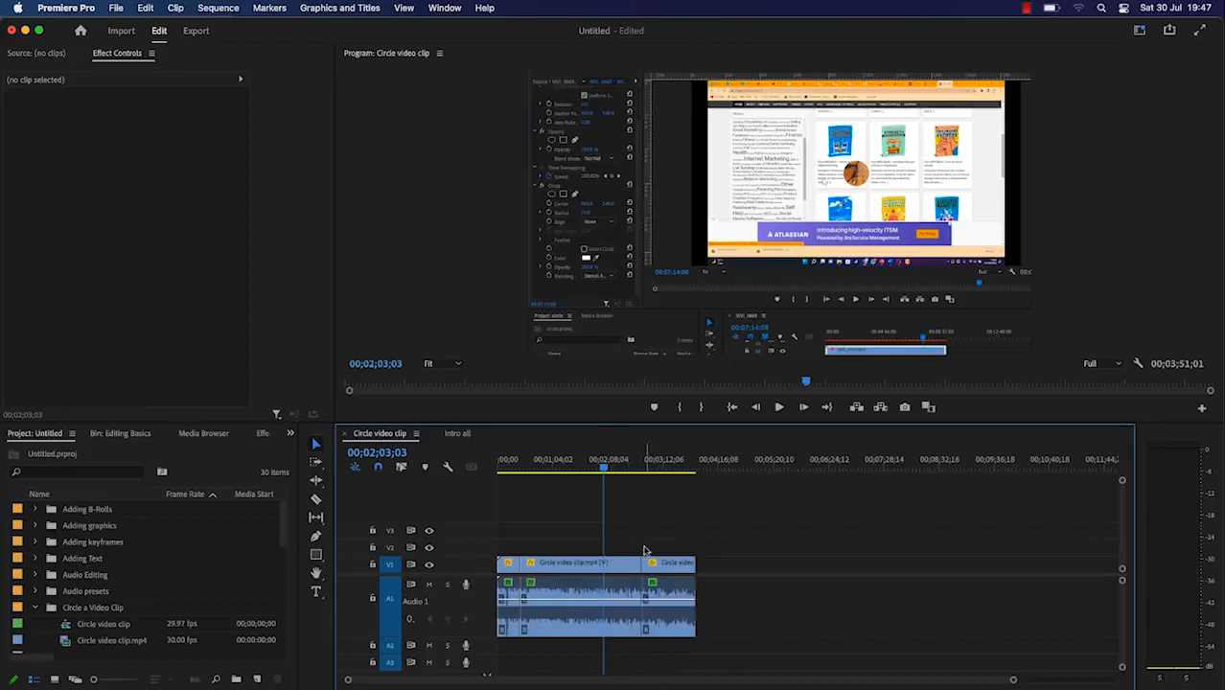
pyautogui.press('w')
pyautogui.moveTo(584, 467); pyautogui.dragTo(634, 478)
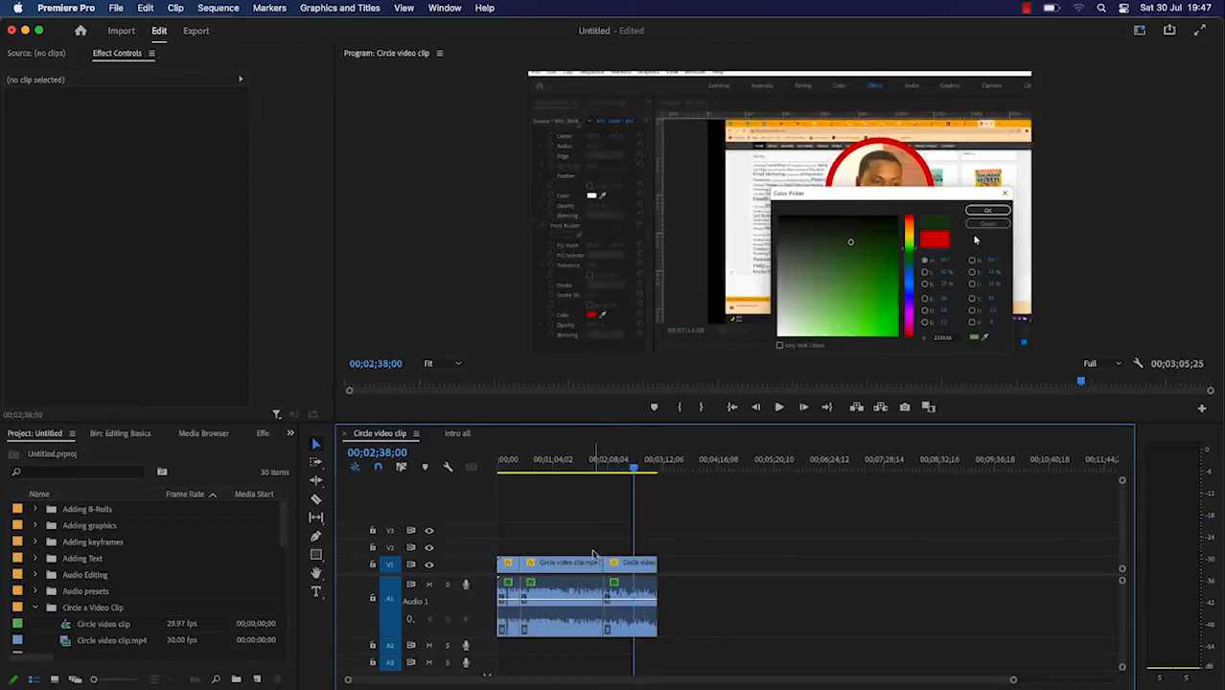
pyautogui.press('q')
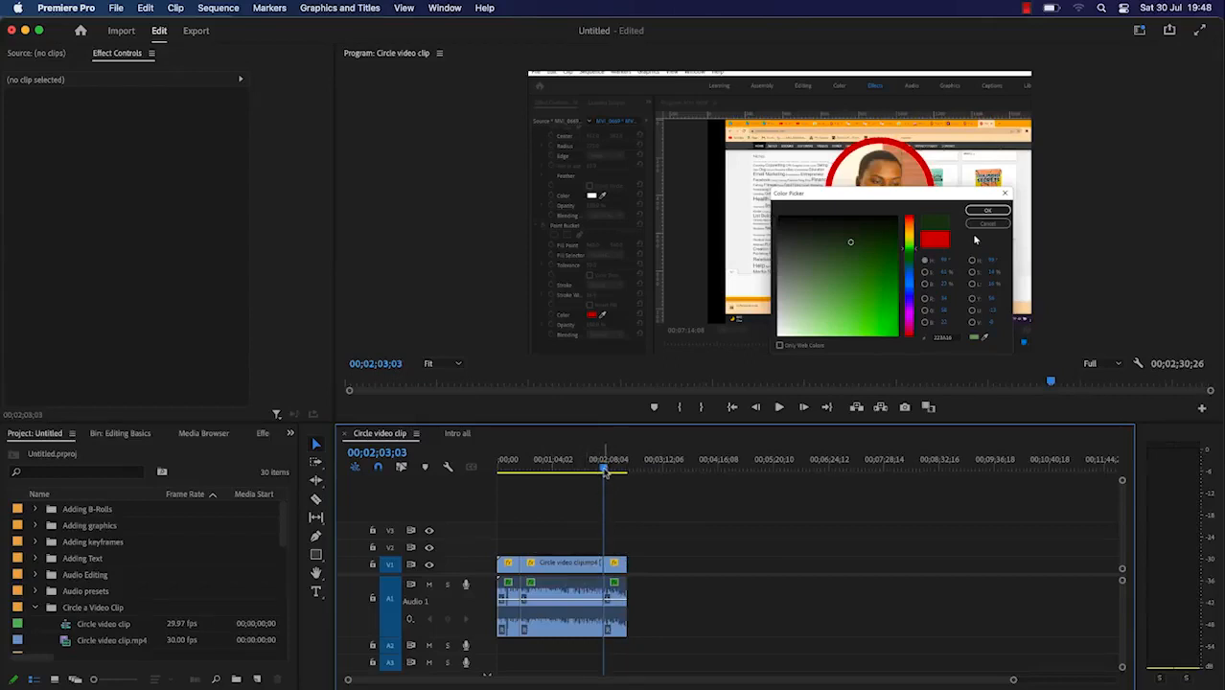
# Step: Scrub to about the two-minute area of the Circle video clip sequence and shuttle playback in reverse at increasing speed
pyautogui.moveTo(604, 471); pyautogui.dragTo(568, 463)
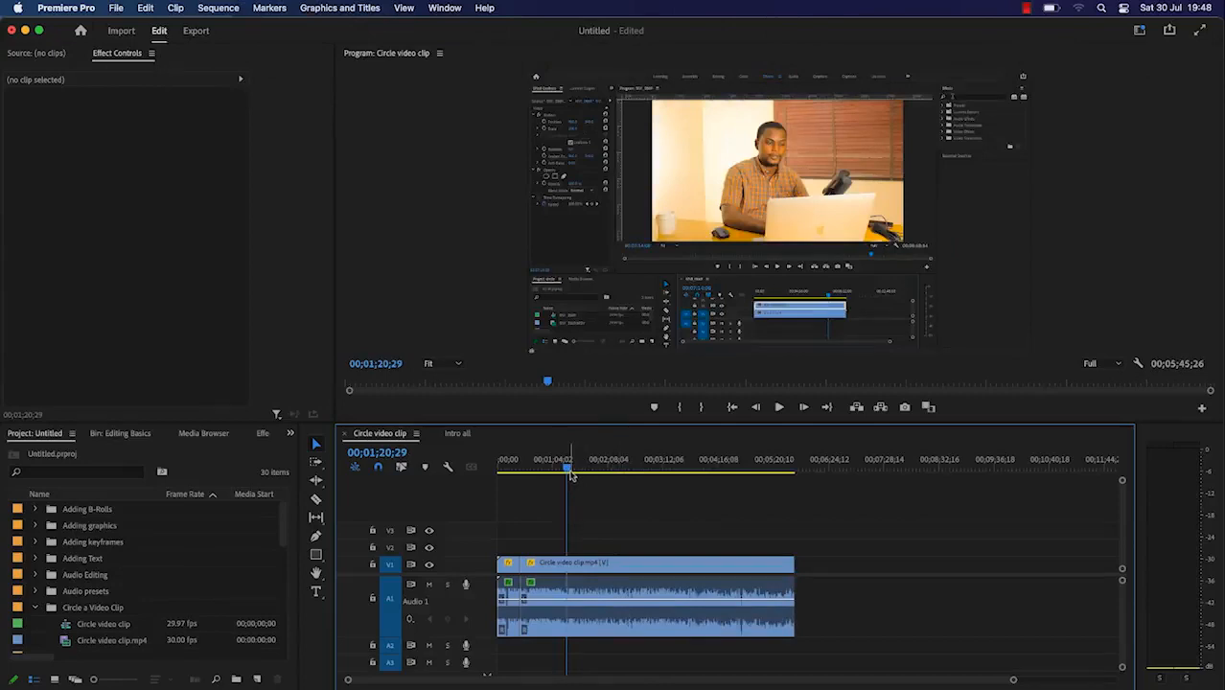
pyautogui.moveTo(571, 471); pyautogui.dragTo(597, 482)
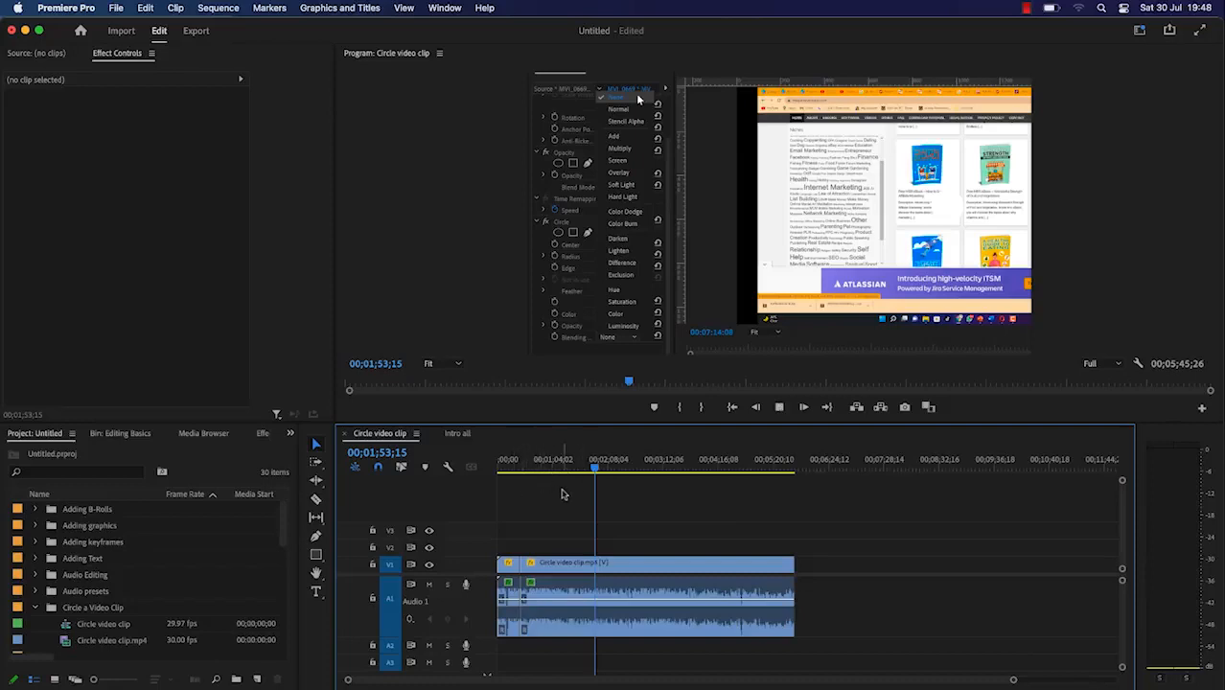
pyautogui.press('j')
pyautogui.press('j')
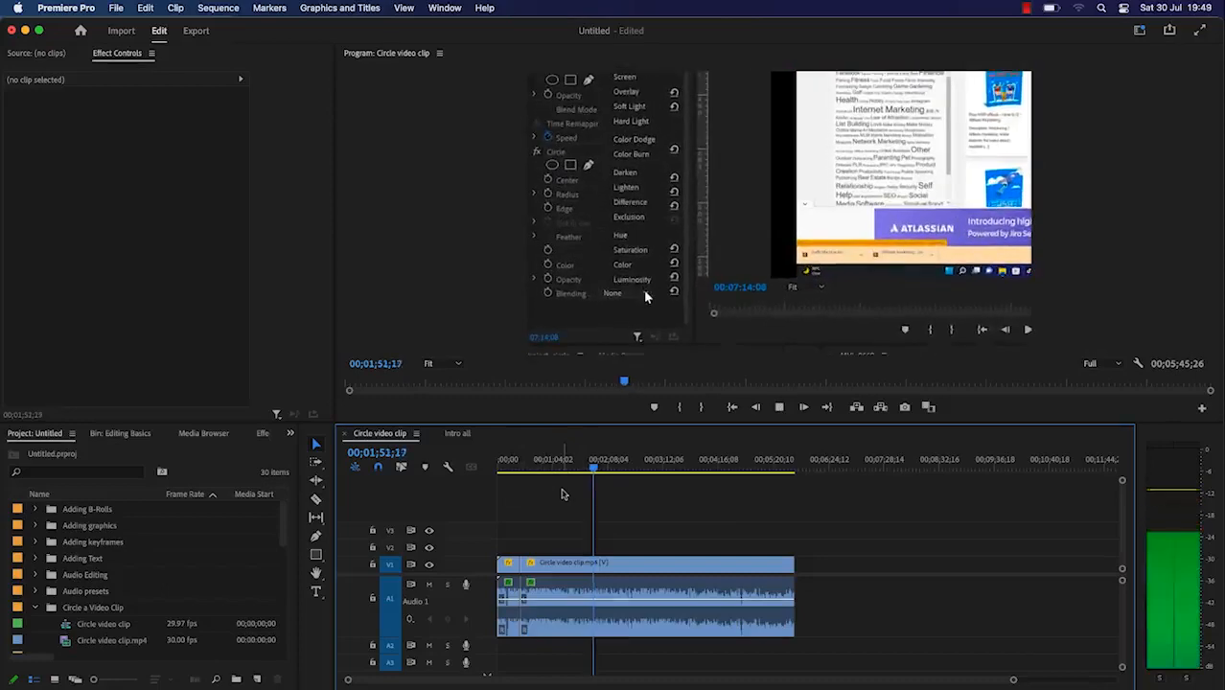
pyautogui.press('j')
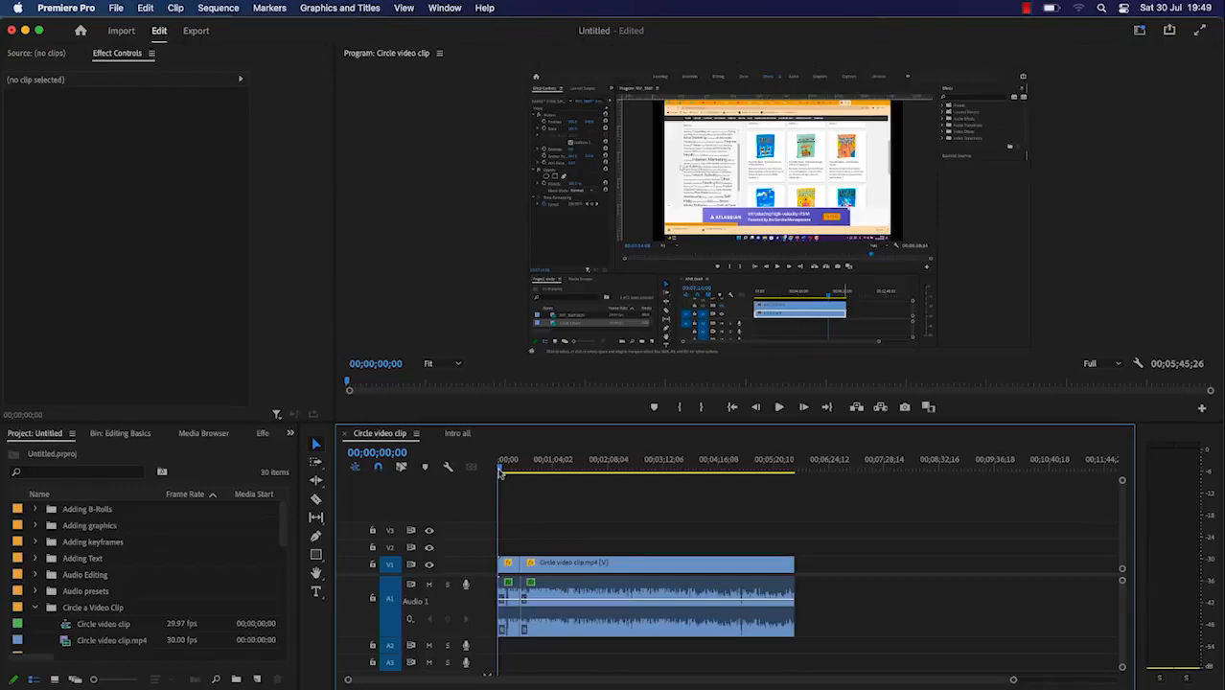
# Step: Play the Circle video clip sequence from the start and mute the Audio 1 track
pyautogui.press('space')
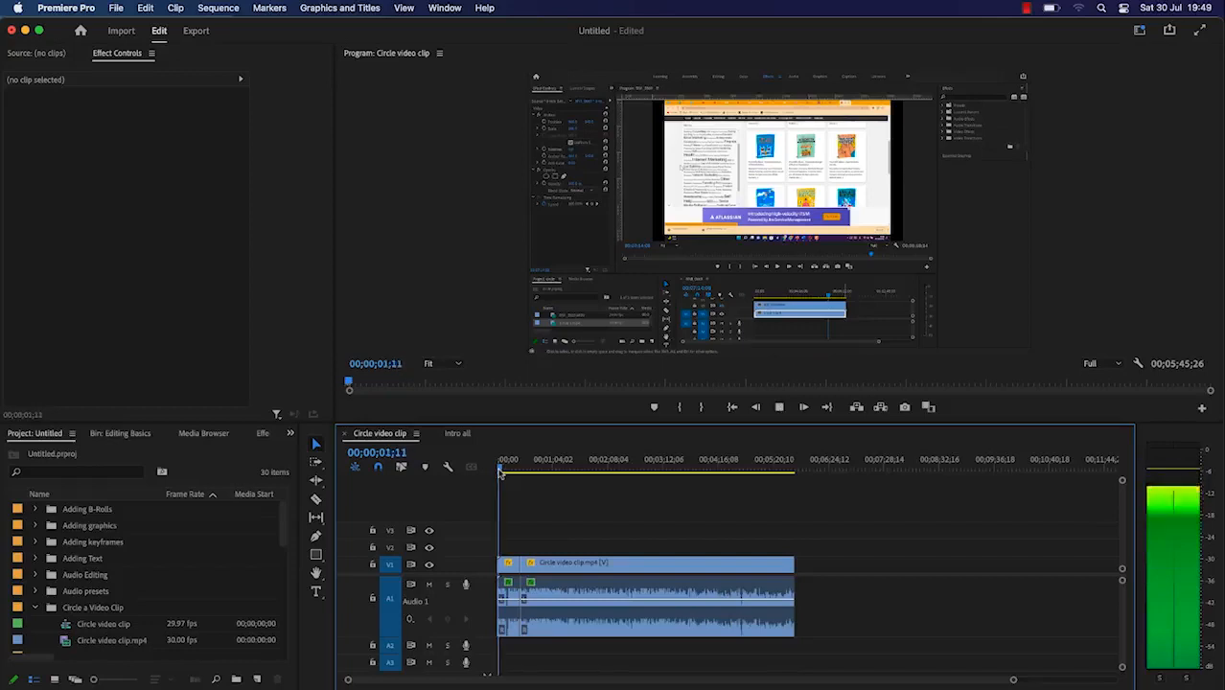
pyautogui.click(429, 586)
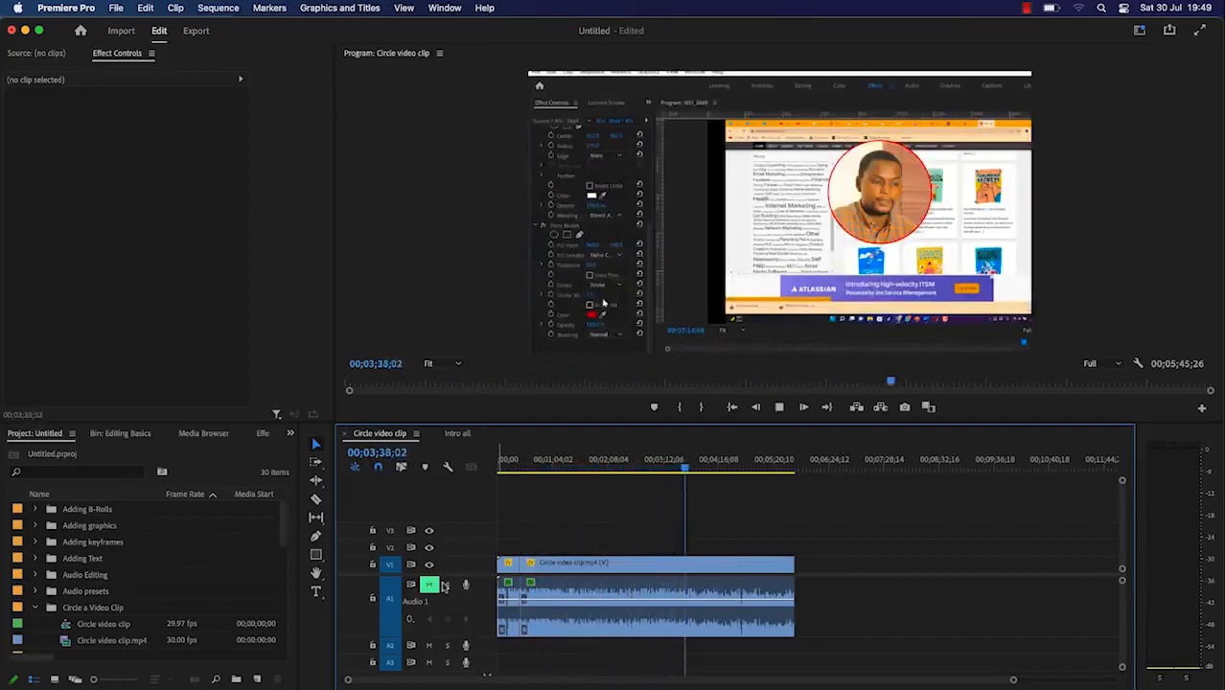
pyautogui.press('space')
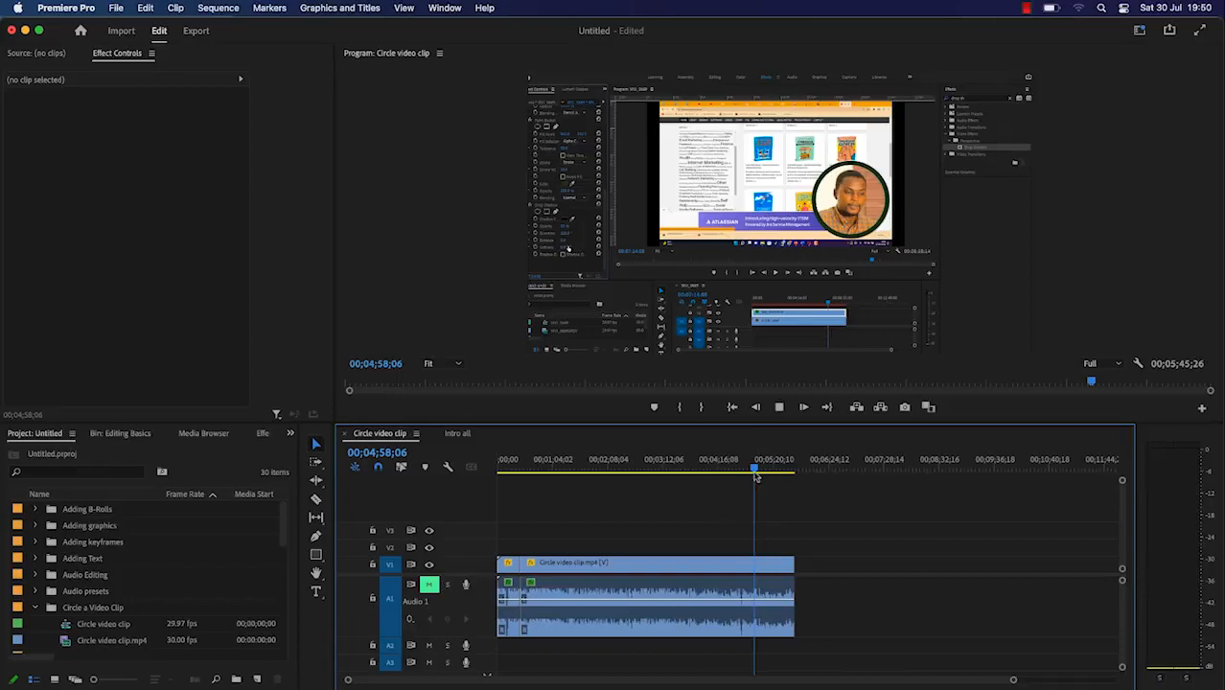
# Step: Shuttle playback rapidly in reverse from about 00;04;58;06 to 00;01;22;06
pyautogui.press('j')
pyautogui.press('j')
pyautogui.press('j')
pyautogui.press('j')
pyautogui.press('j')
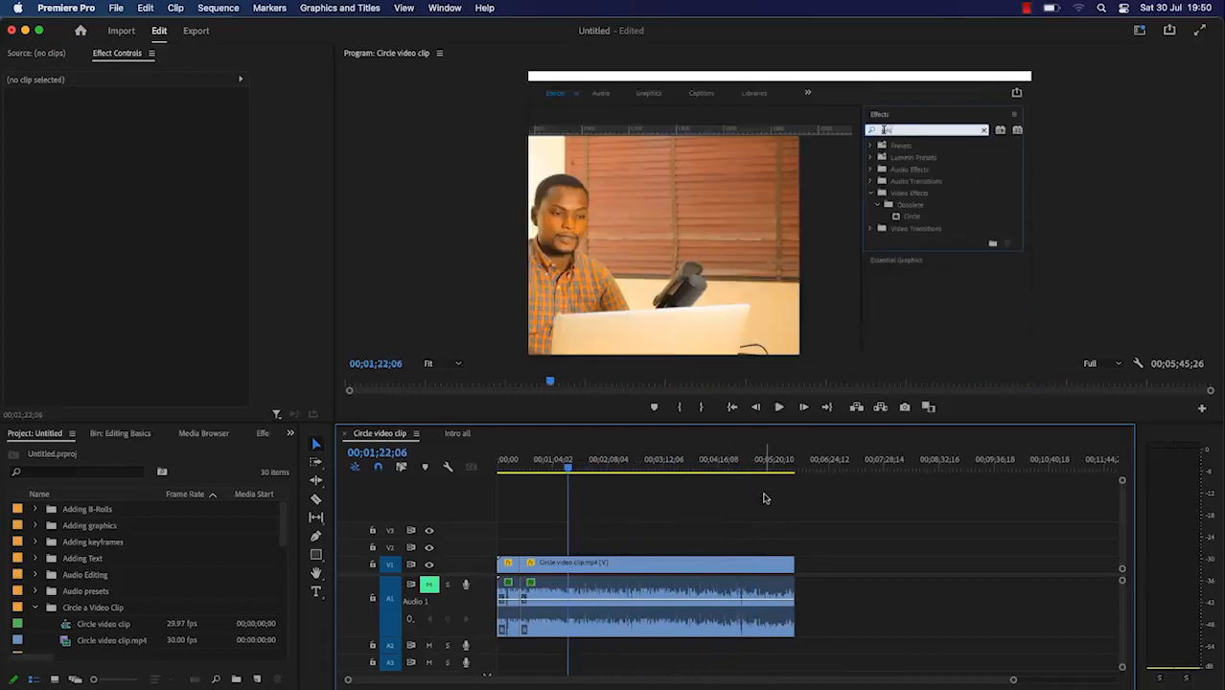
# Step: Shuttle playback rapidly forward from 00;01;22;06 to about 00;04;57;16
pyautogui.press('l')
pyautogui.press('l')
pyautogui.press('l')
pyautogui.press('l')
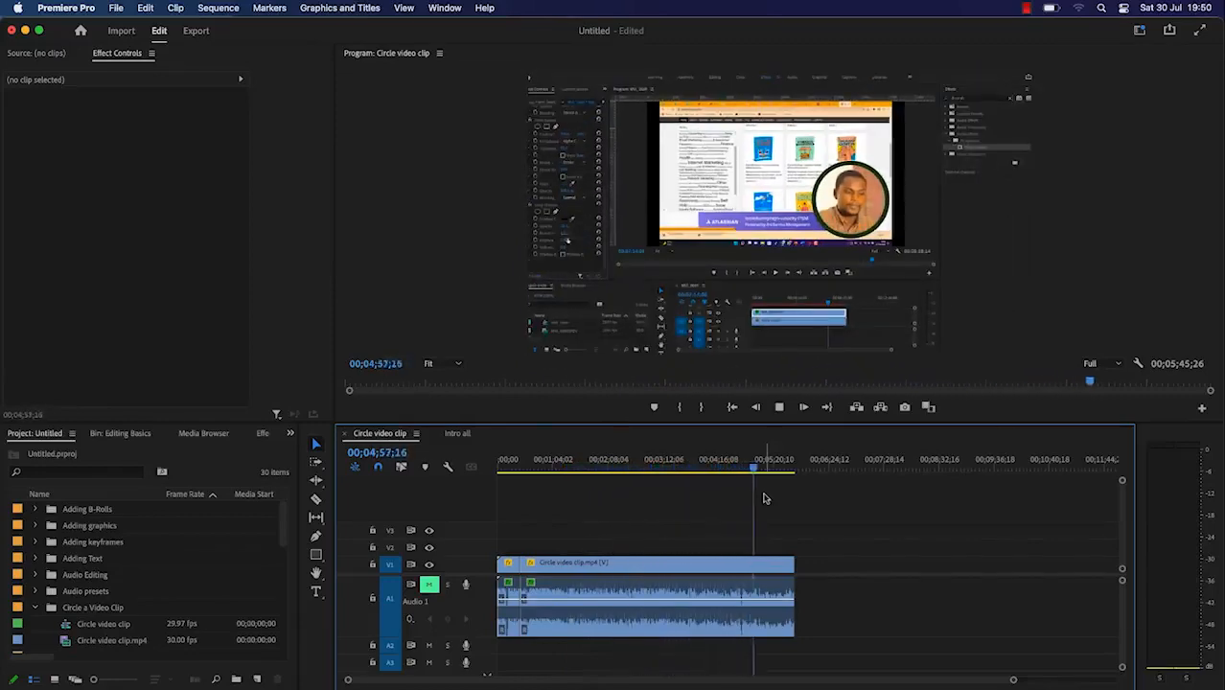
# Step: Stop playback, place the playhead at 00;01;29;21 in the Circle video clip sequence and rescale the timeline
pyautogui.press('space')
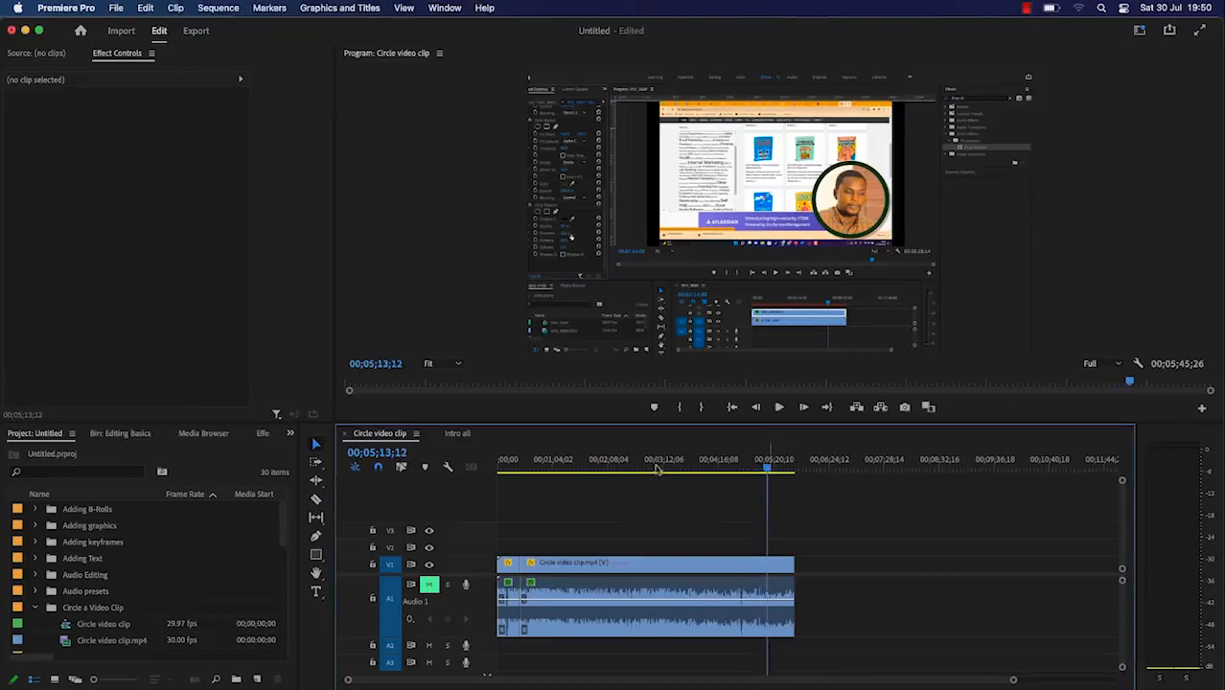
pyautogui.moveTo(789, 469); pyautogui.dragTo(576, 475)
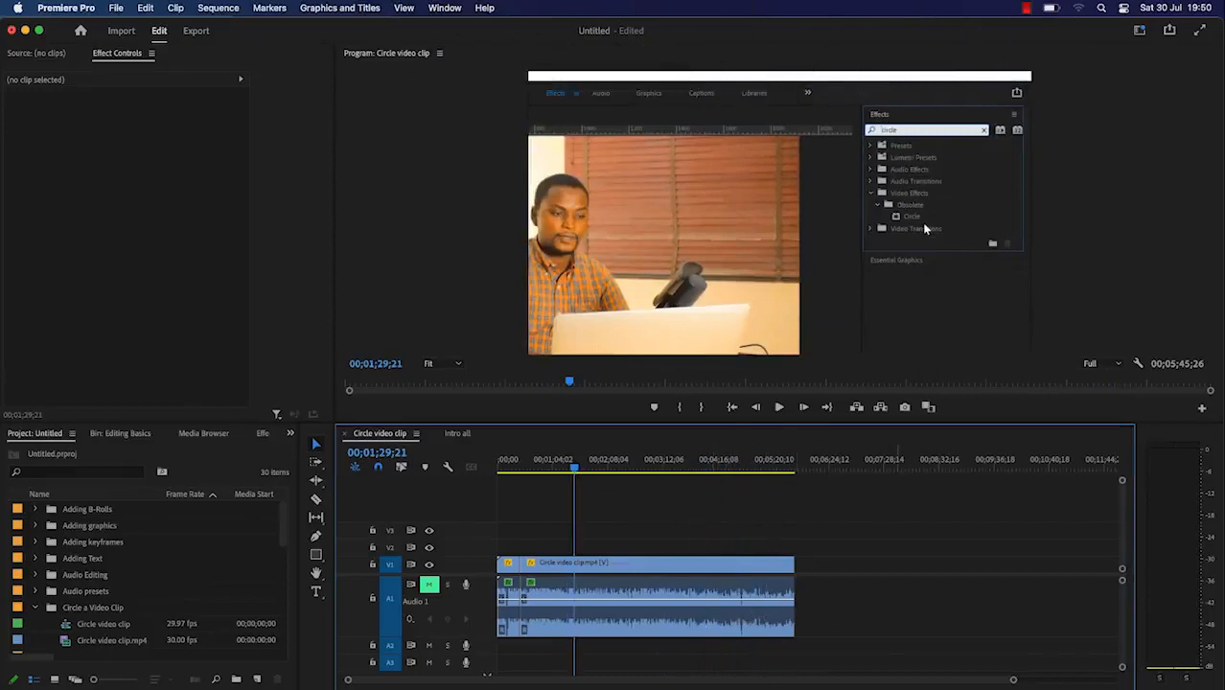
pyautogui.press('=')
pyautogui.press('=')
pyautogui.press('=')
pyautogui.press('=')
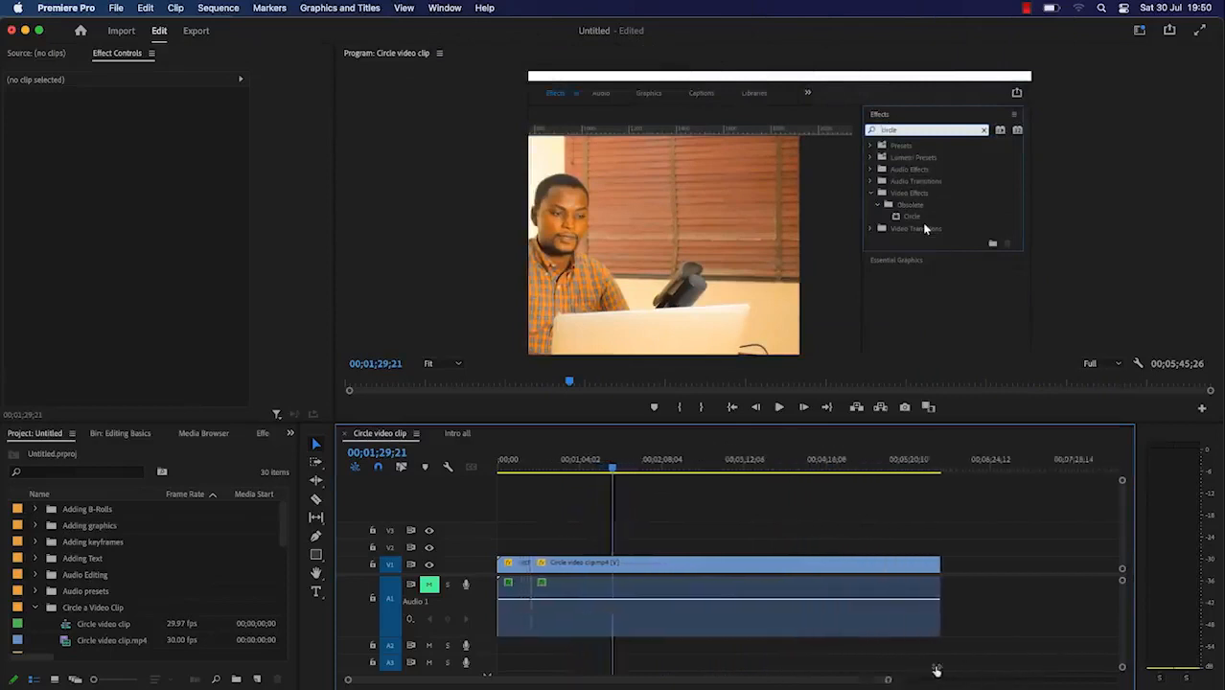
pyautogui.moveTo(809, 669); pyautogui.dragTo(1131, 670)
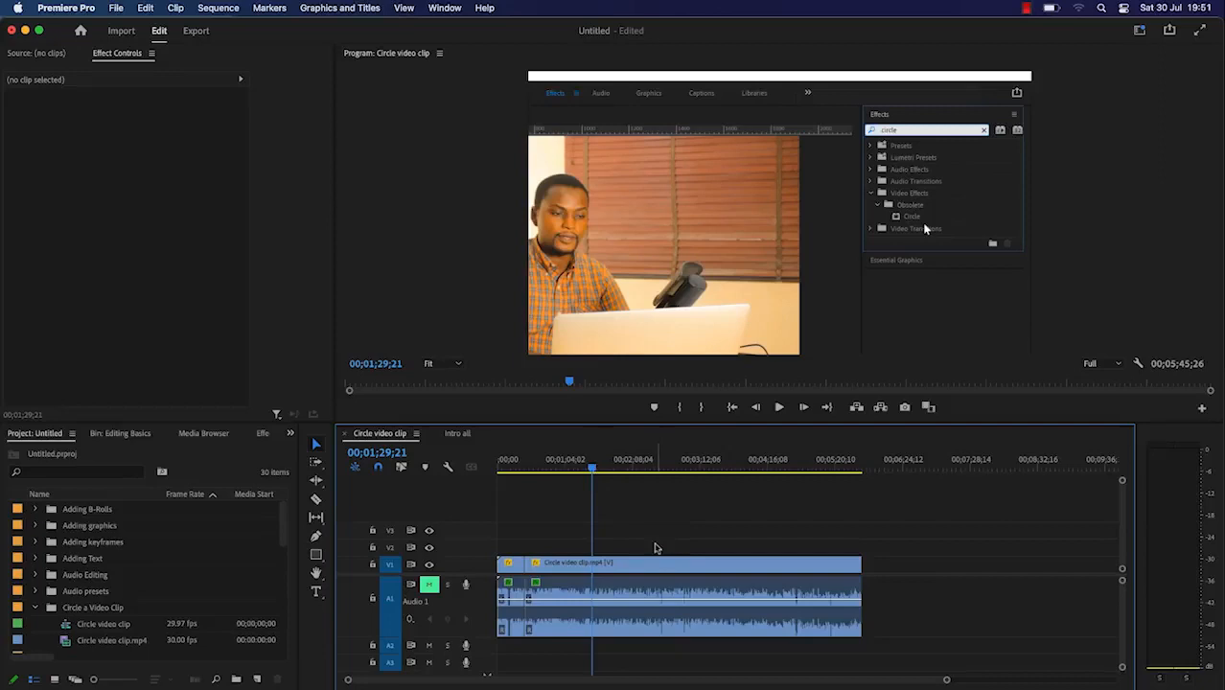
# Step: Magnify the timeline around the playhead and shrink it back to the whole clip several times
pyautogui.press('=')
pyautogui.press('=')
pyautogui.press('=')
pyautogui.press('=')
pyautogui.press('=')
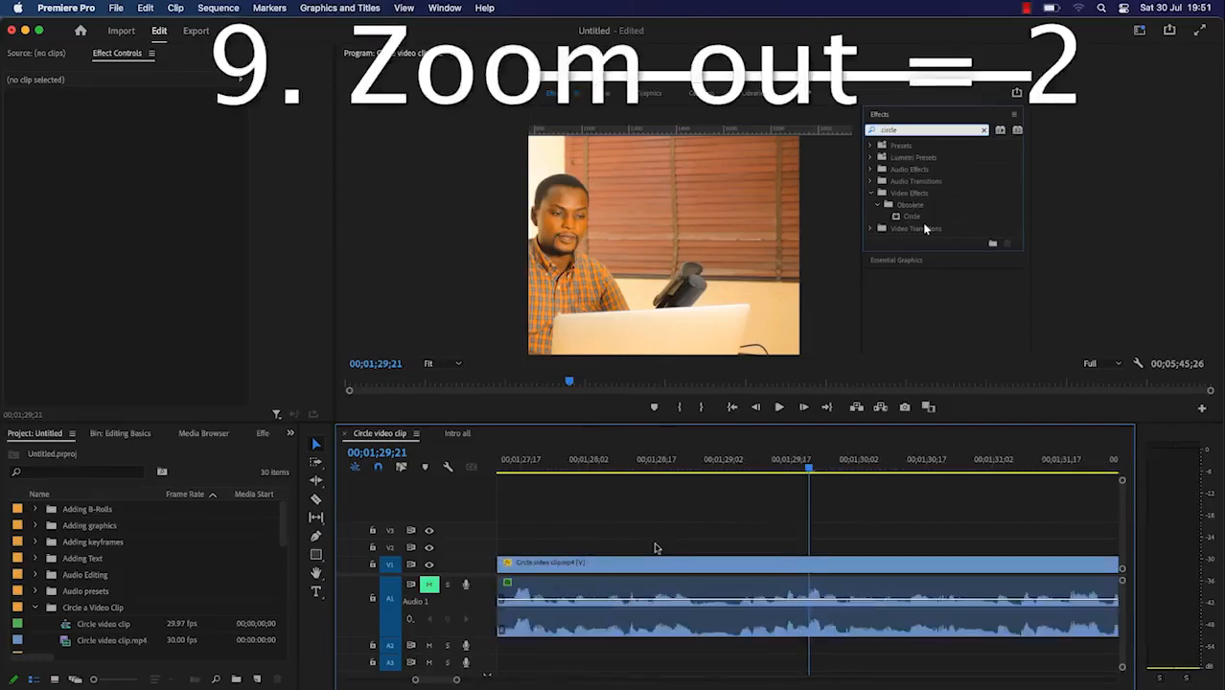
pyautogui.press('-')
pyautogui.press('-')
pyautogui.press('-')
pyautogui.press('-')
pyautogui.press('-')
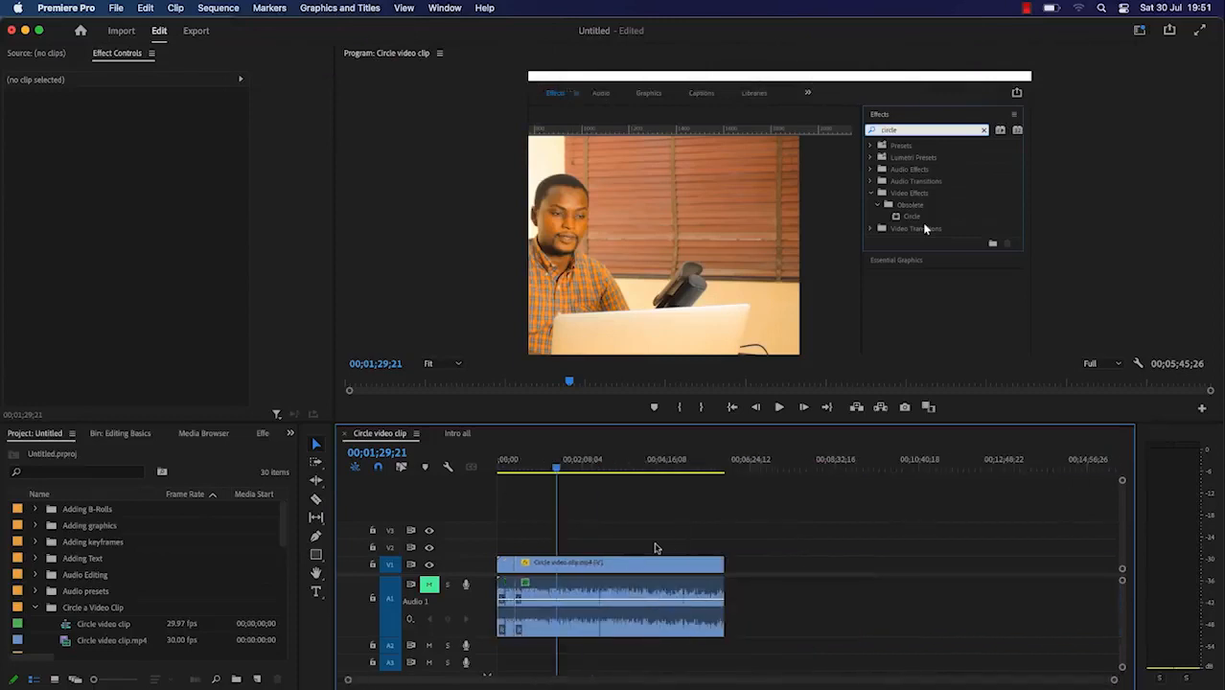
pyautogui.press('=')
pyautogui.press('=')
pyautogui.press('=')
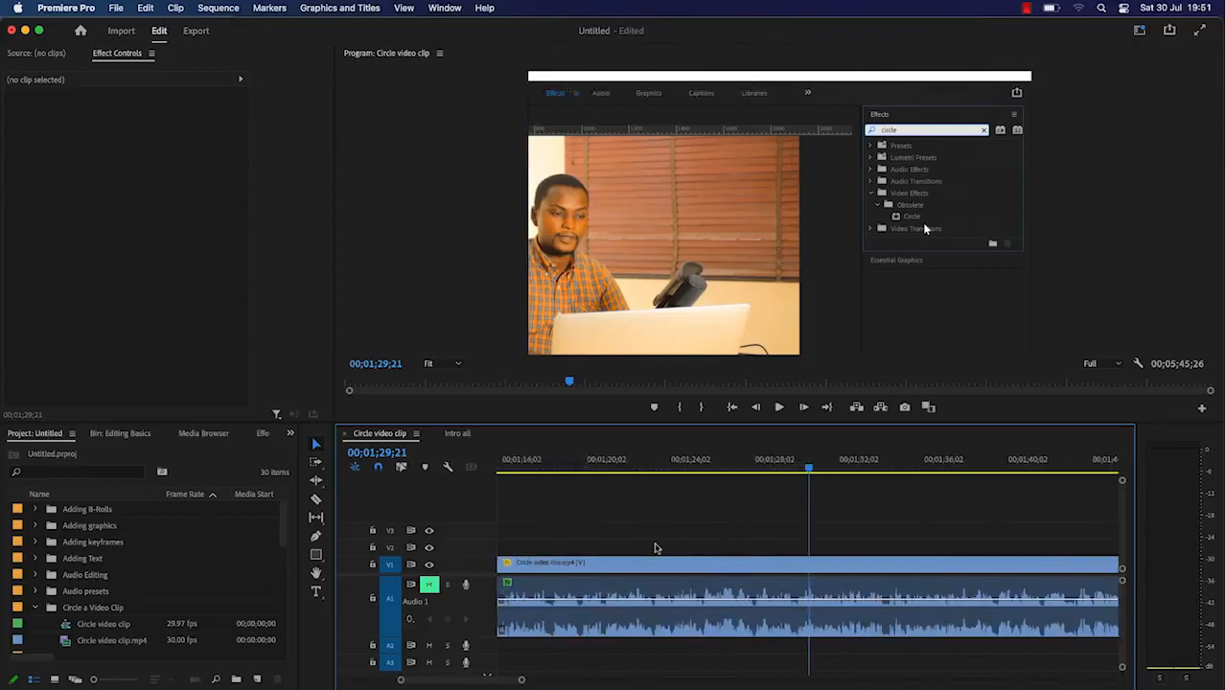
pyautogui.press('-')
pyautogui.press('-')
pyautogui.press('-')
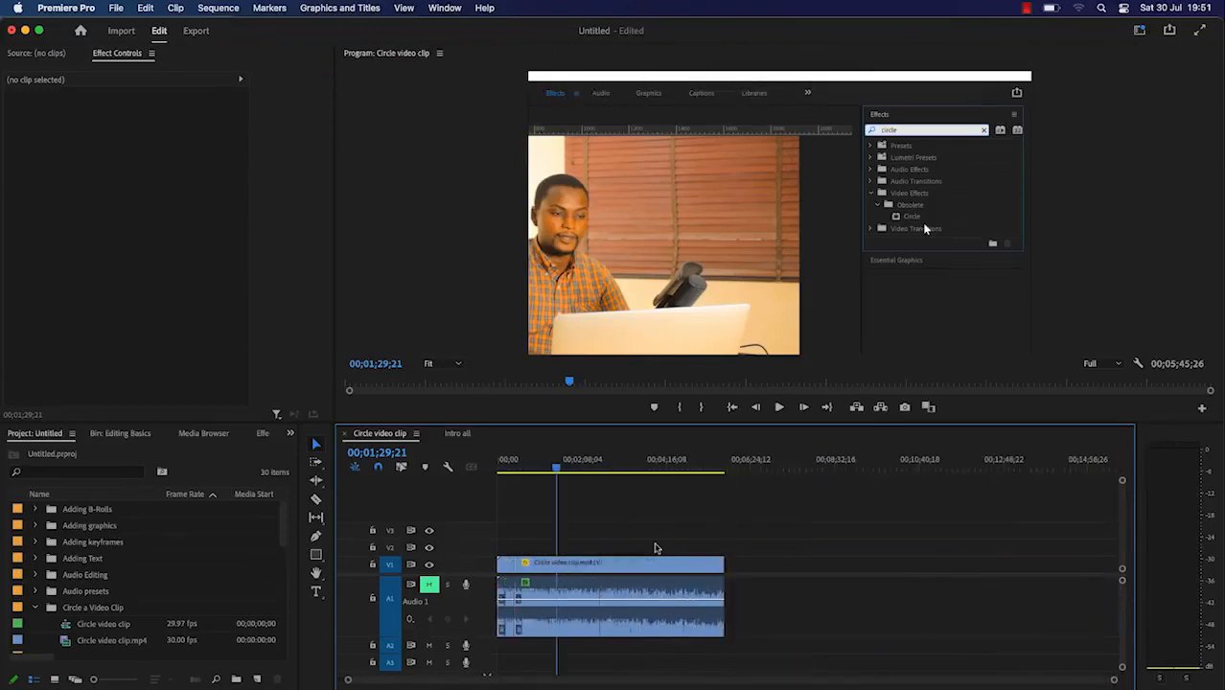
pyautogui.press('\\')
pyautogui.press('\\')
# Step: Look up the zoom commands in the keyboard shortcut settings by searching for "zoo"
pyautogui.click(78, 10)
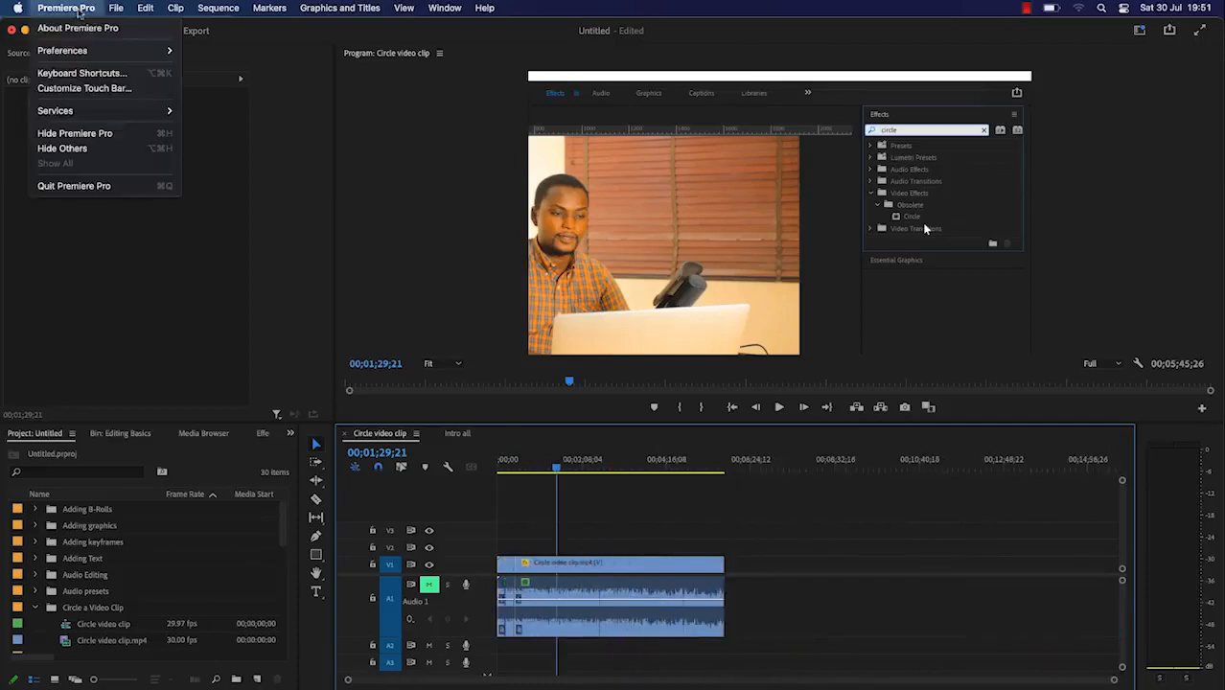
pyautogui.click(81, 73)
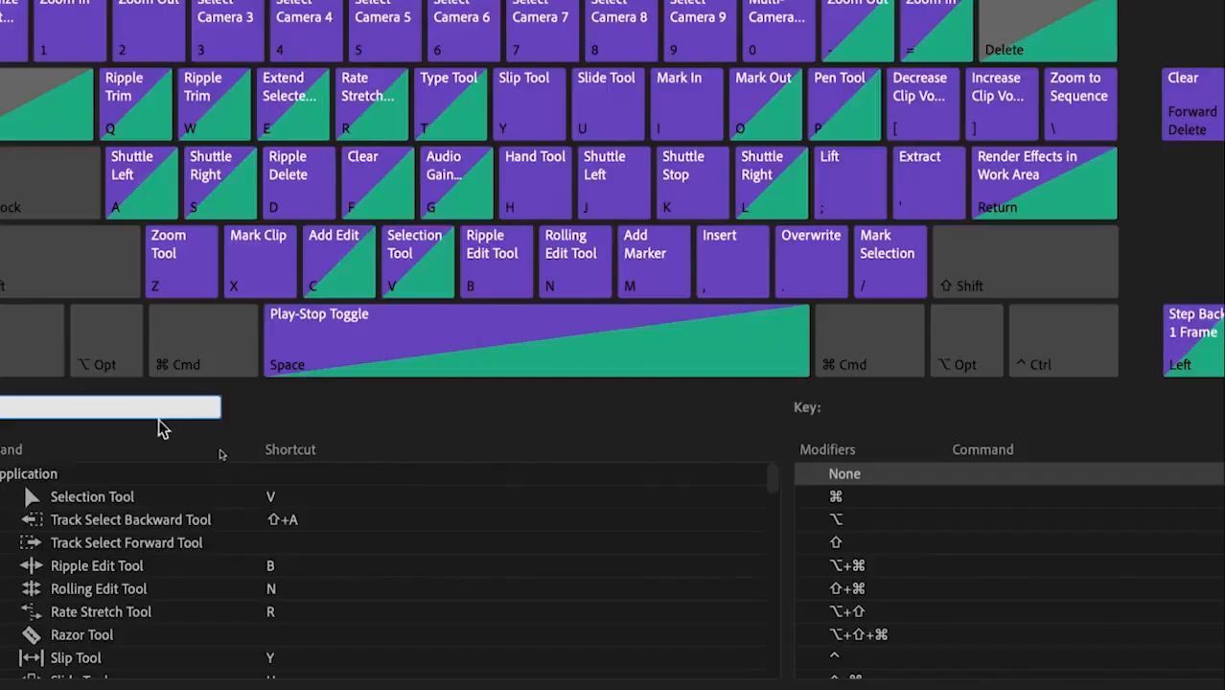
pyautogui.write('zoo')
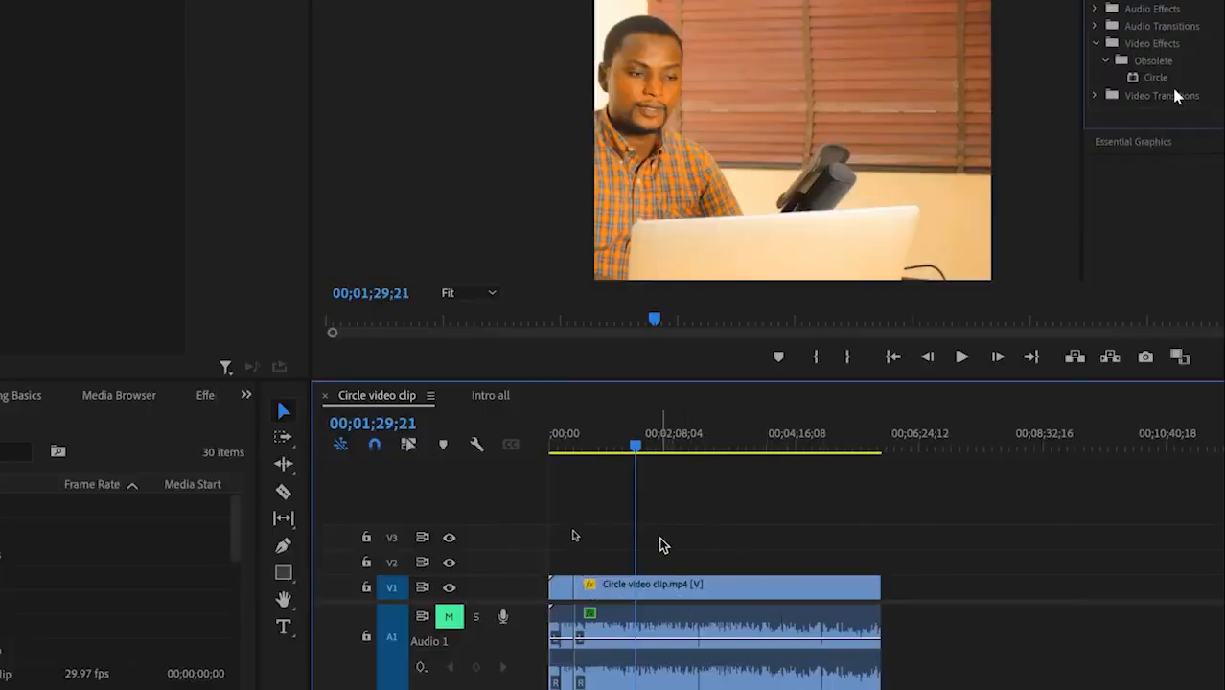
# Step: Zoom the timeline in for a closer view of the waveform and back out to the entire clip, twice
pyautogui.press('=')
pyautogui.press('=')
pyautogui.press('=')
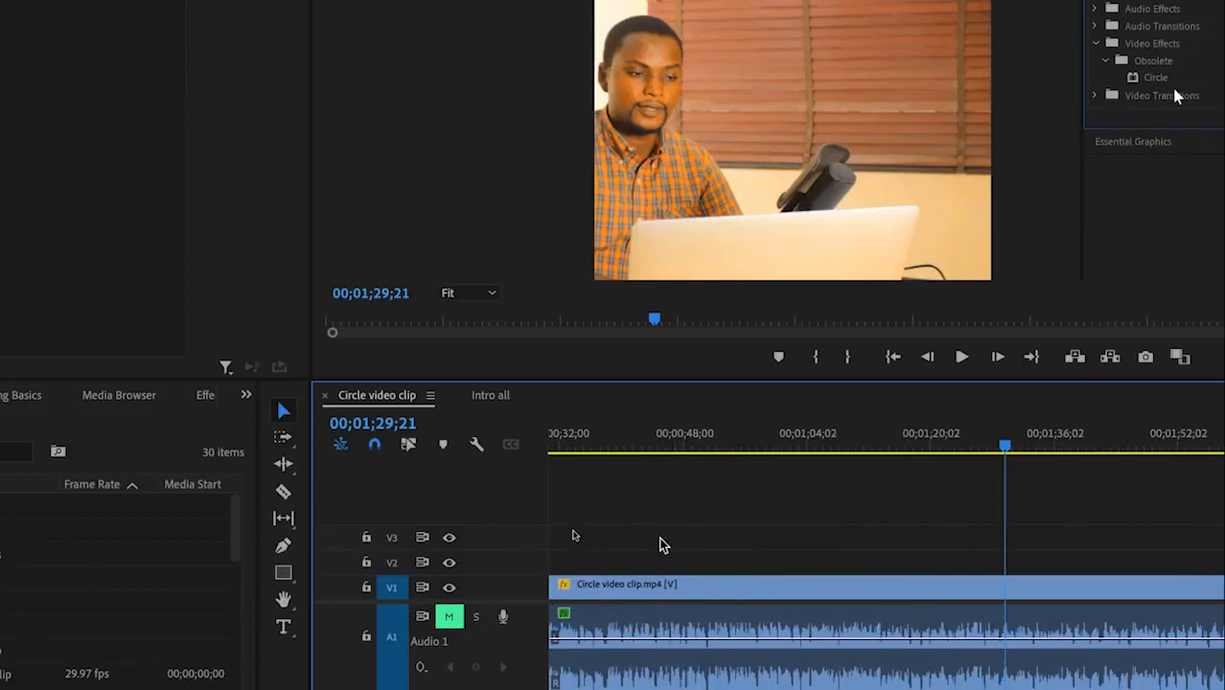
pyautogui.press('-')
pyautogui.press('-')
pyautogui.press('-')
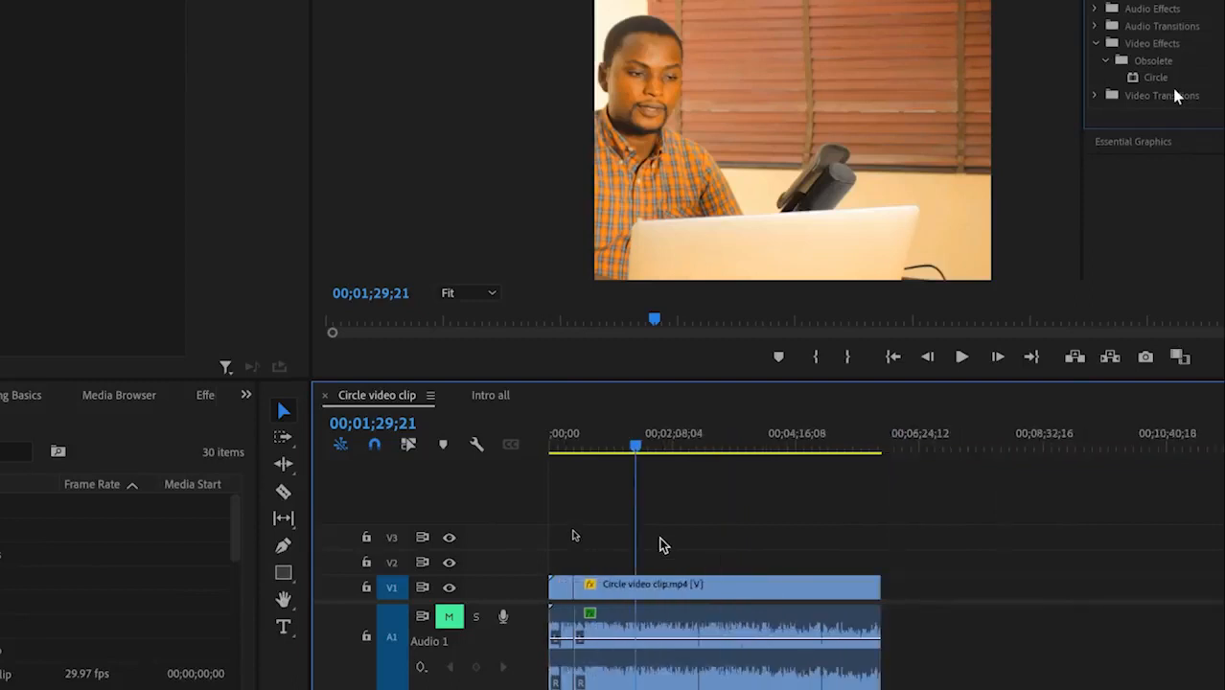
pyautogui.press('=')
pyautogui.press('=')
pyautogui.press('=')
pyautogui.press('=')
pyautogui.press('=')
pyautogui.press('-')
pyautogui.press('-')
pyautogui.press('-')
pyautogui.press('-')
pyautogui.press('-')
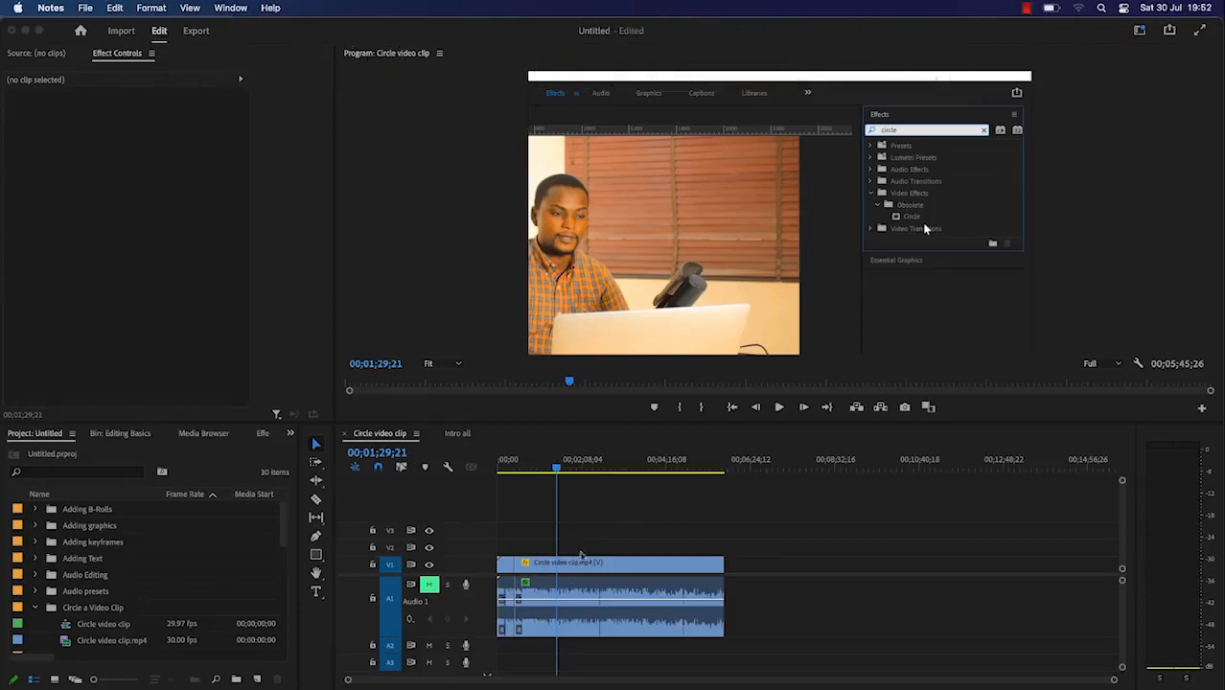
# Step: Split Circle video clip.mp4 on V1 with the Razor tool at about 2:00, 3:40 and 4:30
pyautogui.click(317, 480)
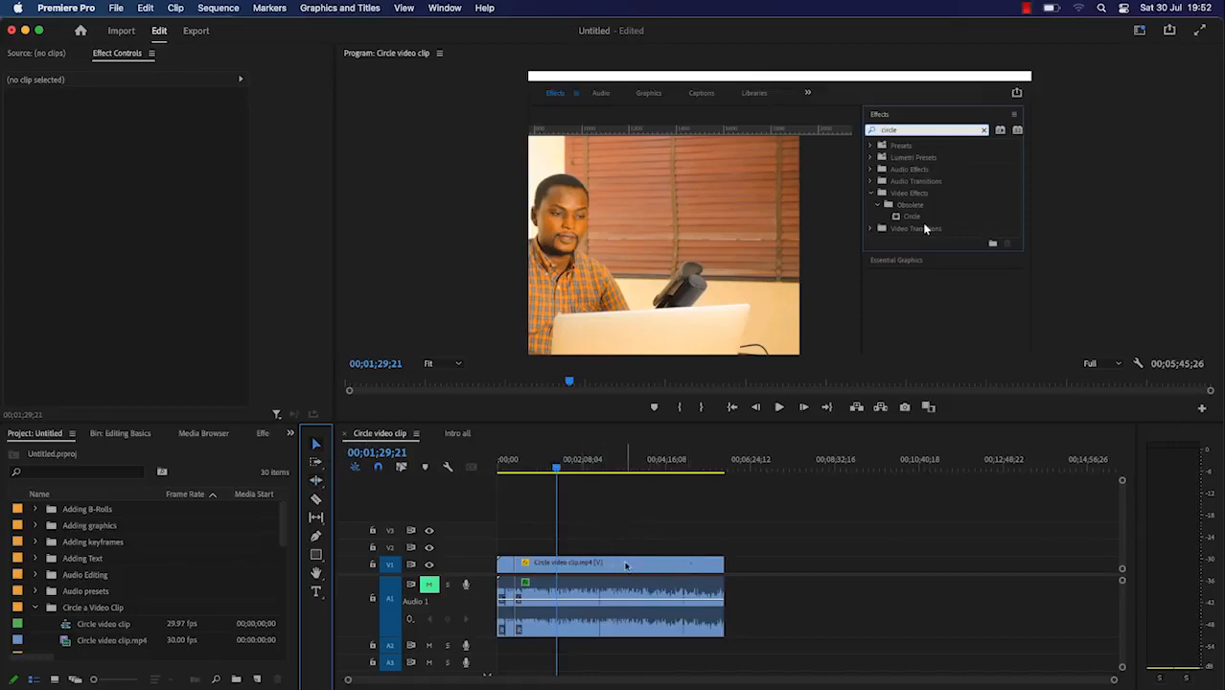
pyautogui.click(316, 499)
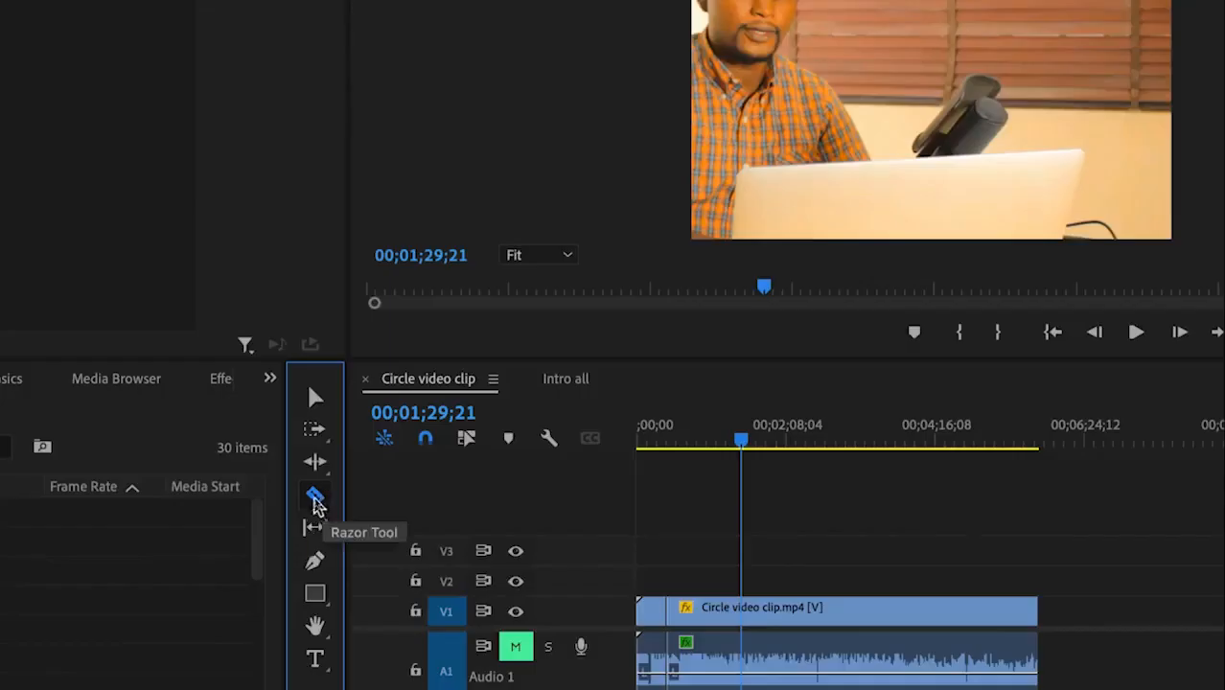
pyautogui.click(775, 610)
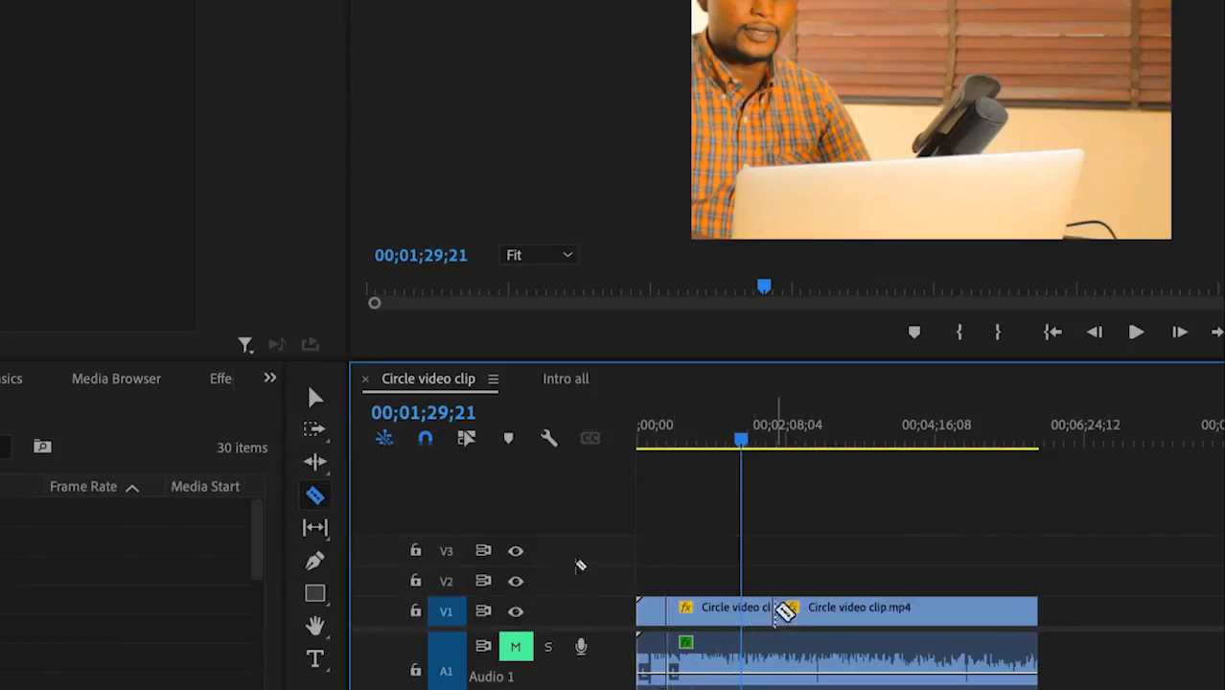
pyautogui.click(893, 610)
pyautogui.click(951, 610)
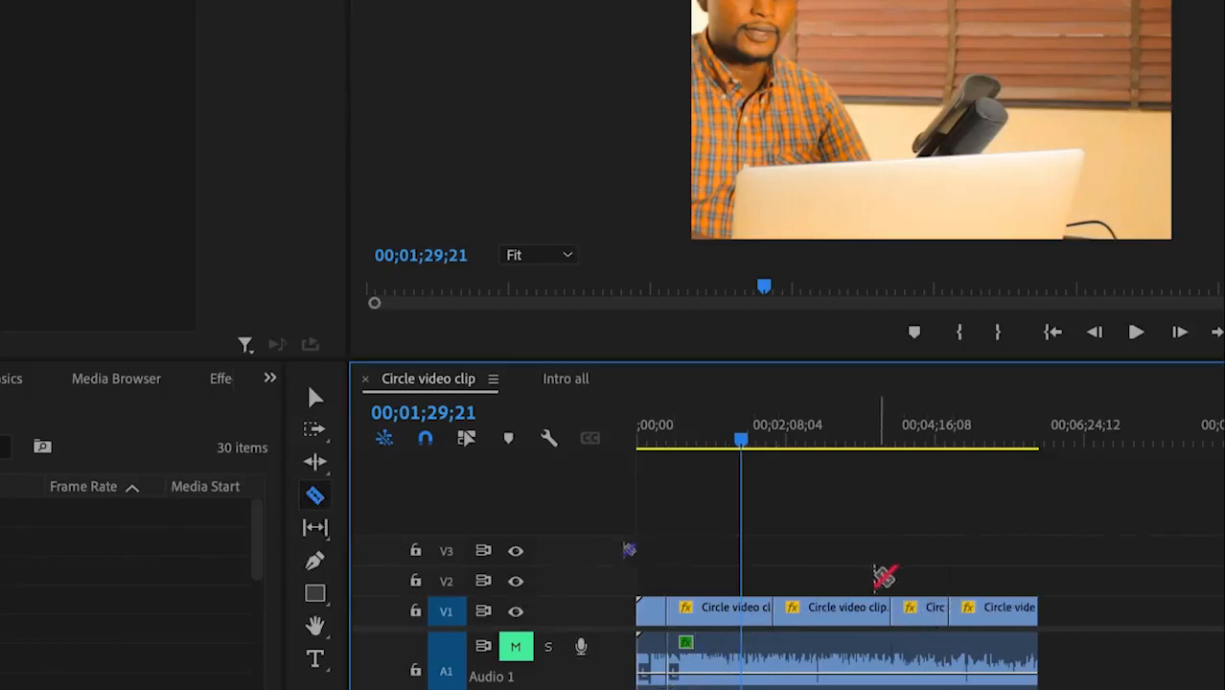
# Step: Move the segment under the playhead and the short segment before the last one up to V2, and the segment between them to V4
pyautogui.press('v')
pyautogui.moveTo(814, 606); pyautogui.dragTo(815, 538)
pyautogui.moveTo(926, 606); pyautogui.dragTo(932, 578)
pyautogui.moveTo(733, 623); pyautogui.dragTo(733, 578)
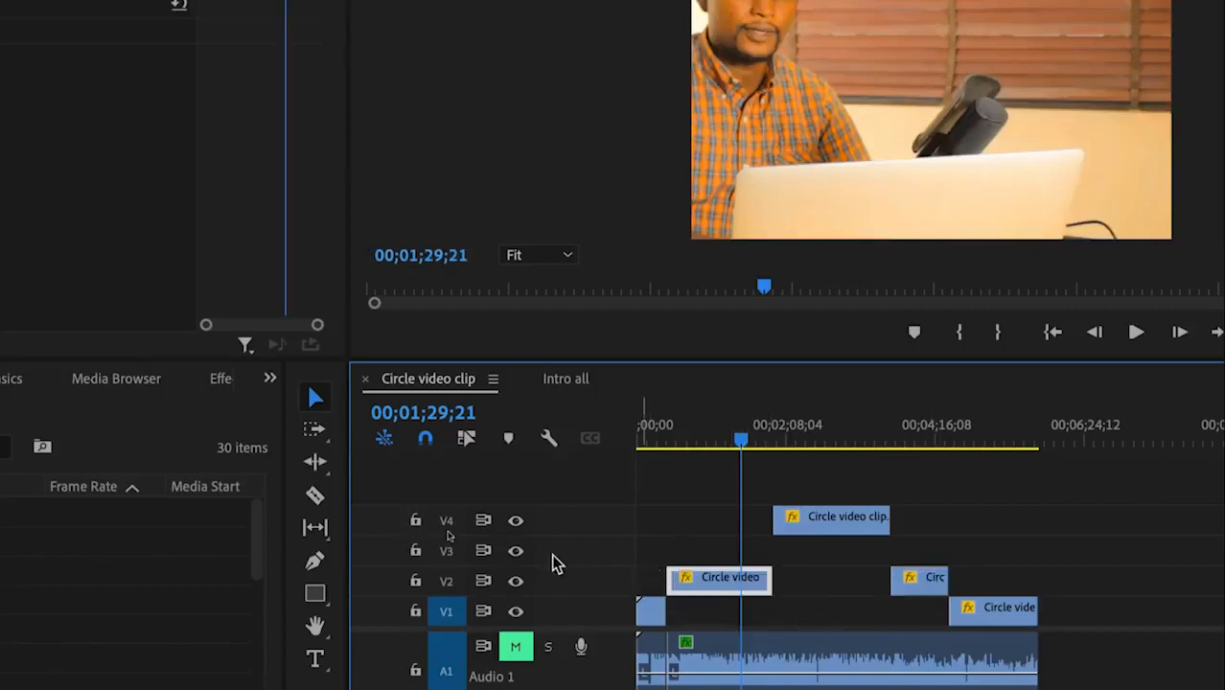
pyautogui.click(851, 658)
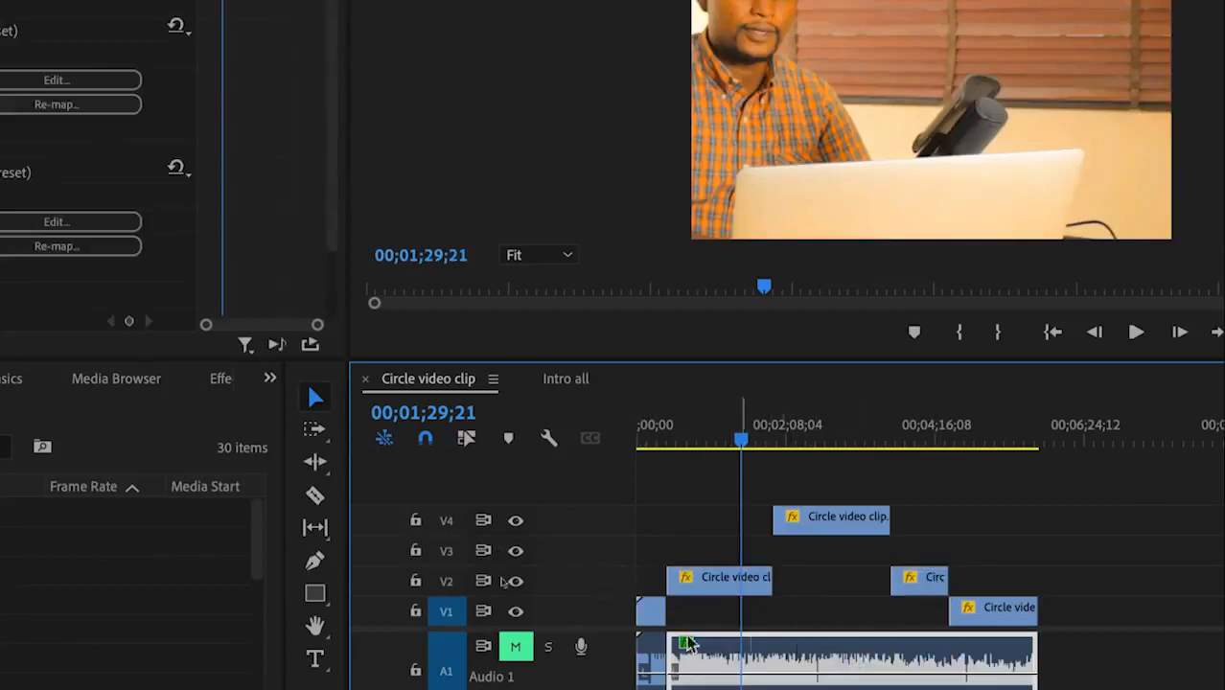
pyautogui.click(314, 560)
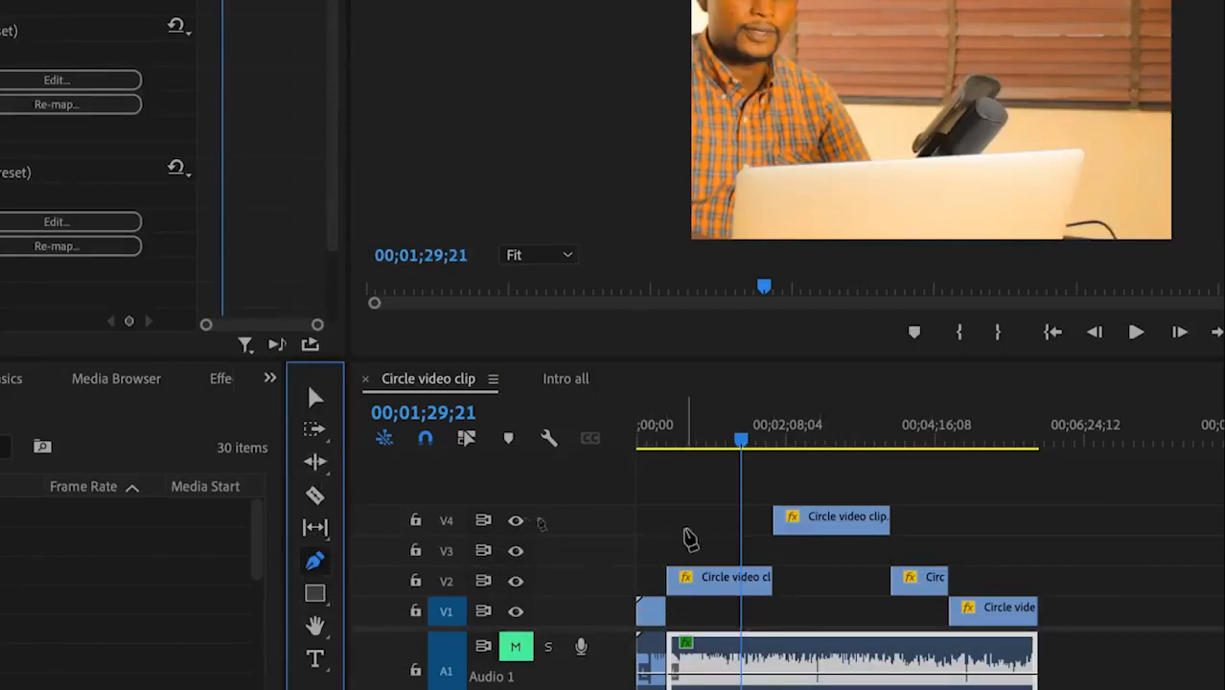
pyautogui.press('v')
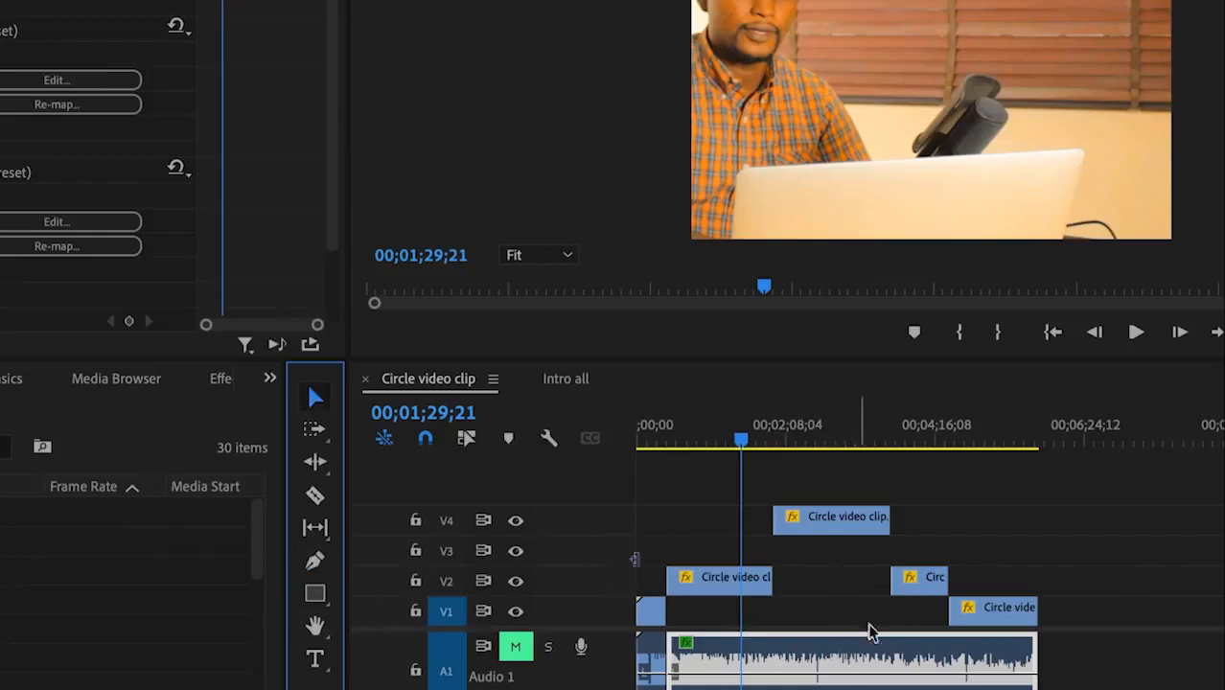
pyautogui.click(915, 579)
pyautogui.click(832, 519)
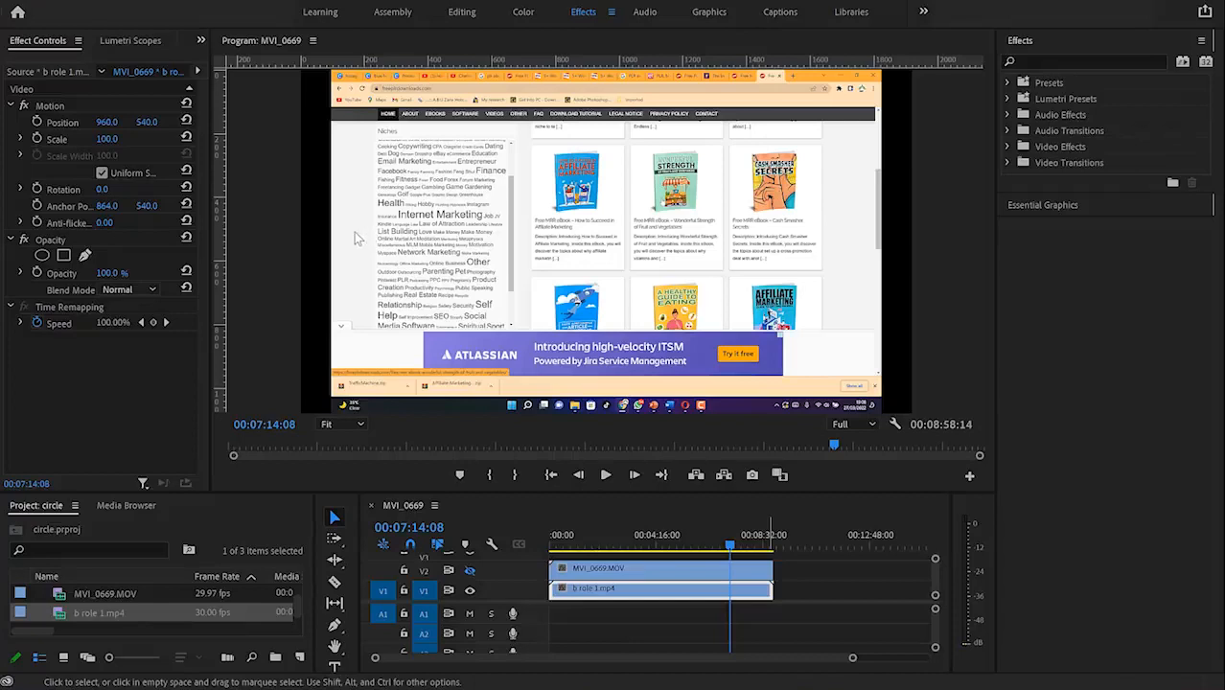
# Step: Select the MVI_0669.MOV clip and toggle the V2 track output to compare both layers, leaving V2 shown
pyautogui.click(470, 571)
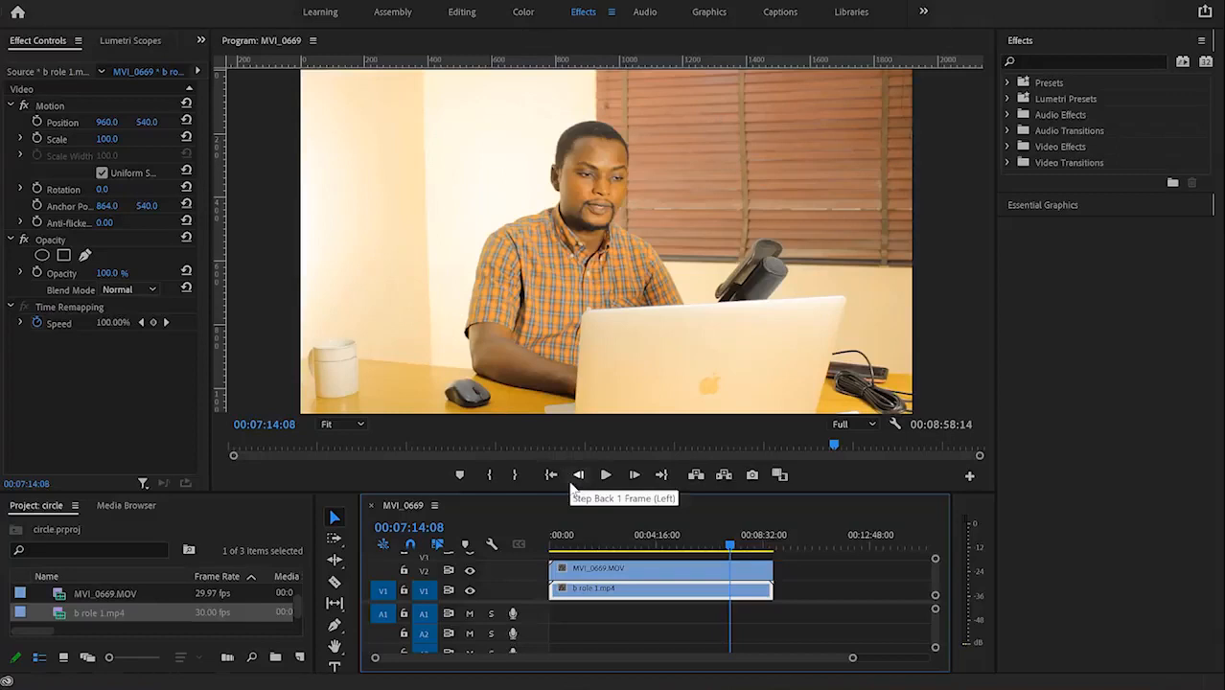
pyautogui.click(619, 572)
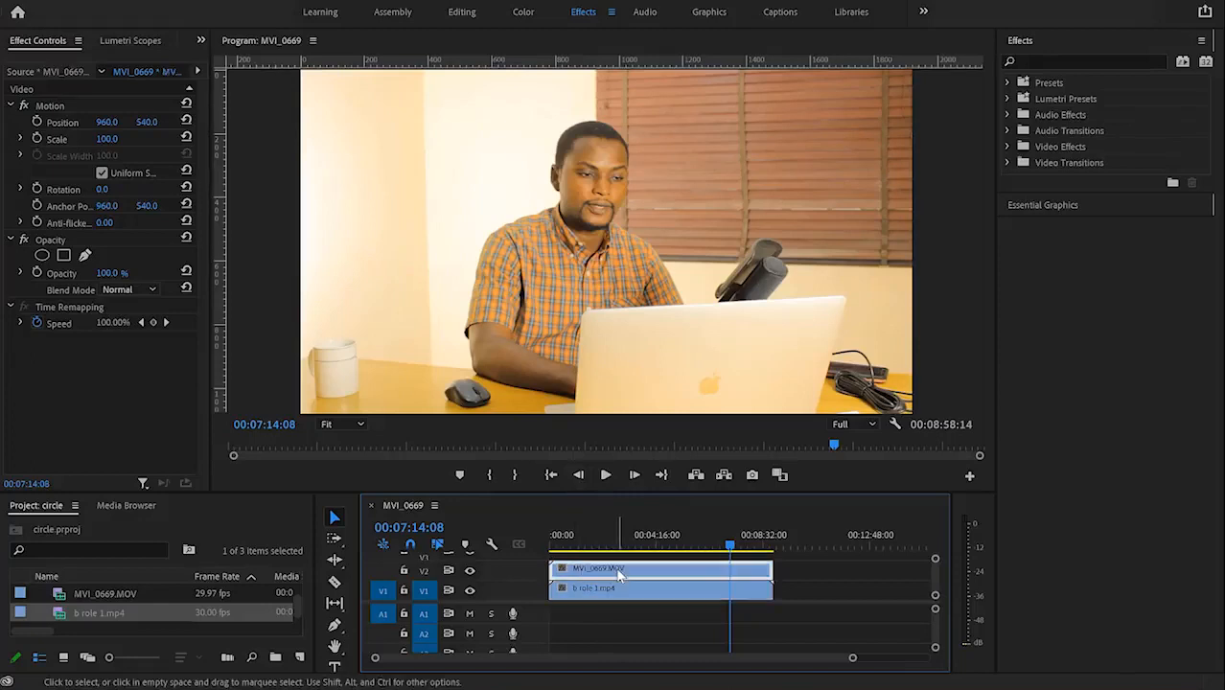
pyautogui.click(470, 572)
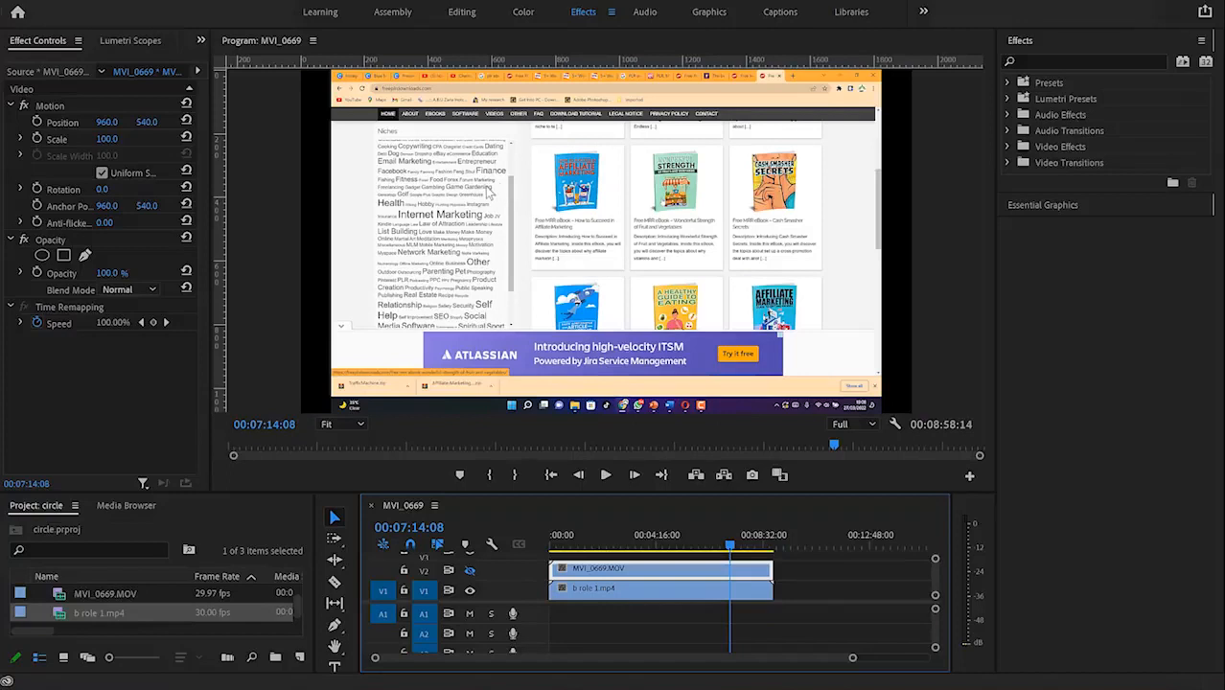
pyautogui.click(469, 571)
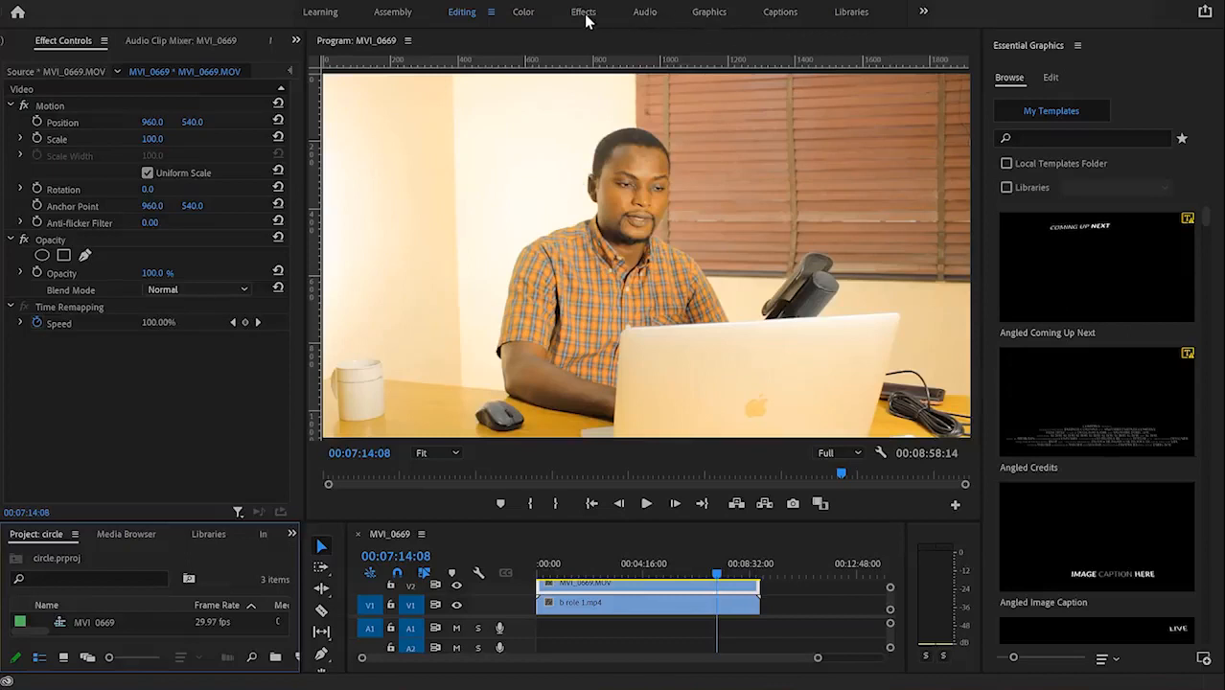
# Step: Switch to the Effects workspace and search the effects for "circle"
pyautogui.click(583, 13)
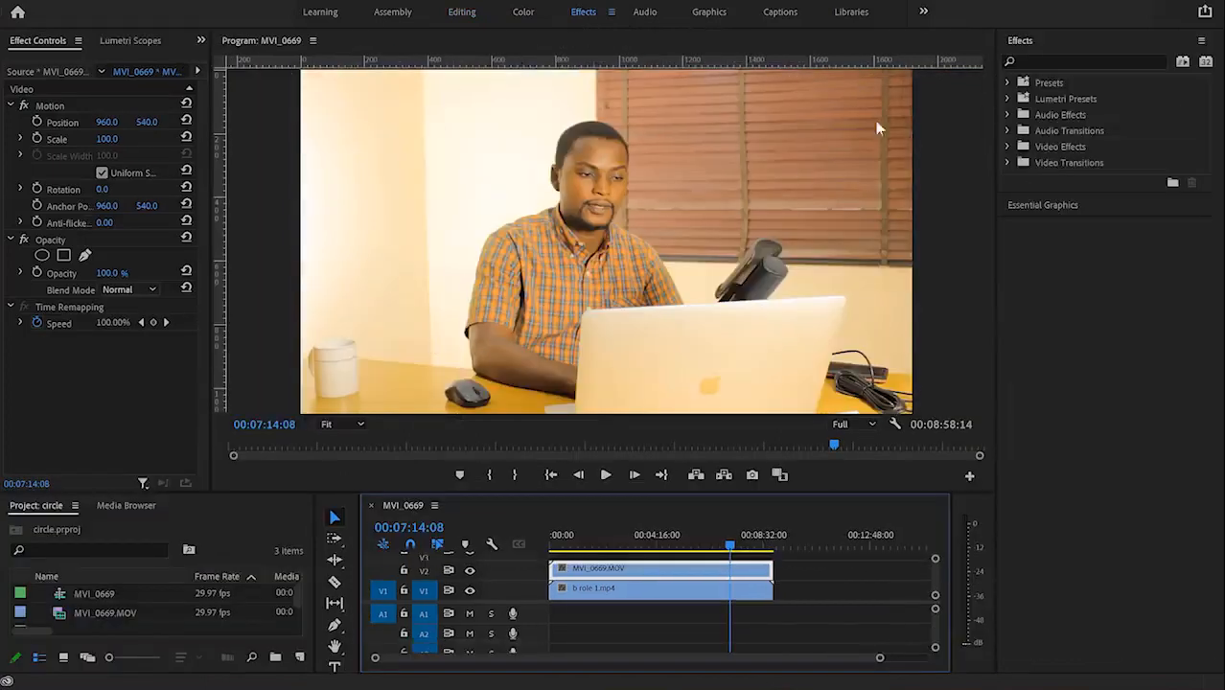
pyautogui.click(1031, 60)
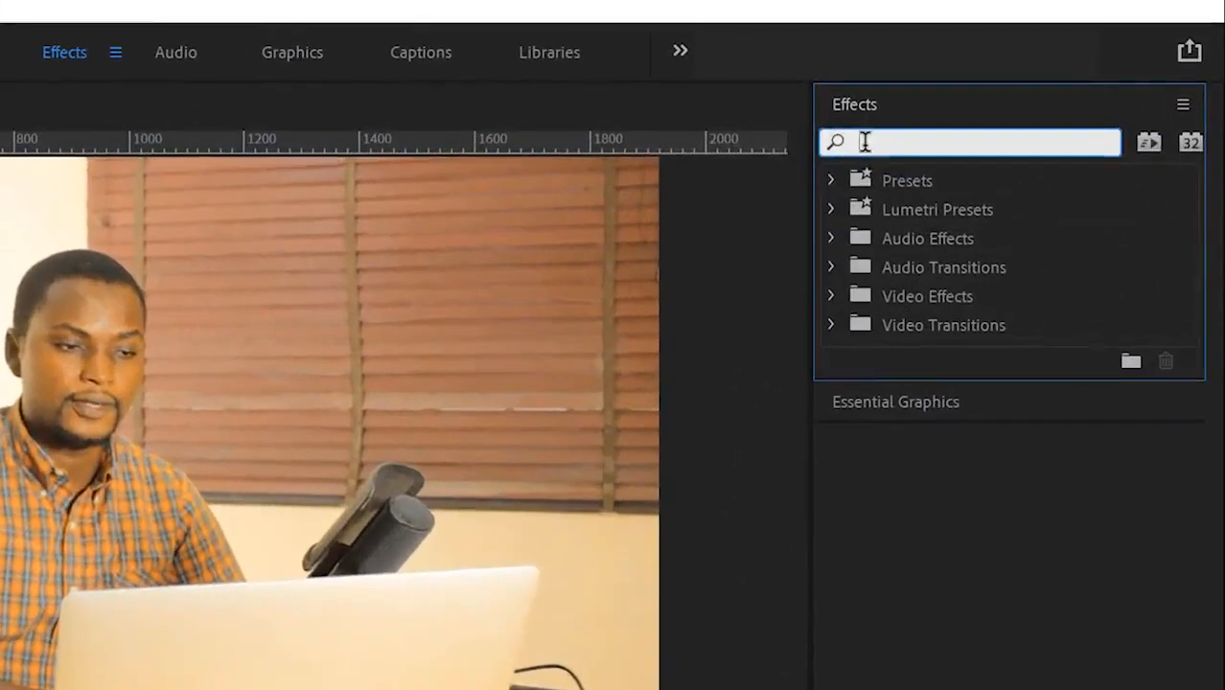
pyautogui.write('circ')
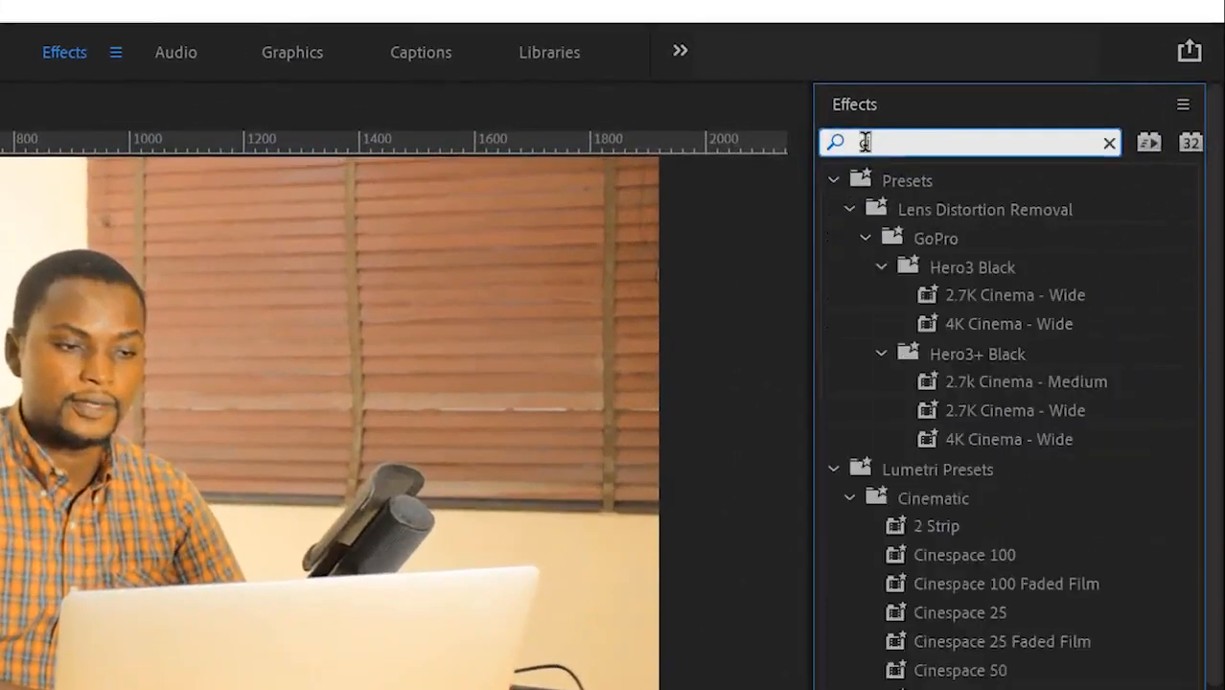
pyautogui.write('le')
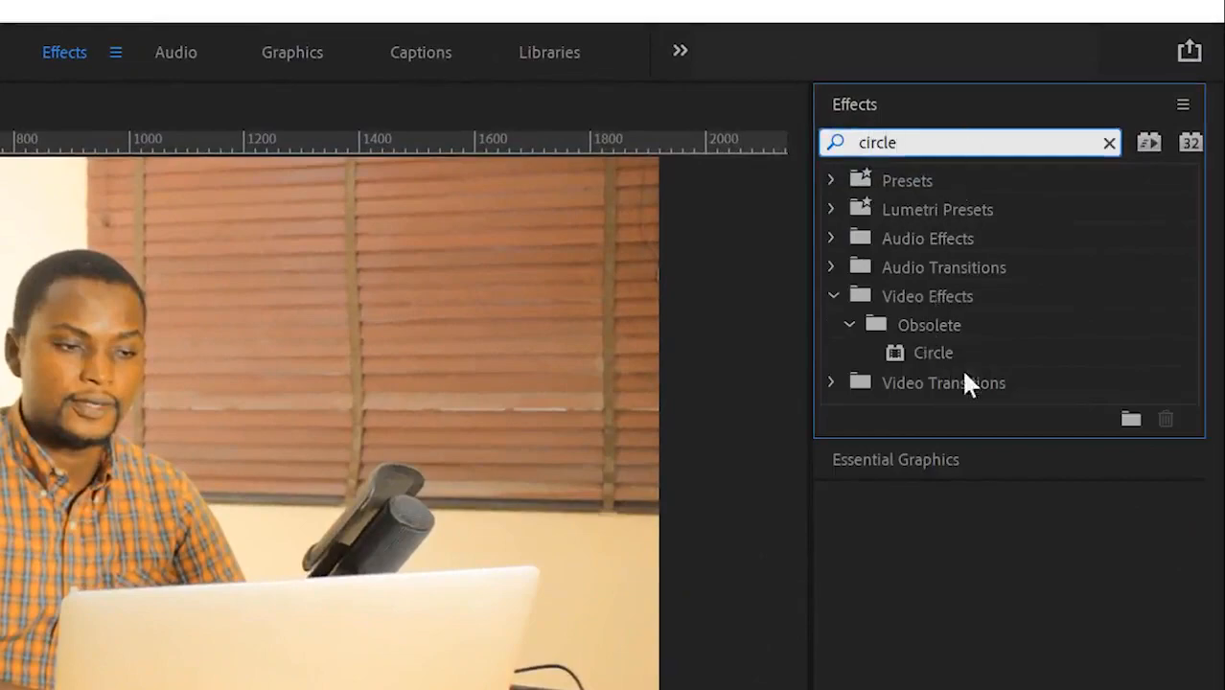
# Step: Apply the Circle video effect to the MVI_0669.MOV clip on V2 and show all of the effect's settings
pyautogui.moveTo(935, 353); pyautogui.dragTo(819, 557)
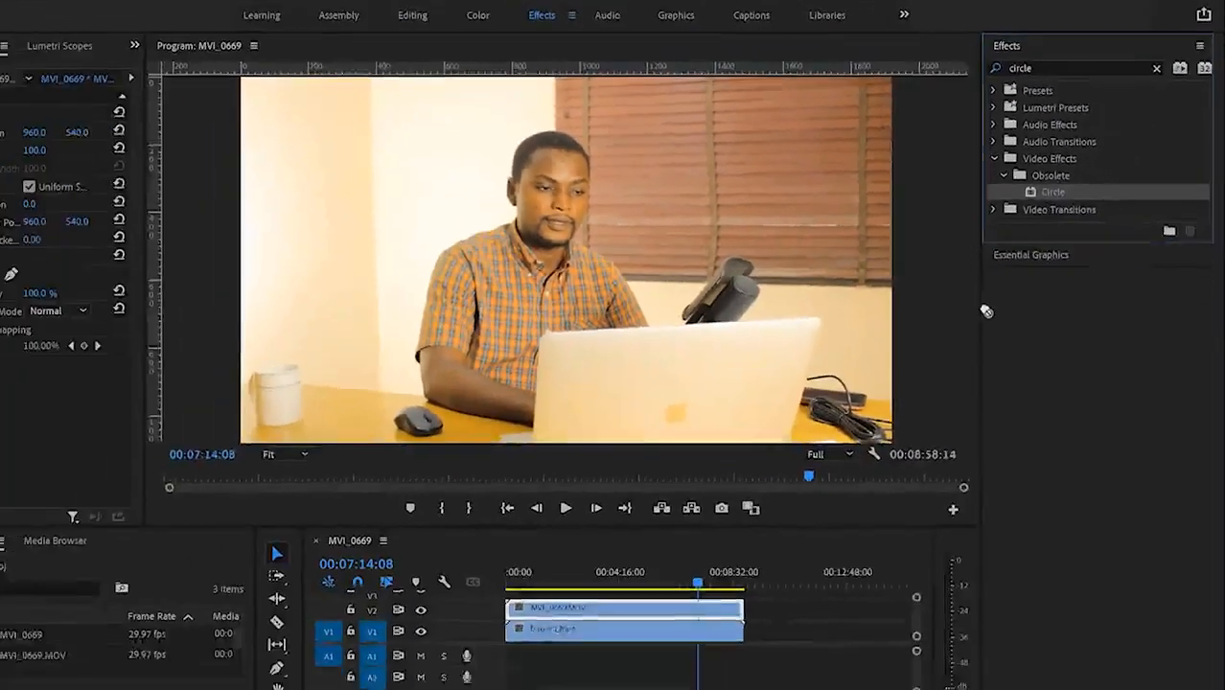
pyautogui.moveTo(985, 311); pyautogui.dragTo(594, 608)
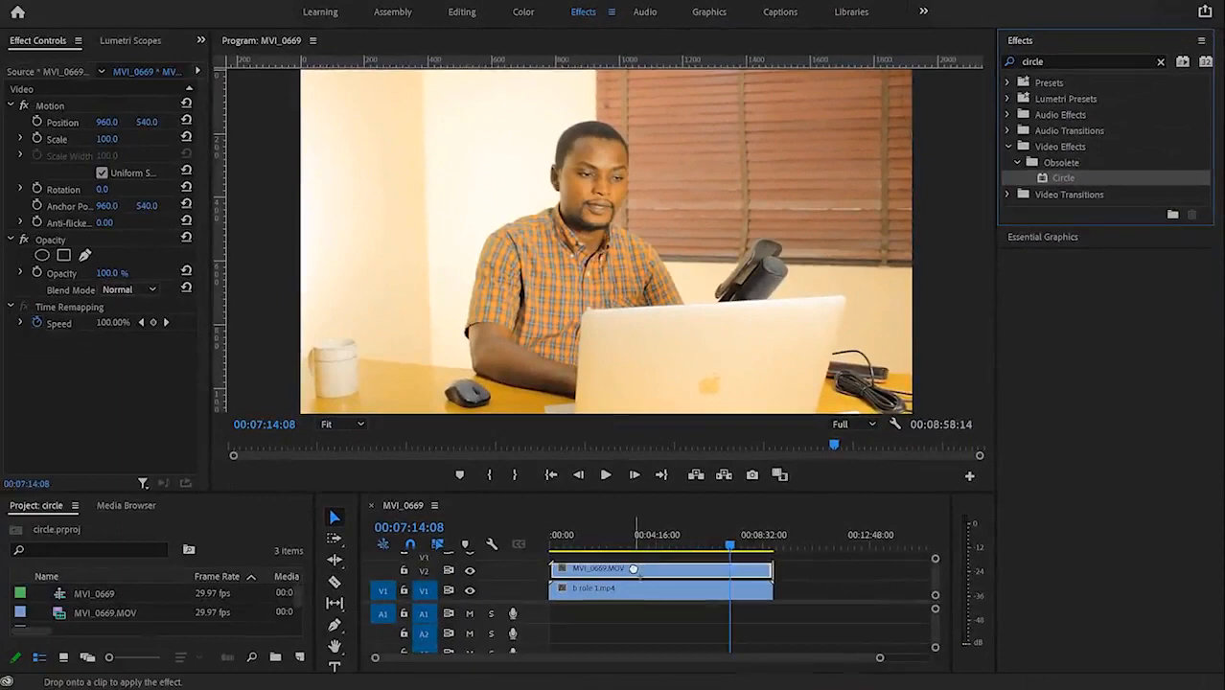
pyautogui.moveTo(633, 569); pyautogui.dragTo(634, 570)
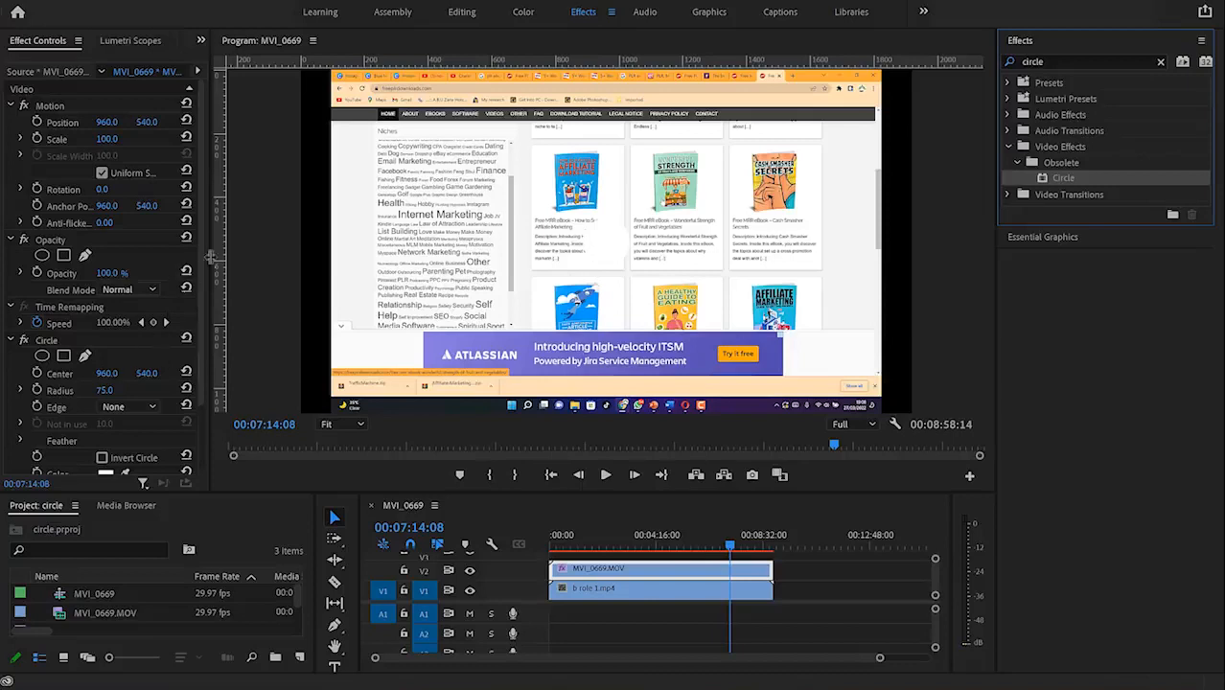
pyautogui.scroll(-3, 199, 251)
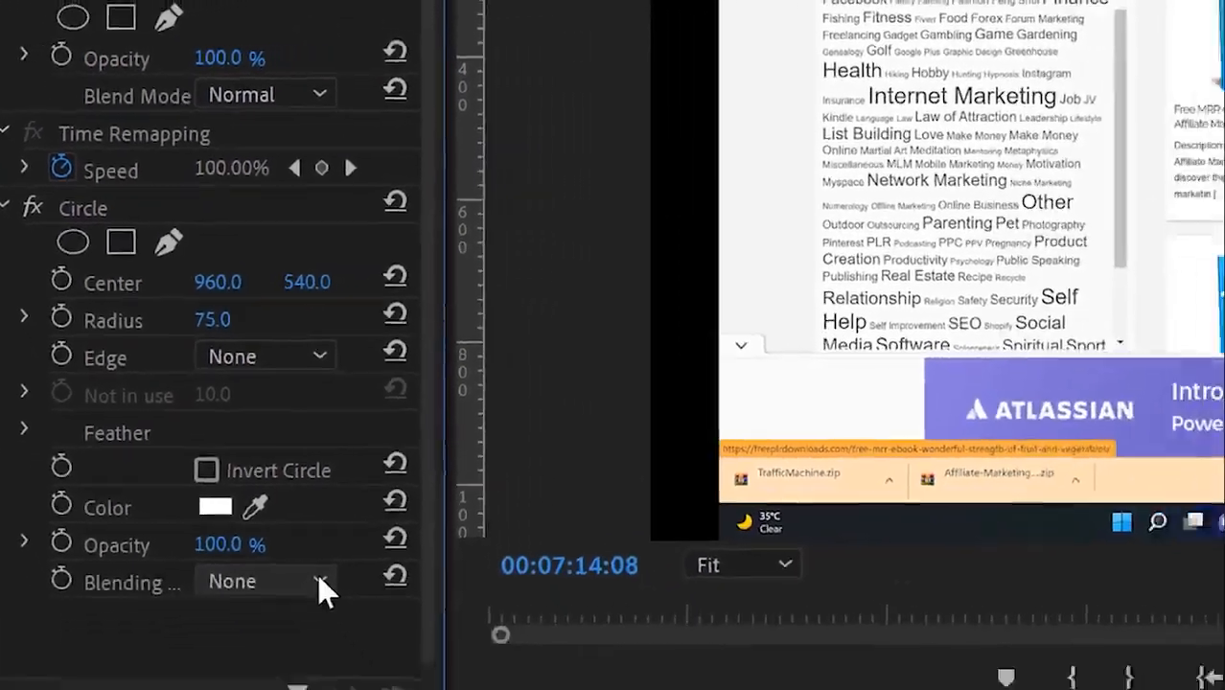
# Step: Configure the Circle effect with Stencil Alpha blending, a radius of 275 and the center at 912, 382
pyautogui.click(412, 685)
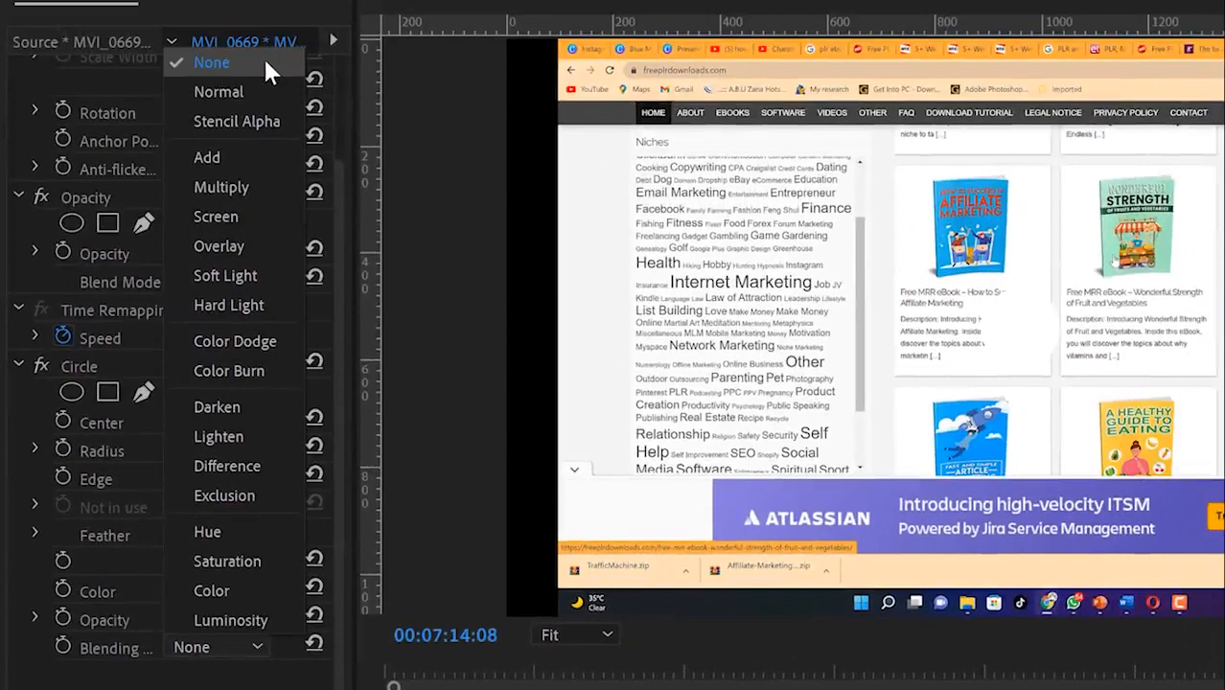
pyautogui.click(269, 127)
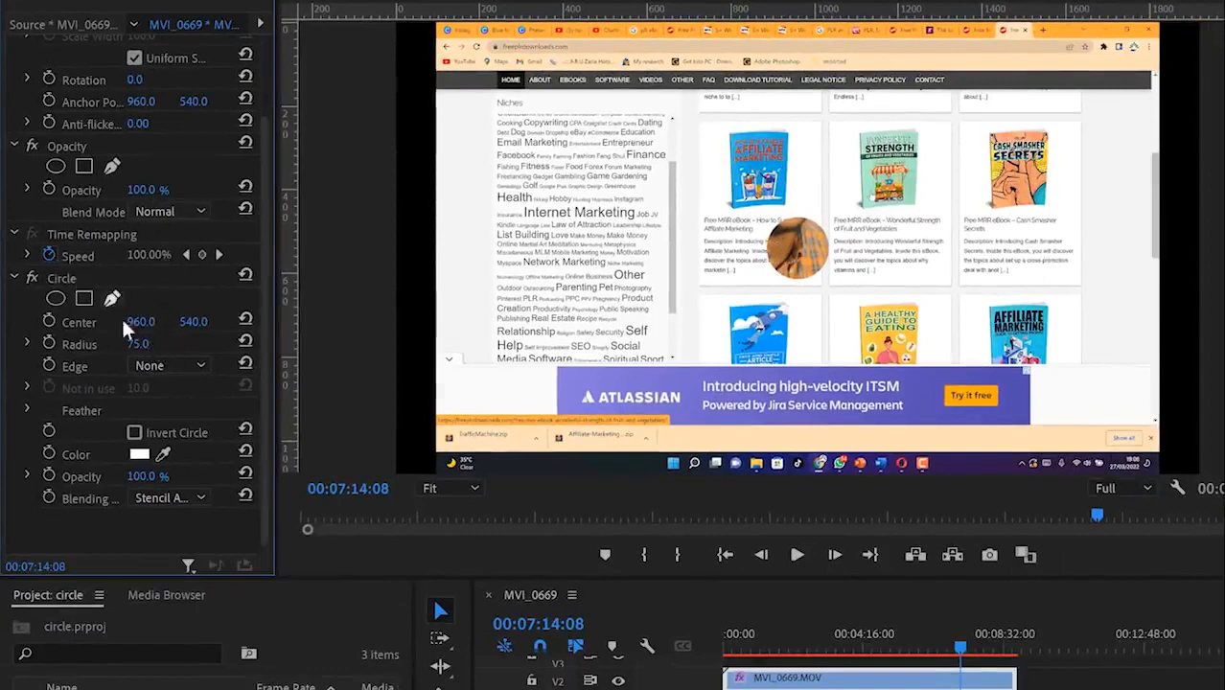
pyautogui.moveTo(150, 351); pyautogui.dragTo(155, 349)
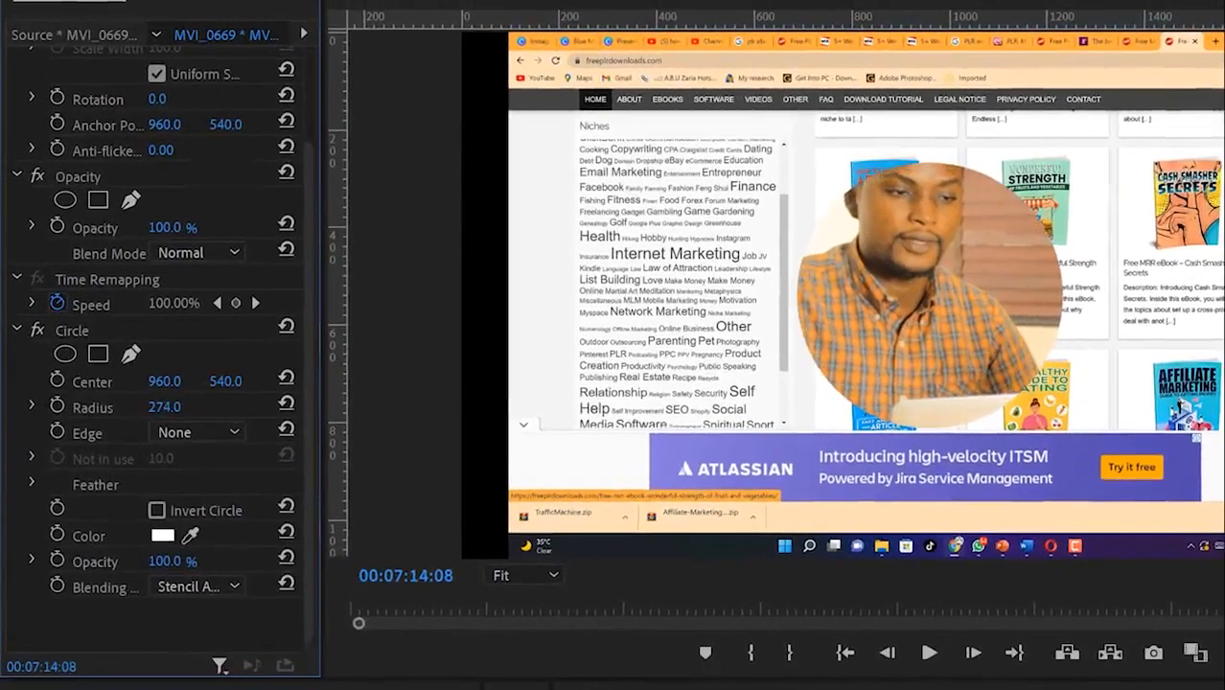
pyautogui.moveTo(164, 407); pyautogui.dragTo(188, 433)
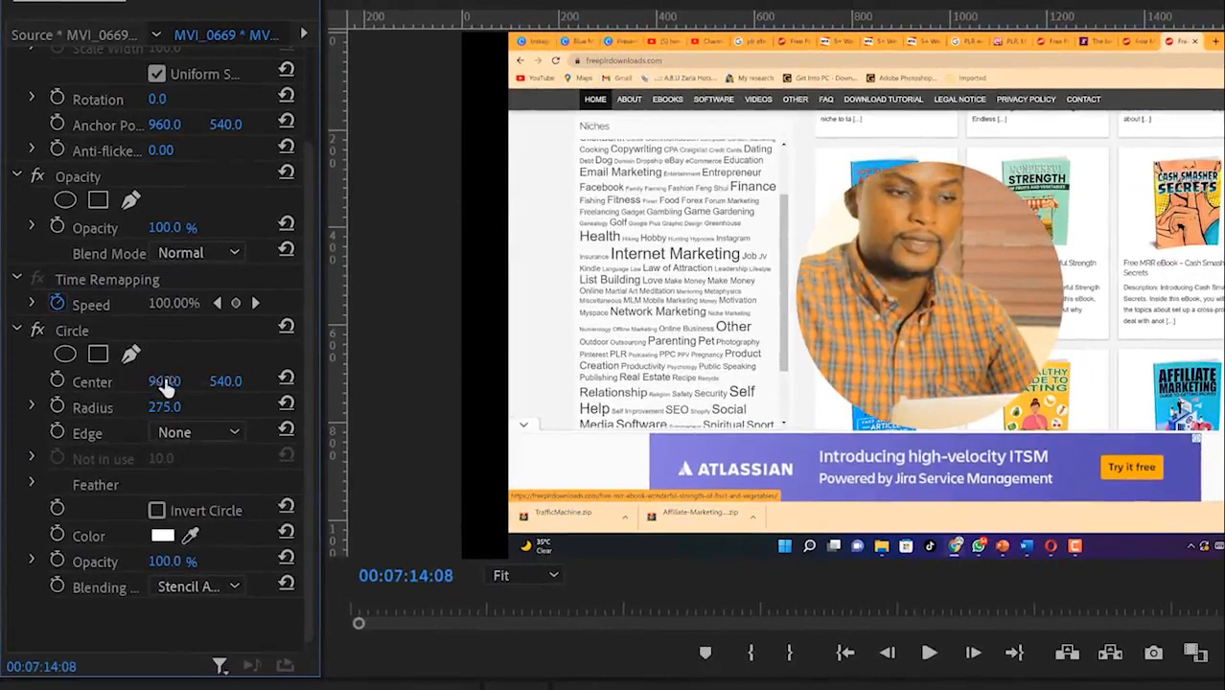
pyautogui.moveTo(165, 381); pyautogui.dragTo(74, 380)
pyautogui.moveTo(165, 381); pyautogui.dragTo(187, 381)
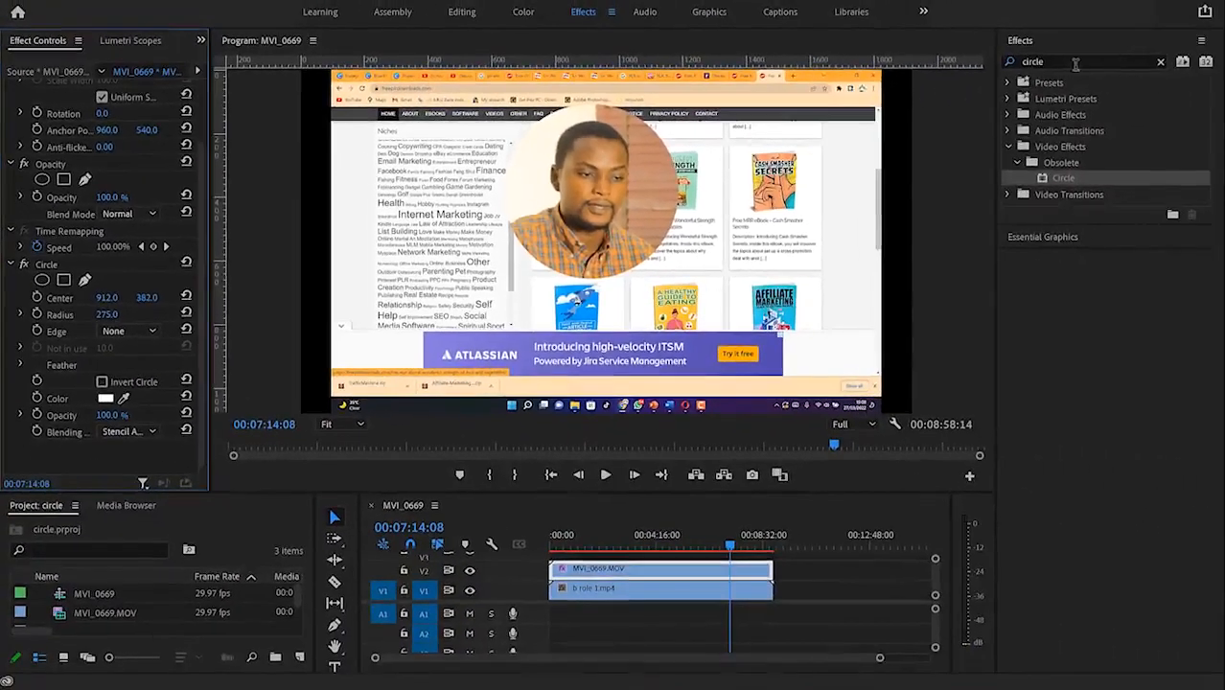
# Step: Search the effects for "paint c" and apply Paint Bucket to the MVI_0669.MOV clip on V2
pyautogui.click(1069, 63)
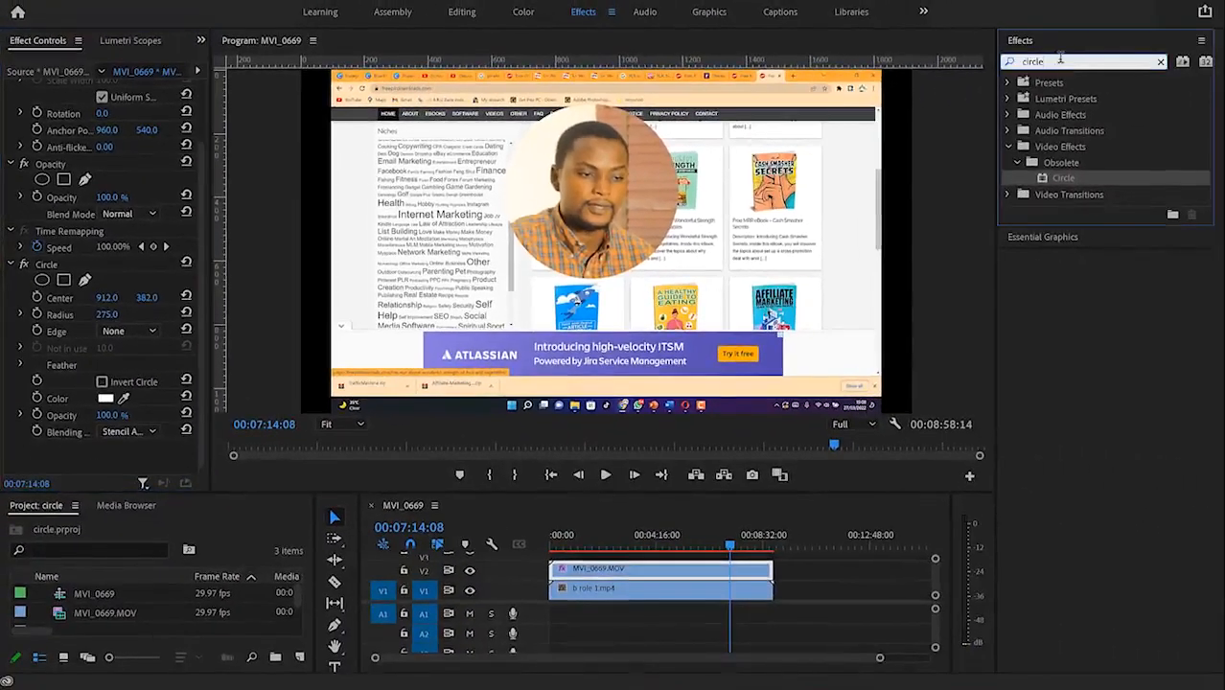
pyautogui.press('BackSpace')
pyautogui.press('BackSpace')
pyautogui.press('BackSpace')
pyautogui.press('BackSpace')
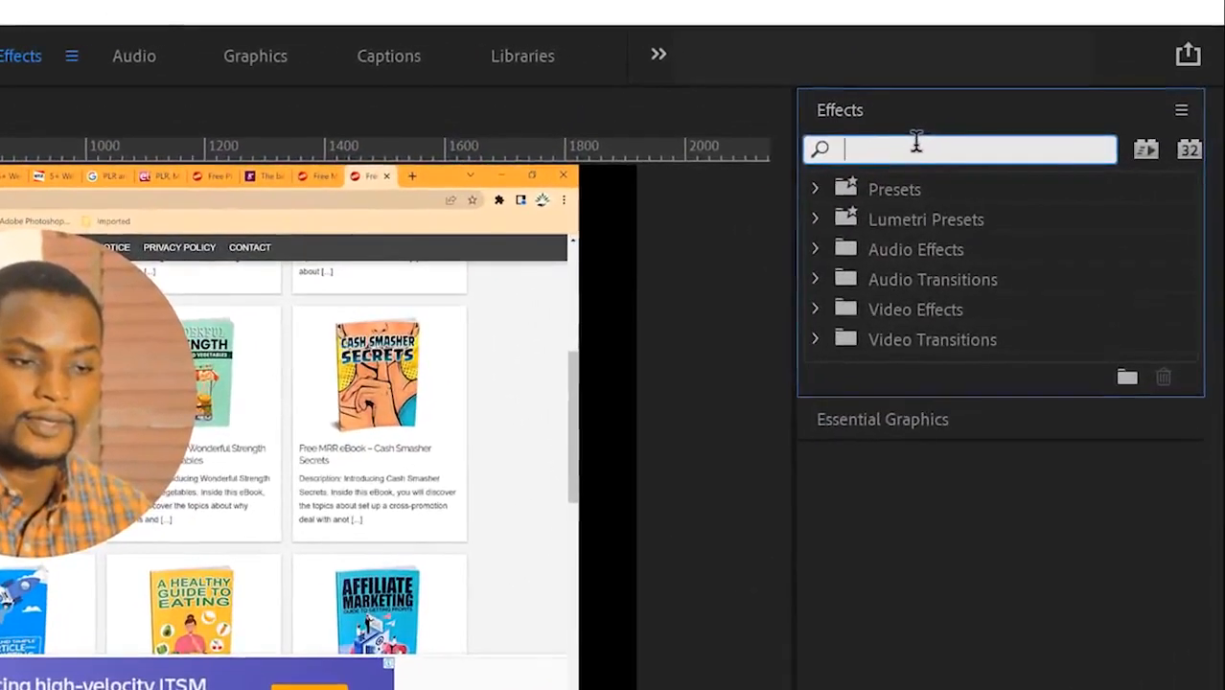
pyautogui.write('paint c')
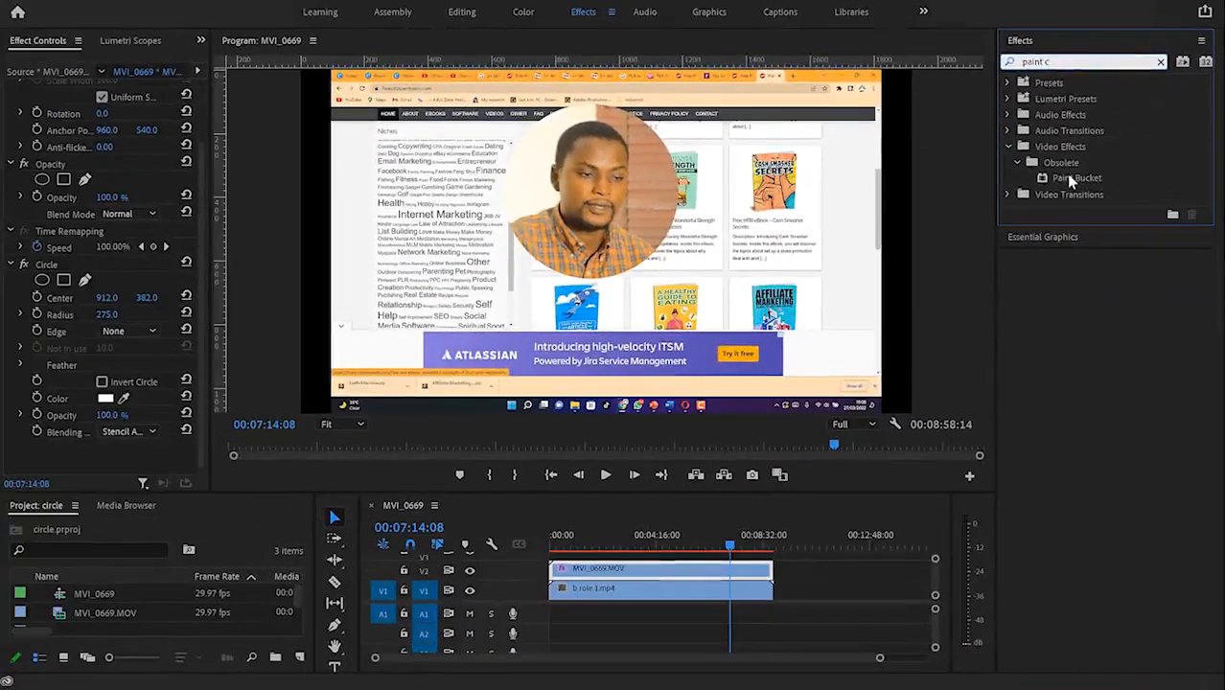
pyautogui.moveTo(1066, 174)
pyautogui.mouseDown()
pyautogui.moveTo(849, 443)
pyautogui.moveTo(680, 572)
pyautogui.mouseUp()
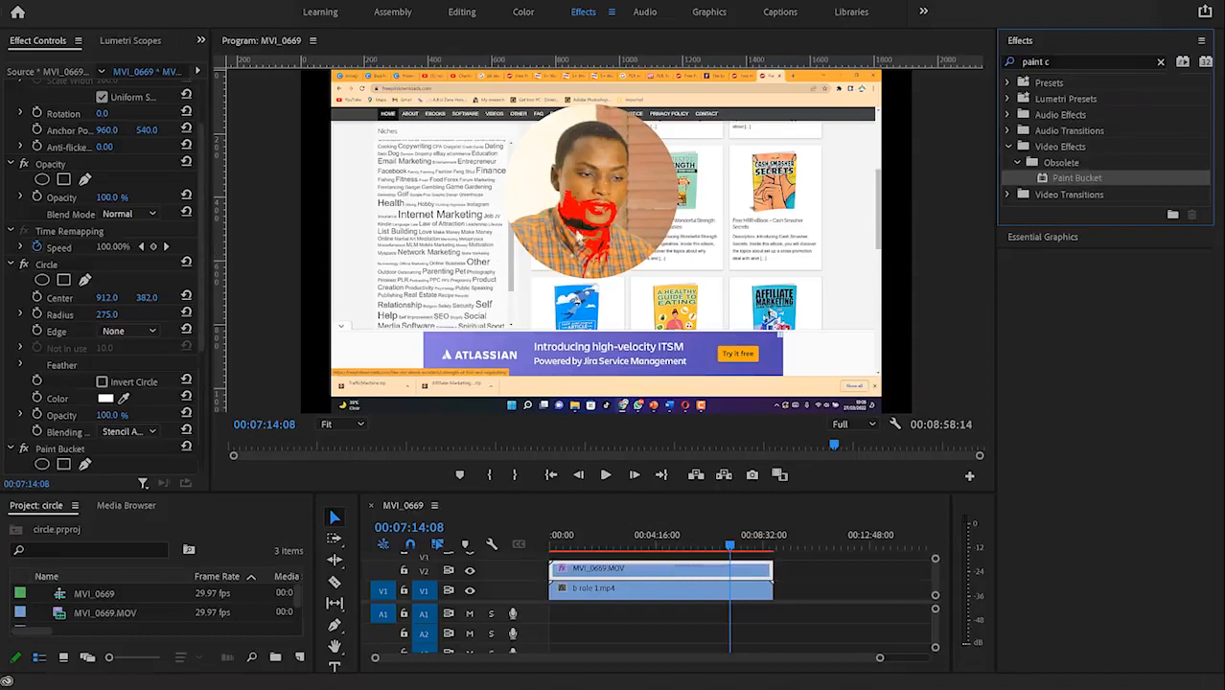
# Step: Set the Paint Bucket's fill selector to Alpha Channel and its stroke type to Stroke with a width of 16.6
pyautogui.moveTo(200, 220); pyautogui.dragTo(207, 343)
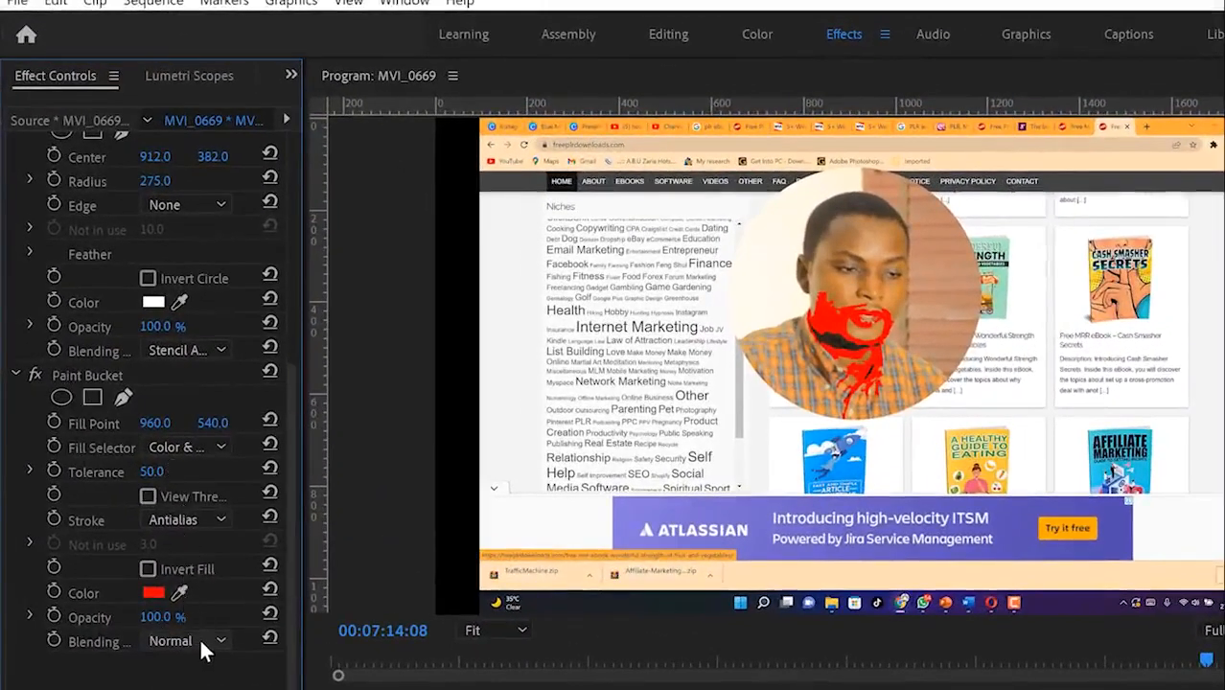
pyautogui.click(219, 448)
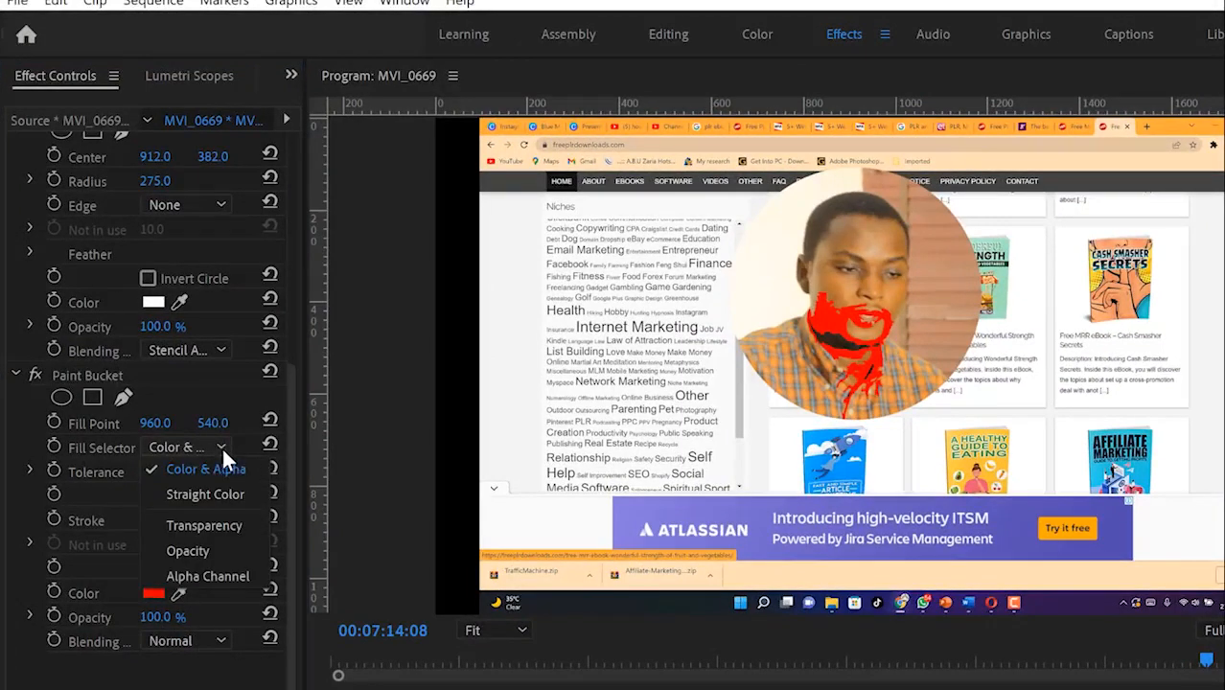
pyautogui.click(231, 575)
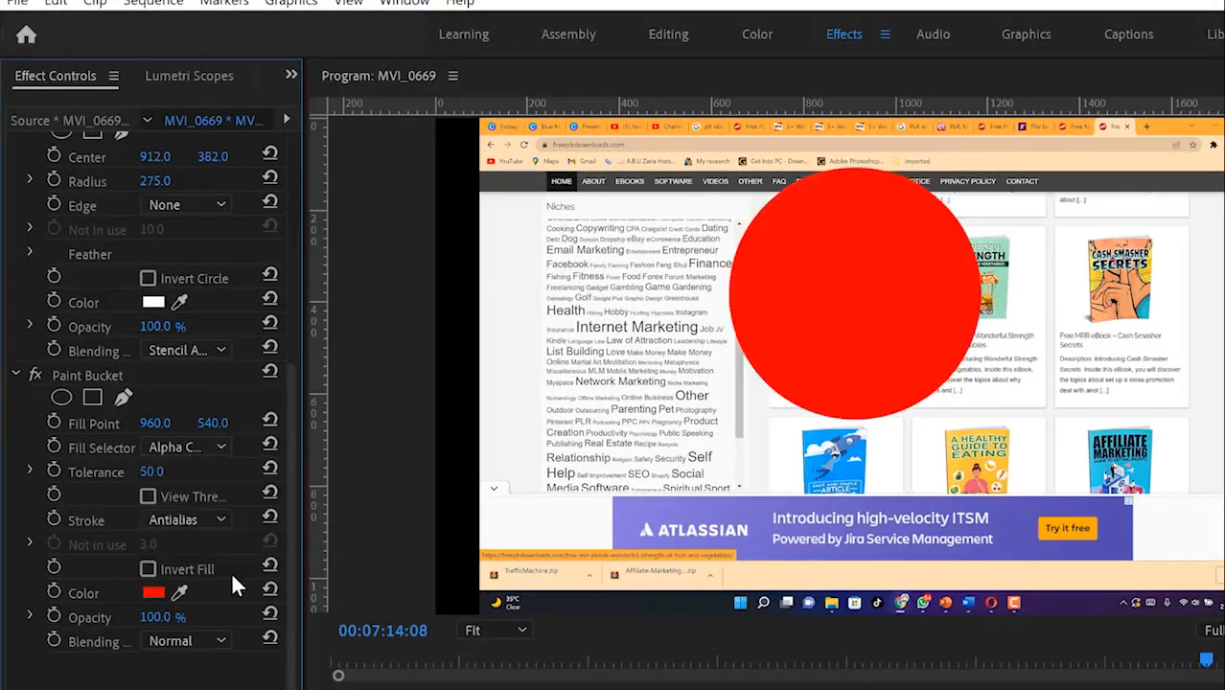
pyautogui.click(221, 518)
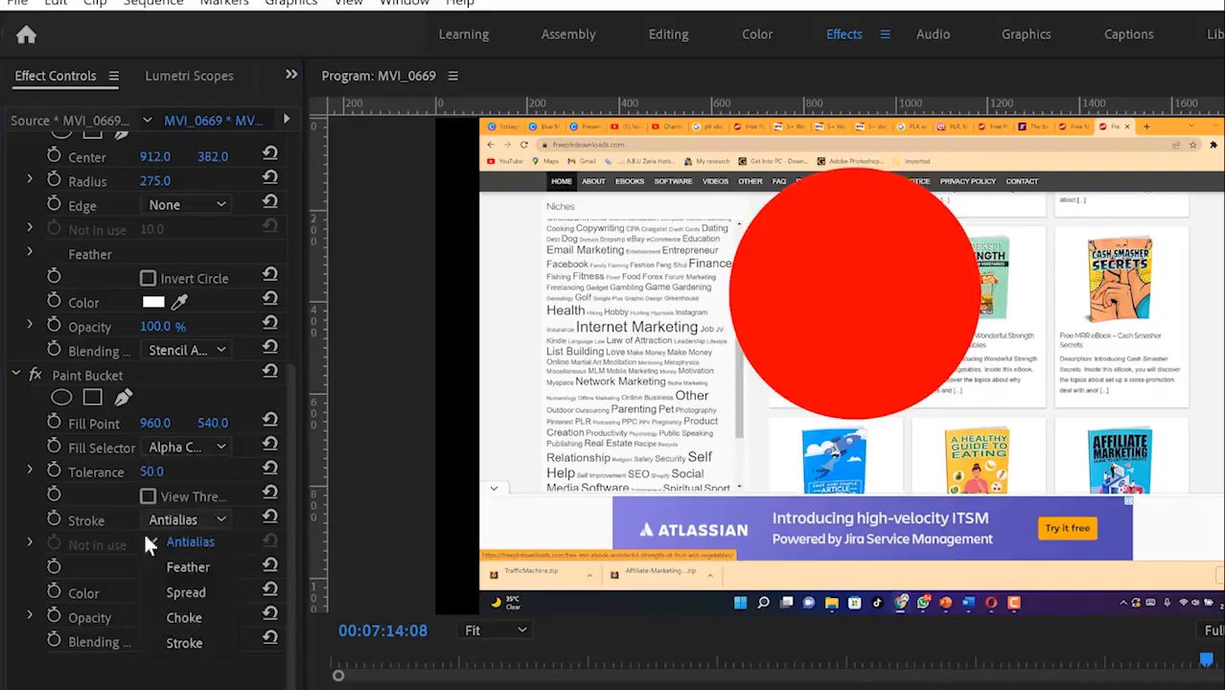
pyautogui.click(185, 642)
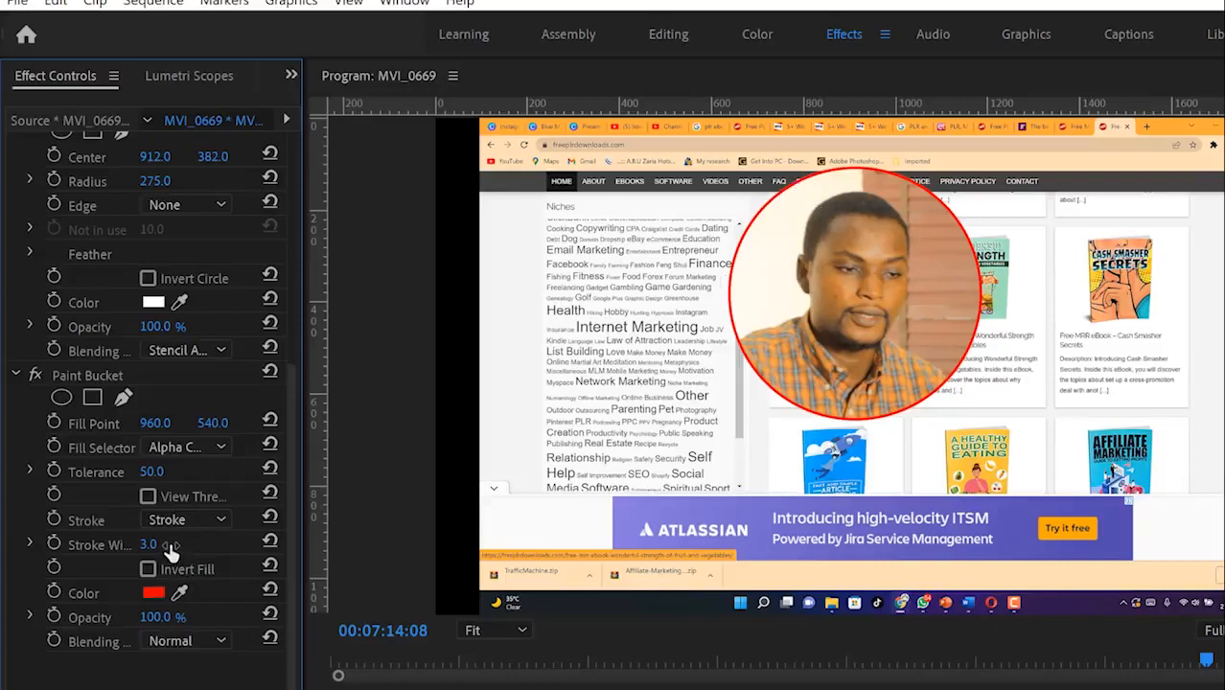
pyautogui.moveTo(169, 551); pyautogui.dragTo(182, 551)
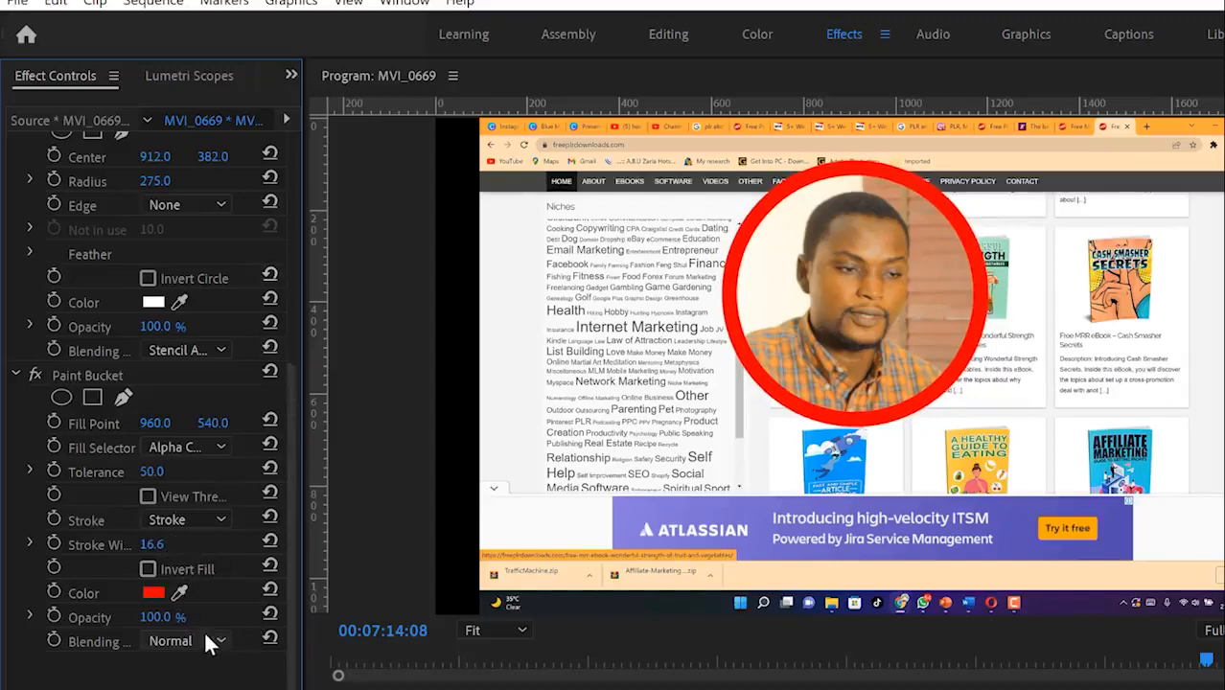
# Step: Try several colors for the Paint Bucket stroke and apply the dark green 223A16
pyautogui.click(156, 588)
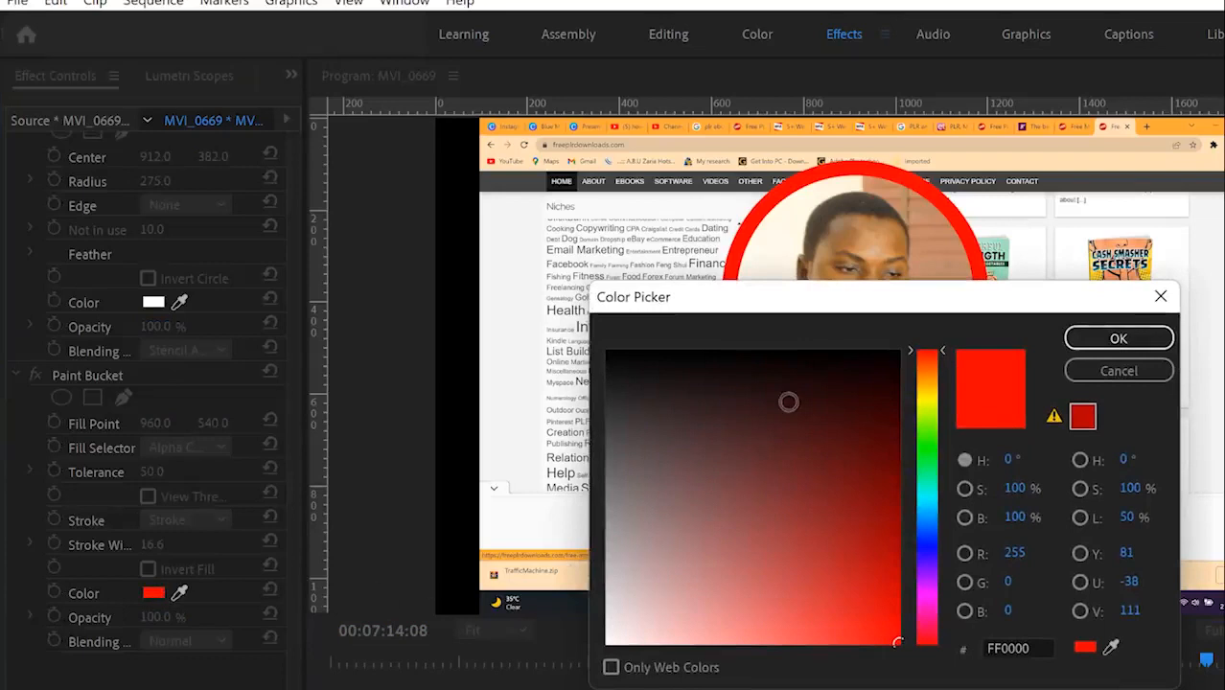
pyautogui.click(788, 403)
pyautogui.click(773, 517)
pyautogui.click(709, 640)
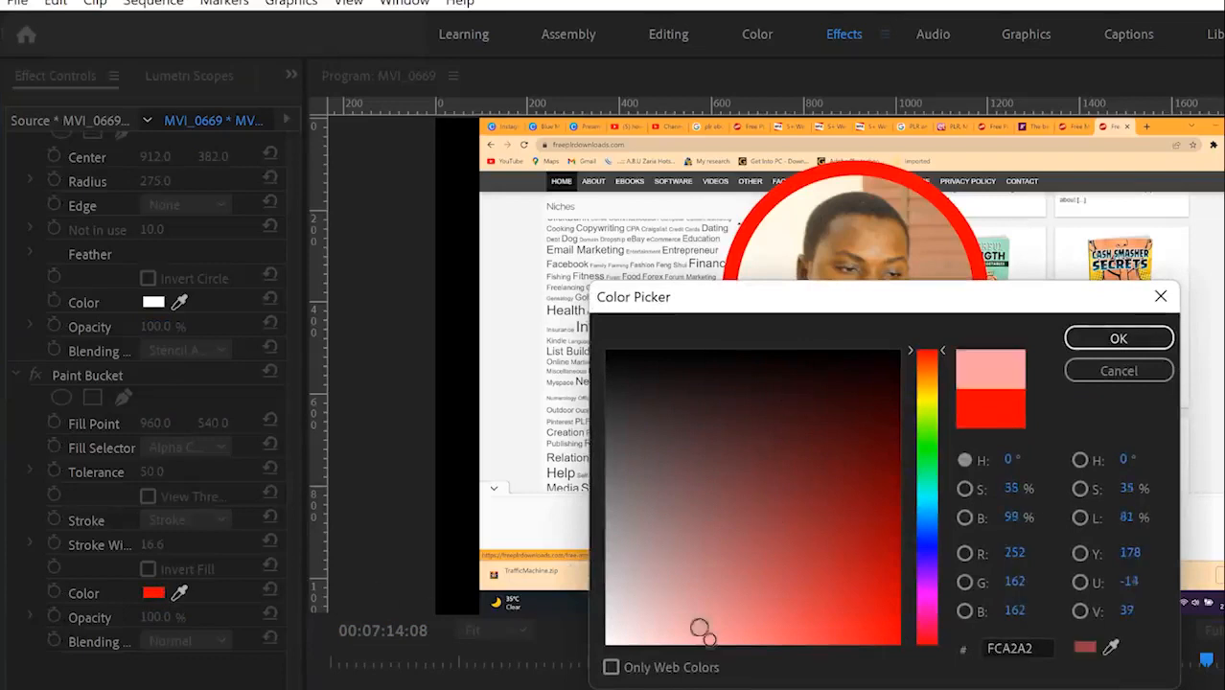
pyautogui.click(651, 509)
pyautogui.click(812, 515)
pyautogui.click(652, 435)
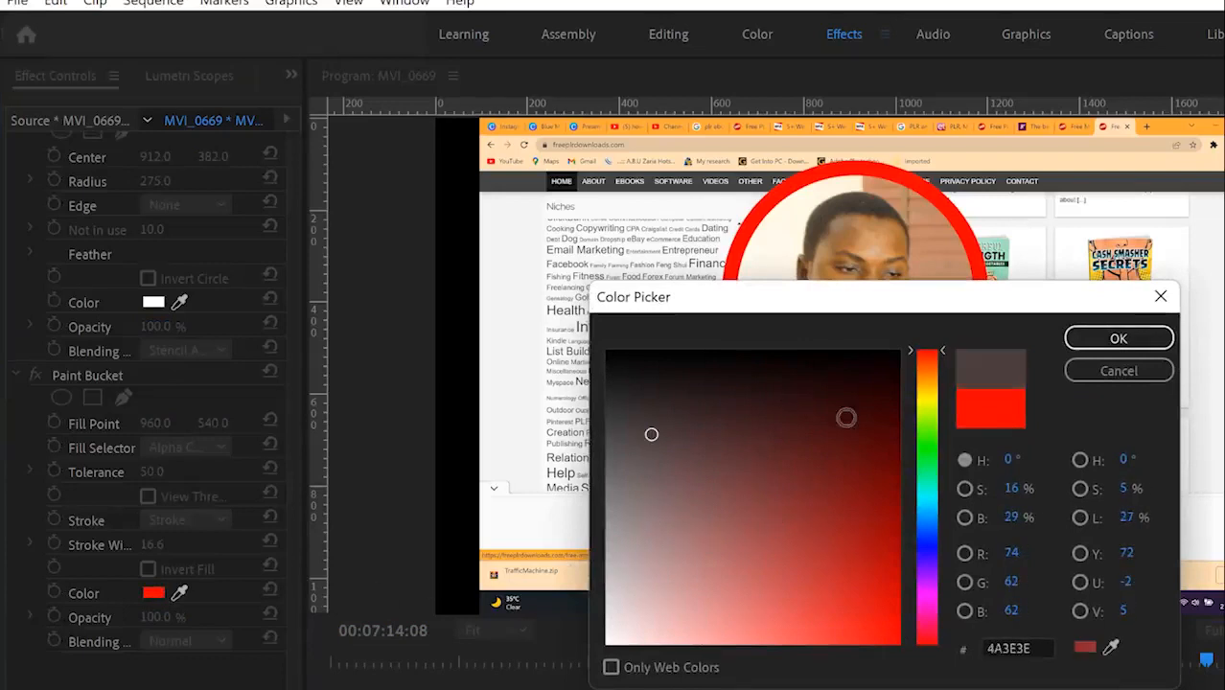
pyautogui.click(927, 432)
pyautogui.click(726, 542)
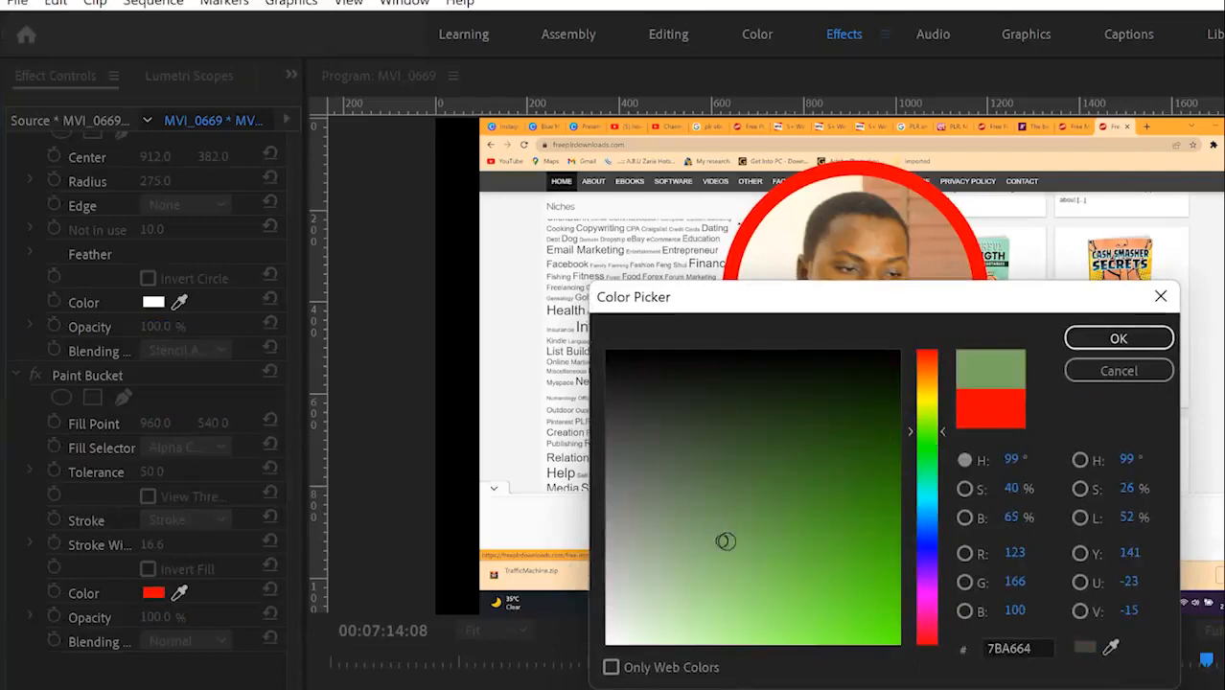
pyautogui.click(784, 416)
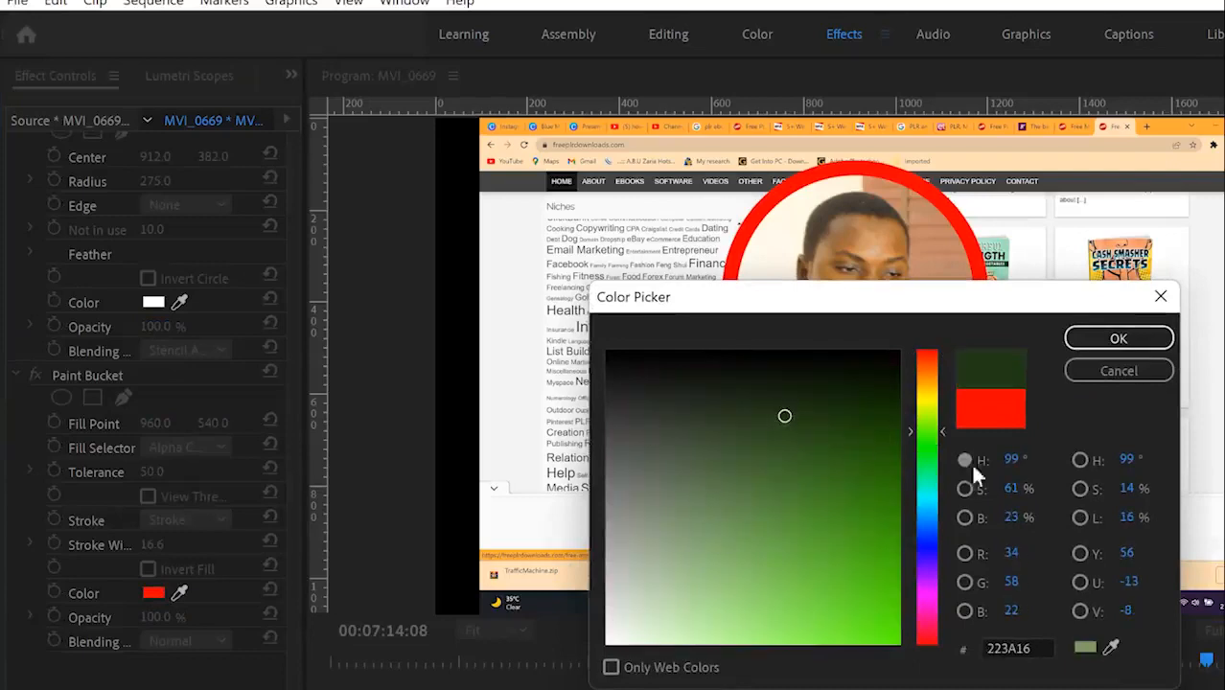
pyautogui.click(1121, 337)
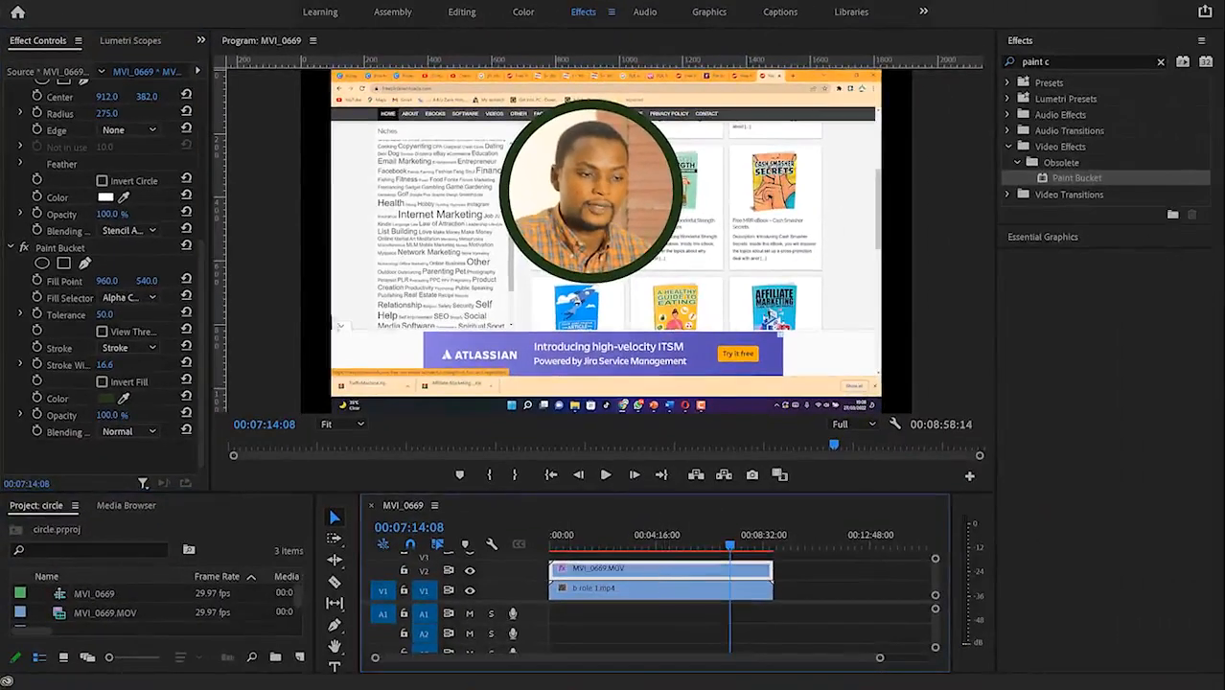
# Step: Move the circular clip to the lower right of the frame by setting its Motion position to 1564, 888
pyautogui.moveTo(201, 251); pyautogui.dragTo(200, 99)
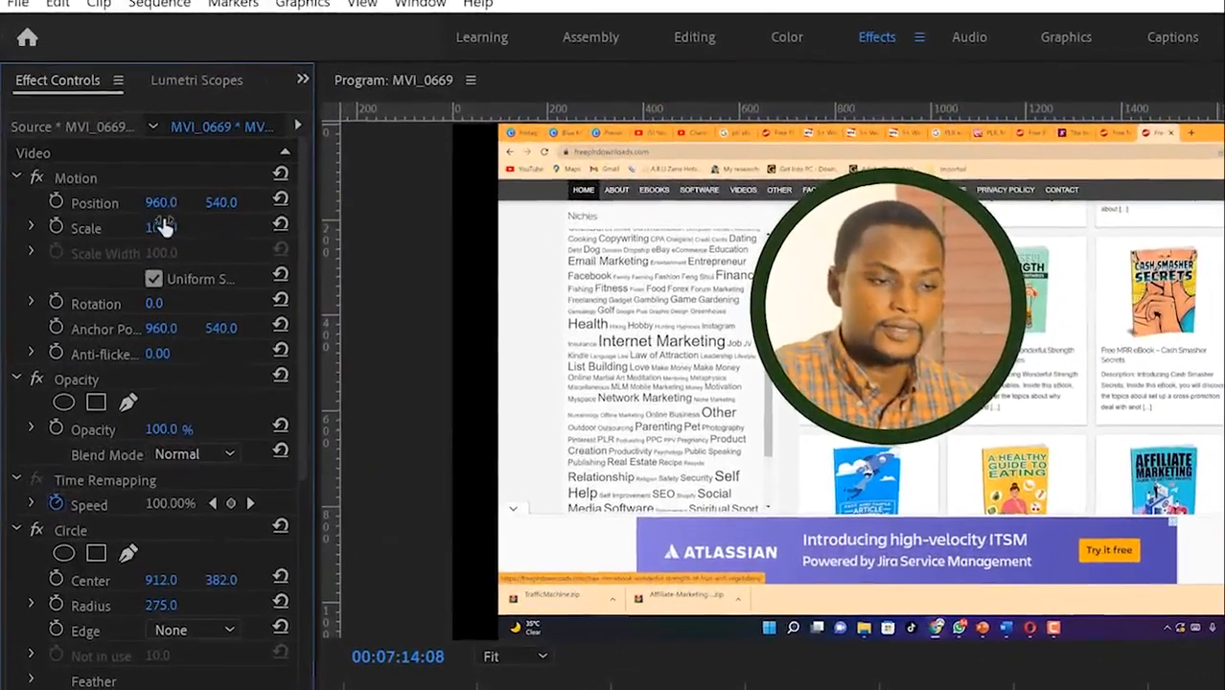
pyautogui.moveTo(167, 203); pyautogui.dragTo(746, 203)
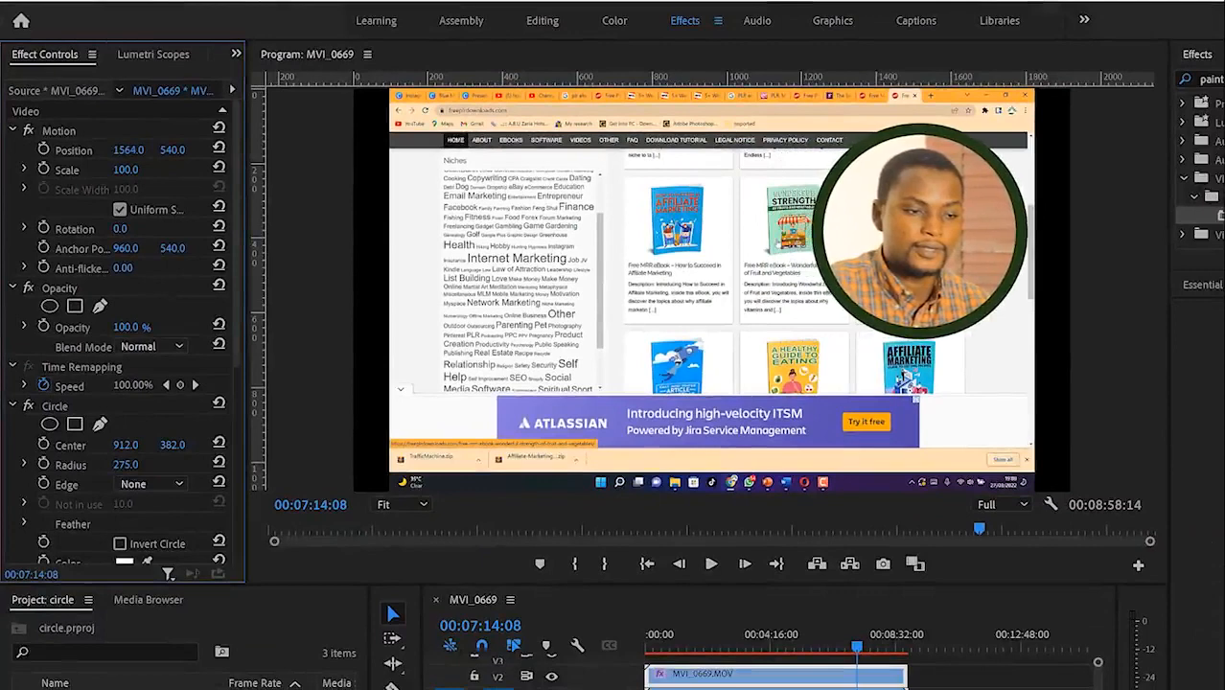
pyautogui.moveTo(172, 154); pyautogui.dragTo(507, 154)
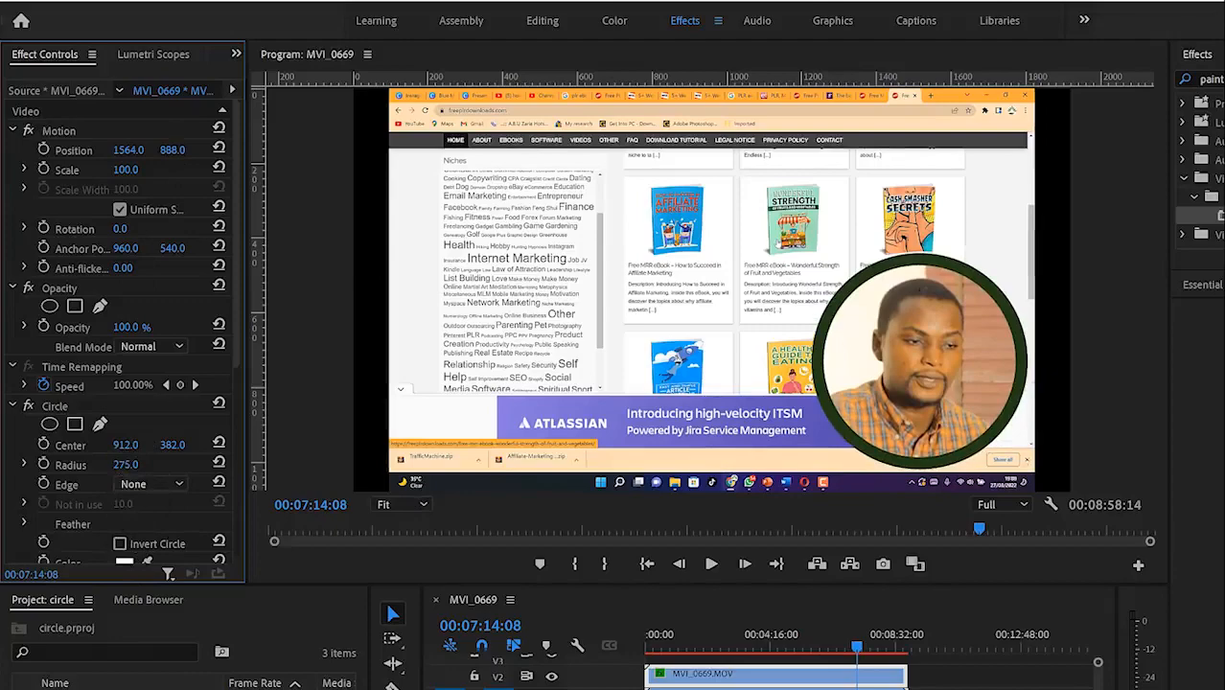
# Step: Search the effects for "drop sh" and apply Drop Shadow to the MVI_0669.MOV clip on V2
pyautogui.click(1169, 65)
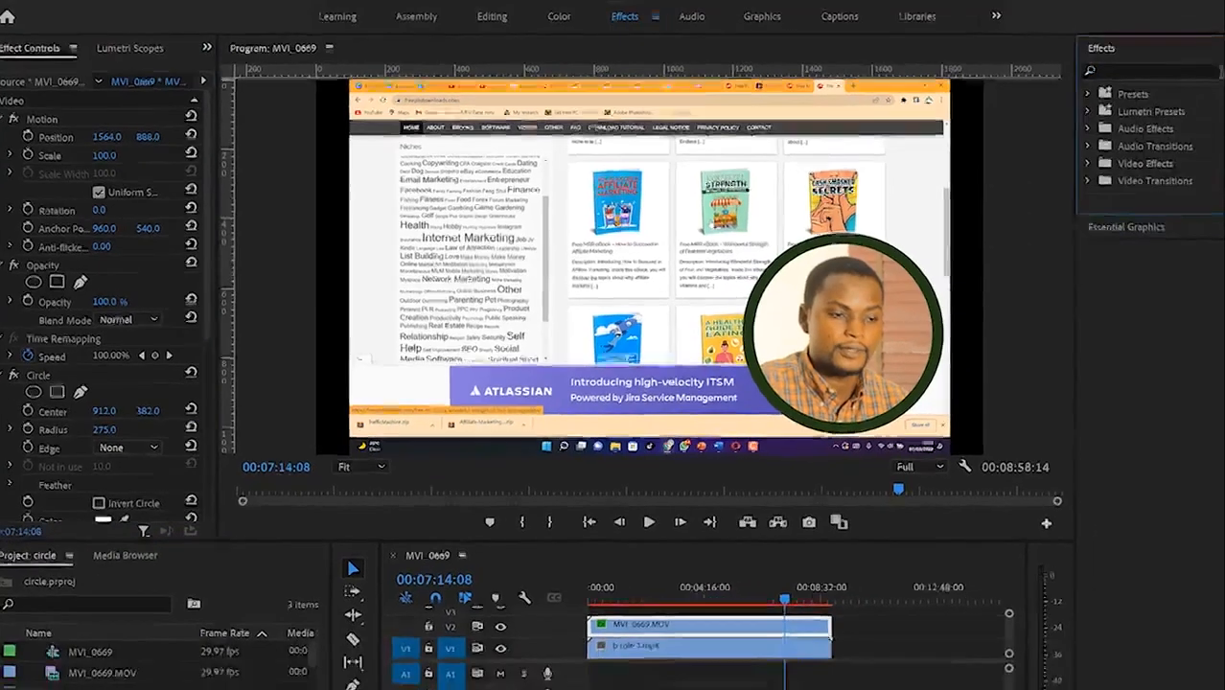
pyautogui.click(1134, 66)
pyautogui.write('drop sh')
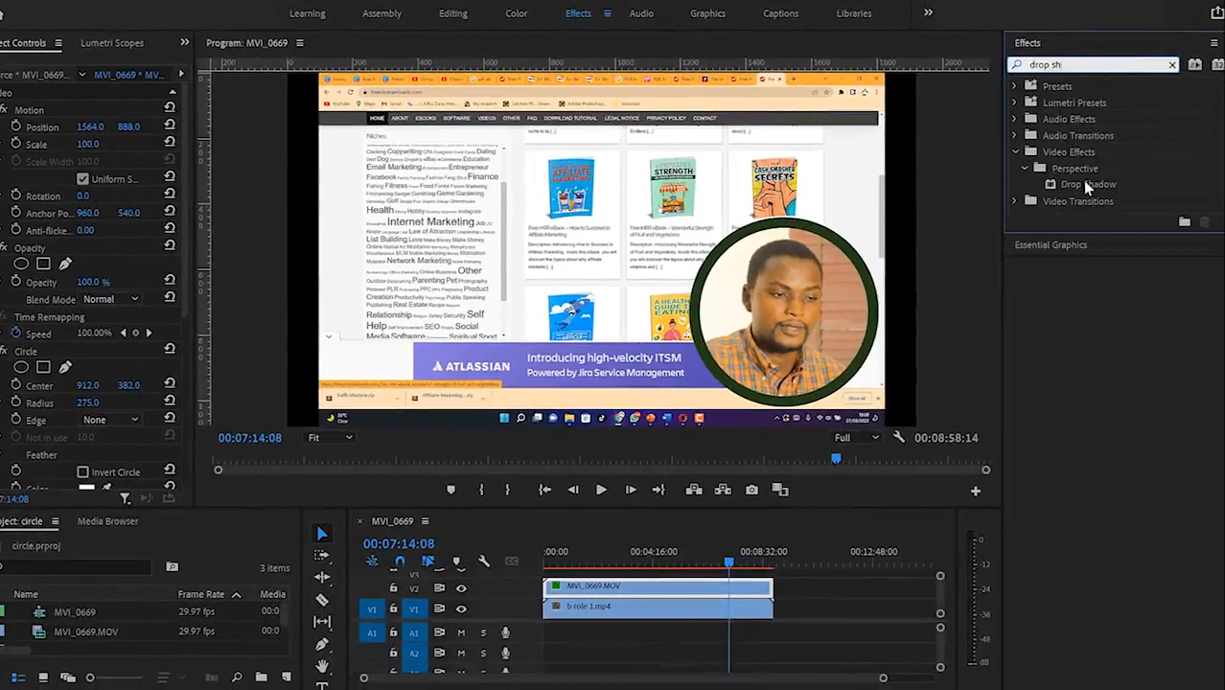
pyautogui.moveTo(1080, 182); pyautogui.dragTo(652, 584)
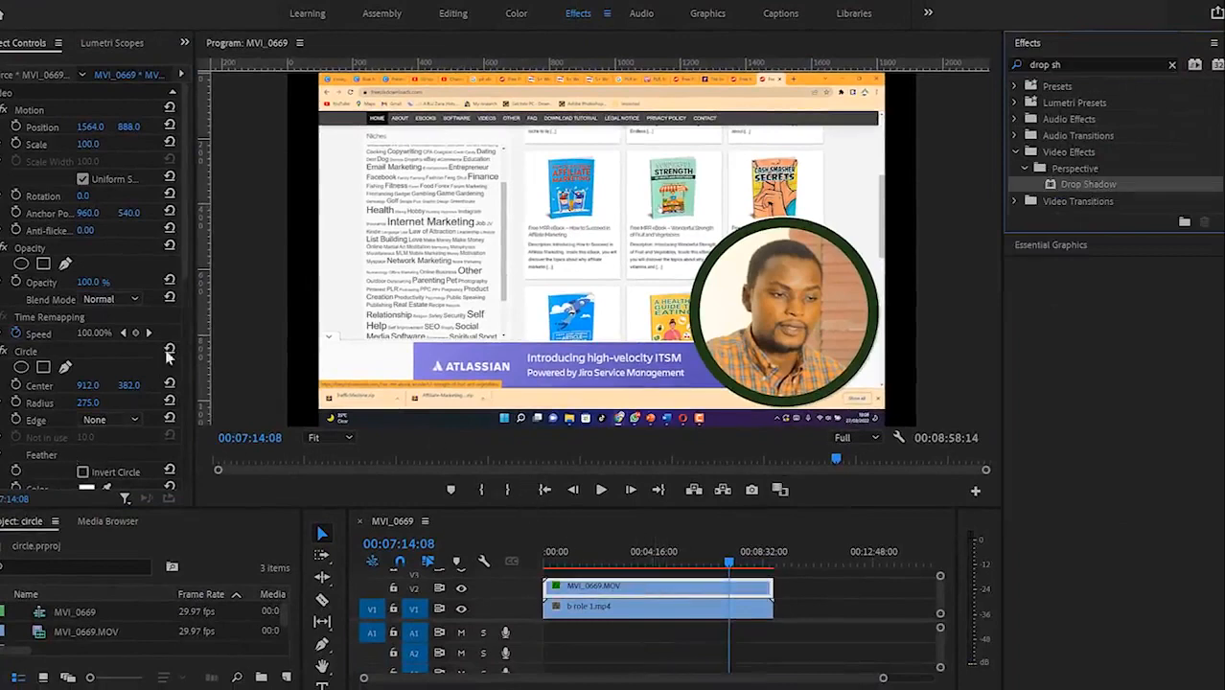
# Step: Adjust the Drop Shadow to 47% opacity, 23° direction, distance 21 and softness 0, after trying a softness of 39
pyautogui.moveTo(186, 231)
pyautogui.mouseDown()
pyautogui.moveTo(175, 453)
pyautogui.moveTo(162, 467)
pyautogui.mouseUp()
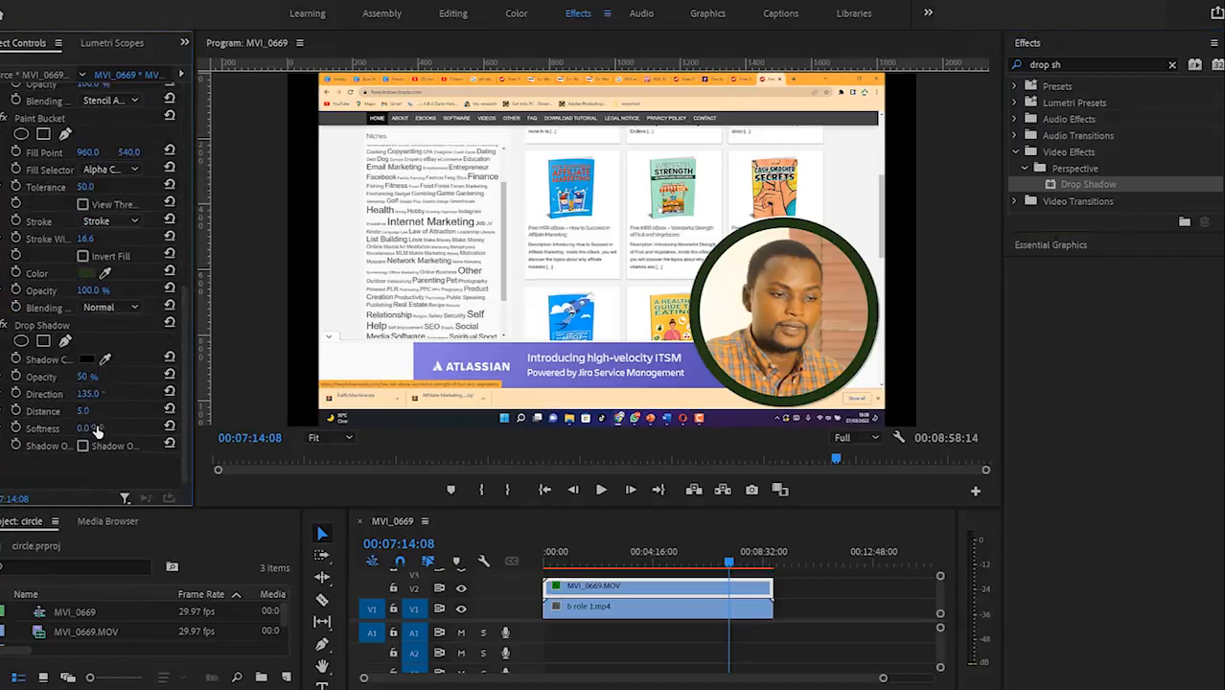
pyautogui.moveTo(95, 413); pyautogui.dragTo(112, 412)
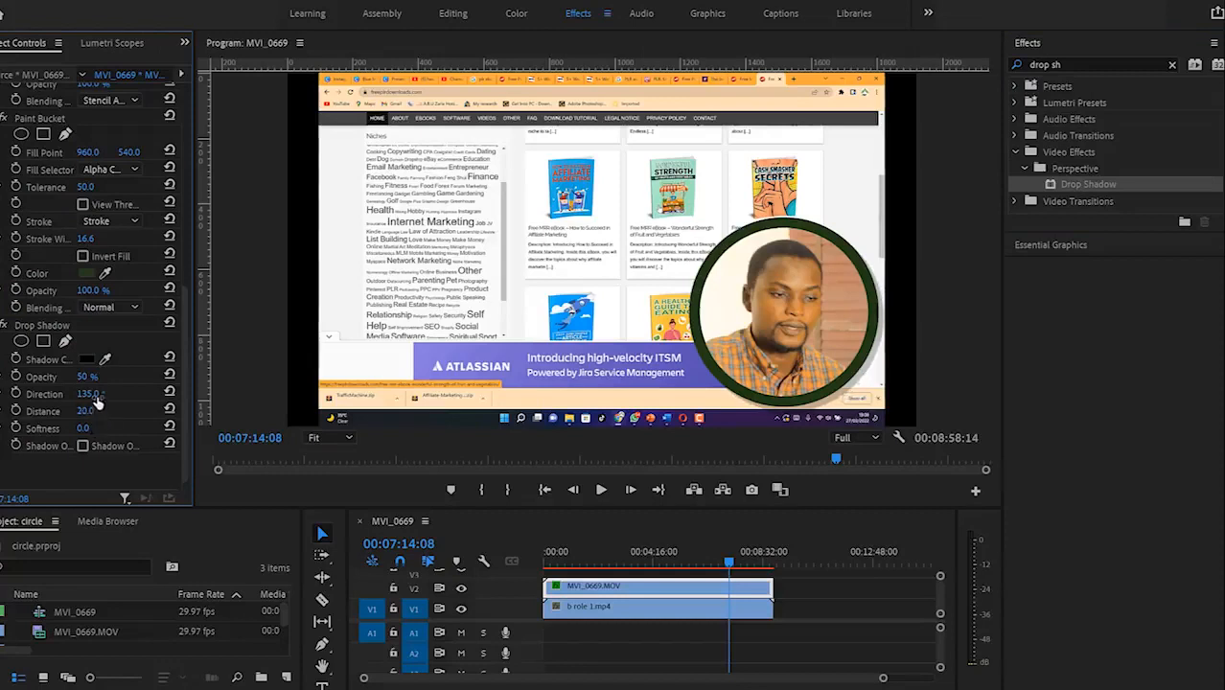
pyautogui.moveTo(84, 428); pyautogui.dragTo(125, 428)
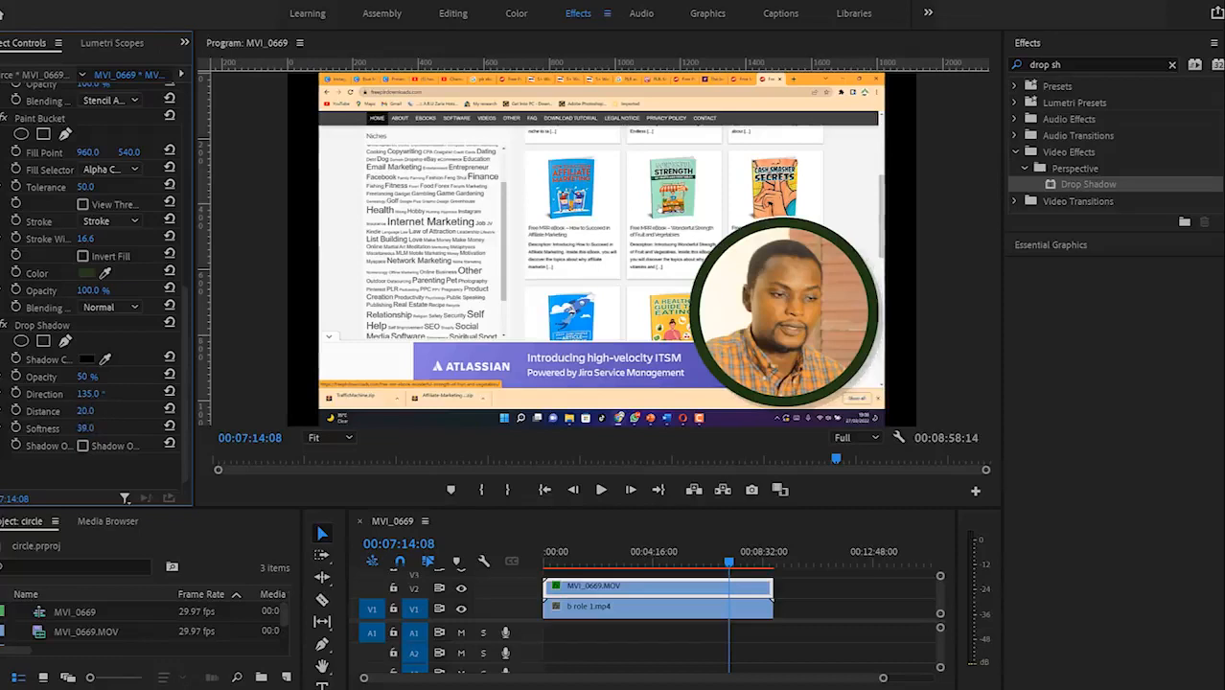
pyautogui.moveTo(122, 428); pyautogui.dragTo(91, 428)
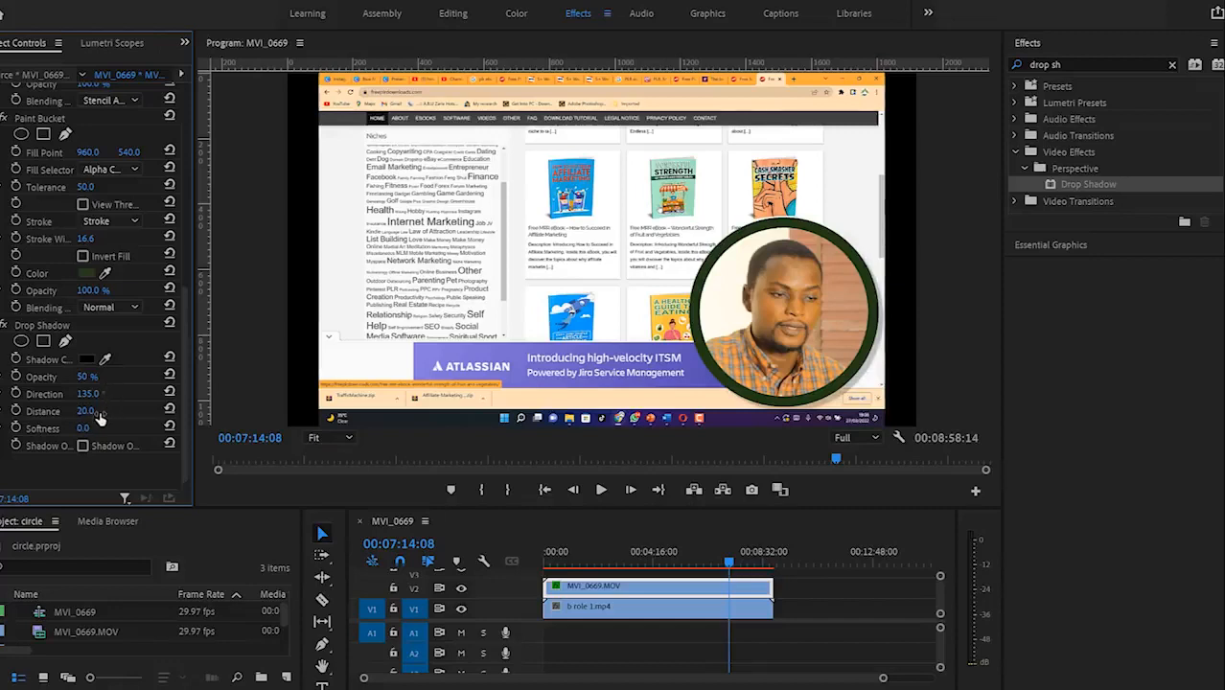
pyautogui.moveTo(102, 413)
pyautogui.mouseDown()
pyautogui.moveTo(131, 413)
pyautogui.moveTo(106, 413)
pyautogui.mouseUp()
pyautogui.moveTo(106, 377)
pyautogui.mouseDown()
pyautogui.moveTo(121, 378)
pyautogui.moveTo(109, 378)
pyautogui.mouseUp()
pyautogui.moveTo(109, 394); pyautogui.dragTo(5, 394)
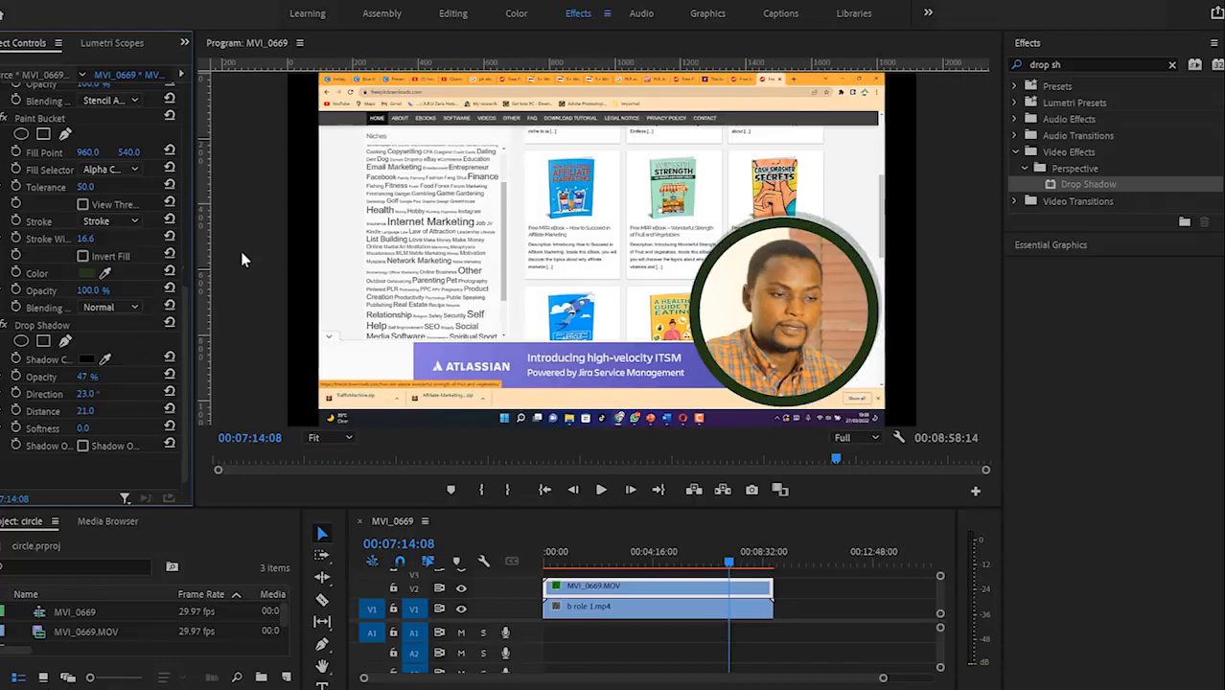
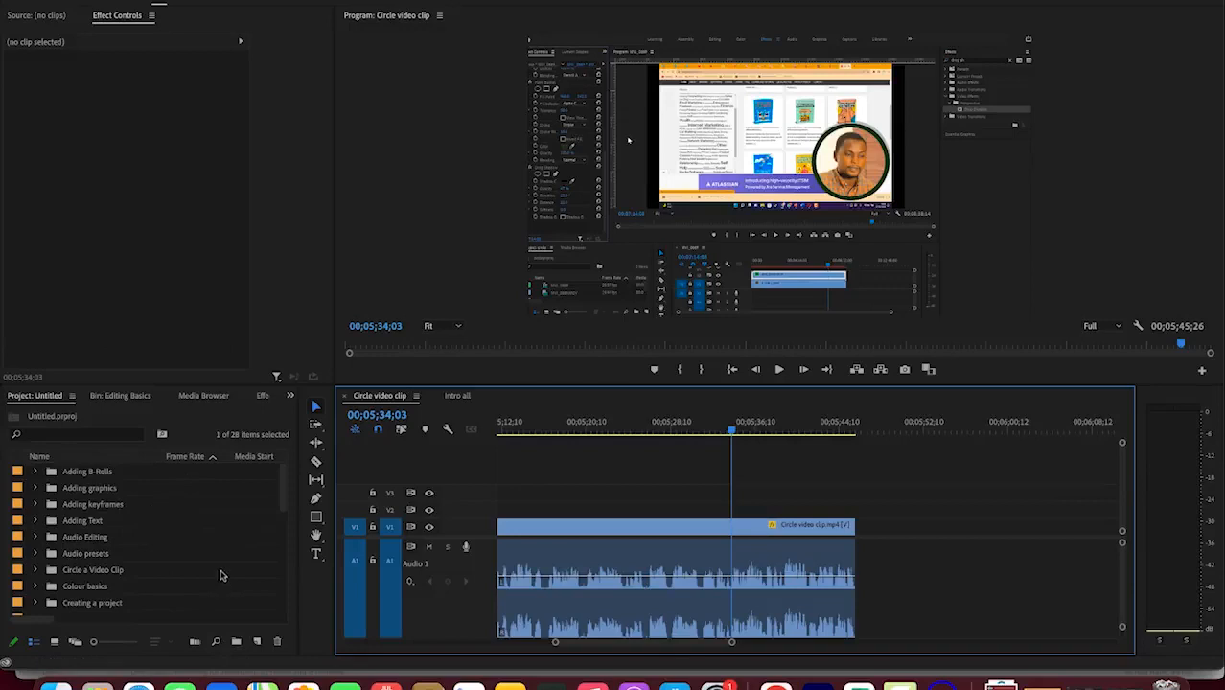
# Step: Create a new bin named "Introdcution" in the project
pyautogui.click(236, 641)
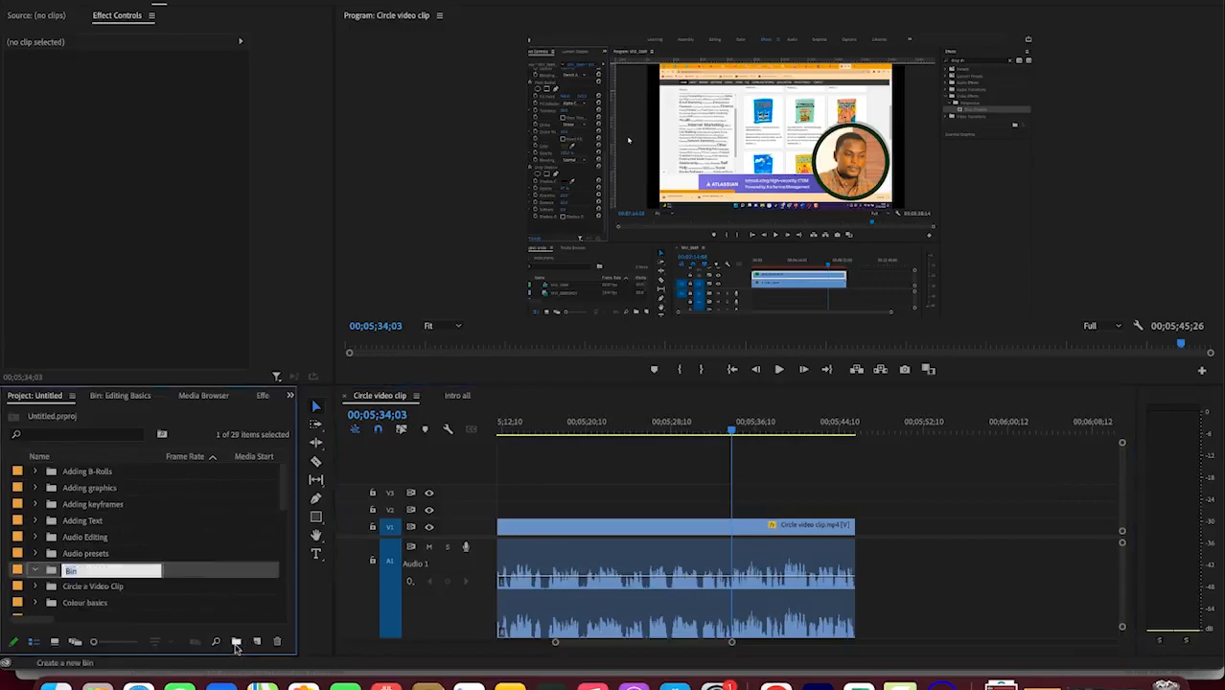
pyautogui.write('Introductio')
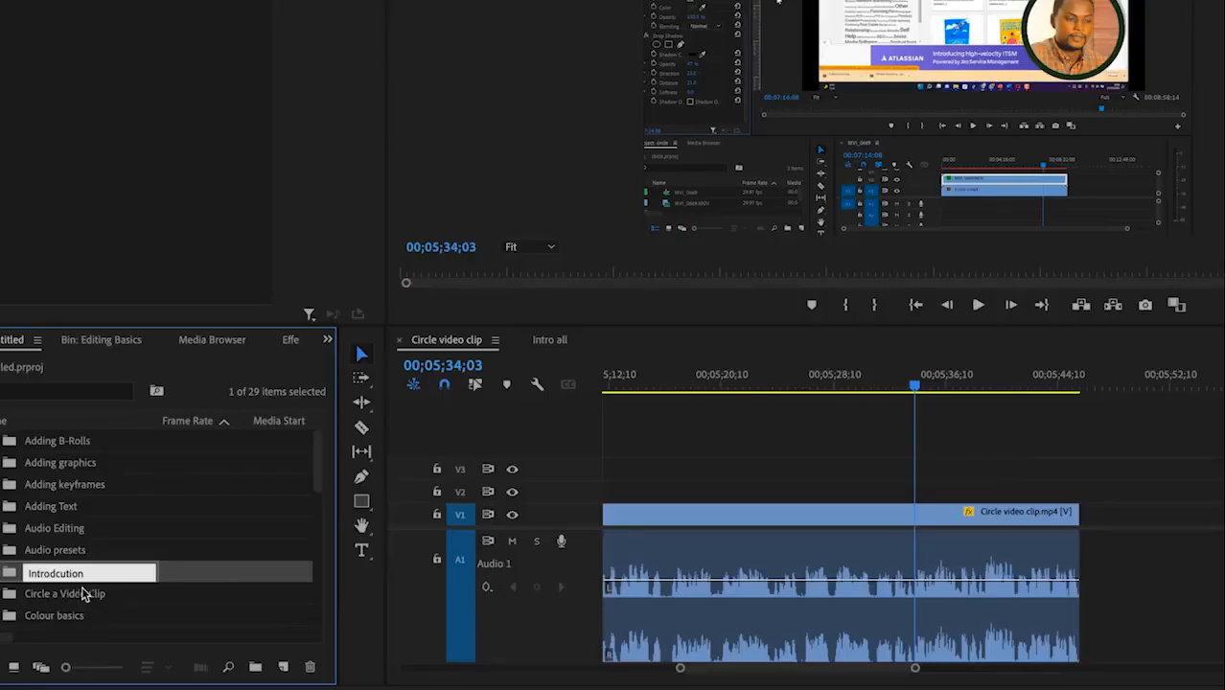
pyautogui.press('Return')
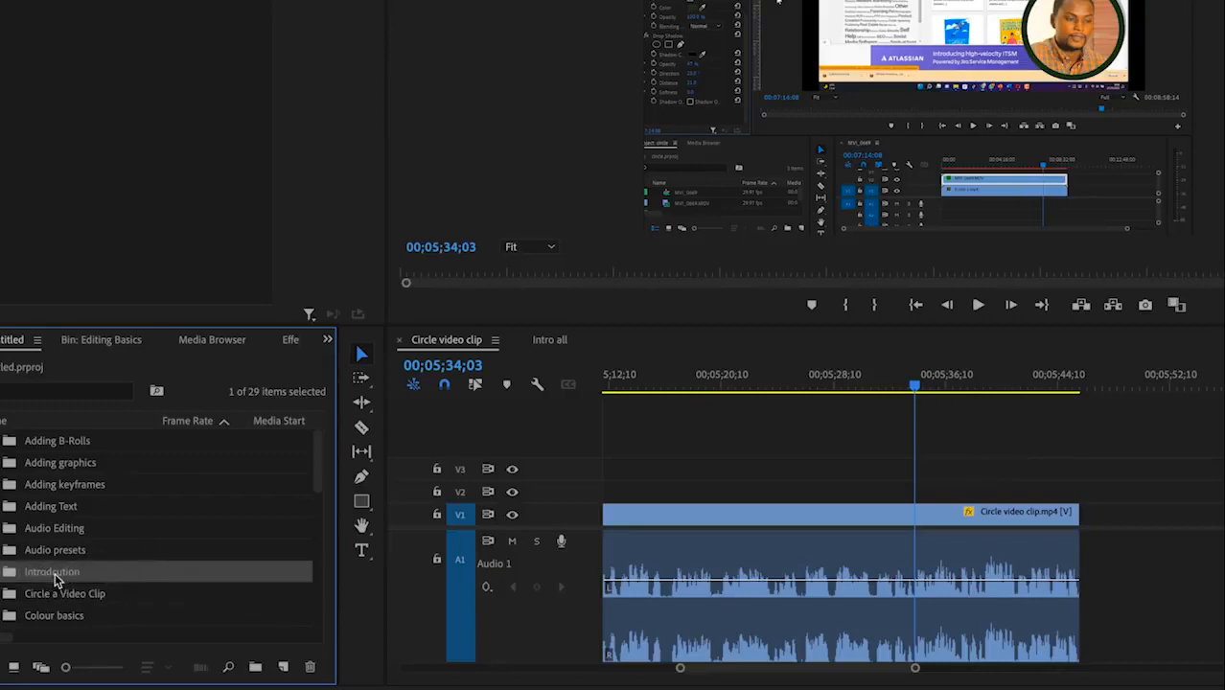
# Step: Import Intro video audio 1.mp3, MVI_8848.MOV and outro.mp4 from the Complete editing guide folder on Macintosh HD into the Introdcution bin
pyautogui.click(201, 343)
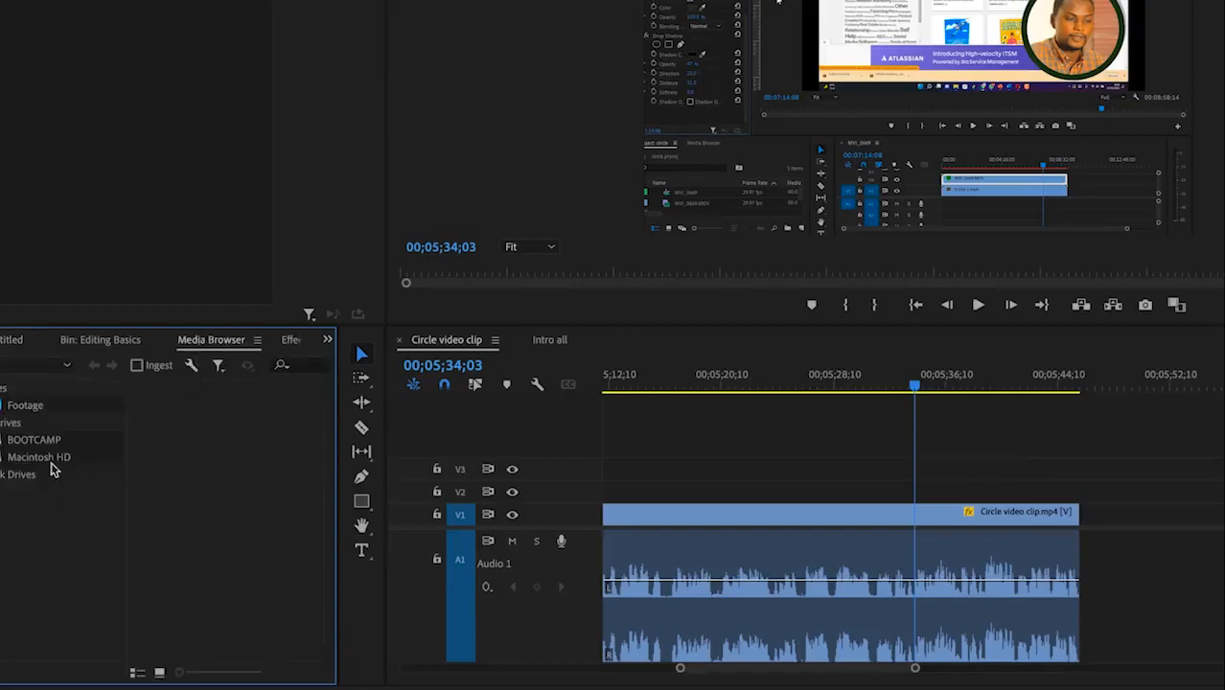
pyautogui.click(38, 459)
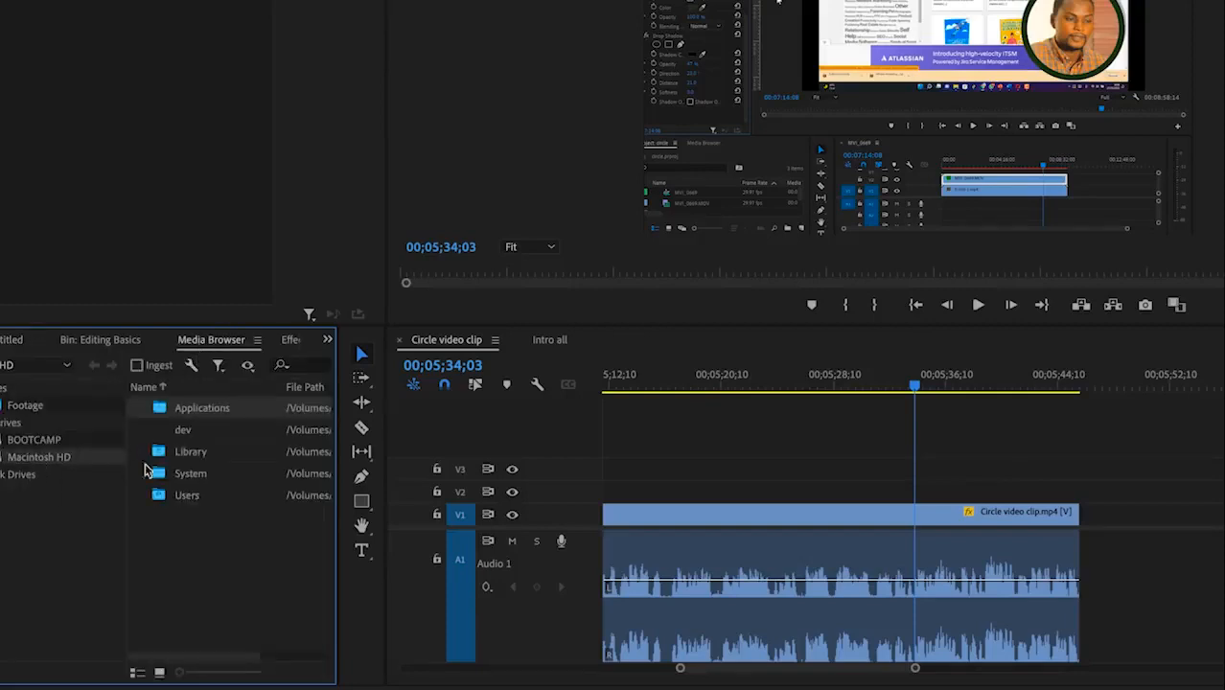
pyautogui.doubleClick(194, 495)
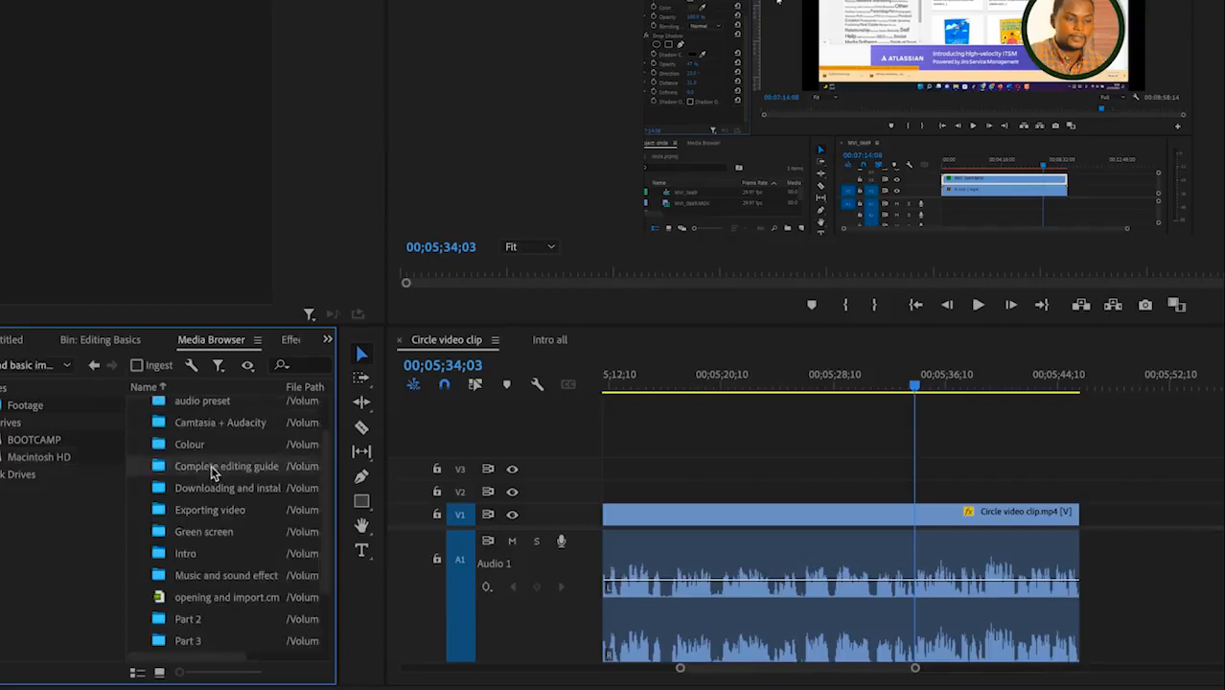
pyautogui.doubleClick(210, 470)
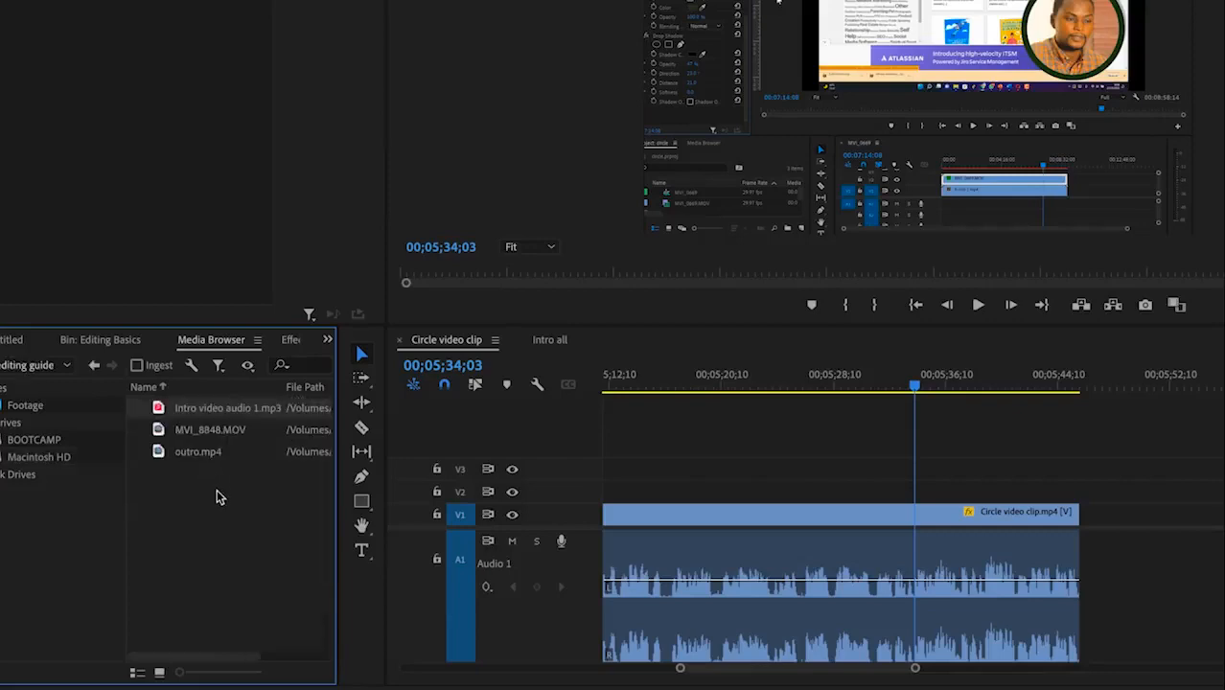
pyautogui.moveTo(217, 490); pyautogui.dragTo(190, 403)
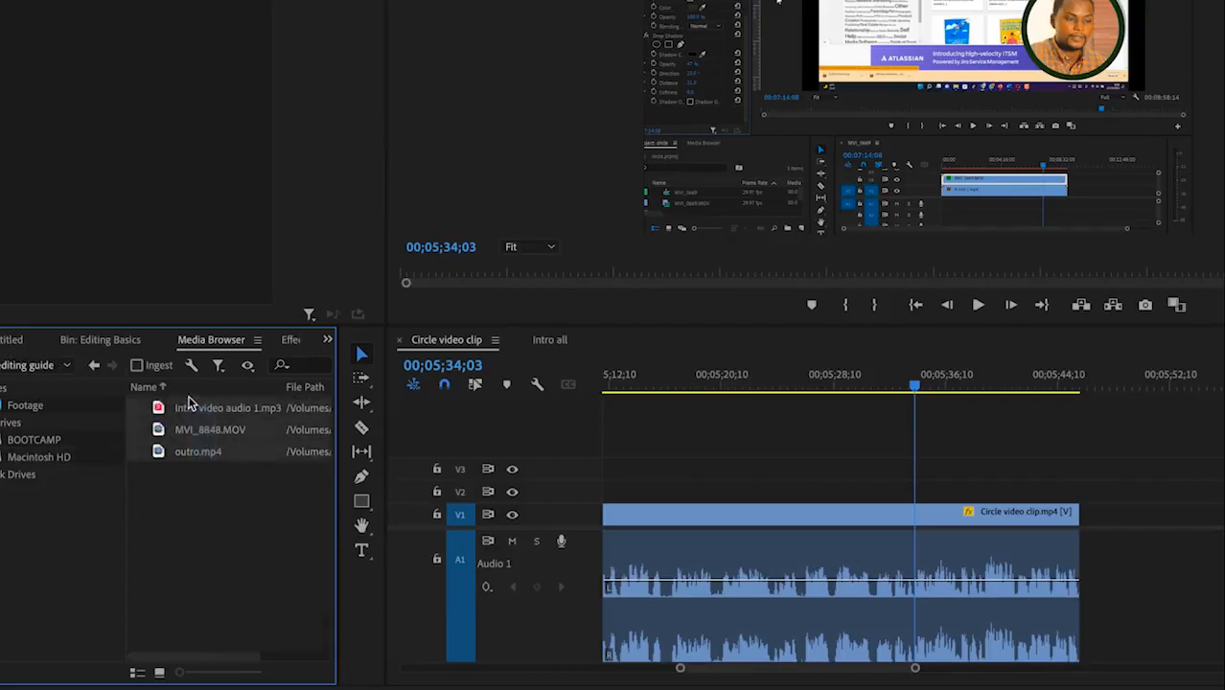
pyautogui.rightClick(199, 417)
pyautogui.click(226, 453)
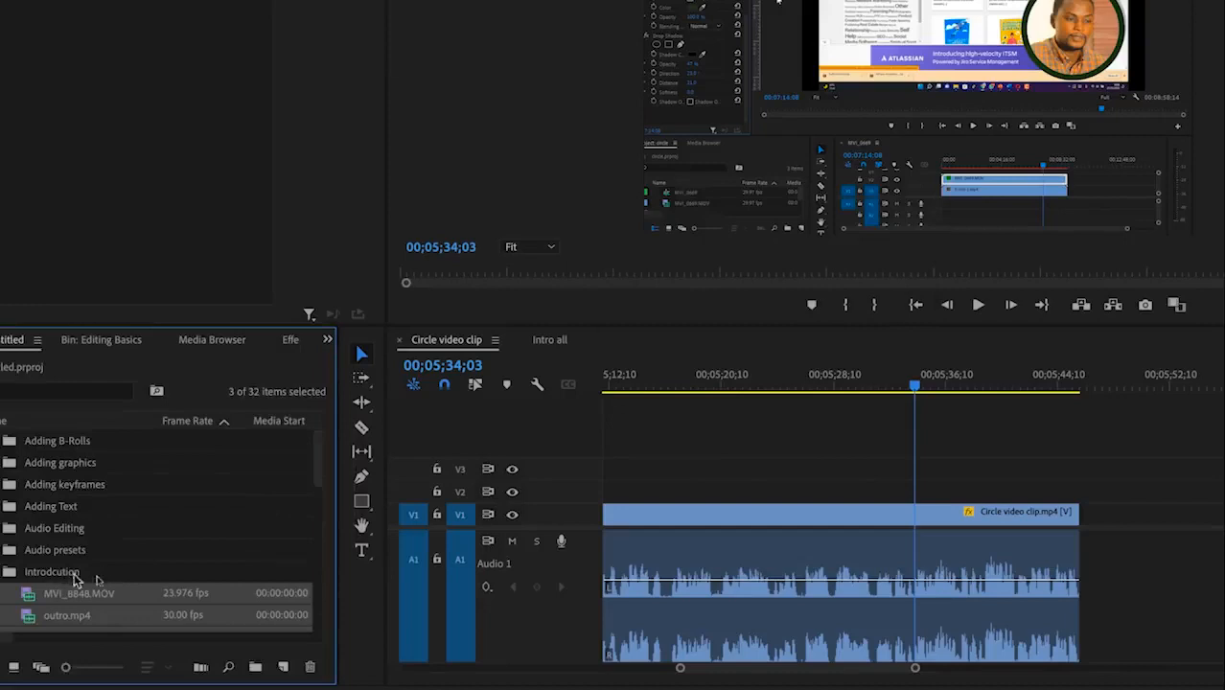
# Step: Create a new sequence from the MVI_8848.MOV clip in the Introdcution bin
pyautogui.scroll(-3, 103, 593)
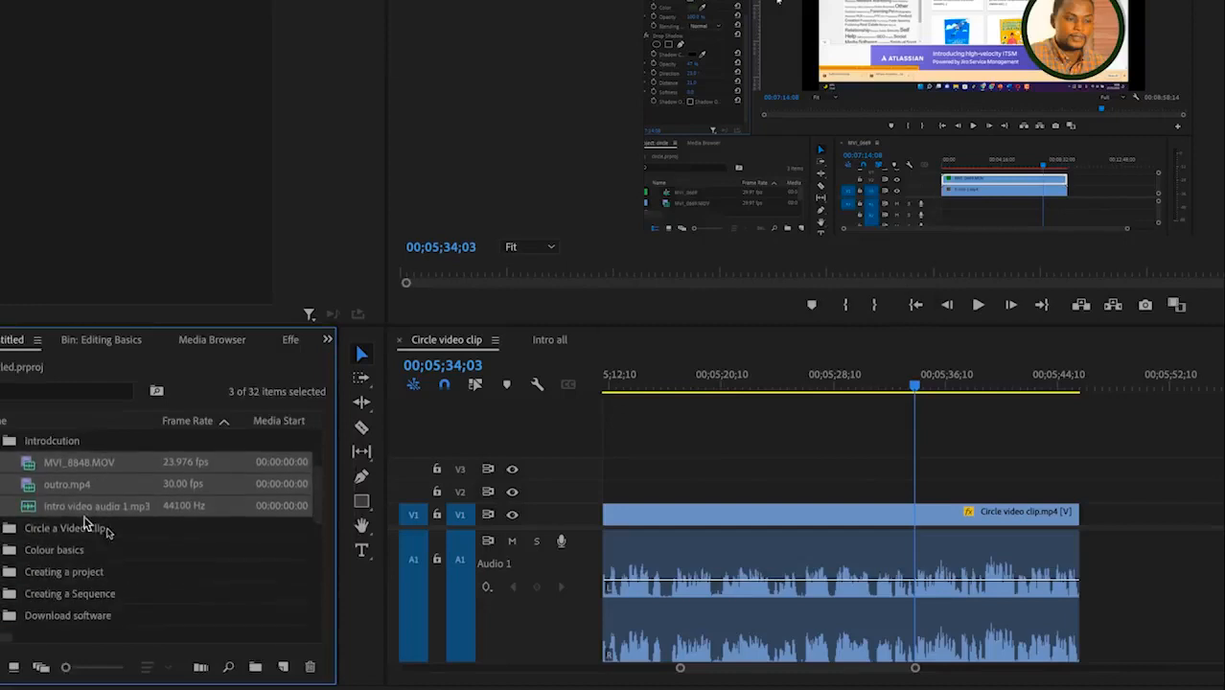
pyautogui.scroll(1, 88, 523)
pyautogui.click(93, 489)
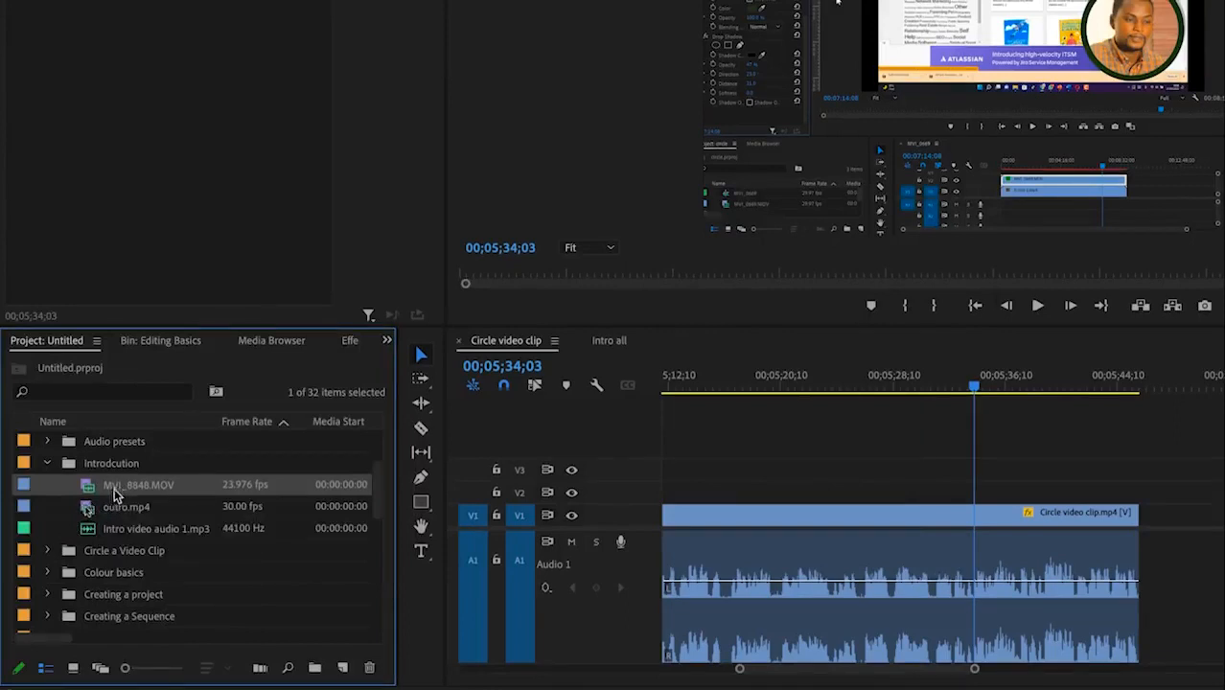
pyautogui.click(128, 513)
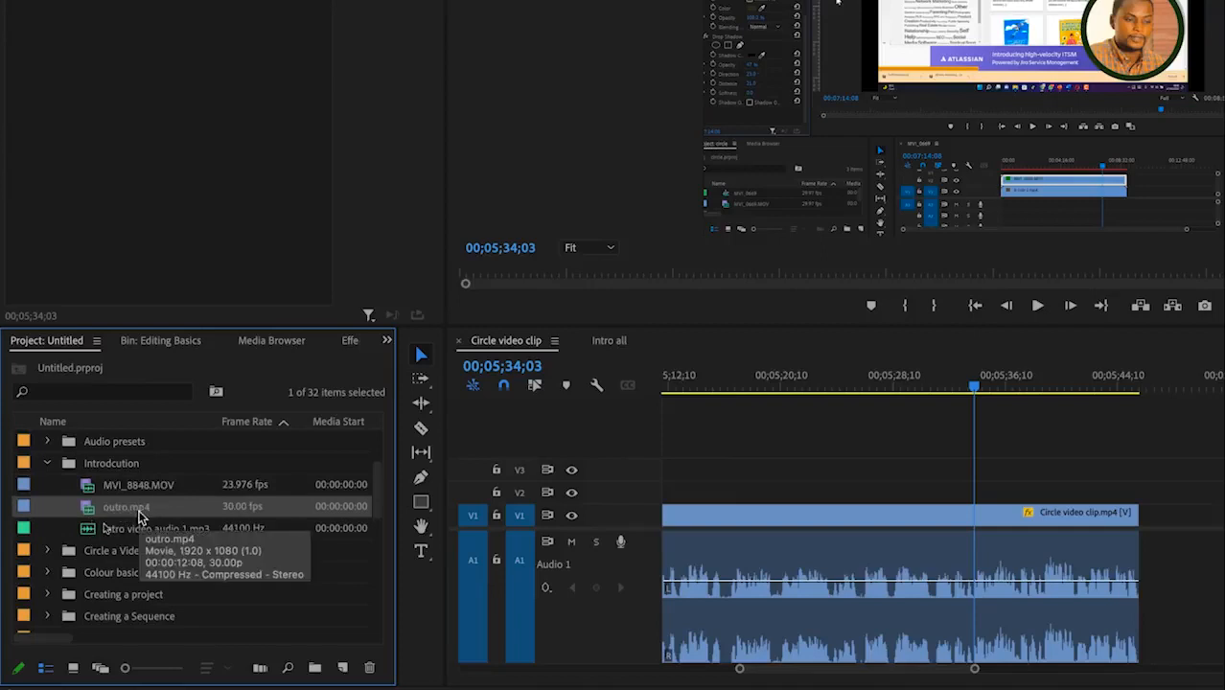
pyautogui.click(142, 533)
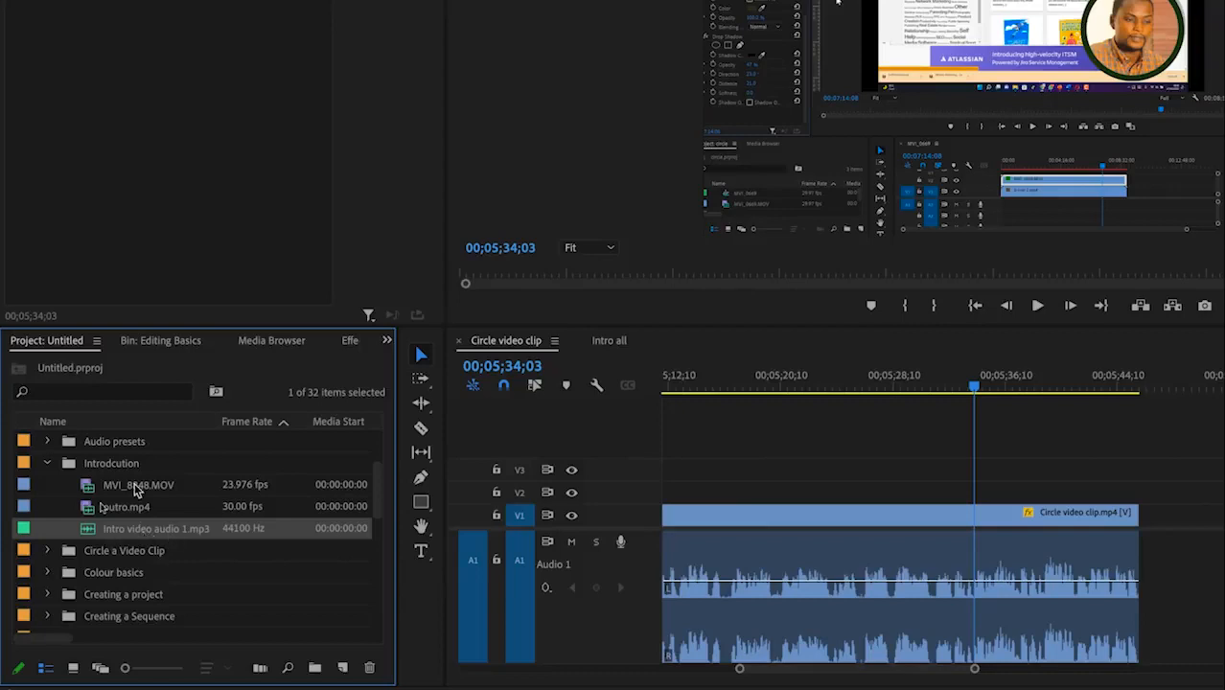
pyautogui.click(136, 489)
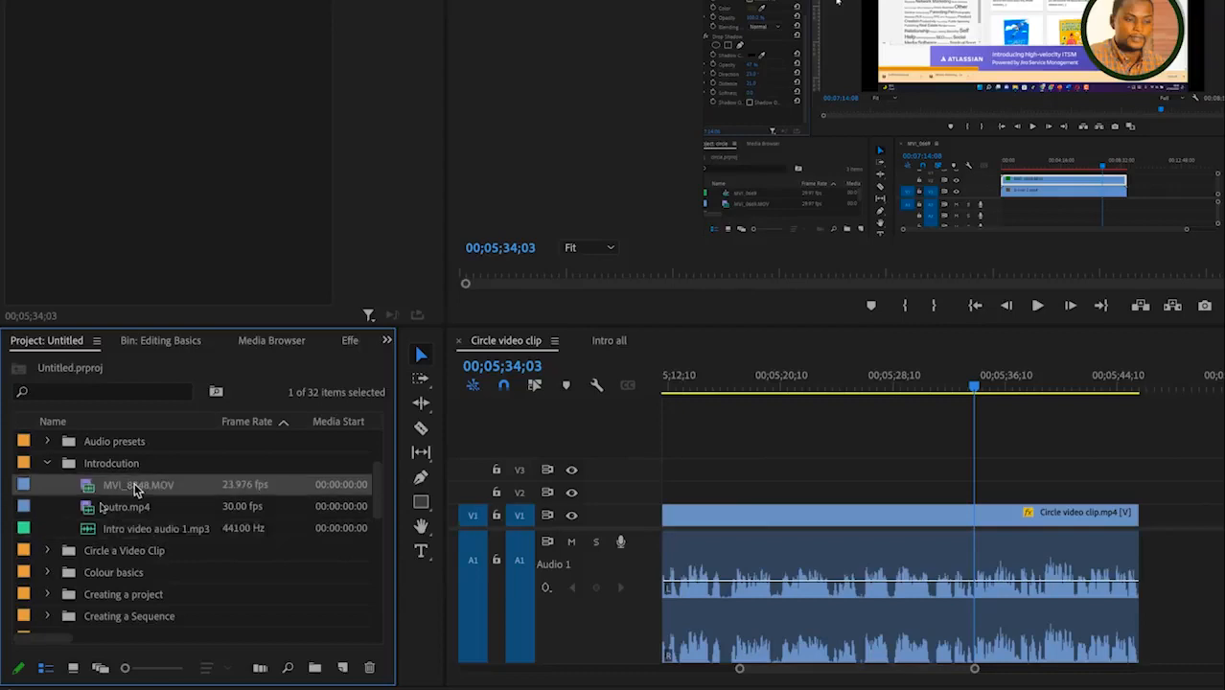
pyautogui.rightClick(137, 489)
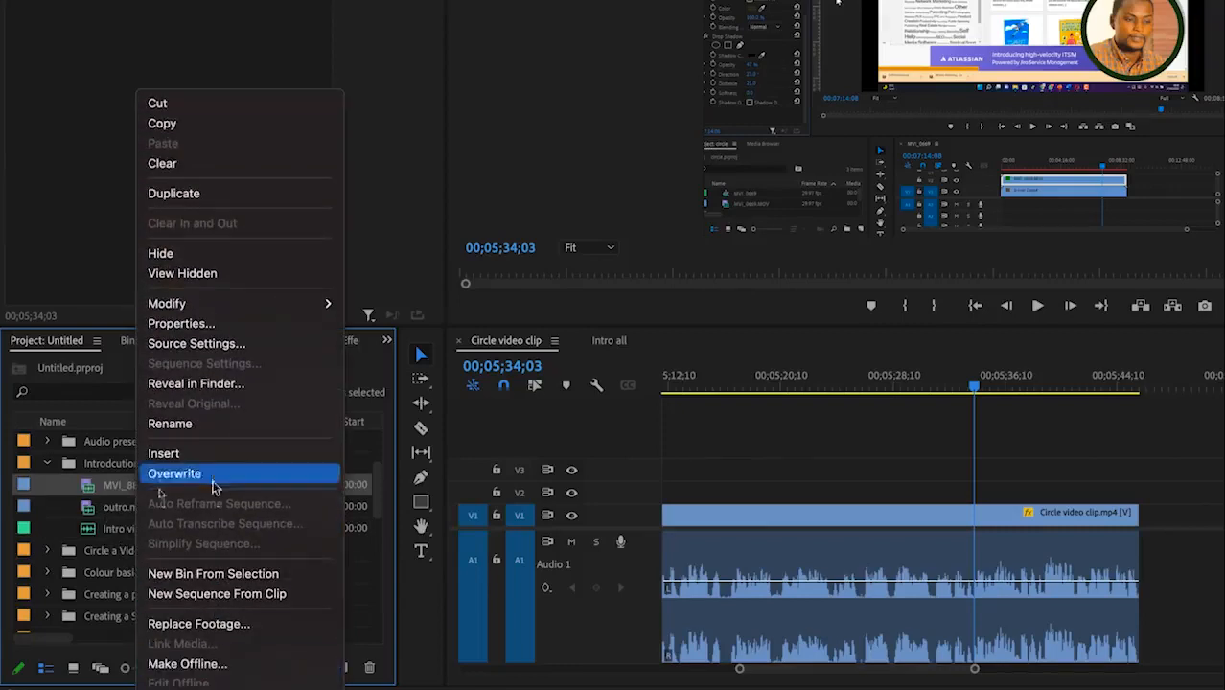
pyautogui.click(233, 601)
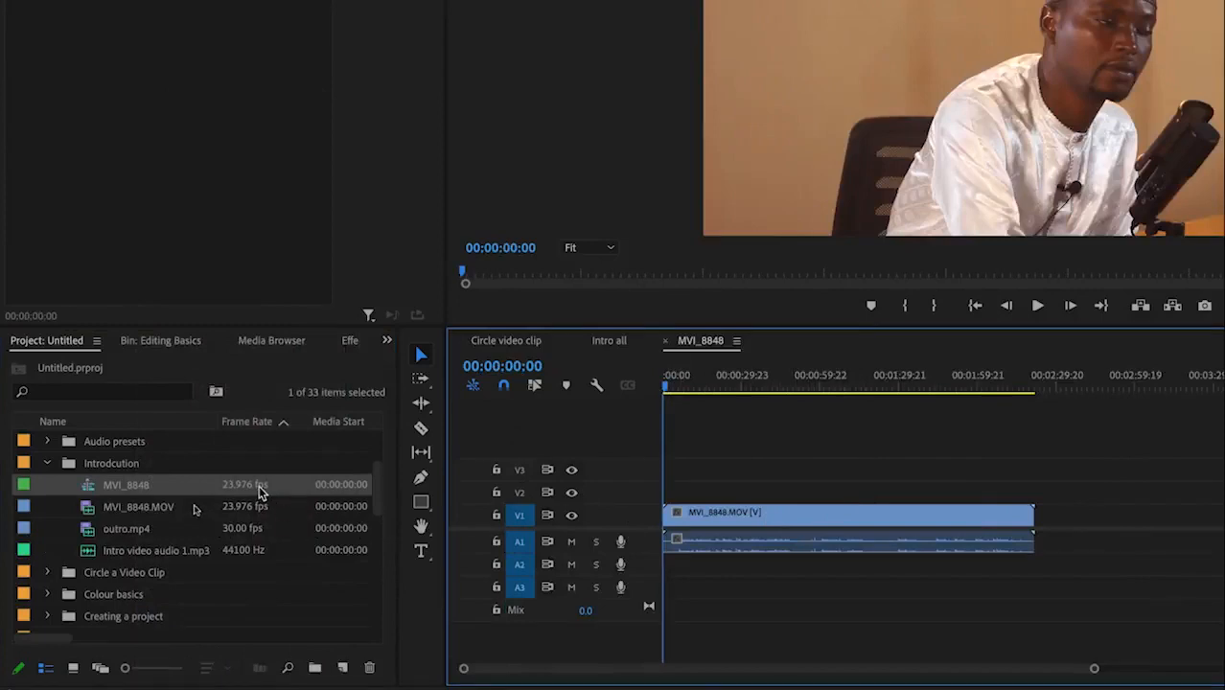
# Step: Mark MVI_8848.MOV from 00:00:14:15 to 00:01:18:03 and place that section on V2 and A2, directly after the existing clip's end
pyautogui.doubleClick(121, 508)
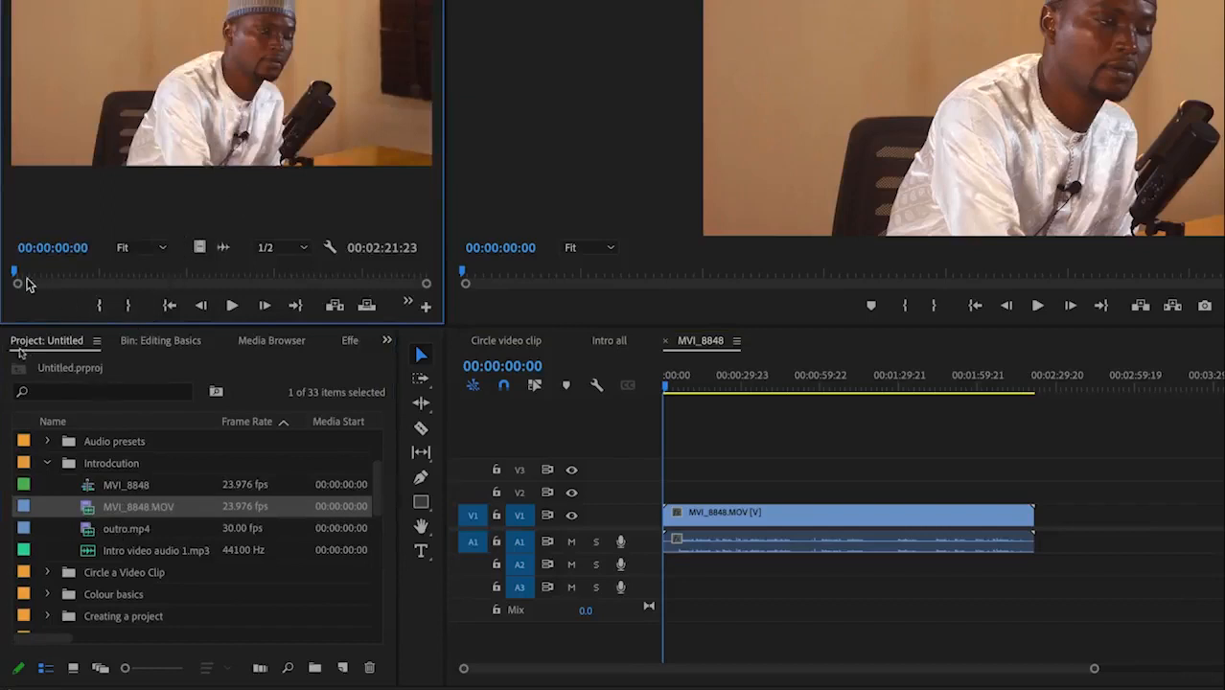
pyautogui.moveTo(16, 276); pyautogui.dragTo(56, 276)
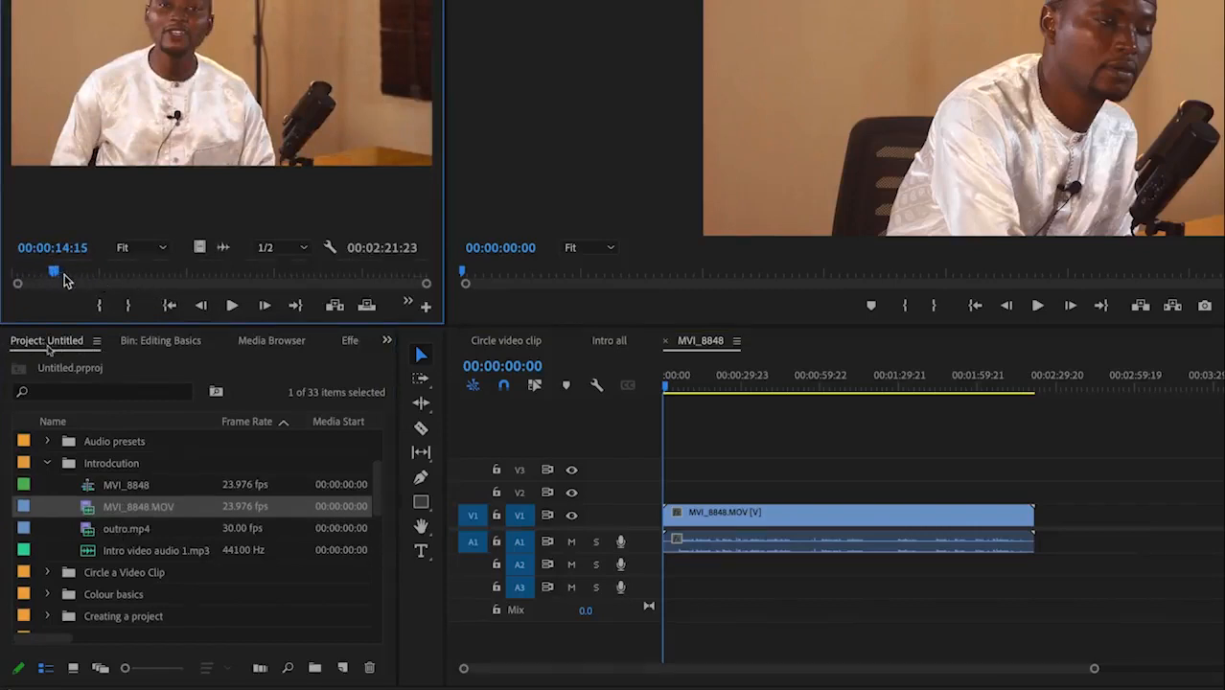
pyautogui.press('i')
pyautogui.moveTo(55, 276); pyautogui.dragTo(270, 276)
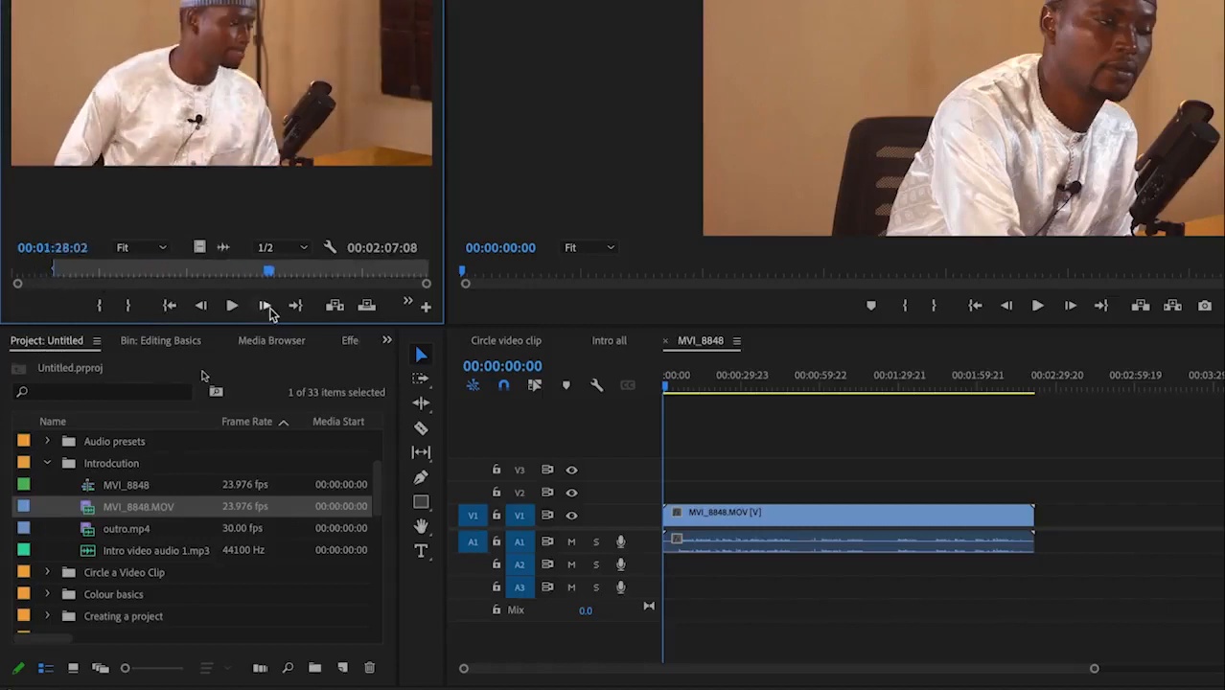
pyautogui.moveTo(269, 275); pyautogui.dragTo(240, 290)
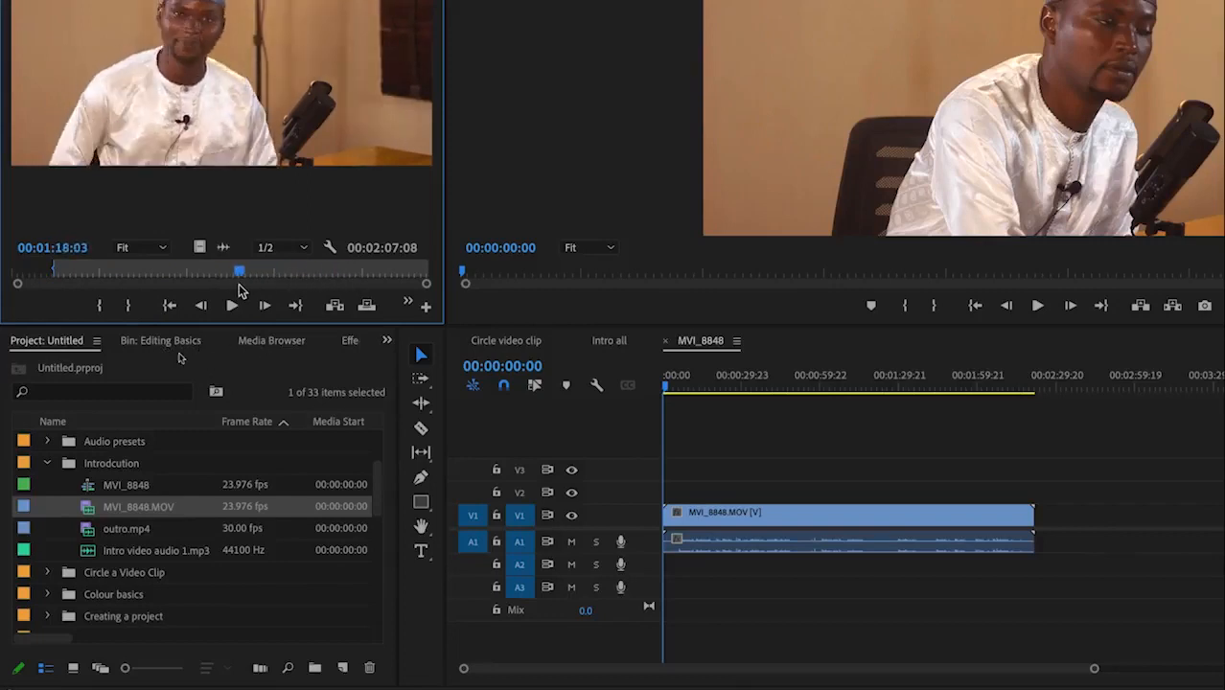
pyautogui.press('o')
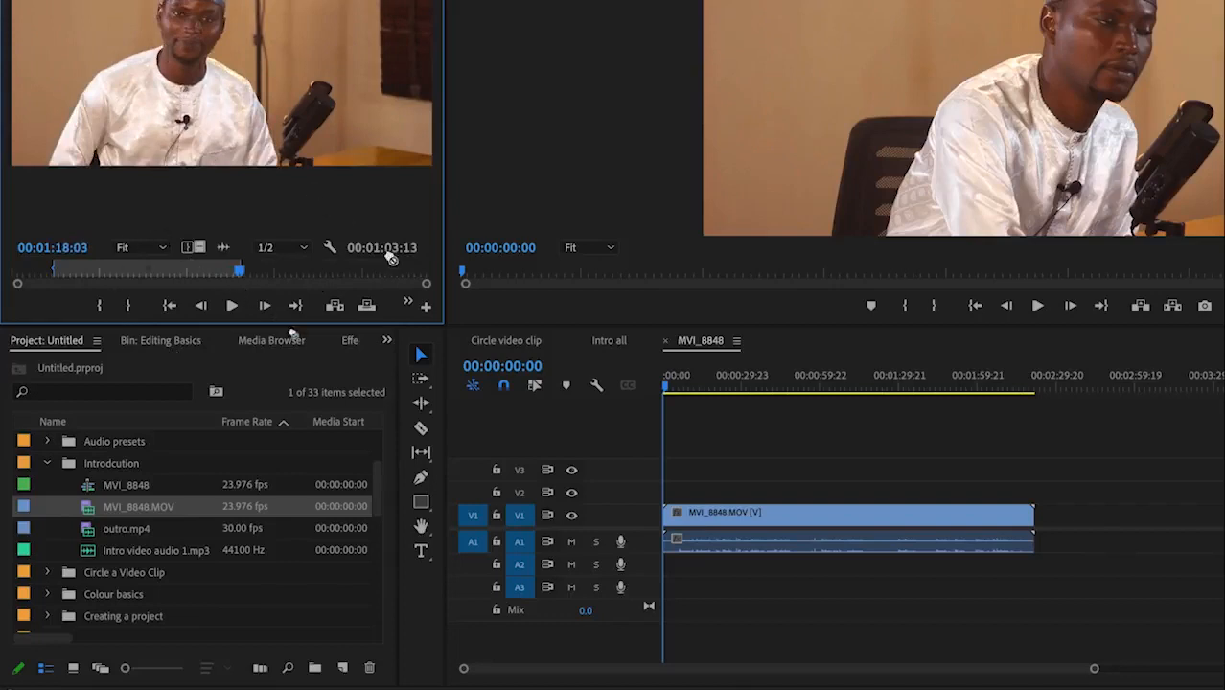
pyautogui.moveTo(527, 355); pyautogui.dragTo(1074, 497)
pyautogui.click(915, 465)
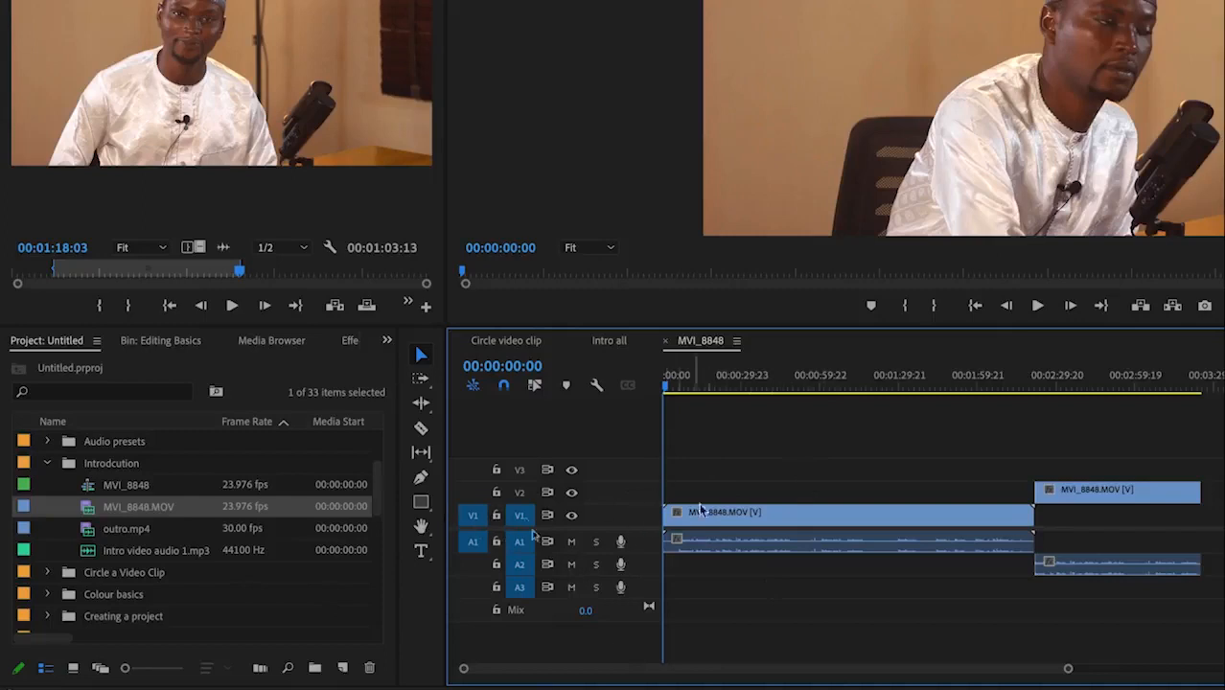
# Step: Add Intro video audio 1.mp3 to A3 at the sequence start, and delete the marked MVI_8848.MOV section from V2 and A2
pyautogui.click(119, 552)
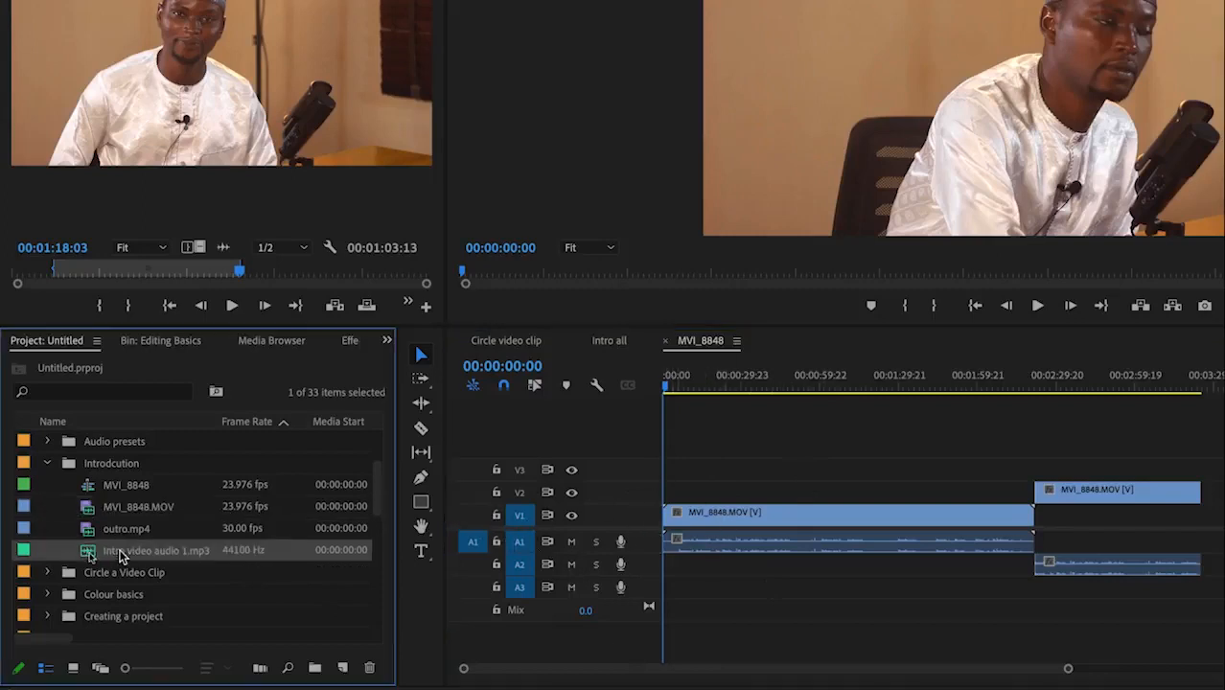
pyautogui.moveTo(119, 552); pyautogui.dragTo(651, 642)
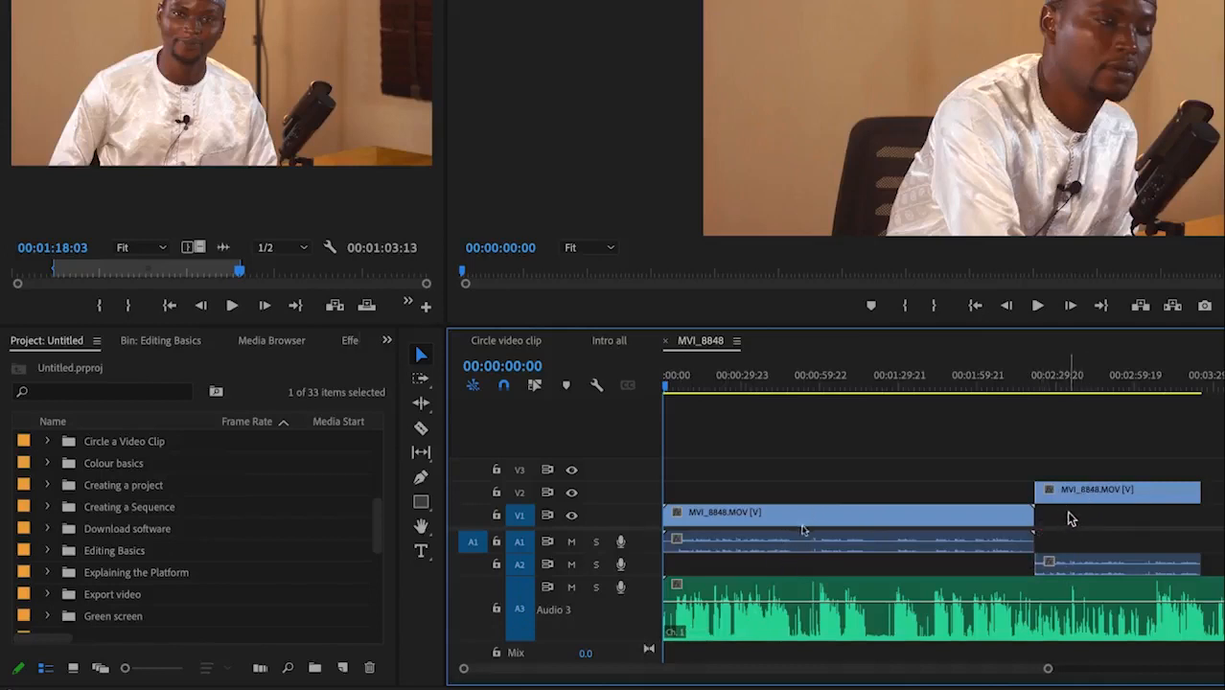
pyautogui.click(1093, 492)
pyautogui.moveTo(1092, 467); pyautogui.dragTo(1116, 567)
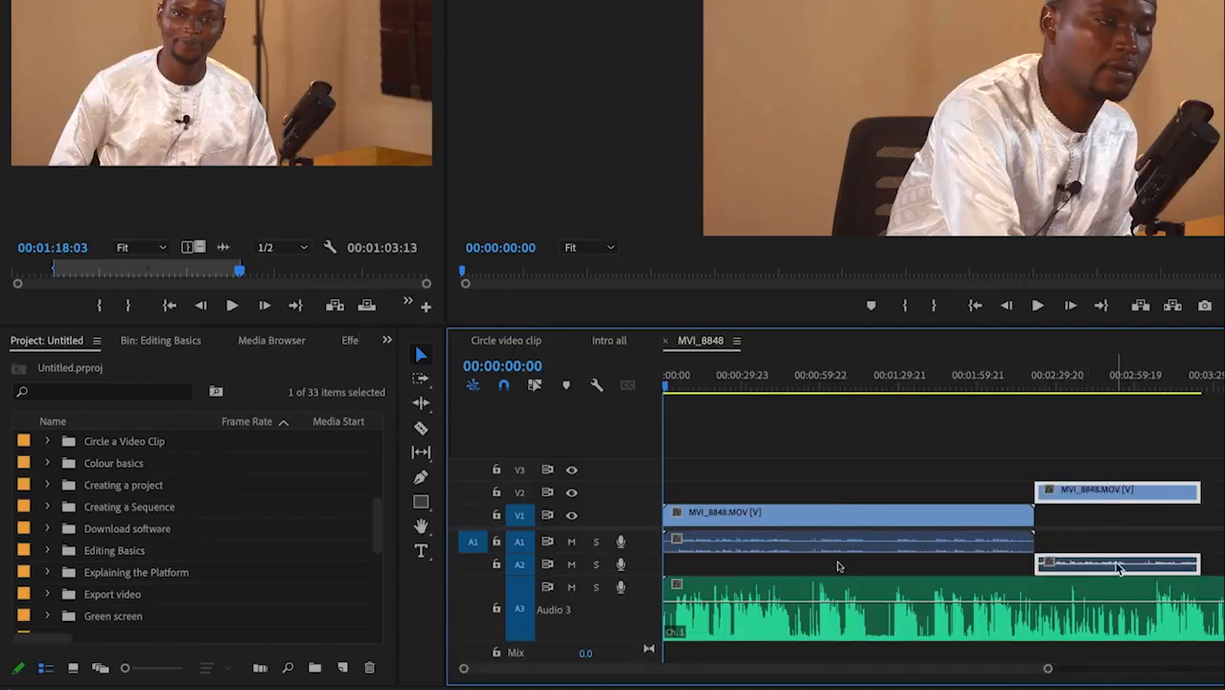
pyautogui.press('Delete')
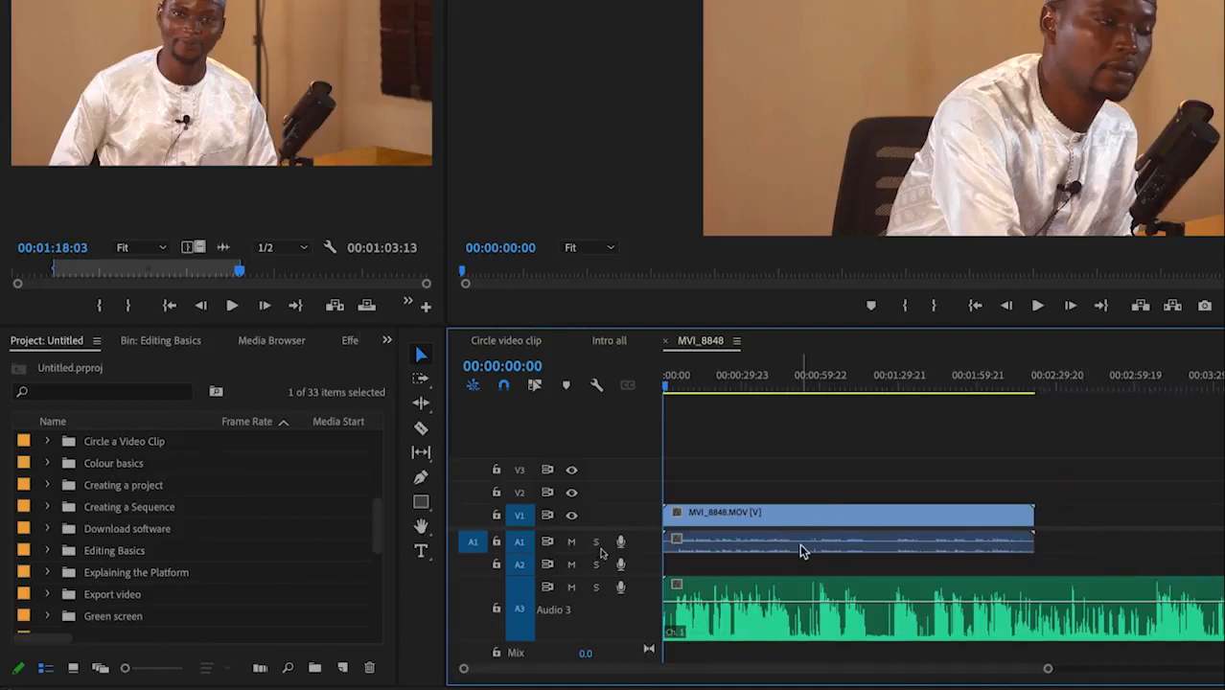
# Step: Synchronize the MVI_8848.MOV clip with the audio clip on A3, using Audio track channel 1 as the synchronize point
pyautogui.click(801, 549)
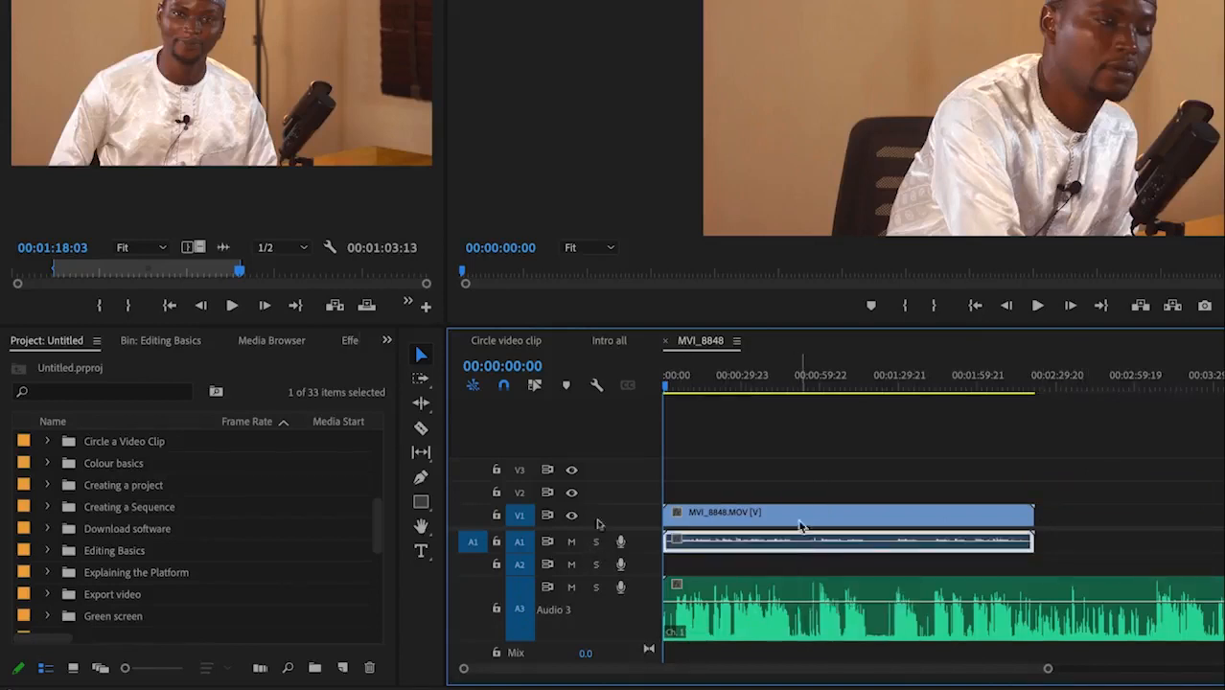
pyautogui.click(791, 628)
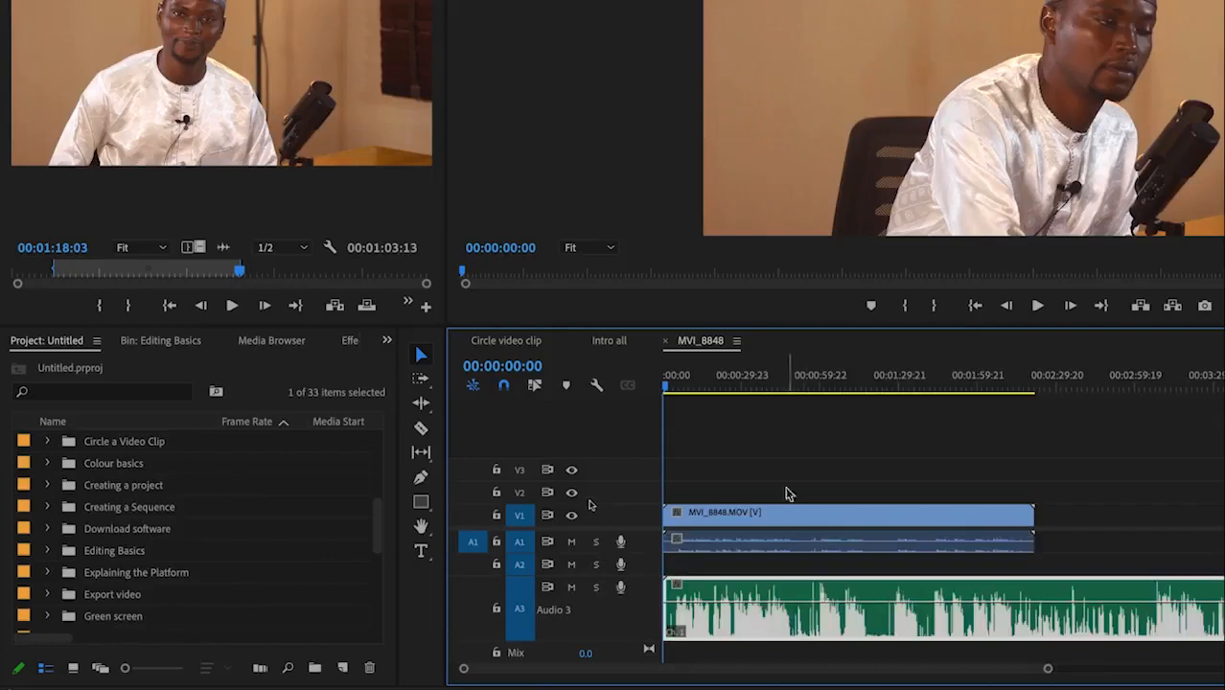
pyautogui.moveTo(784, 484); pyautogui.dragTo(842, 599)
pyautogui.rightClick(836, 544)
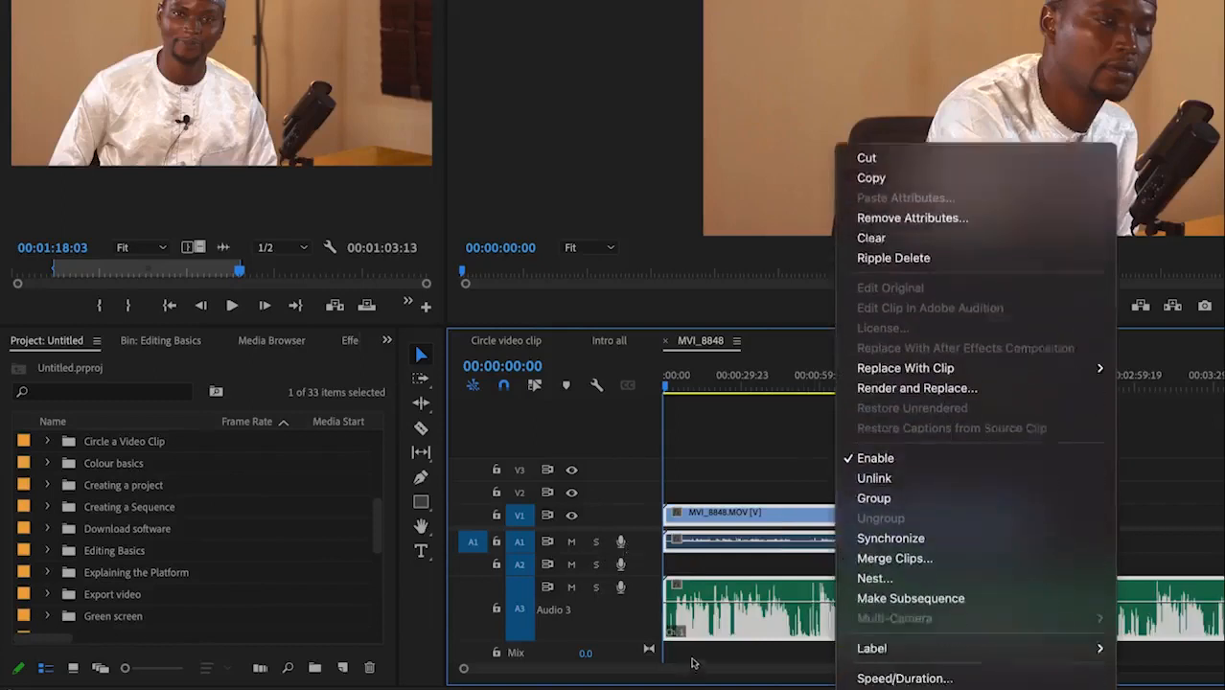
pyautogui.click(958, 519)
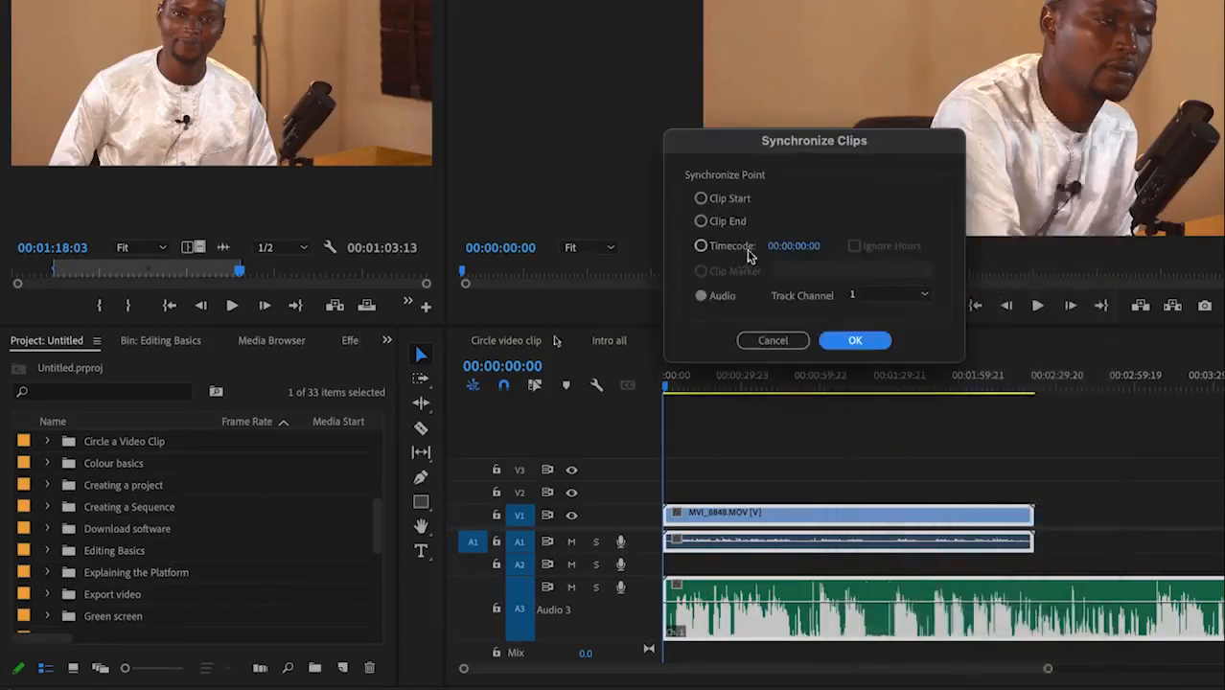
pyautogui.click(704, 296)
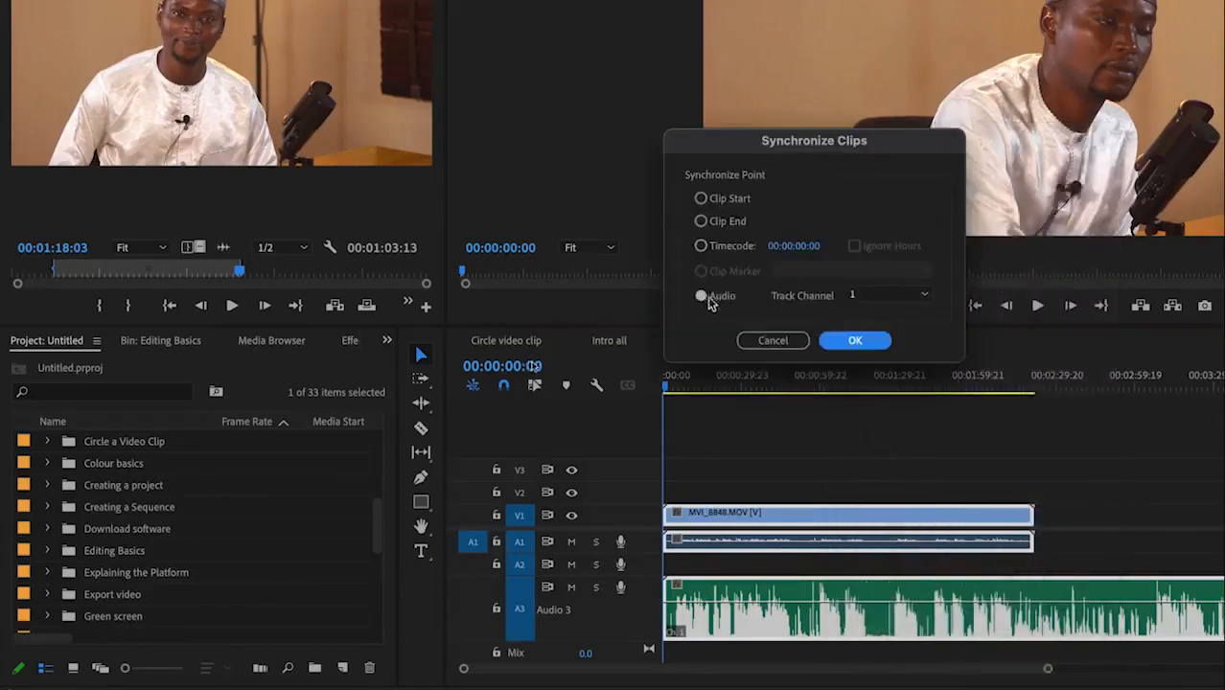
pyautogui.click(852, 340)
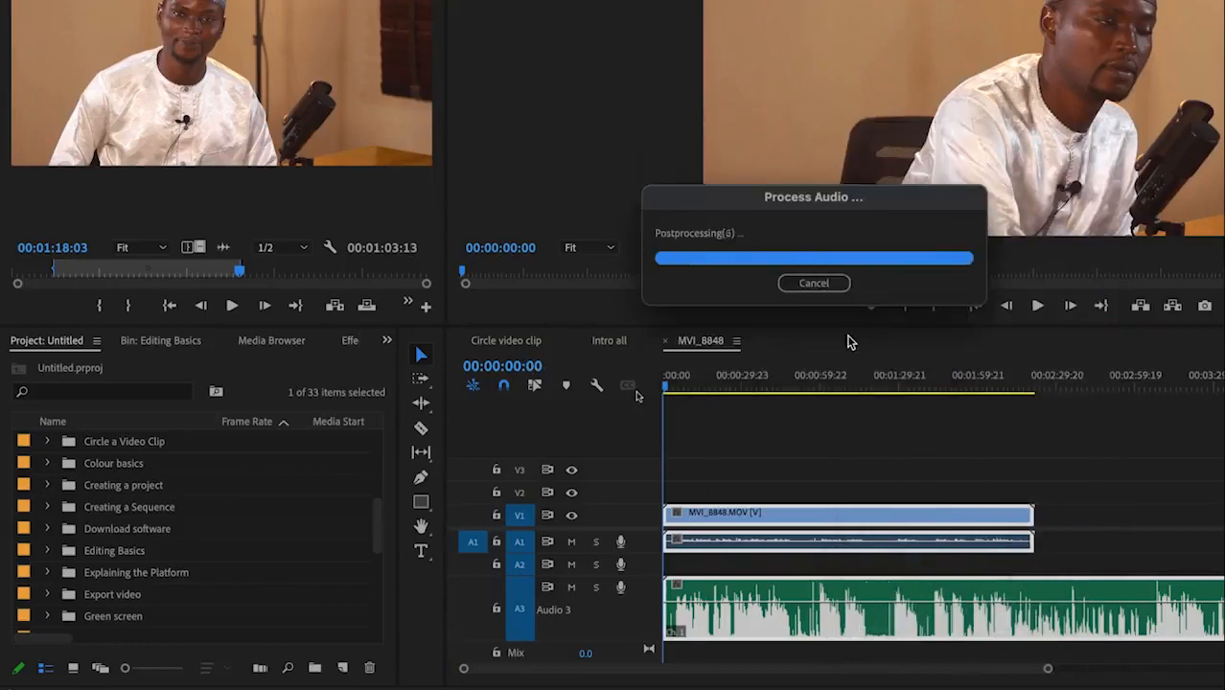
# Step: Enlarge audio track A1 and mute it, and select the Intro video audio clip on A3
pyautogui.doubleClick(481, 556)
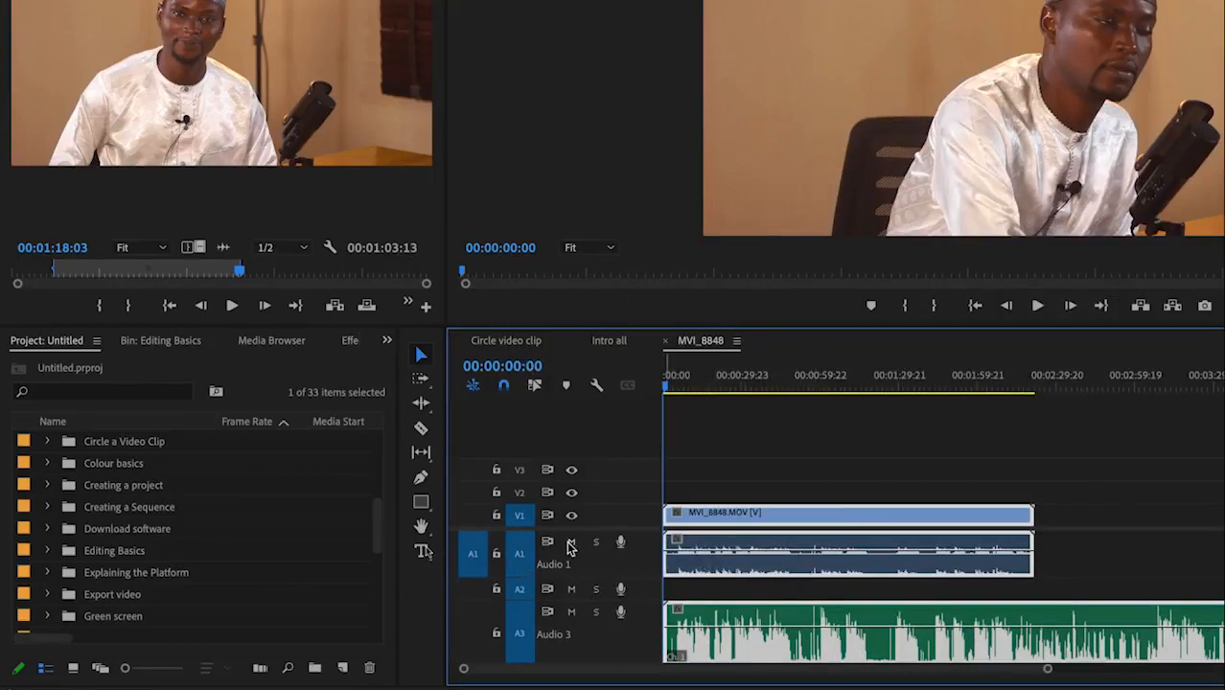
pyautogui.click(570, 543)
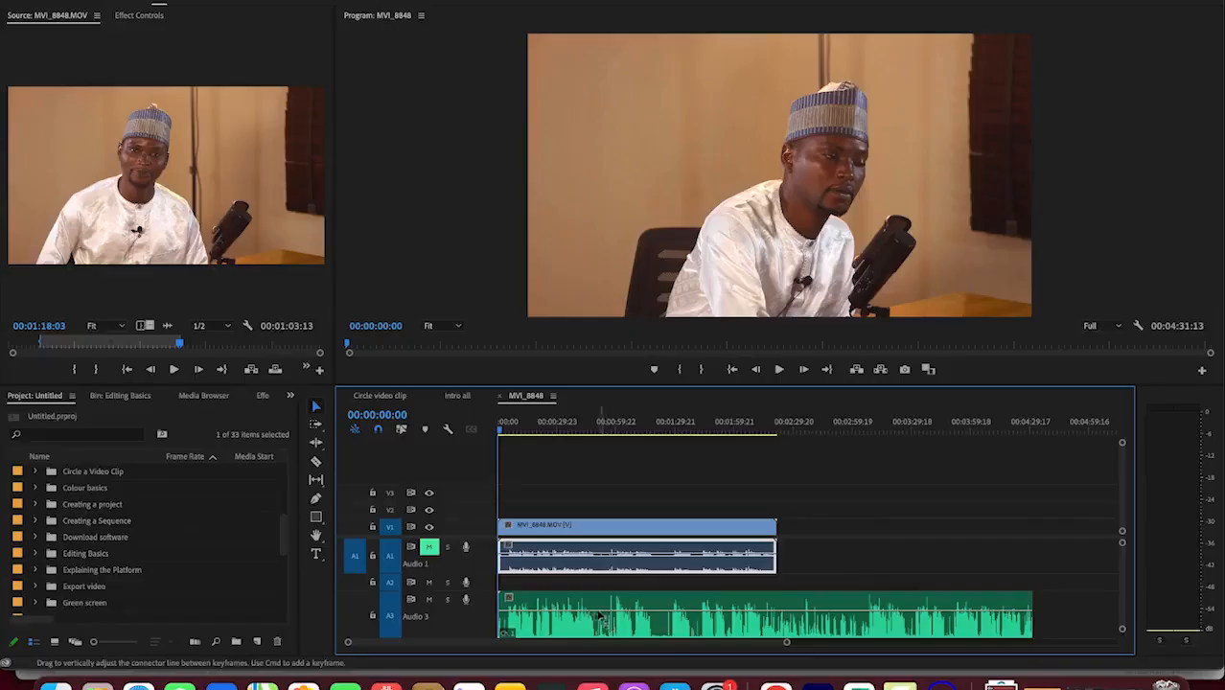
pyautogui.click(783, 655)
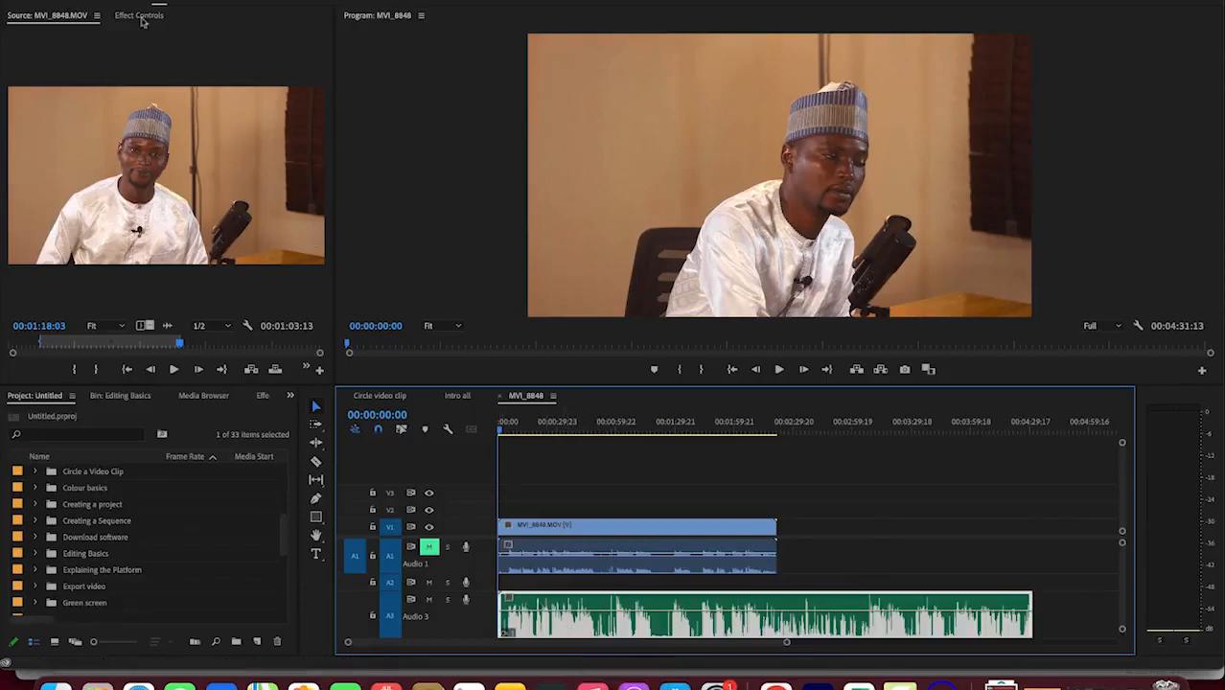
# Step: Apply the saved effects preset "audio preset" to the Intro video audio 1.mp3 clip on A3
pyautogui.click(139, 15)
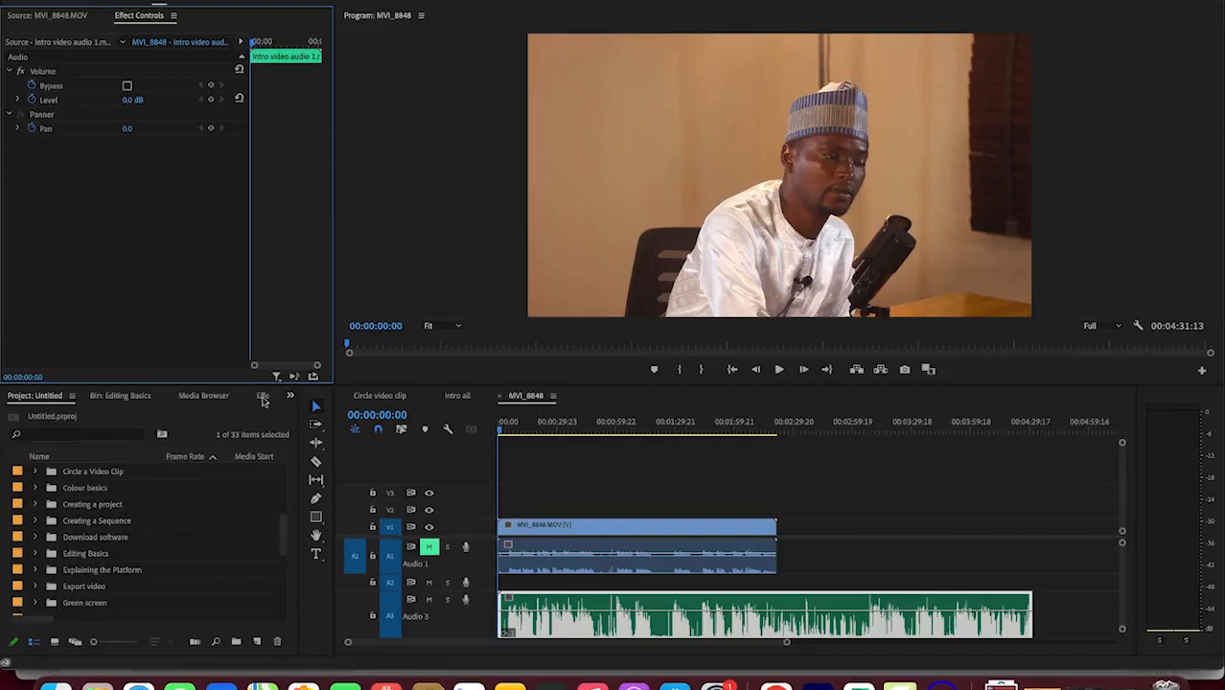
pyautogui.click(262, 395)
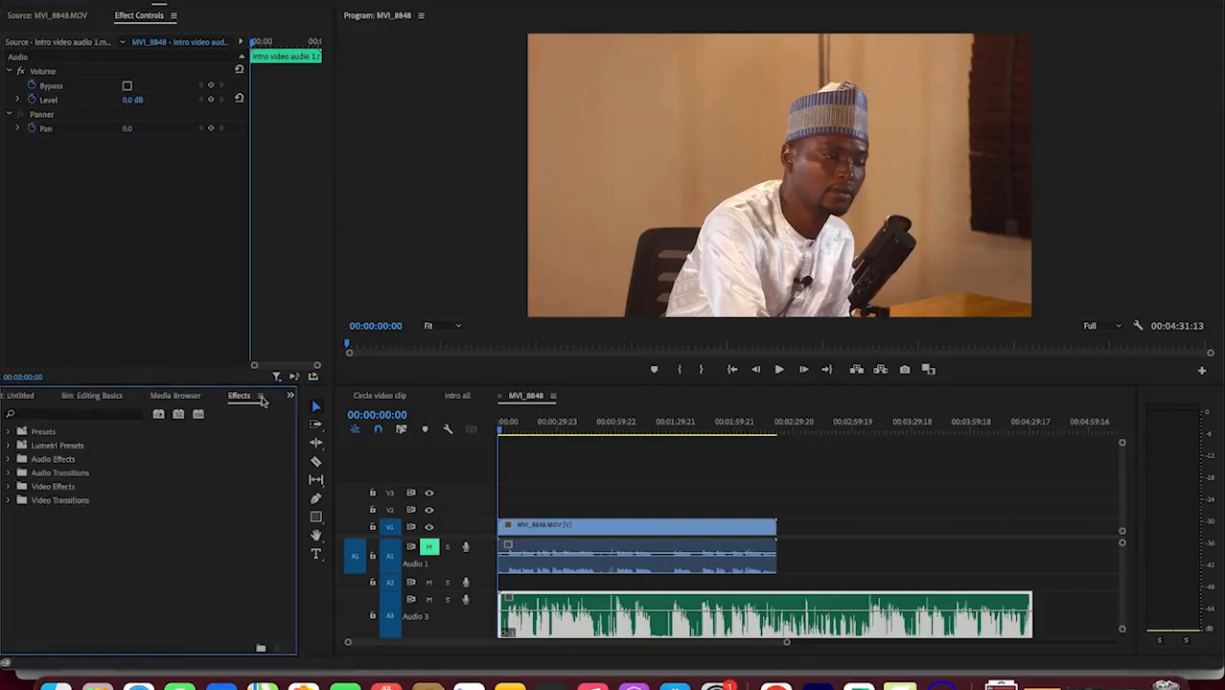
pyautogui.click(10, 432)
pyautogui.click(54, 444)
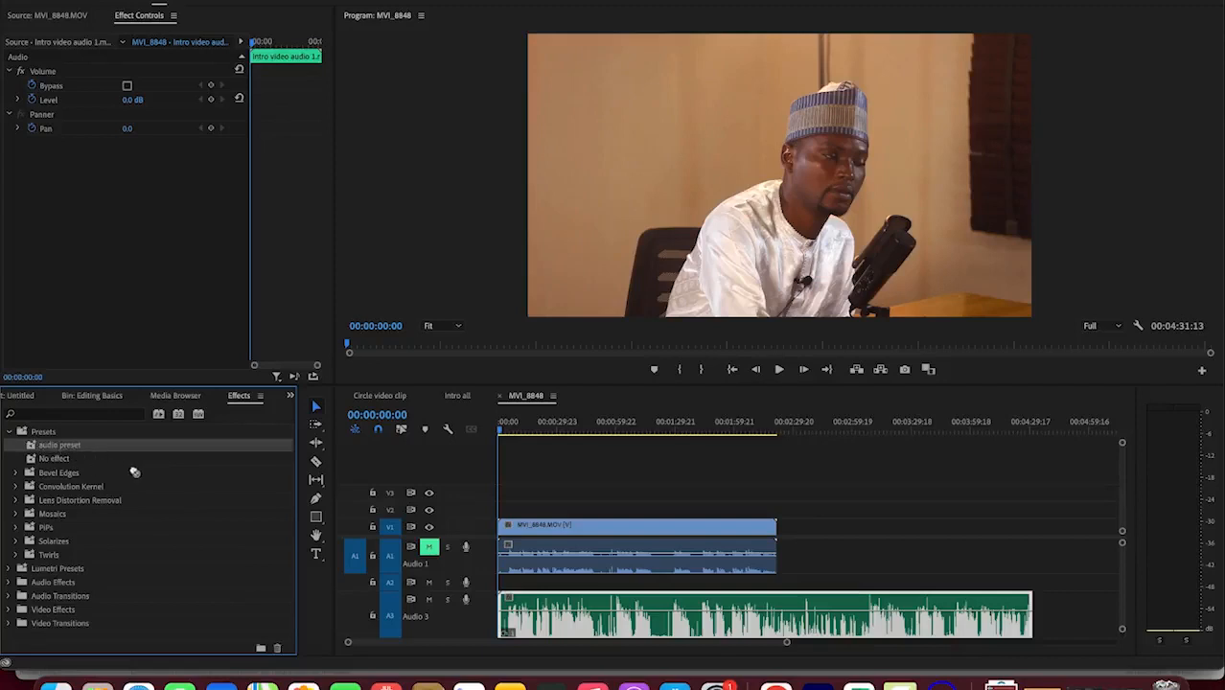
pyautogui.moveTo(306, 505); pyautogui.dragTo(534, 618)
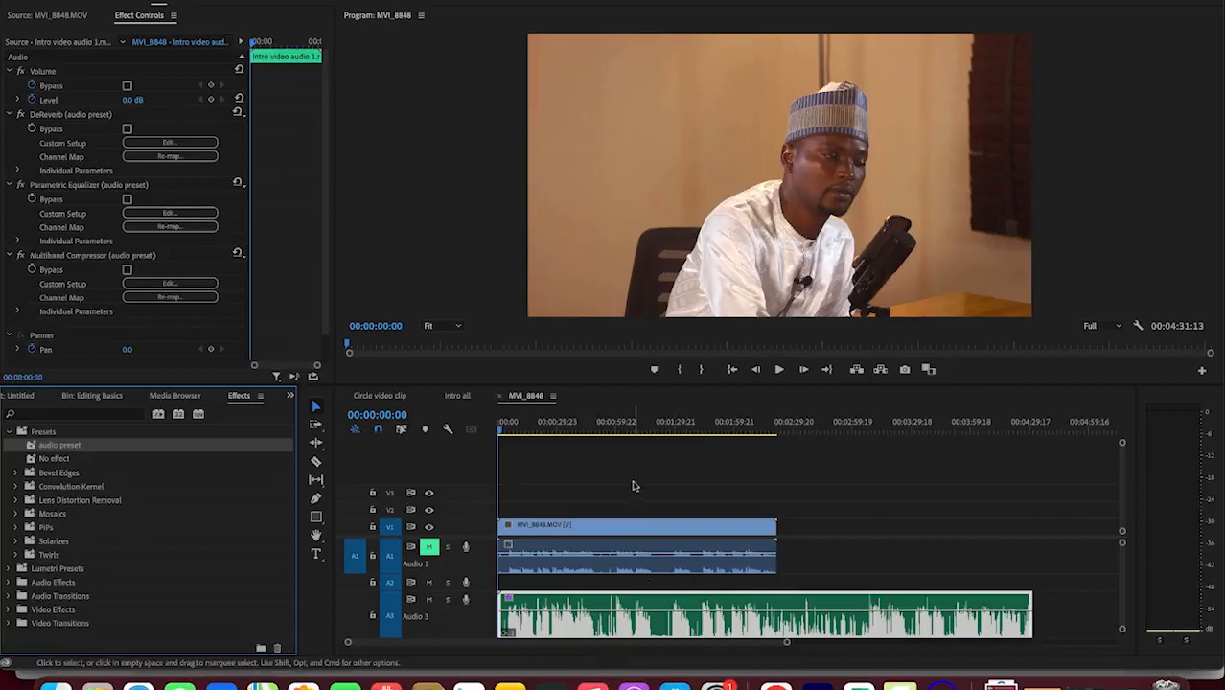
# Step: Split the A3 audio clip at 00:02:21:11, where the video ends, delete the excess part, and return the playhead to the sequence start
pyautogui.click(623, 525)
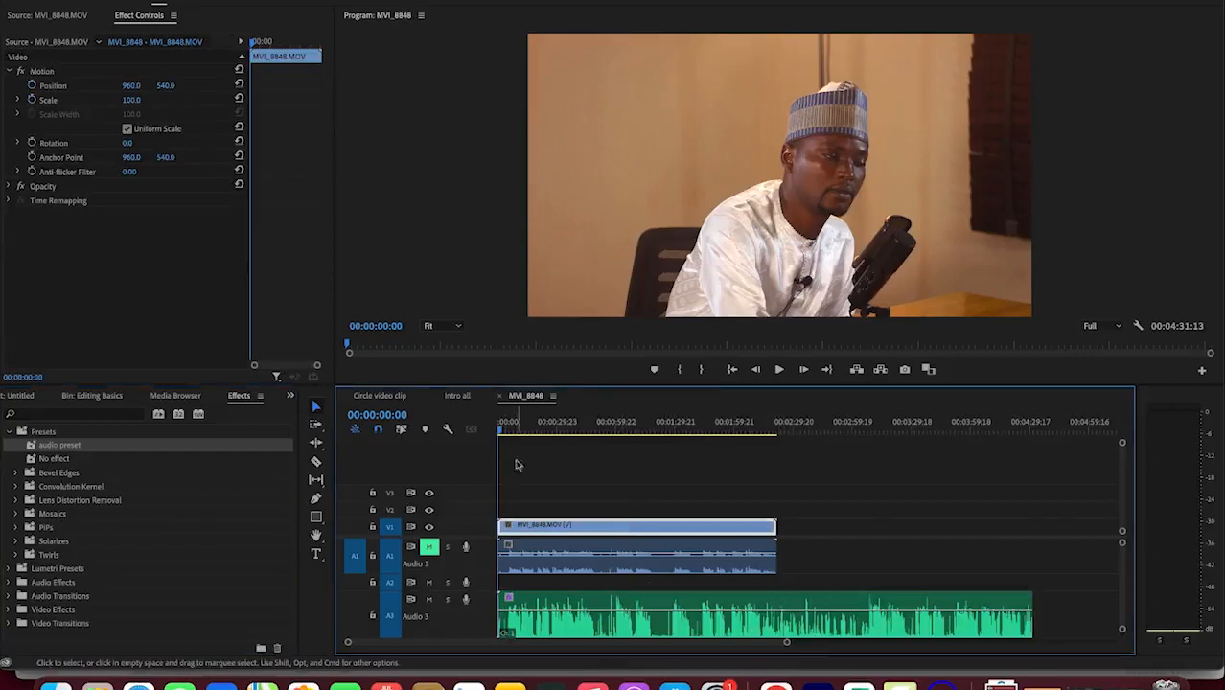
pyautogui.moveTo(501, 434); pyautogui.dragTo(780, 481)
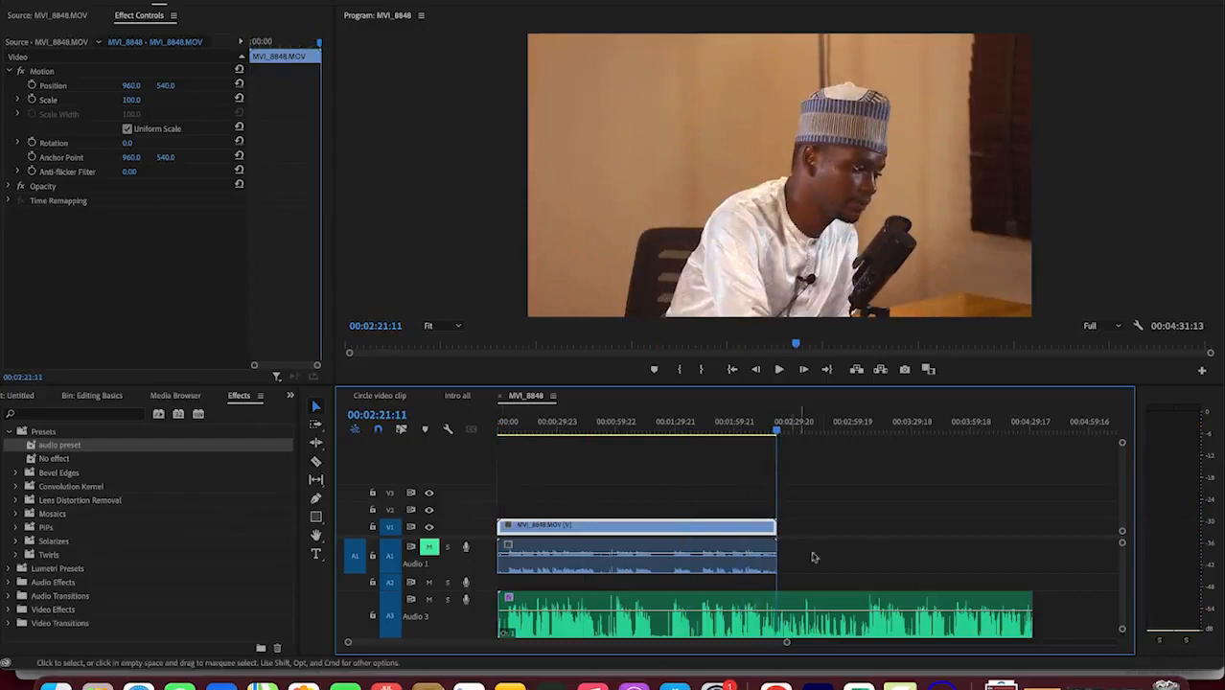
pyautogui.click(829, 635)
pyautogui.press('super+k')
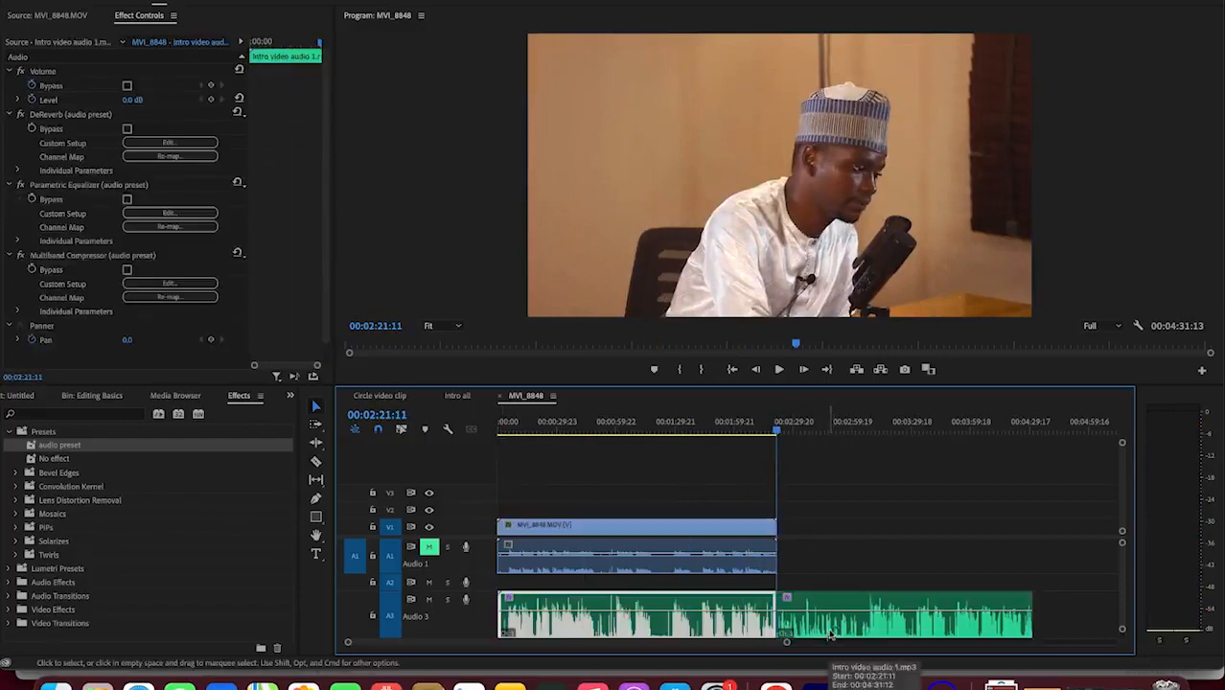
pyautogui.click(830, 635)
pyautogui.press('Delete')
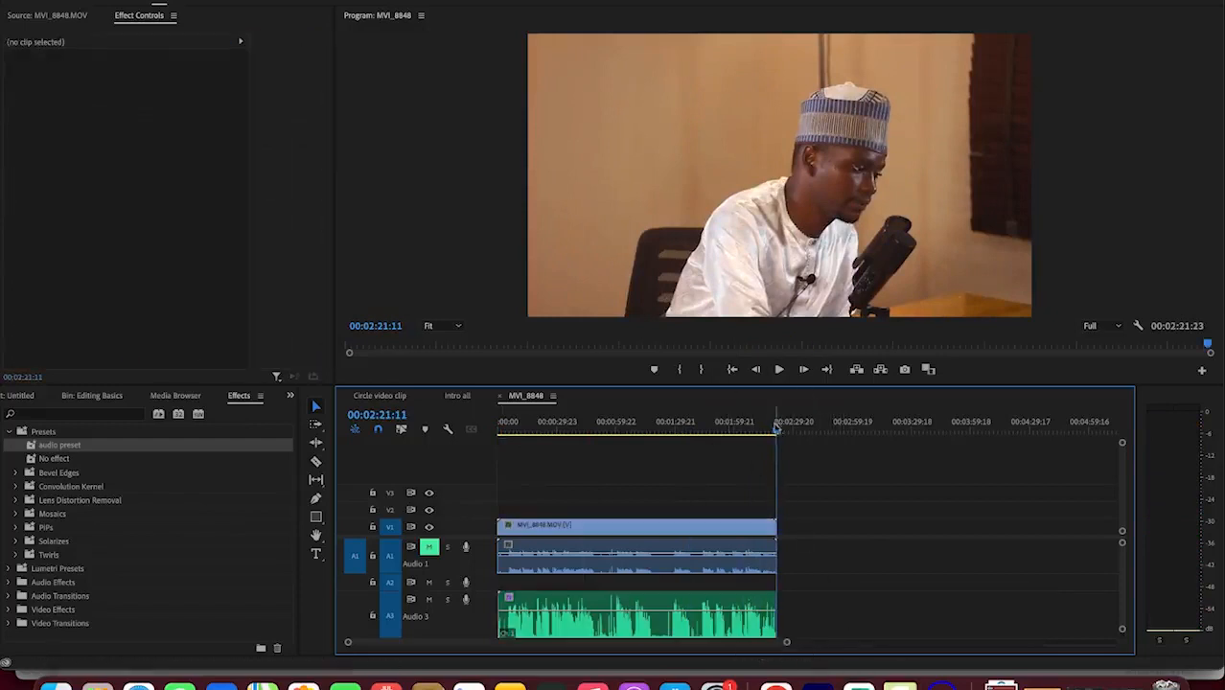
pyautogui.moveTo(779, 433); pyautogui.dragTo(498, 434)
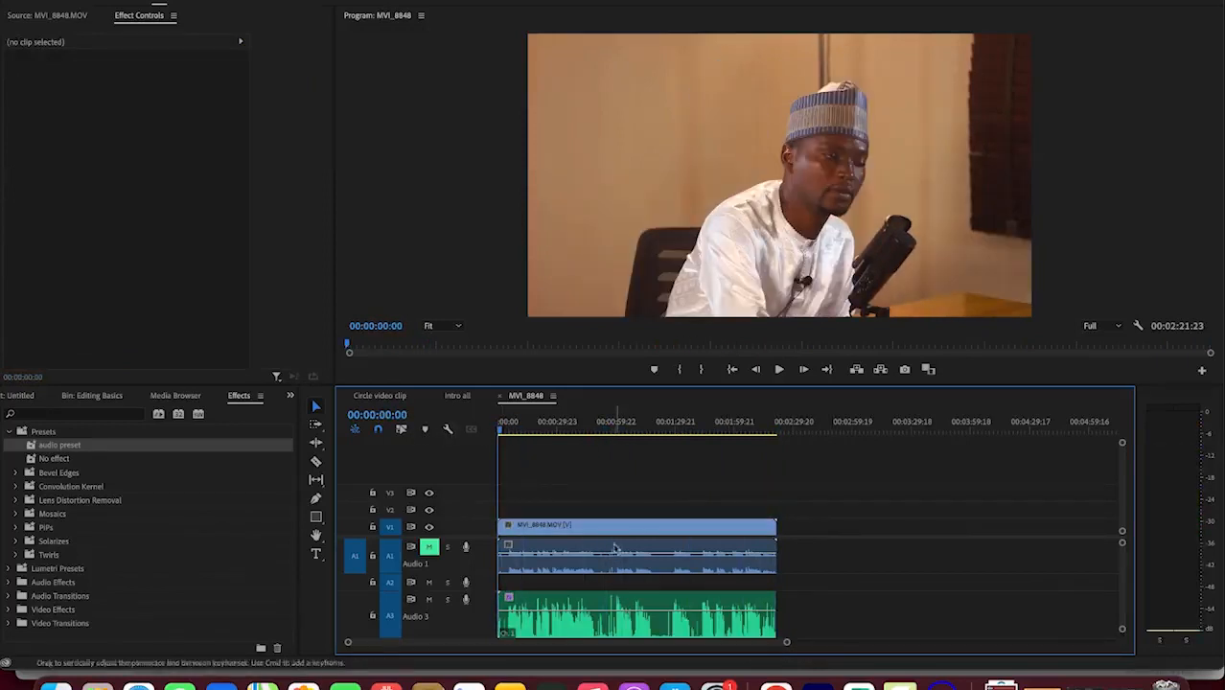
# Step: Select the MVI_8848.MOV clip on V1 and display the Lumetri Color controls and Lumetri Scopes
pyautogui.click(608, 528)
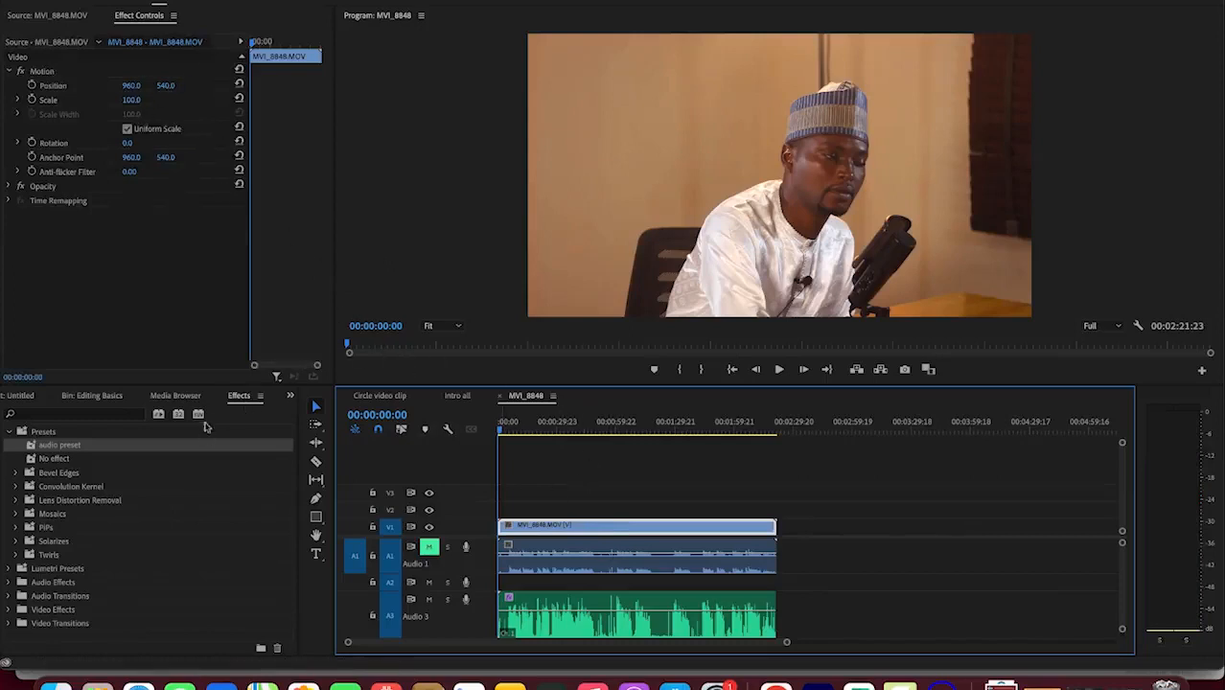
pyautogui.click(278, 5)
pyautogui.click(447, 8)
pyautogui.click(447, 9)
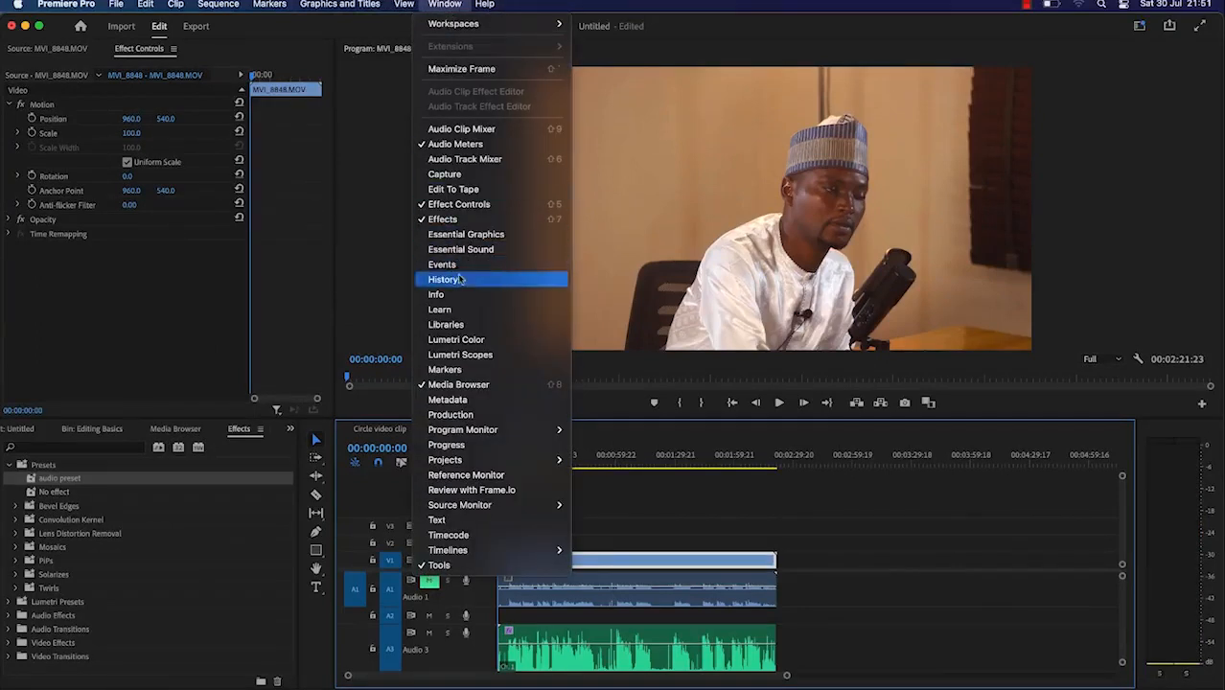
pyautogui.click(487, 342)
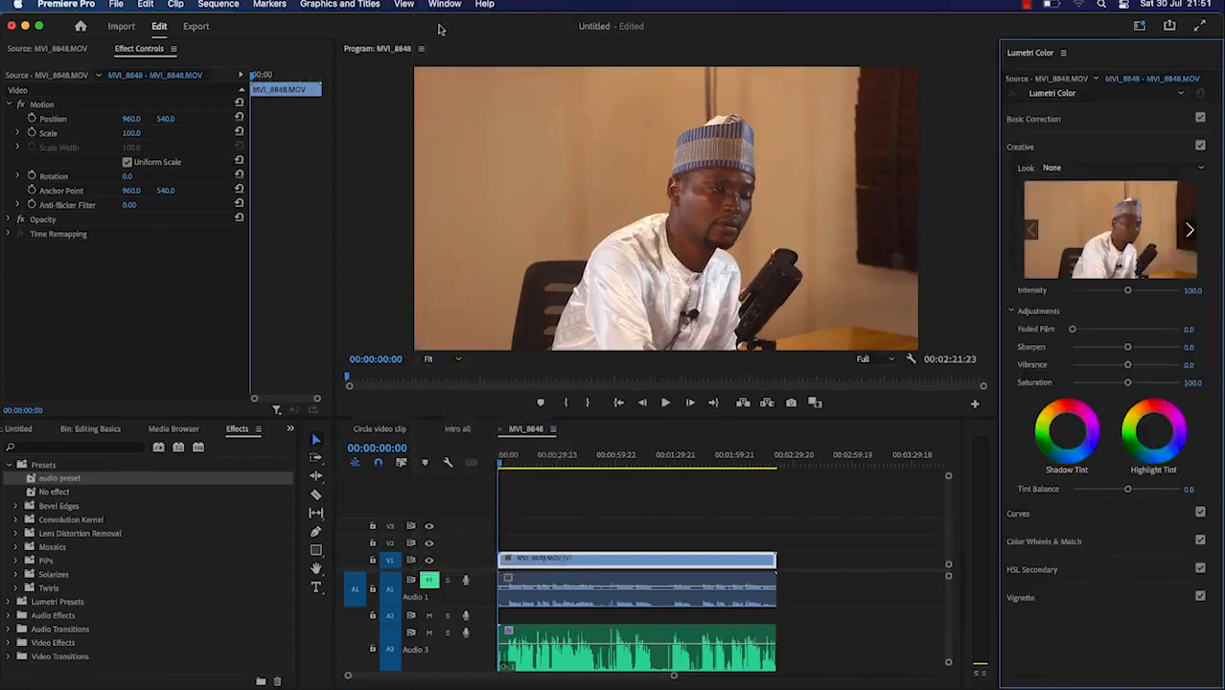
pyautogui.click(445, 5)
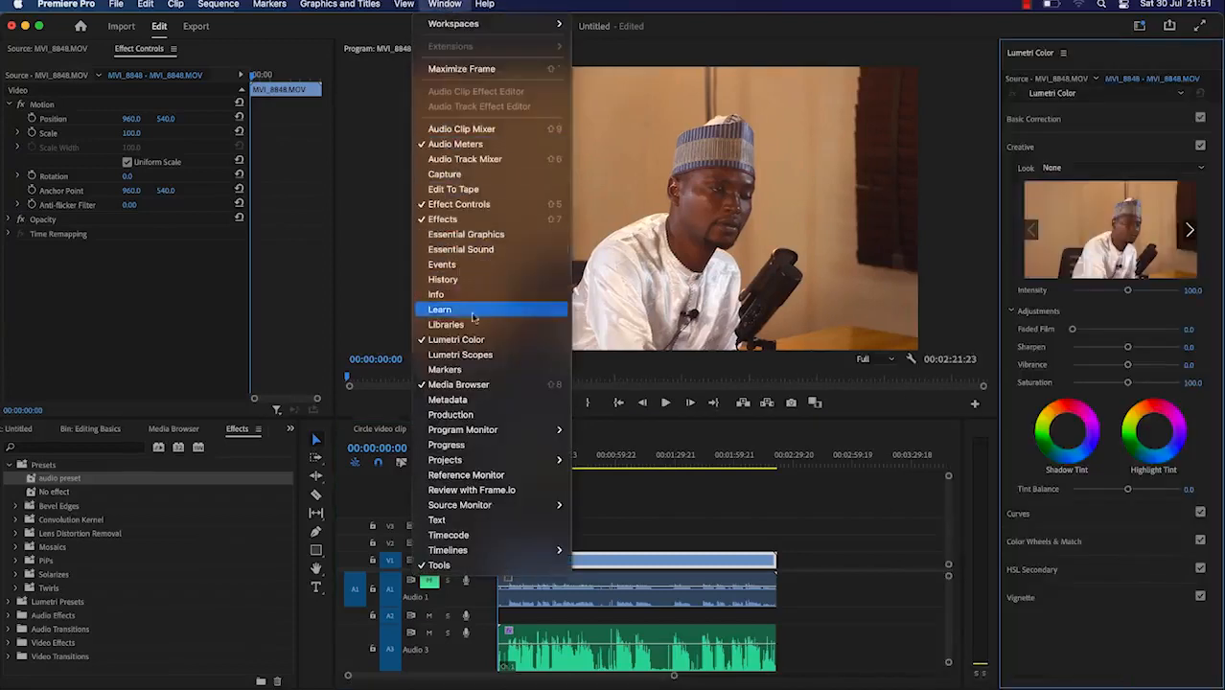
pyautogui.click(479, 356)
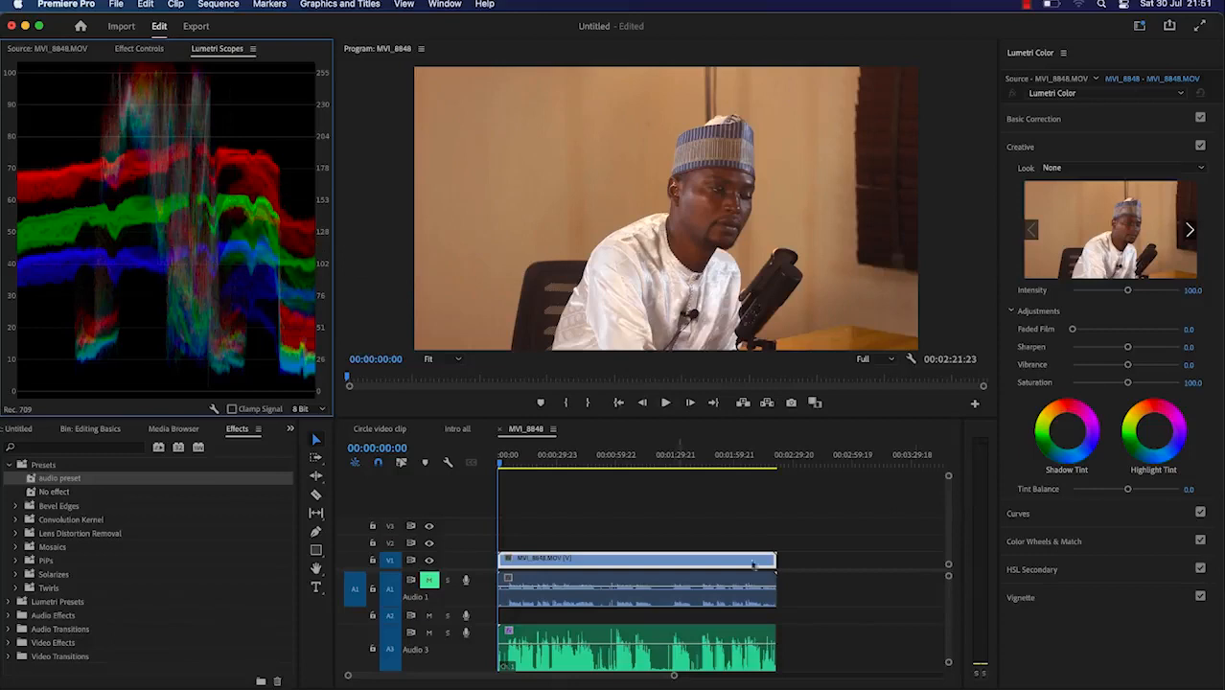
# Step: Apply basic correction to the V1 clip: exposure -0.4, contrast 21.0, highlights 40.1, shadows -5.7, whites -14.6 and blacks 31.2
pyautogui.click(703, 566)
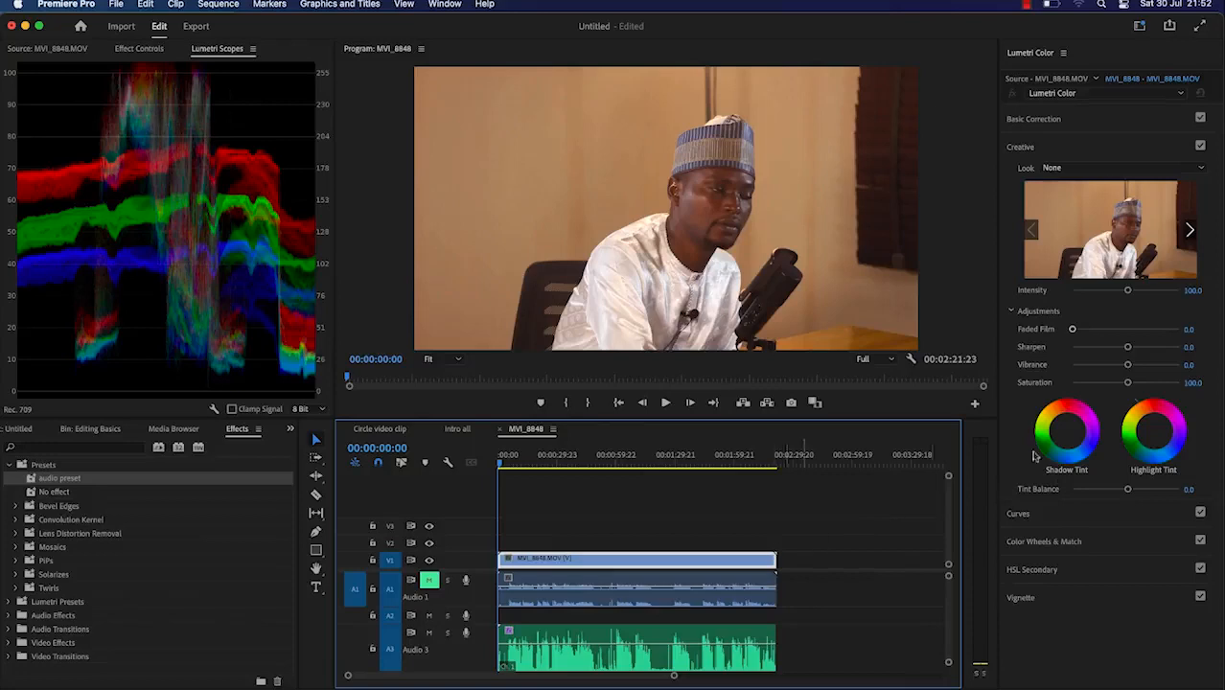
pyautogui.click(1054, 119)
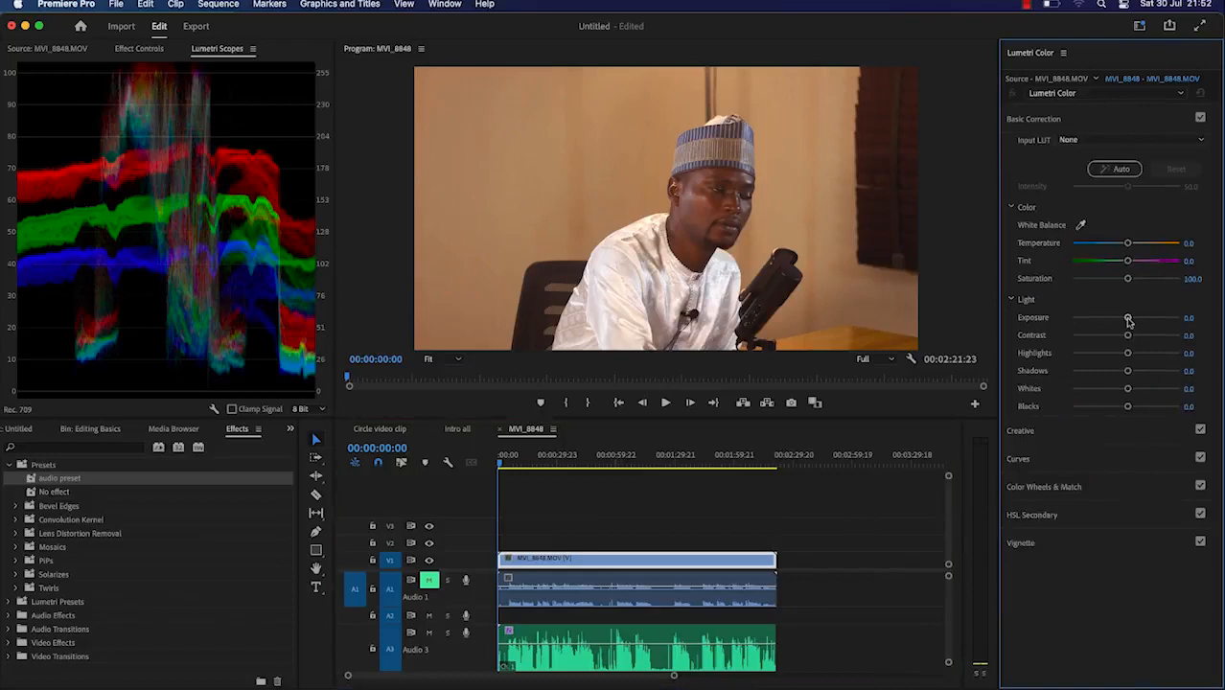
pyautogui.moveTo(1129, 322); pyautogui.dragTo(1148, 353)
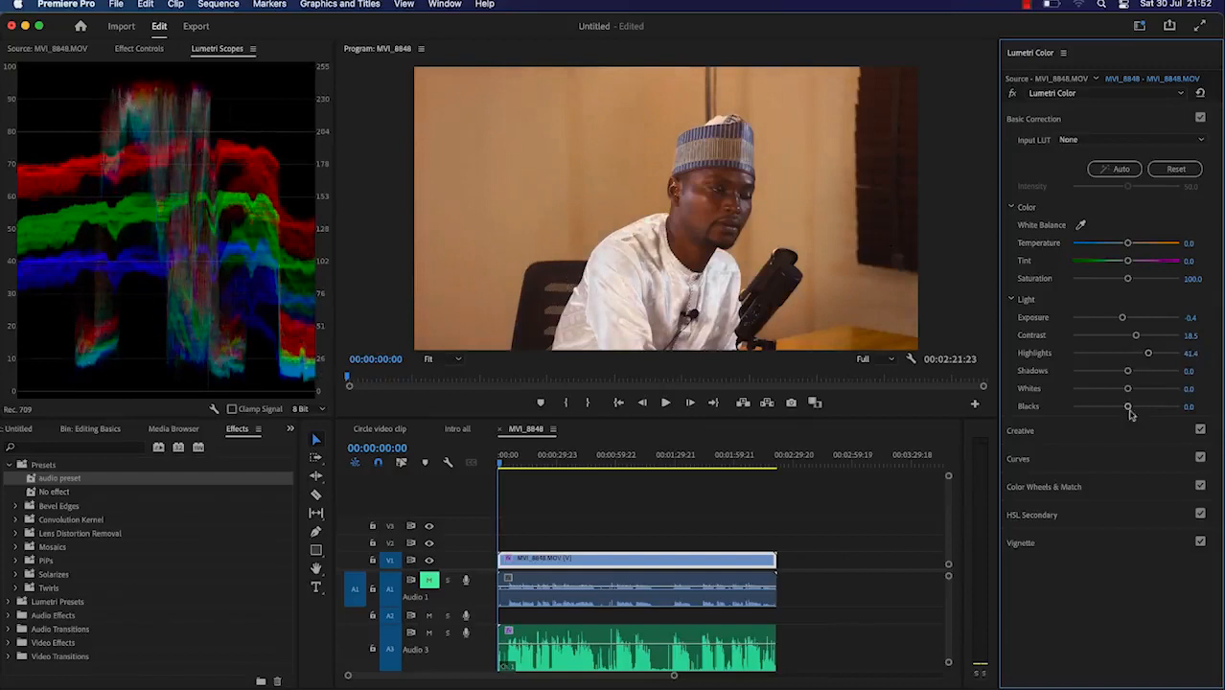
pyautogui.moveTo(1127, 409); pyautogui.dragTo(1141, 410)
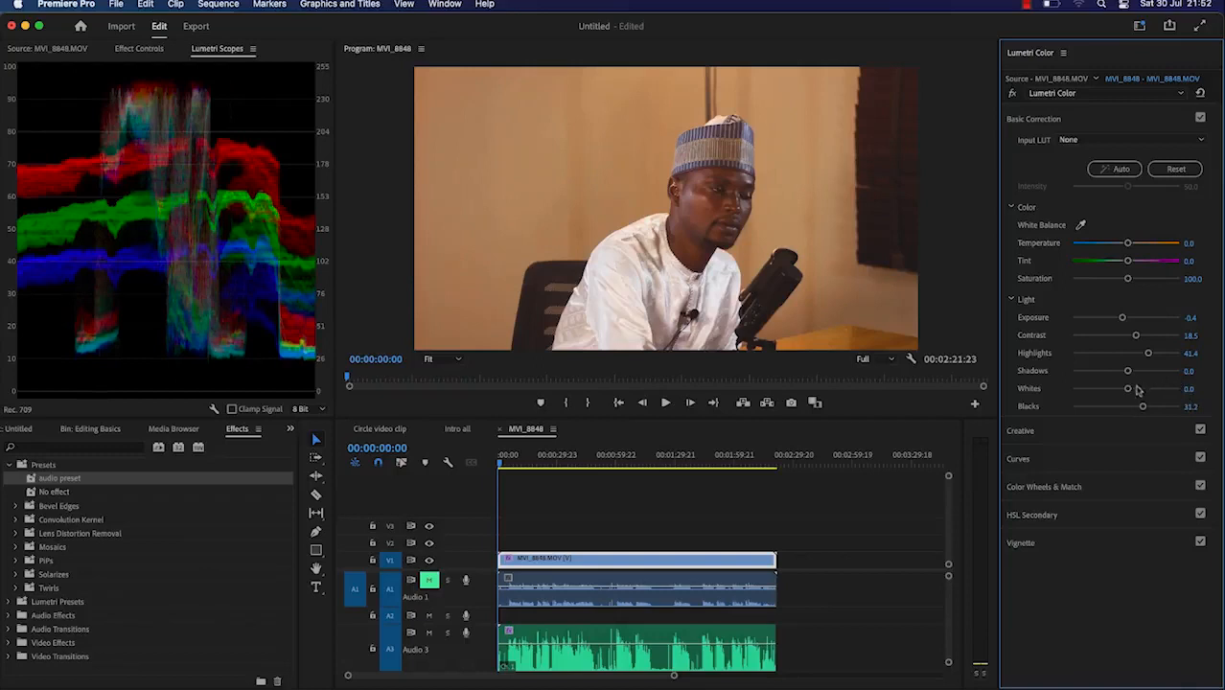
pyautogui.moveTo(1129, 394)
pyautogui.mouseDown()
pyautogui.moveTo(1121, 375)
pyautogui.moveTo(1135, 376)
pyautogui.moveTo(1123, 377)
pyautogui.mouseUp()
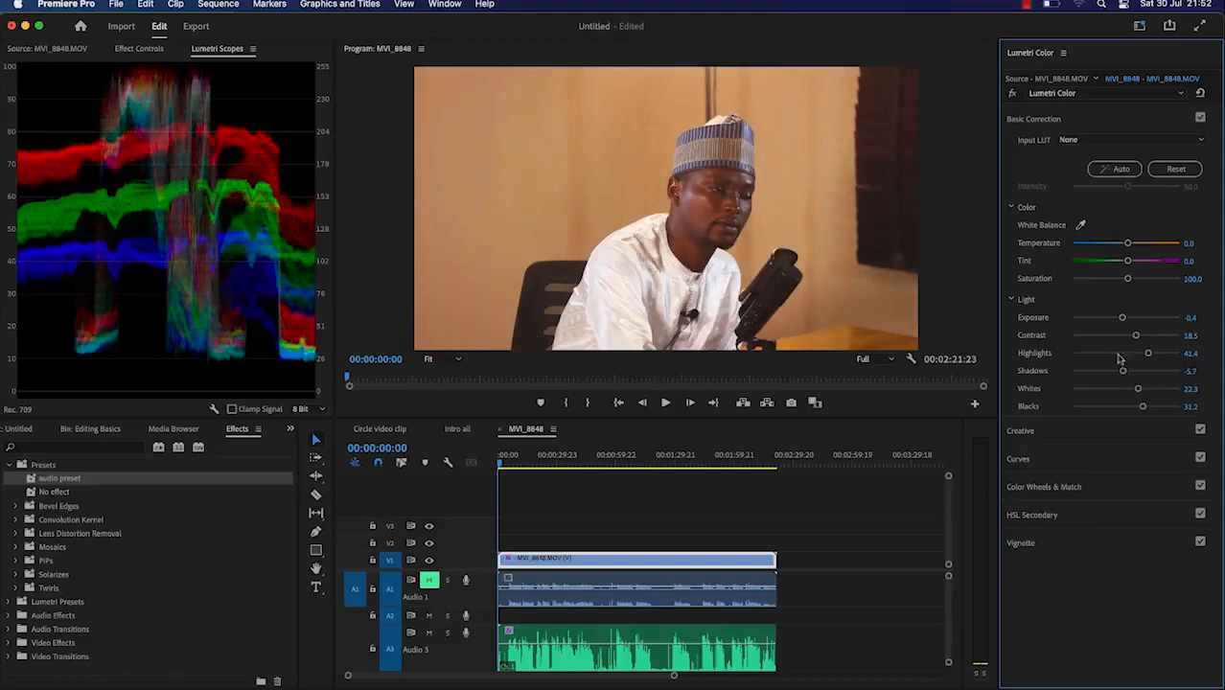
pyautogui.moveTo(1147, 354)
pyautogui.mouseDown()
pyautogui.moveTo(1144, 391)
pyautogui.moveTo(1117, 393)
pyautogui.moveTo(1123, 339)
pyautogui.moveTo(1136, 336)
pyautogui.mouseUp()
# Step: At 00:00:21:12, set the V1 clip's exposure to -0.5 and highlights to 54.1, and compare the picture with Lumetri Color off and on
pyautogui.moveTo(500, 468); pyautogui.dragTo(541, 462)
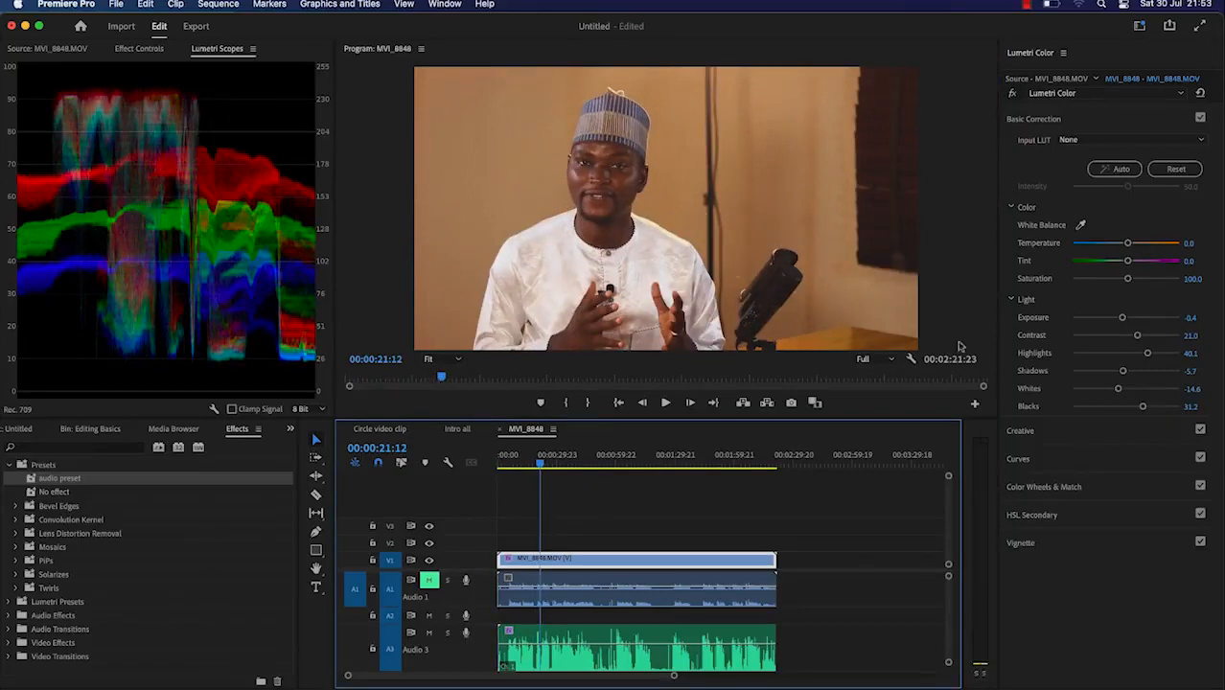
pyautogui.moveTo(1124, 321); pyautogui.dragTo(1119, 321)
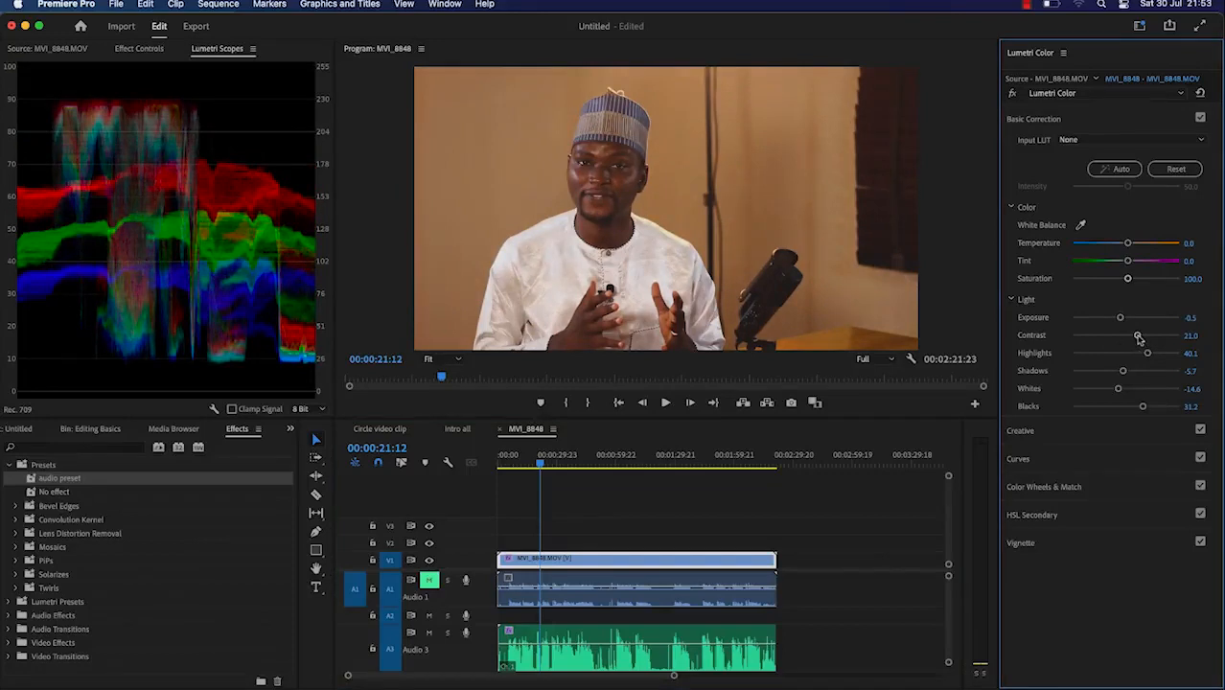
pyautogui.moveTo(1148, 357); pyautogui.dragTo(1155, 356)
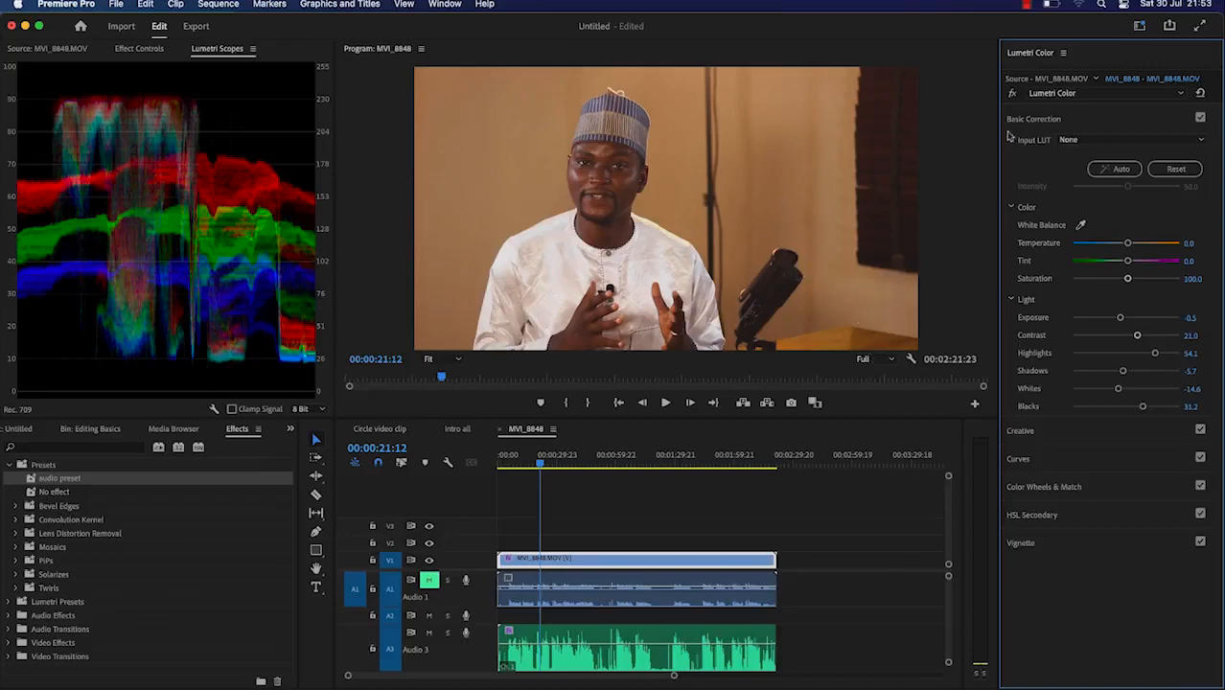
pyautogui.click(1013, 95)
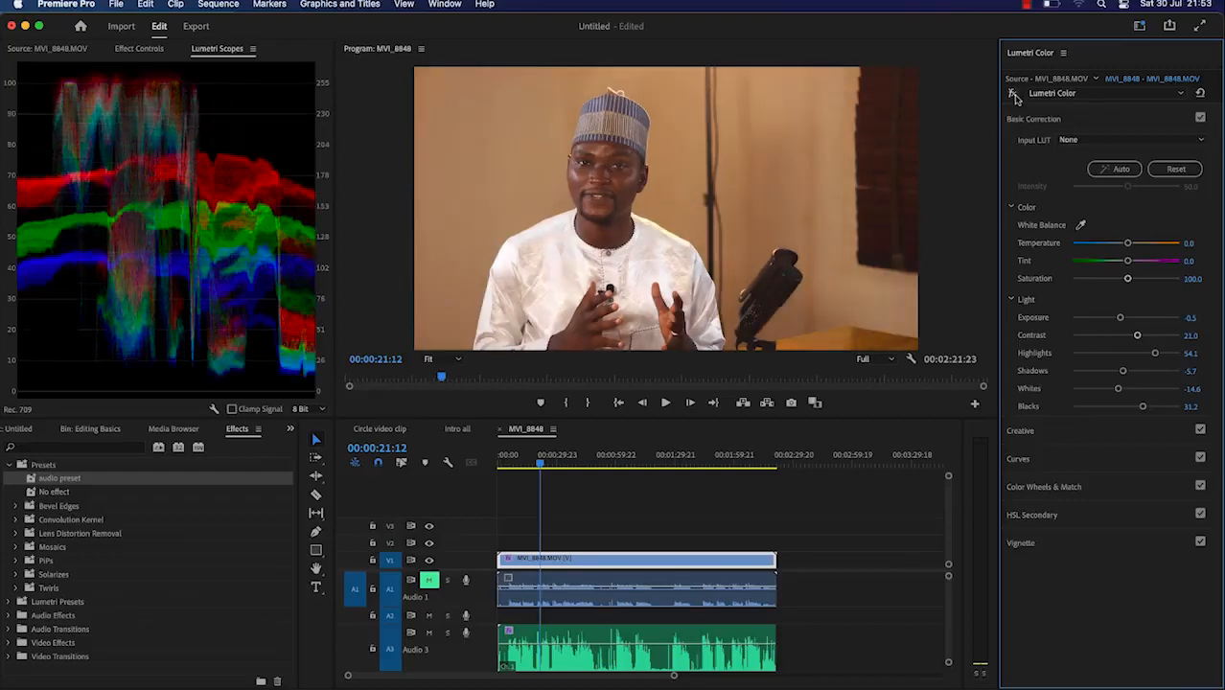
pyautogui.click(1013, 95)
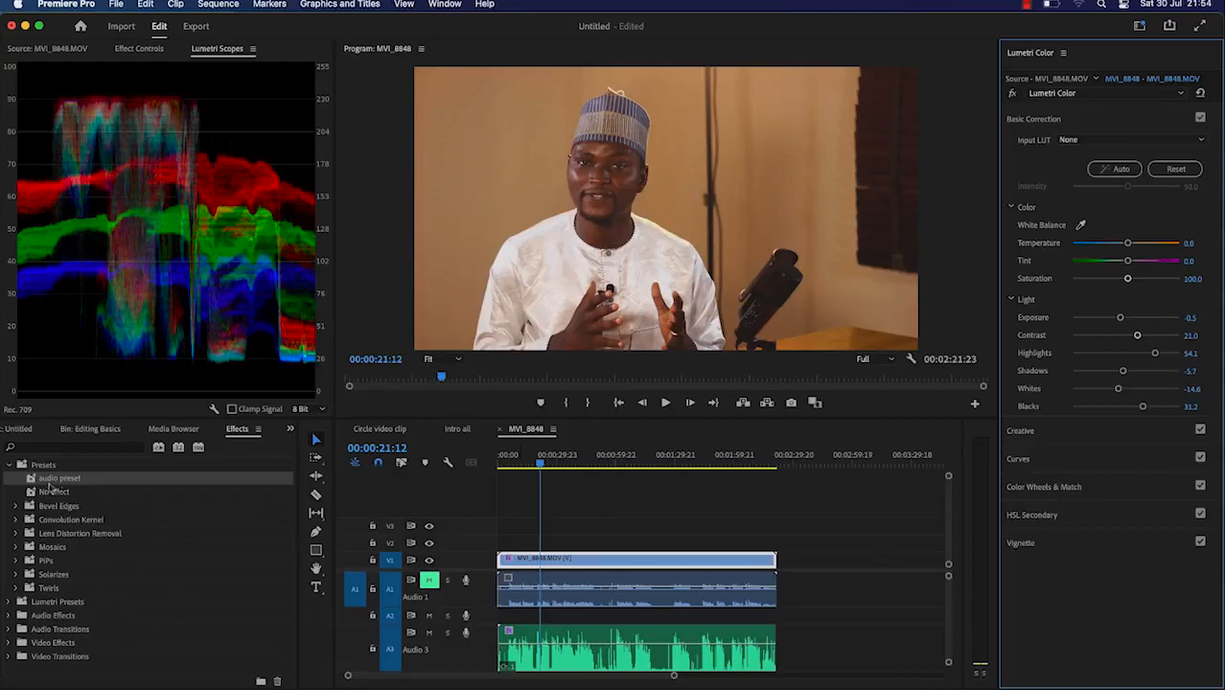
# Step: Create an adjustment layer in the Introdcution bin at 1920 by 1080, 23.976 fps, with square pixels
pyautogui.click(27, 429)
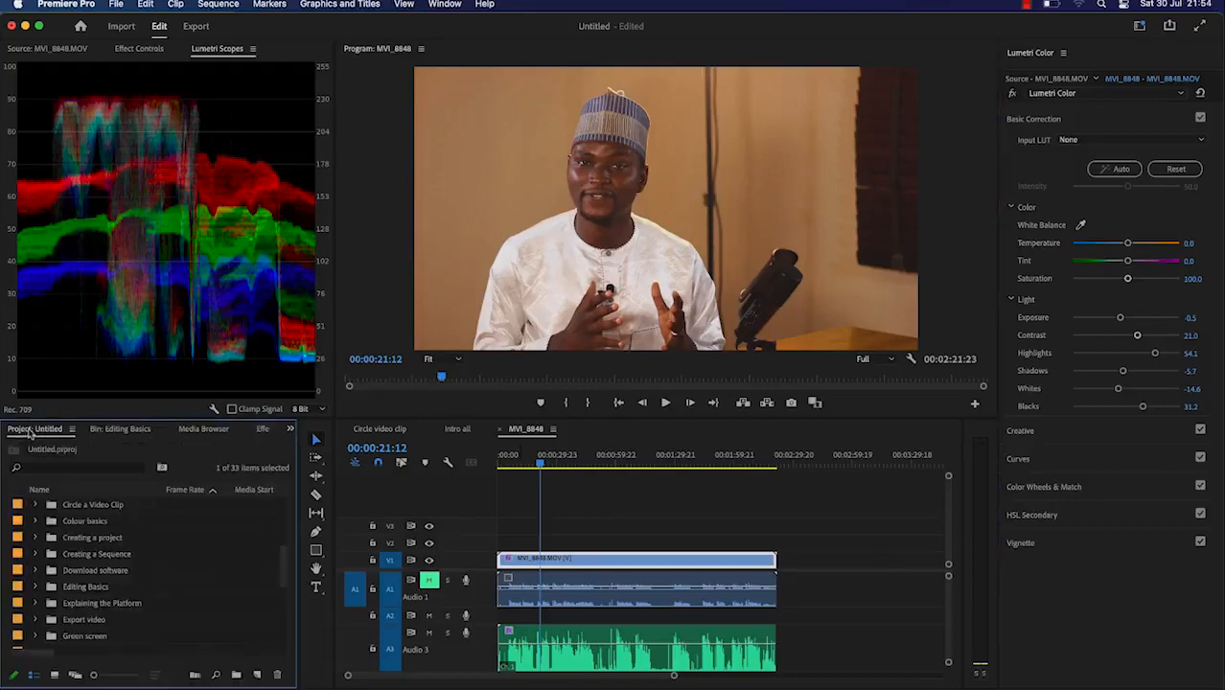
pyautogui.click(133, 633)
pyautogui.click(123, 602)
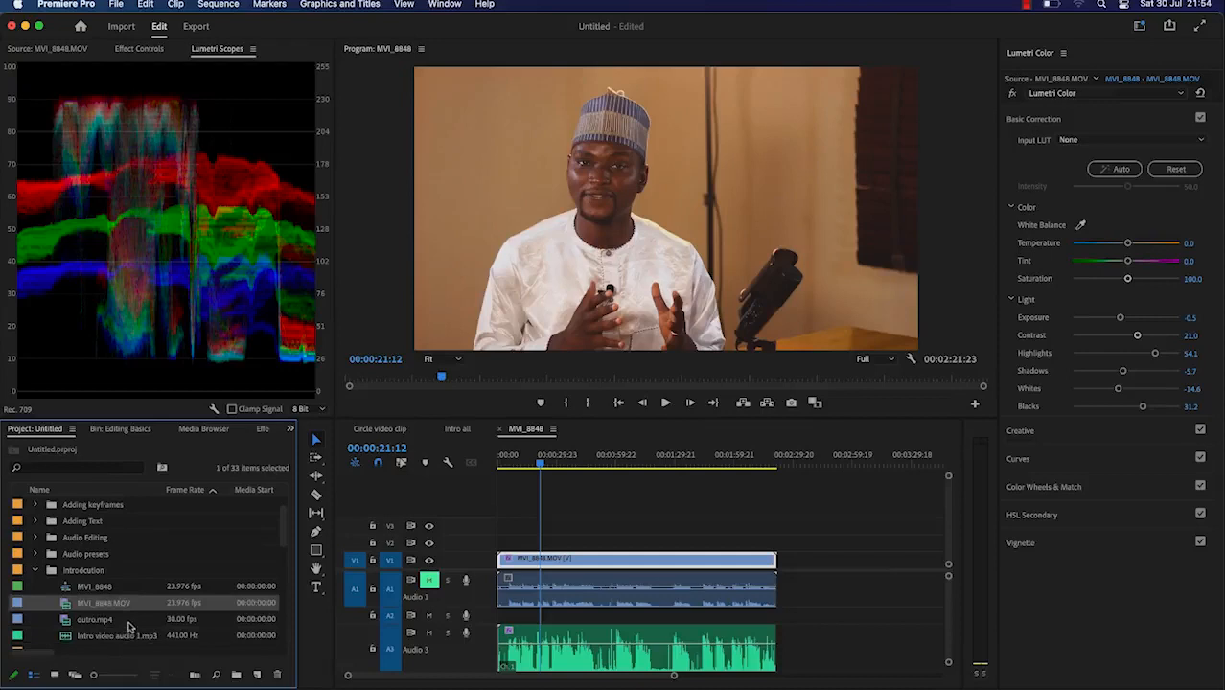
pyautogui.click(93, 572)
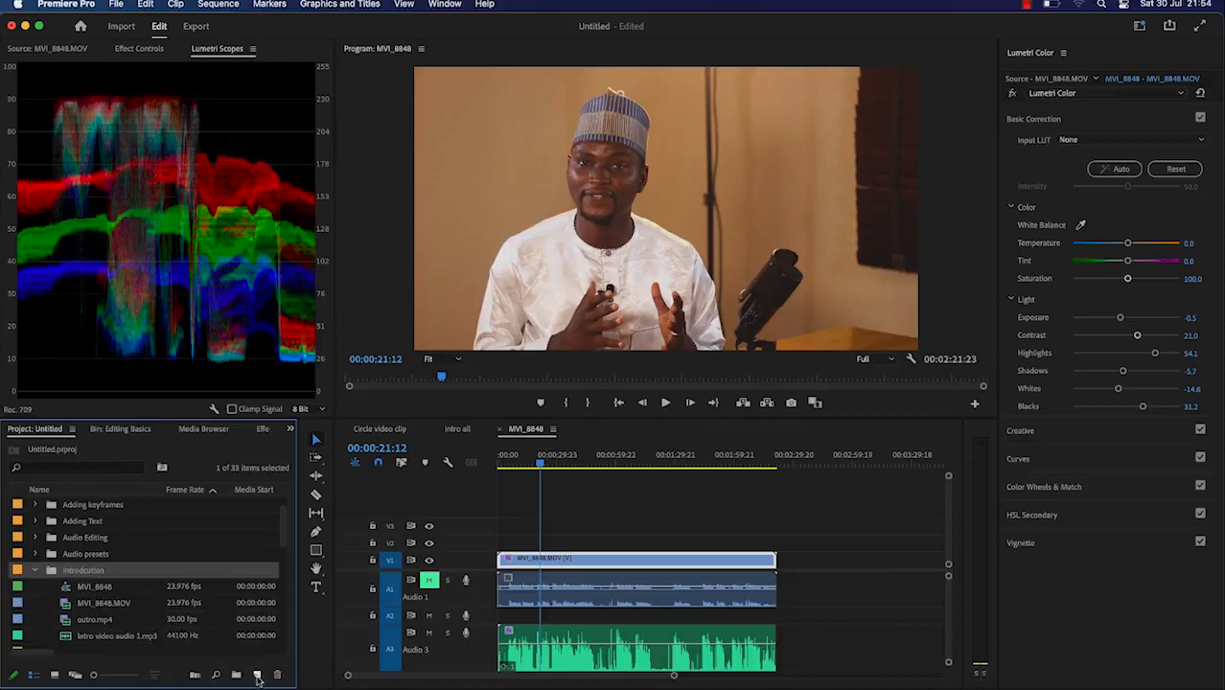
pyautogui.click(257, 676)
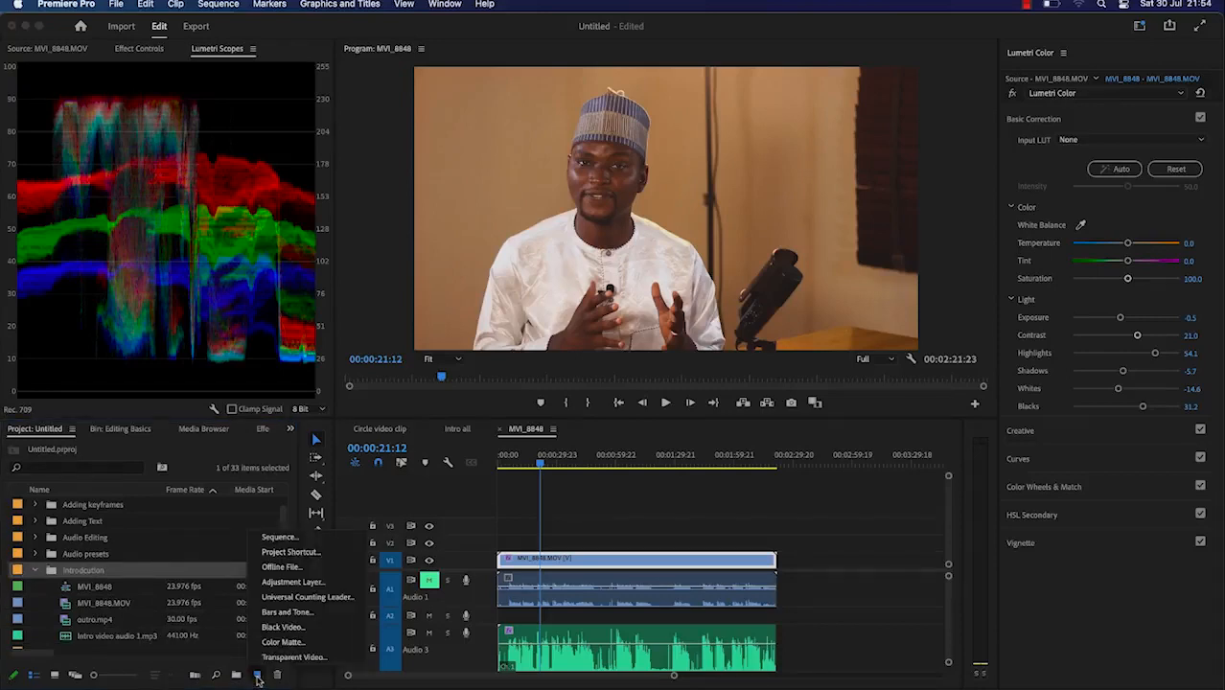
pyautogui.click(297, 583)
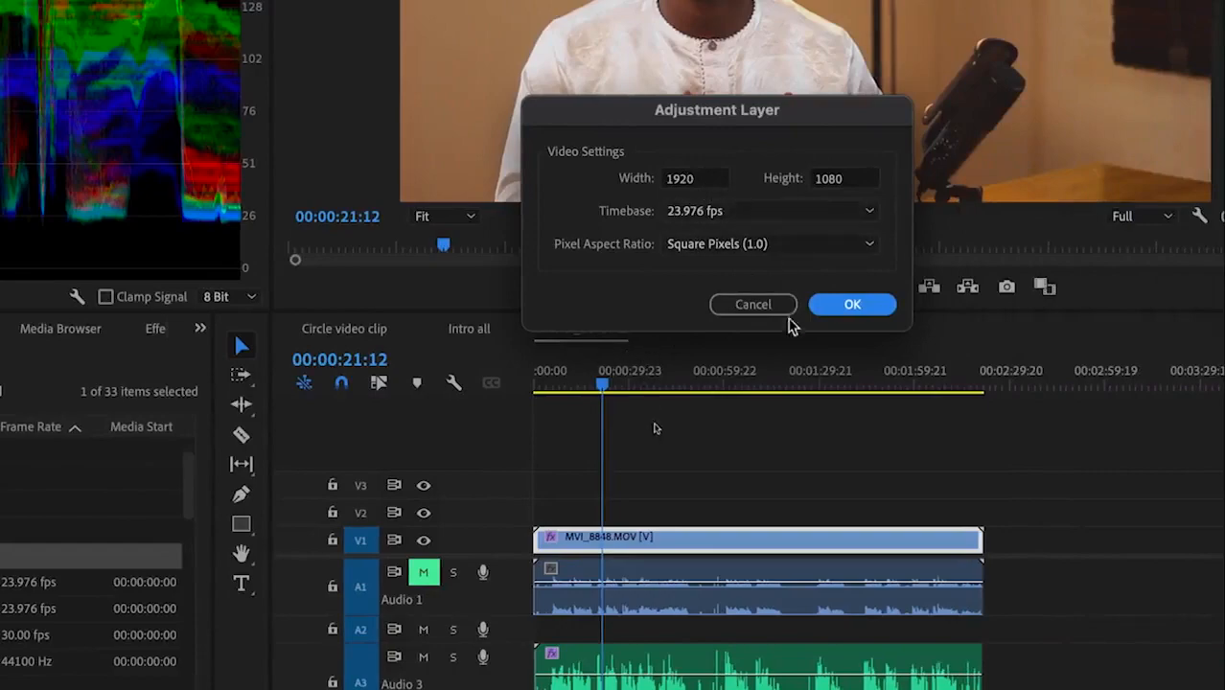
pyautogui.click(840, 306)
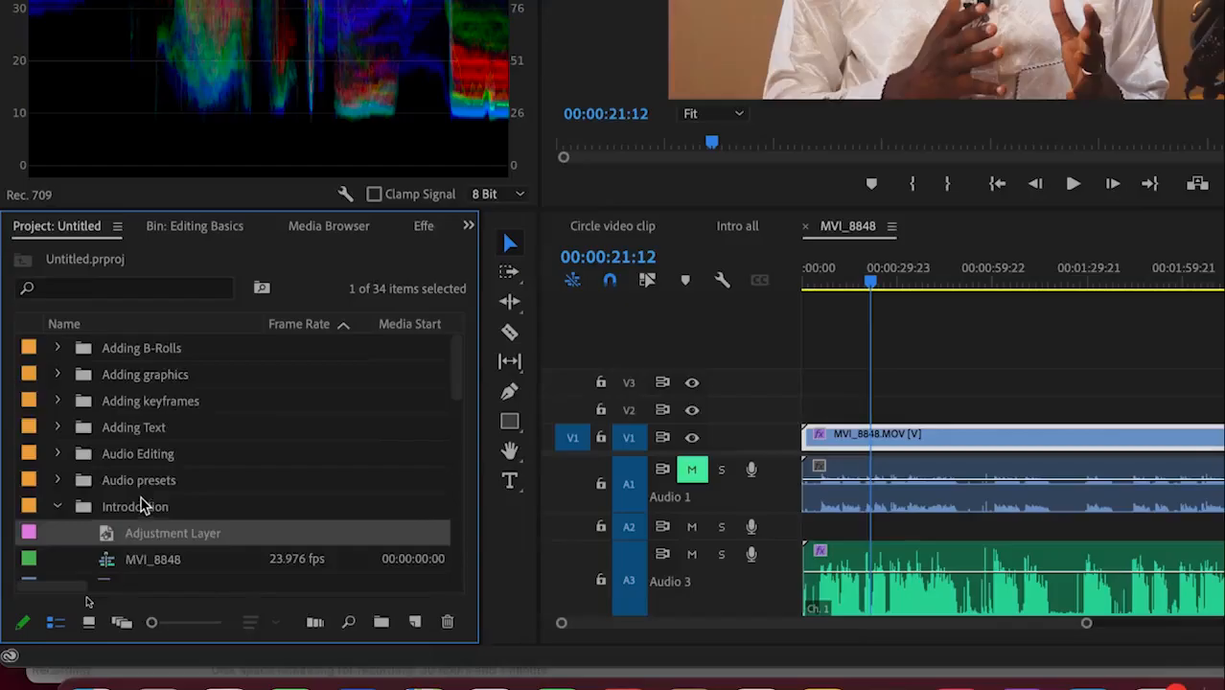
# Step: Place the adjustment layer on V2 at the sequence start, extend it to the end of the MVI_8848.MOV clip, and select it
pyautogui.scroll(-6, 143, 504)
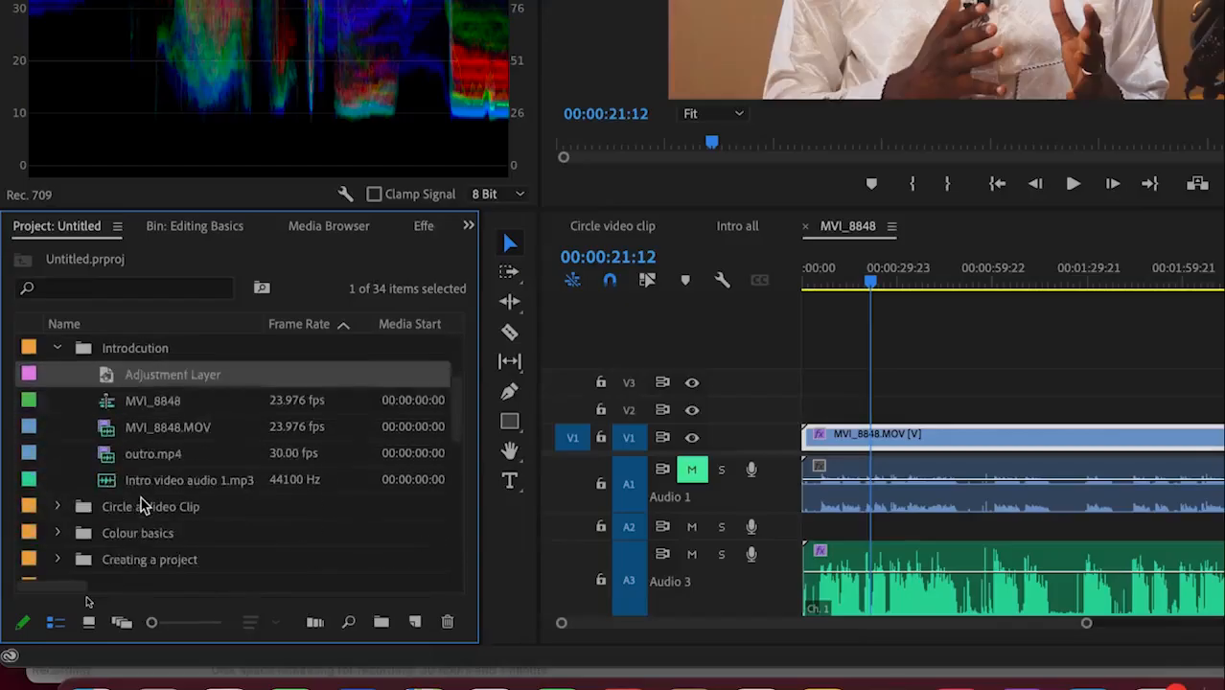
pyautogui.scroll(1, 142, 504)
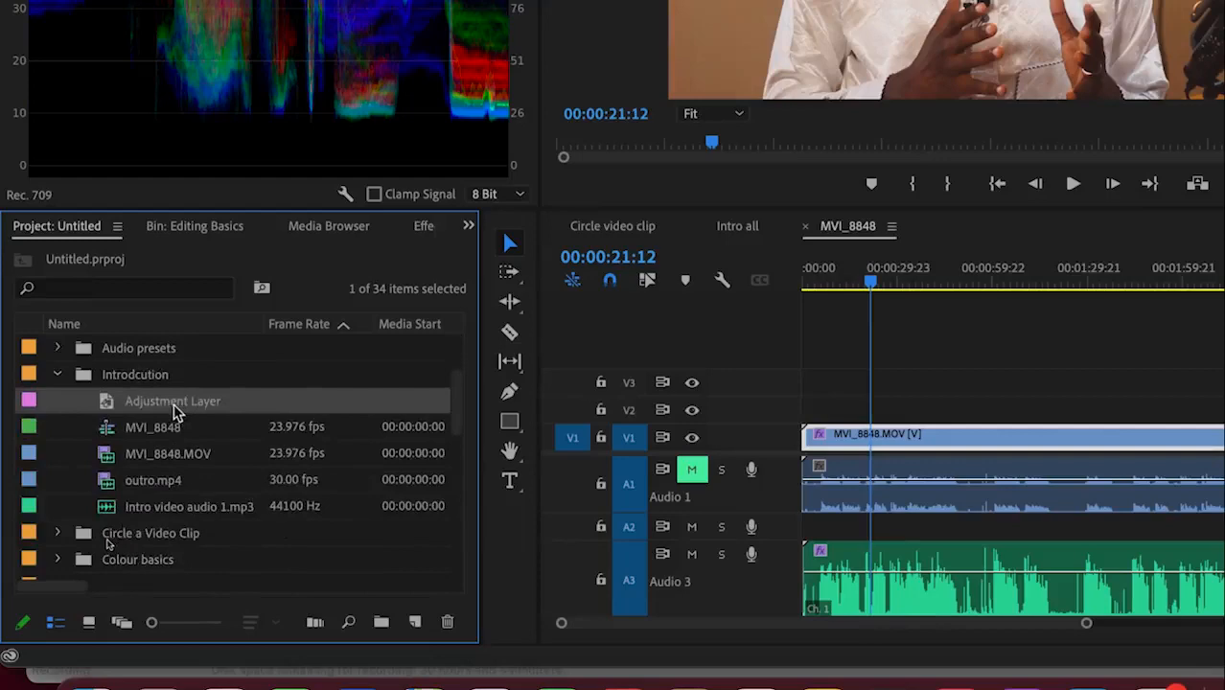
pyautogui.moveTo(163, 412); pyautogui.dragTo(805, 402)
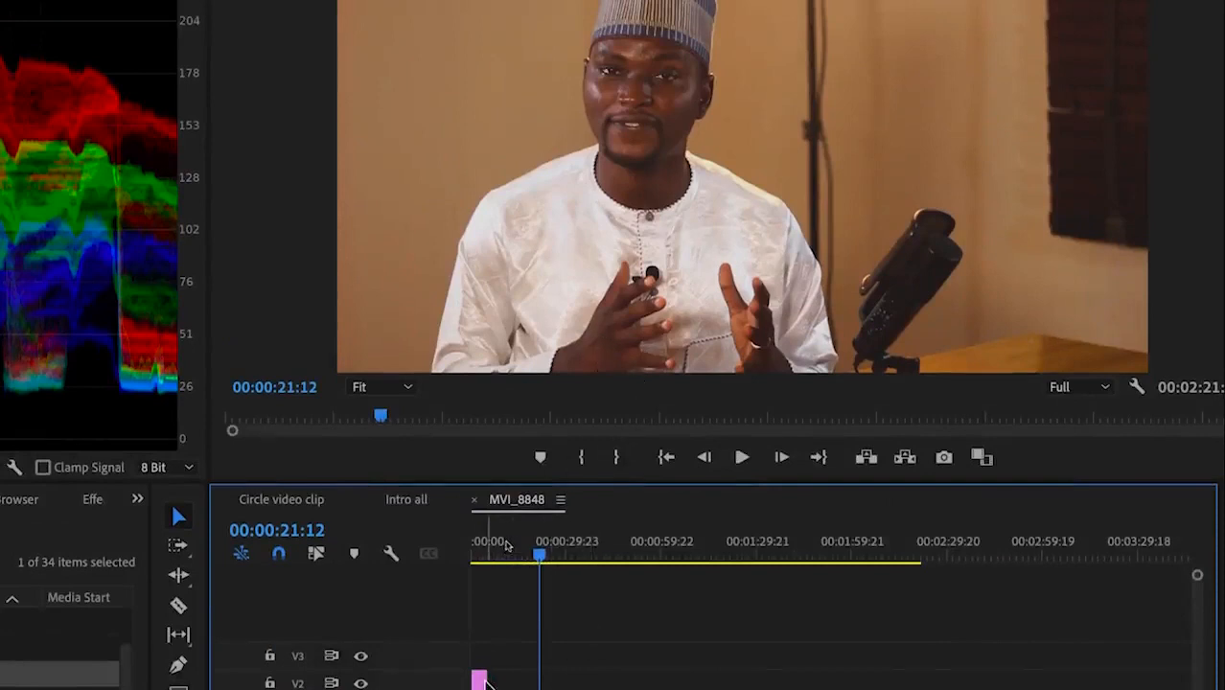
pyautogui.moveTo(479, 680); pyautogui.dragTo(920, 680)
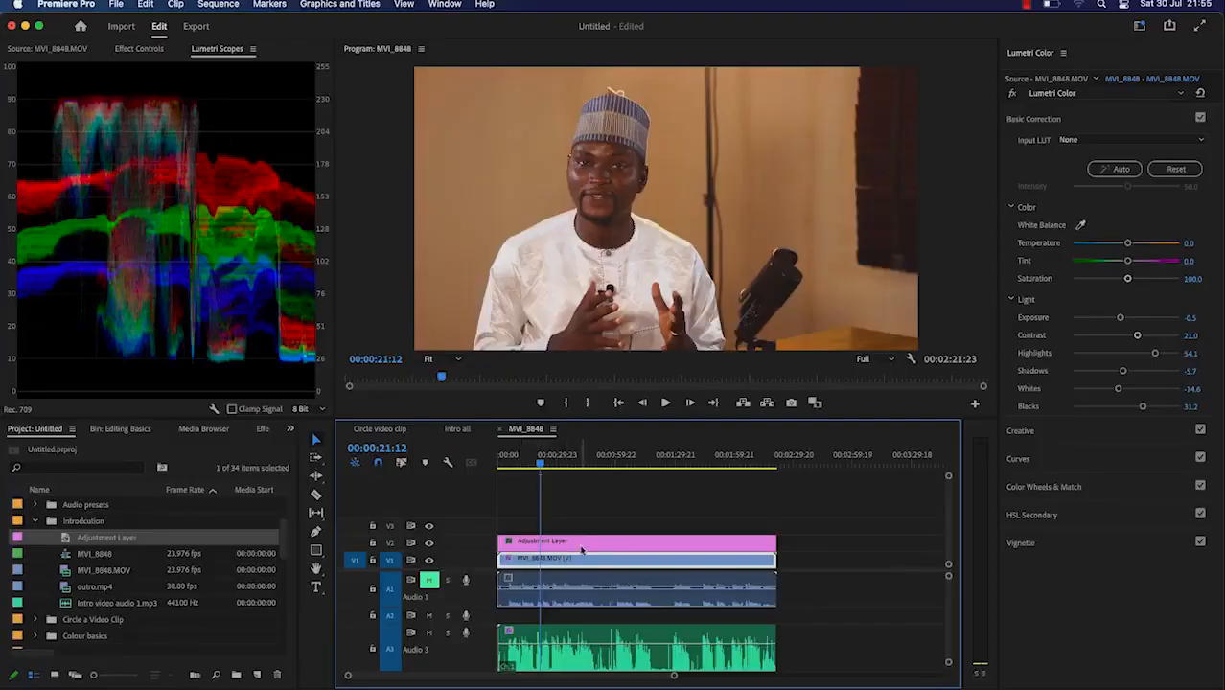
pyautogui.click(604, 683)
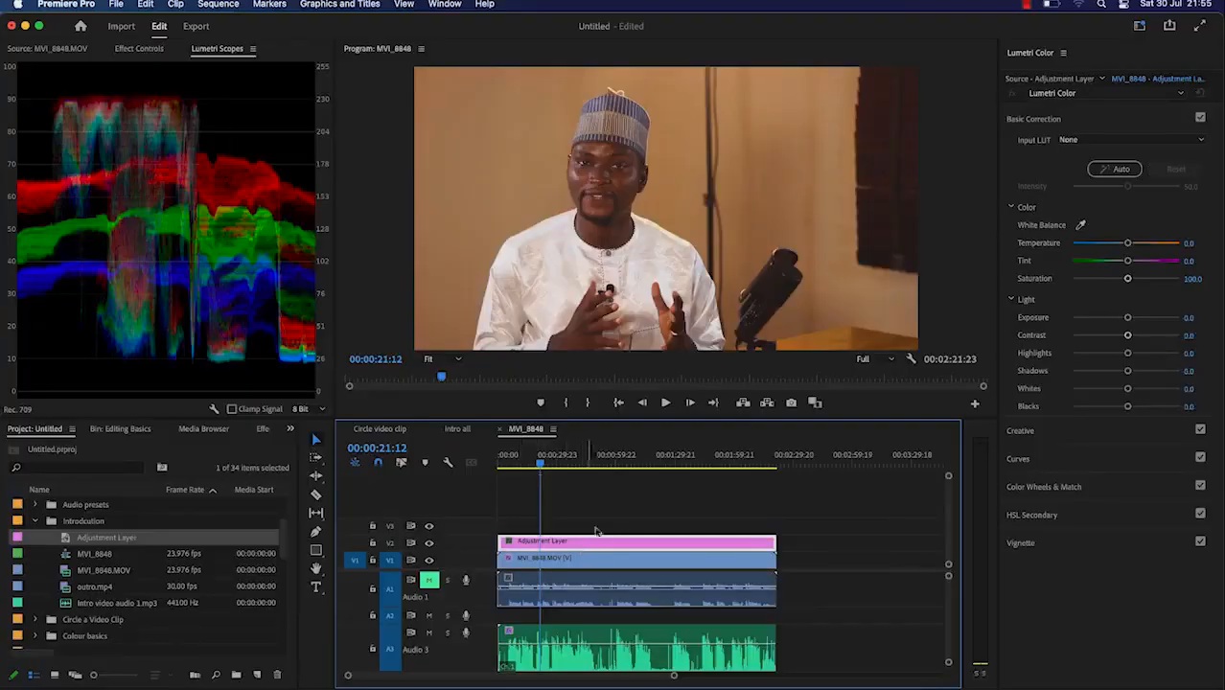
# Step: Apply basic correction to the V2 adjustment layer: exposure 0.5, highlights 22.3, whites 19.7 and blacks -40.1
pyautogui.click(597, 514)
pyautogui.click(592, 542)
pyautogui.click(1097, 121)
pyautogui.click(1098, 121)
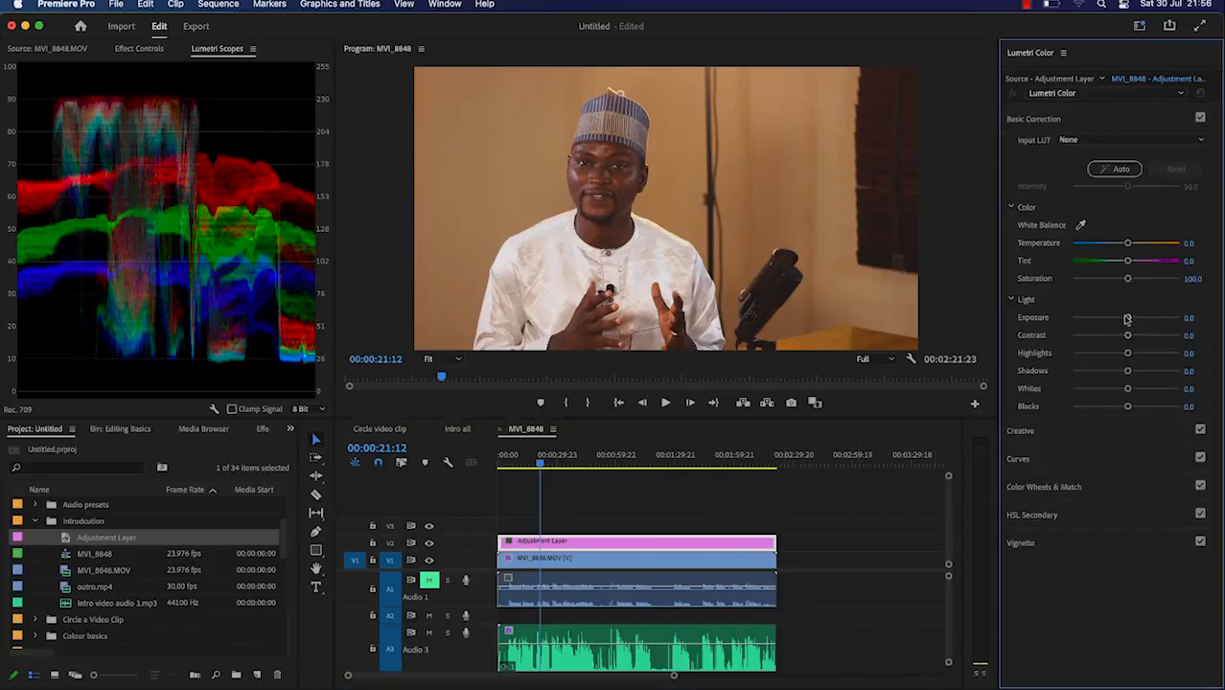
pyautogui.moveTo(1128, 319); pyautogui.dragTo(1132, 318)
pyautogui.moveTo(1127, 353); pyautogui.dragTo(1139, 356)
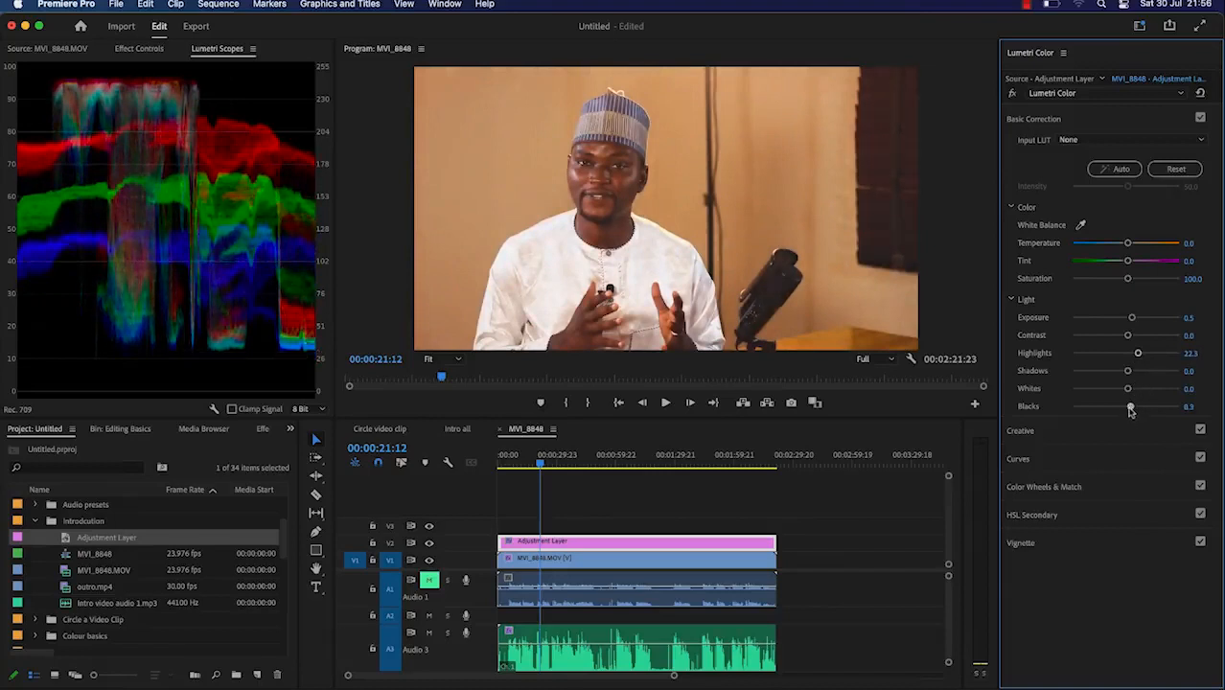
pyautogui.moveTo(1129, 409); pyautogui.dragTo(1108, 407)
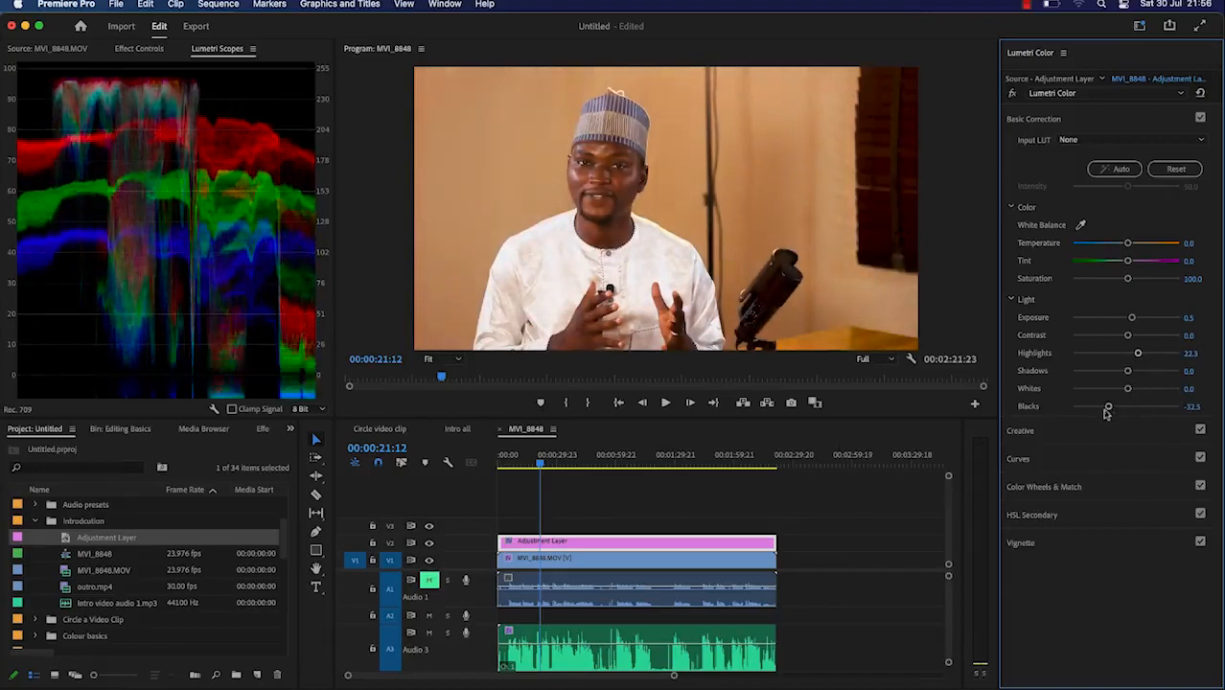
pyautogui.moveTo(1108, 409); pyautogui.dragTo(1104, 409)
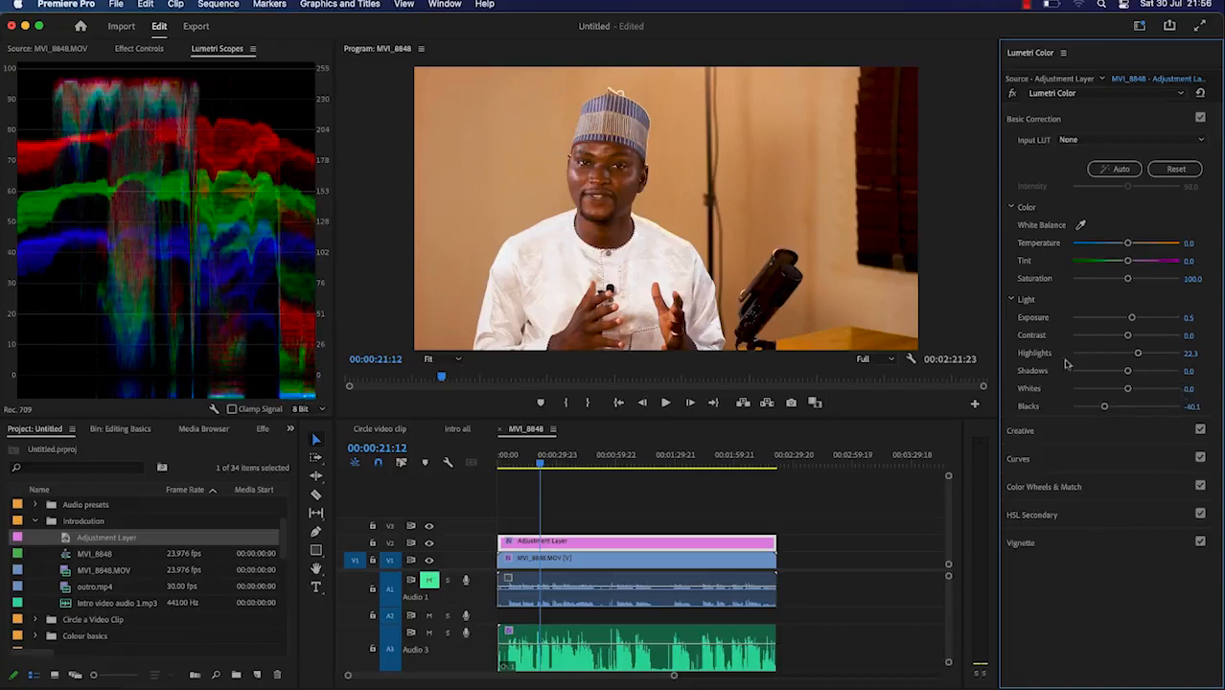
pyautogui.moveTo(1129, 392); pyautogui.dragTo(1136, 391)
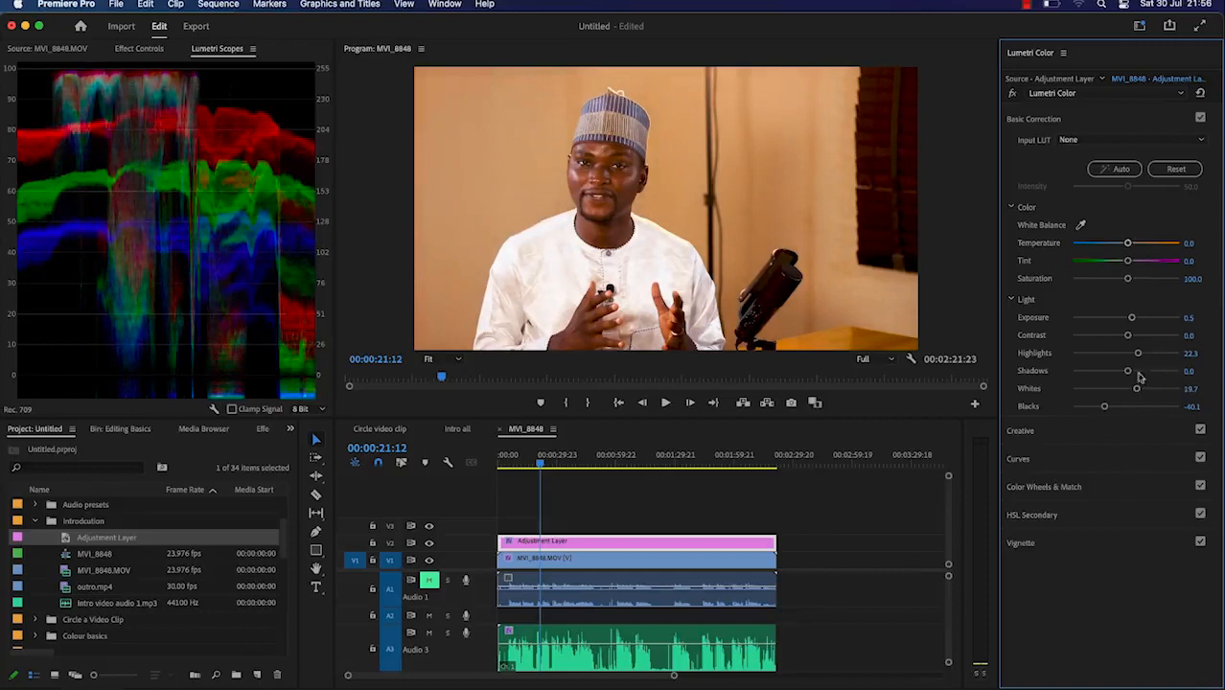
# Step: Apply creative adjustments to the adjustment layer: sharpen 37.6, vibrance 32.5 and saturation 98.1
pyautogui.click(1077, 436)
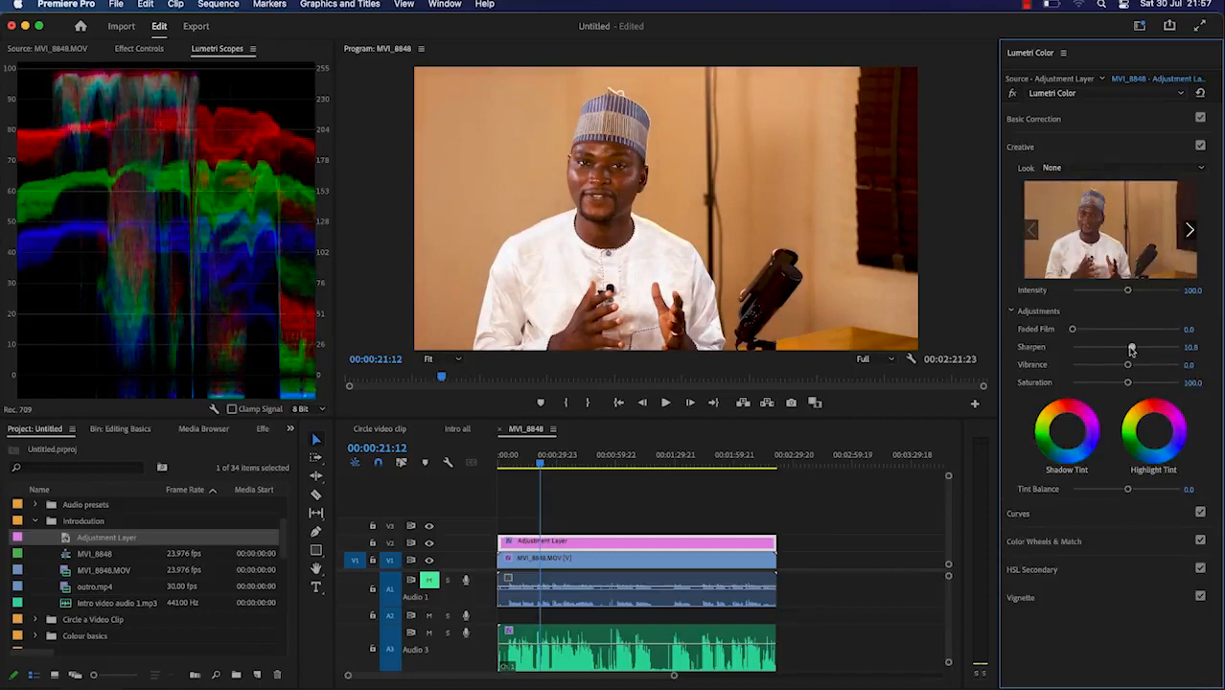
pyautogui.moveTo(1132, 350); pyautogui.dragTo(1146, 352)
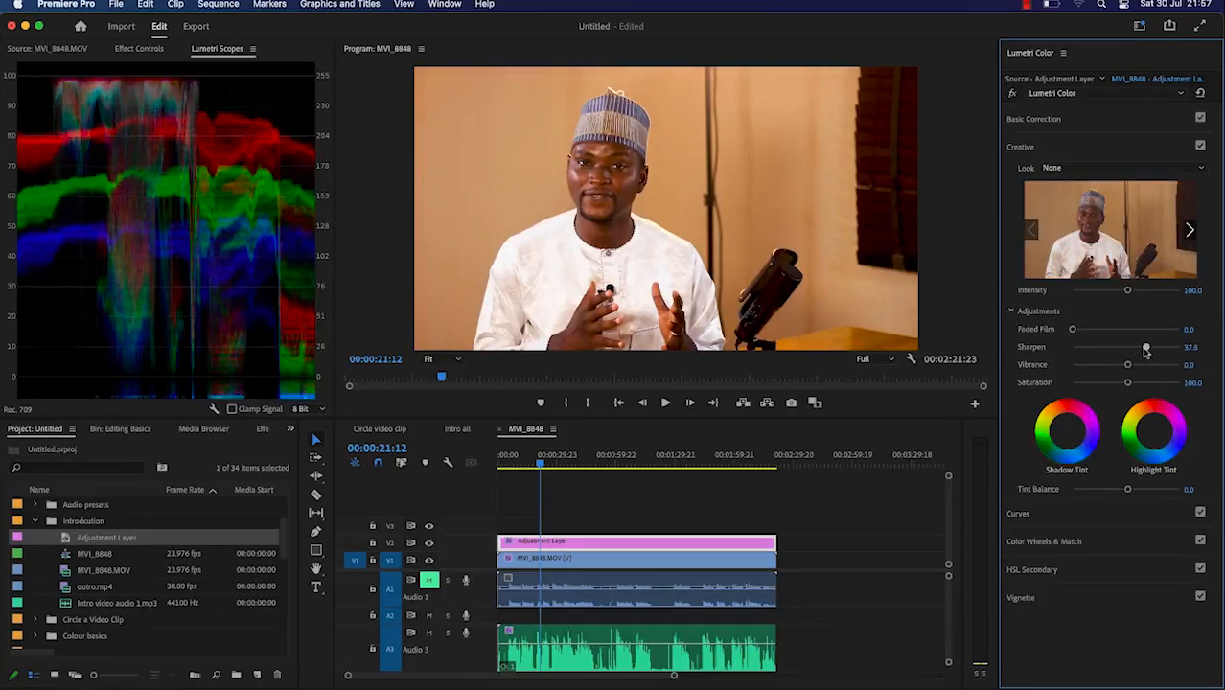
pyautogui.moveTo(1129, 371)
pyautogui.mouseDown()
pyautogui.moveTo(1153, 372)
pyautogui.moveTo(1140, 372)
pyautogui.mouseUp()
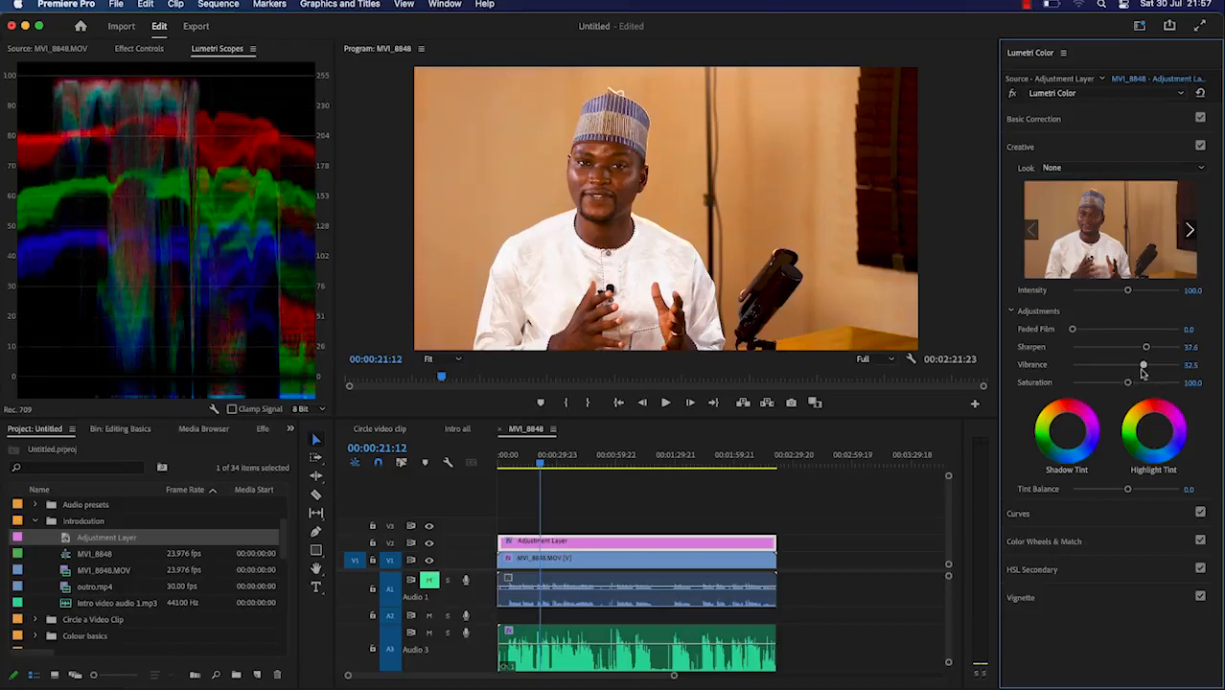
pyautogui.moveTo(1129, 386); pyautogui.dragTo(1125, 385)
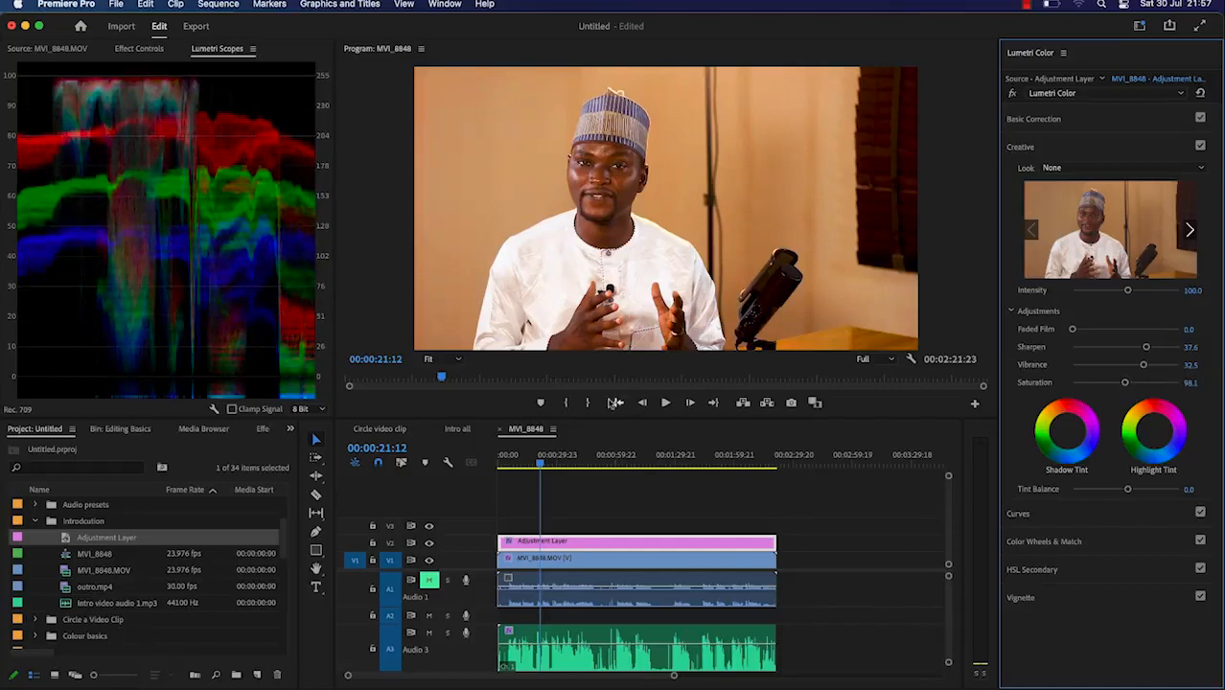
# Step: Shape the adjustment layer's white RGB curve into a gentle S, raising the highlights and lowering the shadows
pyautogui.click(1045, 521)
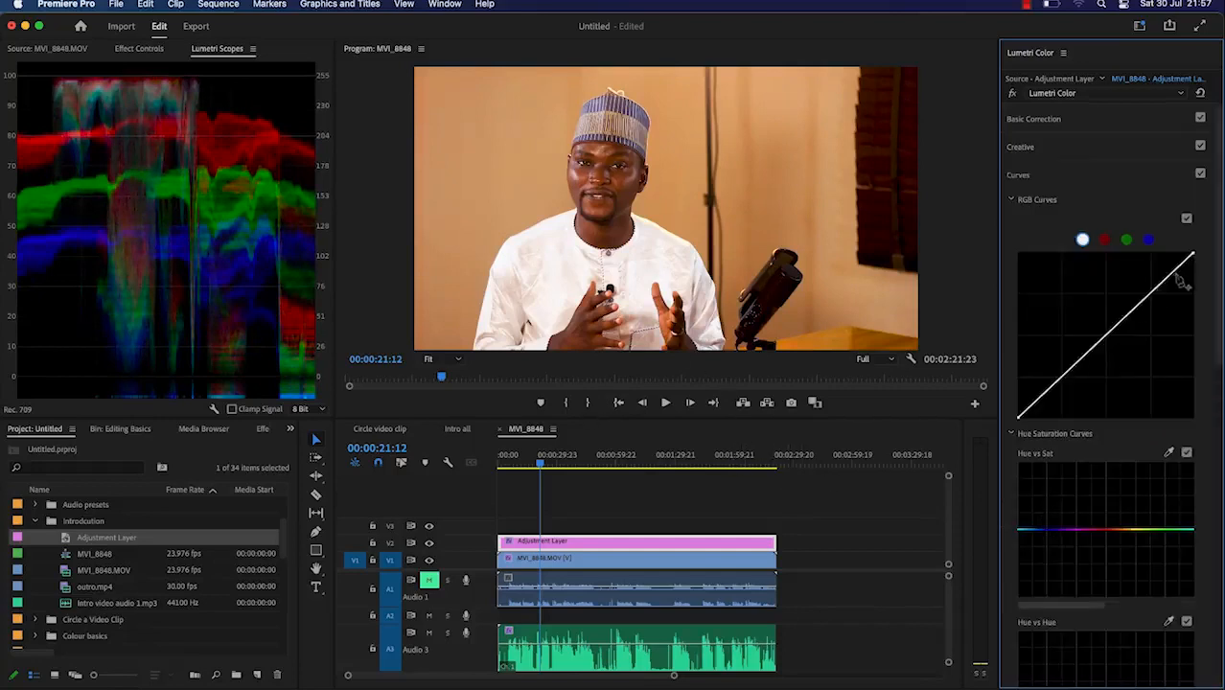
pyautogui.click(1057, 380)
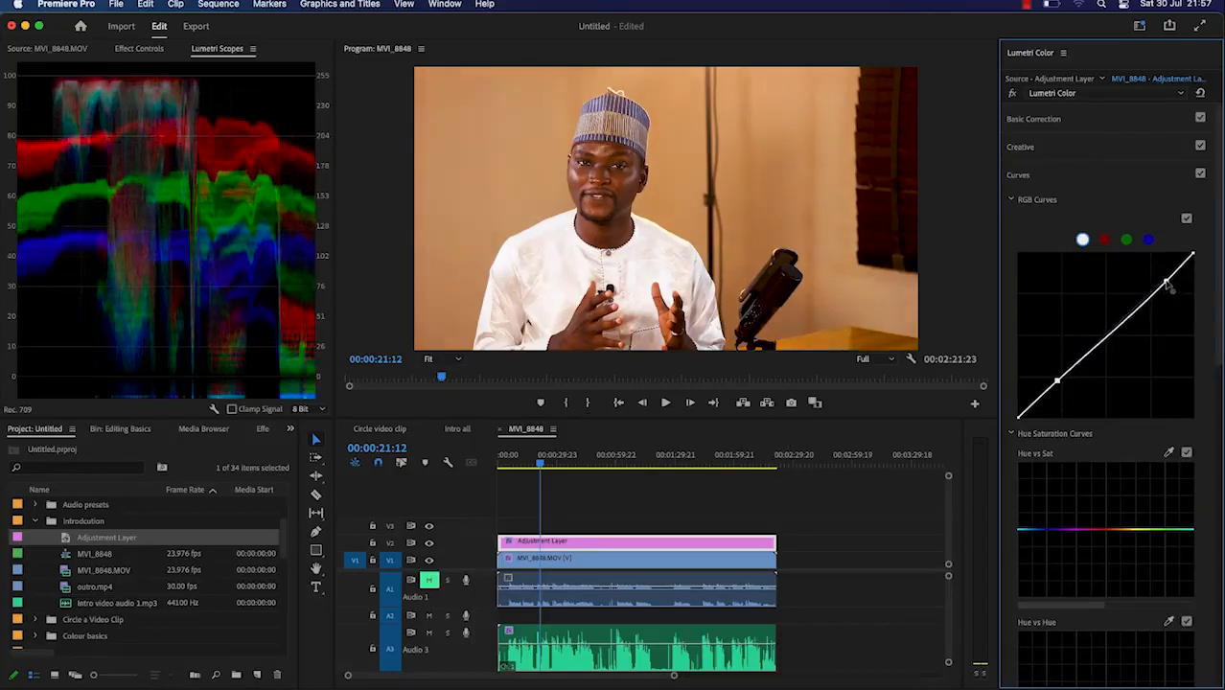
pyautogui.moveTo(1167, 284); pyautogui.dragTo(1159, 277)
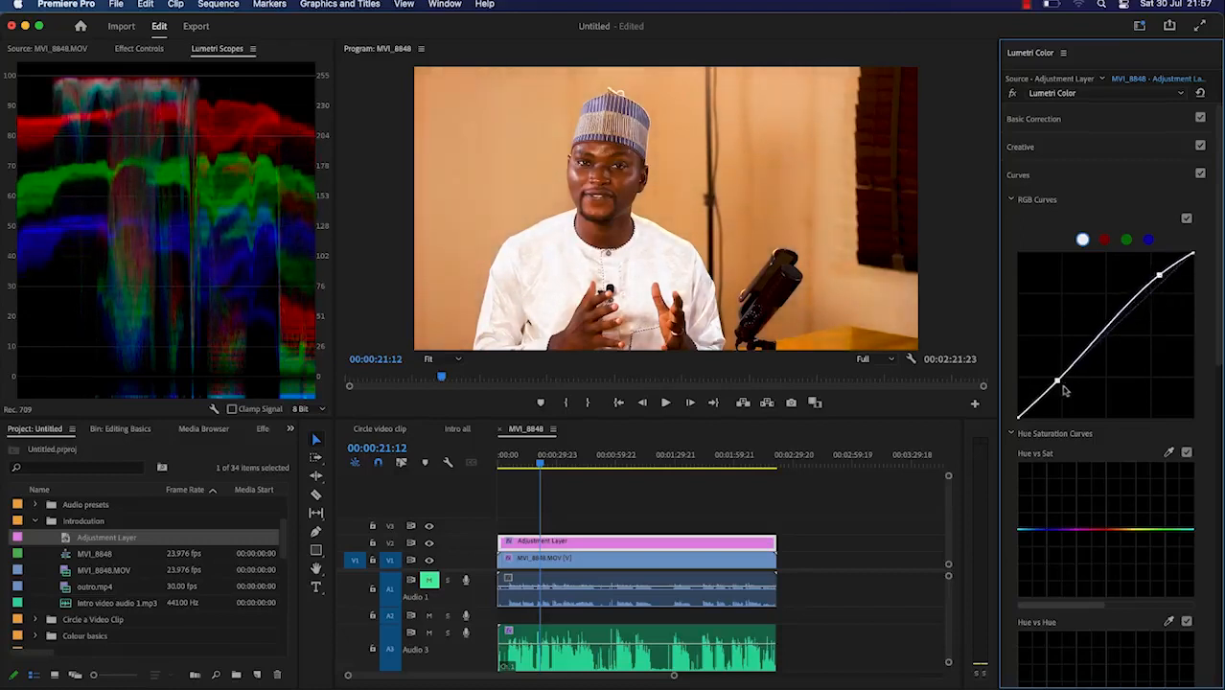
pyautogui.moveTo(1060, 386); pyautogui.dragTo(1063, 391)
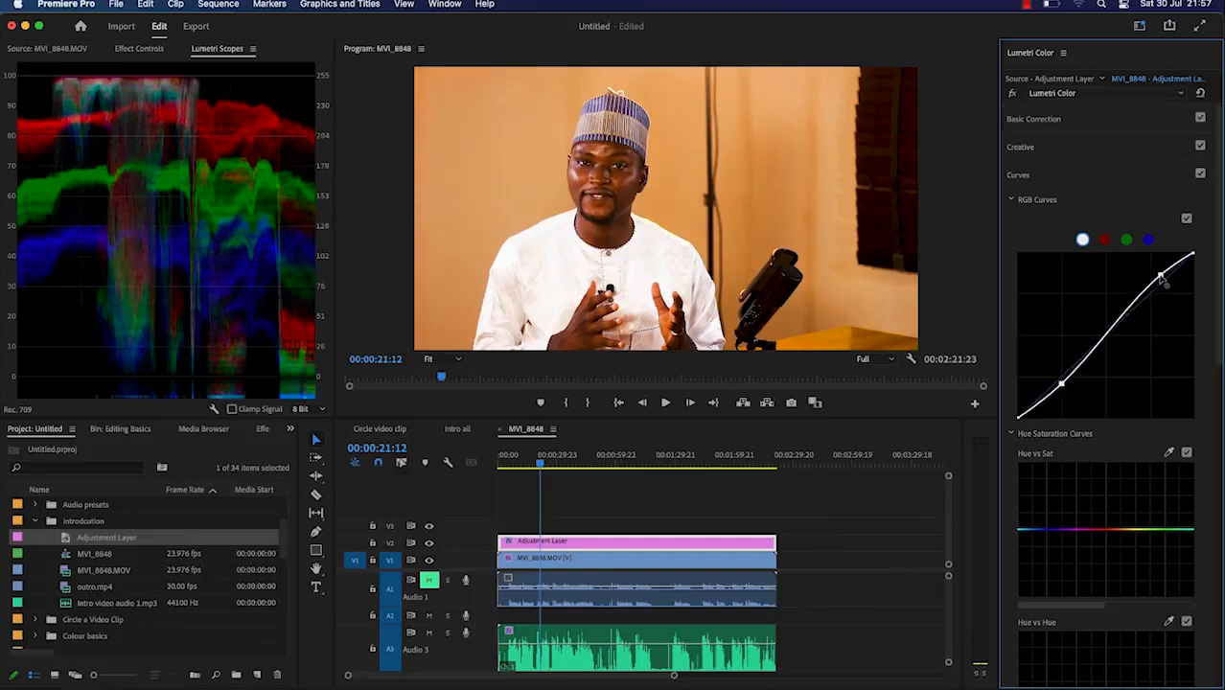
# Step: Lower the red curve slightly in the upper midtones, and compare the picture with Lumetri Color off and on
pyautogui.click(1105, 240)
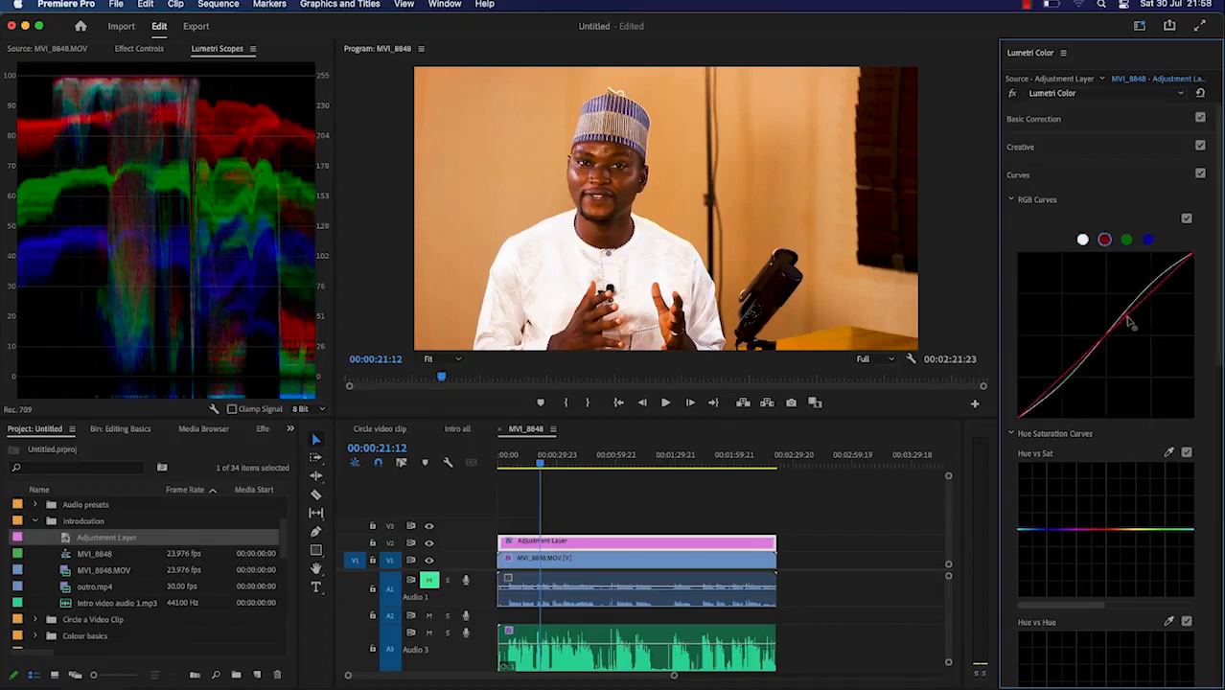
pyautogui.moveTo(1129, 323); pyautogui.dragTo(1132, 326)
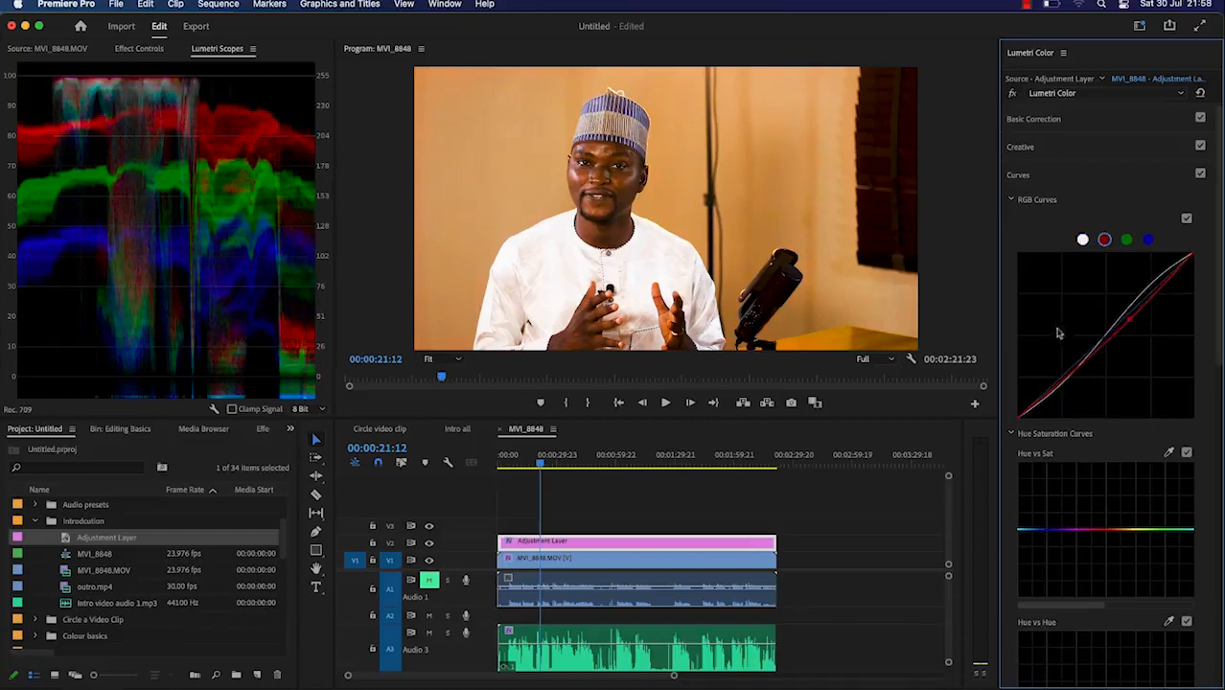
pyautogui.click(1012, 94)
pyautogui.click(1012, 94)
pyautogui.scroll(-5, 1115, 560)
pyautogui.scroll(3, 1115, 560)
pyautogui.scroll(-4, 1114, 560)
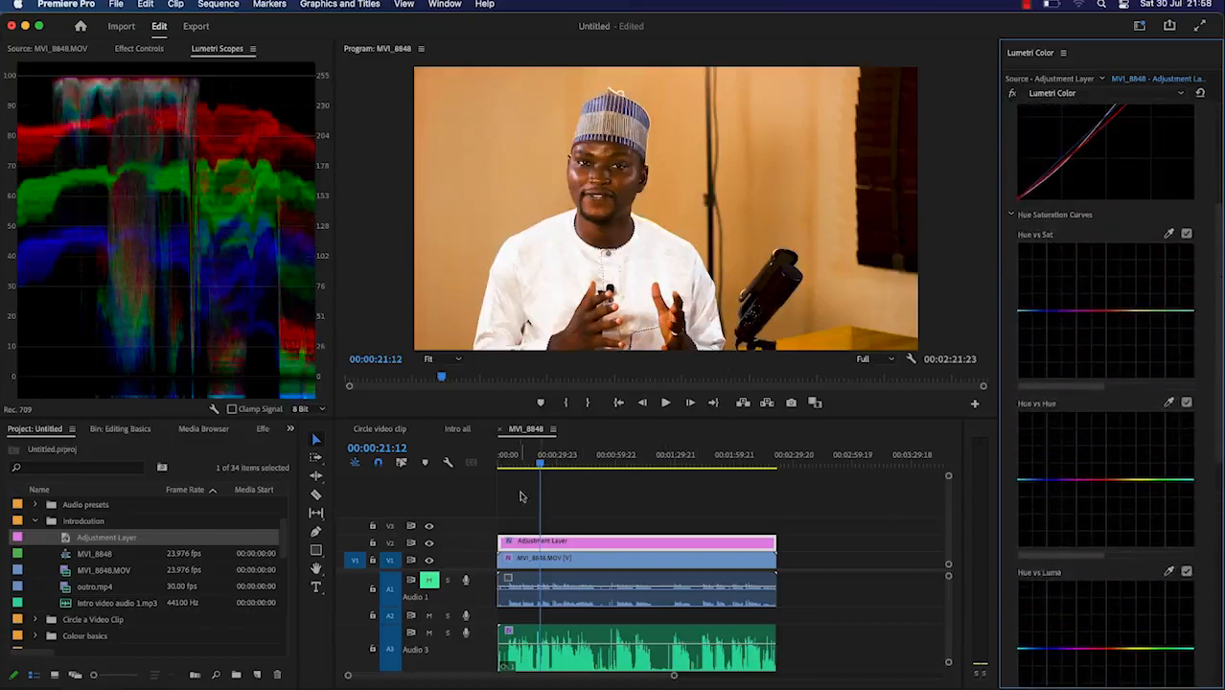
# Step: Review the graded footage around 00:00:20:03, and return to the sequence start with the timeline zoomed in
pyautogui.click(542, 465)
pyautogui.press('space')
pyautogui.moveTo(544, 466); pyautogui.dragTo(538, 465)
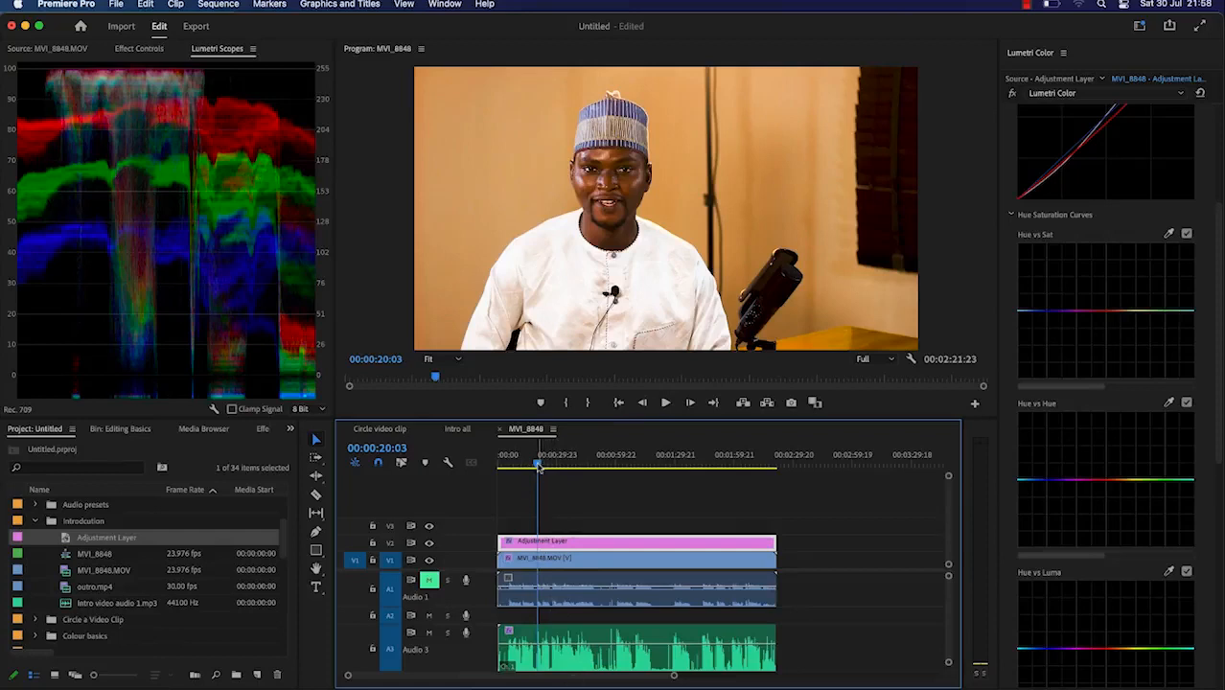
pyautogui.moveTo(539, 466); pyautogui.dragTo(447, 478)
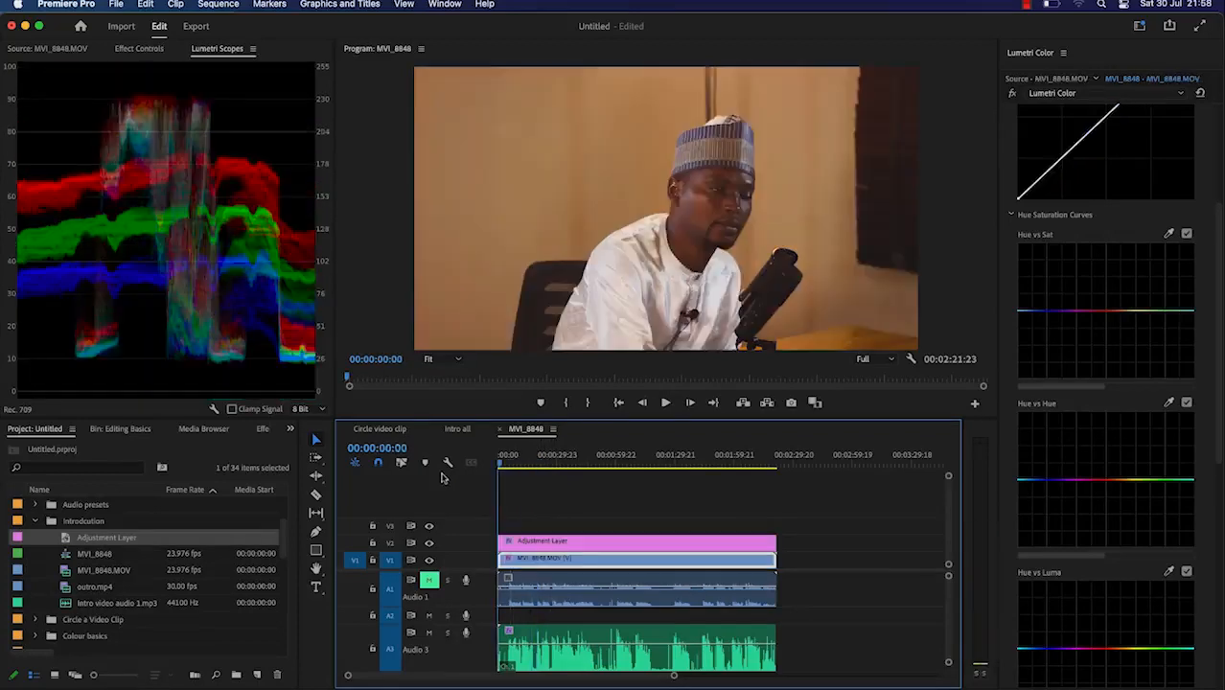
pyautogui.press('=')
pyautogui.press('=')
pyautogui.press('=')
pyautogui.press('=')
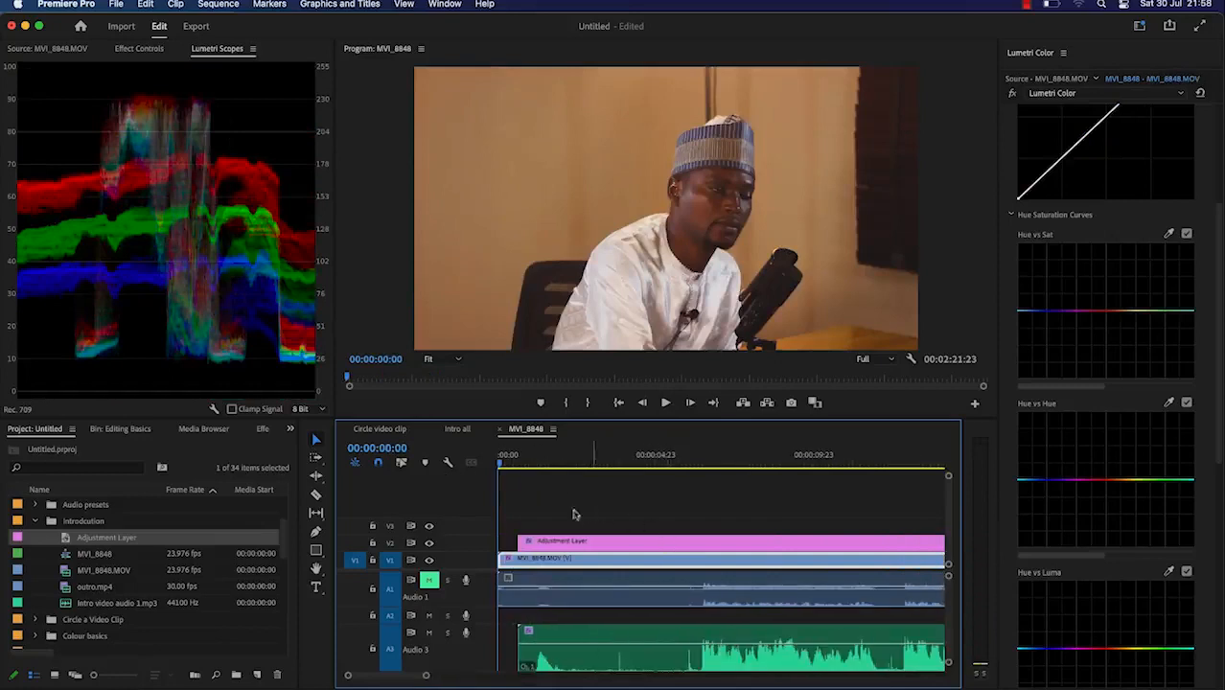
# Step: Ripple trim the silent opening up to 00:00:06:10, and delete the leftover V1 and A1 piece at the sequence start
pyautogui.press('space')
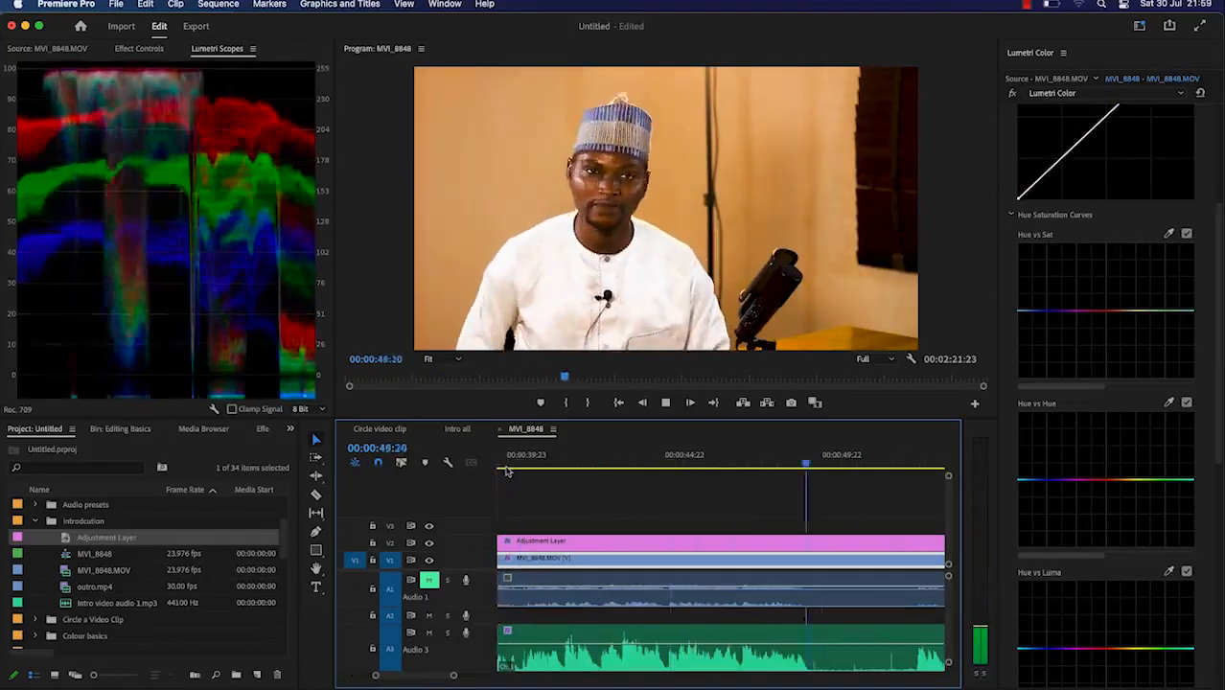
pyautogui.press('j')
pyautogui.press('Home')
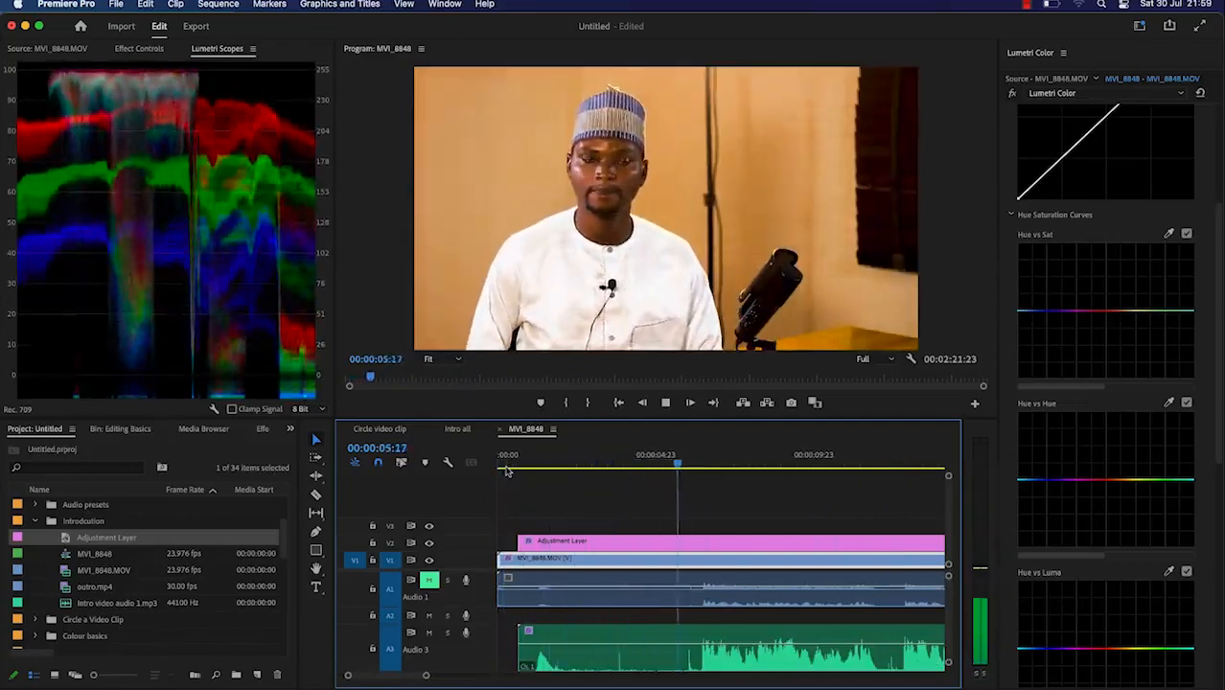
pyautogui.press('k')
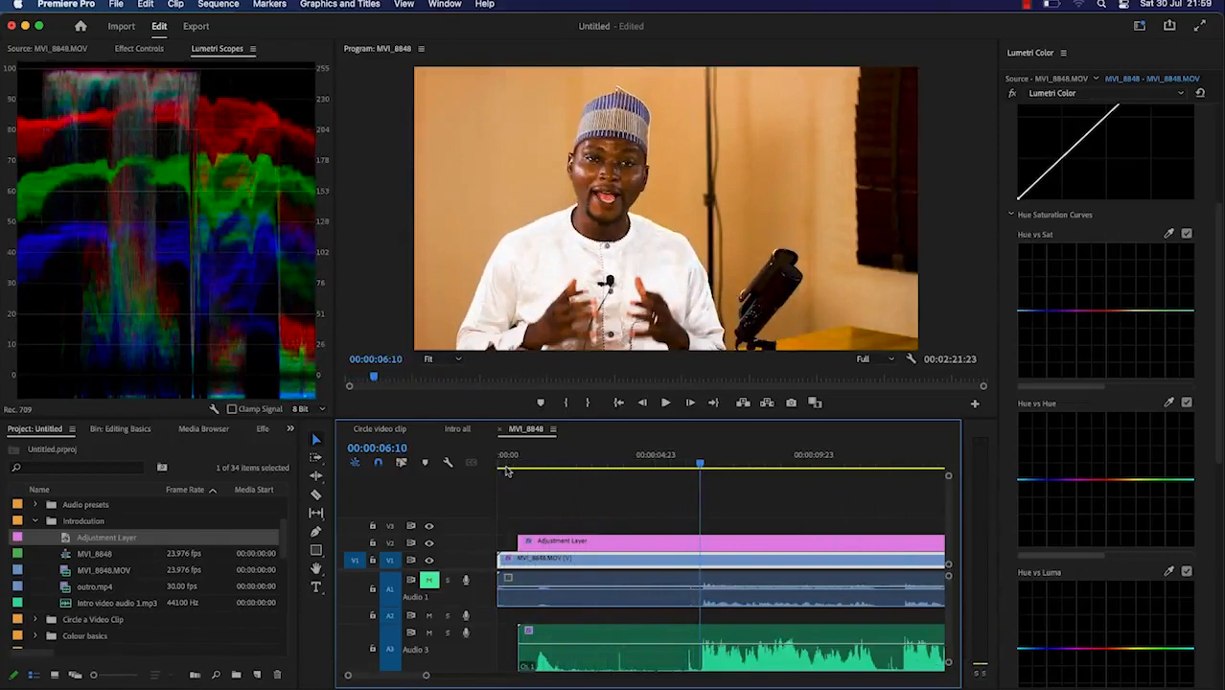
pyautogui.click(510, 467)
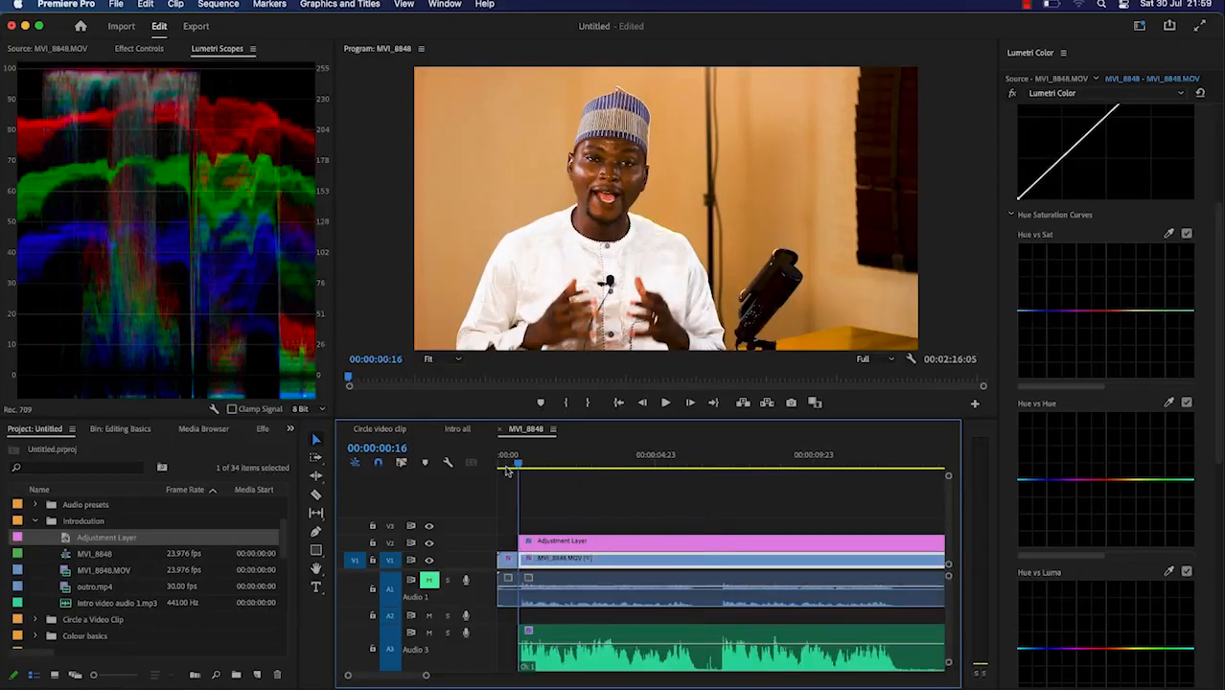
pyautogui.click(505, 533)
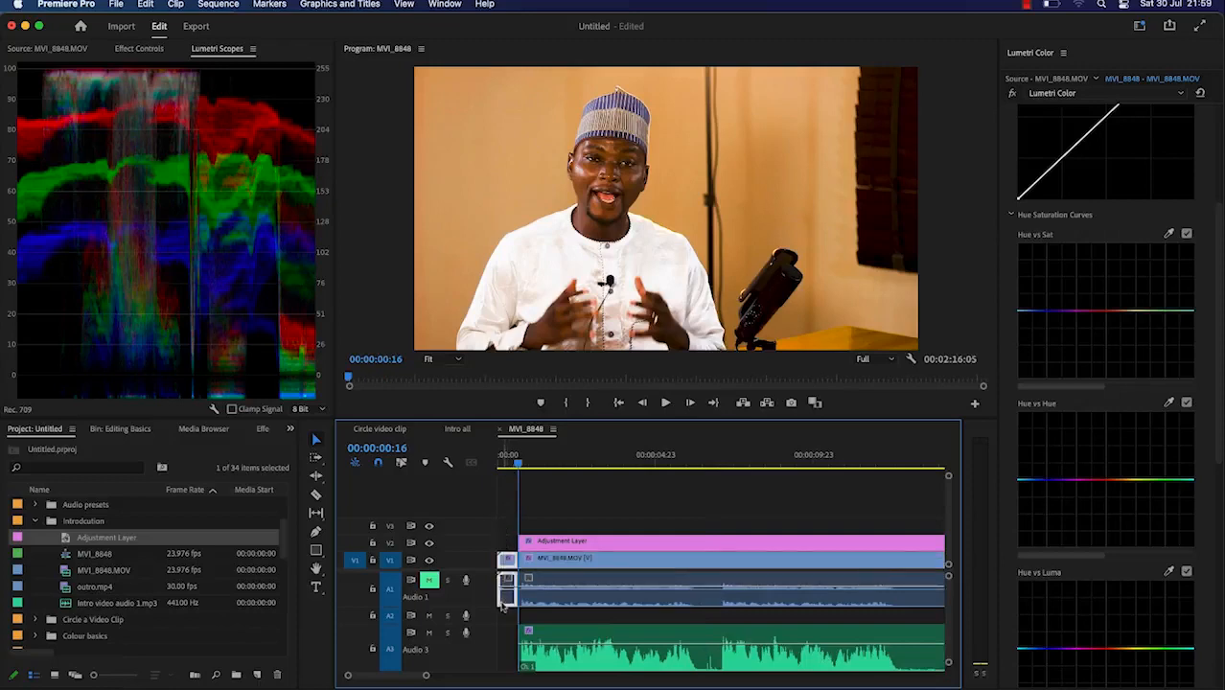
pyautogui.press('Delete')
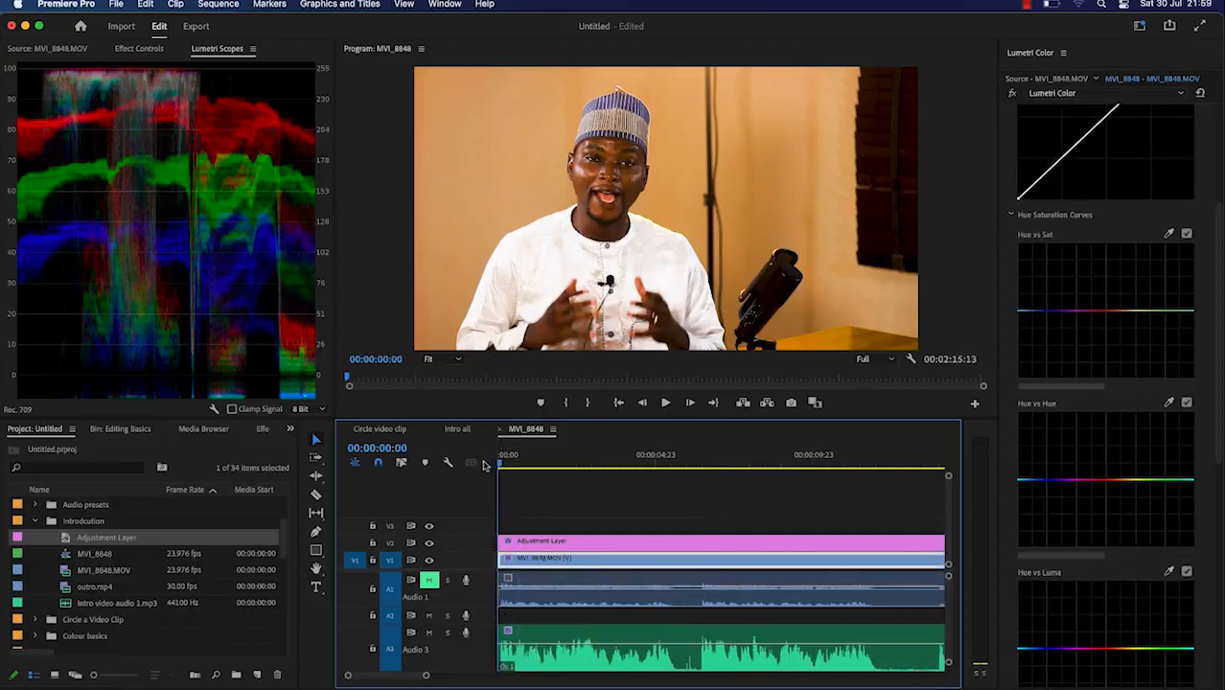
# Step: Cut the clips on all tracks at 00:00:05:17, in the pause after the first spoken section
pyautogui.press('space')
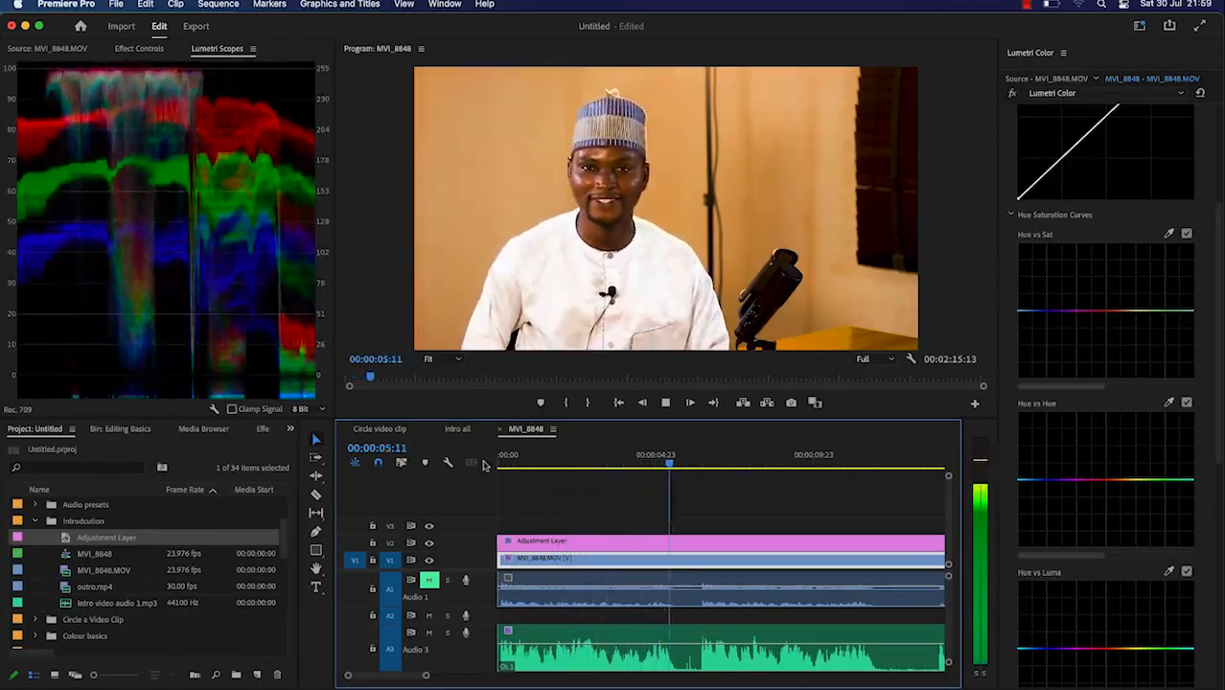
pyautogui.press('space')
pyautogui.press('super+shift+k')
pyautogui.moveTo(581, 501); pyautogui.dragTo(640, 640)
pyautogui.press('space')
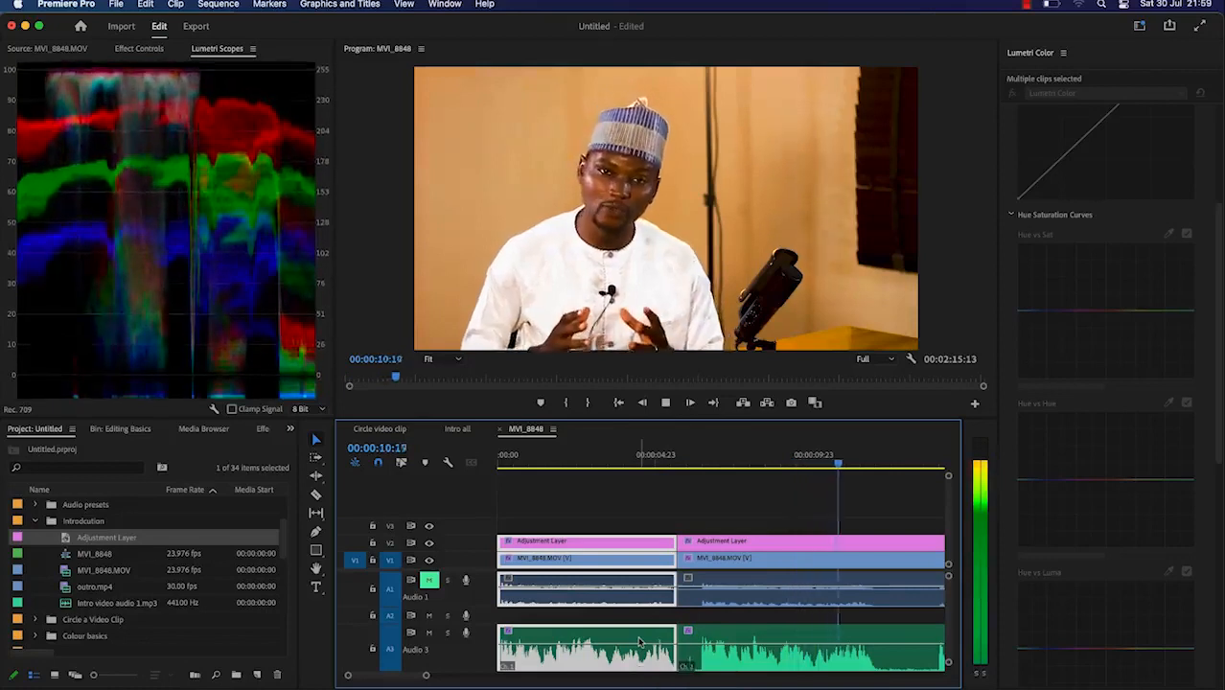
# Step: Try ripple trimming the start of the clips after the cut to 00:00:13:22, and undo the trim
pyautogui.click(543, 483)
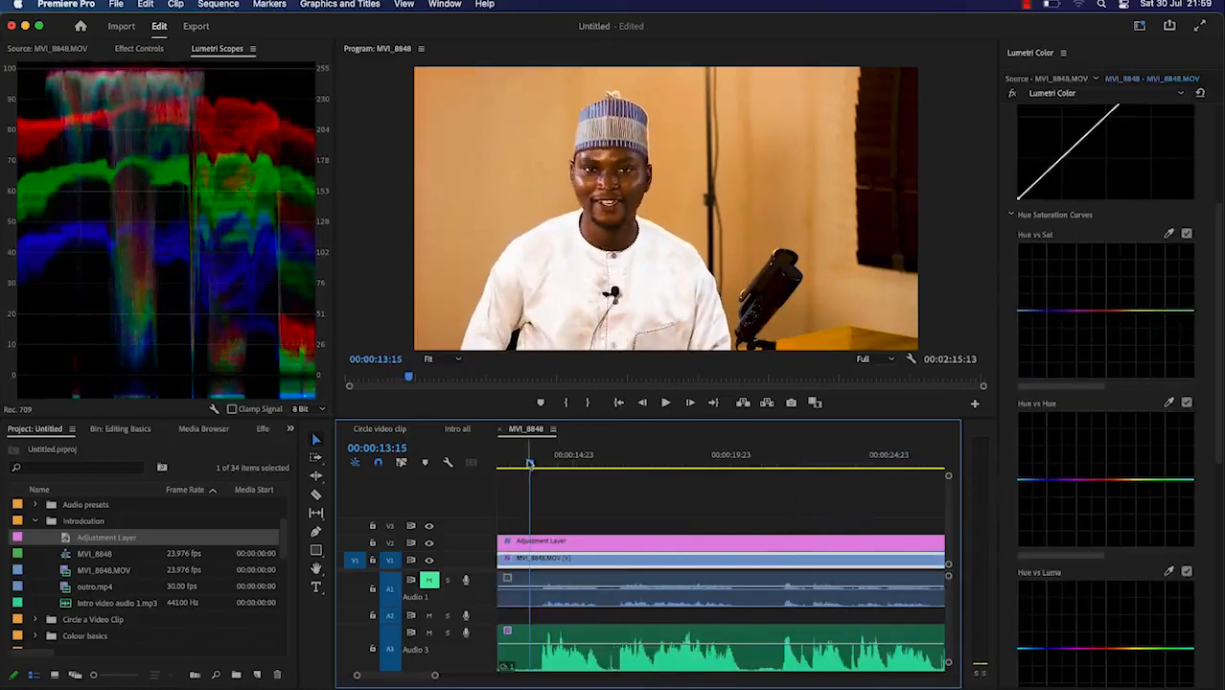
pyautogui.moveTo(532, 467); pyautogui.dragTo(581, 469)
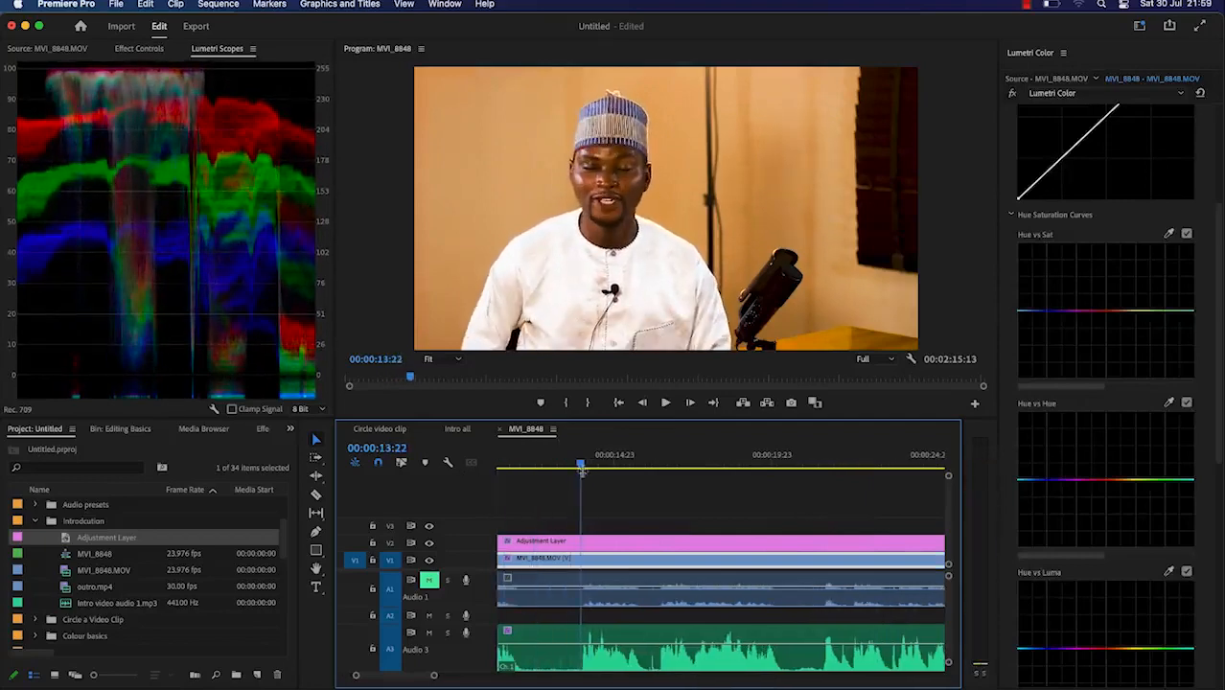
pyautogui.press('q')
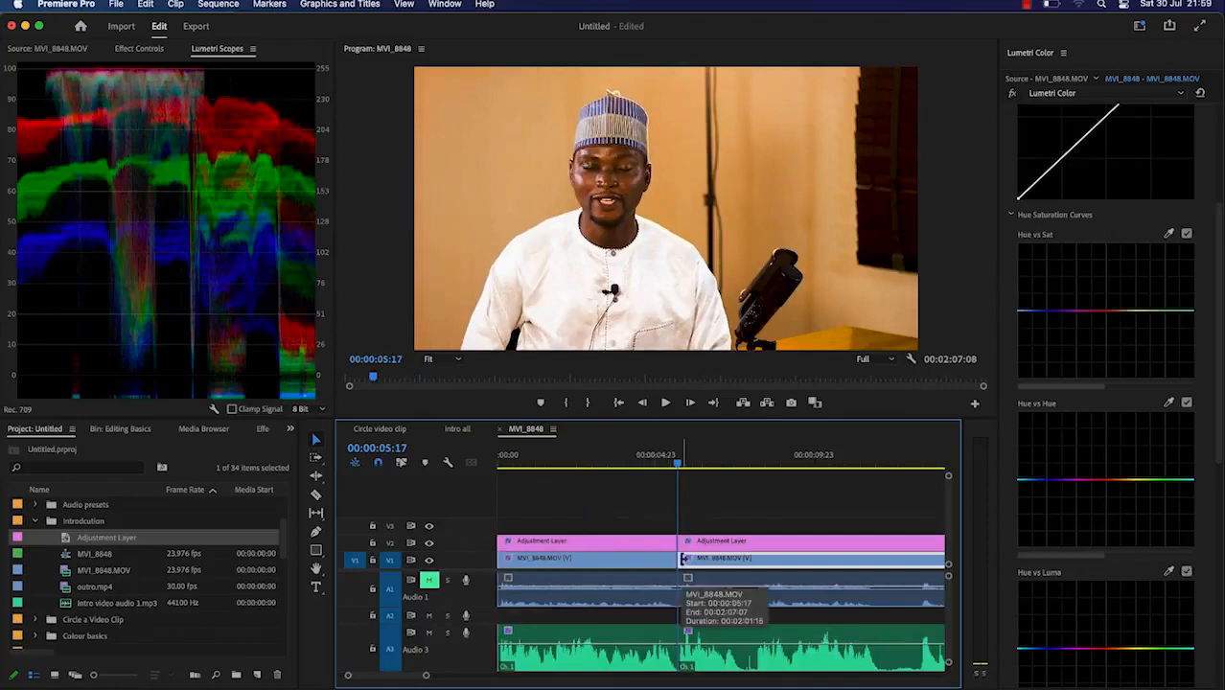
pyautogui.press('super+z')
pyautogui.moveTo(678, 465); pyautogui.dragTo(924, 523)
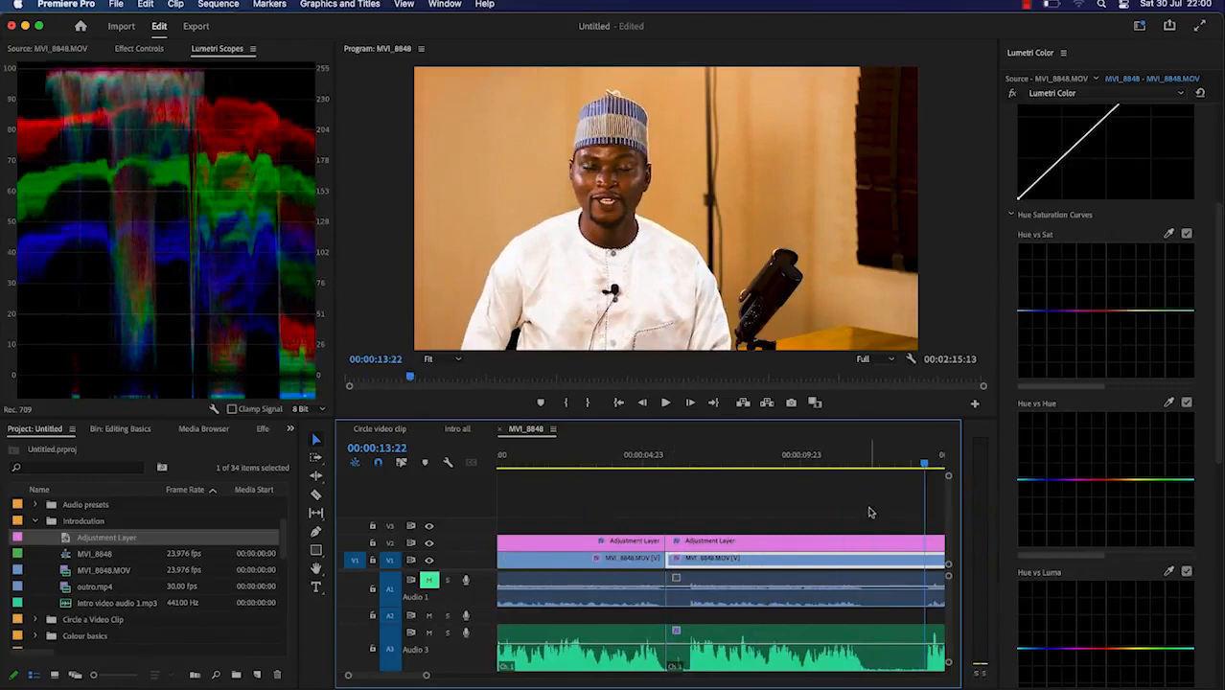
# Step: Ripple trim the clips after the cut so they begin at 00:00:13:22, and play back the joined section
pyautogui.press('Up')
pyautogui.press('space')
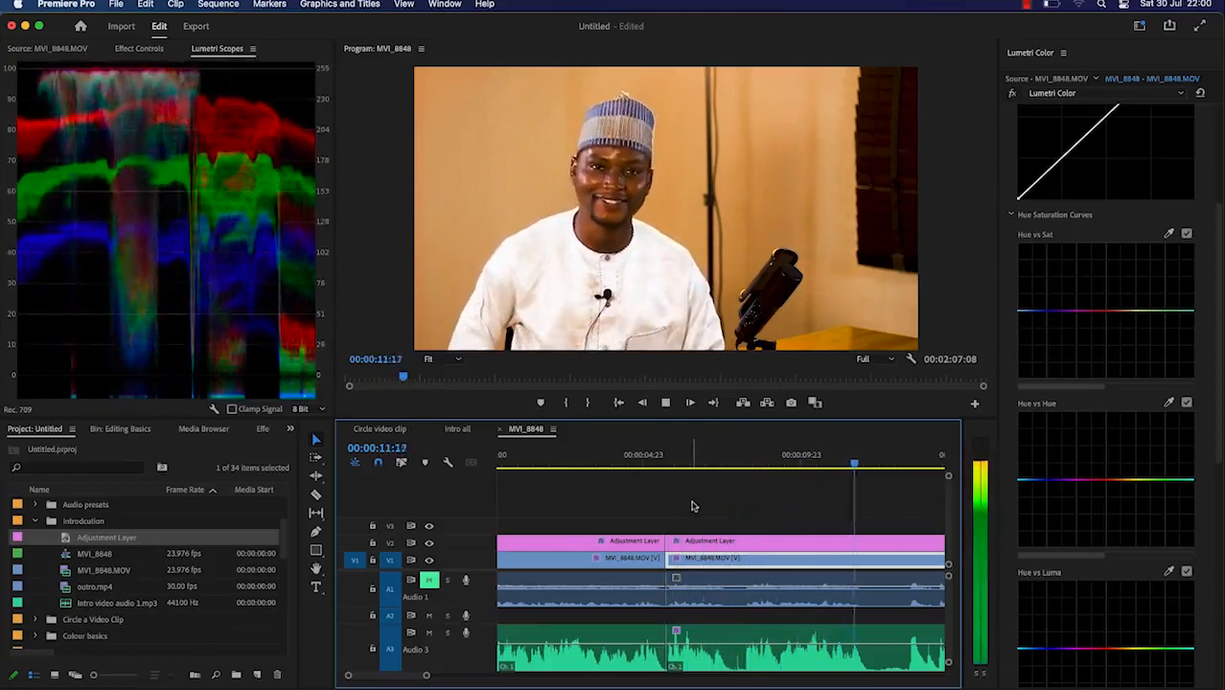
pyautogui.press('space')
# Step: Cut the footage and audio at 00:00:07:18, in the pause between the two spoken phrases
pyautogui.moveTo(860, 467); pyautogui.dragTo(724, 464)
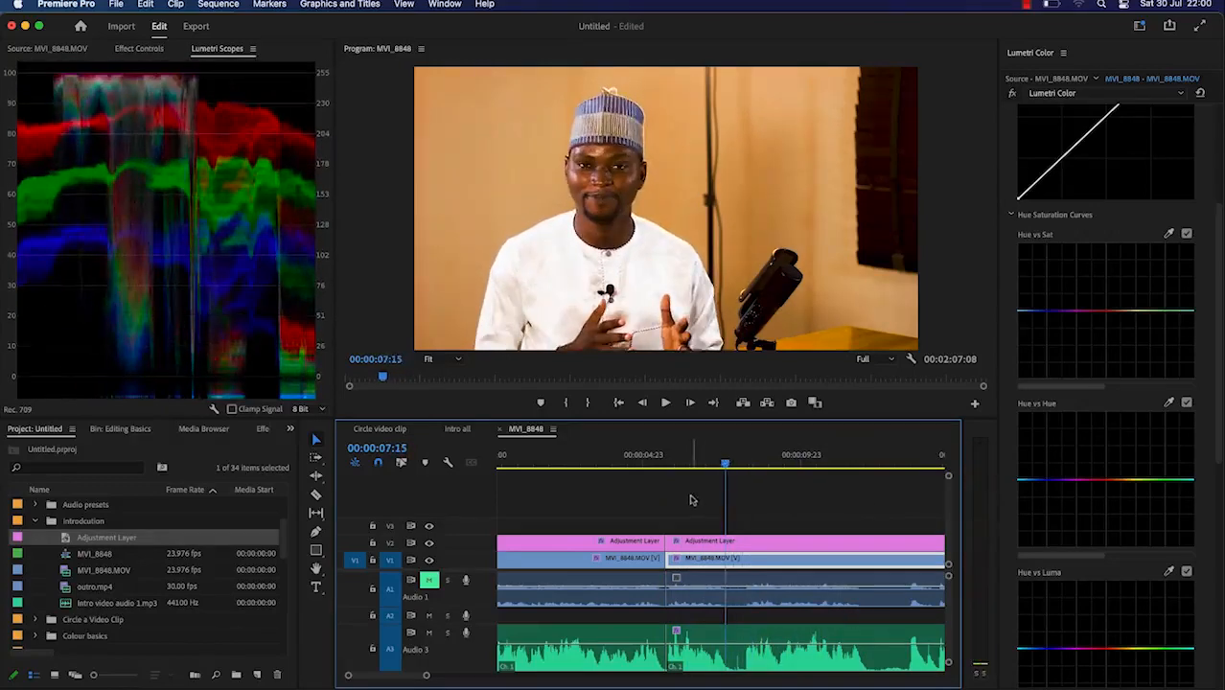
pyautogui.press('space')
pyautogui.press('space')
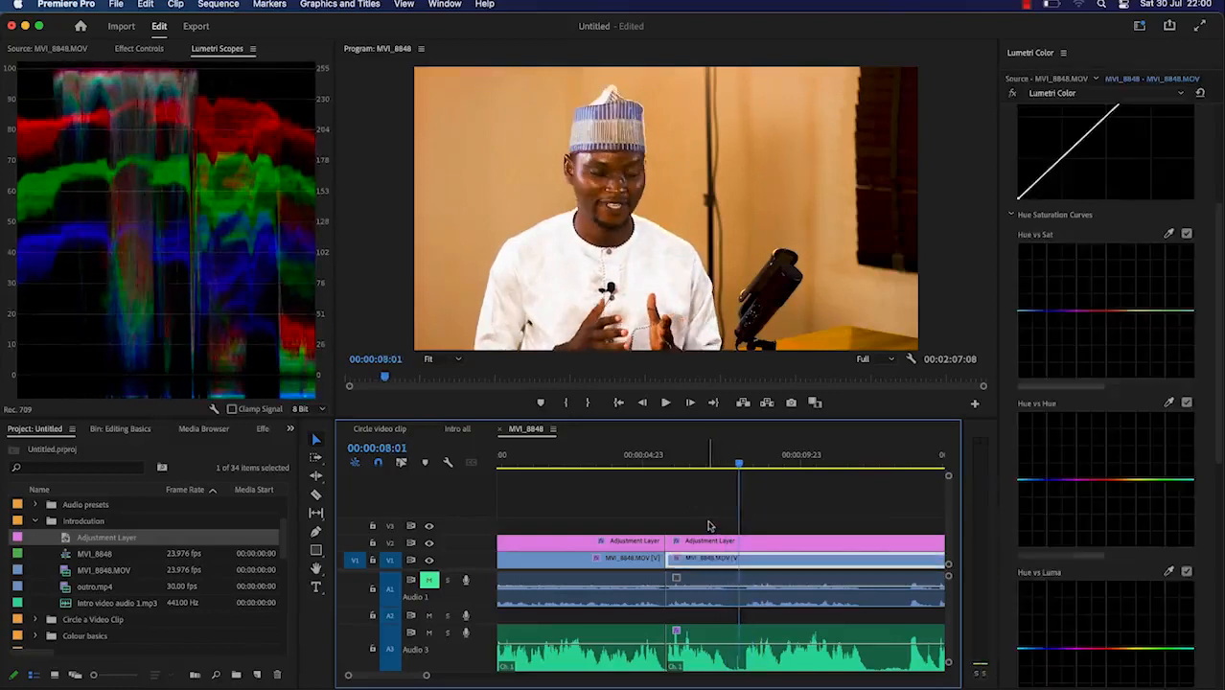
pyautogui.moveTo(739, 466); pyautogui.dragTo(731, 466)
pyautogui.click(697, 525)
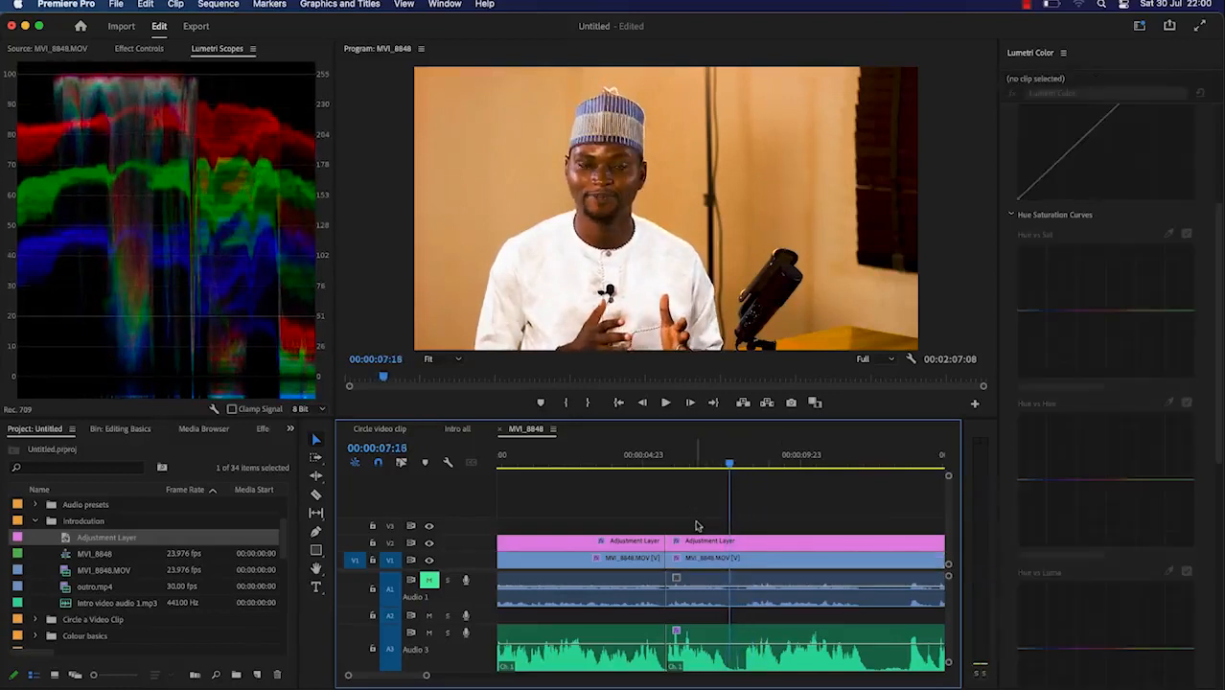
pyautogui.press('super+k')
# Step: Ripple trim the start of the clips after the new cut up to 00:00:08:07, where speech resumes
pyautogui.press('space')
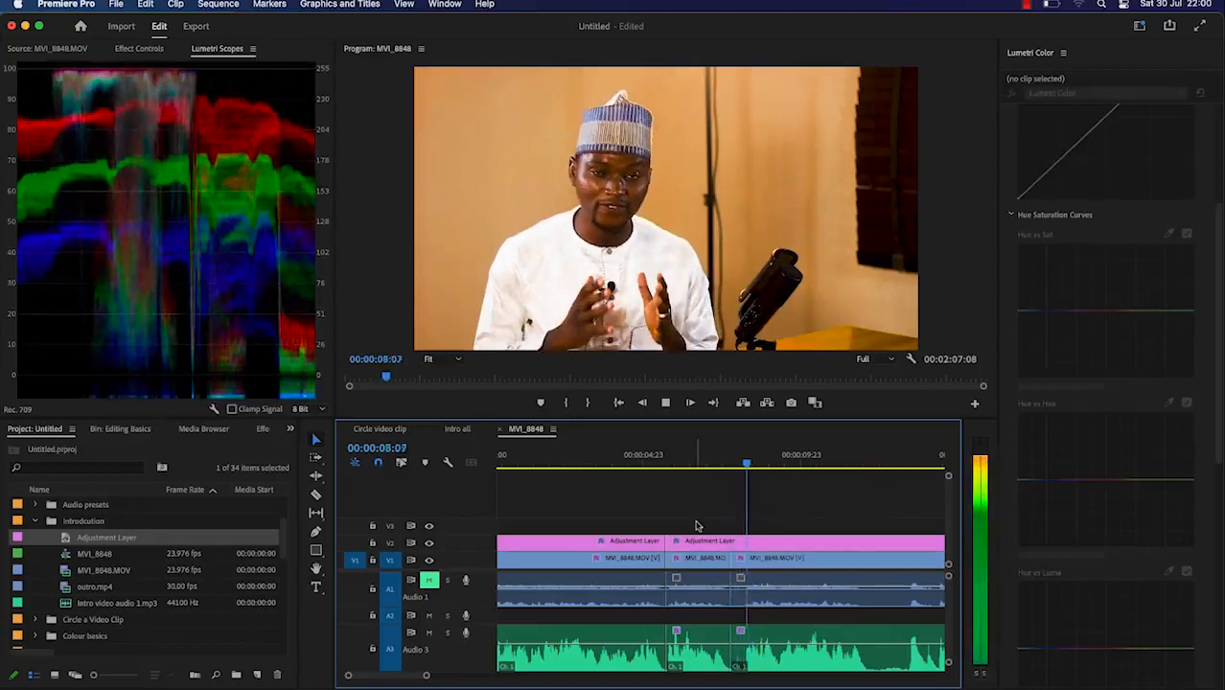
pyautogui.press('space')
pyautogui.moveTo(747, 465); pyautogui.dragTo(747, 465)
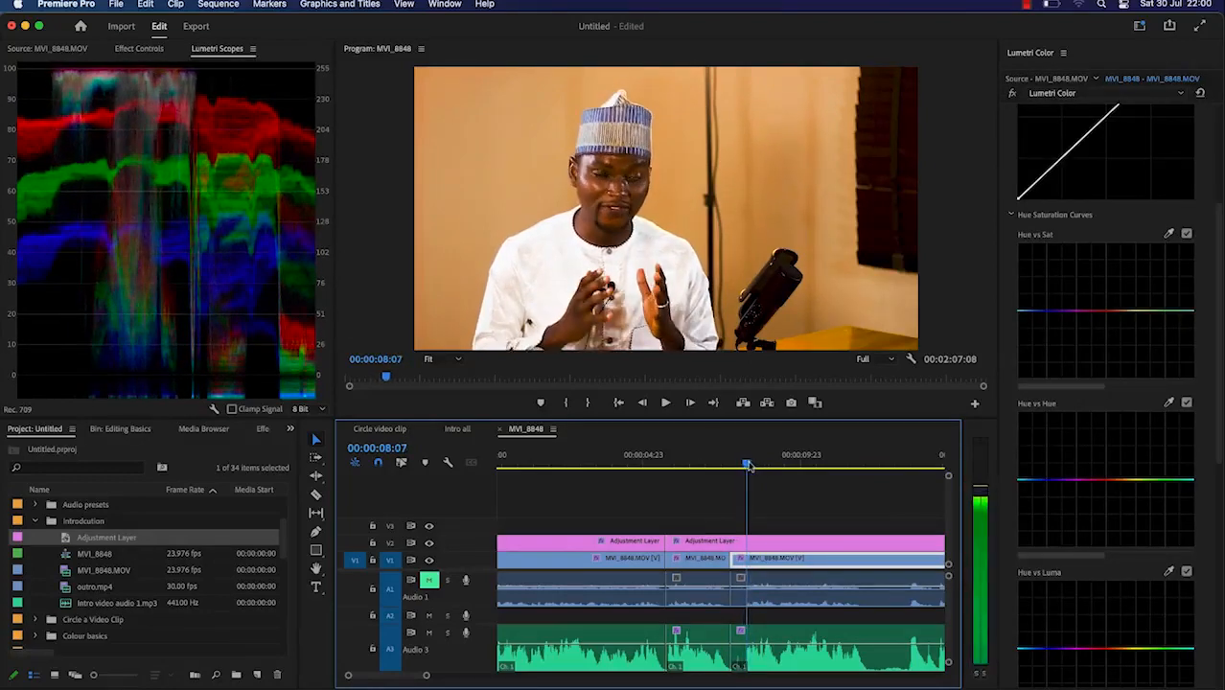
pyautogui.click(712, 519)
pyautogui.press('q')
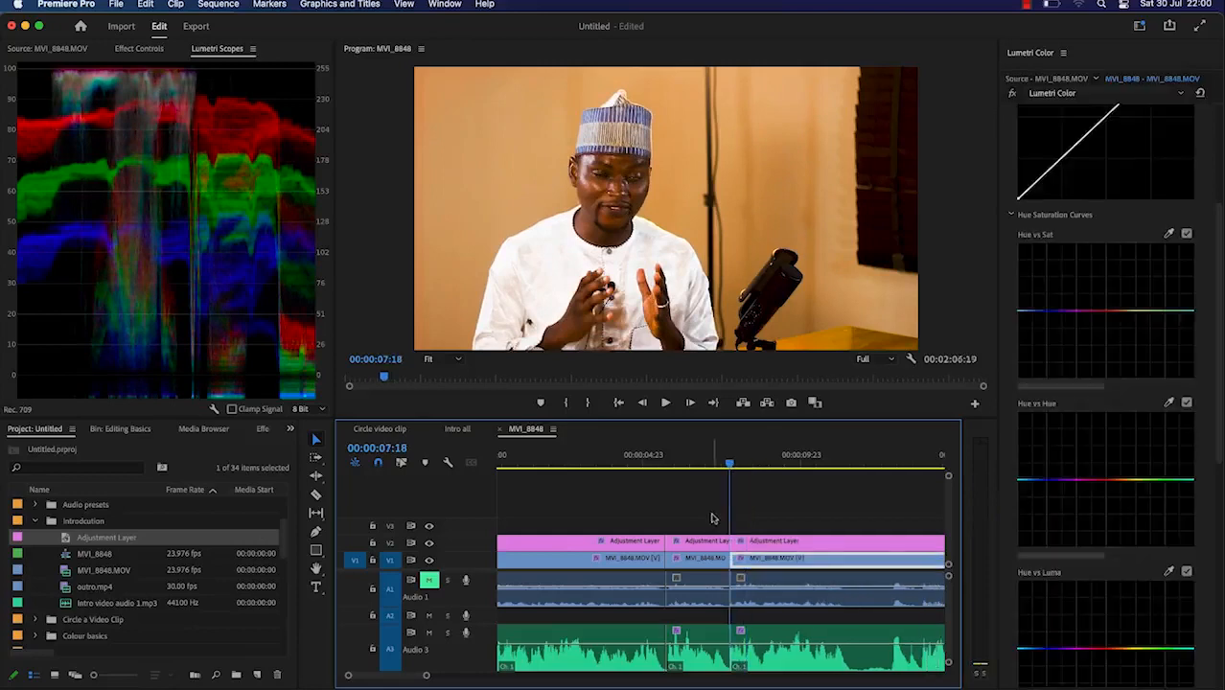
# Step: Cut the footage and audio at 00:00:11:11, and ripple trim the following silence up to 00:00:12:18
pyautogui.press('space')
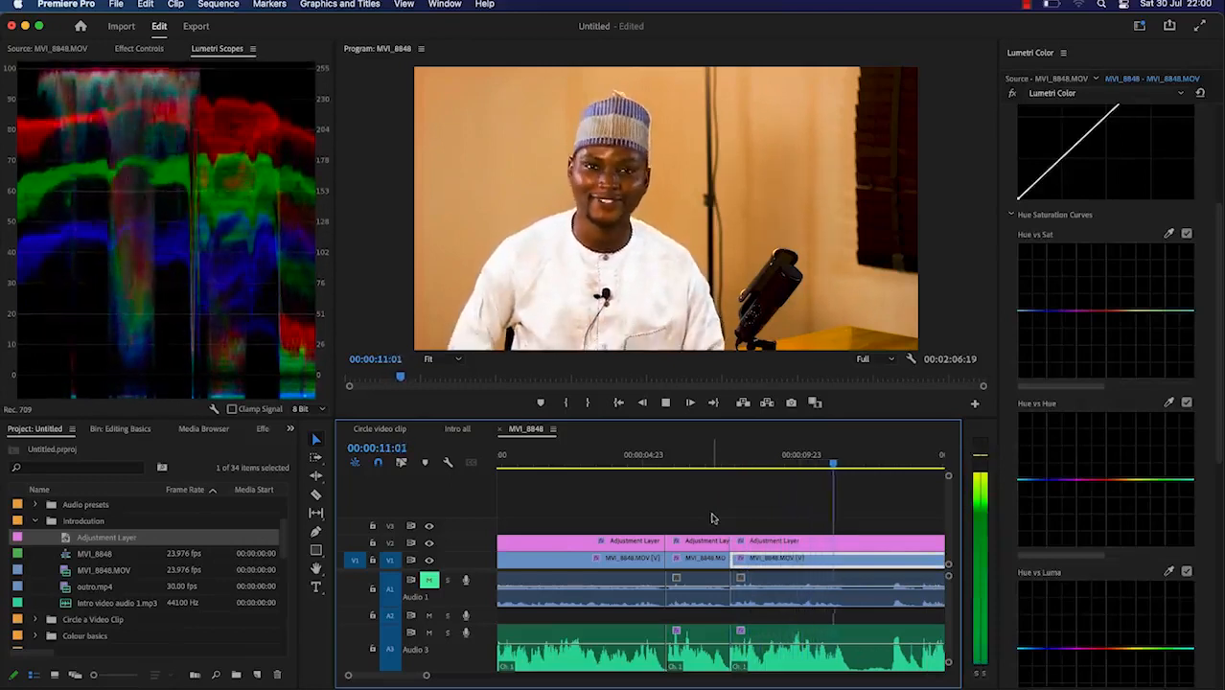
pyautogui.press('space')
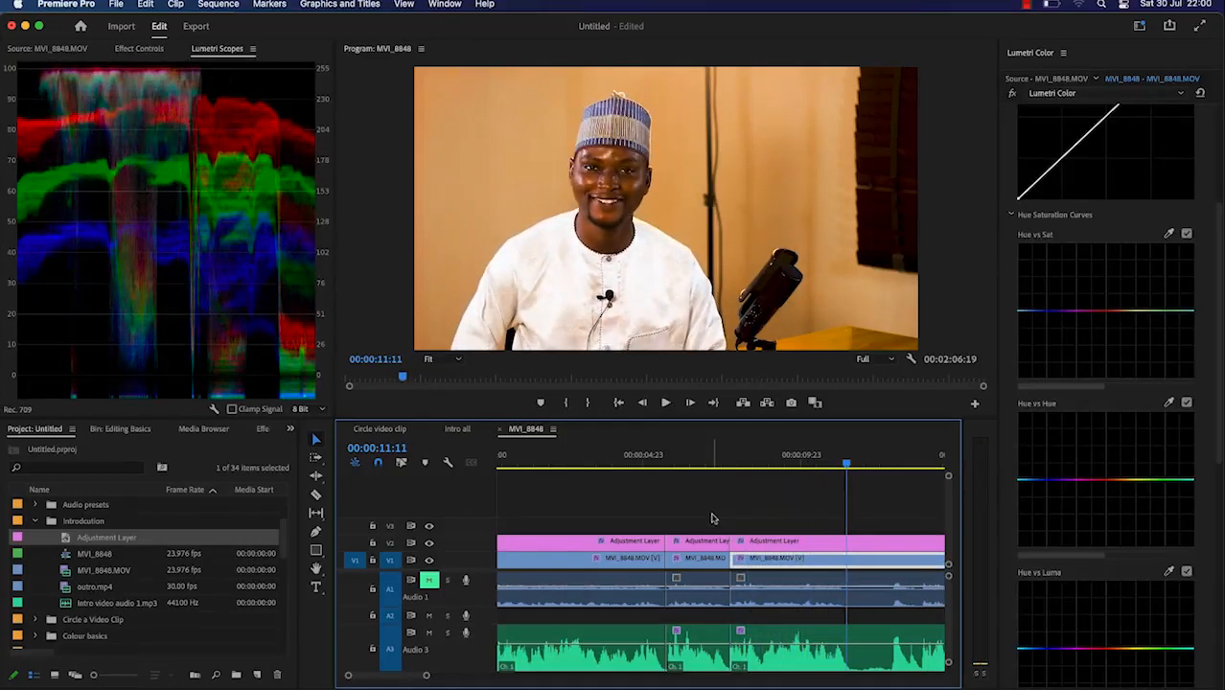
pyautogui.press('super+k')
pyautogui.press('space')
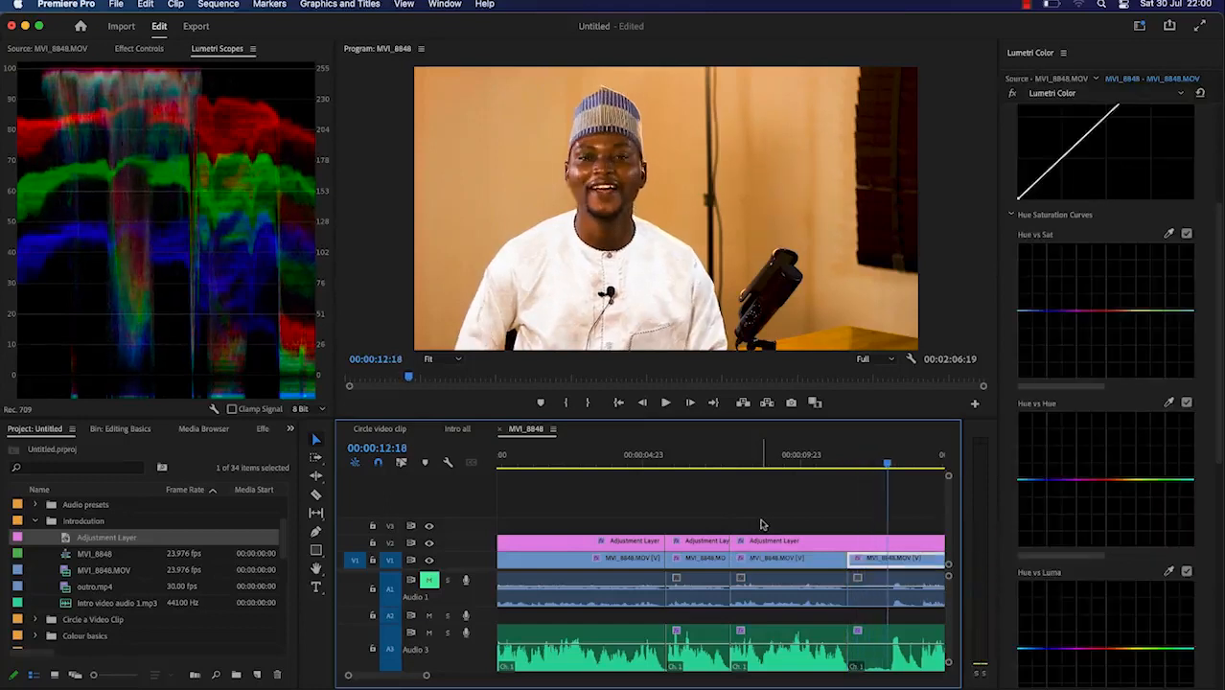
# Step: Cut the footage and audio at 00:00:16:09, ripple trim the short pause after the cut, and play on from there
pyautogui.press('space')
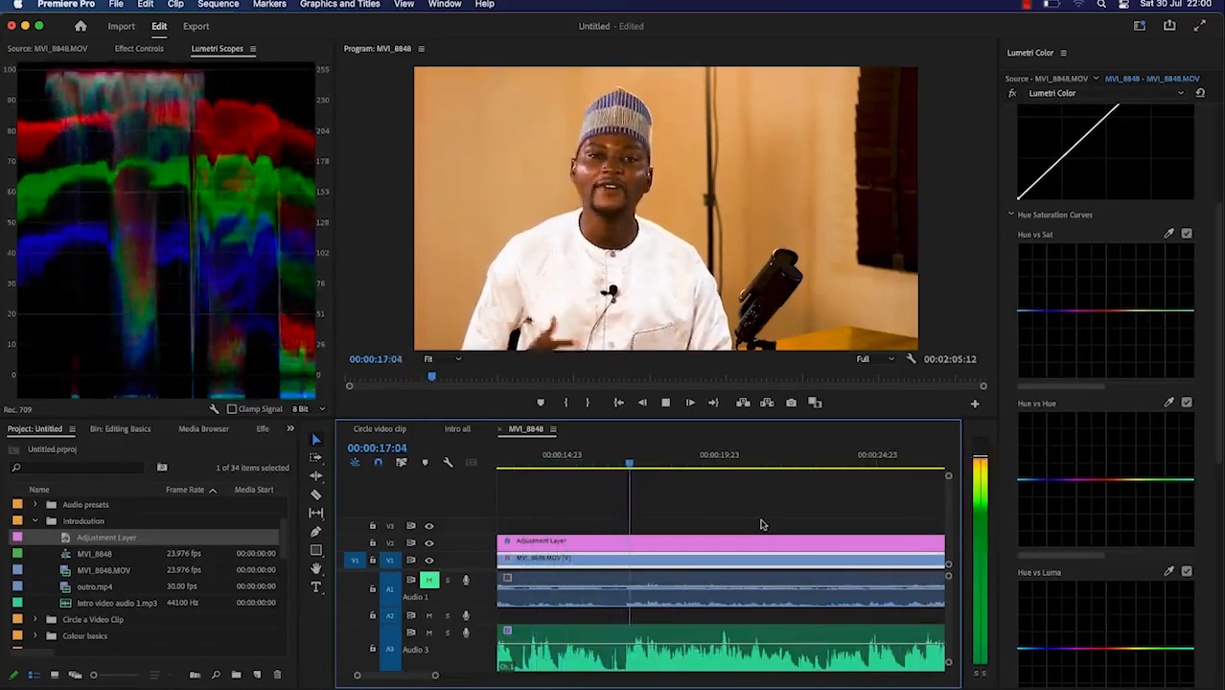
pyautogui.press('space')
pyautogui.moveTo(659, 467); pyautogui.dragTo(607, 464)
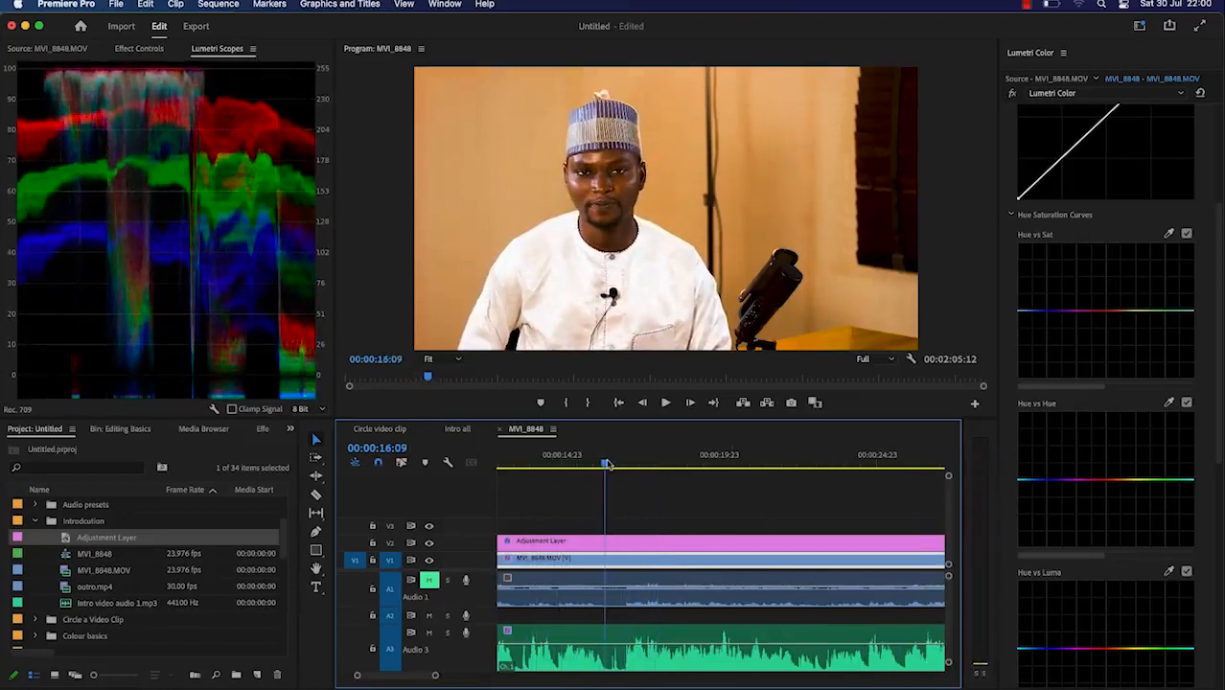
pyautogui.press('super+k')
pyautogui.press('space')
pyautogui.press('space')
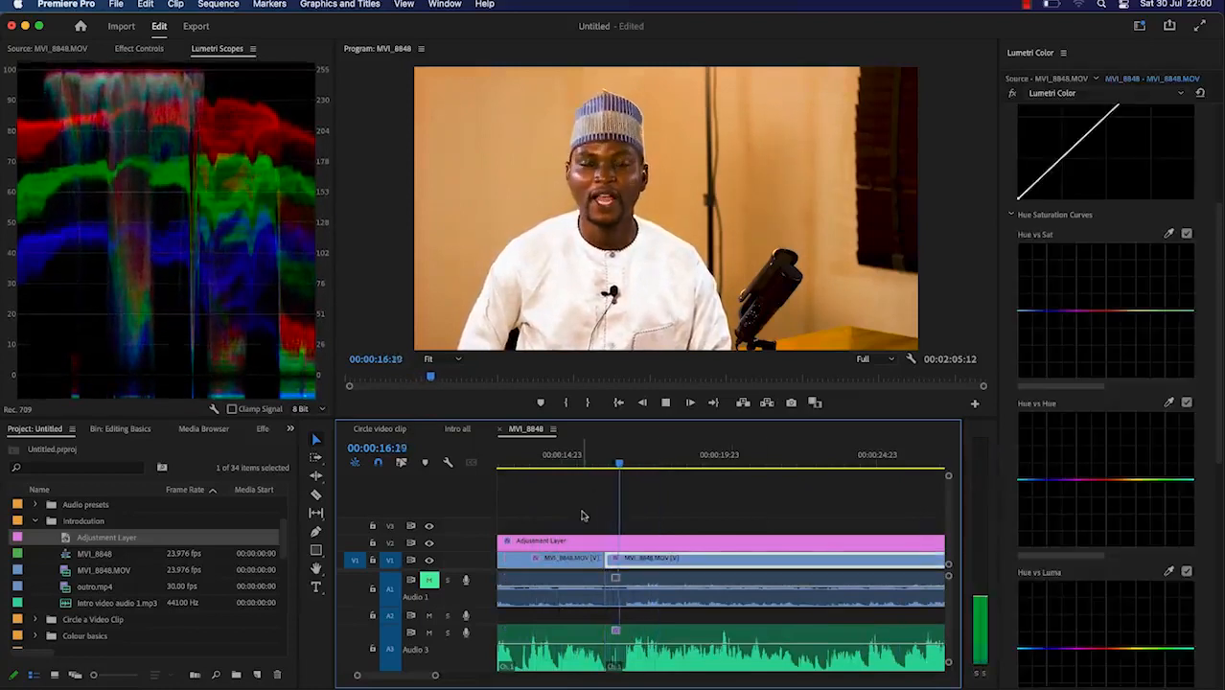
pyautogui.press('space')
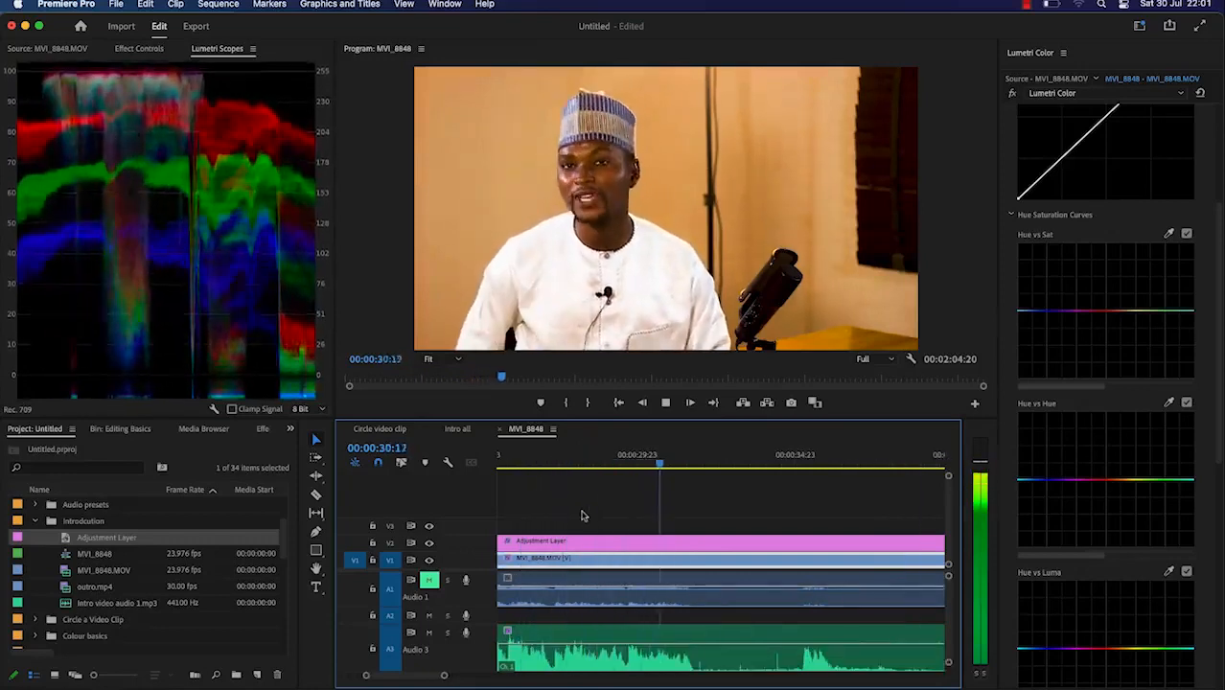
# Step: Cut the footage and audio where speech stops at about 00:00:32, and ripple trim the unwanted section up to 00:00:43:15
pyautogui.press('space')
pyautogui.click(622, 512)
pyautogui.press('super+k')
pyautogui.press('space')
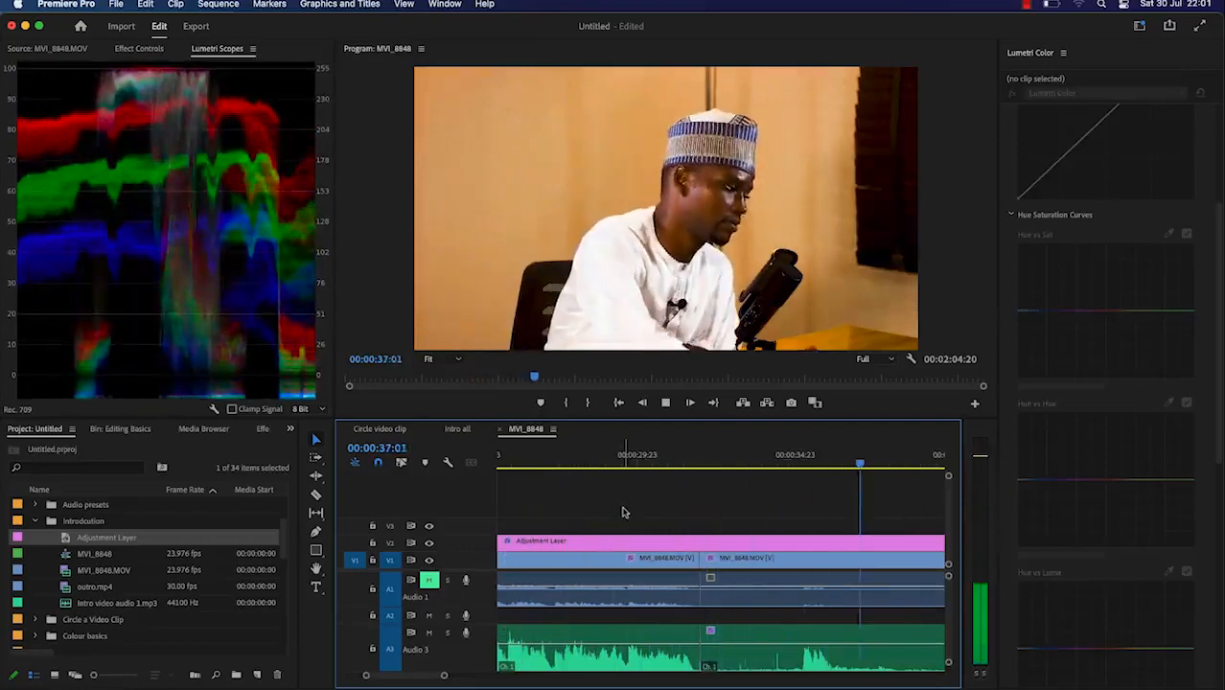
pyautogui.press('space')
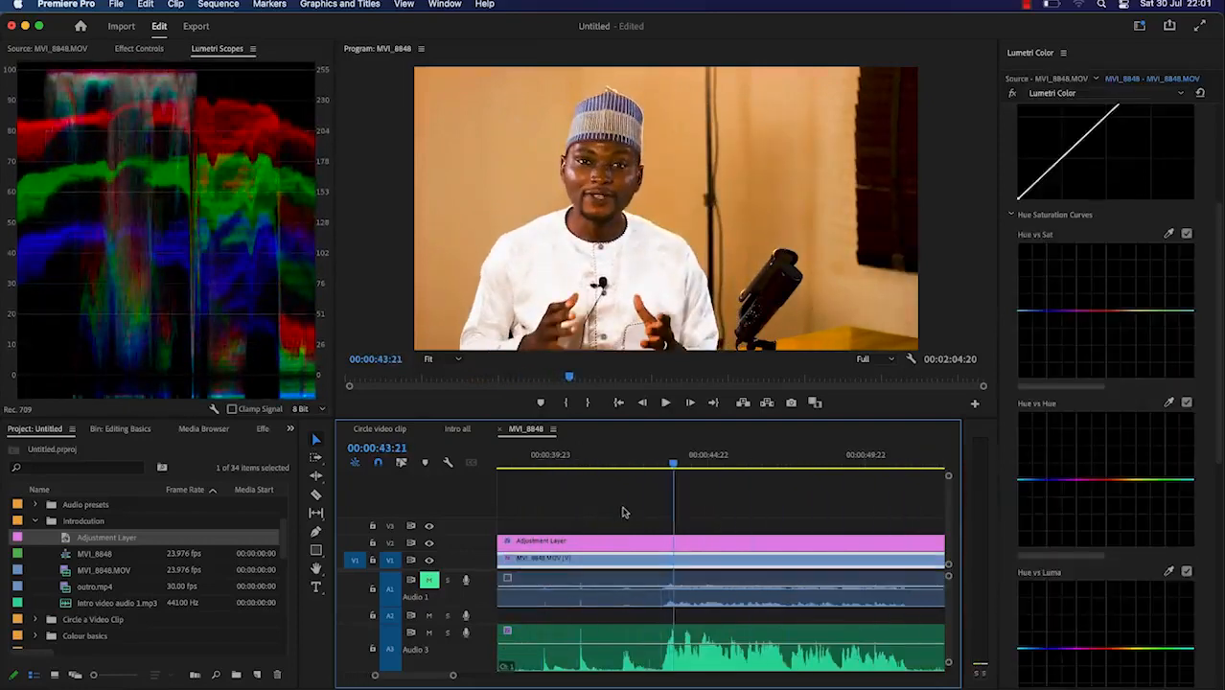
pyautogui.press('space')
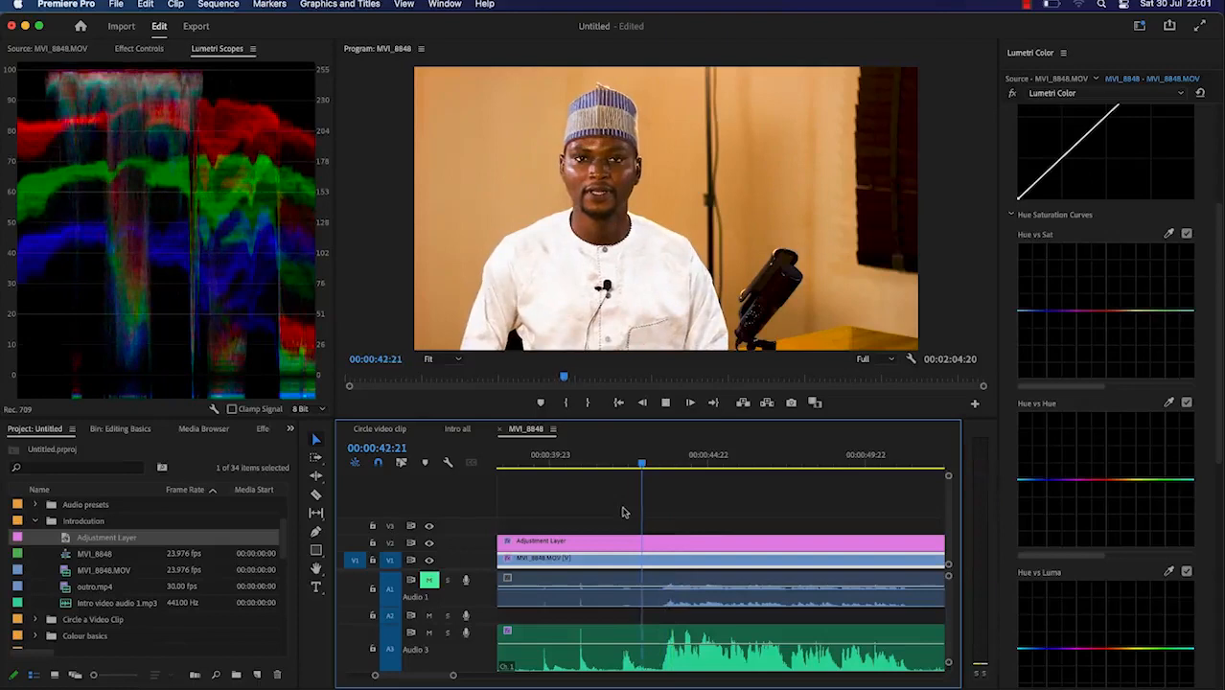
pyautogui.press('space')
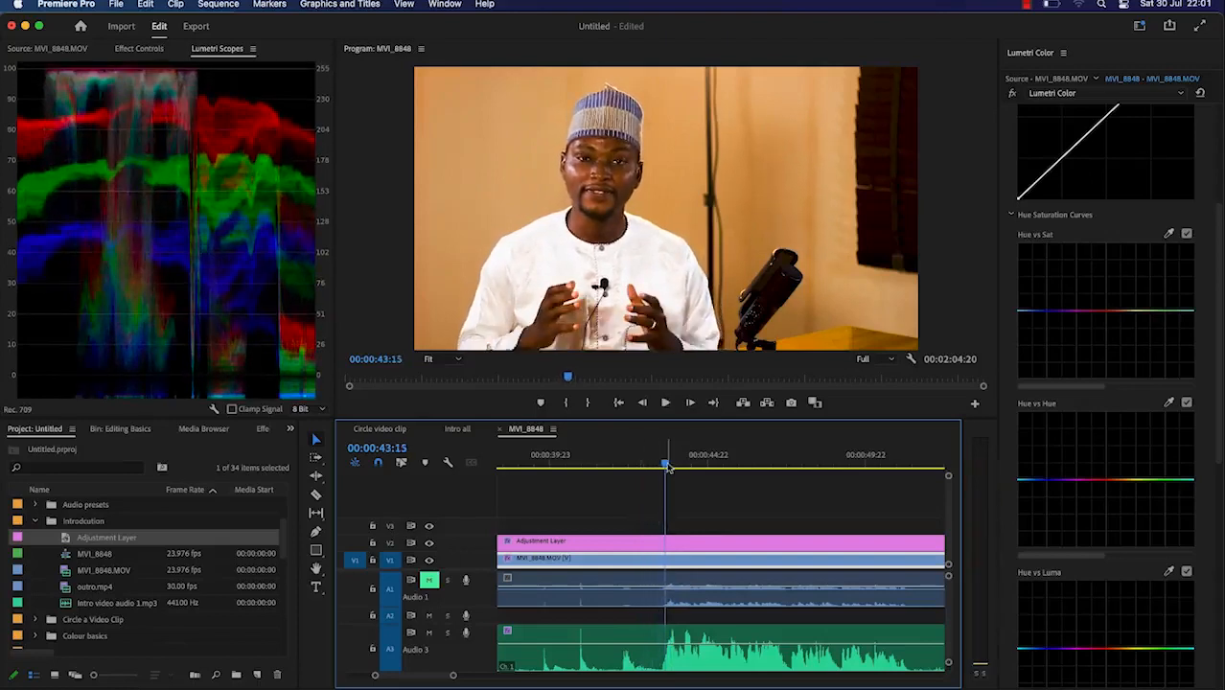
# Step: Play back the joined section and cut the footage and audio at 00:00:39:21, at the end of the spoken phrase
pyautogui.press('space')
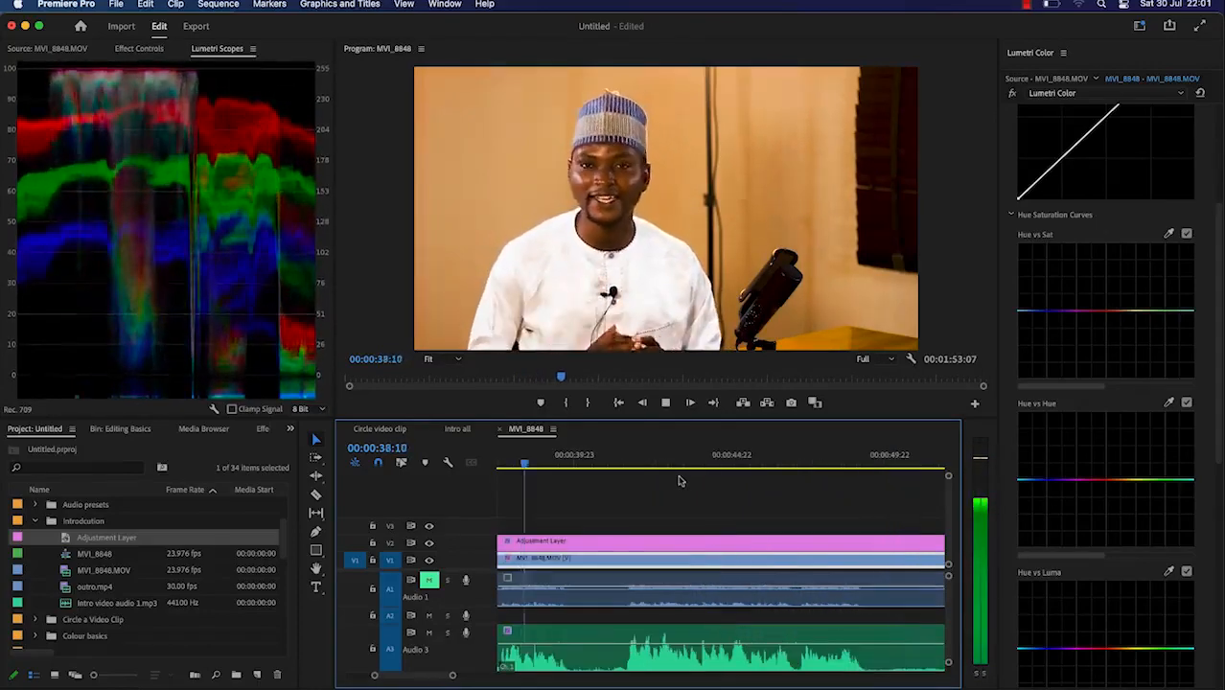
pyautogui.press('space')
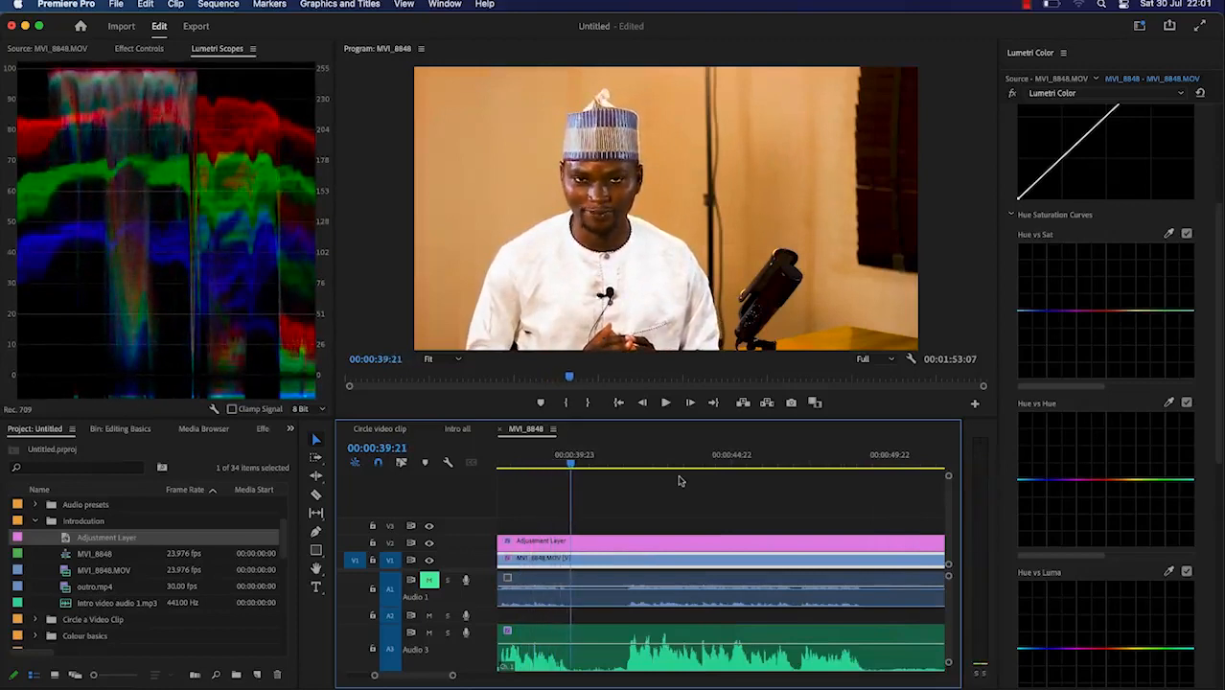
pyautogui.click(634, 506)
pyautogui.press('super+k')
# Step: Skim forwards and backwards through the takes after the 00:00:39:21 cut to judge which ones to keep
pyautogui.press('space')
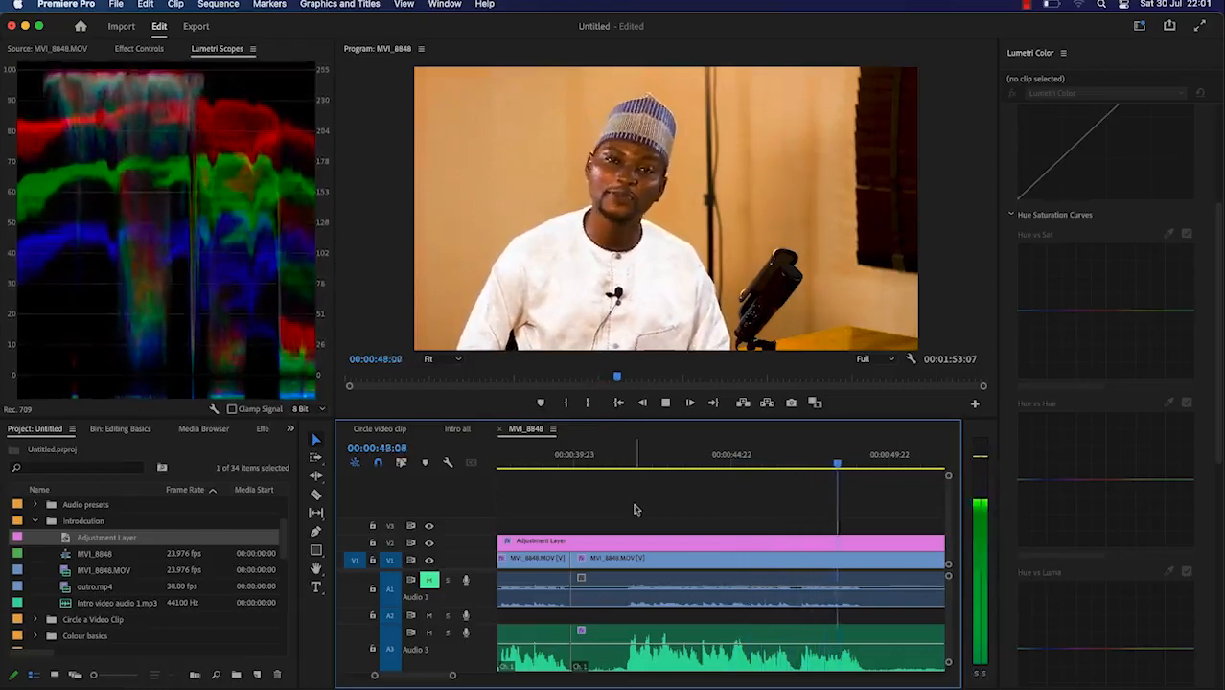
pyautogui.press('l')
pyautogui.press('l')
pyautogui.press('l')
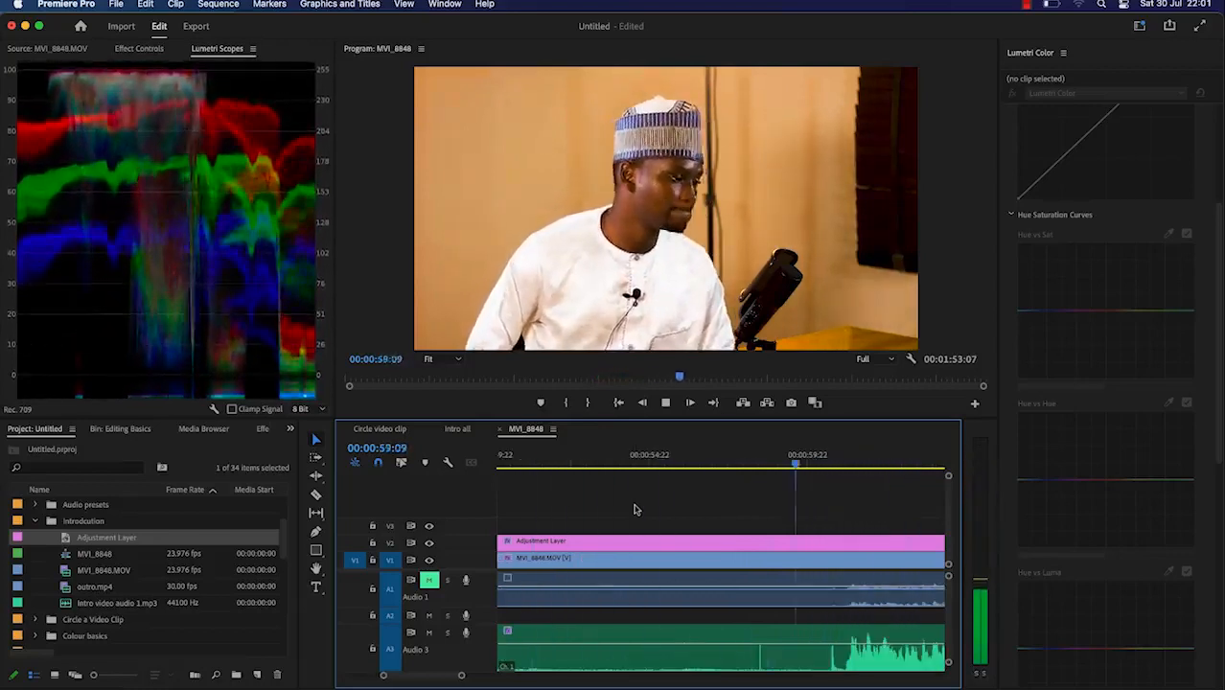
pyautogui.press('k')
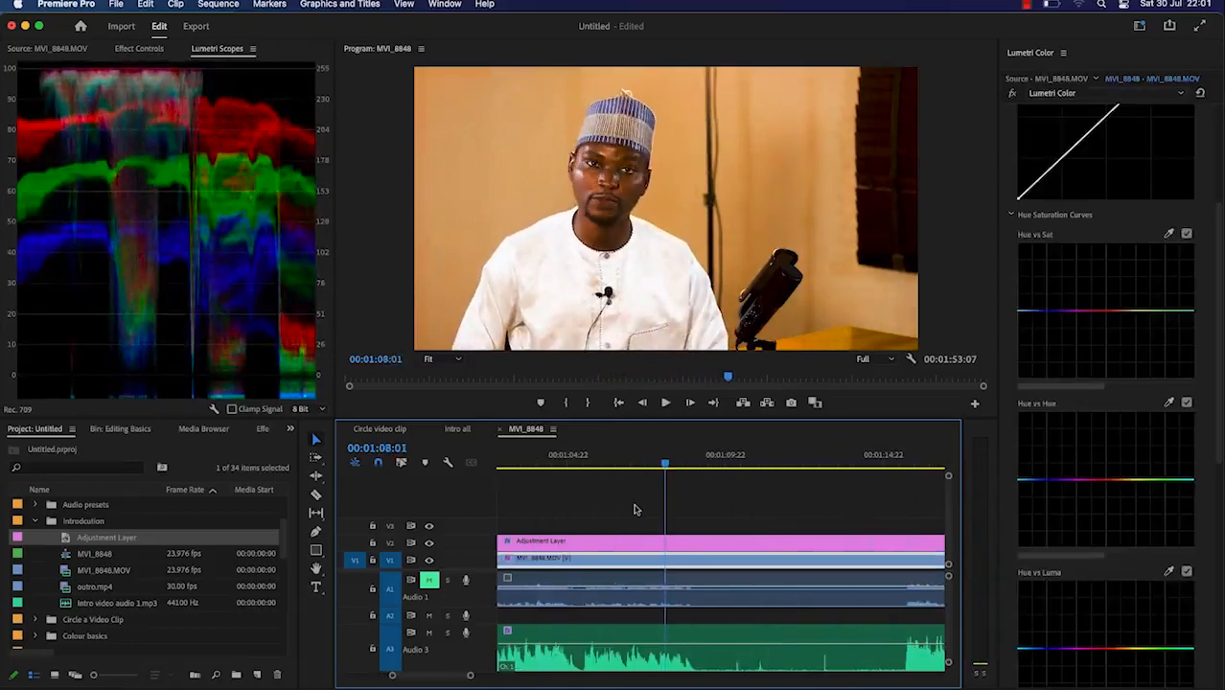
pyautogui.press('j')
pyautogui.press('j')
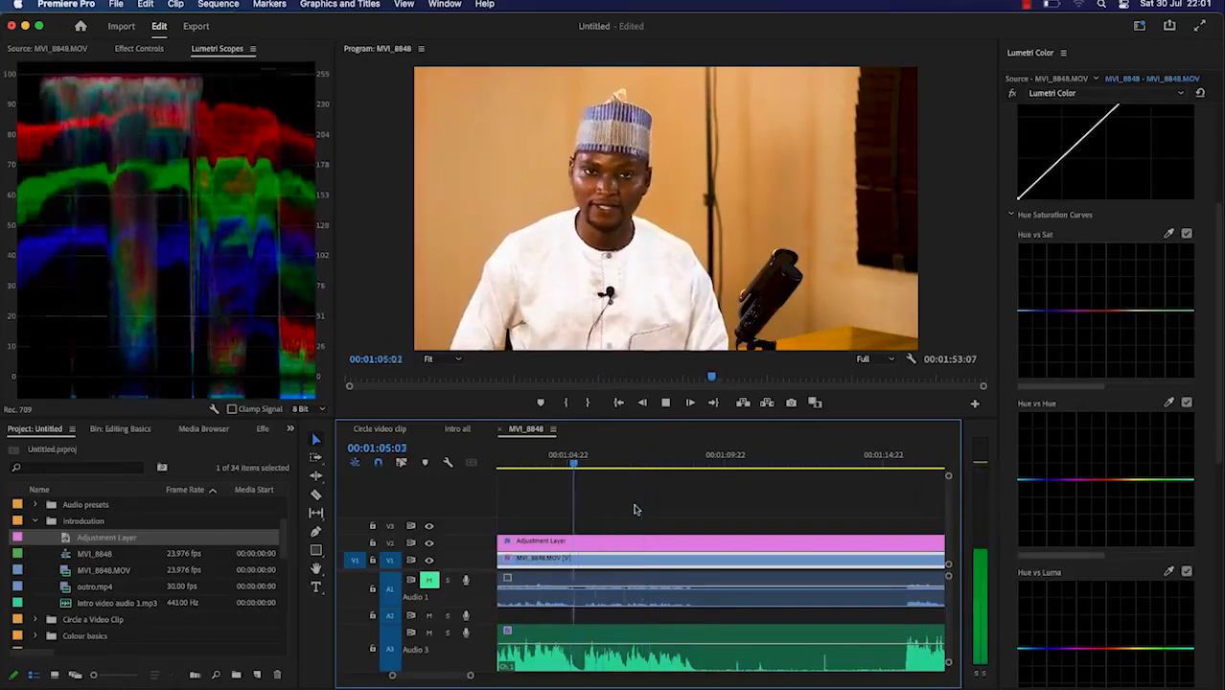
pyautogui.press('k')
pyautogui.press('l')
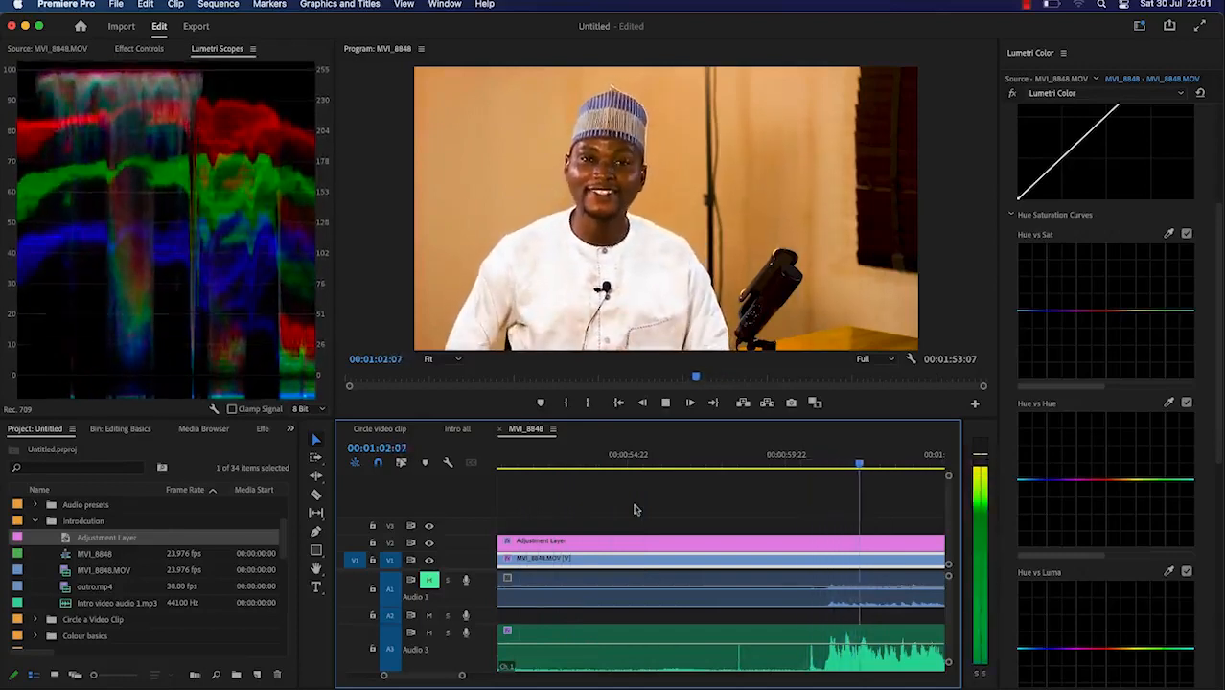
pyautogui.press('k')
pyautogui.press('l')
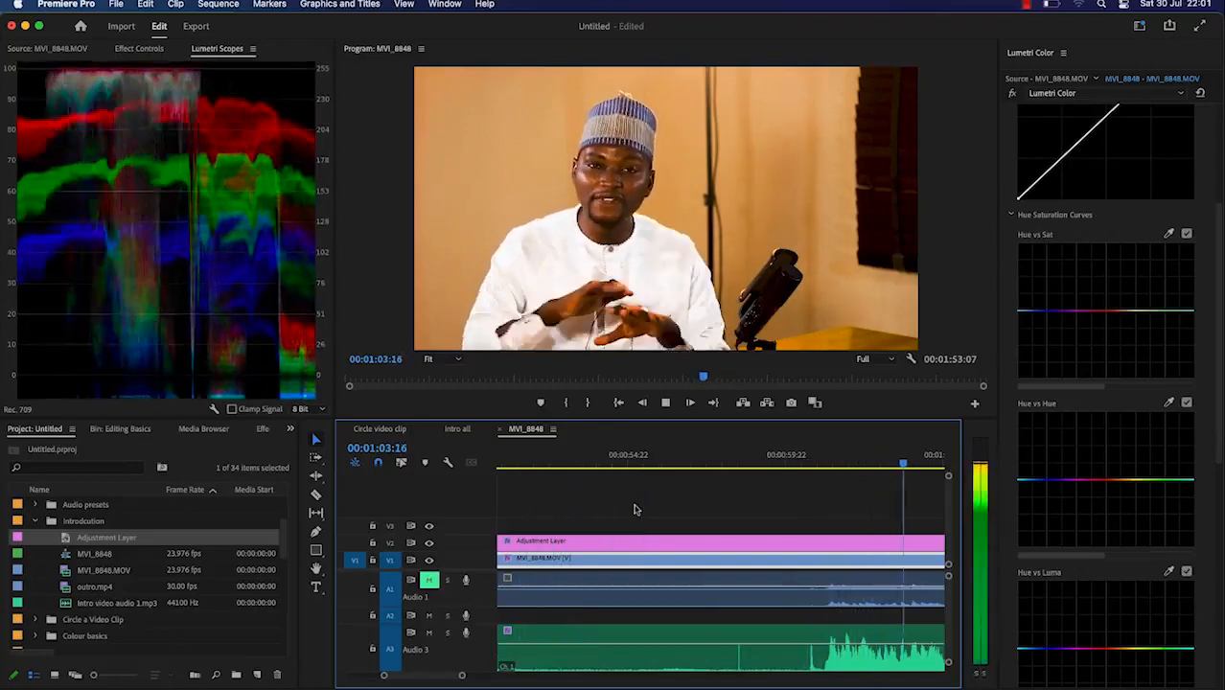
pyautogui.press('l')
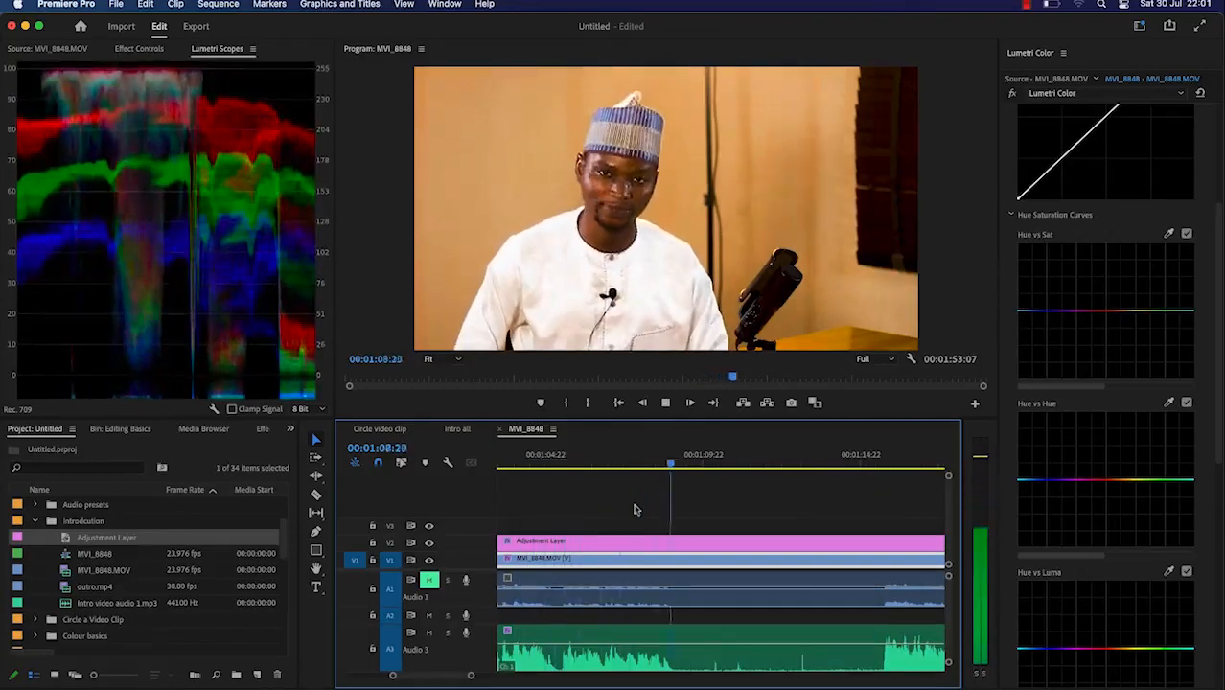
# Step: Ripple trim the clips after the 00:00:39:21 cut to remove the discarded takes up to about 00:01:15
pyautogui.press('l')
pyautogui.press('k')
pyautogui.press('Up')
# Step: Review the remaining takes and ripple trim the clips after the 00:00:39:21 cut up to the final take at about 00:01:03
pyautogui.press('l')
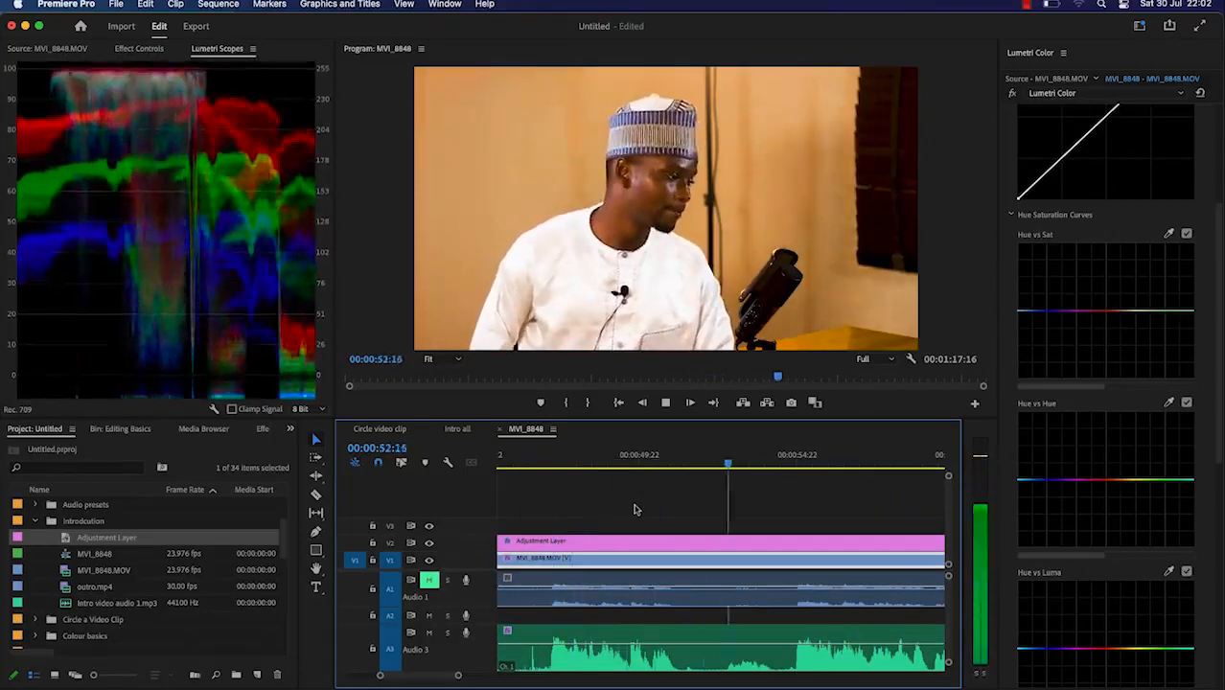
pyautogui.press('k')
pyautogui.press('l')
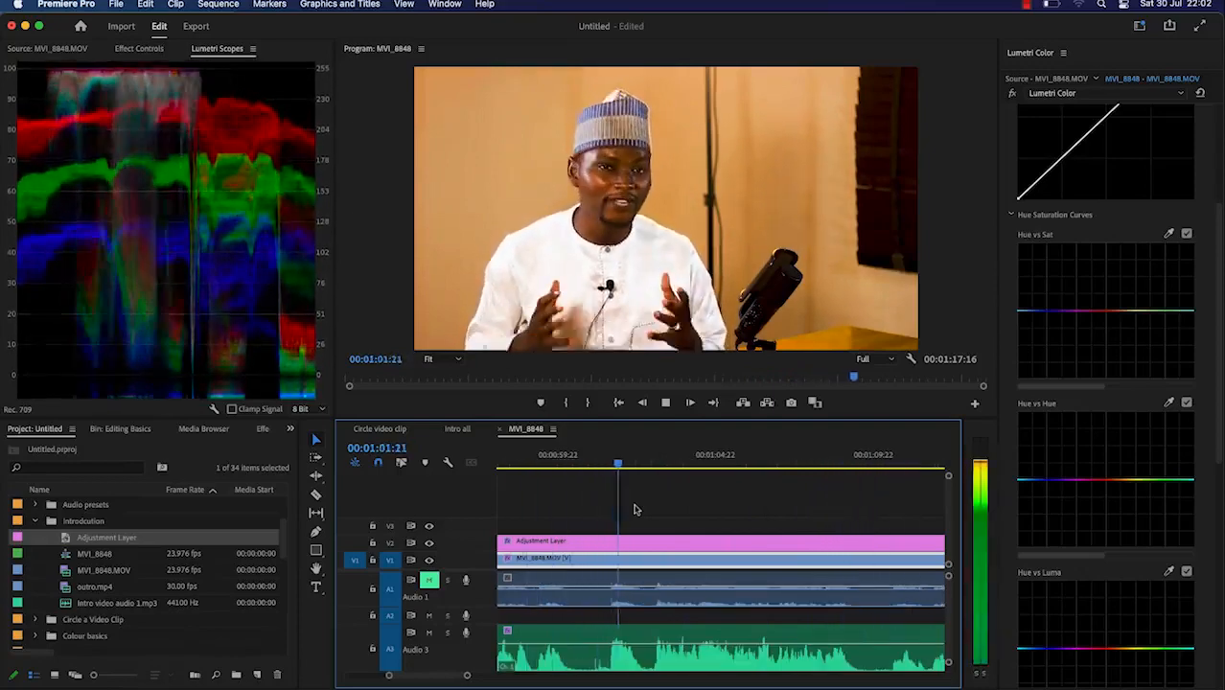
pyautogui.press('k')
pyautogui.press('space')
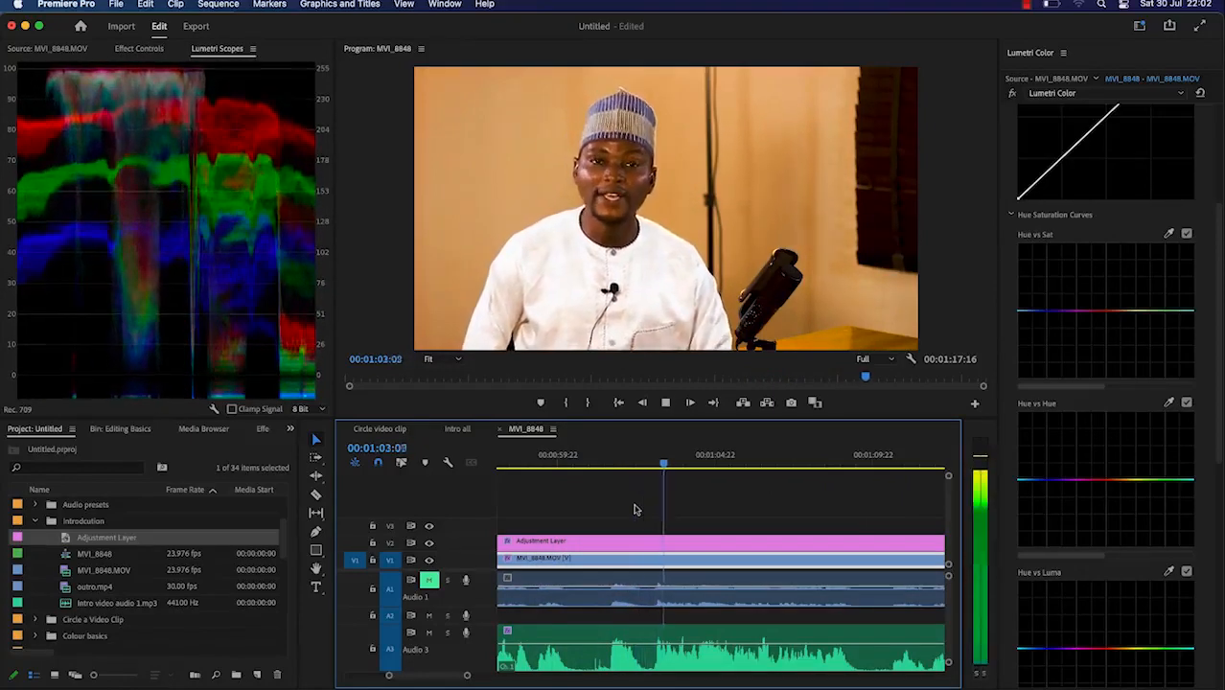
pyautogui.press('j')
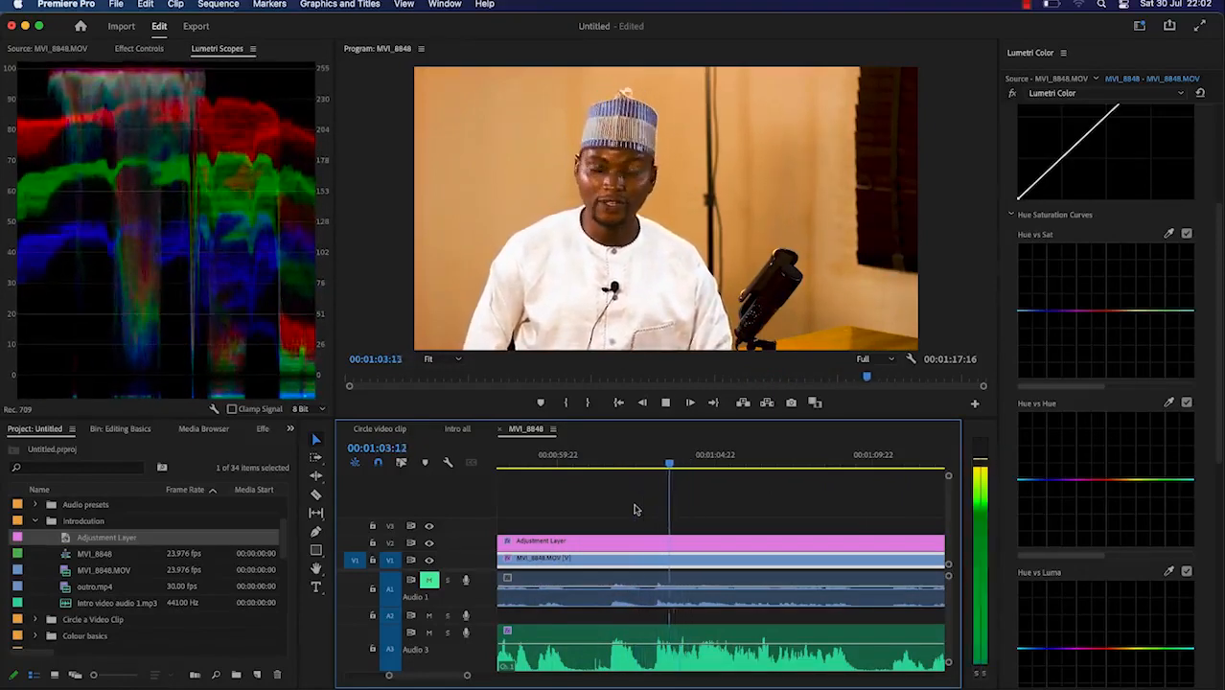
pyautogui.press('q')
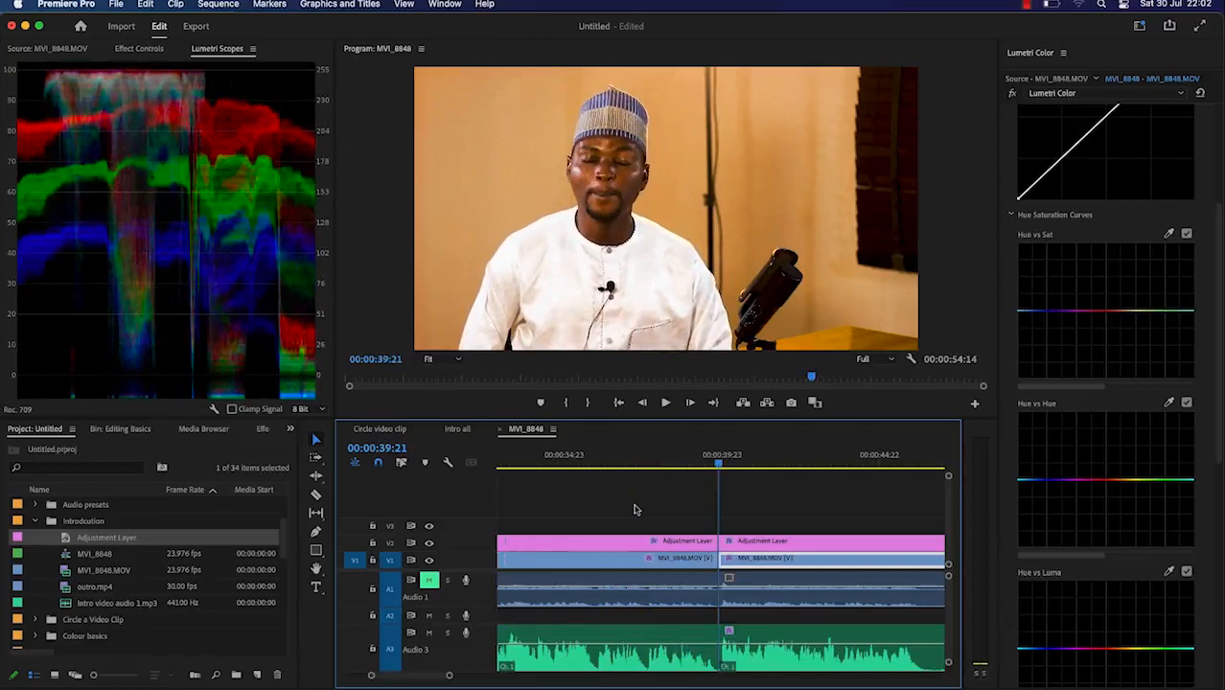
# Step: Play the final take to its end, cut all tracks at 00:00:46:07, and delete the unwanted footage and audio after the cut
pyautogui.press('space')
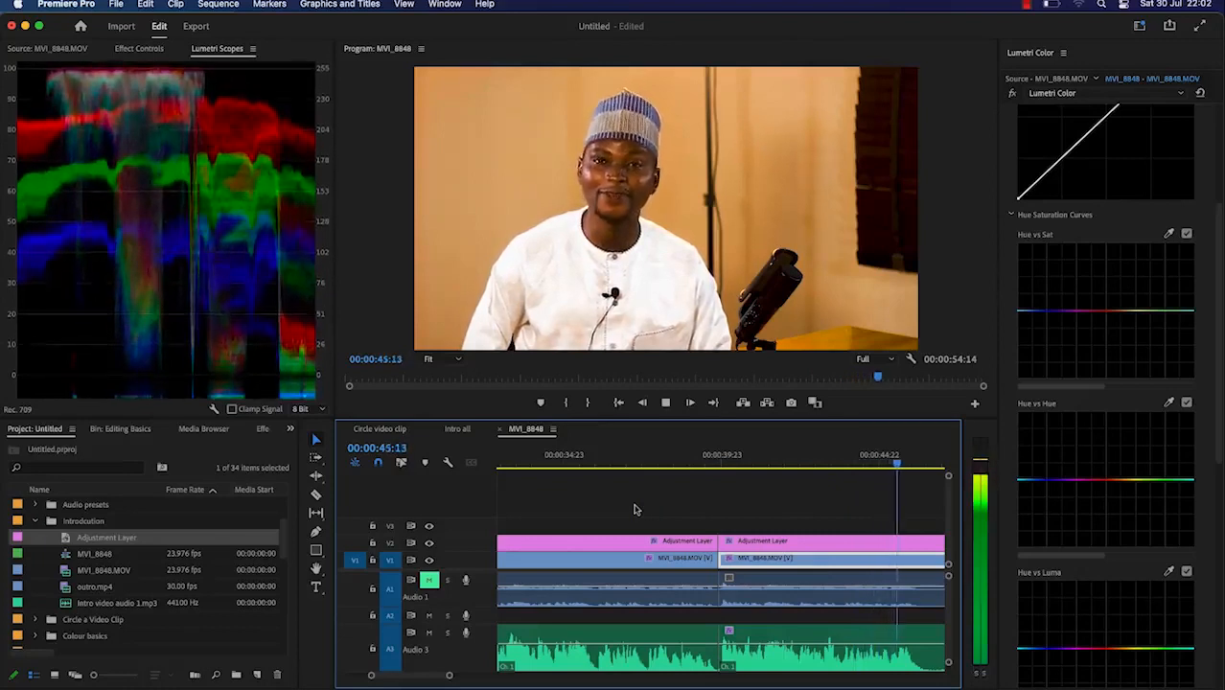
pyautogui.press('space')
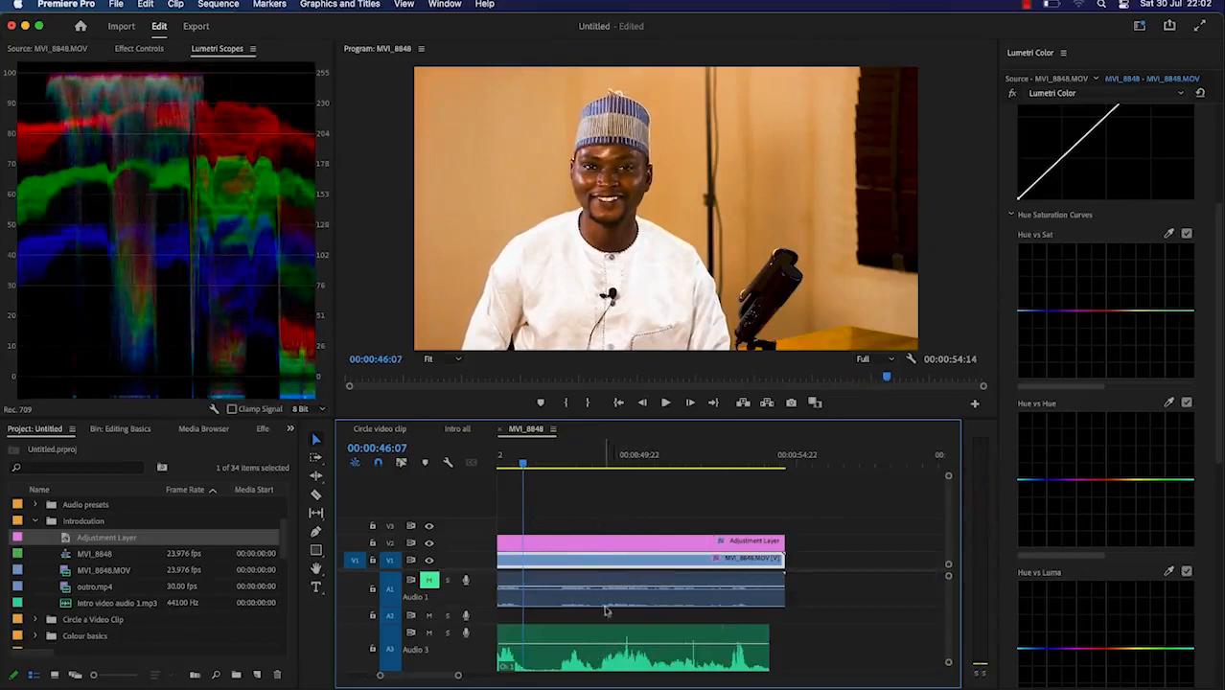
pyautogui.click(566, 503)
pyautogui.moveTo(567, 501); pyautogui.dragTo(685, 683)
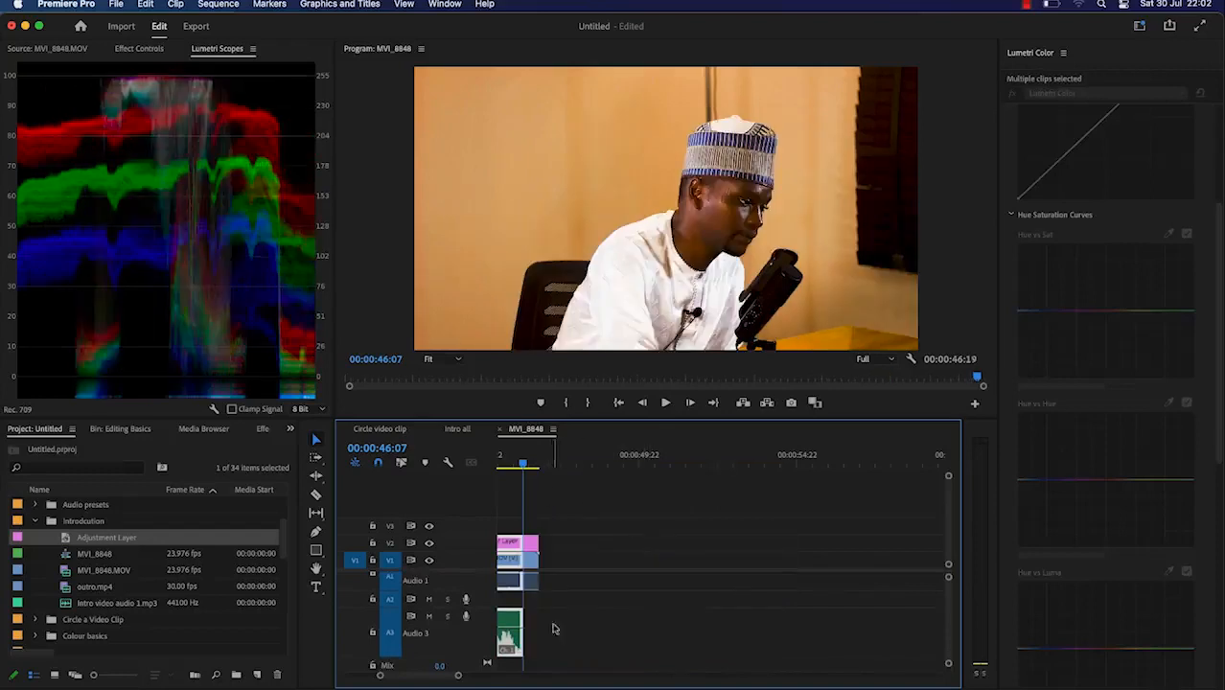
# Step: Delete the short leftover pieces on V2, V1 and A1 after 00:00:46:07
pyautogui.click(539, 512)
pyautogui.moveTo(542, 586); pyautogui.dragTo(538, 580)
pyautogui.press('Delete')
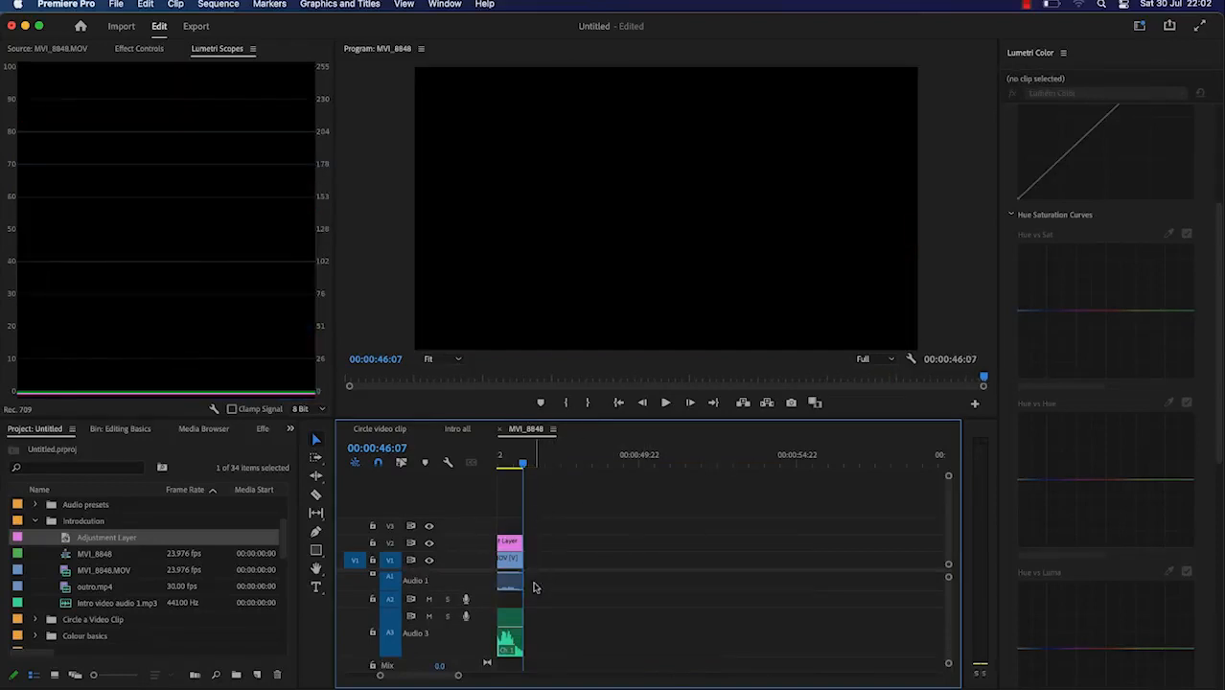
# Step: Place outro.mp4 on V3 and A3 directly after the last intro clip at 00:00:46:07
pyautogui.moveTo(524, 469); pyautogui.dragTo(506, 471)
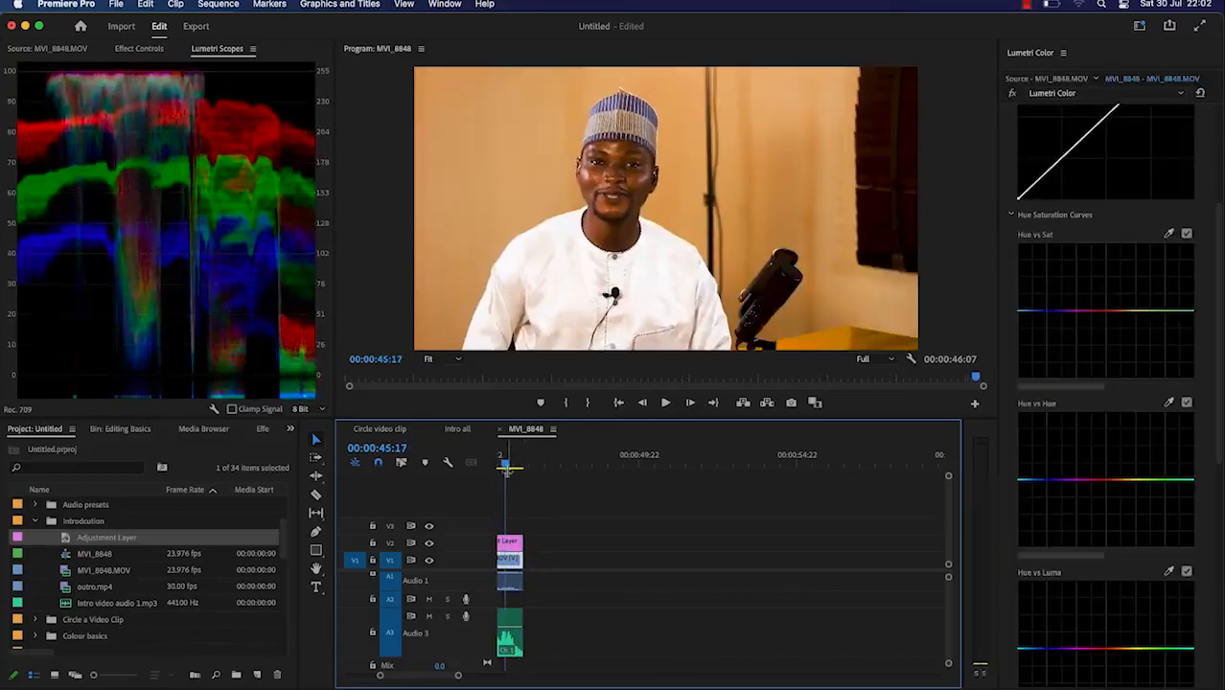
pyautogui.click(95, 588)
pyautogui.moveTo(264, 614)
pyautogui.mouseDown()
pyautogui.moveTo(561, 623)
pyautogui.moveTo(535, 624)
pyautogui.mouseUp()
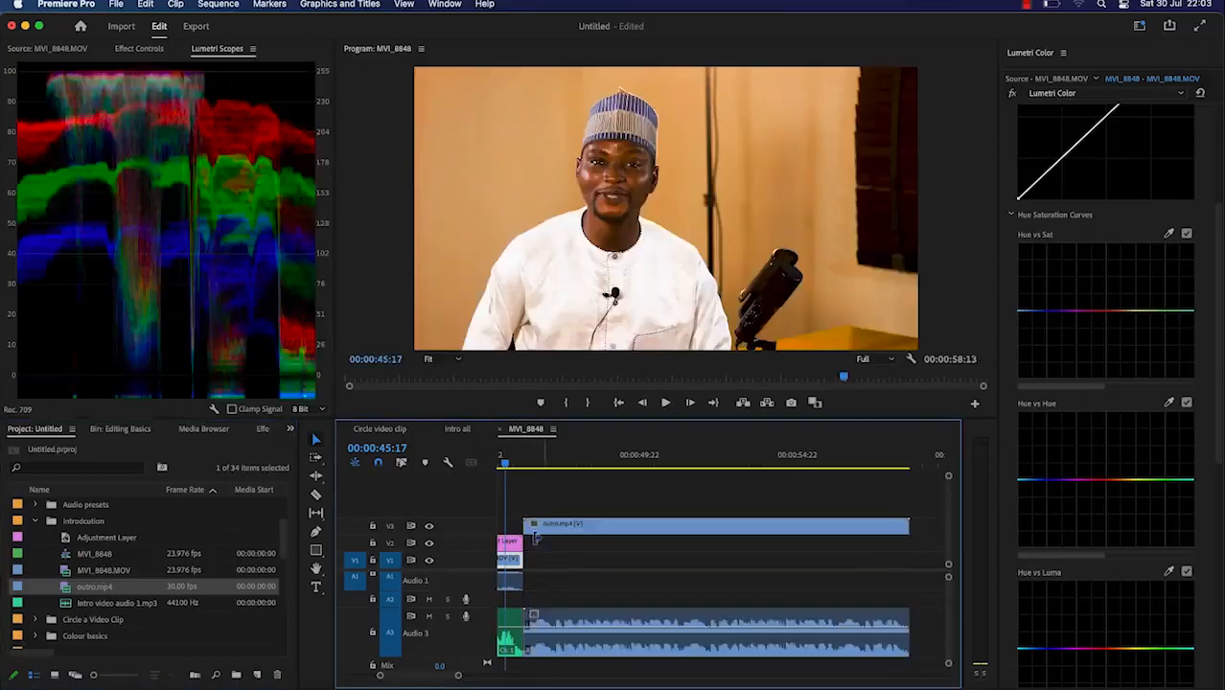
# Step: Set the outro.mp4 clip's scale to 118 so it fills the frame
pyautogui.moveTo(508, 466); pyautogui.dragTo(570, 464)
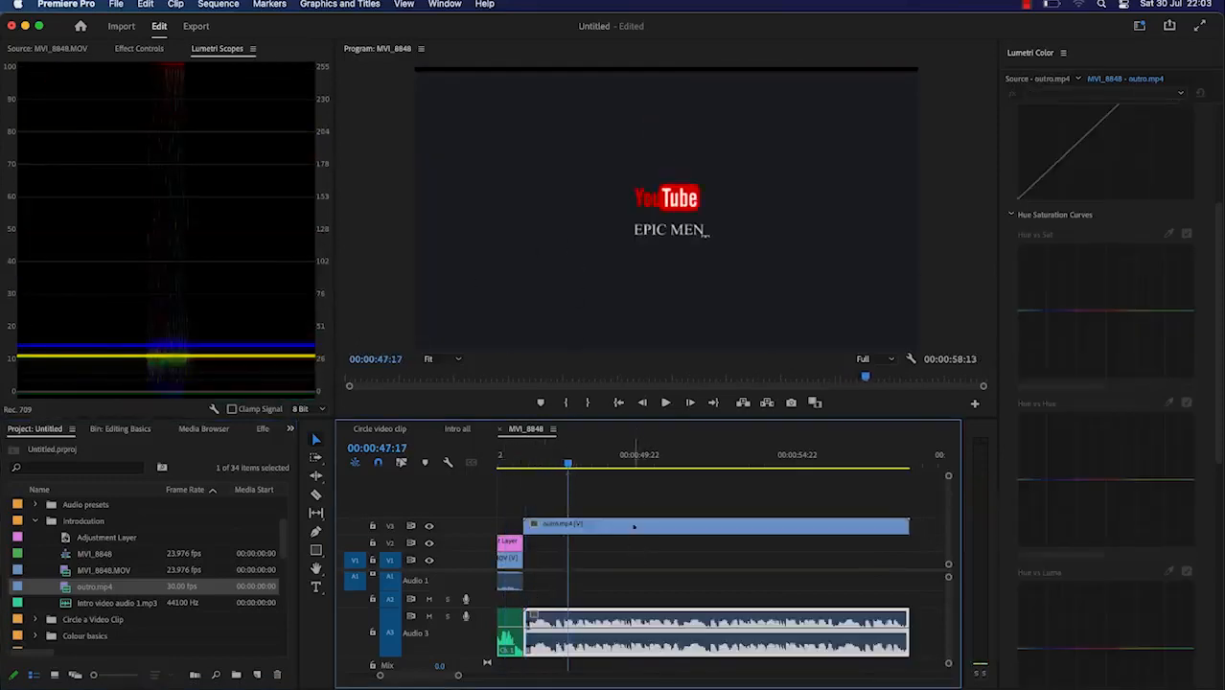
pyautogui.click(632, 524)
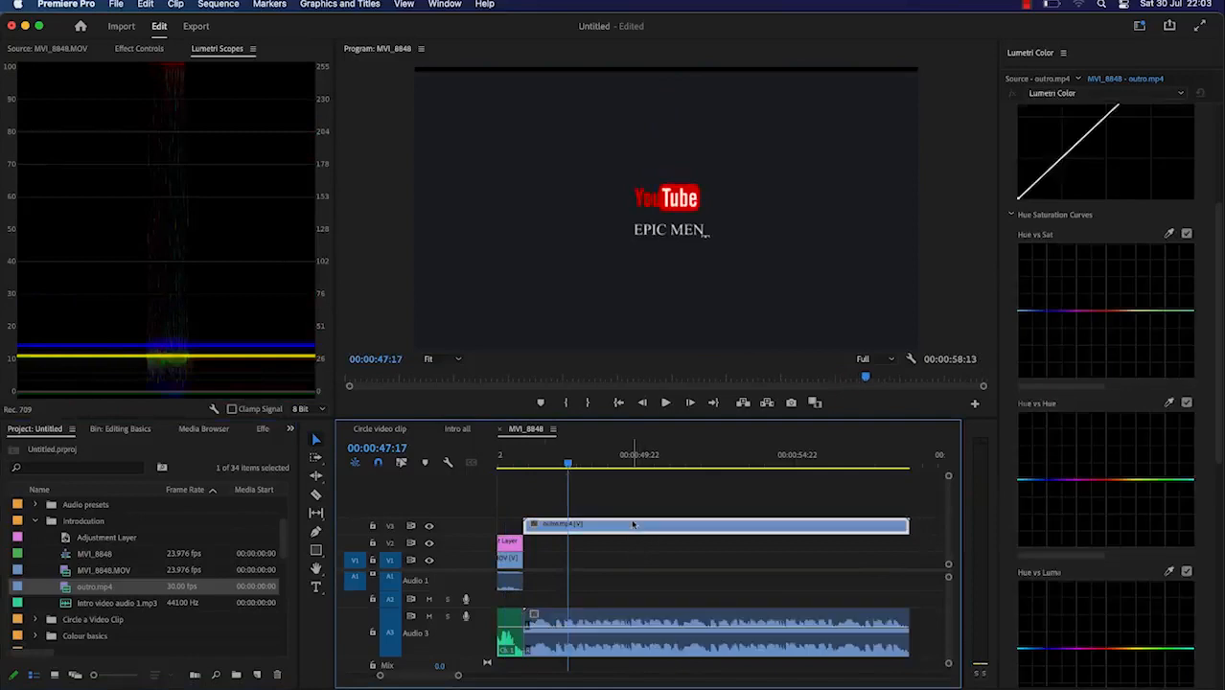
pyautogui.click(140, 49)
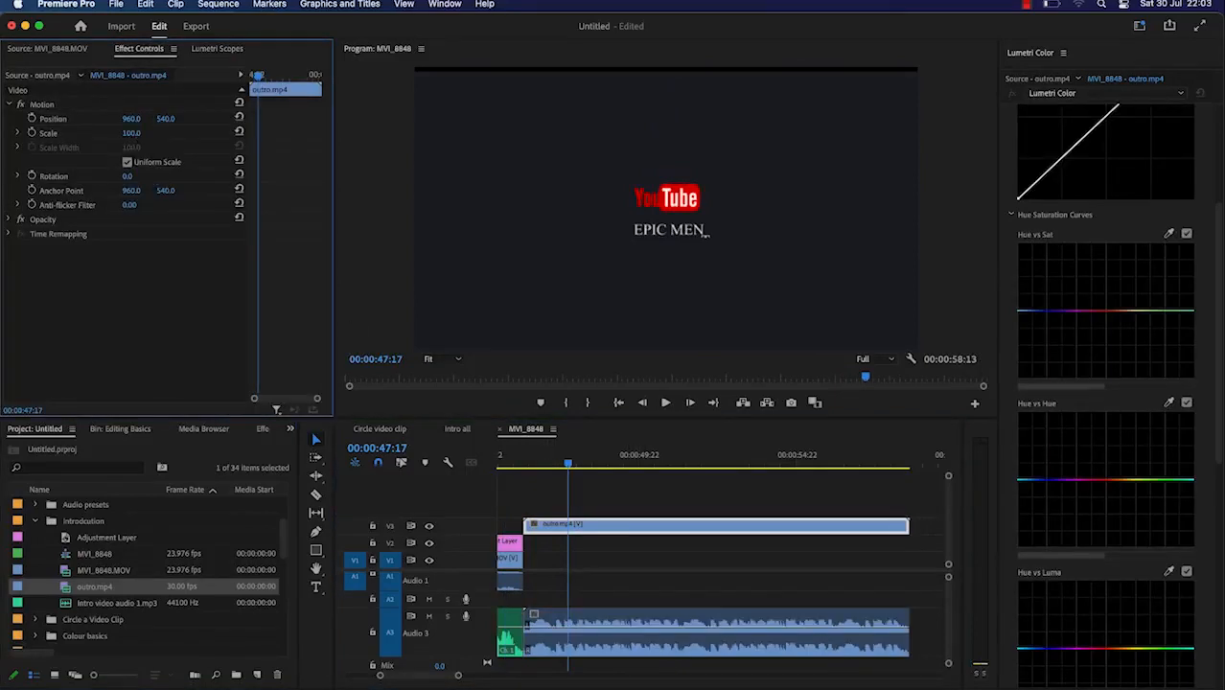
pyautogui.moveTo(131, 134); pyautogui.dragTo(495, 52)
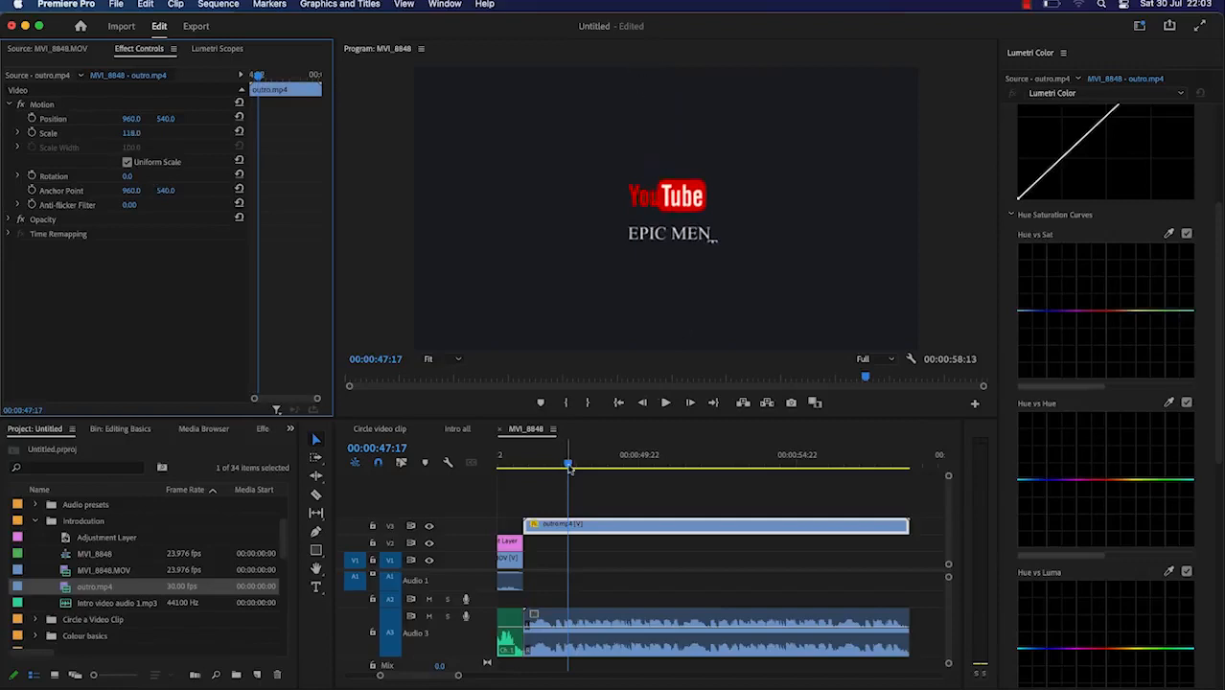
# Step: Fit the whole sequence in the timeline and play the edit from the start to about 00:00:12:05
pyautogui.moveTo(569, 467); pyautogui.dragTo(345, 475)
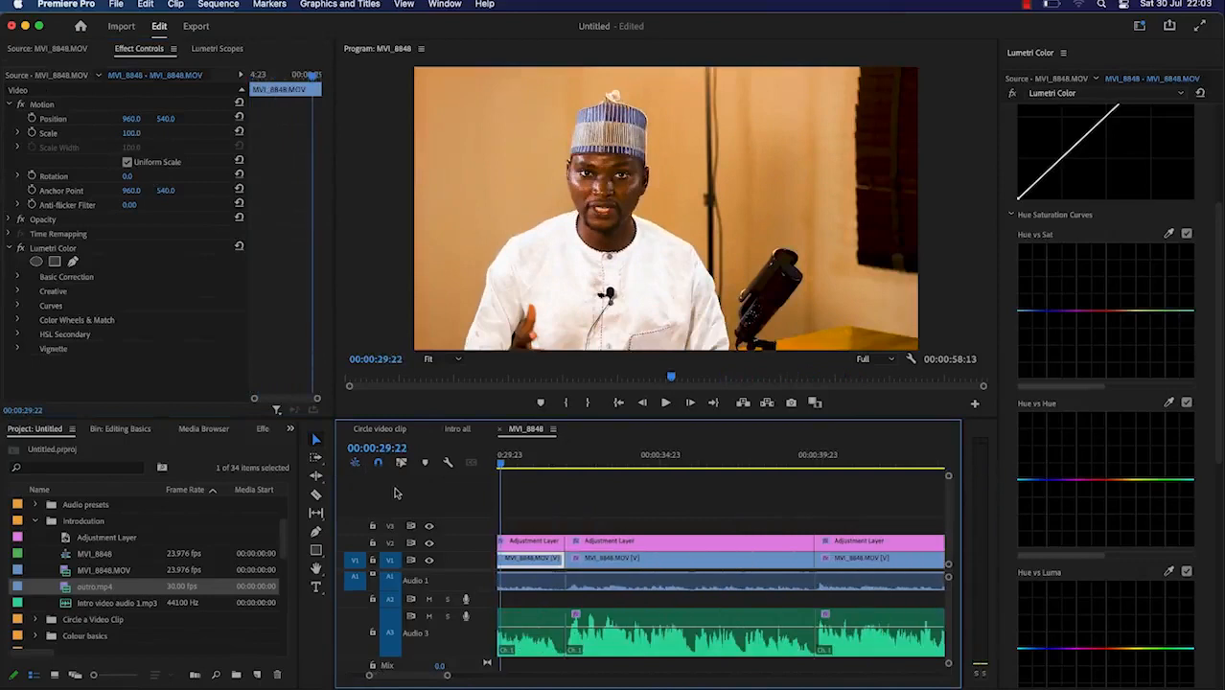
pyautogui.press('-')
pyautogui.press('-')
pyautogui.press('-')
pyautogui.press('-')
pyautogui.press('-')
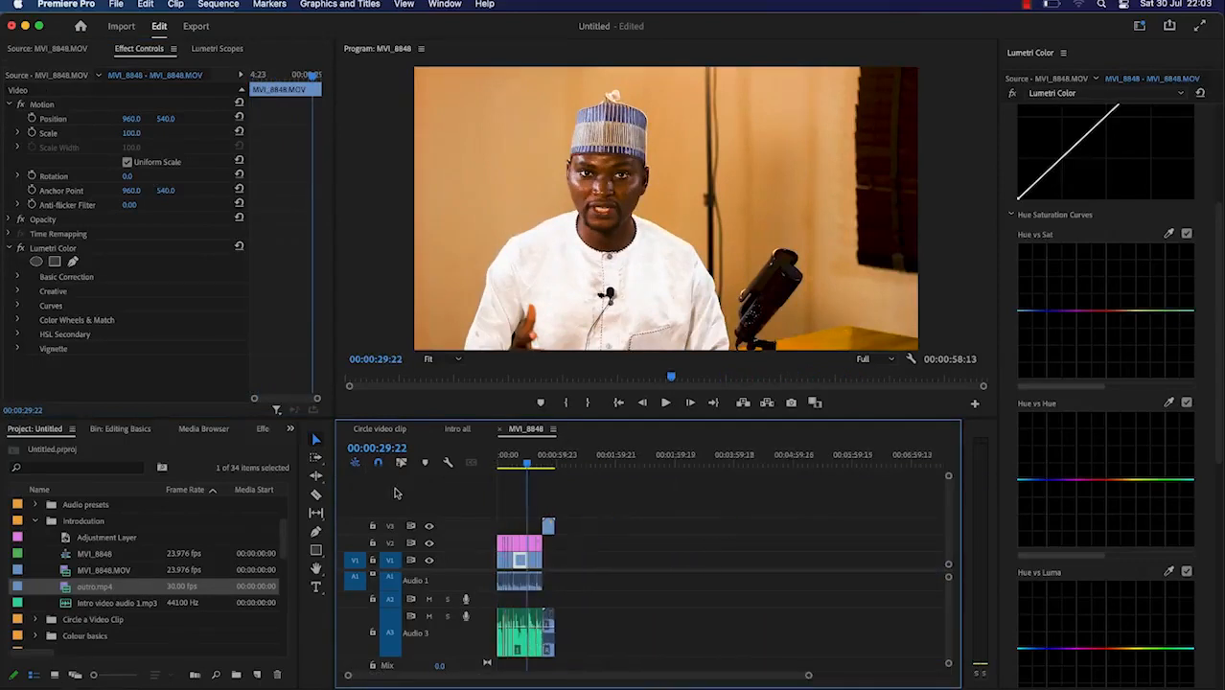
pyautogui.press('\\')
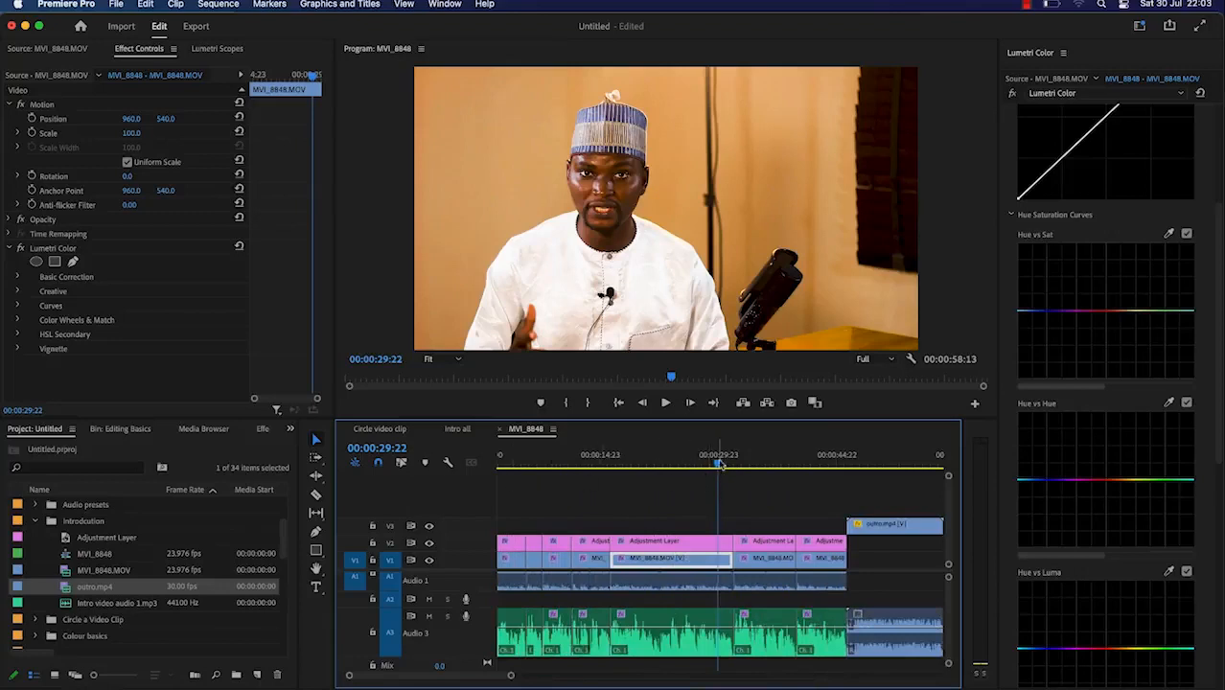
pyautogui.press('space')
pyautogui.press('Home')
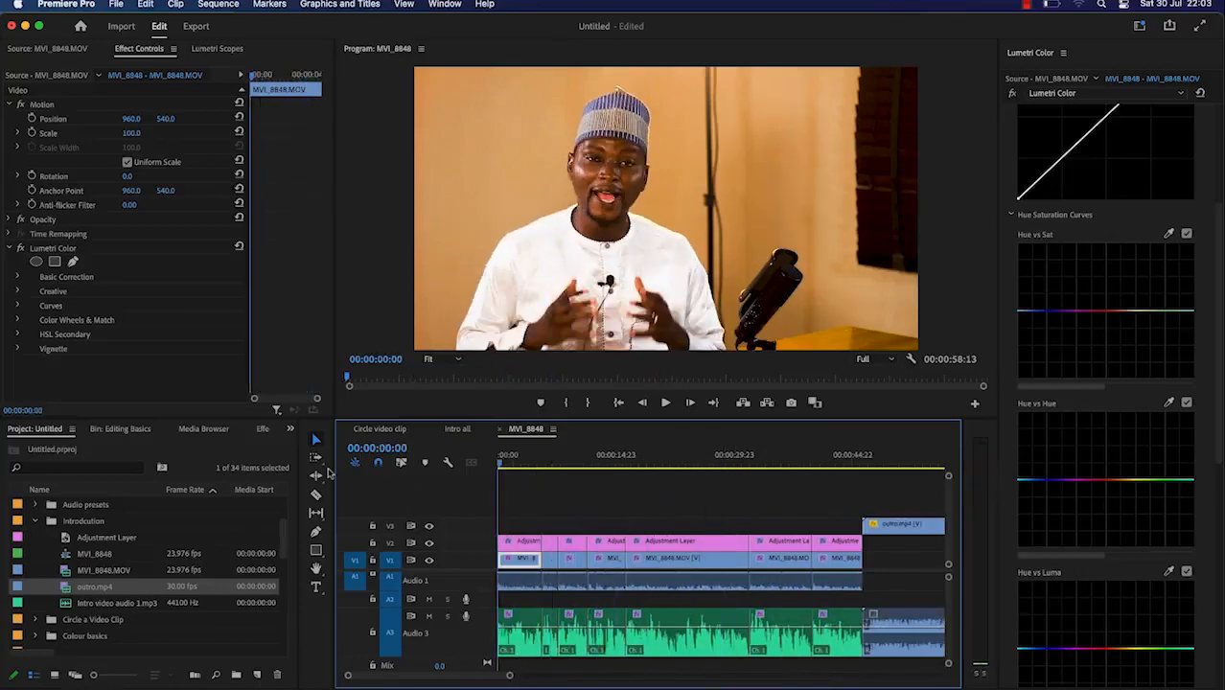
pyautogui.press('space')
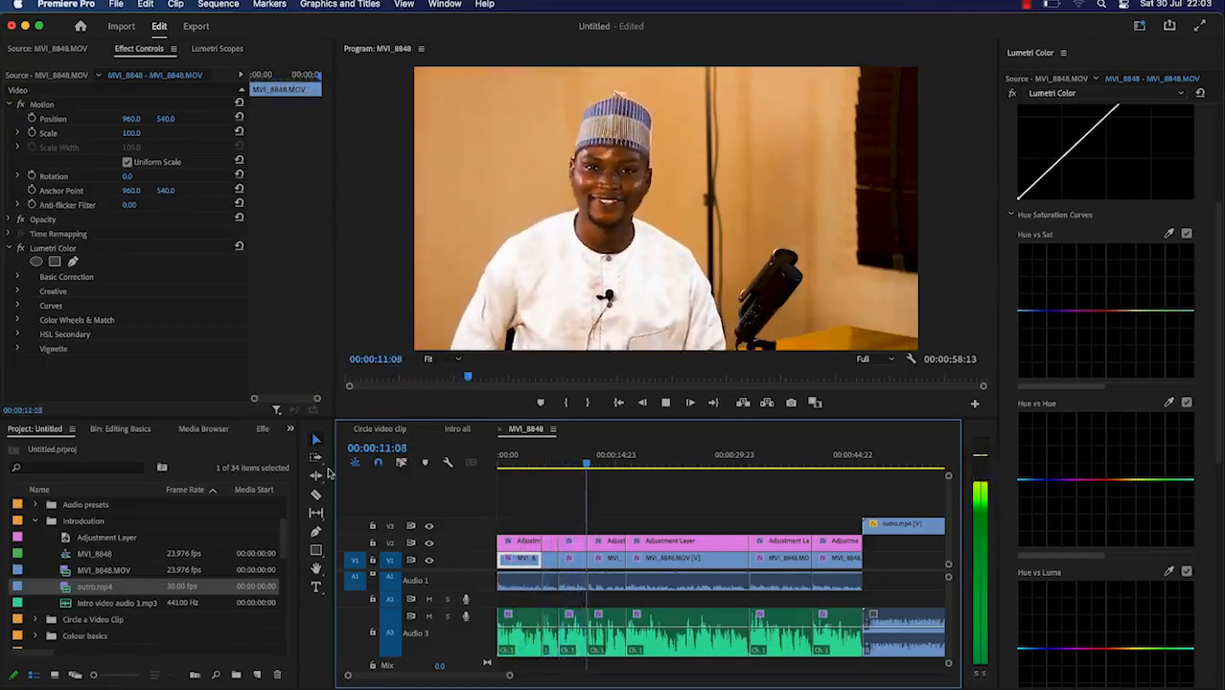
pyautogui.press('space')
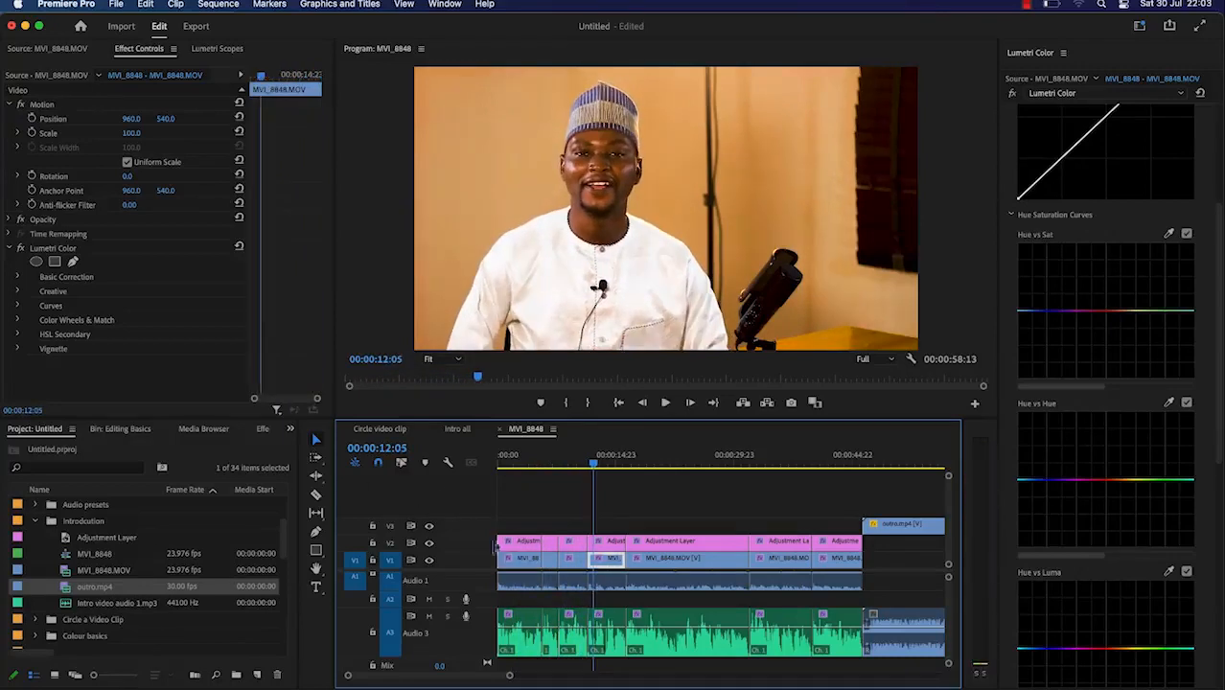
# Step: Add the Film Lower Third Left Two Line graphics template on V3 starting at 00:00:11:11, above the matching clip
pyautogui.click(443, 4)
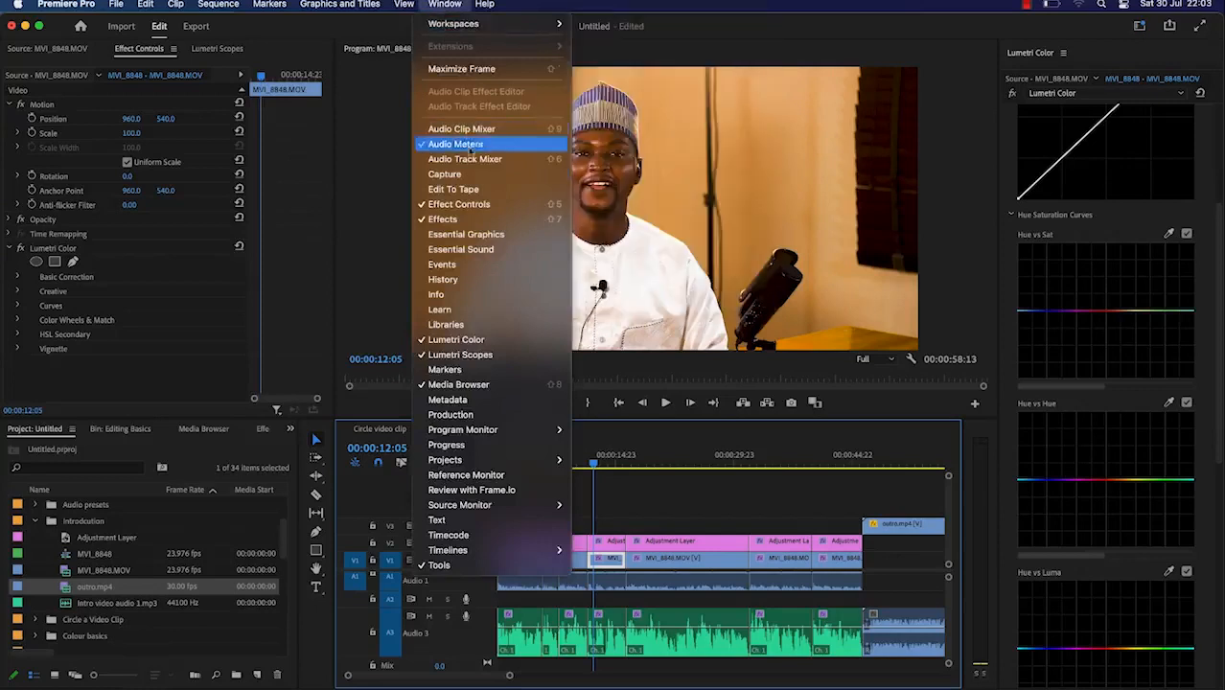
pyautogui.click(479, 236)
pyautogui.scroll(-15, 1129, 333)
pyautogui.scroll(-5, 1130, 332)
pyautogui.scroll(-5, 1129, 332)
pyautogui.scroll(-2, 1129, 333)
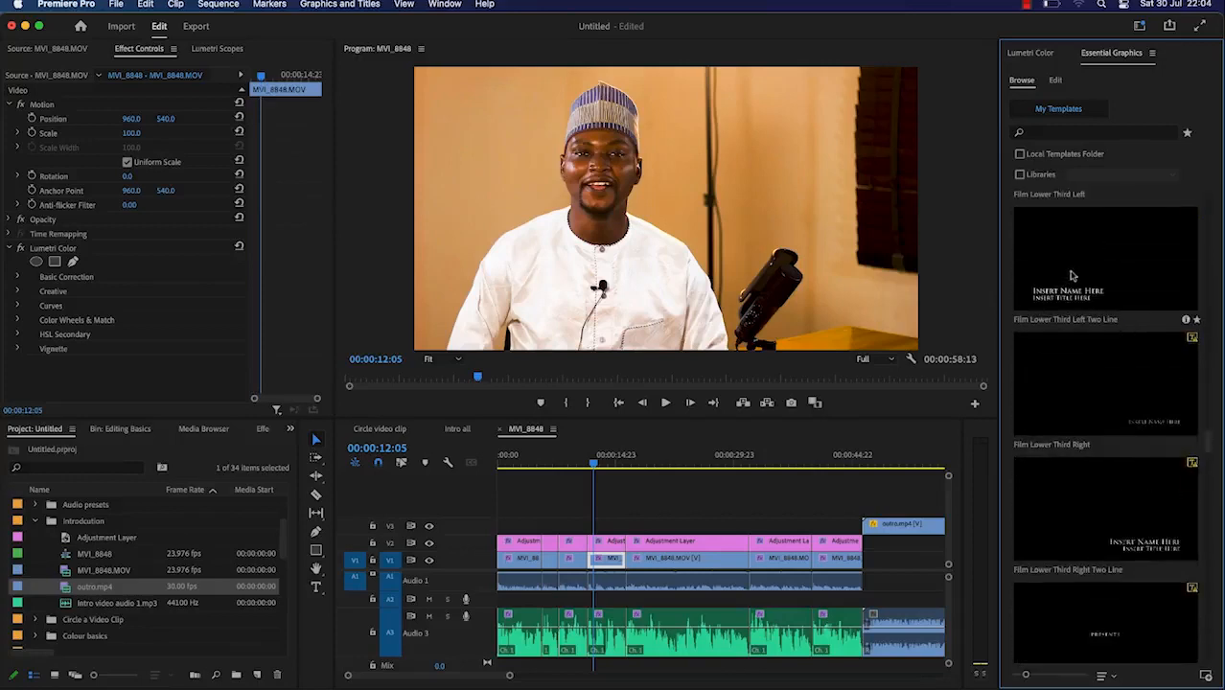
pyautogui.moveTo(1073, 275); pyautogui.dragTo(1013, 297)
pyautogui.moveTo(807, 464); pyautogui.dragTo(595, 529)
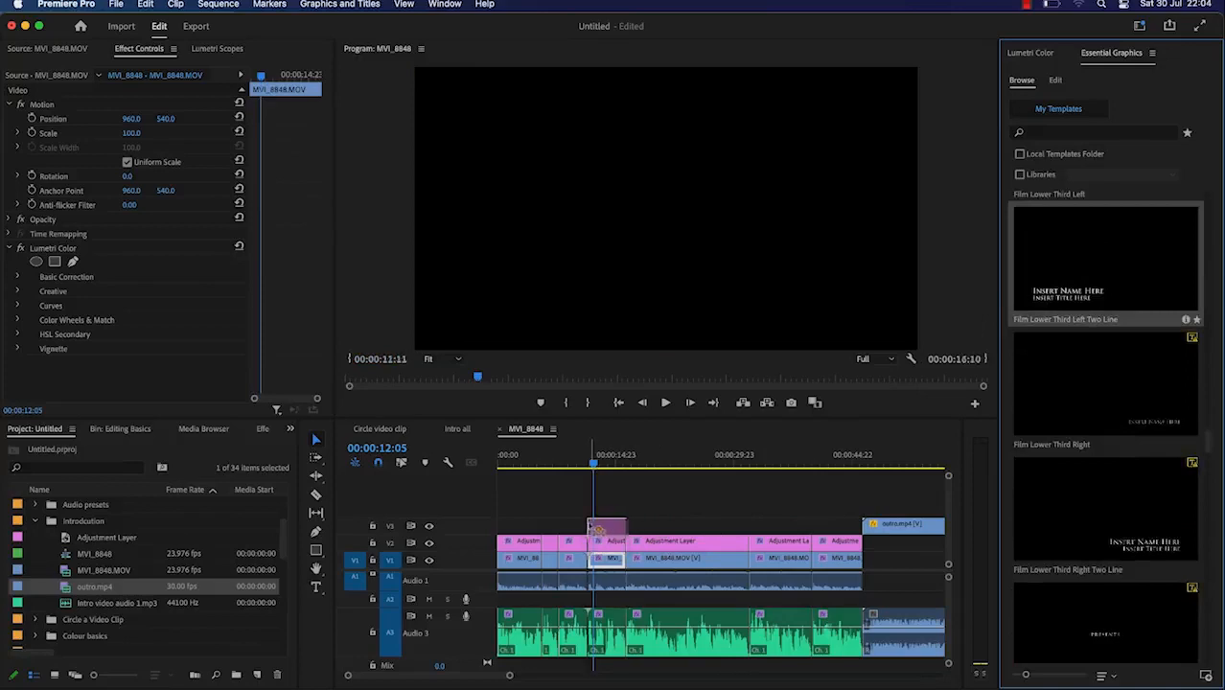
pyautogui.click(762, 484)
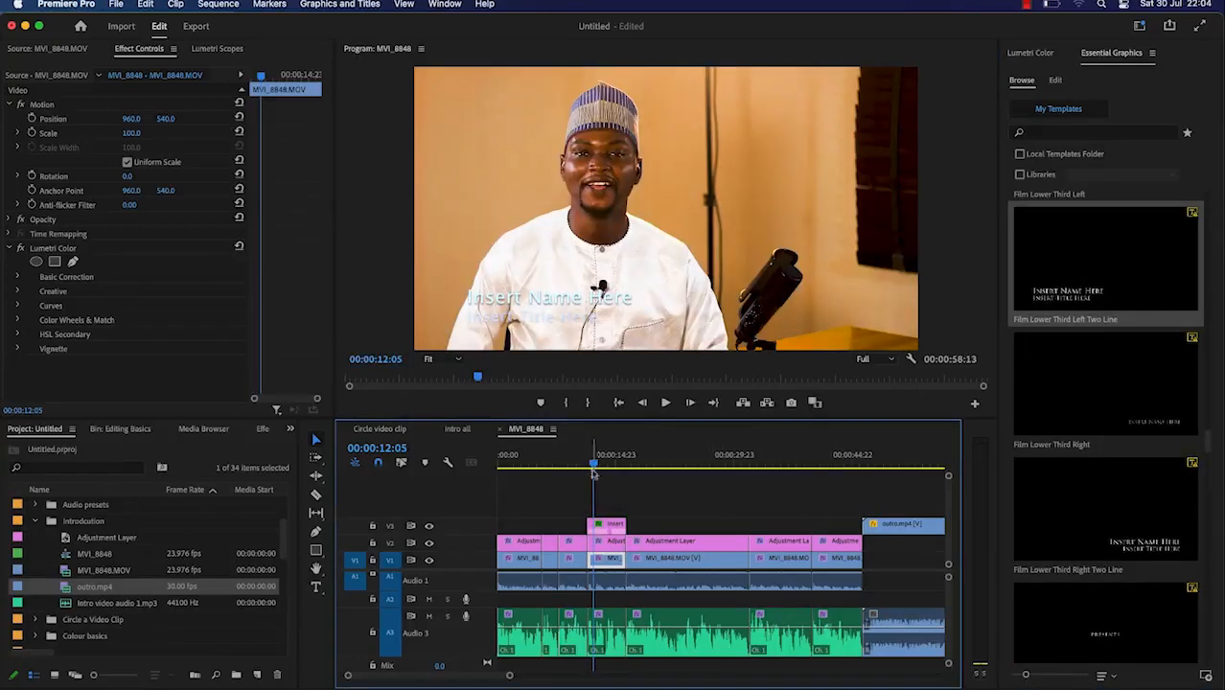
# Step: Replace the lower third's placeholder name with the speaker's name and its title with "Speech and Presentation Coach"
pyautogui.click(554, 298)
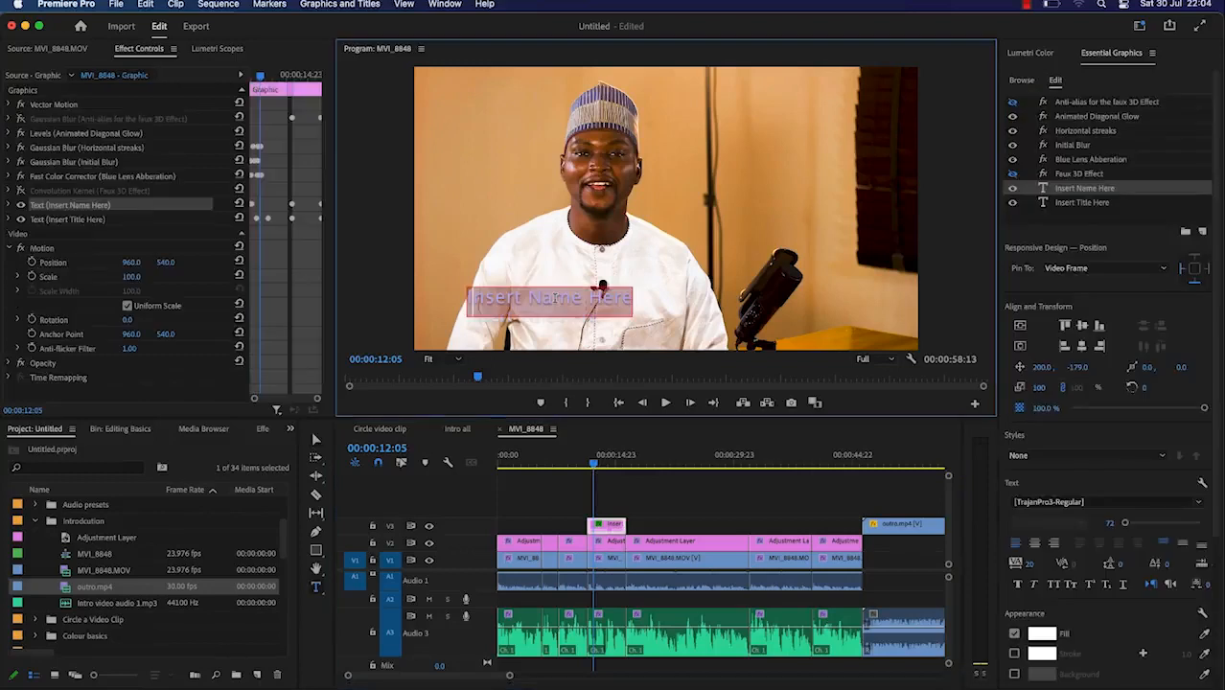
pyautogui.write('Dr. Rasheed')
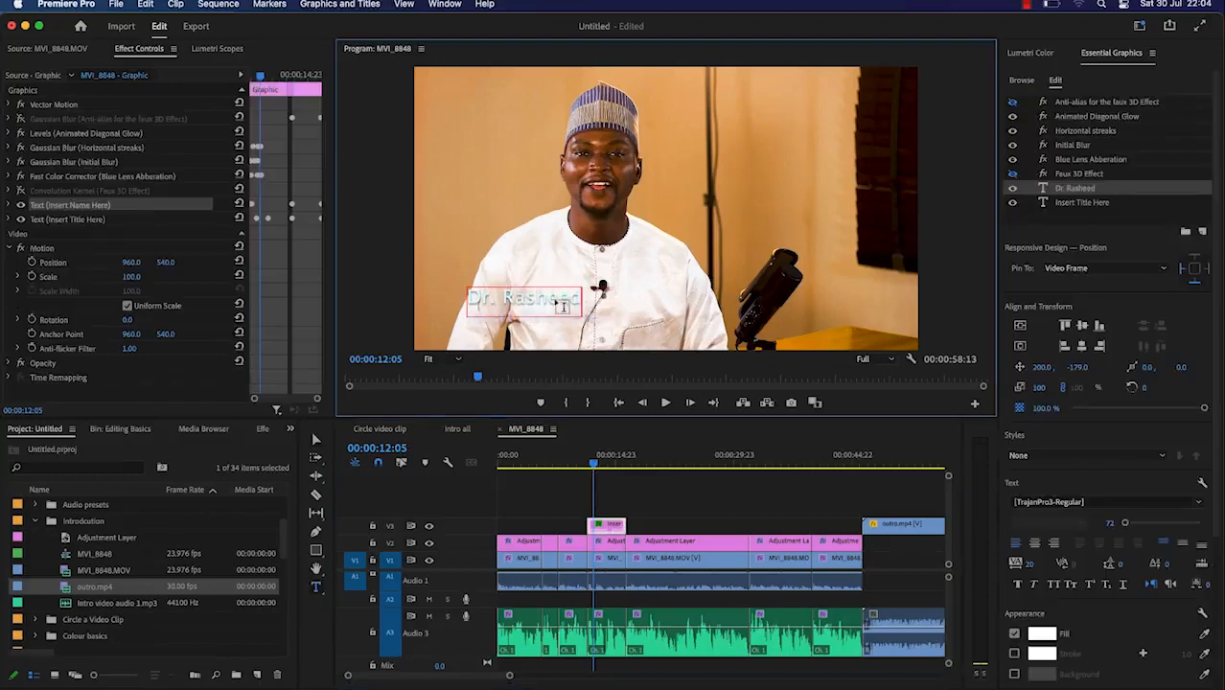
pyautogui.click(541, 318)
pyautogui.write('Speech and Presentatio')
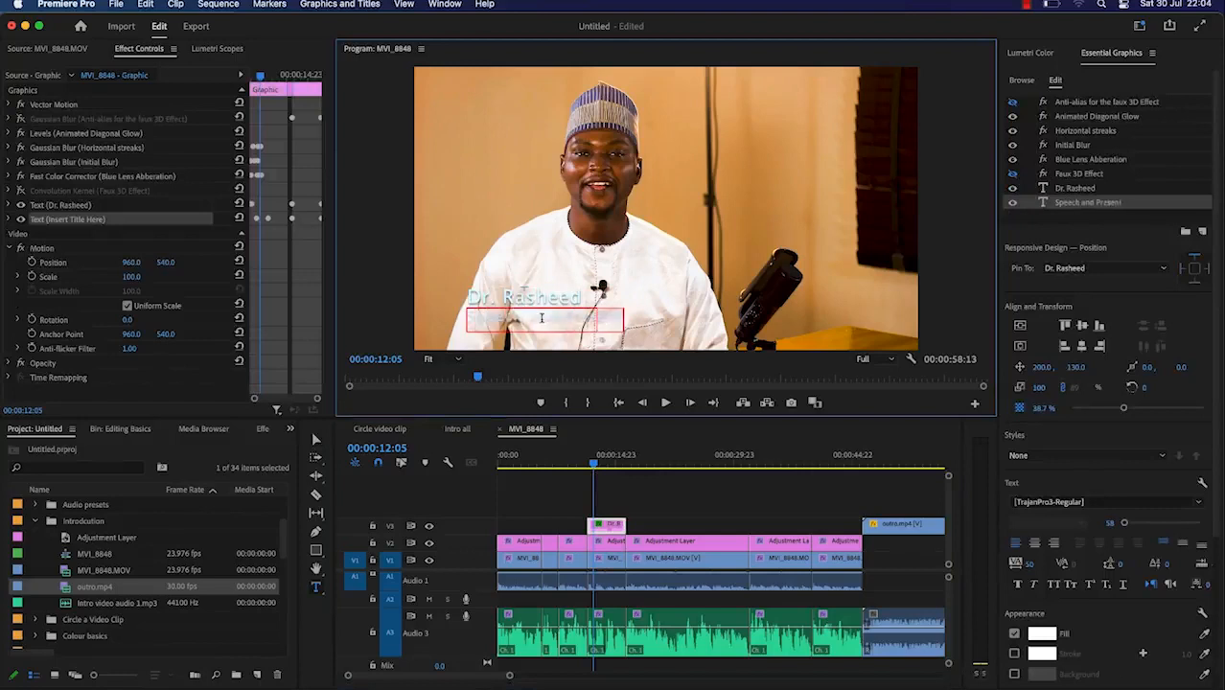
pyautogui.write('n Coach')
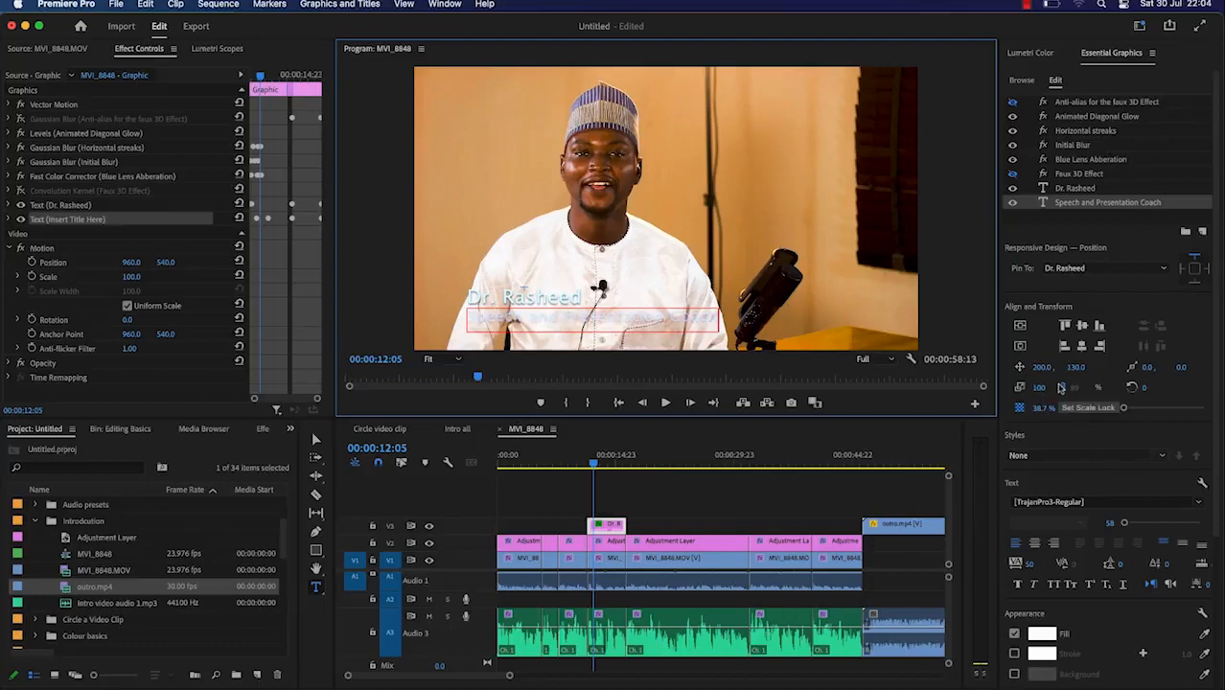
# Step: Change the fill of the "Speech and Presentation Coach" line to a very dark blue
pyautogui.press('super+a')
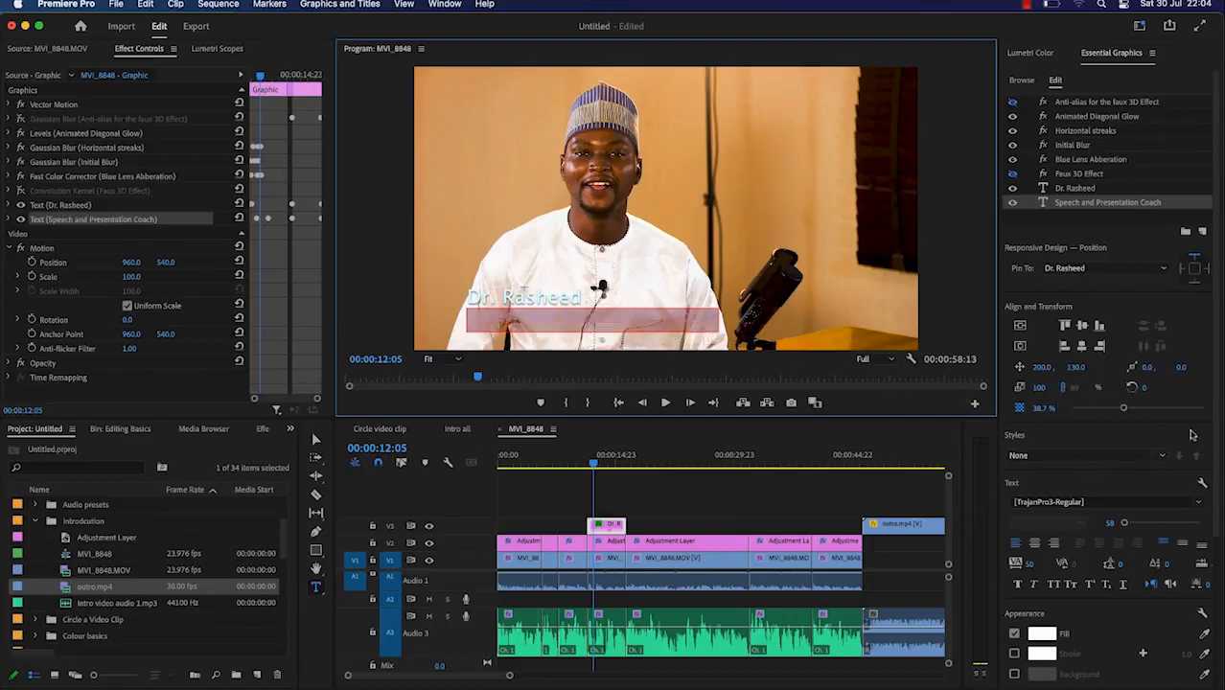
pyautogui.scroll(-2, 1052, 640)
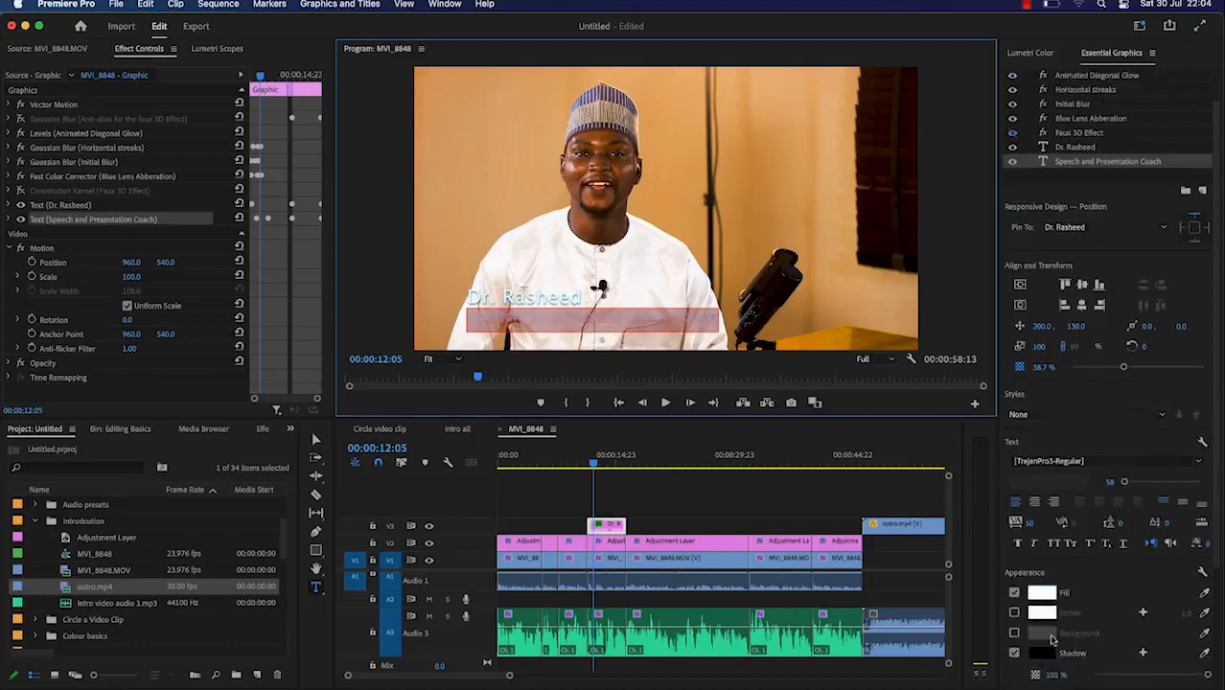
pyautogui.click(1045, 539)
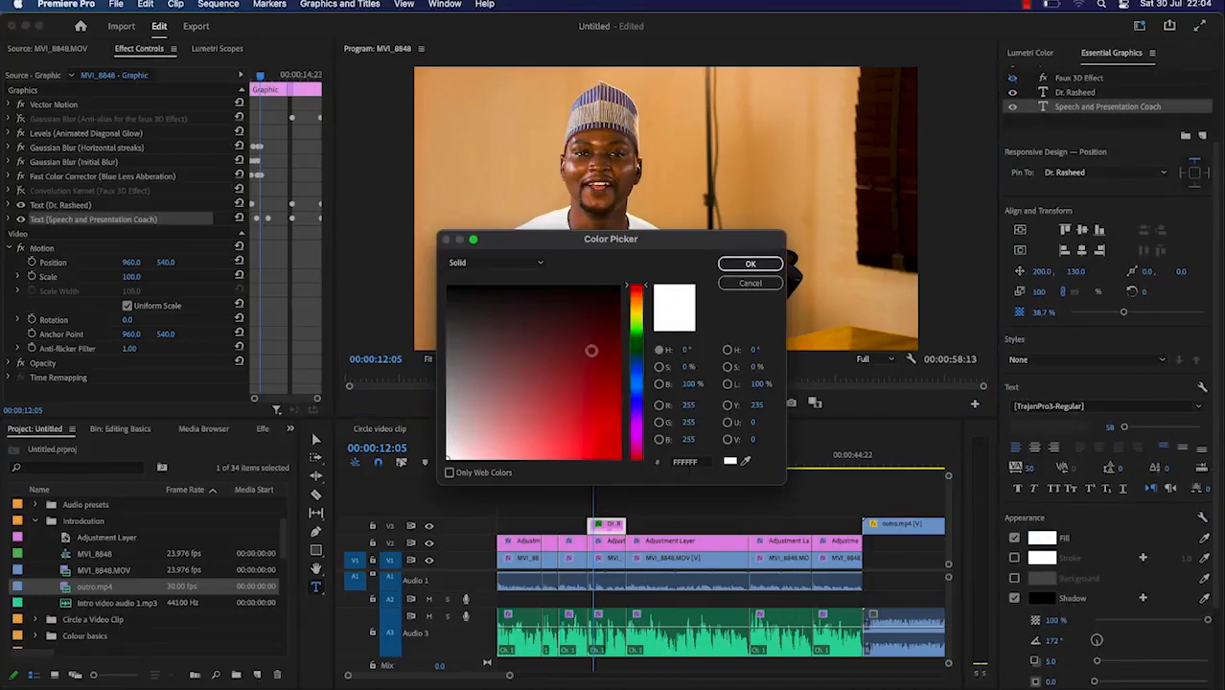
pyautogui.click(635, 397)
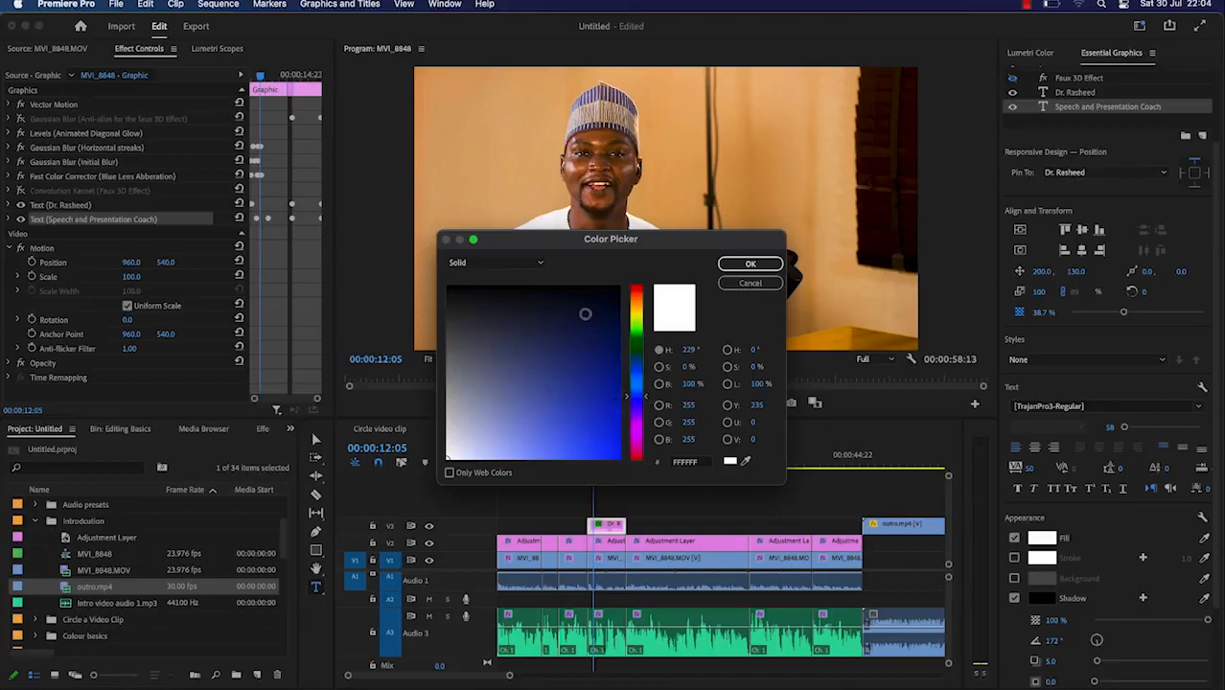
pyautogui.click(585, 314)
pyautogui.click(751, 263)
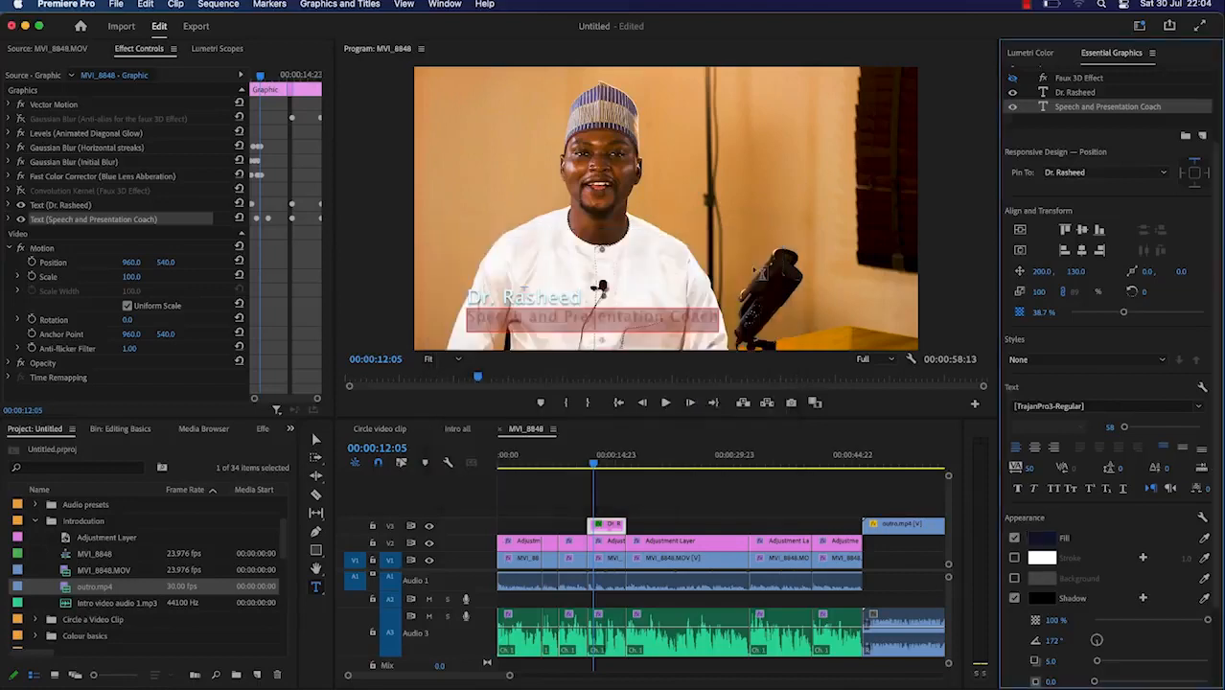
pyautogui.click(659, 294)
pyautogui.click(660, 294)
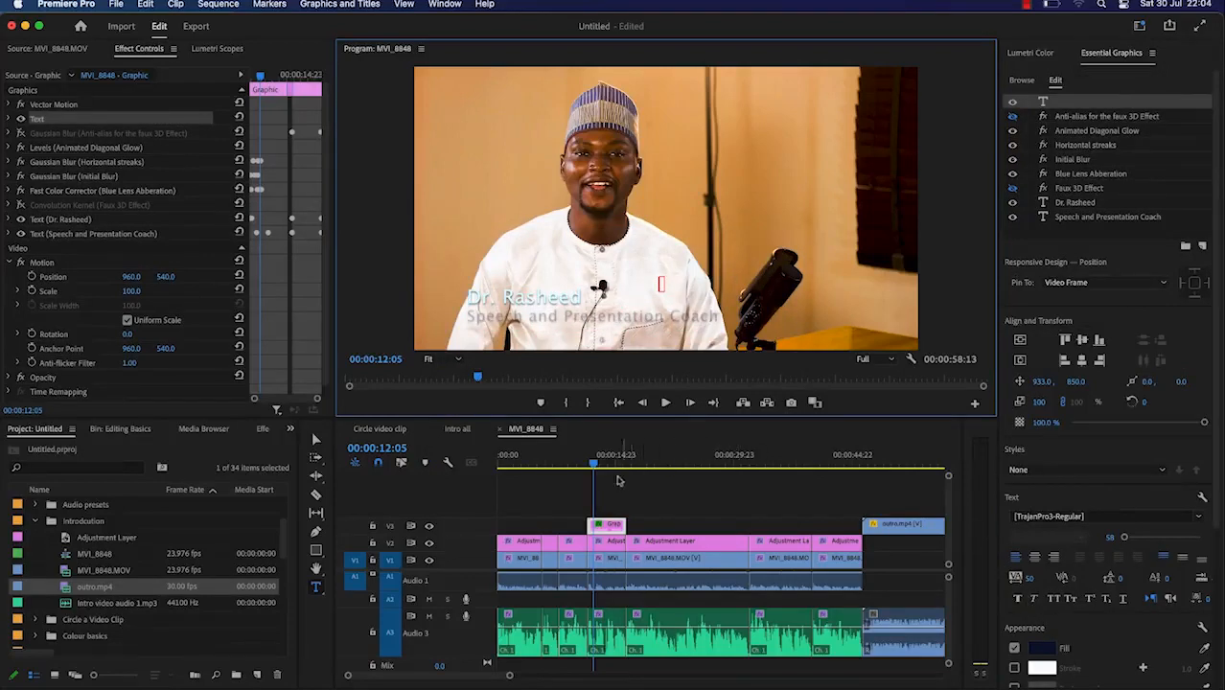
# Step: Move to 00:00:13:21 and set the fill of the lower third's name line to dark blue 040720
pyautogui.moveTo(595, 465); pyautogui.dragTo(607, 466)
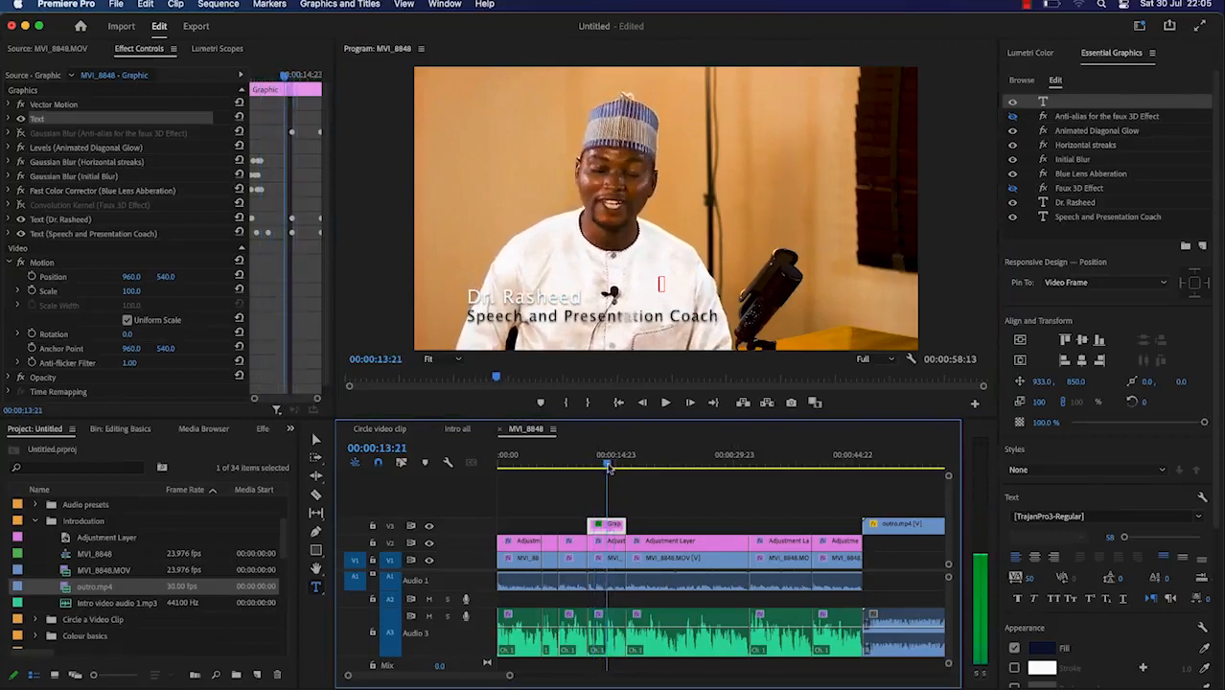
pyautogui.click(567, 295)
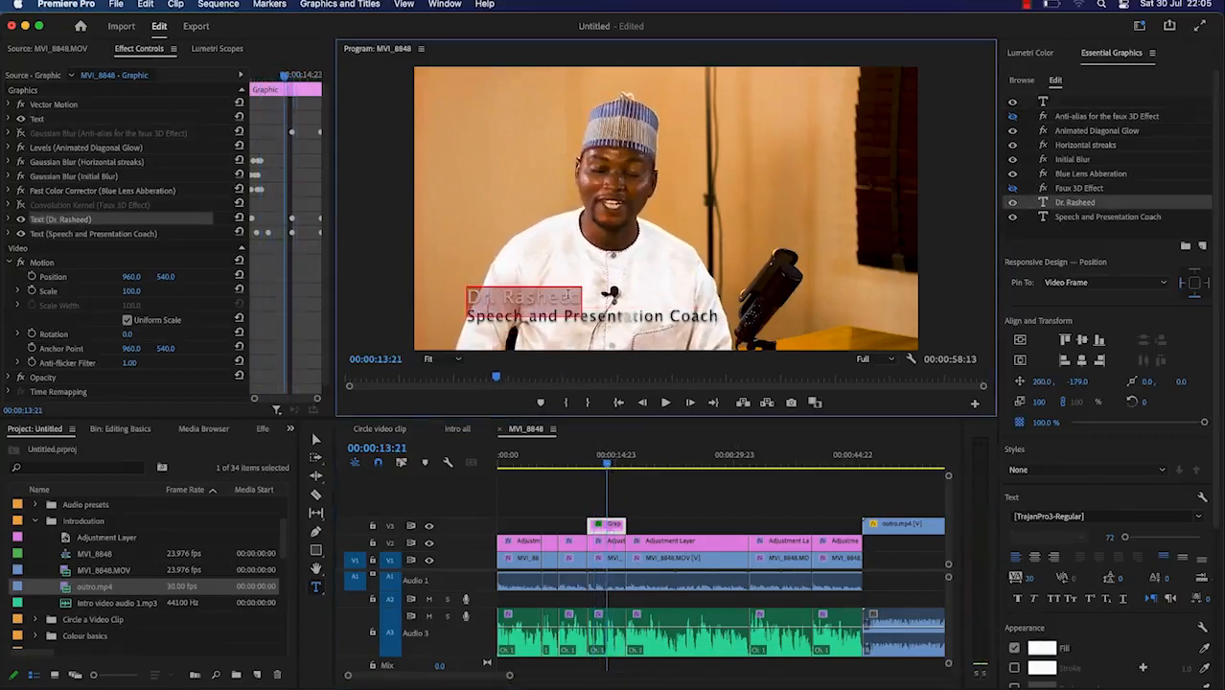
pyautogui.click(1041, 648)
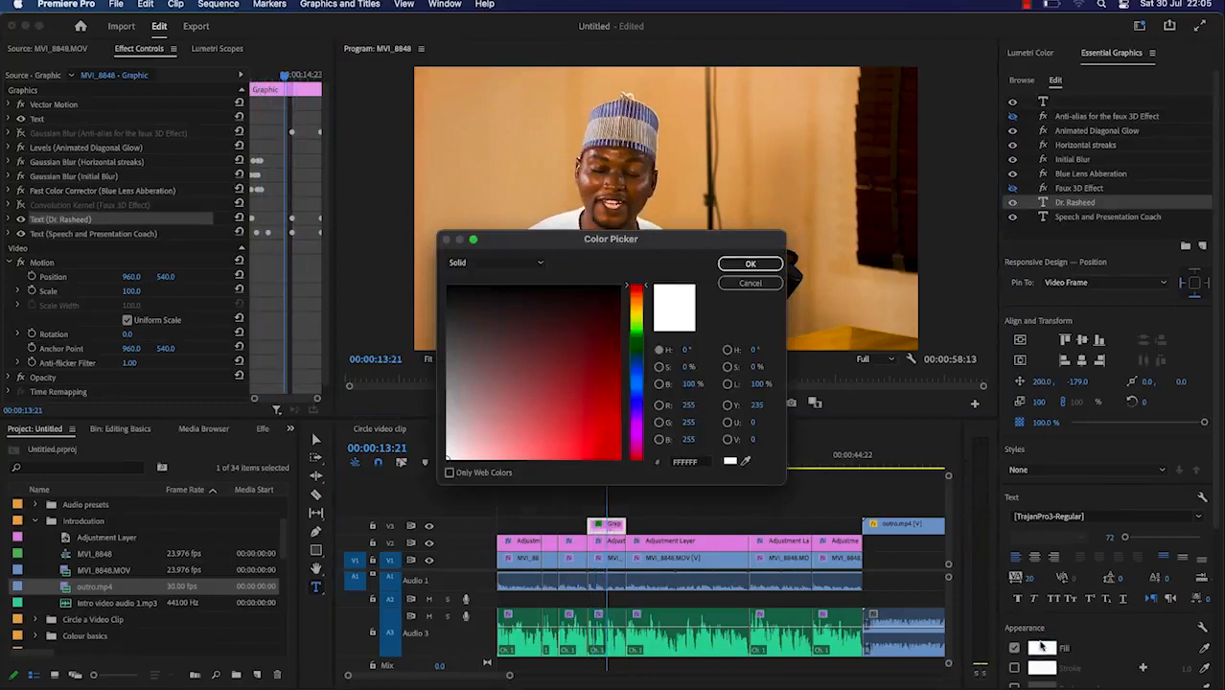
pyautogui.click(633, 402)
pyautogui.click(596, 306)
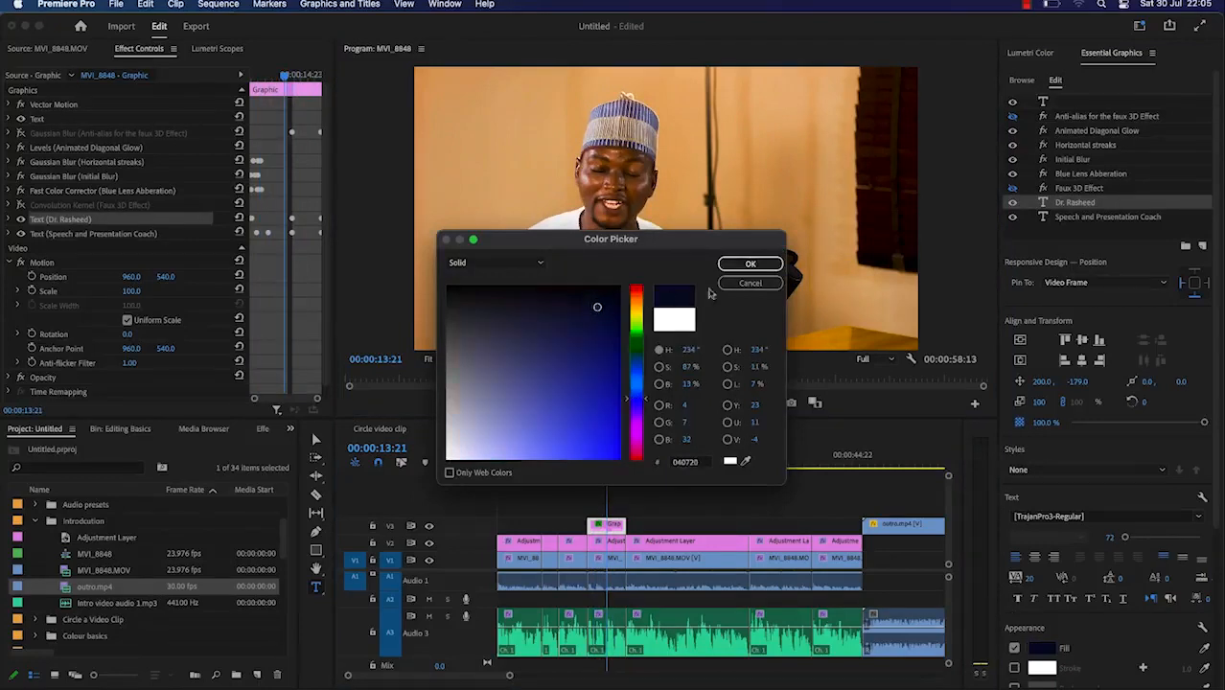
pyautogui.click(750, 263)
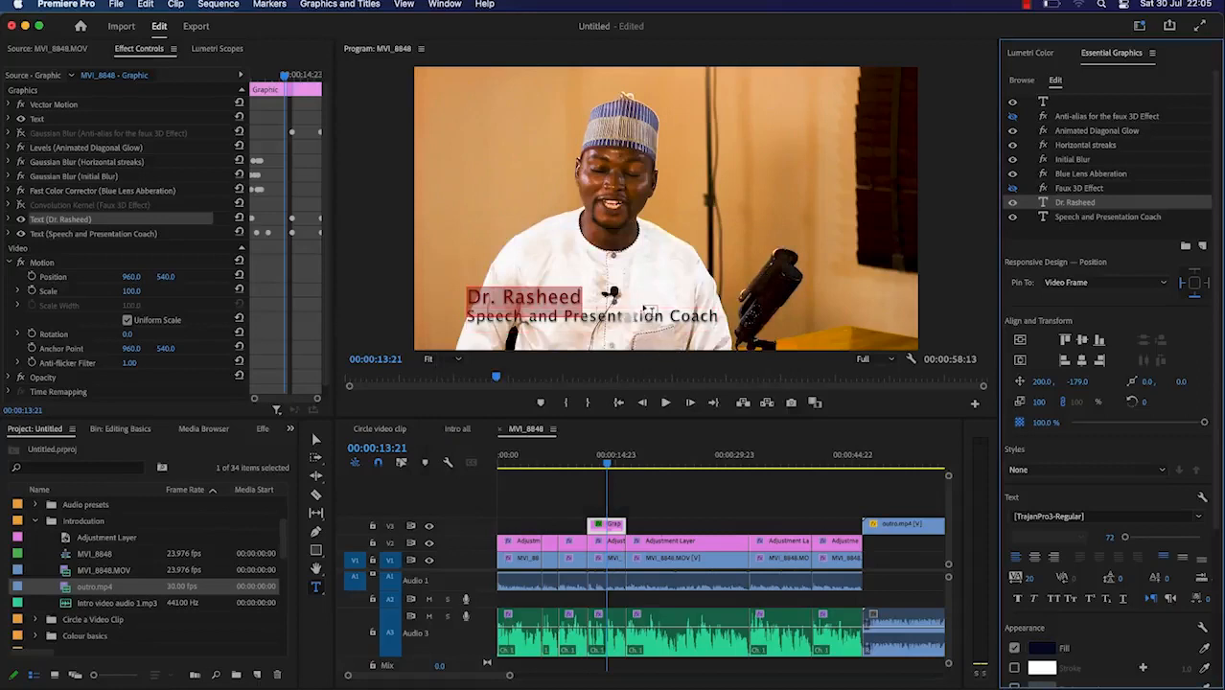
pyautogui.click(699, 278)
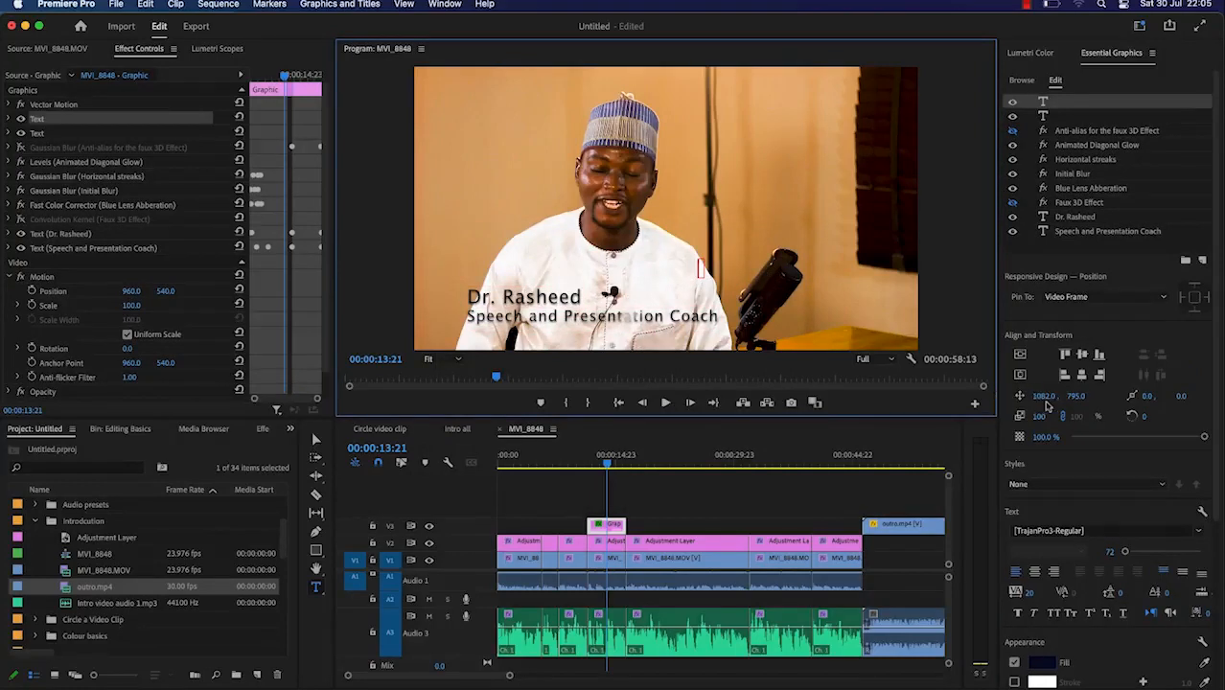
# Step: Select the lower third's name and title lines together and move them horizontally closer to the frame's left edge
pyautogui.click(617, 526)
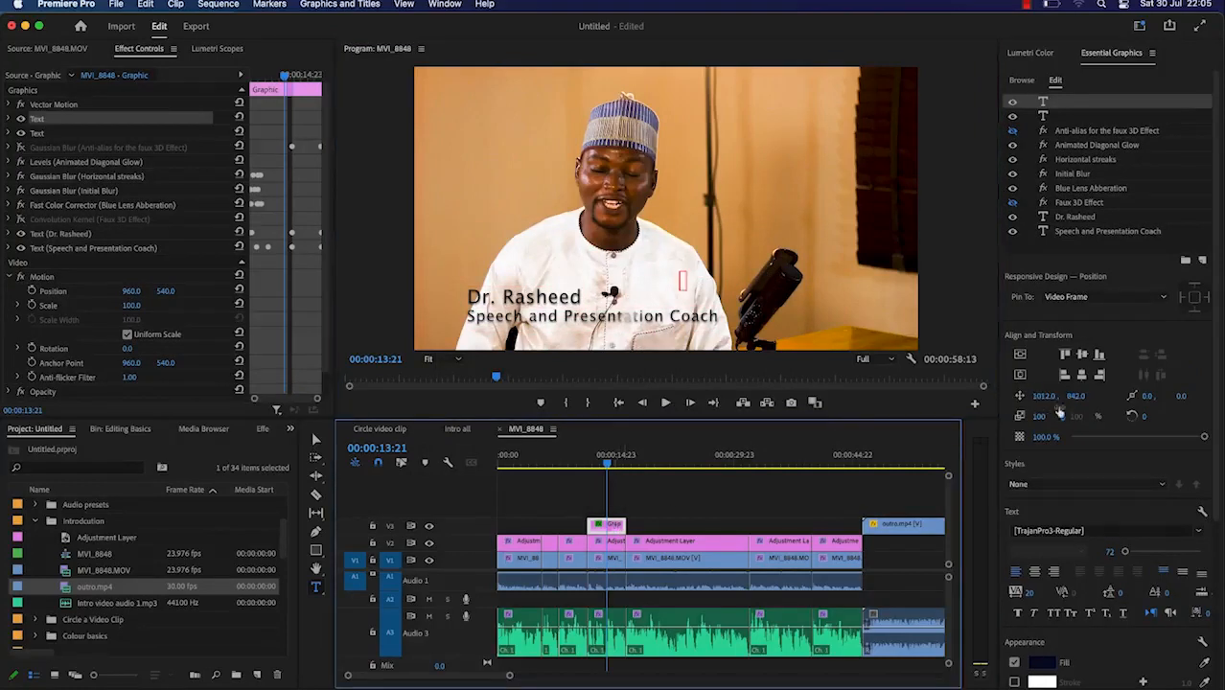
pyautogui.moveTo(1047, 401); pyautogui.dragTo(1013, 400)
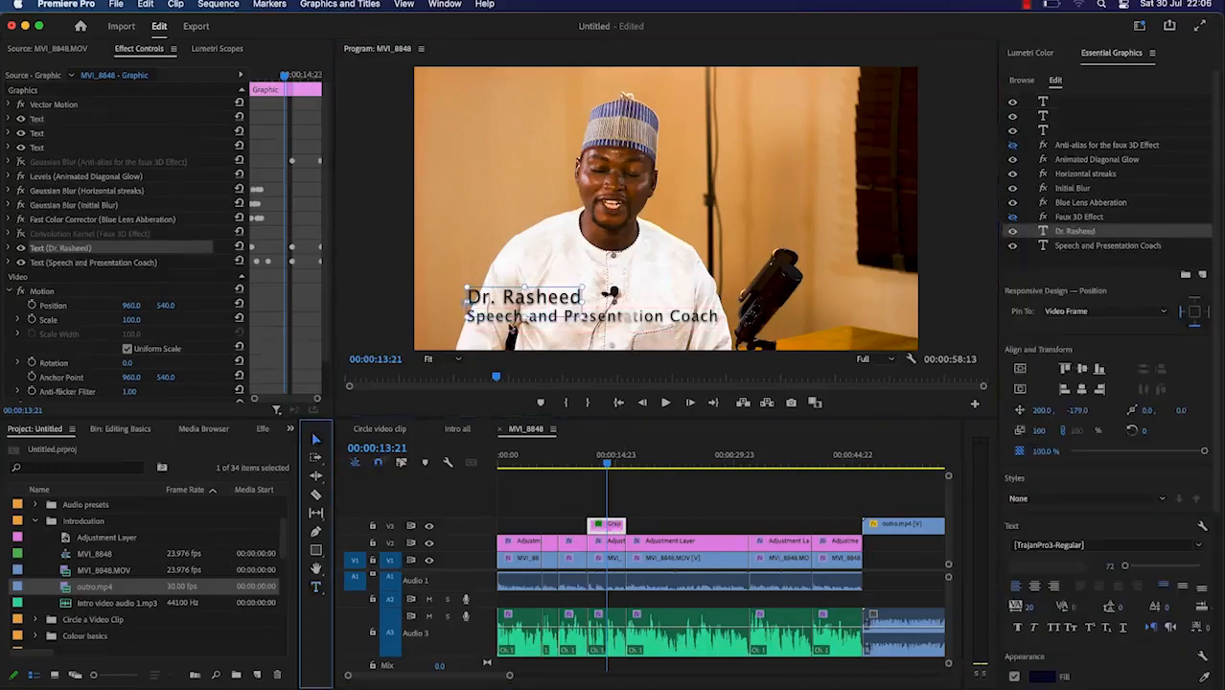
pyautogui.click(514, 317)
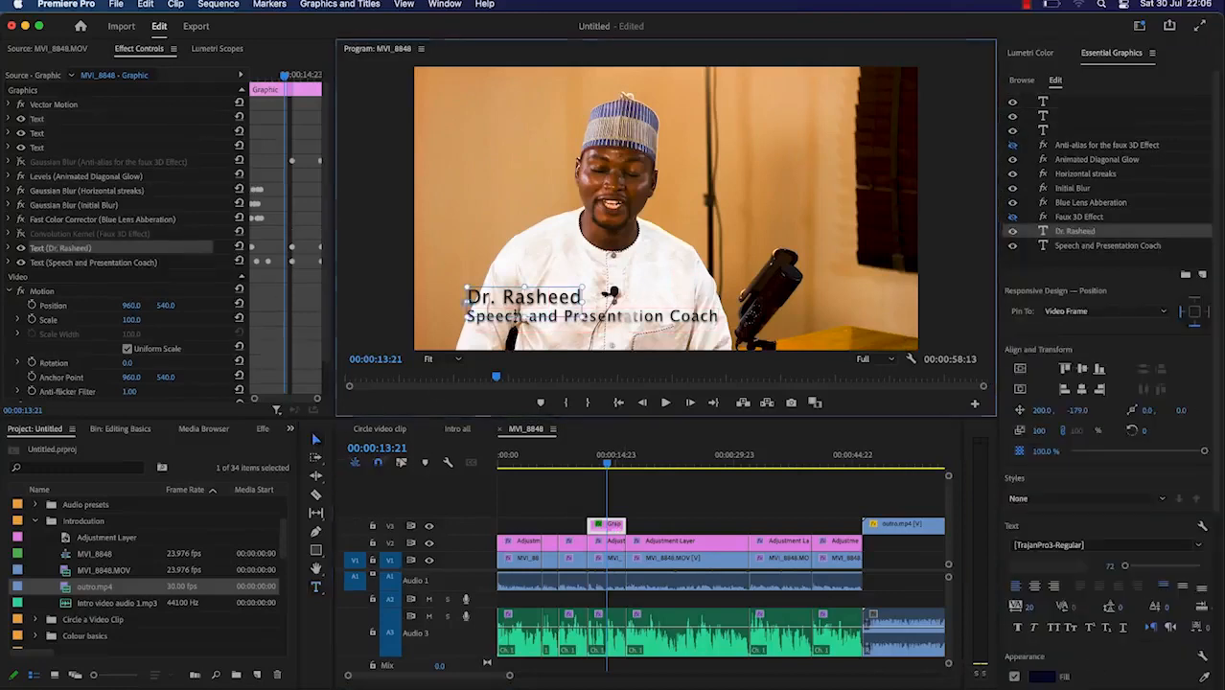
pyautogui.click(541, 325)
pyautogui.keyDown('shift'); pyautogui.click(539, 307); pyautogui.keyUp('shift')
pyautogui.moveTo(540, 307); pyautogui.dragTo(499, 304)
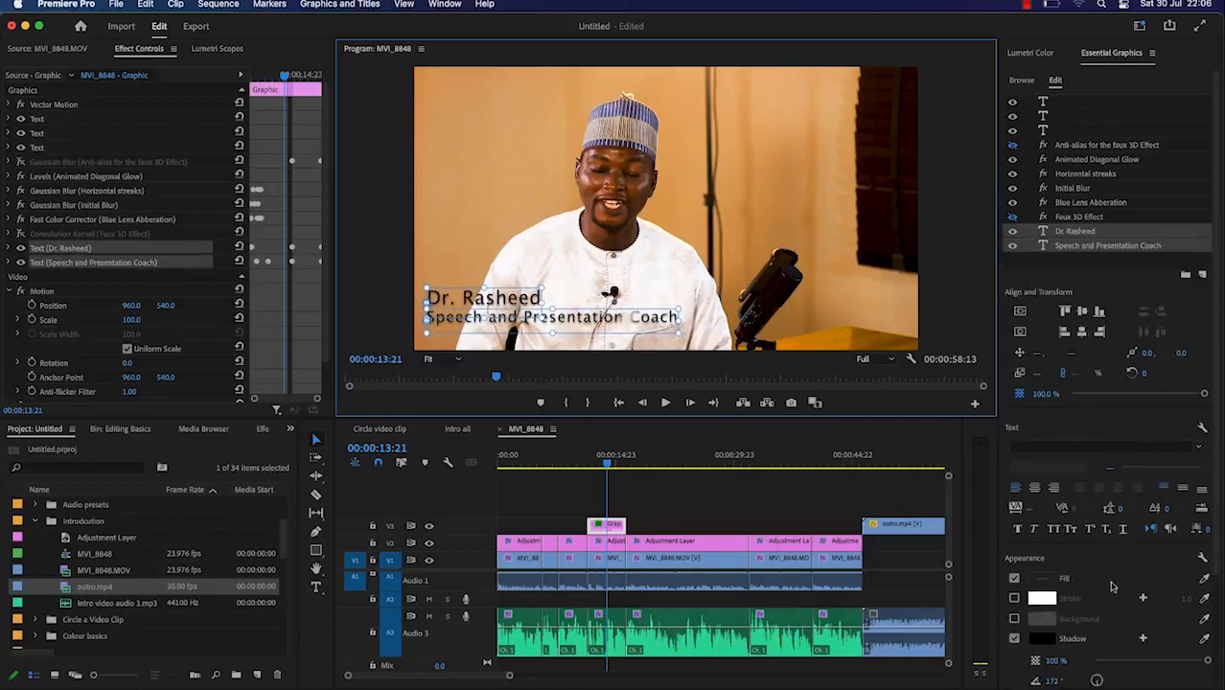
# Step: Enable a background behind both lower-third text lines and set its colour to a very light grey
pyautogui.scroll(-3, 1155, 558)
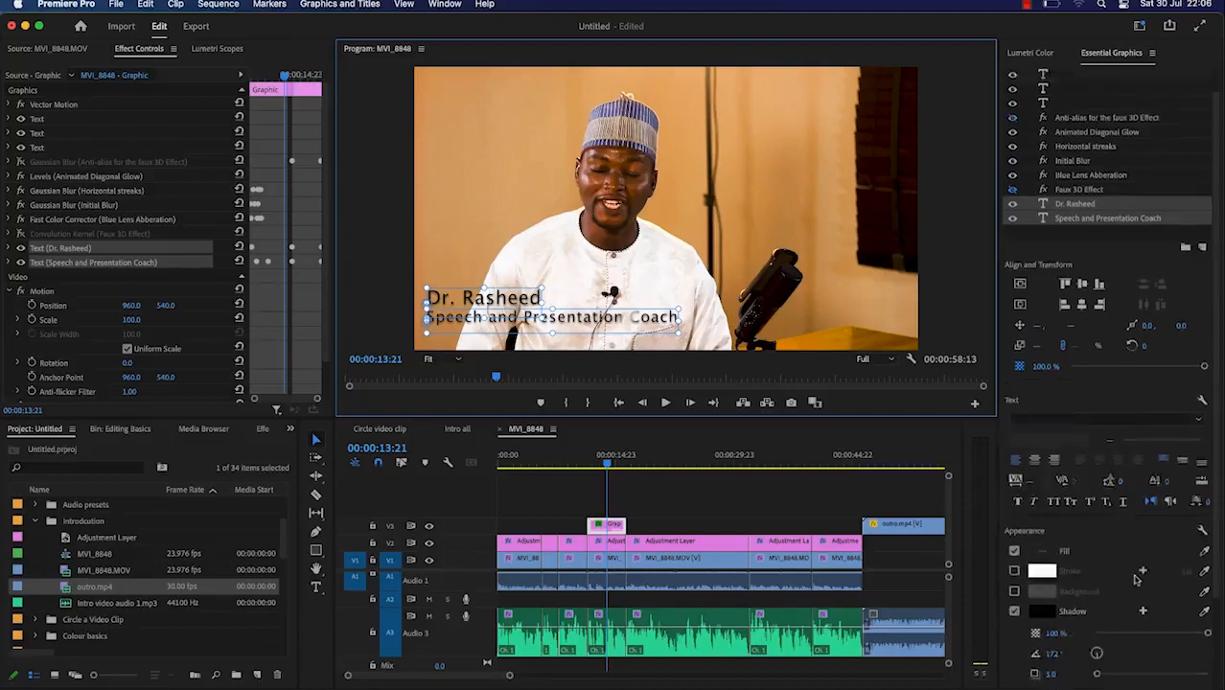
pyautogui.click(1041, 556)
pyautogui.press('Escape')
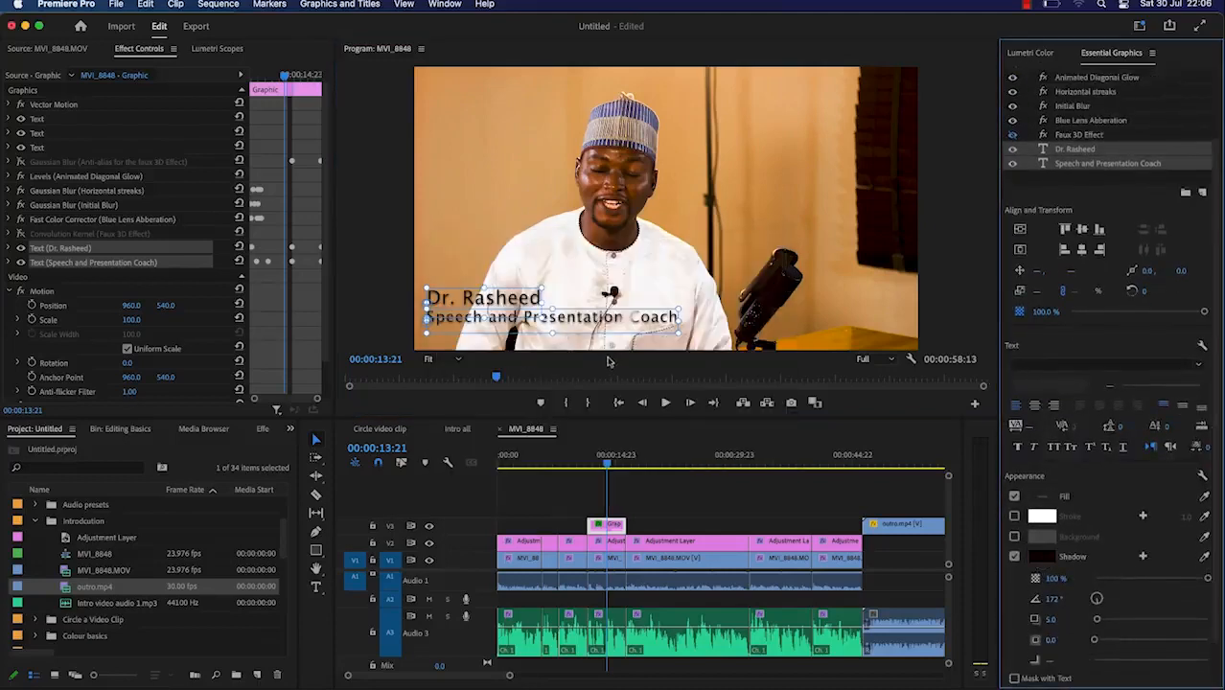
pyautogui.click(1015, 537)
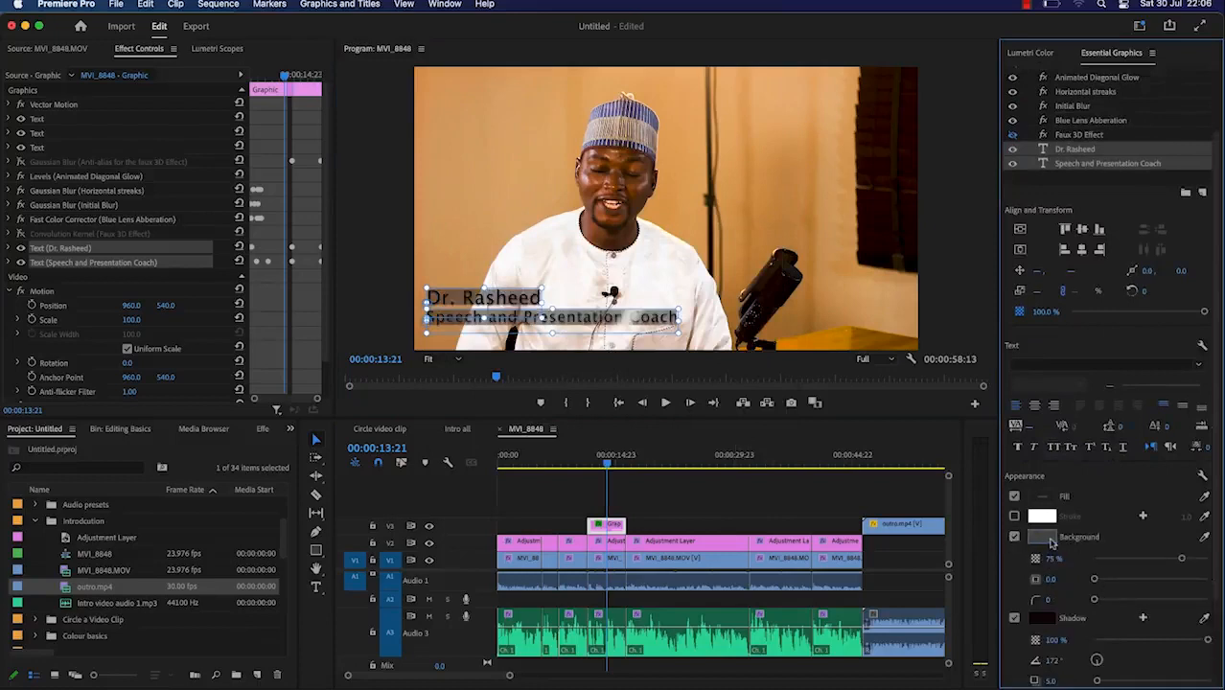
pyautogui.click(1051, 541)
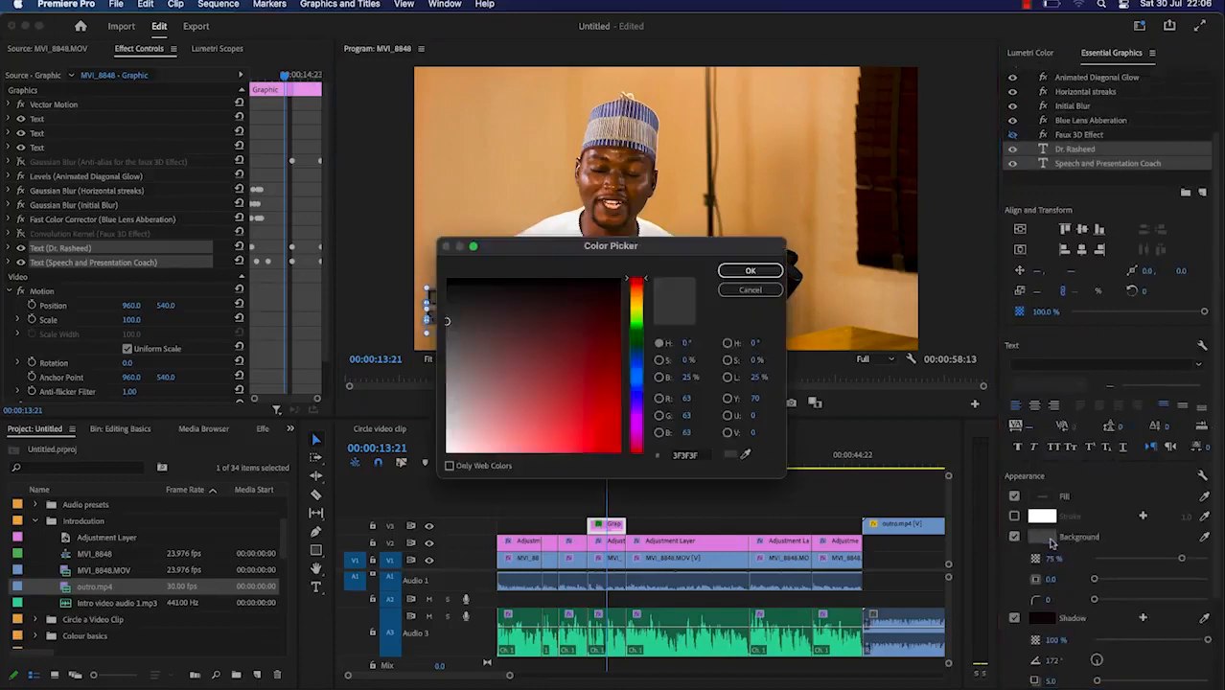
pyautogui.click(638, 368)
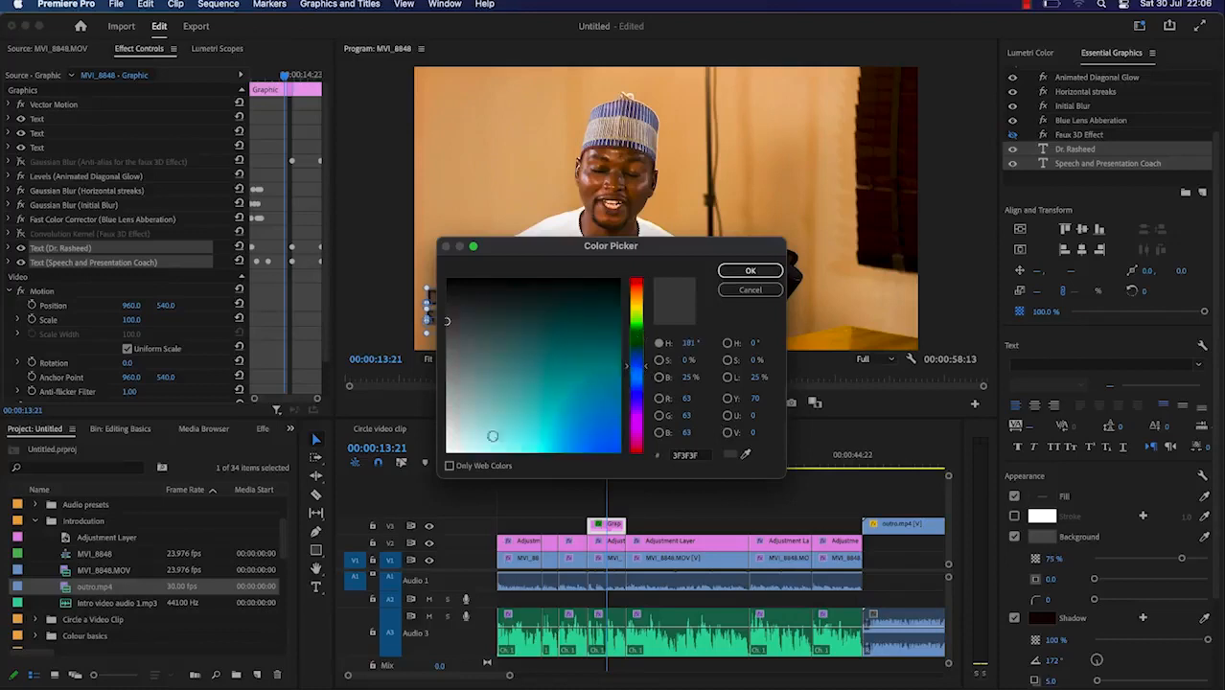
pyautogui.click(451, 449)
pyautogui.click(751, 271)
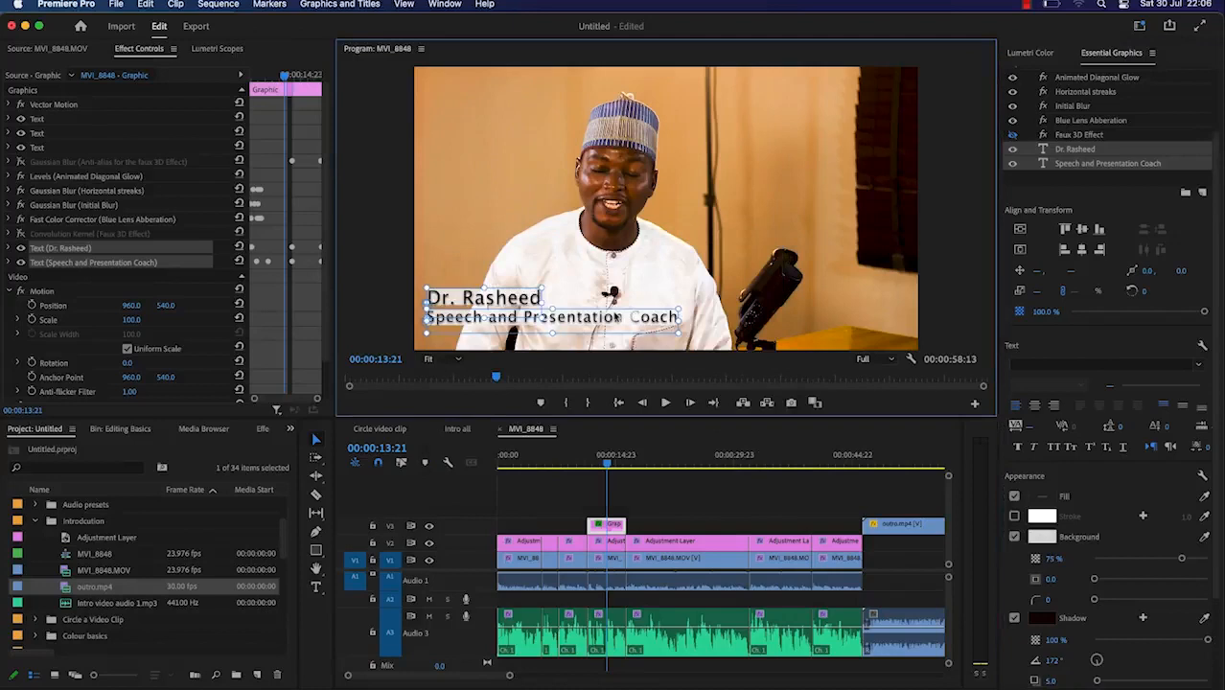
# Step: Play back the lower third from just before it starts until it fades out
pyautogui.moveTo(606, 466); pyautogui.dragTo(582, 466)
pyautogui.press('space')
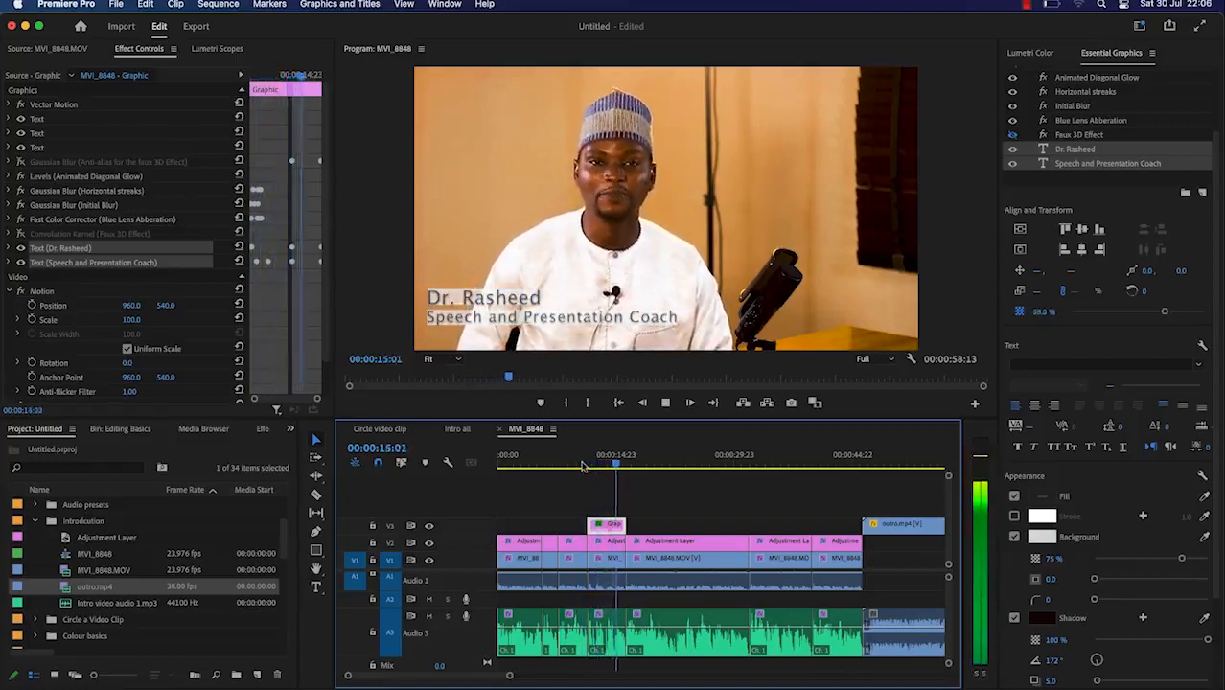
pyautogui.press('space')
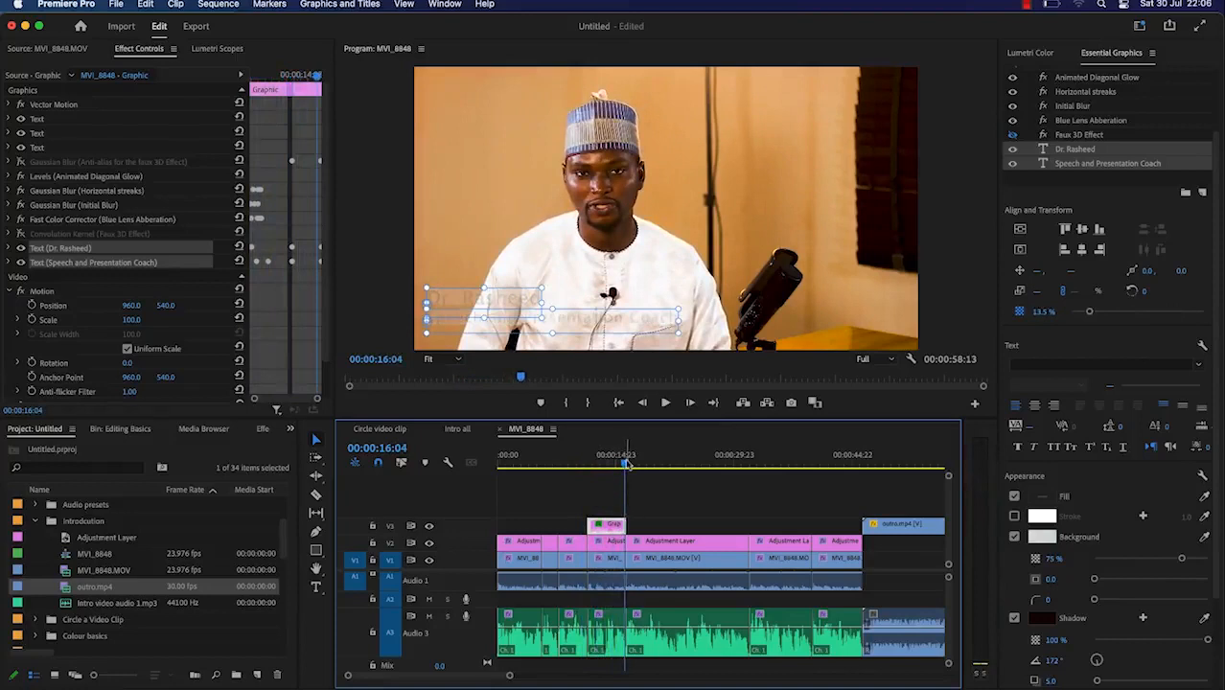
# Step: Shift the lower-third graphic on V3 slightly later so it starts at about 00:00:12:00
pyautogui.moveTo(624, 467); pyautogui.dragTo(575, 465)
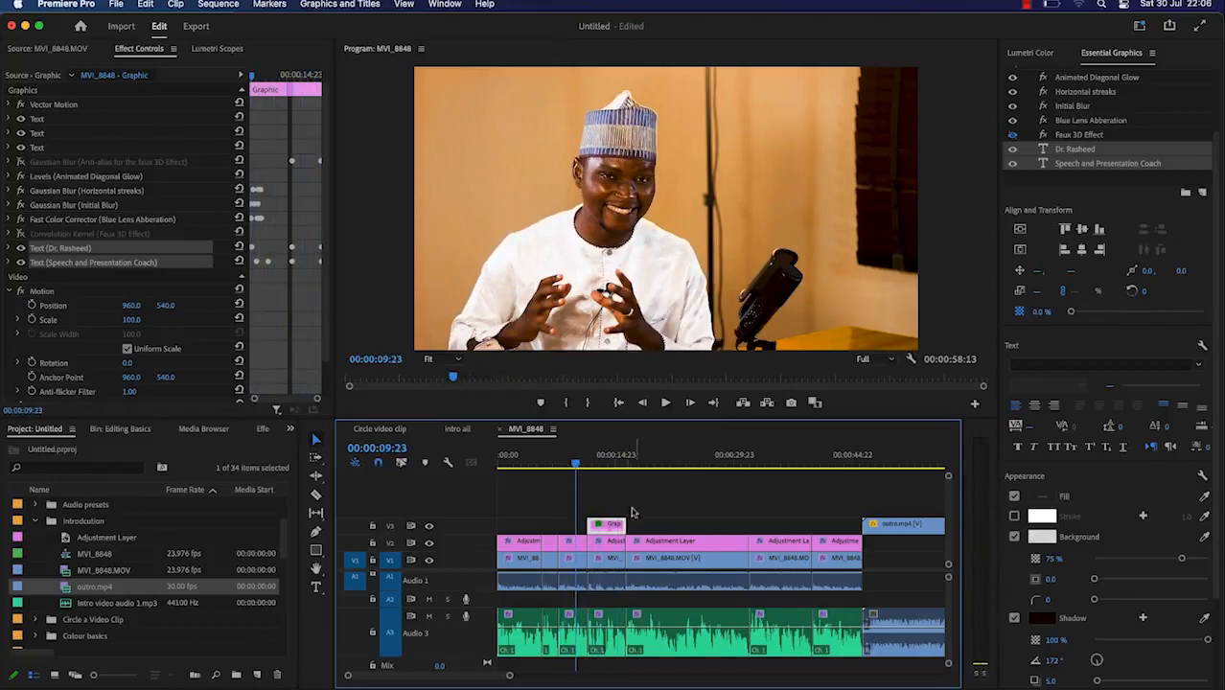
pyautogui.moveTo(611, 529); pyautogui.dragTo(621, 526)
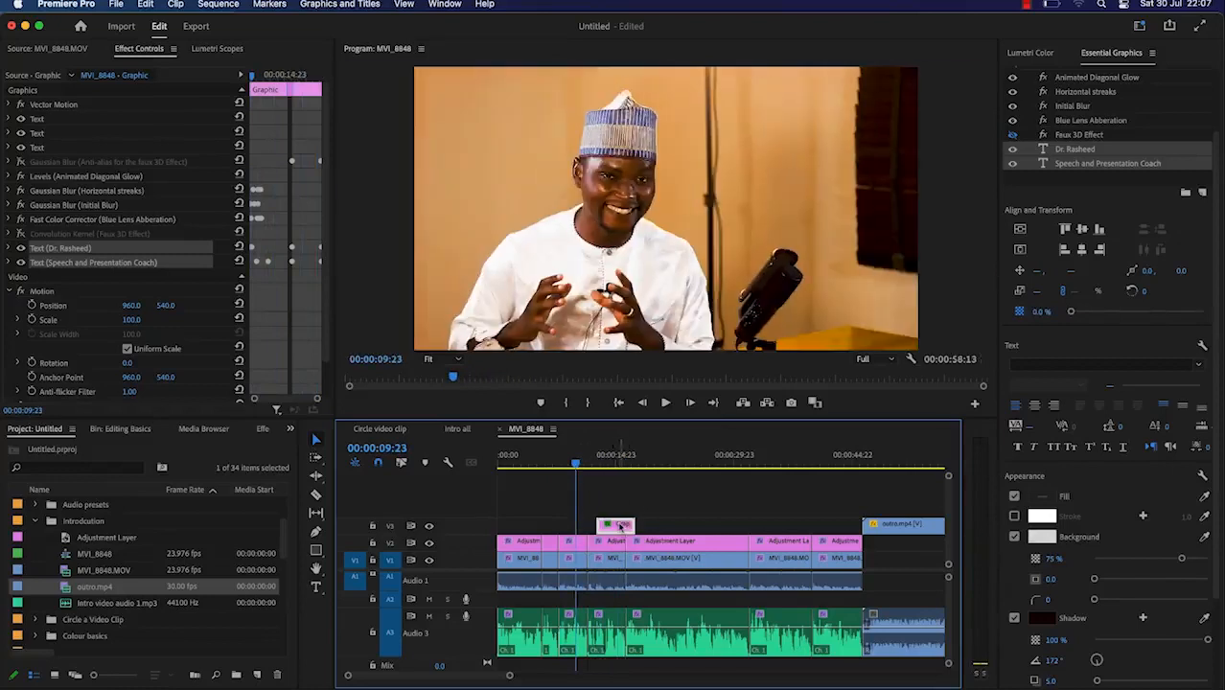
pyautogui.press('=')
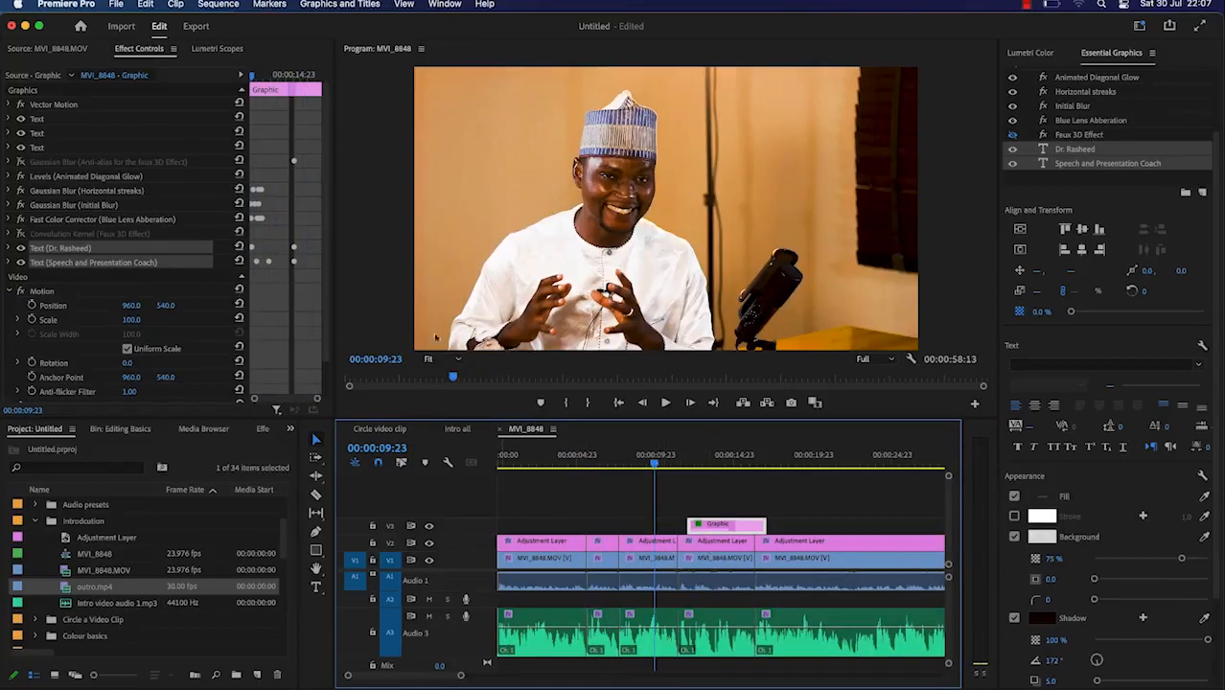
# Step: Apply the Wipe video transition to the V1 cut near 00:00:11:11, just before the lower third
pyautogui.click(261, 430)
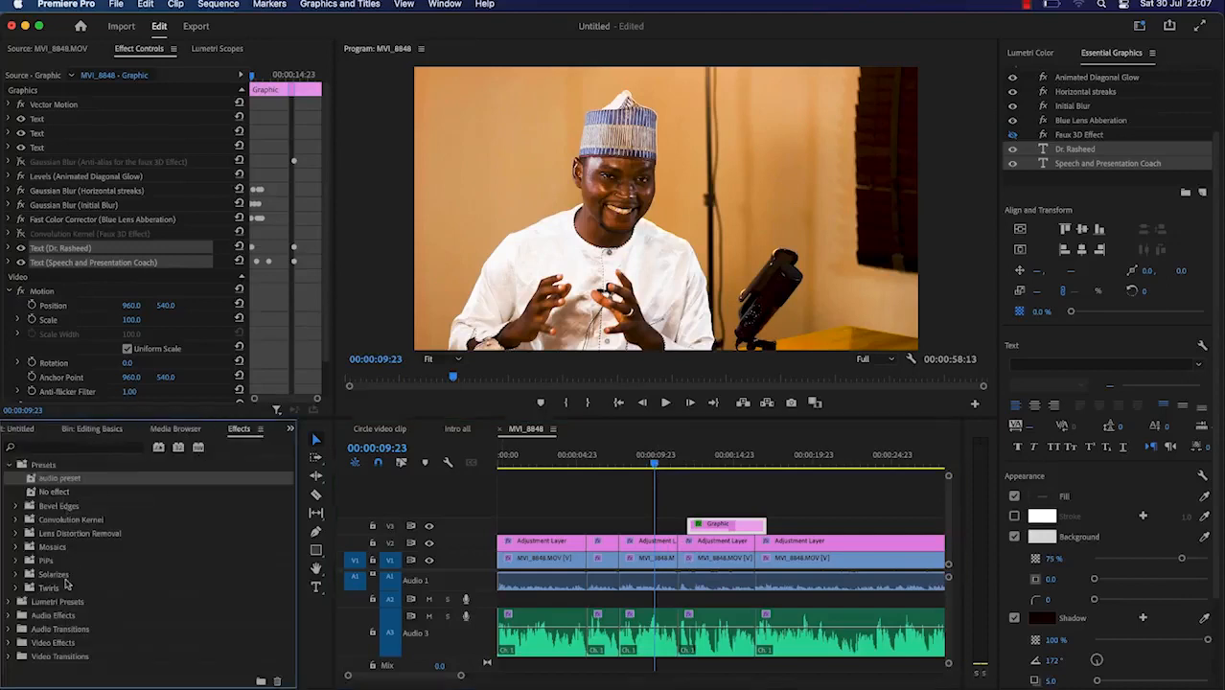
pyautogui.click(13, 645)
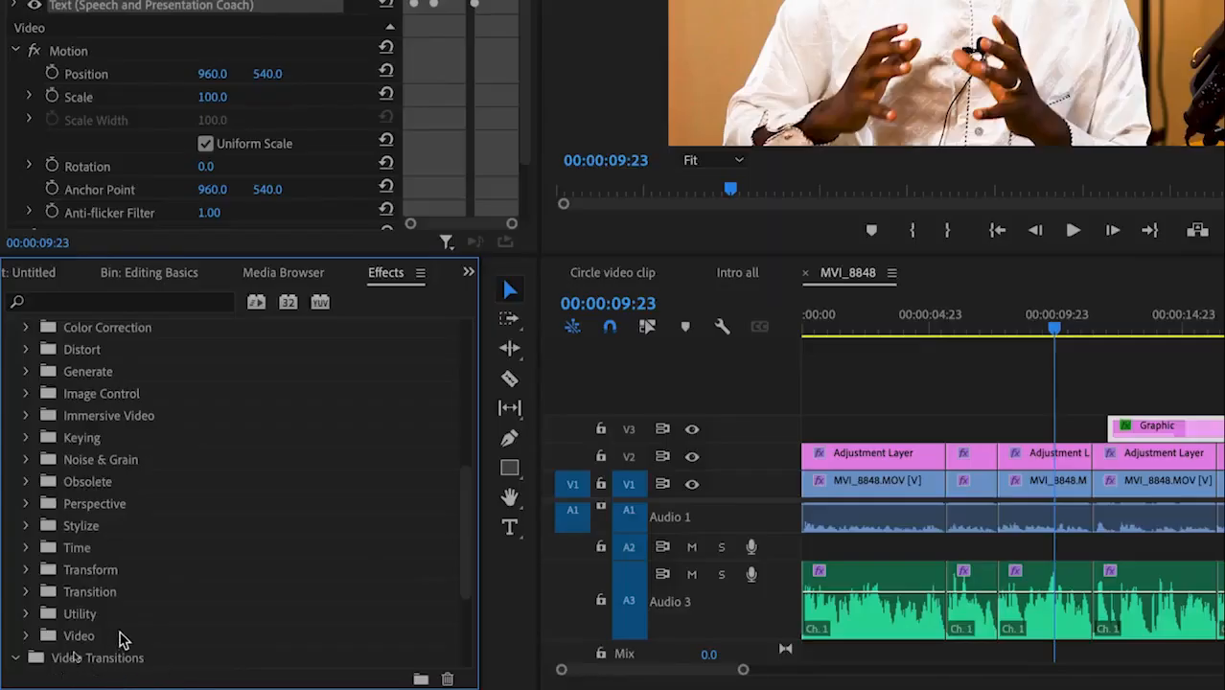
pyautogui.scroll(-4, 123, 641)
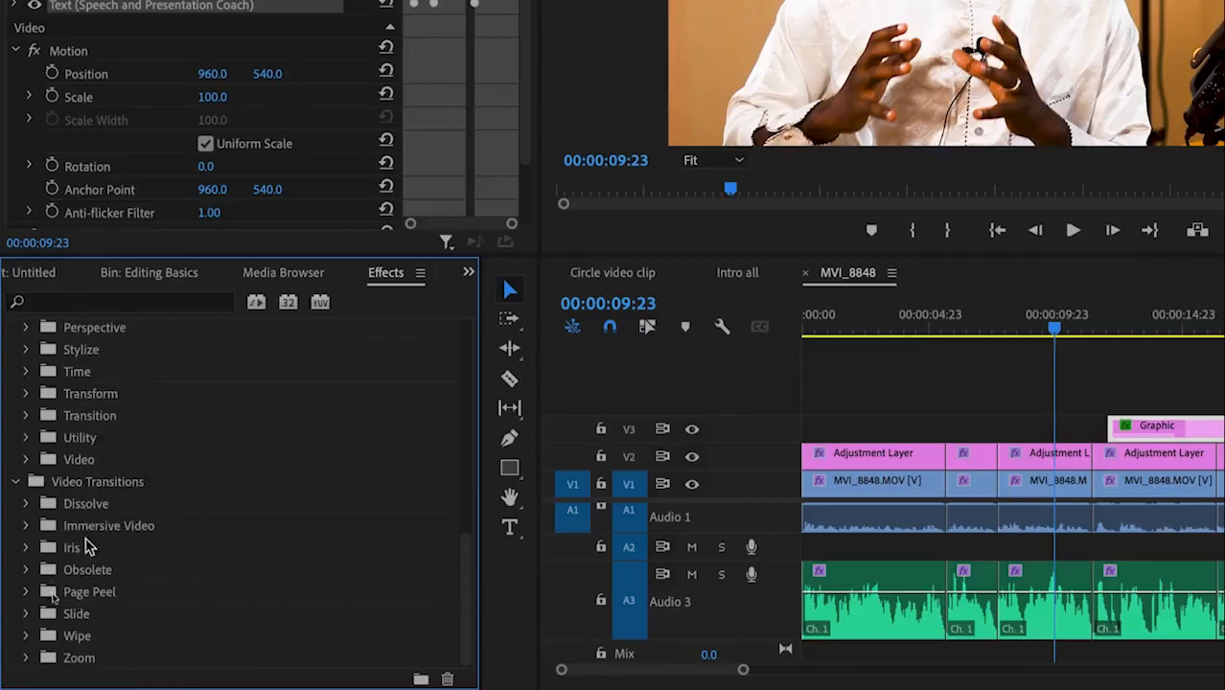
pyautogui.click(25, 637)
pyautogui.scroll(-2, 115, 634)
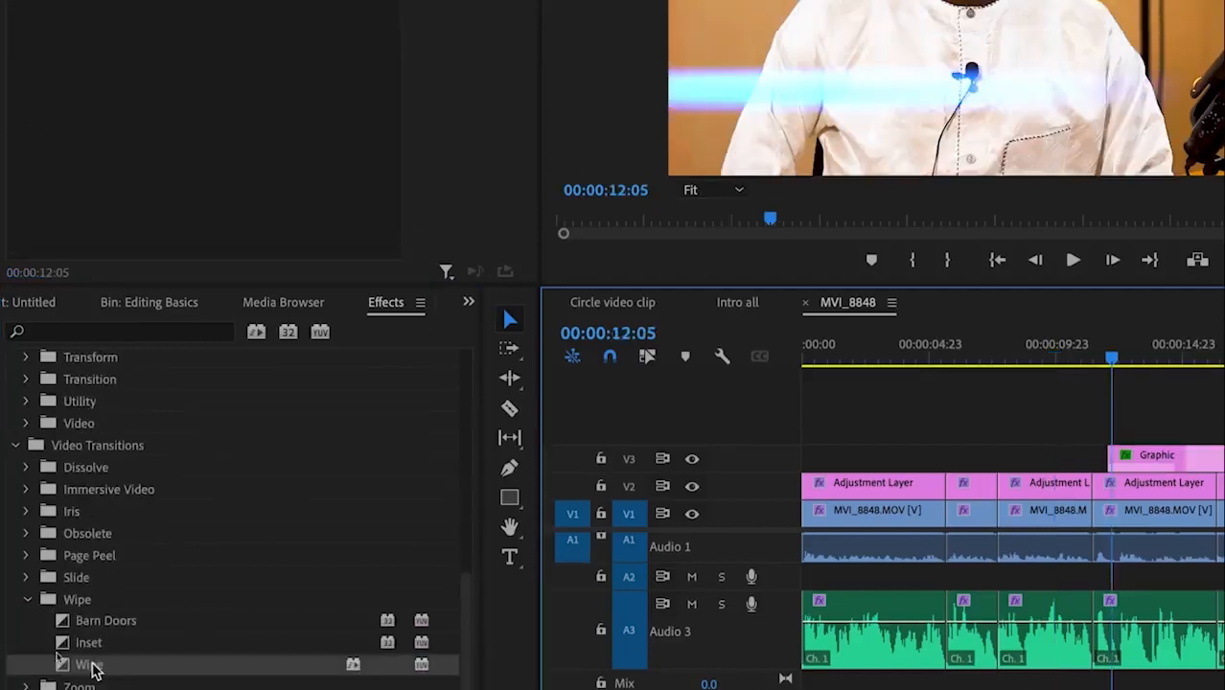
pyautogui.click(93, 671)
pyautogui.moveTo(93, 670); pyautogui.dragTo(1077, 516)
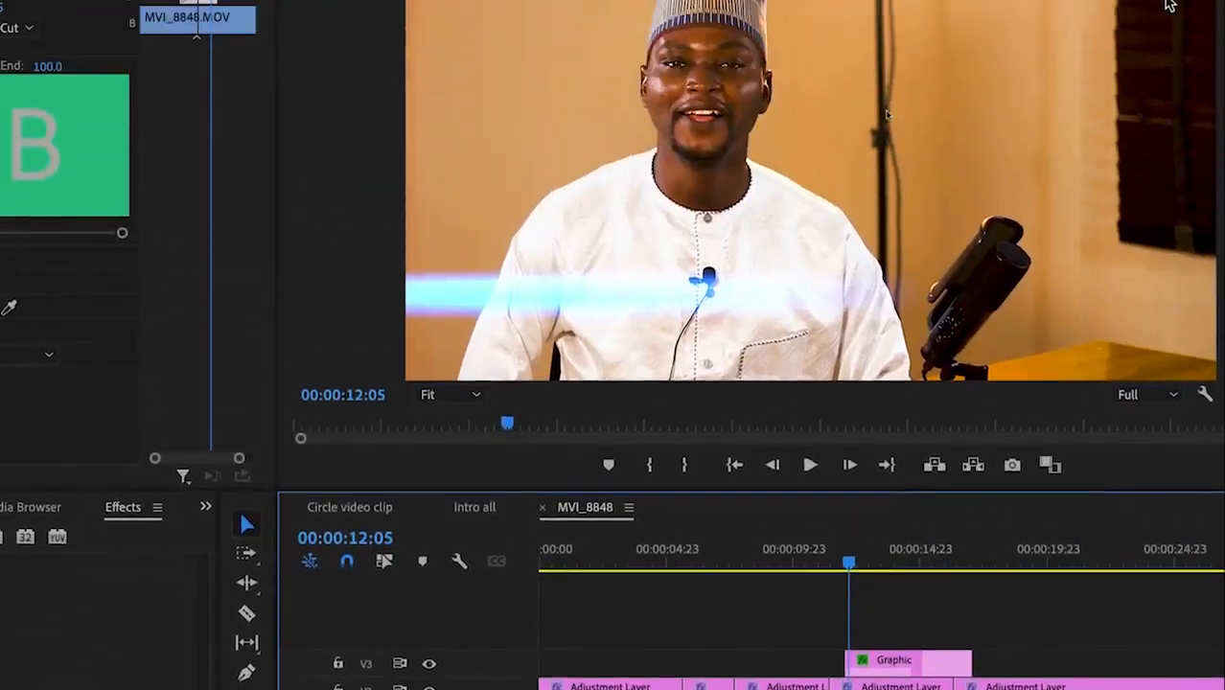
# Step: Play back the Wipe transition from 00:00:09:13
pyautogui.moveTo(851, 571); pyautogui.dragTo(782, 567)
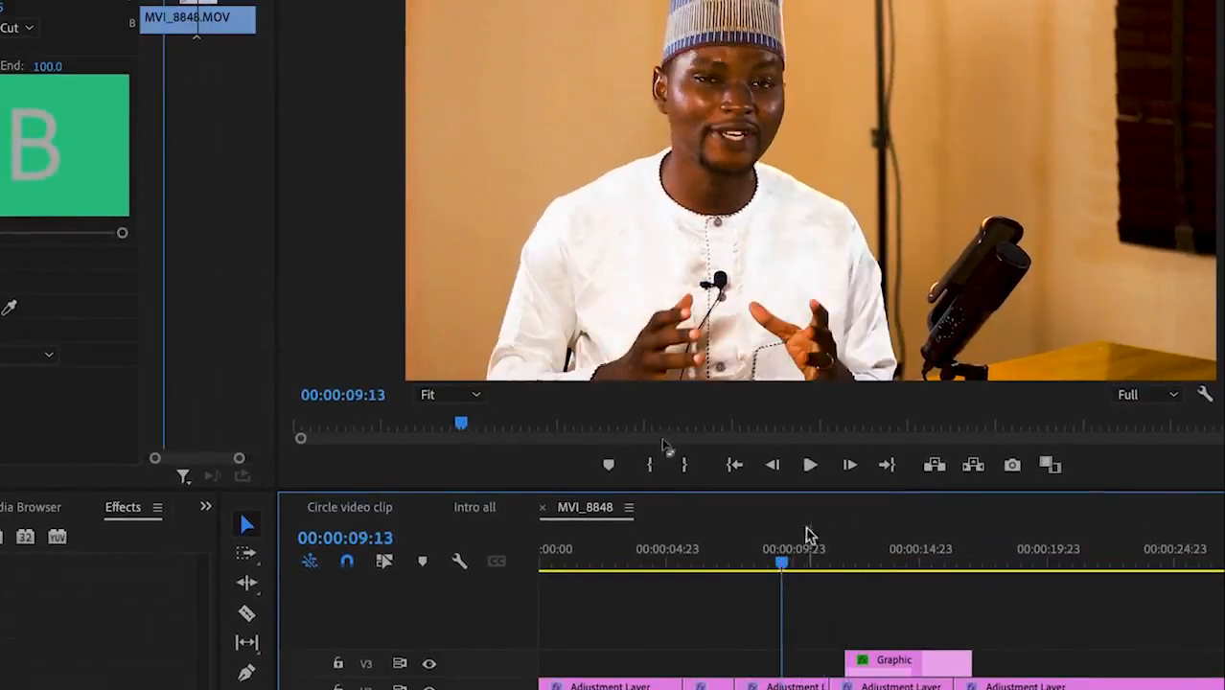
pyautogui.click(808, 465)
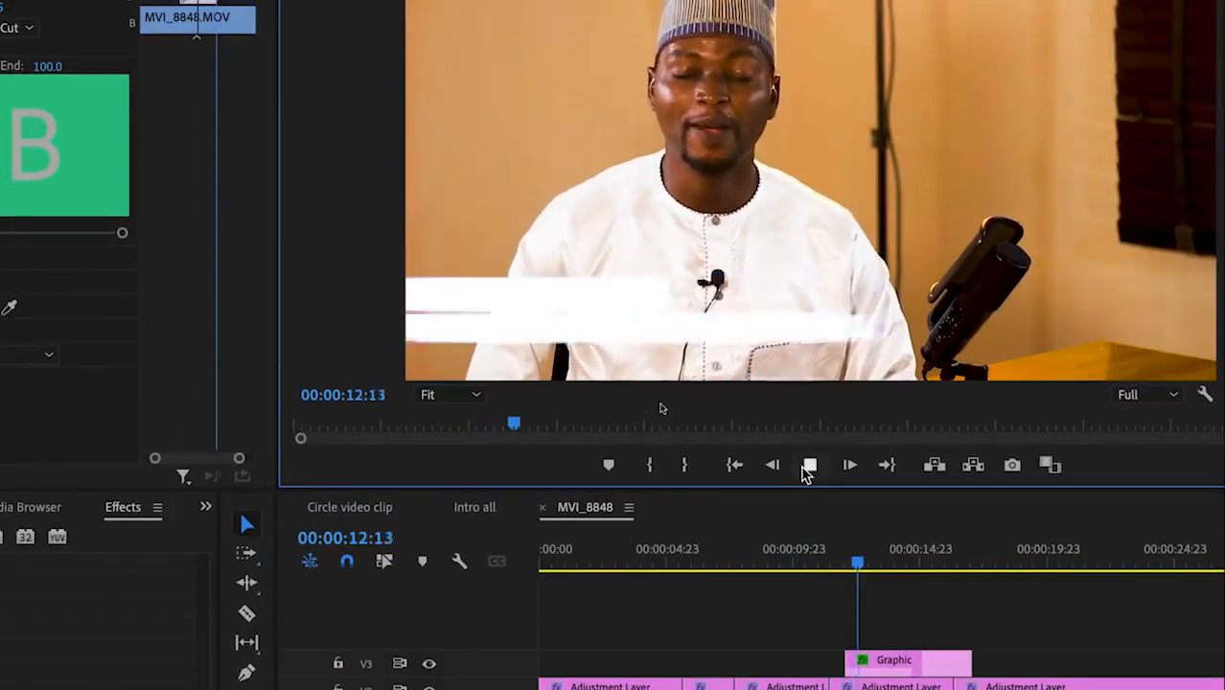
pyautogui.click(809, 465)
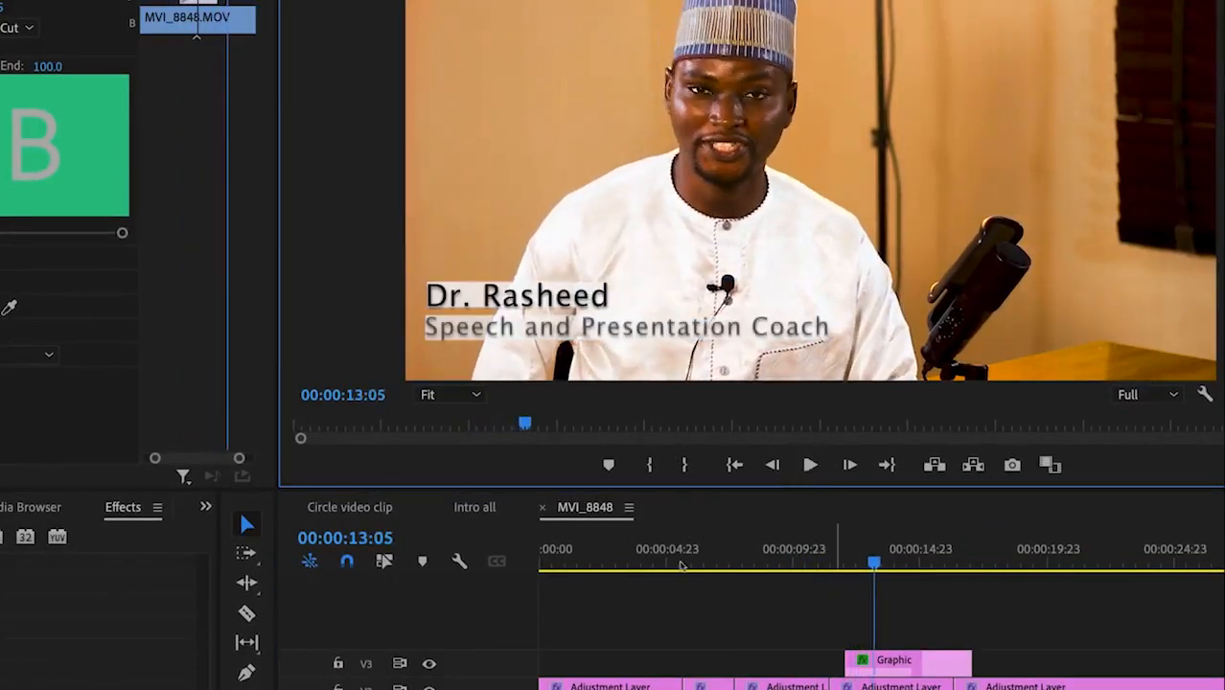
# Step: Replace the Wipe on the V1 cut before the lower third with the Dip to White transition and select it
pyautogui.click(681, 566)
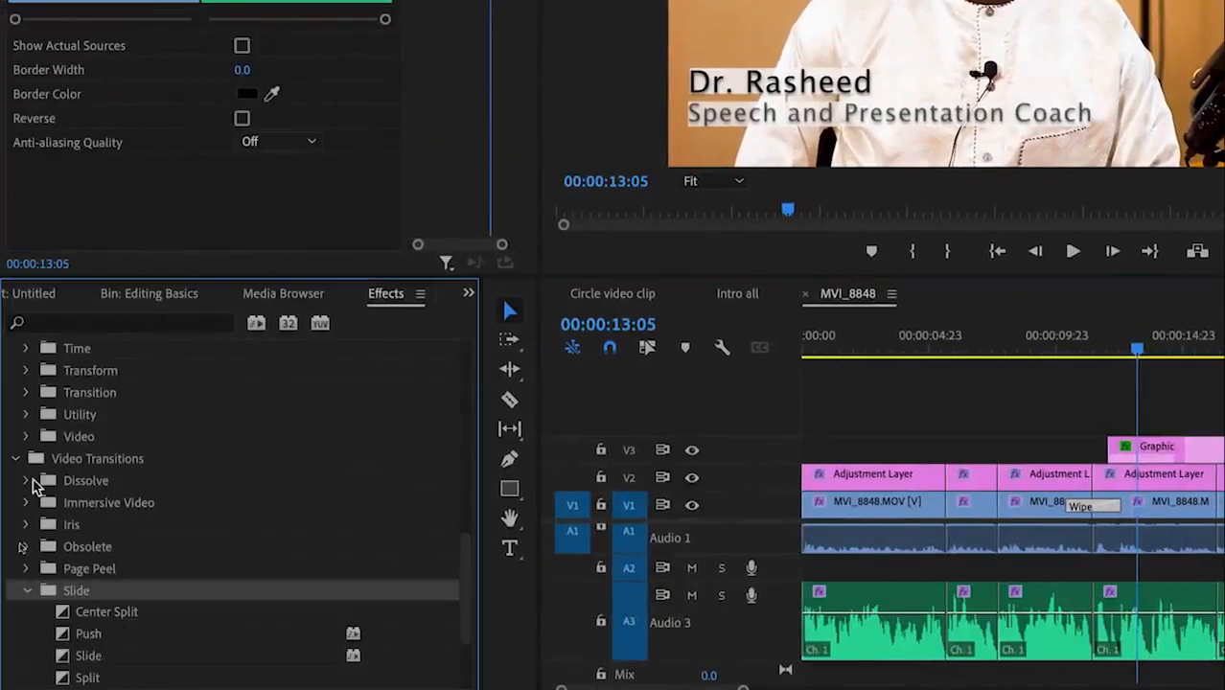
pyautogui.click(29, 481)
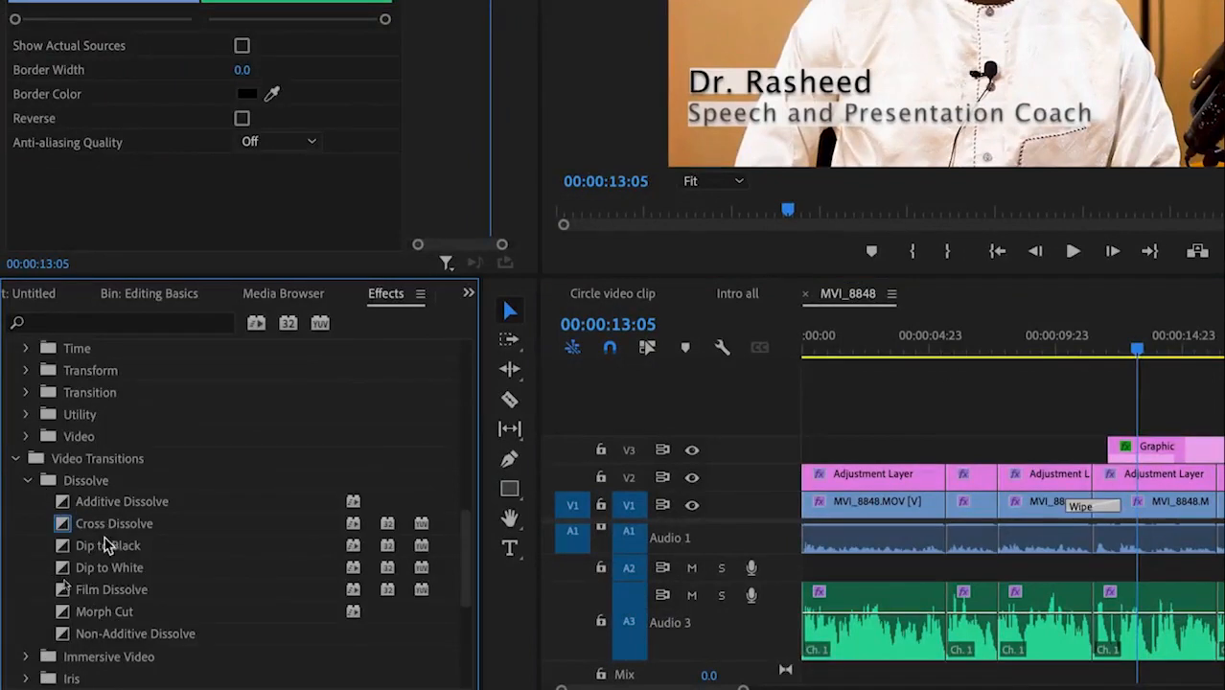
pyautogui.click(113, 568)
pyautogui.moveTo(113, 573); pyautogui.dragTo(1103, 510)
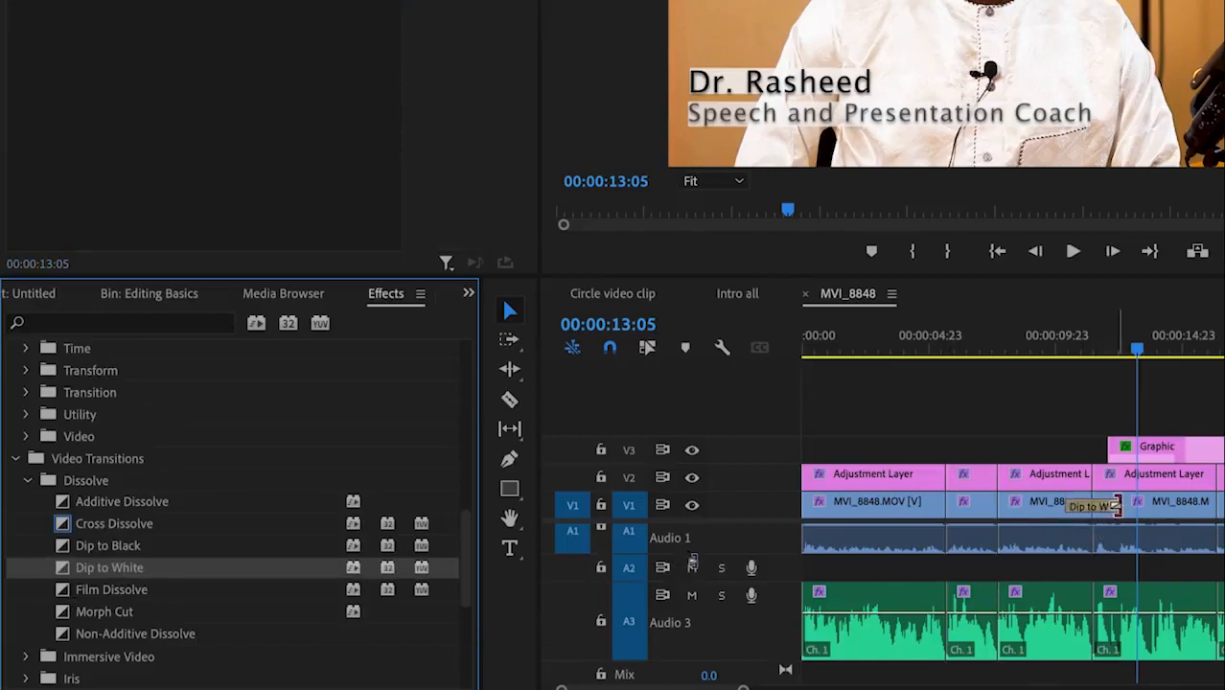
pyautogui.click(1115, 506)
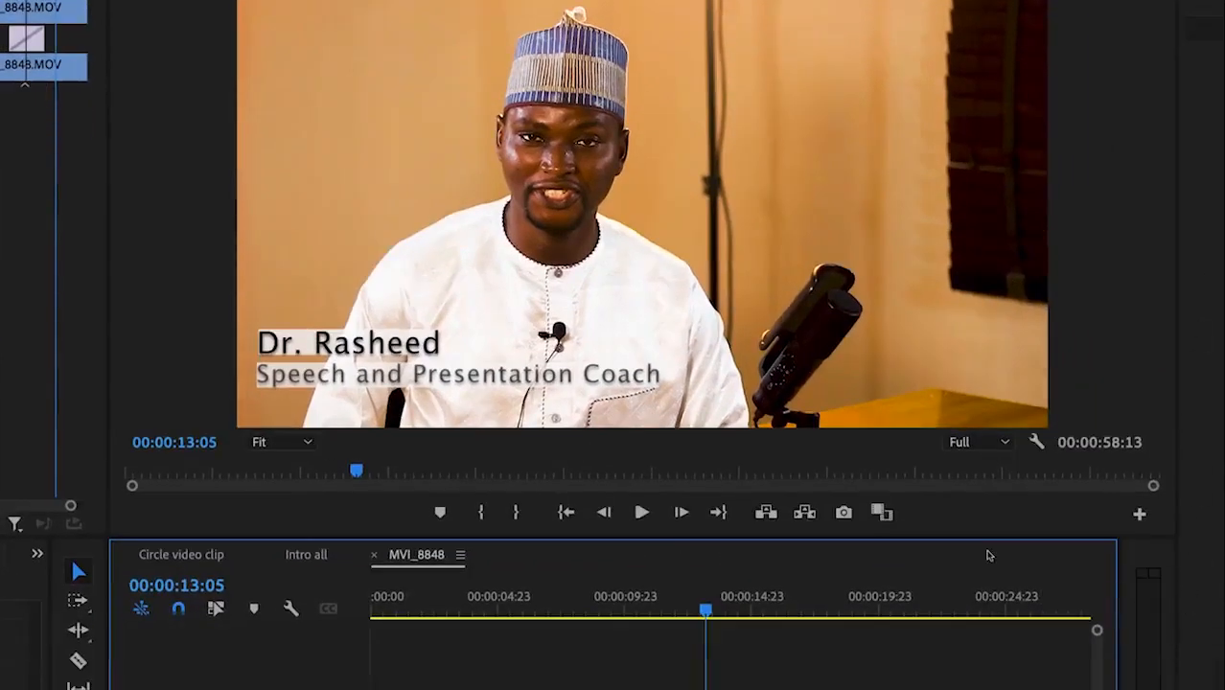
# Step: Play the Dip to White transition from 00:00:09:18, and shorten it to a duration of 00:00:01:01
pyautogui.click(618, 614)
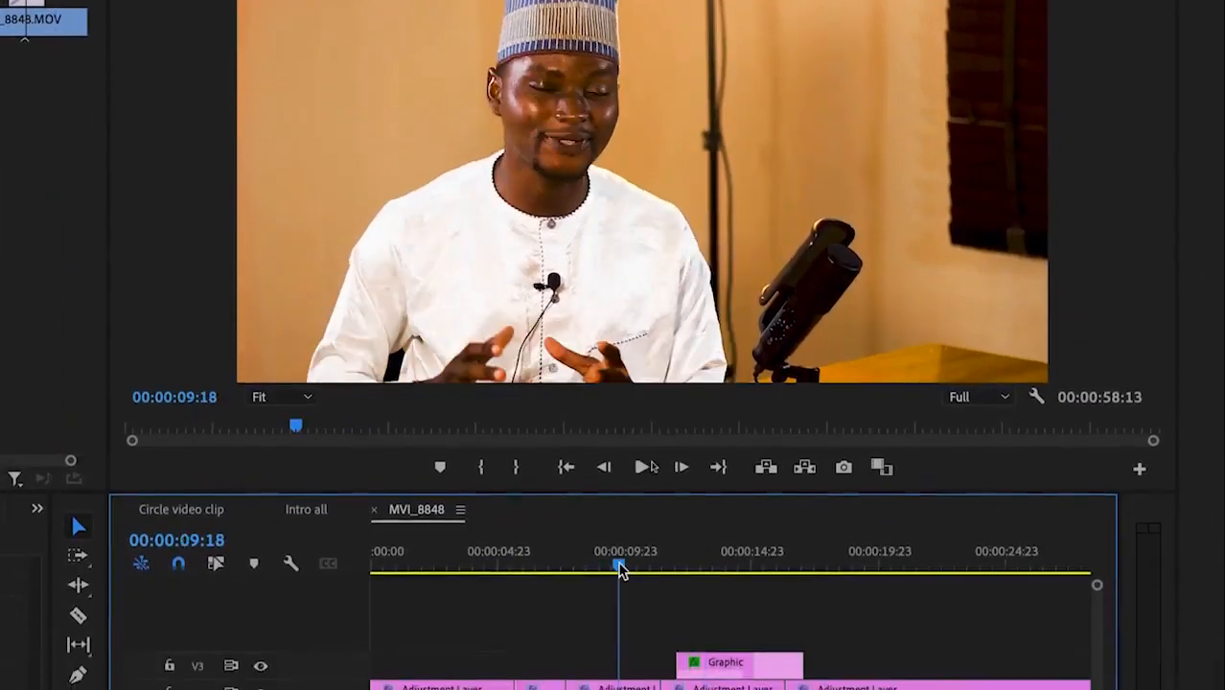
pyautogui.press('space')
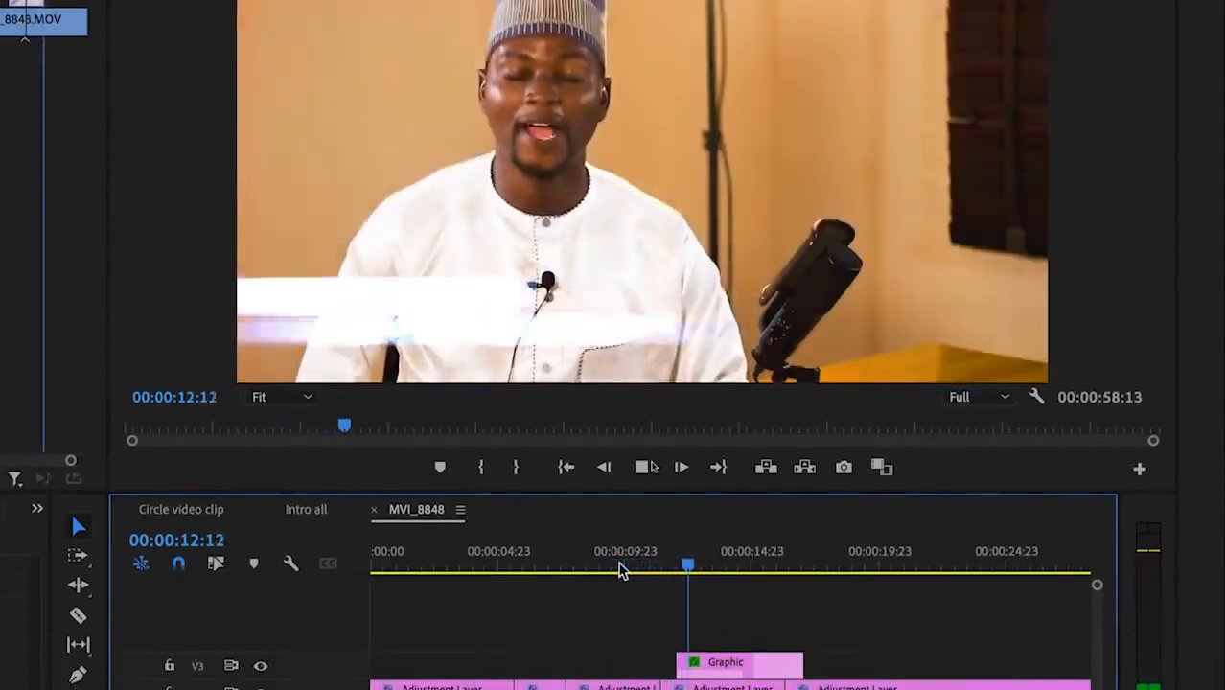
pyautogui.press('space')
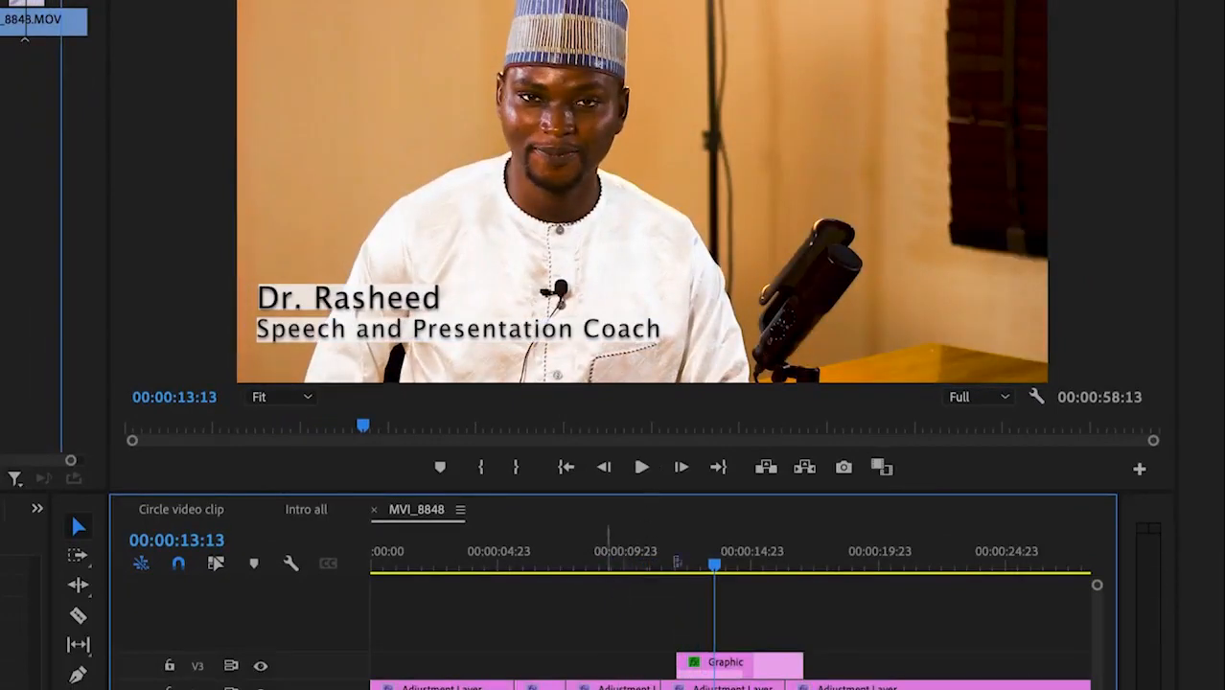
pyautogui.moveTo(692, 561); pyautogui.dragTo(682, 558)
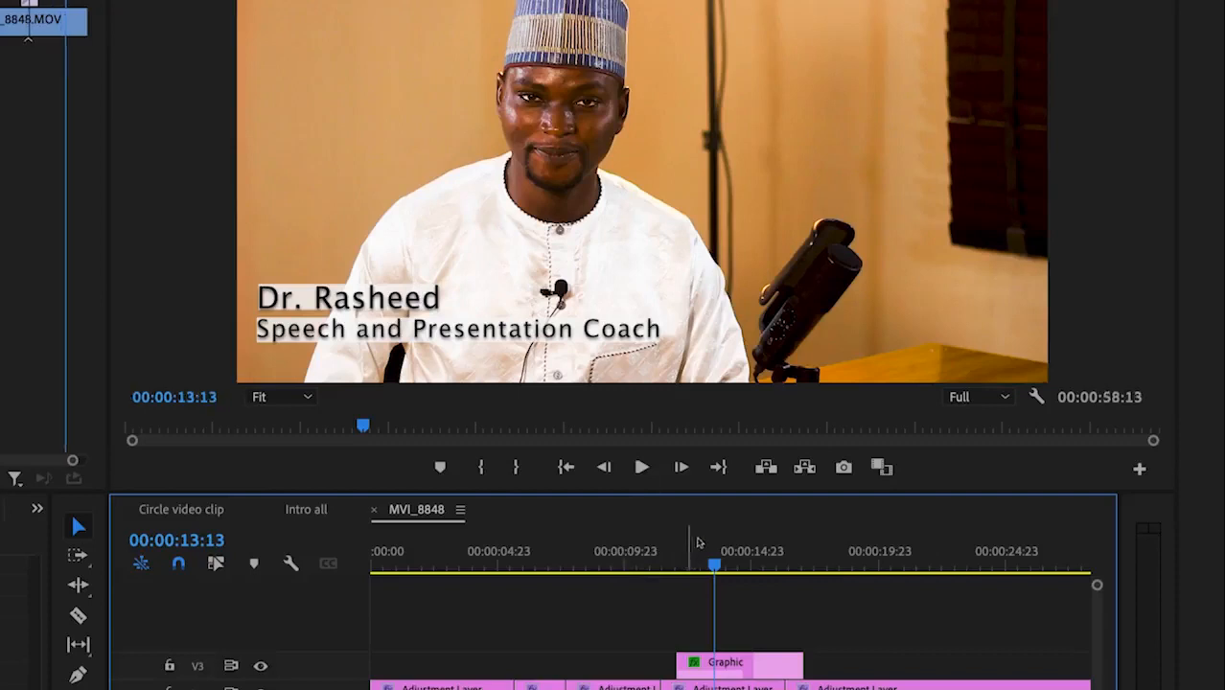
# Step: Play back the shortened Dip to White from 00:00:10:01, and return the playhead to 00:00:09:09
pyautogui.click(629, 567)
pyautogui.moveTo(630, 569); pyautogui.dragTo(627, 570)
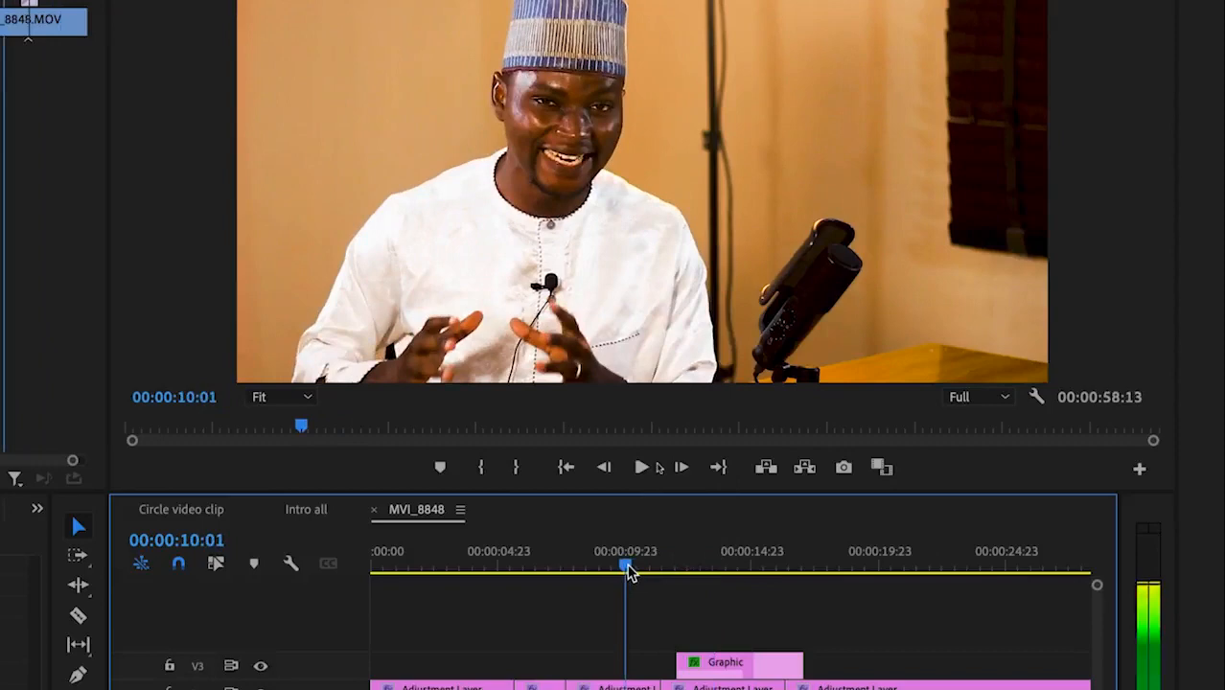
pyautogui.press('space')
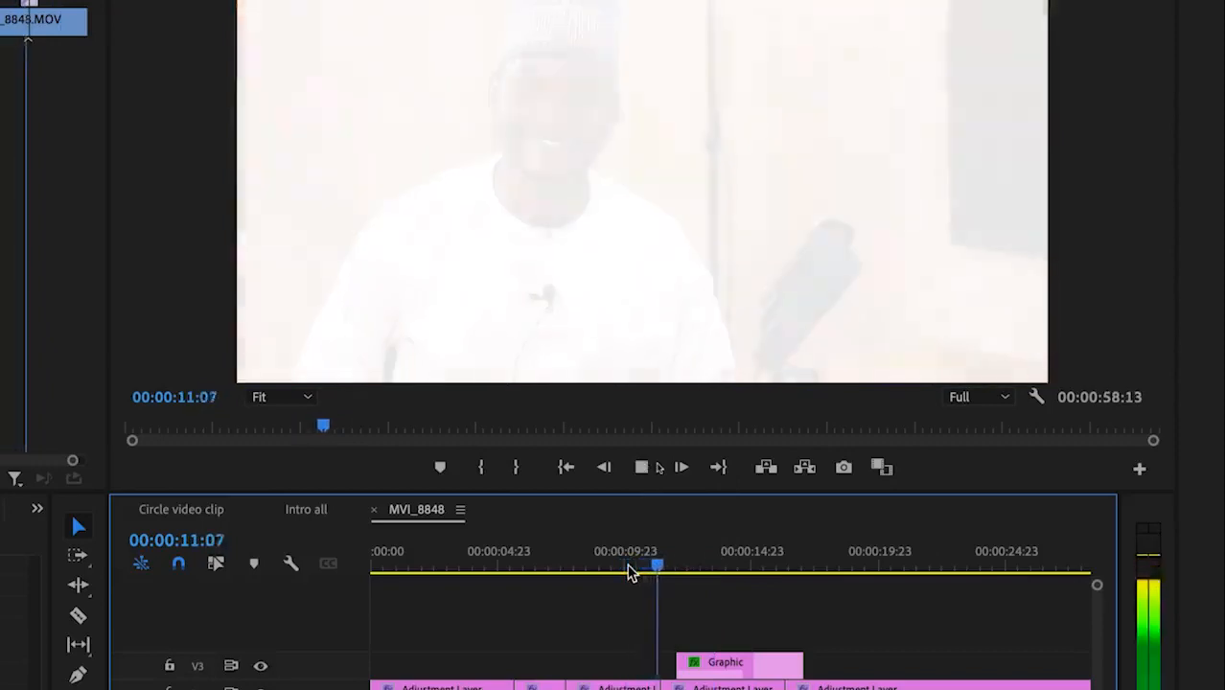
pyautogui.press('space')
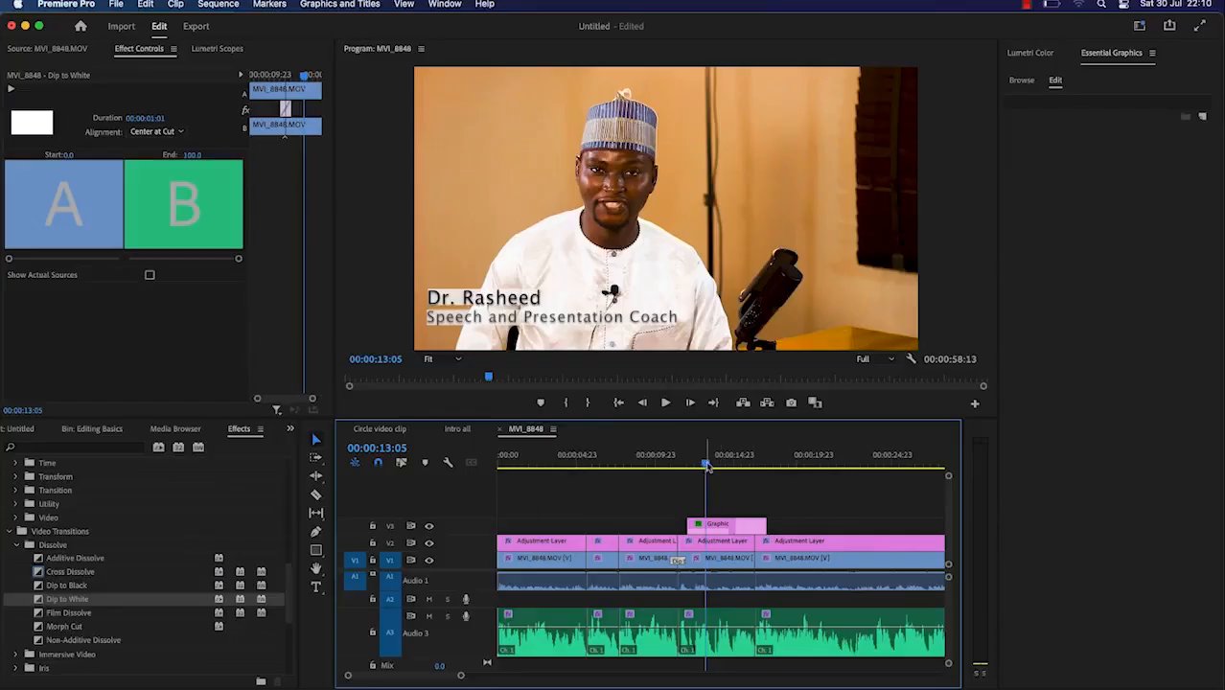
pyautogui.moveTo(708, 464); pyautogui.dragTo(648, 464)
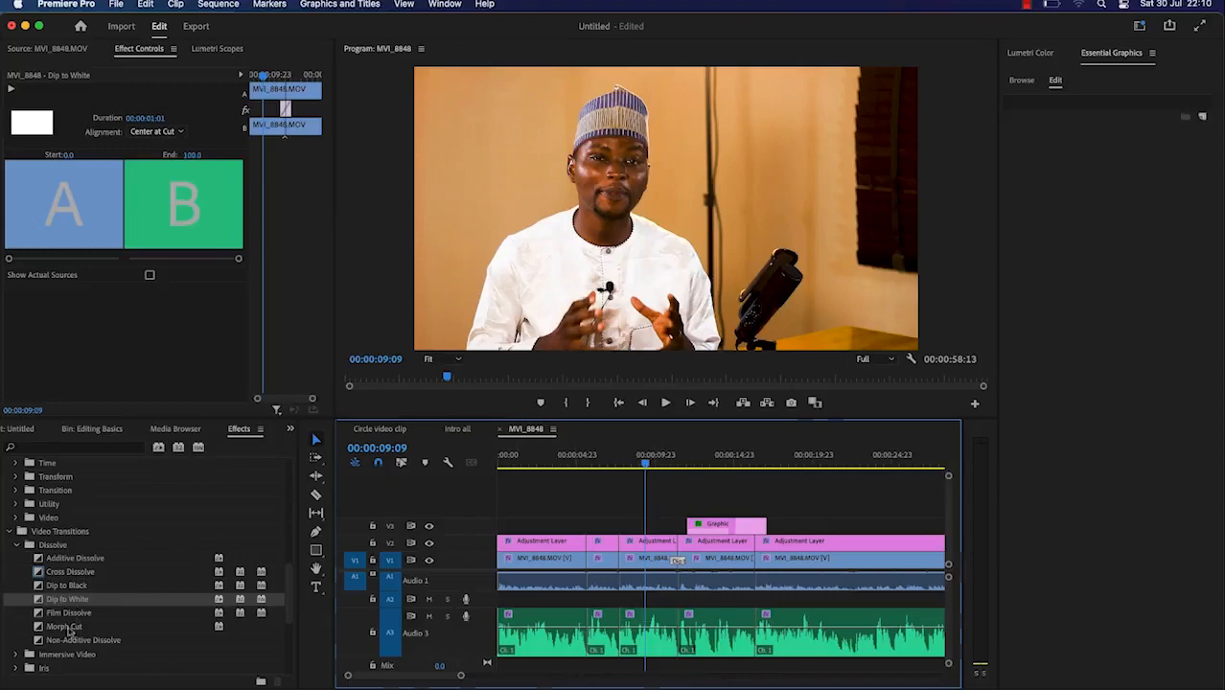
# Step: Deselect the Dip to White transition and return the playhead to the start of the MVI_8848 sequence
pyautogui.scroll(-5, 71, 618)
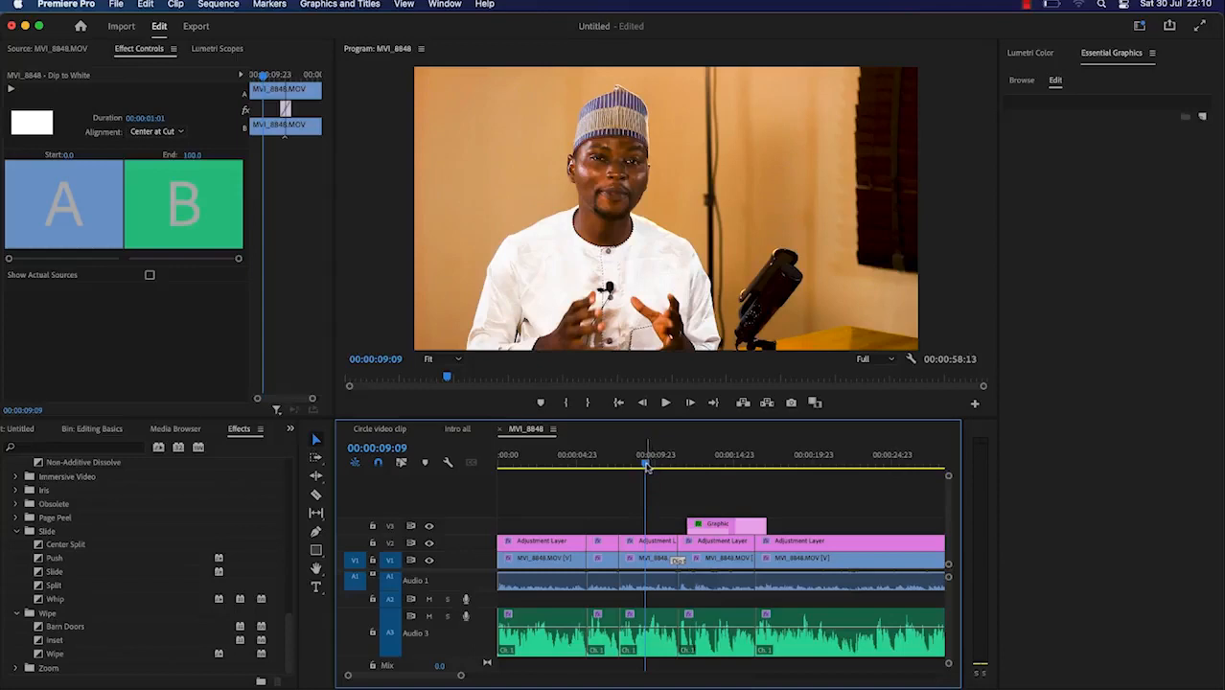
pyautogui.click(632, 511)
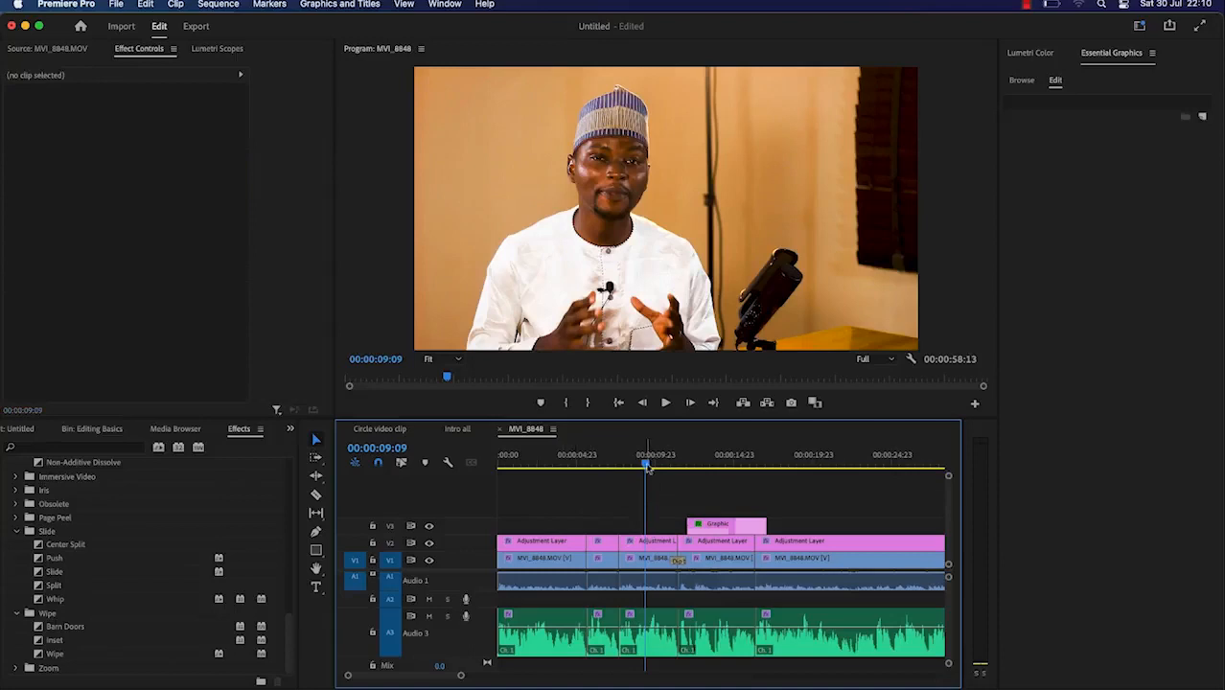
pyautogui.moveTo(647, 467); pyautogui.dragTo(499, 503)
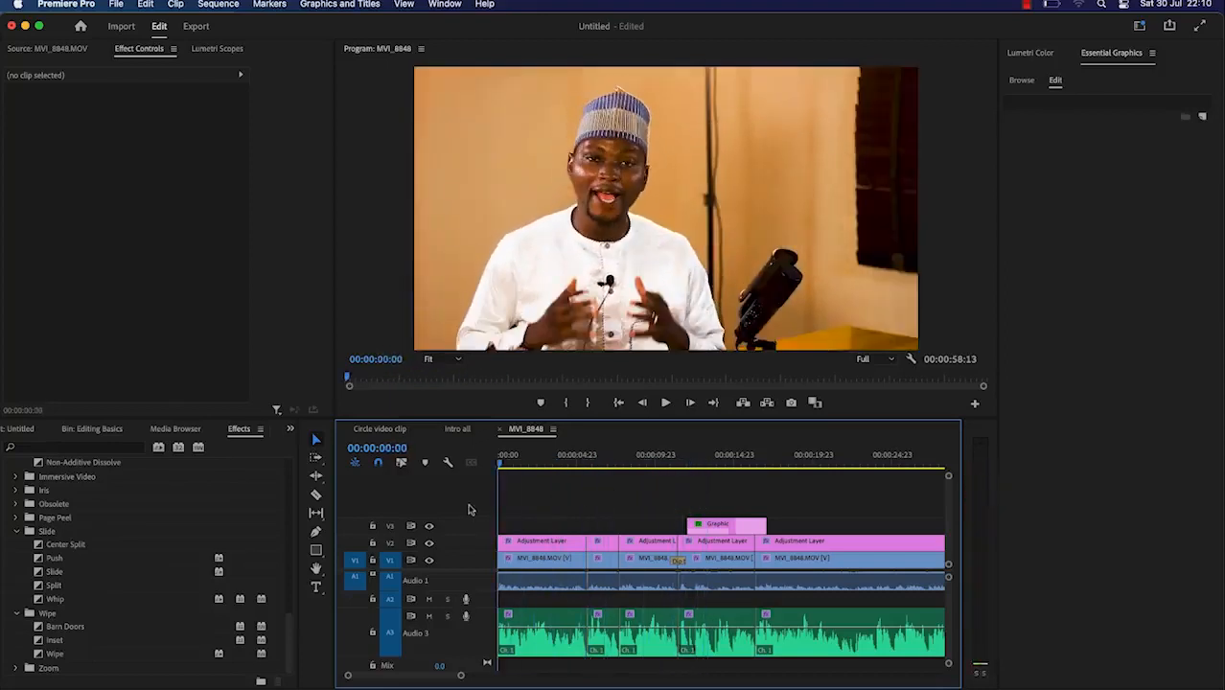
pyautogui.click(564, 523)
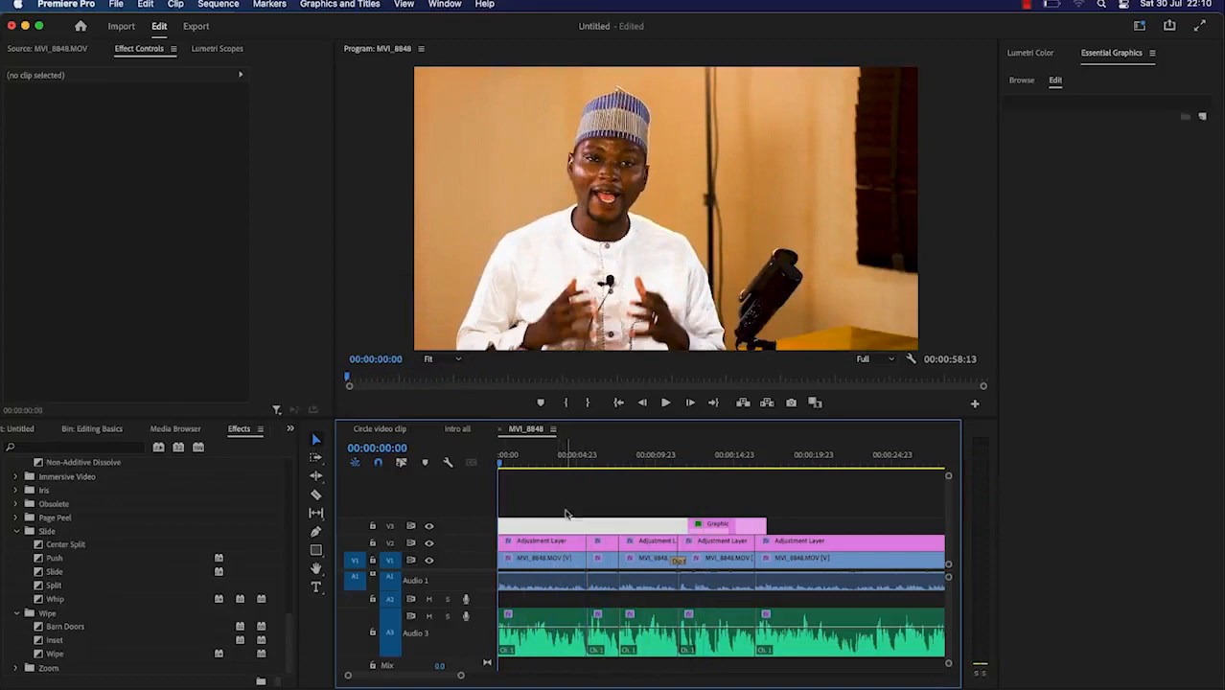
pyautogui.click(568, 514)
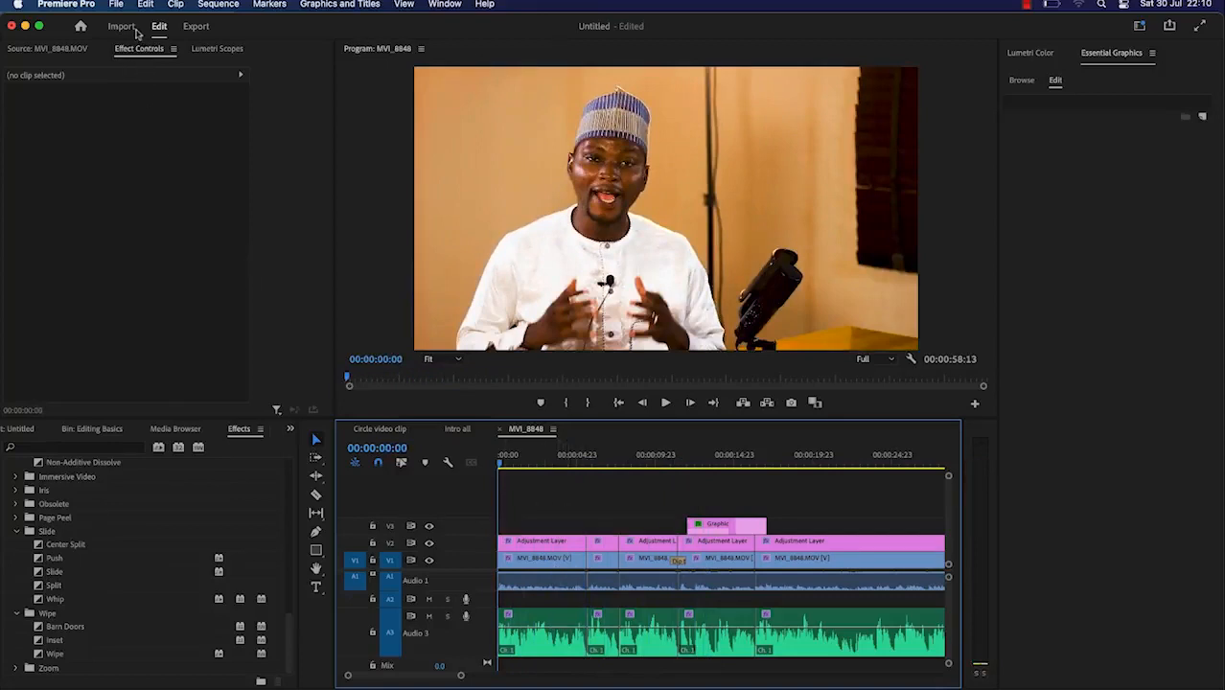
# Step: Open the media export settings for the MVI_8848 sequence and name the output file Introduction
pyautogui.click(116, 4)
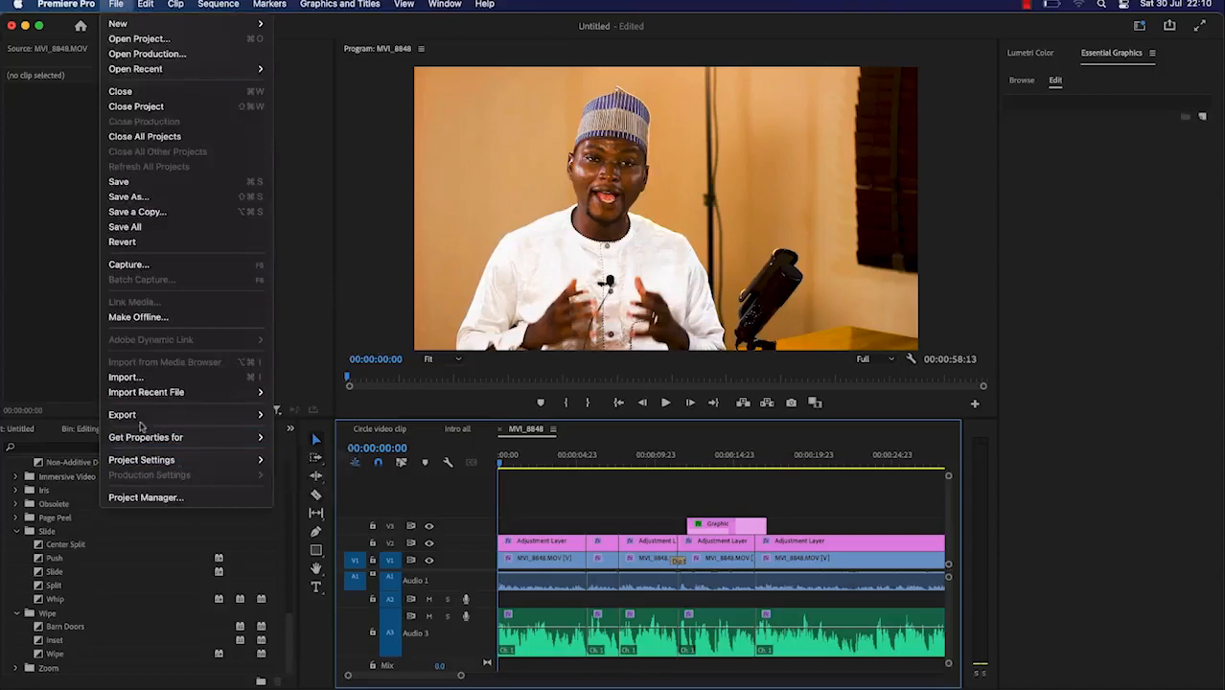
pyautogui.moveTo(145, 415)
pyautogui.click(319, 415)
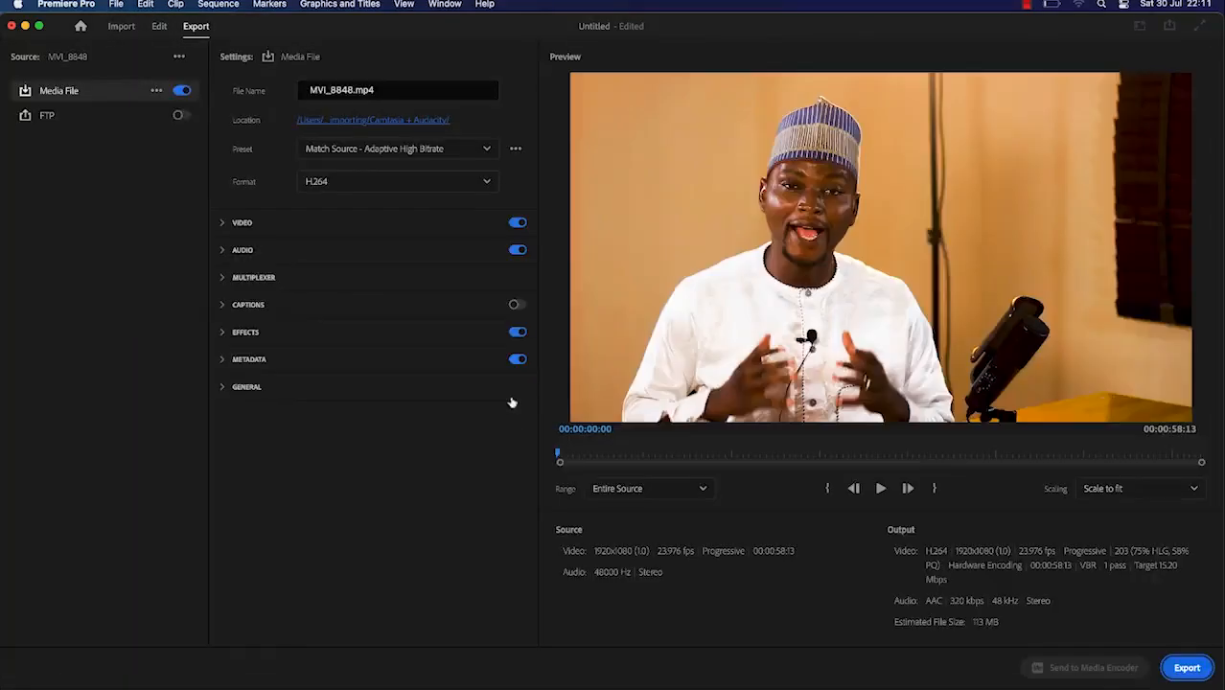
pyautogui.click(348, 93)
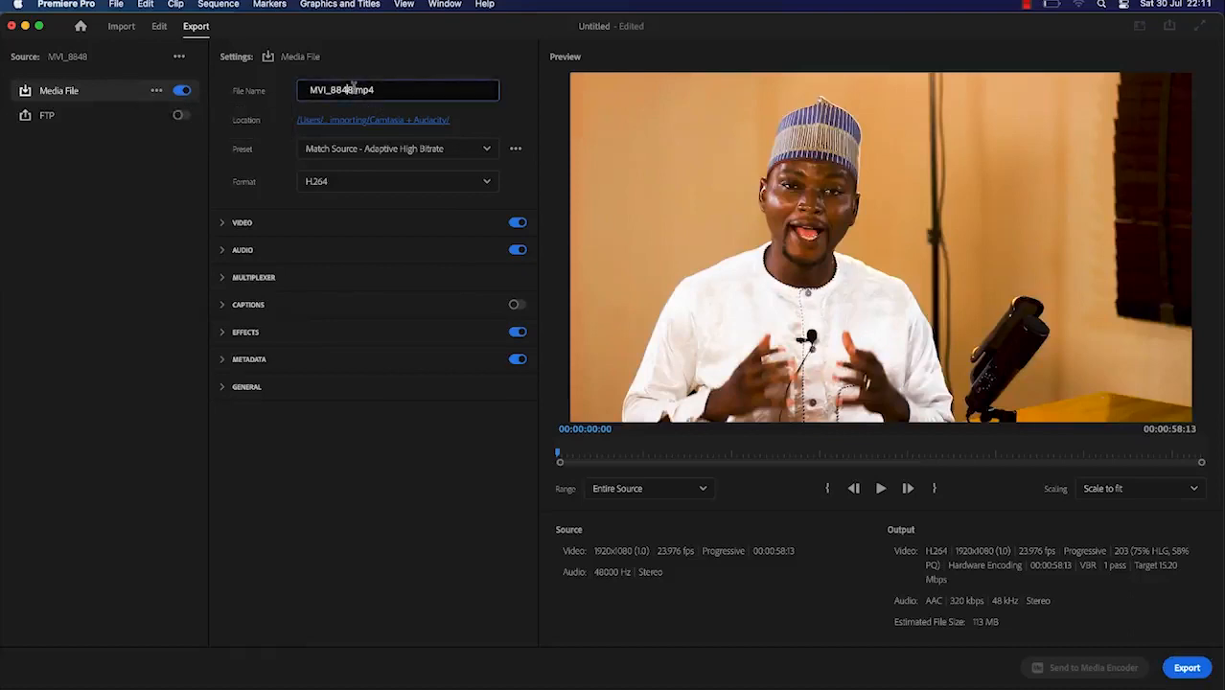
pyautogui.press('BackSpace')
pyautogui.press('BackSpace')
pyautogui.press('BackSpace')
pyautogui.press('BackSpace')
pyautogui.press('BackSpace')
pyautogui.press('BackSpace')
pyautogui.press('BackSpace')
pyautogui.press('BackSpace')
pyautogui.write('Introduction')
pyautogui.press('Return')
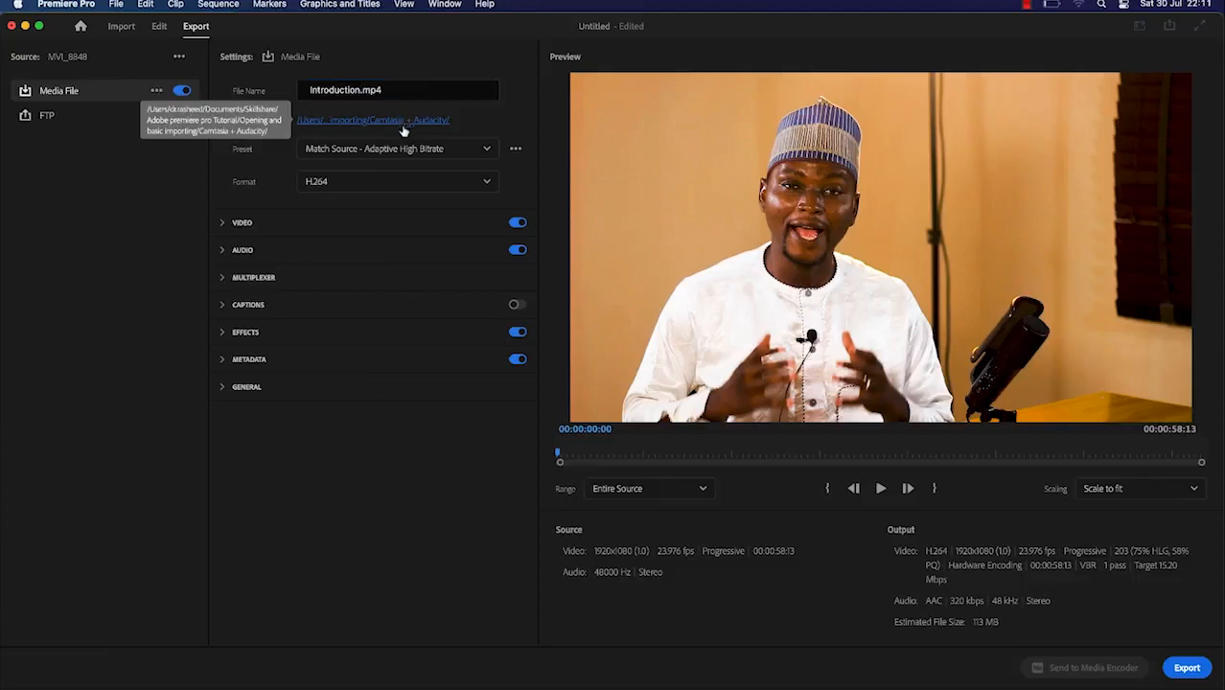
# Step: Choose the Camtasia + Audacity folder as the export location, and export the entire source as an H.264 file
pyautogui.click(402, 122)
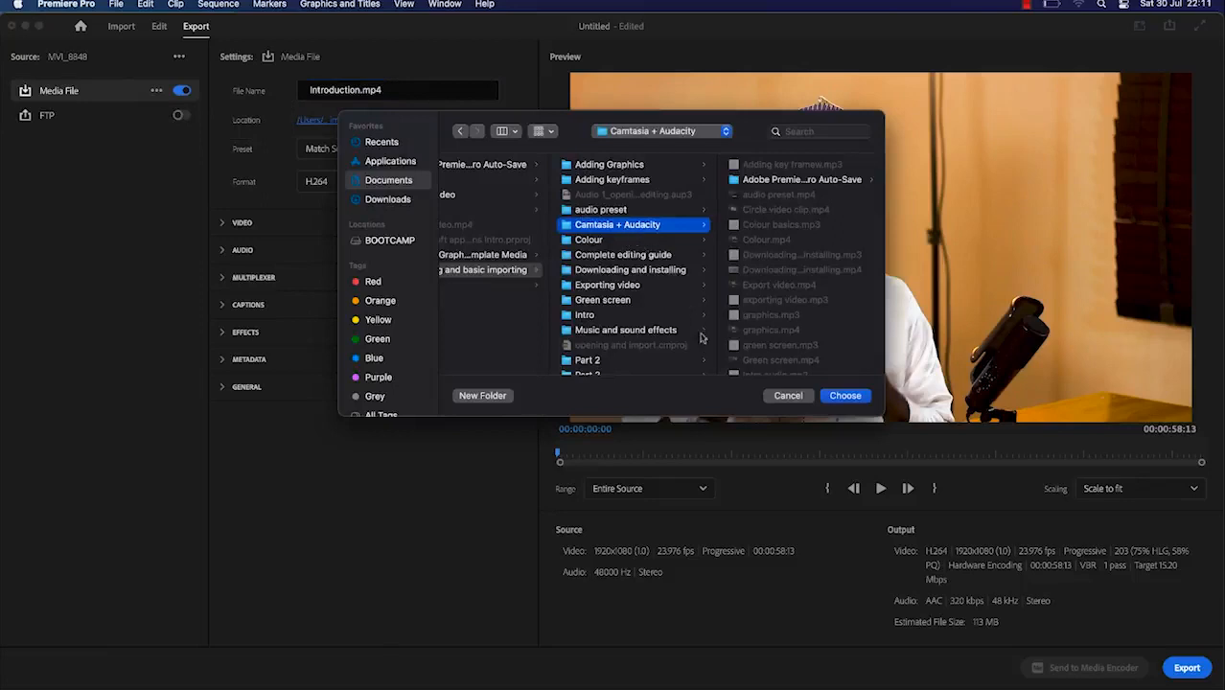
pyautogui.click(846, 395)
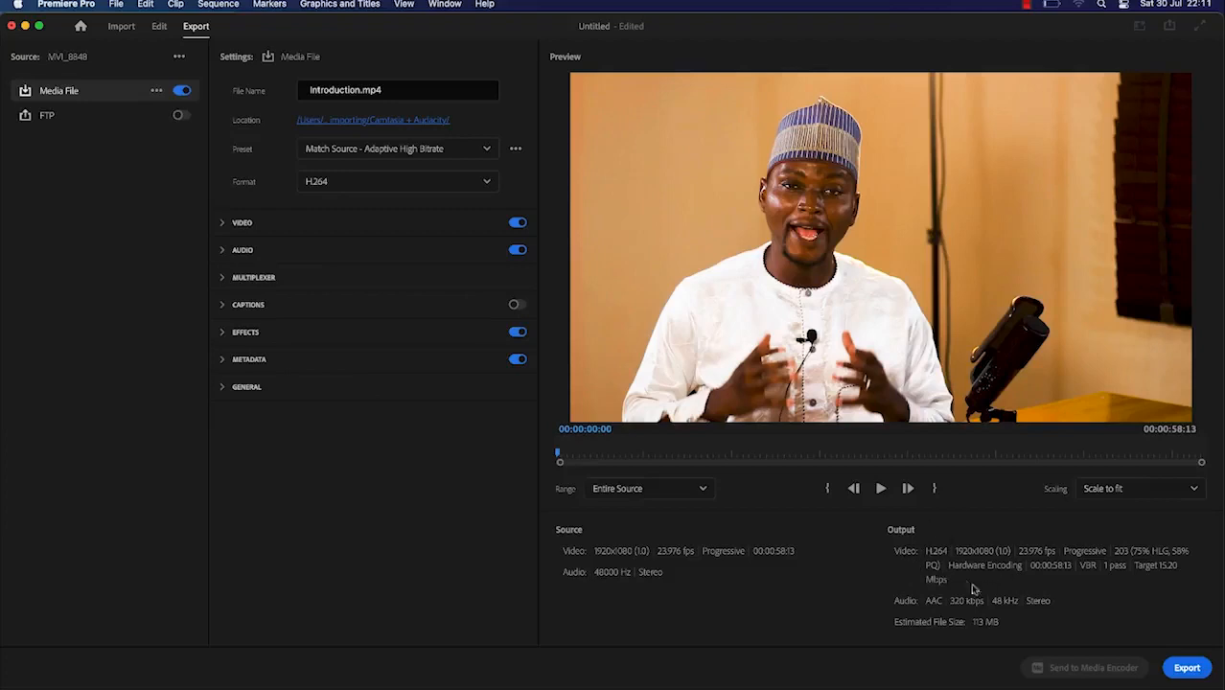
pyautogui.click(690, 491)
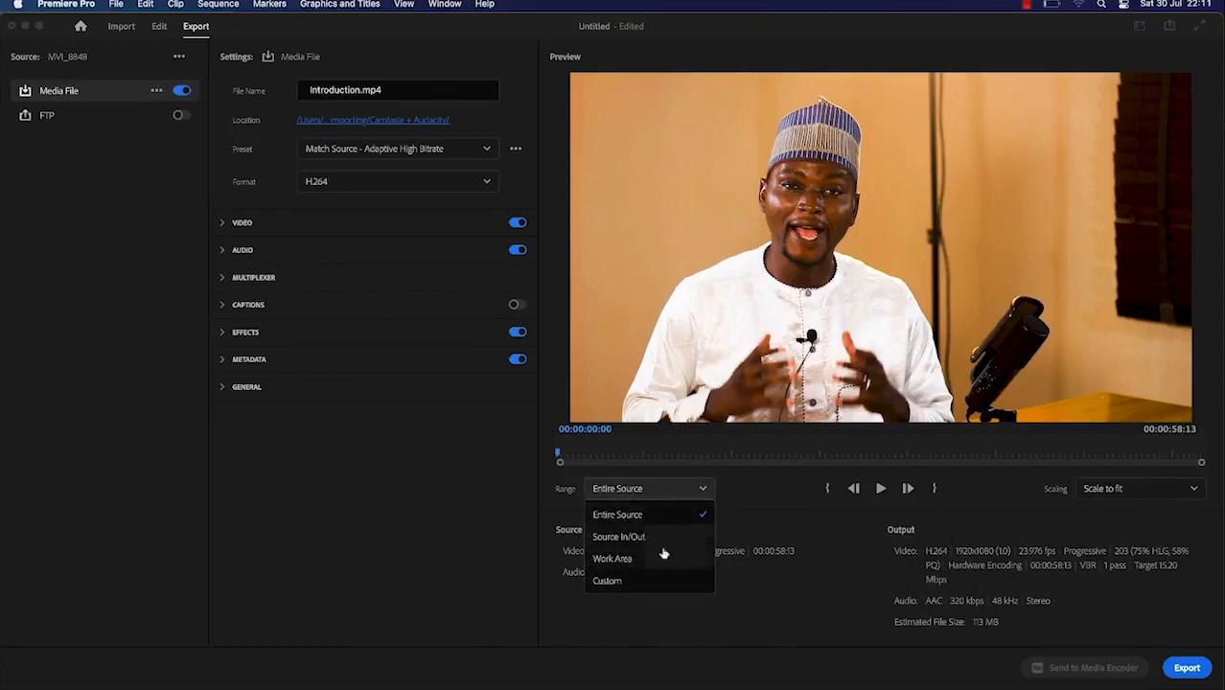
pyautogui.click(778, 599)
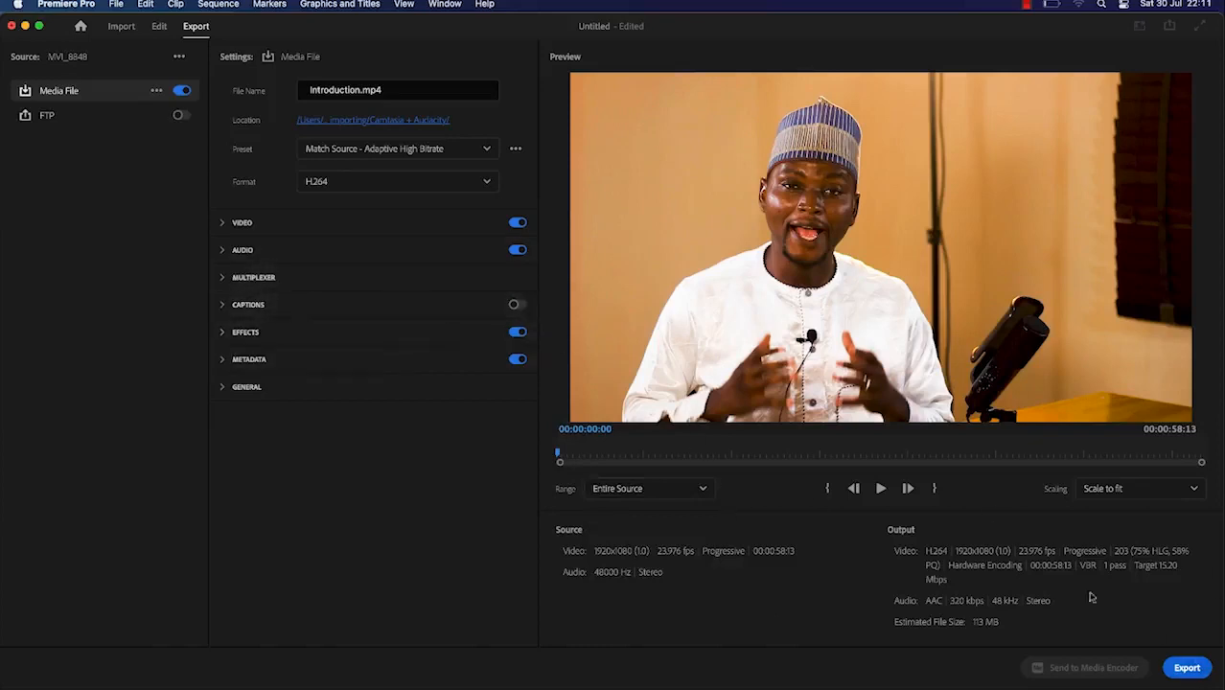
pyautogui.click(1187, 667)
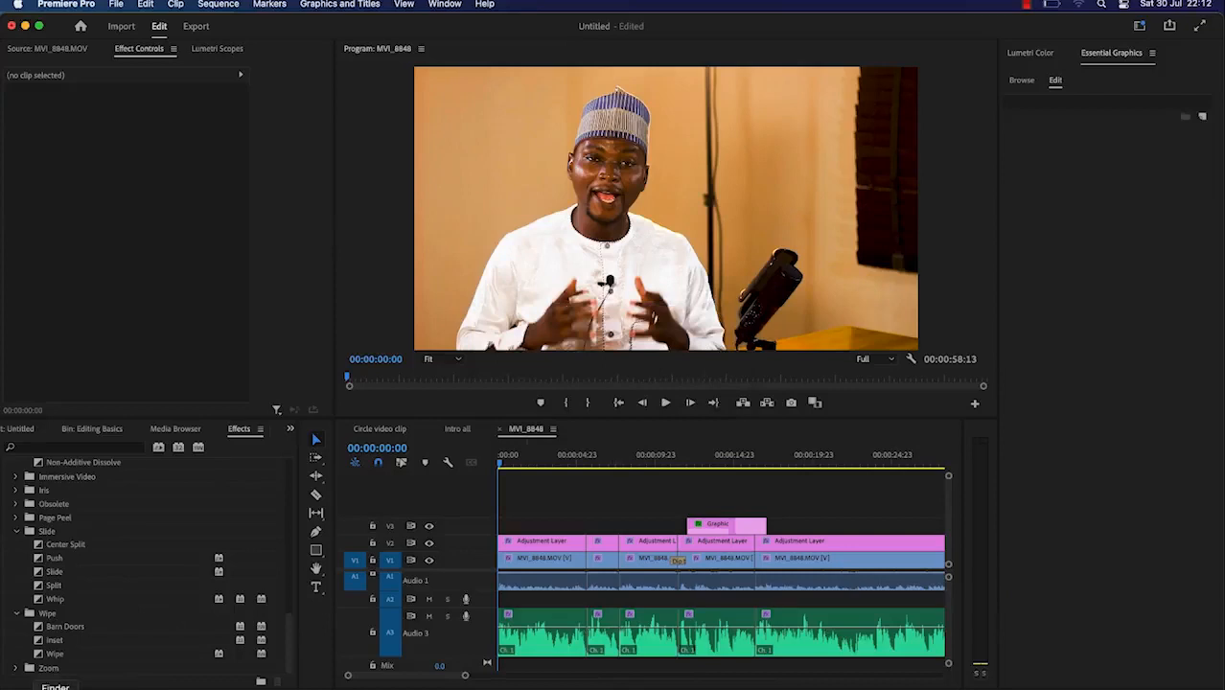
# Step: Switch to Finder, open the exported Introduction.mp4 from the Camtasia + Audacity folder, and play it back
pyautogui.click(56, 686)
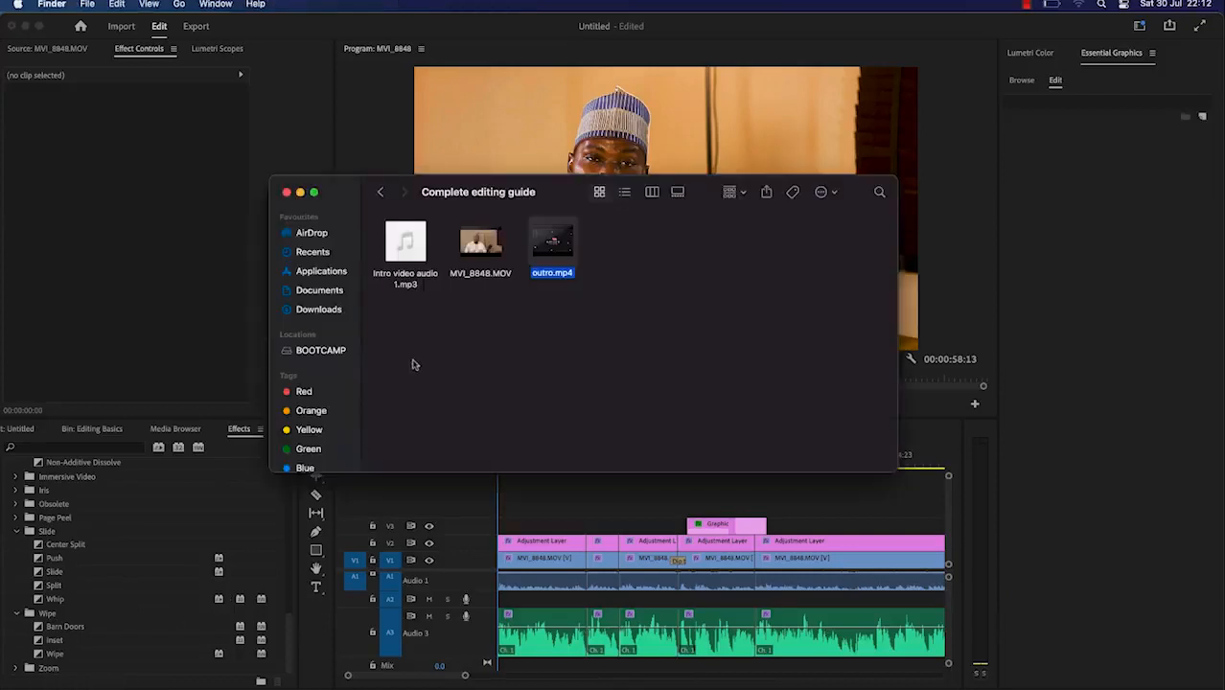
pyautogui.click(380, 192)
pyautogui.click(556, 448)
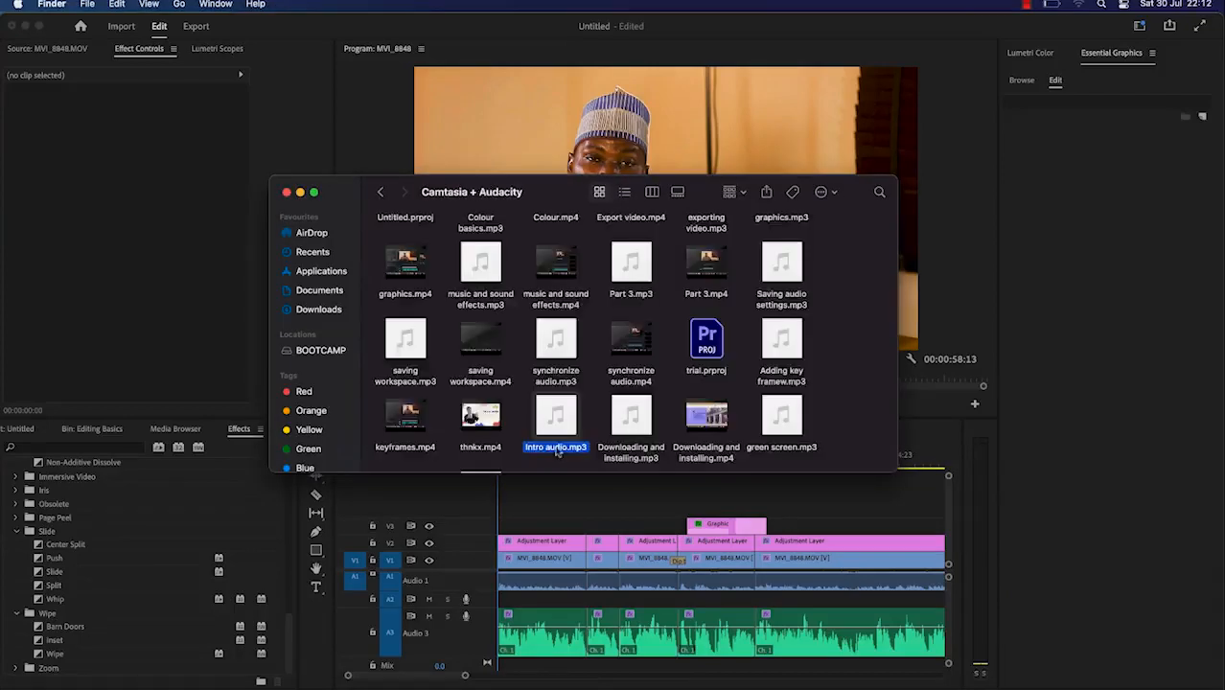
pyautogui.scroll(-4, 606, 456)
pyautogui.doubleClick(782, 378)
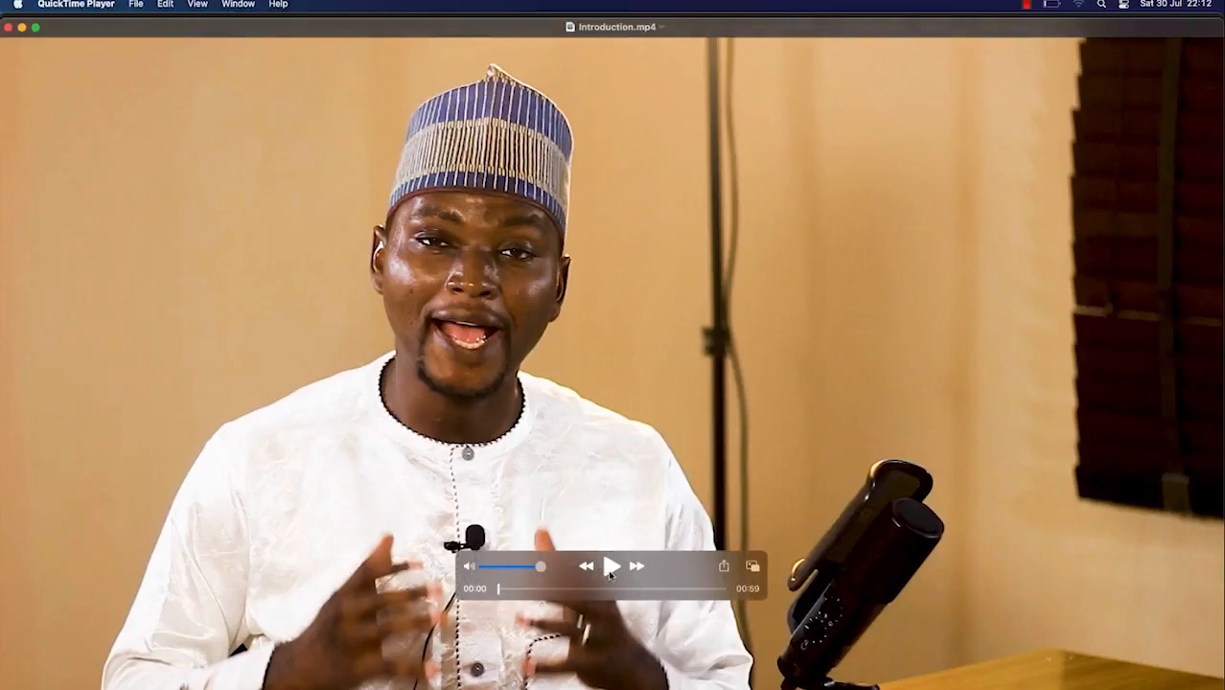
pyautogui.click(610, 567)
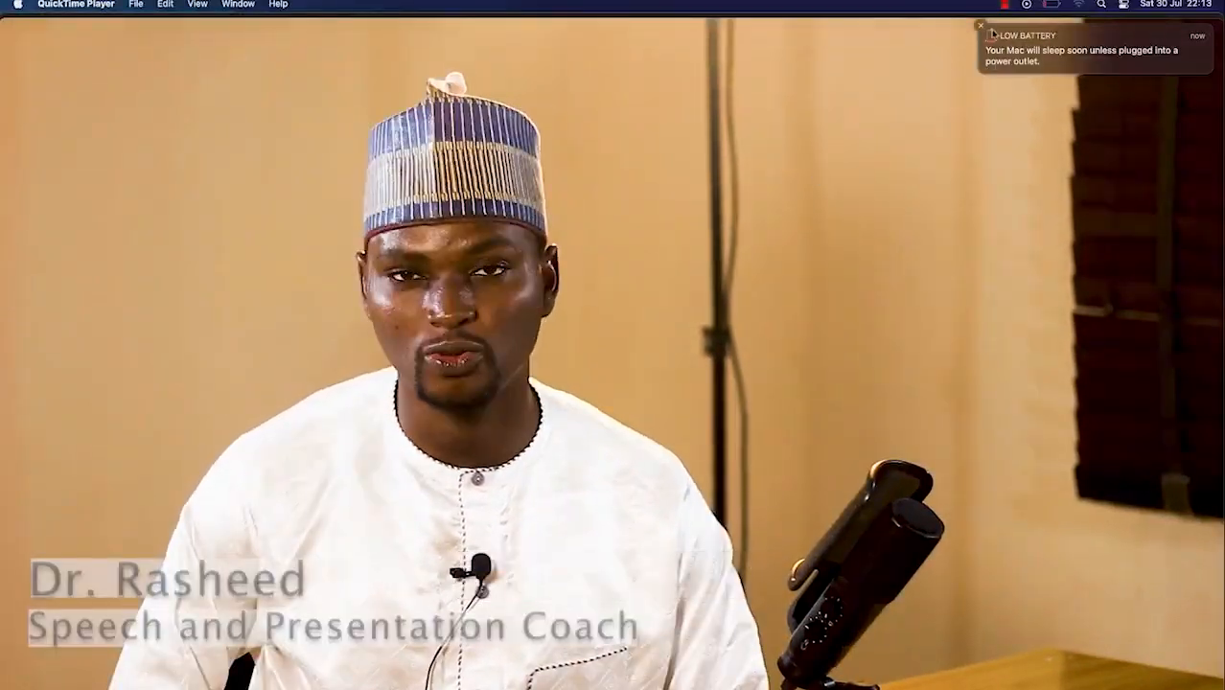
pyautogui.click(980, 27)
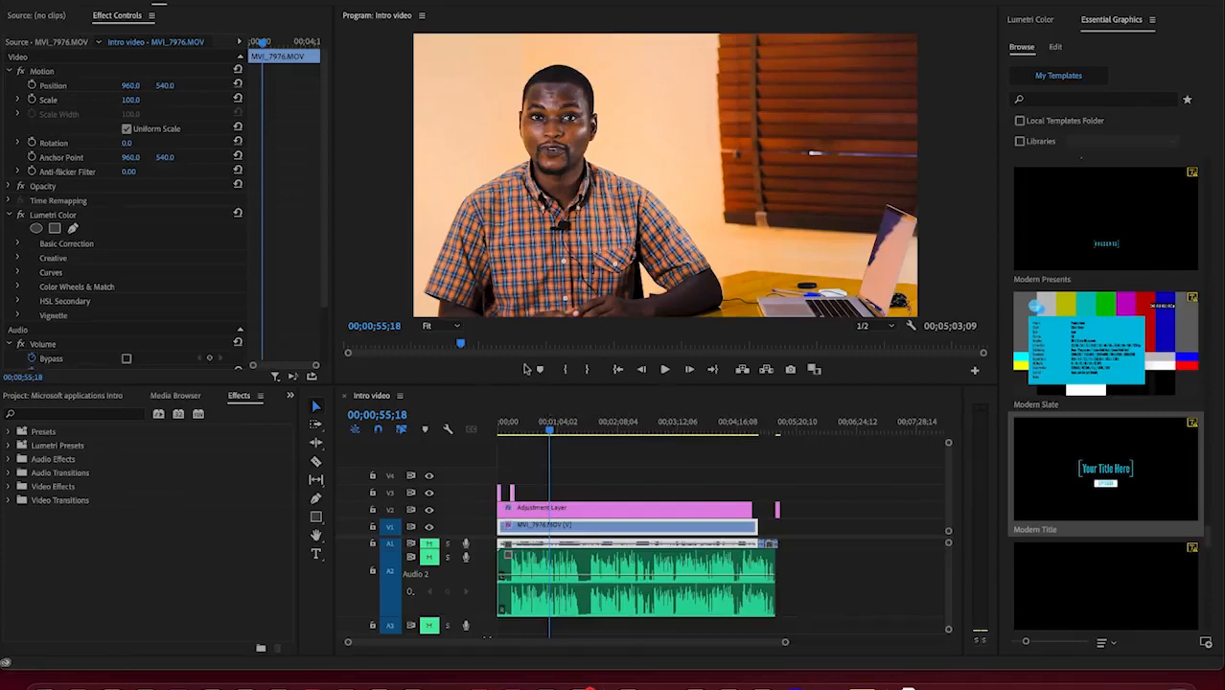
# Step: Deselect the clip in the Intro video sequence and open the sequence's media export settings
pyautogui.click(550, 432)
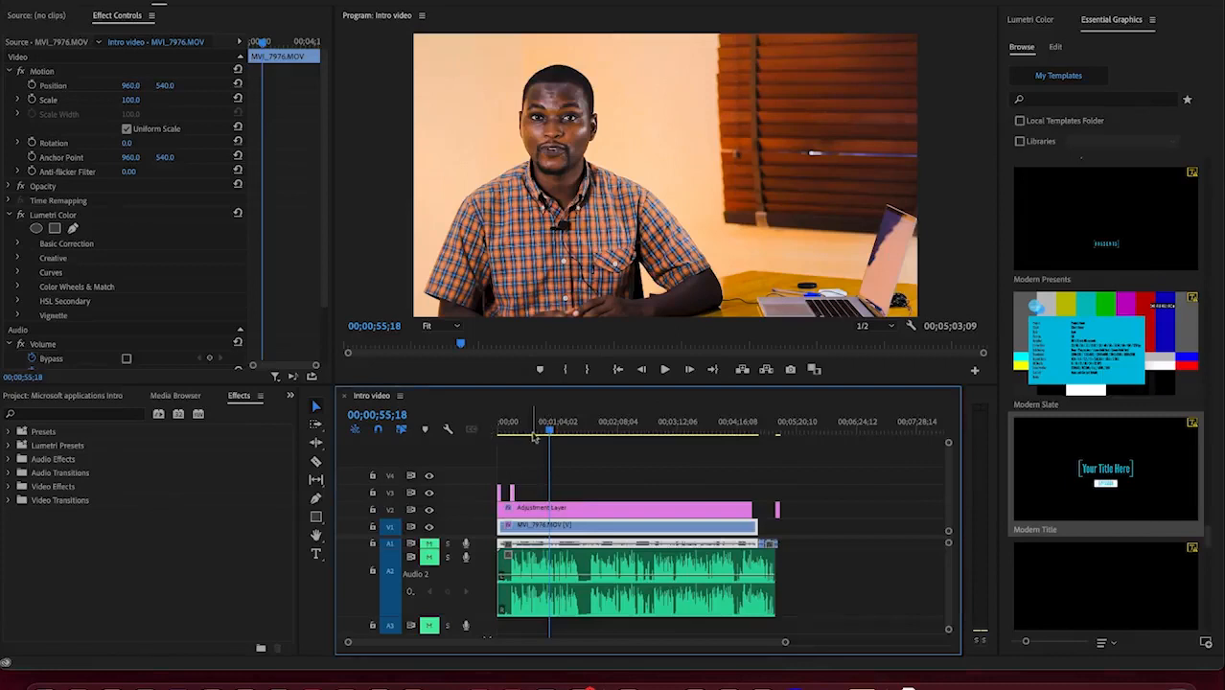
pyautogui.click(582, 482)
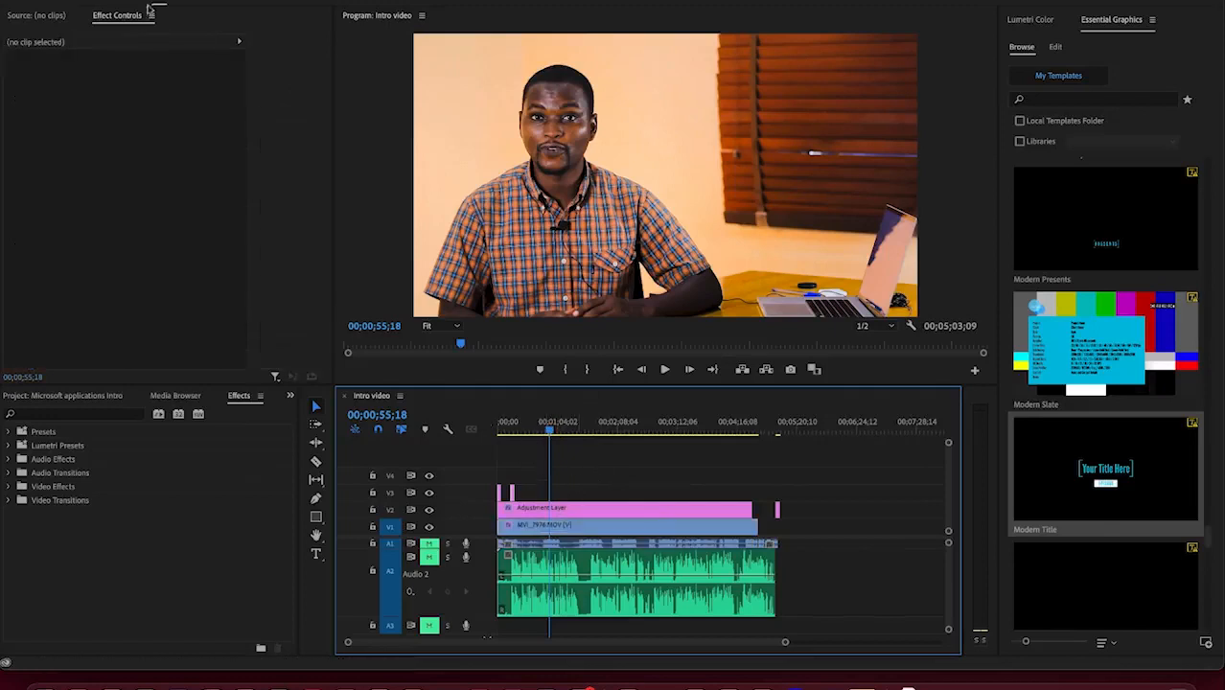
pyautogui.click(111, 1)
pyautogui.moveTo(135, 388)
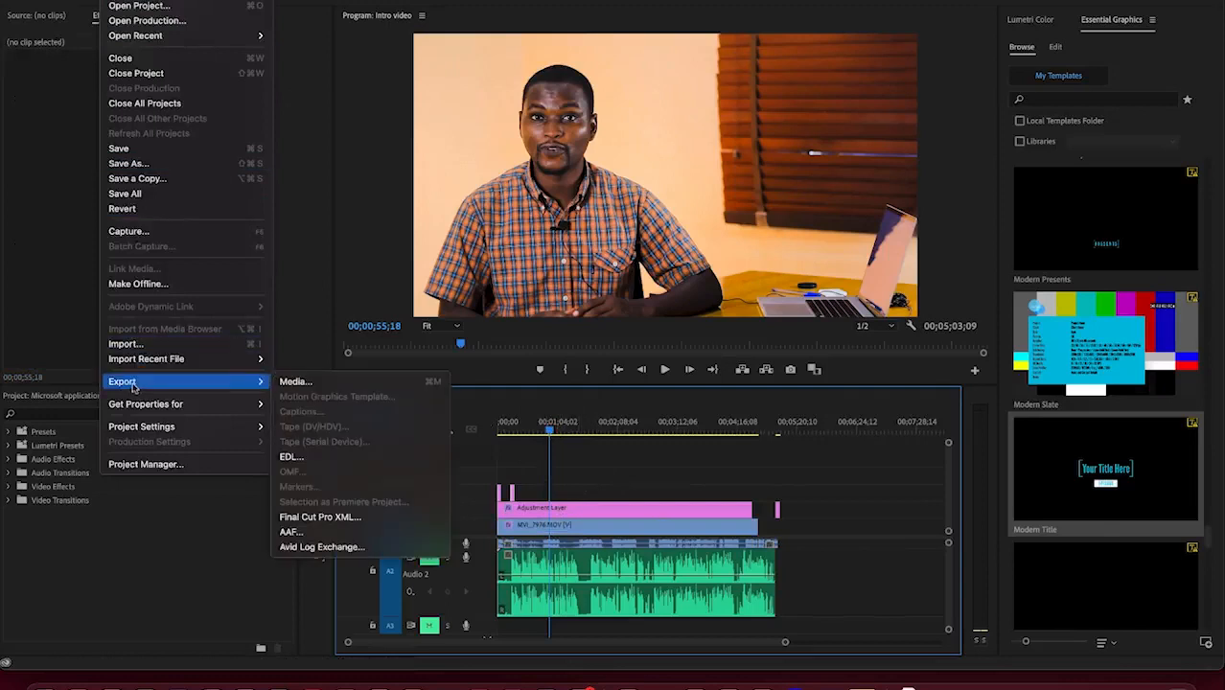
pyautogui.click(307, 381)
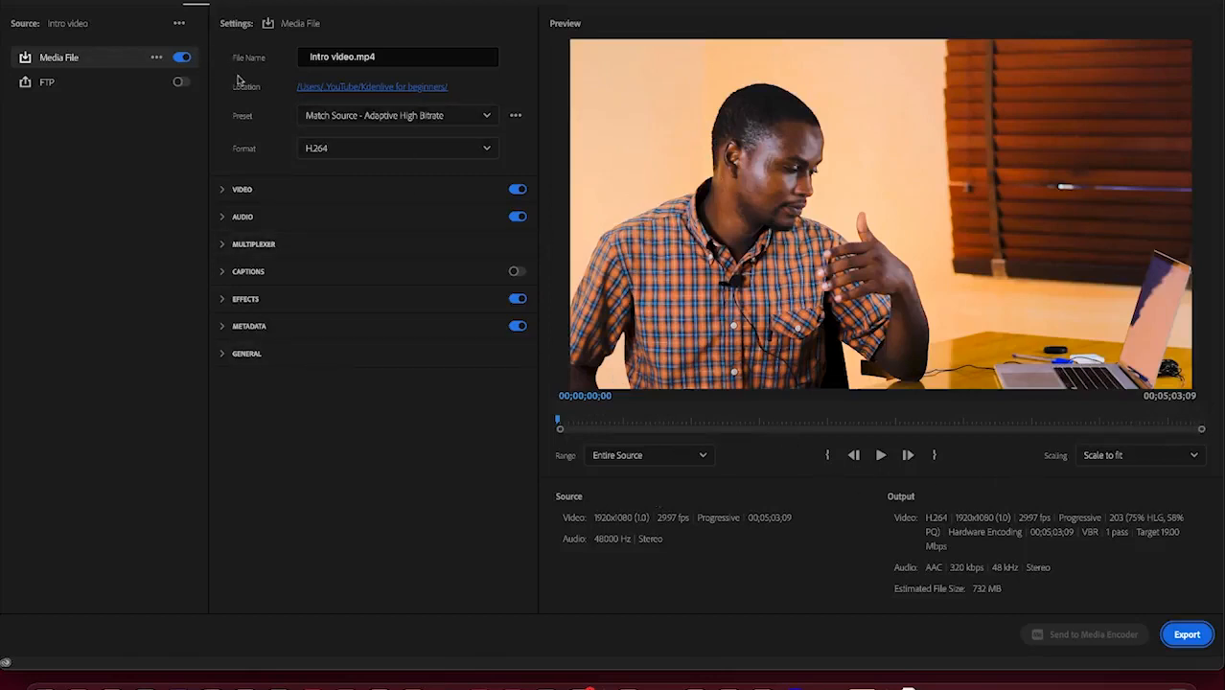
# Step: Set the export location of Intro video.mp4 to the Adobe premiere pro Tutorial folder
pyautogui.click(361, 89)
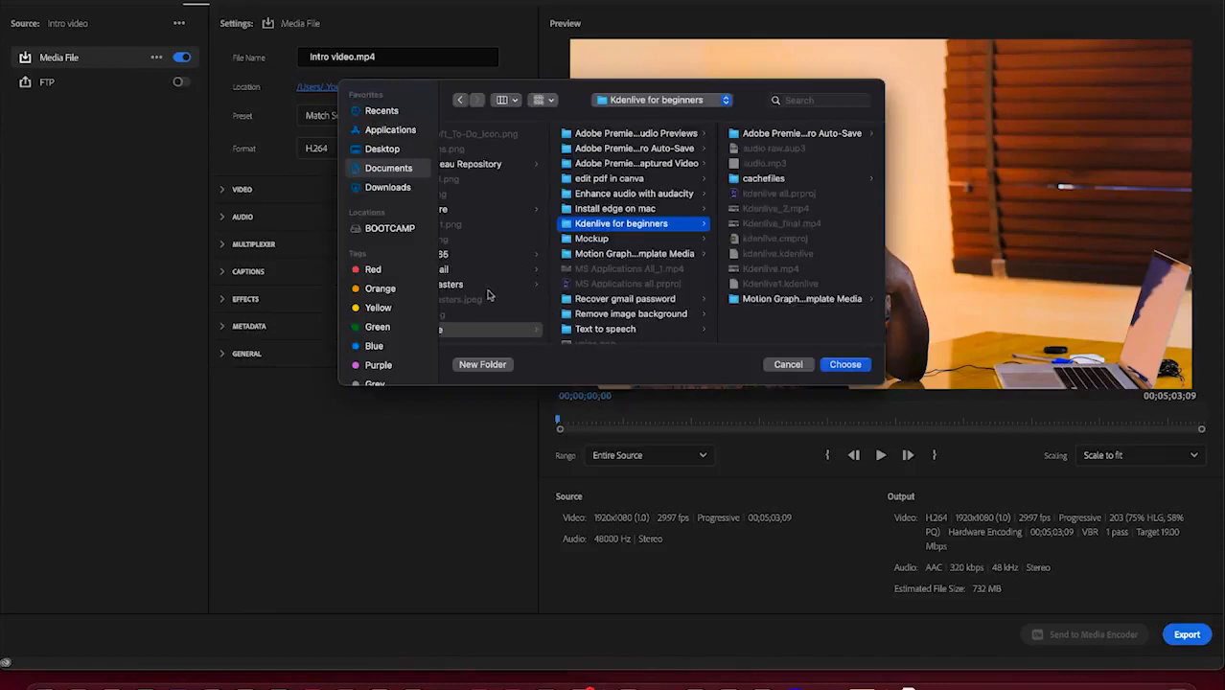
pyautogui.hscroll(-5, 485, 336)
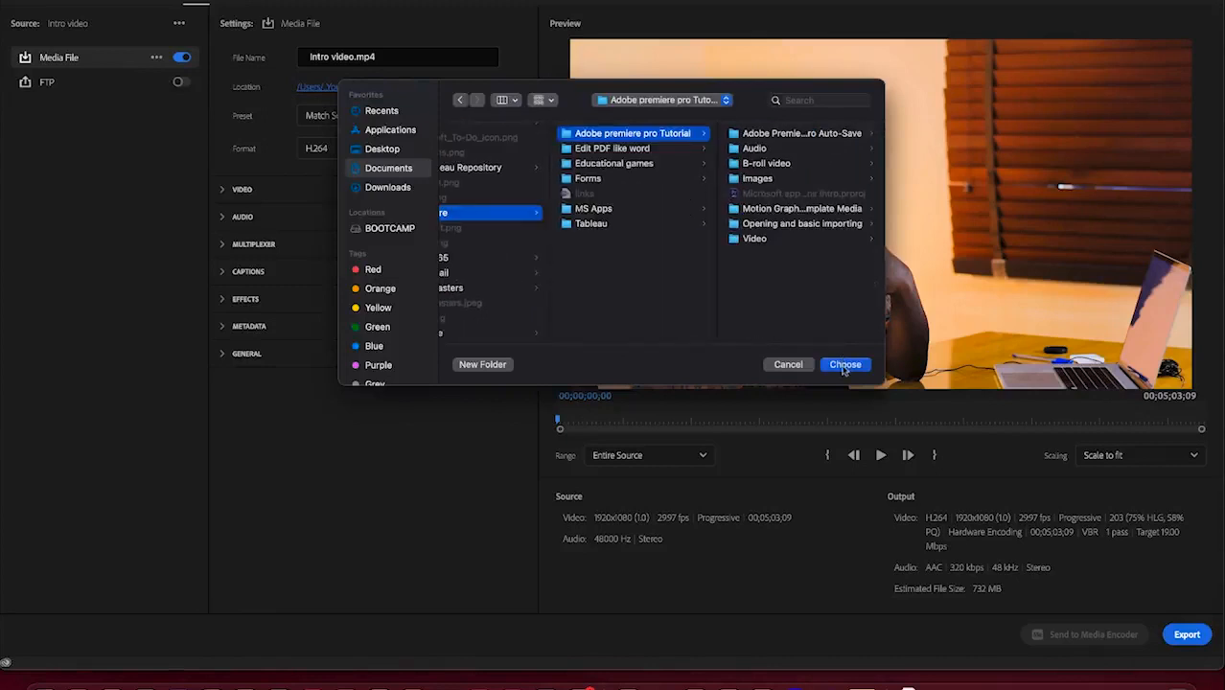
pyautogui.click(844, 364)
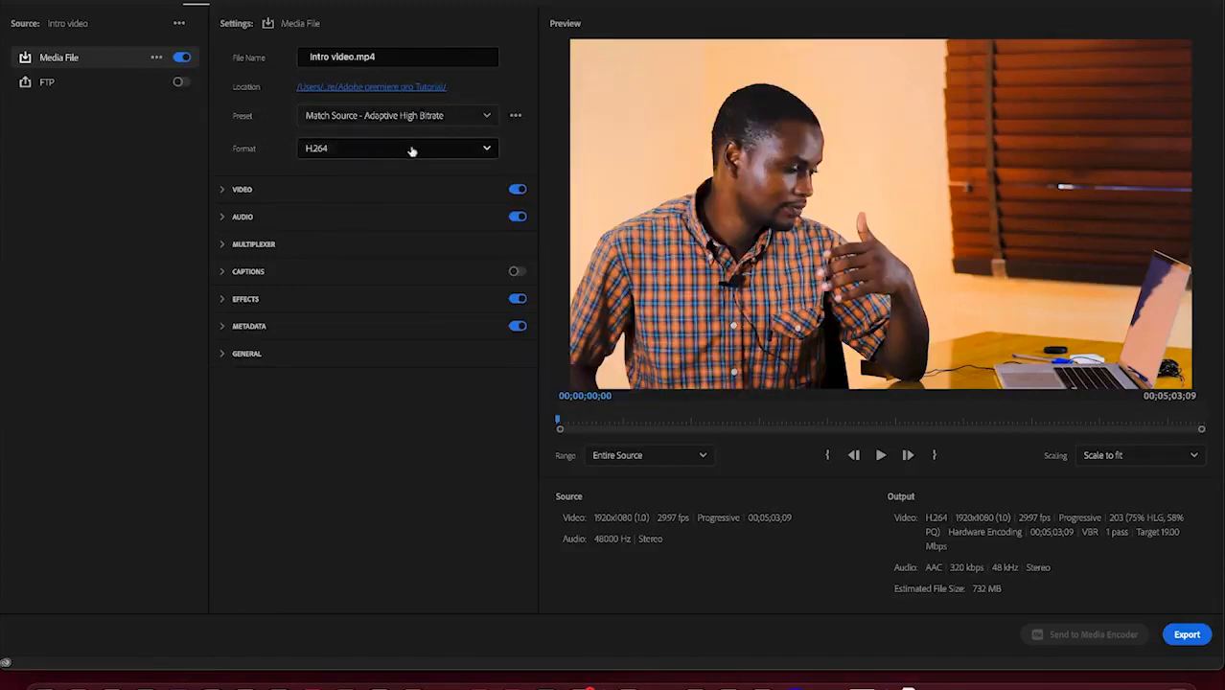
# Step: Examine the export presets and file formats, choosing the Match Source - Adaptive High Bitrate preset
pyautogui.click(456, 116)
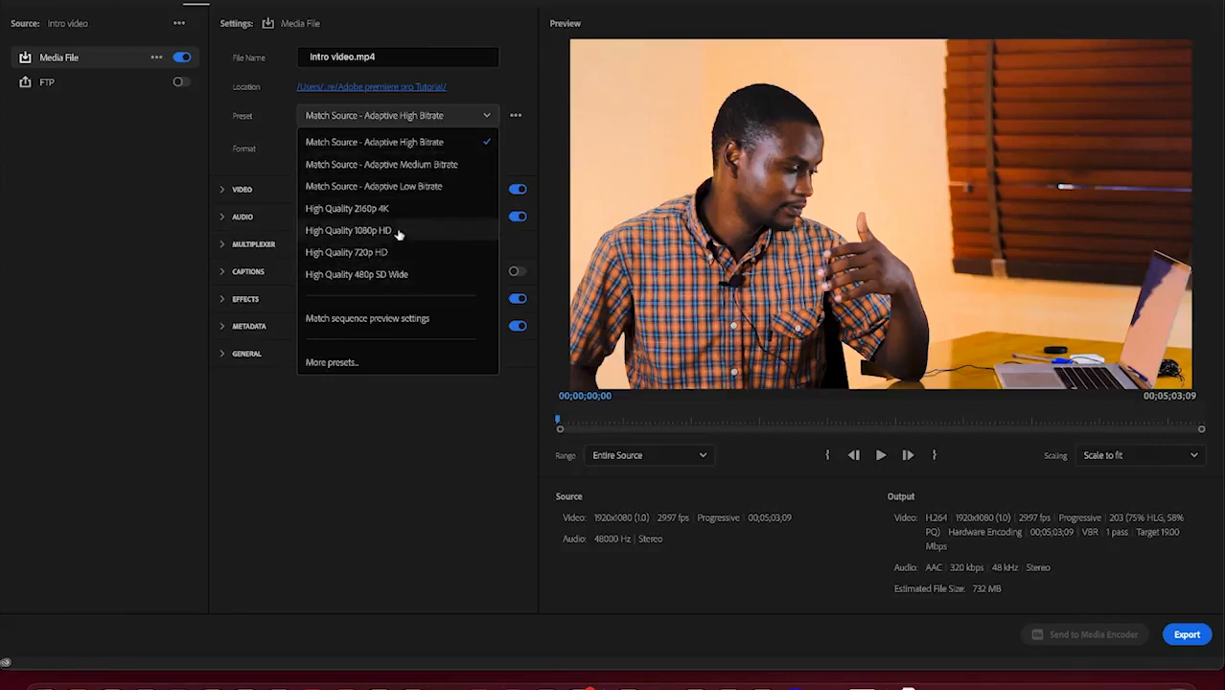
pyautogui.click(458, 143)
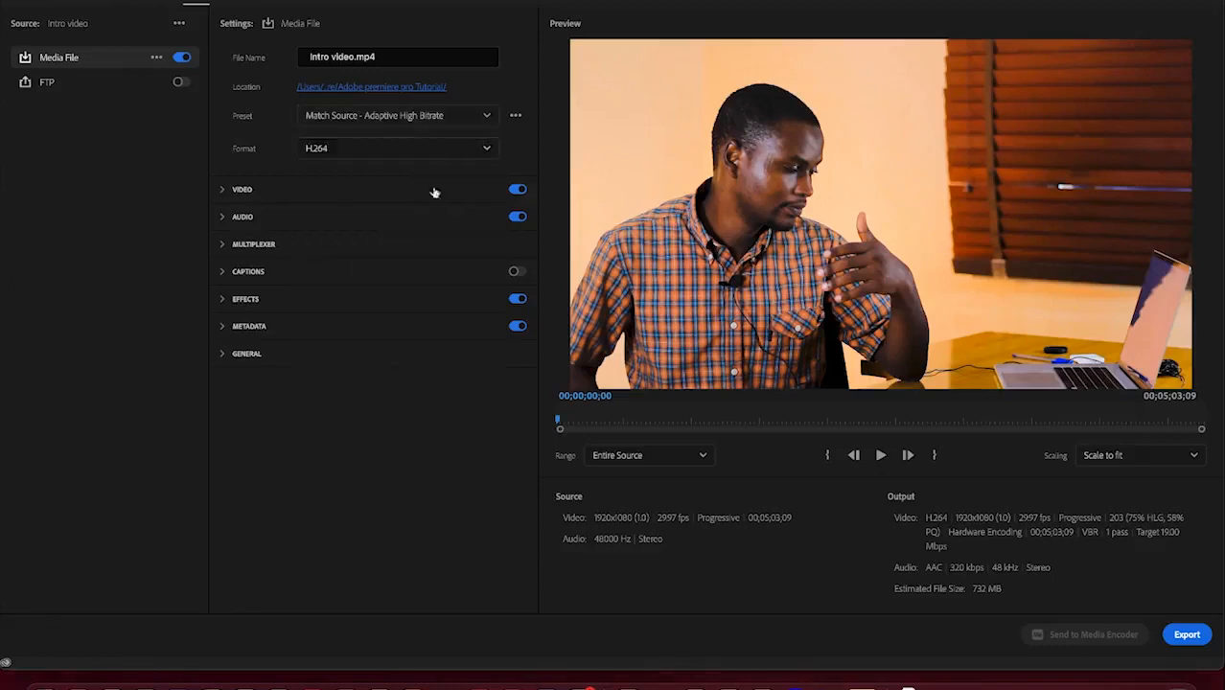
pyautogui.click(425, 151)
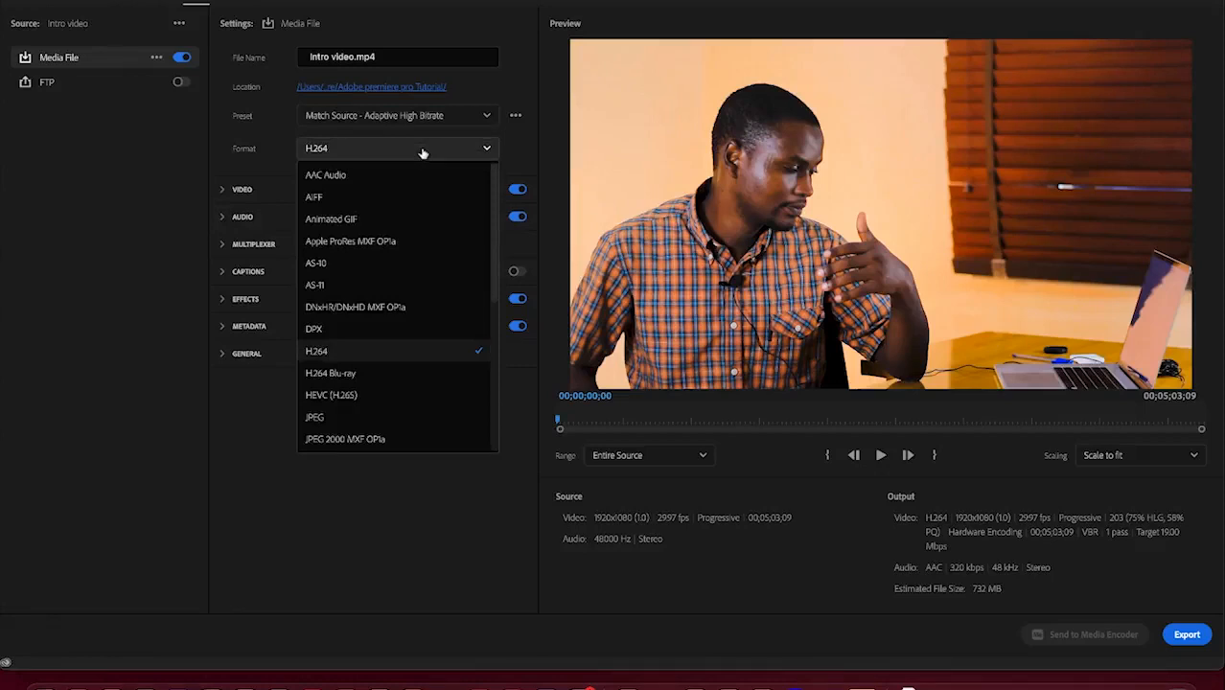
pyautogui.click(465, 147)
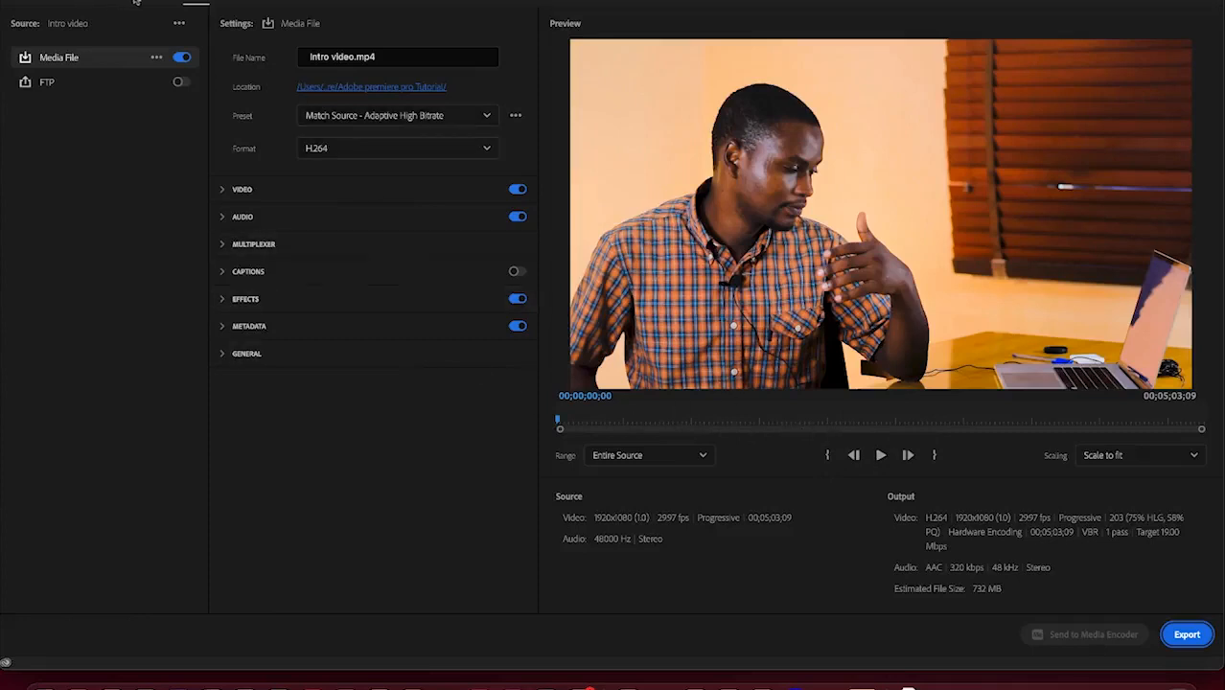
# Step: Return to the Intro video sequence and mark an in point at 00;00;00;00 and an out point at 00;01;27;03
pyautogui.click(163, 2)
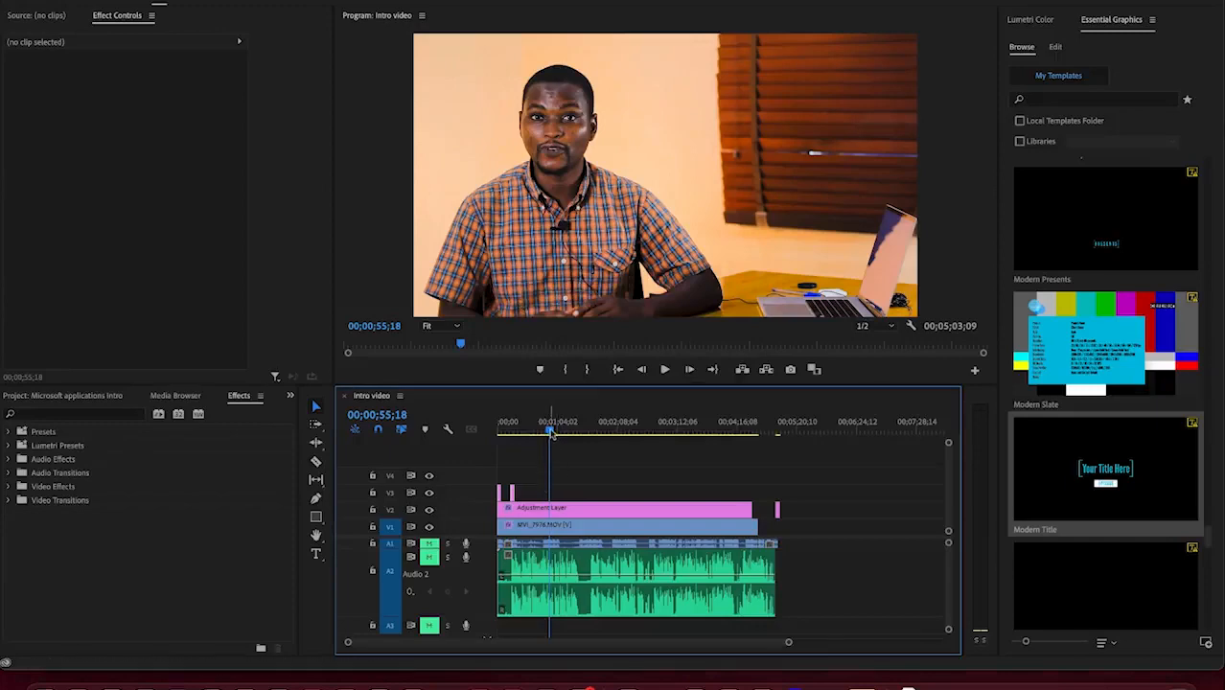
pyautogui.moveTo(551, 432); pyautogui.dragTo(496, 412)
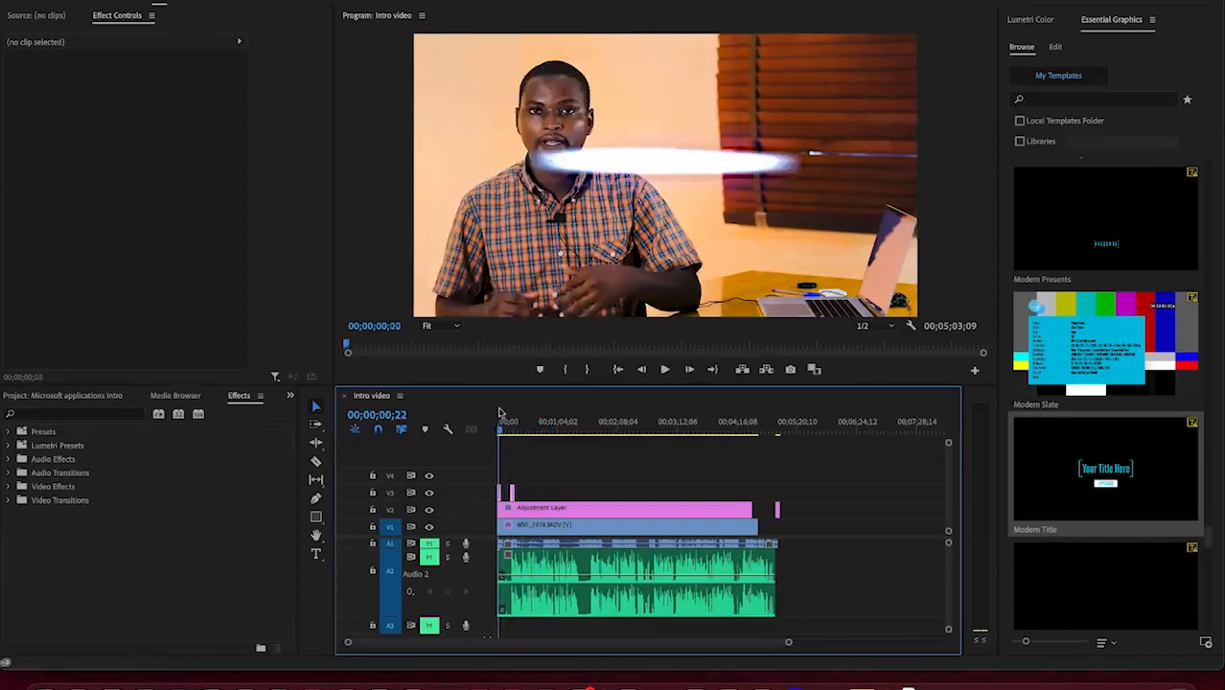
pyautogui.moveTo(499, 428); pyautogui.dragTo(458, 392)
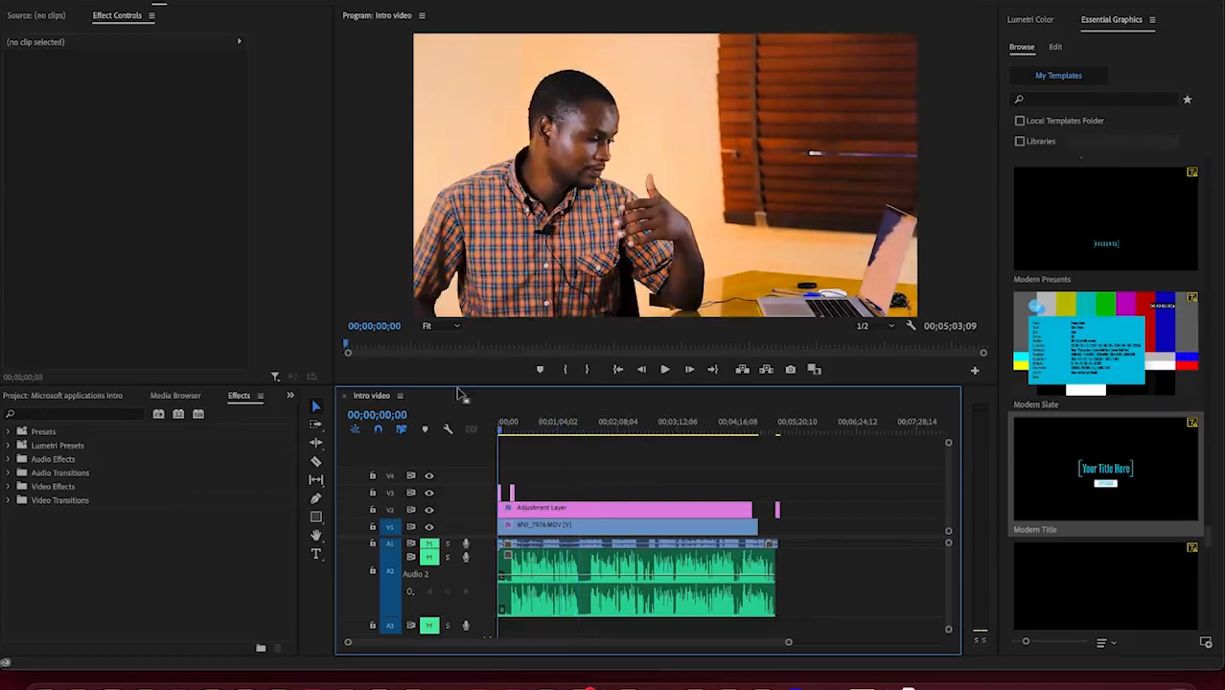
pyautogui.hotkey('ctrl', 'a')
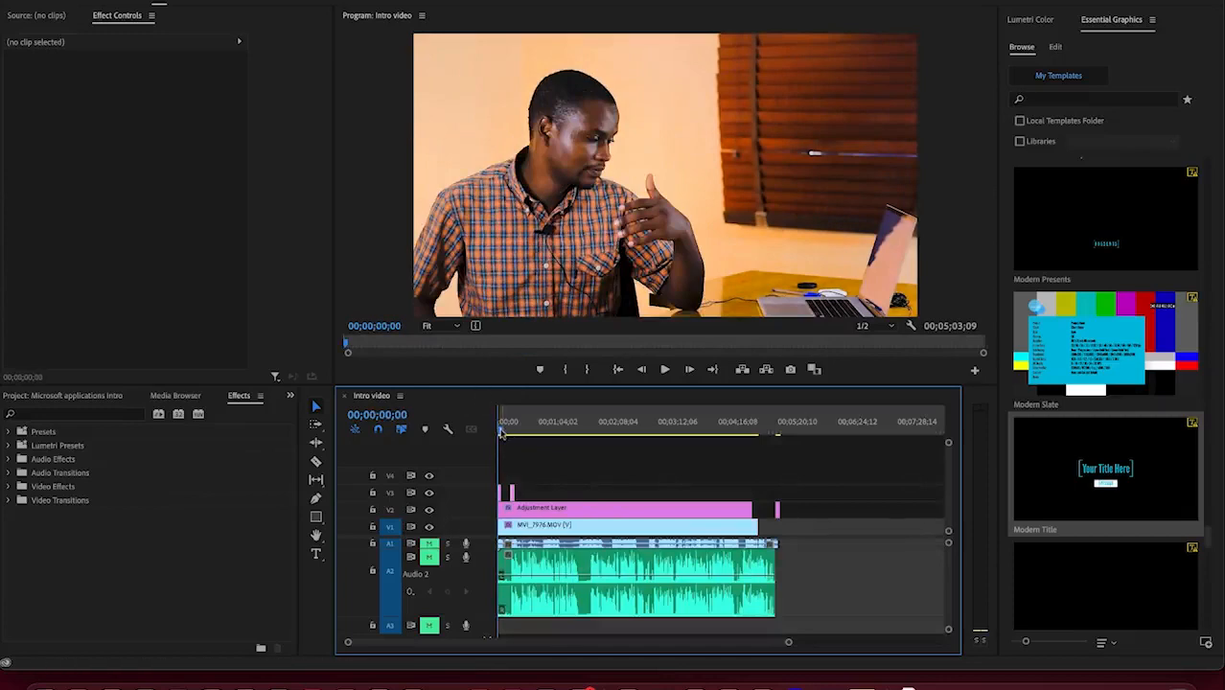
pyautogui.moveTo(501, 431); pyautogui.dragTo(582, 450)
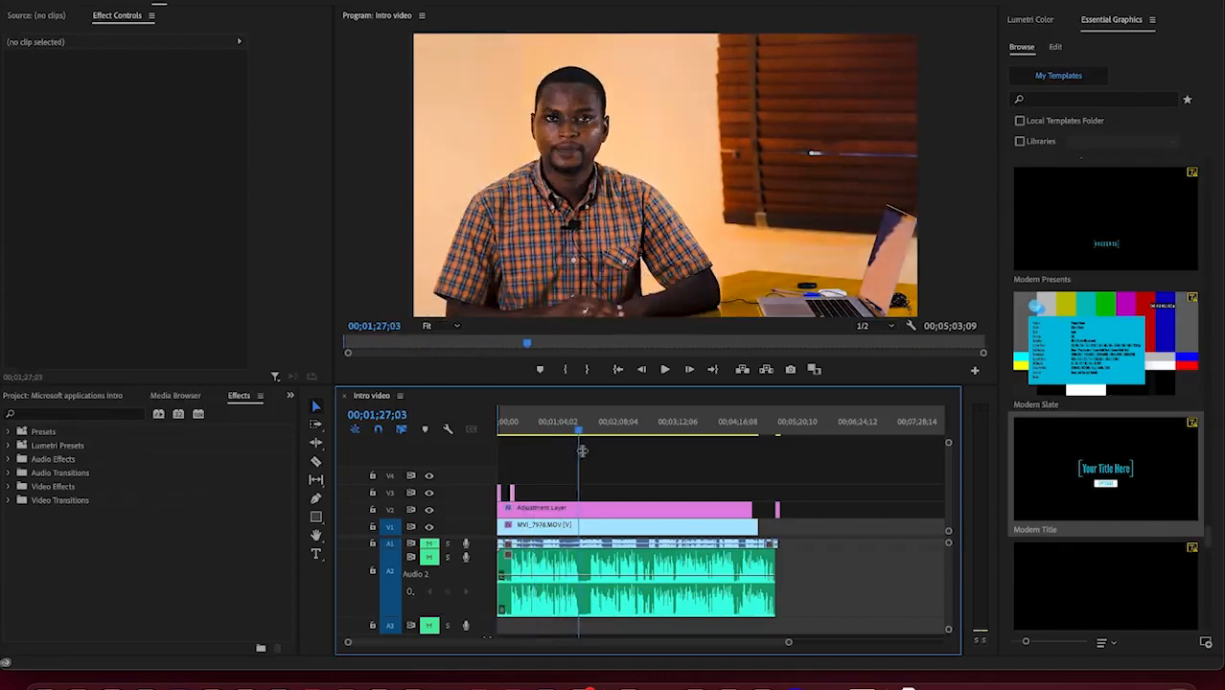
pyautogui.press('o')
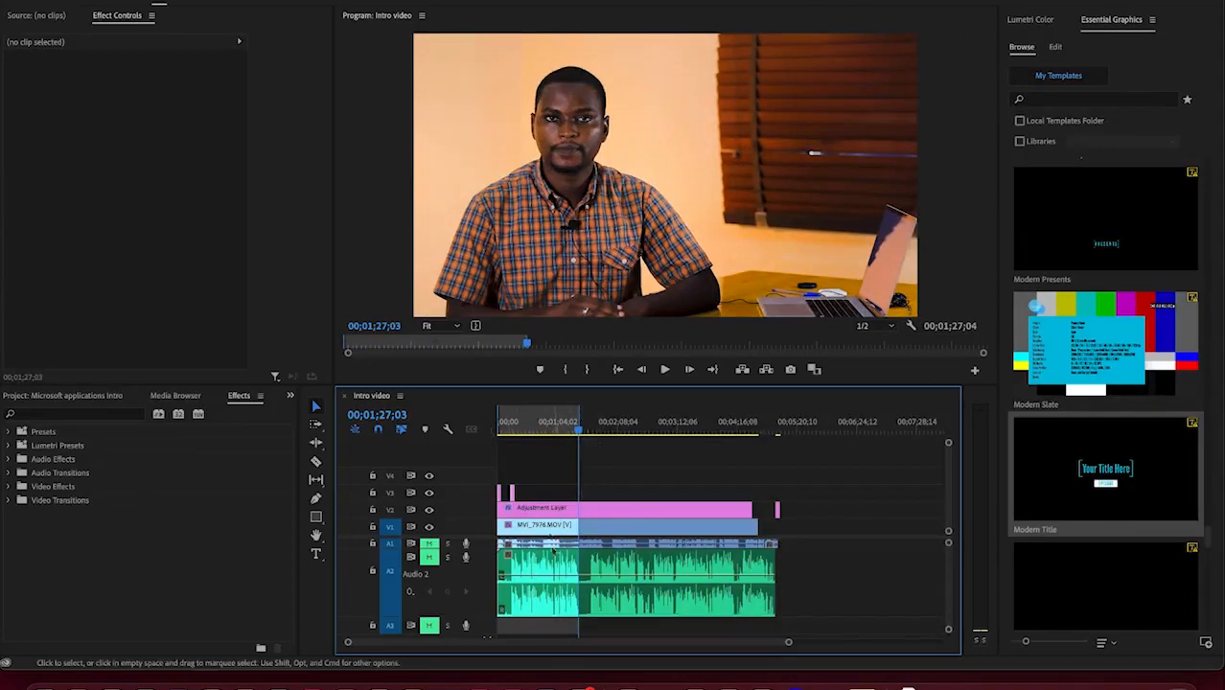
# Step: Reopen the sequence's media export settings, set the range to Source In/Out, and export Intro video.mp4
pyautogui.click(199, 3)
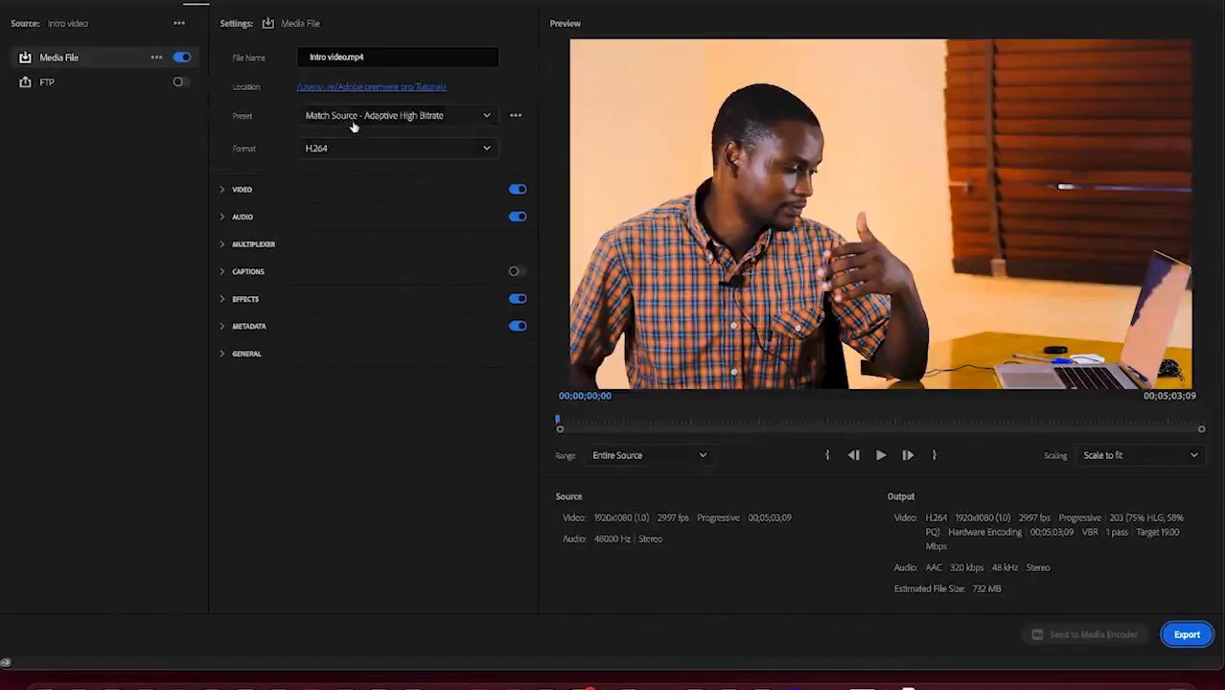
pyautogui.click(159, 2)
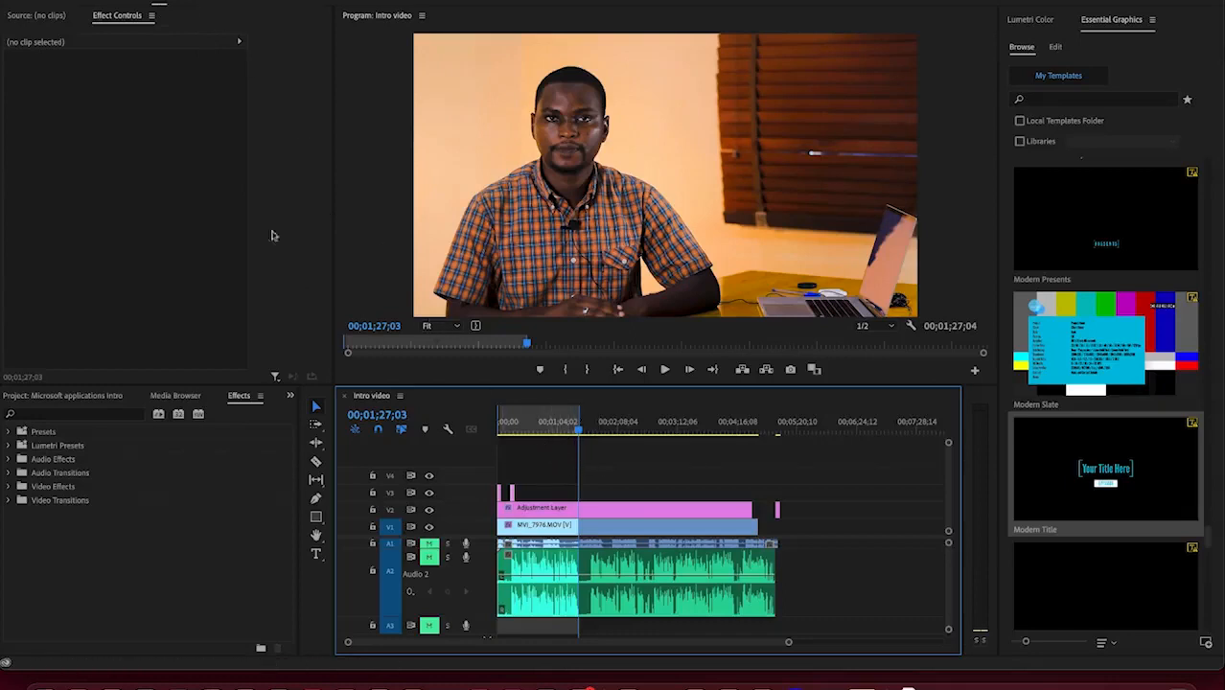
pyautogui.click(159, 3)
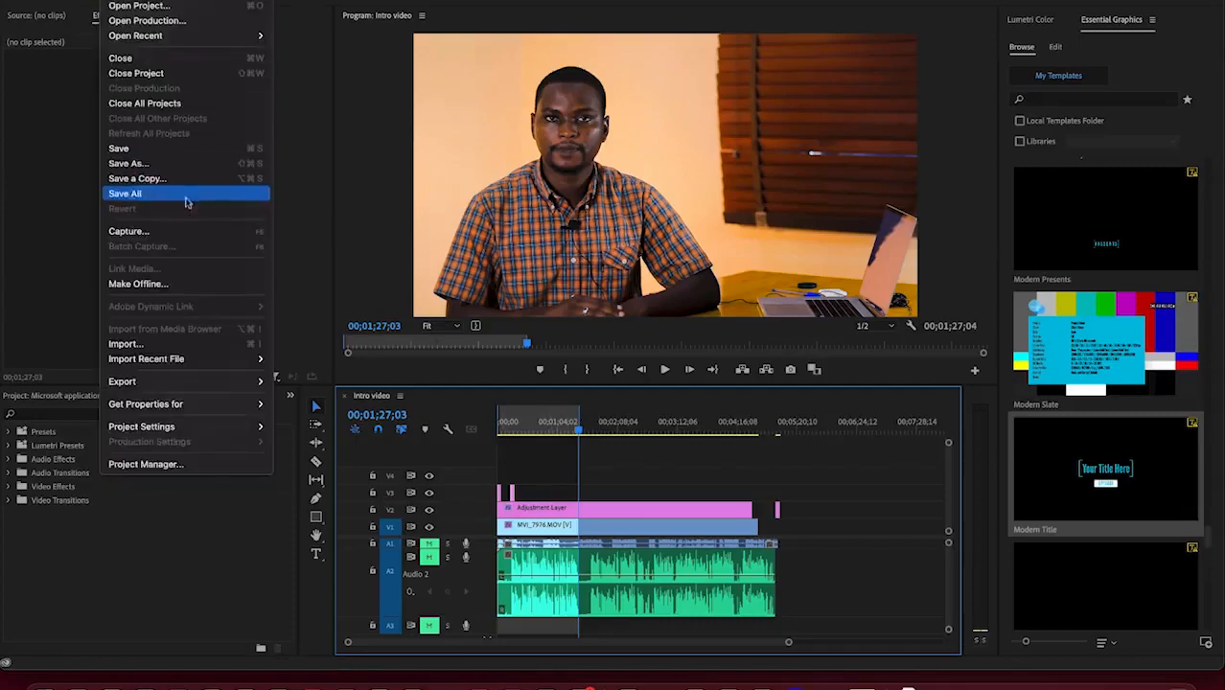
pyautogui.moveTo(199, 383)
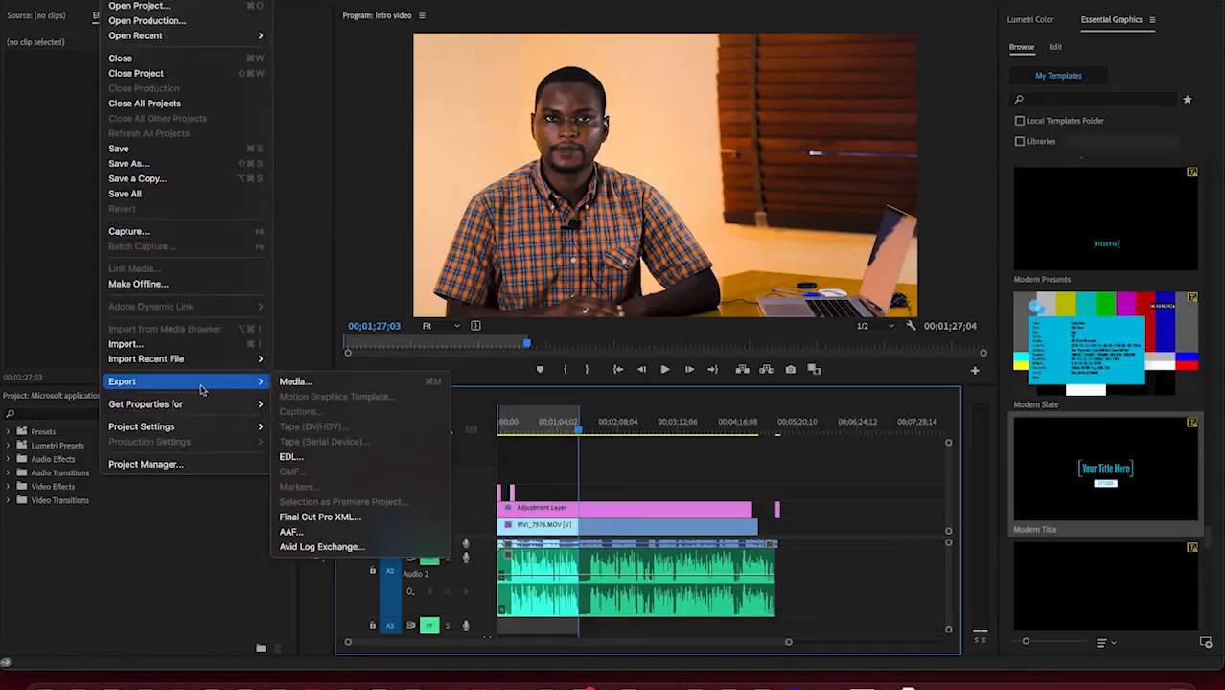
pyautogui.click(314, 383)
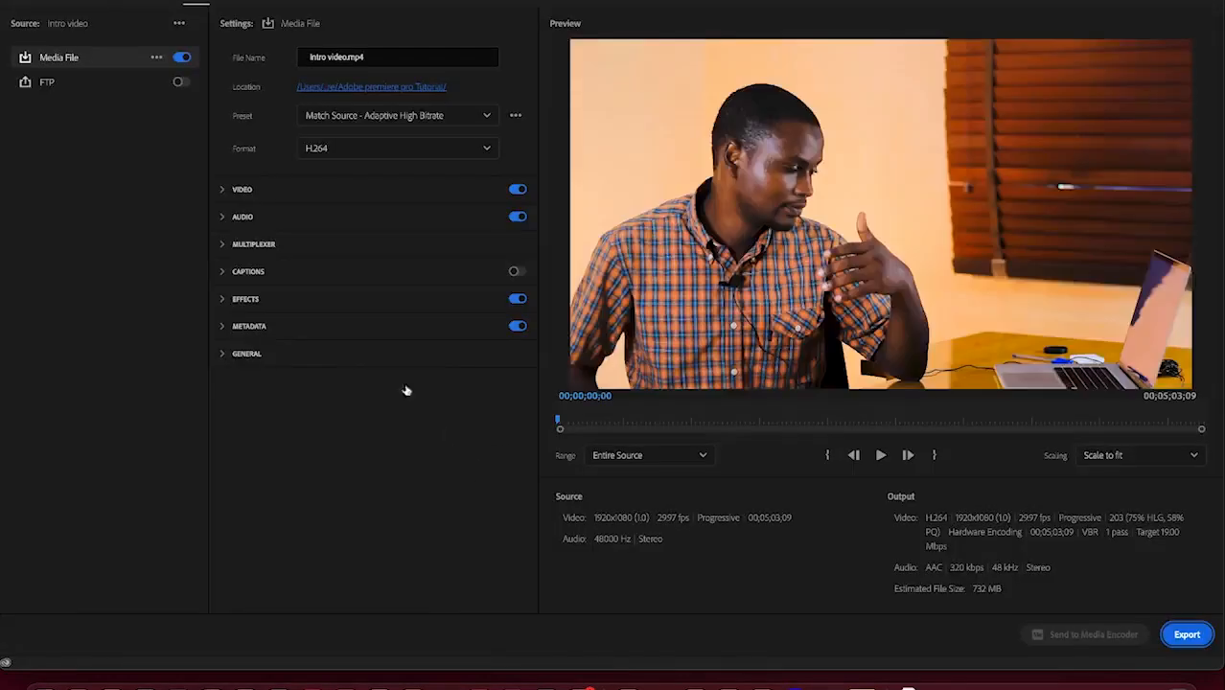
pyautogui.click(654, 459)
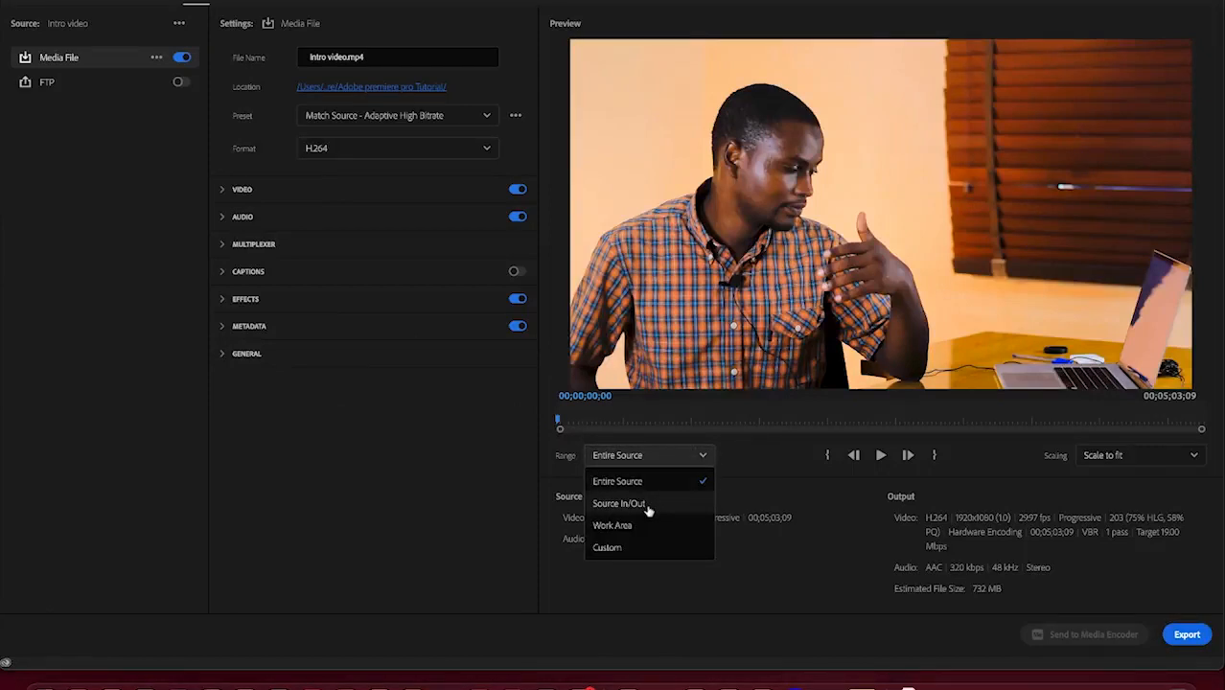
pyautogui.click(647, 508)
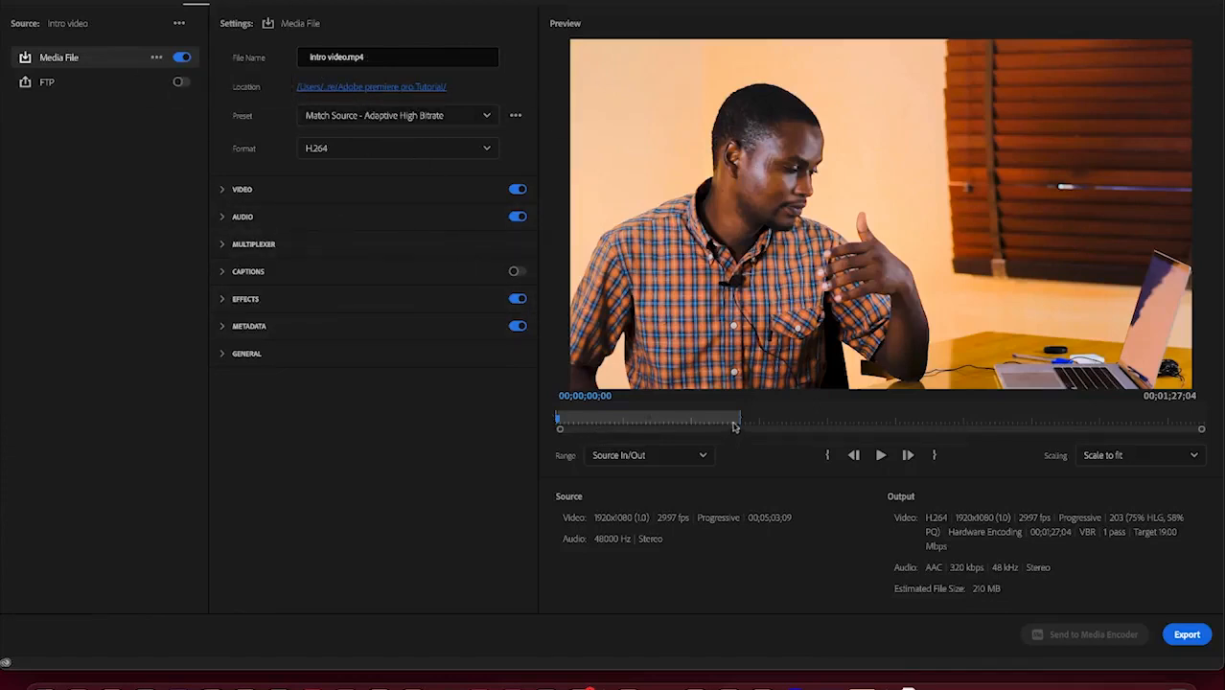
pyautogui.click(1195, 640)
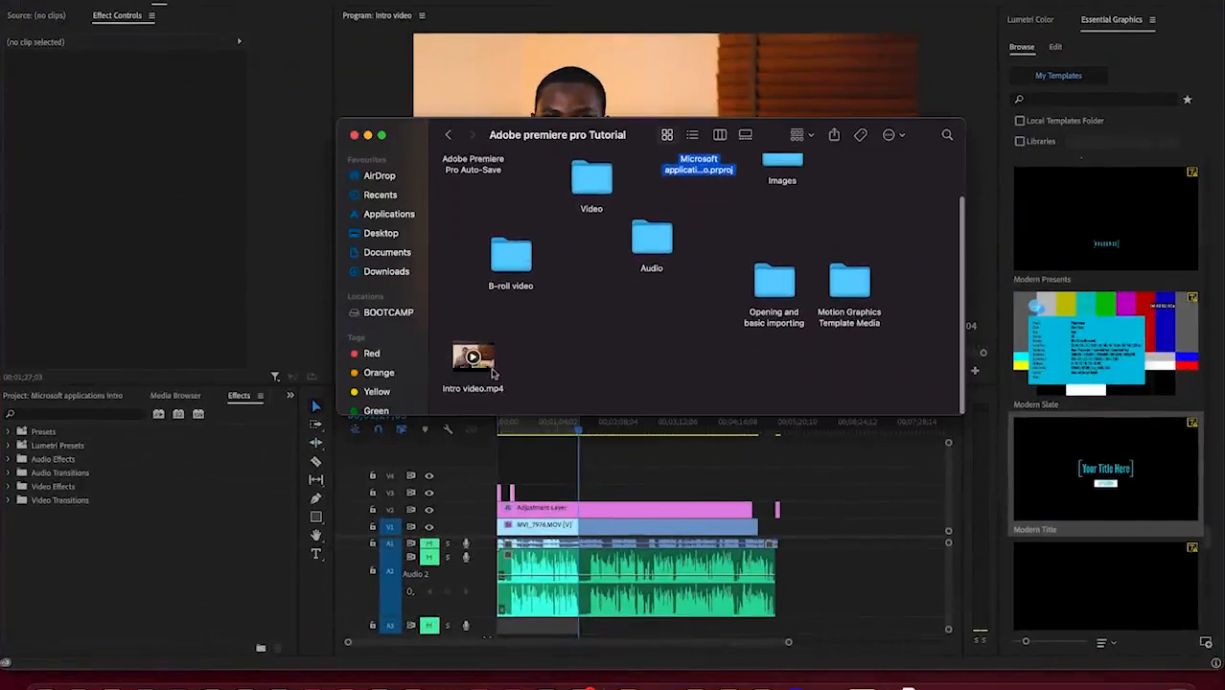
# Step: Open the exported Intro video.mp4 from the Adobe premiere pro Tutorial folder and check its playback around the speaker's name title
pyautogui.doubleClick(472, 360)
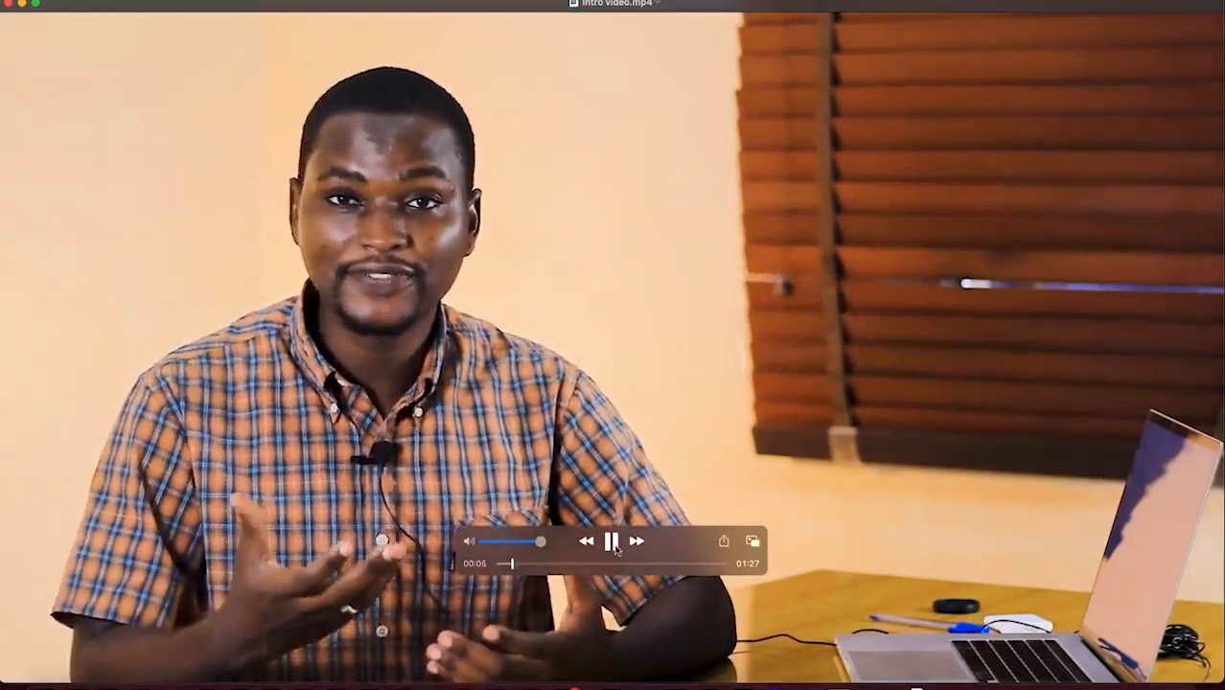
pyautogui.click(612, 542)
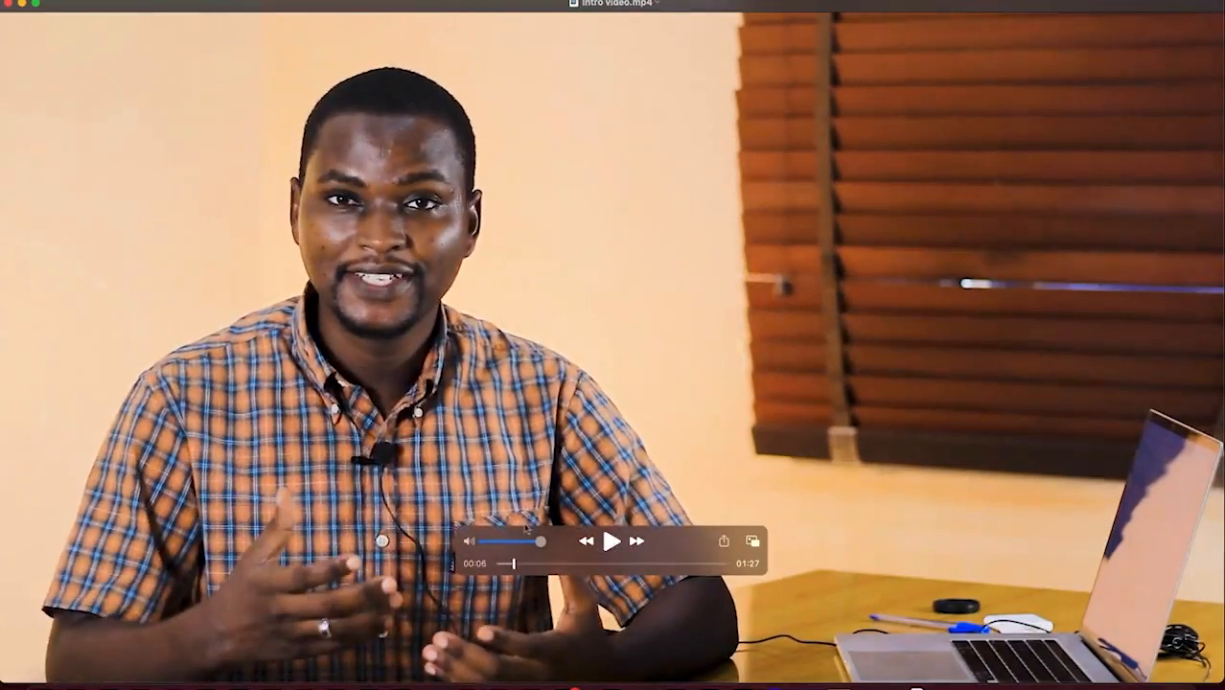
pyautogui.click(538, 566)
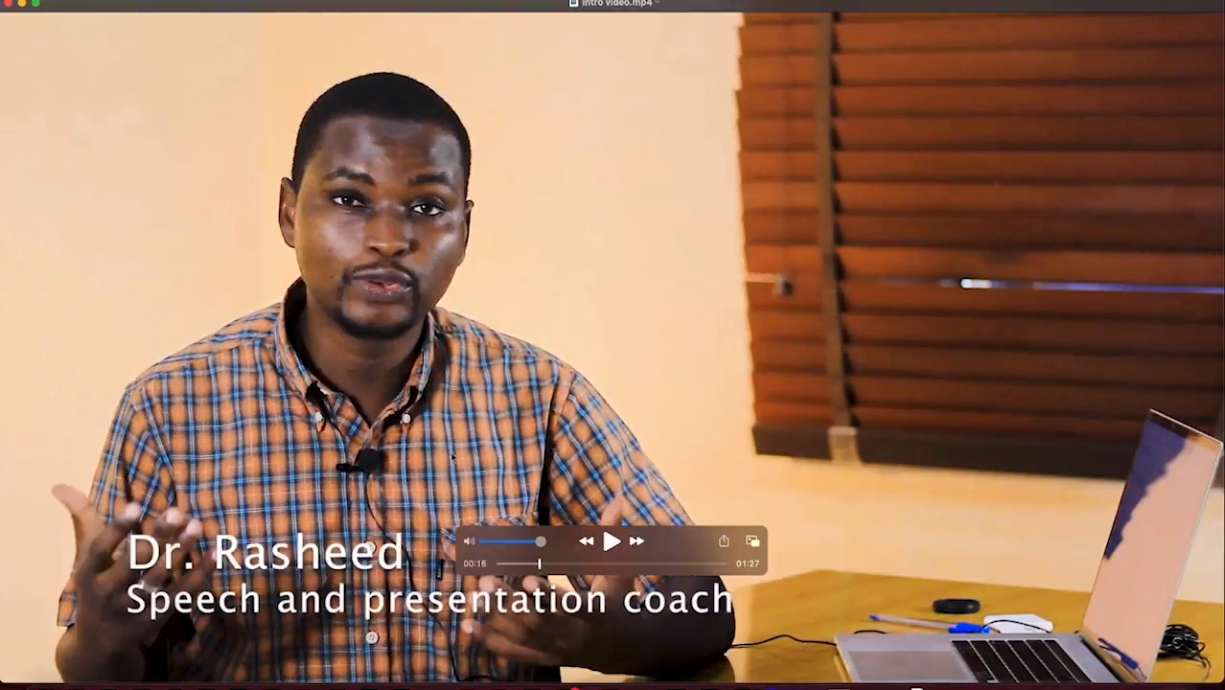
pyautogui.moveTo(539, 566); pyautogui.dragTo(534, 567)
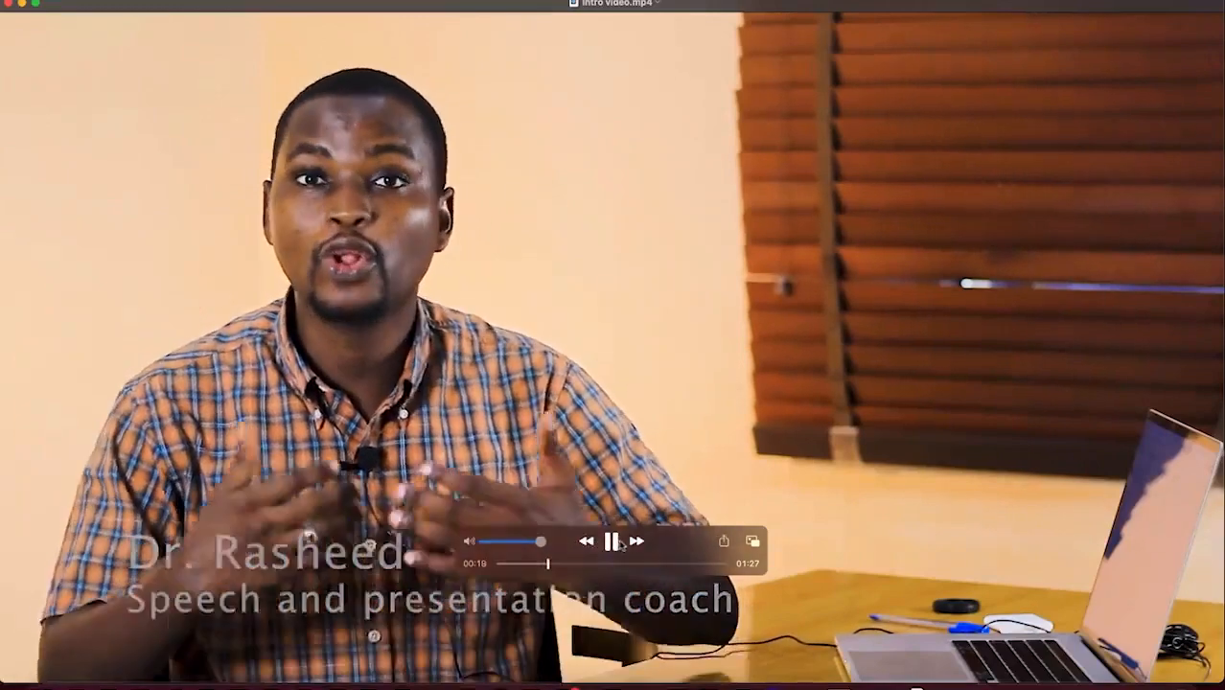
pyautogui.click(612, 542)
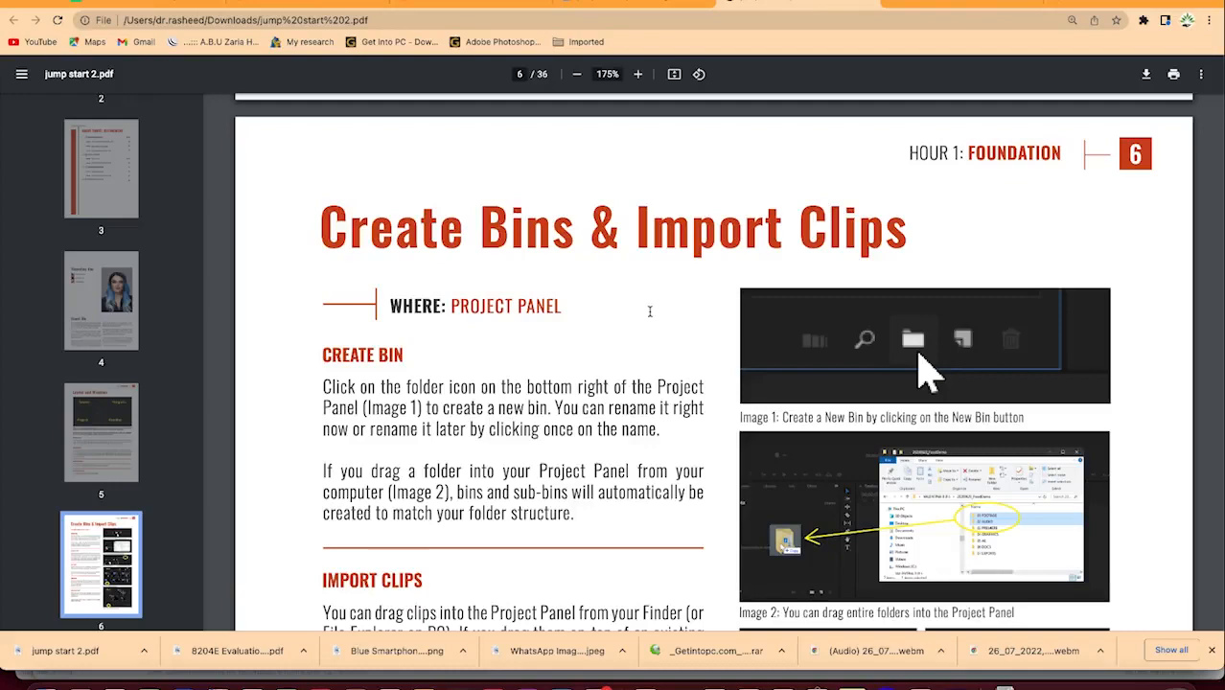
# Step: Look through jump start 2.pdf in the browser, covering the contents list, bins and importing, clip color coding, and sequence creation
pyautogui.scroll(10, 649, 311)
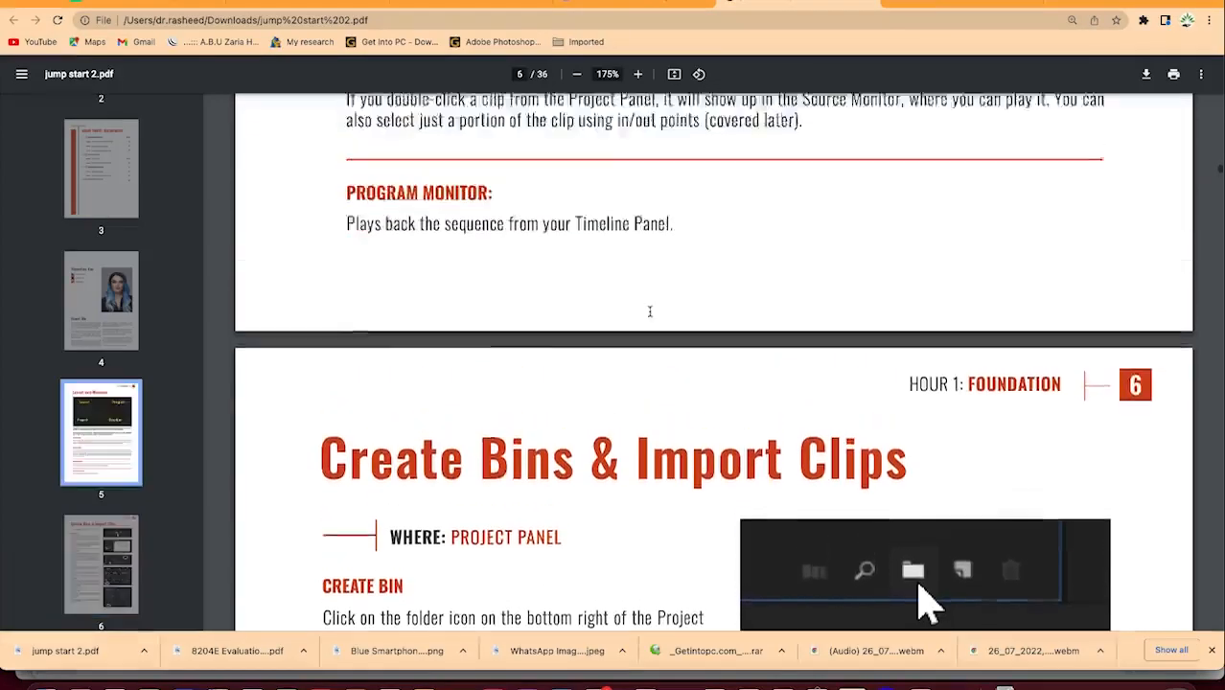
pyautogui.scroll(10, 648, 310)
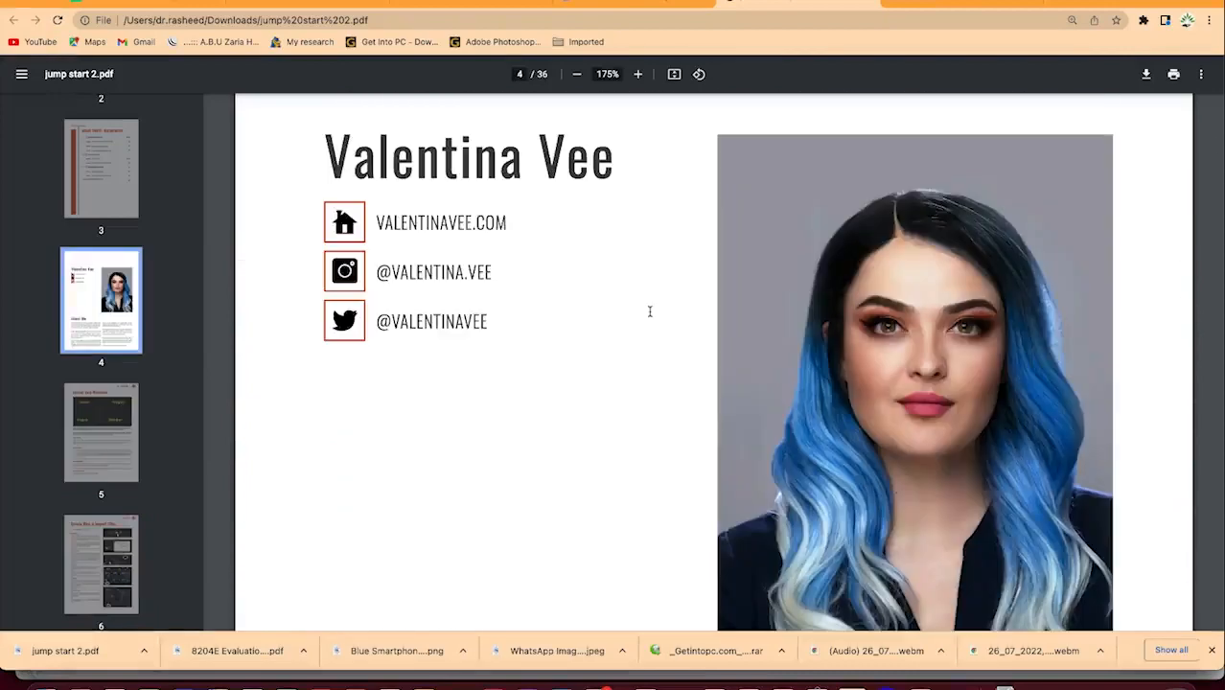
pyautogui.scroll(10, 649, 311)
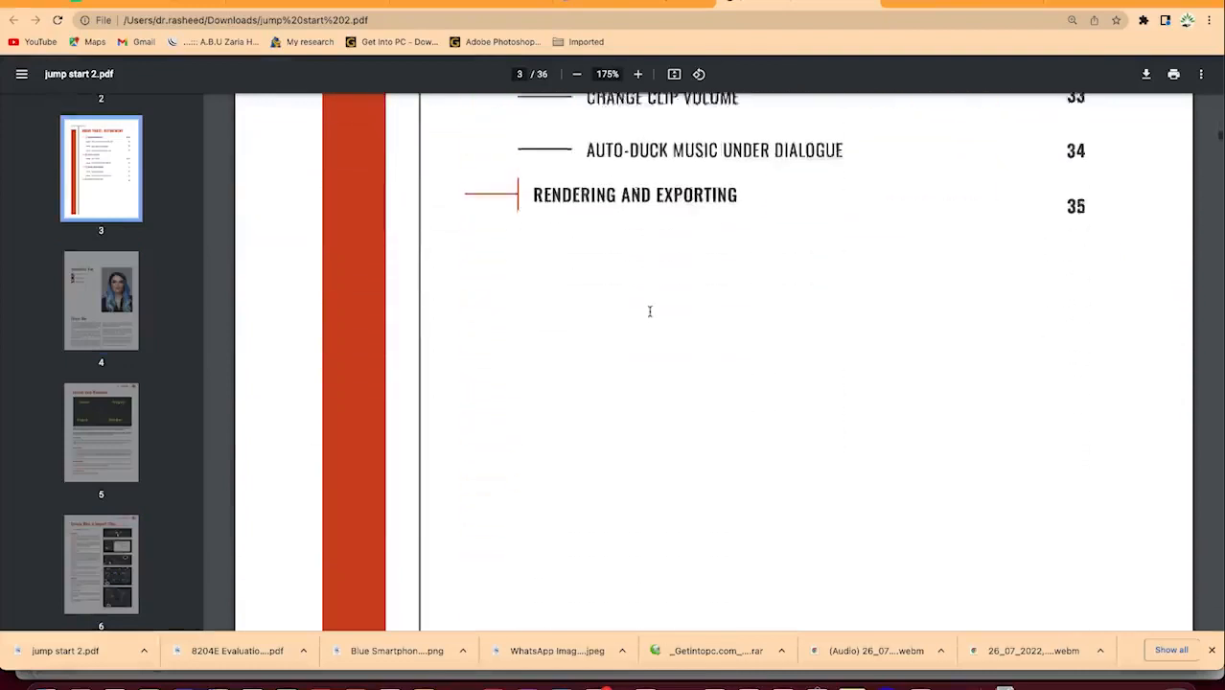
pyautogui.scroll(-20, 649, 311)
pyautogui.scroll(-7, 649, 310)
pyautogui.scroll(-15, 649, 310)
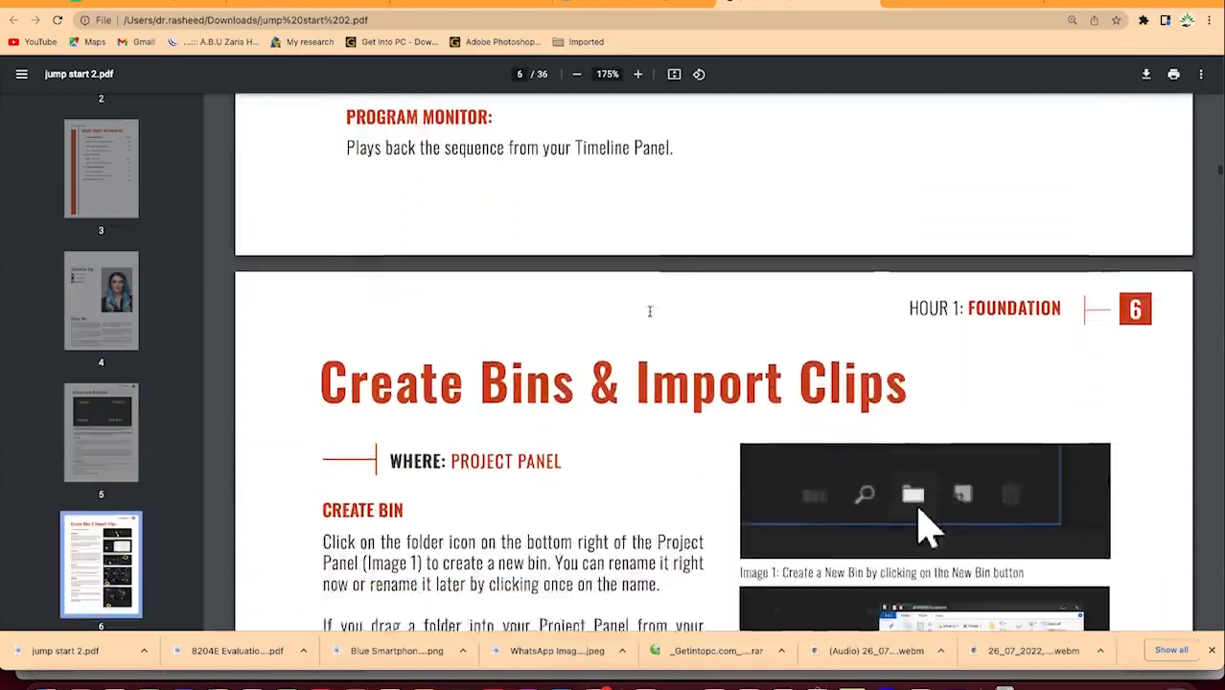
pyautogui.scroll(-10, 649, 311)
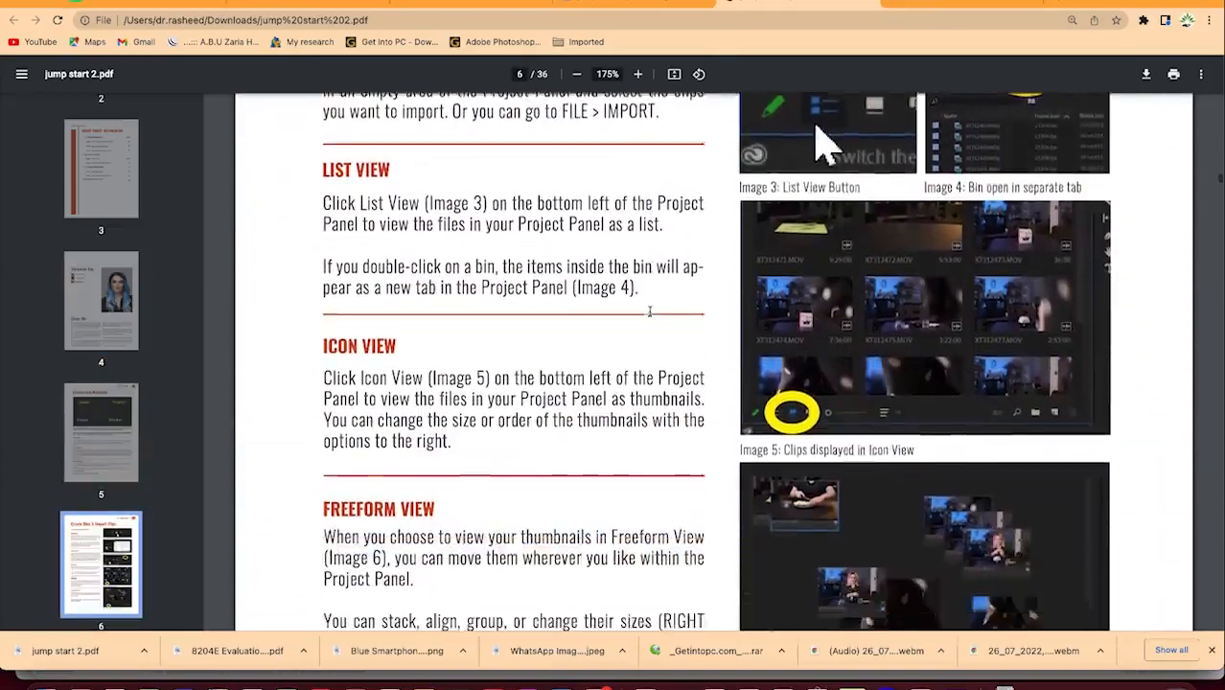
pyautogui.scroll(-10, 649, 310)
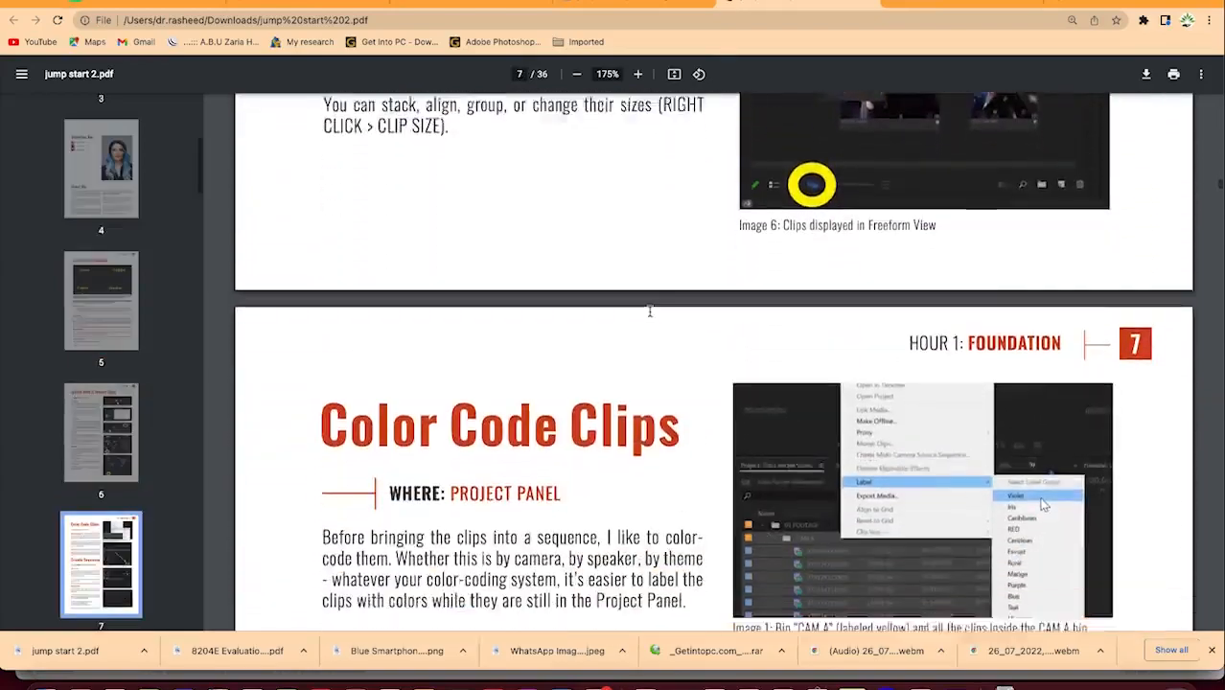
pyautogui.scroll(-10, 650, 311)
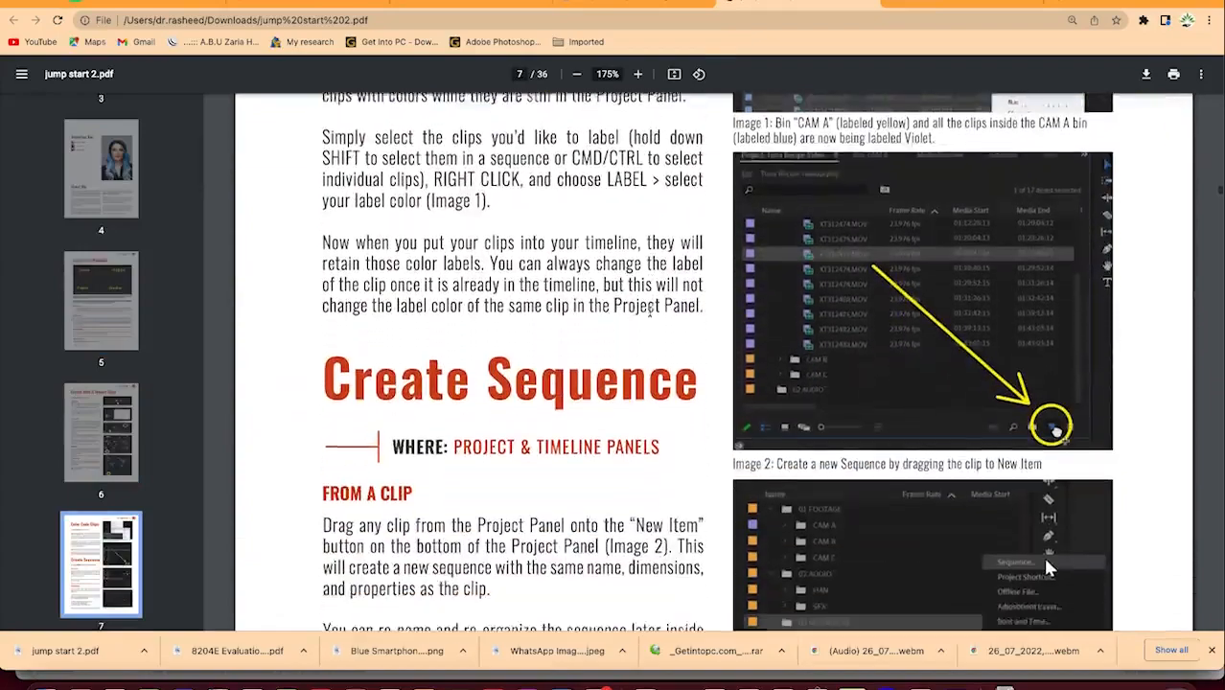
pyautogui.scroll(-10, 649, 311)
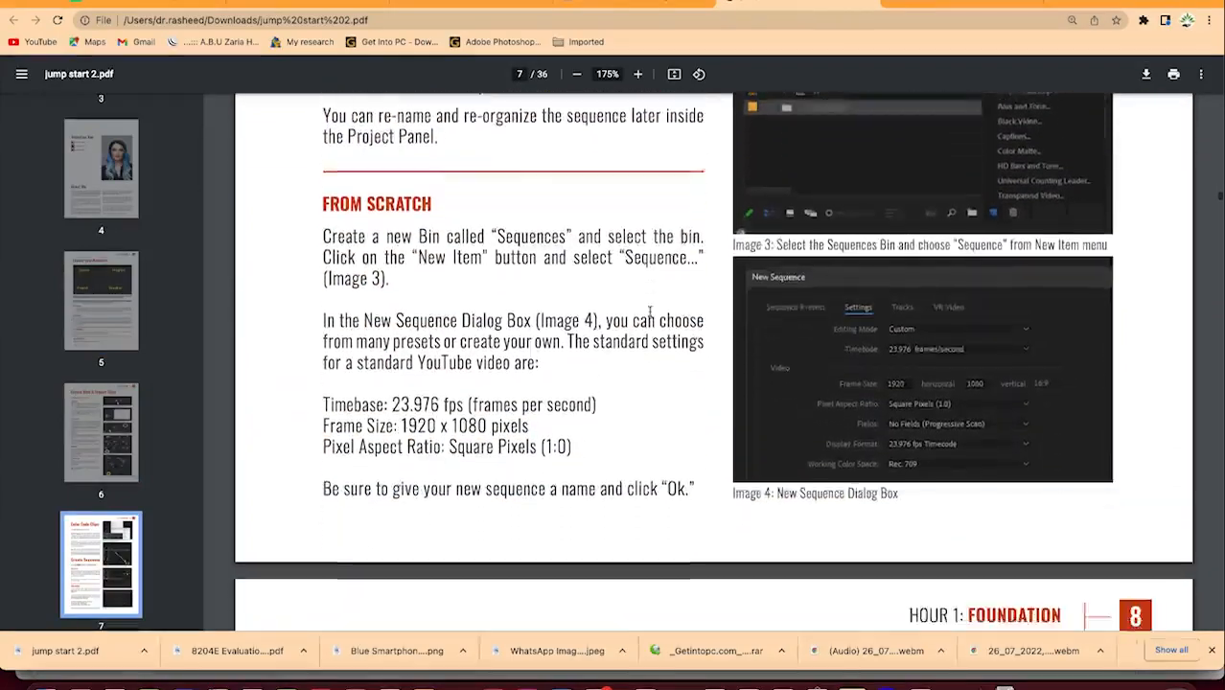
# Step: Review pages 8 to 10 of the guide on the In/Out workflow, insert and overwrite, track locking, visibility, mute and solo
pyautogui.scroll(-10, 649, 311)
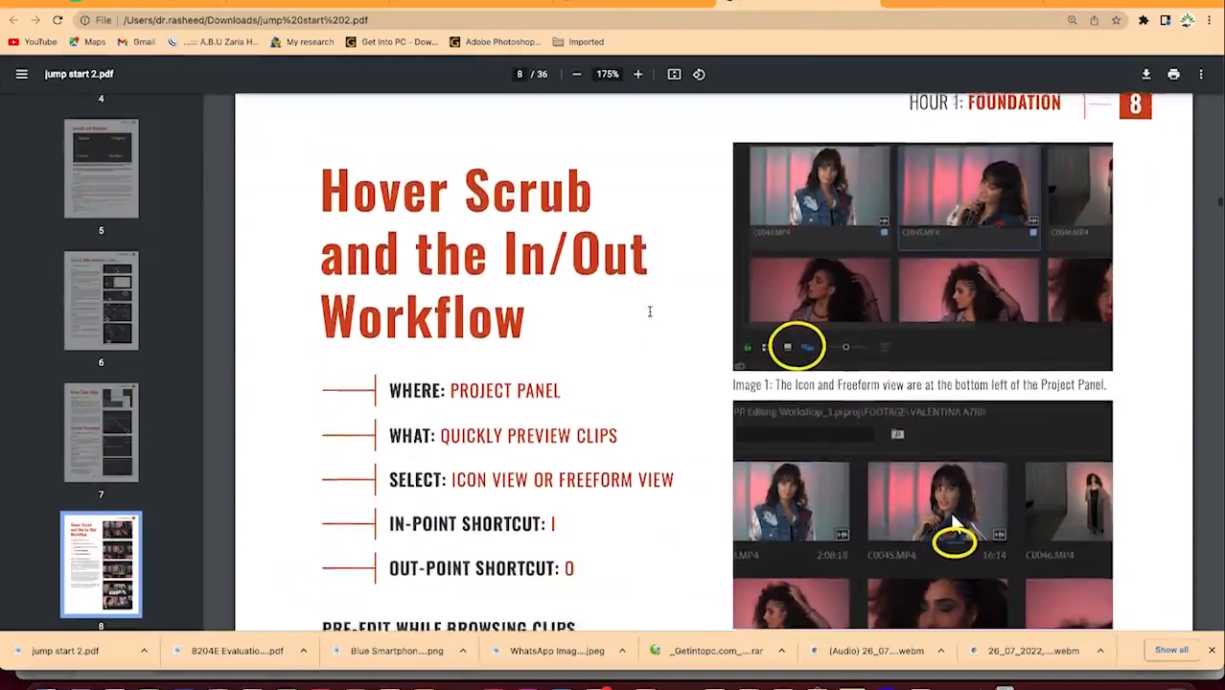
pyautogui.scroll(-10, 649, 311)
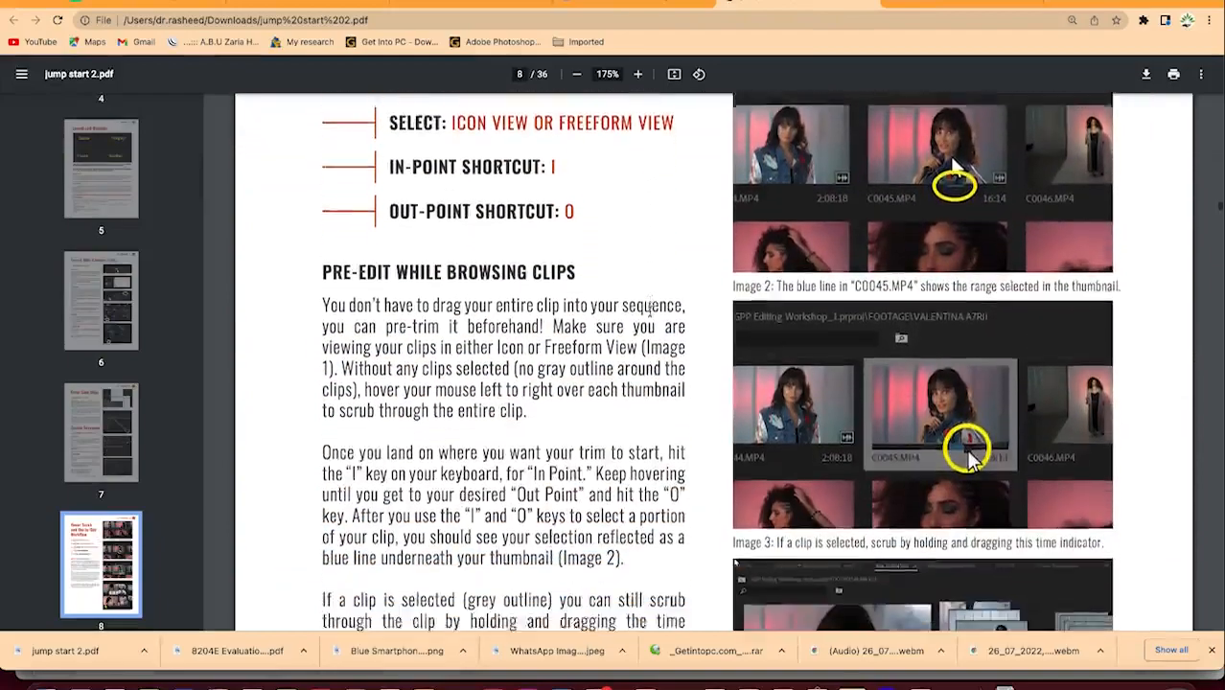
pyautogui.scroll(-10, 649, 311)
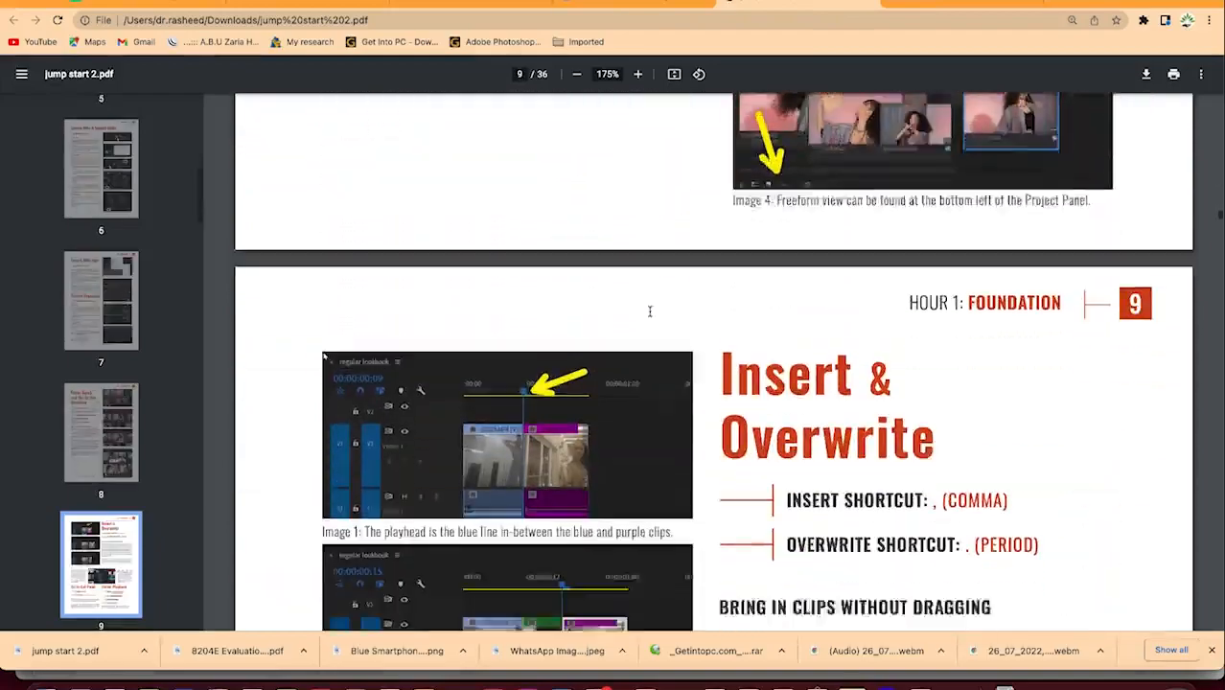
pyautogui.scroll(-10, 649, 310)
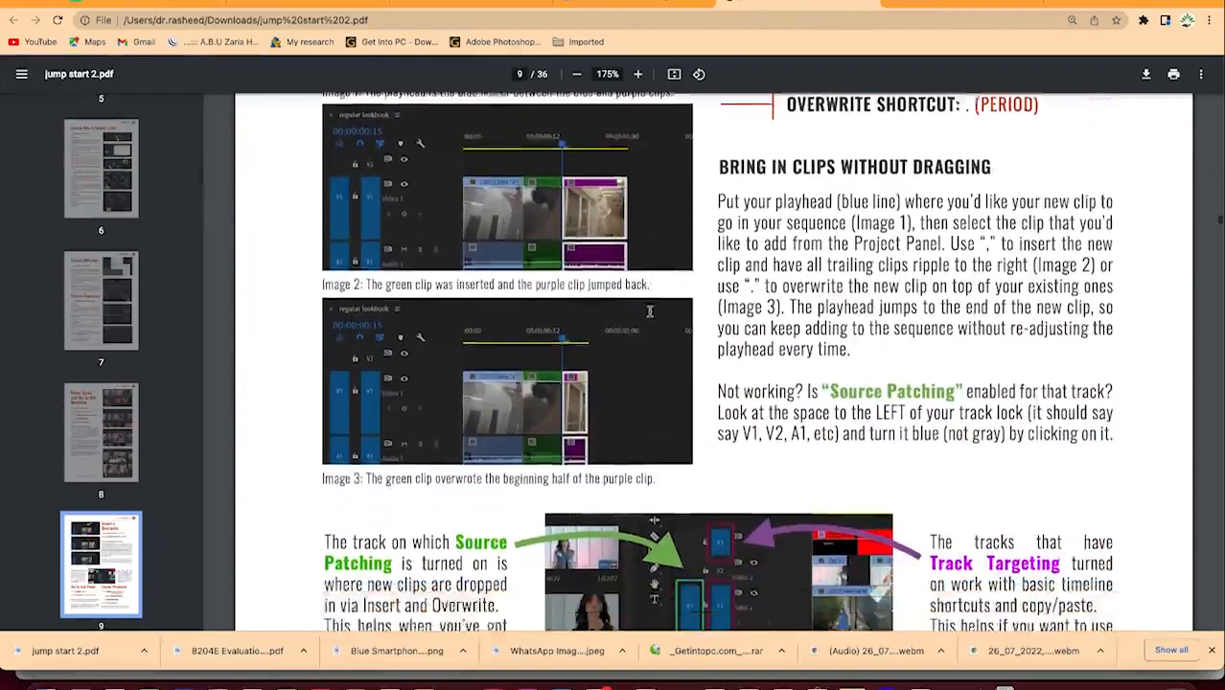
pyautogui.scroll(3, 649, 310)
pyautogui.scroll(-4, 649, 310)
pyautogui.scroll(-7, 649, 310)
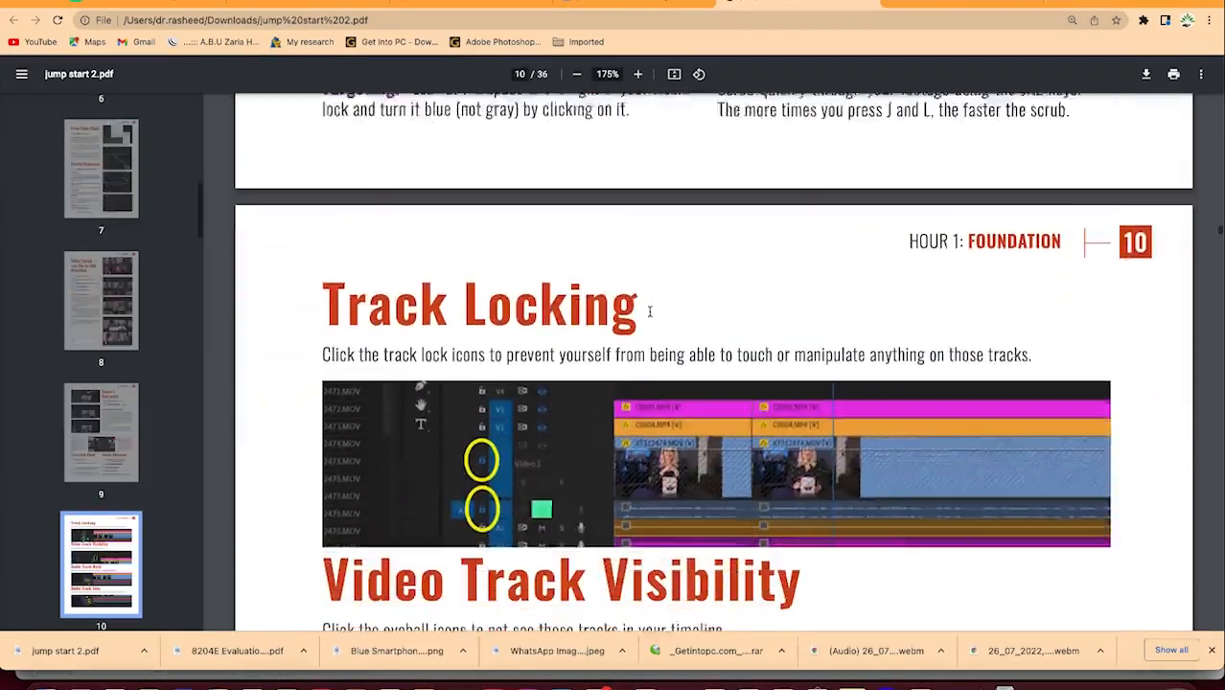
pyautogui.scroll(-3, 648, 310)
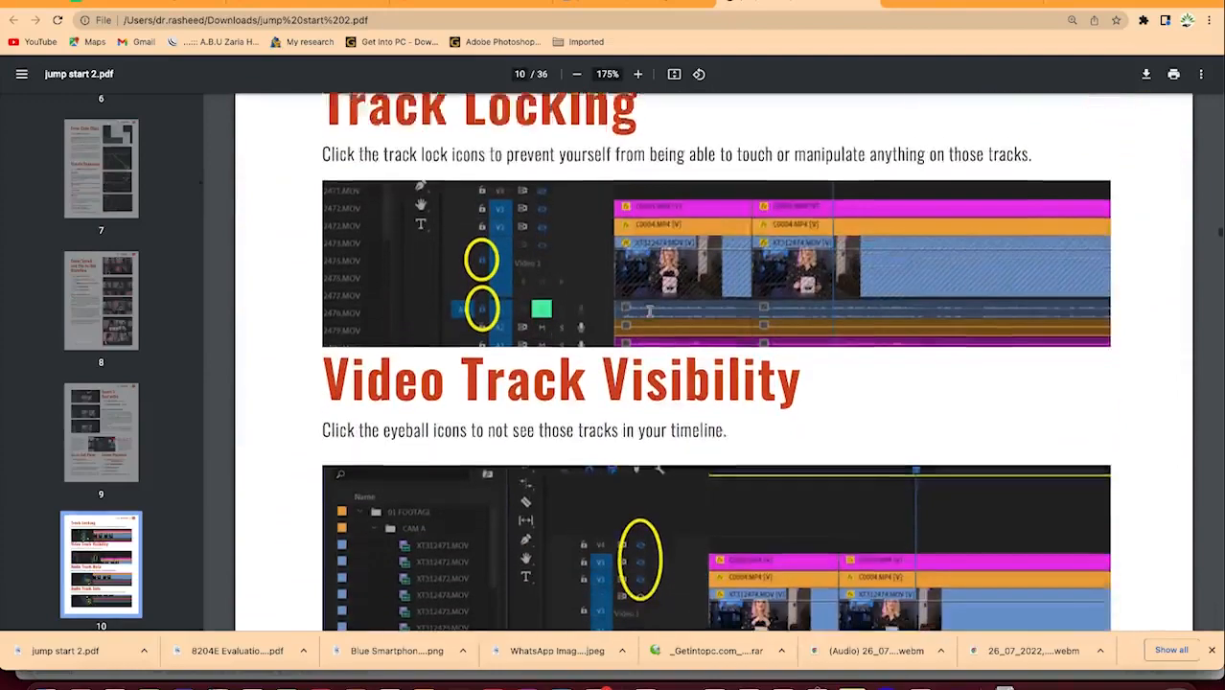
pyautogui.scroll(-5, 649, 310)
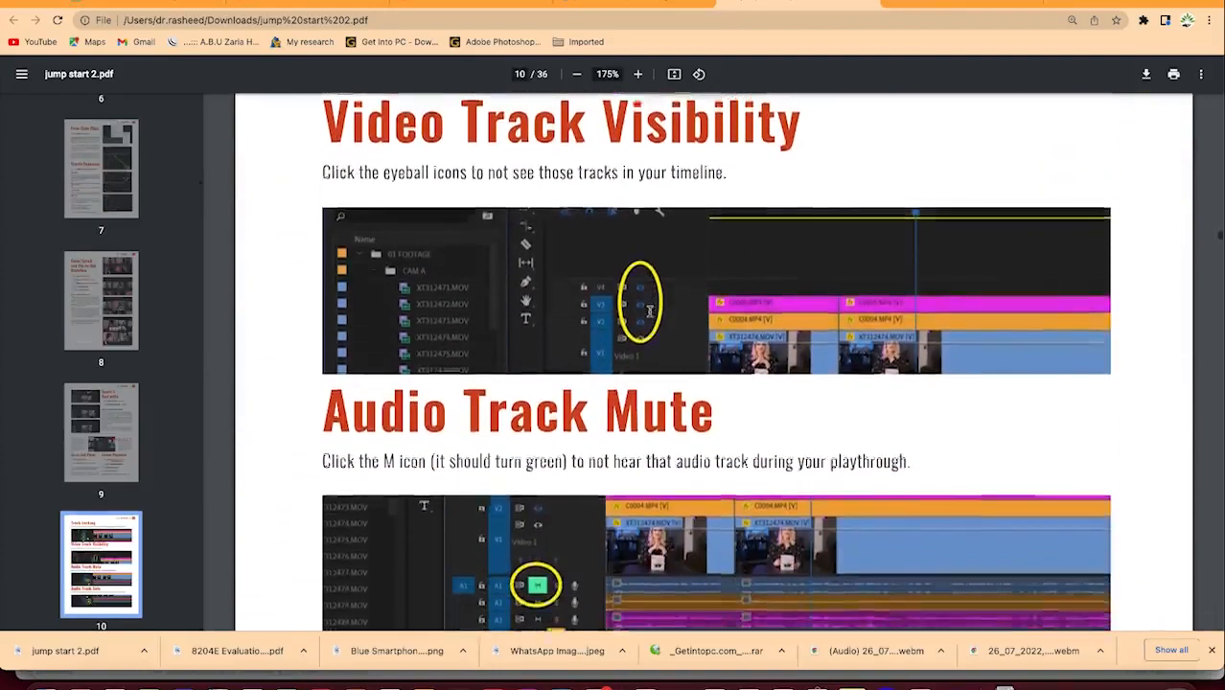
pyautogui.scroll(-7, 649, 310)
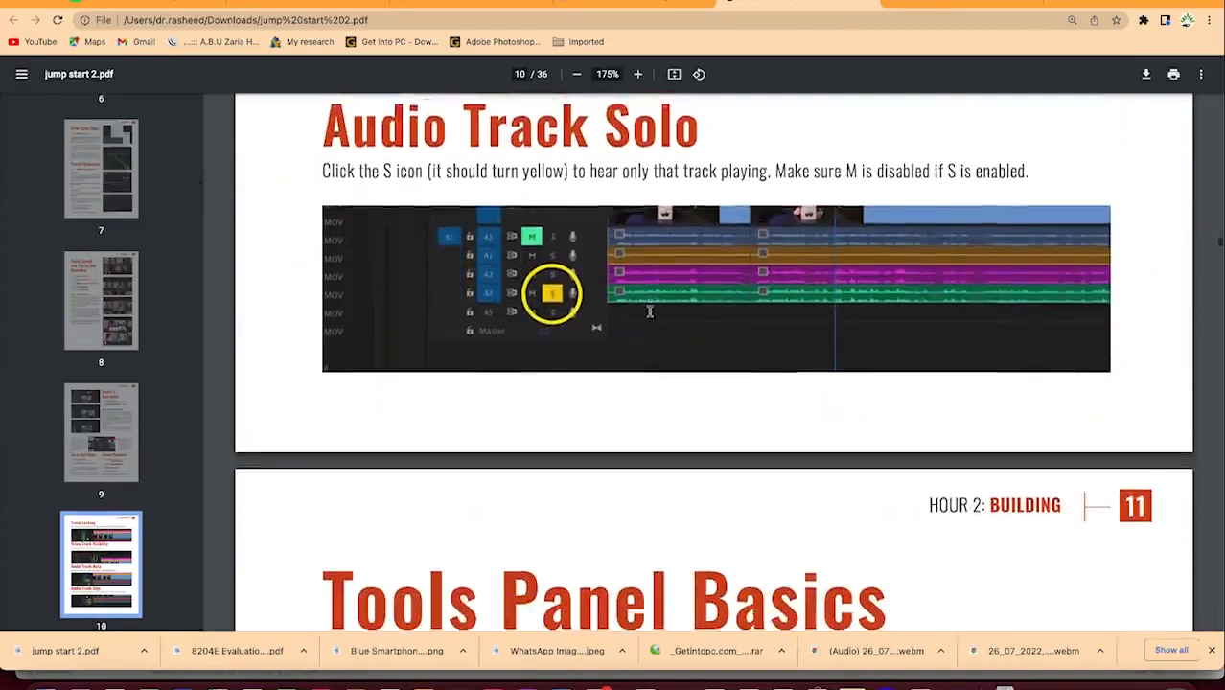
# Step: Review pages 11 to 15 of the guide on the tools panel, moving edits and clips, marking music cues, and editing with markers
pyautogui.scroll(-10, 649, 311)
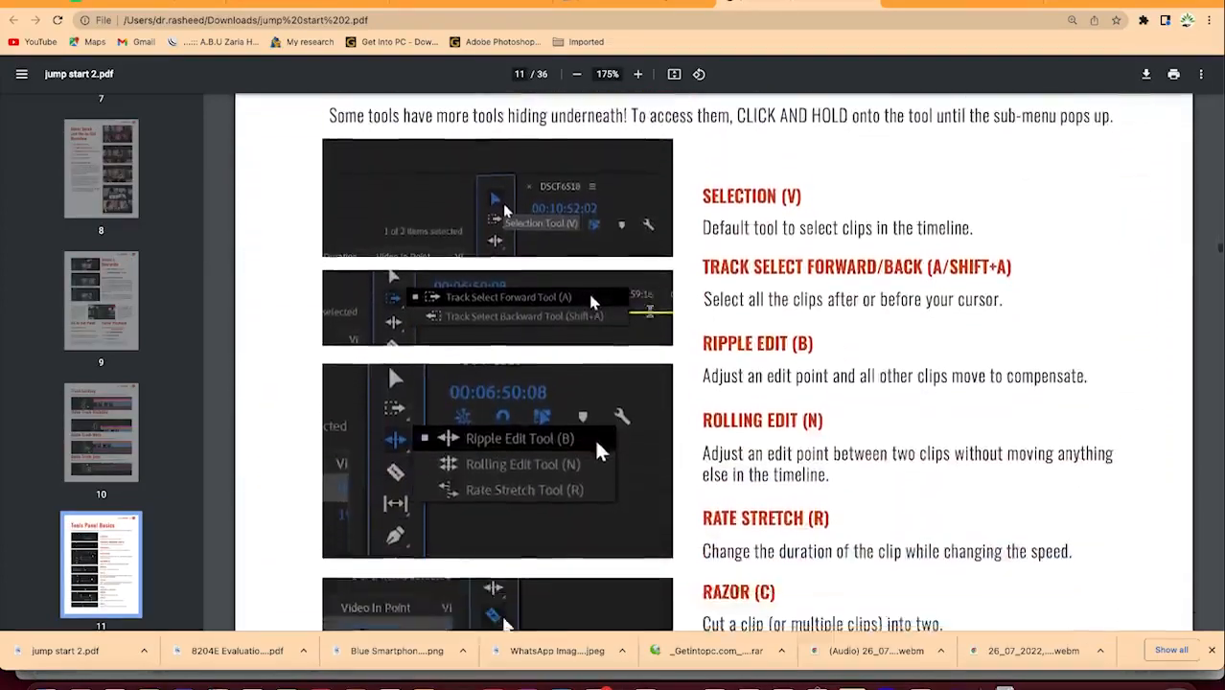
pyautogui.scroll(-12, 649, 311)
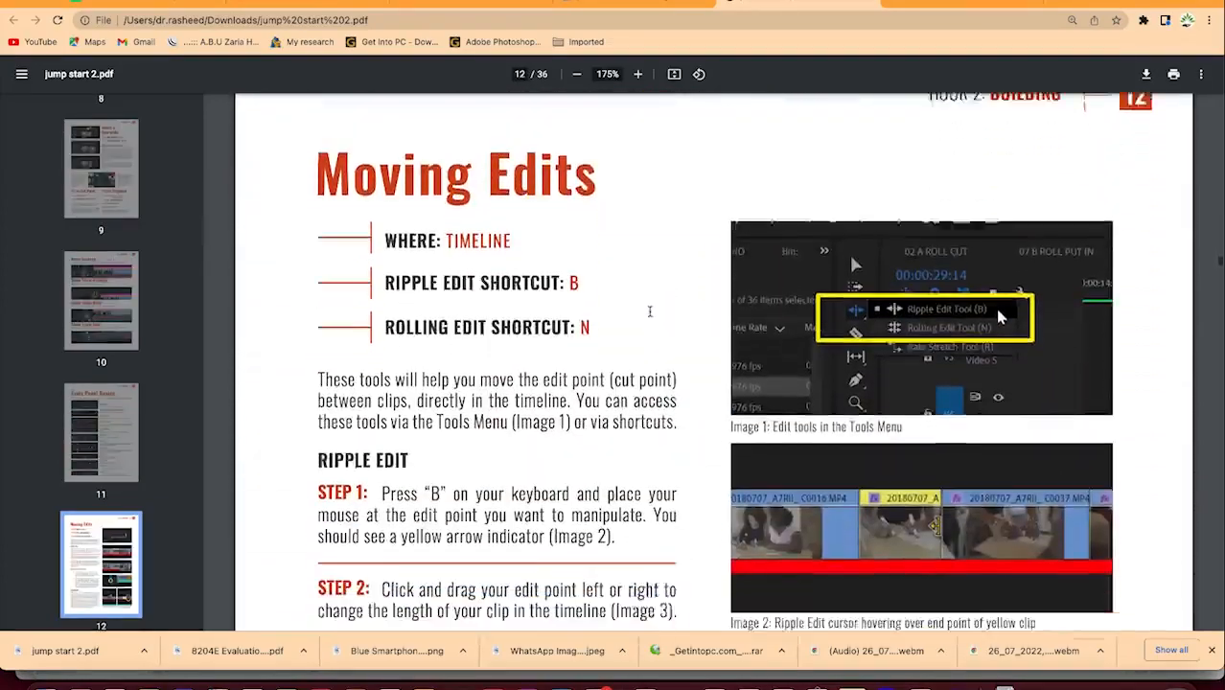
pyautogui.scroll(-12, 649, 311)
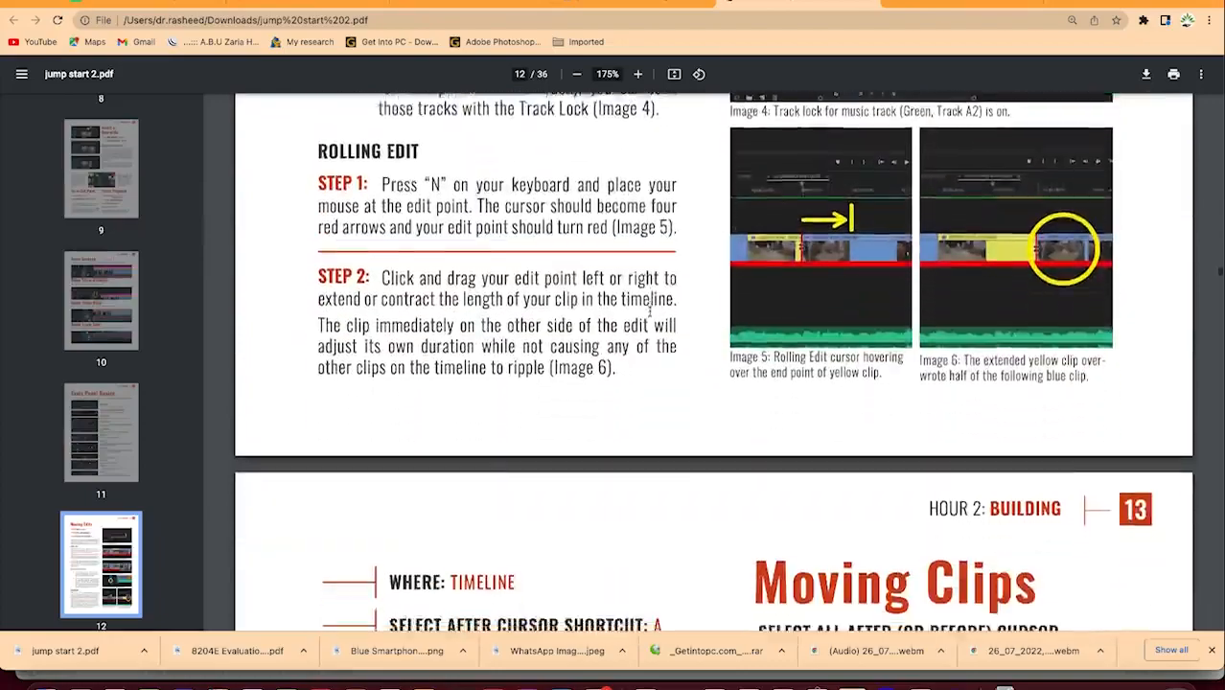
pyautogui.scroll(-12, 649, 311)
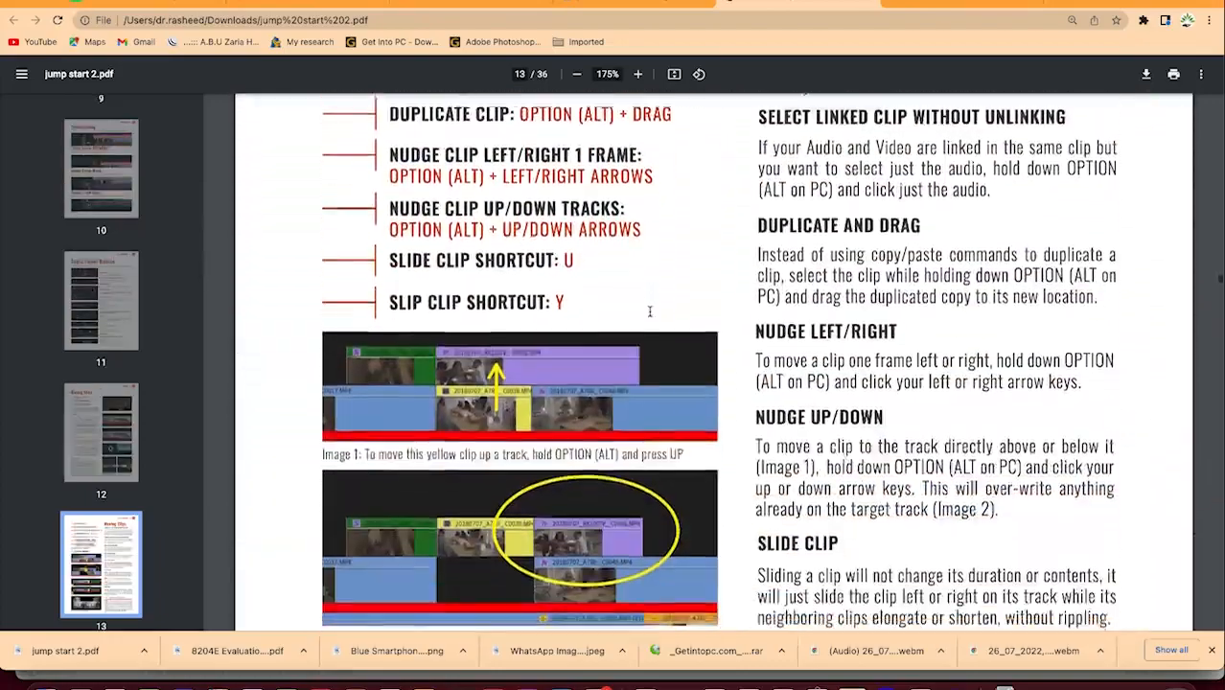
pyautogui.scroll(-12, 648, 310)
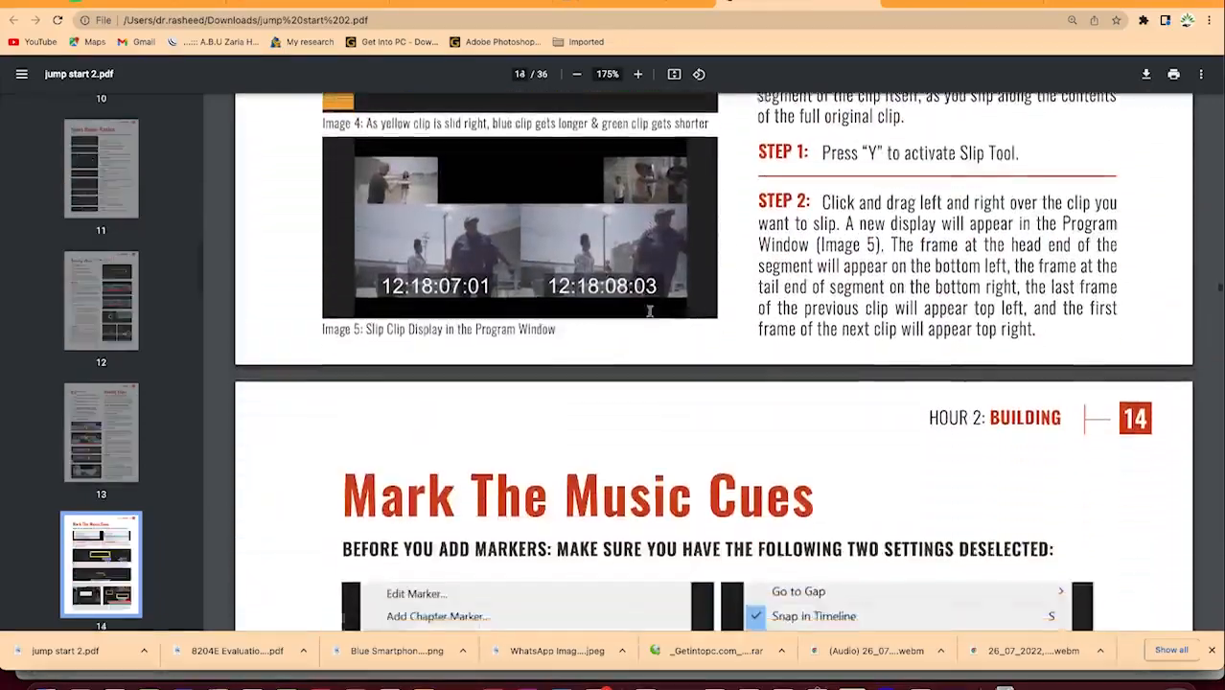
pyautogui.scroll(-12, 649, 311)
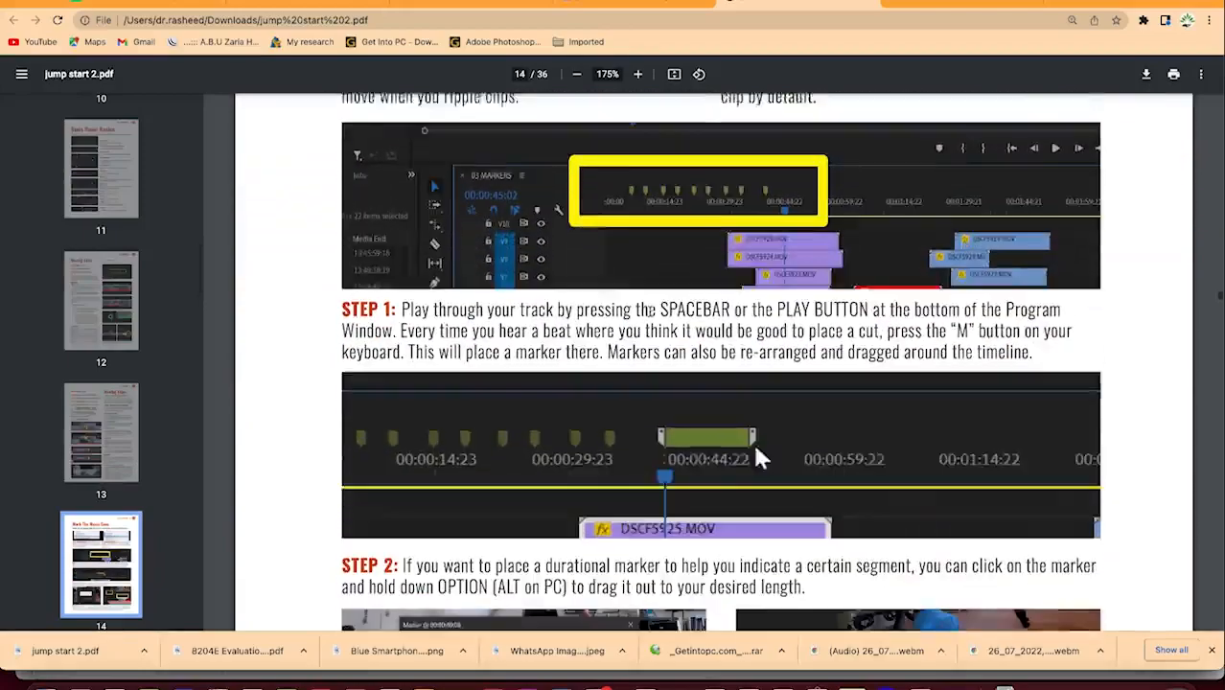
pyautogui.scroll(-12, 649, 311)
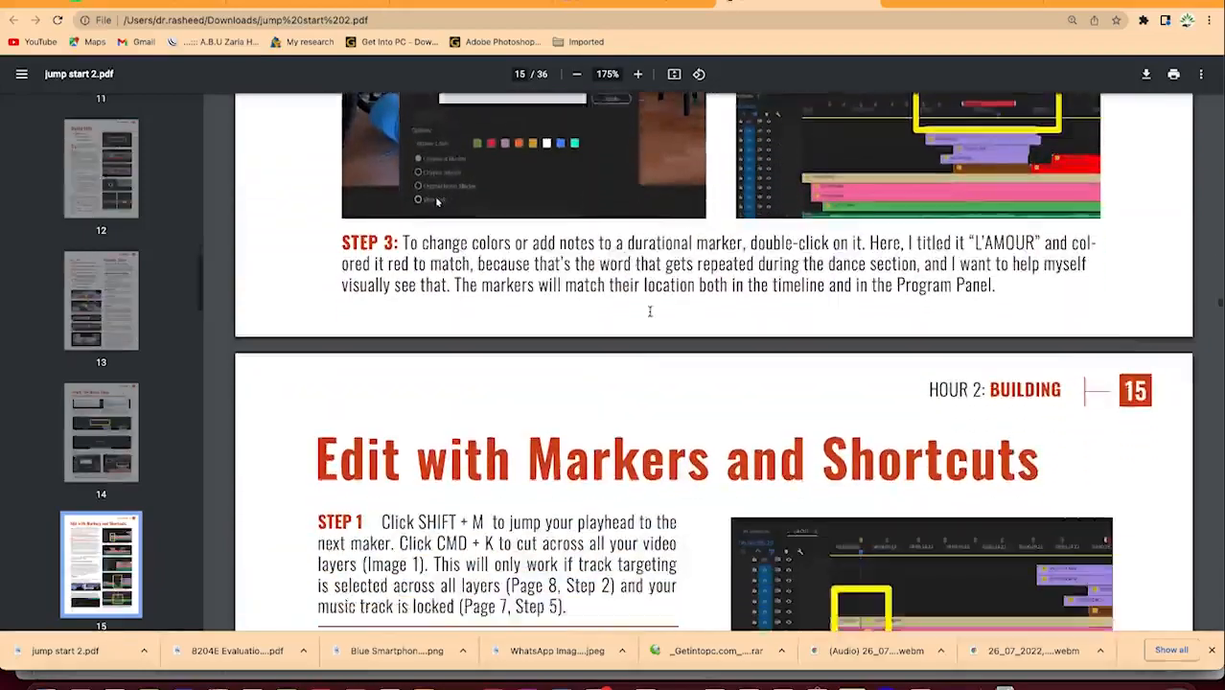
pyautogui.scroll(-12, 649, 311)
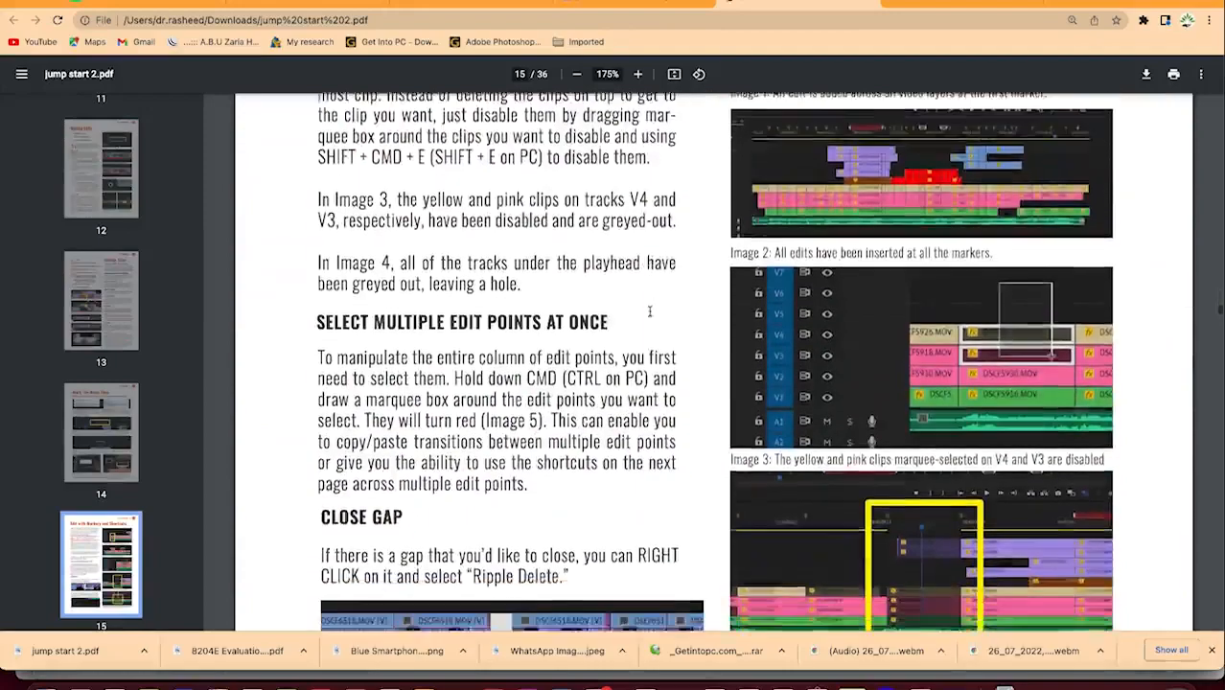
# Step: Review pages 16 to 21 on zoom and pan keyframes, Warp Stabilizer, clip adjustments, audio syncing, and cut and ripple trim
pyautogui.scroll(-12, 649, 310)
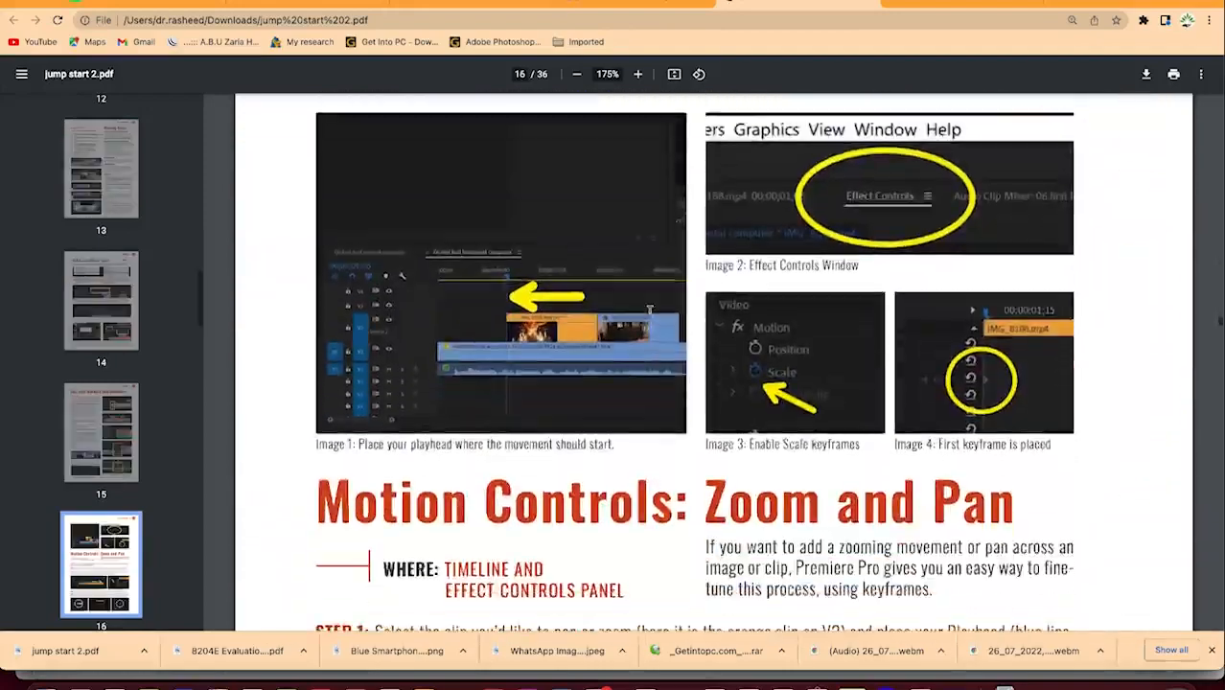
pyautogui.scroll(-10, 649, 310)
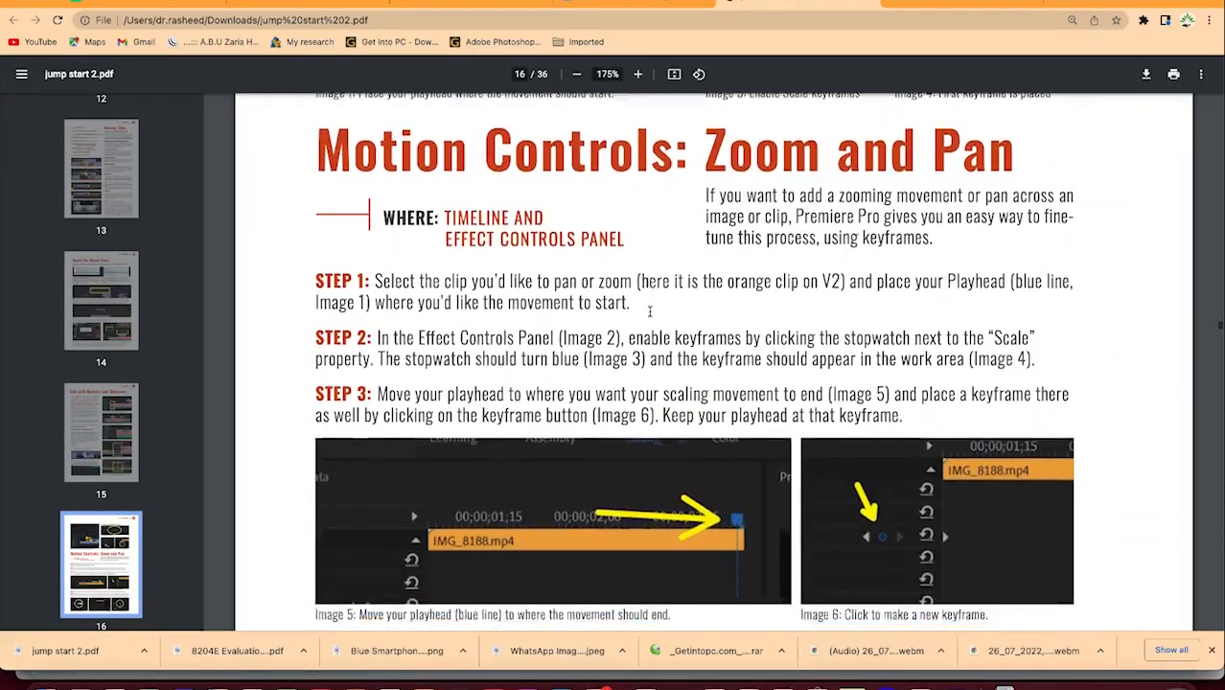
pyautogui.scroll(-10, 649, 311)
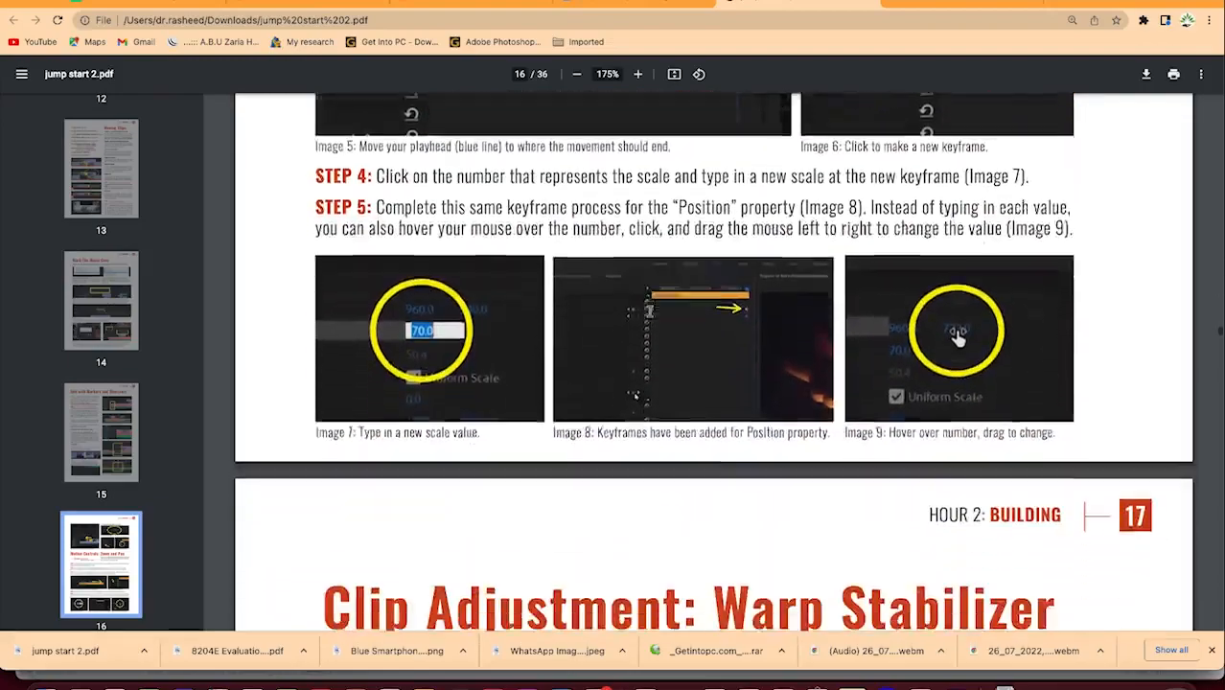
pyautogui.scroll(-12, 649, 310)
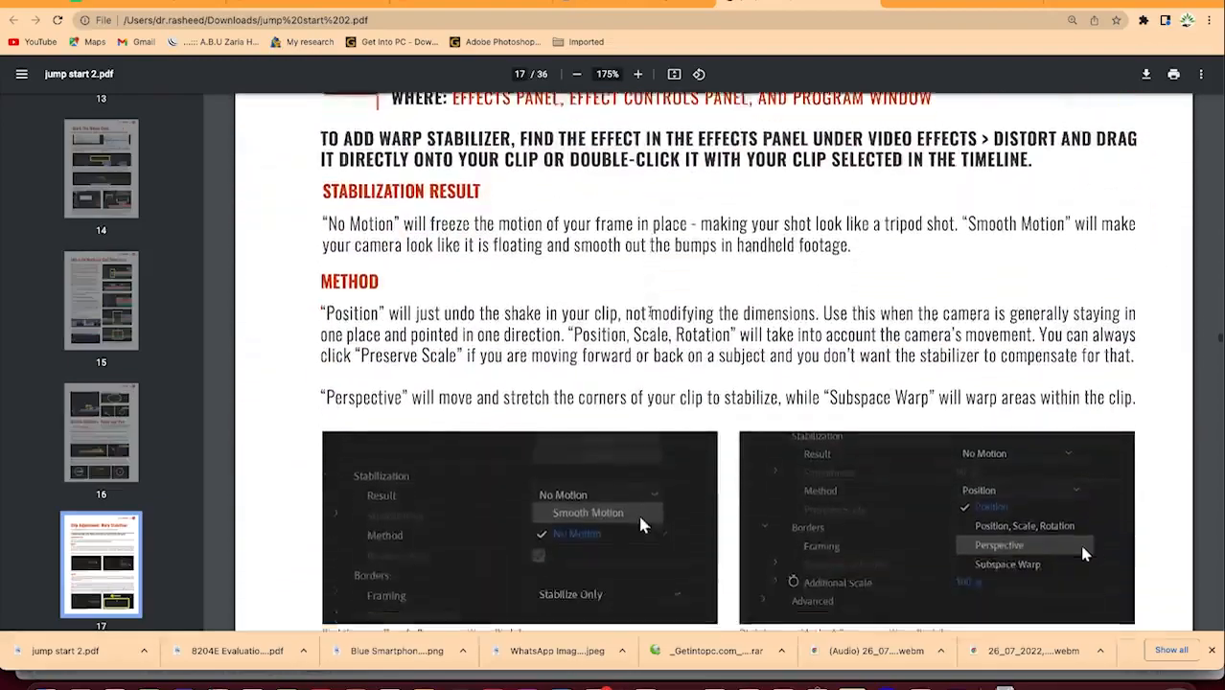
pyautogui.scroll(-12, 649, 310)
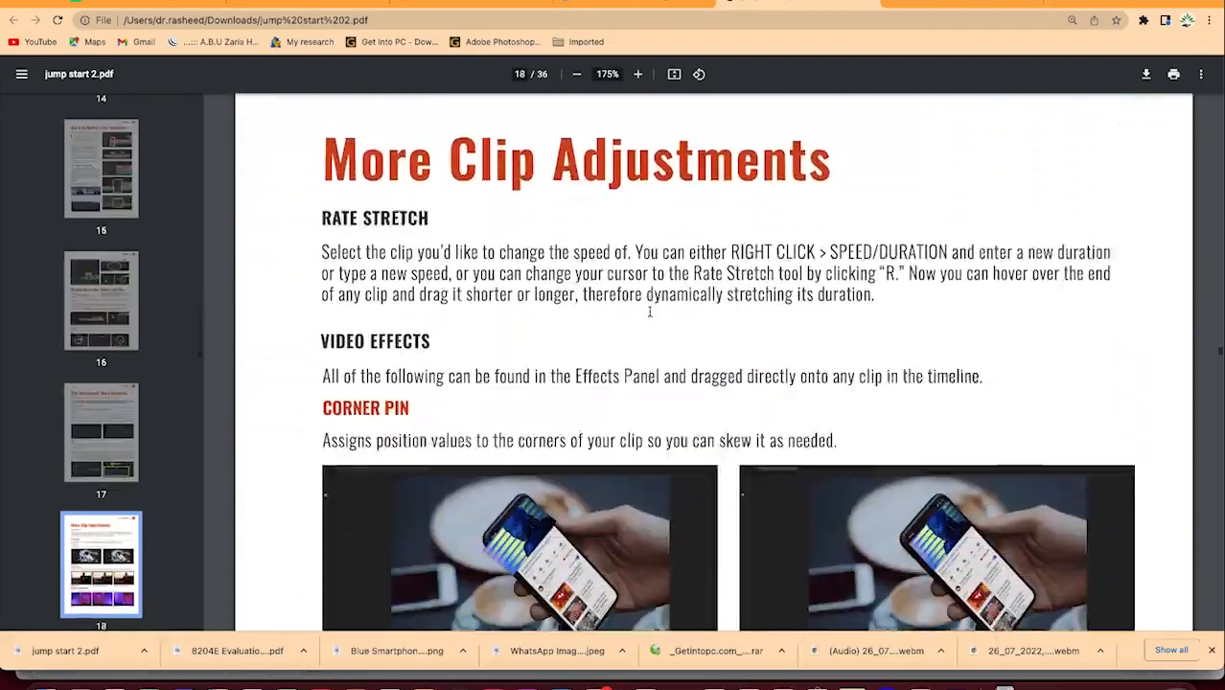
pyautogui.scroll(-12, 649, 310)
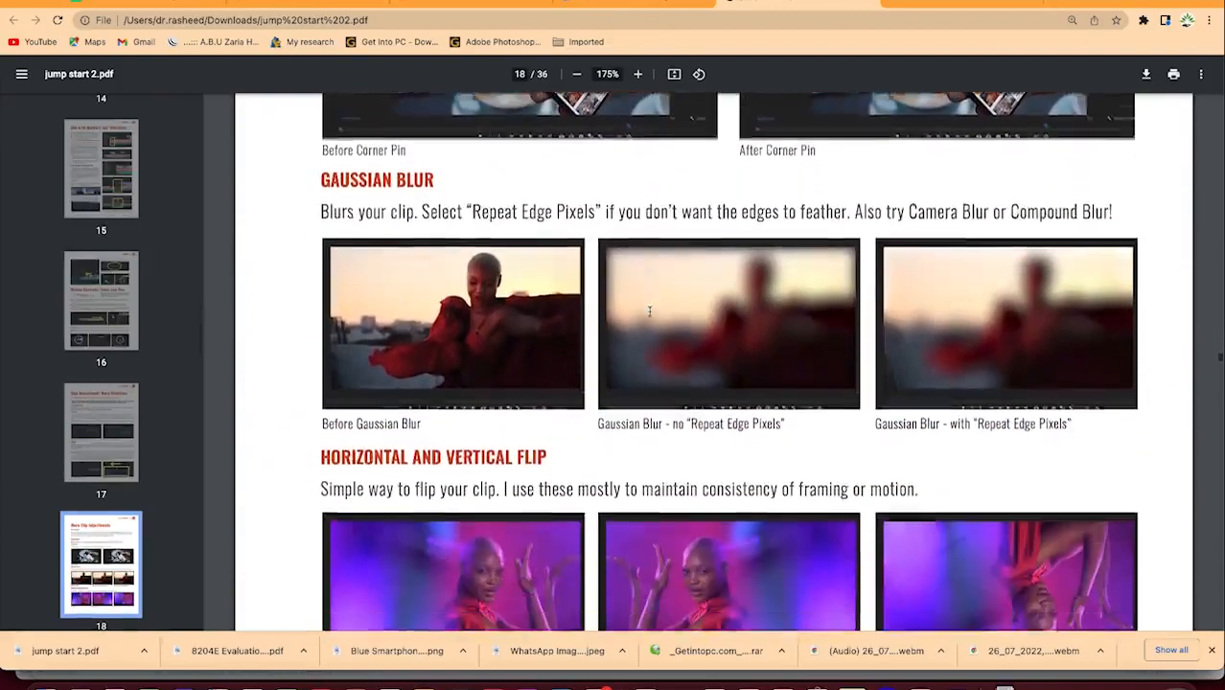
pyautogui.scroll(-12, 648, 311)
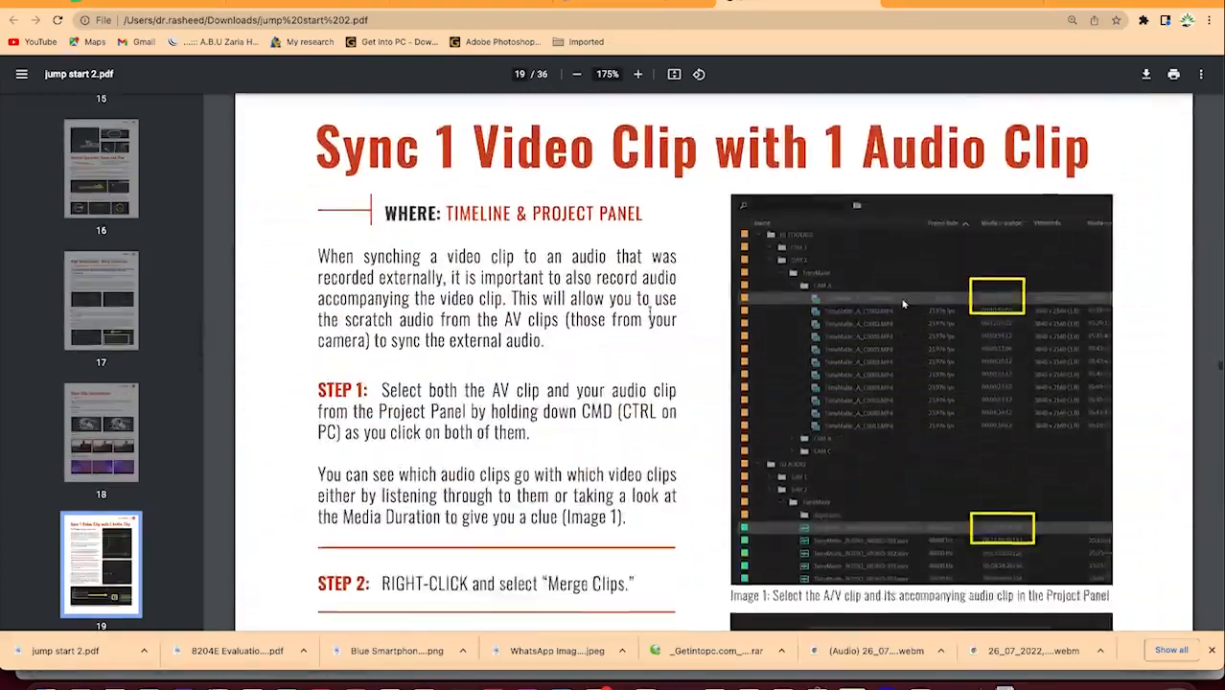
pyautogui.scroll(-12, 649, 311)
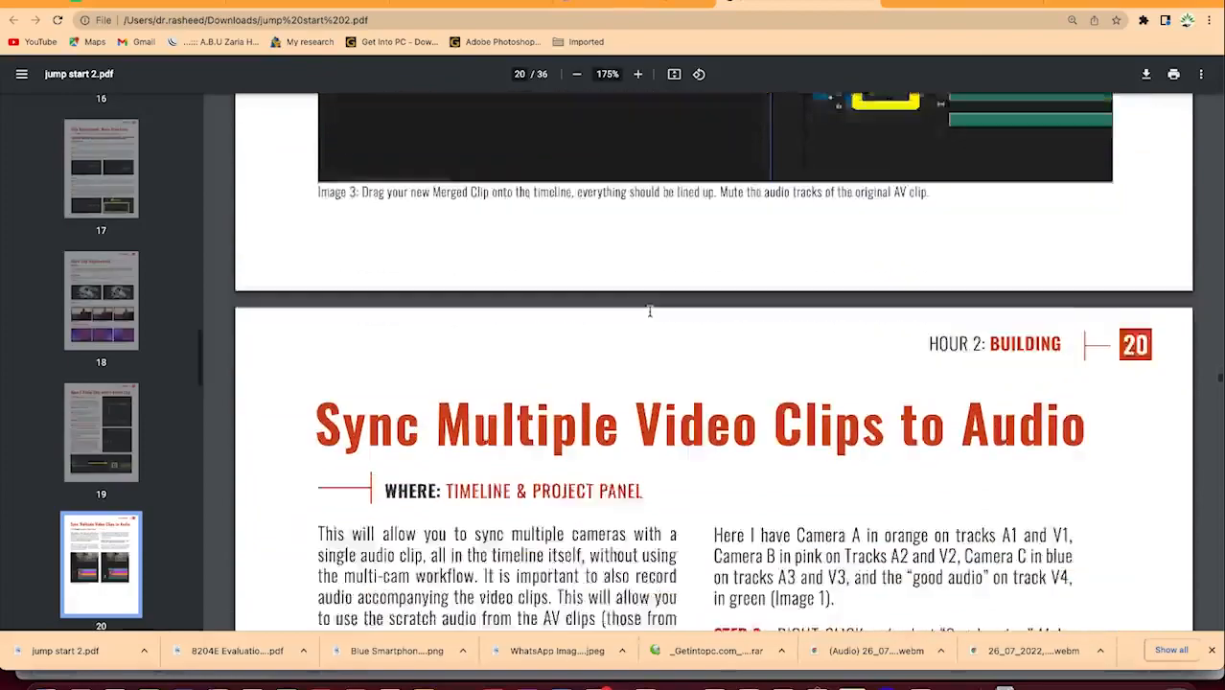
pyautogui.scroll(-12, 649, 311)
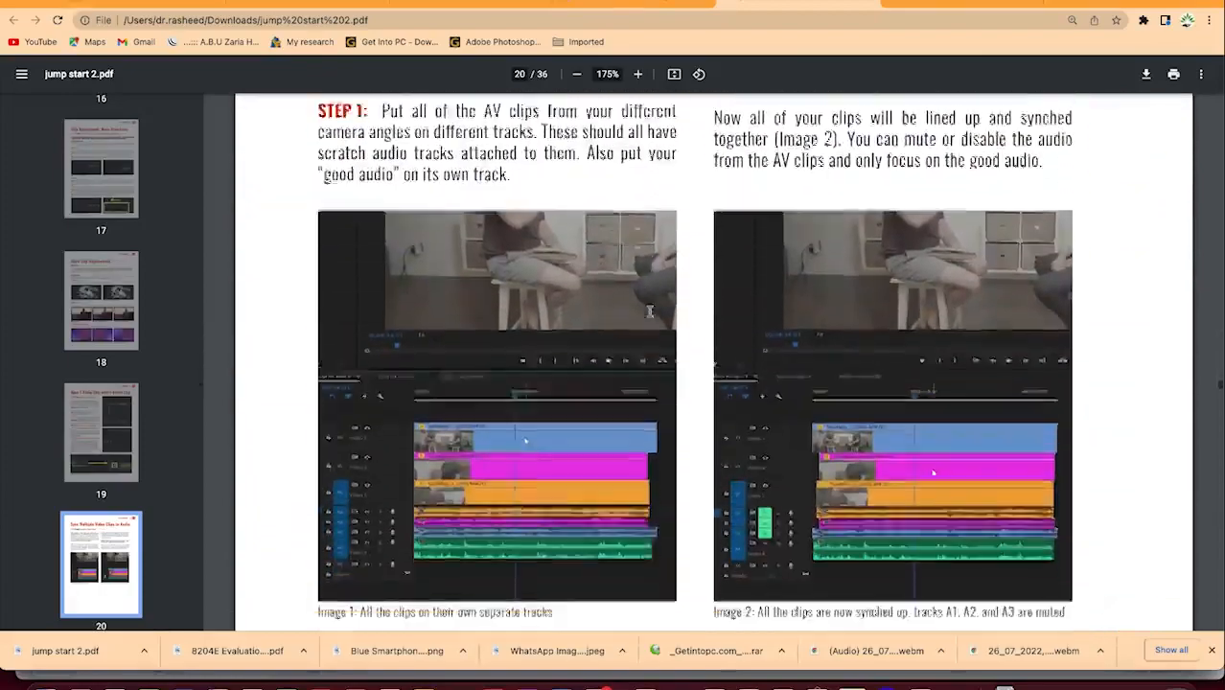
pyautogui.scroll(-10, 649, 310)
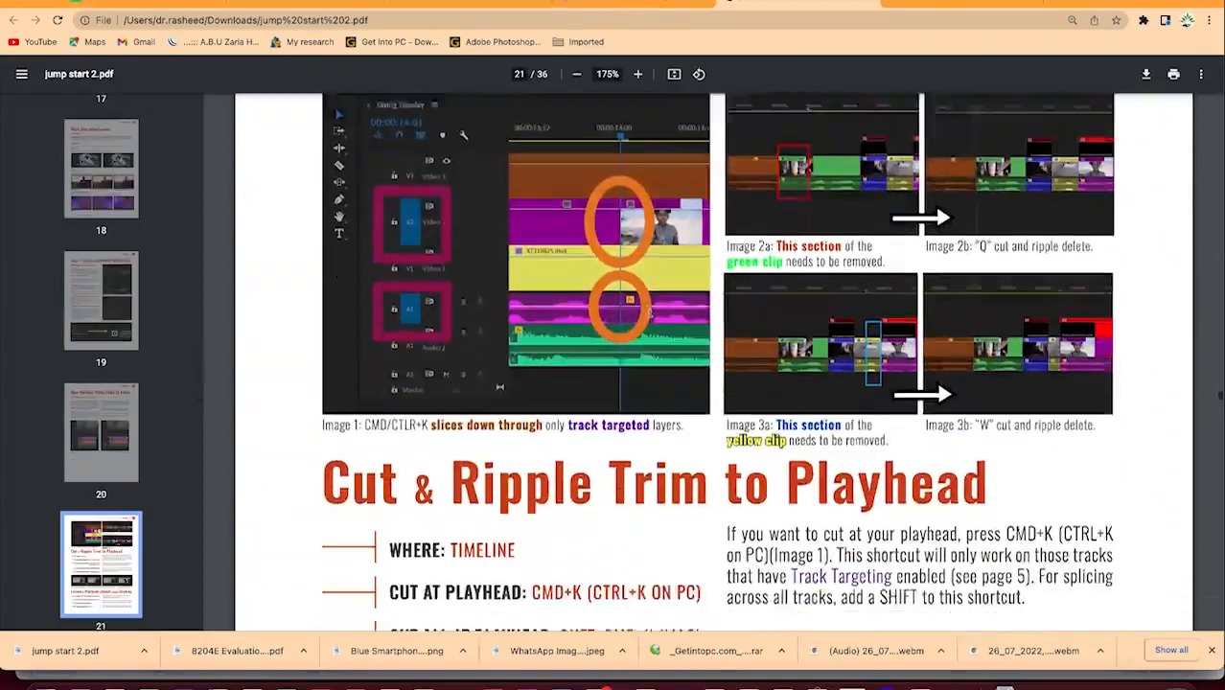
pyautogui.scroll(-12, 649, 310)
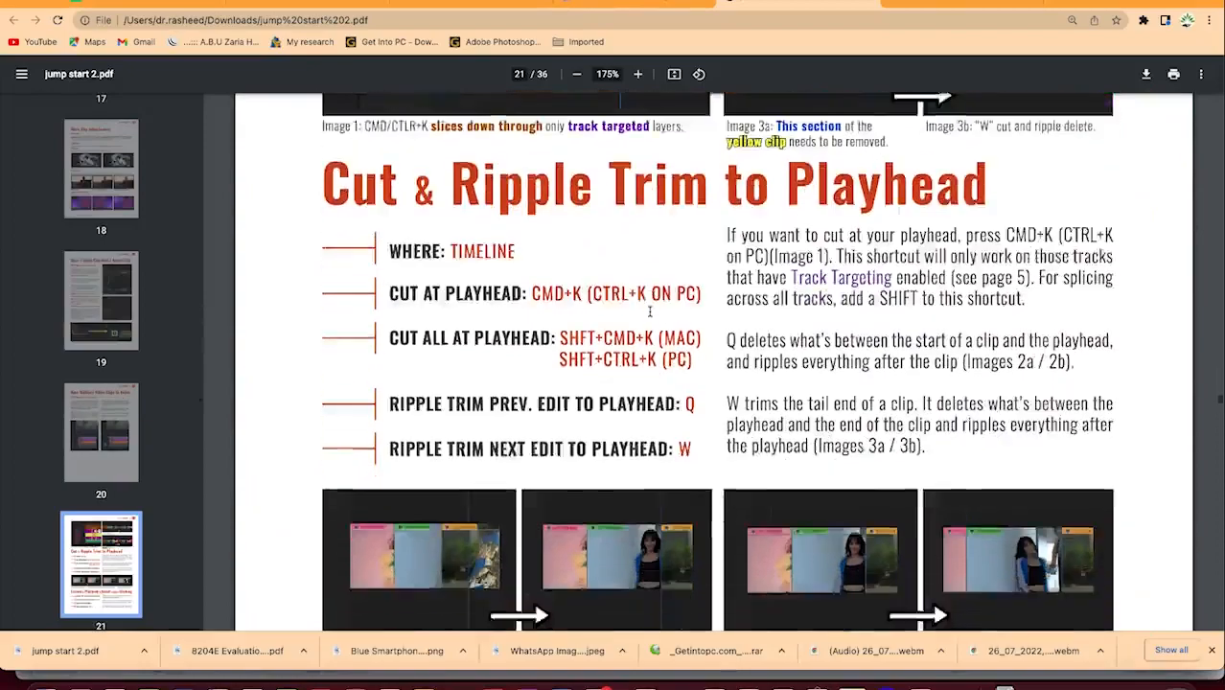
# Step: Skim the rest of the guide through page 36, covering Lumetri color, looks, adjustment layers, text styles, Essential Sound, rendering and exporting
pyautogui.scroll(-15, 649, 311)
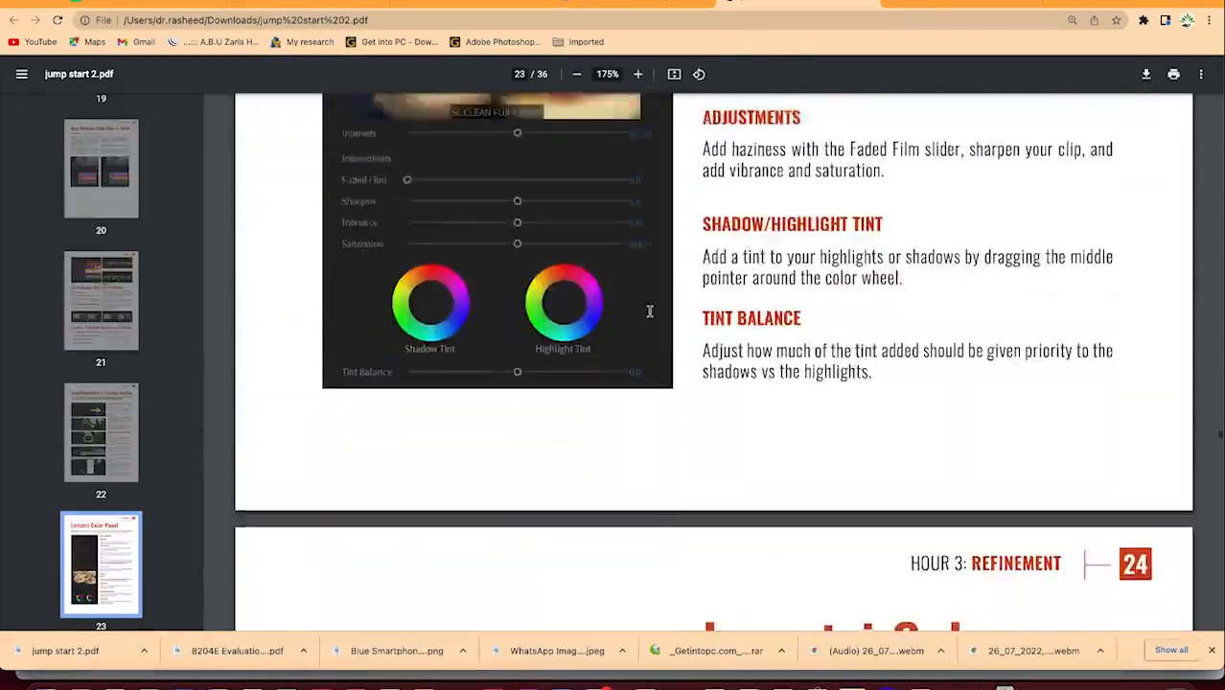
pyautogui.scroll(-10, 649, 310)
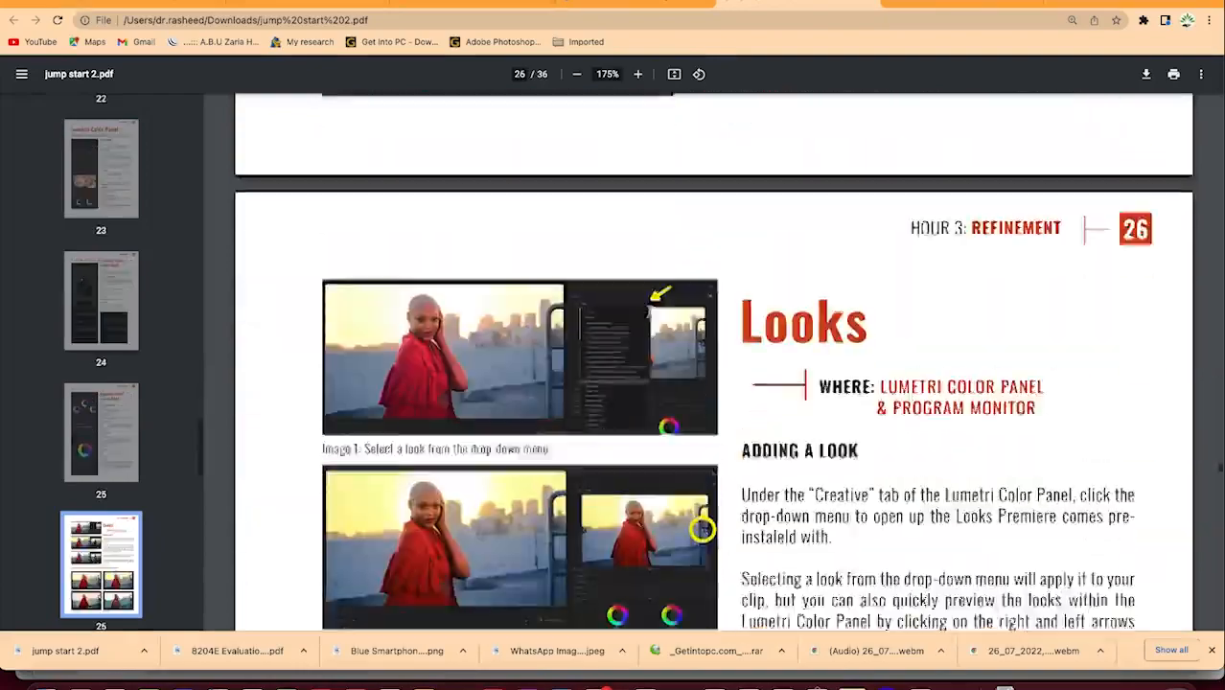
pyautogui.scroll(-20, 649, 310)
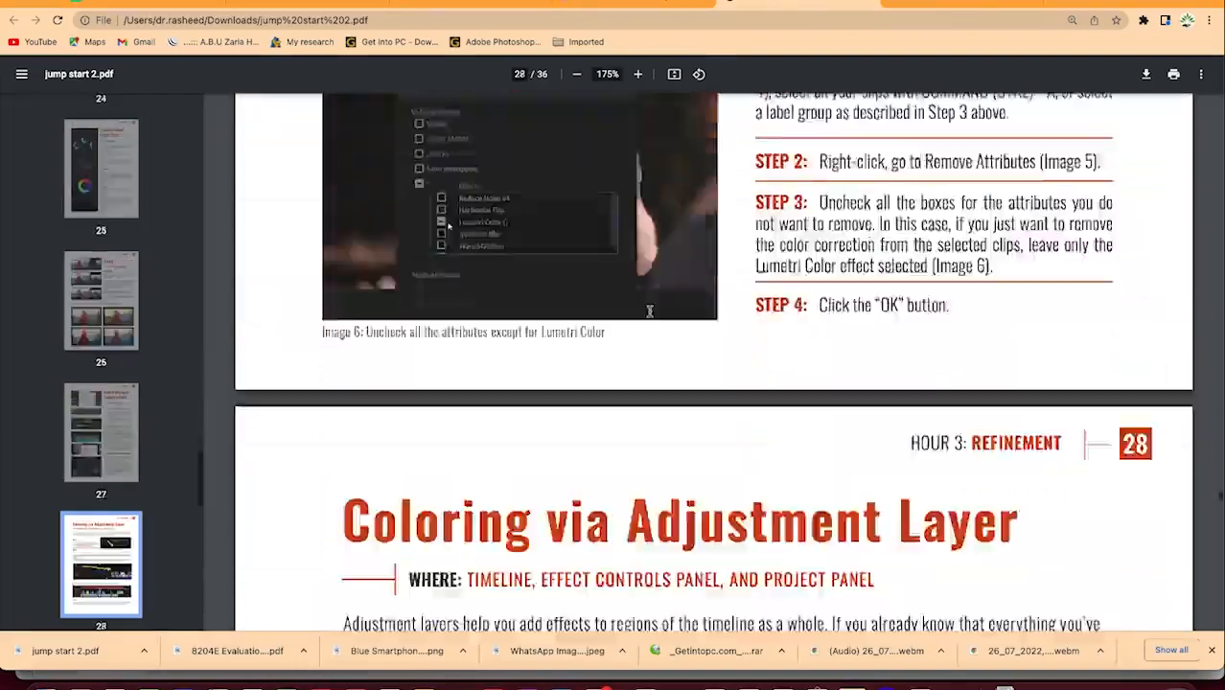
pyautogui.scroll(-15, 648, 310)
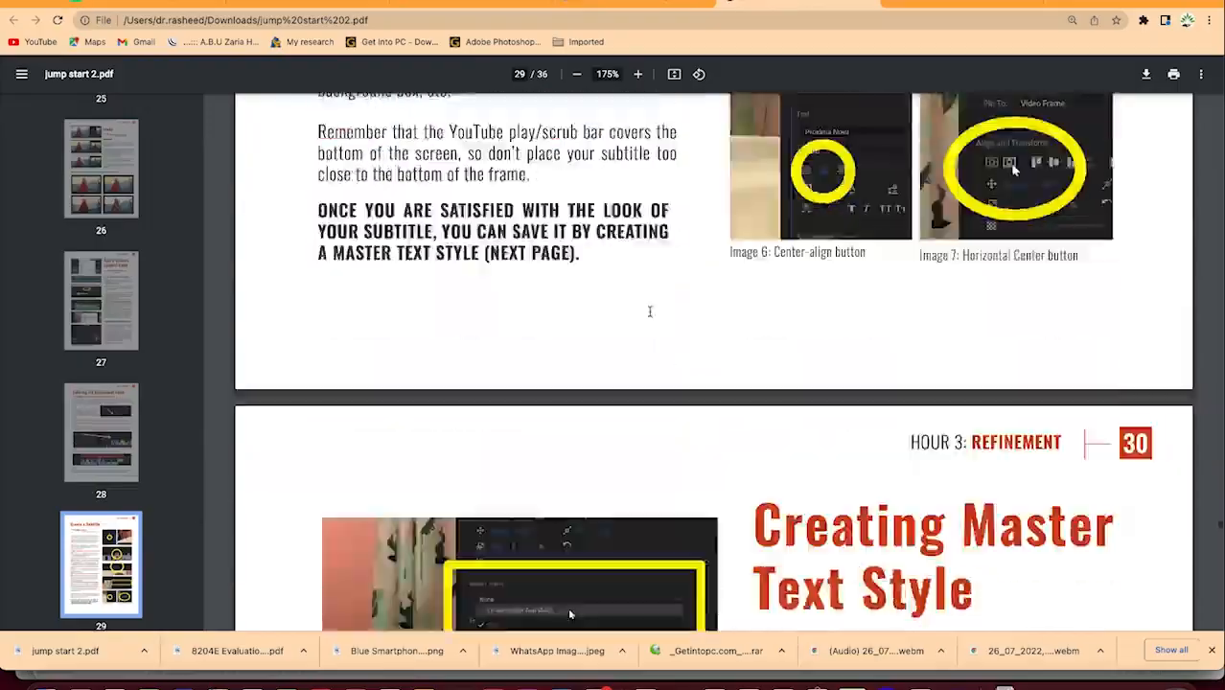
pyautogui.scroll(-15, 649, 311)
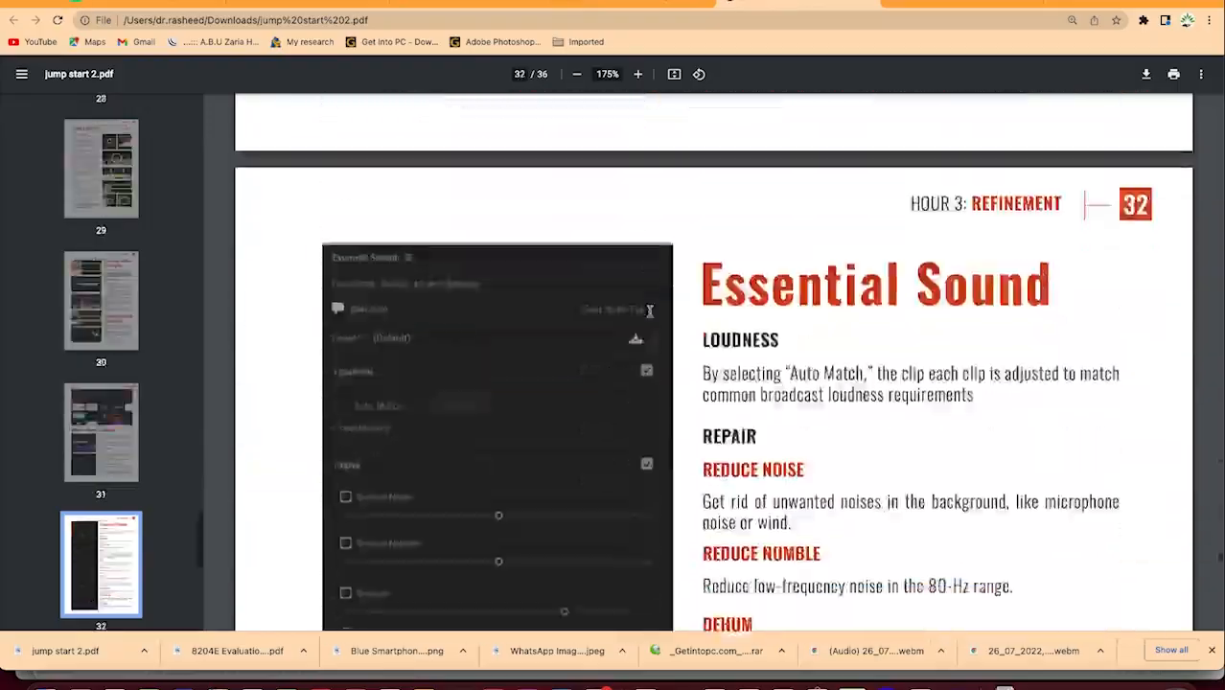
pyautogui.scroll(-10, 649, 310)
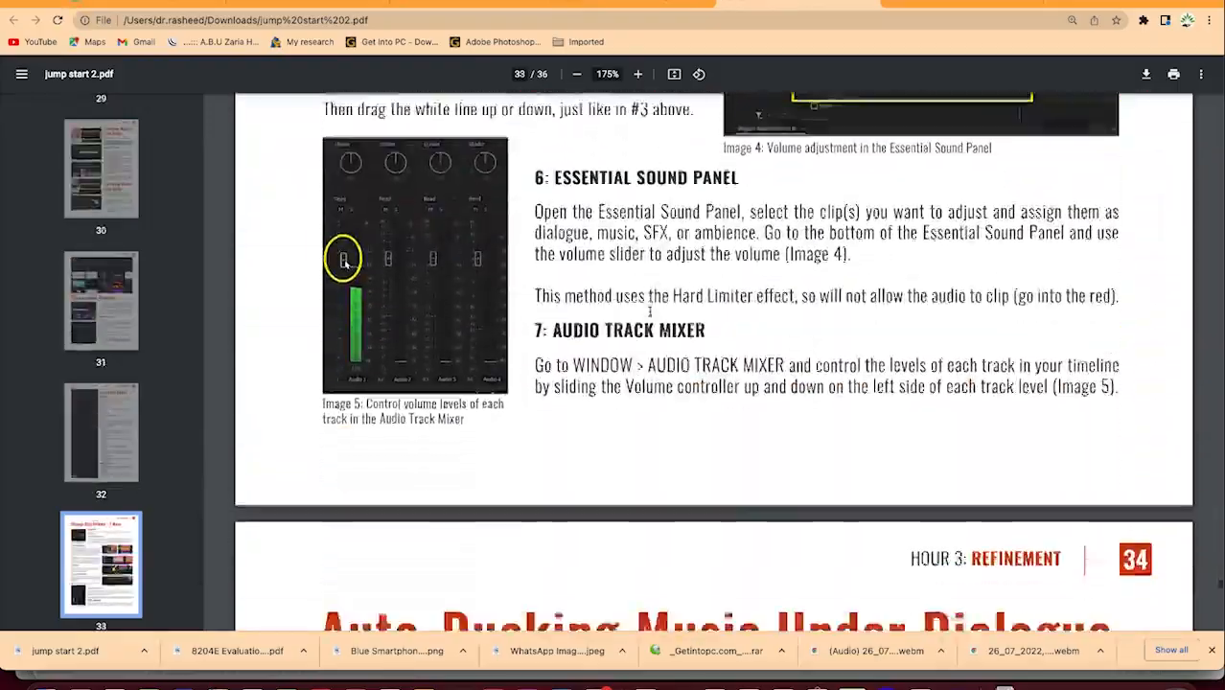
pyautogui.scroll(-3, 649, 310)
pyautogui.scroll(-5, 649, 311)
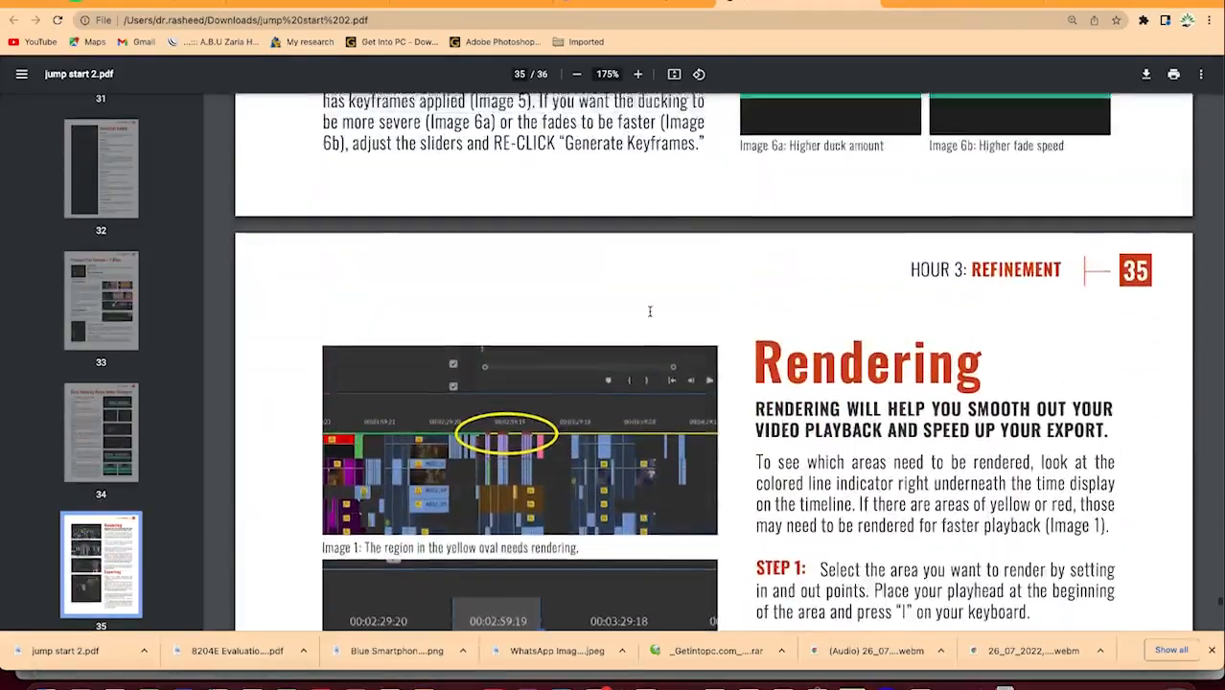
pyautogui.scroll(-3, 648, 310)
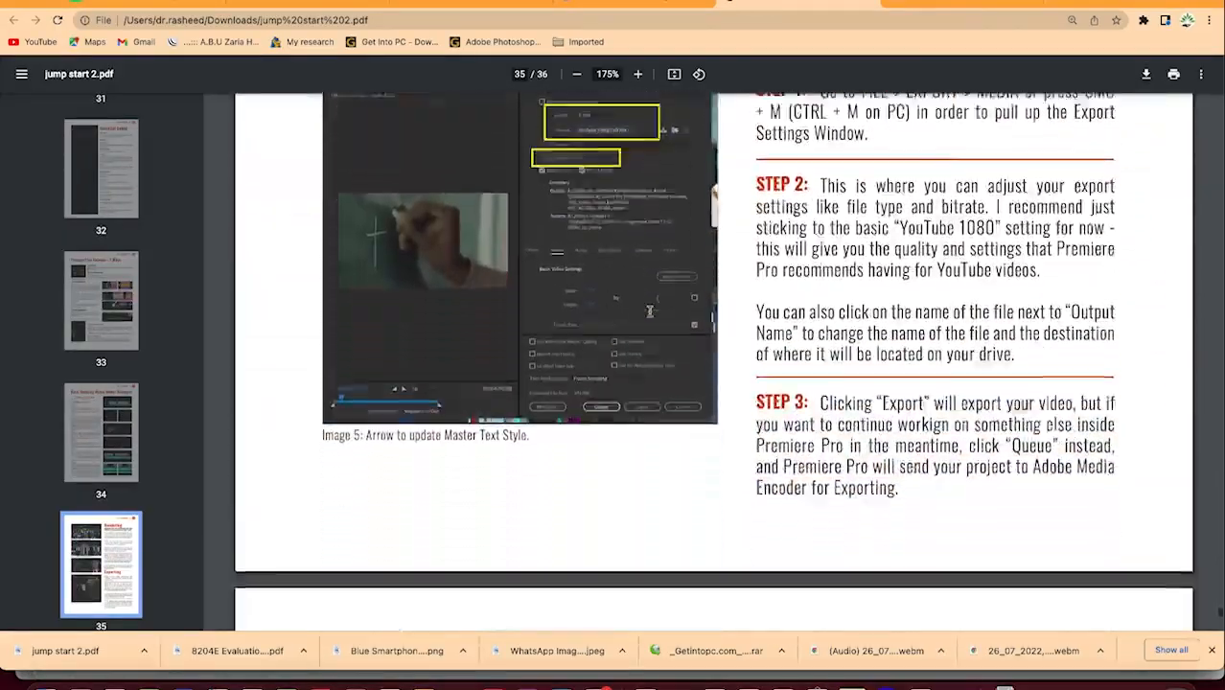
pyautogui.scroll(-3, 648, 310)
pyautogui.scroll(-1, 648, 310)
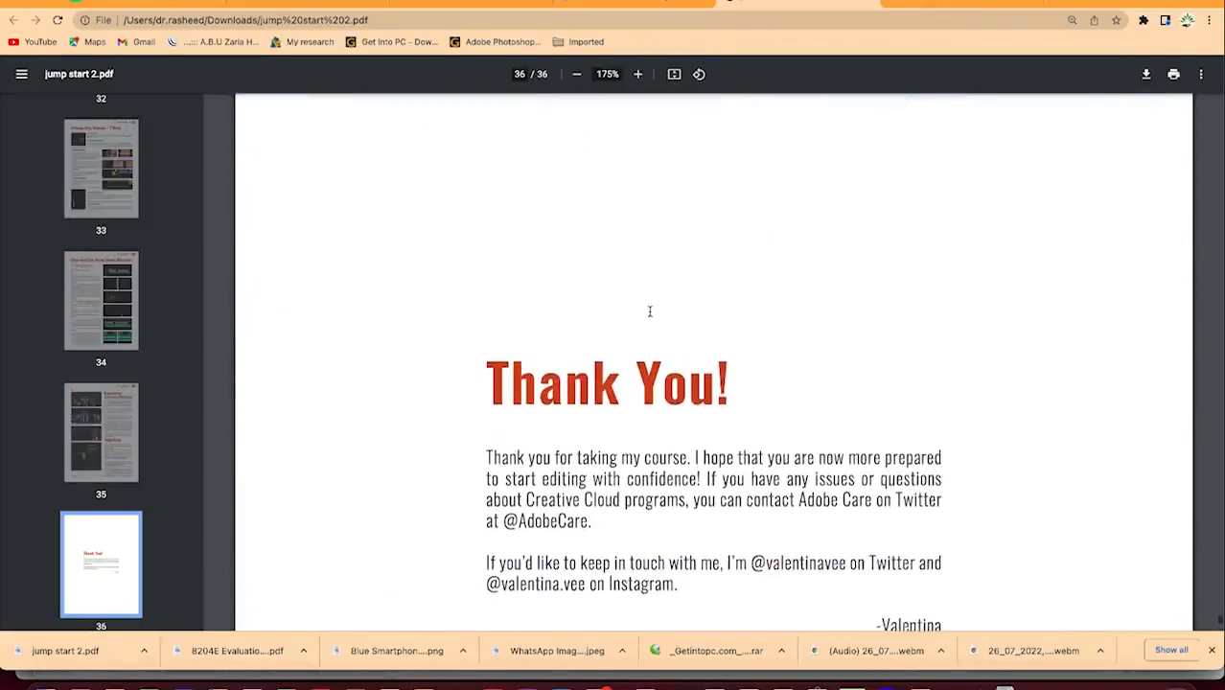